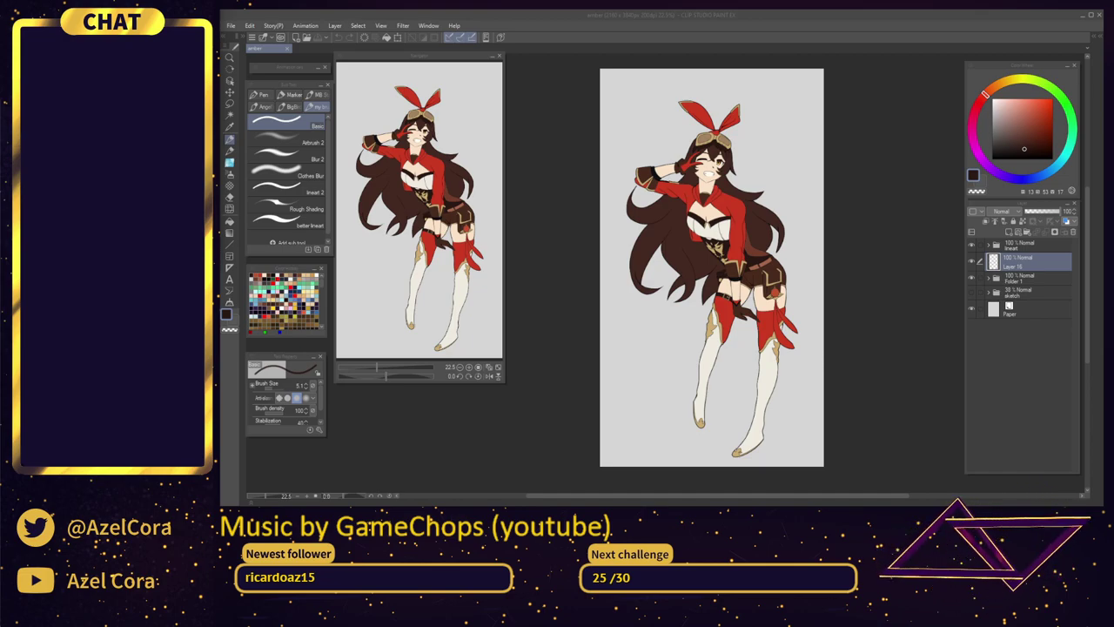
Move Layer 16 into Folder 1, placing it above the other colour layers
{"action": "left_click", "coordinate": [757, 183]}
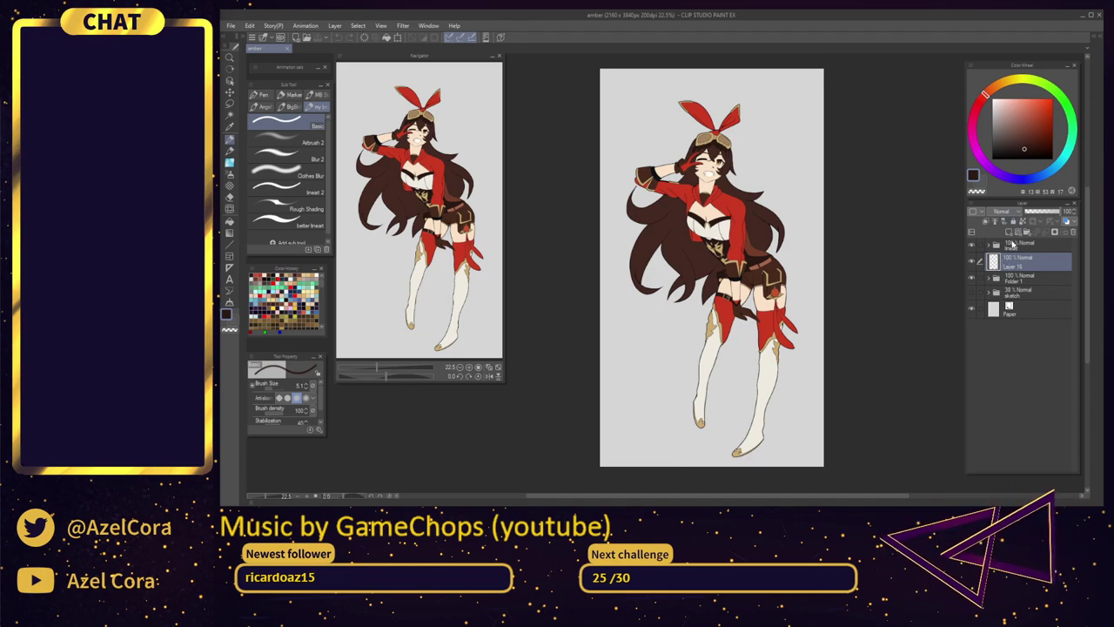
{"action": "left_click", "coordinate": [972, 262]}
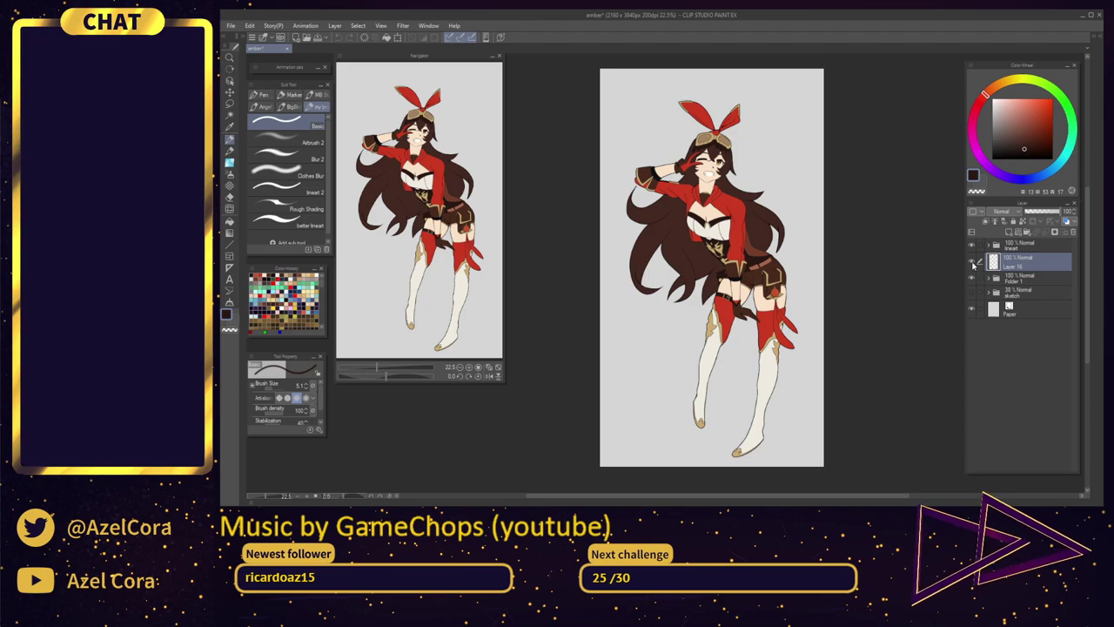
{"action": "left_click", "coordinate": [973, 262]}
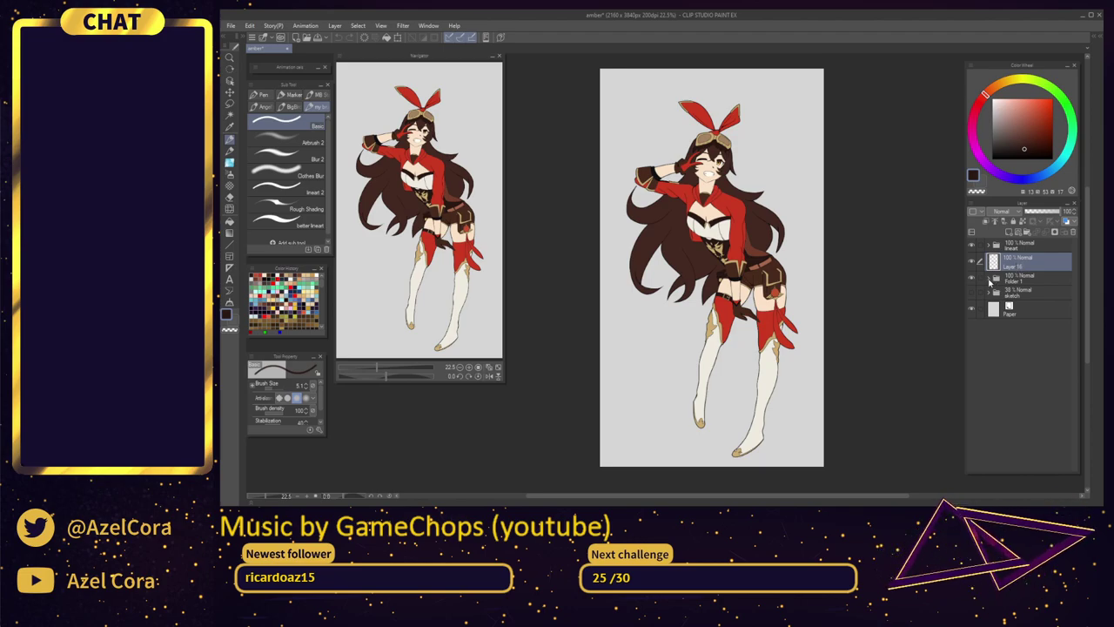
{"action": "left_click", "coordinate": [990, 279]}
{"action": "left_click_drag", "start_coordinate": [1017, 265], "coordinate": [1016, 284]}
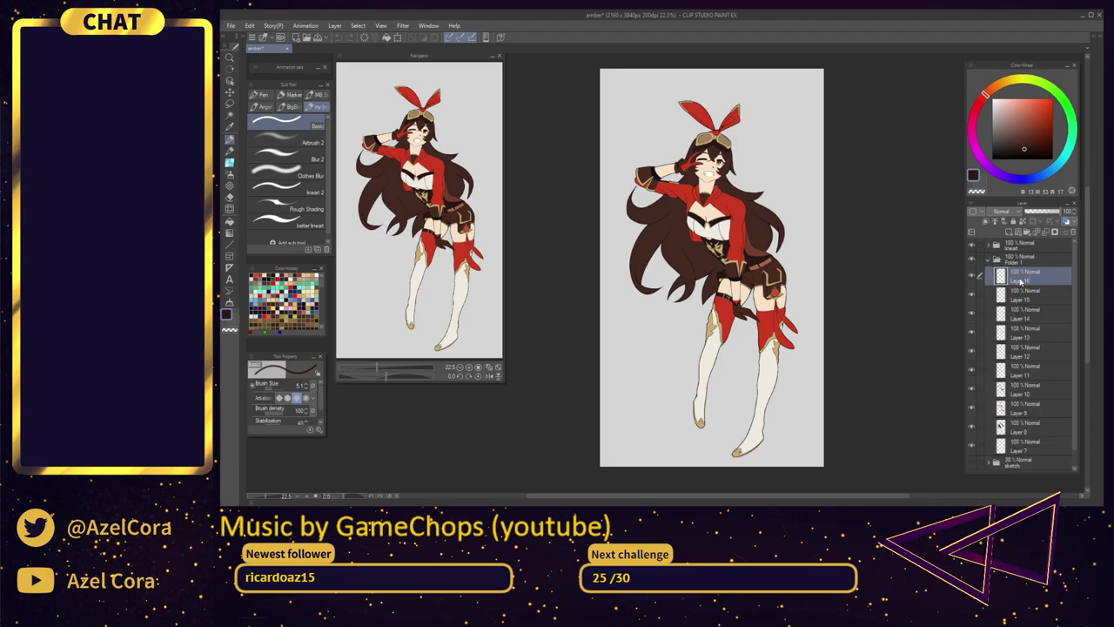
Rename Folder 1 as "flat color" and collapse it
{"action": "left_click", "coordinate": [1015, 261]}
{"action": "double_click", "coordinate": [1016, 261]}
{"action": "type", "text": "b"}
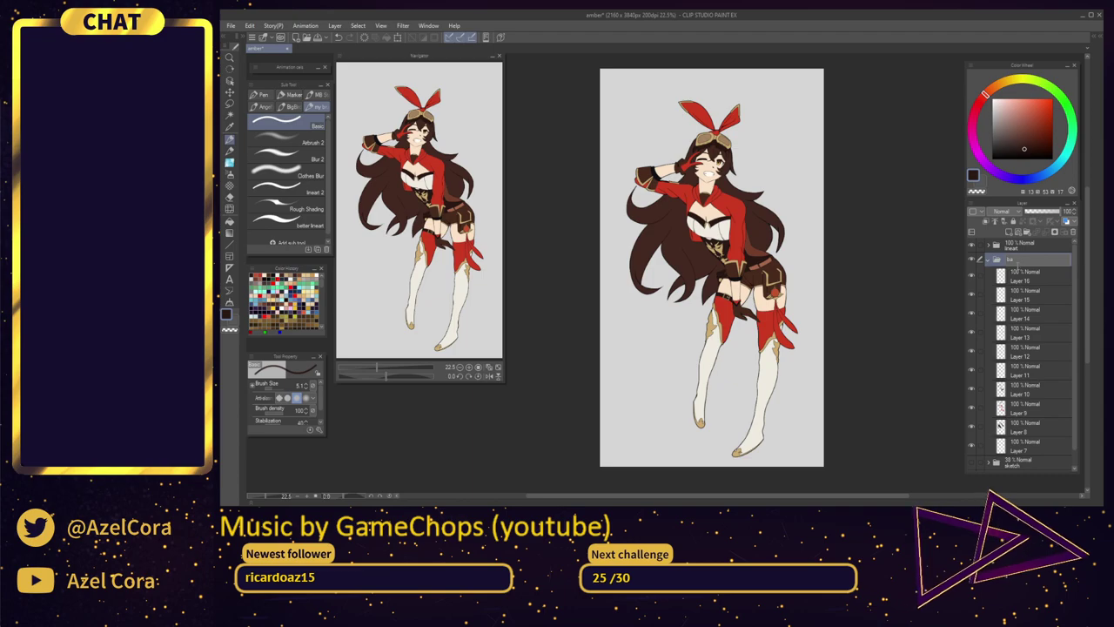
{"action": "key", "text": "BackSpace"}
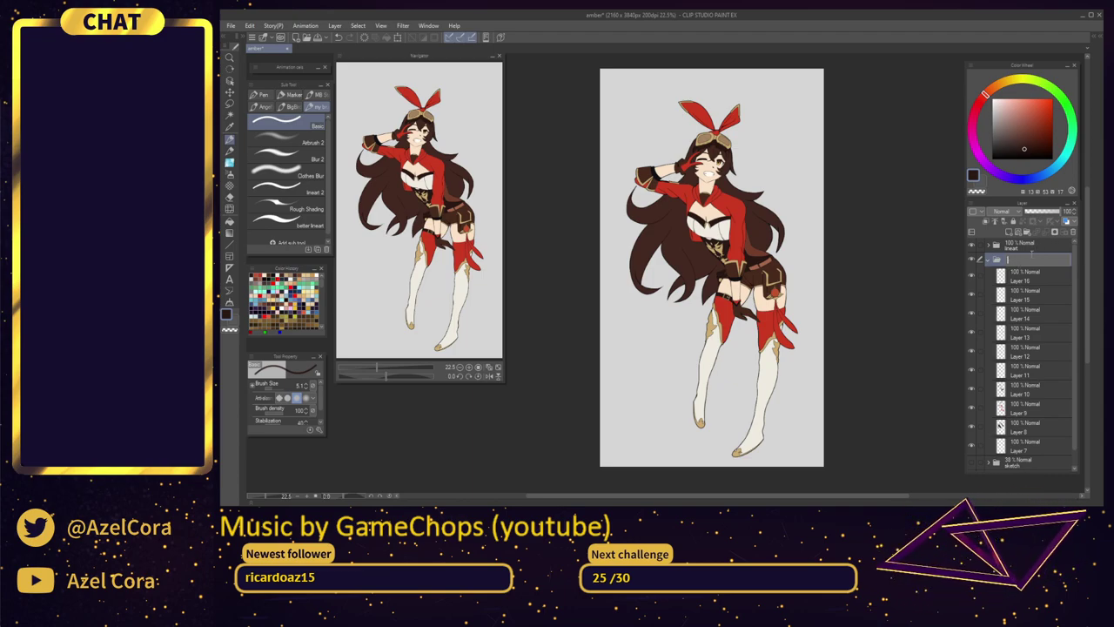
{"action": "type", "text": "ha"}
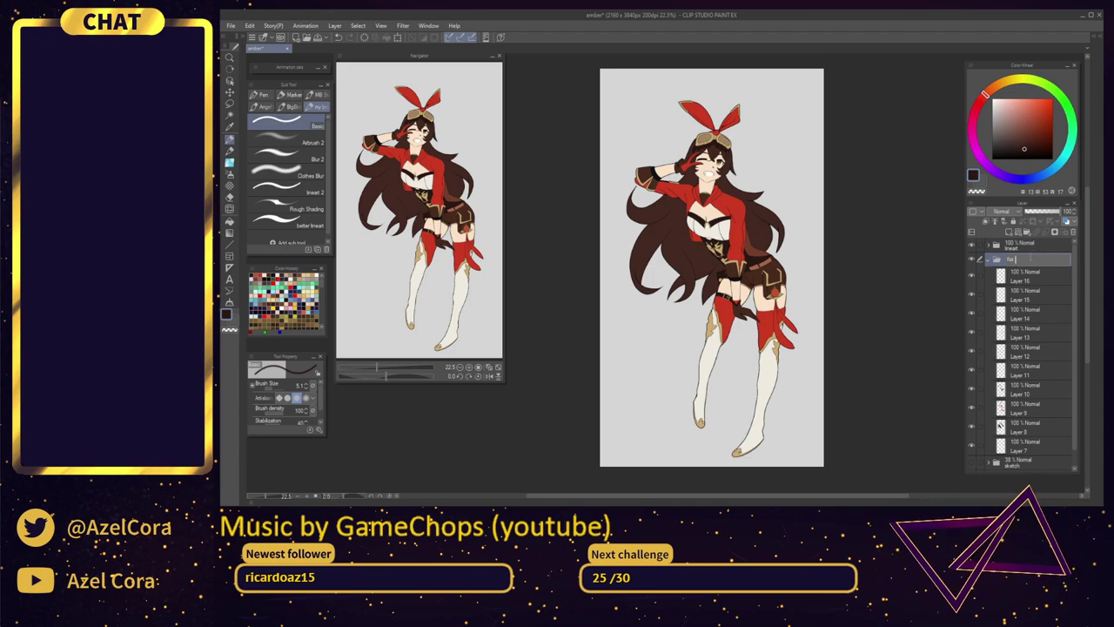
{"action": "type", "text": "at colo"}
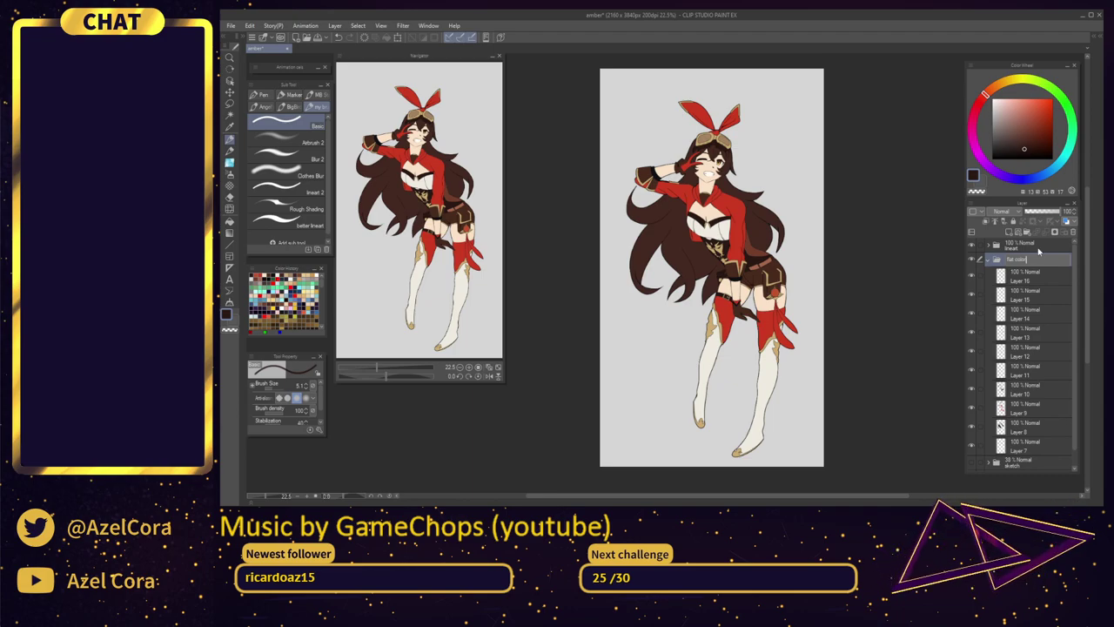
{"action": "key", "text": "Return"}
{"action": "left_click", "coordinate": [989, 261]}
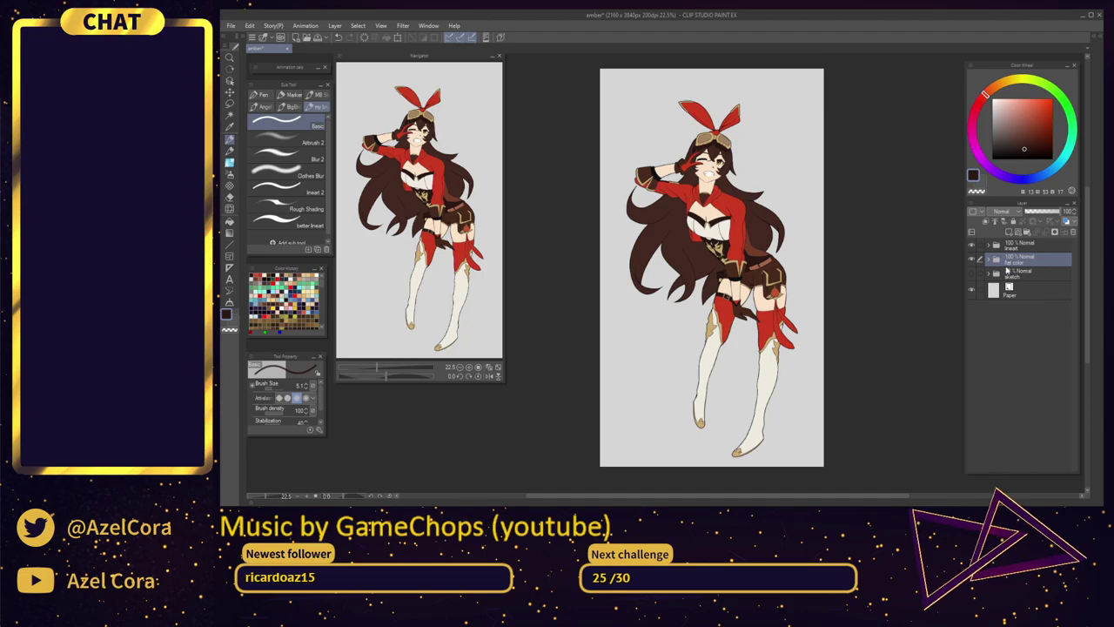
Hide the flat color folder and create a new folder containing a new raster layer above the sketch folder
{"action": "left_click", "coordinate": [1016, 275]}
{"action": "left_click", "coordinate": [973, 259]}
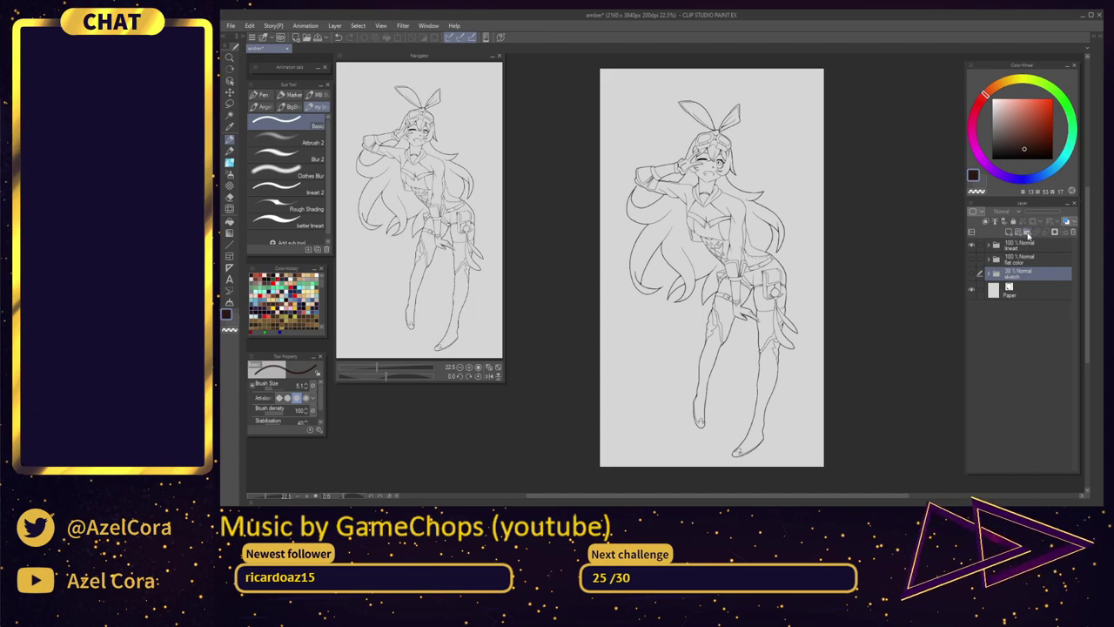
{"action": "left_click", "coordinate": [1028, 233]}
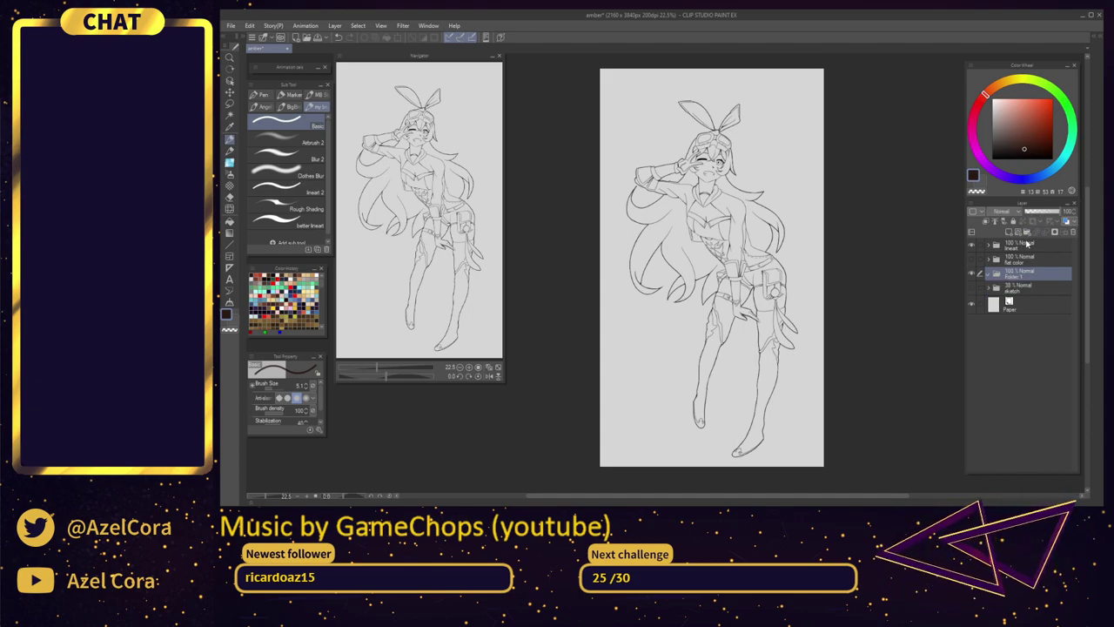
{"action": "left_click", "coordinate": [1008, 235]}
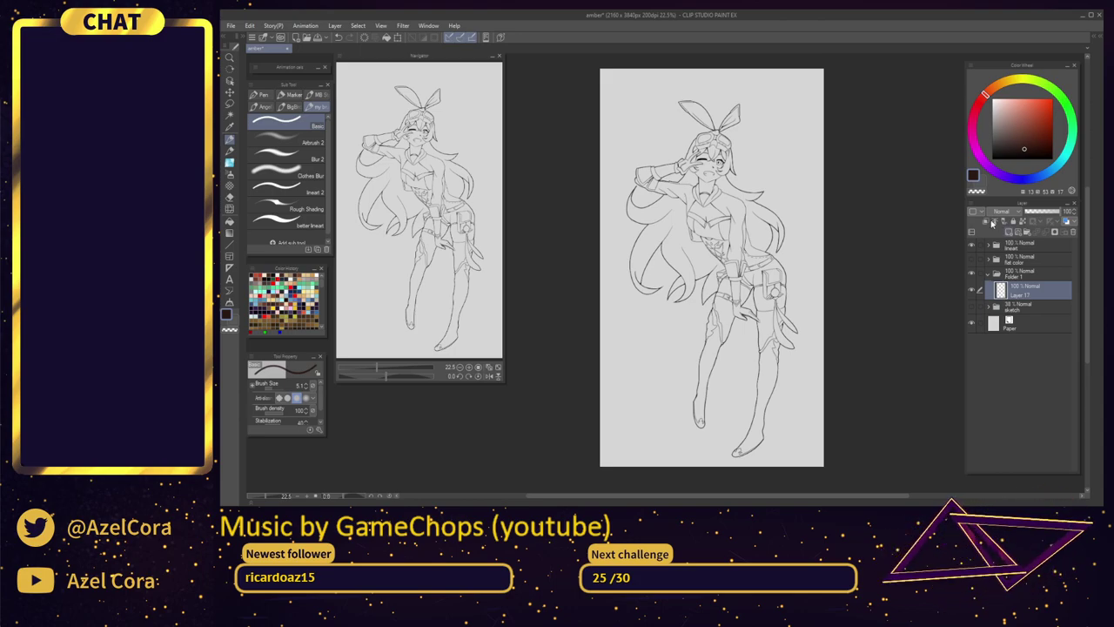
Auto-select the background outside the line art, referring to all layers, and invert the selection to cover the figure
{"action": "key", "text": "w"}
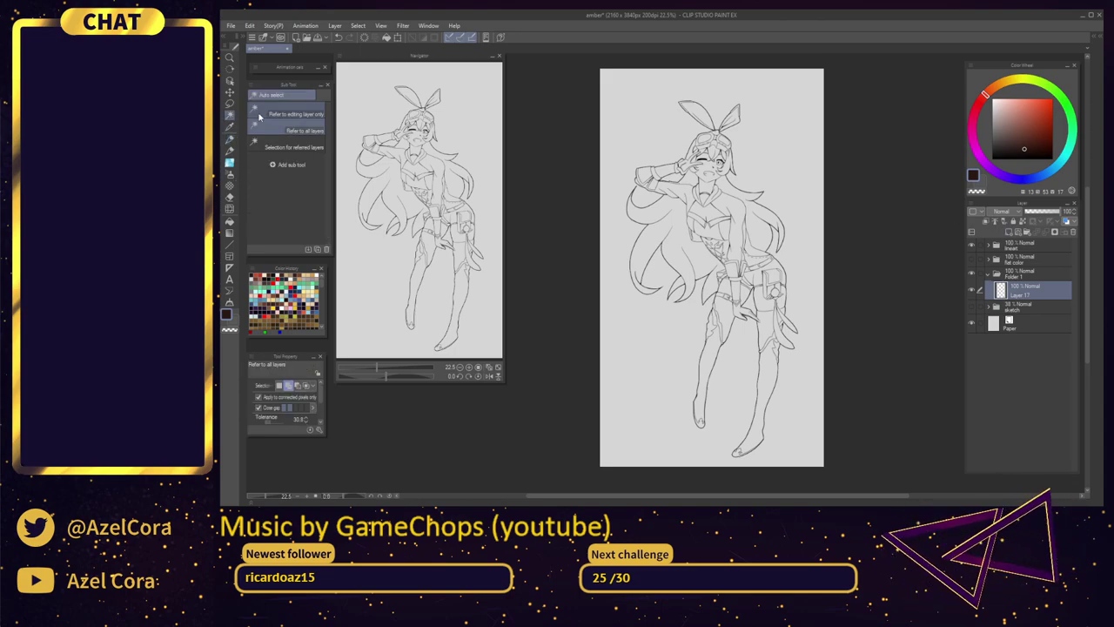
{"action": "left_click", "coordinate": [780, 109]}
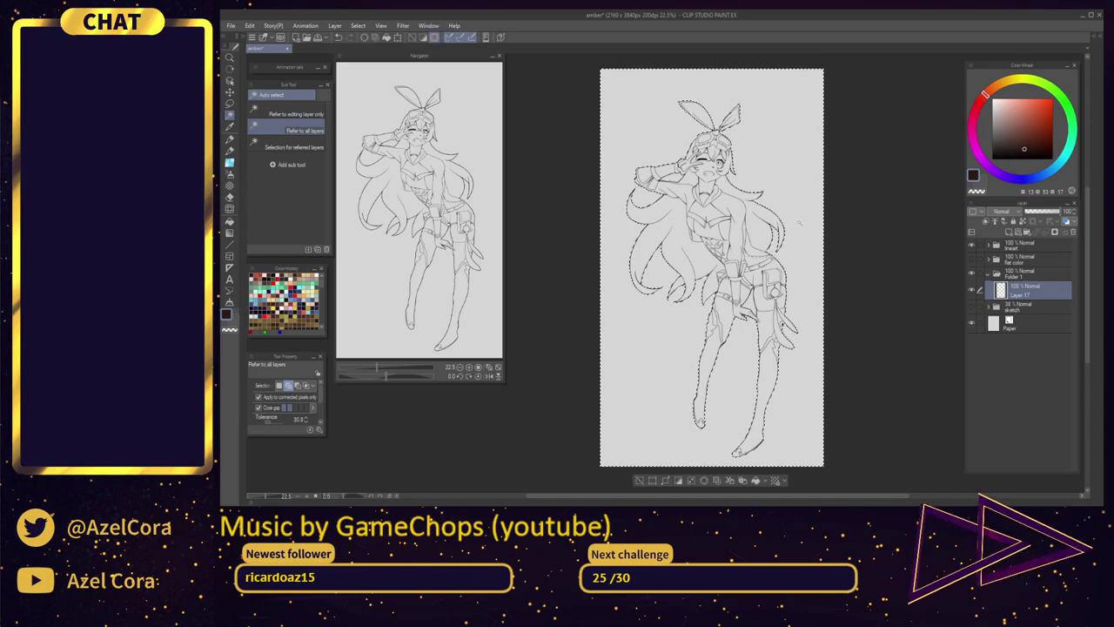
{"action": "left_click_drag", "start_coordinate": [709, 300], "coordinate": [785, 263]}
{"action": "scroll", "coordinate": [786, 264], "scroll_direction": "up", "scroll_amount": 1}
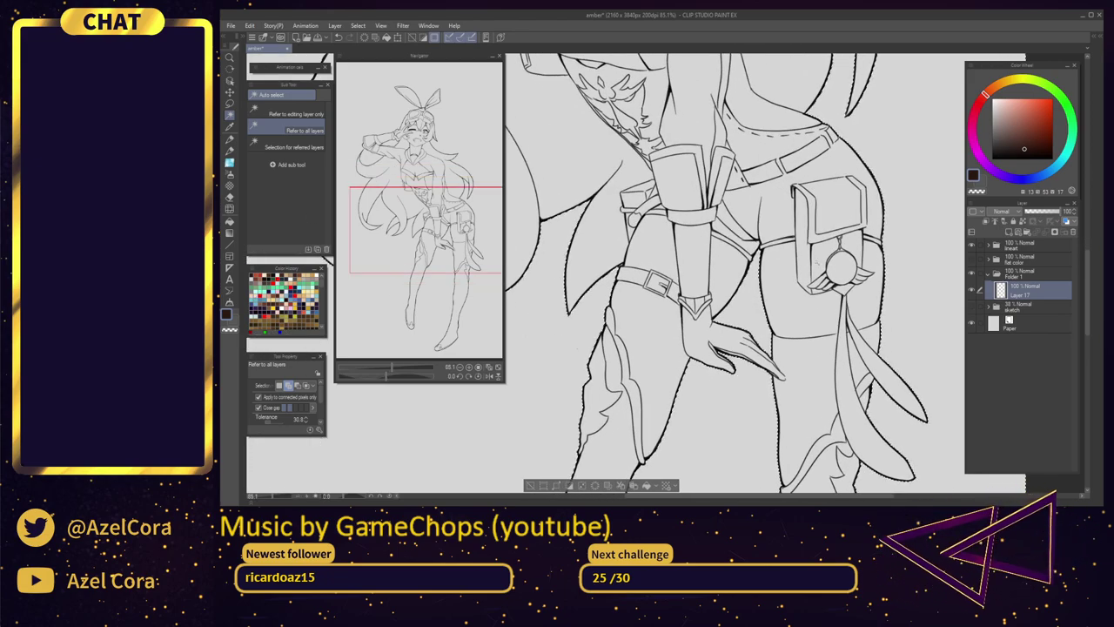
{"action": "scroll", "coordinate": [785, 264], "scroll_direction": "down", "scroll_amount": 5}
{"action": "left_click_drag", "start_coordinate": [815, 175], "coordinate": [859, 343]}
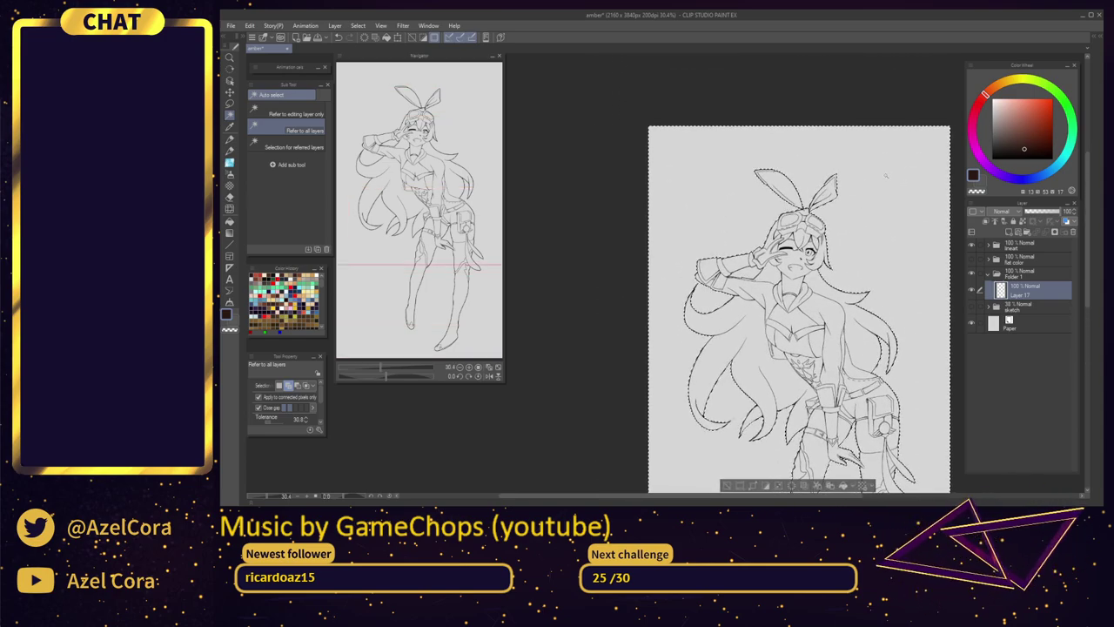
{"action": "scroll", "coordinate": [771, 287], "scroll_direction": "up", "scroll_amount": 6}
{"action": "scroll", "coordinate": [783, 269], "scroll_direction": "down", "scroll_amount": 6}
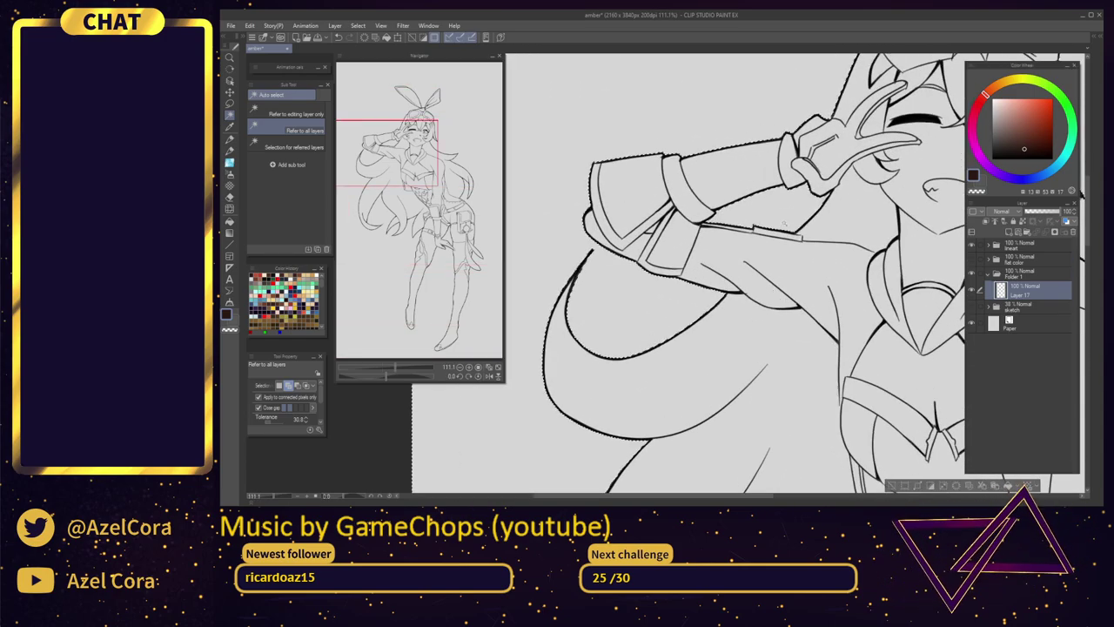
{"action": "left_click_drag", "start_coordinate": [900, 338], "coordinate": [815, 243]}
{"action": "scroll", "coordinate": [815, 242], "scroll_direction": "down", "scroll_amount": 2}
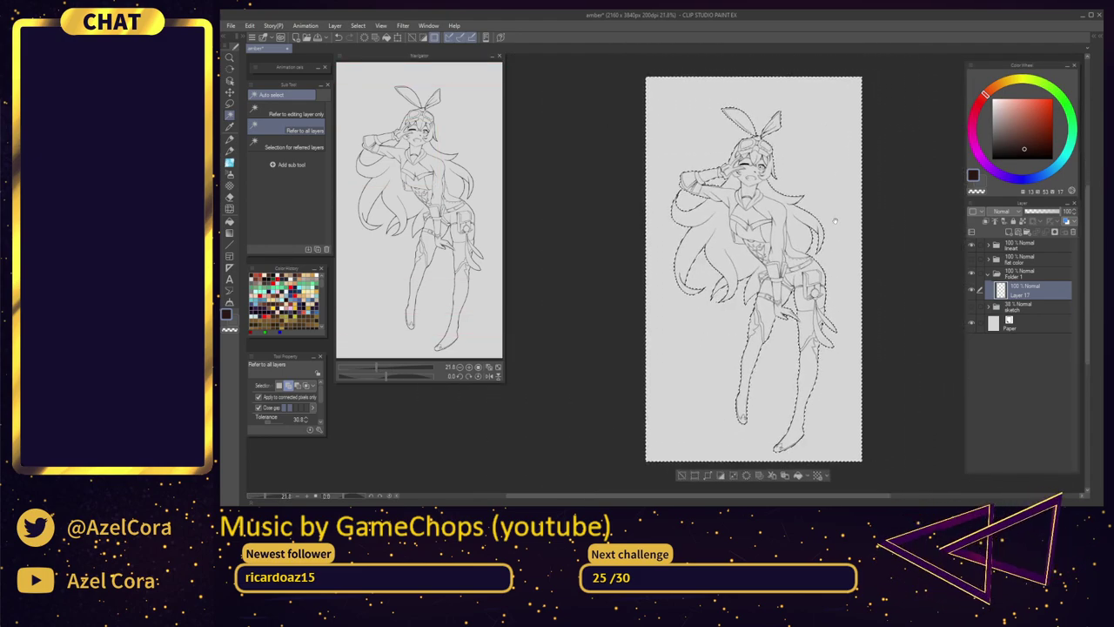
{"action": "left_click", "coordinate": [359, 26]}
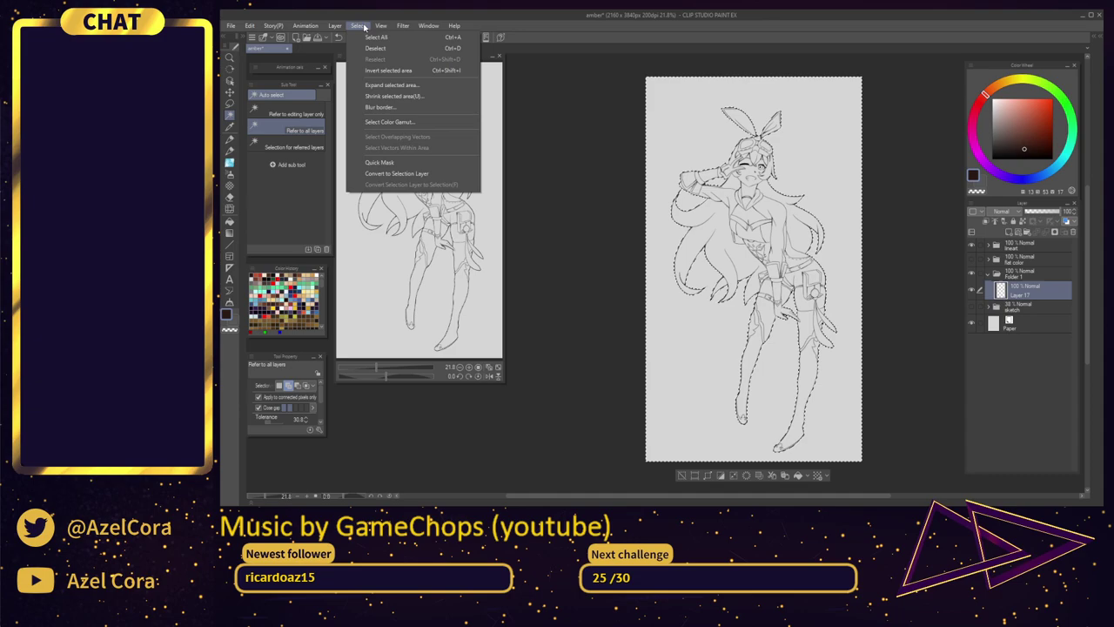
{"action": "left_click", "coordinate": [388, 69]}
Fill the selected figure with mid grey using the Basic brush at size 1023.5, and clear the selection
{"action": "left_click_drag", "start_coordinate": [754, 270], "coordinate": [738, 262]}
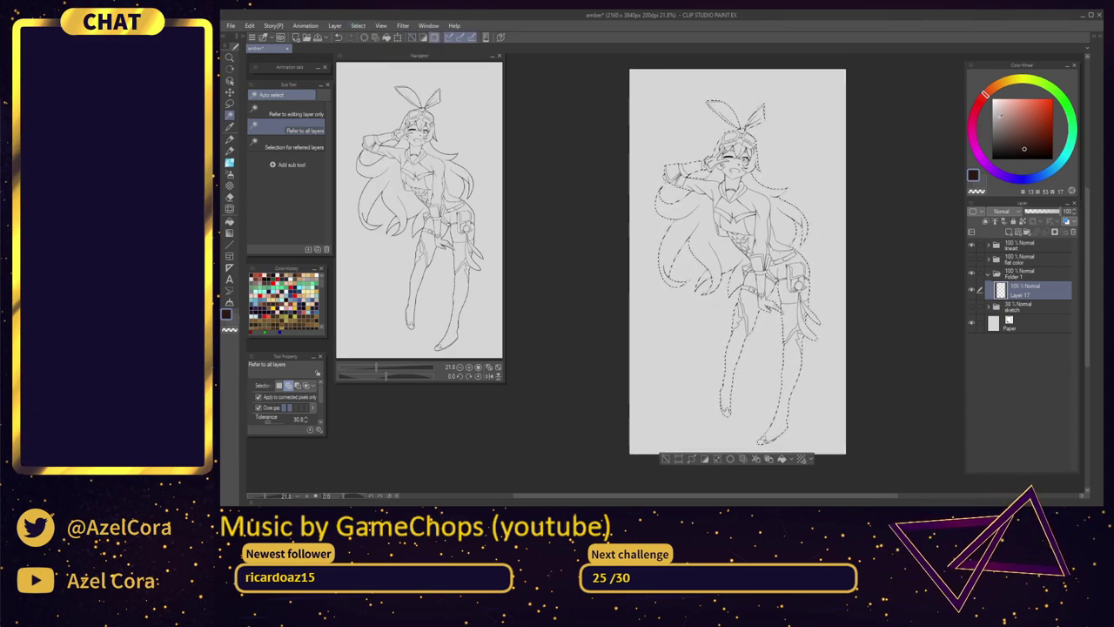
{"action": "left_click", "coordinate": [999, 123]}
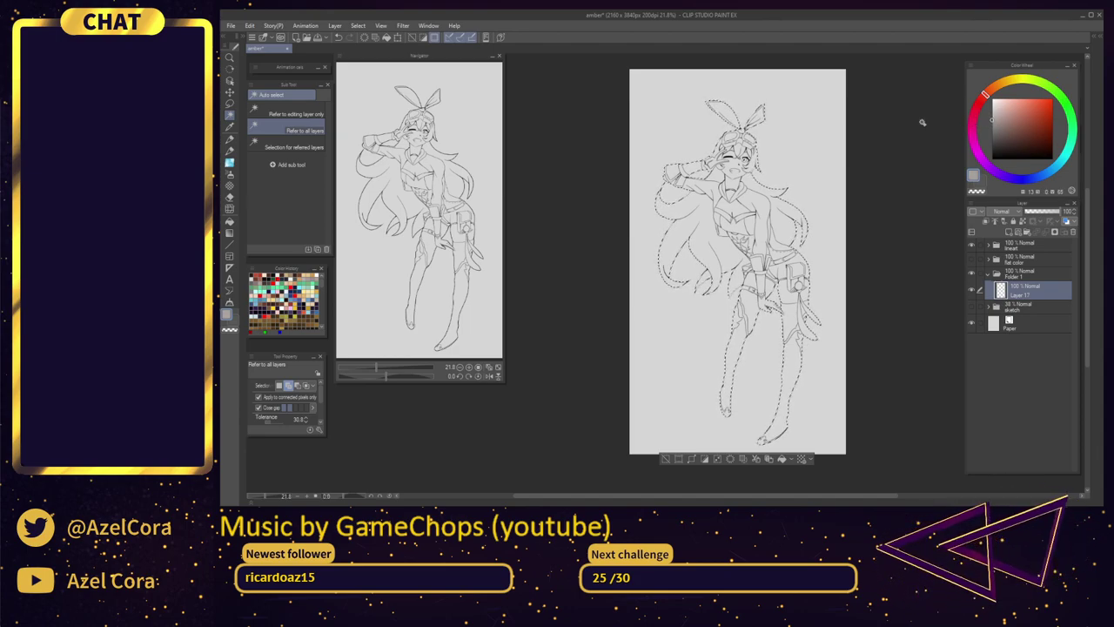
{"action": "left_click", "coordinate": [232, 141]}
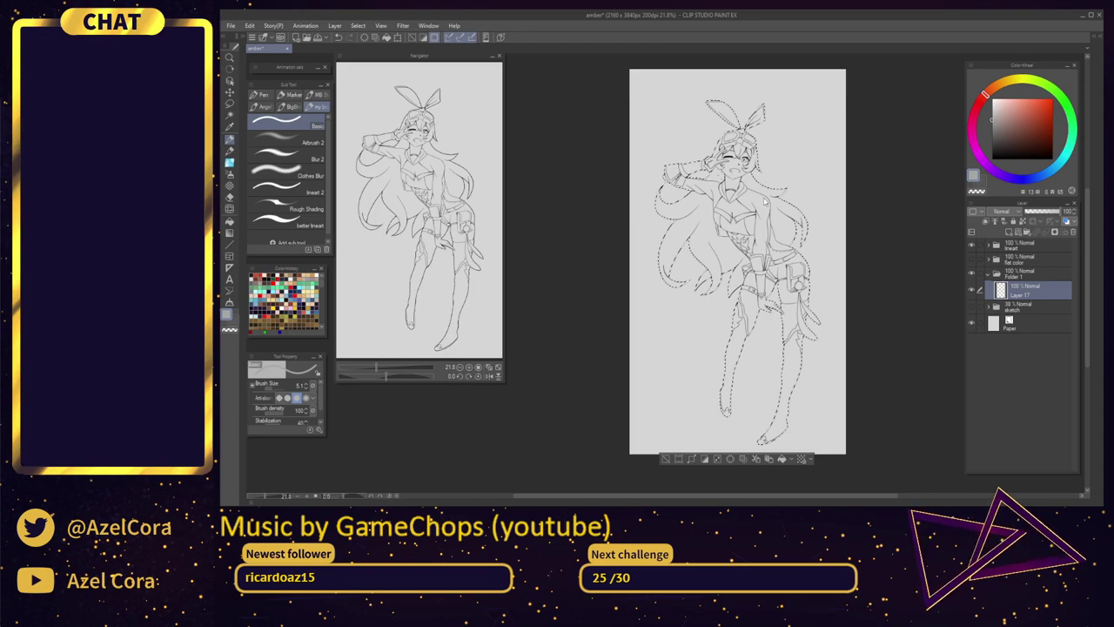
{"action": "left_click_drag", "start_coordinate": [722, 174], "coordinate": [762, 197]}
{"action": "mouse_move", "coordinate": [753, 111]}
{"action": "left_mouse_down"}
{"action": "mouse_move", "coordinate": [638, 218]}
{"action": "mouse_move", "coordinate": [750, 148]}
{"action": "mouse_move", "coordinate": [724, 200]}
{"action": "mouse_move", "coordinate": [655, 274]}
{"action": "left_mouse_up"}
{"action": "mouse_move", "coordinate": [719, 229]}
{"action": "left_mouse_down"}
{"action": "mouse_move", "coordinate": [734, 256]}
{"action": "mouse_move", "coordinate": [684, 361]}
{"action": "mouse_move", "coordinate": [747, 418]}
{"action": "mouse_move", "coordinate": [794, 396]}
{"action": "mouse_move", "coordinate": [760, 431]}
{"action": "mouse_move", "coordinate": [770, 424]}
{"action": "left_mouse_up"}
{"action": "left_click_drag", "start_coordinate": [826, 312], "coordinate": [822, 322]}
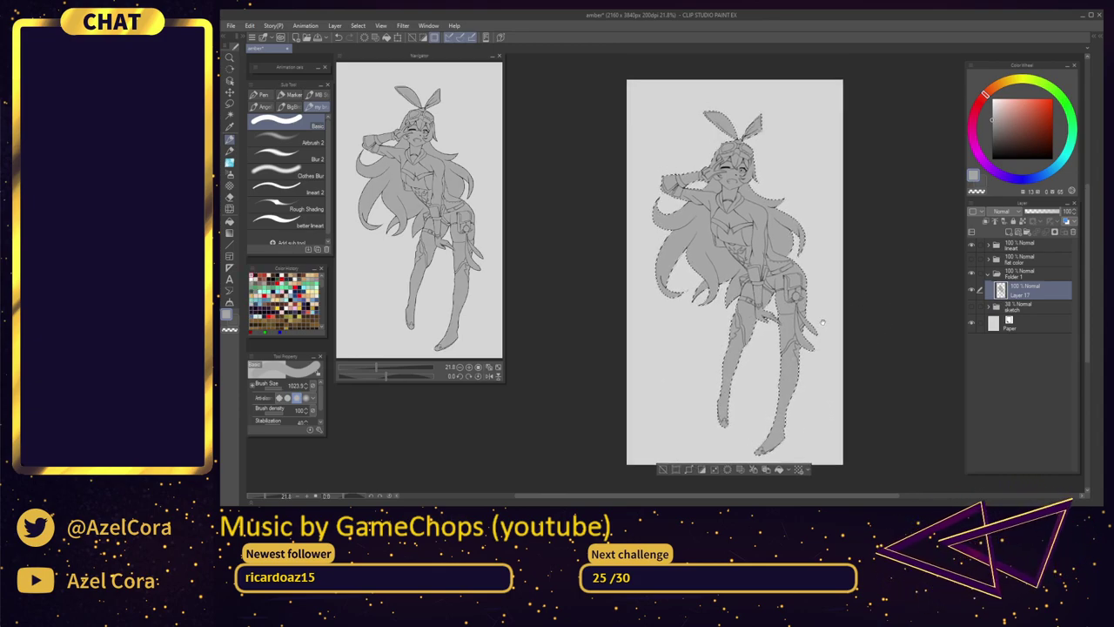
{"action": "key", "text": "ctrl+d"}
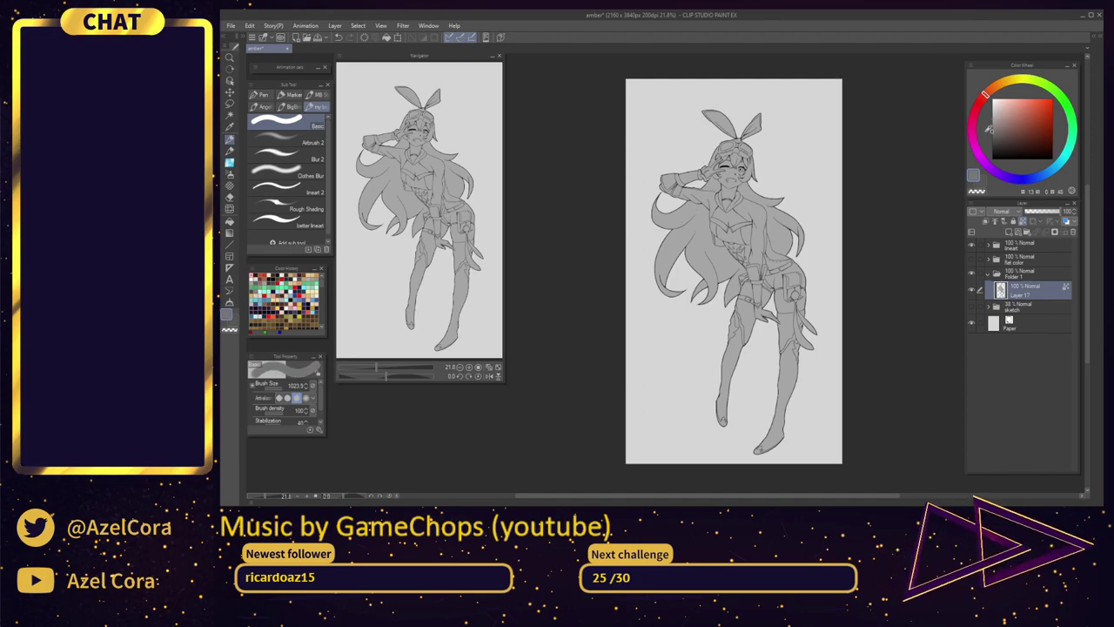
Try painting a darker grey over the figure's grey base
{"action": "mouse_move", "coordinate": [775, 217]}
{"action": "left_mouse_down"}
{"action": "mouse_move", "coordinate": [740, 217]}
{"action": "mouse_move", "coordinate": [739, 262]}
{"action": "left_mouse_up"}
{"action": "key", "text": "ctrl+z"}
{"action": "scroll", "coordinate": [740, 261], "scroll_direction": "up", "scroll_amount": 3}
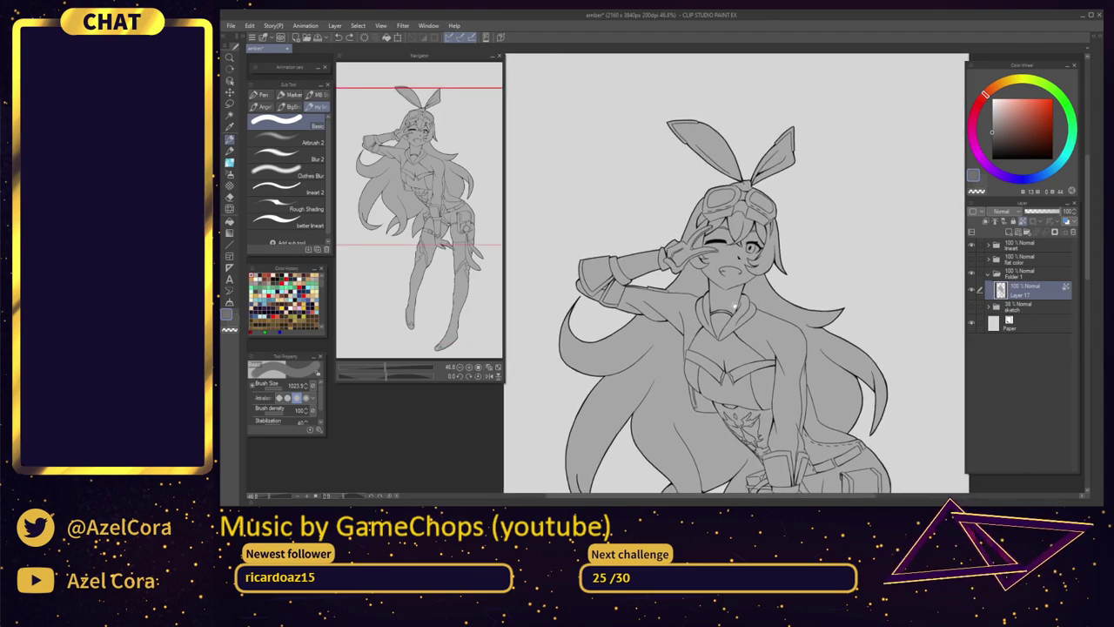
{"action": "left_click_drag", "start_coordinate": [736, 306], "coordinate": [753, 286]}
{"action": "left_click_drag", "start_coordinate": [758, 345], "coordinate": [763, 263]}
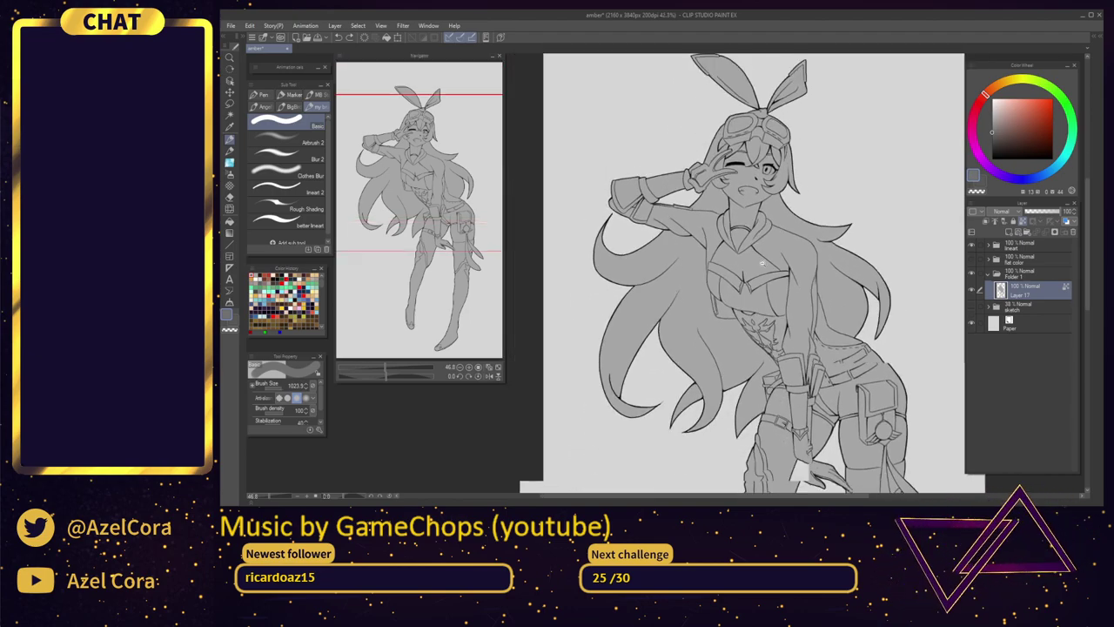
{"action": "scroll", "coordinate": [762, 262], "scroll_direction": "down", "scroll_amount": 3}
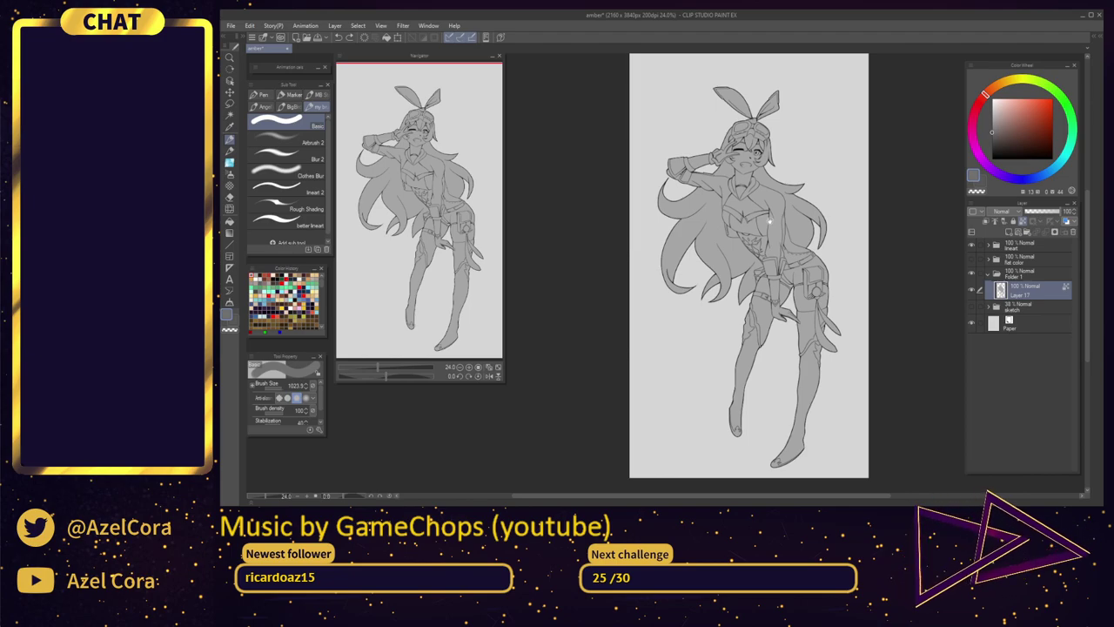
Shade the base of the shorter ribbon ear in darker grey with a small Rough Shading brush
{"action": "left_click_drag", "start_coordinate": [769, 221], "coordinate": [778, 361]}
{"action": "left_click_drag", "start_coordinate": [756, 252], "coordinate": [807, 237]}
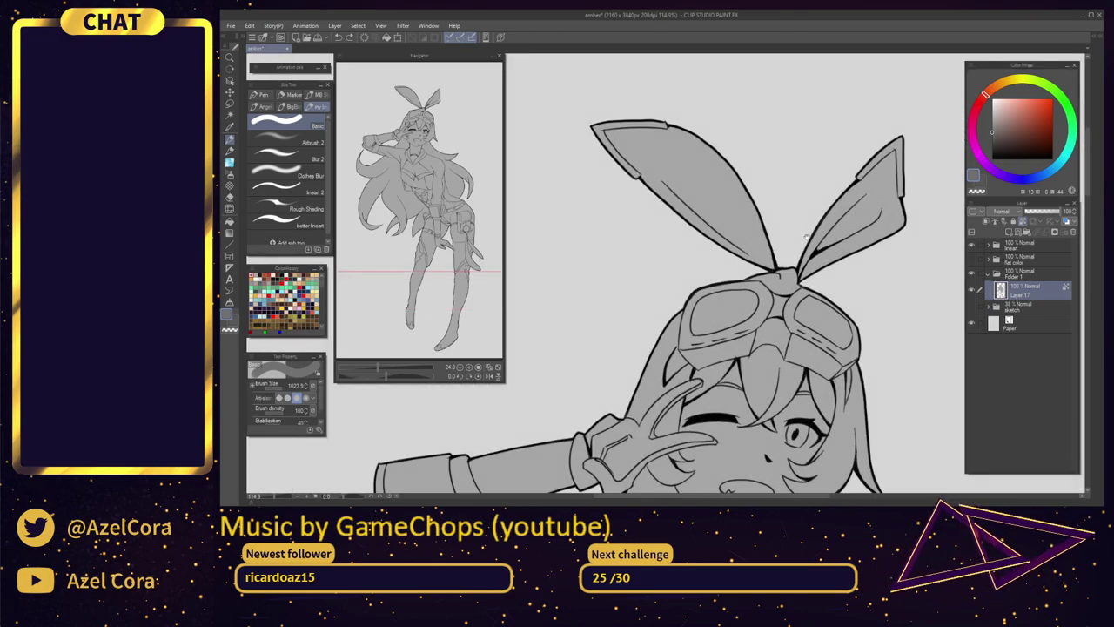
{"action": "left_click", "coordinate": [319, 211]}
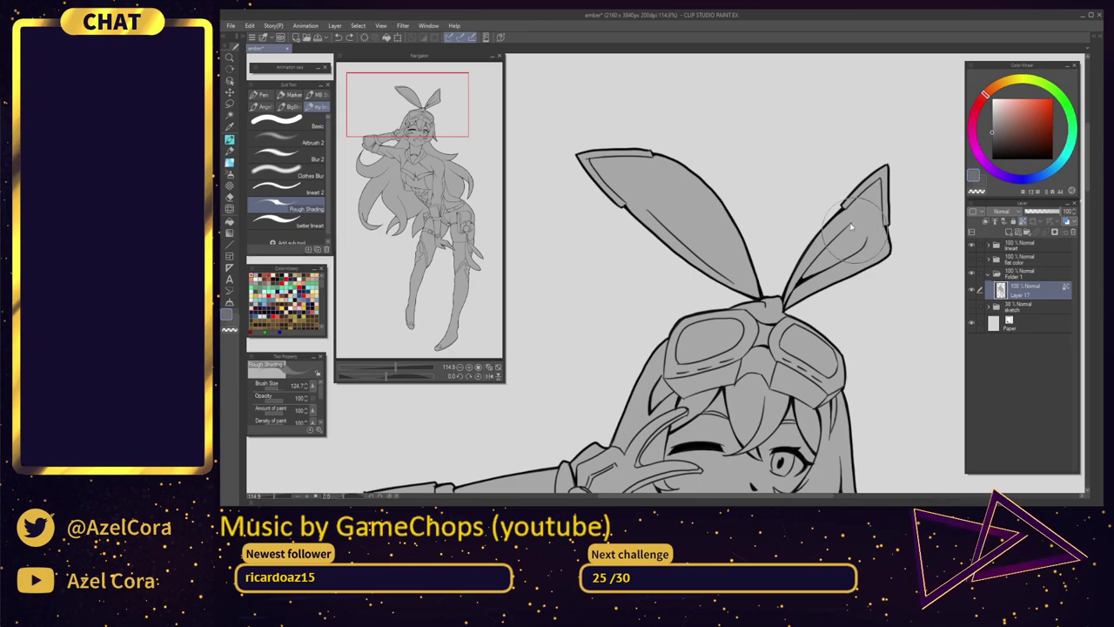
{"action": "left_click_drag", "start_coordinate": [826, 214], "coordinate": [841, 215]}
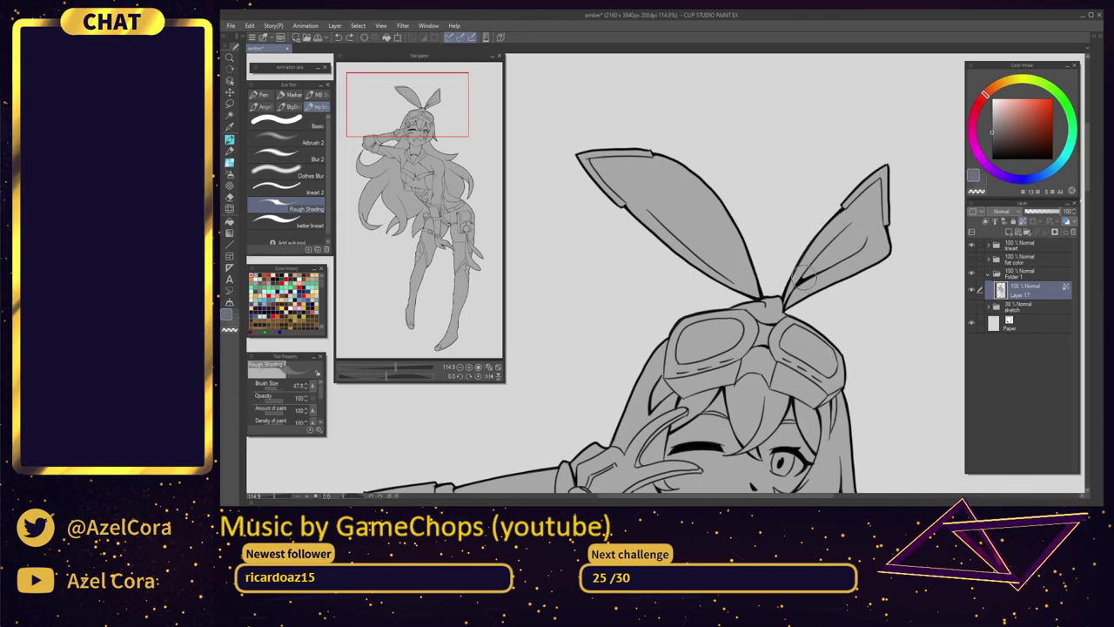
{"action": "mouse_move", "coordinate": [805, 277]}
{"action": "left_mouse_down"}
{"action": "mouse_move", "coordinate": [836, 240]}
{"action": "mouse_move", "coordinate": [807, 270]}
{"action": "mouse_move", "coordinate": [858, 242]}
{"action": "mouse_move", "coordinate": [785, 303]}
{"action": "mouse_move", "coordinate": [827, 274]}
{"action": "left_mouse_up"}
{"action": "mouse_move", "coordinate": [787, 307]}
{"action": "left_mouse_down"}
{"action": "mouse_move", "coordinate": [827, 275]}
{"action": "mouse_move", "coordinate": [734, 289]}
{"action": "left_mouse_up"}
{"action": "scroll", "coordinate": [830, 277], "scroll_direction": "down", "scroll_amount": 6}
{"action": "scroll", "coordinate": [788, 253], "scroll_direction": "up", "scroll_amount": 2}
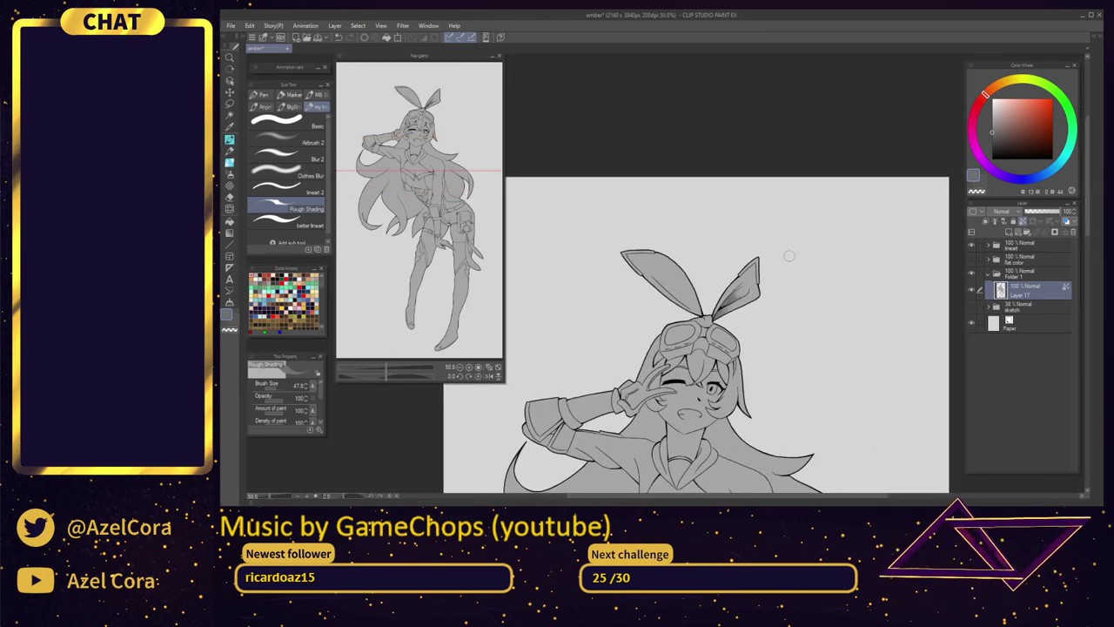
Add a new layer above the lineart folder and set the Basic brush to black at size 23.2
{"action": "left_click", "coordinate": [1010, 239]}
{"action": "left_click", "coordinate": [1008, 232]}
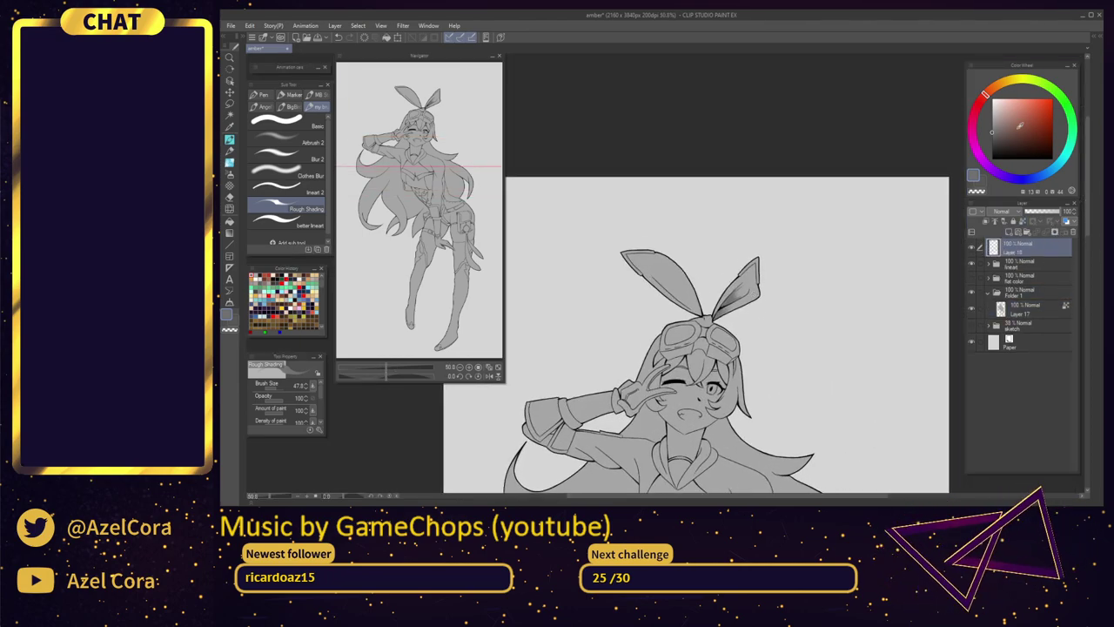
{"action": "left_click_drag", "start_coordinate": [996, 143], "coordinate": [988, 163]}
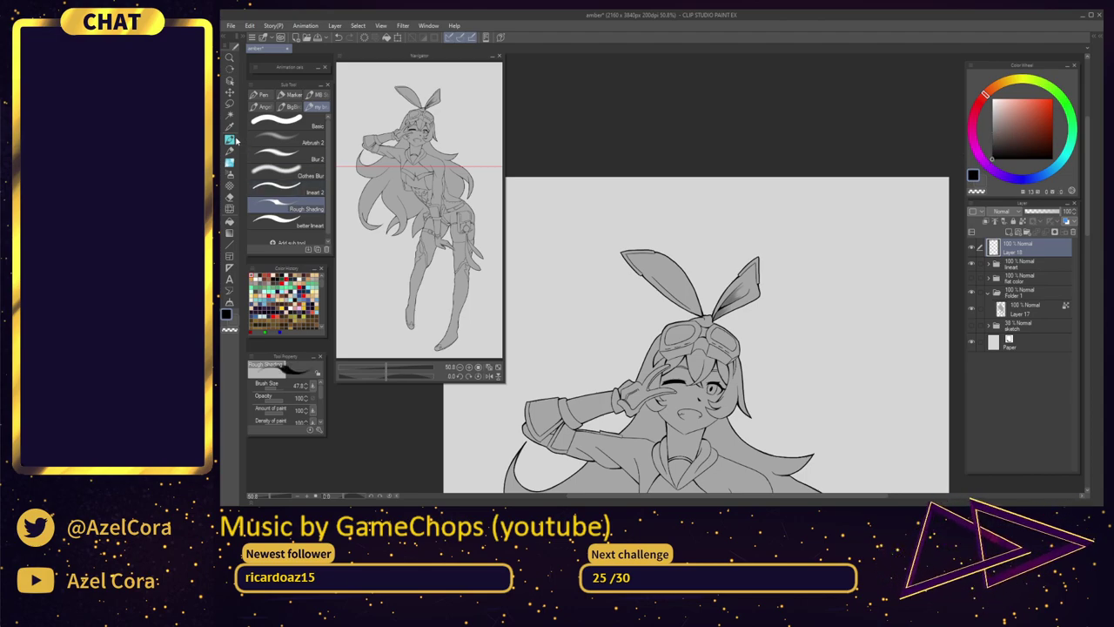
{"action": "left_click", "coordinate": [287, 122]}
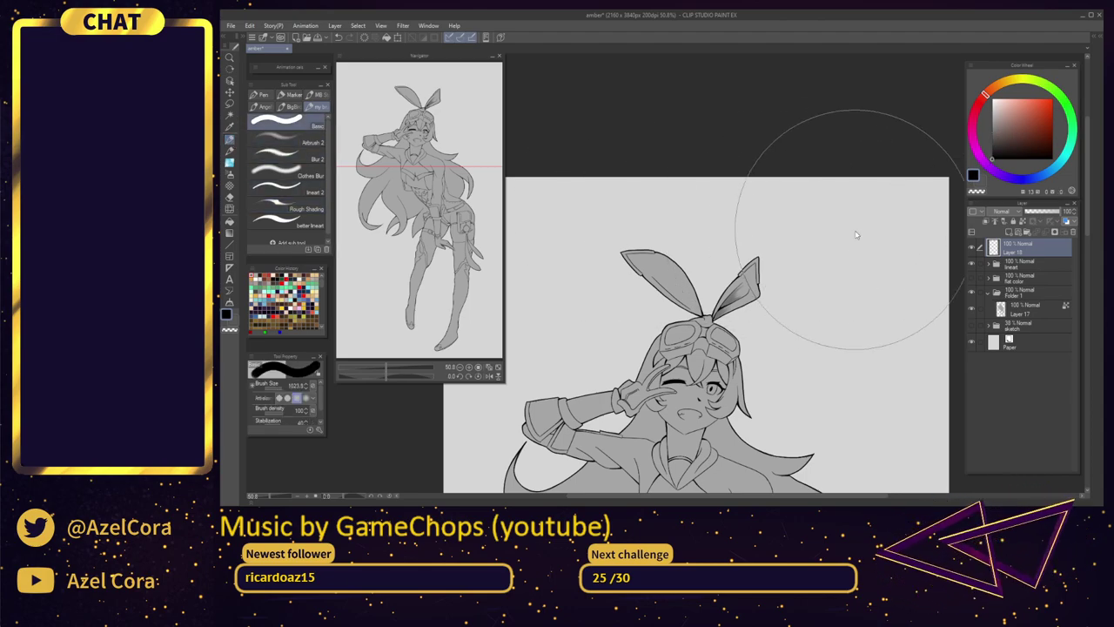
{"action": "mouse_move", "coordinate": [738, 202]}
{"action": "left_mouse_down"}
{"action": "mouse_move", "coordinate": [793, 186]}
{"action": "mouse_move", "coordinate": [743, 203]}
{"action": "left_mouse_up"}
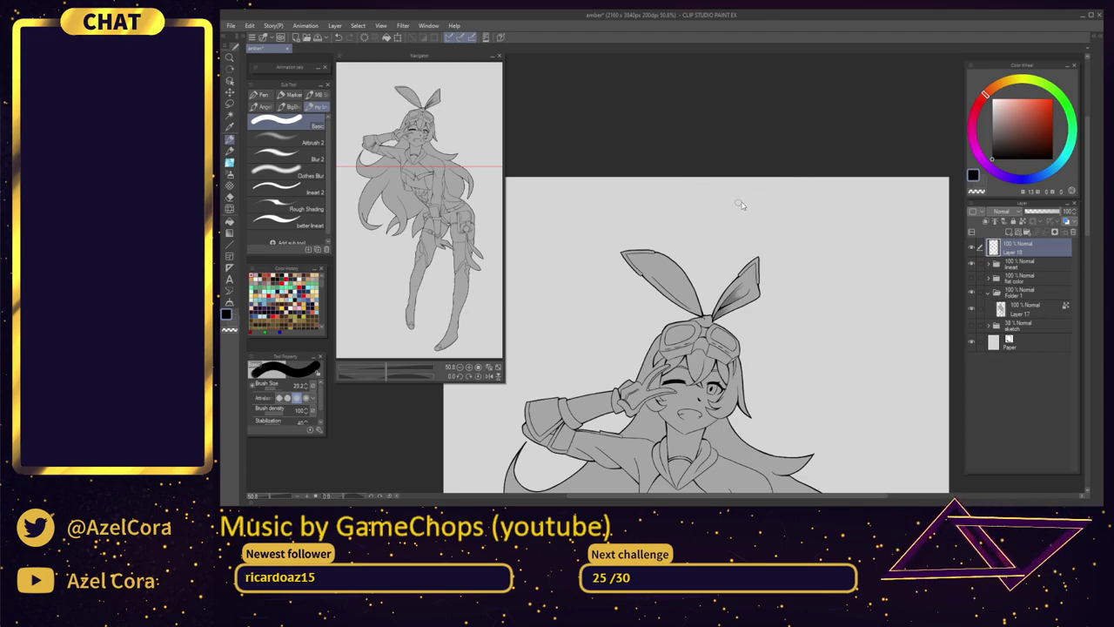
Draw a row of six black downward arrows along the canvas's top edge above the figure, marking the light direction
{"action": "left_click_drag", "start_coordinate": [764, 268], "coordinate": [712, 274]}
{"action": "left_click_drag", "start_coordinate": [775, 287], "coordinate": [763, 152]}
{"action": "scroll", "coordinate": [773, 228], "scroll_direction": "up", "scroll_amount": 5}
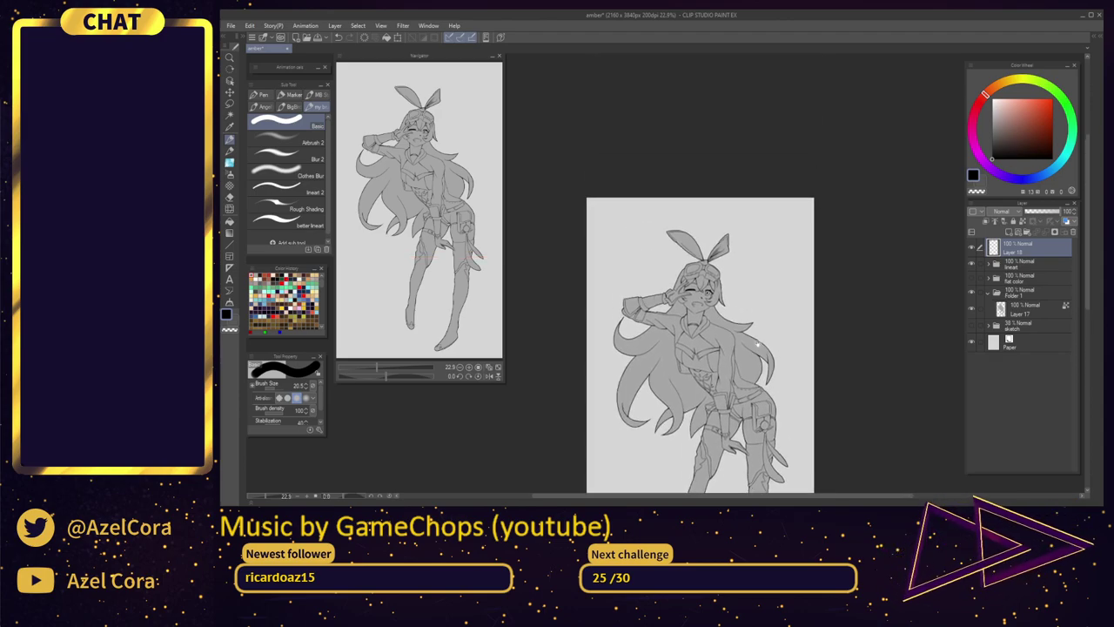
{"action": "scroll", "coordinate": [758, 218], "scroll_direction": "up", "scroll_amount": 1}
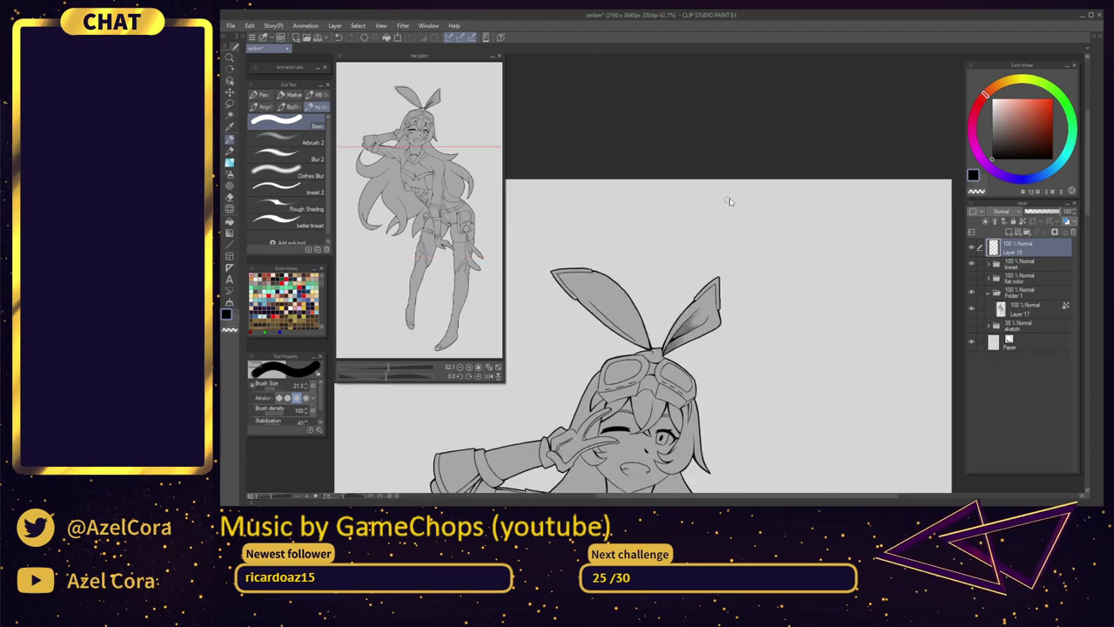
{"action": "mouse_move", "coordinate": [729, 200]}
{"action": "left_mouse_down"}
{"action": "mouse_move", "coordinate": [729, 247]}
{"action": "mouse_move", "coordinate": [692, 260]}
{"action": "left_mouse_up"}
{"action": "left_click_drag", "start_coordinate": [787, 272], "coordinate": [801, 226]}
{"action": "left_click_drag", "start_coordinate": [735, 196], "coordinate": [764, 196]}
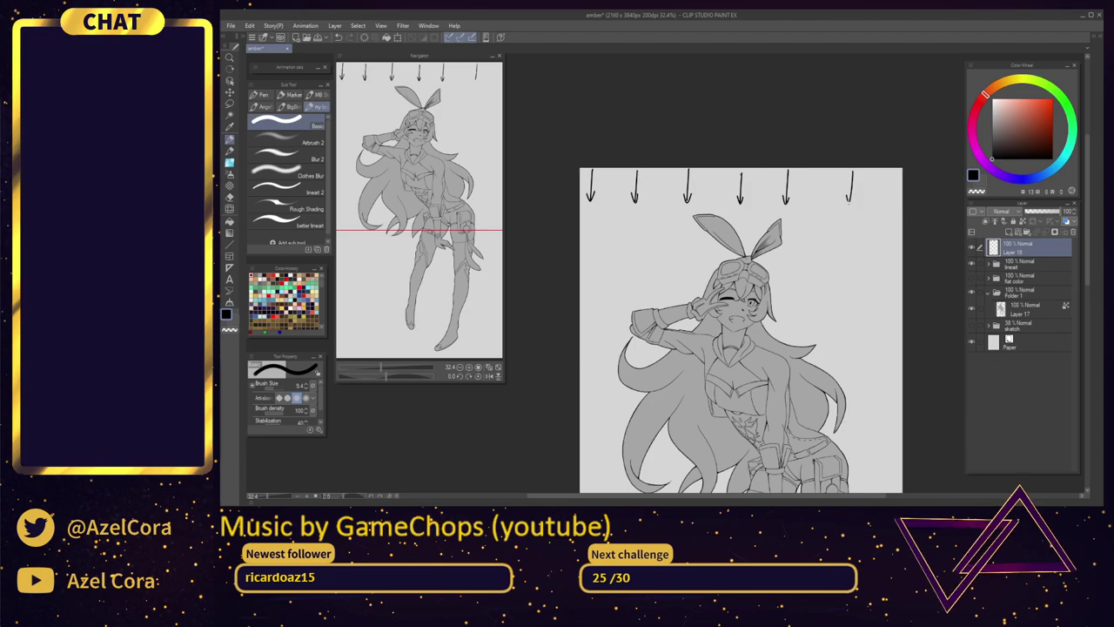
Shade the lower edge and base of the shorter ribbon ear in dark grey on Layer 17 with the Rough Shading brush
{"action": "scroll", "coordinate": [813, 206], "scroll_direction": "down", "scroll_amount": 4}
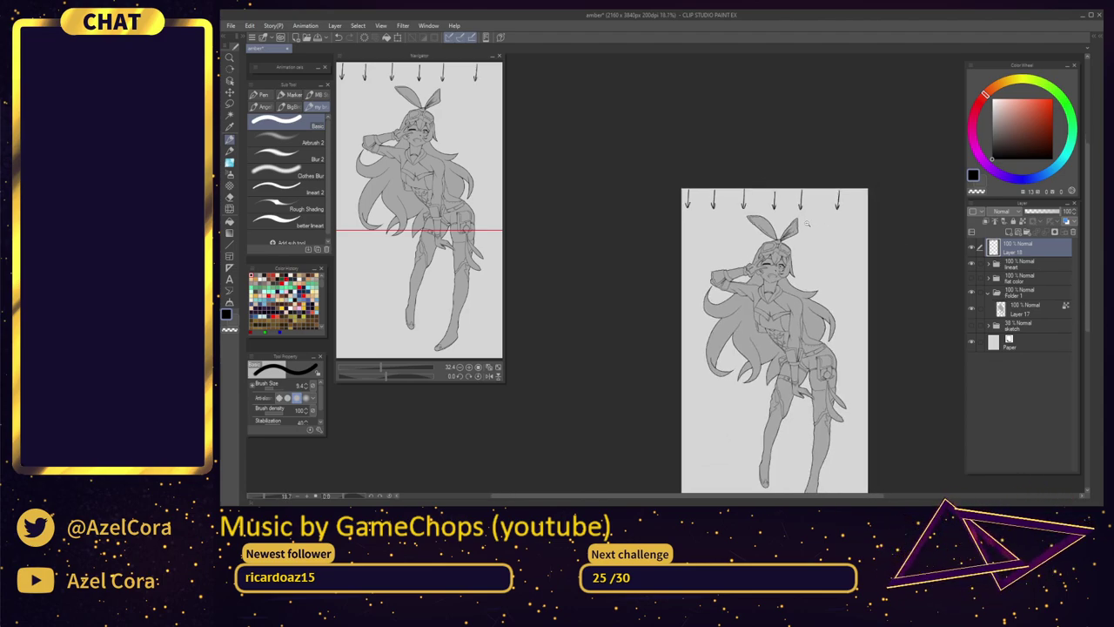
{"action": "scroll", "coordinate": [775, 231], "scroll_direction": "up", "scroll_amount": 2}
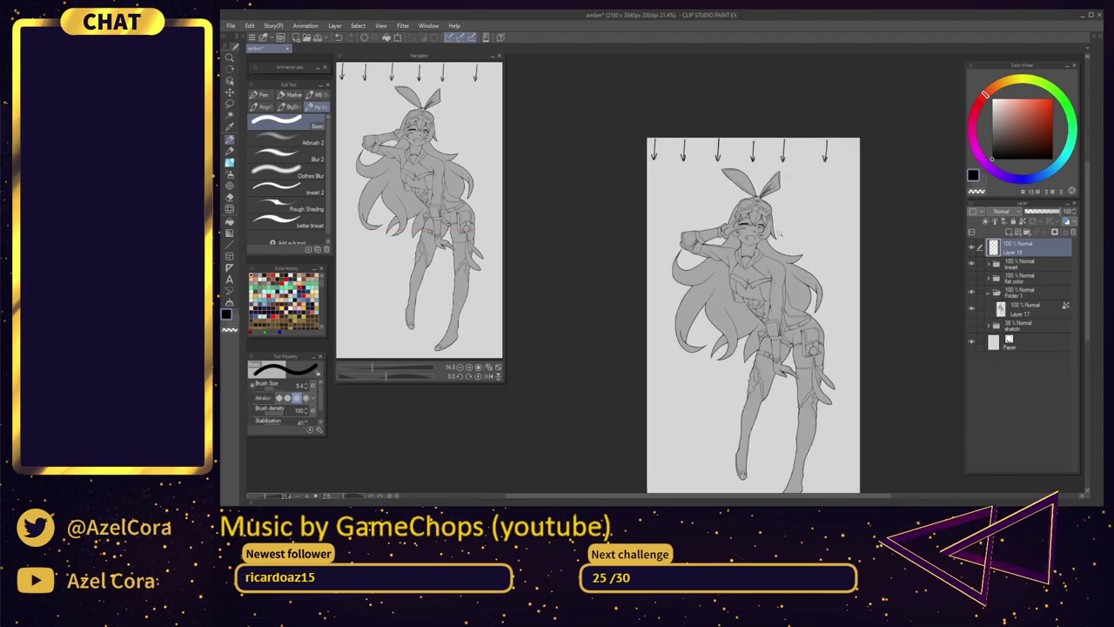
{"action": "left_click_drag", "start_coordinate": [787, 189], "coordinate": [775, 235]}
{"action": "scroll", "coordinate": [775, 234], "scroll_direction": "up", "scroll_amount": 2}
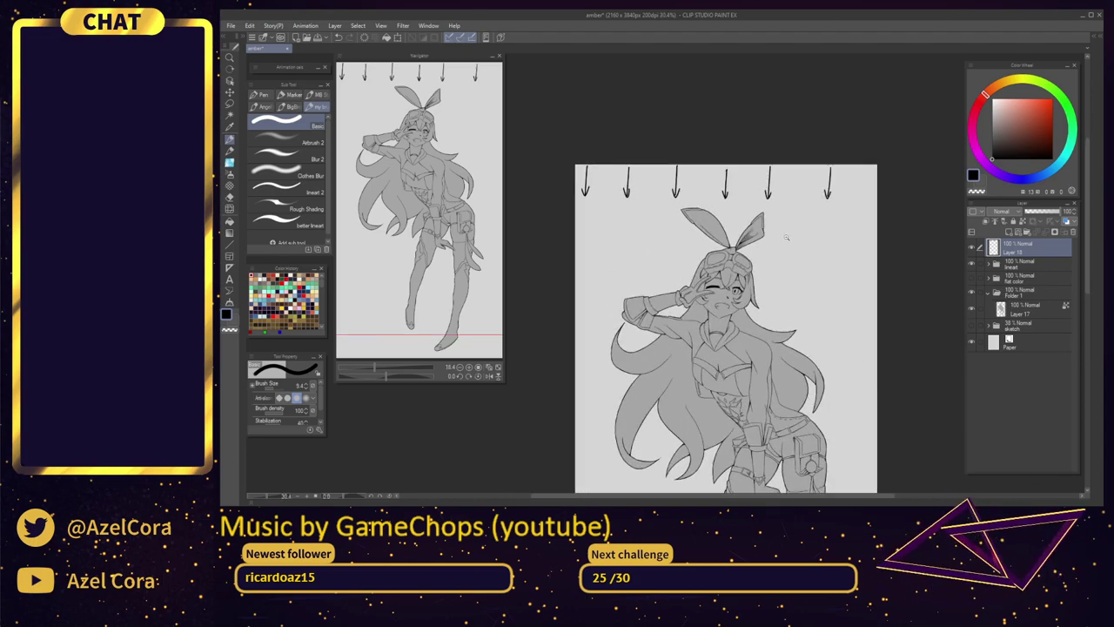
{"action": "scroll", "coordinate": [771, 212], "scroll_direction": "up", "scroll_amount": 4}
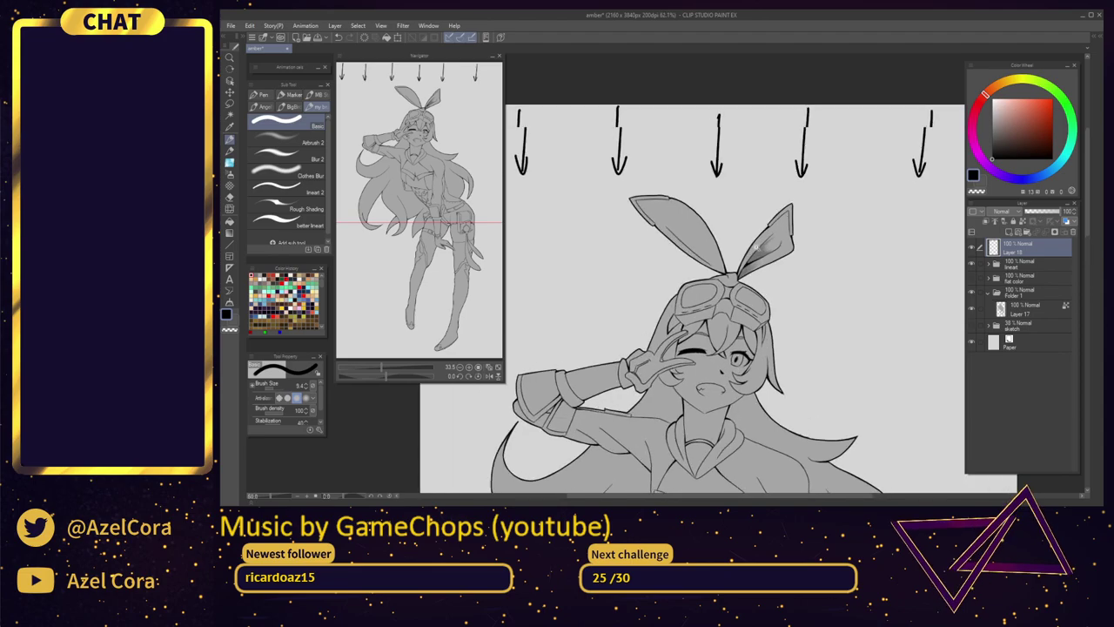
{"action": "left_click_drag", "start_coordinate": [748, 243], "coordinate": [754, 247]}
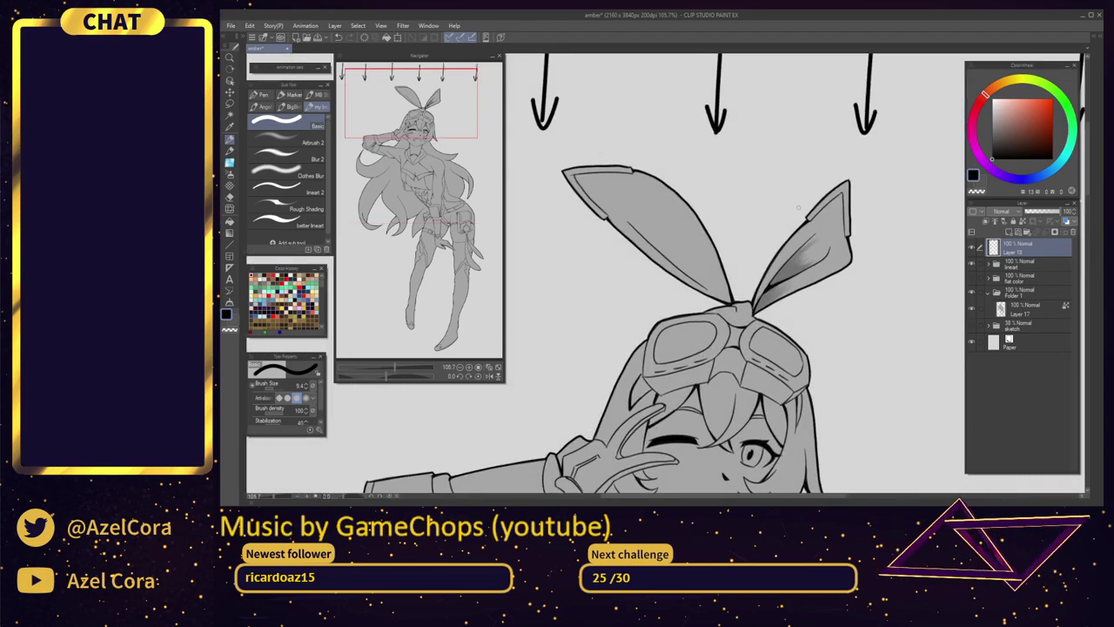
{"action": "left_click", "coordinate": [1017, 310]}
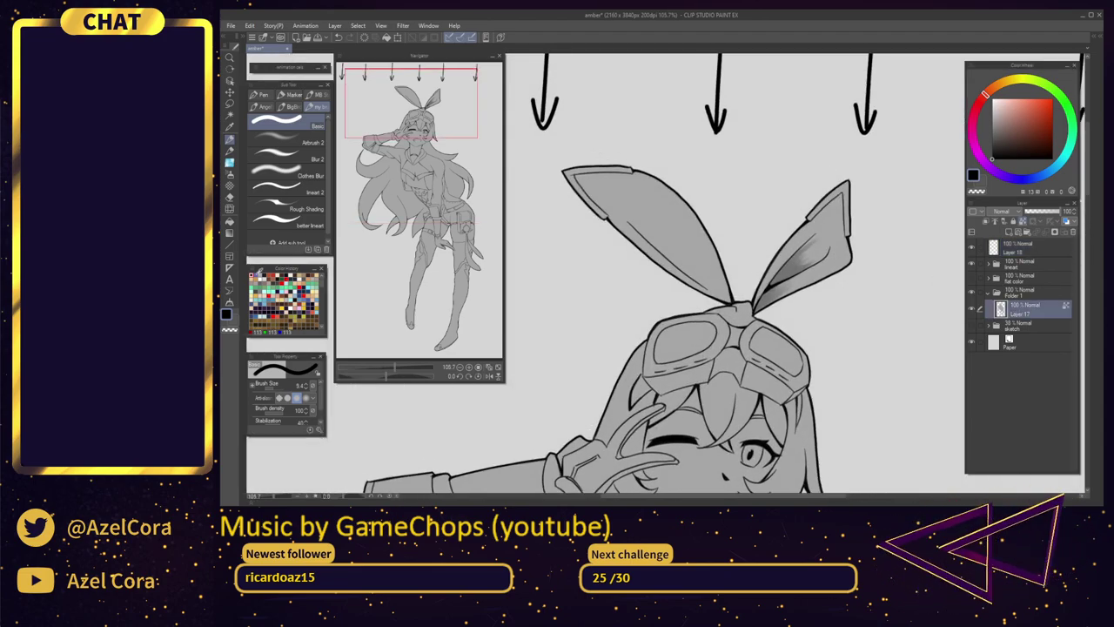
{"action": "left_click", "coordinate": [256, 275]}
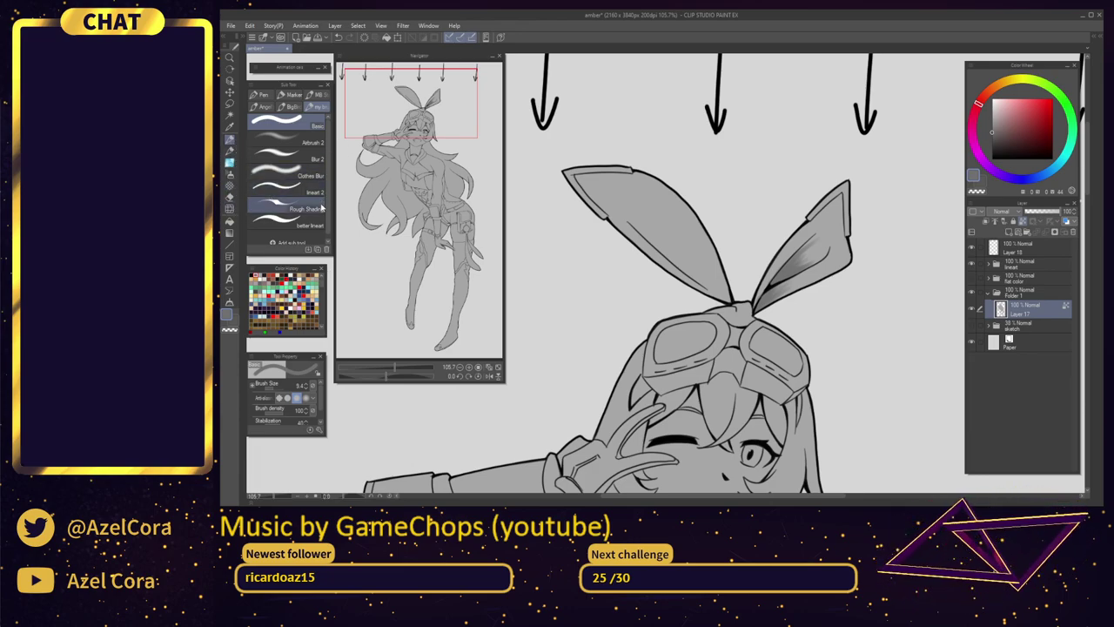
{"action": "left_click", "coordinate": [287, 209]}
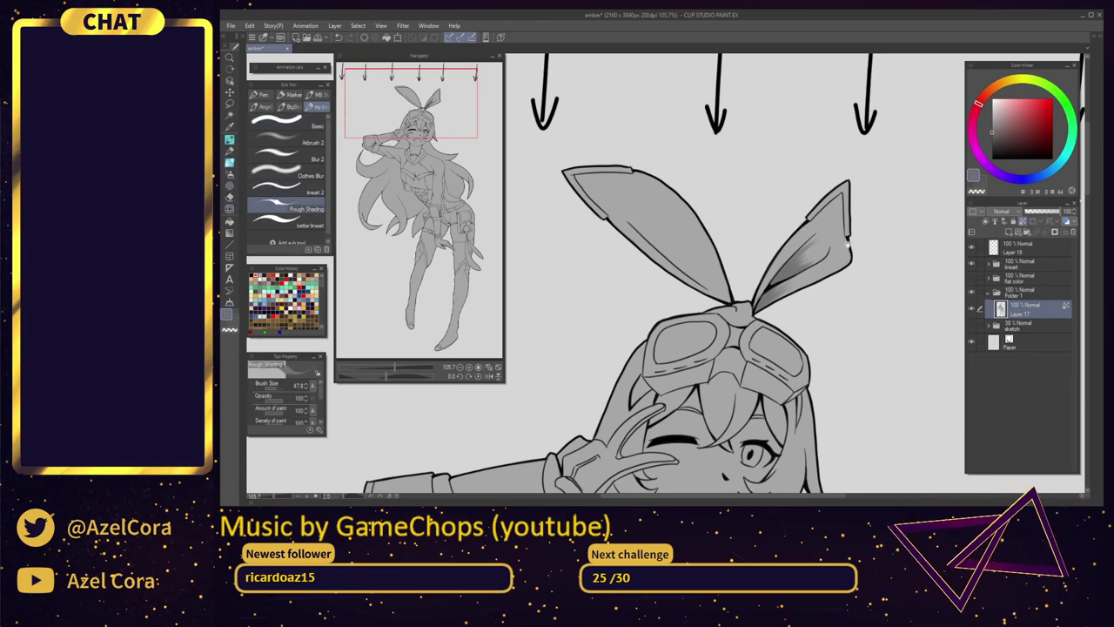
{"action": "left_click_drag", "start_coordinate": [849, 222], "coordinate": [843, 232]}
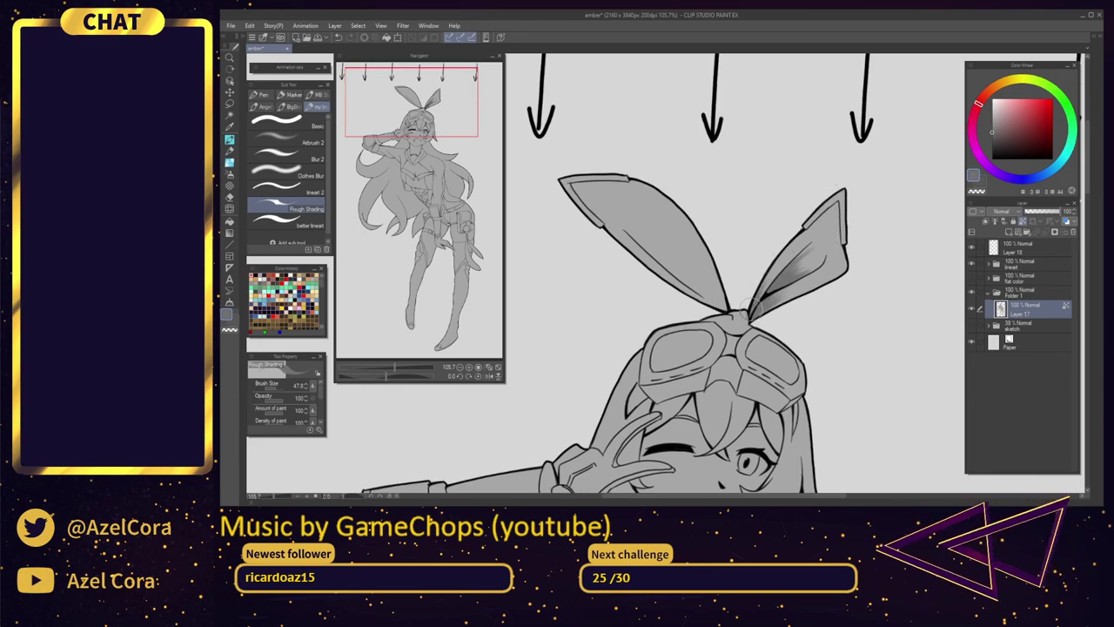
{"action": "mouse_move", "coordinate": [752, 309]}
{"action": "left_mouse_down"}
{"action": "mouse_move", "coordinate": [775, 271]}
{"action": "mouse_move", "coordinate": [766, 290]}
{"action": "left_mouse_up"}
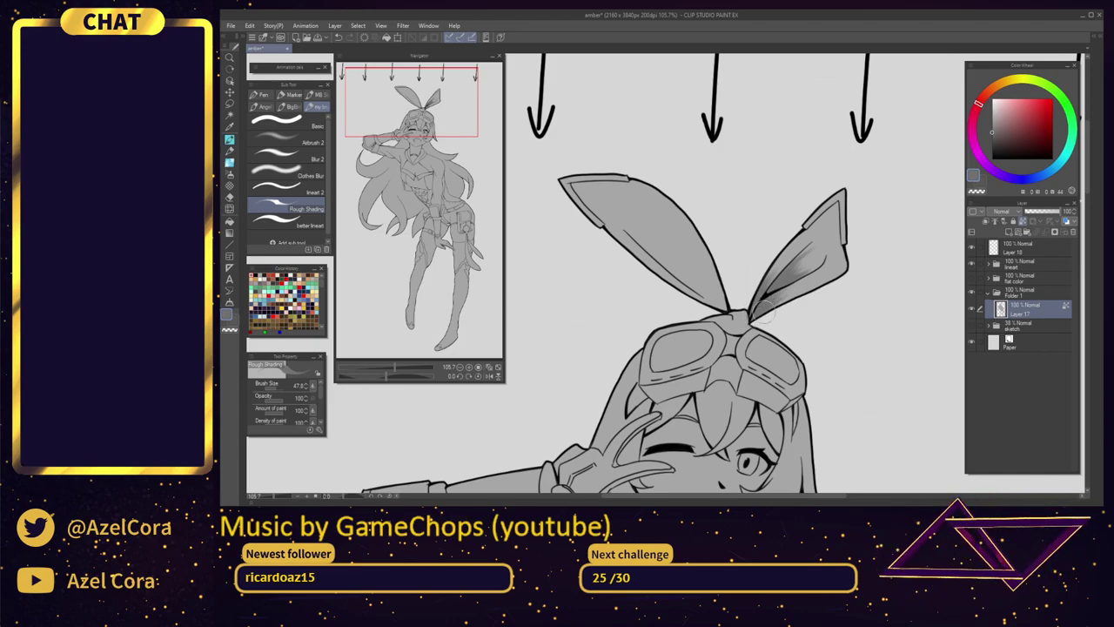
{"action": "left_click_drag", "start_coordinate": [756, 318], "coordinate": [855, 266]}
{"action": "left_click_drag", "start_coordinate": [777, 304], "coordinate": [864, 251]}
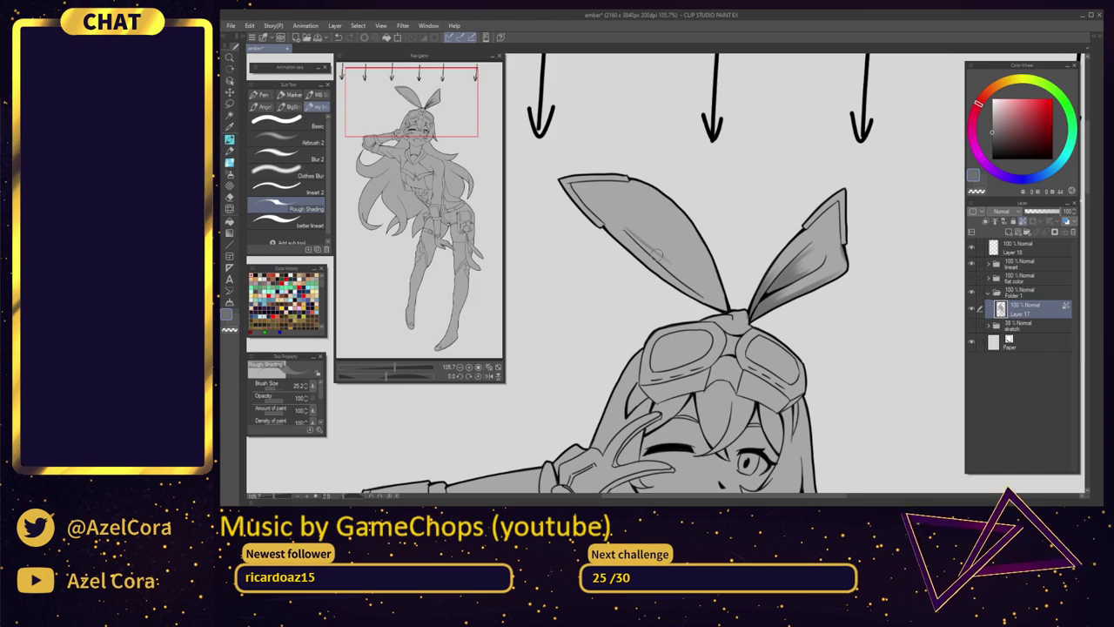
Undo the last stroke on the longer ribbon ear and shade its lower edge and base with a larger Rough Shading brush
{"action": "key", "text": "ctrl+z"}
{"action": "key", "text": "bracketright"}
{"action": "key", "text": "bracketright"}
{"action": "key", "text": "bracketright"}
{"action": "key", "text": "bracketright"}
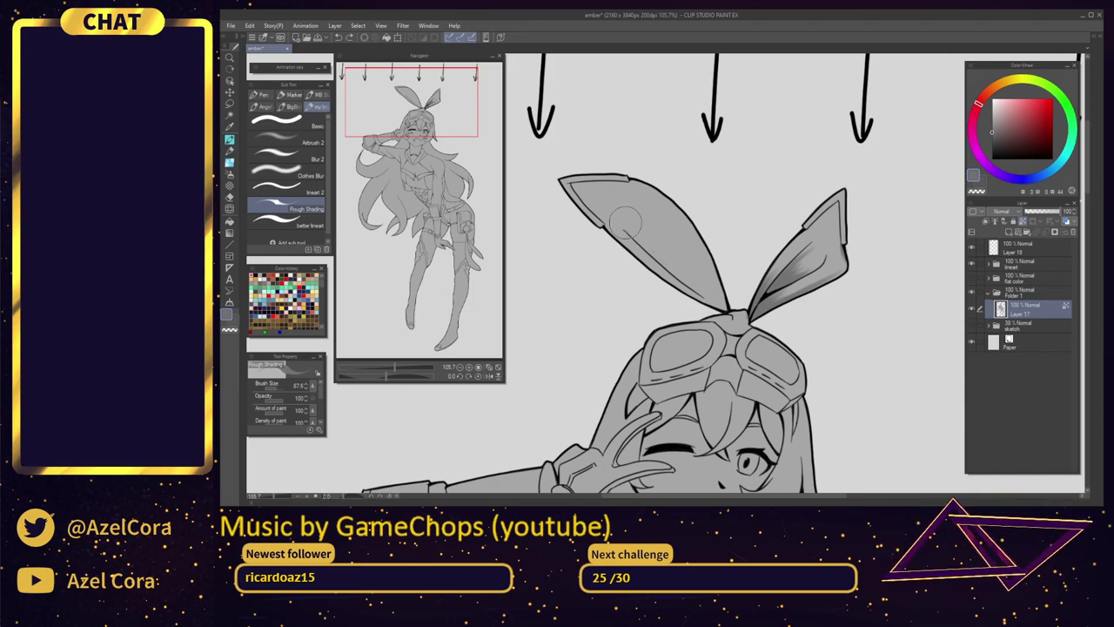
{"action": "mouse_move", "coordinate": [615, 212]}
{"action": "left_mouse_down"}
{"action": "mouse_move", "coordinate": [678, 274]}
{"action": "mouse_move", "coordinate": [643, 244]}
{"action": "mouse_move", "coordinate": [650, 252]}
{"action": "mouse_move", "coordinate": [719, 302]}
{"action": "mouse_move", "coordinate": [629, 214]}
{"action": "mouse_move", "coordinate": [717, 299]}
{"action": "mouse_move", "coordinate": [689, 254]}
{"action": "mouse_move", "coordinate": [721, 300]}
{"action": "mouse_move", "coordinate": [707, 265]}
{"action": "mouse_move", "coordinate": [720, 300]}
{"action": "mouse_move", "coordinate": [681, 241]}
{"action": "mouse_move", "coordinate": [728, 305]}
{"action": "mouse_move", "coordinate": [631, 250]}
{"action": "mouse_move", "coordinate": [669, 284]}
{"action": "mouse_move", "coordinate": [609, 233]}
{"action": "left_mouse_up"}
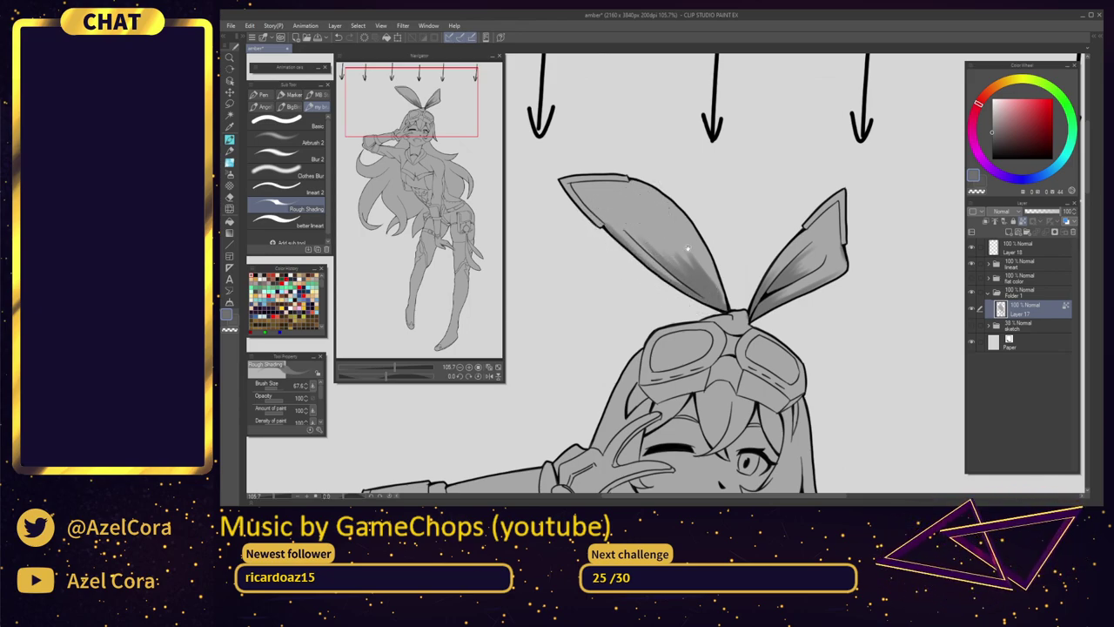
Shade the ribbon knot, the goggles' lower rims and their bridge in dark grey with the brush at size 34.6
{"action": "left_click_drag", "start_coordinate": [696, 255], "coordinate": [683, 125]}
{"action": "mouse_move", "coordinate": [715, 195]}
{"action": "left_mouse_down"}
{"action": "mouse_move", "coordinate": [730, 202]}
{"action": "mouse_move", "coordinate": [707, 193]}
{"action": "mouse_move", "coordinate": [727, 167]}
{"action": "mouse_move", "coordinate": [707, 174]}
{"action": "mouse_move", "coordinate": [718, 190]}
{"action": "left_mouse_up"}
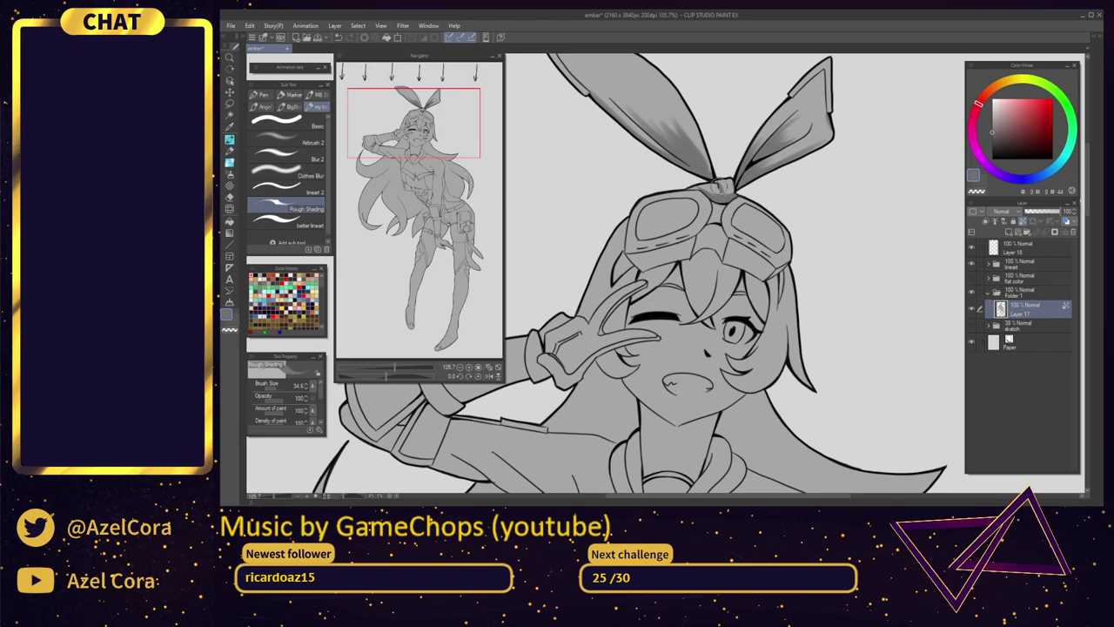
{"action": "left_click_drag", "start_coordinate": [633, 250], "coordinate": [709, 242]}
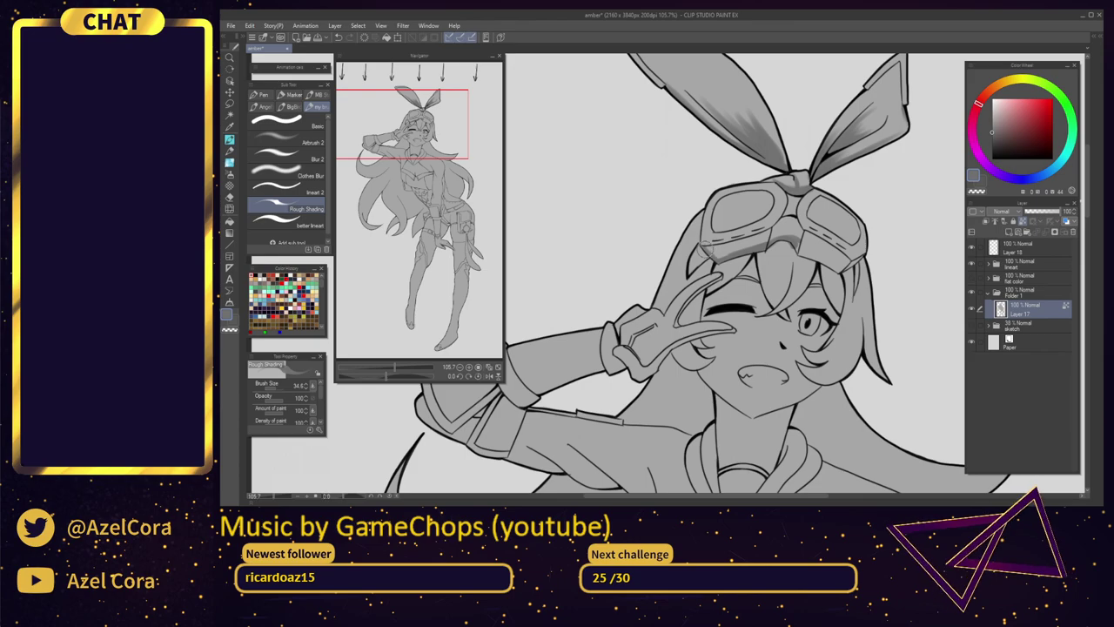
{"action": "mouse_move", "coordinate": [705, 250]}
{"action": "left_mouse_down"}
{"action": "mouse_move", "coordinate": [736, 252]}
{"action": "mouse_move", "coordinate": [783, 221]}
{"action": "left_mouse_up"}
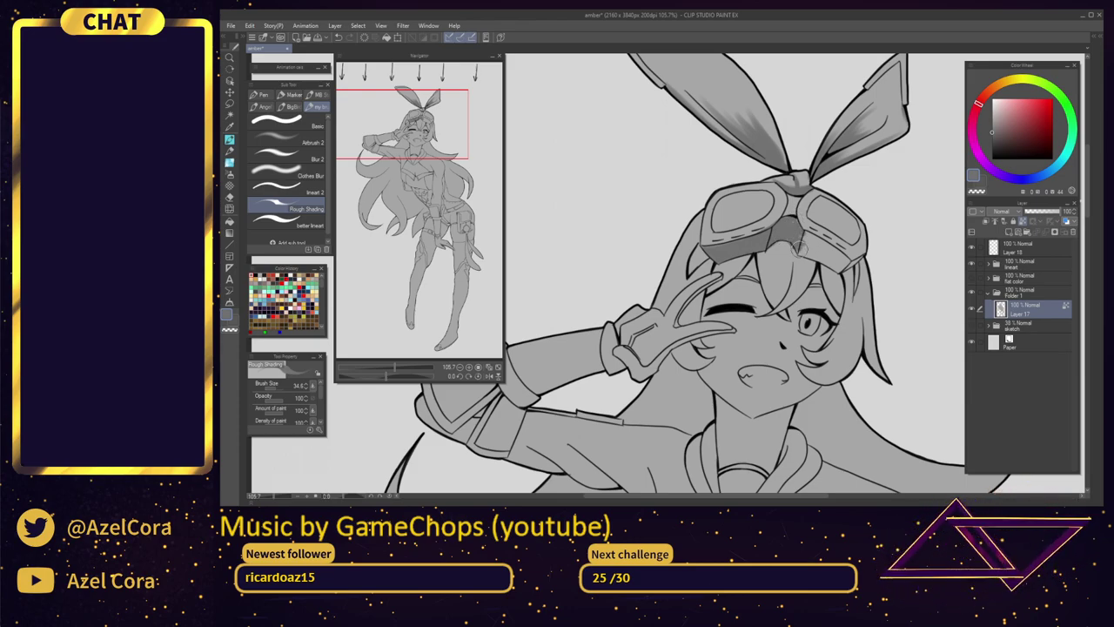
{"action": "mouse_move", "coordinate": [804, 238]}
{"action": "left_mouse_down"}
{"action": "mouse_move", "coordinate": [823, 248]}
{"action": "mouse_move", "coordinate": [797, 229]}
{"action": "mouse_move", "coordinate": [836, 260]}
{"action": "left_mouse_up"}
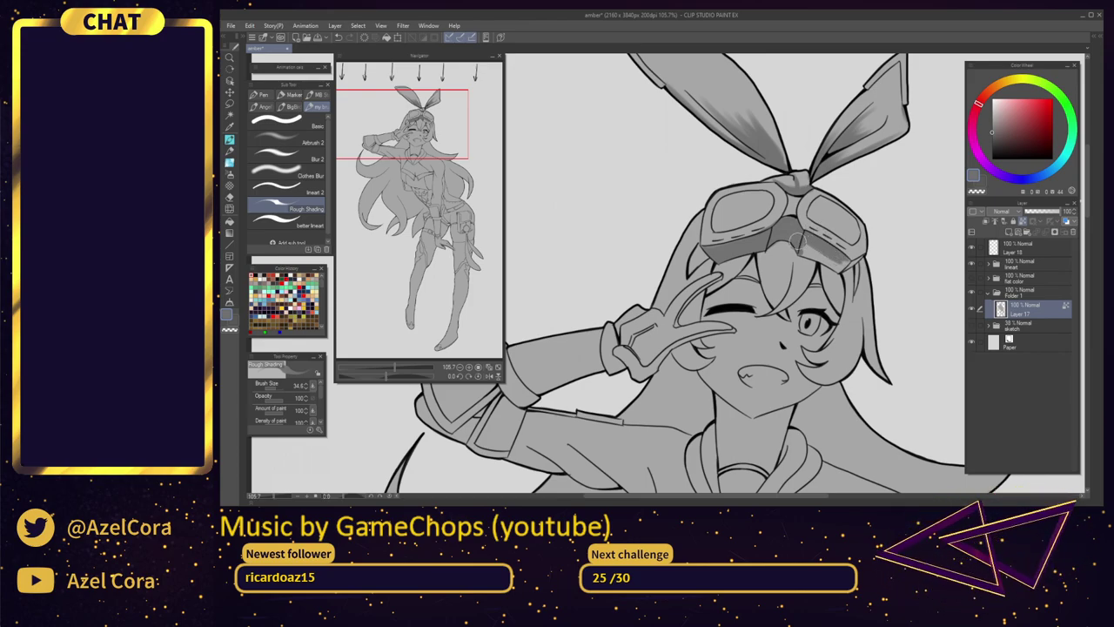
{"action": "mouse_move", "coordinate": [797, 240]}
{"action": "left_mouse_down"}
{"action": "mouse_move", "coordinate": [834, 262]}
{"action": "mouse_move", "coordinate": [792, 227]}
{"action": "mouse_move", "coordinate": [832, 257]}
{"action": "mouse_move", "coordinate": [803, 251]}
{"action": "mouse_move", "coordinate": [841, 266]}
{"action": "left_mouse_up"}
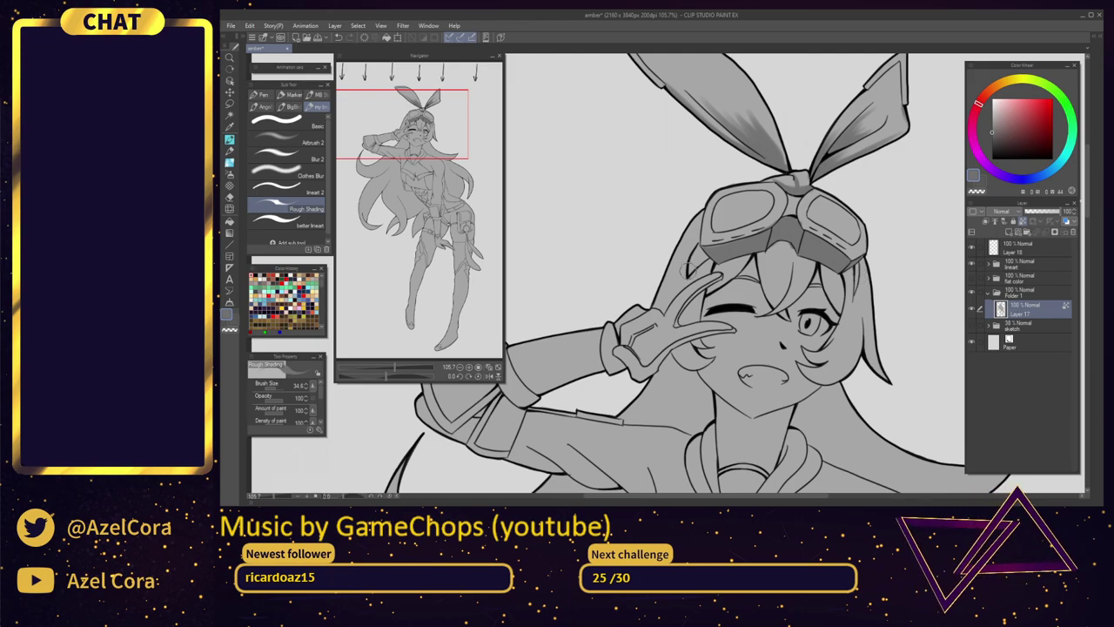
Shade the fringe and the side strands beneath the goggles, darkening the hair roots
{"action": "left_click_drag", "start_coordinate": [689, 261], "coordinate": [696, 265]}
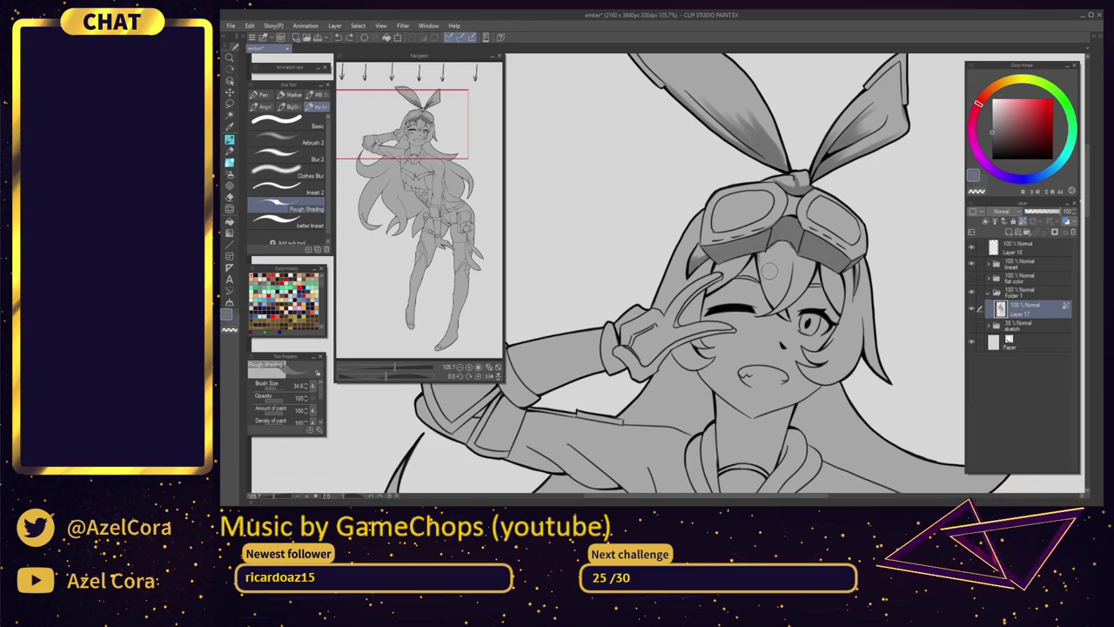
{"action": "mouse_move", "coordinate": [761, 252]}
{"action": "left_mouse_down"}
{"action": "mouse_move", "coordinate": [769, 277]}
{"action": "mouse_move", "coordinate": [775, 242]}
{"action": "mouse_move", "coordinate": [777, 274]}
{"action": "mouse_move", "coordinate": [781, 238]}
{"action": "mouse_move", "coordinate": [784, 275]}
{"action": "mouse_move", "coordinate": [790, 240]}
{"action": "mouse_move", "coordinate": [782, 285]}
{"action": "mouse_move", "coordinate": [774, 241]}
{"action": "mouse_move", "coordinate": [782, 269]}
{"action": "mouse_move", "coordinate": [796, 266]}
{"action": "mouse_move", "coordinate": [796, 248]}
{"action": "mouse_move", "coordinate": [792, 280]}
{"action": "mouse_move", "coordinate": [799, 251]}
{"action": "mouse_move", "coordinate": [782, 286]}
{"action": "left_mouse_up"}
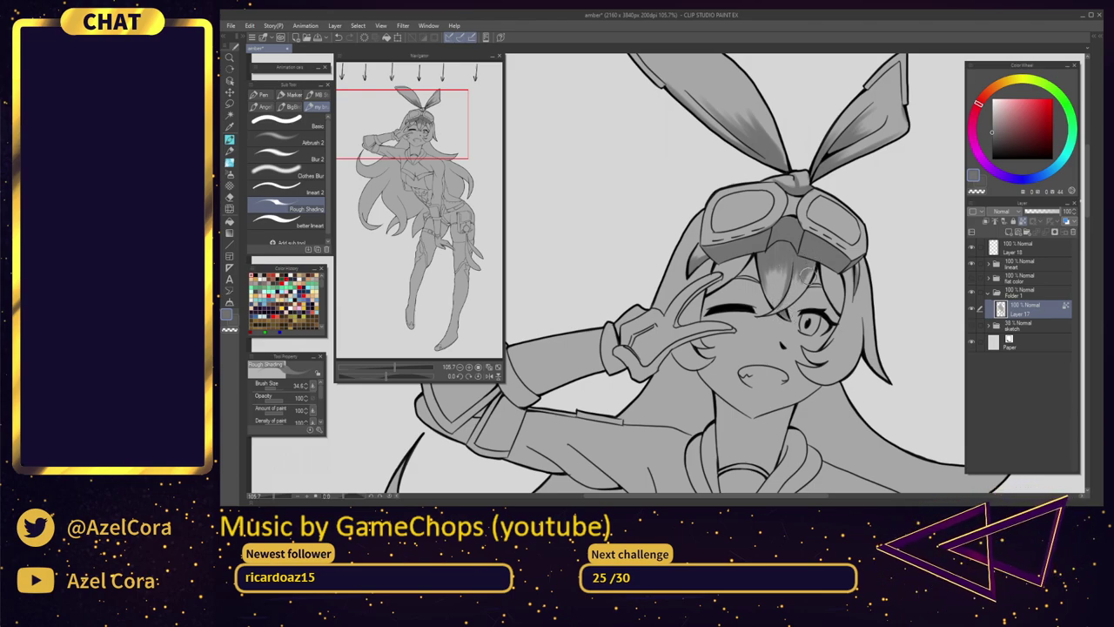
{"action": "left_click_drag", "start_coordinate": [817, 259], "coordinate": [795, 292]}
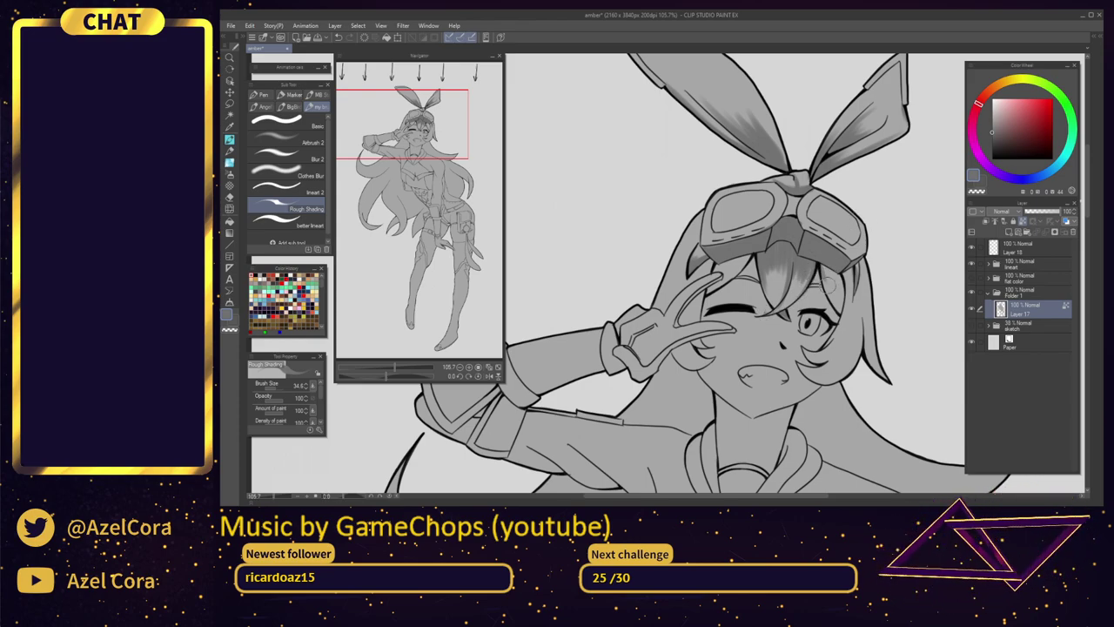
{"action": "mouse_move", "coordinate": [821, 262]}
{"action": "left_mouse_down"}
{"action": "mouse_move", "coordinate": [827, 291]}
{"action": "mouse_move", "coordinate": [823, 263]}
{"action": "mouse_move", "coordinate": [845, 310]}
{"action": "left_mouse_up"}
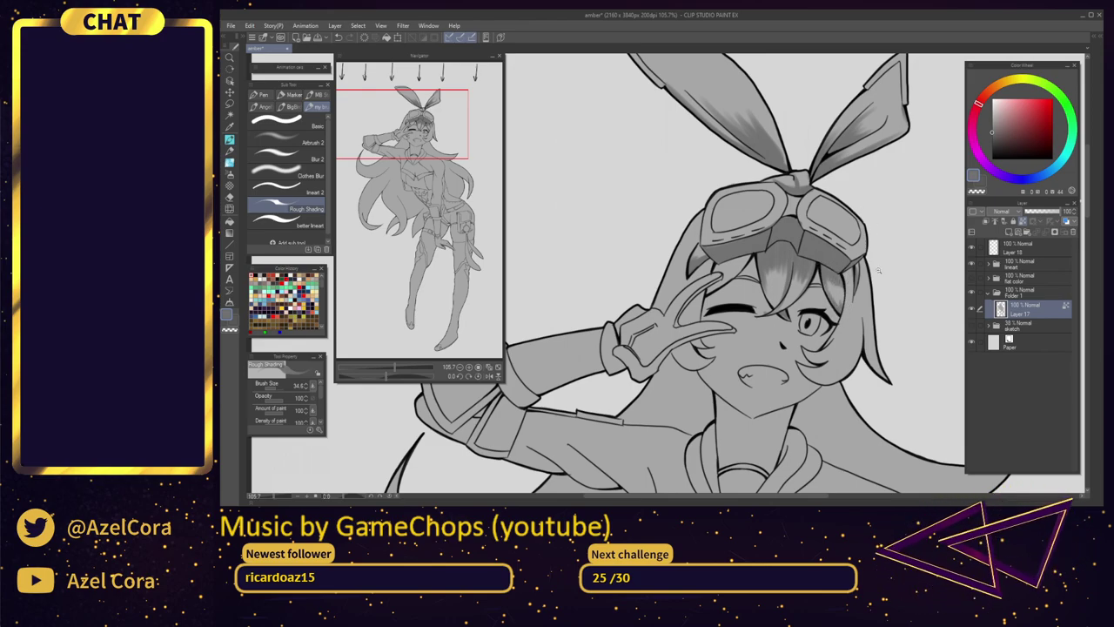
{"action": "left_click_drag", "start_coordinate": [878, 271], "coordinate": [844, 319]}
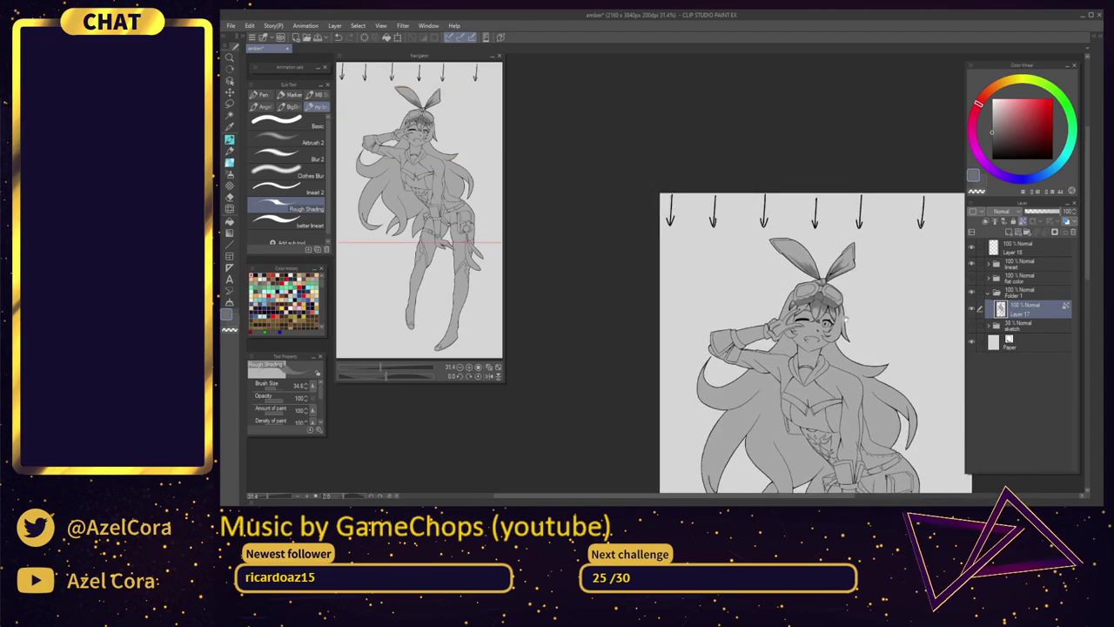
Shade the hair behind the raised fingers and the cheek lock beside the winking eye in dark grey
{"action": "scroll", "coordinate": [810, 309], "scroll_direction": "up", "scroll_amount": 5}
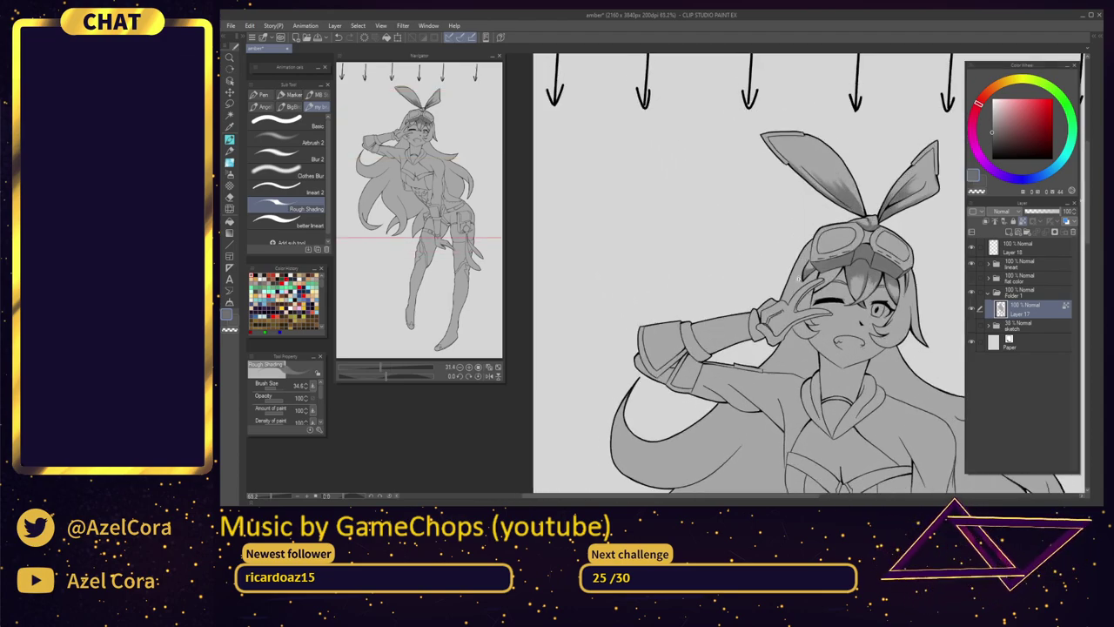
{"action": "scroll", "coordinate": [798, 277], "scroll_direction": "up", "scroll_amount": 2}
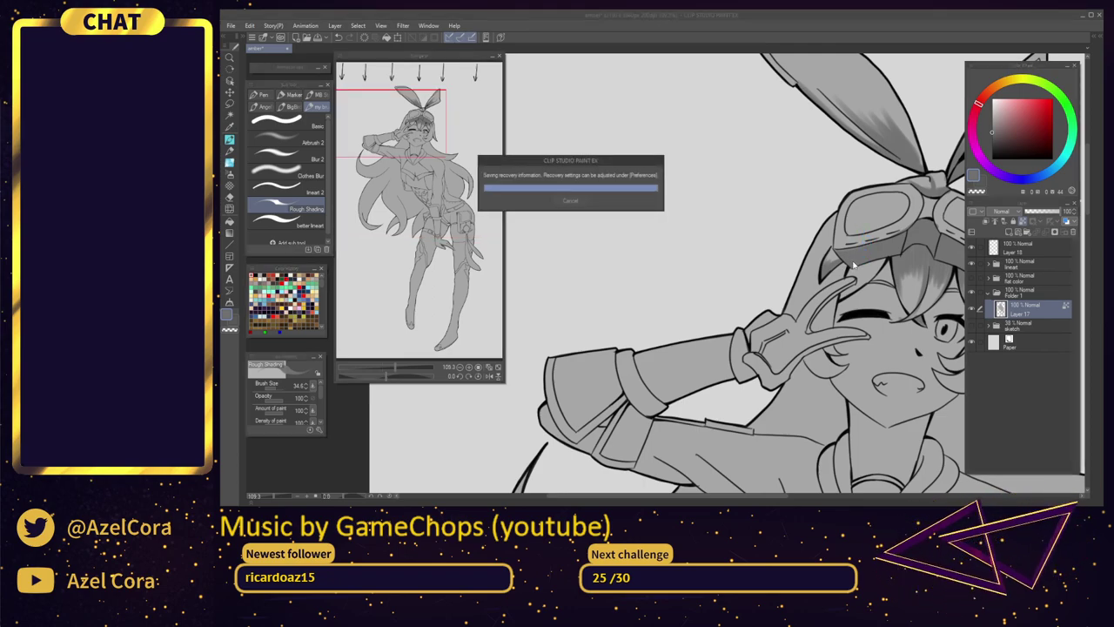
{"action": "scroll", "coordinate": [836, 244], "scroll_direction": "up", "scroll_amount": 3}
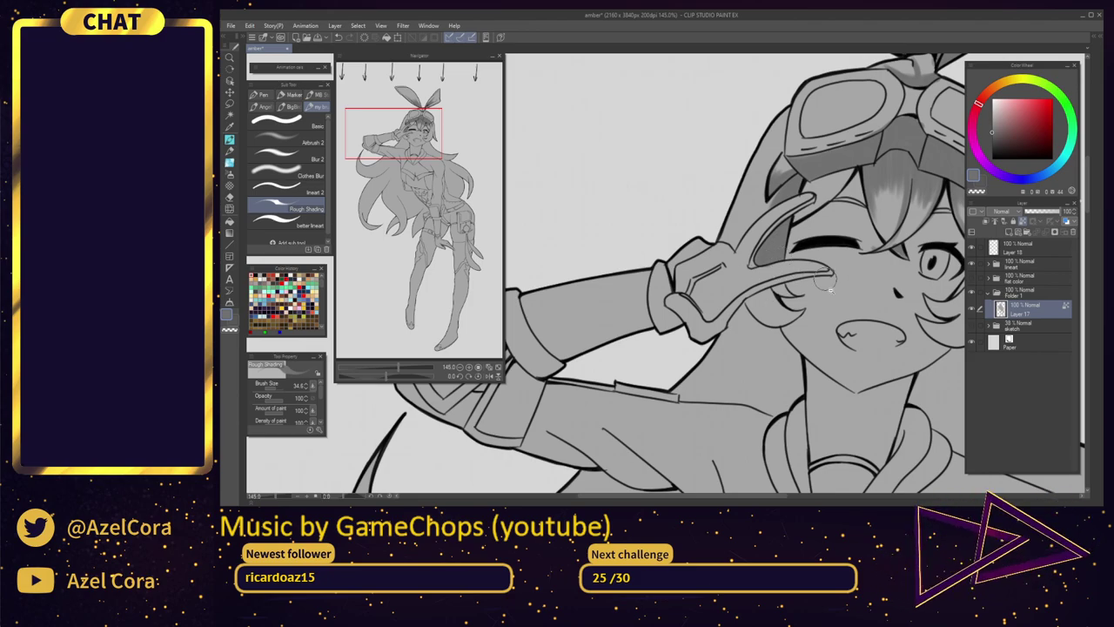
{"action": "left_click_drag", "start_coordinate": [826, 280], "coordinate": [783, 283]}
{"action": "mouse_move", "coordinate": [818, 222]}
{"action": "left_mouse_down"}
{"action": "mouse_move", "coordinate": [781, 255]}
{"action": "mouse_move", "coordinate": [832, 252]}
{"action": "left_mouse_up"}
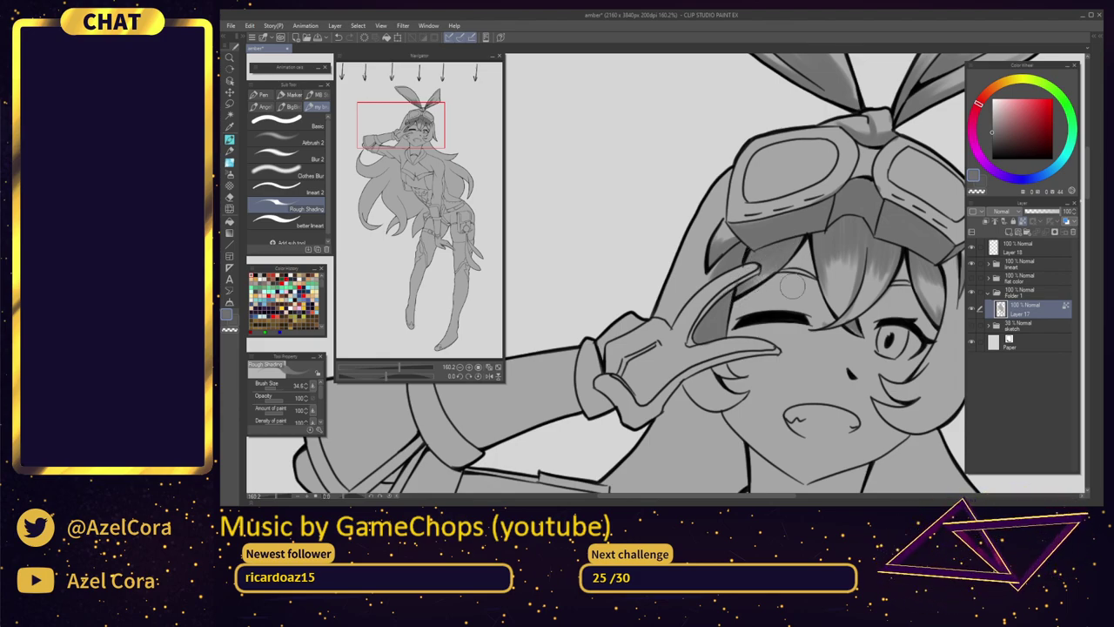
{"action": "left_click_drag", "start_coordinate": [770, 320], "coordinate": [782, 229]}
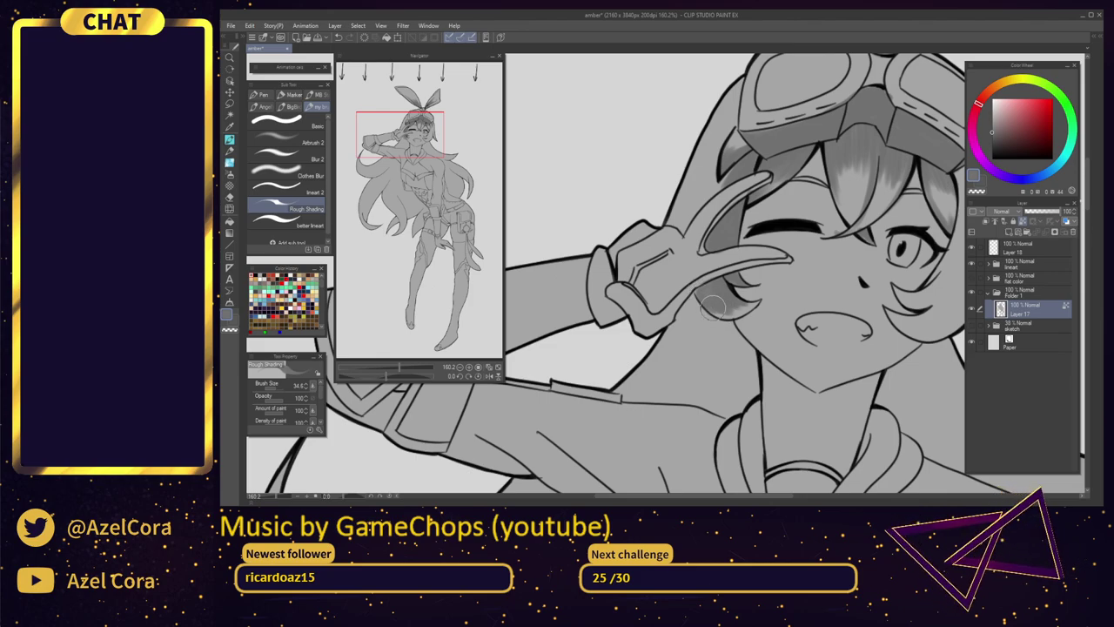
{"action": "mouse_move", "coordinate": [720, 315]}
{"action": "left_mouse_down"}
{"action": "mouse_move", "coordinate": [777, 310]}
{"action": "mouse_move", "coordinate": [789, 233]}
{"action": "mouse_move", "coordinate": [739, 242]}
{"action": "mouse_move", "coordinate": [747, 261]}
{"action": "mouse_move", "coordinate": [749, 244]}
{"action": "mouse_move", "coordinate": [764, 265]}
{"action": "mouse_move", "coordinate": [749, 235]}
{"action": "mouse_move", "coordinate": [779, 295]}
{"action": "mouse_move", "coordinate": [773, 286]}
{"action": "mouse_move", "coordinate": [779, 314]}
{"action": "mouse_move", "coordinate": [767, 274]}
{"action": "mouse_move", "coordinate": [772, 319]}
{"action": "mouse_move", "coordinate": [761, 269]}
{"action": "mouse_move", "coordinate": [769, 320]}
{"action": "mouse_move", "coordinate": [776, 314]}
{"action": "mouse_move", "coordinate": [751, 336]}
{"action": "mouse_move", "coordinate": [717, 319]}
{"action": "mouse_move", "coordinate": [724, 326]}
{"action": "mouse_move", "coordinate": [724, 250]}
{"action": "mouse_move", "coordinate": [733, 325]}
{"action": "mouse_move", "coordinate": [728, 246]}
{"action": "mouse_move", "coordinate": [748, 321]}
{"action": "mouse_move", "coordinate": [744, 248]}
{"action": "mouse_move", "coordinate": [757, 327]}
{"action": "mouse_move", "coordinate": [739, 229]}
{"action": "mouse_move", "coordinate": [746, 261]}
{"action": "mouse_move", "coordinate": [733, 257]}
{"action": "mouse_move", "coordinate": [722, 276]}
{"action": "mouse_move", "coordinate": [719, 218]}
{"action": "mouse_move", "coordinate": [688, 287]}
{"action": "mouse_move", "coordinate": [723, 287]}
{"action": "mouse_move", "coordinate": [736, 318]}
{"action": "mouse_move", "coordinate": [724, 277]}
{"action": "mouse_move", "coordinate": [703, 309]}
{"action": "mouse_move", "coordinate": [719, 248]}
{"action": "mouse_move", "coordinate": [718, 287]}
{"action": "mouse_move", "coordinate": [674, 310]}
{"action": "mouse_move", "coordinate": [682, 304]}
{"action": "mouse_move", "coordinate": [677, 321]}
{"action": "mouse_move", "coordinate": [710, 315]}
{"action": "left_mouse_up"}
Shade the hair behind the neck, below the raised hand, with the brush at size 23.5
{"action": "key", "text": "bracketleft"}
{"action": "left_click_drag", "start_coordinate": [751, 283], "coordinate": [724, 296]}
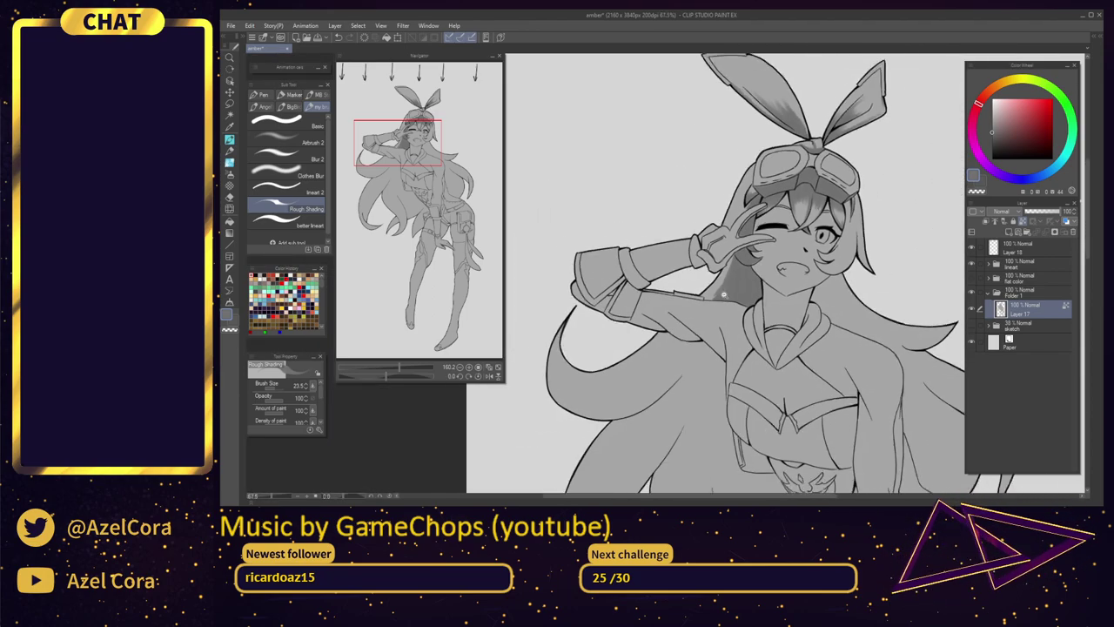
{"action": "scroll", "coordinate": [723, 294], "scroll_direction": "down", "scroll_amount": 2}
{"action": "scroll", "coordinate": [801, 285], "scroll_direction": "up", "scroll_amount": 5}
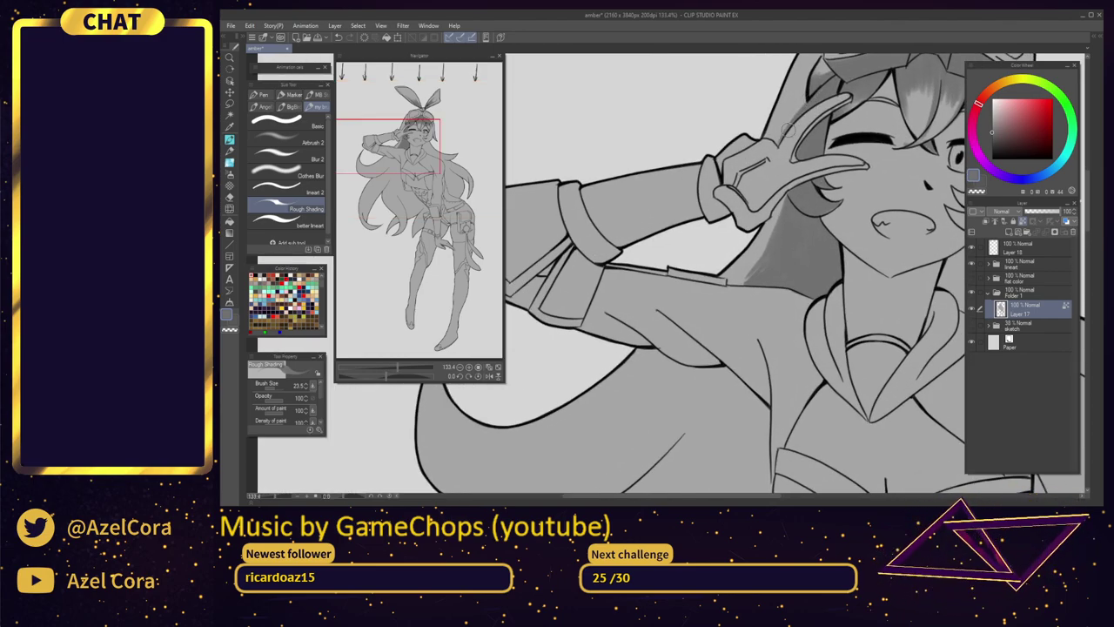
Shade the lower half of the curled lock beneath the raised elbow in dark grey, following its outer curve
{"action": "left_click_drag", "start_coordinate": [786, 277], "coordinate": [868, 114]}
{"action": "left_click_drag", "start_coordinate": [752, 271], "coordinate": [791, 258]}
{"action": "mouse_move", "coordinate": [540, 240]}
{"action": "left_mouse_down"}
{"action": "mouse_move", "coordinate": [563, 294]}
{"action": "mouse_move", "coordinate": [614, 304]}
{"action": "mouse_move", "coordinate": [684, 286]}
{"action": "left_mouse_up"}
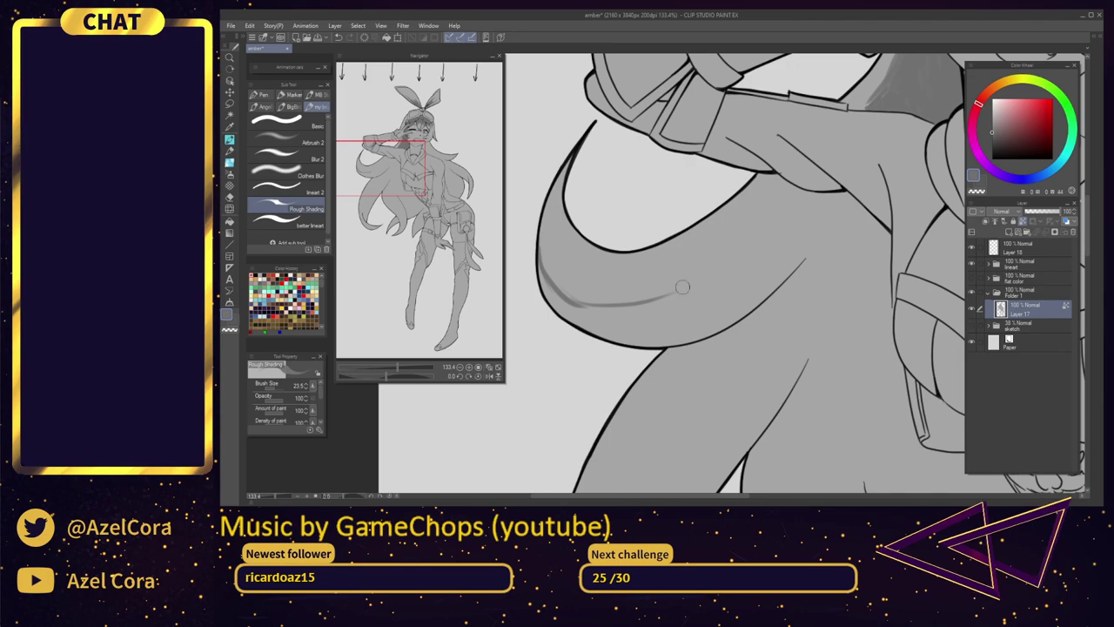
{"action": "mouse_move", "coordinate": [589, 308]}
{"action": "left_mouse_down"}
{"action": "mouse_move", "coordinate": [706, 287]}
{"action": "mouse_move", "coordinate": [818, 203]}
{"action": "mouse_move", "coordinate": [802, 218]}
{"action": "left_mouse_up"}
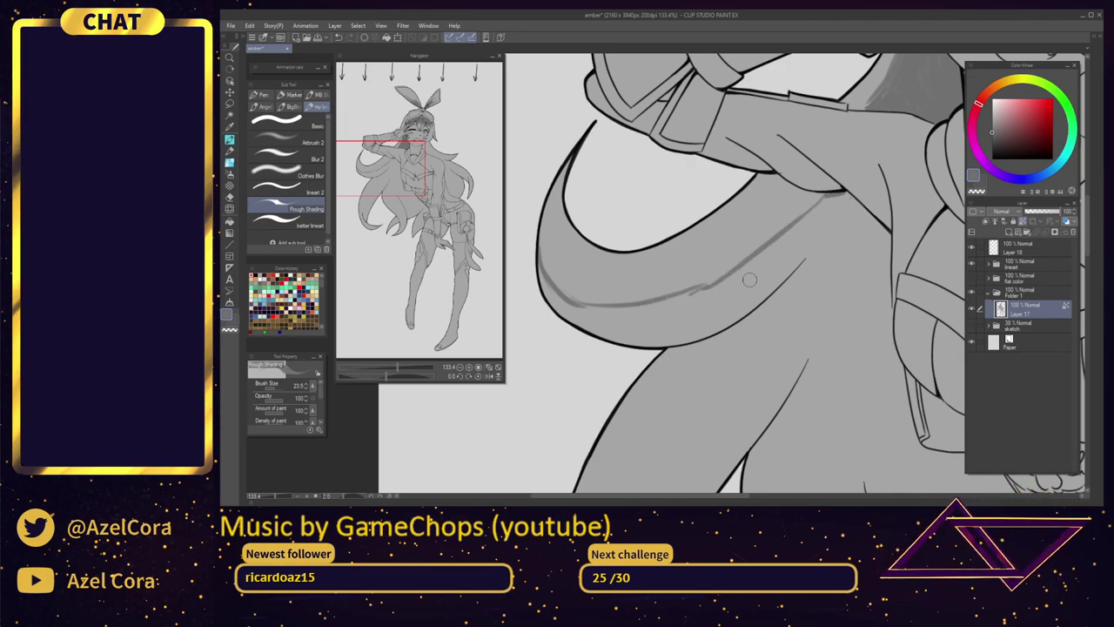
{"action": "mouse_move", "coordinate": [538, 259]}
{"action": "left_mouse_down"}
{"action": "mouse_move", "coordinate": [562, 307]}
{"action": "mouse_move", "coordinate": [548, 294]}
{"action": "mouse_move", "coordinate": [585, 324]}
{"action": "mouse_move", "coordinate": [575, 322]}
{"action": "left_mouse_up"}
{"action": "key", "text": "bracketright"}
{"action": "key", "text": "bracketright"}
{"action": "key", "text": "bracketright"}
{"action": "mouse_move", "coordinate": [538, 274]}
{"action": "left_mouse_down"}
{"action": "mouse_move", "coordinate": [558, 315]}
{"action": "mouse_move", "coordinate": [544, 286]}
{"action": "mouse_move", "coordinate": [579, 325]}
{"action": "mouse_move", "coordinate": [577, 314]}
{"action": "mouse_move", "coordinate": [626, 335]}
{"action": "mouse_move", "coordinate": [569, 309]}
{"action": "mouse_move", "coordinate": [642, 317]}
{"action": "mouse_move", "coordinate": [577, 308]}
{"action": "mouse_move", "coordinate": [656, 314]}
{"action": "mouse_move", "coordinate": [603, 318]}
{"action": "mouse_move", "coordinate": [731, 282]}
{"action": "mouse_move", "coordinate": [673, 308]}
{"action": "mouse_move", "coordinate": [699, 302]}
{"action": "mouse_move", "coordinate": [801, 227]}
{"action": "mouse_move", "coordinate": [687, 306]}
{"action": "mouse_move", "coordinate": [803, 236]}
{"action": "mouse_move", "coordinate": [694, 315]}
{"action": "mouse_move", "coordinate": [786, 266]}
{"action": "mouse_move", "coordinate": [731, 310]}
{"action": "mouse_move", "coordinate": [687, 330]}
{"action": "mouse_move", "coordinate": [745, 296]}
{"action": "mouse_move", "coordinate": [647, 340]}
{"action": "mouse_move", "coordinate": [744, 309]}
{"action": "mouse_move", "coordinate": [641, 337]}
{"action": "mouse_move", "coordinate": [743, 302]}
{"action": "mouse_move", "coordinate": [669, 331]}
{"action": "mouse_move", "coordinate": [597, 335]}
{"action": "mouse_move", "coordinate": [692, 316]}
{"action": "mouse_move", "coordinate": [613, 326]}
{"action": "mouse_move", "coordinate": [690, 312]}
{"action": "mouse_move", "coordinate": [620, 343]}
{"action": "mouse_move", "coordinate": [671, 337]}
{"action": "mouse_move", "coordinate": [646, 322]}
{"action": "mouse_move", "coordinate": [596, 323]}
{"action": "mouse_move", "coordinate": [547, 296]}
{"action": "mouse_move", "coordinate": [618, 314]}
{"action": "mouse_move", "coordinate": [560, 308]}
{"action": "mouse_move", "coordinate": [688, 258]}
{"action": "mouse_move", "coordinate": [818, 243]}
{"action": "mouse_move", "coordinate": [774, 265]}
{"action": "mouse_move", "coordinate": [832, 206]}
{"action": "mouse_move", "coordinate": [818, 212]}
{"action": "mouse_move", "coordinate": [809, 254]}
{"action": "mouse_move", "coordinate": [833, 225]}
{"action": "mouse_move", "coordinate": [832, 204]}
{"action": "mouse_move", "coordinate": [868, 223]}
{"action": "mouse_move", "coordinate": [843, 199]}
{"action": "mouse_move", "coordinate": [882, 233]}
{"action": "left_mouse_up"}
Fill the long hair lock below the curl with dark grey down to its hooked tip, using the brush at size 141.7
{"action": "scroll", "coordinate": [906, 261], "scroll_direction": "down", "scroll_amount": 3}
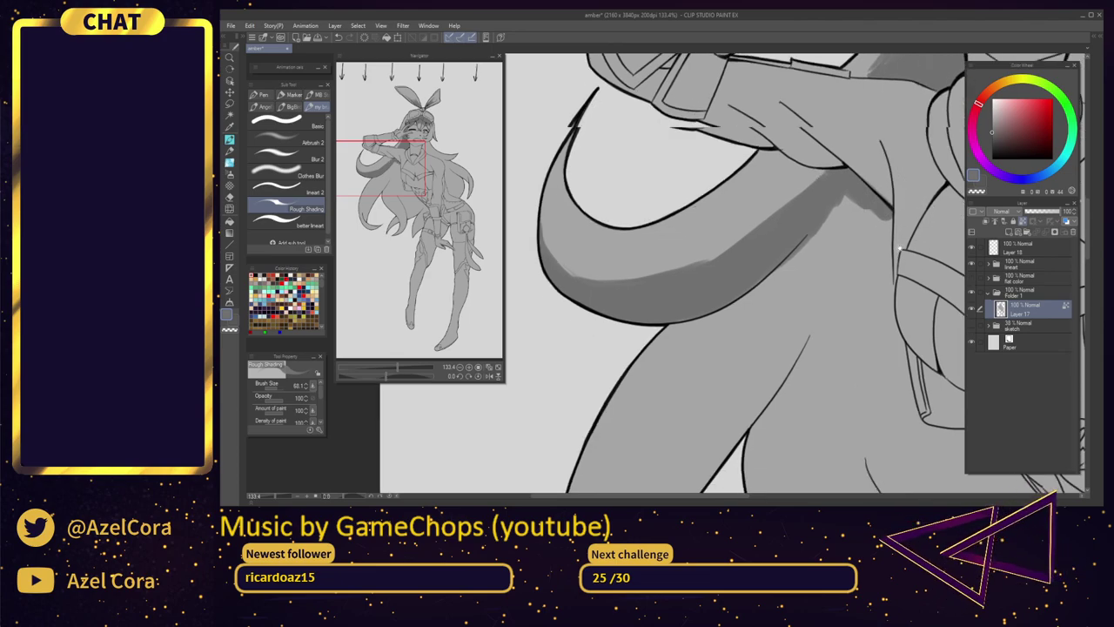
{"action": "scroll", "coordinate": [844, 205], "scroll_direction": "down", "scroll_amount": 6}
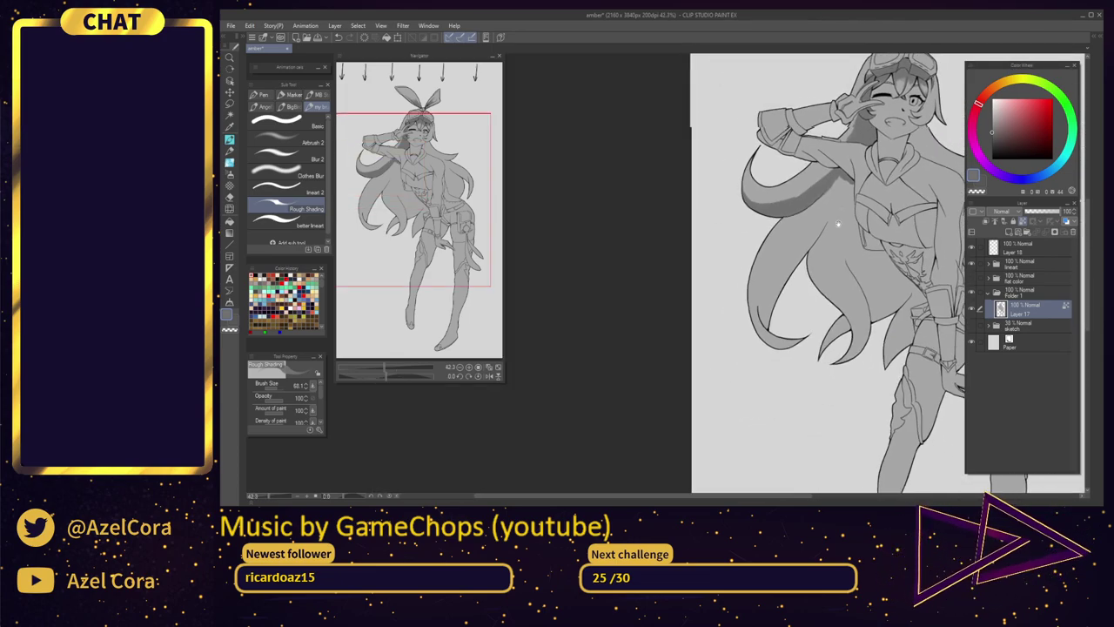
{"action": "scroll", "coordinate": [741, 212], "scroll_direction": "up", "scroll_amount": 2}
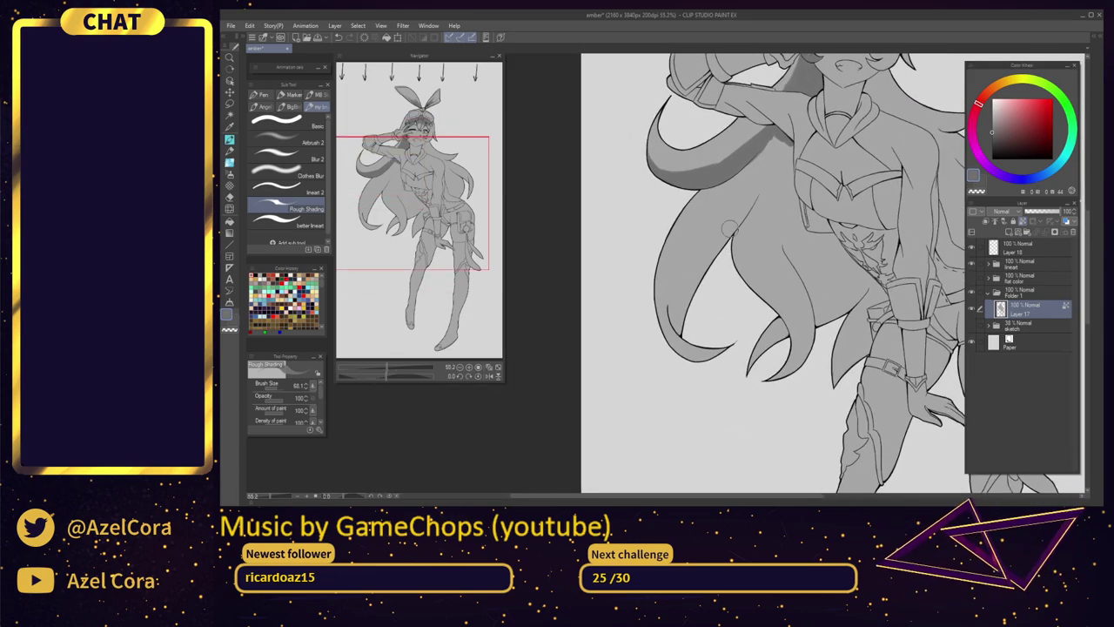
{"action": "scroll", "coordinate": [718, 241], "scroll_direction": "up", "scroll_amount": 2}
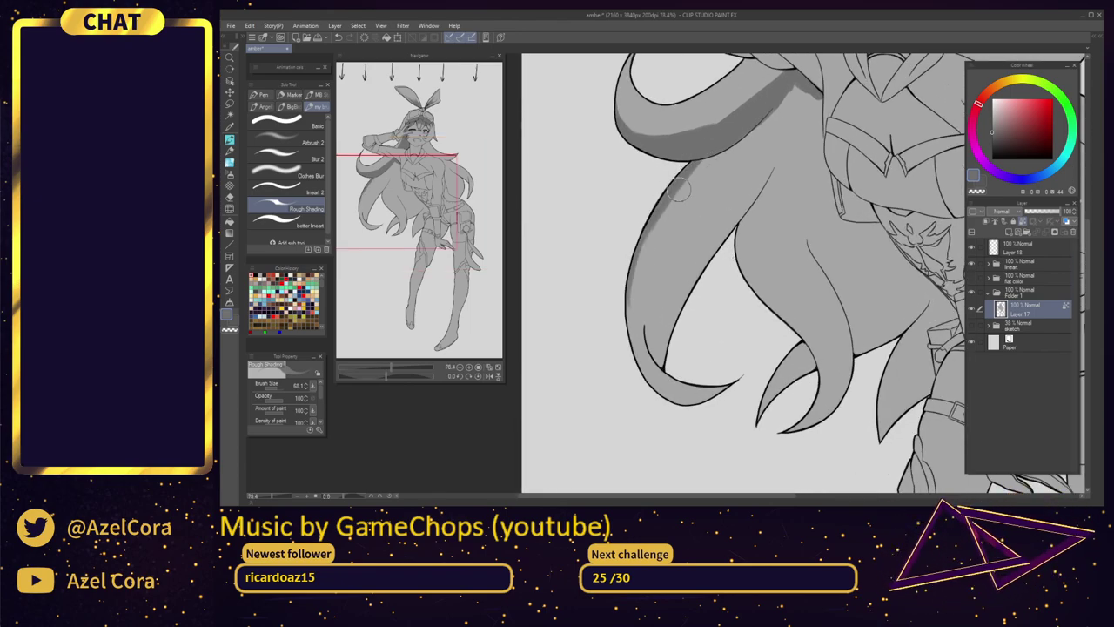
{"action": "left_click_drag", "start_coordinate": [686, 198], "coordinate": [707, 209]}
{"action": "mouse_move", "coordinate": [719, 152]}
{"action": "left_mouse_down"}
{"action": "mouse_move", "coordinate": [655, 261]}
{"action": "mouse_move", "coordinate": [723, 147]}
{"action": "mouse_move", "coordinate": [645, 291]}
{"action": "mouse_move", "coordinate": [739, 149]}
{"action": "mouse_move", "coordinate": [676, 226]}
{"action": "mouse_move", "coordinate": [758, 149]}
{"action": "mouse_move", "coordinate": [701, 208]}
{"action": "left_mouse_up"}
{"action": "mouse_move", "coordinate": [742, 153]}
{"action": "left_mouse_down"}
{"action": "mouse_move", "coordinate": [641, 310]}
{"action": "mouse_move", "coordinate": [746, 188]}
{"action": "mouse_move", "coordinate": [696, 232]}
{"action": "mouse_move", "coordinate": [764, 173]}
{"action": "mouse_move", "coordinate": [670, 300]}
{"action": "mouse_move", "coordinate": [756, 171]}
{"action": "mouse_move", "coordinate": [691, 270]}
{"action": "mouse_move", "coordinate": [744, 185]}
{"action": "mouse_move", "coordinate": [663, 327]}
{"action": "mouse_move", "coordinate": [706, 196]}
{"action": "mouse_move", "coordinate": [650, 343]}
{"action": "mouse_move", "coordinate": [669, 246]}
{"action": "mouse_move", "coordinate": [667, 344]}
{"action": "mouse_move", "coordinate": [654, 302]}
{"action": "mouse_move", "coordinate": [660, 352]}
{"action": "mouse_move", "coordinate": [667, 303]}
{"action": "mouse_move", "coordinate": [673, 351]}
{"action": "mouse_move", "coordinate": [689, 260]}
{"action": "mouse_move", "coordinate": [672, 258]}
{"action": "mouse_move", "coordinate": [650, 299]}
{"action": "mouse_move", "coordinate": [643, 253]}
{"action": "mouse_move", "coordinate": [638, 372]}
{"action": "mouse_move", "coordinate": [640, 272]}
{"action": "mouse_move", "coordinate": [652, 386]}
{"action": "mouse_move", "coordinate": [635, 290]}
{"action": "mouse_move", "coordinate": [668, 399]}
{"action": "mouse_move", "coordinate": [636, 296]}
{"action": "mouse_move", "coordinate": [665, 368]}
{"action": "mouse_move", "coordinate": [632, 338]}
{"action": "mouse_move", "coordinate": [689, 409]}
{"action": "mouse_move", "coordinate": [643, 369]}
{"action": "mouse_move", "coordinate": [715, 394]}
{"action": "mouse_move", "coordinate": [662, 381]}
{"action": "mouse_move", "coordinate": [642, 349]}
{"action": "mouse_move", "coordinate": [696, 387]}
{"action": "left_mouse_up"}
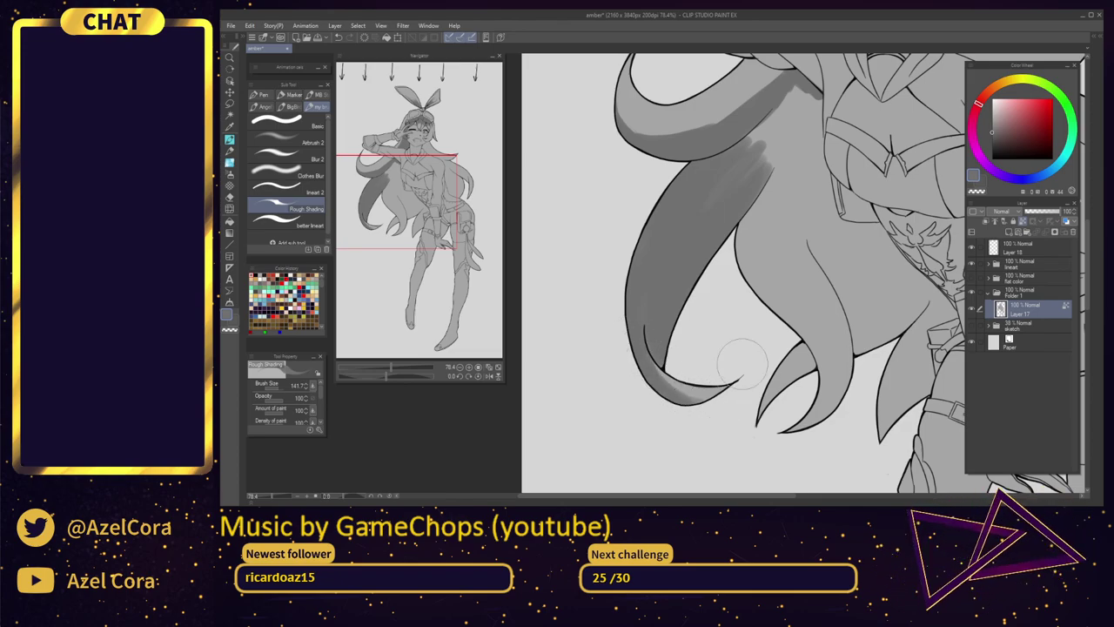
Shade the hair between the long lock and the torso in dark grey, undoing the last stroke beside the jacket edge
{"action": "mouse_move", "coordinate": [784, 135]}
{"action": "left_mouse_down"}
{"action": "mouse_move", "coordinate": [722, 180]}
{"action": "mouse_move", "coordinate": [721, 148]}
{"action": "mouse_move", "coordinate": [695, 193]}
{"action": "mouse_move", "coordinate": [731, 141]}
{"action": "mouse_move", "coordinate": [661, 255]}
{"action": "mouse_move", "coordinate": [746, 137]}
{"action": "mouse_move", "coordinate": [713, 203]}
{"action": "mouse_move", "coordinate": [722, 197]}
{"action": "mouse_move", "coordinate": [755, 139]}
{"action": "mouse_move", "coordinate": [693, 254]}
{"action": "left_mouse_up"}
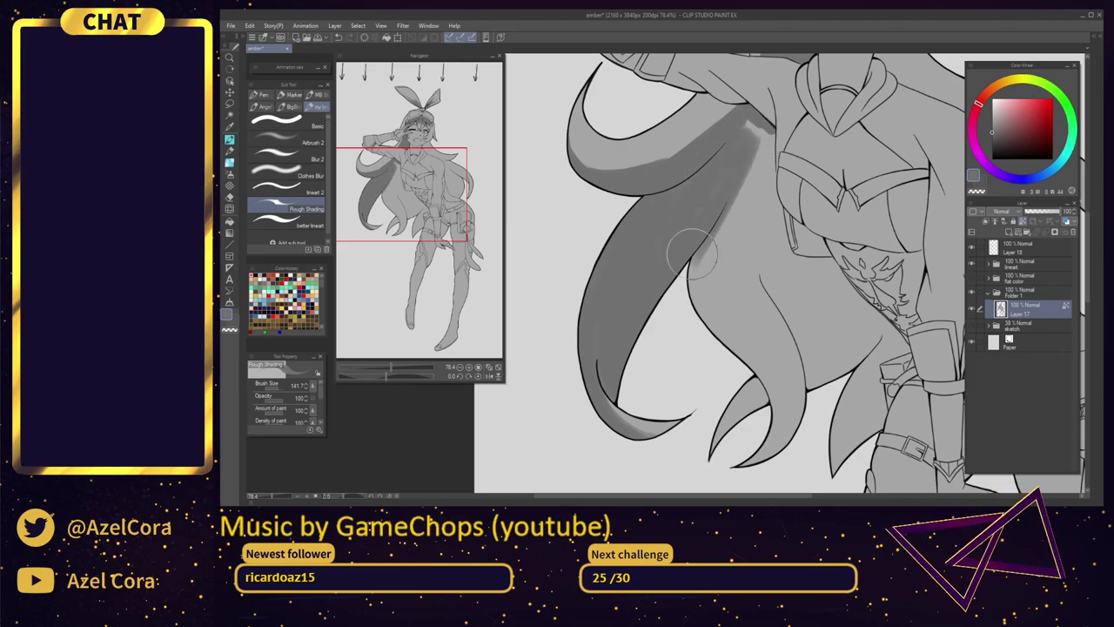
{"action": "mouse_move", "coordinate": [744, 134]}
{"action": "left_mouse_down"}
{"action": "mouse_move", "coordinate": [709, 185]}
{"action": "mouse_move", "coordinate": [673, 182]}
{"action": "mouse_move", "coordinate": [674, 170]}
{"action": "mouse_move", "coordinate": [691, 212]}
{"action": "mouse_move", "coordinate": [694, 175]}
{"action": "mouse_move", "coordinate": [696, 218]}
{"action": "mouse_move", "coordinate": [696, 176]}
{"action": "mouse_move", "coordinate": [703, 259]}
{"action": "mouse_move", "coordinate": [686, 223]}
{"action": "mouse_move", "coordinate": [655, 302]}
{"action": "mouse_move", "coordinate": [683, 207]}
{"action": "mouse_move", "coordinate": [639, 356]}
{"action": "mouse_move", "coordinate": [639, 261]}
{"action": "mouse_move", "coordinate": [663, 397]}
{"action": "left_mouse_up"}
{"action": "mouse_move", "coordinate": [688, 336]}
{"action": "left_mouse_down"}
{"action": "mouse_move", "coordinate": [671, 195]}
{"action": "mouse_move", "coordinate": [645, 261]}
{"action": "mouse_move", "coordinate": [627, 174]}
{"action": "mouse_move", "coordinate": [661, 270]}
{"action": "mouse_move", "coordinate": [642, 164]}
{"action": "mouse_move", "coordinate": [675, 239]}
{"action": "mouse_move", "coordinate": [653, 137]}
{"action": "mouse_move", "coordinate": [636, 199]}
{"action": "mouse_move", "coordinate": [646, 112]}
{"action": "mouse_move", "coordinate": [668, 111]}
{"action": "mouse_move", "coordinate": [688, 200]}
{"action": "mouse_move", "coordinate": [669, 94]}
{"action": "mouse_move", "coordinate": [688, 111]}
{"action": "mouse_move", "coordinate": [723, 286]}
{"action": "mouse_move", "coordinate": [705, 247]}
{"action": "left_mouse_up"}
{"action": "scroll", "coordinate": [705, 181], "scroll_direction": "up", "scroll_amount": 5}
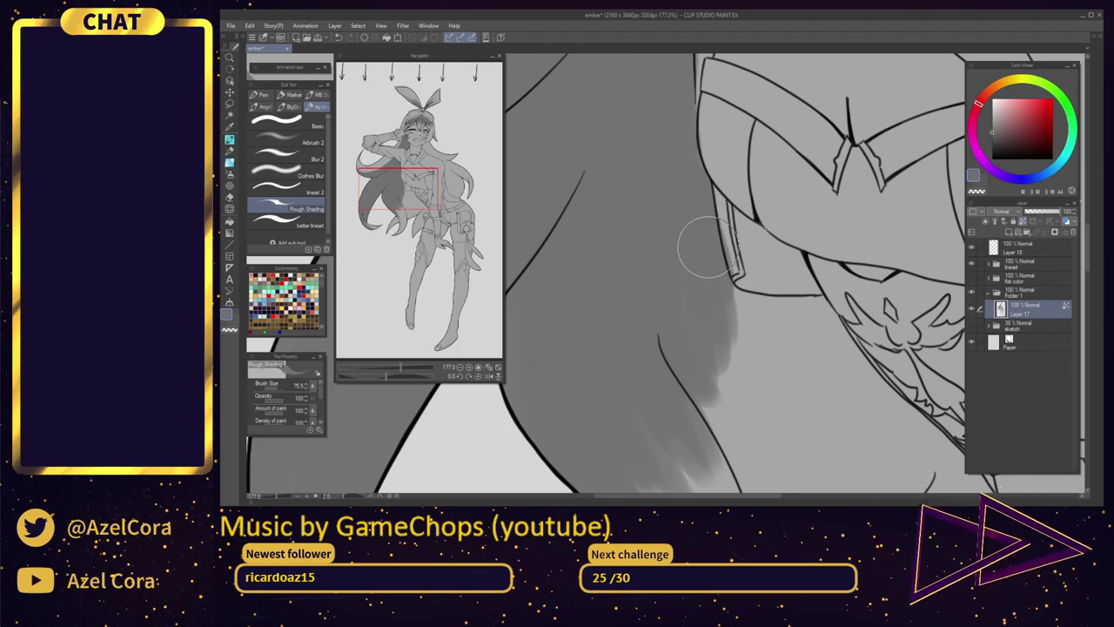
{"action": "key", "text": "ctrl+z"}
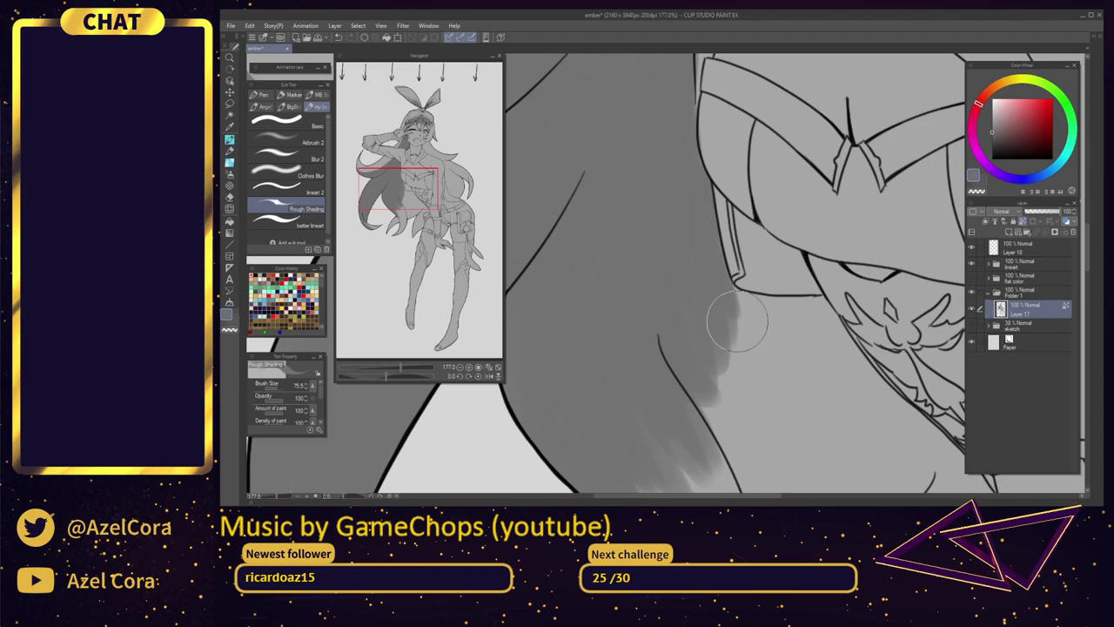
{"action": "scroll", "coordinate": [727, 293], "scroll_direction": "down", "scroll_amount": 3}
{"action": "left_click_drag", "start_coordinate": [730, 294], "coordinate": [690, 198]}
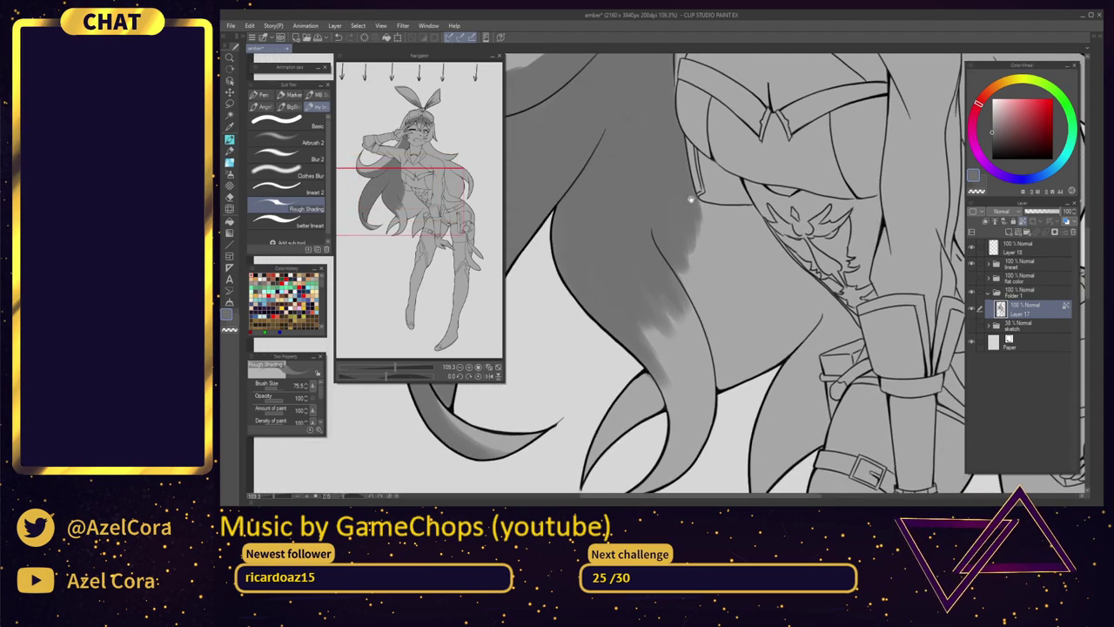
Shade the wavy lock's lower end and forked tips in dark grey with the brush at size 75.5, leaving light highlights
{"action": "left_click_drag", "start_coordinate": [716, 303], "coordinate": [740, 169]}
{"action": "left_click_drag", "start_coordinate": [652, 354], "coordinate": [712, 318]}
{"action": "mouse_move", "coordinate": [682, 354]}
{"action": "left_mouse_down"}
{"action": "mouse_move", "coordinate": [704, 298]}
{"action": "mouse_move", "coordinate": [655, 352]}
{"action": "mouse_move", "coordinate": [714, 260]}
{"action": "mouse_move", "coordinate": [667, 347]}
{"action": "mouse_move", "coordinate": [696, 261]}
{"action": "mouse_move", "coordinate": [688, 329]}
{"action": "mouse_move", "coordinate": [699, 293]}
{"action": "mouse_move", "coordinate": [723, 277]}
{"action": "mouse_move", "coordinate": [709, 322]}
{"action": "mouse_move", "coordinate": [724, 266]}
{"action": "mouse_move", "coordinate": [737, 261]}
{"action": "mouse_move", "coordinate": [700, 312]}
{"action": "mouse_move", "coordinate": [697, 270]}
{"action": "mouse_move", "coordinate": [691, 315]}
{"action": "mouse_move", "coordinate": [691, 239]}
{"action": "mouse_move", "coordinate": [716, 216]}
{"action": "mouse_move", "coordinate": [697, 290]}
{"action": "mouse_move", "coordinate": [670, 212]}
{"action": "mouse_move", "coordinate": [669, 261]}
{"action": "left_mouse_up"}
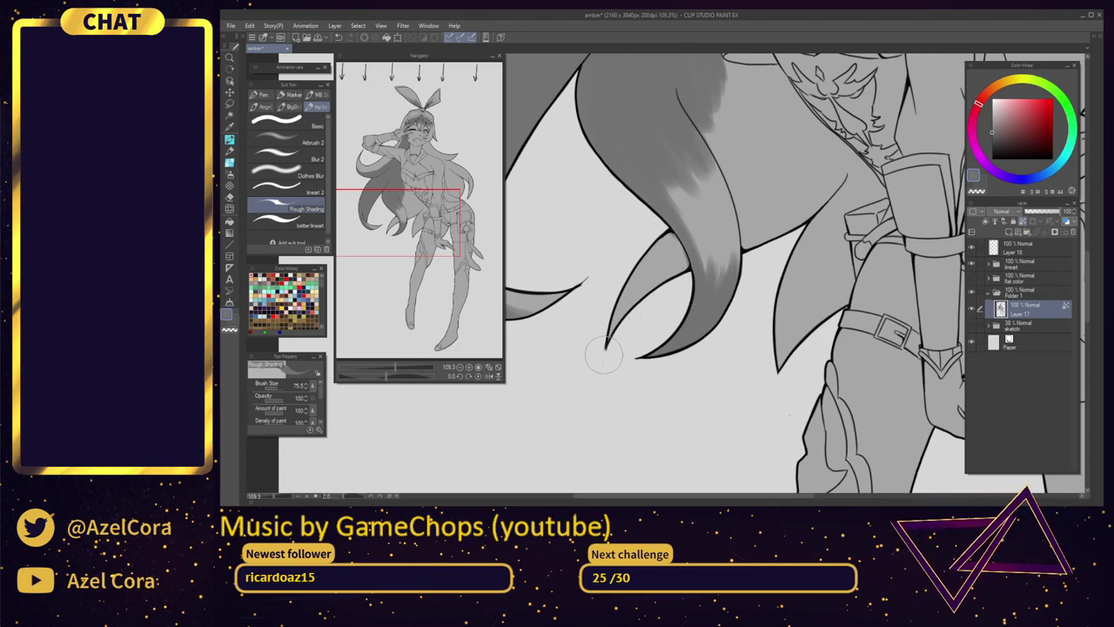
{"action": "mouse_move", "coordinate": [604, 355]}
{"action": "left_mouse_down"}
{"action": "mouse_move", "coordinate": [648, 251]}
{"action": "mouse_move", "coordinate": [675, 235]}
{"action": "mouse_move", "coordinate": [611, 343]}
{"action": "left_mouse_up"}
{"action": "mouse_move", "coordinate": [670, 247]}
{"action": "left_mouse_down"}
{"action": "mouse_move", "coordinate": [613, 337]}
{"action": "mouse_move", "coordinate": [626, 327]}
{"action": "left_mouse_up"}
{"action": "left_click_drag", "start_coordinate": [626, 326], "coordinate": [678, 255]}
Fill the hair behind the waist with dark grey, down to the pointed tip beside the thigh
{"action": "left_click_drag", "start_coordinate": [775, 225], "coordinate": [699, 357]}
{"action": "mouse_move", "coordinate": [649, 200]}
{"action": "left_mouse_down"}
{"action": "mouse_move", "coordinate": [693, 209]}
{"action": "mouse_move", "coordinate": [657, 197]}
{"action": "mouse_move", "coordinate": [690, 208]}
{"action": "mouse_move", "coordinate": [713, 173]}
{"action": "mouse_move", "coordinate": [701, 214]}
{"action": "mouse_move", "coordinate": [656, 204]}
{"action": "mouse_move", "coordinate": [699, 204]}
{"action": "mouse_move", "coordinate": [770, 283]}
{"action": "mouse_move", "coordinate": [731, 254]}
{"action": "mouse_move", "coordinate": [806, 325]}
{"action": "left_mouse_up"}
{"action": "mouse_move", "coordinate": [721, 373]}
{"action": "left_mouse_down"}
{"action": "mouse_move", "coordinate": [732, 280]}
{"action": "mouse_move", "coordinate": [689, 242]}
{"action": "left_mouse_up"}
{"action": "key", "text": "bracketright"}
{"action": "key", "text": "bracketright"}
{"action": "key", "text": "bracketright"}
{"action": "mouse_move", "coordinate": [691, 298]}
{"action": "left_mouse_down"}
{"action": "mouse_move", "coordinate": [676, 209]}
{"action": "mouse_move", "coordinate": [641, 160]}
{"action": "mouse_move", "coordinate": [681, 232]}
{"action": "mouse_move", "coordinate": [640, 156]}
{"action": "mouse_move", "coordinate": [682, 248]}
{"action": "mouse_move", "coordinate": [647, 143]}
{"action": "mouse_move", "coordinate": [695, 228]}
{"action": "mouse_move", "coordinate": [648, 136]}
{"action": "mouse_move", "coordinate": [716, 286]}
{"action": "mouse_move", "coordinate": [675, 155]}
{"action": "mouse_move", "coordinate": [728, 262]}
{"action": "mouse_move", "coordinate": [706, 169]}
{"action": "mouse_move", "coordinate": [732, 220]}
{"action": "mouse_move", "coordinate": [658, 123]}
{"action": "mouse_move", "coordinate": [699, 137]}
{"action": "mouse_move", "coordinate": [701, 127]}
{"action": "mouse_move", "coordinate": [739, 221]}
{"action": "mouse_move", "coordinate": [723, 164]}
{"action": "mouse_move", "coordinate": [738, 303]}
{"action": "mouse_move", "coordinate": [737, 166]}
{"action": "mouse_move", "coordinate": [755, 285]}
{"action": "mouse_move", "coordinate": [771, 166]}
{"action": "mouse_move", "coordinate": [777, 220]}
{"action": "mouse_move", "coordinate": [792, 213]}
{"action": "mouse_move", "coordinate": [786, 223]}
{"action": "mouse_move", "coordinate": [800, 228]}
{"action": "mouse_move", "coordinate": [786, 234]}
{"action": "mouse_move", "coordinate": [750, 183]}
{"action": "mouse_move", "coordinate": [753, 144]}
{"action": "mouse_move", "coordinate": [758, 268]}
{"action": "mouse_move", "coordinate": [746, 259]}
{"action": "mouse_move", "coordinate": [725, 434]}
{"action": "mouse_move", "coordinate": [739, 290]}
{"action": "mouse_move", "coordinate": [736, 371]}
{"action": "mouse_move", "coordinate": [772, 278]}
{"action": "mouse_move", "coordinate": [770, 336]}
{"action": "mouse_move", "coordinate": [767, 268]}
{"action": "left_mouse_up"}
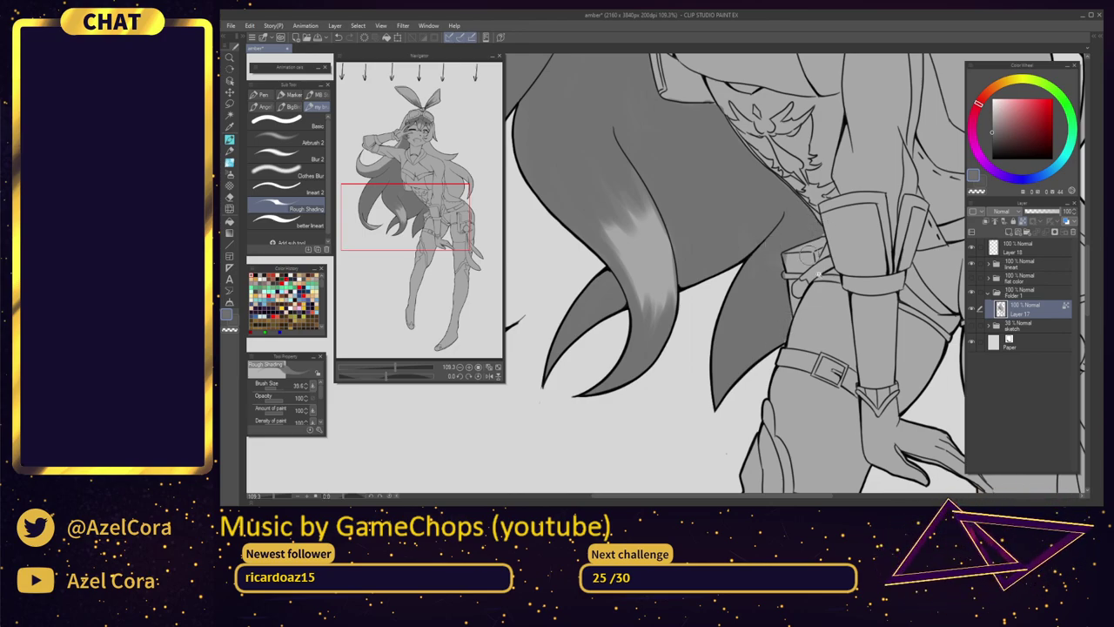
Shade the cheek lock and the side hair beside the open eye in dark grey, keeping a light sheen on the curl
{"action": "left_click_drag", "start_coordinate": [818, 273], "coordinate": [795, 340]}
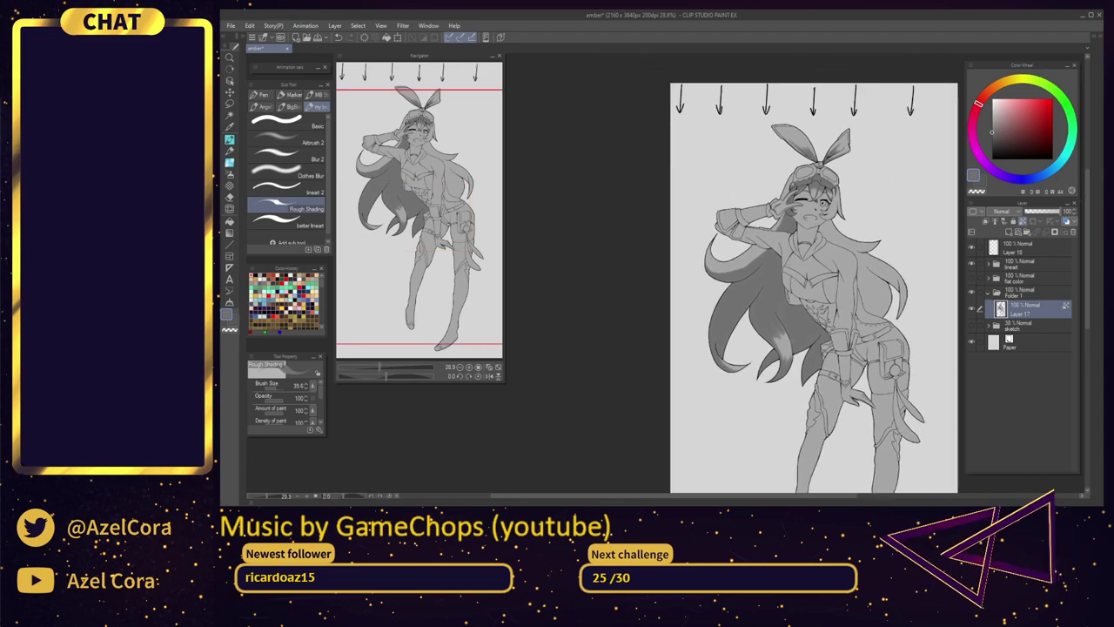
{"action": "scroll", "coordinate": [720, 251], "scroll_direction": "up", "scroll_amount": 4}
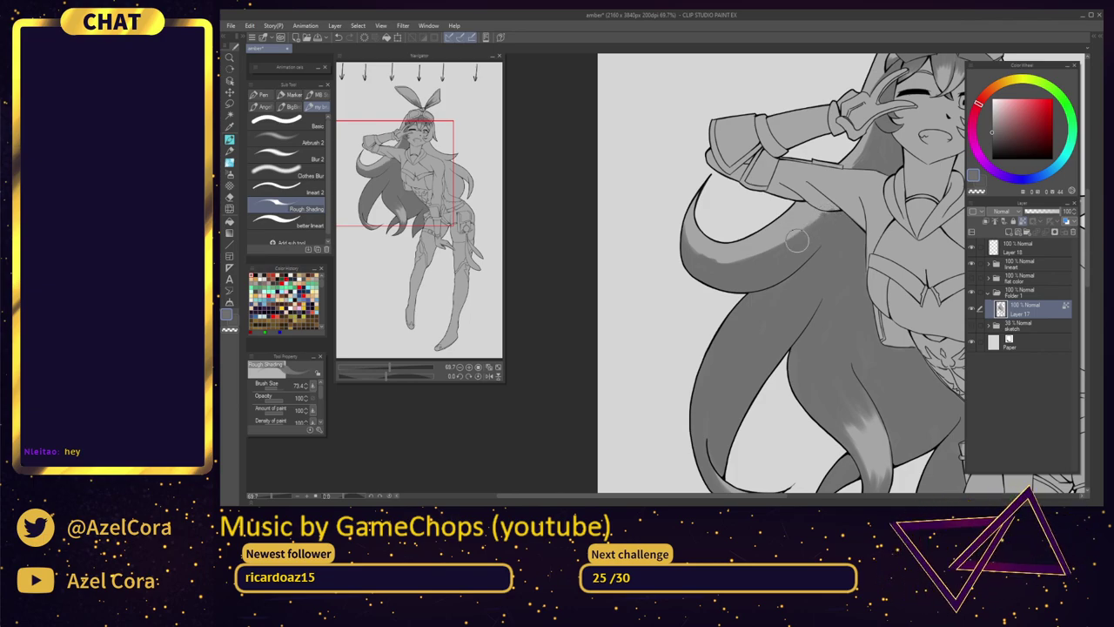
{"action": "left_click_drag", "start_coordinate": [836, 279], "coordinate": [593, 346]}
{"action": "scroll", "coordinate": [762, 175], "scroll_direction": "up", "scroll_amount": 3}
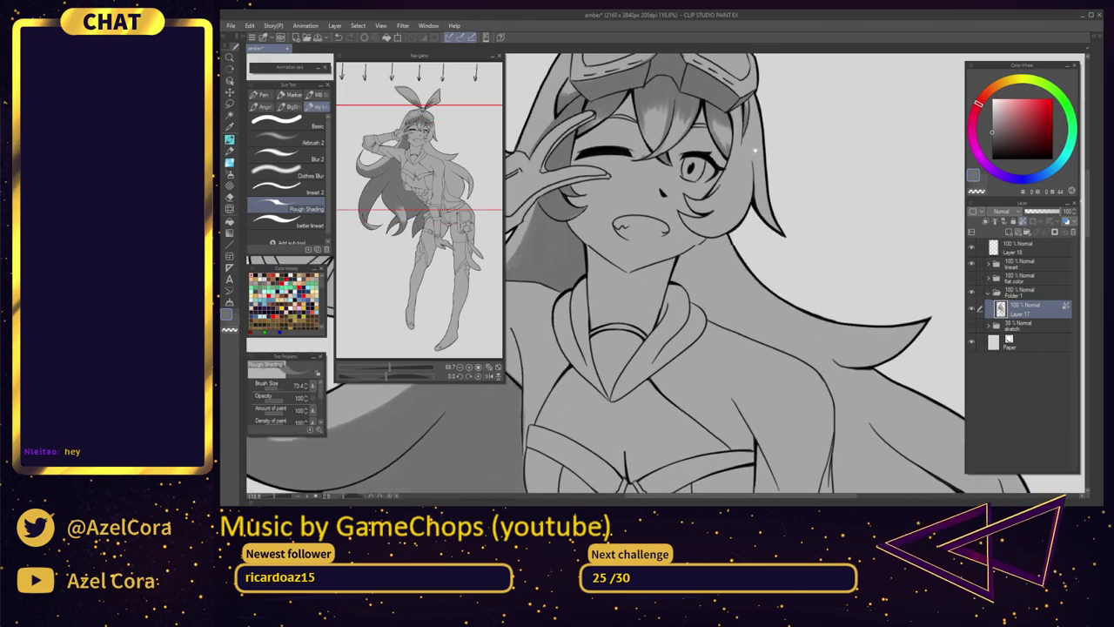
{"action": "mouse_move", "coordinate": [759, 171]}
{"action": "left_mouse_down"}
{"action": "mouse_move", "coordinate": [751, 210]}
{"action": "mouse_move", "coordinate": [755, 153]}
{"action": "mouse_move", "coordinate": [753, 216]}
{"action": "mouse_move", "coordinate": [758, 153]}
{"action": "mouse_move", "coordinate": [757, 223]}
{"action": "mouse_move", "coordinate": [753, 191]}
{"action": "mouse_move", "coordinate": [726, 256]}
{"action": "left_mouse_up"}
{"action": "mouse_move", "coordinate": [747, 216]}
{"action": "left_mouse_down"}
{"action": "mouse_move", "coordinate": [697, 262]}
{"action": "mouse_move", "coordinate": [722, 248]}
{"action": "left_mouse_up"}
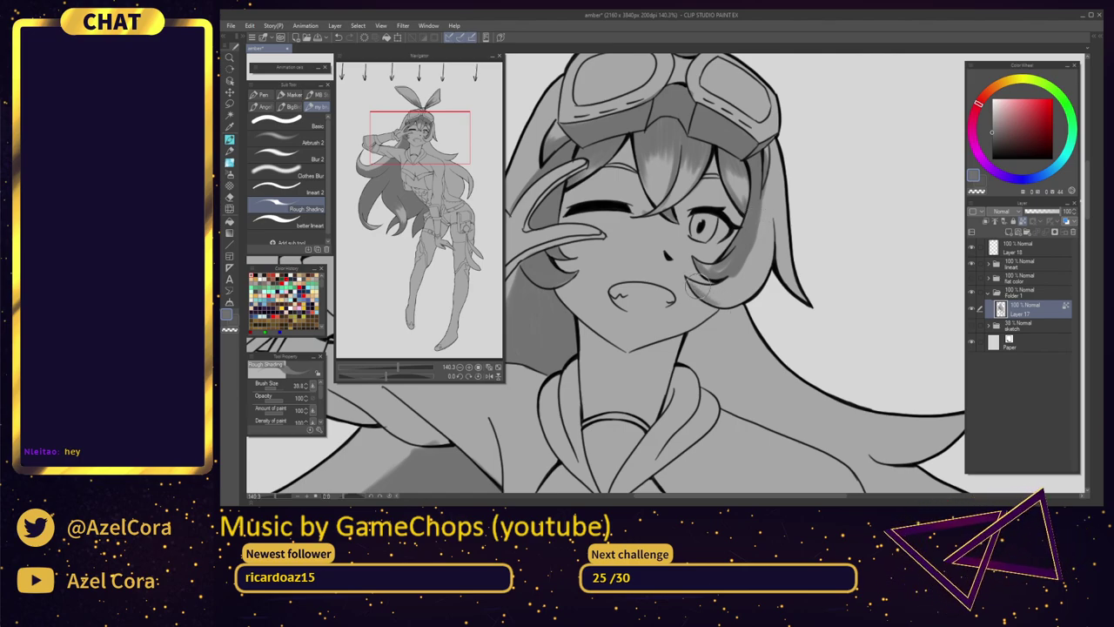
{"action": "mouse_move", "coordinate": [696, 289]}
{"action": "left_mouse_down"}
{"action": "mouse_move", "coordinate": [724, 285]}
{"action": "mouse_move", "coordinate": [698, 284]}
{"action": "mouse_move", "coordinate": [751, 278]}
{"action": "mouse_move", "coordinate": [724, 295]}
{"action": "mouse_move", "coordinate": [757, 277]}
{"action": "mouse_move", "coordinate": [724, 294]}
{"action": "mouse_move", "coordinate": [754, 275]}
{"action": "mouse_move", "coordinate": [735, 296]}
{"action": "mouse_move", "coordinate": [759, 237]}
{"action": "mouse_move", "coordinate": [744, 300]}
{"action": "mouse_move", "coordinate": [754, 262]}
{"action": "mouse_move", "coordinate": [759, 281]}
{"action": "mouse_move", "coordinate": [766, 226]}
{"action": "mouse_move", "coordinate": [741, 288]}
{"action": "mouse_move", "coordinate": [764, 223]}
{"action": "mouse_move", "coordinate": [729, 295]}
{"action": "mouse_move", "coordinate": [745, 243]}
{"action": "mouse_move", "coordinate": [715, 294]}
{"action": "mouse_move", "coordinate": [749, 276]}
{"action": "mouse_move", "coordinate": [760, 216]}
{"action": "mouse_move", "coordinate": [763, 258]}
{"action": "mouse_move", "coordinate": [766, 203]}
{"action": "mouse_move", "coordinate": [787, 292]}
{"action": "mouse_move", "coordinate": [773, 213]}
{"action": "mouse_move", "coordinate": [802, 303]}
{"action": "mouse_move", "coordinate": [772, 205]}
{"action": "mouse_move", "coordinate": [781, 269]}
{"action": "mouse_move", "coordinate": [766, 177]}
{"action": "mouse_move", "coordinate": [762, 237]}
{"action": "mouse_move", "coordinate": [760, 200]}
{"action": "left_mouse_up"}
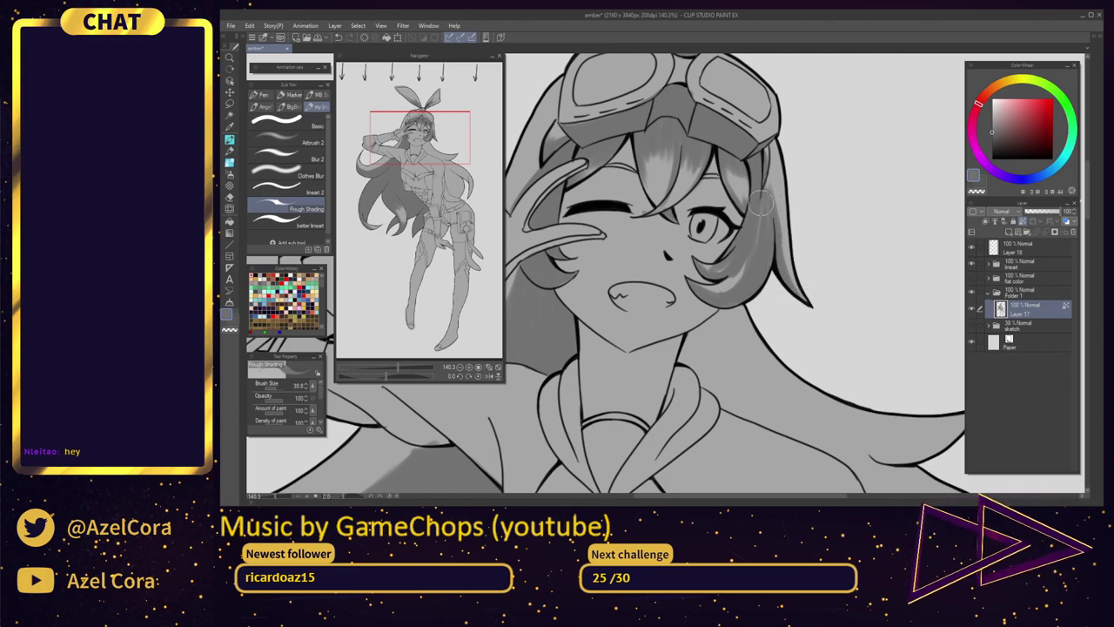
{"action": "left_click_drag", "start_coordinate": [779, 155], "coordinate": [789, 291]}
Block in a dark grey shadow on the hair between the neck, the hood and the lowered arm's shoulder
{"action": "scroll", "coordinate": [679, 207], "scroll_direction": "down", "scroll_amount": 5}
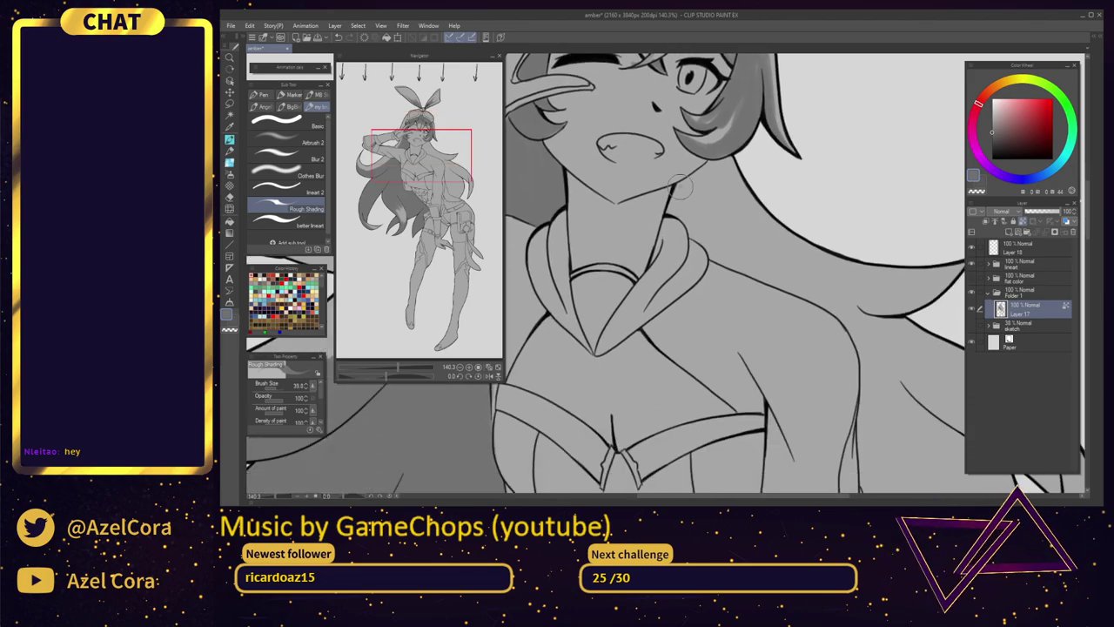
{"action": "left_click_drag", "start_coordinate": [681, 186], "coordinate": [670, 203]}
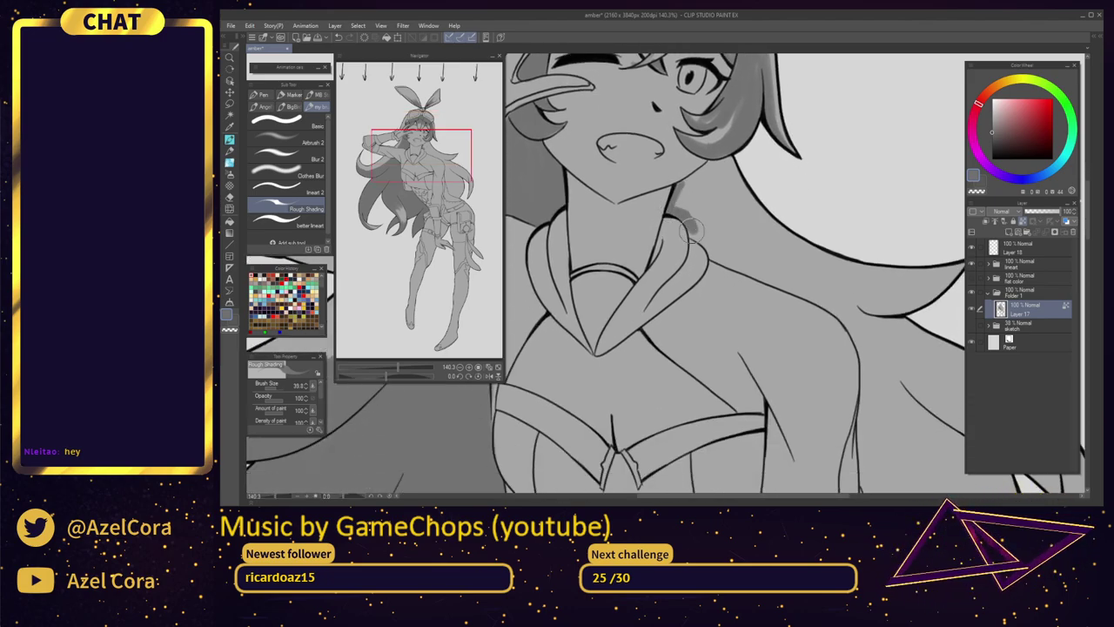
{"action": "left_click_drag", "start_coordinate": [696, 237], "coordinate": [717, 258]}
{"action": "mouse_move", "coordinate": [695, 214]}
{"action": "left_mouse_down"}
{"action": "mouse_move", "coordinate": [715, 159]}
{"action": "mouse_move", "coordinate": [689, 194]}
{"action": "mouse_move", "coordinate": [696, 181]}
{"action": "mouse_move", "coordinate": [717, 249]}
{"action": "mouse_move", "coordinate": [713, 224]}
{"action": "mouse_move", "coordinate": [745, 202]}
{"action": "mouse_move", "coordinate": [765, 212]}
{"action": "mouse_move", "coordinate": [725, 132]}
{"action": "left_mouse_up"}
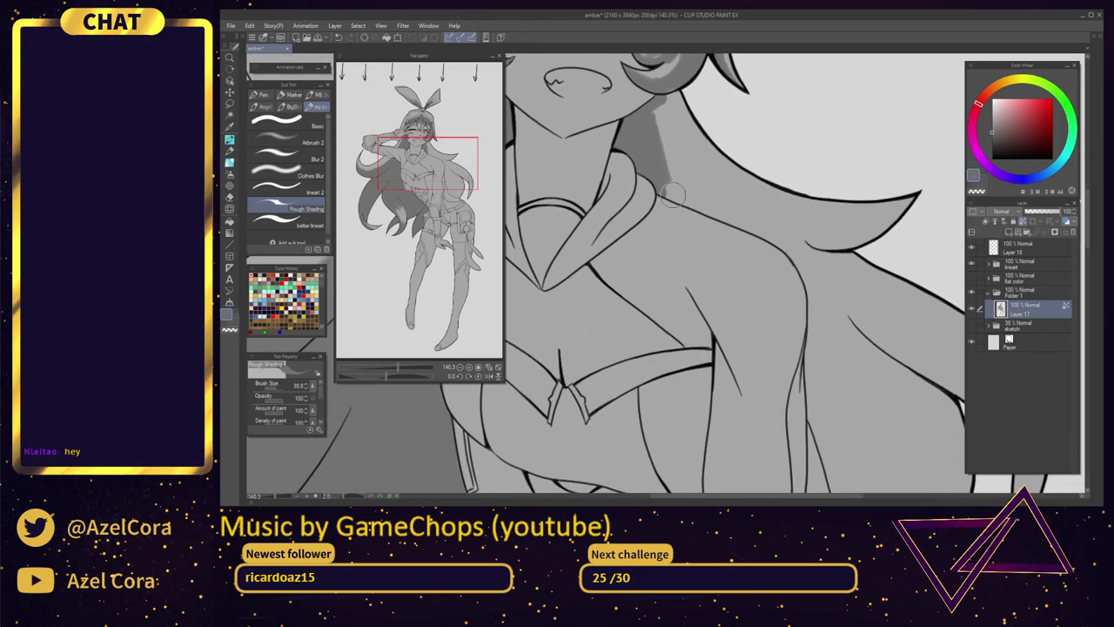
{"action": "left_click_drag", "start_coordinate": [664, 188], "coordinate": [741, 223]}
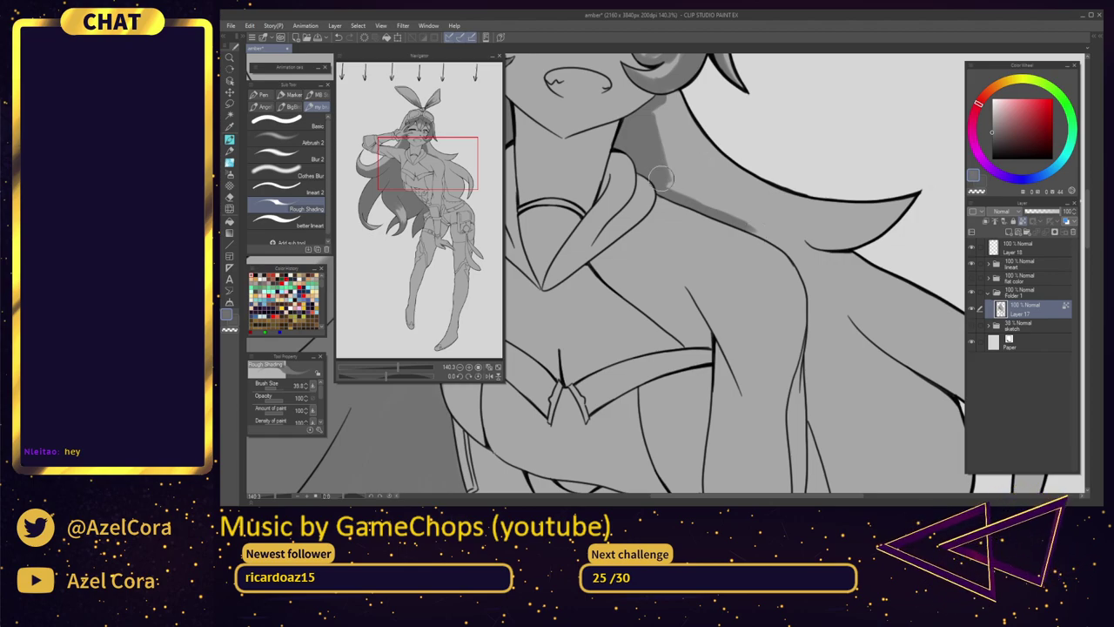
{"action": "mouse_move", "coordinate": [657, 146]}
{"action": "left_mouse_down"}
{"action": "mouse_move", "coordinate": [656, 115]}
{"action": "mouse_move", "coordinate": [674, 185]}
{"action": "mouse_move", "coordinate": [700, 188]}
{"action": "mouse_move", "coordinate": [683, 164]}
{"action": "mouse_move", "coordinate": [653, 174]}
{"action": "mouse_move", "coordinate": [644, 150]}
{"action": "left_mouse_up"}
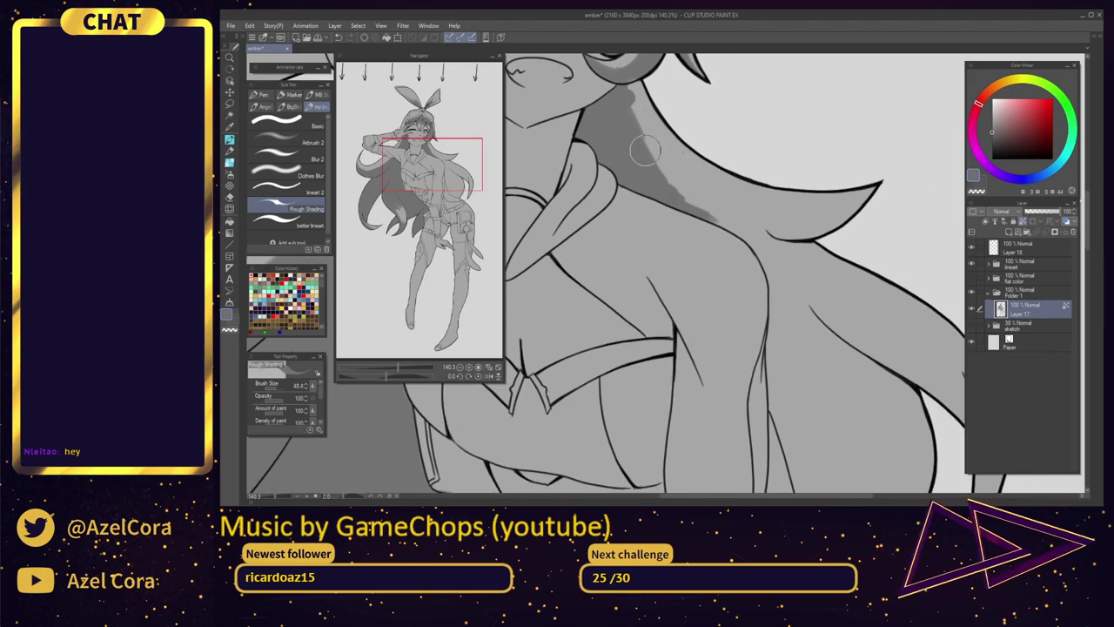
Blend the shadow's edge above the shoulder and extend it into the flicked hair tip with the brush at size 48.4
{"action": "mouse_move", "coordinate": [632, 108]}
{"action": "left_mouse_down"}
{"action": "mouse_move", "coordinate": [653, 150]}
{"action": "mouse_move", "coordinate": [629, 92]}
{"action": "mouse_move", "coordinate": [676, 185]}
{"action": "left_mouse_up"}
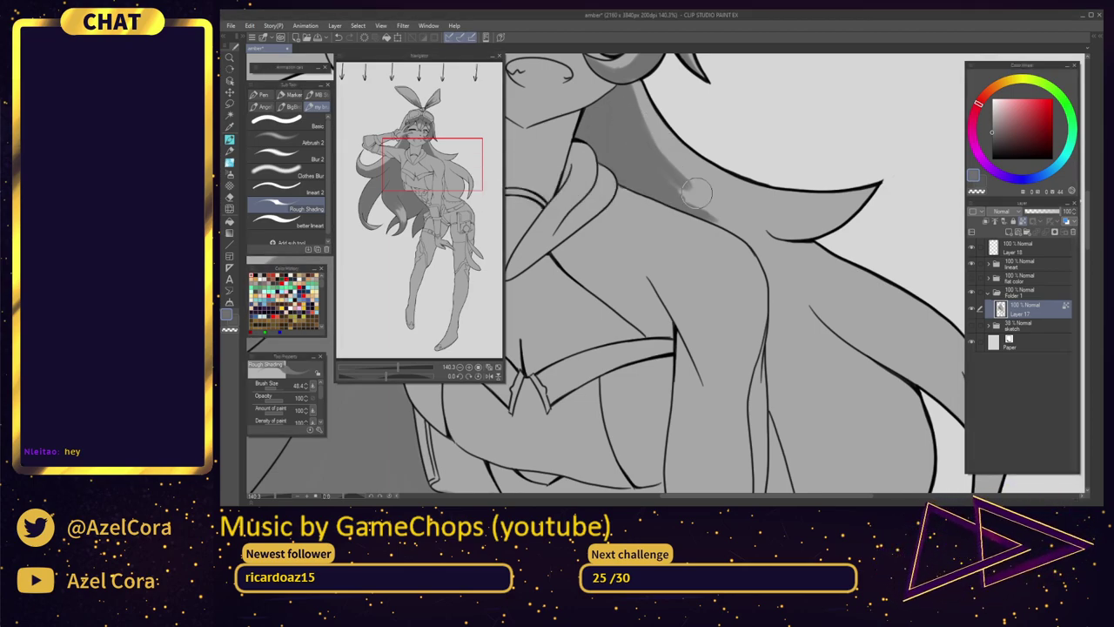
{"action": "left_click_drag", "start_coordinate": [638, 122], "coordinate": [717, 206]}
{"action": "mouse_move", "coordinate": [653, 165]}
{"action": "left_mouse_down"}
{"action": "mouse_move", "coordinate": [720, 215]}
{"action": "mouse_move", "coordinate": [693, 147]}
{"action": "mouse_move", "coordinate": [678, 141]}
{"action": "left_mouse_up"}
{"action": "left_click_drag", "start_coordinate": [606, 109], "coordinate": [704, 171]}
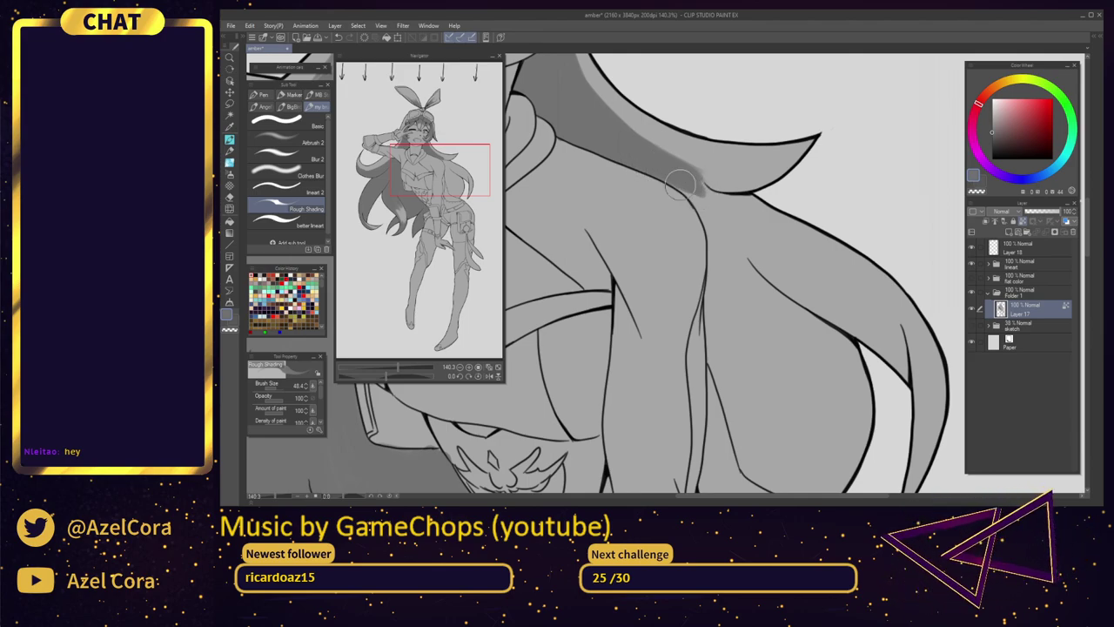
{"action": "mouse_move", "coordinate": [706, 203]}
{"action": "left_mouse_down"}
{"action": "mouse_move", "coordinate": [697, 182]}
{"action": "mouse_move", "coordinate": [812, 153]}
{"action": "left_mouse_up"}
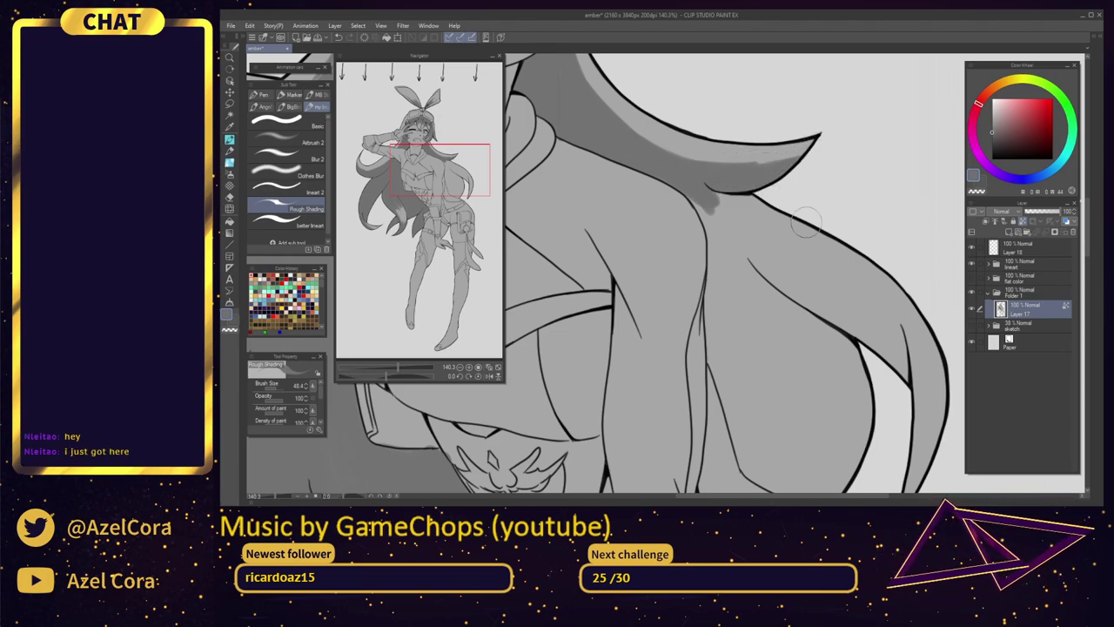
{"action": "left_click_drag", "start_coordinate": [801, 254], "coordinate": [795, 211]}
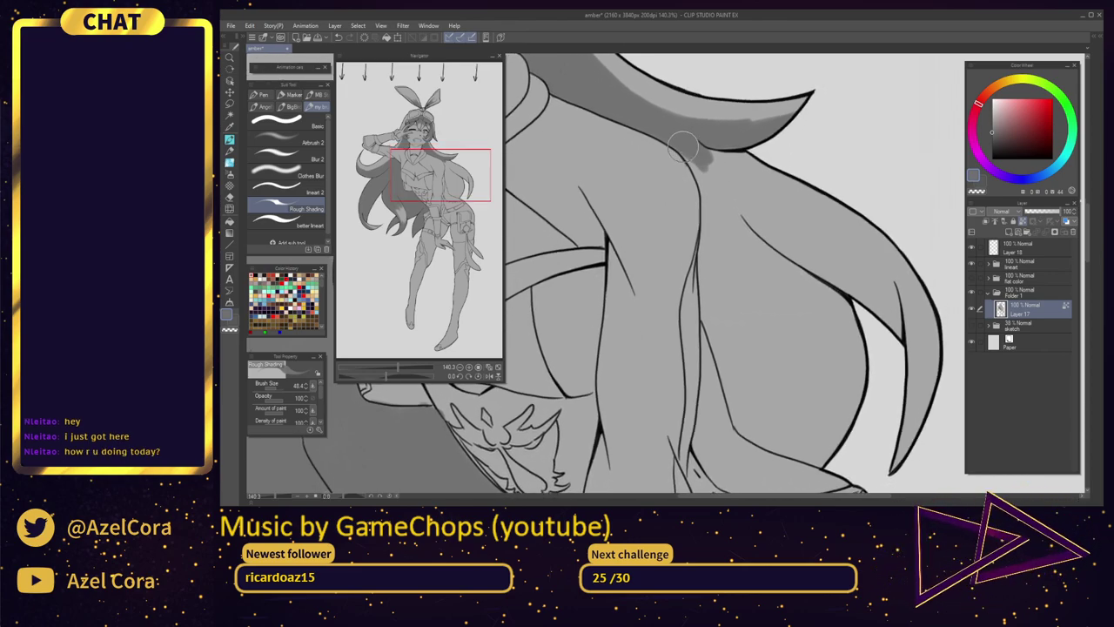
Paint a dark grey shadow on the hair along the lowered arm's sleeve and down the jacket's lower edge
{"action": "mouse_move", "coordinate": [686, 149]}
{"action": "left_mouse_down"}
{"action": "mouse_move", "coordinate": [712, 195]}
{"action": "mouse_move", "coordinate": [688, 141]}
{"action": "mouse_move", "coordinate": [708, 224]}
{"action": "mouse_move", "coordinate": [704, 186]}
{"action": "mouse_move", "coordinate": [704, 250]}
{"action": "mouse_move", "coordinate": [706, 197]}
{"action": "mouse_move", "coordinate": [707, 301]}
{"action": "left_mouse_up"}
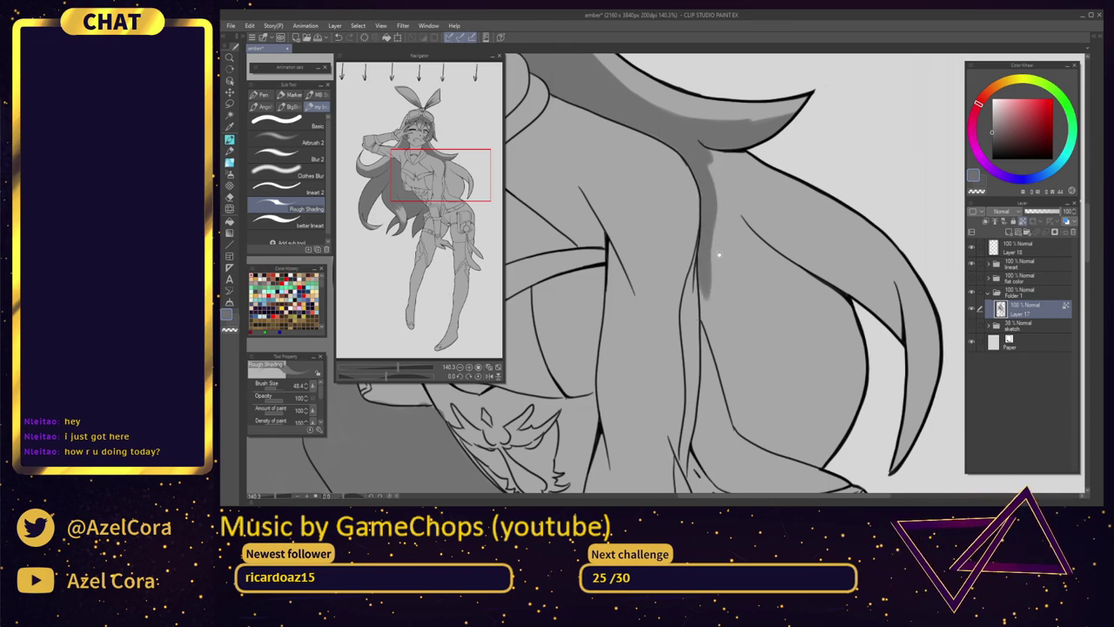
{"action": "left_click_drag", "start_coordinate": [719, 254], "coordinate": [694, 163]}
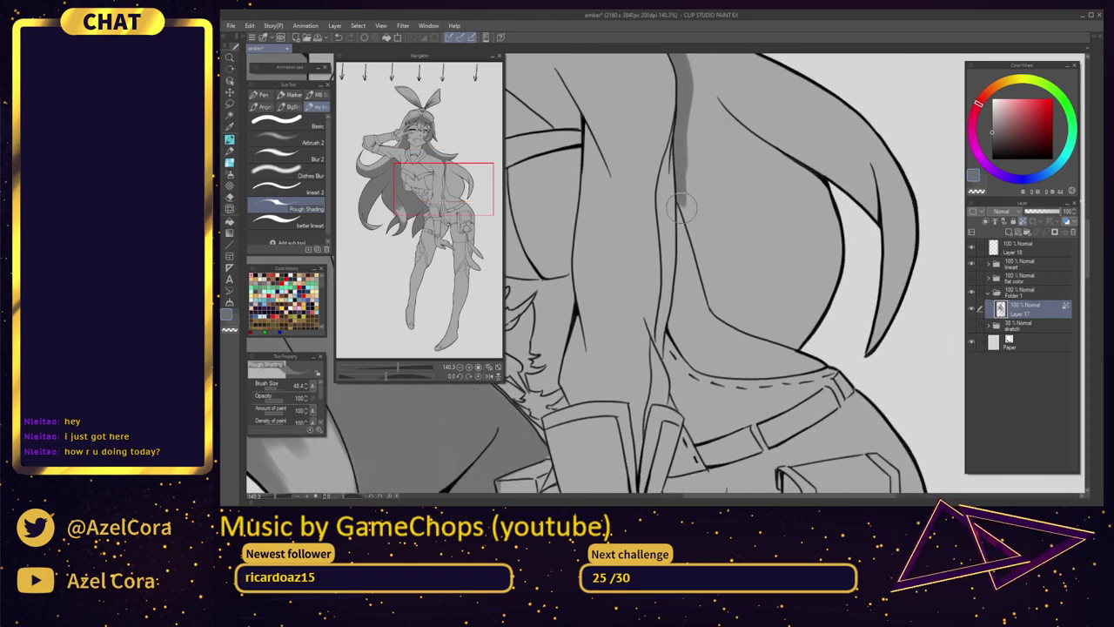
{"action": "mouse_move", "coordinate": [682, 206]}
{"action": "left_mouse_down"}
{"action": "mouse_move", "coordinate": [699, 252]}
{"action": "mouse_move", "coordinate": [680, 193]}
{"action": "mouse_move", "coordinate": [721, 308]}
{"action": "mouse_move", "coordinate": [706, 279]}
{"action": "mouse_move", "coordinate": [750, 327]}
{"action": "mouse_move", "coordinate": [746, 311]}
{"action": "mouse_move", "coordinate": [711, 292]}
{"action": "mouse_move", "coordinate": [742, 329]}
{"action": "mouse_move", "coordinate": [717, 299]}
{"action": "mouse_move", "coordinate": [810, 347]}
{"action": "left_mouse_up"}
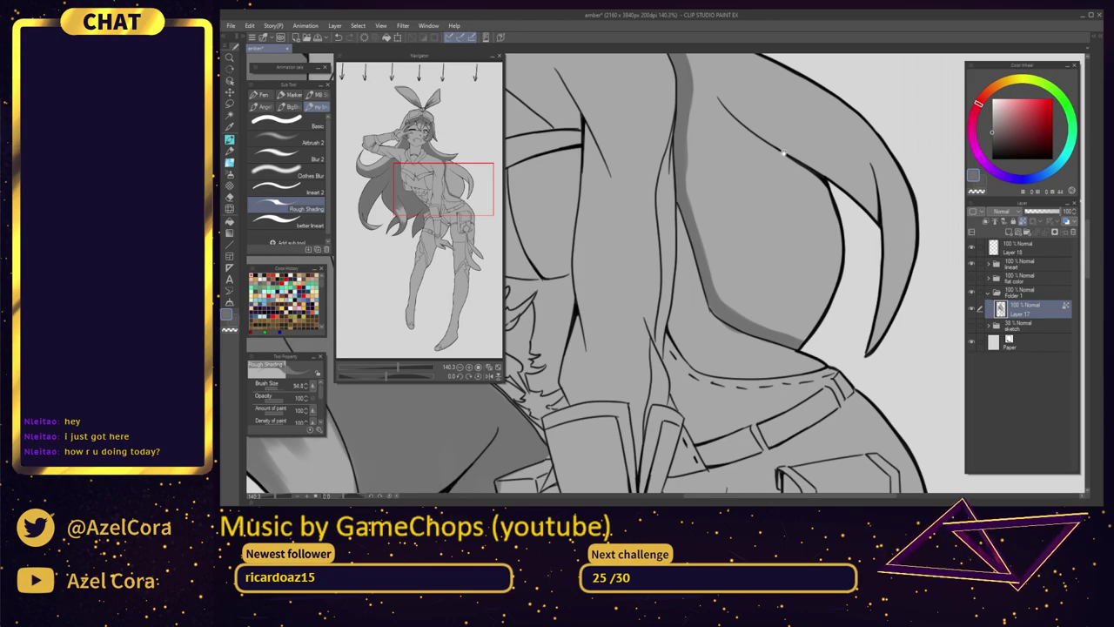
Fill the hair behind the lowered arm and its outer curved lock with dark grey at brush size 94.8, leaving light highlights
{"action": "left_click_drag", "start_coordinate": [784, 153], "coordinate": [775, 264]}
{"action": "mouse_move", "coordinate": [671, 145]}
{"action": "left_mouse_down"}
{"action": "mouse_move", "coordinate": [729, 222]}
{"action": "mouse_move", "coordinate": [672, 140]}
{"action": "mouse_move", "coordinate": [740, 200]}
{"action": "mouse_move", "coordinate": [685, 137]}
{"action": "mouse_move", "coordinate": [760, 187]}
{"action": "mouse_move", "coordinate": [701, 154]}
{"action": "mouse_move", "coordinate": [783, 235]}
{"action": "mouse_move", "coordinate": [699, 182]}
{"action": "mouse_move", "coordinate": [779, 255]}
{"action": "mouse_move", "coordinate": [704, 194]}
{"action": "mouse_move", "coordinate": [773, 245]}
{"action": "mouse_move", "coordinate": [732, 193]}
{"action": "mouse_move", "coordinate": [821, 267]}
{"action": "mouse_move", "coordinate": [768, 232]}
{"action": "mouse_move", "coordinate": [781, 251]}
{"action": "mouse_move", "coordinate": [762, 208]}
{"action": "mouse_move", "coordinate": [786, 228]}
{"action": "mouse_move", "coordinate": [760, 196]}
{"action": "mouse_move", "coordinate": [859, 295]}
{"action": "mouse_move", "coordinate": [732, 157]}
{"action": "mouse_move", "coordinate": [795, 216]}
{"action": "mouse_move", "coordinate": [756, 190]}
{"action": "mouse_move", "coordinate": [836, 263]}
{"action": "mouse_move", "coordinate": [820, 263]}
{"action": "mouse_move", "coordinate": [860, 318]}
{"action": "mouse_move", "coordinate": [819, 281]}
{"action": "mouse_move", "coordinate": [851, 338]}
{"action": "mouse_move", "coordinate": [817, 279]}
{"action": "mouse_move", "coordinate": [834, 240]}
{"action": "mouse_move", "coordinate": [864, 335]}
{"action": "mouse_move", "coordinate": [860, 301]}
{"action": "mouse_move", "coordinate": [782, 210]}
{"action": "mouse_move", "coordinate": [815, 165]}
{"action": "mouse_move", "coordinate": [845, 302]}
{"action": "mouse_move", "coordinate": [851, 296]}
{"action": "mouse_move", "coordinate": [766, 199]}
{"action": "mouse_move", "coordinate": [769, 137]}
{"action": "mouse_move", "coordinate": [793, 331]}
{"action": "mouse_move", "coordinate": [771, 248]}
{"action": "mouse_move", "coordinate": [813, 368]}
{"action": "mouse_move", "coordinate": [790, 260]}
{"action": "mouse_move", "coordinate": [821, 403]}
{"action": "mouse_move", "coordinate": [800, 315]}
{"action": "mouse_move", "coordinate": [824, 358]}
{"action": "mouse_move", "coordinate": [792, 446]}
{"action": "mouse_move", "coordinate": [810, 386]}
{"action": "mouse_move", "coordinate": [796, 369]}
{"action": "mouse_move", "coordinate": [808, 369]}
{"action": "mouse_move", "coordinate": [796, 308]}
{"action": "mouse_move", "coordinate": [792, 378]}
{"action": "mouse_move", "coordinate": [766, 252]}
{"action": "mouse_move", "coordinate": [781, 318]}
{"action": "mouse_move", "coordinate": [692, 191]}
{"action": "mouse_move", "coordinate": [771, 305]}
{"action": "mouse_move", "coordinate": [746, 236]}
{"action": "mouse_move", "coordinate": [707, 221]}
{"action": "mouse_move", "coordinate": [689, 316]}
{"action": "mouse_move", "coordinate": [710, 388]}
{"action": "mouse_move", "coordinate": [753, 435]}
{"action": "mouse_move", "coordinate": [765, 316]}
{"action": "mouse_move", "coordinate": [741, 236]}
{"action": "mouse_move", "coordinate": [776, 386]}
{"action": "mouse_move", "coordinate": [701, 216]}
{"action": "mouse_move", "coordinate": [716, 311]}
{"action": "mouse_move", "coordinate": [722, 318]}
{"action": "mouse_move", "coordinate": [709, 274]}
{"action": "mouse_move", "coordinate": [744, 303]}
{"action": "mouse_move", "coordinate": [746, 339]}
{"action": "mouse_move", "coordinate": [753, 320]}
{"action": "mouse_move", "coordinate": [794, 311]}
{"action": "mouse_move", "coordinate": [821, 326]}
{"action": "mouse_move", "coordinate": [814, 244]}
{"action": "left_mouse_up"}
{"action": "scroll", "coordinate": [759, 305], "scroll_direction": "down", "scroll_amount": 7}
{"action": "left_click_drag", "start_coordinate": [814, 335], "coordinate": [792, 246]}
{"action": "scroll", "coordinate": [793, 248], "scroll_direction": "up", "scroll_amount": 4}
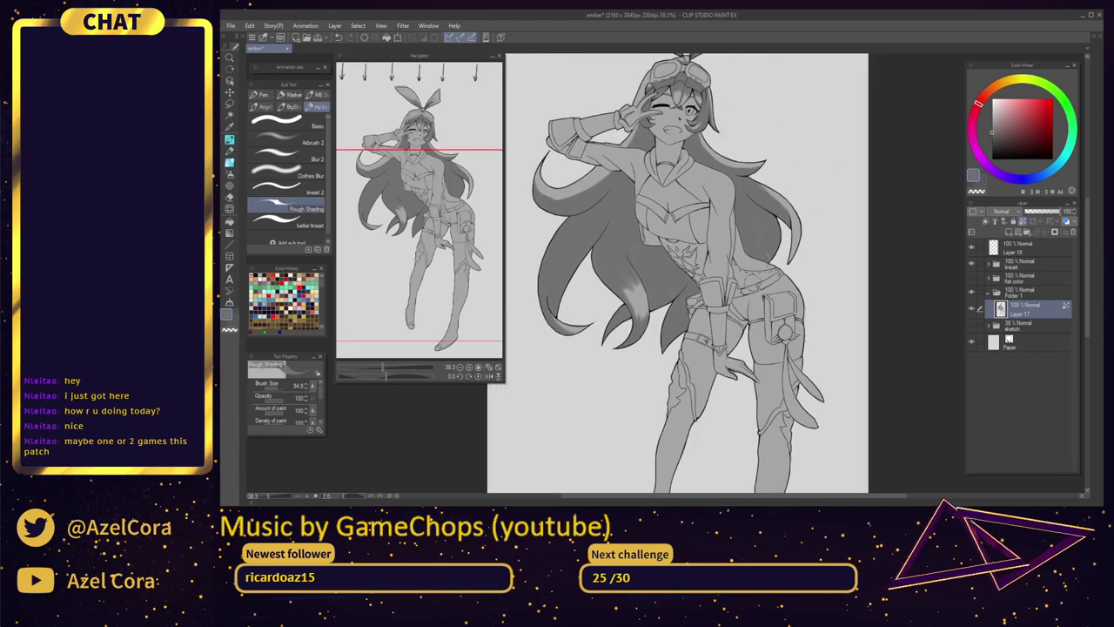
{"action": "scroll", "coordinate": [801, 249], "scroll_direction": "up", "scroll_amount": 5}
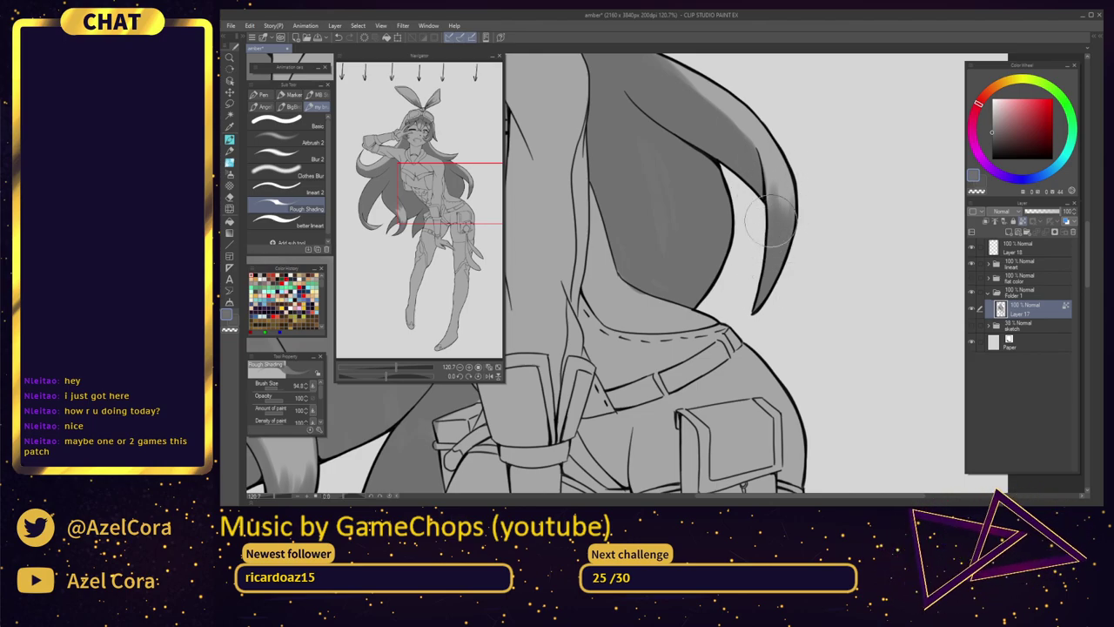
{"action": "scroll", "coordinate": [820, 215], "scroll_direction": "down", "scroll_amount": 7}
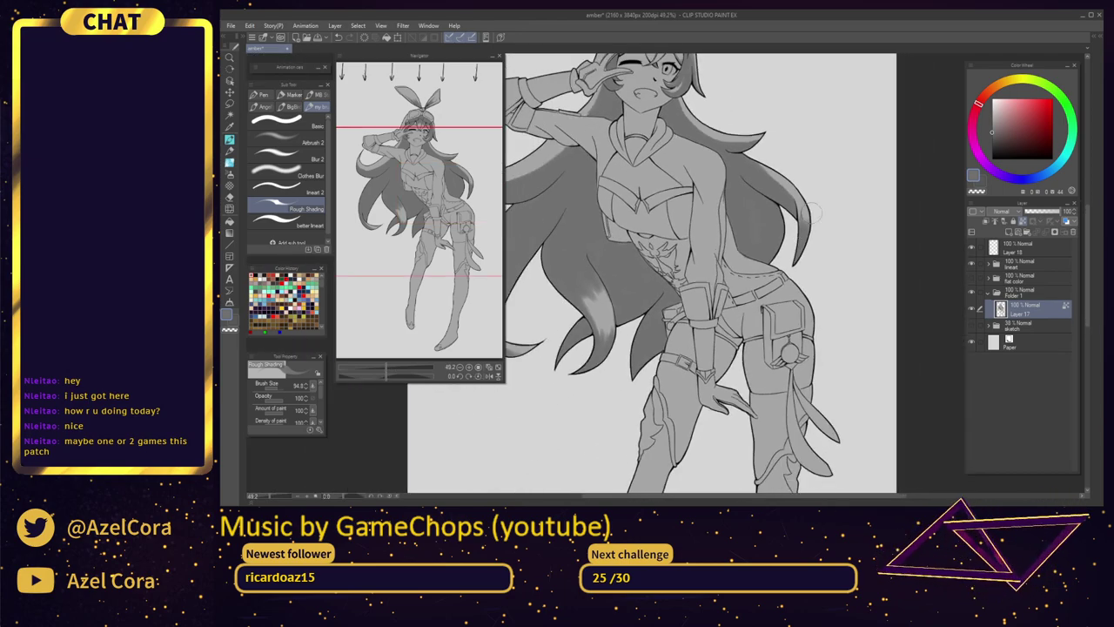
{"action": "left_click_drag", "start_coordinate": [805, 214], "coordinate": [762, 284]}
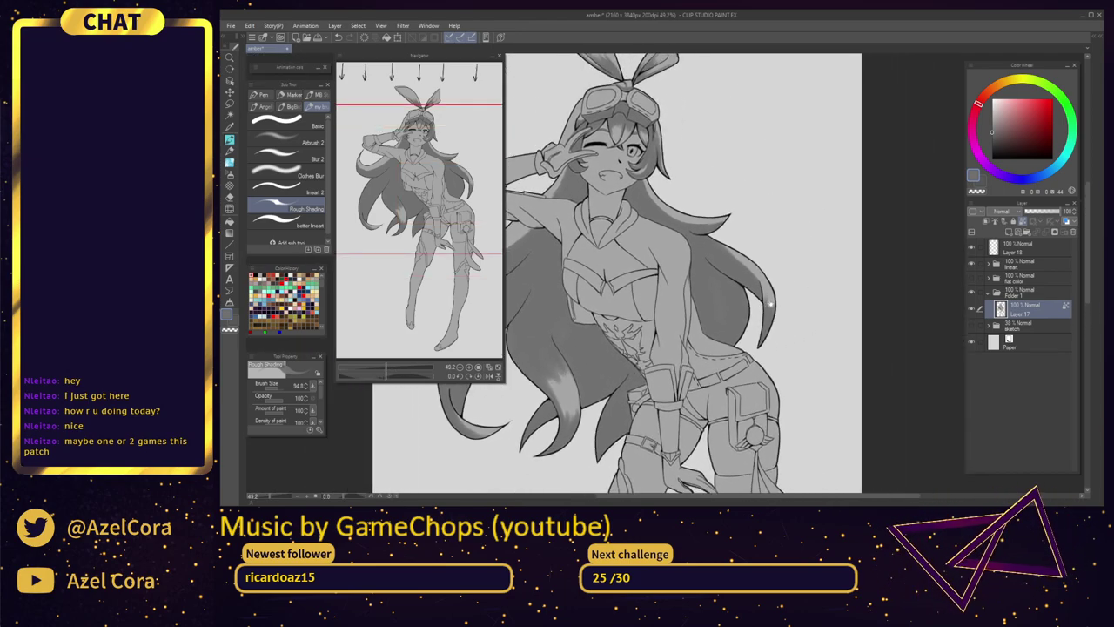
{"action": "scroll", "coordinate": [762, 284], "scroll_direction": "up", "scroll_amount": 5}
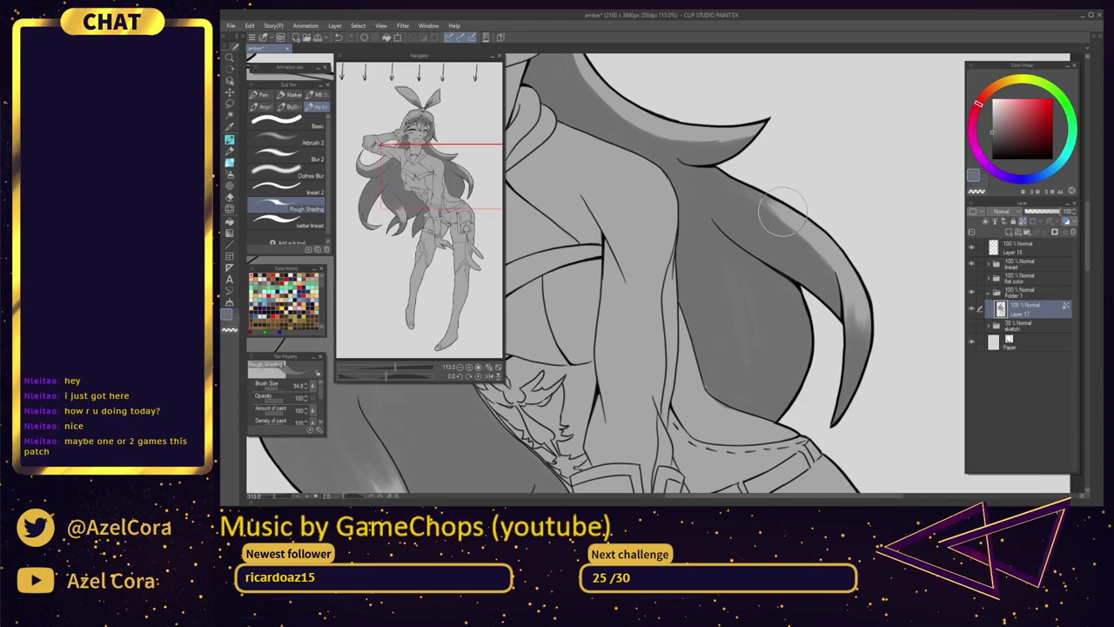
Darken the upper edge of the outer curved hair lock behind the lowered arm with the brush at size 94.8
{"action": "left_click_drag", "start_coordinate": [749, 195], "coordinate": [814, 253]}
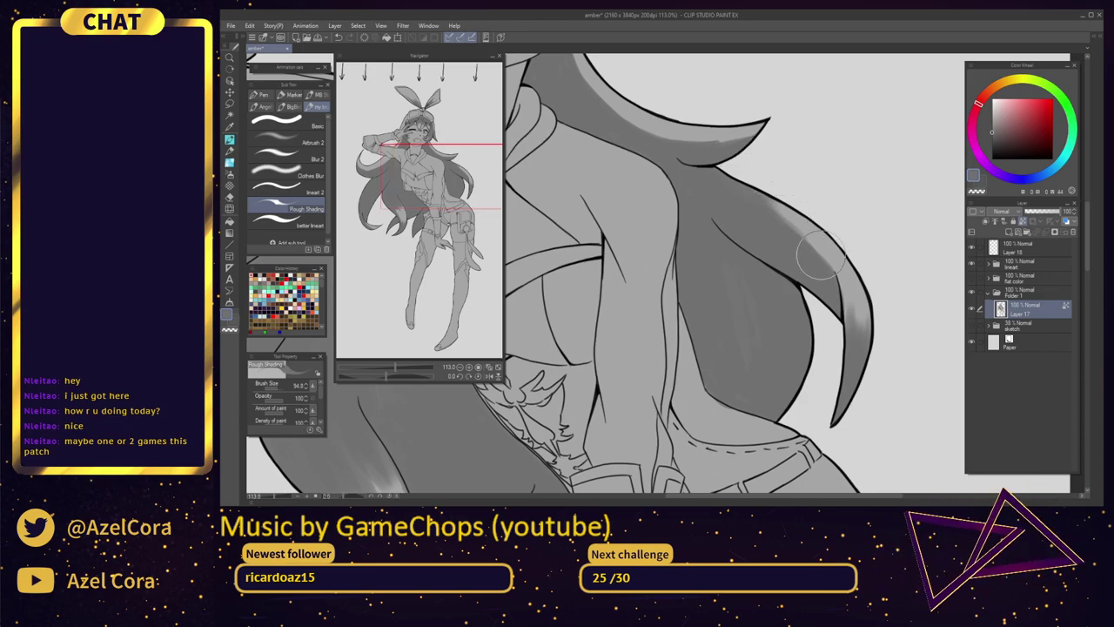
{"action": "left_click_drag", "start_coordinate": [753, 190], "coordinate": [853, 189]}
Shade both goggle lenses on the character's head in dark grey with the Rough Shading brush at size 43.1
{"action": "left_click_drag", "start_coordinate": [707, 113], "coordinate": [759, 333]}
{"action": "scroll", "coordinate": [732, 209], "scroll_direction": "up", "scroll_amount": 3}
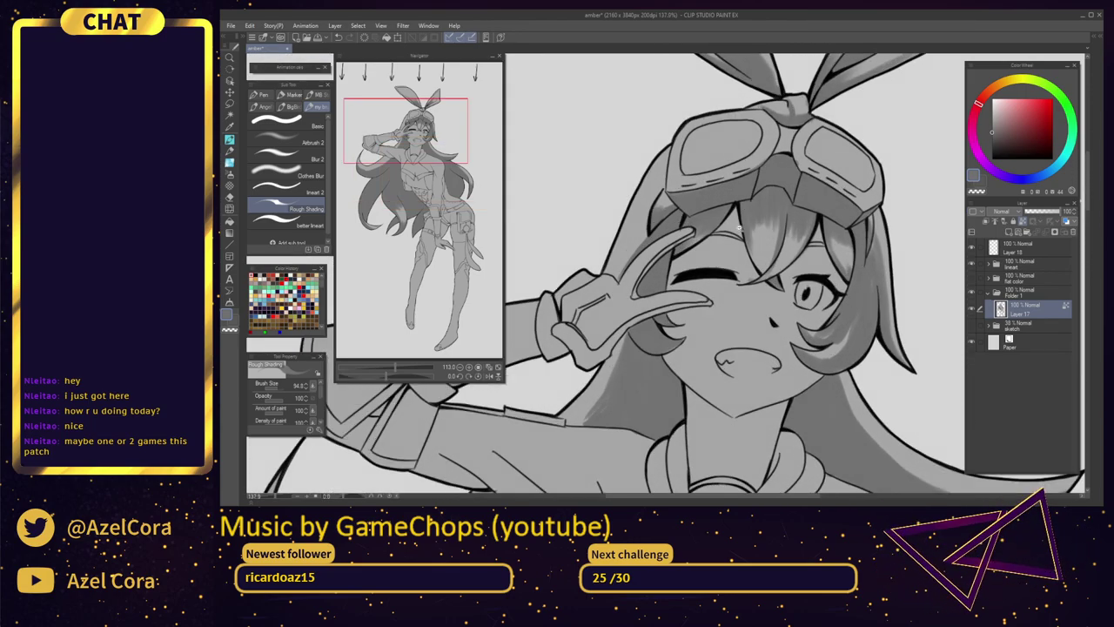
{"action": "mouse_move", "coordinate": [788, 142]}
{"action": "left_mouse_down"}
{"action": "mouse_move", "coordinate": [766, 144]}
{"action": "mouse_move", "coordinate": [788, 137]}
{"action": "left_mouse_up"}
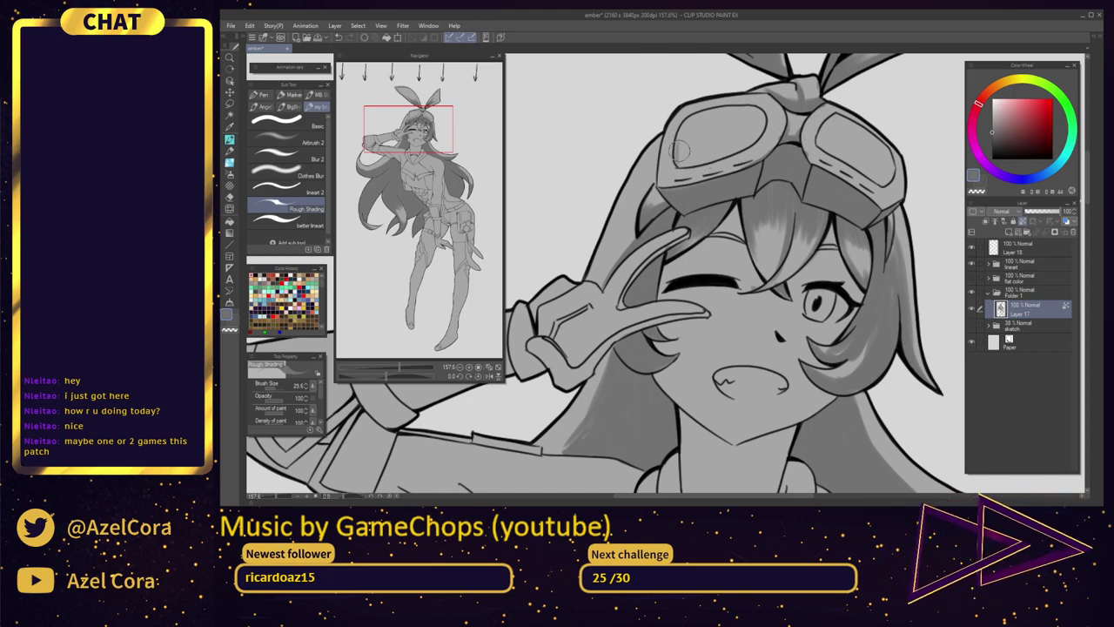
{"action": "mouse_move", "coordinate": [680, 142]}
{"action": "left_mouse_down"}
{"action": "mouse_move", "coordinate": [754, 108]}
{"action": "mouse_move", "coordinate": [693, 117]}
{"action": "mouse_move", "coordinate": [744, 107]}
{"action": "mouse_move", "coordinate": [763, 114]}
{"action": "mouse_move", "coordinate": [751, 111]}
{"action": "mouse_move", "coordinate": [758, 128]}
{"action": "mouse_move", "coordinate": [745, 137]}
{"action": "mouse_move", "coordinate": [759, 110]}
{"action": "mouse_move", "coordinate": [764, 127]}
{"action": "mouse_move", "coordinate": [755, 107]}
{"action": "mouse_move", "coordinate": [690, 125]}
{"action": "mouse_move", "coordinate": [682, 164]}
{"action": "mouse_move", "coordinate": [675, 154]}
{"action": "mouse_move", "coordinate": [707, 141]}
{"action": "mouse_move", "coordinate": [691, 148]}
{"action": "mouse_move", "coordinate": [698, 138]}
{"action": "mouse_move", "coordinate": [681, 135]}
{"action": "mouse_move", "coordinate": [720, 124]}
{"action": "mouse_move", "coordinate": [678, 135]}
{"action": "mouse_move", "coordinate": [737, 111]}
{"action": "mouse_move", "coordinate": [696, 123]}
{"action": "mouse_move", "coordinate": [766, 116]}
{"action": "mouse_move", "coordinate": [750, 127]}
{"action": "mouse_move", "coordinate": [758, 111]}
{"action": "mouse_move", "coordinate": [749, 141]}
{"action": "mouse_move", "coordinate": [757, 112]}
{"action": "left_mouse_up"}
{"action": "key", "text": "ctrl+z"}
{"action": "key", "text": "bracketright"}
{"action": "key", "text": "bracketright"}
{"action": "key", "text": "bracketright"}
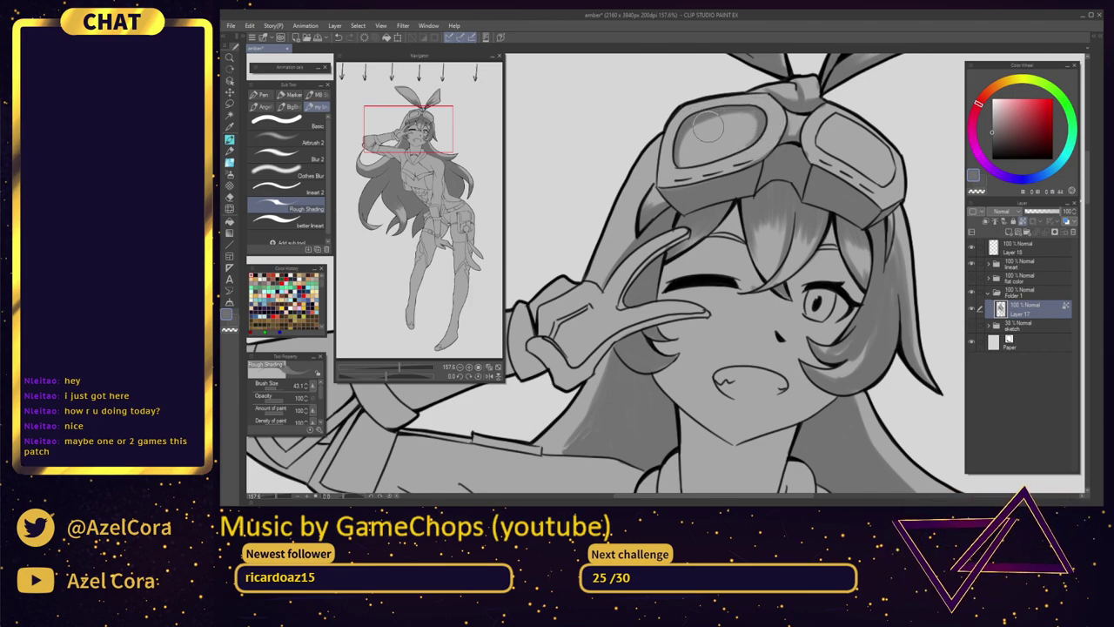
{"action": "mouse_move", "coordinate": [857, 153]}
{"action": "left_mouse_down"}
{"action": "mouse_move", "coordinate": [829, 191]}
{"action": "mouse_move", "coordinate": [729, 228]}
{"action": "mouse_move", "coordinate": [715, 174]}
{"action": "mouse_move", "coordinate": [693, 190]}
{"action": "mouse_move", "coordinate": [726, 179]}
{"action": "mouse_move", "coordinate": [711, 174]}
{"action": "mouse_move", "coordinate": [742, 184]}
{"action": "mouse_move", "coordinate": [712, 172]}
{"action": "mouse_move", "coordinate": [756, 193]}
{"action": "mouse_move", "coordinate": [721, 174]}
{"action": "mouse_move", "coordinate": [767, 212]}
{"action": "mouse_move", "coordinate": [757, 198]}
{"action": "mouse_move", "coordinate": [878, 156]}
{"action": "mouse_move", "coordinate": [901, 74]}
{"action": "left_mouse_up"}
{"action": "mouse_move", "coordinate": [728, 138]}
{"action": "left_mouse_down"}
{"action": "mouse_move", "coordinate": [789, 107]}
{"action": "mouse_move", "coordinate": [726, 142]}
{"action": "mouse_move", "coordinate": [706, 183]}
{"action": "mouse_move", "coordinate": [770, 103]}
{"action": "left_mouse_up"}
{"action": "mouse_move", "coordinate": [737, 147]}
{"action": "left_mouse_down"}
{"action": "mouse_move", "coordinate": [739, 112]}
{"action": "mouse_move", "coordinate": [743, 139]}
{"action": "mouse_move", "coordinate": [777, 115]}
{"action": "left_mouse_up"}
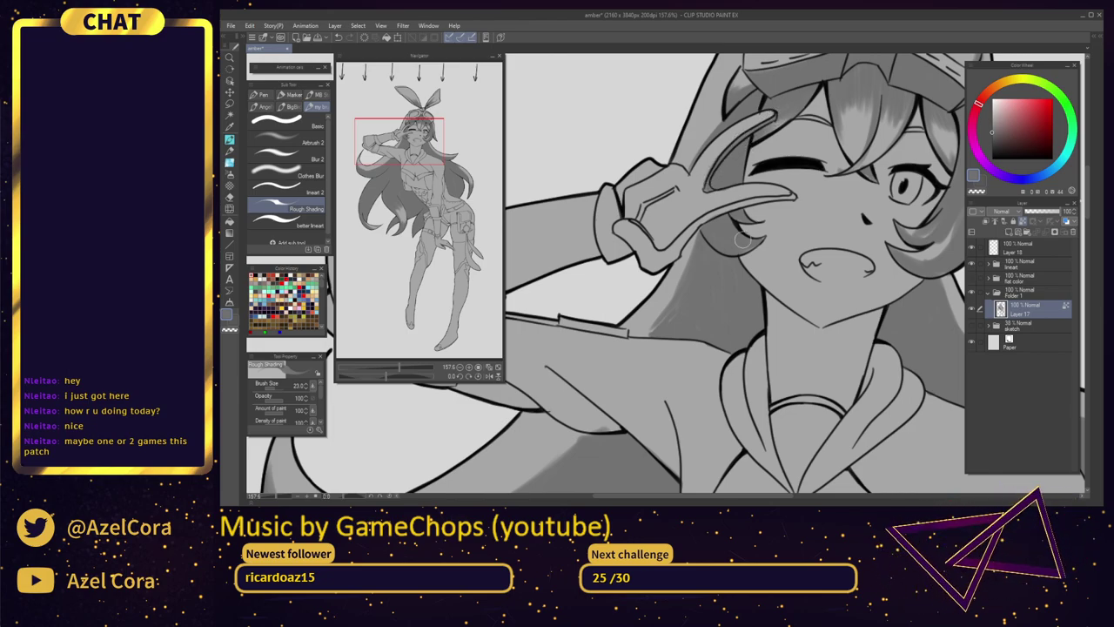
Paint dark grey shadows on the raised gloved hand's thumb, palm and wrist cuff at brush size 23.0
{"action": "left_click_drag", "start_coordinate": [742, 240], "coordinate": [811, 215]}
{"action": "left_click_drag", "start_coordinate": [745, 218], "coordinate": [782, 189]}
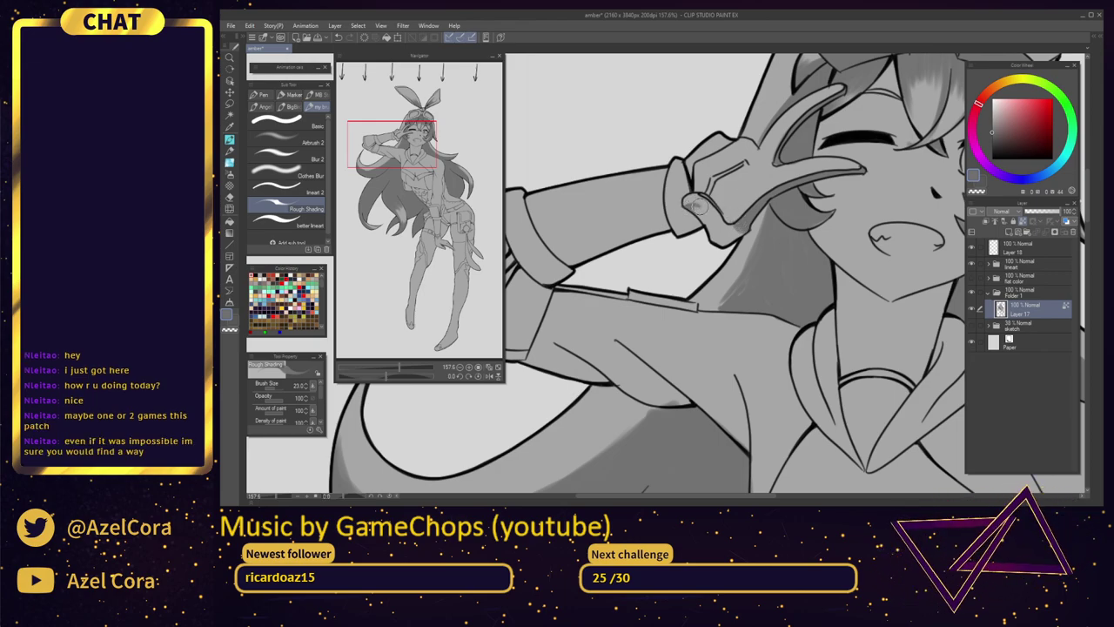
{"action": "mouse_move", "coordinate": [701, 209]}
{"action": "left_mouse_down"}
{"action": "mouse_move", "coordinate": [711, 219]}
{"action": "mouse_move", "coordinate": [696, 205]}
{"action": "mouse_move", "coordinate": [691, 215]}
{"action": "mouse_move", "coordinate": [714, 226]}
{"action": "left_mouse_up"}
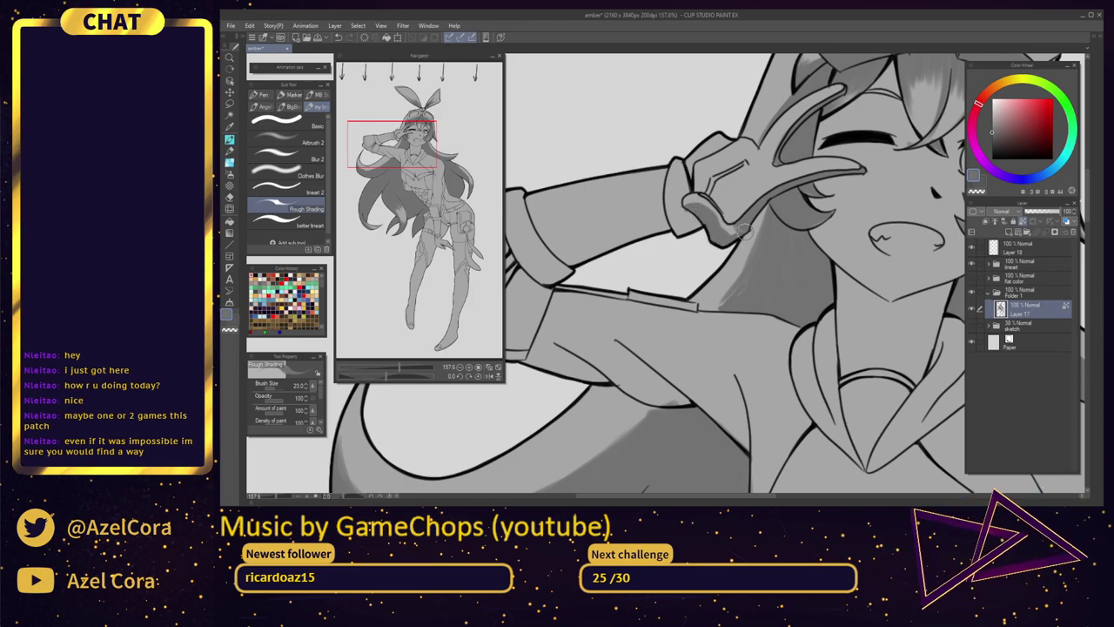
{"action": "mouse_move", "coordinate": [739, 227]}
{"action": "left_mouse_down"}
{"action": "mouse_move", "coordinate": [757, 209]}
{"action": "mouse_move", "coordinate": [777, 213]}
{"action": "mouse_move", "coordinate": [783, 239]}
{"action": "left_mouse_up"}
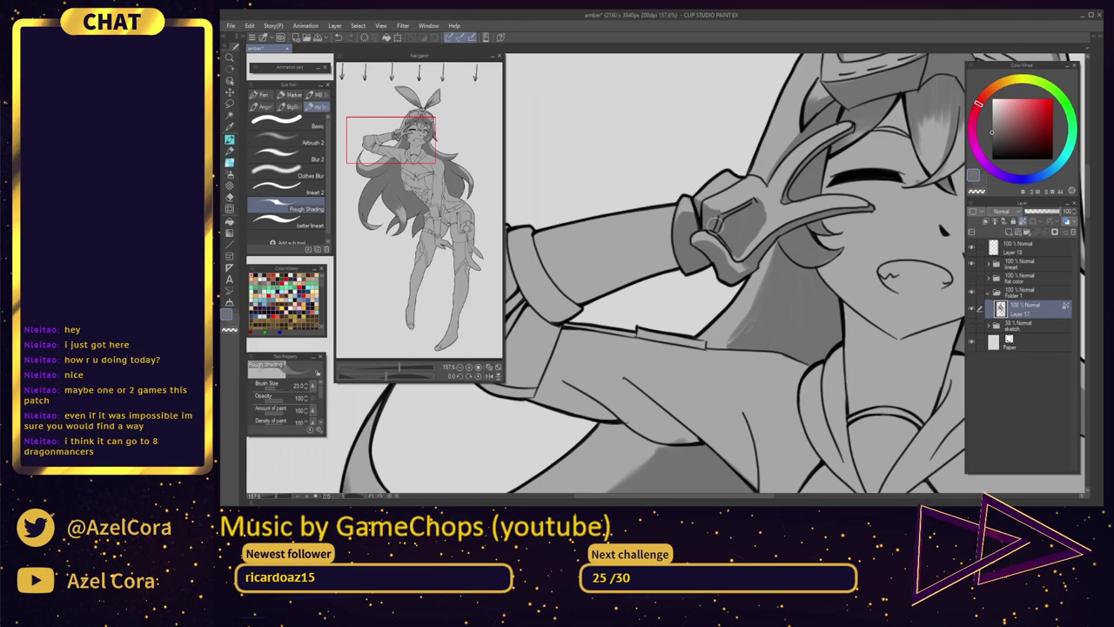
Draw a dark grey shadow edge lengthwise along the raised forearm and beside the glove's rolled band at brush size 23.0
{"action": "mouse_move", "coordinate": [717, 257]}
{"action": "left_mouse_down"}
{"action": "mouse_move", "coordinate": [817, 235]}
{"action": "mouse_move", "coordinate": [828, 221]}
{"action": "left_mouse_up"}
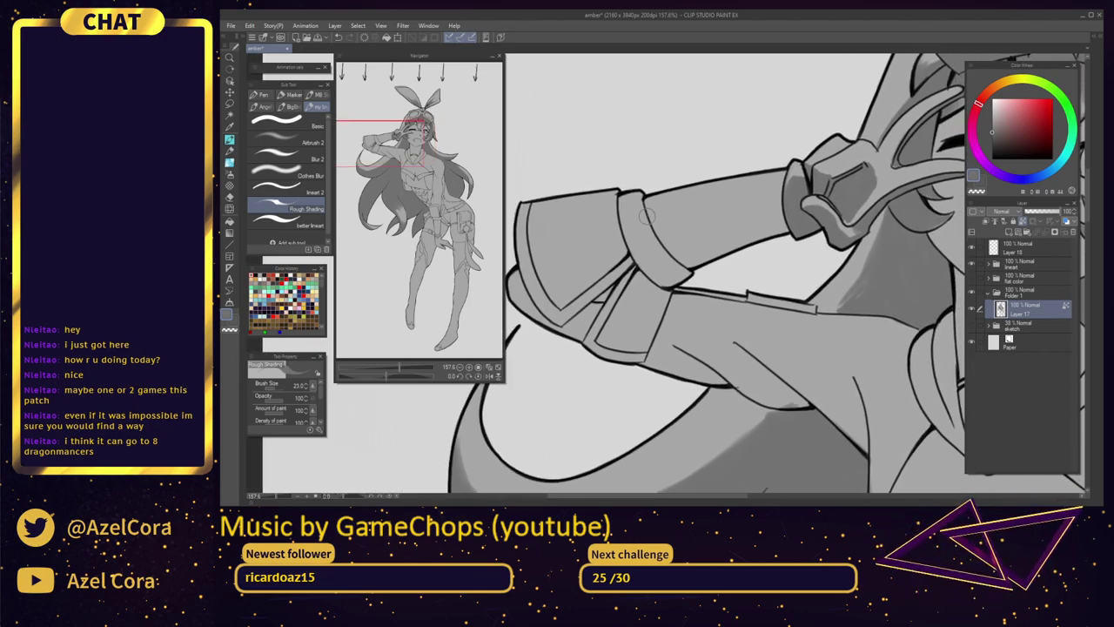
{"action": "left_click_drag", "start_coordinate": [654, 221], "coordinate": [774, 202]}
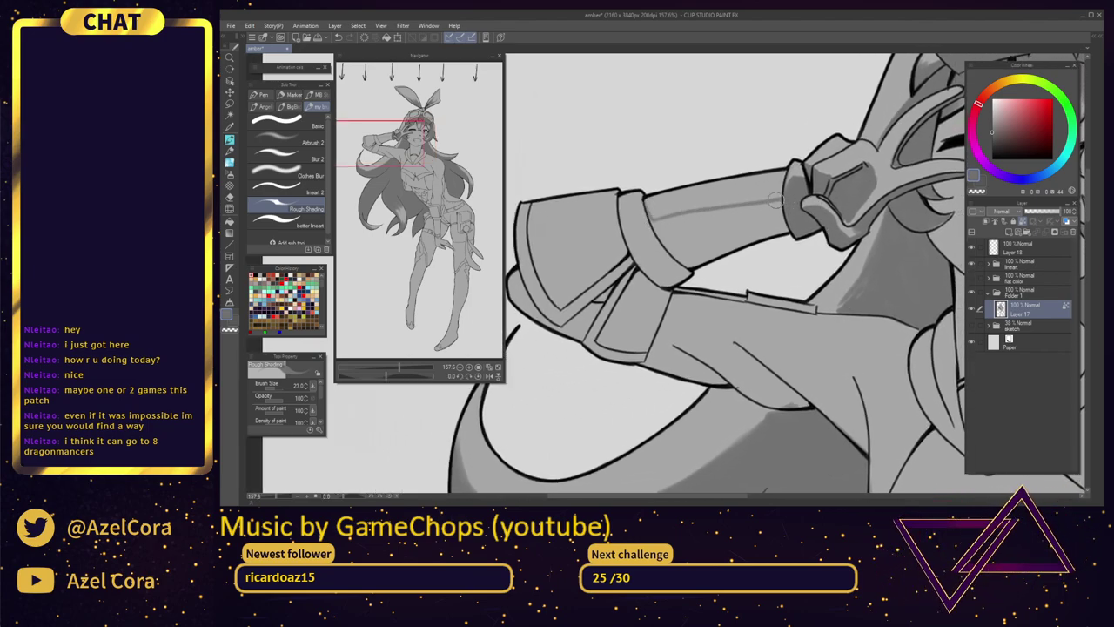
{"action": "key", "text": "ctrl+z"}
{"action": "left_click_drag", "start_coordinate": [655, 222], "coordinate": [774, 202]}
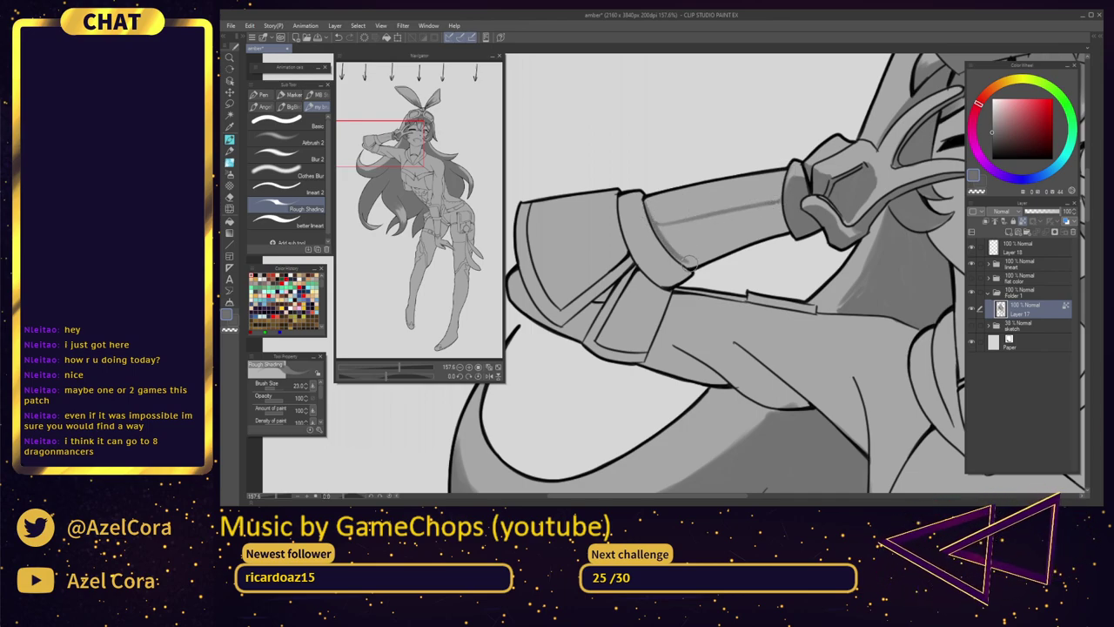
{"action": "mouse_move", "coordinate": [689, 261]}
{"action": "left_mouse_down"}
{"action": "mouse_move", "coordinate": [798, 229]}
{"action": "mouse_move", "coordinate": [734, 249]}
{"action": "mouse_move", "coordinate": [784, 198]}
{"action": "mouse_move", "coordinate": [691, 223]}
{"action": "left_mouse_up"}
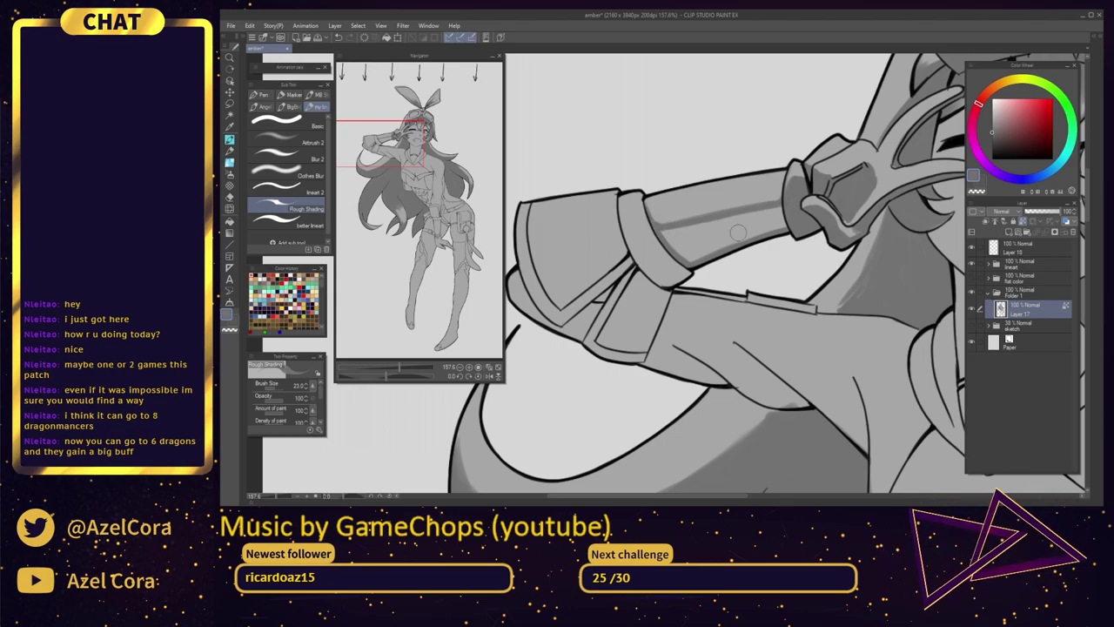
Fill the underside of the raised forearm and the glove's rolled band with dark grey at brush size 32.9
{"action": "key", "text": "bracketright"}
{"action": "key", "text": "bracketright"}
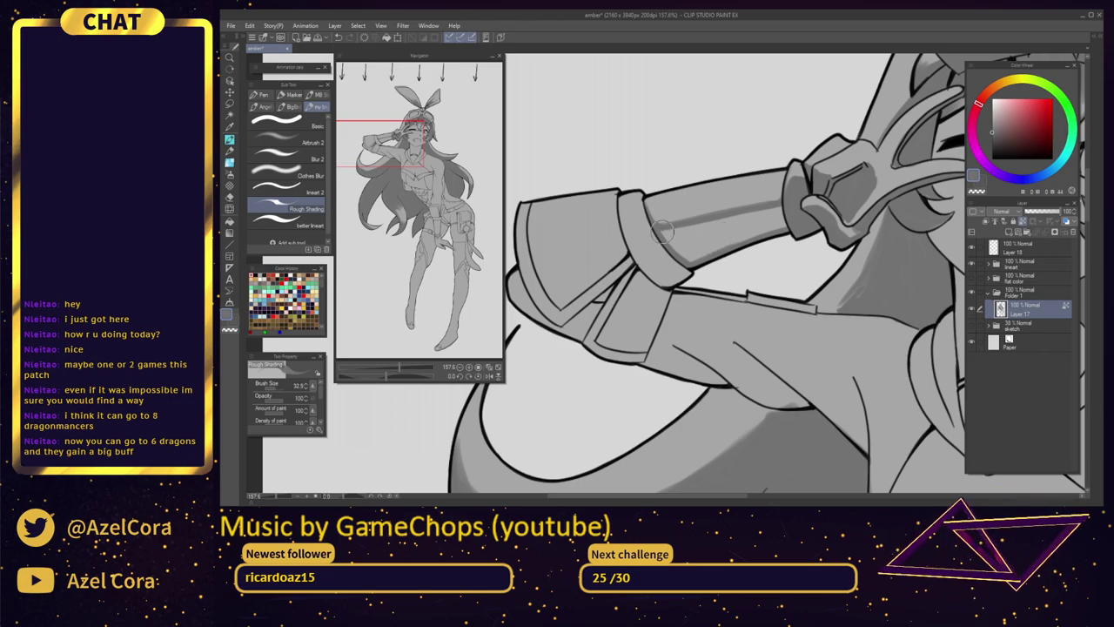
{"action": "mouse_move", "coordinate": [663, 234]}
{"action": "left_mouse_down"}
{"action": "mouse_move", "coordinate": [784, 209]}
{"action": "mouse_move", "coordinate": [737, 224]}
{"action": "left_mouse_up"}
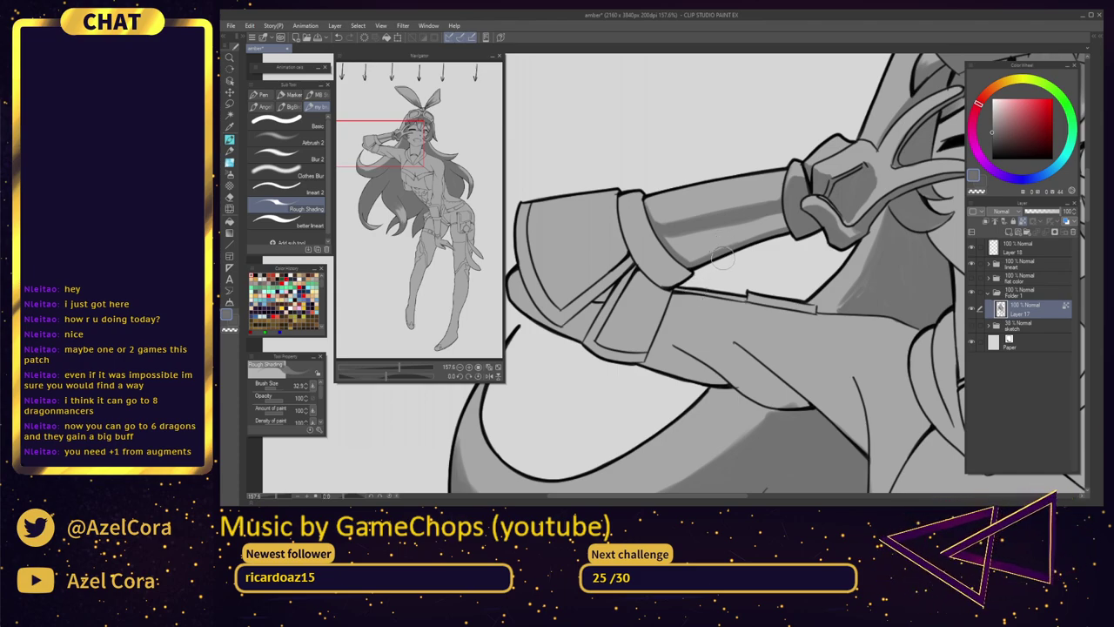
{"action": "mouse_move", "coordinate": [670, 240]}
{"action": "left_mouse_down"}
{"action": "mouse_move", "coordinate": [776, 214]}
{"action": "mouse_move", "coordinate": [674, 246]}
{"action": "mouse_move", "coordinate": [772, 222]}
{"action": "left_mouse_up"}
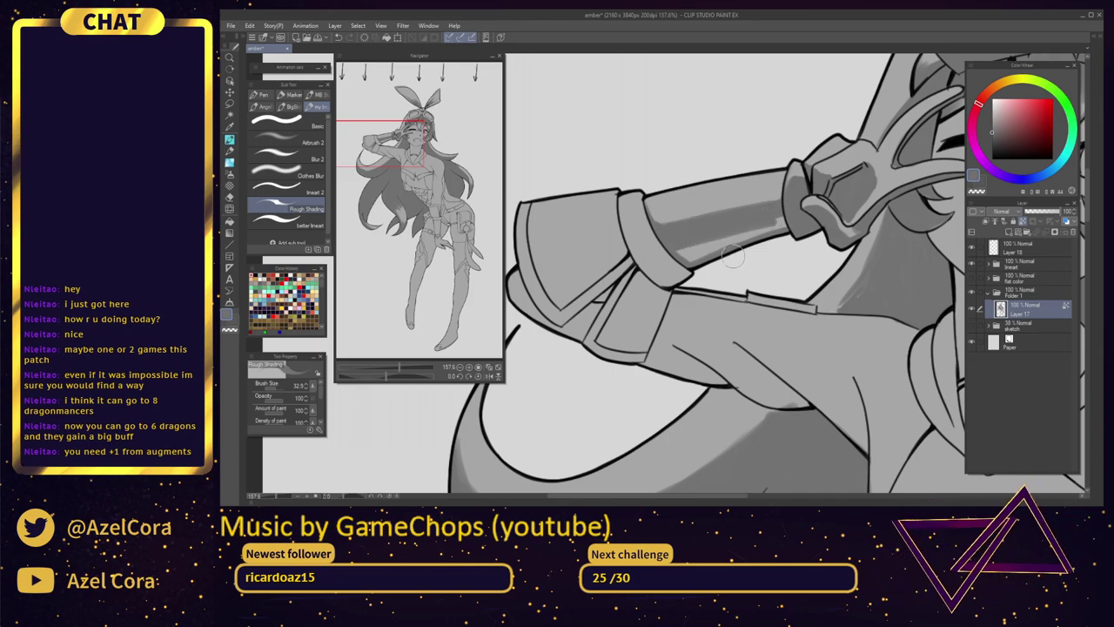
{"action": "mouse_move", "coordinate": [673, 240]}
{"action": "left_mouse_down"}
{"action": "mouse_move", "coordinate": [692, 248]}
{"action": "mouse_move", "coordinate": [780, 234]}
{"action": "left_mouse_up"}
{"action": "mouse_move", "coordinate": [696, 255]}
{"action": "left_mouse_down"}
{"action": "mouse_move", "coordinate": [765, 221]}
{"action": "mouse_move", "coordinate": [776, 220]}
{"action": "mouse_move", "coordinate": [758, 229]}
{"action": "mouse_move", "coordinate": [788, 227]}
{"action": "mouse_move", "coordinate": [686, 261]}
{"action": "mouse_move", "coordinate": [774, 224]}
{"action": "mouse_move", "coordinate": [701, 259]}
{"action": "left_mouse_up"}
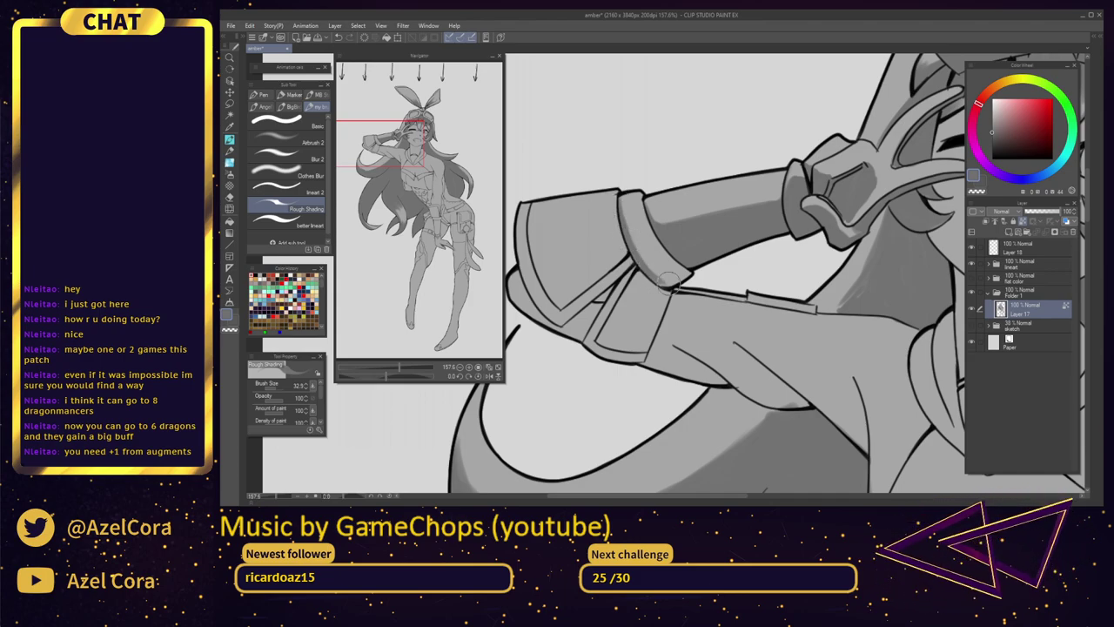
{"action": "mouse_move", "coordinate": [648, 269]}
{"action": "left_mouse_down"}
{"action": "mouse_move", "coordinate": [686, 272]}
{"action": "mouse_move", "coordinate": [650, 237]}
{"action": "left_mouse_up"}
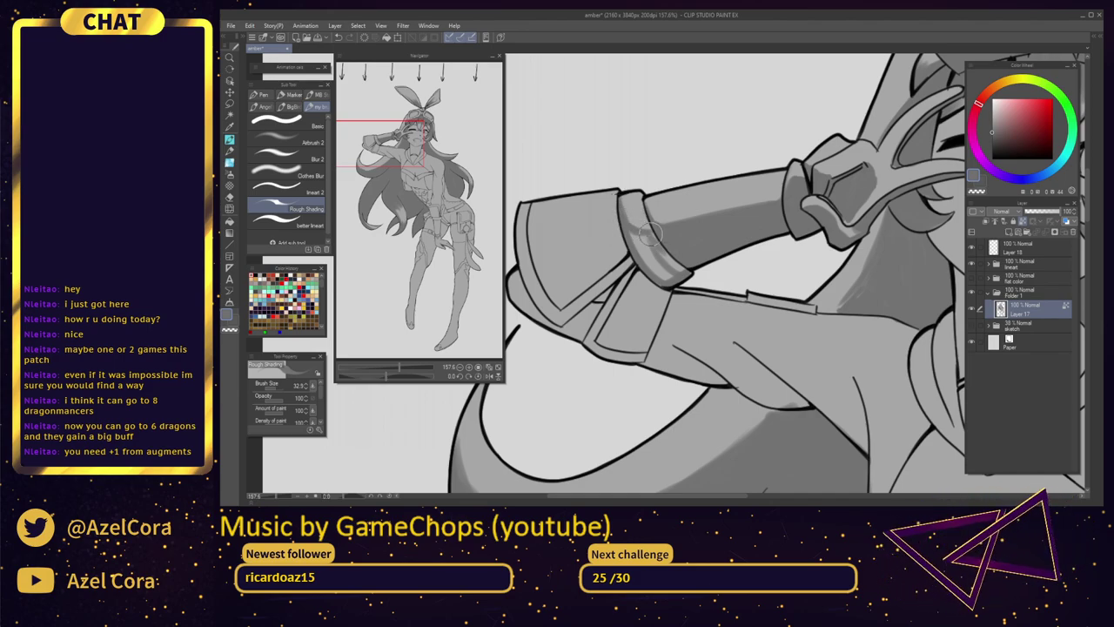
{"action": "mouse_move", "coordinate": [651, 233]}
{"action": "left_mouse_down"}
{"action": "mouse_move", "coordinate": [673, 274]}
{"action": "mouse_move", "coordinate": [684, 269]}
{"action": "mouse_move", "coordinate": [643, 241]}
{"action": "mouse_move", "coordinate": [668, 279]}
{"action": "mouse_move", "coordinate": [644, 257]}
{"action": "mouse_move", "coordinate": [669, 270]}
{"action": "left_mouse_up"}
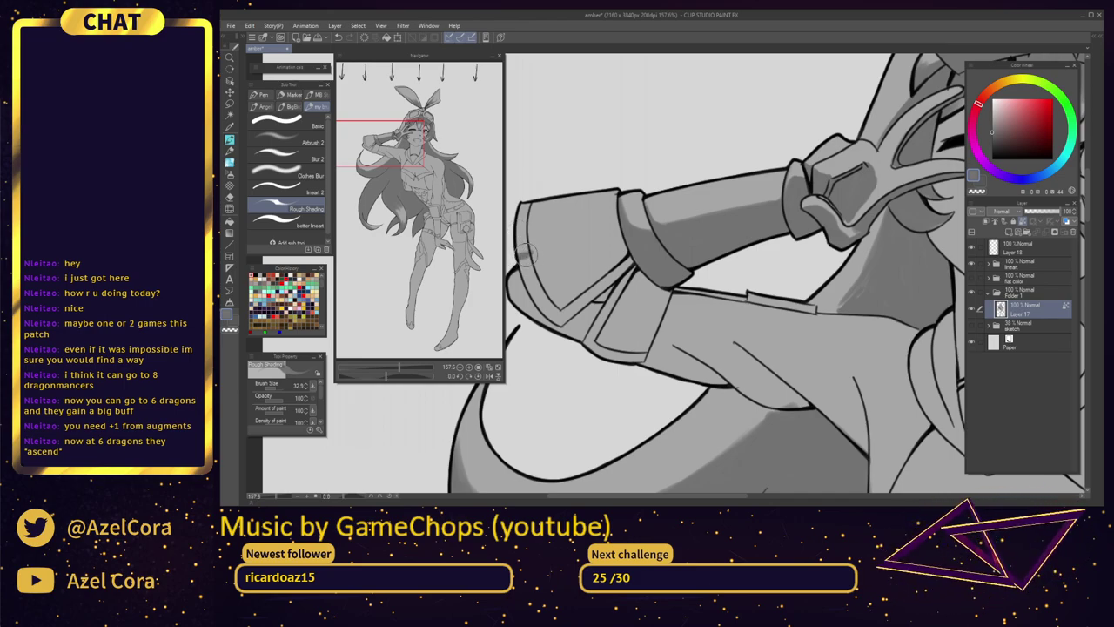
Shade the lower half of the glove's flared cuff and the elbow and sleeve hem beneath it in dark grey
{"action": "left_click_drag", "start_coordinate": [538, 253], "coordinate": [604, 233]}
{"action": "key", "text": "ctrl+z"}
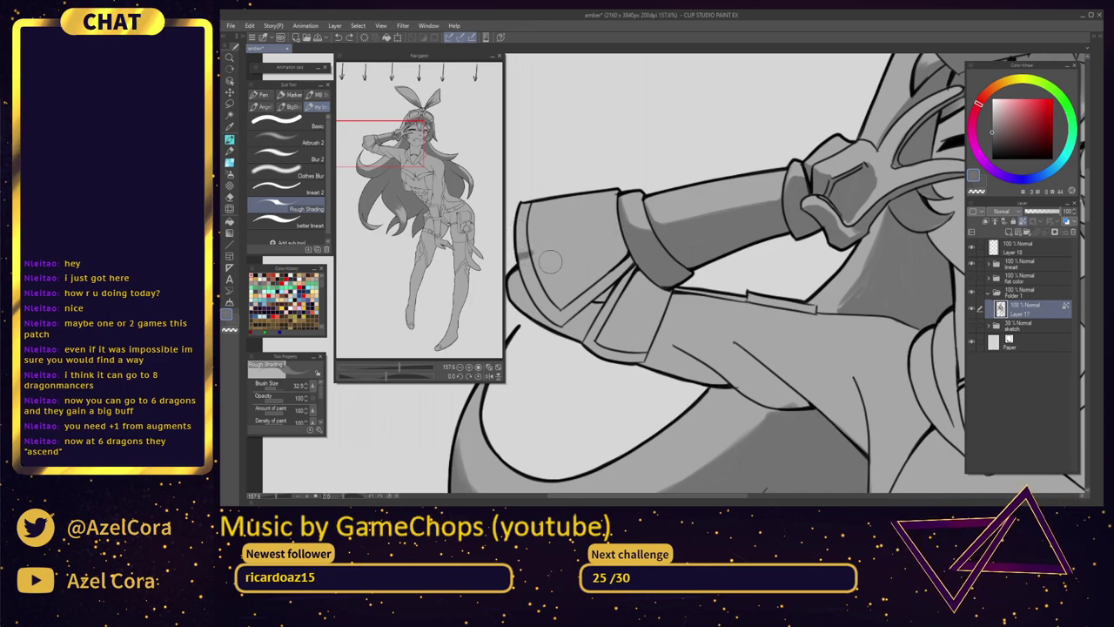
{"action": "left_click_drag", "start_coordinate": [535, 254], "coordinate": [620, 231]}
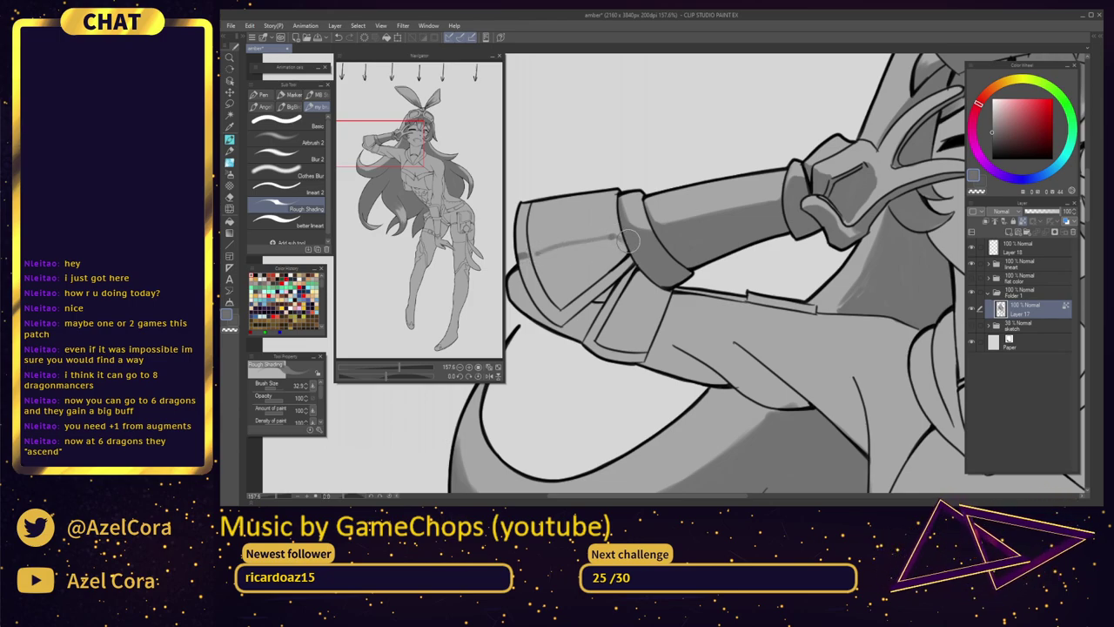
{"action": "left_click_drag", "start_coordinate": [536, 253], "coordinate": [619, 236]}
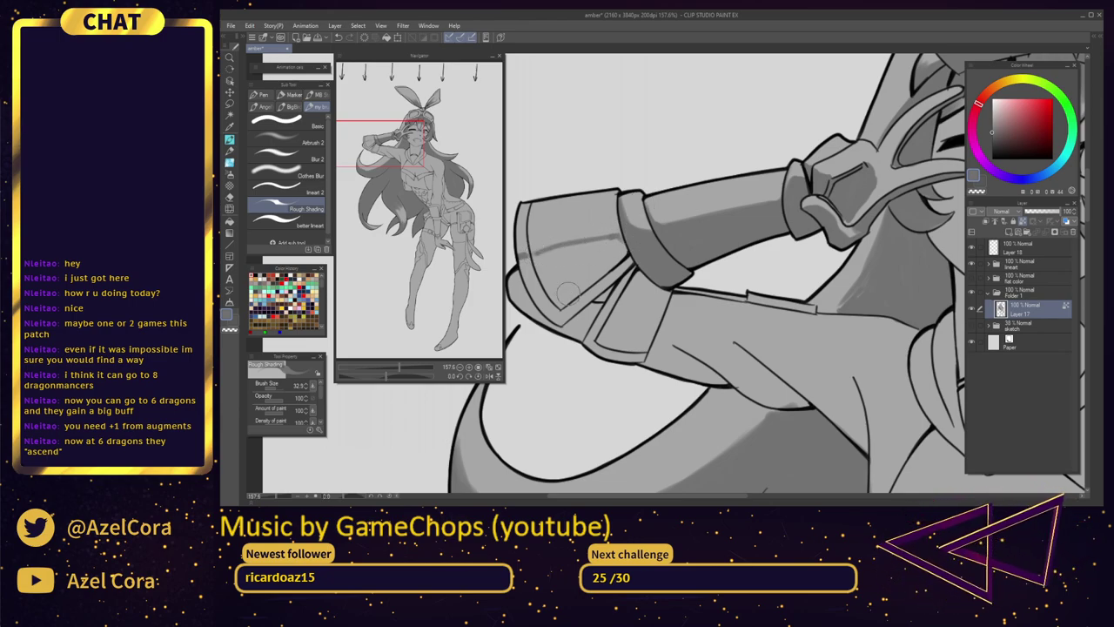
{"action": "mouse_move", "coordinate": [522, 264]}
{"action": "left_mouse_down"}
{"action": "mouse_move", "coordinate": [538, 294]}
{"action": "mouse_move", "coordinate": [524, 265]}
{"action": "mouse_move", "coordinate": [549, 314]}
{"action": "mouse_move", "coordinate": [524, 264]}
{"action": "mouse_move", "coordinate": [560, 320]}
{"action": "mouse_move", "coordinate": [549, 307]}
{"action": "mouse_move", "coordinate": [557, 315]}
{"action": "mouse_move", "coordinate": [587, 271]}
{"action": "mouse_move", "coordinate": [561, 316]}
{"action": "mouse_move", "coordinate": [607, 278]}
{"action": "mouse_move", "coordinate": [560, 320]}
{"action": "mouse_move", "coordinate": [627, 267]}
{"action": "left_mouse_up"}
{"action": "mouse_move", "coordinate": [578, 306]}
{"action": "left_mouse_down"}
{"action": "mouse_move", "coordinate": [625, 261]}
{"action": "mouse_move", "coordinate": [610, 240]}
{"action": "mouse_move", "coordinate": [627, 237]}
{"action": "mouse_move", "coordinate": [524, 268]}
{"action": "mouse_move", "coordinate": [575, 244]}
{"action": "mouse_move", "coordinate": [633, 252]}
{"action": "mouse_move", "coordinate": [540, 265]}
{"action": "mouse_move", "coordinate": [553, 261]}
{"action": "left_mouse_up"}
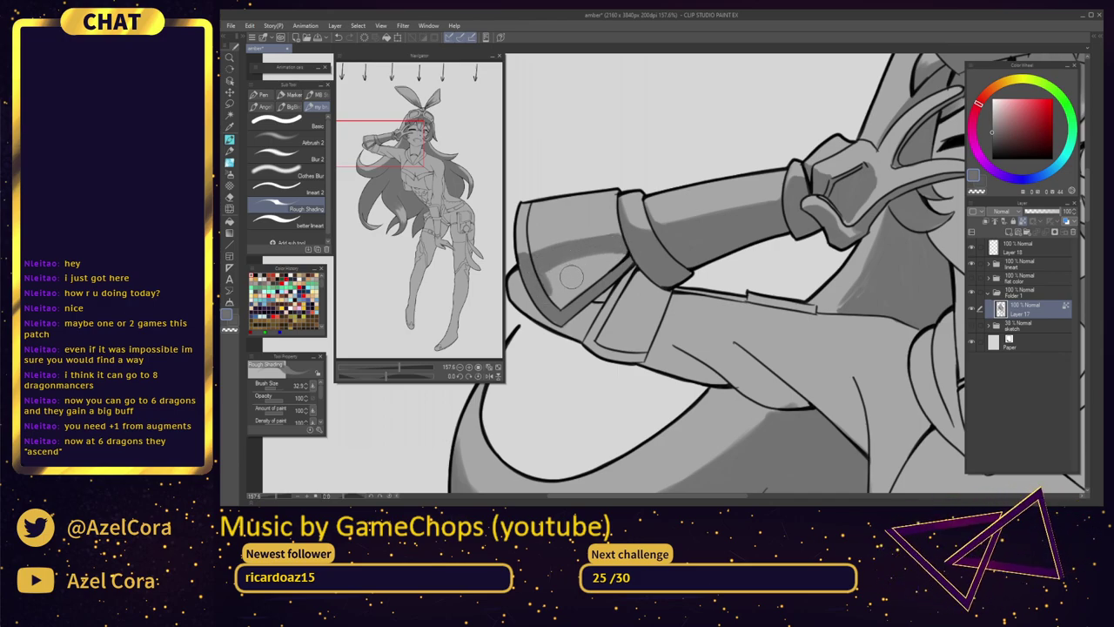
{"action": "mouse_move", "coordinate": [600, 250]}
{"action": "left_mouse_down"}
{"action": "mouse_move", "coordinate": [553, 271]}
{"action": "mouse_move", "coordinate": [609, 254]}
{"action": "mouse_move", "coordinate": [554, 292]}
{"action": "mouse_move", "coordinate": [609, 263]}
{"action": "mouse_move", "coordinate": [543, 316]}
{"action": "mouse_move", "coordinate": [607, 277]}
{"action": "mouse_move", "coordinate": [624, 237]}
{"action": "mouse_move", "coordinate": [652, 228]}
{"action": "left_mouse_up"}
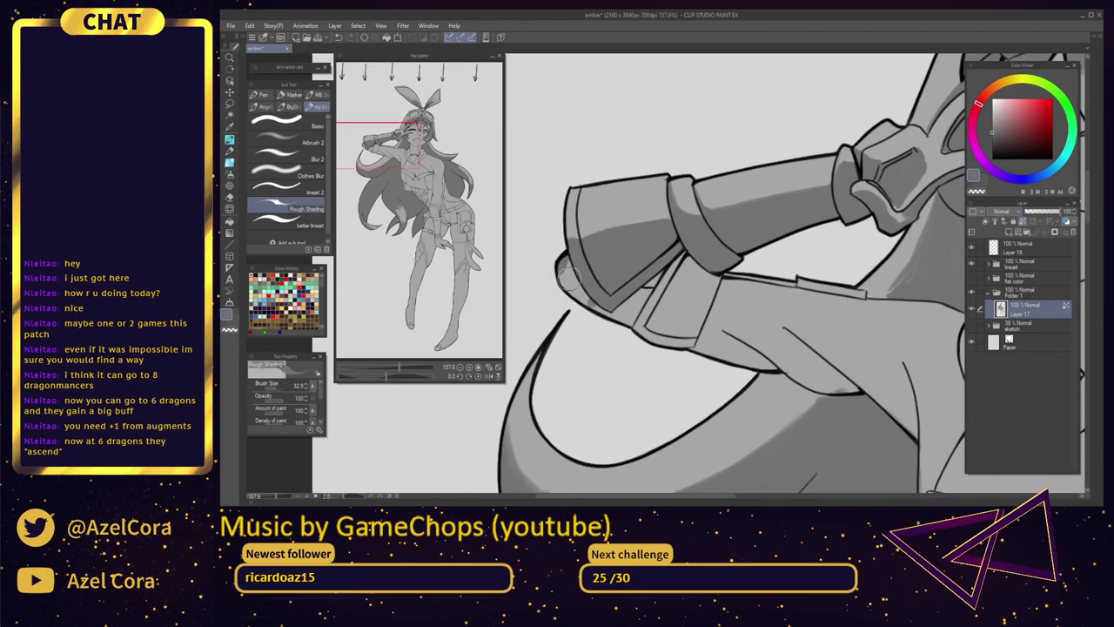
{"action": "mouse_move", "coordinate": [560, 277]}
{"action": "left_mouse_down"}
{"action": "mouse_move", "coordinate": [633, 291]}
{"action": "mouse_move", "coordinate": [646, 281]}
{"action": "mouse_move", "coordinate": [623, 312]}
{"action": "mouse_move", "coordinate": [632, 312]}
{"action": "mouse_move", "coordinate": [671, 258]}
{"action": "mouse_move", "coordinate": [629, 327]}
{"action": "mouse_move", "coordinate": [666, 273]}
{"action": "mouse_move", "coordinate": [703, 286]}
{"action": "mouse_move", "coordinate": [694, 284]}
{"action": "mouse_move", "coordinate": [713, 269]}
{"action": "mouse_move", "coordinate": [707, 296]}
{"action": "mouse_move", "coordinate": [718, 260]}
{"action": "mouse_move", "coordinate": [689, 343]}
{"action": "mouse_move", "coordinate": [716, 269]}
{"action": "mouse_move", "coordinate": [675, 336]}
{"action": "mouse_move", "coordinate": [703, 268]}
{"action": "mouse_move", "coordinate": [656, 336]}
{"action": "mouse_move", "coordinate": [680, 267]}
{"action": "mouse_move", "coordinate": [649, 308]}
{"action": "mouse_move", "coordinate": [677, 264]}
{"action": "left_mouse_up"}
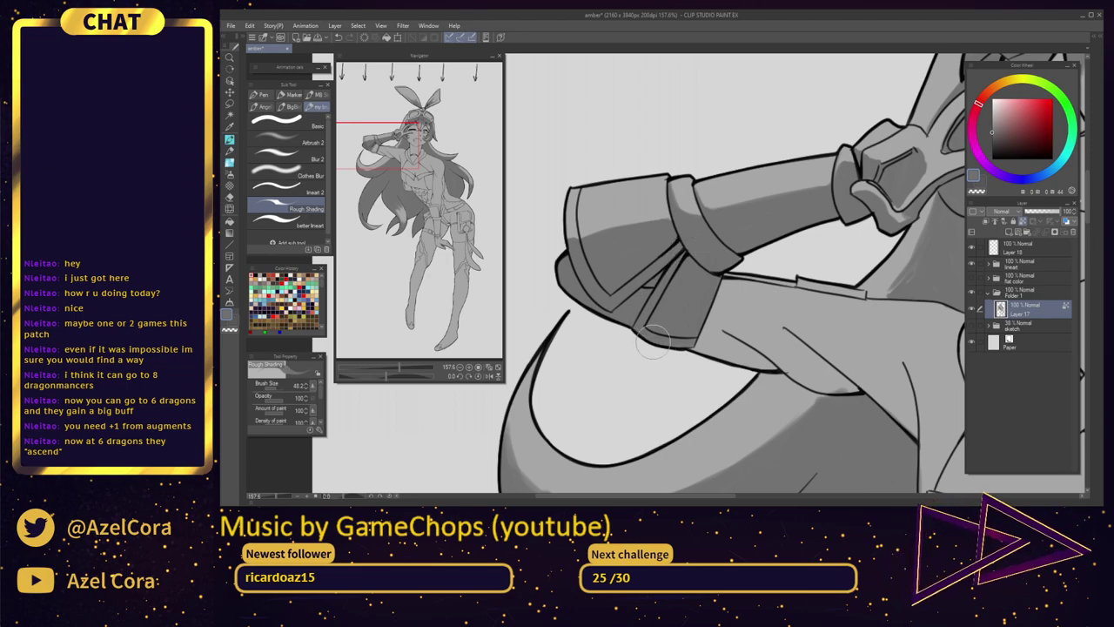
Paint a narrow dark grey shadow along the shoulder line and upper seam of the raised arm's sleeve at brush size 27.7
{"action": "left_click_drag", "start_coordinate": [821, 313], "coordinate": [717, 294]}
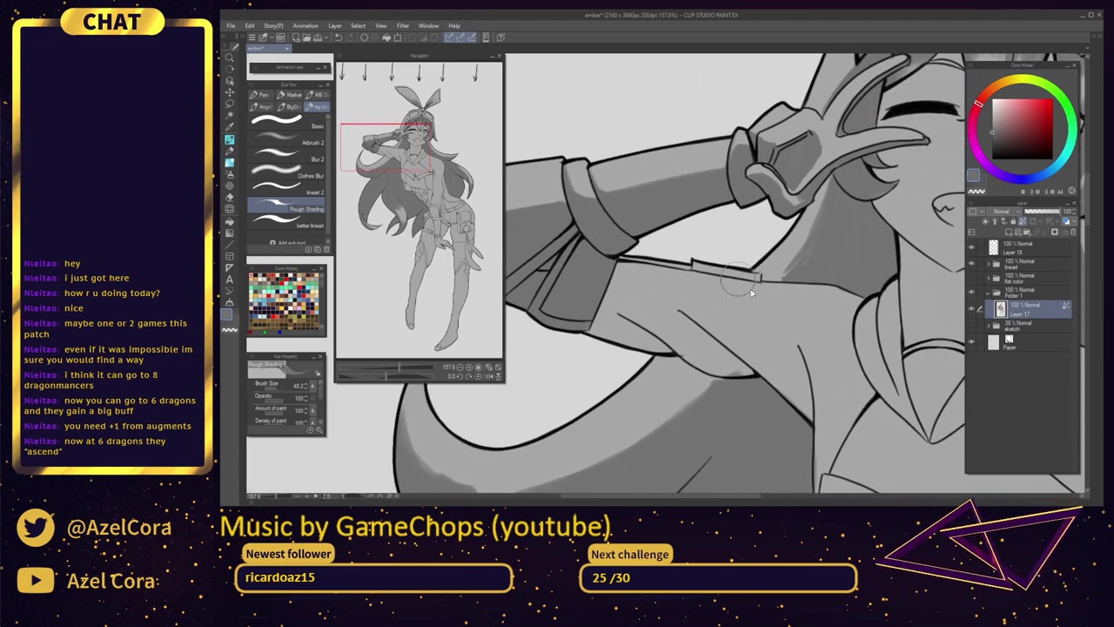
{"action": "key", "text": "bracketleft"}
{"action": "key", "text": "bracketleft"}
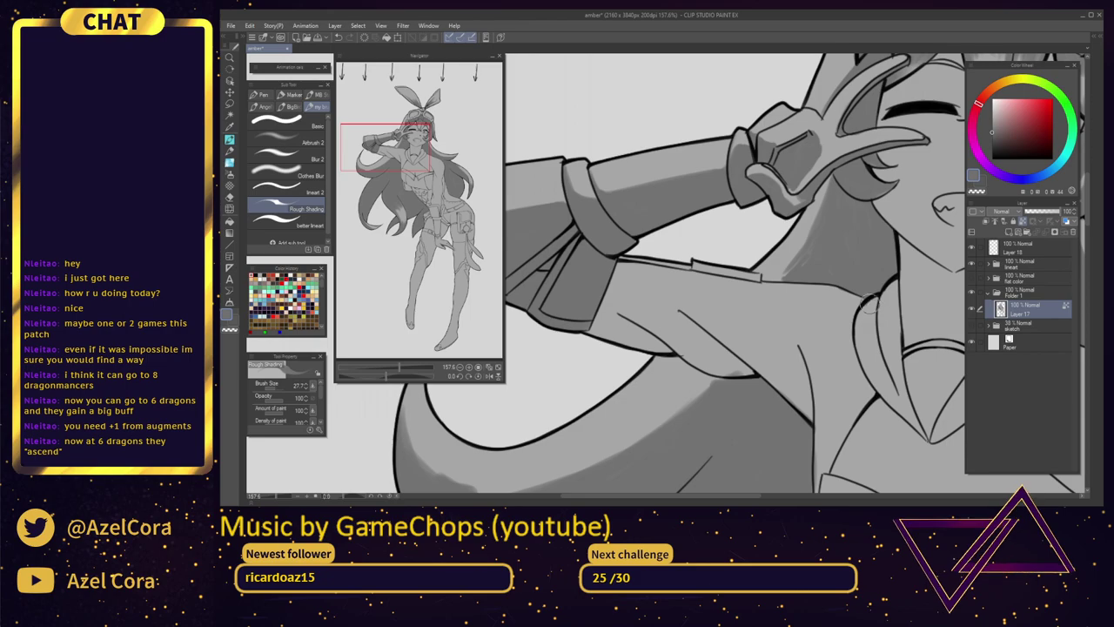
{"action": "mouse_move", "coordinate": [865, 301]}
{"action": "left_mouse_down"}
{"action": "mouse_move", "coordinate": [749, 293]}
{"action": "mouse_move", "coordinate": [757, 284]}
{"action": "mouse_move", "coordinate": [692, 276]}
{"action": "mouse_move", "coordinate": [773, 284]}
{"action": "mouse_move", "coordinate": [693, 272]}
{"action": "left_mouse_up"}
{"action": "mouse_move", "coordinate": [764, 280]}
{"action": "left_mouse_down"}
{"action": "mouse_move", "coordinate": [693, 272]}
{"action": "mouse_move", "coordinate": [761, 282]}
{"action": "mouse_move", "coordinate": [687, 276]}
{"action": "mouse_move", "coordinate": [773, 279]}
{"action": "mouse_move", "coordinate": [682, 275]}
{"action": "mouse_move", "coordinate": [774, 279]}
{"action": "mouse_move", "coordinate": [688, 274]}
{"action": "left_mouse_up"}
{"action": "key", "text": "ctrl+z"}
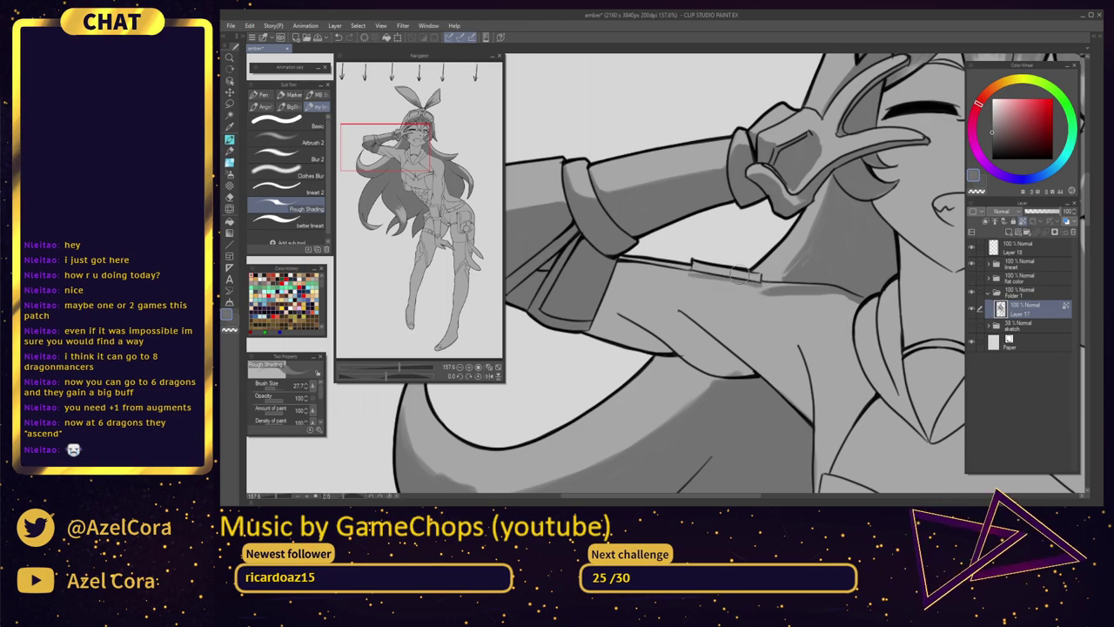
{"action": "key", "text": "ctrl+z"}
{"action": "left_click_drag", "start_coordinate": [763, 281], "coordinate": [685, 269]}
{"action": "left_click_drag", "start_coordinate": [756, 280], "coordinate": [758, 286]}
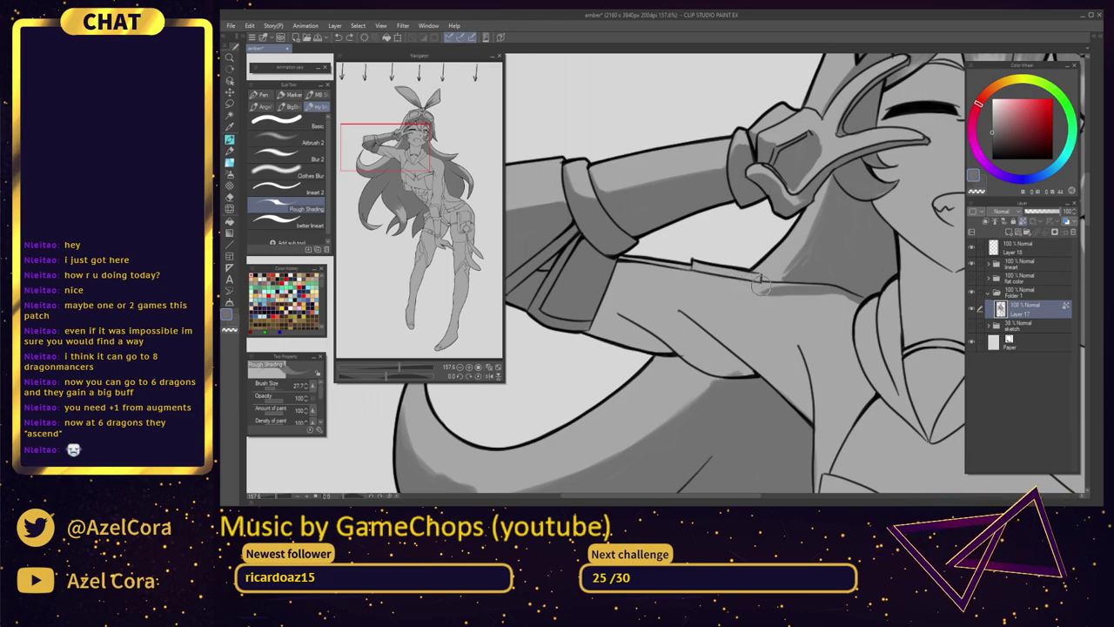
{"action": "mouse_move", "coordinate": [720, 281]}
{"action": "left_mouse_down"}
{"action": "mouse_move", "coordinate": [767, 268]}
{"action": "mouse_move", "coordinate": [771, 292]}
{"action": "mouse_move", "coordinate": [685, 277]}
{"action": "mouse_move", "coordinate": [767, 293]}
{"action": "left_mouse_up"}
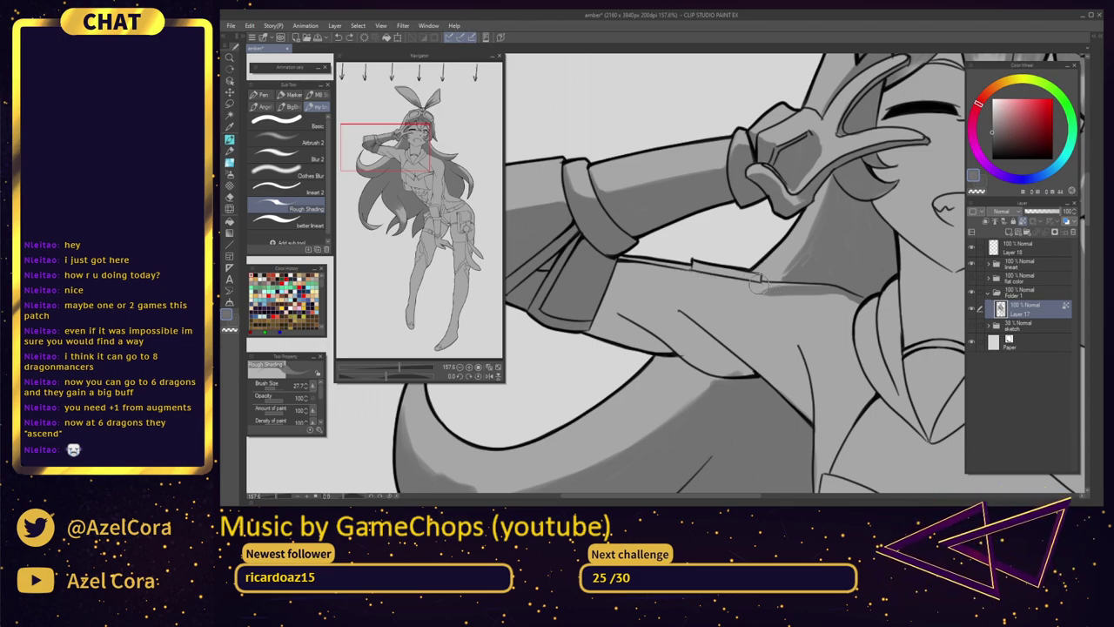
{"action": "key", "text": "ctrl+z"}
{"action": "left_click_drag", "start_coordinate": [685, 272], "coordinate": [760, 284]}
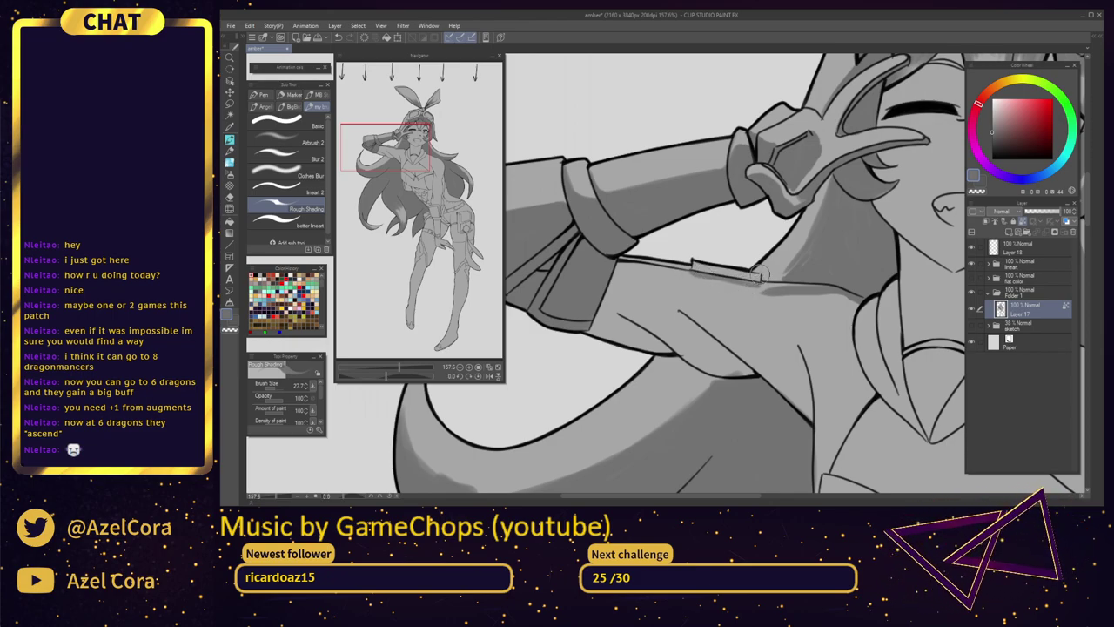
Draw the dark grey shadow edge across the raised upper arm's sleeve from its hem towards the shoulder
{"action": "mouse_move", "coordinate": [748, 296]}
{"action": "left_mouse_down"}
{"action": "mouse_move", "coordinate": [721, 300]}
{"action": "mouse_move", "coordinate": [778, 292]}
{"action": "mouse_move", "coordinate": [676, 296]}
{"action": "left_mouse_up"}
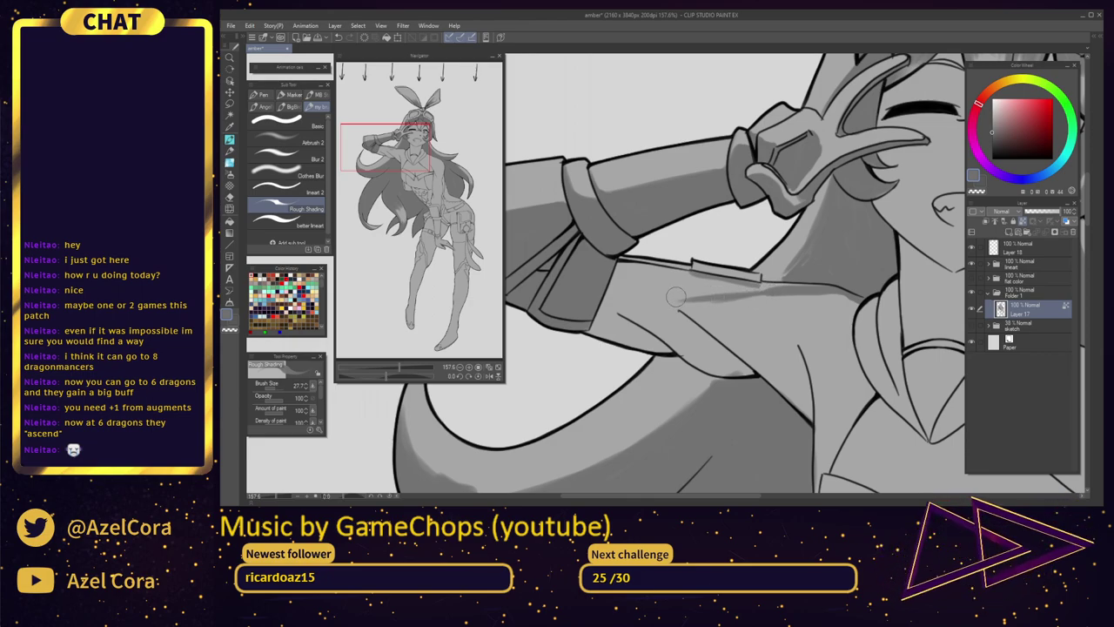
{"action": "left_click_drag", "start_coordinate": [601, 277], "coordinate": [683, 292]}
{"action": "key", "text": "ctrl+z"}
{"action": "key", "text": "ctrl+z"}
{"action": "mouse_move", "coordinate": [608, 279]}
{"action": "left_mouse_down"}
{"action": "mouse_move", "coordinate": [693, 291]}
{"action": "mouse_move", "coordinate": [684, 297]}
{"action": "mouse_move", "coordinate": [749, 290]}
{"action": "left_mouse_up"}
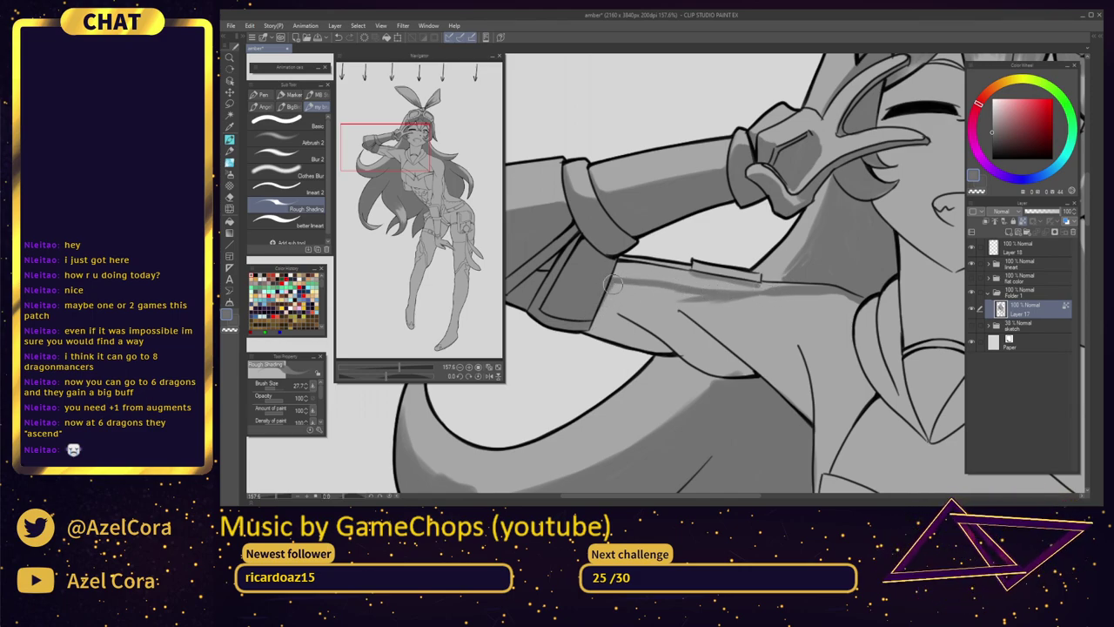
Shade the raised sleeve's underside and fill its lower area up to the shoulder in dark grey at brush size 48.2
{"action": "left_click_drag", "start_coordinate": [704, 326], "coordinate": [752, 309]}
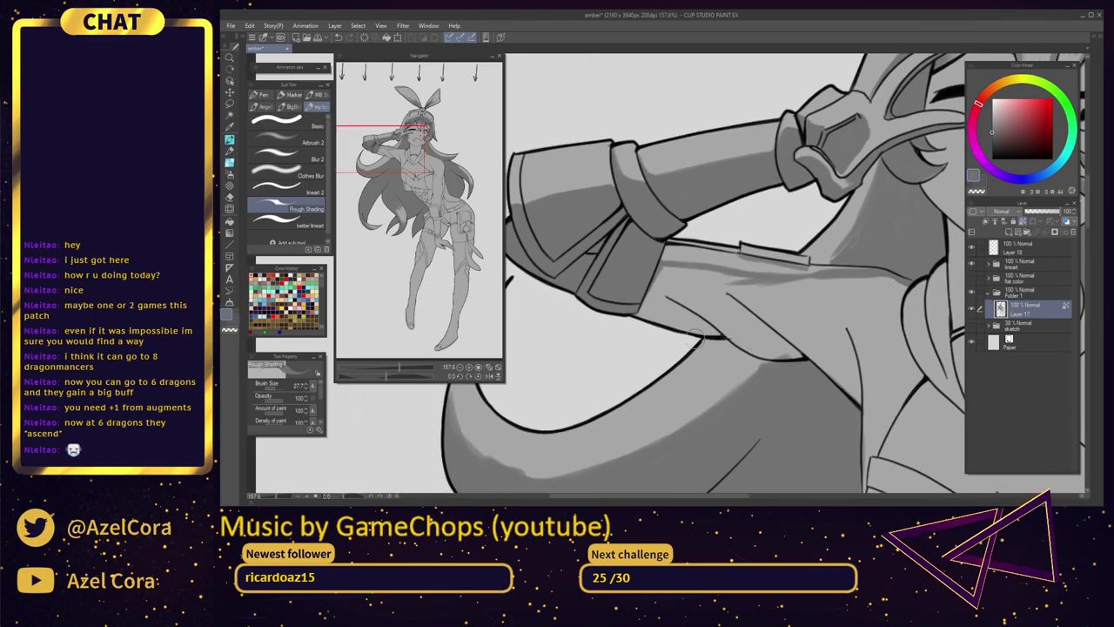
{"action": "mouse_move", "coordinate": [659, 322]}
{"action": "left_mouse_down"}
{"action": "mouse_move", "coordinate": [703, 339]}
{"action": "mouse_move", "coordinate": [642, 312]}
{"action": "mouse_move", "coordinate": [798, 355]}
{"action": "left_mouse_up"}
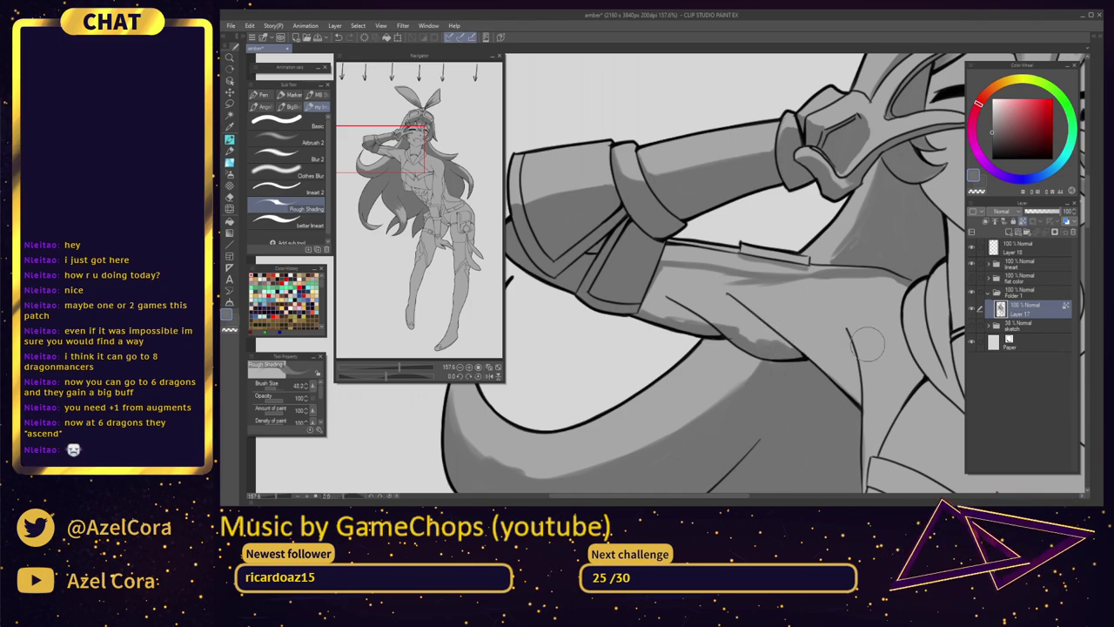
{"action": "left_click_drag", "start_coordinate": [876, 354], "coordinate": [847, 266]}
{"action": "mouse_move", "coordinate": [880, 199]}
{"action": "left_mouse_down"}
{"action": "mouse_move", "coordinate": [872, 244]}
{"action": "mouse_move", "coordinate": [882, 198]}
{"action": "mouse_move", "coordinate": [852, 243]}
{"action": "mouse_move", "coordinate": [862, 202]}
{"action": "mouse_move", "coordinate": [813, 228]}
{"action": "mouse_move", "coordinate": [842, 201]}
{"action": "mouse_move", "coordinate": [766, 219]}
{"action": "mouse_move", "coordinate": [796, 205]}
{"action": "mouse_move", "coordinate": [721, 212]}
{"action": "mouse_move", "coordinate": [770, 218]}
{"action": "mouse_move", "coordinate": [690, 204]}
{"action": "mouse_move", "coordinate": [767, 208]}
{"action": "mouse_move", "coordinate": [648, 197]}
{"action": "mouse_move", "coordinate": [665, 200]}
{"action": "mouse_move", "coordinate": [603, 226]}
{"action": "mouse_move", "coordinate": [670, 206]}
{"action": "mouse_move", "coordinate": [647, 231]}
{"action": "mouse_move", "coordinate": [653, 248]}
{"action": "mouse_move", "coordinate": [727, 218]}
{"action": "mouse_move", "coordinate": [730, 228]}
{"action": "mouse_move", "coordinate": [765, 220]}
{"action": "mouse_move", "coordinate": [716, 262]}
{"action": "mouse_move", "coordinate": [762, 267]}
{"action": "mouse_move", "coordinate": [770, 237]}
{"action": "mouse_move", "coordinate": [759, 233]}
{"action": "mouse_move", "coordinate": [772, 224]}
{"action": "mouse_move", "coordinate": [777, 247]}
{"action": "mouse_move", "coordinate": [789, 201]}
{"action": "mouse_move", "coordinate": [802, 225]}
{"action": "mouse_move", "coordinate": [651, 216]}
{"action": "mouse_move", "coordinate": [638, 196]}
{"action": "mouse_move", "coordinate": [753, 234]}
{"action": "mouse_move", "coordinate": [862, 240]}
{"action": "left_mouse_up"}
{"action": "left_click_drag", "start_coordinate": [750, 300], "coordinate": [756, 263]}
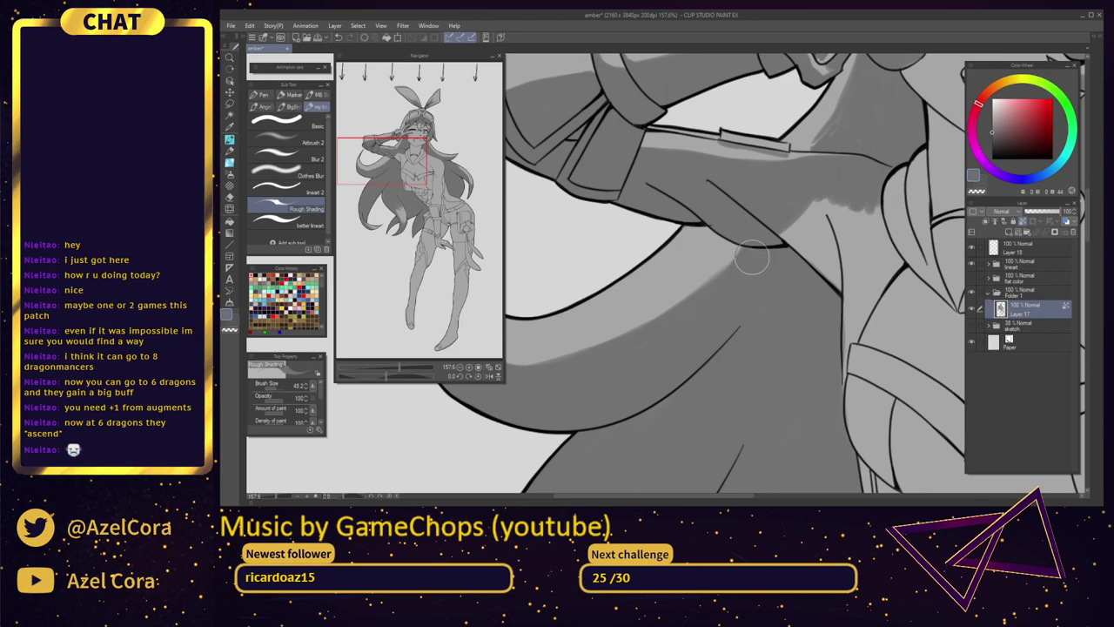
Shade the front of the raised-arm shoulder in dark grey, between the hood collar and the armpit
{"action": "mouse_move", "coordinate": [812, 224]}
{"action": "left_mouse_down"}
{"action": "mouse_move", "coordinate": [843, 197]}
{"action": "mouse_move", "coordinate": [822, 191]}
{"action": "mouse_move", "coordinate": [805, 206]}
{"action": "mouse_move", "coordinate": [875, 275]}
{"action": "mouse_move", "coordinate": [708, 228]}
{"action": "left_mouse_up"}
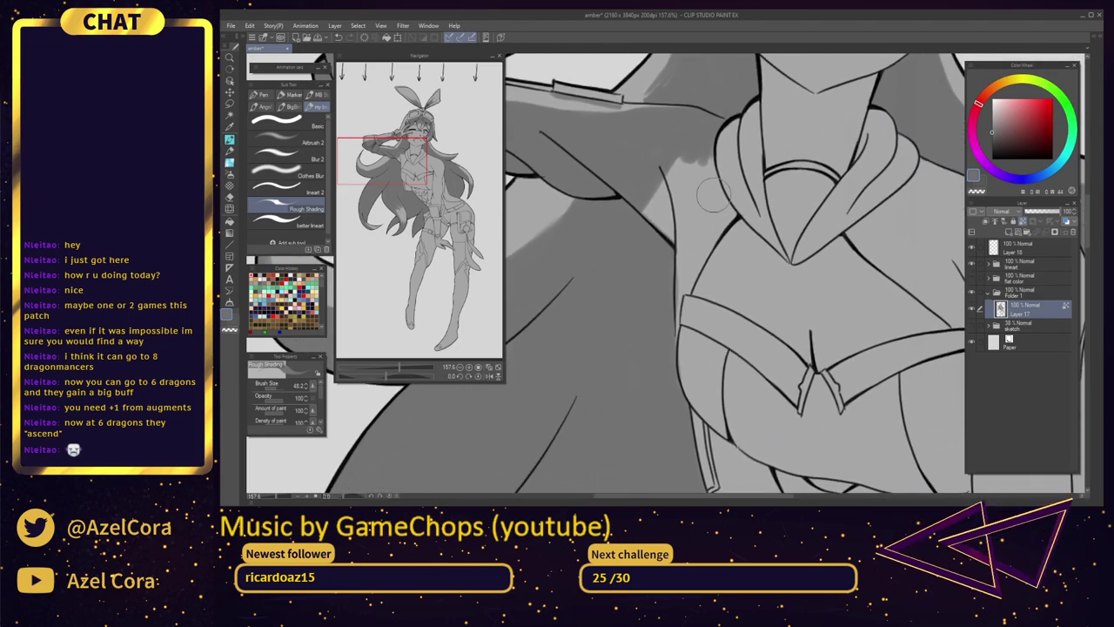
{"action": "mouse_move", "coordinate": [712, 172]}
{"action": "left_mouse_down"}
{"action": "mouse_move", "coordinate": [686, 140]}
{"action": "mouse_move", "coordinate": [669, 209]}
{"action": "mouse_move", "coordinate": [673, 153]}
{"action": "mouse_move", "coordinate": [650, 207]}
{"action": "mouse_move", "coordinate": [643, 192]}
{"action": "mouse_move", "coordinate": [660, 140]}
{"action": "mouse_move", "coordinate": [648, 166]}
{"action": "mouse_move", "coordinate": [651, 232]}
{"action": "mouse_move", "coordinate": [669, 232]}
{"action": "mouse_move", "coordinate": [676, 179]}
{"action": "mouse_move", "coordinate": [682, 207]}
{"action": "mouse_move", "coordinate": [674, 172]}
{"action": "mouse_move", "coordinate": [687, 175]}
{"action": "mouse_move", "coordinate": [678, 236]}
{"action": "mouse_move", "coordinate": [695, 173]}
{"action": "mouse_move", "coordinate": [693, 220]}
{"action": "mouse_move", "coordinate": [710, 175]}
{"action": "mouse_move", "coordinate": [694, 236]}
{"action": "mouse_move", "coordinate": [718, 174]}
{"action": "mouse_move", "coordinate": [691, 250]}
{"action": "mouse_move", "coordinate": [717, 191]}
{"action": "mouse_move", "coordinate": [723, 198]}
{"action": "mouse_move", "coordinate": [715, 185]}
{"action": "mouse_move", "coordinate": [699, 233]}
{"action": "mouse_move", "coordinate": [716, 185]}
{"action": "mouse_move", "coordinate": [705, 223]}
{"action": "mouse_move", "coordinate": [718, 186]}
{"action": "mouse_move", "coordinate": [718, 221]}
{"action": "mouse_move", "coordinate": [720, 193]}
{"action": "mouse_move", "coordinate": [731, 214]}
{"action": "mouse_move", "coordinate": [711, 237]}
{"action": "mouse_move", "coordinate": [733, 218]}
{"action": "mouse_move", "coordinate": [692, 272]}
{"action": "mouse_move", "coordinate": [714, 204]}
{"action": "mouse_move", "coordinate": [691, 272]}
{"action": "left_mouse_up"}
{"action": "mouse_move", "coordinate": [696, 214]}
{"action": "left_mouse_down"}
{"action": "mouse_move", "coordinate": [682, 244]}
{"action": "mouse_move", "coordinate": [690, 185]}
{"action": "mouse_move", "coordinate": [679, 247]}
{"action": "mouse_move", "coordinate": [694, 202]}
{"action": "mouse_move", "coordinate": [703, 240]}
{"action": "mouse_move", "coordinate": [718, 203]}
{"action": "mouse_move", "coordinate": [706, 251]}
{"action": "left_mouse_up"}
{"action": "scroll", "coordinate": [762, 232], "scroll_direction": "down", "scroll_amount": 10}
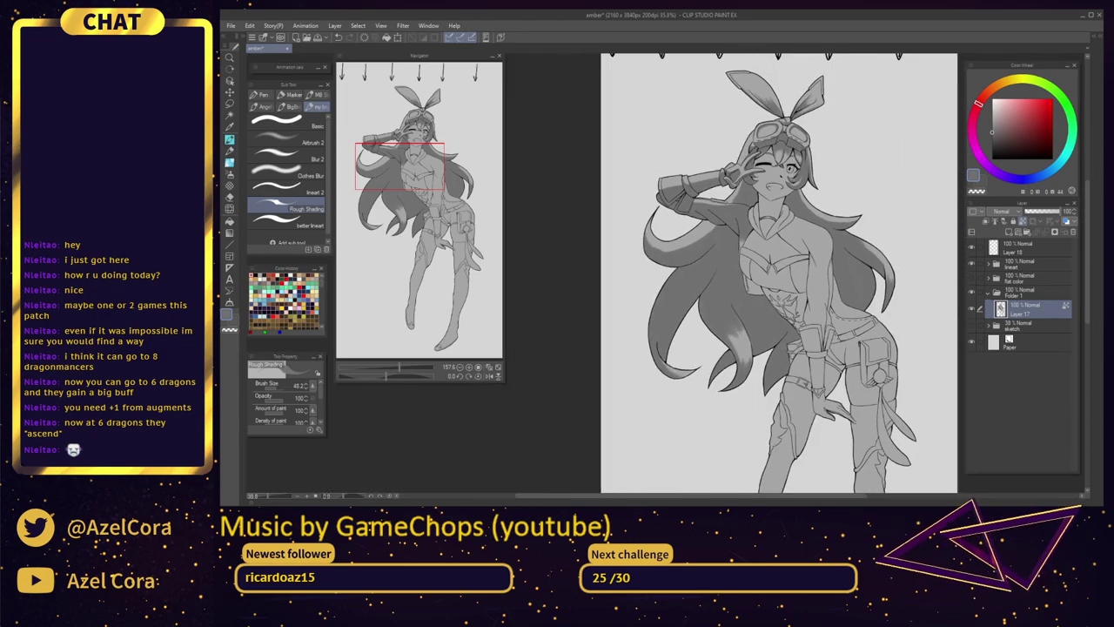
{"action": "left_click_drag", "start_coordinate": [800, 198], "coordinate": [782, 227]}
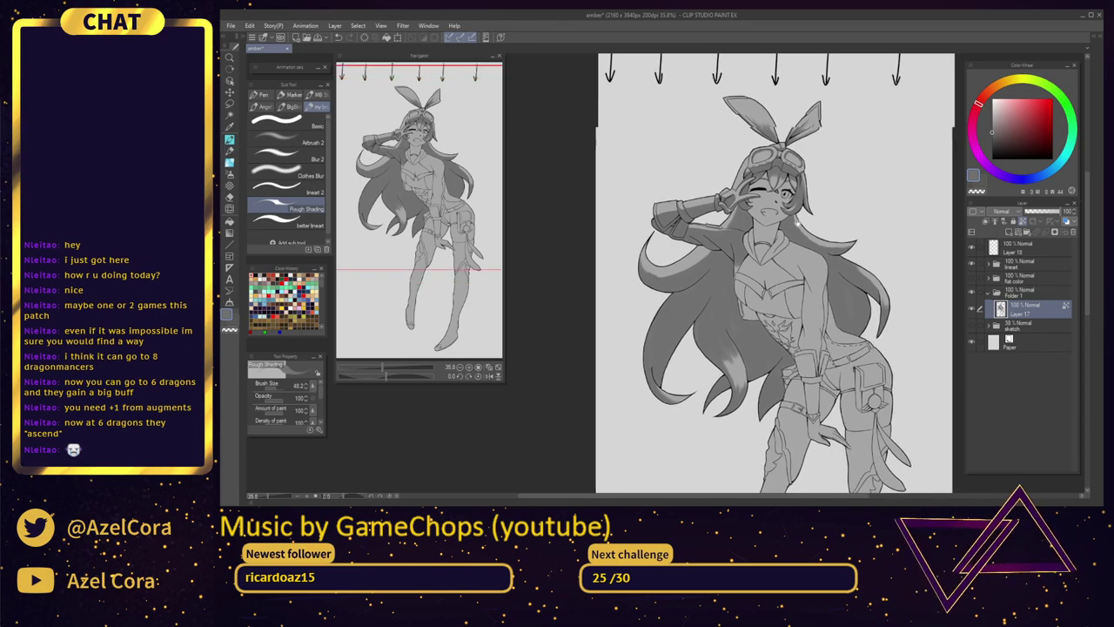
{"action": "scroll", "coordinate": [782, 225], "scroll_direction": "up", "scroll_amount": 6}
{"action": "scroll", "coordinate": [784, 213], "scroll_direction": "up", "scroll_amount": 2}
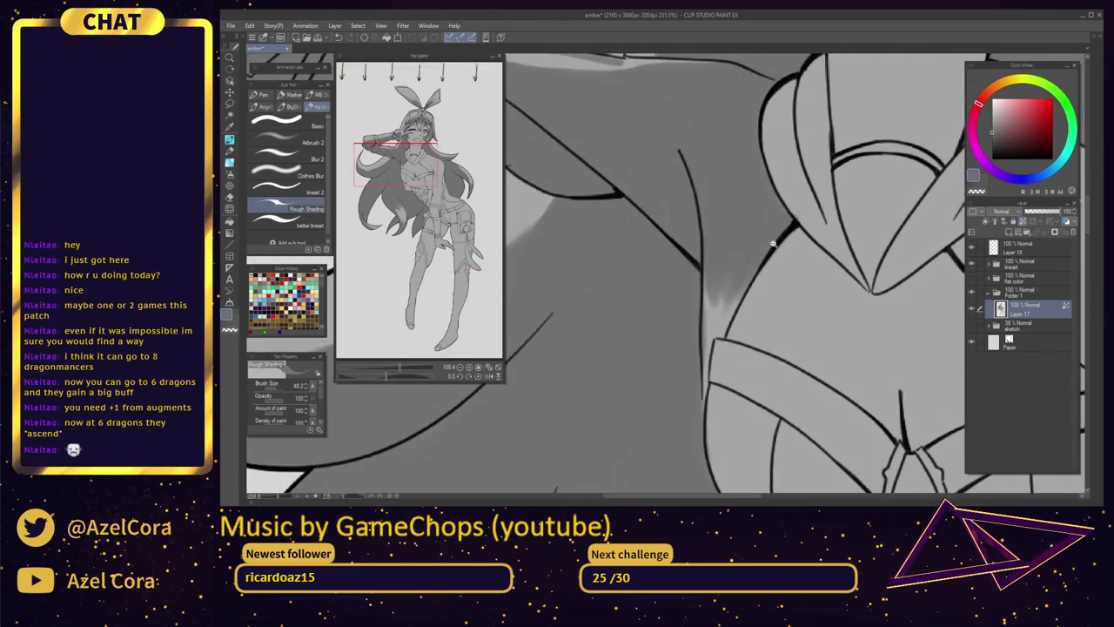
Trim the lower tip of the shoulder shadow with sampled light grey using Rough Shading, and resample the dark grey
{"action": "key", "text": "e"}
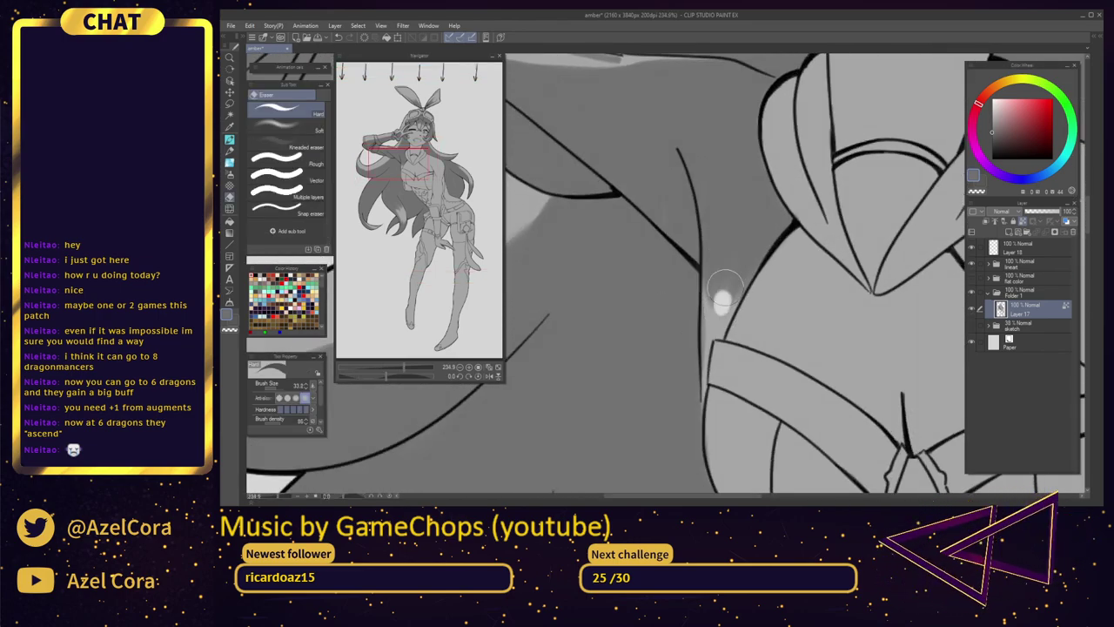
{"action": "key", "text": "i"}
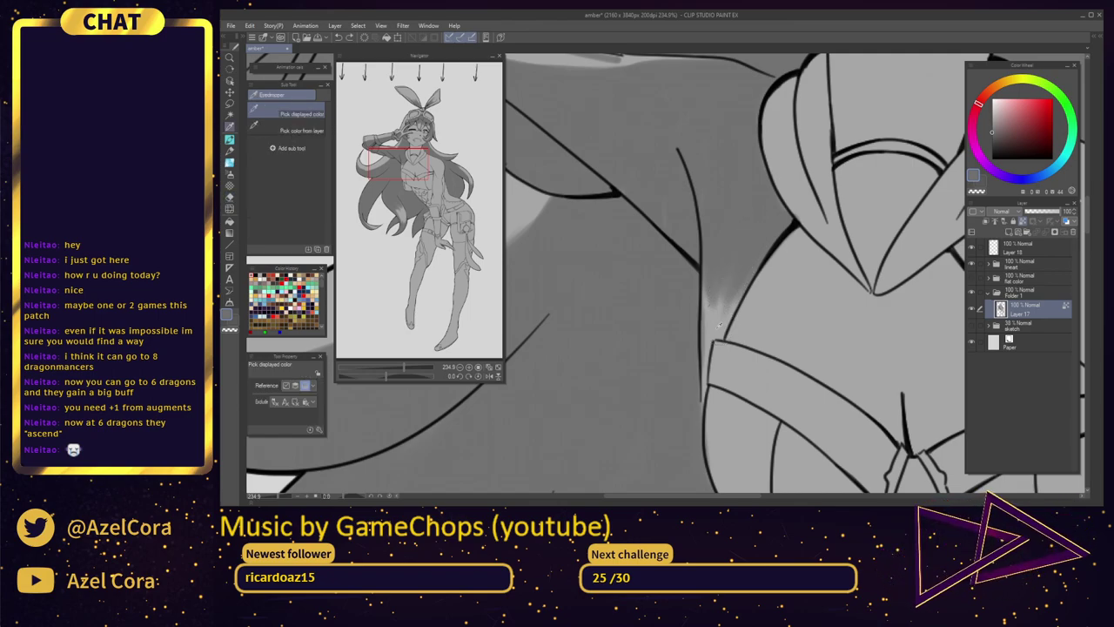
{"action": "left_click", "coordinate": [230, 138]}
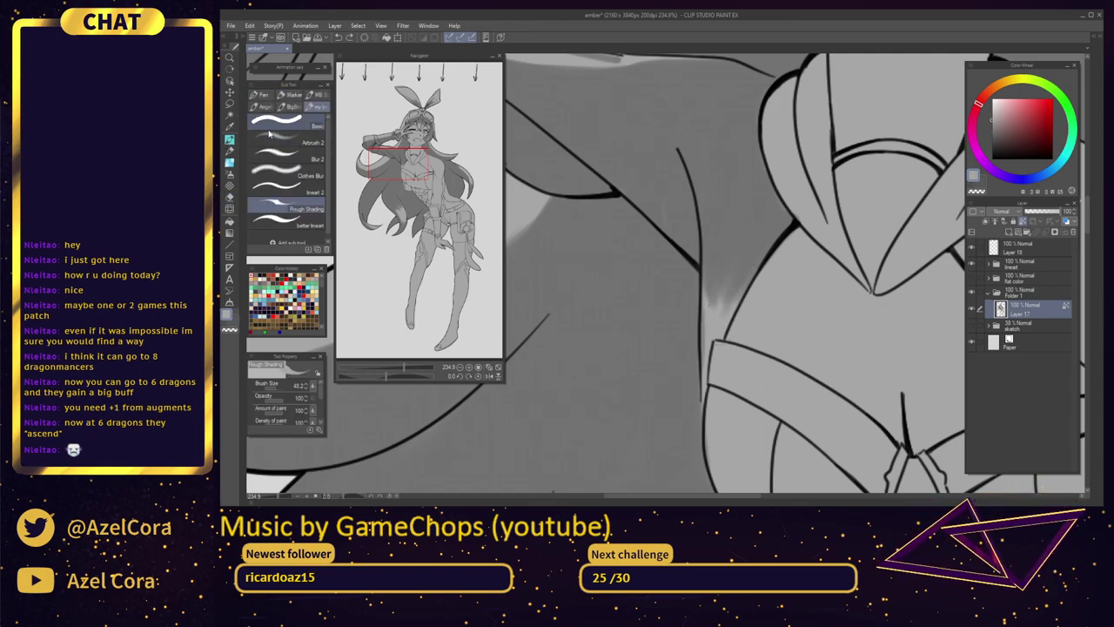
{"action": "mouse_move", "coordinate": [707, 314]}
{"action": "left_mouse_down"}
{"action": "mouse_move", "coordinate": [714, 187]}
{"action": "mouse_move", "coordinate": [712, 281]}
{"action": "mouse_move", "coordinate": [698, 166]}
{"action": "mouse_move", "coordinate": [717, 291]}
{"action": "mouse_move", "coordinate": [719, 244]}
{"action": "mouse_move", "coordinate": [716, 302]}
{"action": "mouse_move", "coordinate": [724, 189]}
{"action": "mouse_move", "coordinate": [720, 317]}
{"action": "mouse_move", "coordinate": [742, 210]}
{"action": "mouse_move", "coordinate": [729, 312]}
{"action": "mouse_move", "coordinate": [772, 232]}
{"action": "mouse_move", "coordinate": [708, 360]}
{"action": "mouse_move", "coordinate": [715, 274]}
{"action": "mouse_move", "coordinate": [742, 218]}
{"action": "mouse_move", "coordinate": [754, 223]}
{"action": "mouse_move", "coordinate": [753, 266]}
{"action": "mouse_move", "coordinate": [721, 286]}
{"action": "mouse_move", "coordinate": [717, 192]}
{"action": "mouse_move", "coordinate": [733, 219]}
{"action": "mouse_move", "coordinate": [725, 242]}
{"action": "mouse_move", "coordinate": [732, 215]}
{"action": "mouse_move", "coordinate": [746, 229]}
{"action": "mouse_move", "coordinate": [742, 258]}
{"action": "mouse_move", "coordinate": [754, 196]}
{"action": "mouse_move", "coordinate": [749, 272]}
{"action": "mouse_move", "coordinate": [777, 230]}
{"action": "mouse_move", "coordinate": [711, 346]}
{"action": "left_mouse_up"}
{"action": "left_click", "coordinate": [651, 234], "text": "alt"}
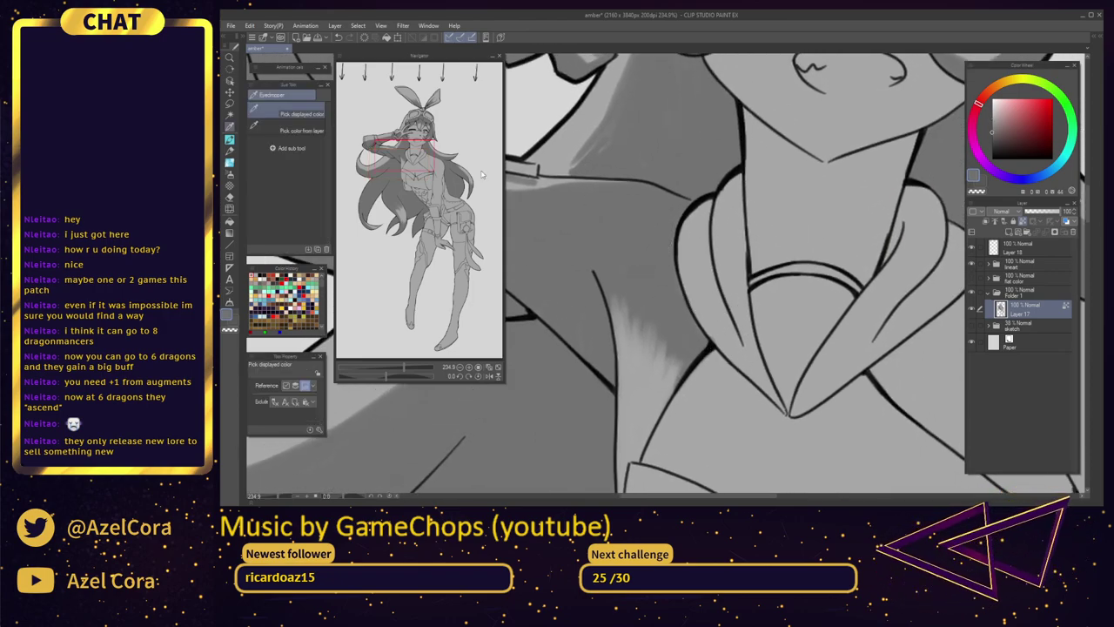
{"action": "left_click", "coordinate": [229, 139]}
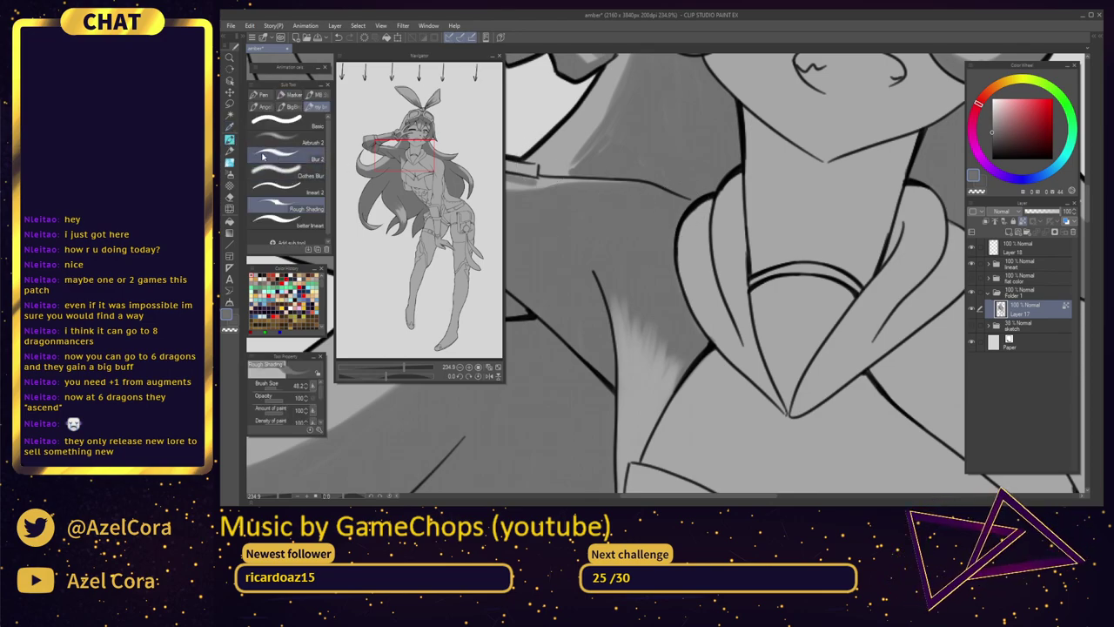
{"action": "left_click_drag", "start_coordinate": [710, 204], "coordinate": [722, 281]}
{"action": "key", "text": "ctrl+z"}
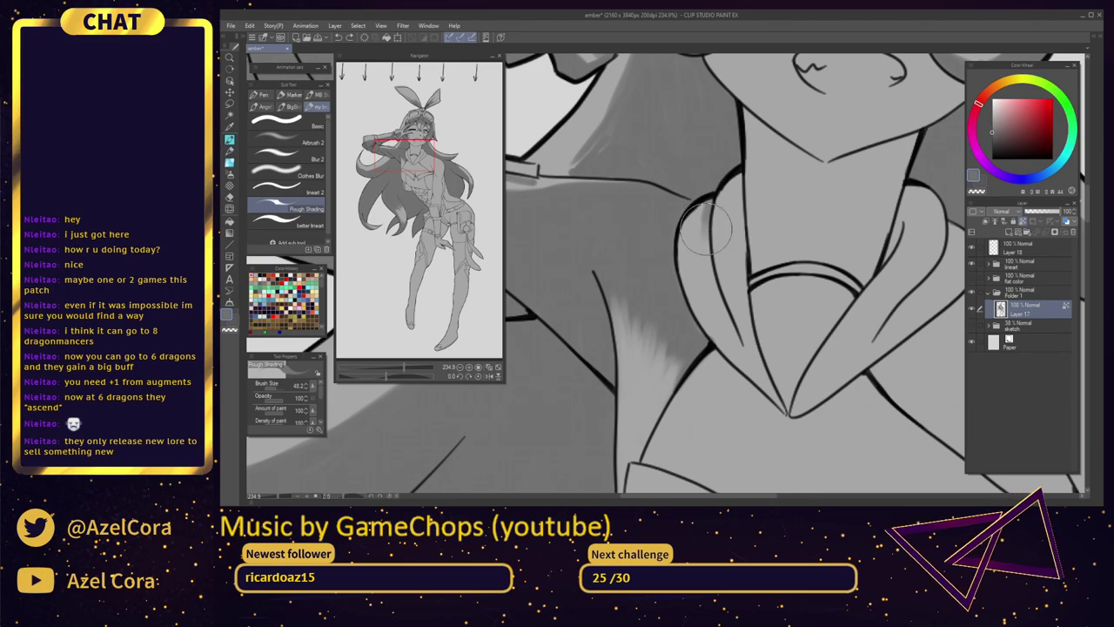
{"action": "left_click_drag", "start_coordinate": [706, 228], "coordinate": [737, 324]}
{"action": "key", "text": "ctrl+z"}
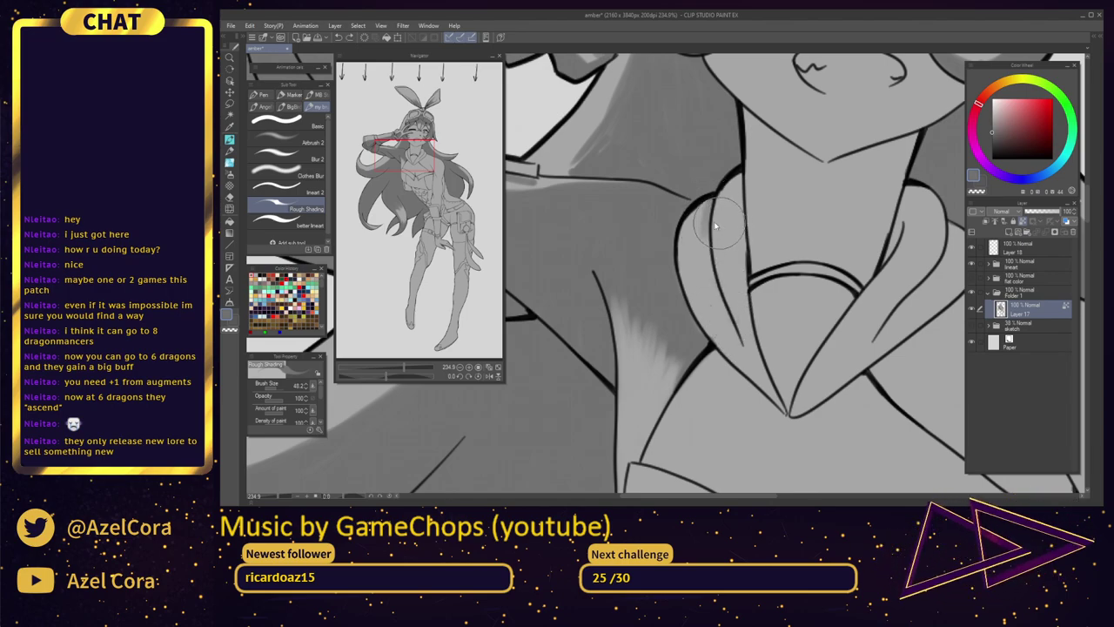
Paint dark grey shadows along the inner fold and pointed lower end of the raised-arm side collar at brush sizes 22.5 and 29.8
{"action": "mouse_move", "coordinate": [721, 225]}
{"action": "left_mouse_down"}
{"action": "mouse_move", "coordinate": [706, 219]}
{"action": "mouse_move", "coordinate": [714, 257]}
{"action": "left_mouse_up"}
{"action": "mouse_move", "coordinate": [710, 201]}
{"action": "left_mouse_down"}
{"action": "mouse_move", "coordinate": [727, 317]}
{"action": "mouse_move", "coordinate": [719, 294]}
{"action": "left_mouse_up"}
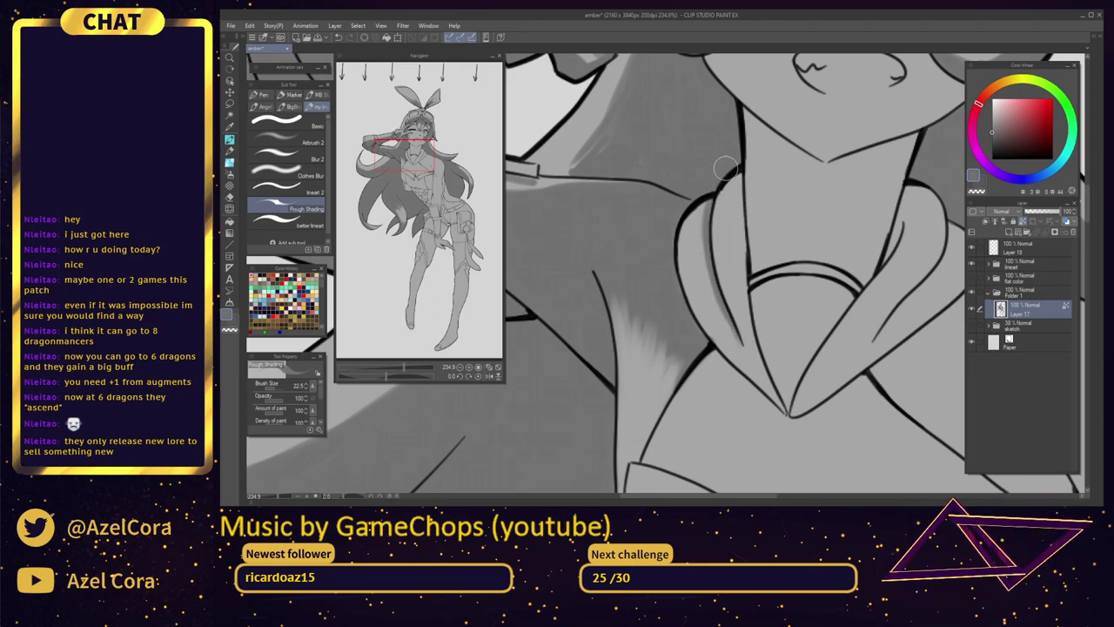
{"action": "mouse_move", "coordinate": [773, 394]}
{"action": "left_mouse_down"}
{"action": "mouse_move", "coordinate": [755, 373]}
{"action": "mouse_move", "coordinate": [784, 409]}
{"action": "mouse_move", "coordinate": [742, 314]}
{"action": "left_mouse_up"}
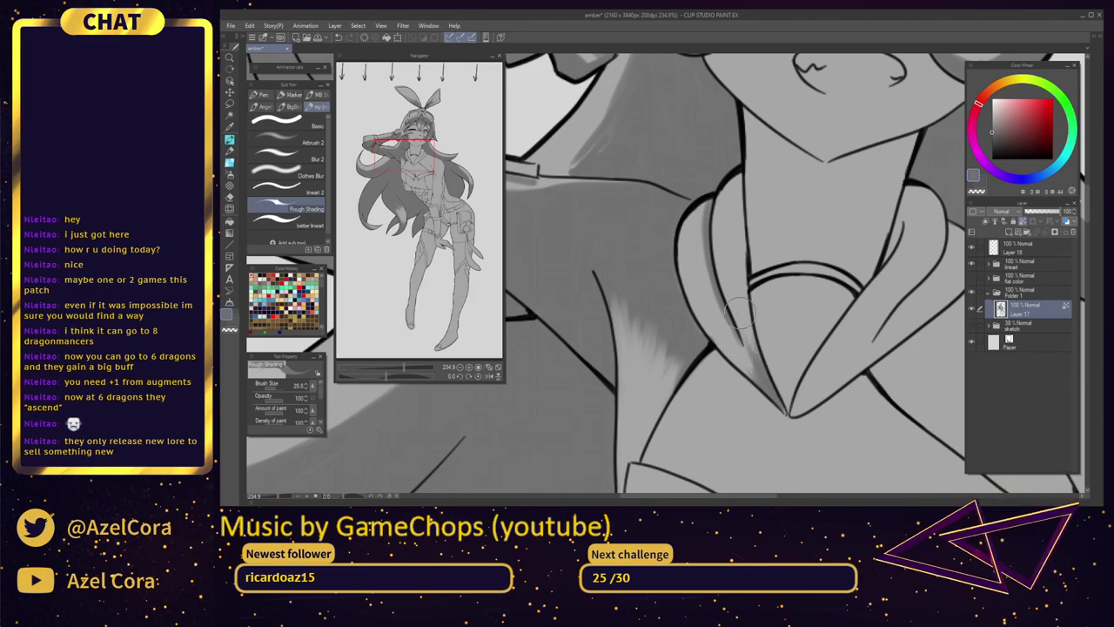
{"action": "left_click_drag", "start_coordinate": [765, 368], "coordinate": [752, 319]}
{"action": "mouse_move", "coordinate": [772, 396]}
{"action": "left_mouse_down"}
{"action": "mouse_move", "coordinate": [727, 322]}
{"action": "mouse_move", "coordinate": [764, 383]}
{"action": "mouse_move", "coordinate": [748, 345]}
{"action": "mouse_move", "coordinate": [767, 387]}
{"action": "mouse_move", "coordinate": [714, 341]}
{"action": "mouse_move", "coordinate": [763, 390]}
{"action": "mouse_move", "coordinate": [692, 299]}
{"action": "mouse_move", "coordinate": [728, 336]}
{"action": "left_mouse_up"}
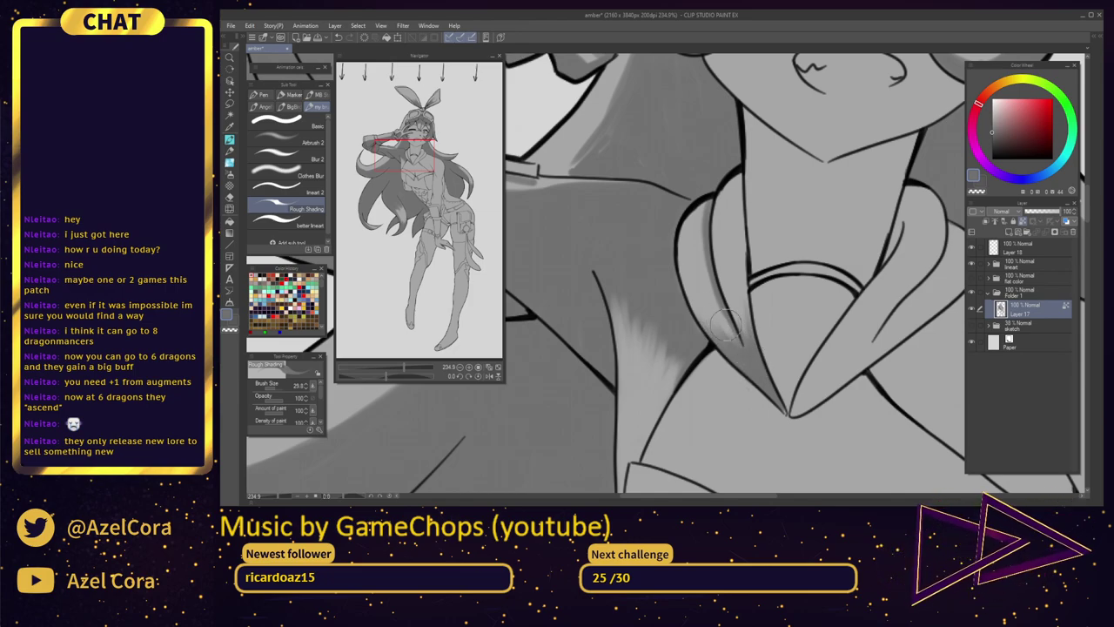
{"action": "mouse_move", "coordinate": [726, 346]}
{"action": "left_mouse_down"}
{"action": "mouse_move", "coordinate": [679, 271]}
{"action": "mouse_move", "coordinate": [722, 341]}
{"action": "mouse_move", "coordinate": [688, 295]}
{"action": "mouse_move", "coordinate": [709, 326]}
{"action": "mouse_move", "coordinate": [681, 254]}
{"action": "mouse_move", "coordinate": [727, 341]}
{"action": "left_mouse_up"}
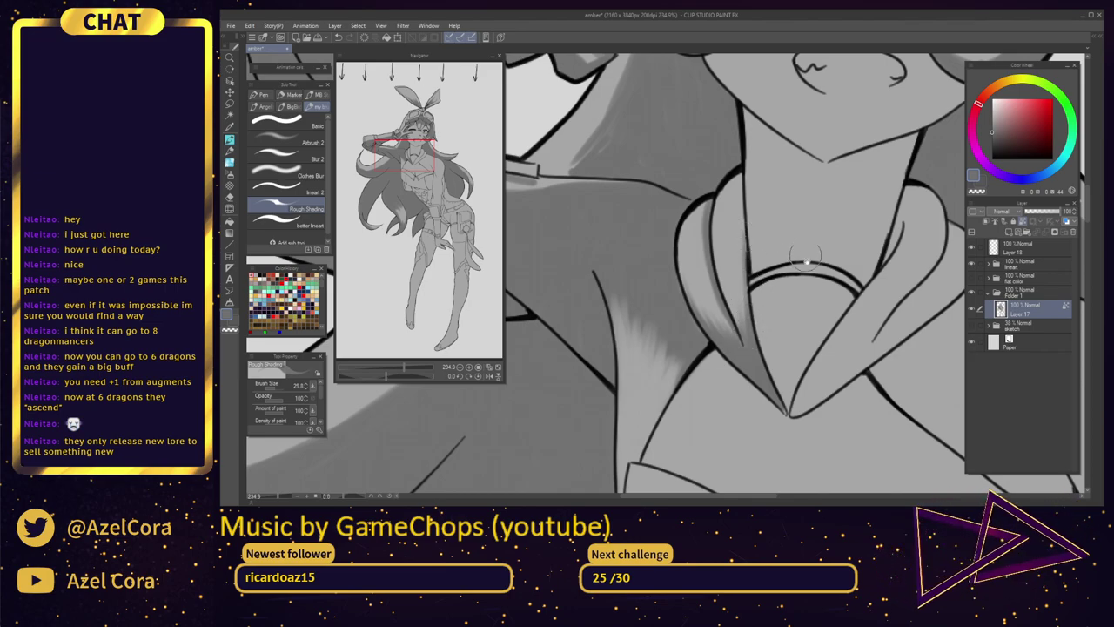
Shade the V-shaped area inside the collar below the curved neckline, along both edges and up from its tip, in dark grey
{"action": "mouse_move", "coordinate": [750, 335]}
{"action": "left_mouse_down"}
{"action": "mouse_move", "coordinate": [671, 252]}
{"action": "mouse_move", "coordinate": [683, 317]}
{"action": "left_mouse_up"}
{"action": "left_click_drag", "start_coordinate": [673, 278], "coordinate": [696, 346]}
{"action": "left_click_drag", "start_coordinate": [679, 300], "coordinate": [701, 359]}
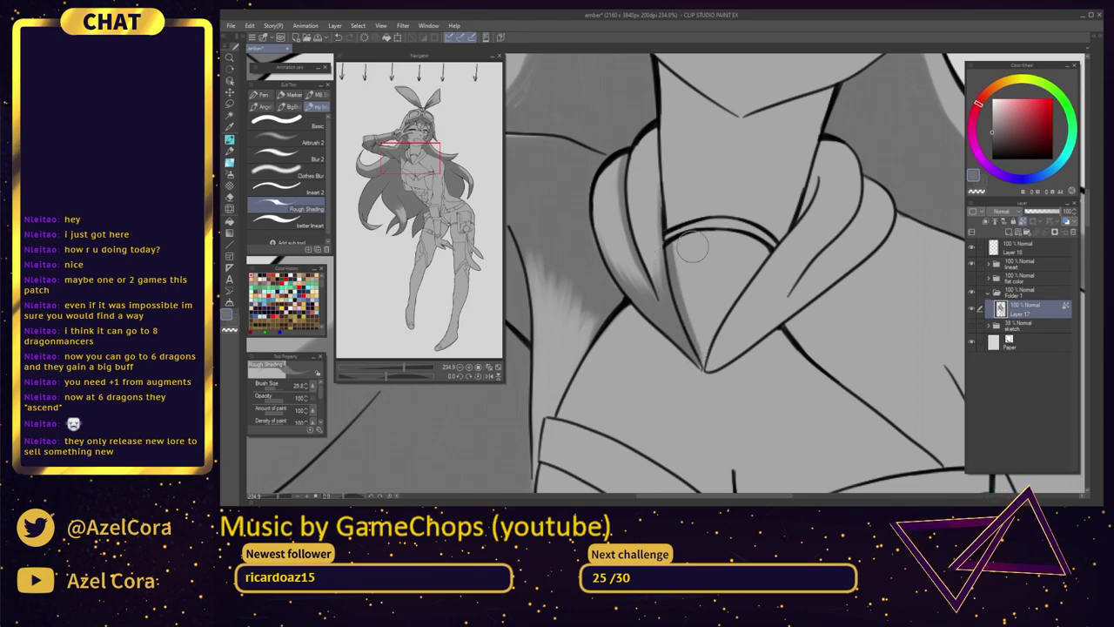
{"action": "mouse_move", "coordinate": [691, 247]}
{"action": "left_mouse_down"}
{"action": "mouse_move", "coordinate": [669, 250]}
{"action": "mouse_move", "coordinate": [681, 283]}
{"action": "left_mouse_up"}
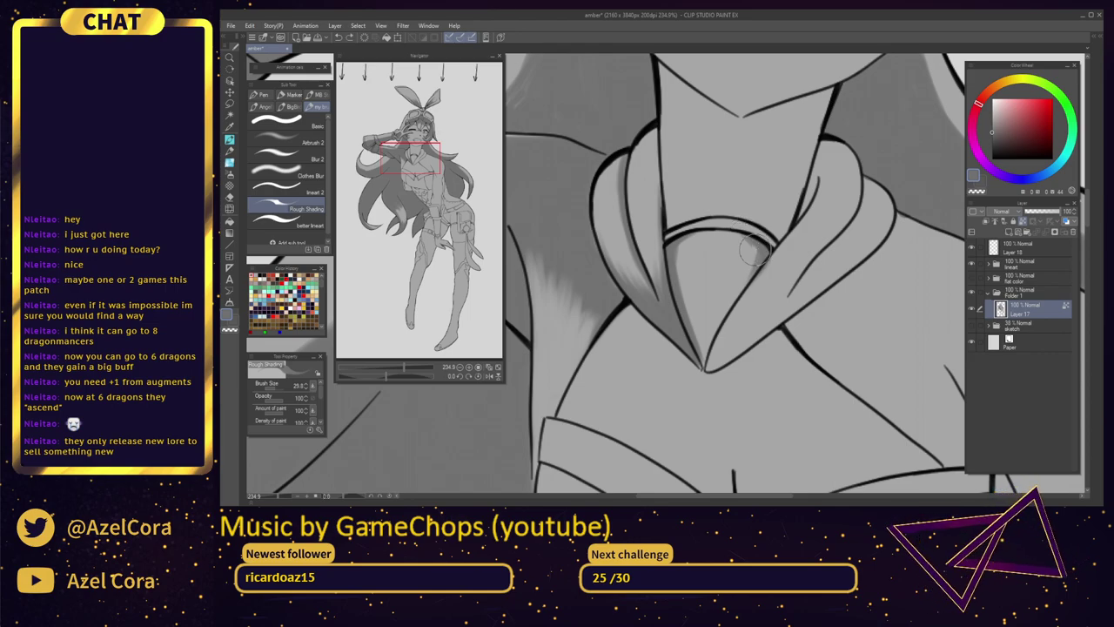
{"action": "left_click_drag", "start_coordinate": [755, 257], "coordinate": [709, 358]}
{"action": "scroll", "coordinate": [760, 232], "scroll_direction": "down", "scroll_amount": 5}
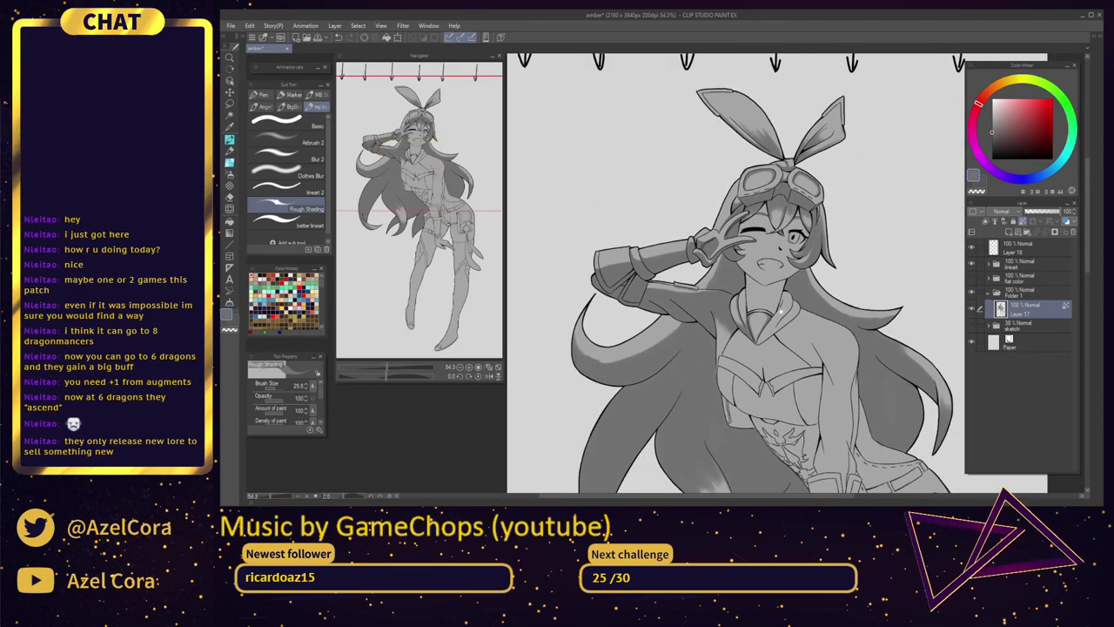
{"action": "left_click_drag", "start_coordinate": [781, 311], "coordinate": [772, 314]}
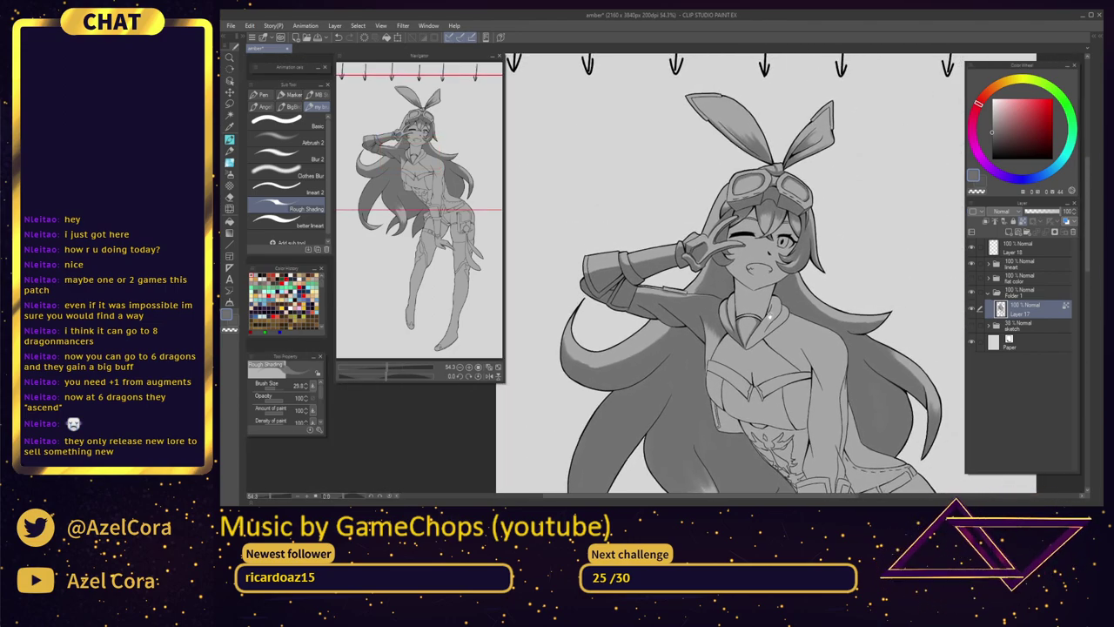
{"action": "scroll", "coordinate": [773, 315], "scroll_direction": "up", "scroll_amount": 4}
{"action": "scroll", "coordinate": [776, 325], "scroll_direction": "up", "scroll_amount": 3}
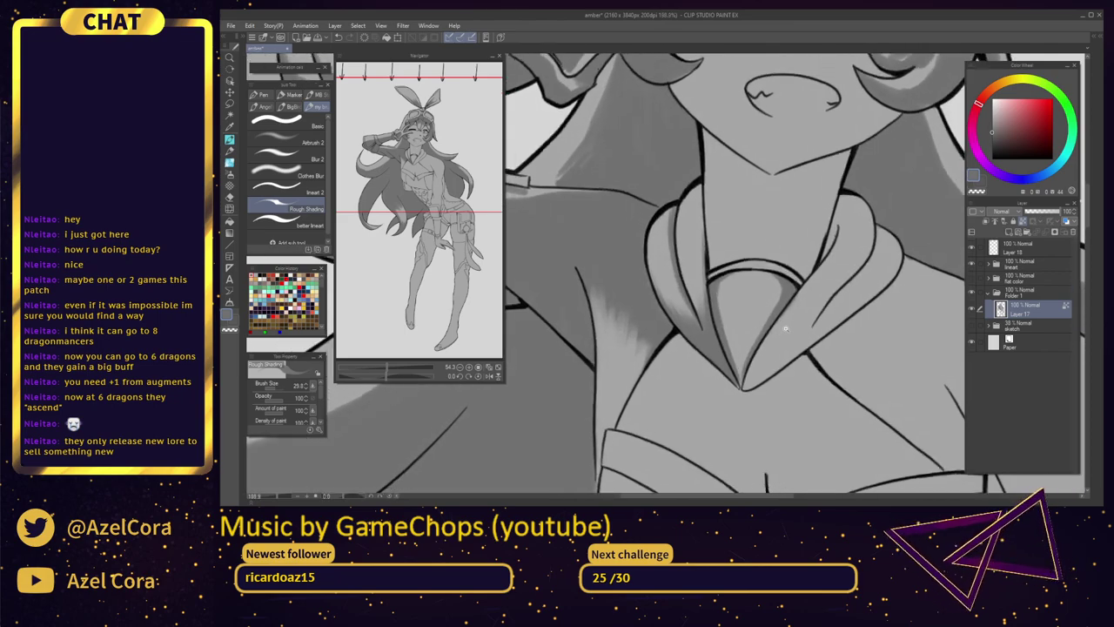
{"action": "mouse_move", "coordinate": [682, 357]}
{"action": "left_mouse_down"}
{"action": "mouse_move", "coordinate": [666, 312]}
{"action": "mouse_move", "coordinate": [683, 357]}
{"action": "mouse_move", "coordinate": [674, 299]}
{"action": "mouse_move", "coordinate": [683, 366]}
{"action": "mouse_move", "coordinate": [700, 281]}
{"action": "mouse_move", "coordinate": [688, 359]}
{"action": "mouse_move", "coordinate": [711, 292]}
{"action": "mouse_move", "coordinate": [692, 350]}
{"action": "mouse_move", "coordinate": [692, 291]}
{"action": "mouse_move", "coordinate": [683, 296]}
{"action": "mouse_move", "coordinate": [682, 374]}
{"action": "mouse_move", "coordinate": [693, 298]}
{"action": "left_mouse_up"}
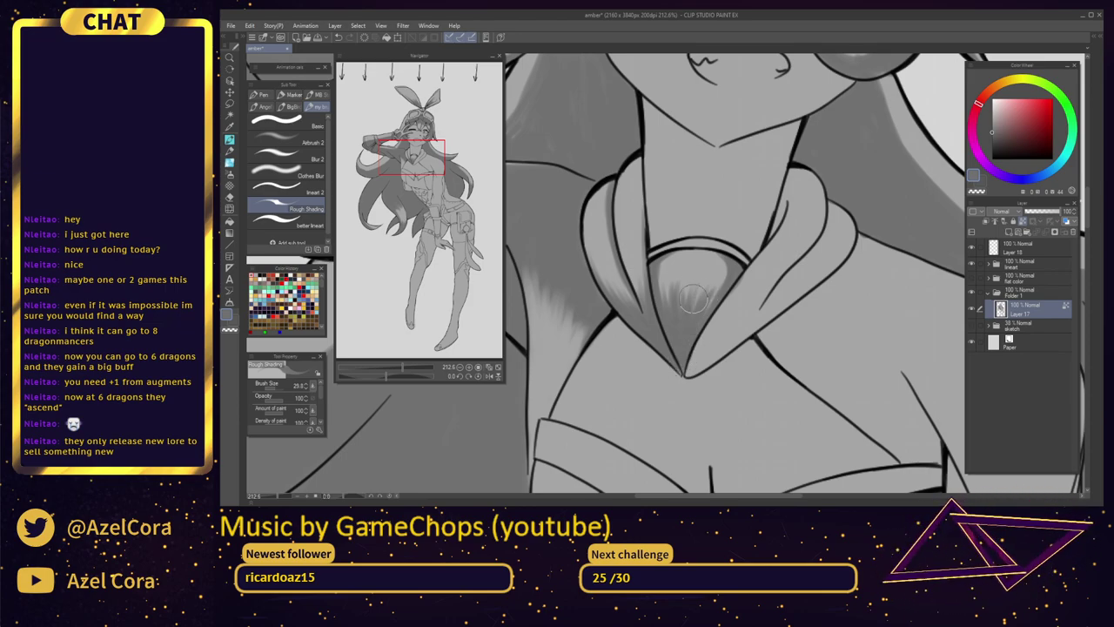
Paint dark grey cast shadows on the face beneath the bangs and above the closed eye
{"action": "scroll", "coordinate": [712, 272], "scroll_direction": "up", "scroll_amount": 10}
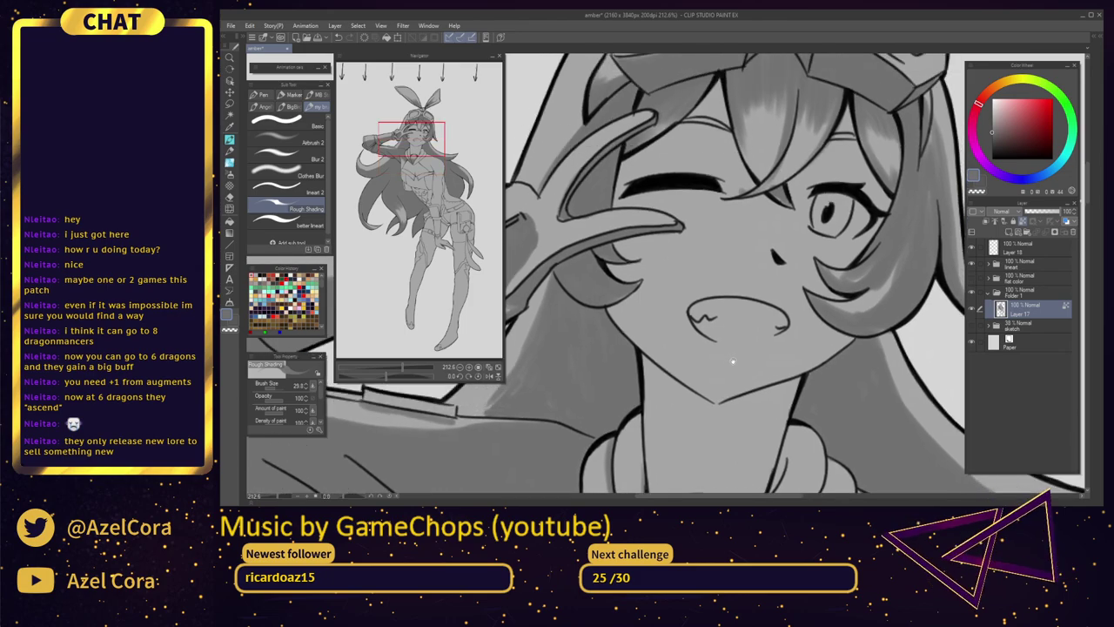
{"action": "left_click_drag", "start_coordinate": [832, 188], "coordinate": [839, 193]}
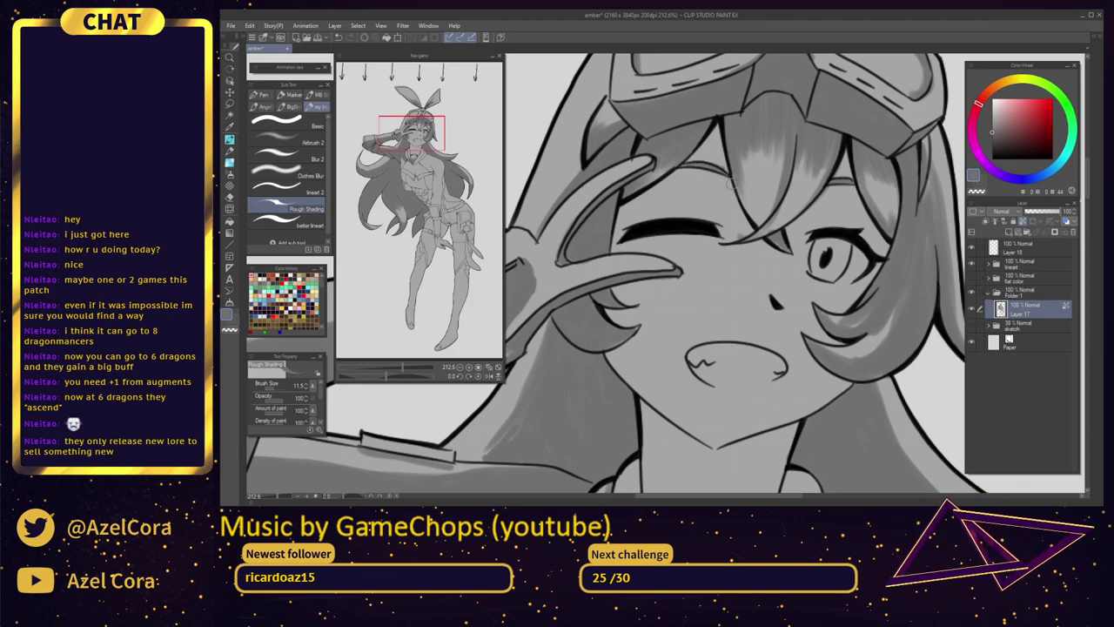
{"action": "scroll", "coordinate": [727, 196], "scroll_direction": "down", "scroll_amount": 3}
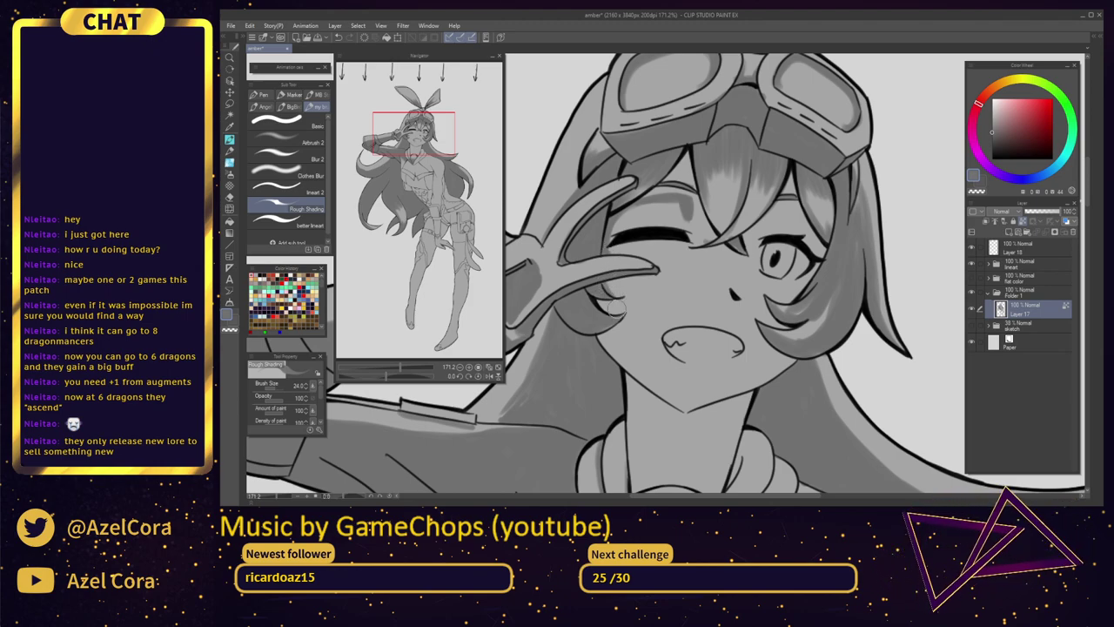
Outline and fill a dark grey pointed shadow on the neck beneath the chin at brush size 24.0
{"action": "left_click_drag", "start_coordinate": [698, 313], "coordinate": [692, 290]}
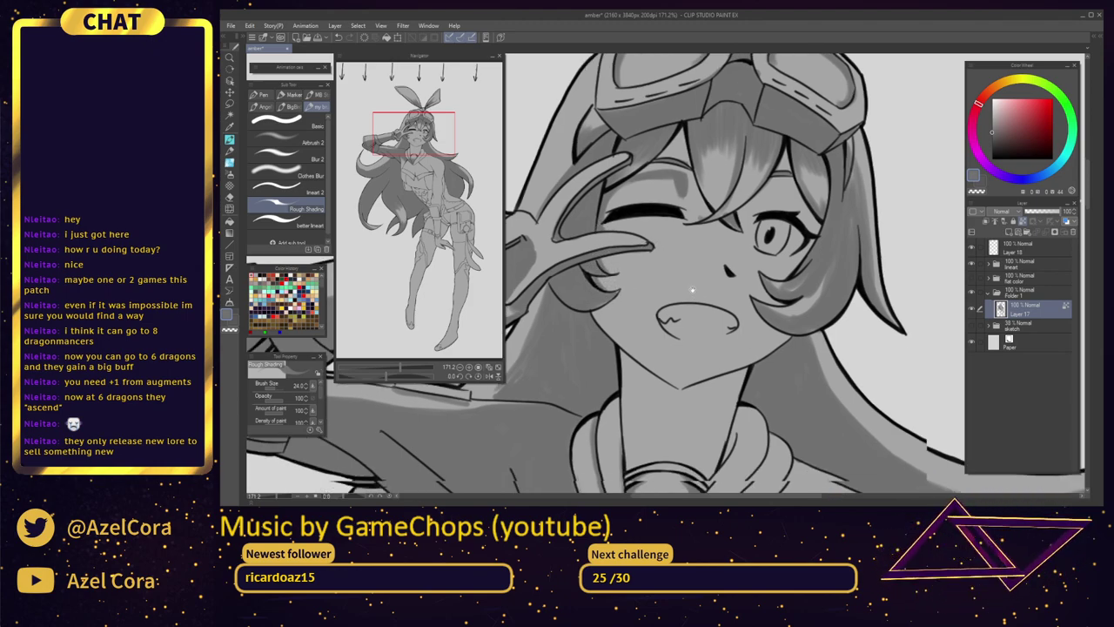
{"action": "scroll", "coordinate": [693, 290], "scroll_direction": "down", "scroll_amount": 2}
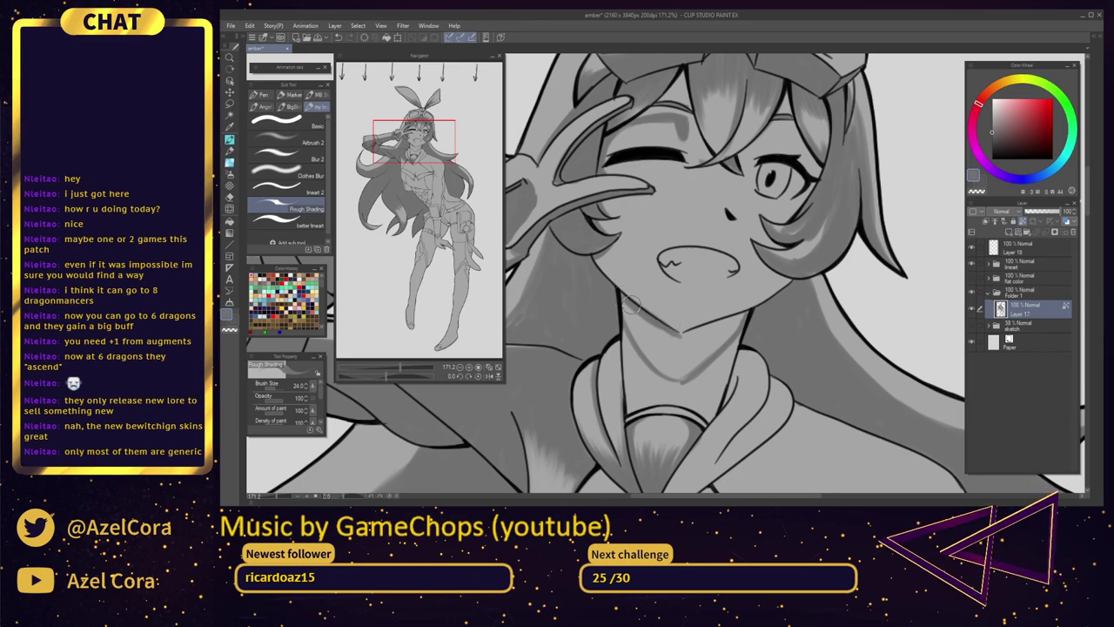
{"action": "mouse_move", "coordinate": [625, 307]}
{"action": "left_mouse_down"}
{"action": "mouse_move", "coordinate": [648, 354]}
{"action": "mouse_move", "coordinate": [627, 307]}
{"action": "mouse_move", "coordinate": [666, 366]}
{"action": "left_mouse_up"}
{"action": "left_click_drag", "start_coordinate": [644, 324], "coordinate": [666, 358]}
{"action": "mouse_move", "coordinate": [650, 329]}
{"action": "left_mouse_down"}
{"action": "mouse_move", "coordinate": [676, 364]}
{"action": "mouse_move", "coordinate": [642, 321]}
{"action": "mouse_move", "coordinate": [626, 318]}
{"action": "mouse_move", "coordinate": [654, 362]}
{"action": "mouse_move", "coordinate": [644, 353]}
{"action": "mouse_move", "coordinate": [686, 382]}
{"action": "mouse_move", "coordinate": [659, 368]}
{"action": "mouse_move", "coordinate": [680, 375]}
{"action": "mouse_move", "coordinate": [662, 371]}
{"action": "mouse_move", "coordinate": [685, 366]}
{"action": "mouse_move", "coordinate": [667, 372]}
{"action": "mouse_move", "coordinate": [661, 357]}
{"action": "mouse_move", "coordinate": [683, 373]}
{"action": "mouse_move", "coordinate": [713, 352]}
{"action": "mouse_move", "coordinate": [687, 373]}
{"action": "mouse_move", "coordinate": [733, 330]}
{"action": "mouse_move", "coordinate": [697, 361]}
{"action": "mouse_move", "coordinate": [731, 328]}
{"action": "mouse_move", "coordinate": [675, 357]}
{"action": "mouse_move", "coordinate": [721, 310]}
{"action": "mouse_move", "coordinate": [677, 332]}
{"action": "mouse_move", "coordinate": [675, 347]}
{"action": "mouse_move", "coordinate": [744, 317]}
{"action": "mouse_move", "coordinate": [673, 359]}
{"action": "mouse_move", "coordinate": [700, 342]}
{"action": "mouse_move", "coordinate": [633, 330]}
{"action": "mouse_move", "coordinate": [674, 309]}
{"action": "left_mouse_up"}
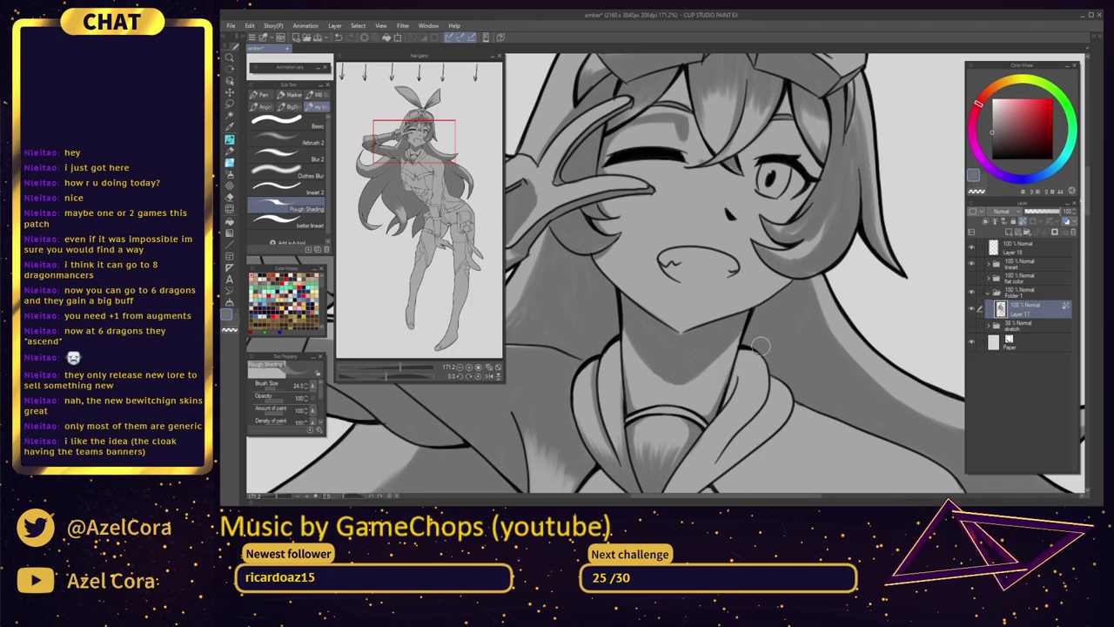
{"action": "scroll", "coordinate": [767, 343], "scroll_direction": "down", "scroll_amount": 2}
{"action": "scroll", "coordinate": [767, 344], "scroll_direction": "up", "scroll_amount": 3}
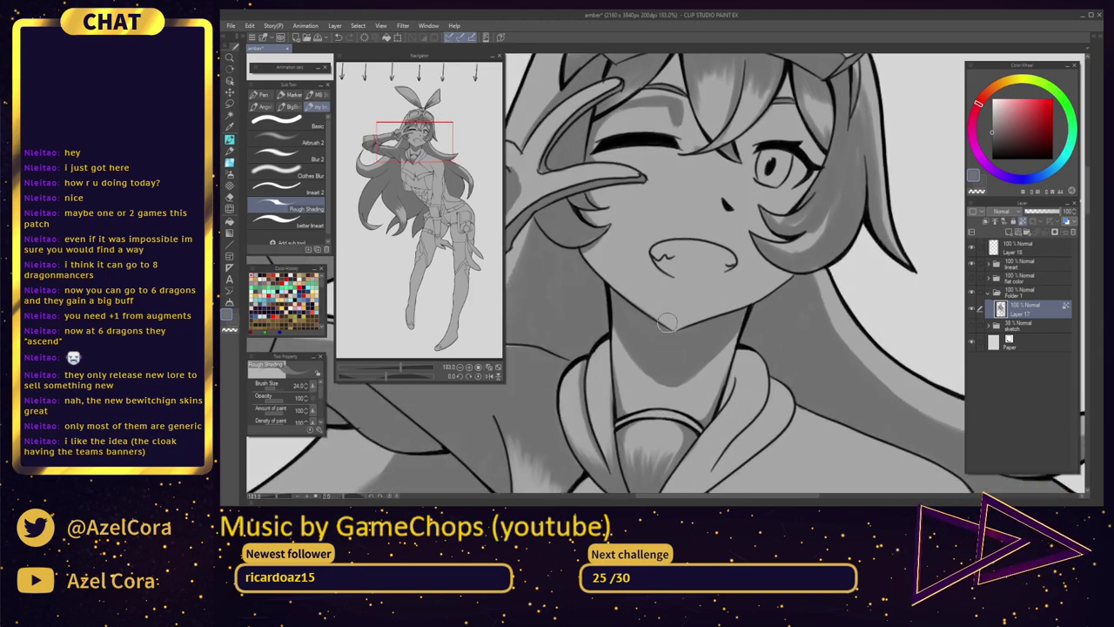
Redo the dark grey shading on the lowered-arm side collar flap, sweeping upward from its pointed tip into the folds
{"action": "scroll", "coordinate": [667, 322], "scroll_direction": "down", "scroll_amount": 5}
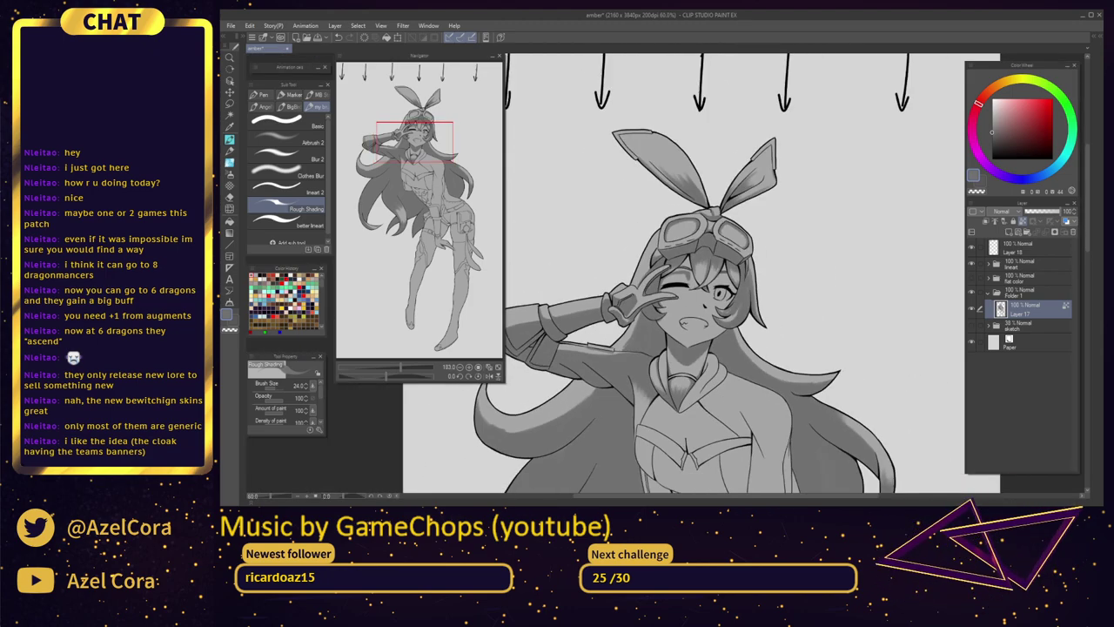
{"action": "left_click_drag", "start_coordinate": [717, 407], "coordinate": [697, 399]}
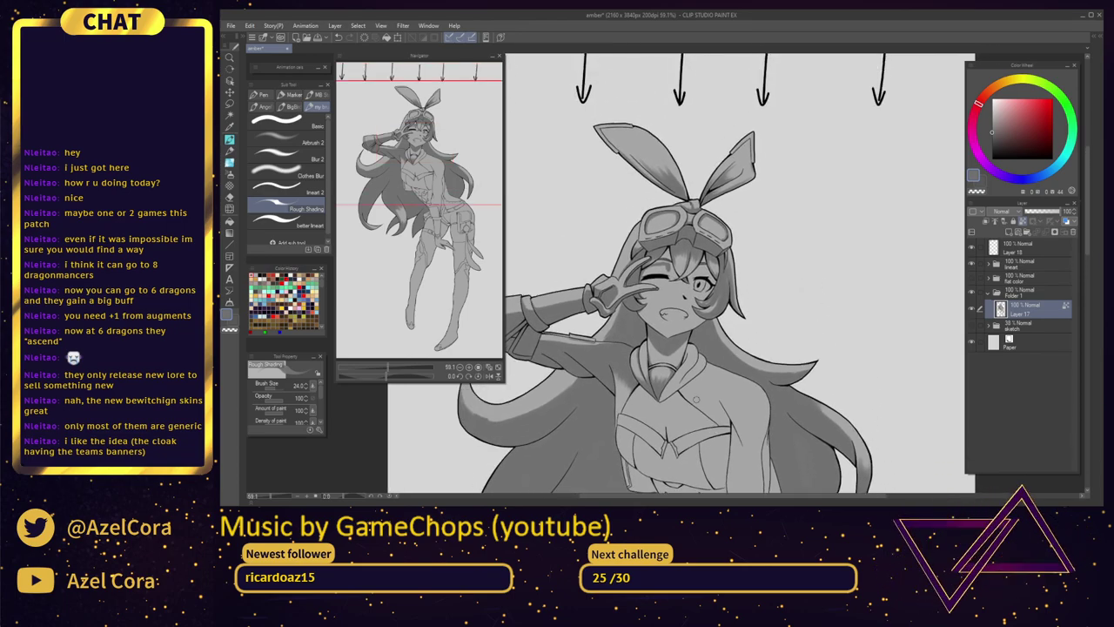
{"action": "scroll", "coordinate": [688, 396], "scroll_direction": "up", "scroll_amount": 6}
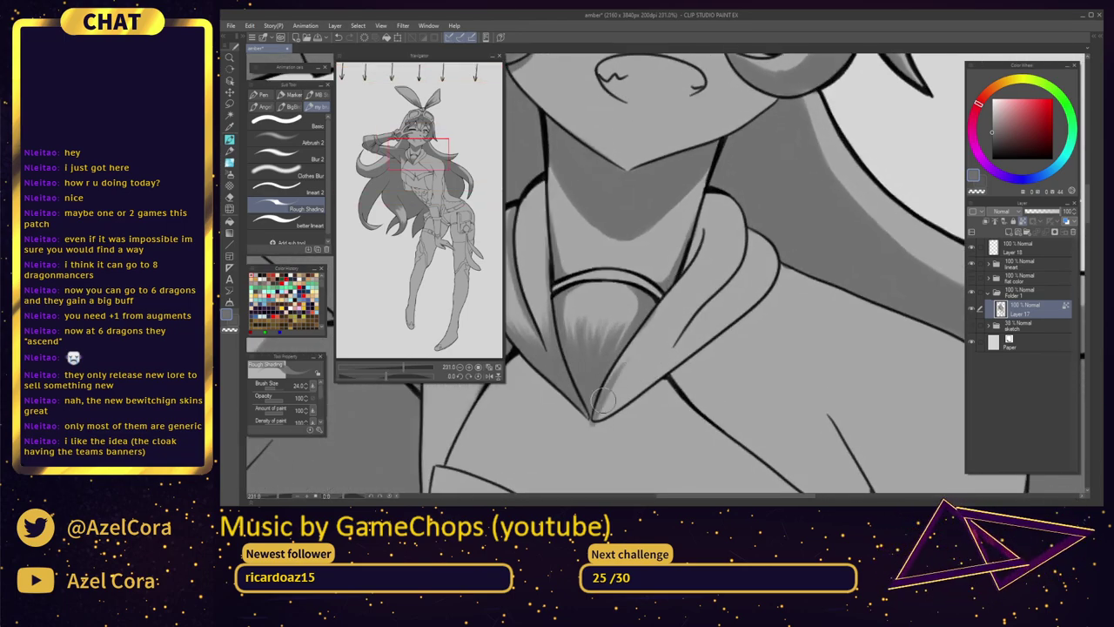
{"action": "key", "text": "ctrl+z"}
{"action": "left_click_drag", "start_coordinate": [595, 422], "coordinate": [654, 325]}
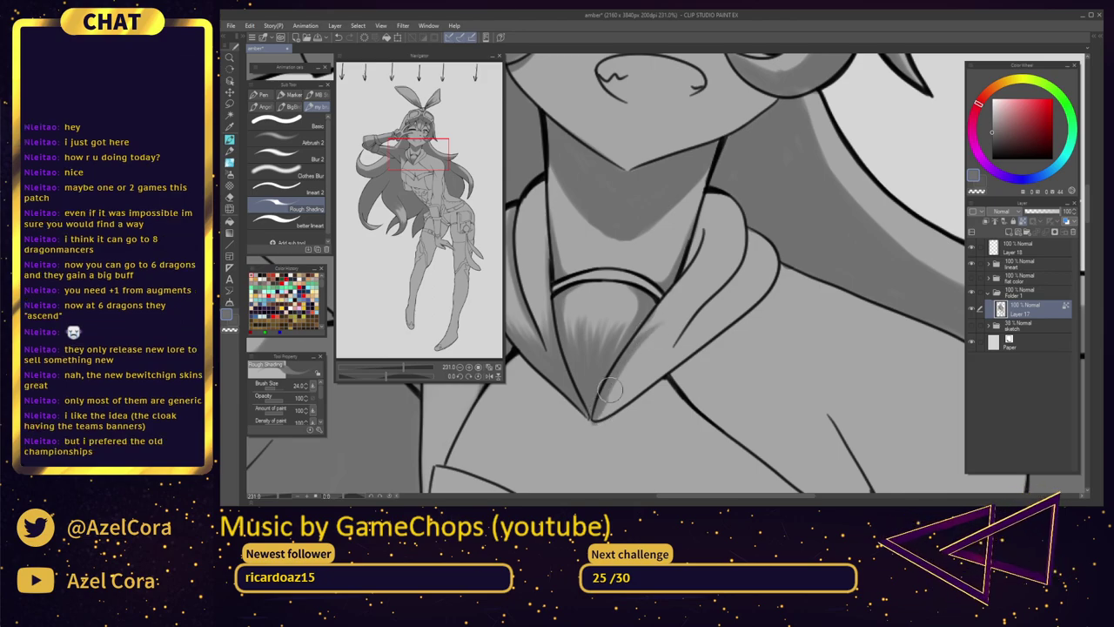
{"action": "left_click_drag", "start_coordinate": [610, 390], "coordinate": [640, 348]}
{"action": "left_click_drag", "start_coordinate": [598, 419], "coordinate": [669, 305]}
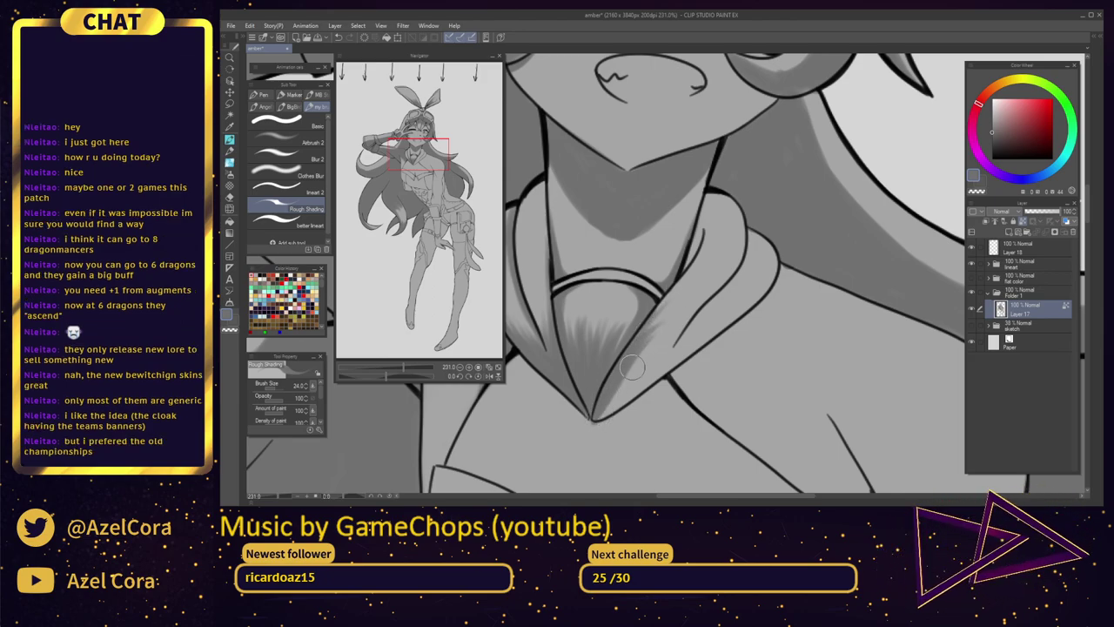
{"action": "mouse_move", "coordinate": [603, 414]}
{"action": "left_mouse_down"}
{"action": "mouse_move", "coordinate": [631, 366]}
{"action": "mouse_move", "coordinate": [690, 306]}
{"action": "left_mouse_up"}
{"action": "left_click_drag", "start_coordinate": [626, 380], "coordinate": [683, 325]}
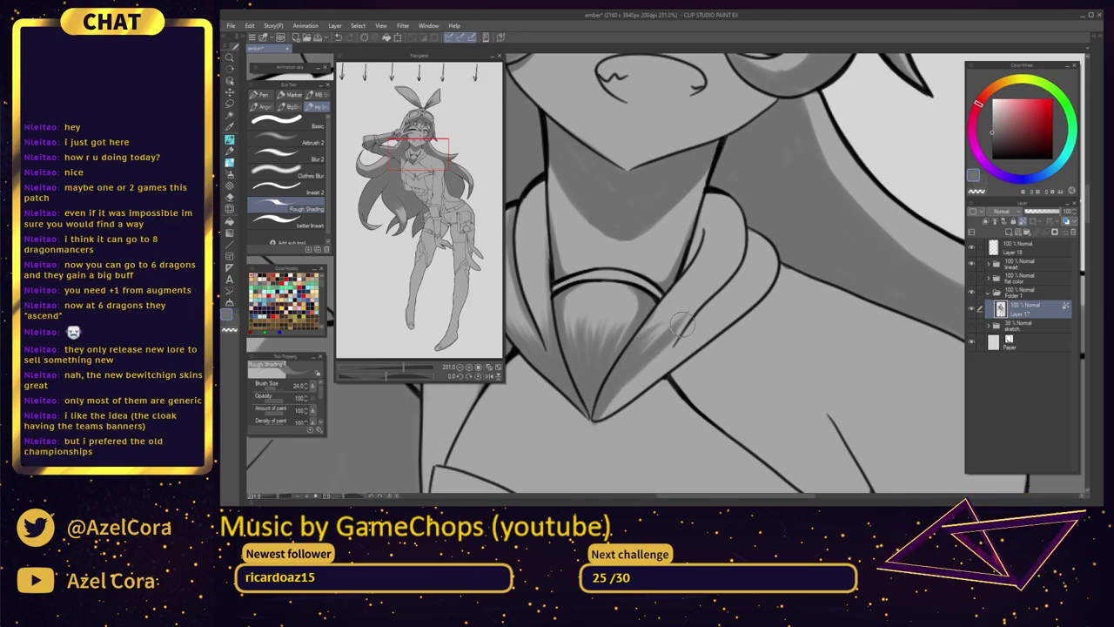
{"action": "mouse_move", "coordinate": [654, 360]}
{"action": "left_mouse_down"}
{"action": "mouse_move", "coordinate": [747, 248]}
{"action": "mouse_move", "coordinate": [744, 265]}
{"action": "mouse_move", "coordinate": [747, 246]}
{"action": "mouse_move", "coordinate": [673, 343]}
{"action": "mouse_move", "coordinate": [724, 290]}
{"action": "mouse_move", "coordinate": [604, 415]}
{"action": "mouse_move", "coordinate": [680, 360]}
{"action": "mouse_move", "coordinate": [615, 411]}
{"action": "mouse_move", "coordinate": [678, 327]}
{"action": "mouse_move", "coordinate": [642, 385]}
{"action": "mouse_move", "coordinate": [720, 325]}
{"action": "left_mouse_up"}
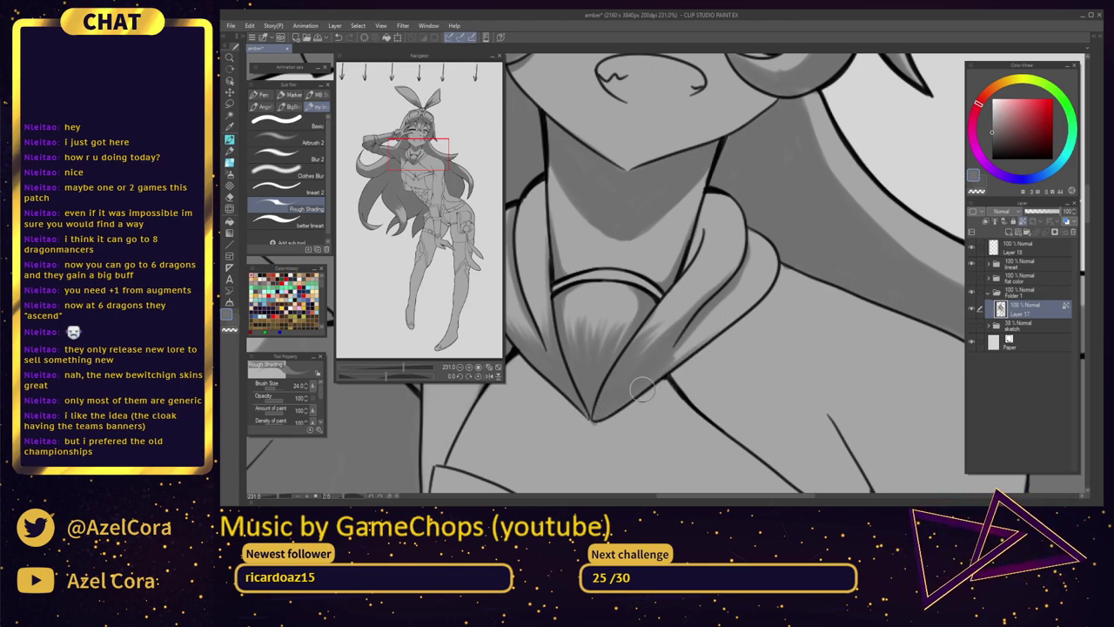
{"action": "mouse_move", "coordinate": [642, 389]}
{"action": "left_mouse_down"}
{"action": "mouse_move", "coordinate": [766, 280]}
{"action": "mouse_move", "coordinate": [659, 369]}
{"action": "mouse_move", "coordinate": [727, 297]}
{"action": "mouse_move", "coordinate": [711, 344]}
{"action": "mouse_move", "coordinate": [681, 358]}
{"action": "mouse_move", "coordinate": [761, 294]}
{"action": "mouse_move", "coordinate": [775, 262]}
{"action": "mouse_move", "coordinate": [751, 312]}
{"action": "mouse_move", "coordinate": [774, 257]}
{"action": "mouse_move", "coordinate": [745, 311]}
{"action": "mouse_move", "coordinate": [699, 340]}
{"action": "mouse_move", "coordinate": [776, 252]}
{"action": "mouse_move", "coordinate": [769, 291]}
{"action": "mouse_move", "coordinate": [775, 252]}
{"action": "mouse_move", "coordinate": [754, 306]}
{"action": "mouse_move", "coordinate": [774, 250]}
{"action": "mouse_move", "coordinate": [749, 310]}
{"action": "mouse_move", "coordinate": [770, 270]}
{"action": "mouse_move", "coordinate": [732, 319]}
{"action": "left_mouse_up"}
{"action": "key", "text": "ctrl+z"}
{"action": "left_click_drag", "start_coordinate": [774, 249], "coordinate": [770, 296]}
{"action": "key", "text": "ctrl+z"}
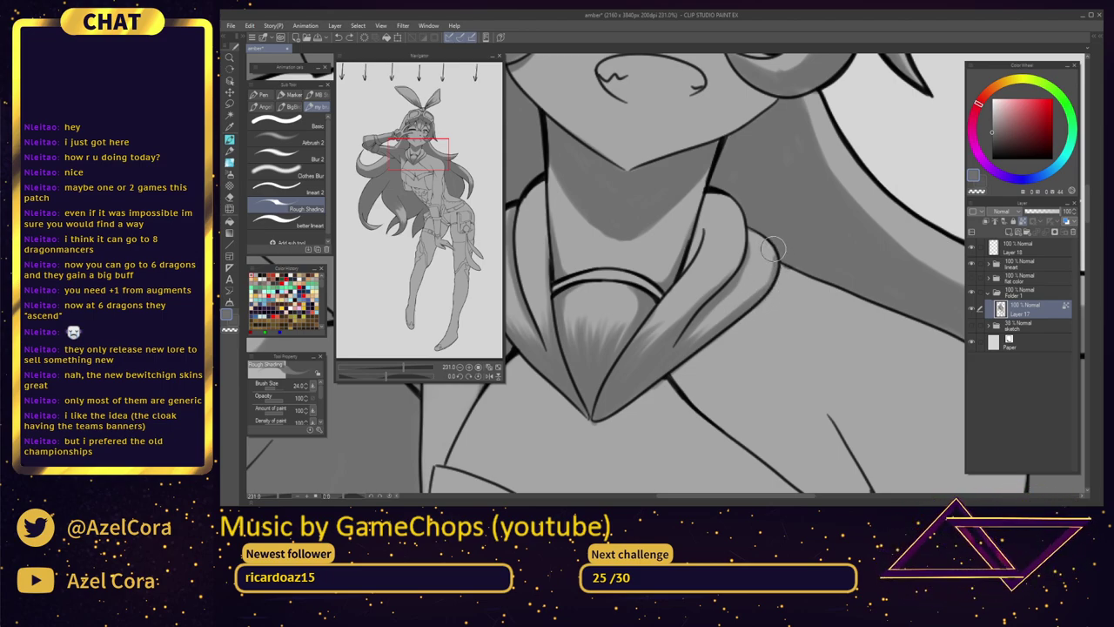
Refine the dark grey shading in the folds and inner edge of the lowered-arm side collar flap
{"action": "mouse_move", "coordinate": [774, 249]}
{"action": "left_mouse_down"}
{"action": "mouse_move", "coordinate": [741, 319]}
{"action": "mouse_move", "coordinate": [749, 269]}
{"action": "mouse_move", "coordinate": [734, 241]}
{"action": "left_mouse_up"}
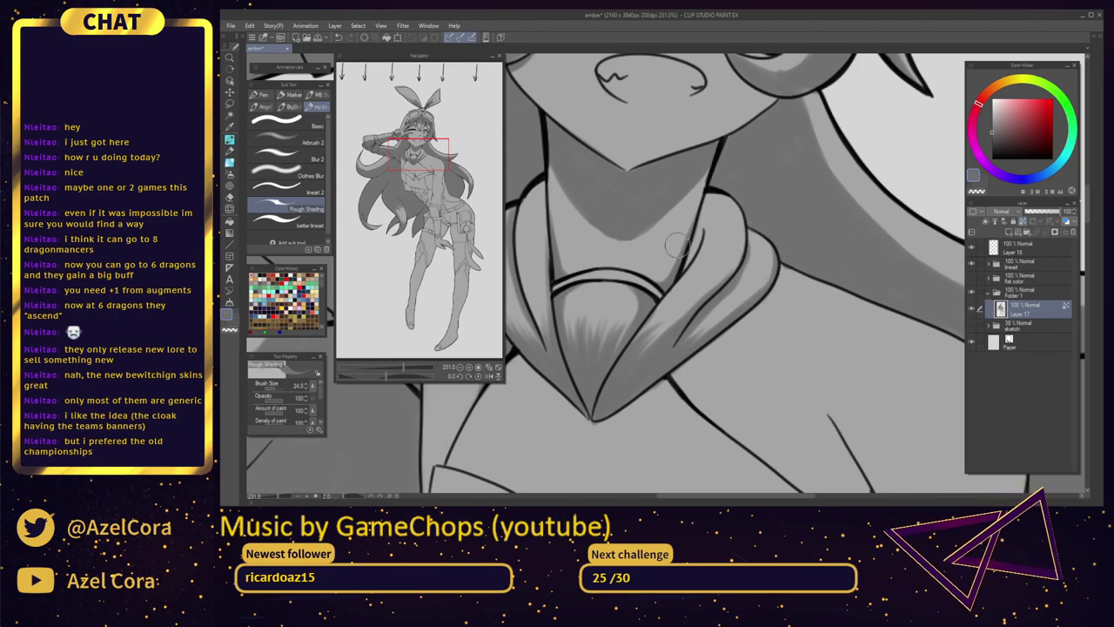
{"action": "left_click_drag", "start_coordinate": [685, 268], "coordinate": [685, 269]}
{"action": "mouse_move", "coordinate": [703, 228]}
{"action": "left_mouse_down"}
{"action": "mouse_move", "coordinate": [687, 259]}
{"action": "mouse_move", "coordinate": [708, 189]}
{"action": "mouse_move", "coordinate": [701, 227]}
{"action": "left_mouse_up"}
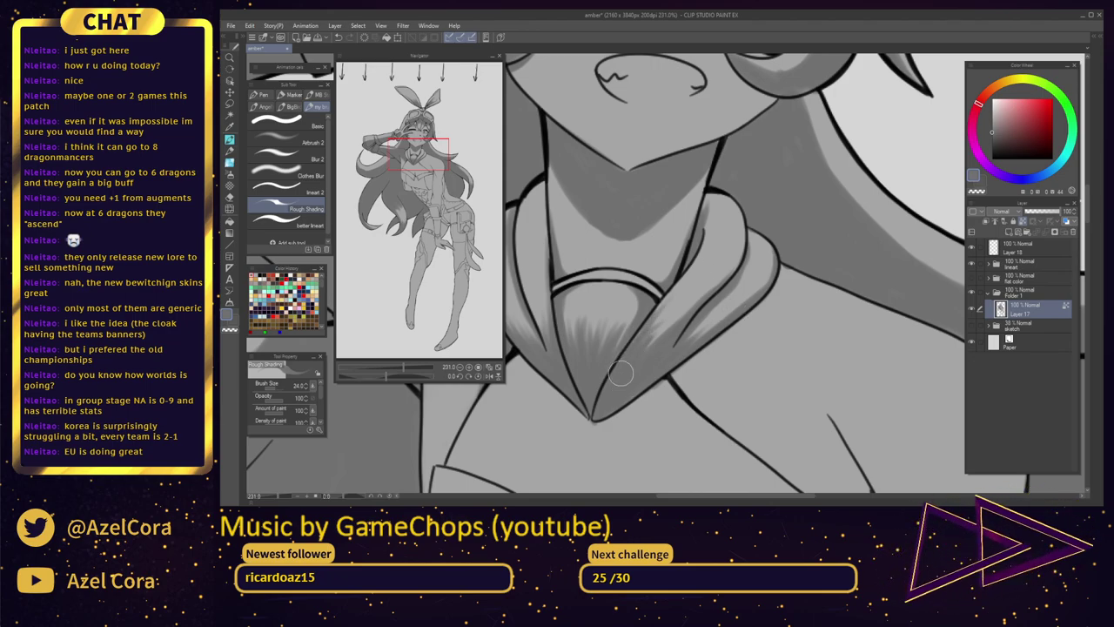
{"action": "left_click_drag", "start_coordinate": [636, 340], "coordinate": [654, 354]}
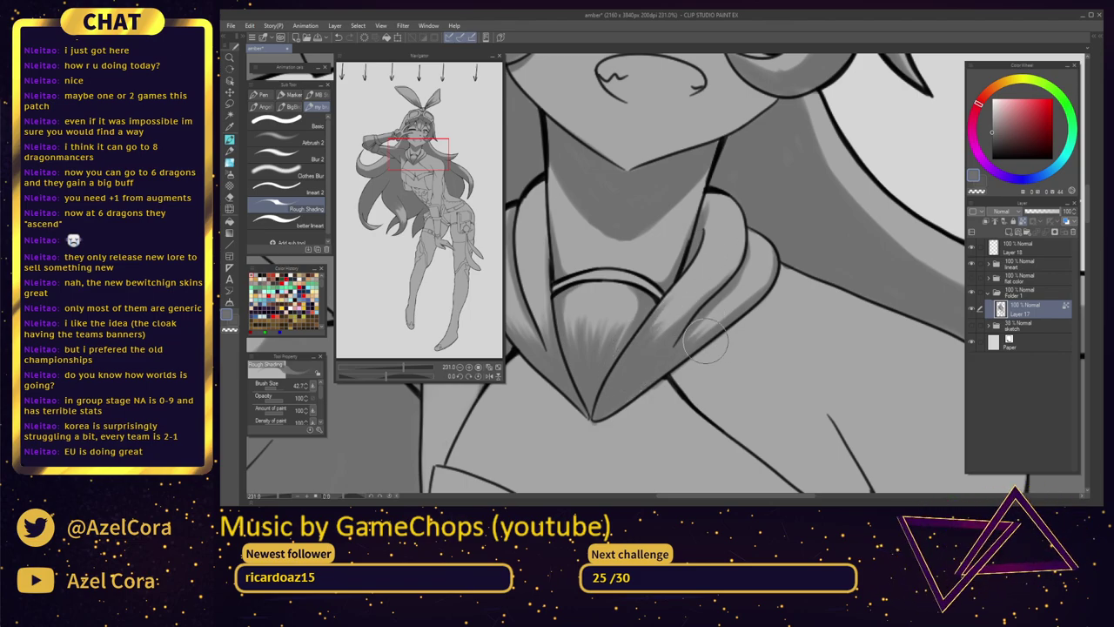
Paint a thin dark grey shadow along the raised-arm side chest line below the collar at brush size 20.8
{"action": "scroll", "coordinate": [705, 342], "scroll_direction": "down", "scroll_amount": 6}
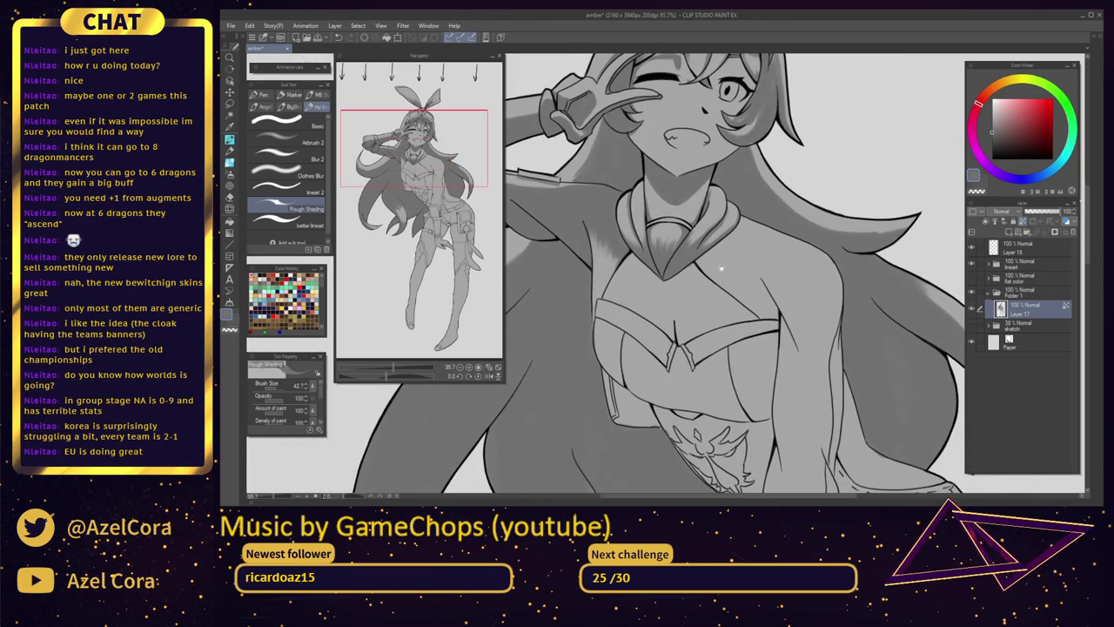
{"action": "left_click_drag", "start_coordinate": [722, 268], "coordinate": [722, 265]}
{"action": "scroll", "coordinate": [645, 299], "scroll_direction": "up", "scroll_amount": 5}
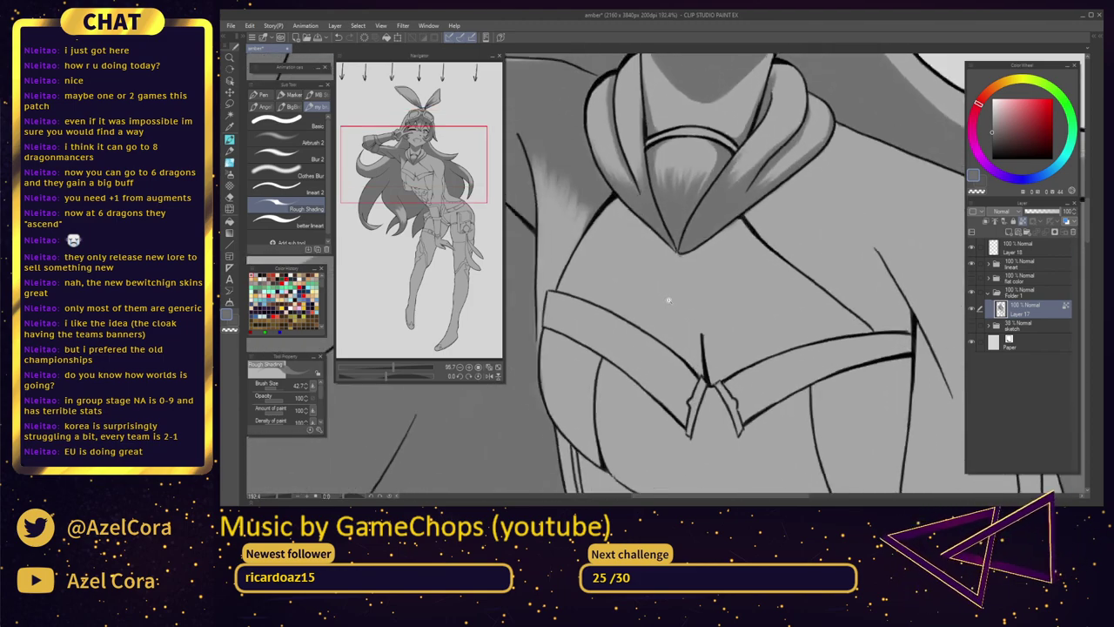
{"action": "key", "text": "bracketleft"}
{"action": "key", "text": "bracketleft"}
{"action": "key", "text": "bracketleft"}
{"action": "key", "text": "bracketleft"}
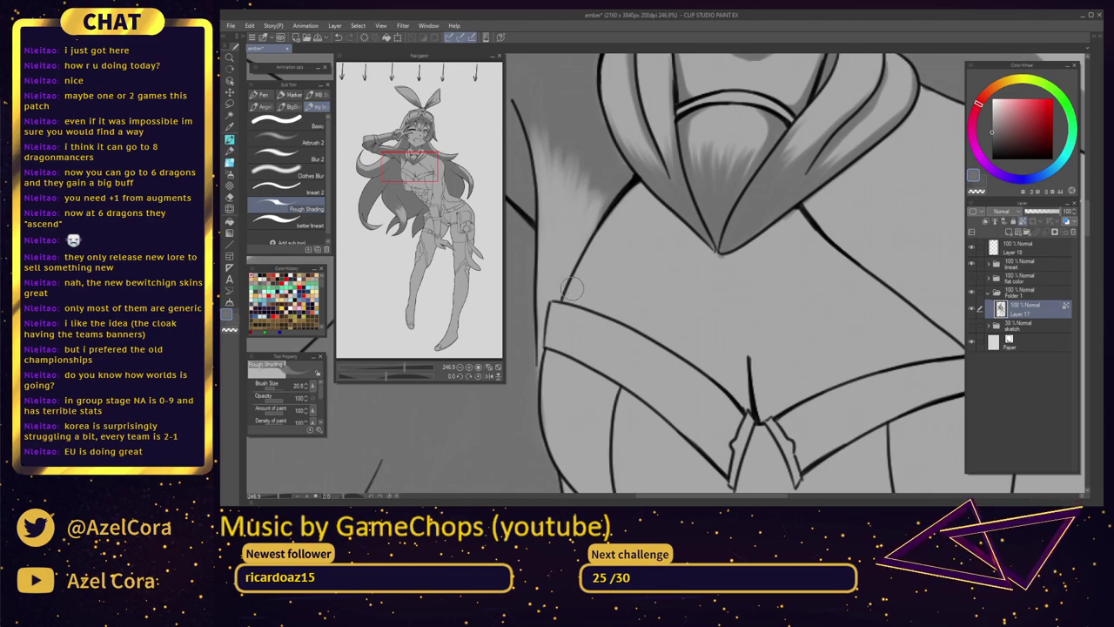
{"action": "left_click_drag", "start_coordinate": [583, 259], "coordinate": [646, 187]}
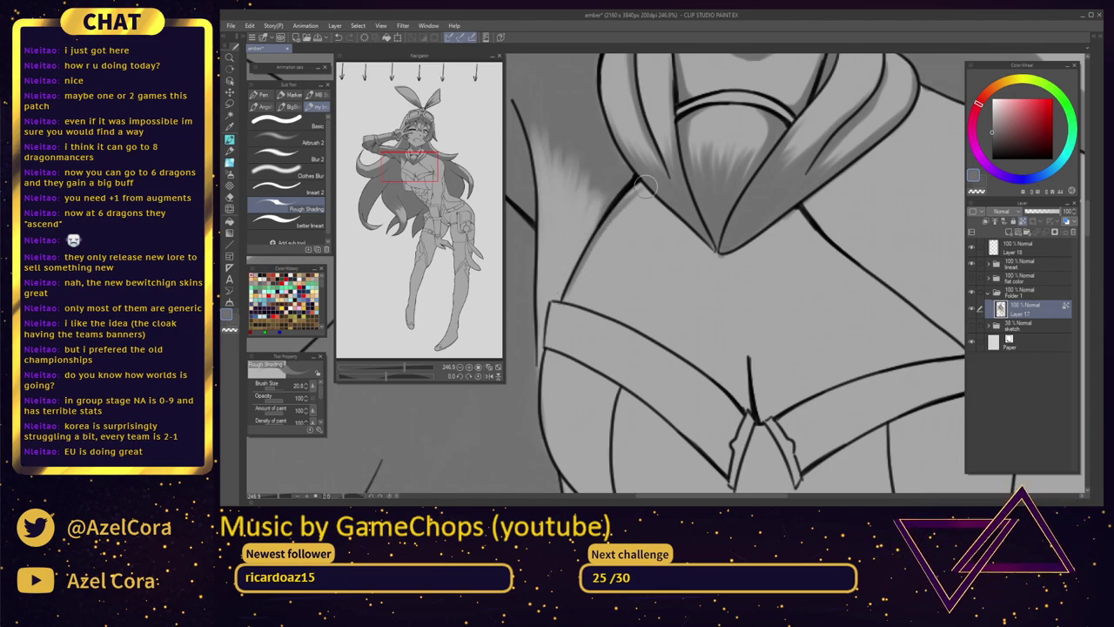
{"action": "left_click_drag", "start_coordinate": [607, 223], "coordinate": [644, 184]}
Paint a dark grey cast shadow beneath the collar point and along the lowered-arm side chest line at brush size 32.7
{"action": "left_click_drag", "start_coordinate": [757, 178], "coordinate": [707, 174]}
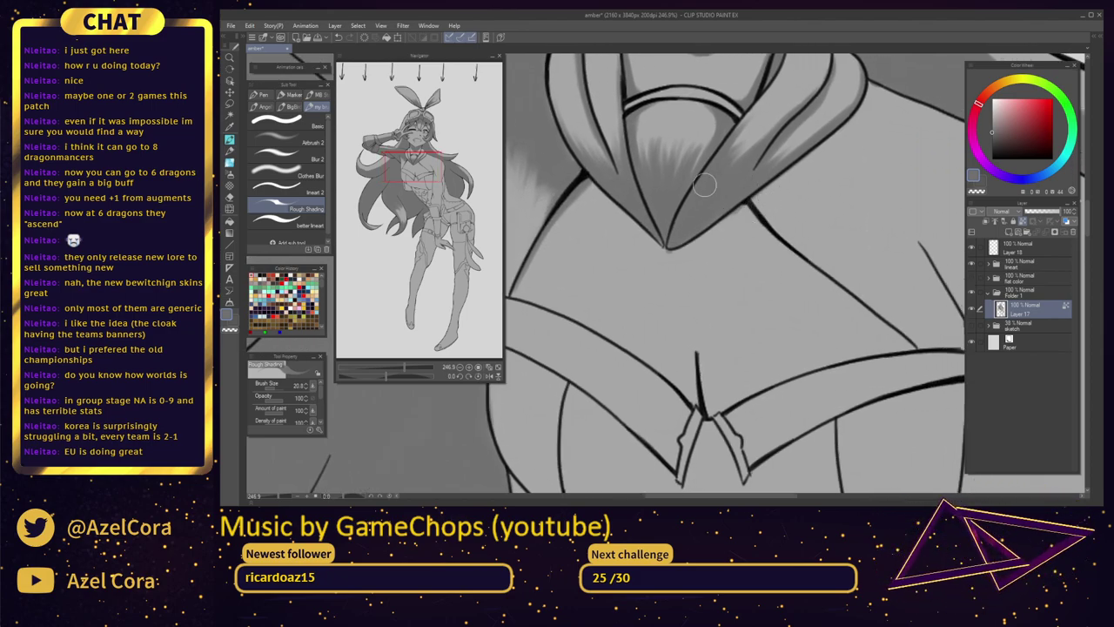
{"action": "key", "text": "bracketright"}
{"action": "key", "text": "bracketright"}
{"action": "key", "text": "bracketright"}
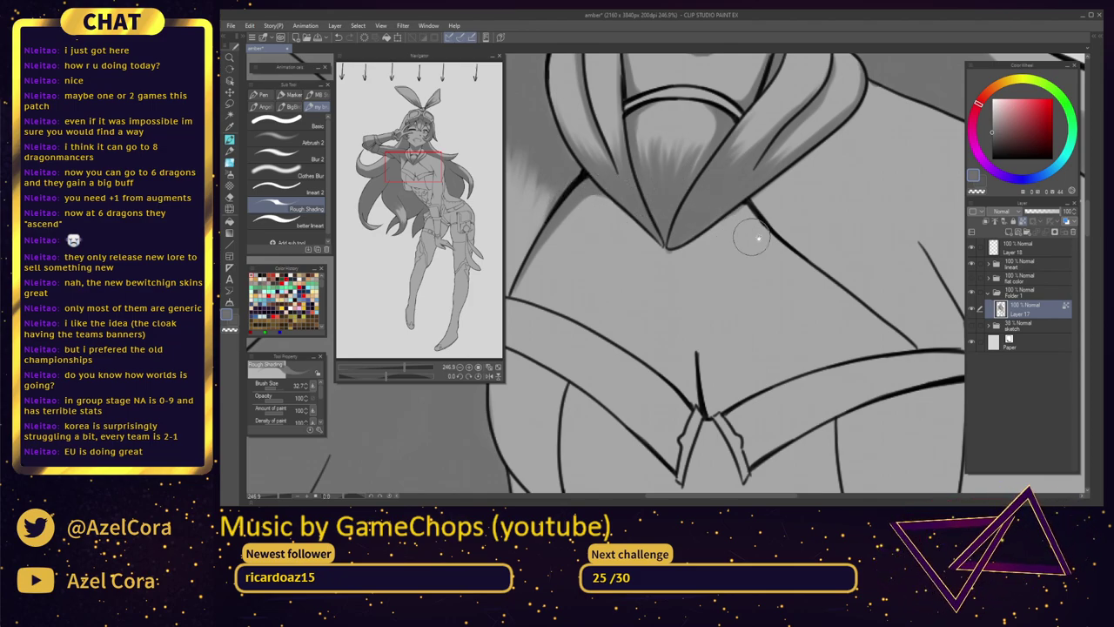
{"action": "left_click_drag", "start_coordinate": [754, 237], "coordinate": [733, 224]}
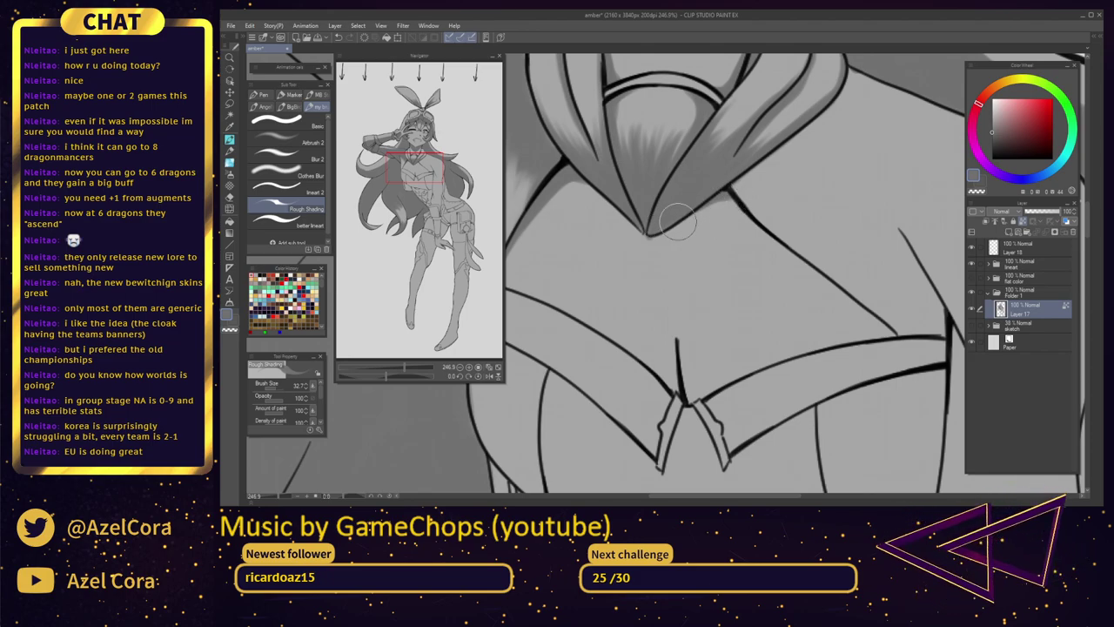
{"action": "left_click_drag", "start_coordinate": [751, 202], "coordinate": [666, 183]}
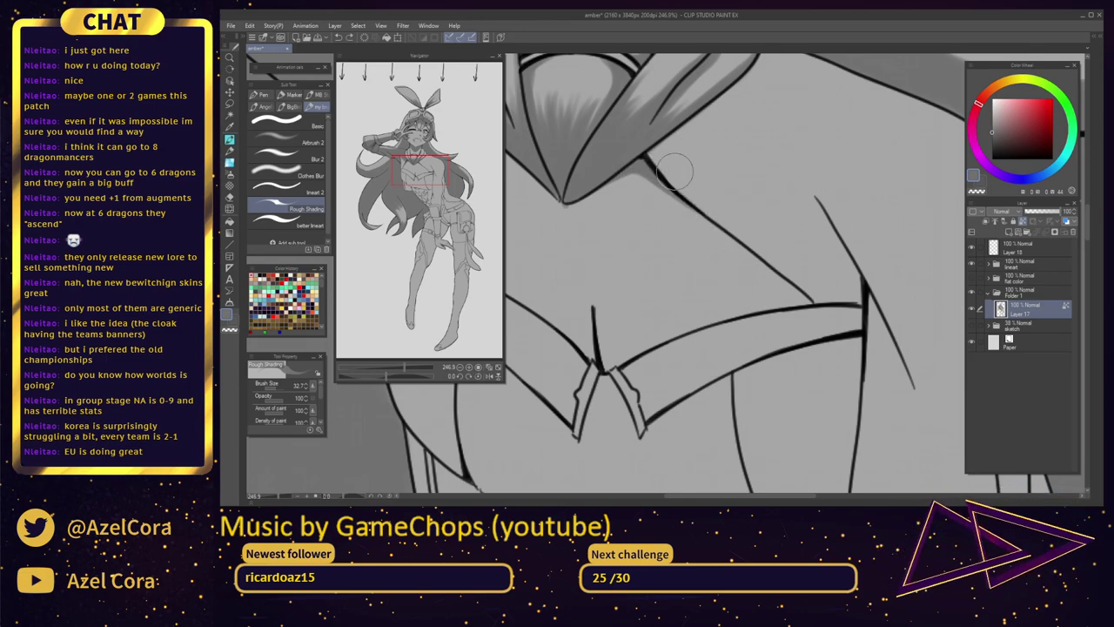
{"action": "key", "text": "ctrl+z"}
{"action": "left_click_drag", "start_coordinate": [668, 180], "coordinate": [664, 177]}
{"action": "key", "text": "bracketleft"}
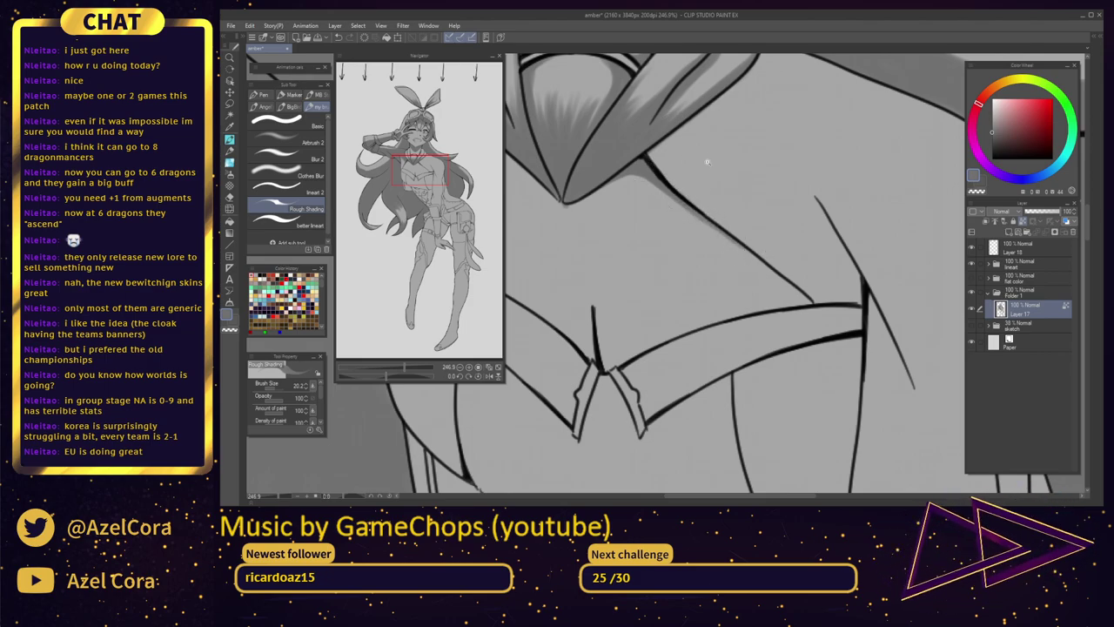
Paint a tapered dark grey shadow beside the short vertical line at the centre of the chest
{"action": "scroll", "coordinate": [708, 162], "scroll_direction": "down", "scroll_amount": 4}
{"action": "left_click_drag", "start_coordinate": [626, 220], "coordinate": [684, 174]}
{"action": "scroll", "coordinate": [684, 174], "scroll_direction": "up", "scroll_amount": 2}
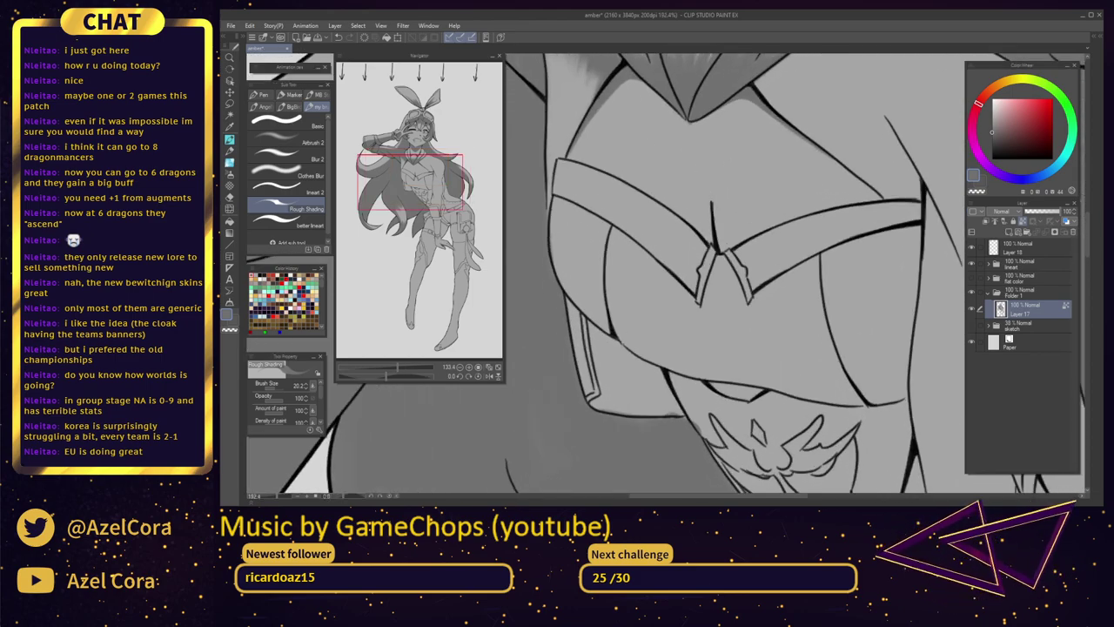
{"action": "scroll", "coordinate": [738, 180], "scroll_direction": "up", "scroll_amount": 2}
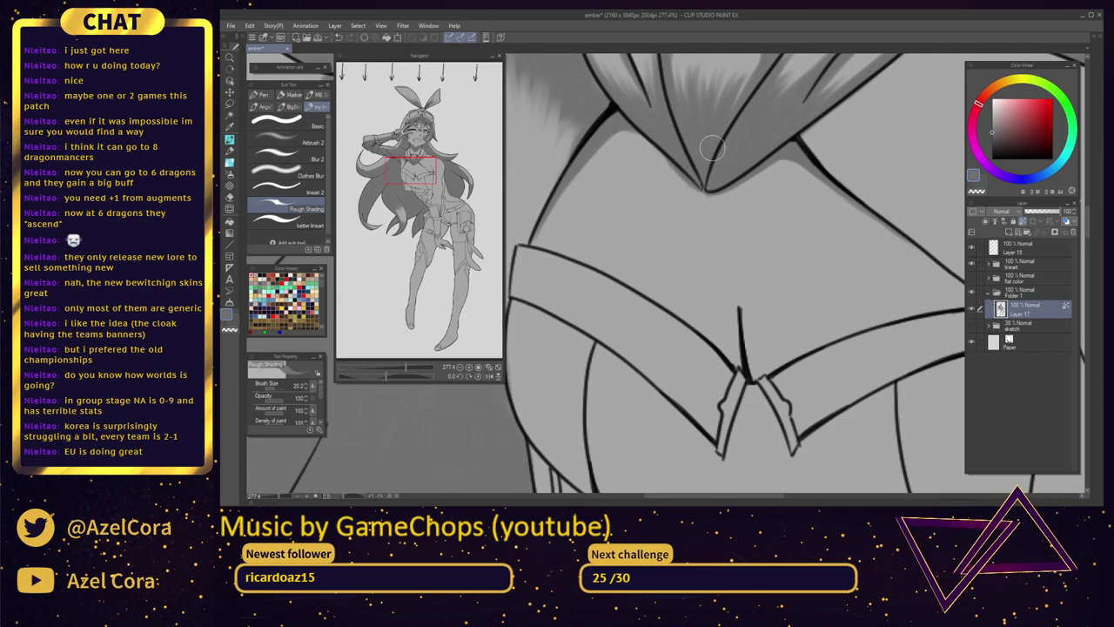
{"action": "scroll", "coordinate": [694, 182], "scroll_direction": "down", "scroll_amount": 4}
{"action": "scroll", "coordinate": [703, 117], "scroll_direction": "up", "scroll_amount": 4}
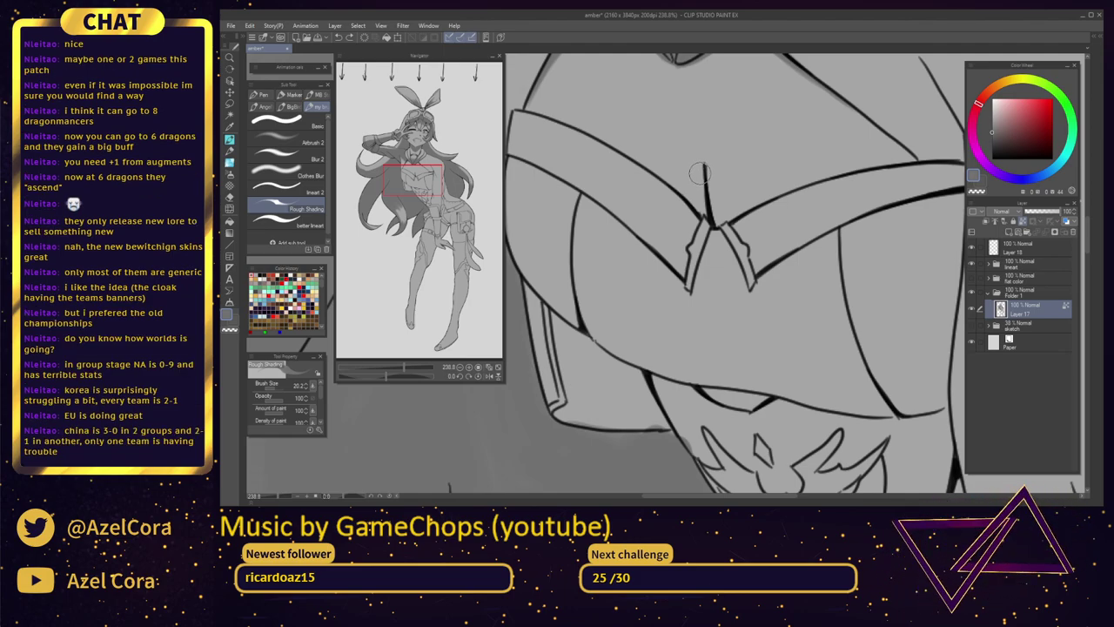
{"action": "mouse_move", "coordinate": [703, 208]}
{"action": "left_mouse_down"}
{"action": "mouse_move", "coordinate": [697, 145]}
{"action": "mouse_move", "coordinate": [705, 207]}
{"action": "mouse_move", "coordinate": [699, 187]}
{"action": "left_mouse_up"}
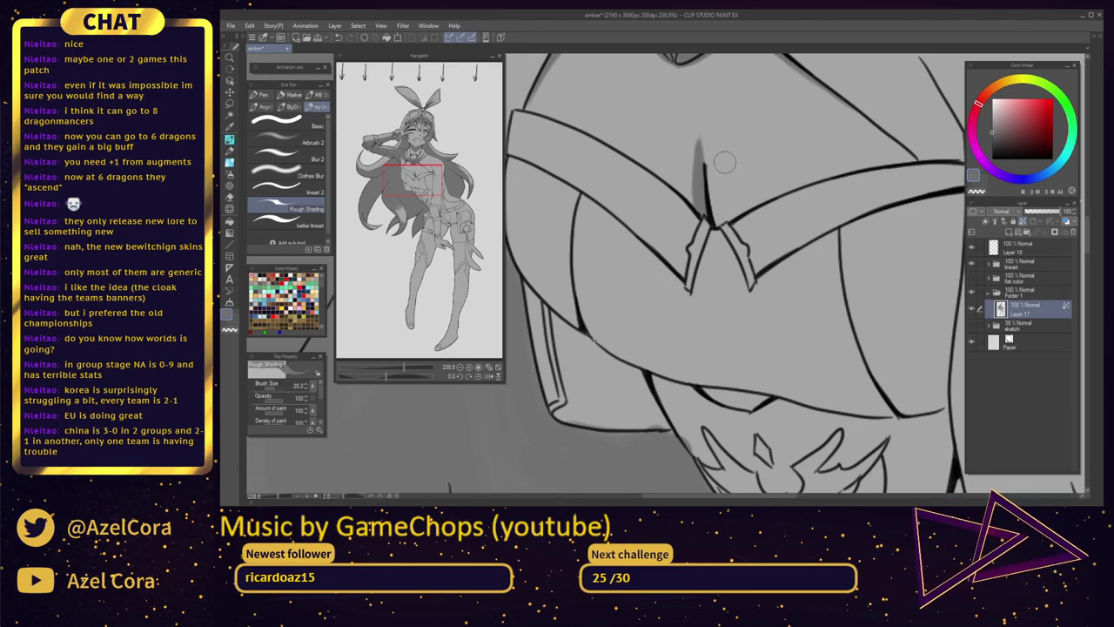
{"action": "scroll", "coordinate": [725, 163], "scroll_direction": "down", "scroll_amount": 5}
{"action": "mouse_move", "coordinate": [722, 145]}
{"action": "left_mouse_down"}
{"action": "mouse_move", "coordinate": [696, 200]}
{"action": "mouse_move", "coordinate": [700, 228]}
{"action": "mouse_move", "coordinate": [713, 227]}
{"action": "mouse_move", "coordinate": [679, 224]}
{"action": "mouse_move", "coordinate": [700, 195]}
{"action": "mouse_move", "coordinate": [726, 187]}
{"action": "mouse_move", "coordinate": [707, 263]}
{"action": "mouse_move", "coordinate": [754, 258]}
{"action": "mouse_move", "coordinate": [772, 275]}
{"action": "mouse_move", "coordinate": [716, 240]}
{"action": "left_mouse_up"}
{"action": "scroll", "coordinate": [697, 228], "scroll_direction": "up", "scroll_amount": 5}
{"action": "scroll", "coordinate": [702, 193], "scroll_direction": "up", "scroll_amount": 3}
{"action": "scroll", "coordinate": [749, 244], "scroll_direction": "down", "scroll_amount": 3}
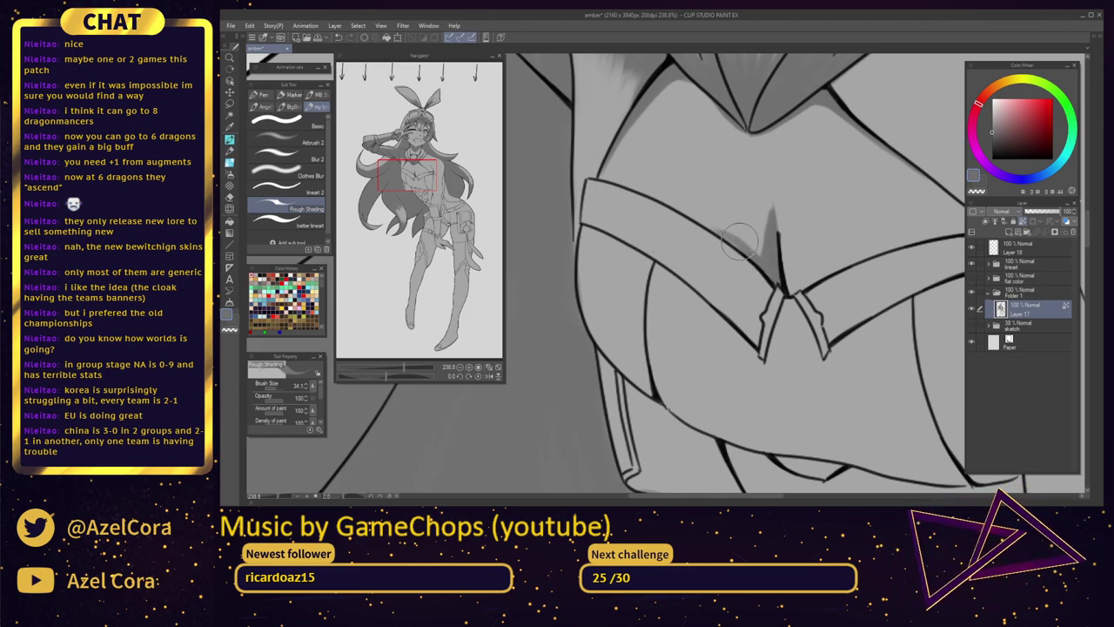
Widen the central chest shadow along the band's upper edge on both sides, in dark grey at brush size 34.1
{"action": "left_click_drag", "start_coordinate": [767, 269], "coordinate": [707, 230]}
{"action": "key", "text": "ctrl+z"}
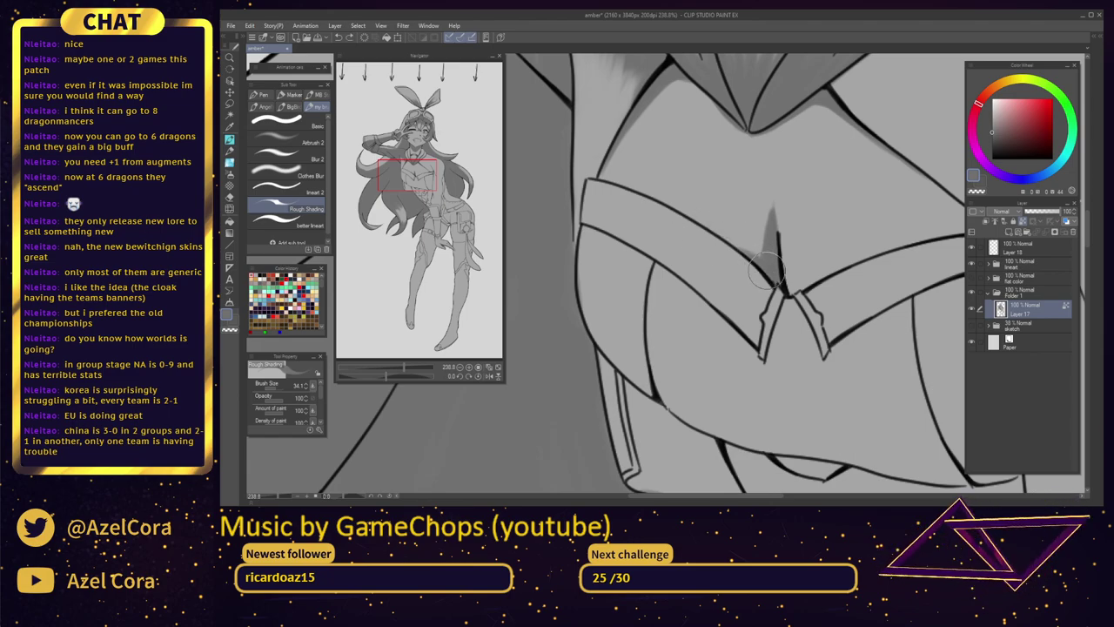
{"action": "left_click_drag", "start_coordinate": [768, 272], "coordinate": [688, 221]}
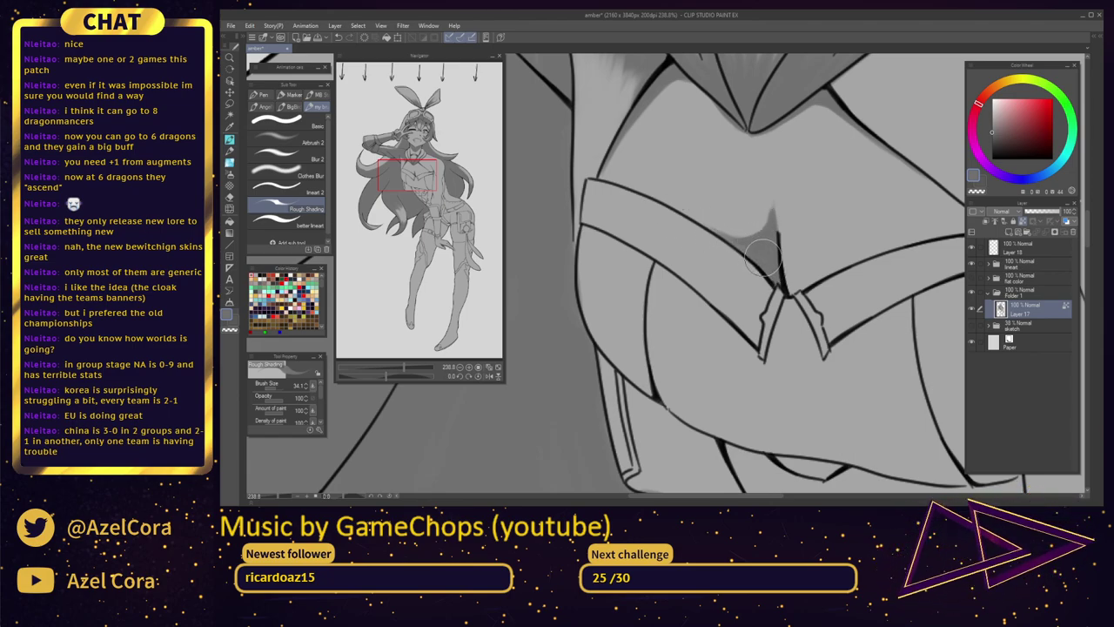
{"action": "mouse_move", "coordinate": [822, 250]}
{"action": "left_mouse_down"}
{"action": "mouse_move", "coordinate": [760, 262]}
{"action": "mouse_move", "coordinate": [728, 301]}
{"action": "left_mouse_up"}
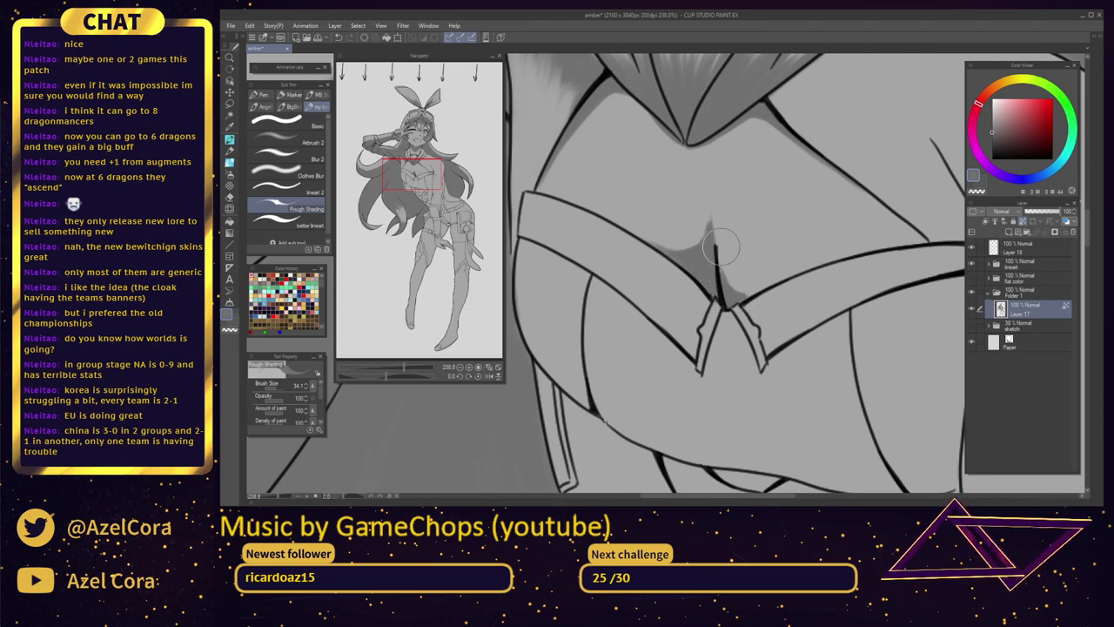
{"action": "left_click_drag", "start_coordinate": [721, 248], "coordinate": [728, 293]}
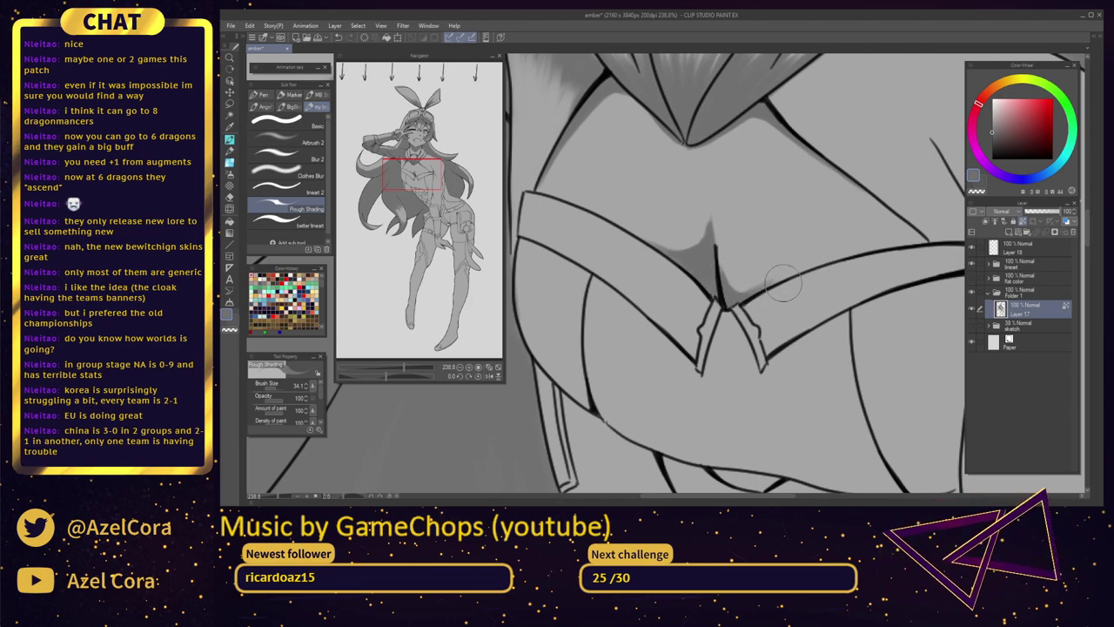
Paint a thin dark grey shadow beneath the lowered-arm side of the chest band
{"action": "mouse_move", "coordinate": [784, 361]}
{"action": "left_mouse_down"}
{"action": "mouse_move", "coordinate": [773, 309]}
{"action": "mouse_move", "coordinate": [680, 346]}
{"action": "mouse_move", "coordinate": [758, 307]}
{"action": "left_mouse_up"}
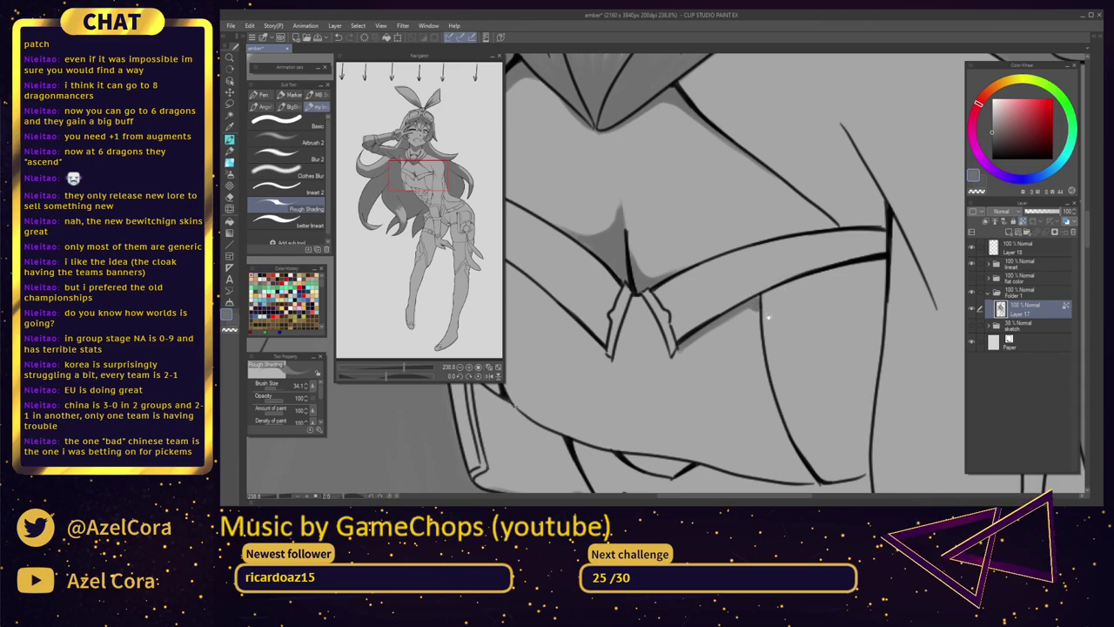
{"action": "scroll", "coordinate": [768, 318], "scroll_direction": "up", "scroll_amount": 2}
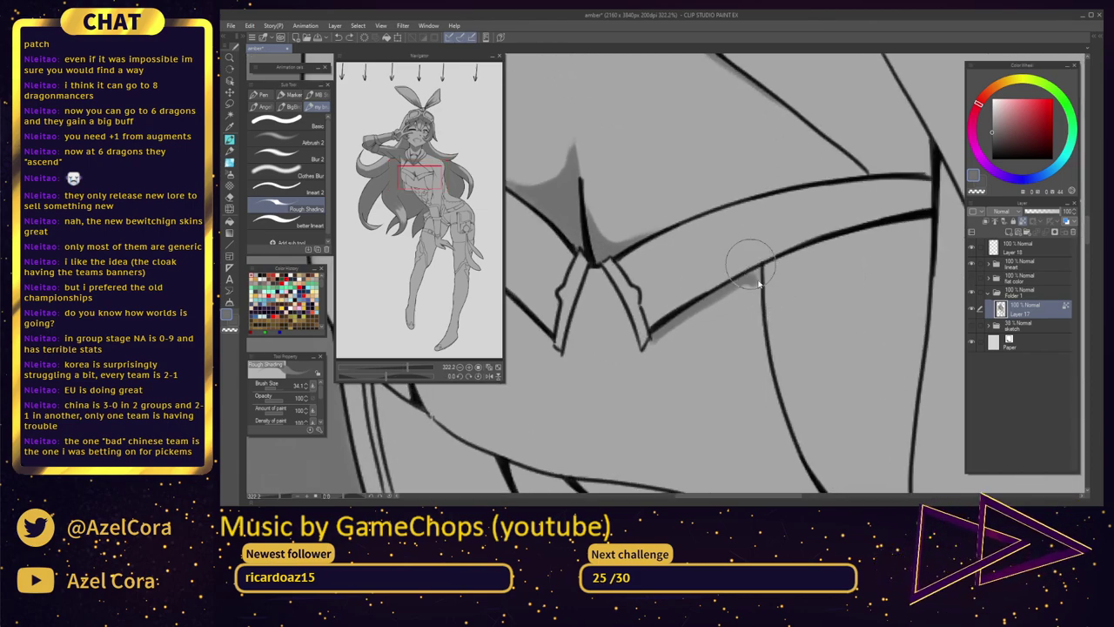
{"action": "left_click_drag", "start_coordinate": [759, 284], "coordinate": [760, 279]}
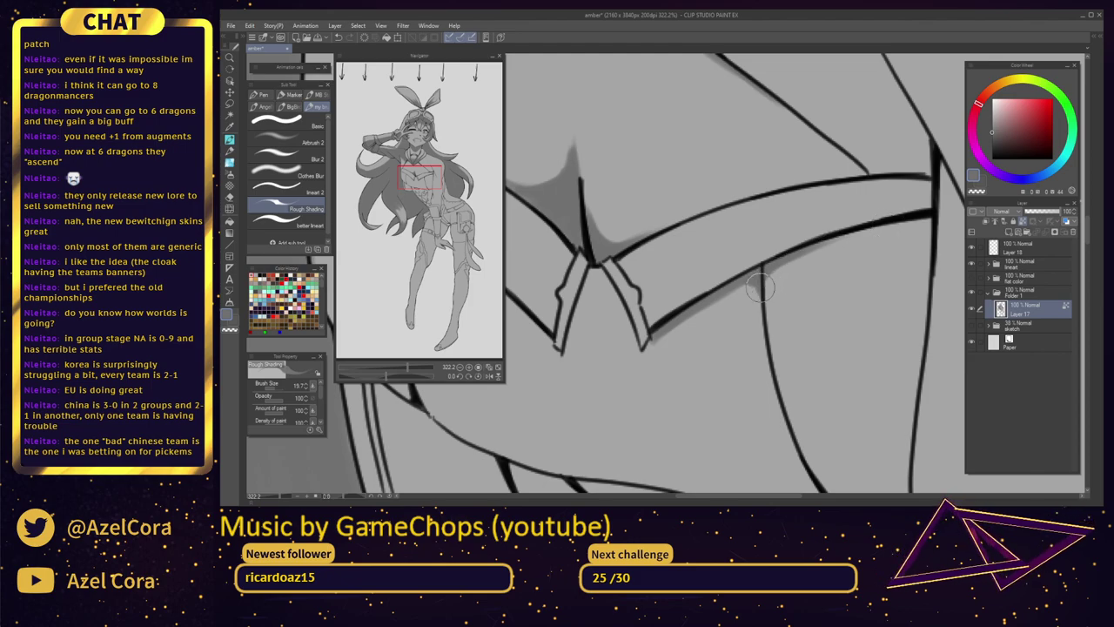
{"action": "mouse_move", "coordinate": [773, 274]}
{"action": "left_mouse_down"}
{"action": "mouse_move", "coordinate": [796, 258]}
{"action": "mouse_move", "coordinate": [862, 237]}
{"action": "mouse_move", "coordinate": [783, 269]}
{"action": "mouse_move", "coordinate": [921, 223]}
{"action": "left_mouse_up"}
{"action": "mouse_move", "coordinate": [831, 247]}
{"action": "left_mouse_down"}
{"action": "mouse_move", "coordinate": [903, 223]}
{"action": "mouse_move", "coordinate": [876, 231]}
{"action": "mouse_move", "coordinate": [923, 240]}
{"action": "mouse_move", "coordinate": [910, 227]}
{"action": "mouse_move", "coordinate": [930, 248]}
{"action": "mouse_move", "coordinate": [923, 229]}
{"action": "mouse_move", "coordinate": [926, 251]}
{"action": "mouse_move", "coordinate": [925, 226]}
{"action": "mouse_move", "coordinate": [929, 253]}
{"action": "mouse_move", "coordinate": [930, 229]}
{"action": "mouse_move", "coordinate": [933, 242]}
{"action": "mouse_move", "coordinate": [916, 234]}
{"action": "mouse_move", "coordinate": [934, 247]}
{"action": "mouse_move", "coordinate": [931, 224]}
{"action": "mouse_move", "coordinate": [911, 227]}
{"action": "mouse_move", "coordinate": [929, 252]}
{"action": "left_mouse_up"}
{"action": "key", "text": "ctrl+z"}
{"action": "key", "text": "ctrl+z"}
{"action": "mouse_move", "coordinate": [645, 345]}
{"action": "left_mouse_down"}
{"action": "mouse_move", "coordinate": [751, 286]}
{"action": "mouse_move", "coordinate": [738, 304]}
{"action": "mouse_move", "coordinate": [796, 318]}
{"action": "left_mouse_up"}
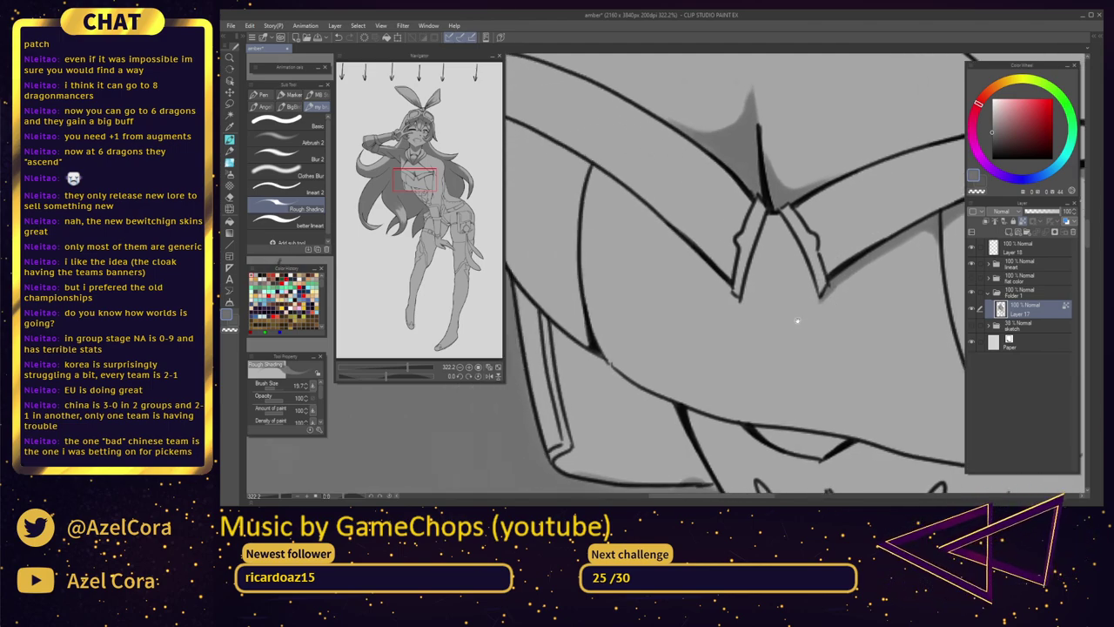
Shade around the central notch trim and beneath the raised-arm side of the chest band at brush size 19.7
{"action": "mouse_move", "coordinate": [754, 226]}
{"action": "left_mouse_down"}
{"action": "mouse_move", "coordinate": [747, 281]}
{"action": "mouse_move", "coordinate": [766, 210]}
{"action": "mouse_move", "coordinate": [741, 308]}
{"action": "mouse_move", "coordinate": [745, 288]}
{"action": "left_mouse_up"}
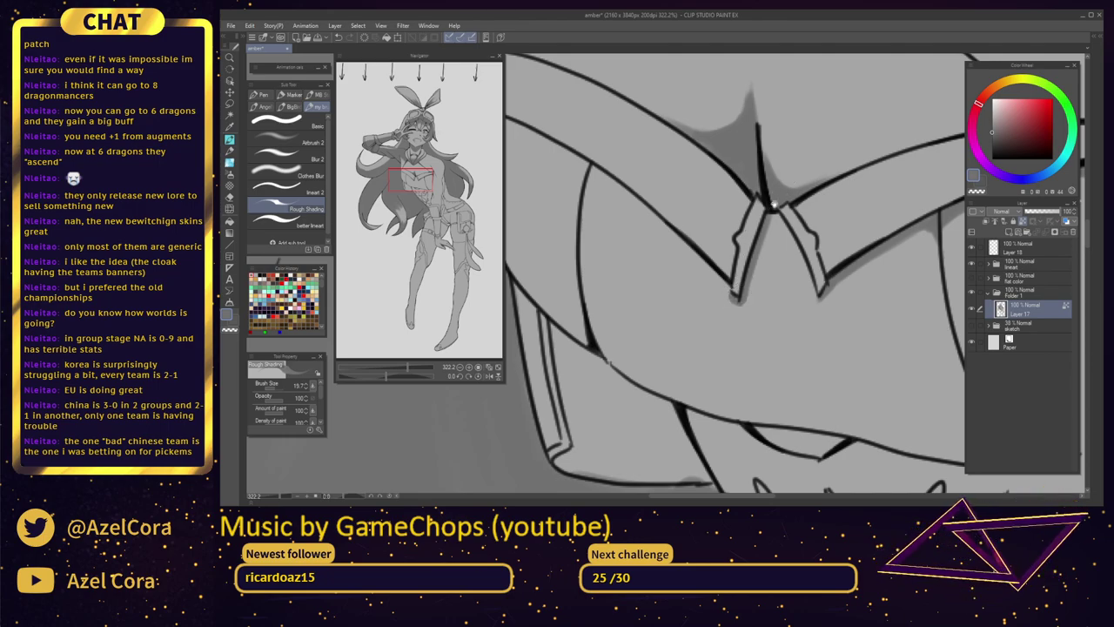
{"action": "mouse_move", "coordinate": [777, 244]}
{"action": "left_mouse_down"}
{"action": "mouse_move", "coordinate": [794, 273]}
{"action": "mouse_move", "coordinate": [827, 289]}
{"action": "left_mouse_up"}
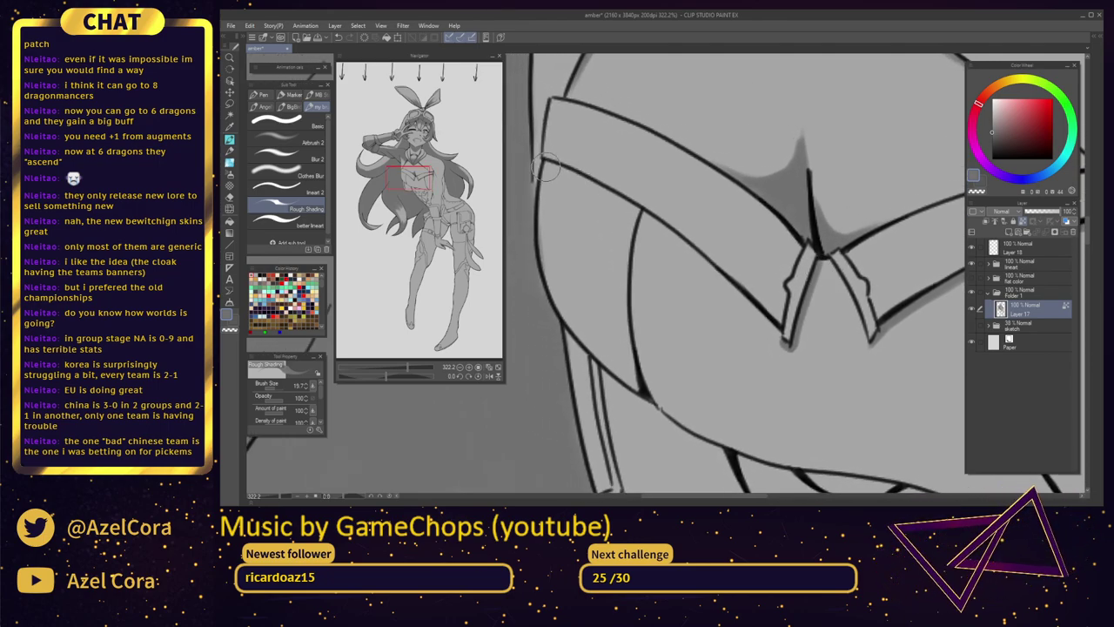
{"action": "left_click_drag", "start_coordinate": [545, 165], "coordinate": [636, 214]}
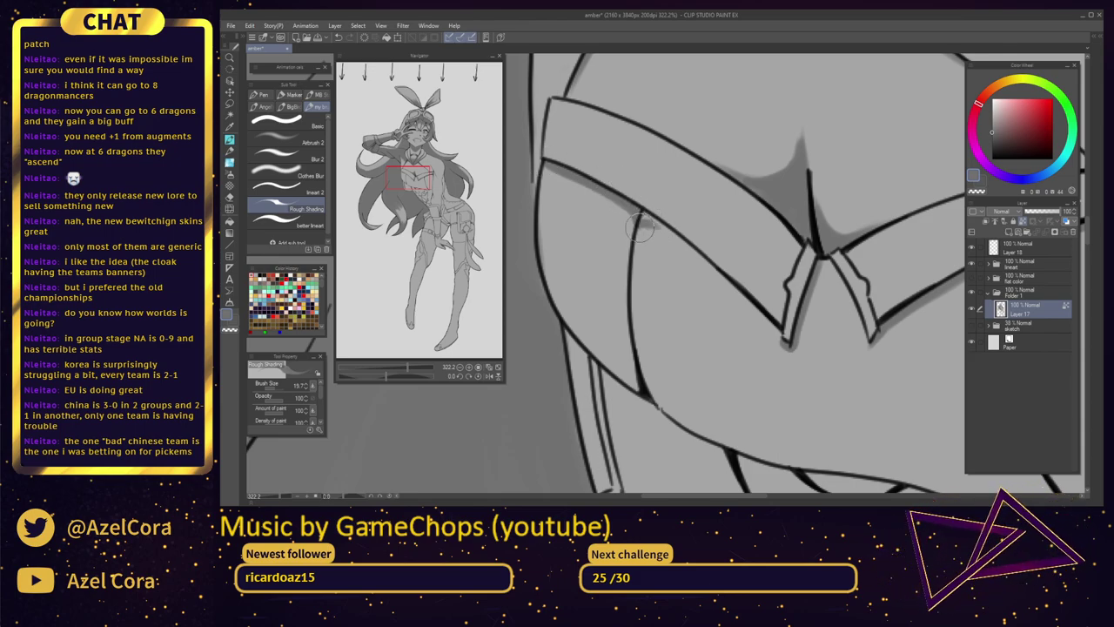
{"action": "left_click_drag", "start_coordinate": [645, 217], "coordinate": [759, 318]}
{"action": "left_click_drag", "start_coordinate": [712, 272], "coordinate": [787, 348]}
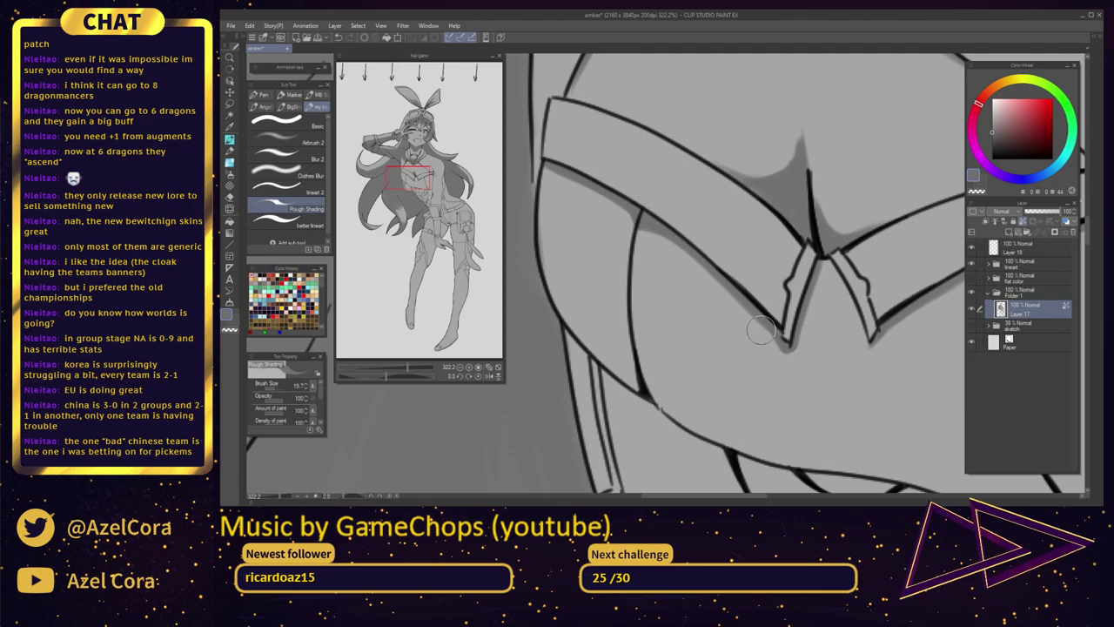
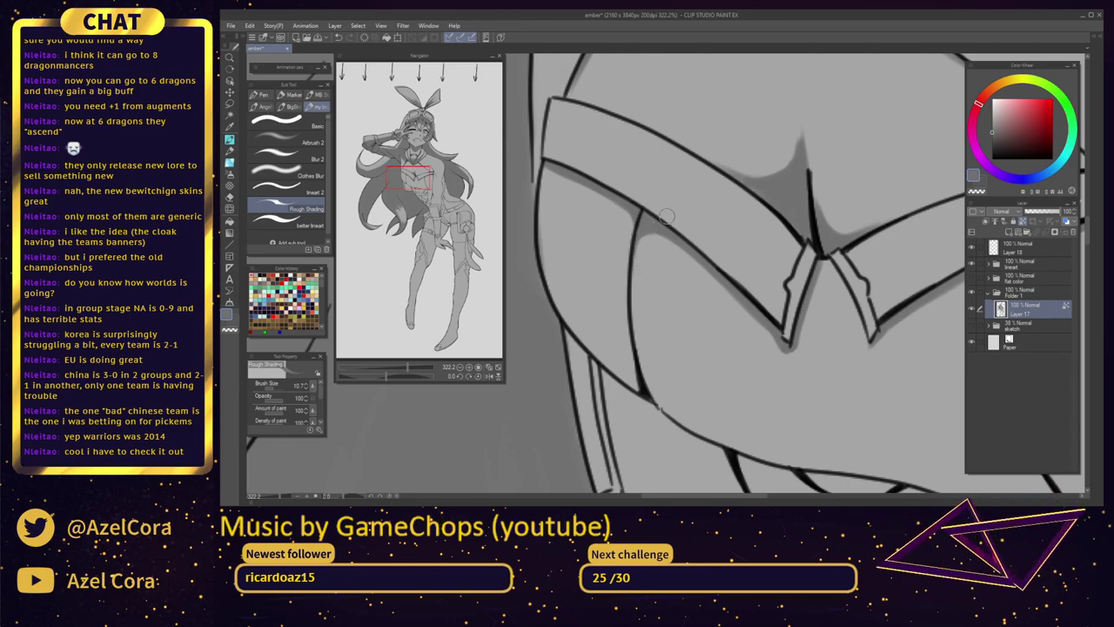
Shade the narrow area under the top's lower hem, above the winged emblem, in dark grey at brush size 19.1
{"action": "scroll", "coordinate": [705, 251], "scroll_direction": "down", "scroll_amount": 2}
{"action": "left_click_drag", "start_coordinate": [772, 229], "coordinate": [642, 248]}
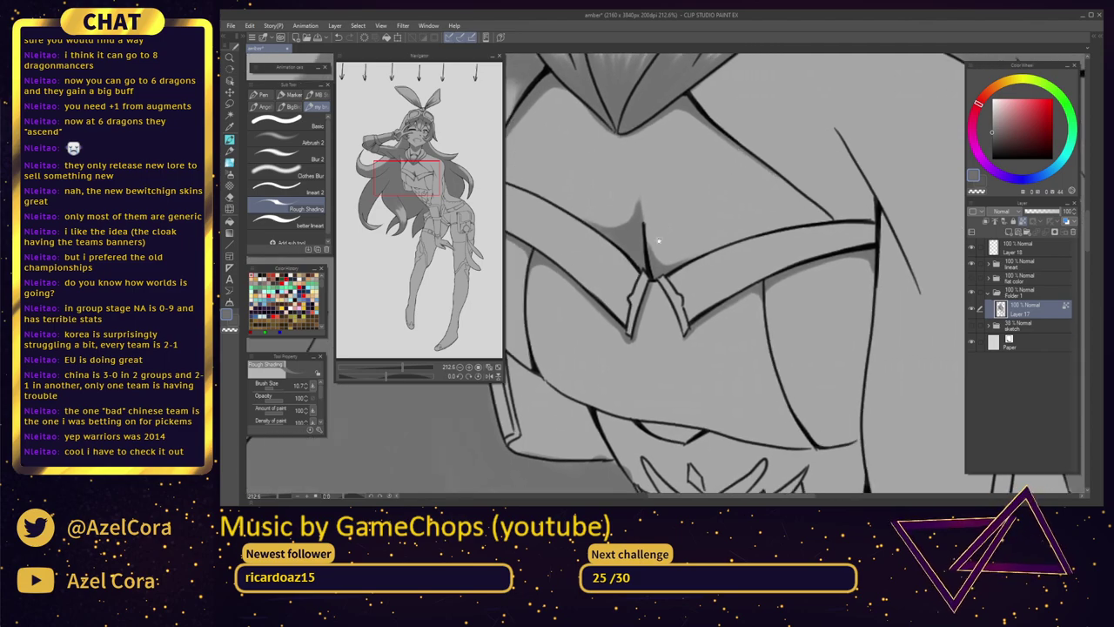
{"action": "left_click_drag", "start_coordinate": [805, 271], "coordinate": [863, 224]}
{"action": "scroll", "coordinate": [601, 287], "scroll_direction": "up", "scroll_amount": 2}
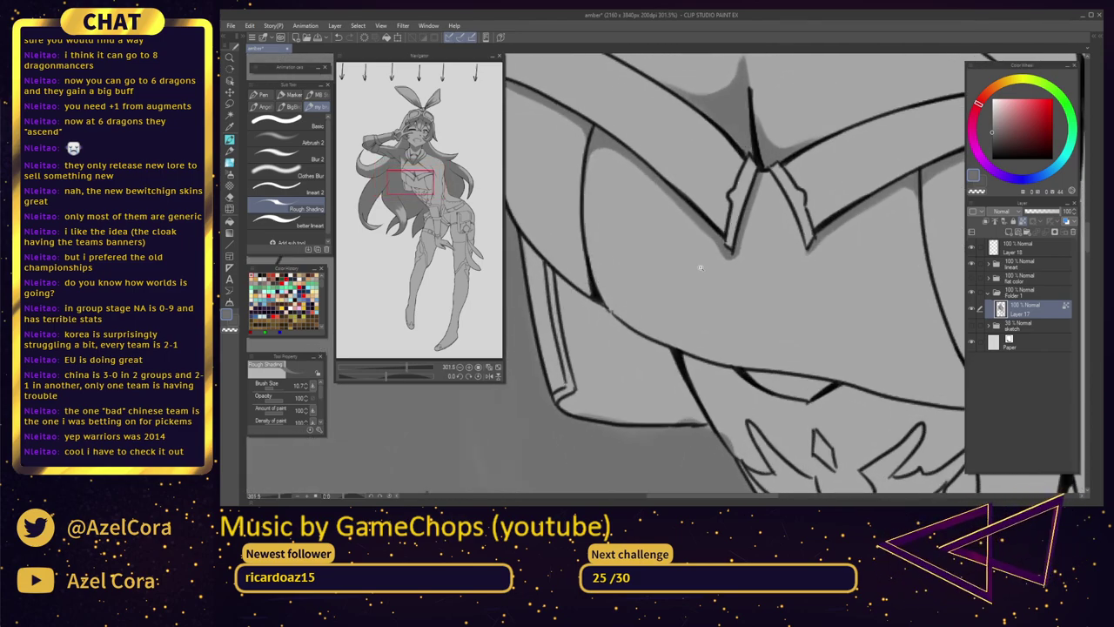
{"action": "scroll", "coordinate": [610, 270], "scroll_direction": "down", "scroll_amount": 5}
{"action": "scroll", "coordinate": [645, 251], "scroll_direction": "up", "scroll_amount": 3}
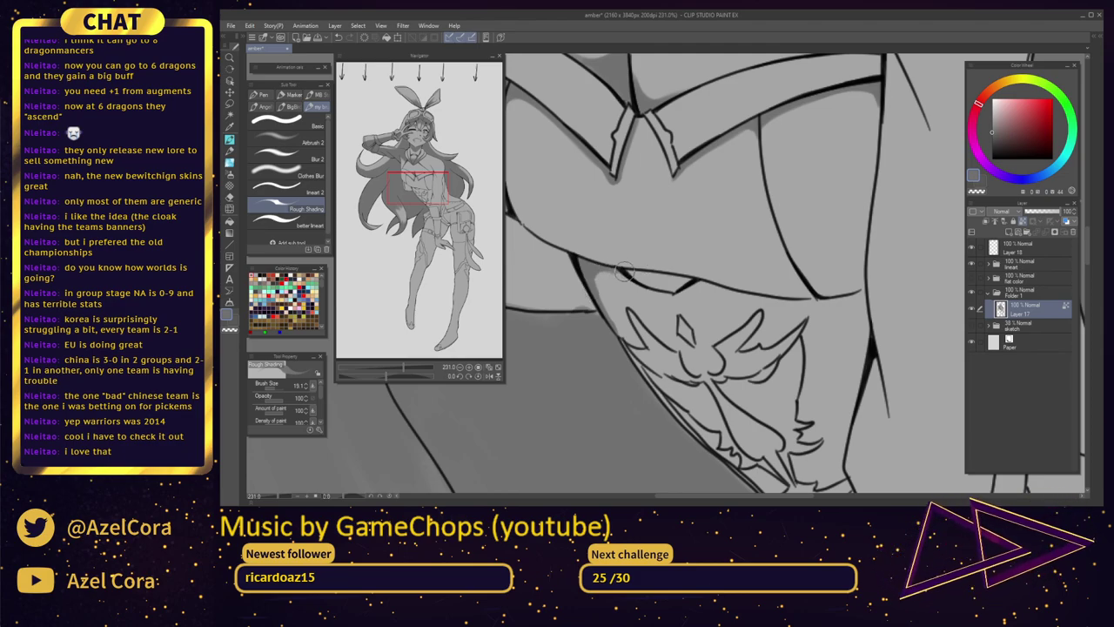
{"action": "left_click_drag", "start_coordinate": [625, 271], "coordinate": [691, 280]}
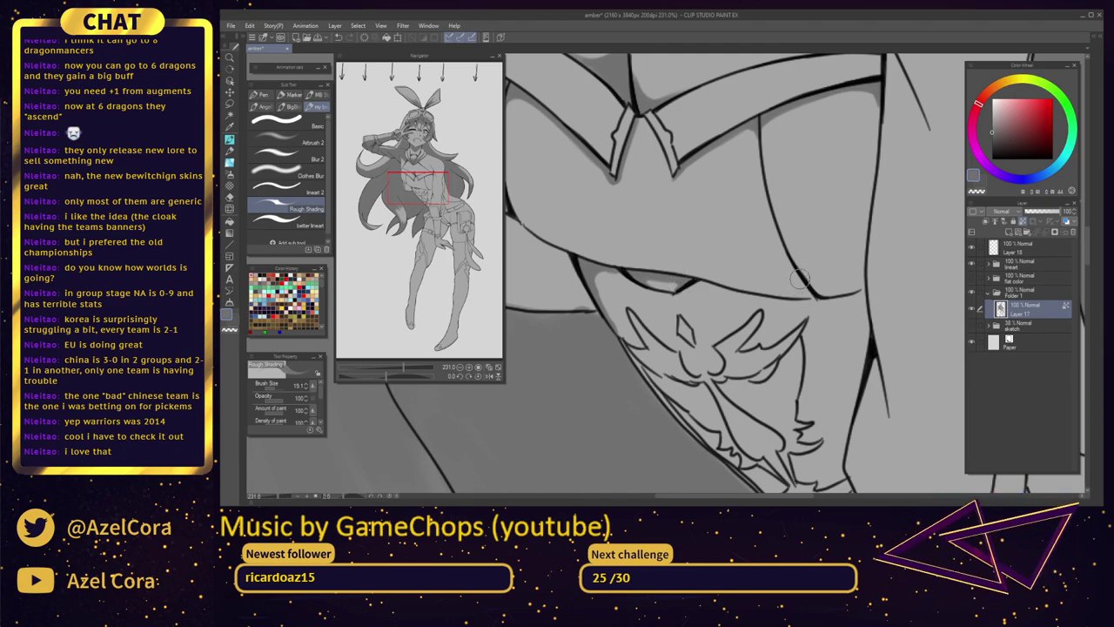
Extend the dark grey shadow under the top's lower hem toward the lowered arm and down the adjoining waist edge
{"action": "mouse_move", "coordinate": [686, 288]}
{"action": "left_mouse_down"}
{"action": "mouse_move", "coordinate": [815, 297]}
{"action": "mouse_move", "coordinate": [770, 301]}
{"action": "mouse_move", "coordinate": [804, 305]}
{"action": "mouse_move", "coordinate": [782, 306]}
{"action": "mouse_move", "coordinate": [866, 290]}
{"action": "mouse_move", "coordinate": [820, 297]}
{"action": "left_mouse_up"}
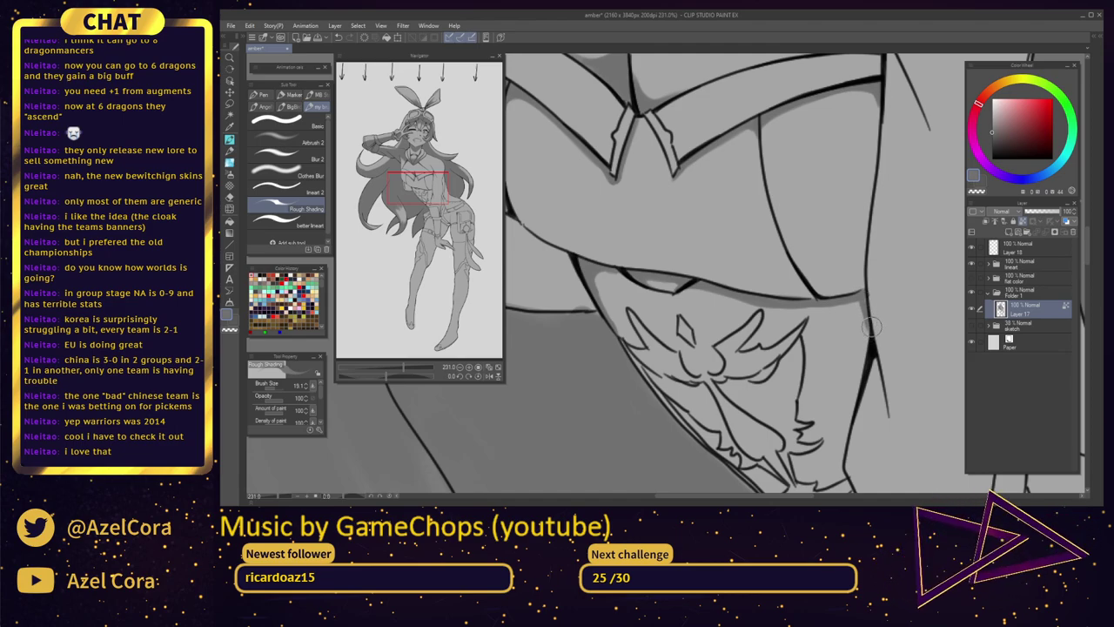
{"action": "left_click_drag", "start_coordinate": [871, 327], "coordinate": [875, 256]}
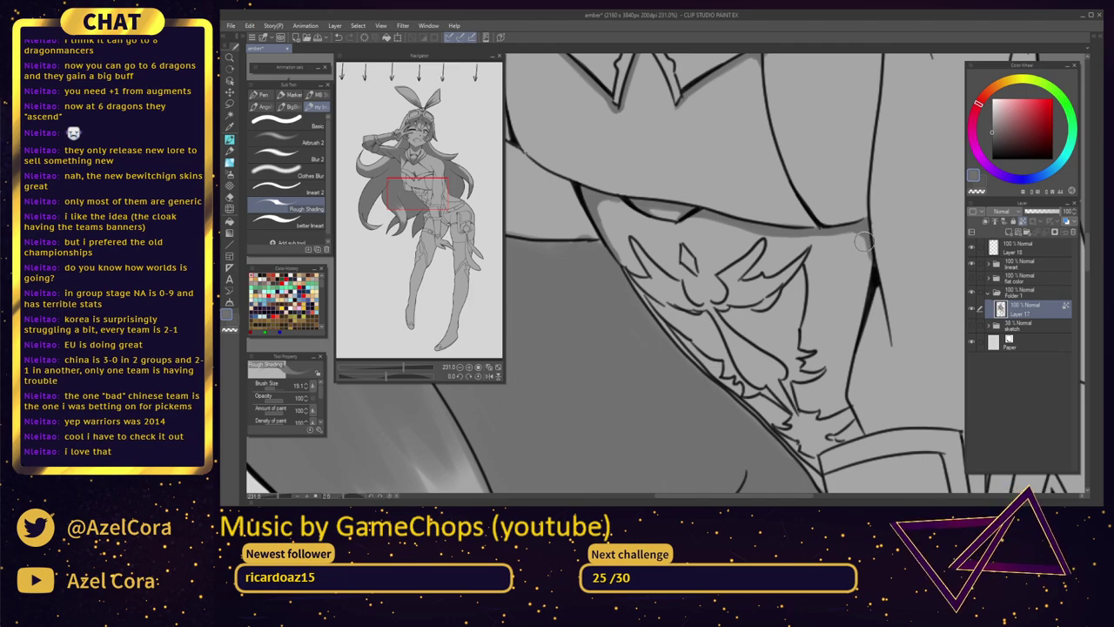
{"action": "scroll", "coordinate": [864, 242], "scroll_direction": "down", "scroll_amount": 1}
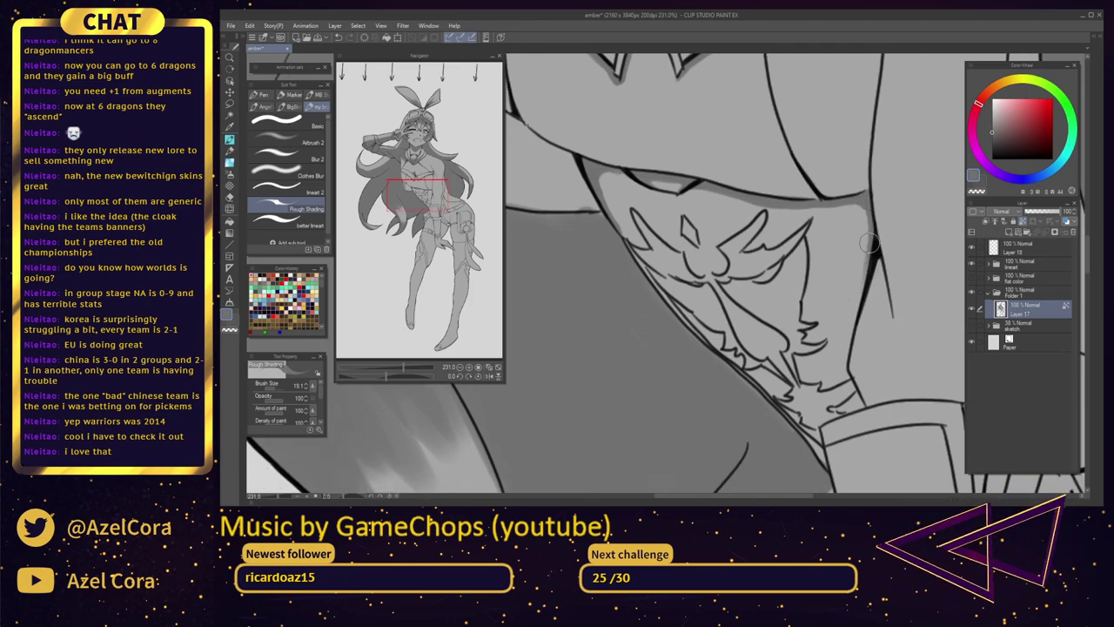
{"action": "mouse_move", "coordinate": [869, 243]}
{"action": "left_mouse_down"}
{"action": "mouse_move", "coordinate": [860, 318]}
{"action": "mouse_move", "coordinate": [869, 272]}
{"action": "left_mouse_up"}
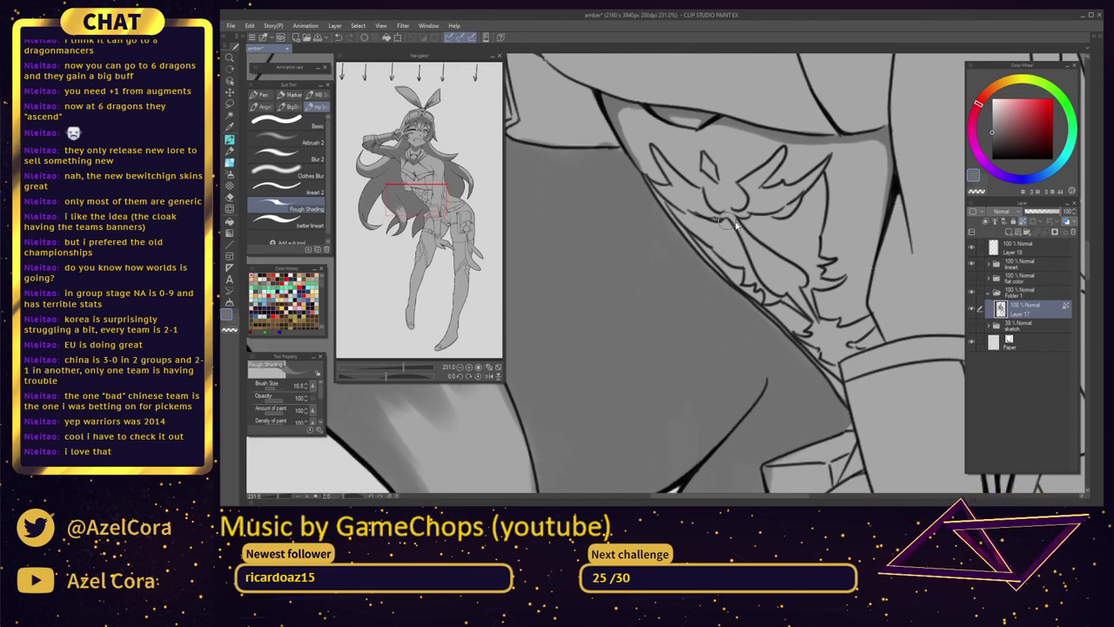
Paint thin dark grey shadows beneath the wings and outline of the winged emblem at brush size 10
{"action": "key", "text": "bracketleft"}
{"action": "key", "text": "bracketleft"}
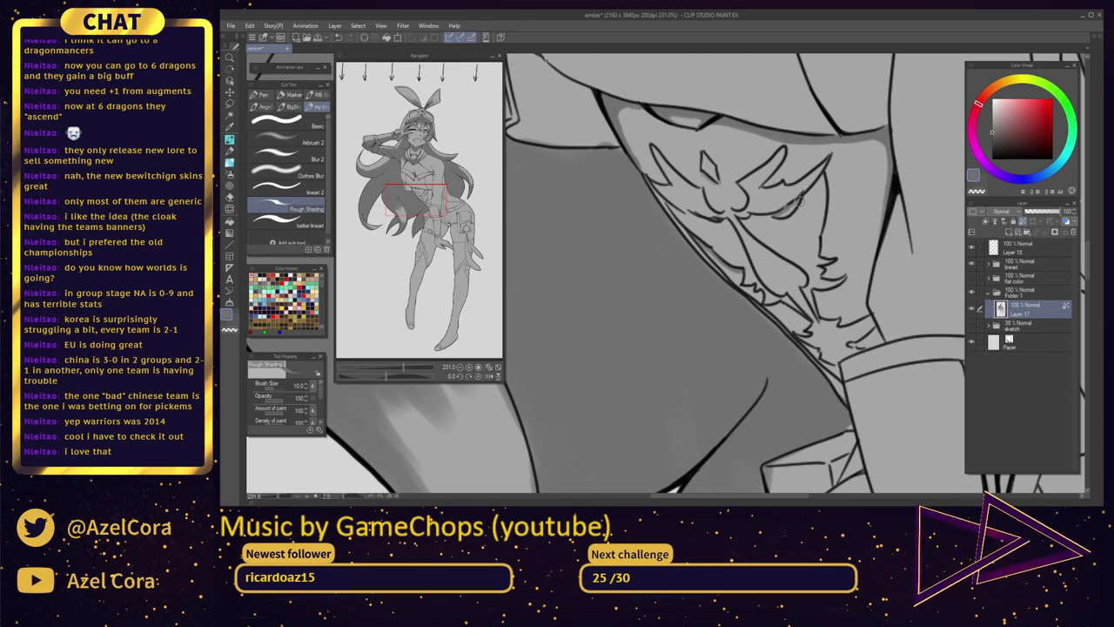
{"action": "left_click_drag", "start_coordinate": [792, 220], "coordinate": [816, 227]}
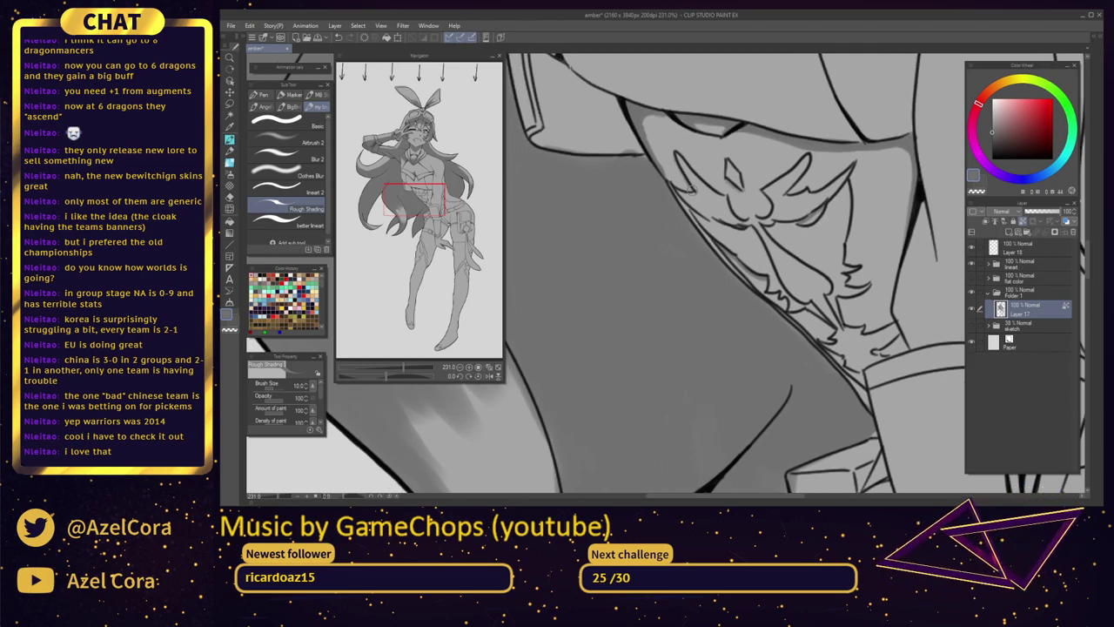
{"action": "left_click_drag", "start_coordinate": [678, 157], "coordinate": [683, 174]}
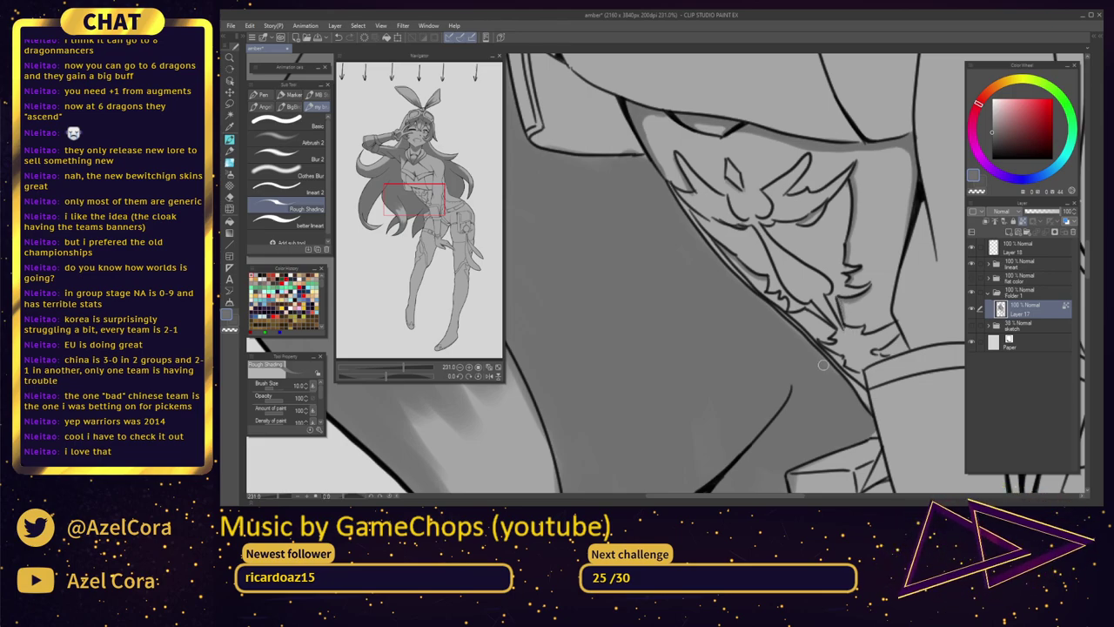
Create a new Illustration canvas of 3840 by 2160 px at resolution 200
{"action": "left_click", "coordinate": [231, 26]}
{"action": "left_click", "coordinate": [252, 38]}
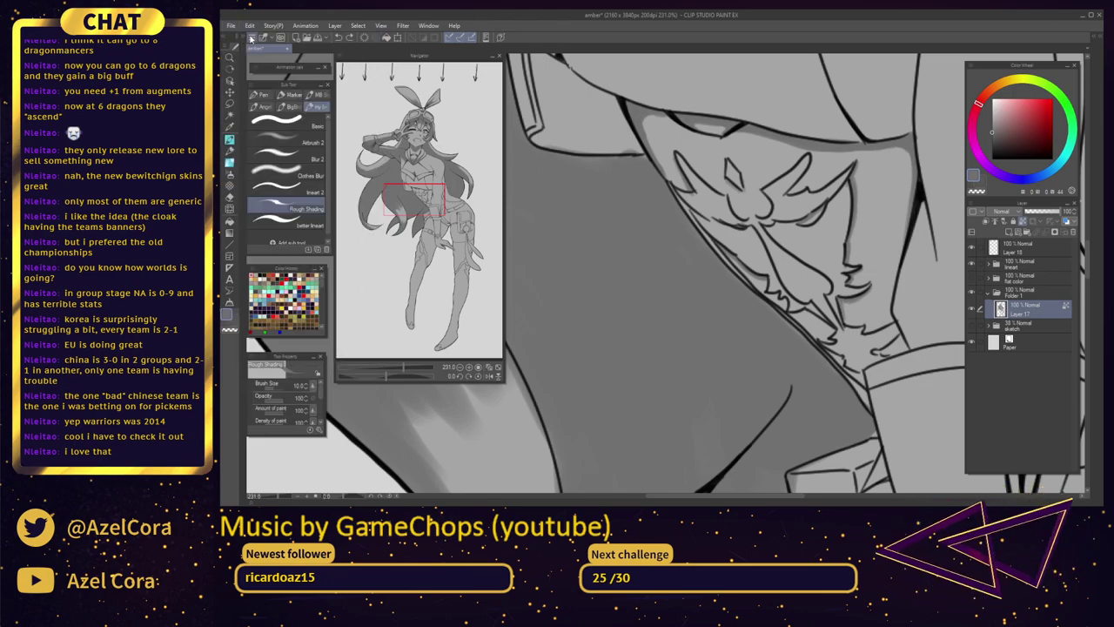
{"action": "left_click", "coordinate": [244, 38]}
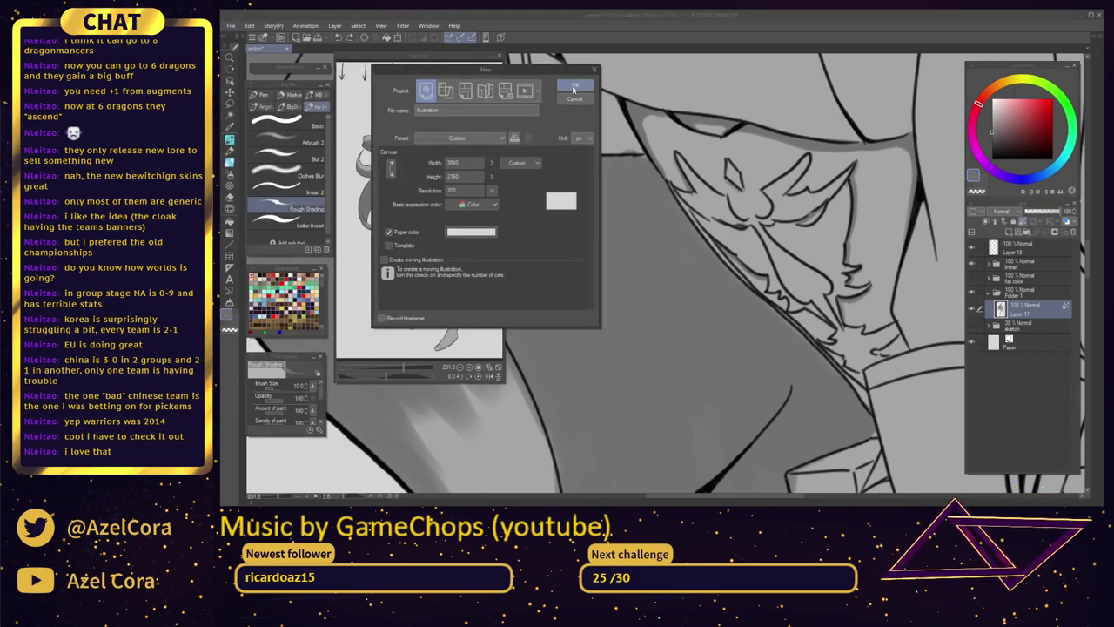
{"action": "left_click", "coordinate": [572, 90]}
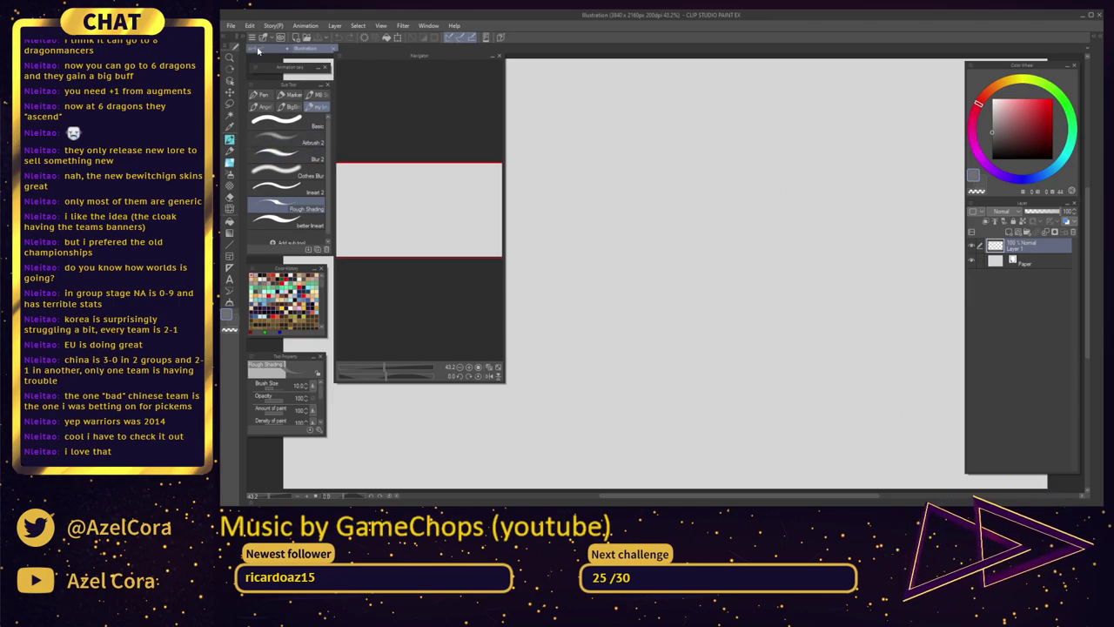
Check the timelapse recording option of the character drawing
{"action": "left_click", "coordinate": [258, 51]}
{"action": "left_click", "coordinate": [250, 25]}
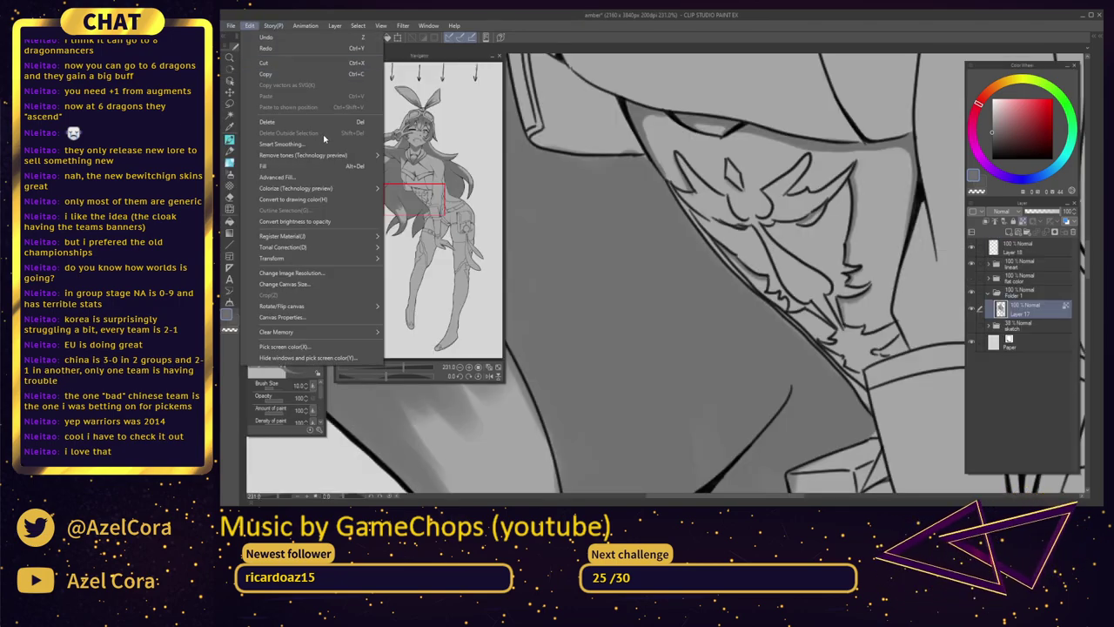
{"action": "left_click", "coordinate": [231, 26]}
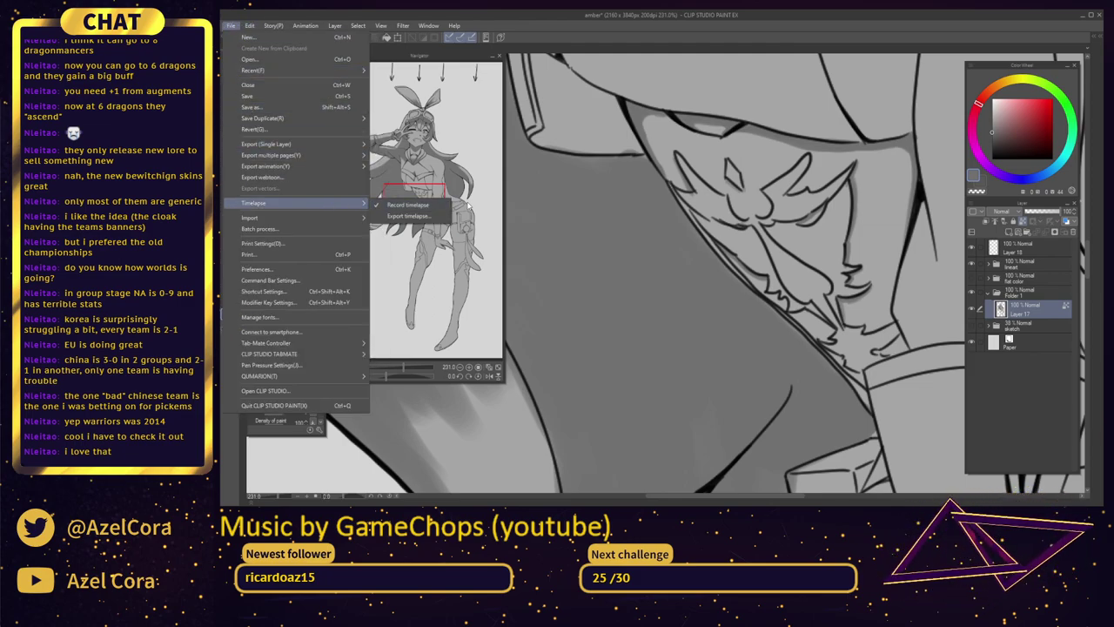
{"action": "left_click", "coordinate": [260, 29]}
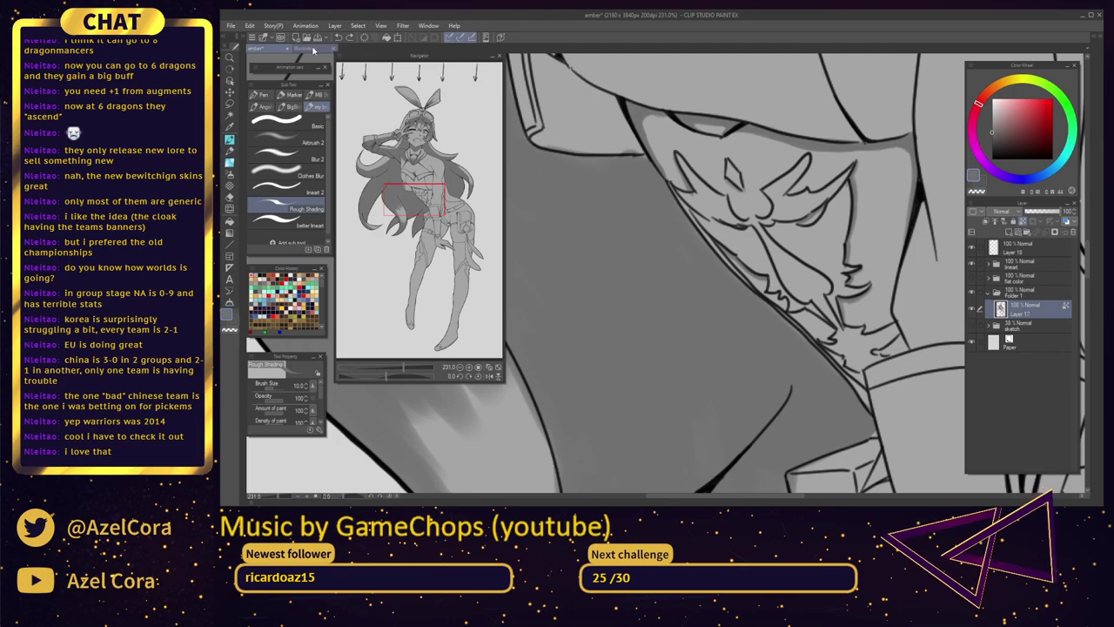
Switch to the blank illustration and handwrite the number row 1, 10, 100, 1000 in near-black
{"action": "left_click", "coordinate": [310, 50]}
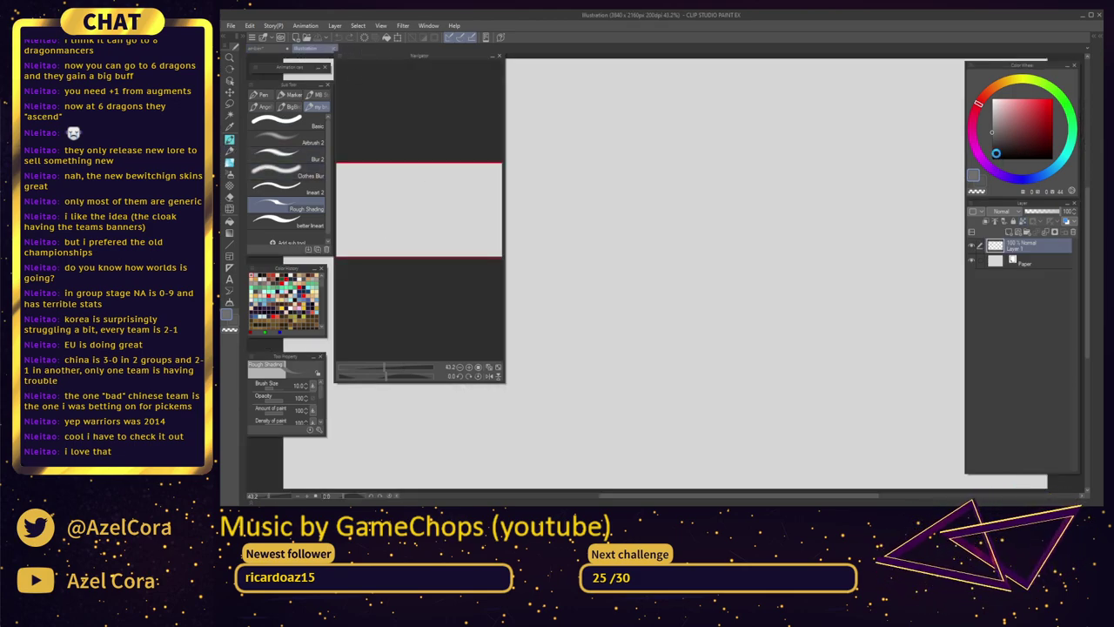
{"action": "left_click_drag", "start_coordinate": [997, 157], "coordinate": [984, 172]}
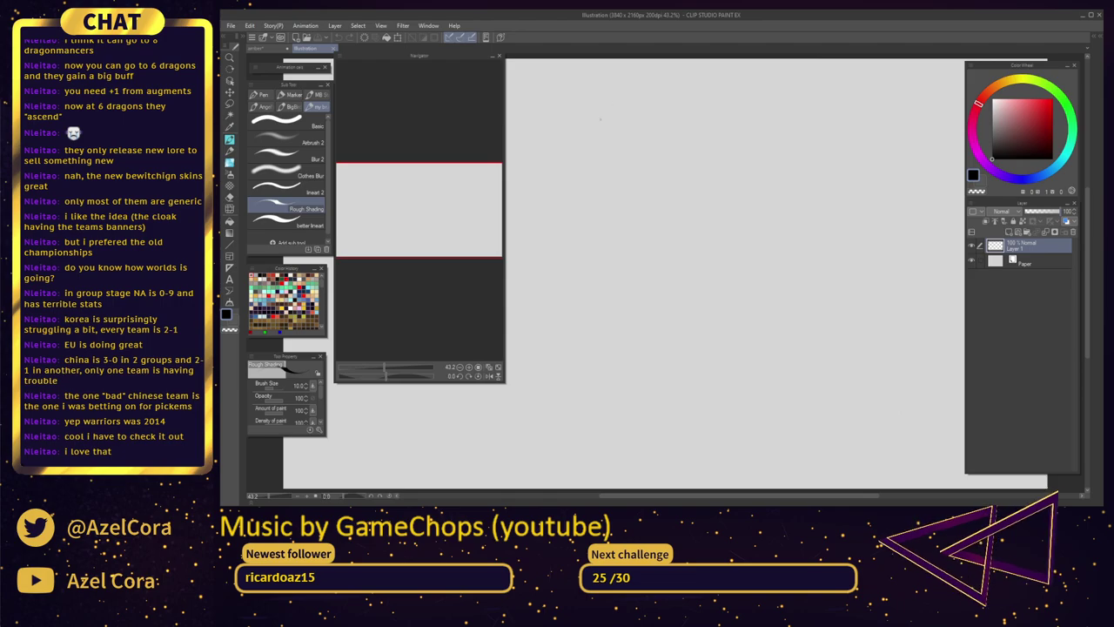
{"action": "left_click_drag", "start_coordinate": [601, 111], "coordinate": [601, 121]}
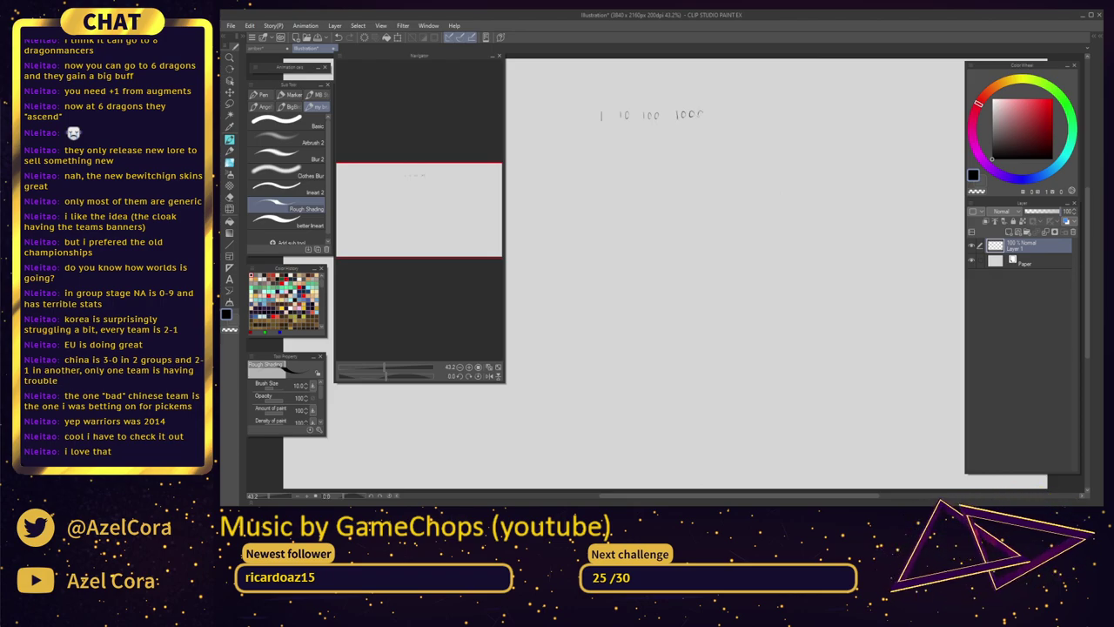
Draw curved arrows labelled x10 and x100 above 1000, and write an underlined 1000000 beside the row
{"action": "left_click_drag", "start_coordinate": [694, 98], "coordinate": [742, 94]}
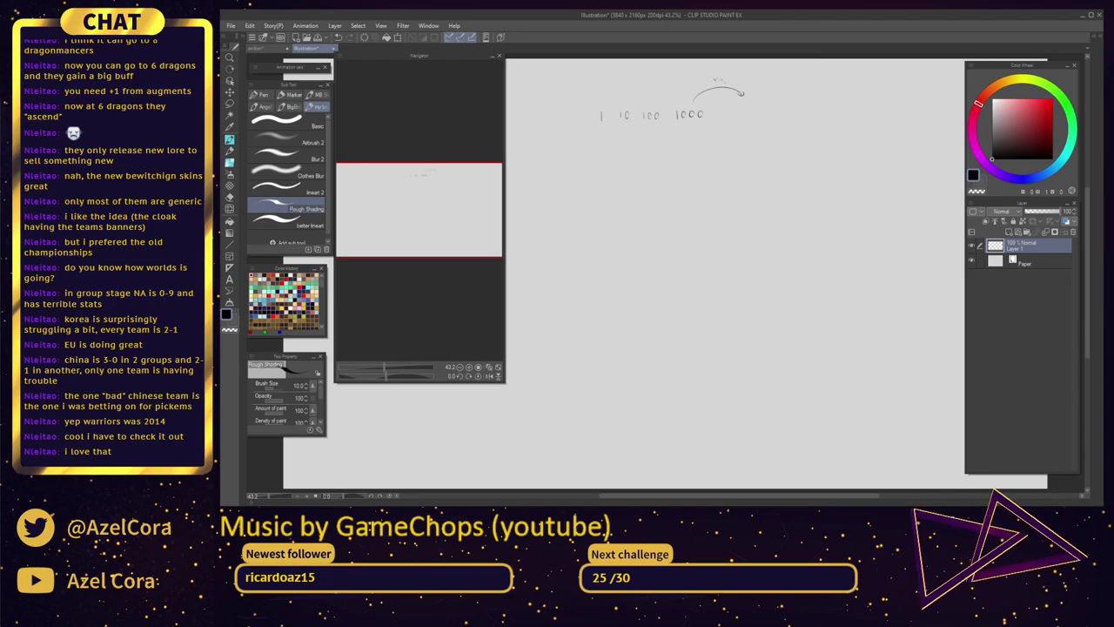
{"action": "mouse_move", "coordinate": [688, 96]}
{"action": "left_mouse_down"}
{"action": "mouse_move", "coordinate": [748, 70]}
{"action": "mouse_move", "coordinate": [768, 87]}
{"action": "left_mouse_up"}
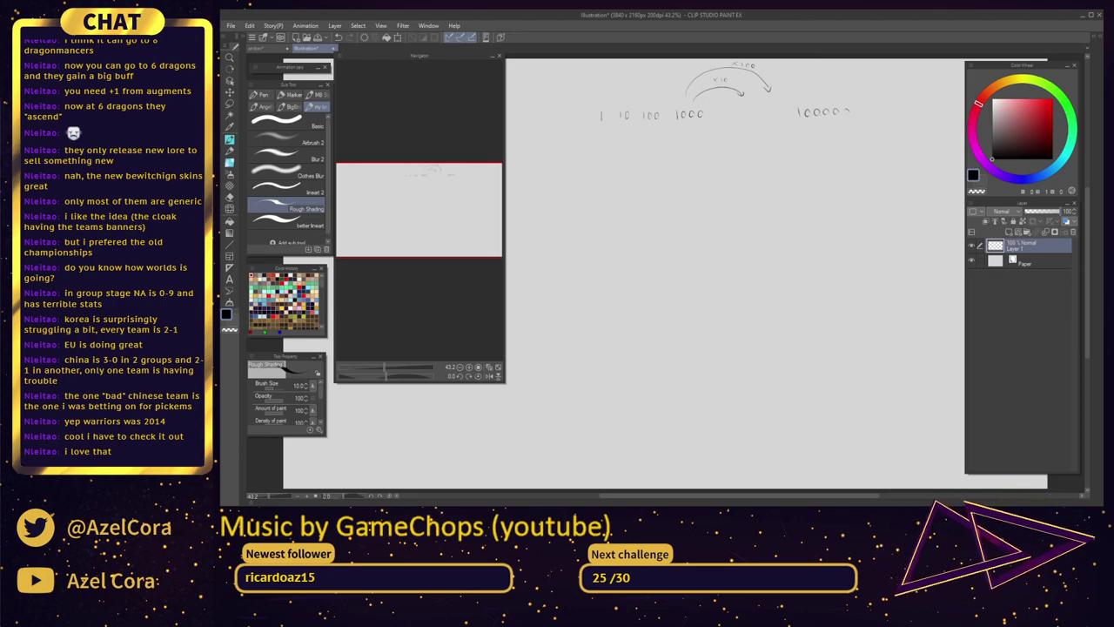
{"action": "left_click_drag", "start_coordinate": [859, 108], "coordinate": [858, 109]}
{"action": "left_click_drag", "start_coordinate": [794, 122], "coordinate": [875, 115]}
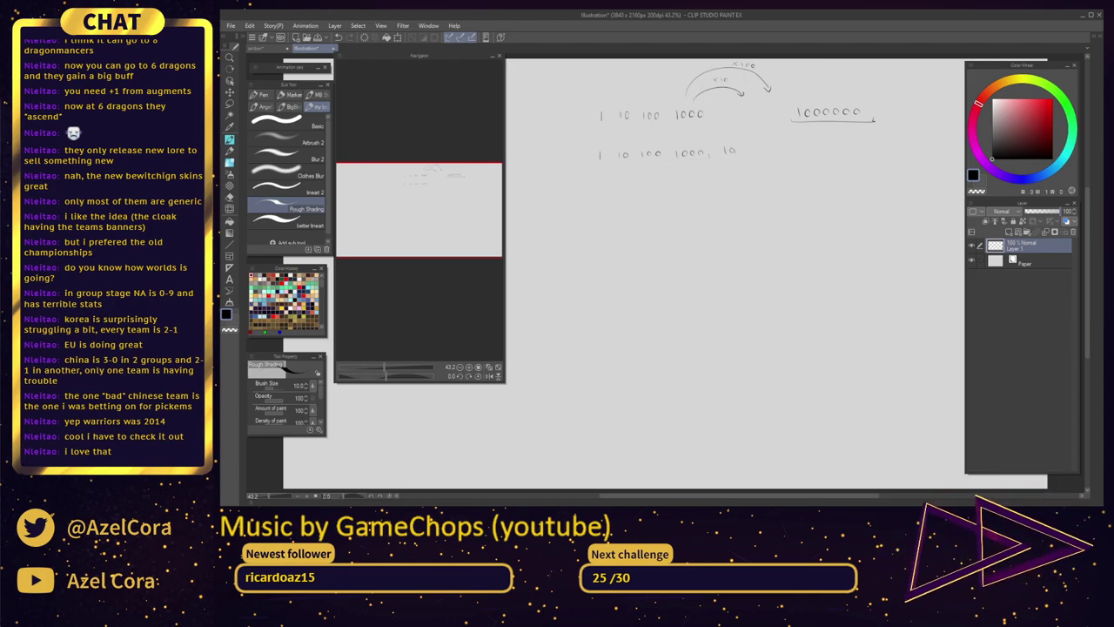
Handwrite a second row 1, 10, 100, 1000, 10000 with curved arrows labelled x10 and x100 beneath its end
{"action": "left_click_drag", "start_coordinate": [749, 149], "coordinate": [749, 149]}
{"action": "left_click_drag", "start_coordinate": [754, 148], "coordinate": [770, 154]}
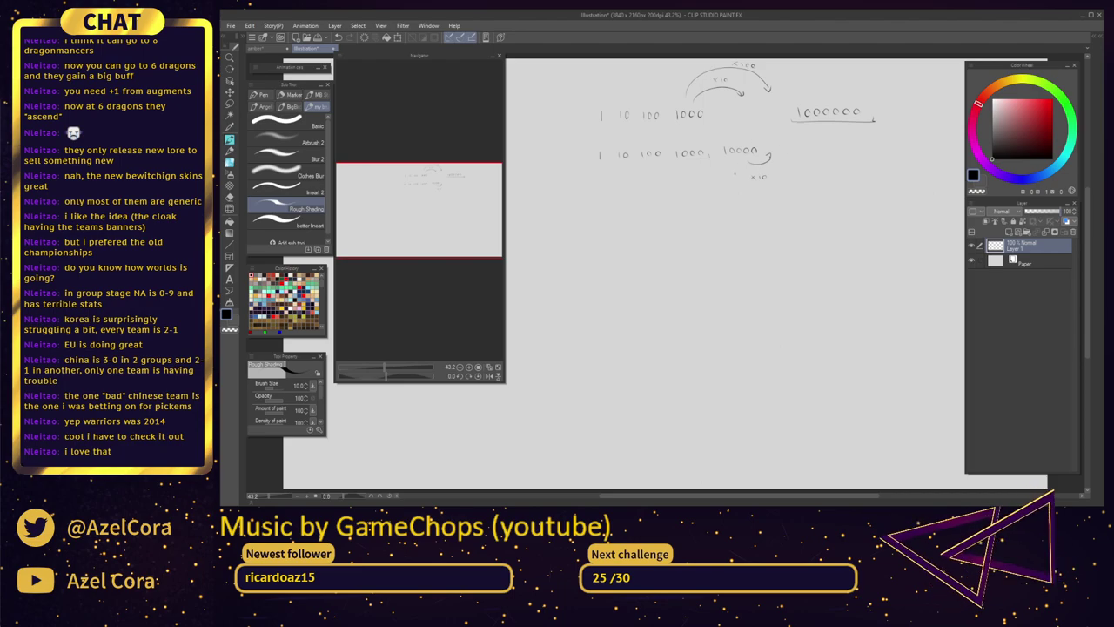
{"action": "mouse_move", "coordinate": [741, 177]}
{"action": "left_mouse_down"}
{"action": "mouse_move", "coordinate": [779, 188]}
{"action": "mouse_move", "coordinate": [818, 159]}
{"action": "left_mouse_up"}
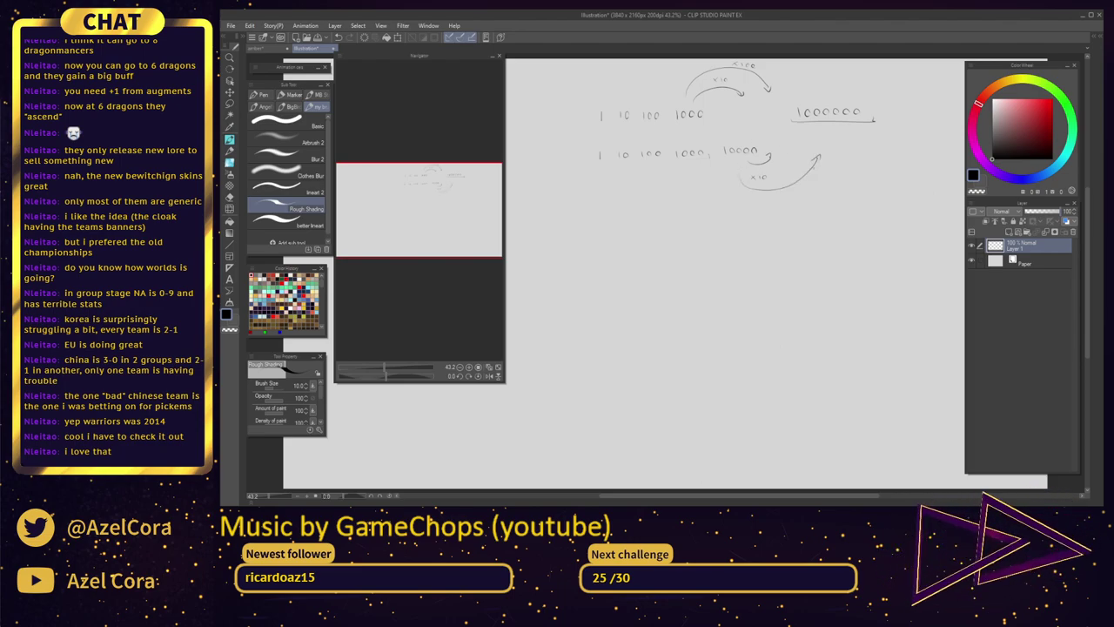
{"action": "left_click_drag", "start_coordinate": [769, 198], "coordinate": [769, 203]}
{"action": "left_click_drag", "start_coordinate": [774, 198], "coordinate": [773, 197]}
{"action": "left_click_drag", "start_coordinate": [779, 202], "coordinate": [779, 204]}
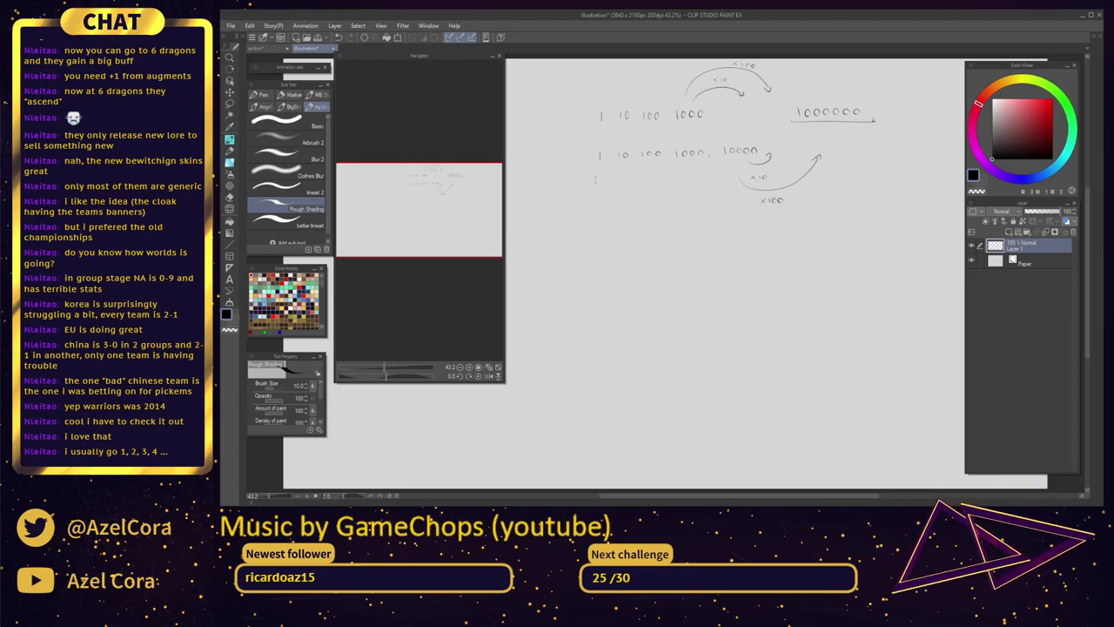
Draw downward arrows from the second row's numbers to the handwritten powers 10^0, 10^1, 10^2, 10^3 and 10^4
{"action": "left_click_drag", "start_coordinate": [624, 168], "coordinate": [623, 201]}
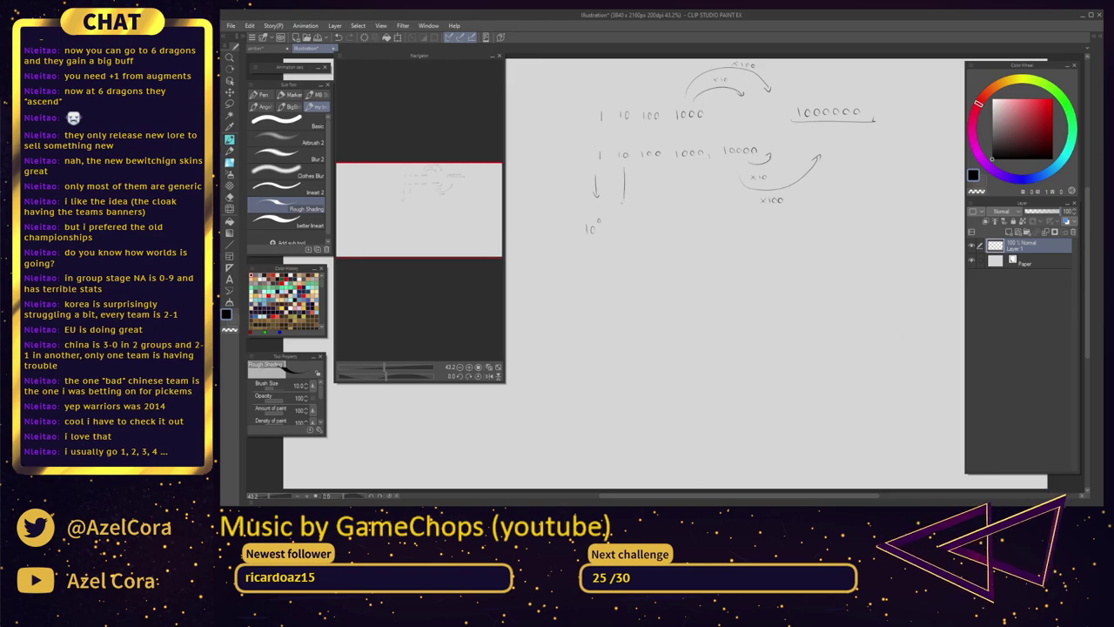
{"action": "left_click_drag", "start_coordinate": [654, 163], "coordinate": [655, 201]}
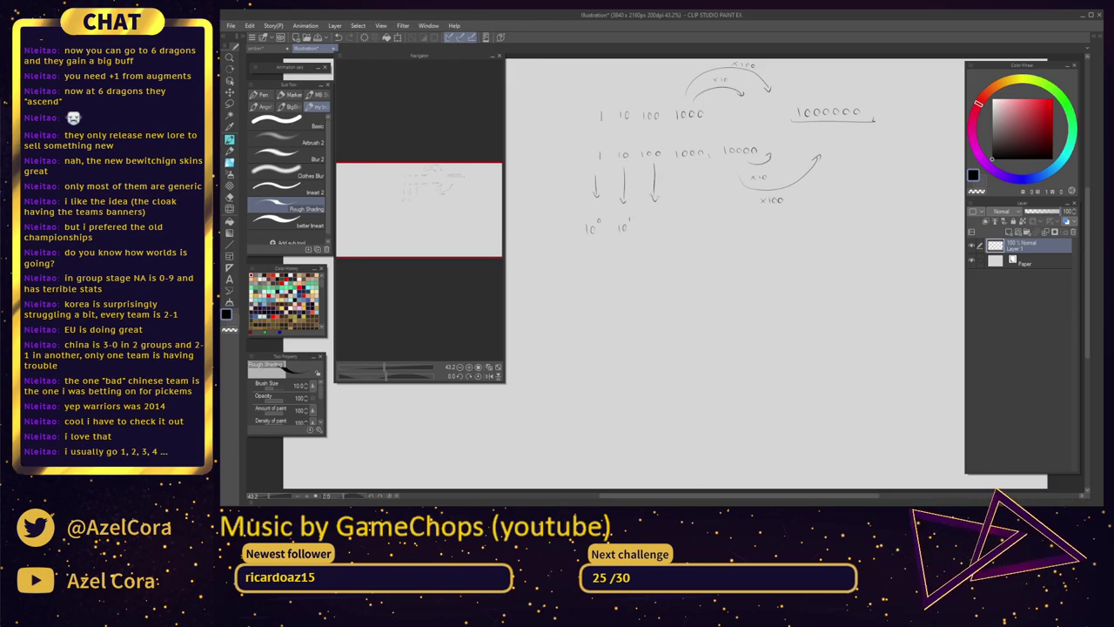
{"action": "left_click_drag", "start_coordinate": [695, 163], "coordinate": [694, 220]}
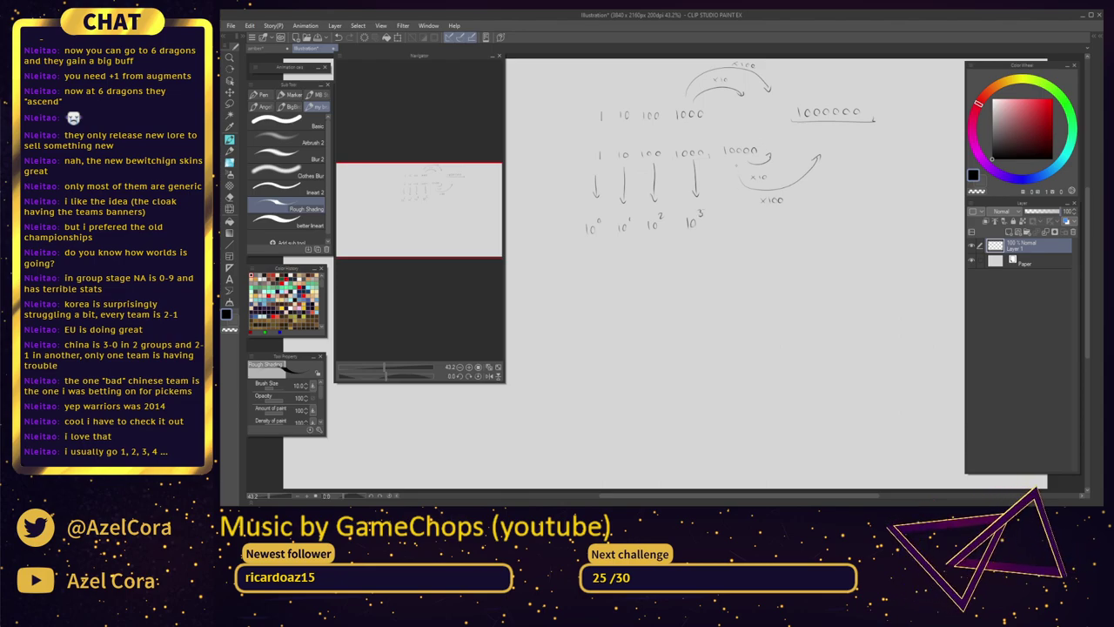
{"action": "left_click_drag", "start_coordinate": [738, 167], "coordinate": [740, 225]}
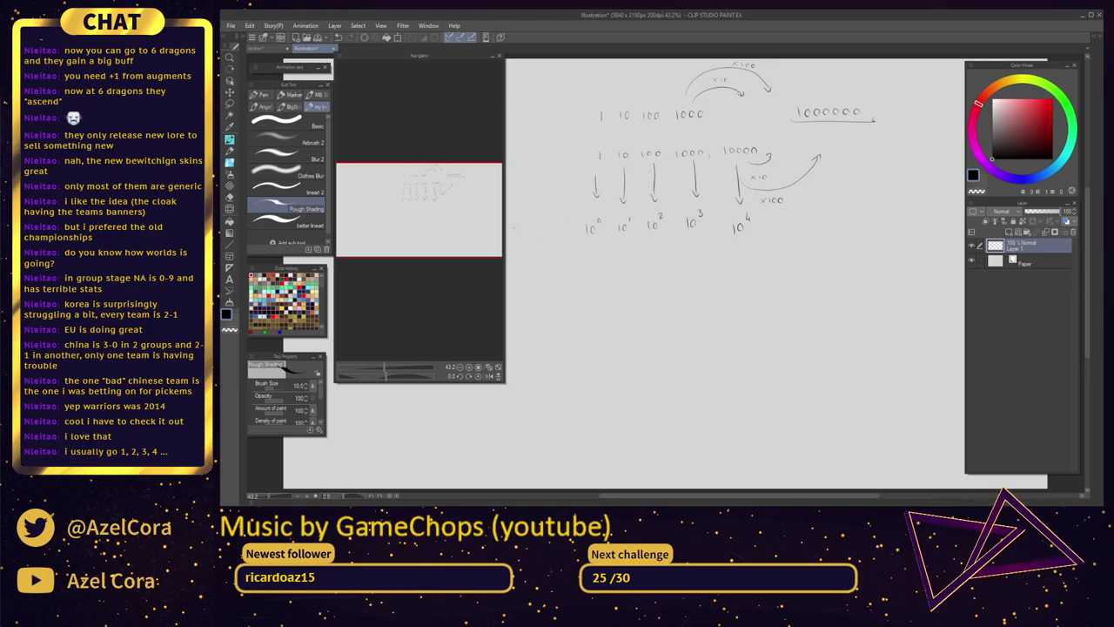
Write log10 with an arrow before the powers, and draw arrows from them down to 0, 1, 2, 3 and 4
{"action": "left_click_drag", "start_coordinate": [517, 223], "coordinate": [523, 233]}
{"action": "left_click_drag", "start_coordinate": [534, 231], "coordinate": [530, 238]}
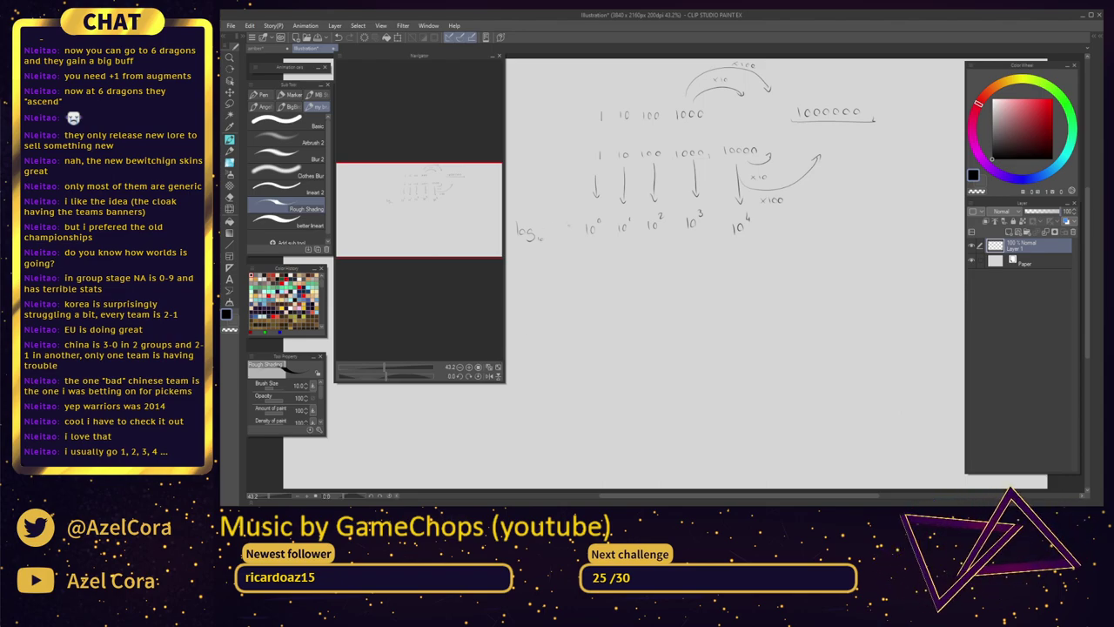
{"action": "left_click_drag", "start_coordinate": [592, 245], "coordinate": [590, 277]}
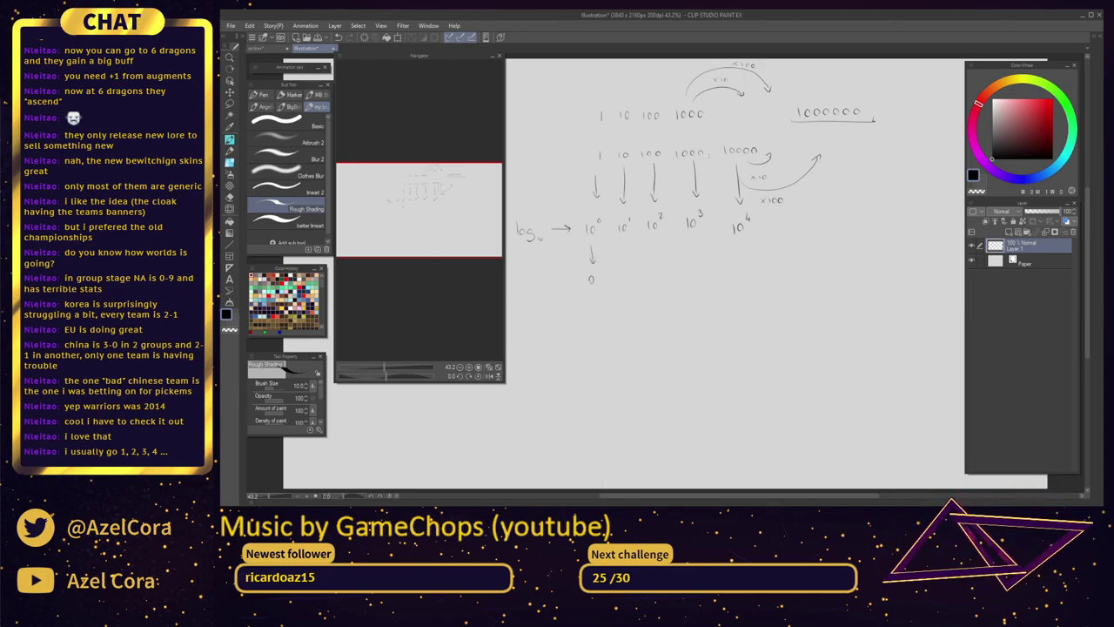
{"action": "left_click_drag", "start_coordinate": [654, 239], "coordinate": [654, 255]}
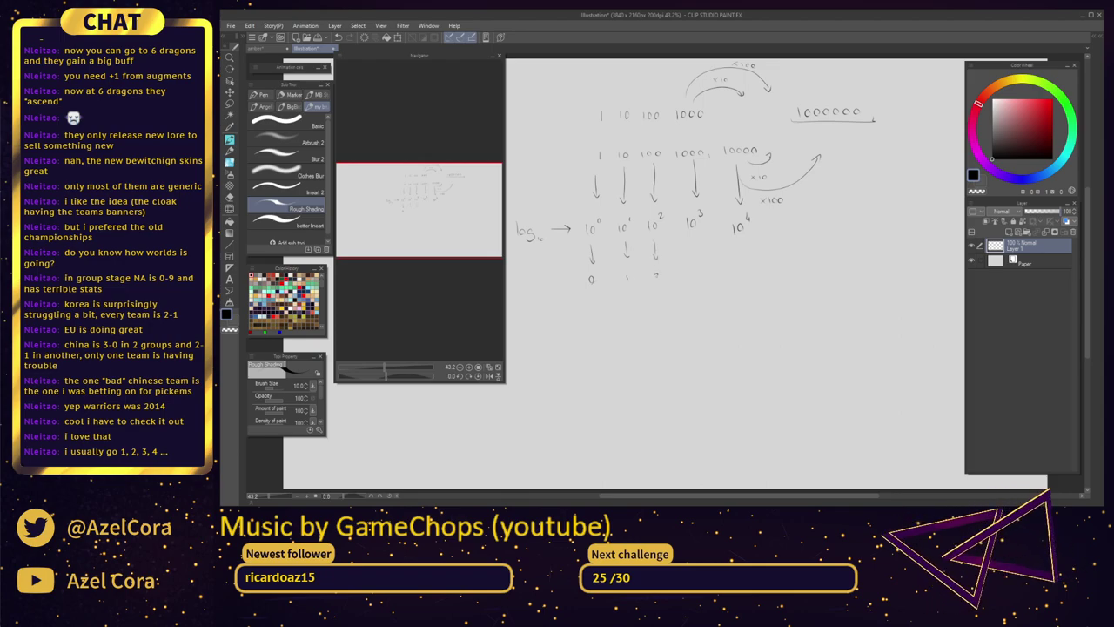
{"action": "left_click_drag", "start_coordinate": [738, 243], "coordinate": [738, 261]}
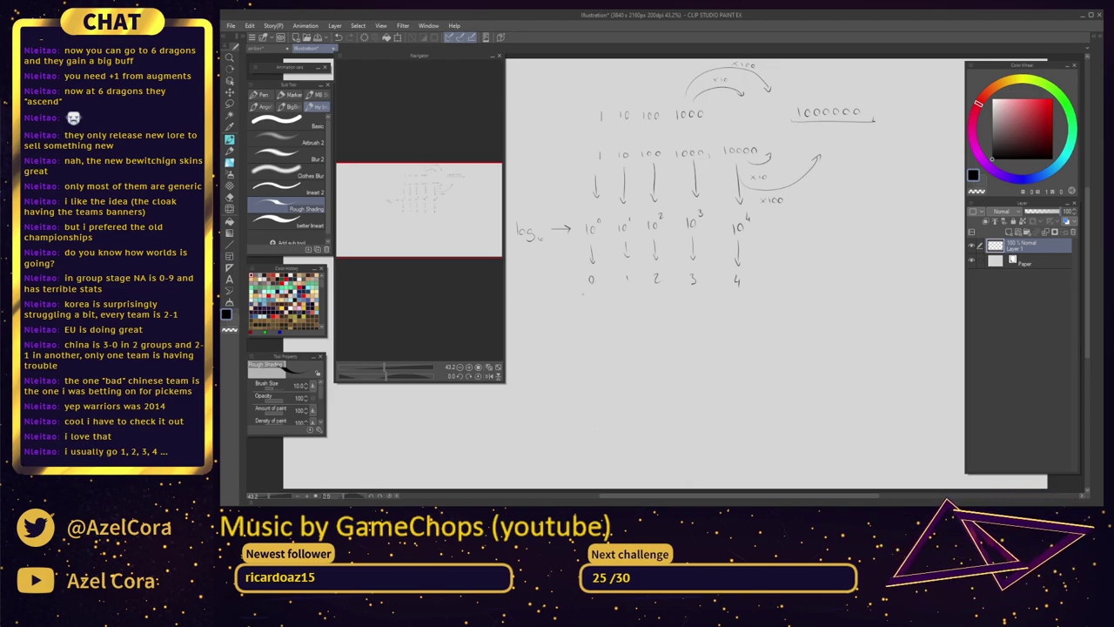
Underline the resulting 0 and handwrite the formula log10(n)+1 below the rows
{"action": "left_click_drag", "start_coordinate": [583, 290], "coordinate": [599, 285]}
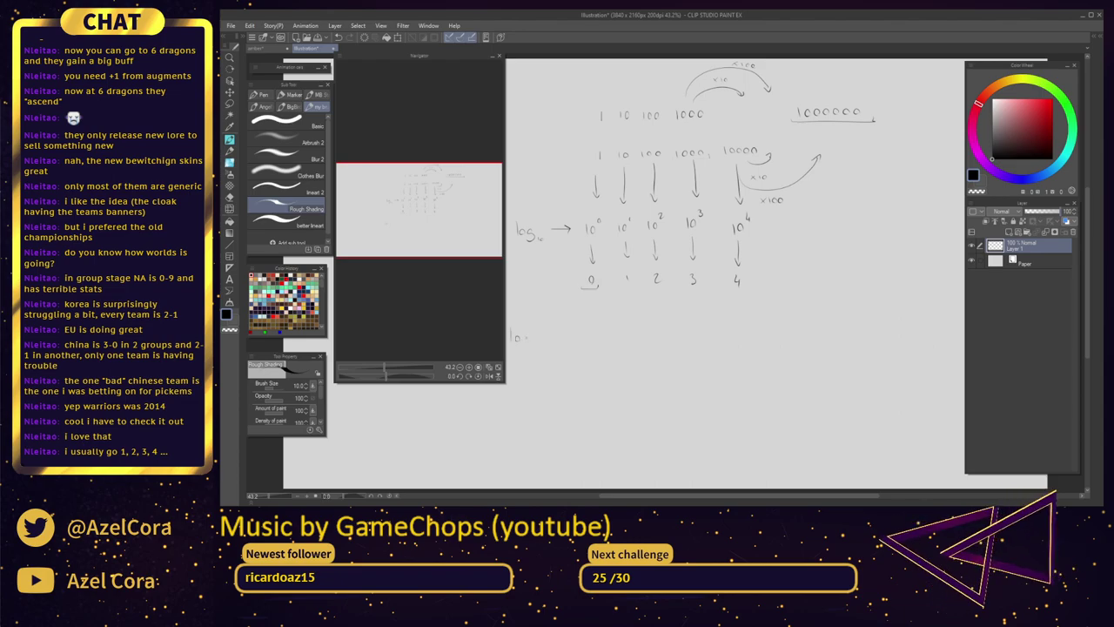
{"action": "left_click_drag", "start_coordinate": [530, 337], "coordinate": [523, 349]}
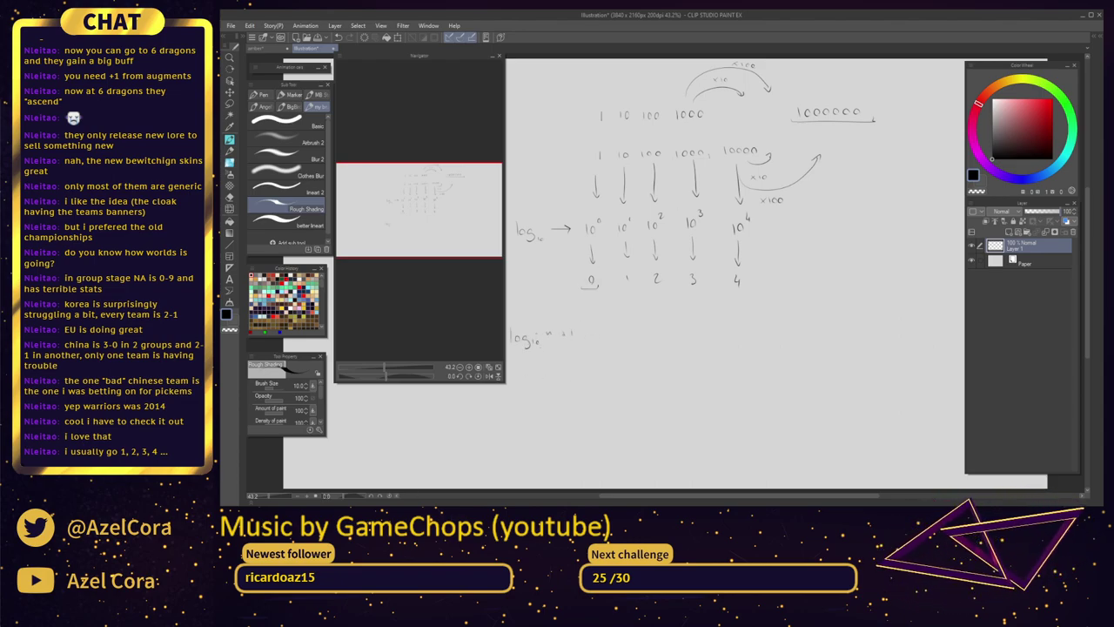
{"action": "left_click_drag", "start_coordinate": [553, 328], "coordinate": [555, 344]}
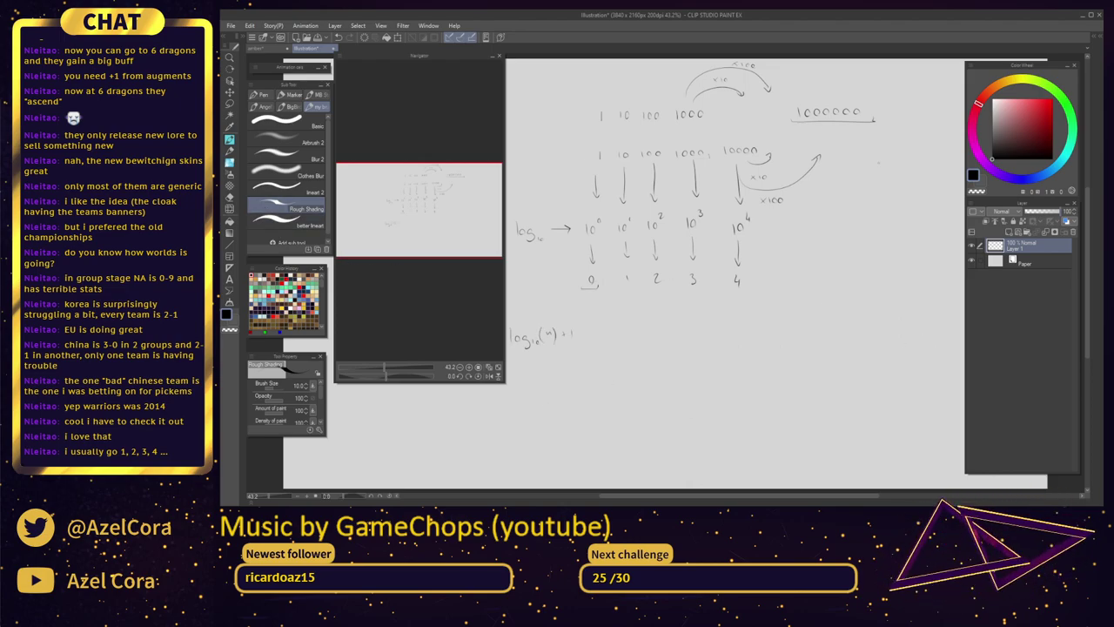
Return to the character drawing and frame the winged emblem on the midriff
{"action": "left_click", "coordinate": [266, 50]}
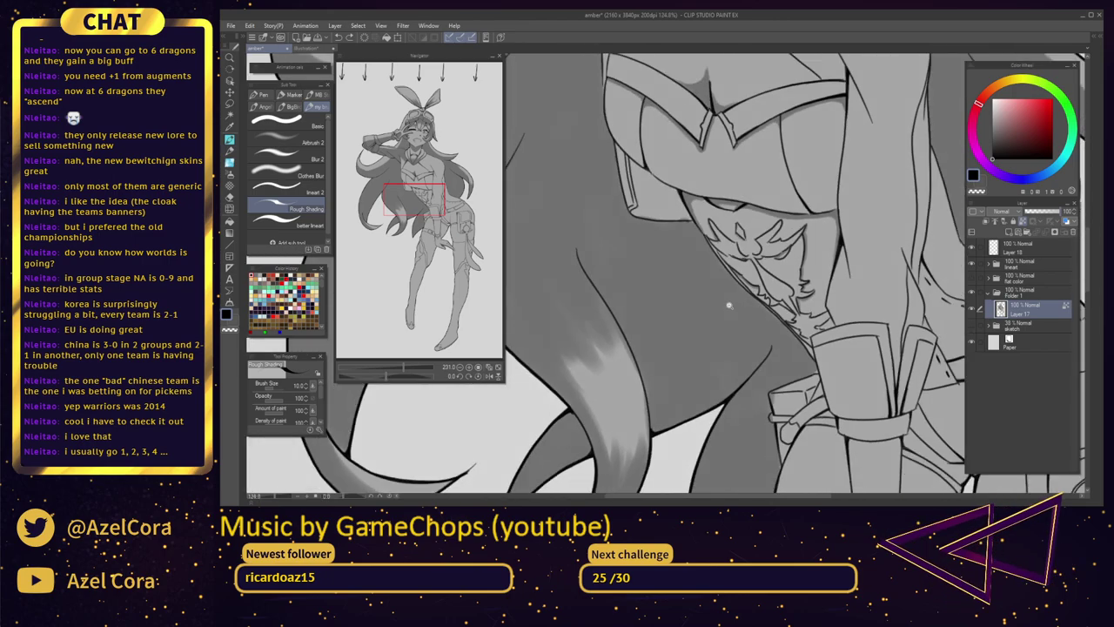
{"action": "left_click_drag", "start_coordinate": [730, 306], "coordinate": [712, 306]}
{"action": "left_click_drag", "start_coordinate": [762, 271], "coordinate": [682, 304]}
{"action": "left_click_drag", "start_coordinate": [682, 304], "coordinate": [740, 304]}
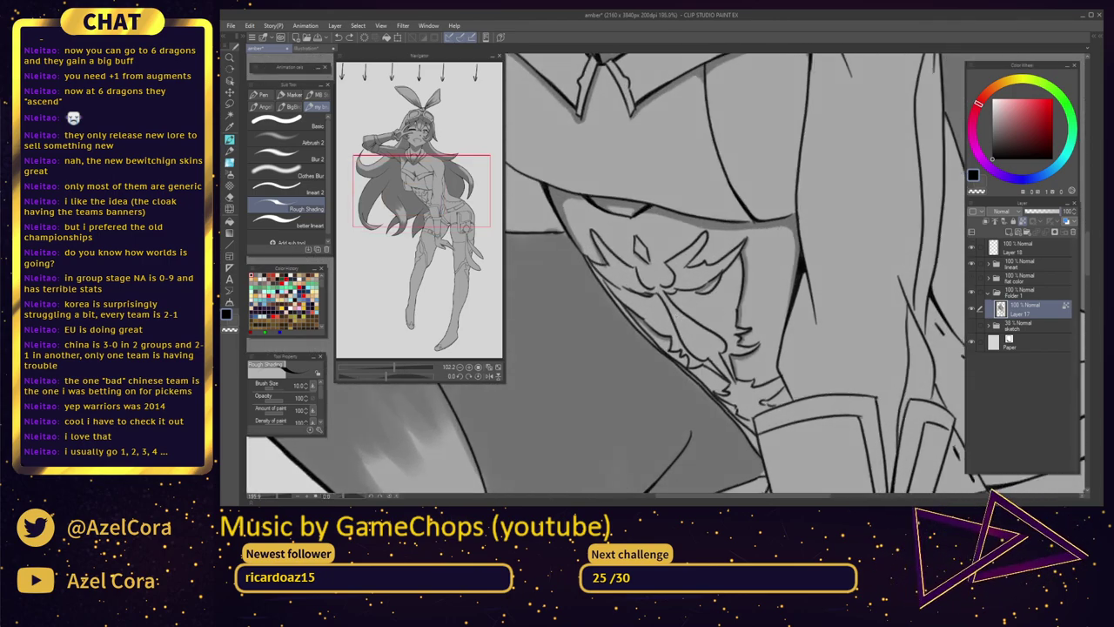
Choose a dark grey from the colour history and shade the midriff beside the arm and around the winged emblem
{"action": "scroll", "coordinate": [736, 274], "scroll_direction": "up", "scroll_amount": 2}
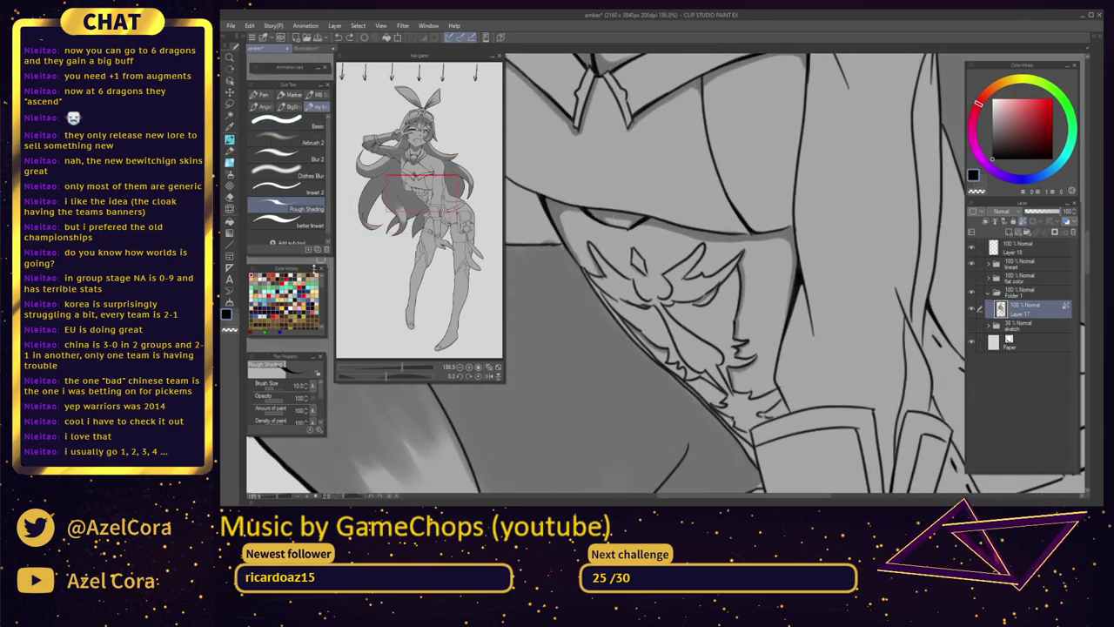
{"action": "left_click", "coordinate": [256, 276]}
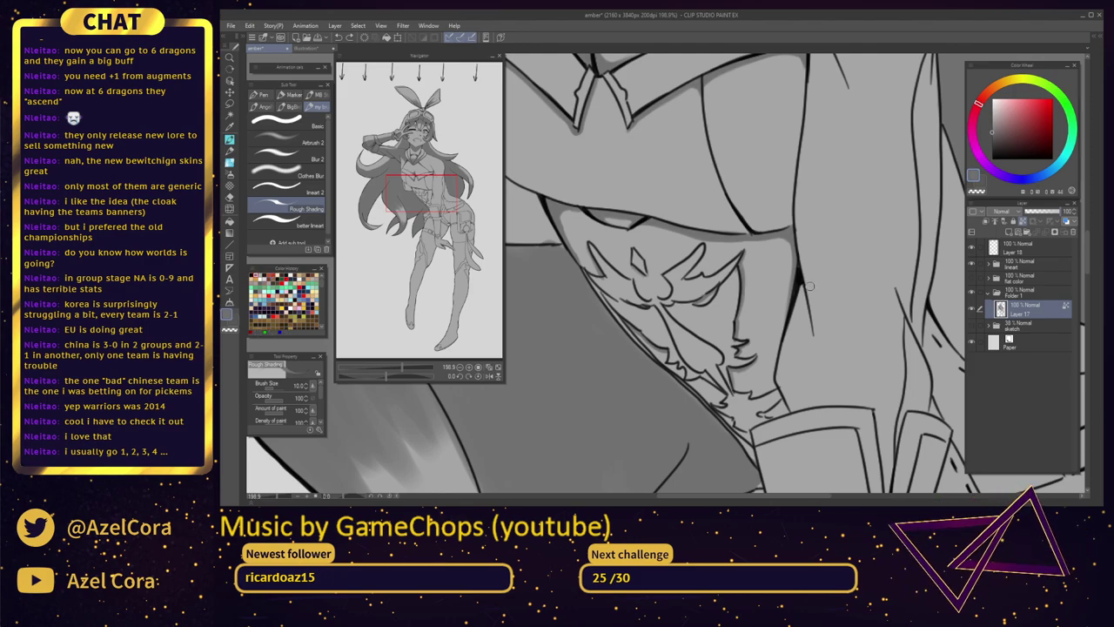
{"action": "left_click_drag", "start_coordinate": [810, 286], "coordinate": [801, 248]}
{"action": "left_click_drag", "start_coordinate": [697, 312], "coordinate": [734, 316]}
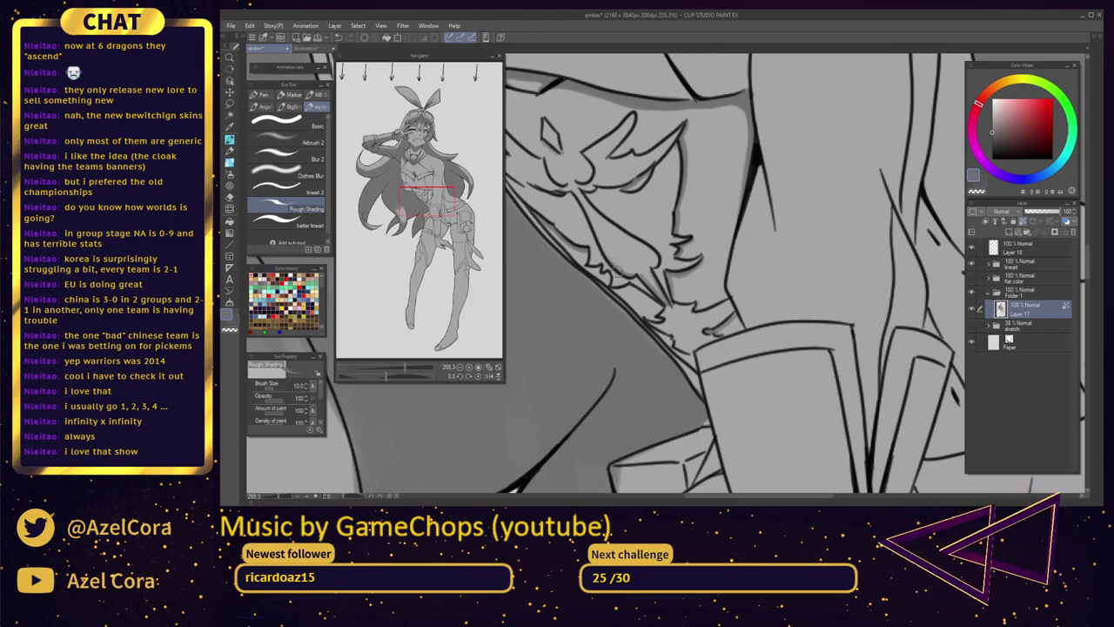
Shade the side of the small pouch behind the gloved wrist and the area directly beneath it
{"action": "scroll", "coordinate": [621, 192], "scroll_direction": "down", "scroll_amount": 4}
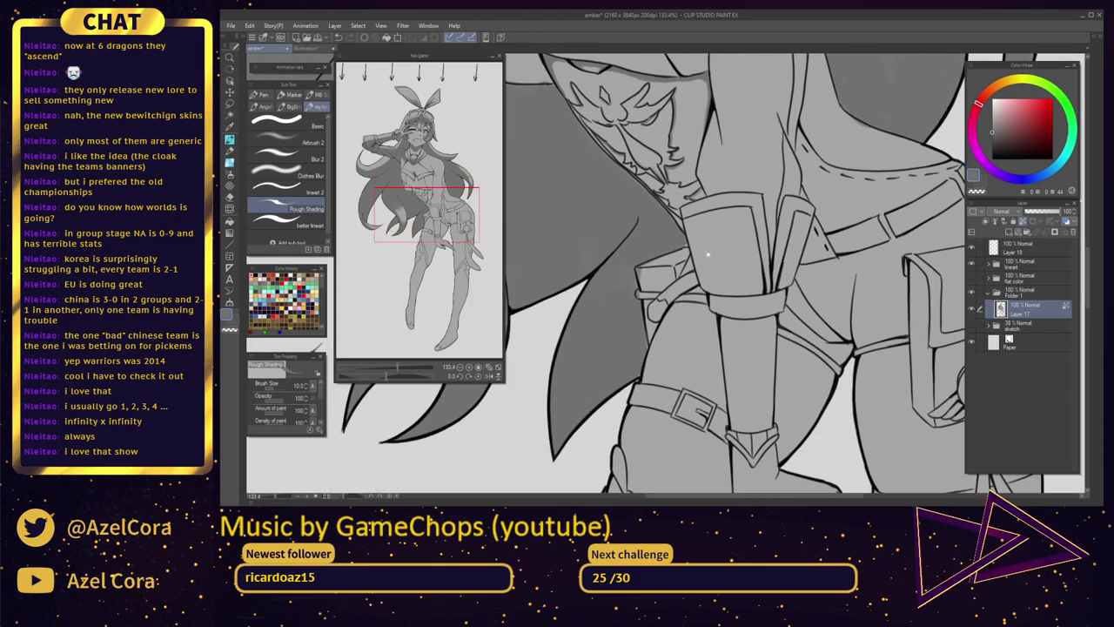
{"action": "scroll", "coordinate": [686, 265], "scroll_direction": "up", "scroll_amount": 5}
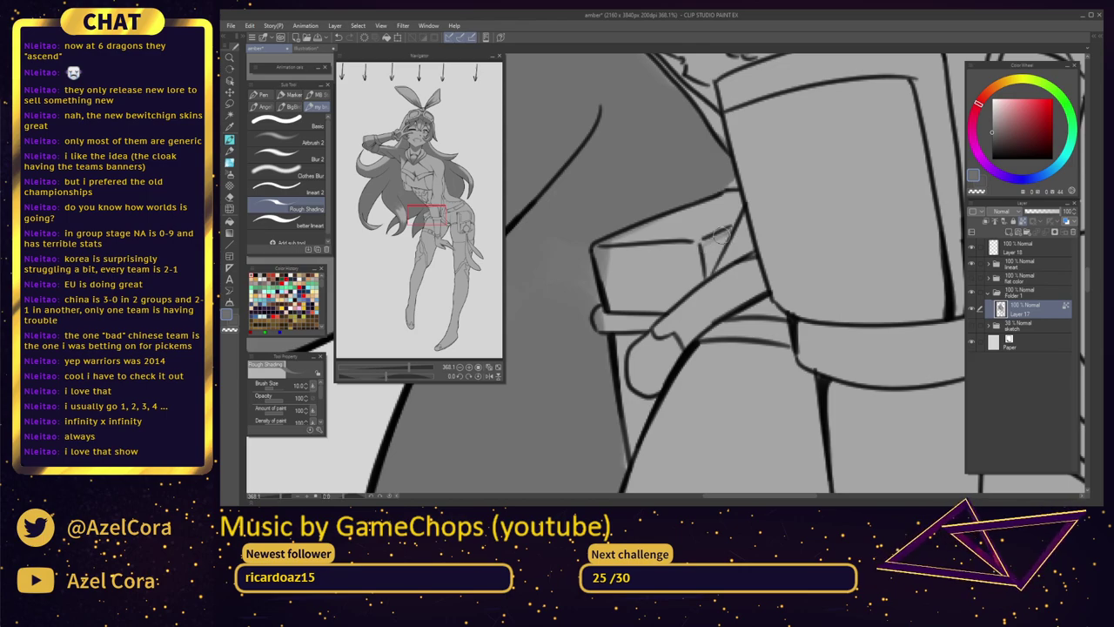
{"action": "mouse_move", "coordinate": [721, 235]}
{"action": "left_mouse_down"}
{"action": "mouse_move", "coordinate": [708, 251]}
{"action": "mouse_move", "coordinate": [727, 244]}
{"action": "mouse_move", "coordinate": [710, 252]}
{"action": "left_mouse_up"}
{"action": "left_click_drag", "start_coordinate": [680, 305], "coordinate": [734, 229]}
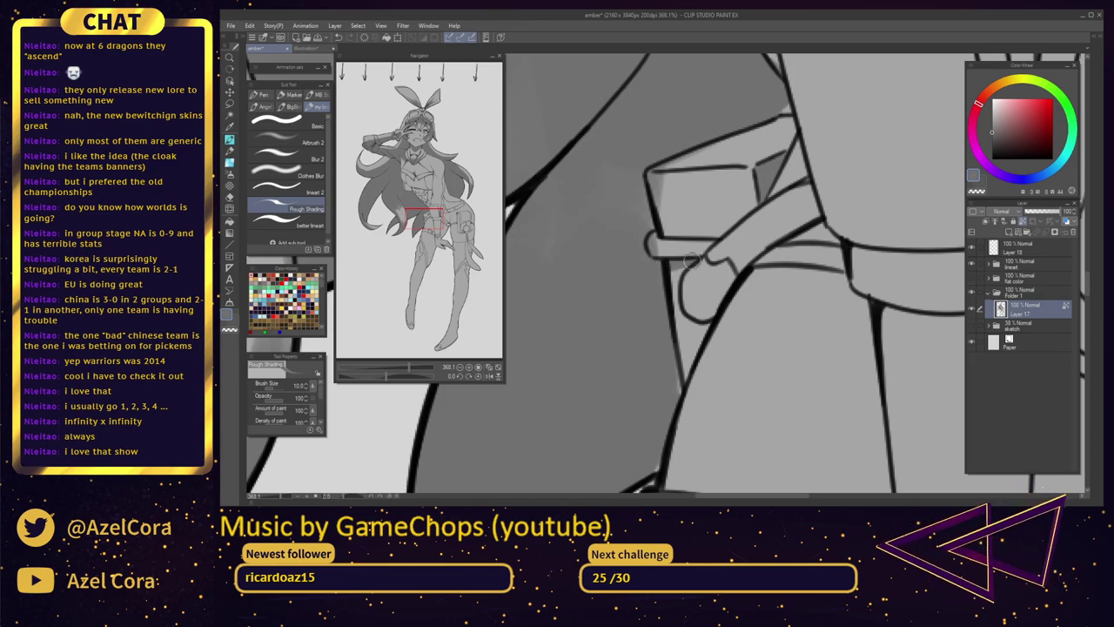
{"action": "mouse_move", "coordinate": [682, 276]}
{"action": "left_mouse_down"}
{"action": "mouse_move", "coordinate": [706, 328]}
{"action": "mouse_move", "coordinate": [673, 295]}
{"action": "mouse_move", "coordinate": [682, 278]}
{"action": "mouse_move", "coordinate": [674, 311]}
{"action": "mouse_move", "coordinate": [710, 324]}
{"action": "mouse_move", "coordinate": [689, 367]}
{"action": "left_mouse_up"}
Shade the chest side of the shoulder beside the collar using the Rough Shading brush at size 49.5
{"action": "scroll", "coordinate": [699, 350], "scroll_direction": "down", "scroll_amount": 7}
{"action": "scroll", "coordinate": [806, 329], "scroll_direction": "down", "scroll_amount": 5}
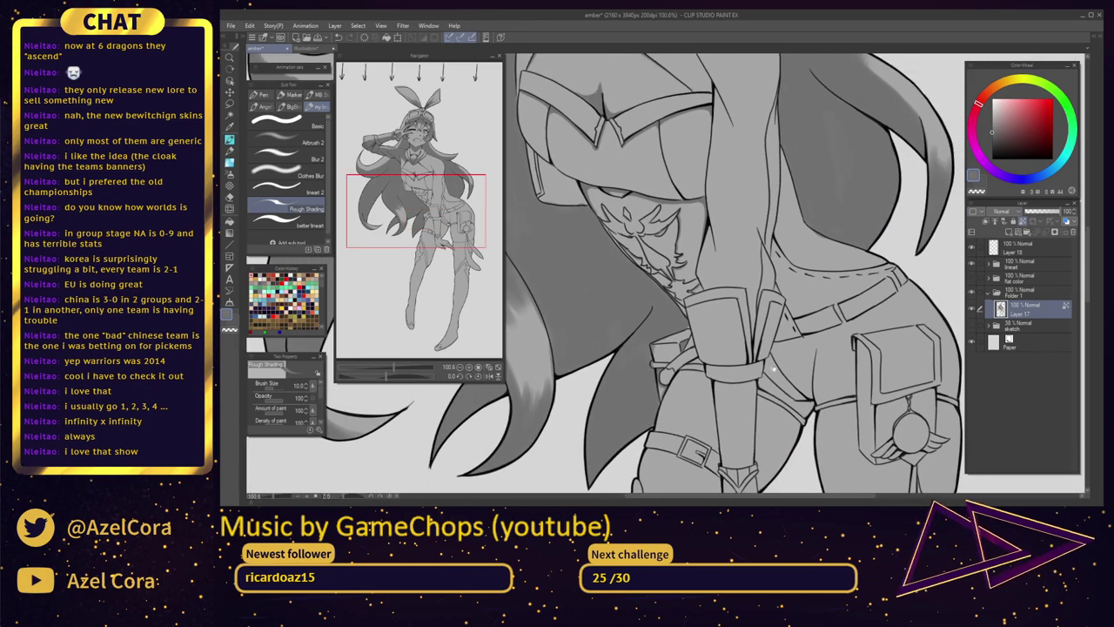
{"action": "scroll", "coordinate": [761, 338], "scroll_direction": "up", "scroll_amount": 3}
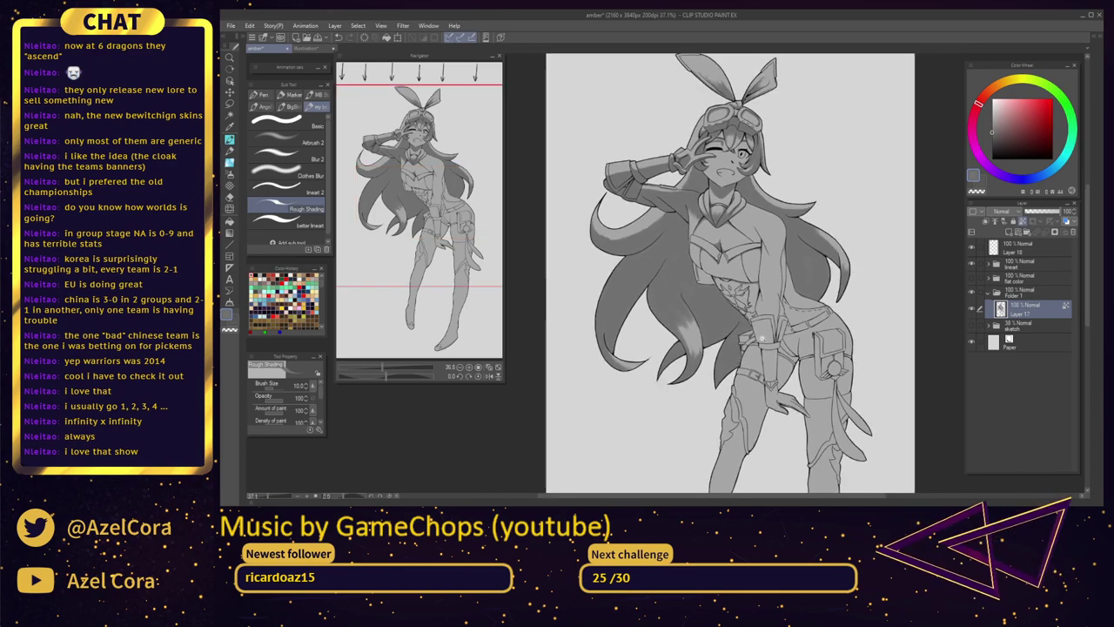
{"action": "scroll", "coordinate": [776, 318], "scroll_direction": "up", "scroll_amount": 6}
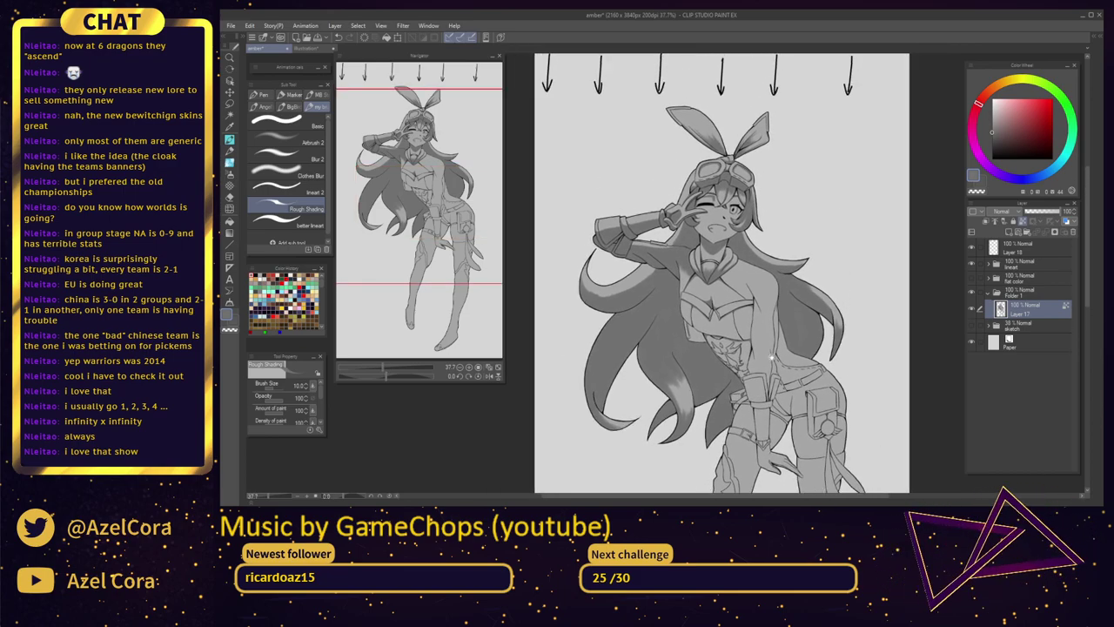
{"action": "left_click_drag", "start_coordinate": [779, 288], "coordinate": [767, 288]}
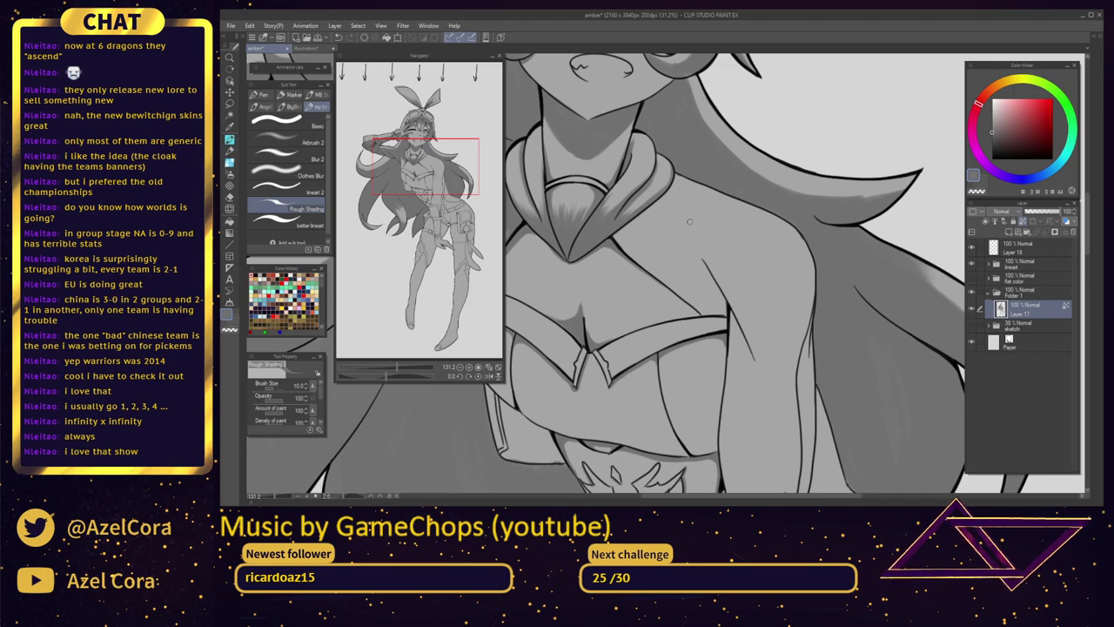
{"action": "left_click_drag", "start_coordinate": [679, 227], "coordinate": [693, 227]}
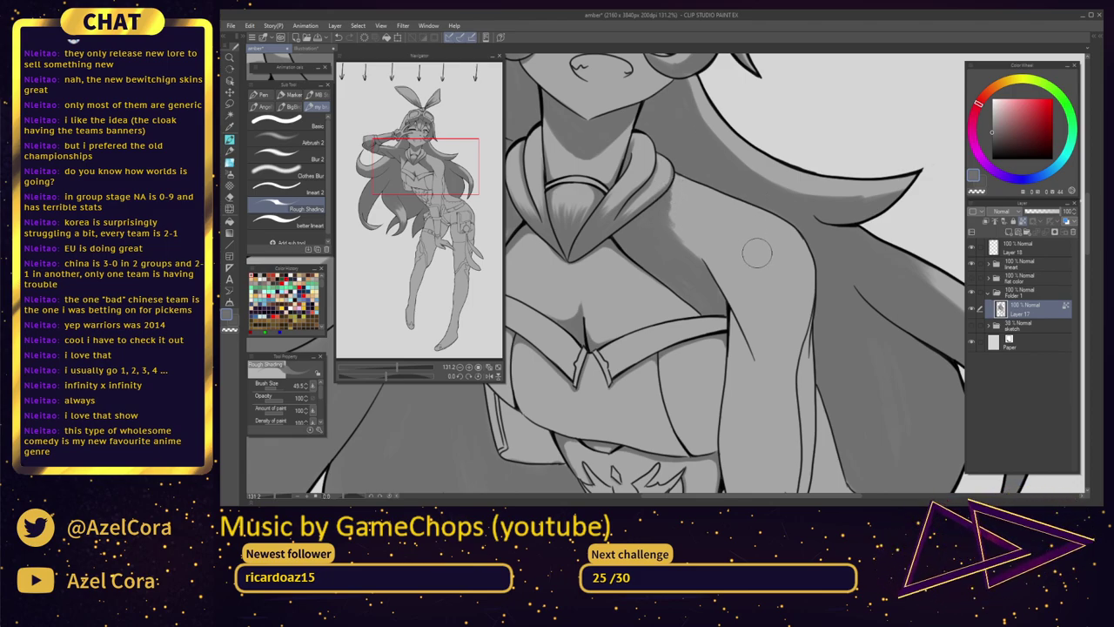
Extend the shading from the armpit down the inner edge of the lowered arm's sleeve
{"action": "scroll", "coordinate": [756, 253], "scroll_direction": "down", "scroll_amount": 3}
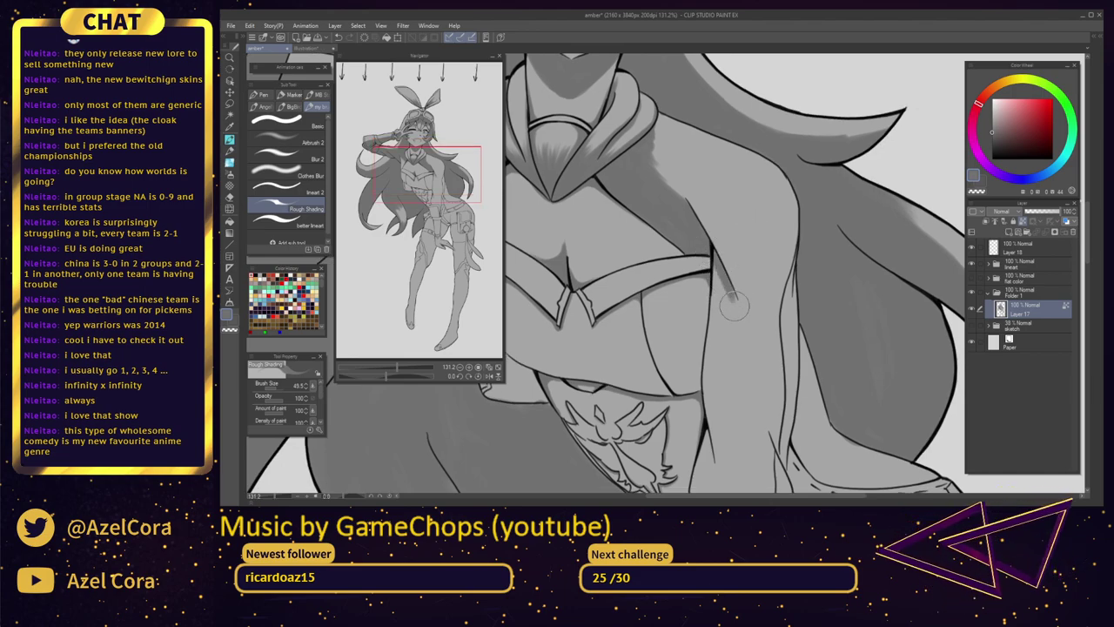
{"action": "scroll", "coordinate": [734, 304], "scroll_direction": "down", "scroll_amount": 4}
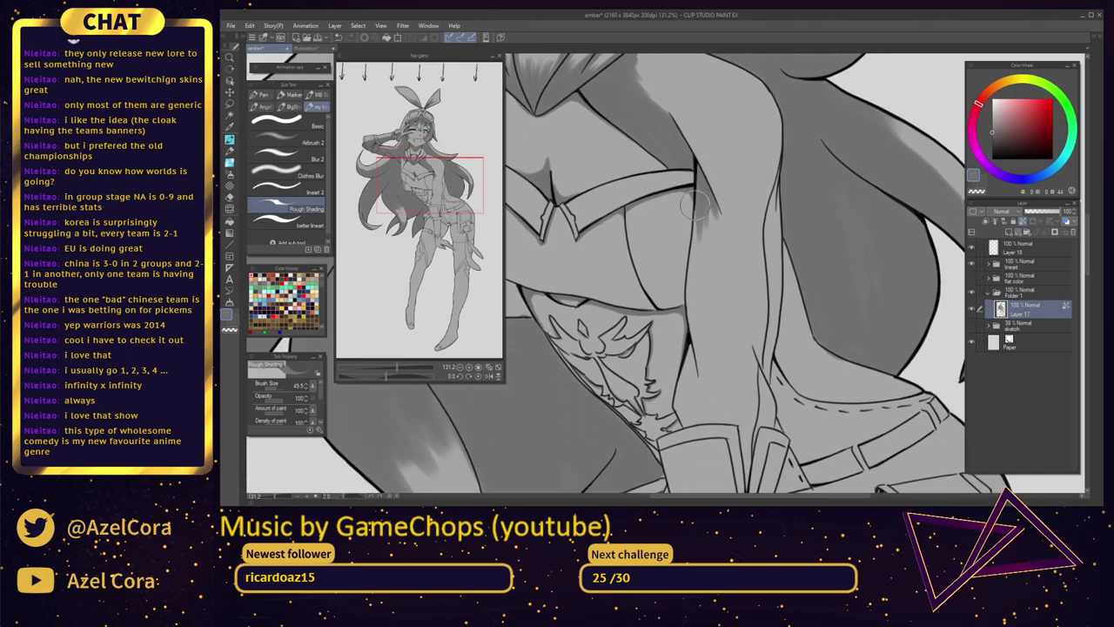
{"action": "mouse_move", "coordinate": [697, 206]}
{"action": "left_mouse_down"}
{"action": "mouse_move", "coordinate": [702, 277]}
{"action": "mouse_move", "coordinate": [717, 209]}
{"action": "mouse_move", "coordinate": [705, 264]}
{"action": "mouse_move", "coordinate": [700, 220]}
{"action": "mouse_move", "coordinate": [686, 274]}
{"action": "mouse_move", "coordinate": [695, 249]}
{"action": "mouse_move", "coordinate": [690, 319]}
{"action": "mouse_move", "coordinate": [692, 268]}
{"action": "mouse_move", "coordinate": [689, 310]}
{"action": "mouse_move", "coordinate": [824, 309]}
{"action": "left_mouse_up"}
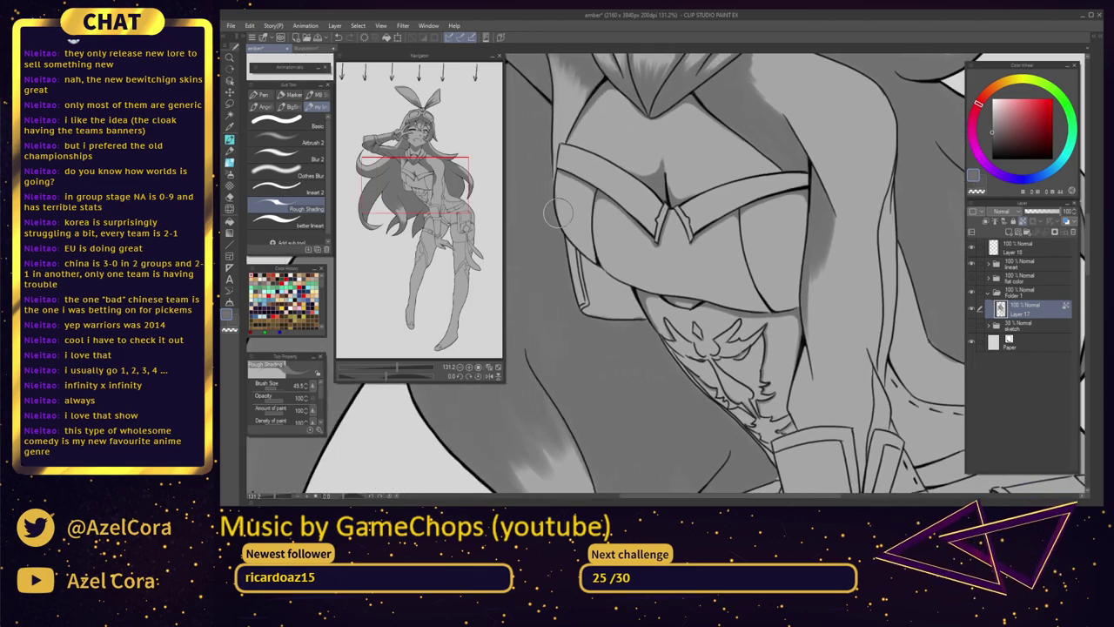
Shade the sides and underside of the top's bust, reducing the brush size to 33.6
{"action": "mouse_move", "coordinate": [558, 213]}
{"action": "left_mouse_down"}
{"action": "mouse_move", "coordinate": [593, 249]}
{"action": "mouse_move", "coordinate": [571, 224]}
{"action": "mouse_move", "coordinate": [581, 239]}
{"action": "left_mouse_up"}
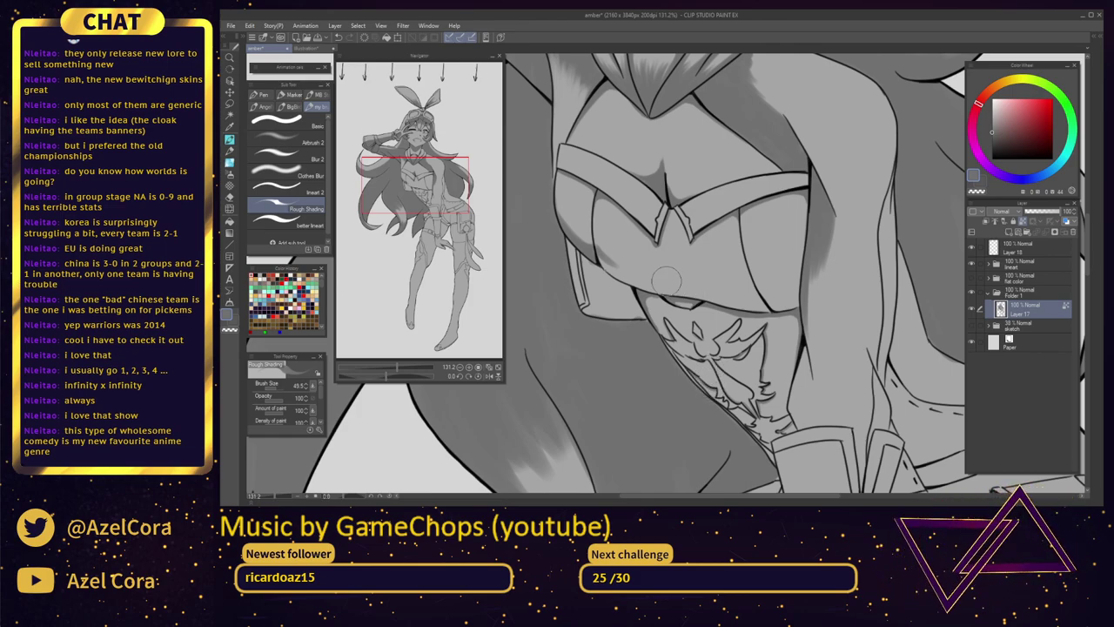
{"action": "mouse_move", "coordinate": [602, 256]}
{"action": "left_mouse_down"}
{"action": "mouse_move", "coordinate": [714, 297]}
{"action": "mouse_move", "coordinate": [661, 280]}
{"action": "mouse_move", "coordinate": [735, 298]}
{"action": "mouse_move", "coordinate": [637, 275]}
{"action": "mouse_move", "coordinate": [737, 289]}
{"action": "mouse_move", "coordinate": [629, 271]}
{"action": "mouse_move", "coordinate": [721, 292]}
{"action": "mouse_move", "coordinate": [755, 286]}
{"action": "left_mouse_up"}
{"action": "key", "text": "ctrl+z"}
{"action": "key", "text": "ctrl+z"}
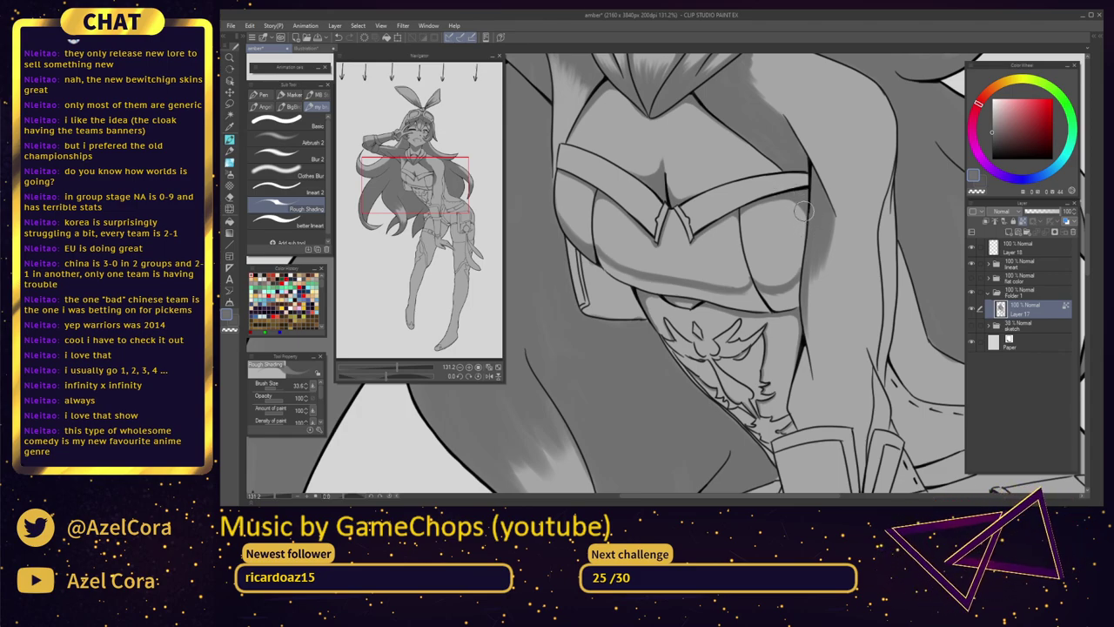
{"action": "left_click_drag", "start_coordinate": [804, 206], "coordinate": [800, 266]}
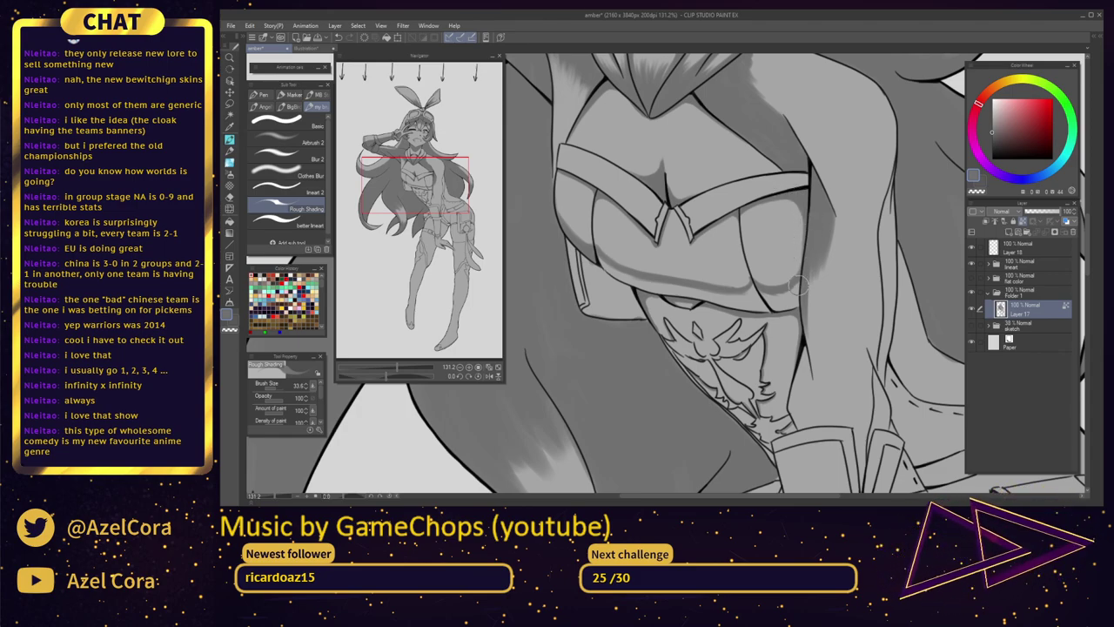
{"action": "left_click_drag", "start_coordinate": [806, 216], "coordinate": [800, 276]}
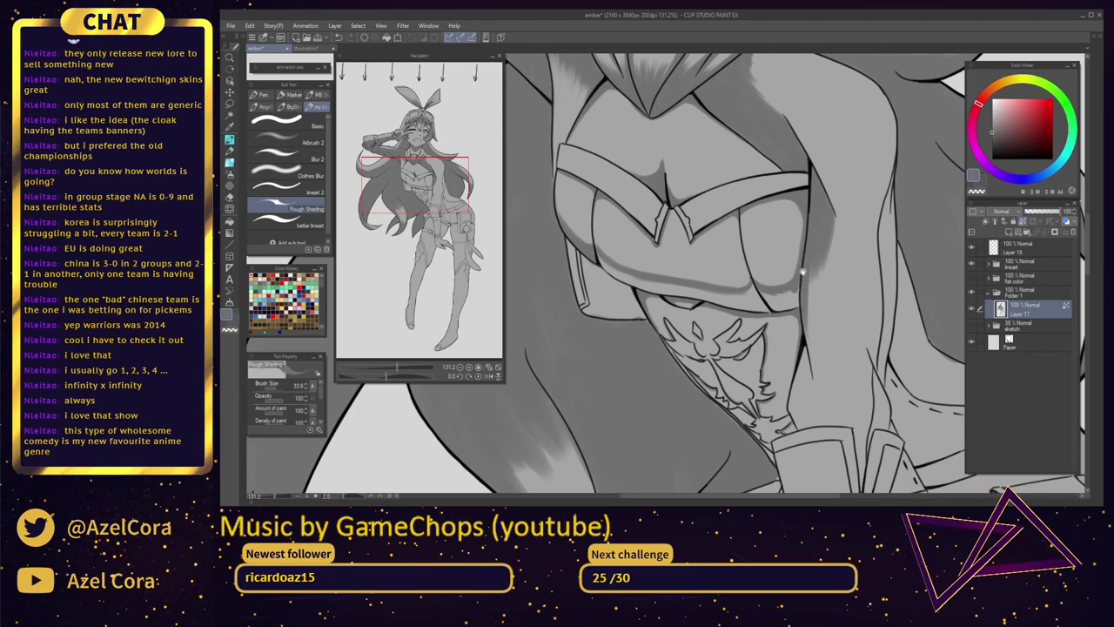
{"action": "mouse_move", "coordinate": [803, 273]}
{"action": "left_mouse_down"}
{"action": "mouse_move", "coordinate": [834, 234]}
{"action": "mouse_move", "coordinate": [847, 187]}
{"action": "mouse_move", "coordinate": [819, 243]}
{"action": "mouse_move", "coordinate": [807, 239]}
{"action": "mouse_move", "coordinate": [827, 252]}
{"action": "mouse_move", "coordinate": [781, 247]}
{"action": "mouse_move", "coordinate": [808, 239]}
{"action": "mouse_move", "coordinate": [796, 229]}
{"action": "mouse_move", "coordinate": [787, 240]}
{"action": "mouse_move", "coordinate": [761, 237]}
{"action": "mouse_move", "coordinate": [780, 251]}
{"action": "mouse_move", "coordinate": [686, 231]}
{"action": "mouse_move", "coordinate": [685, 187]}
{"action": "mouse_move", "coordinate": [646, 204]}
{"action": "mouse_move", "coordinate": [657, 213]}
{"action": "mouse_move", "coordinate": [644, 201]}
{"action": "mouse_move", "coordinate": [665, 223]}
{"action": "mouse_move", "coordinate": [724, 231]}
{"action": "left_mouse_up"}
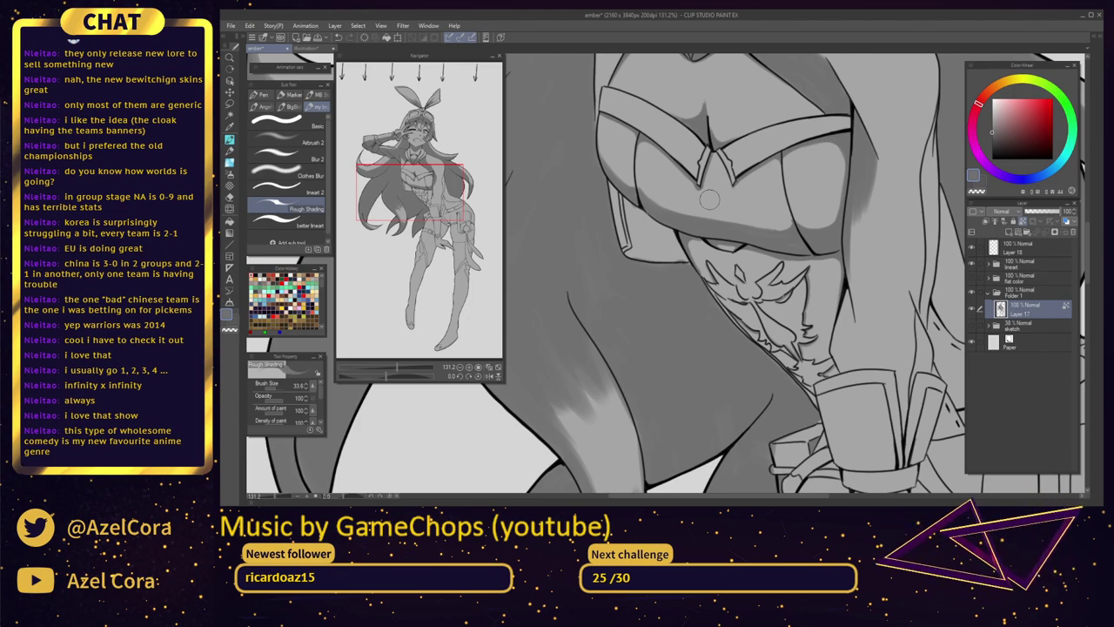
Paint a broad shadow across the lowered arm's upper sleeve with the brush at size 57
{"action": "left_click_drag", "start_coordinate": [892, 177], "coordinate": [758, 228]}
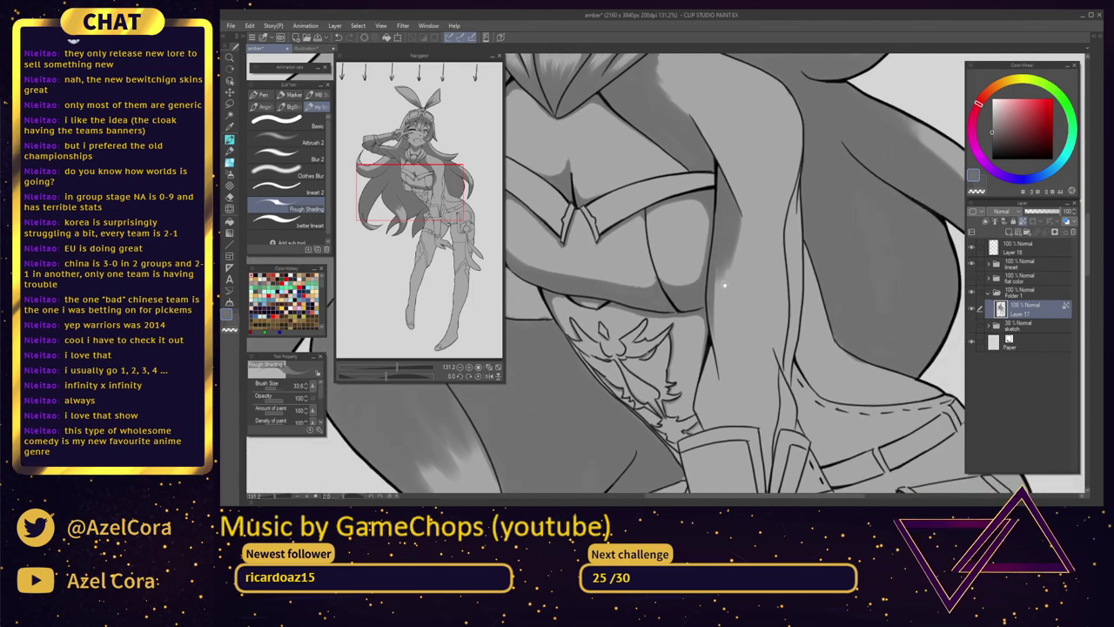
{"action": "mouse_move", "coordinate": [771, 175]}
{"action": "left_mouse_down"}
{"action": "mouse_move", "coordinate": [772, 217]}
{"action": "mouse_move", "coordinate": [701, 231]}
{"action": "left_mouse_up"}
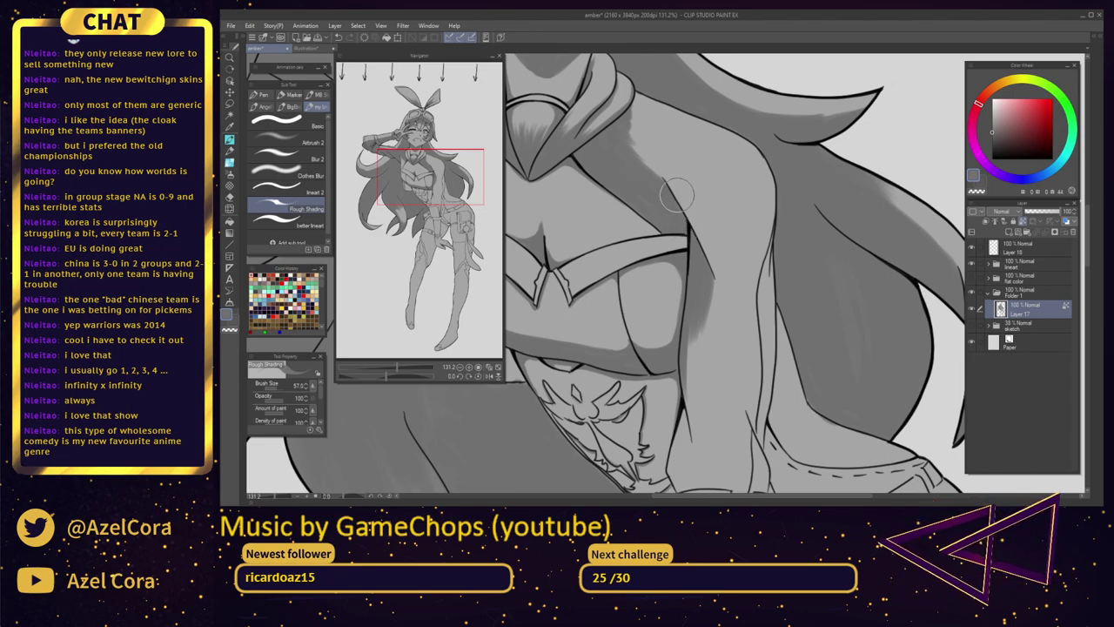
{"action": "mouse_move", "coordinate": [677, 195]}
{"action": "left_mouse_down"}
{"action": "mouse_move", "coordinate": [719, 281]}
{"action": "mouse_move", "coordinate": [703, 208]}
{"action": "mouse_move", "coordinate": [726, 277]}
{"action": "mouse_move", "coordinate": [742, 220]}
{"action": "left_mouse_up"}
{"action": "mouse_move", "coordinate": [750, 237]}
{"action": "left_mouse_down"}
{"action": "mouse_move", "coordinate": [748, 281]}
{"action": "mouse_move", "coordinate": [771, 204]}
{"action": "mouse_move", "coordinate": [754, 265]}
{"action": "mouse_move", "coordinate": [758, 223]}
{"action": "mouse_move", "coordinate": [750, 237]}
{"action": "mouse_move", "coordinate": [727, 207]}
{"action": "mouse_move", "coordinate": [683, 213]}
{"action": "left_mouse_up"}
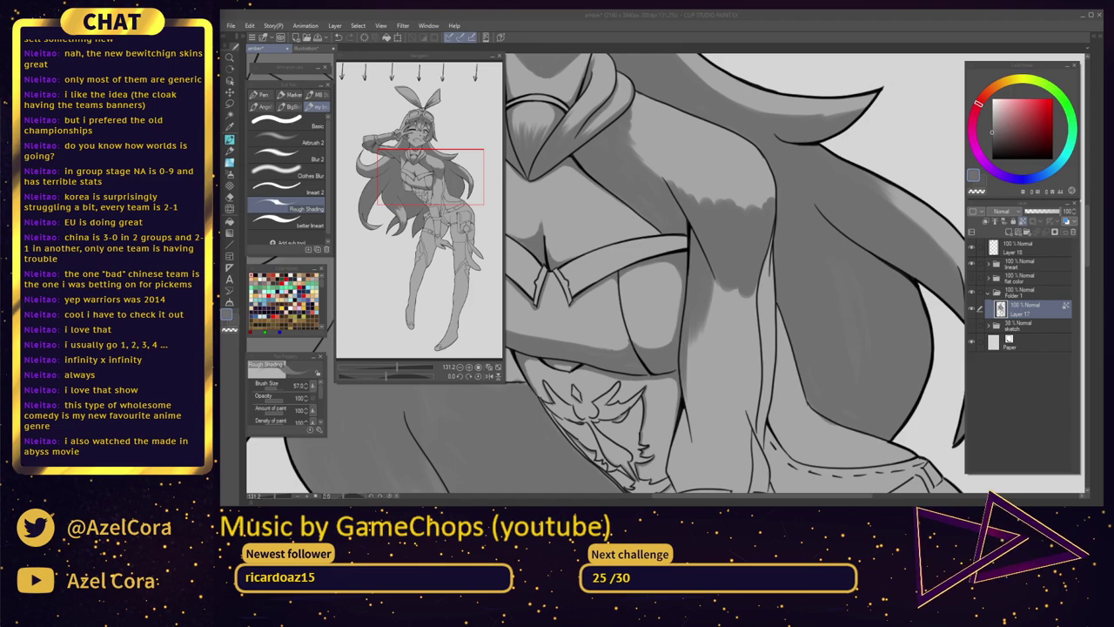
{"action": "key", "text": "alt+Tab"}
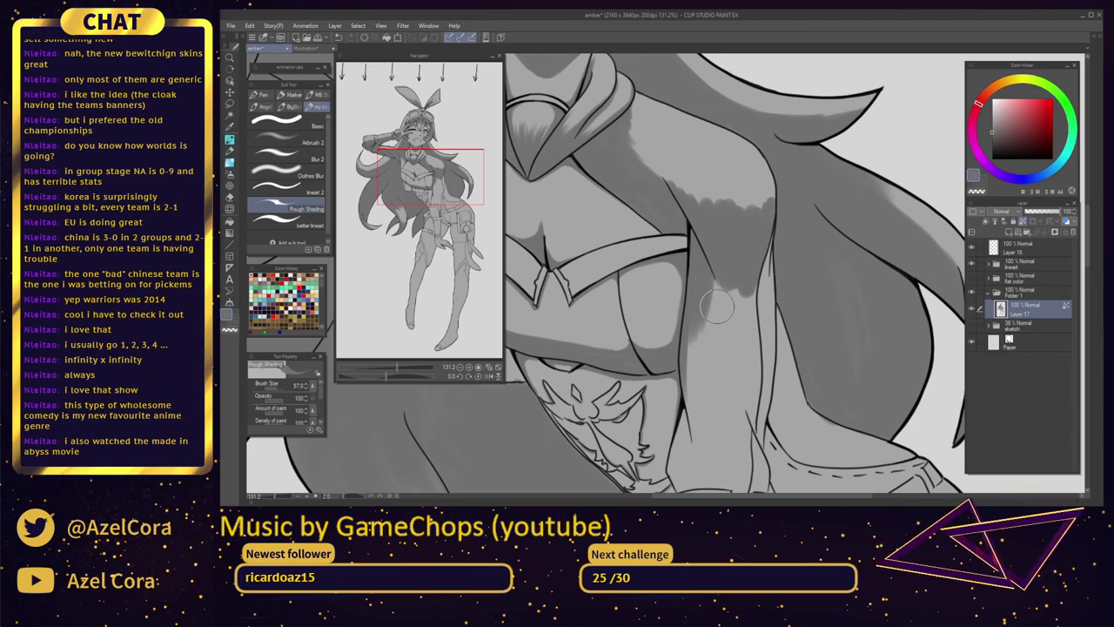
Reshape the lower edge of the upper sleeve's shadow with strokes running down the outer side of the arm
{"action": "mouse_move", "coordinate": [715, 305]}
{"action": "left_mouse_down"}
{"action": "mouse_move", "coordinate": [734, 323]}
{"action": "mouse_move", "coordinate": [718, 203]}
{"action": "mouse_move", "coordinate": [735, 187]}
{"action": "mouse_move", "coordinate": [738, 199]}
{"action": "mouse_move", "coordinate": [745, 175]}
{"action": "mouse_move", "coordinate": [742, 224]}
{"action": "left_mouse_up"}
{"action": "mouse_move", "coordinate": [748, 162]}
{"action": "left_mouse_down"}
{"action": "mouse_move", "coordinate": [743, 234]}
{"action": "mouse_move", "coordinate": [748, 159]}
{"action": "mouse_move", "coordinate": [742, 228]}
{"action": "left_mouse_up"}
{"action": "key", "text": "ctrl+z"}
{"action": "key", "text": "ctrl+z"}
{"action": "left_click_drag", "start_coordinate": [748, 152], "coordinate": [744, 222]}
{"action": "left_click_drag", "start_coordinate": [730, 184], "coordinate": [735, 254]}
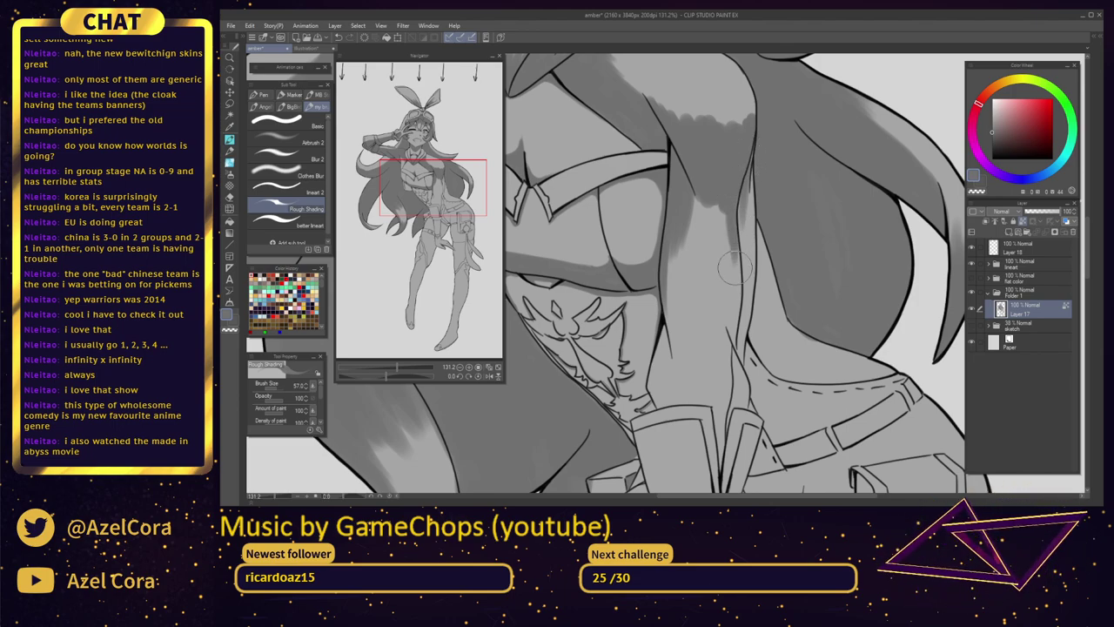
{"action": "scroll", "coordinate": [745, 238], "scroll_direction": "down", "scroll_amount": 5}
{"action": "scroll", "coordinate": [679, 271], "scroll_direction": "up", "scroll_amount": 5}
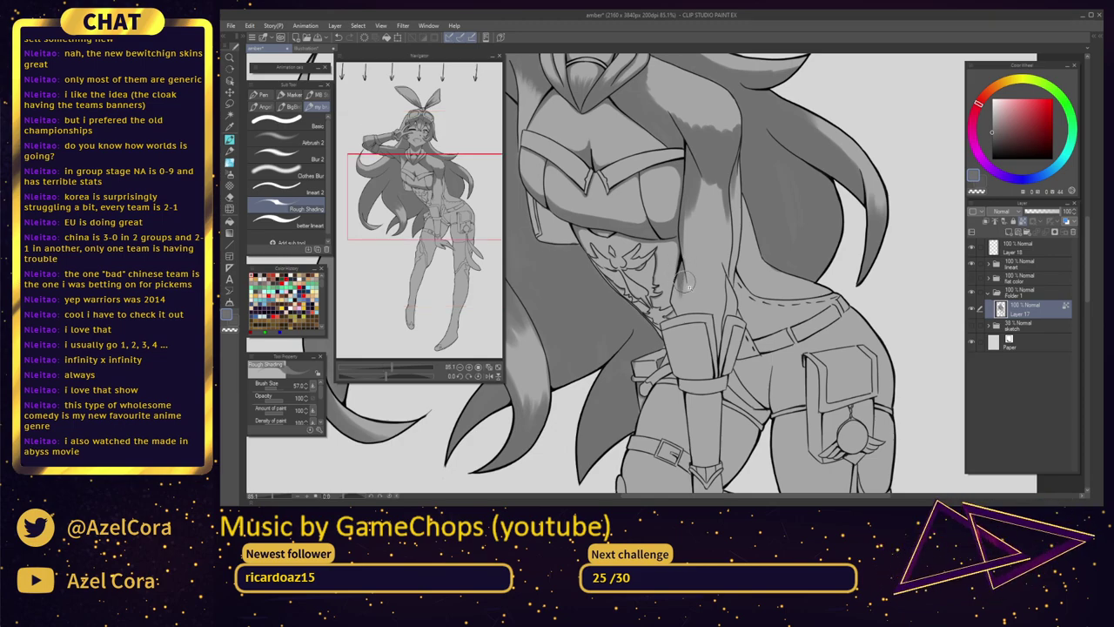
{"action": "scroll", "coordinate": [680, 271], "scroll_direction": "up", "scroll_amount": 3}
{"action": "mouse_move", "coordinate": [674, 247]}
{"action": "left_mouse_down"}
{"action": "mouse_move", "coordinate": [673, 304]}
{"action": "mouse_move", "coordinate": [660, 303]}
{"action": "left_mouse_up"}
{"action": "key", "text": "ctrl+z"}
{"action": "key", "text": "ctrl+z"}
{"action": "key", "text": "ctrl+z"}
{"action": "key", "text": "ctrl+z"}
{"action": "key", "text": "ctrl+z"}
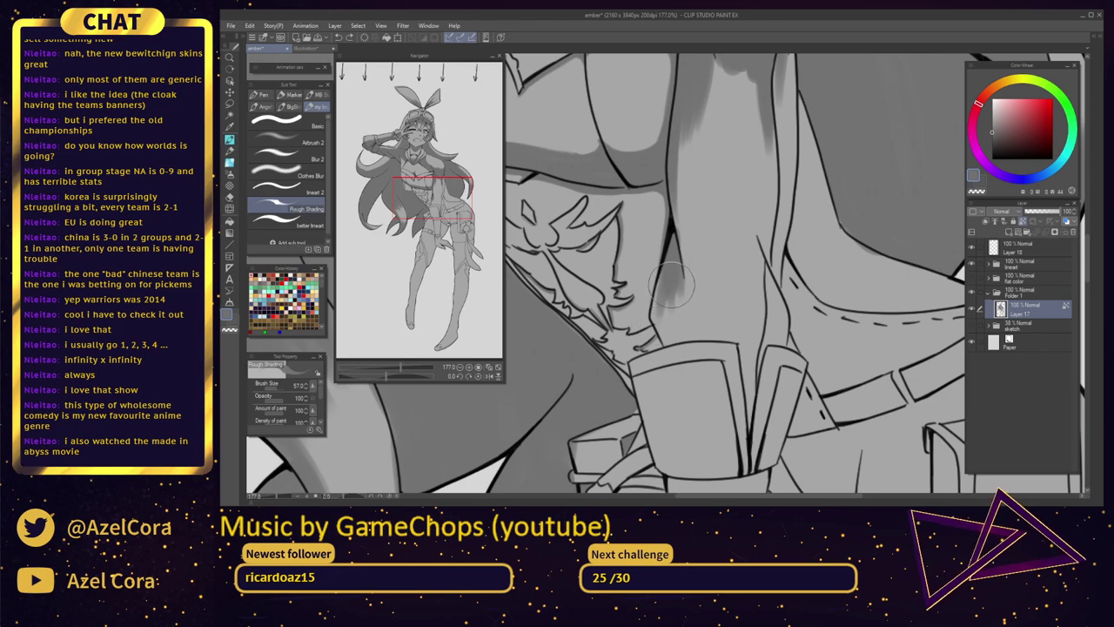
{"action": "key", "text": "ctrl+z"}
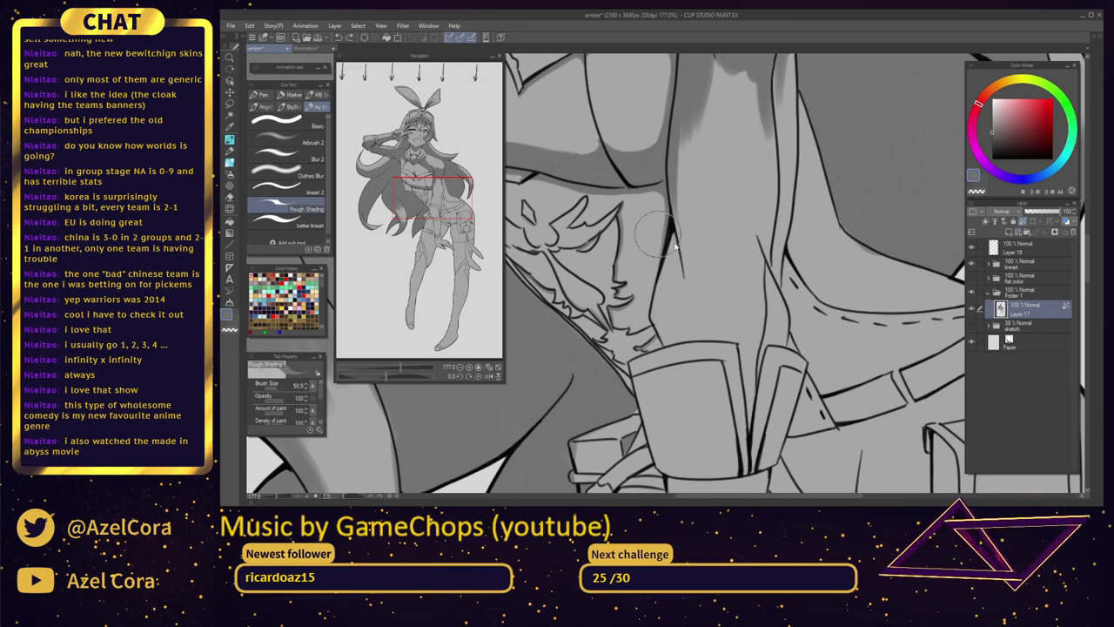
Shade the sleeve just above the cuff, the gap inside the cuff and the sleeve's outer fold with a smaller brush
{"action": "mouse_move", "coordinate": [659, 234]}
{"action": "left_mouse_down"}
{"action": "mouse_move", "coordinate": [667, 272]}
{"action": "mouse_move", "coordinate": [672, 237]}
{"action": "mouse_move", "coordinate": [681, 284]}
{"action": "mouse_move", "coordinate": [669, 341]}
{"action": "mouse_move", "coordinate": [657, 320]}
{"action": "mouse_move", "coordinate": [674, 310]}
{"action": "mouse_move", "coordinate": [672, 356]}
{"action": "mouse_move", "coordinate": [669, 343]}
{"action": "mouse_move", "coordinate": [715, 341]}
{"action": "mouse_move", "coordinate": [668, 343]}
{"action": "mouse_move", "coordinate": [726, 338]}
{"action": "mouse_move", "coordinate": [668, 347]}
{"action": "mouse_move", "coordinate": [706, 341]}
{"action": "mouse_move", "coordinate": [681, 339]}
{"action": "mouse_move", "coordinate": [733, 342]}
{"action": "mouse_move", "coordinate": [668, 337]}
{"action": "mouse_move", "coordinate": [661, 321]}
{"action": "mouse_move", "coordinate": [684, 334]}
{"action": "mouse_move", "coordinate": [696, 320]}
{"action": "mouse_move", "coordinate": [719, 335]}
{"action": "mouse_move", "coordinate": [739, 329]}
{"action": "mouse_move", "coordinate": [685, 336]}
{"action": "mouse_move", "coordinate": [665, 323]}
{"action": "mouse_move", "coordinate": [722, 323]}
{"action": "mouse_move", "coordinate": [662, 321]}
{"action": "mouse_move", "coordinate": [747, 331]}
{"action": "mouse_move", "coordinate": [748, 318]}
{"action": "mouse_move", "coordinate": [700, 310]}
{"action": "mouse_move", "coordinate": [744, 320]}
{"action": "left_mouse_up"}
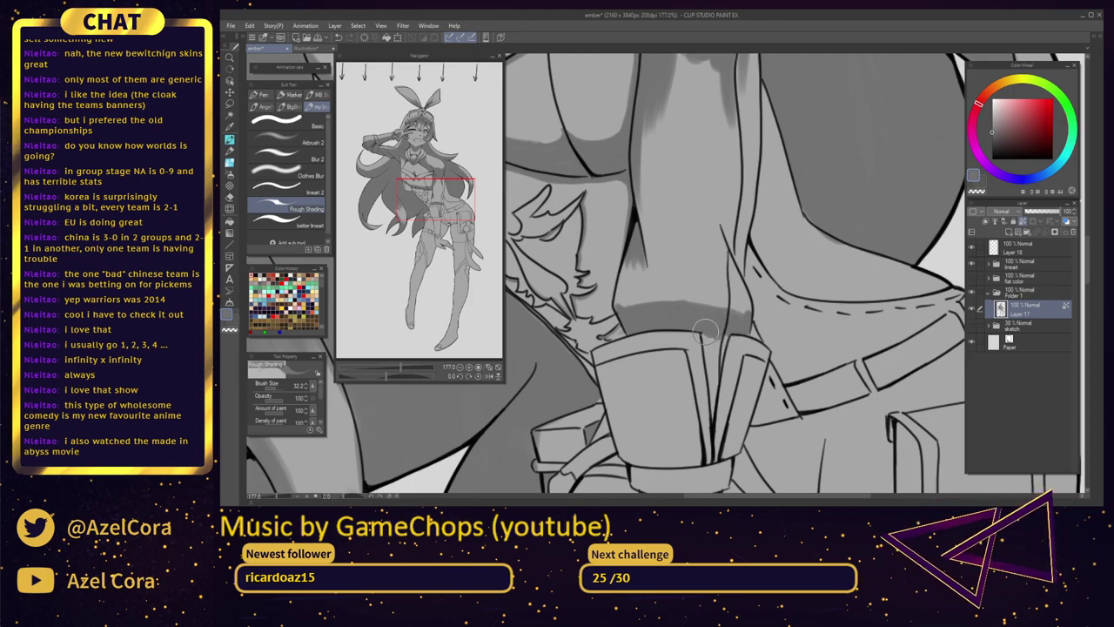
{"action": "mouse_move", "coordinate": [719, 347]}
{"action": "left_mouse_down"}
{"action": "mouse_move", "coordinate": [715, 376]}
{"action": "mouse_move", "coordinate": [726, 326]}
{"action": "mouse_move", "coordinate": [713, 395]}
{"action": "mouse_move", "coordinate": [708, 347]}
{"action": "mouse_move", "coordinate": [715, 424]}
{"action": "mouse_move", "coordinate": [712, 371]}
{"action": "left_mouse_up"}
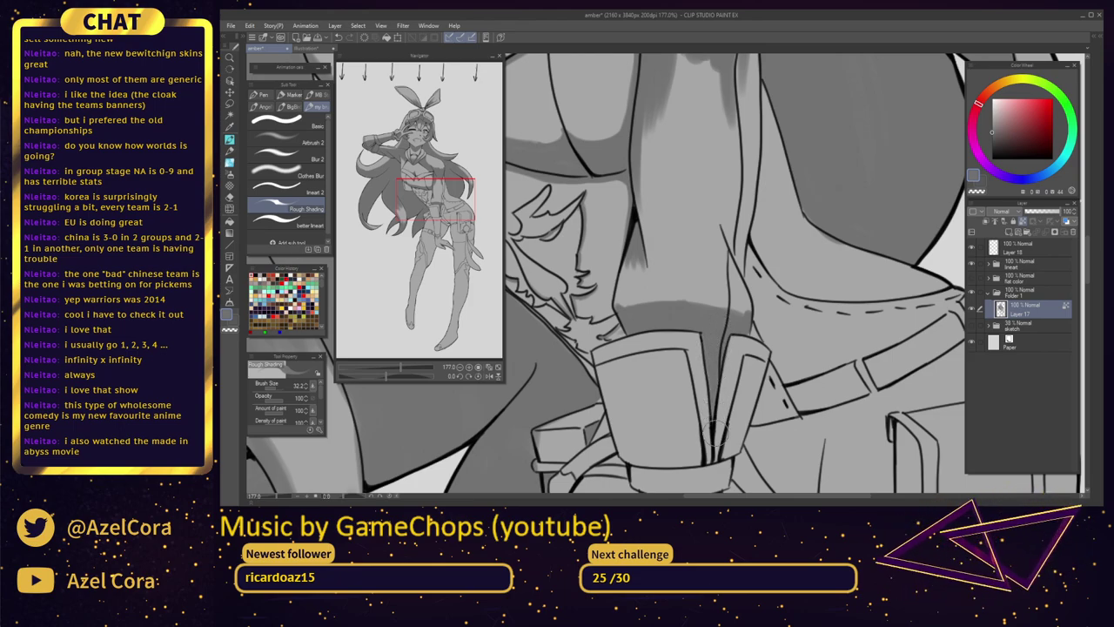
{"action": "left_click_drag", "start_coordinate": [716, 434], "coordinate": [730, 335]}
{"action": "scroll", "coordinate": [773, 322], "scroll_direction": "up", "scroll_amount": 2}
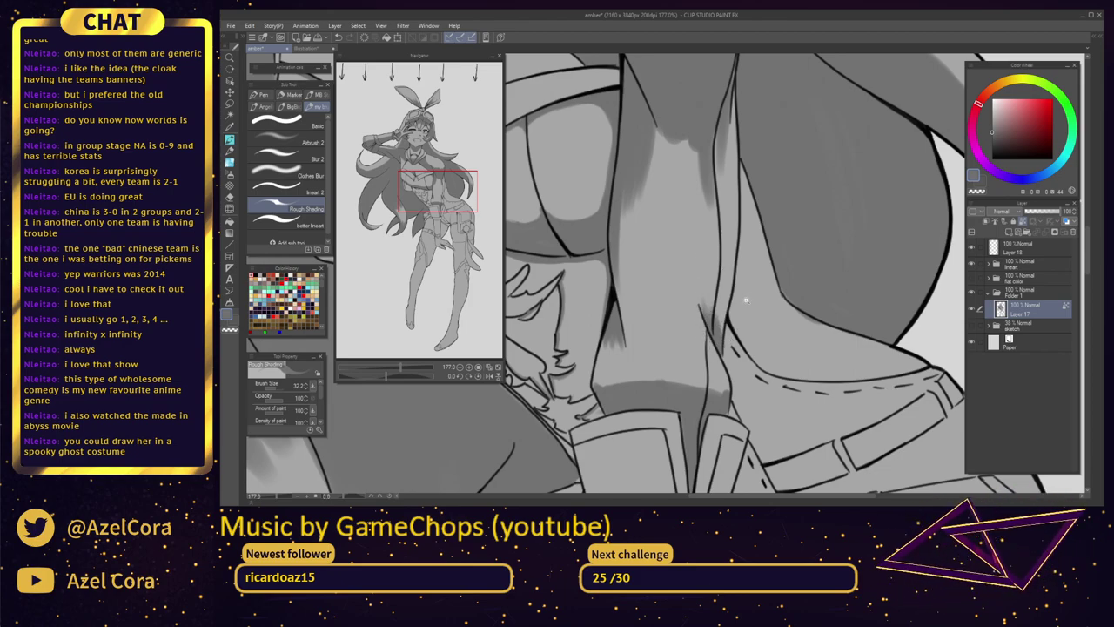
{"action": "key", "text": "ctrl+0"}
{"action": "left_click_drag", "start_coordinate": [729, 239], "coordinate": [721, 186]}
Hide the layer with the light-direction arrows and add a new layer above the lineart folder
{"action": "scroll", "coordinate": [747, 248], "scroll_direction": "down", "scroll_amount": 3}
{"action": "left_click", "coordinate": [972, 247]}
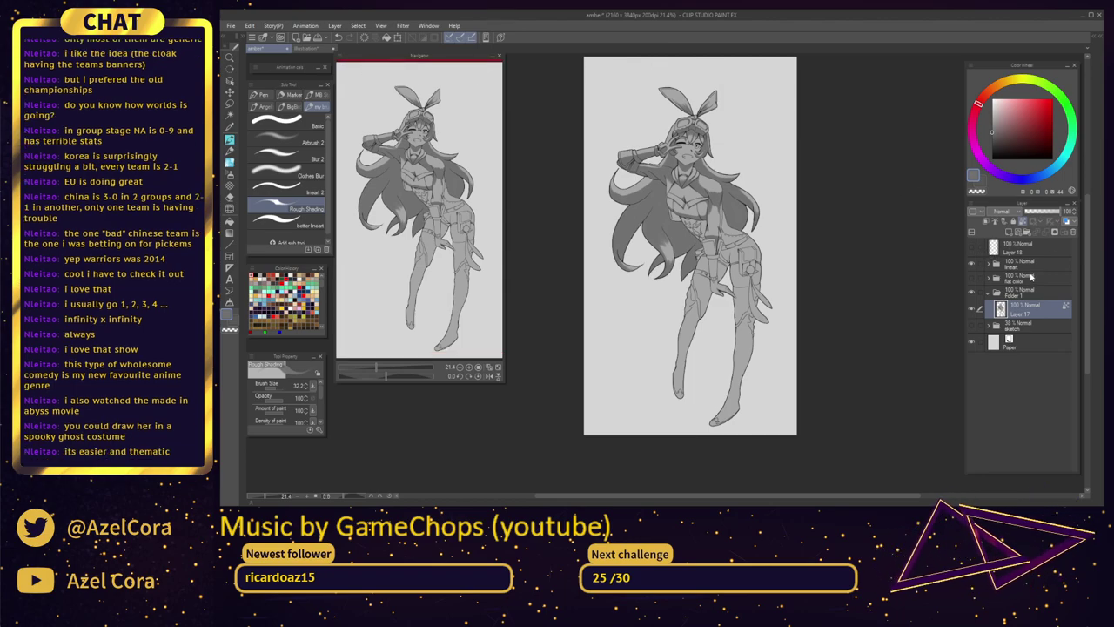
{"action": "left_click", "coordinate": [1000, 253]}
{"action": "left_click", "coordinate": [1014, 262]}
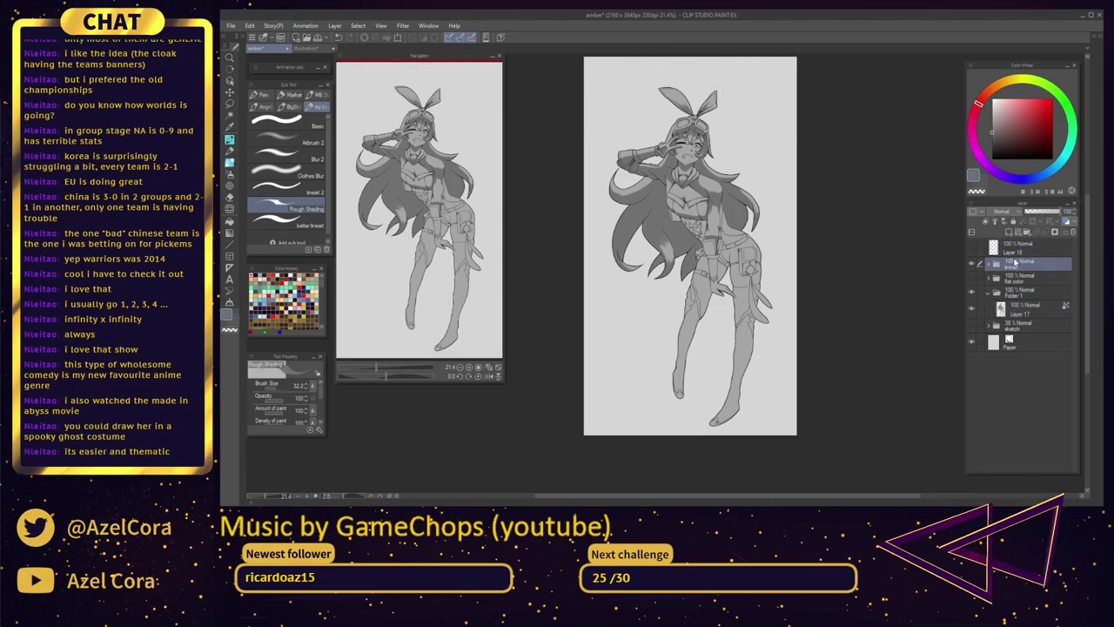
{"action": "left_click", "coordinate": [1022, 233]}
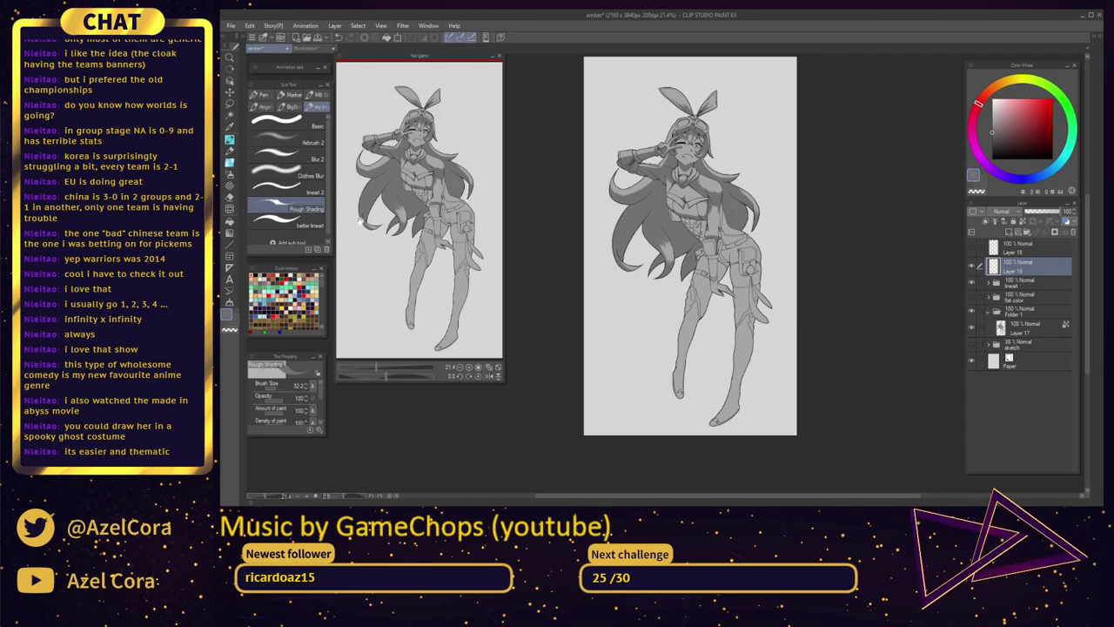
Paint a white ring around each of the character's eyes with the Basic brush at size 21.4
{"action": "left_click", "coordinate": [277, 121]}
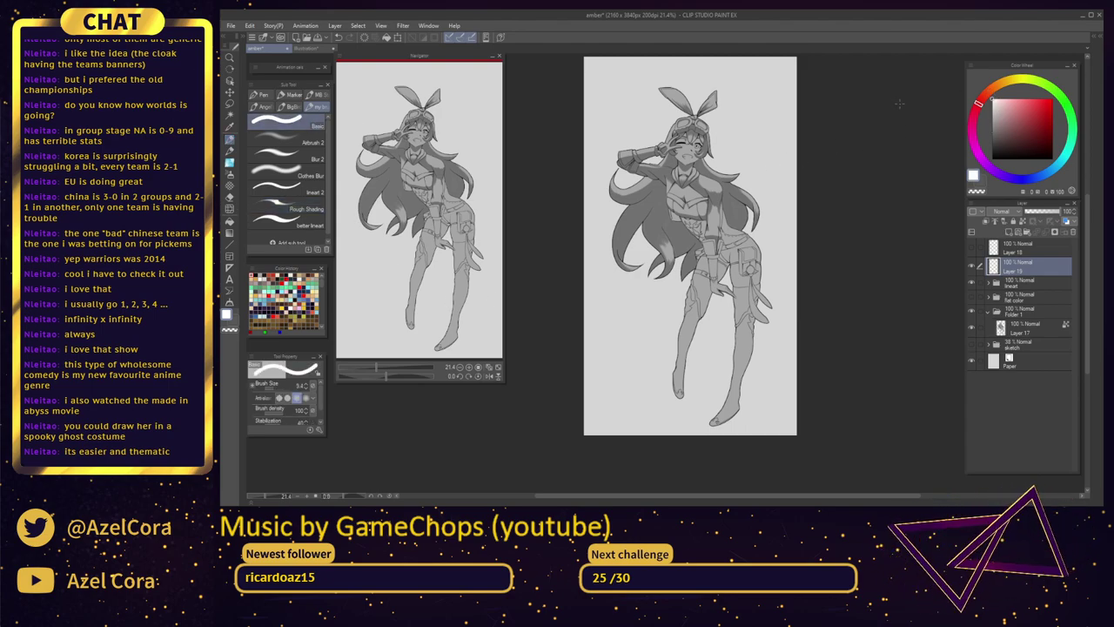
{"action": "left_click", "coordinate": [274, 389]}
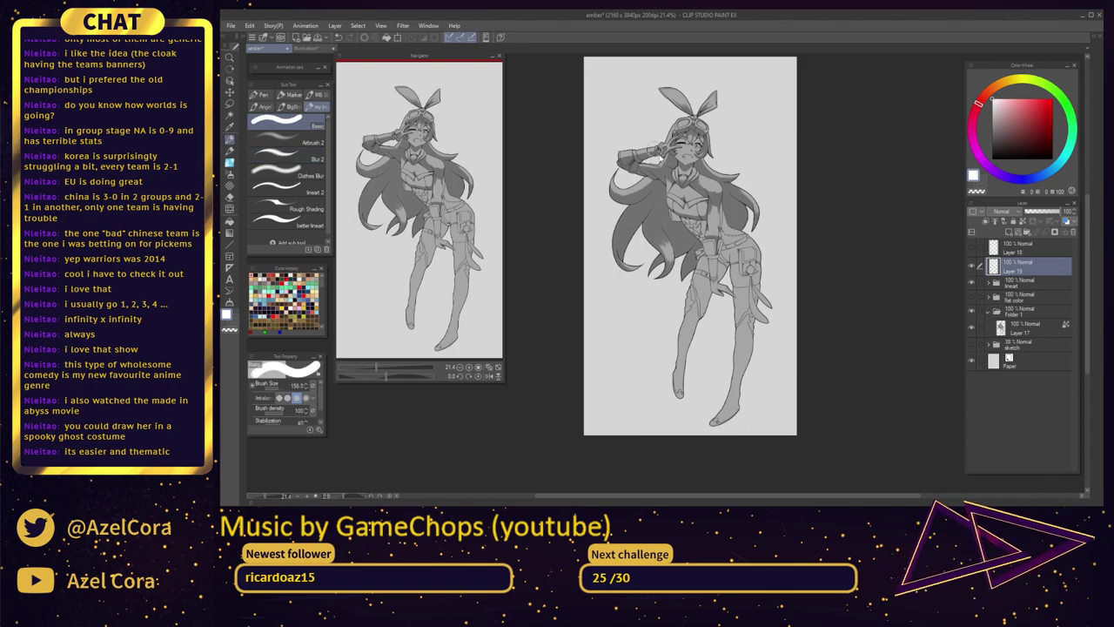
{"action": "left_click_drag", "start_coordinate": [670, 140], "coordinate": [675, 153]}
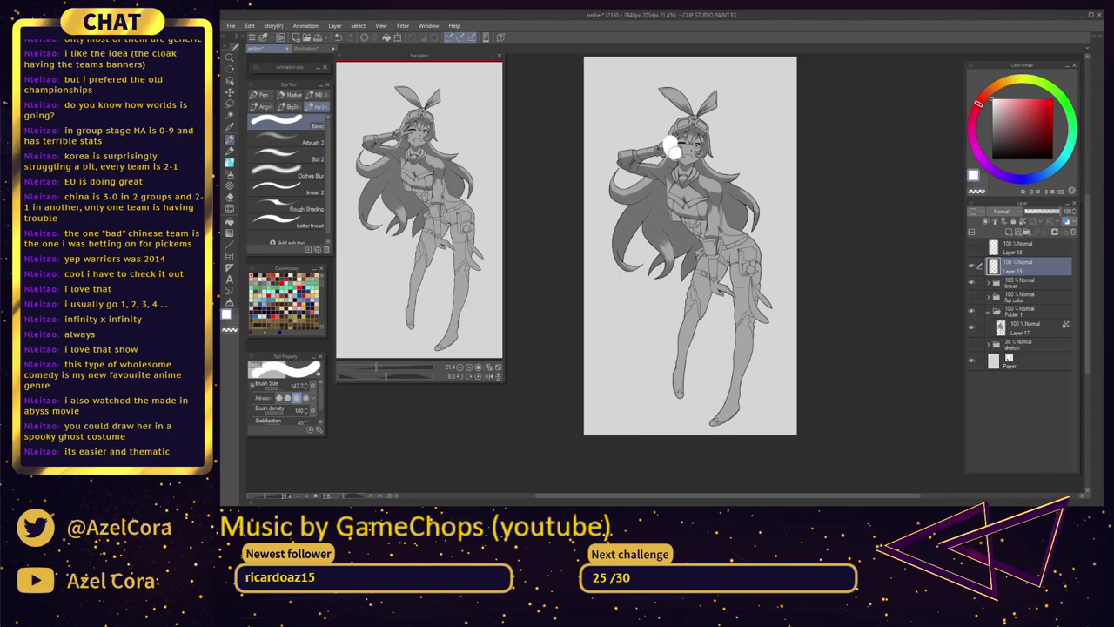
{"action": "key", "text": "ctrl+z"}
{"action": "scroll", "coordinate": [680, 183], "scroll_direction": "up", "scroll_amount": 5}
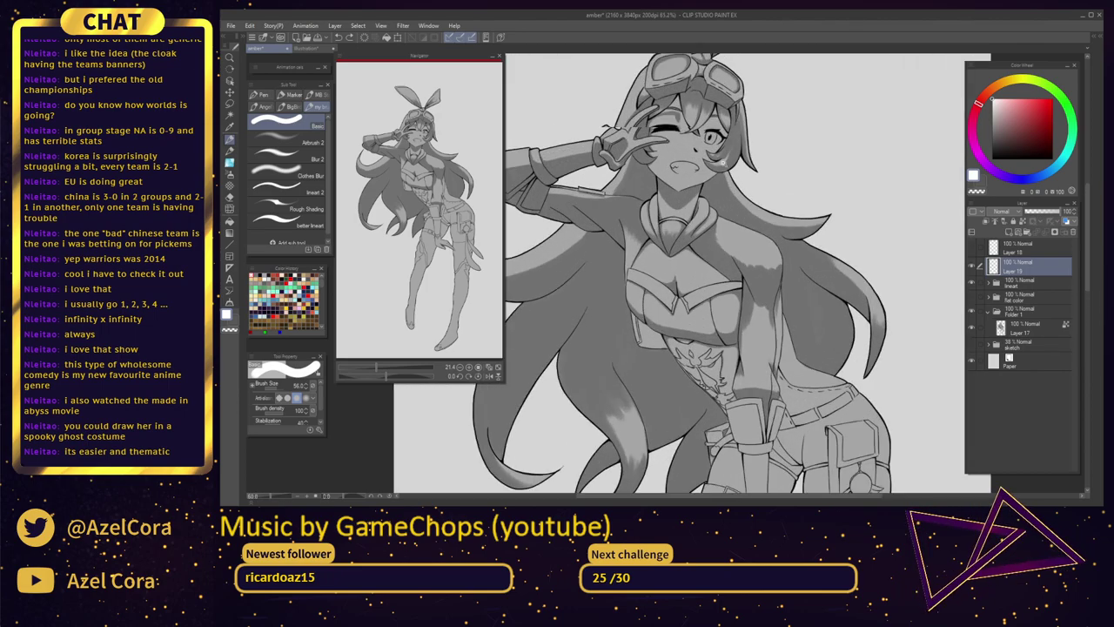
{"action": "mouse_move", "coordinate": [679, 181]}
{"action": "left_mouse_down"}
{"action": "mouse_move", "coordinate": [618, 209]}
{"action": "mouse_move", "coordinate": [616, 229]}
{"action": "mouse_move", "coordinate": [653, 246]}
{"action": "mouse_move", "coordinate": [670, 227]}
{"action": "mouse_move", "coordinate": [653, 195]}
{"action": "left_mouse_up"}
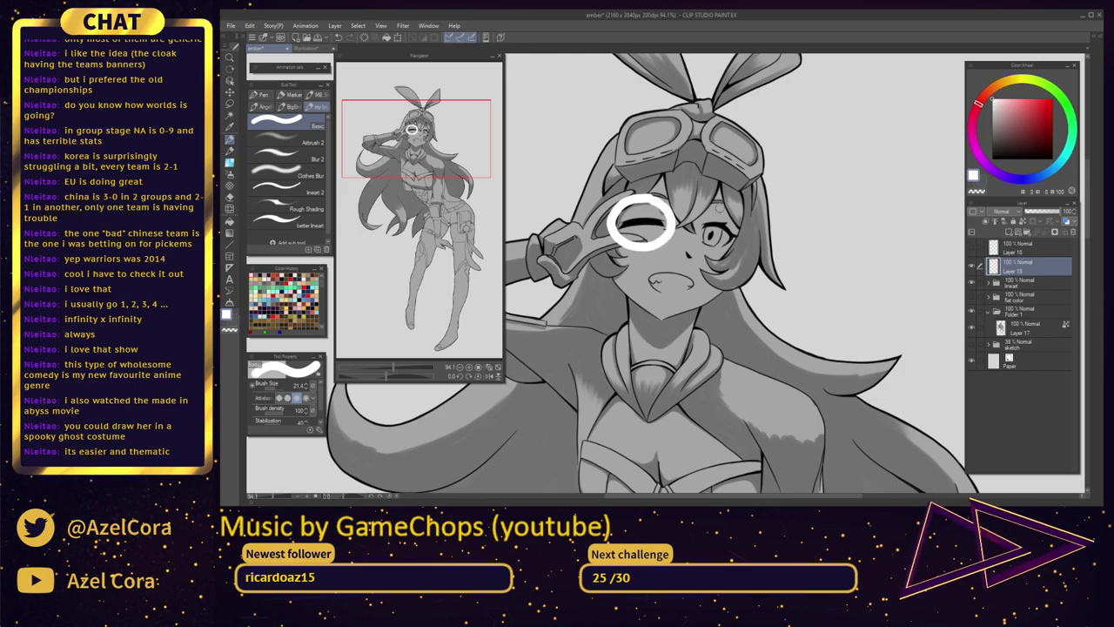
{"action": "mouse_move", "coordinate": [726, 202]}
{"action": "left_mouse_down"}
{"action": "mouse_move", "coordinate": [694, 251]}
{"action": "mouse_move", "coordinate": [719, 260]}
{"action": "mouse_move", "coordinate": [744, 239]}
{"action": "mouse_move", "coordinate": [717, 202]}
{"action": "left_mouse_up"}
{"action": "scroll", "coordinate": [736, 242], "scroll_direction": "down", "scroll_amount": 3}
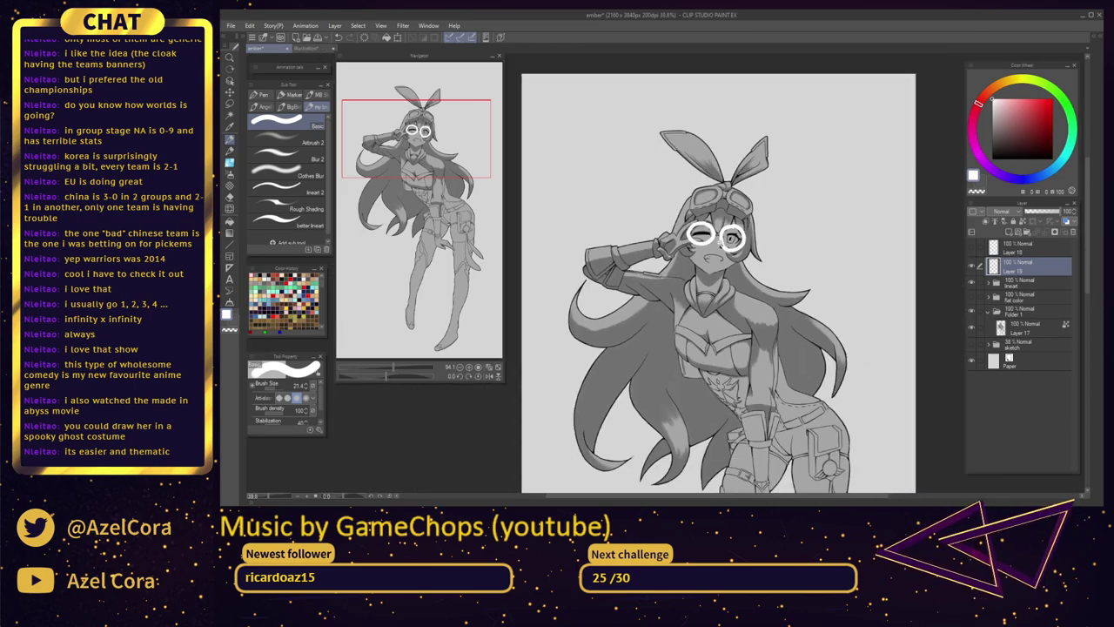
{"action": "scroll", "coordinate": [736, 241], "scroll_direction": "down", "scroll_amount": 3}
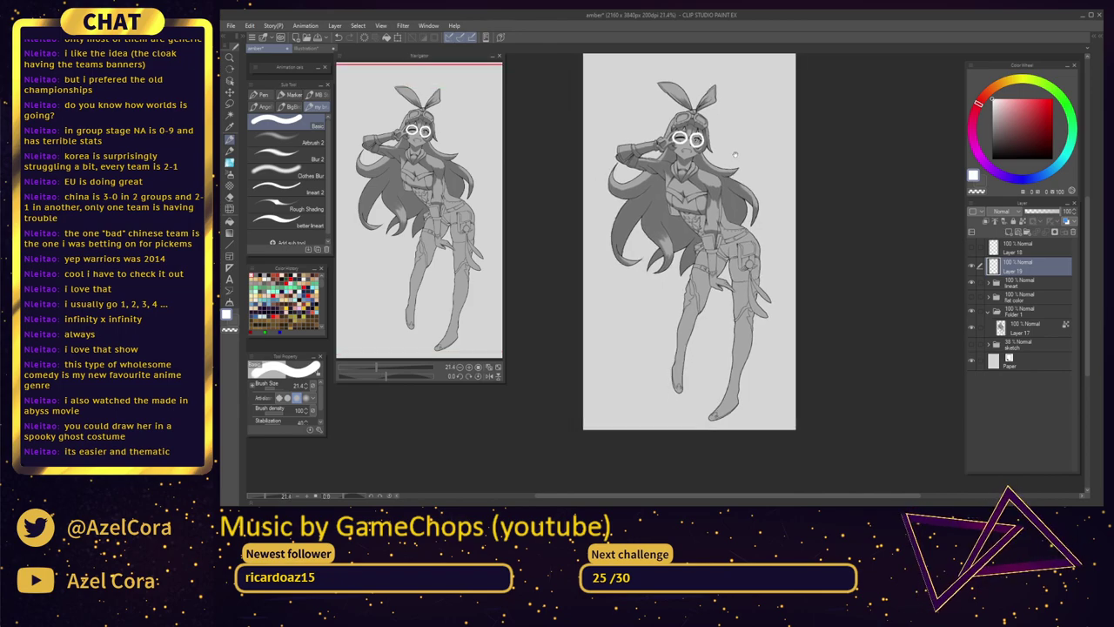
Draw a closed white ghost-sheet outline around the whole character, redoing stray strokes, and compare with the layer hidden and shown
{"action": "left_click_drag", "start_coordinate": [736, 155], "coordinate": [734, 180]}
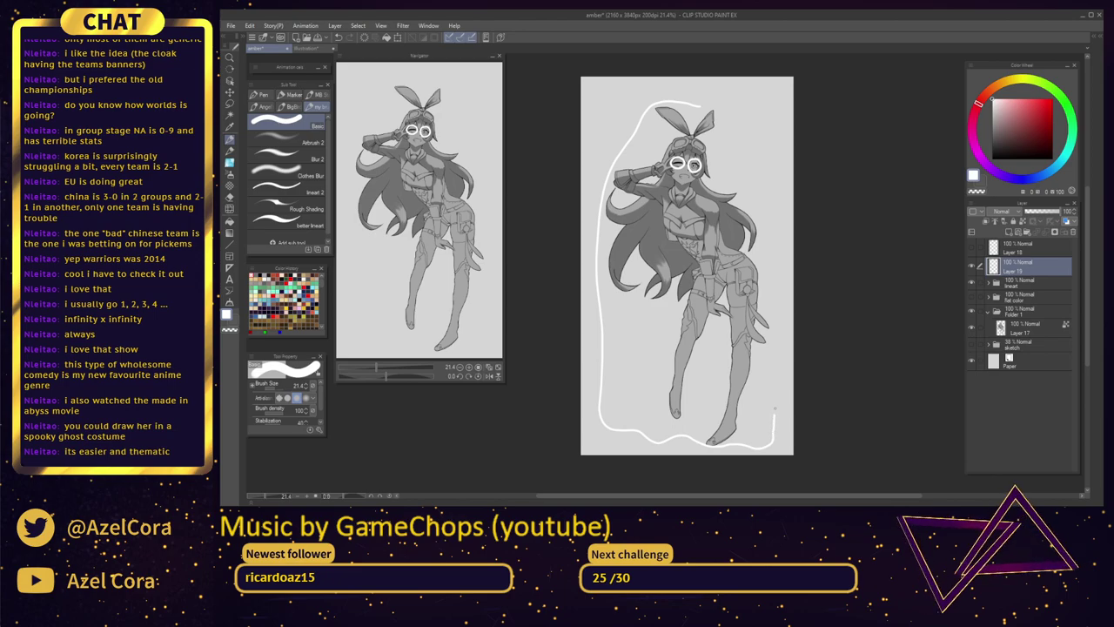
{"action": "mouse_move", "coordinate": [776, 348]}
{"action": "left_mouse_down"}
{"action": "mouse_move", "coordinate": [763, 302]}
{"action": "mouse_move", "coordinate": [768, 346]}
{"action": "left_mouse_up"}
{"action": "key", "text": "ctrl+z"}
{"action": "key", "text": "ctrl+z"}
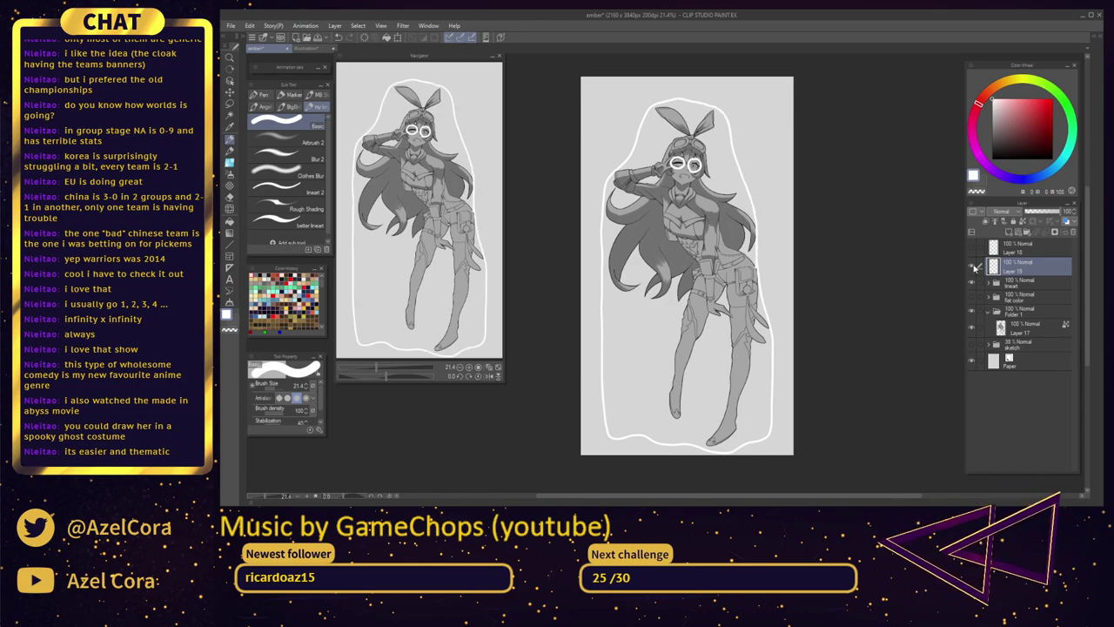
{"action": "left_click", "coordinate": [973, 265]}
{"action": "left_click", "coordinate": [972, 265]}
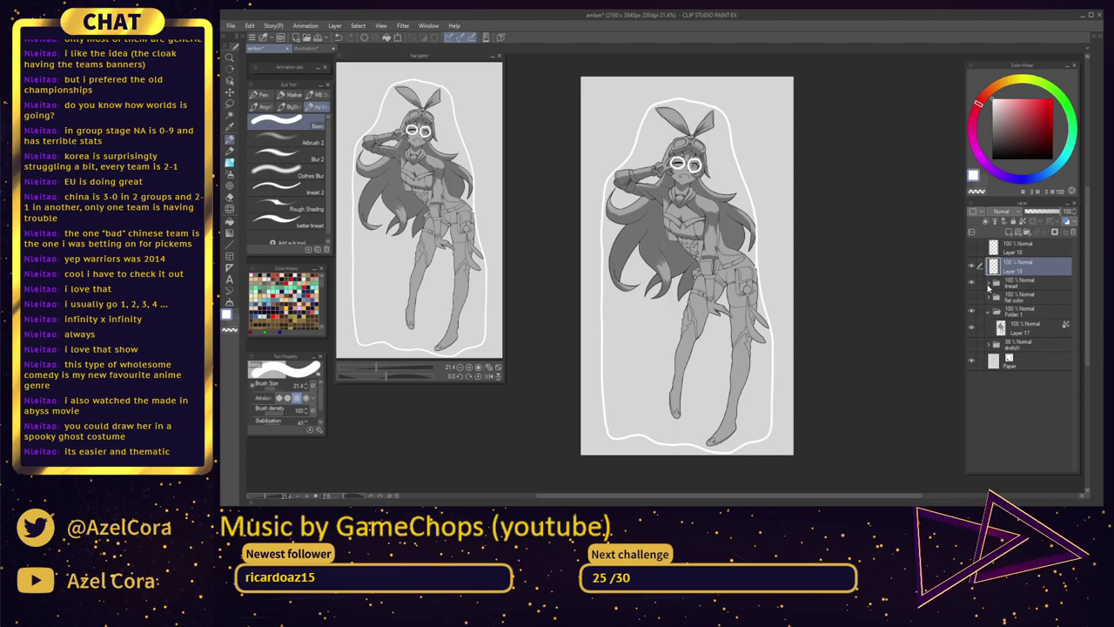
Fill the ghost-sheet outline with white, referring only to the editing layer, and slightly lower the layer's opacity
{"action": "left_click", "coordinate": [230, 221]}
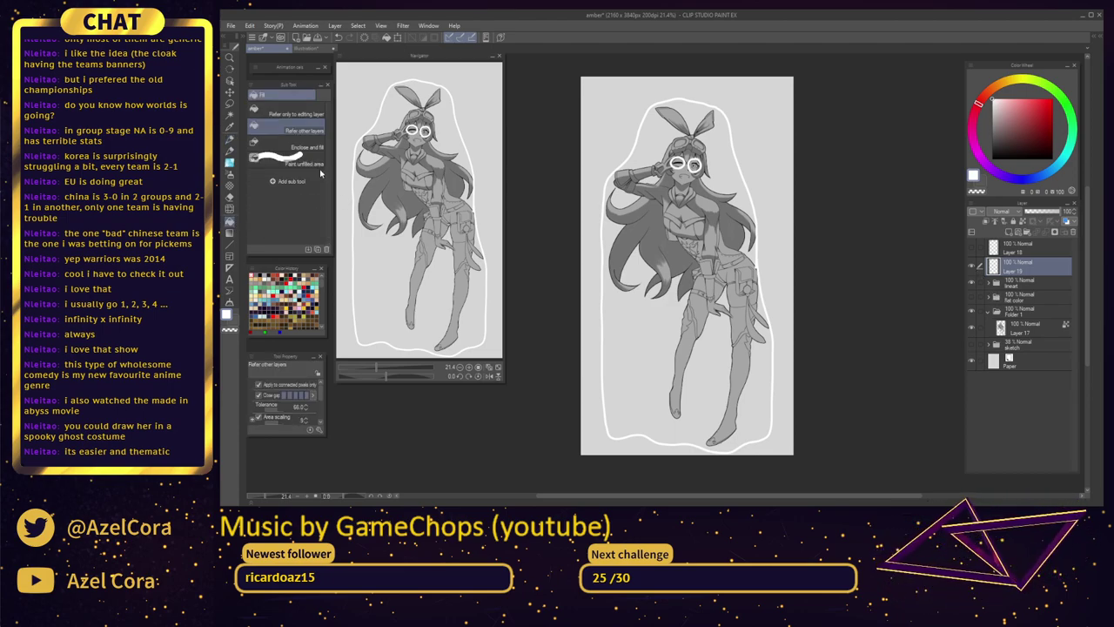
{"action": "left_click", "coordinate": [288, 114]}
{"action": "left_click", "coordinate": [688, 140]}
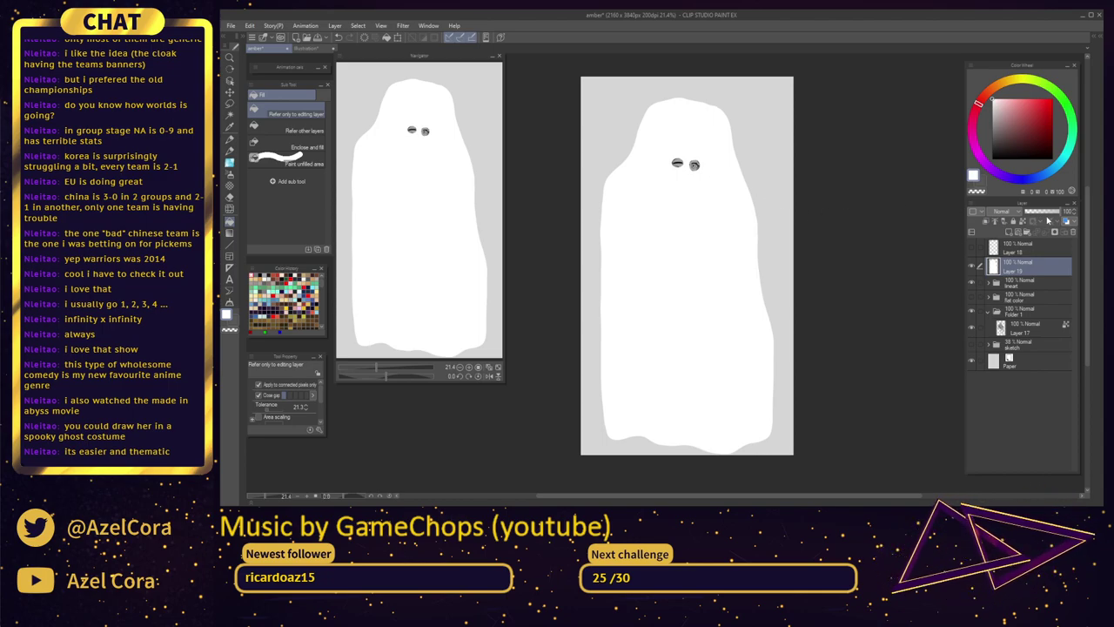
{"action": "left_click", "coordinate": [1052, 213]}
{"action": "left_click_drag", "start_coordinate": [1055, 218], "coordinate": [1058, 217]}
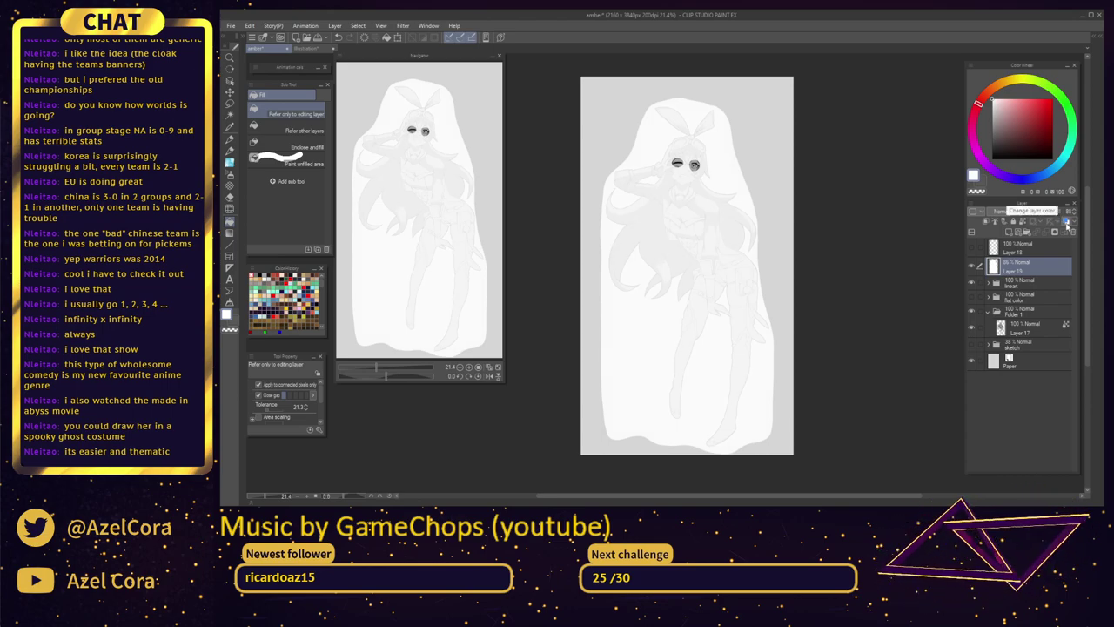
{"action": "left_click_drag", "start_coordinate": [714, 262], "coordinate": [763, 249]}
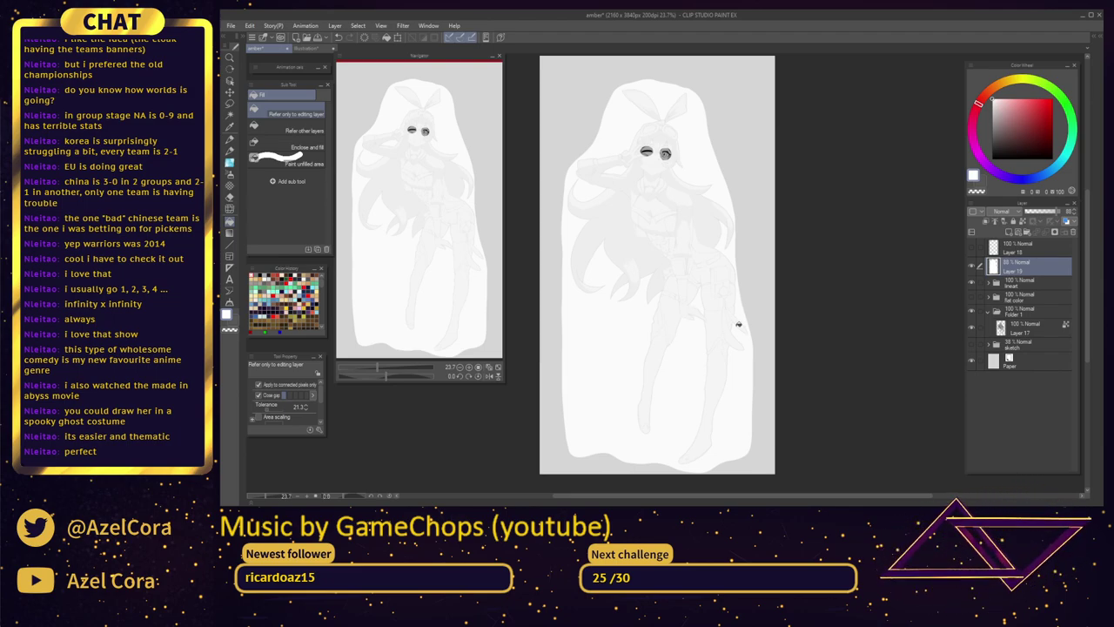
Hide the ghost-sheet layer and select the shading layer, Layer 17, in Folder 1
{"action": "left_click", "coordinate": [975, 268]}
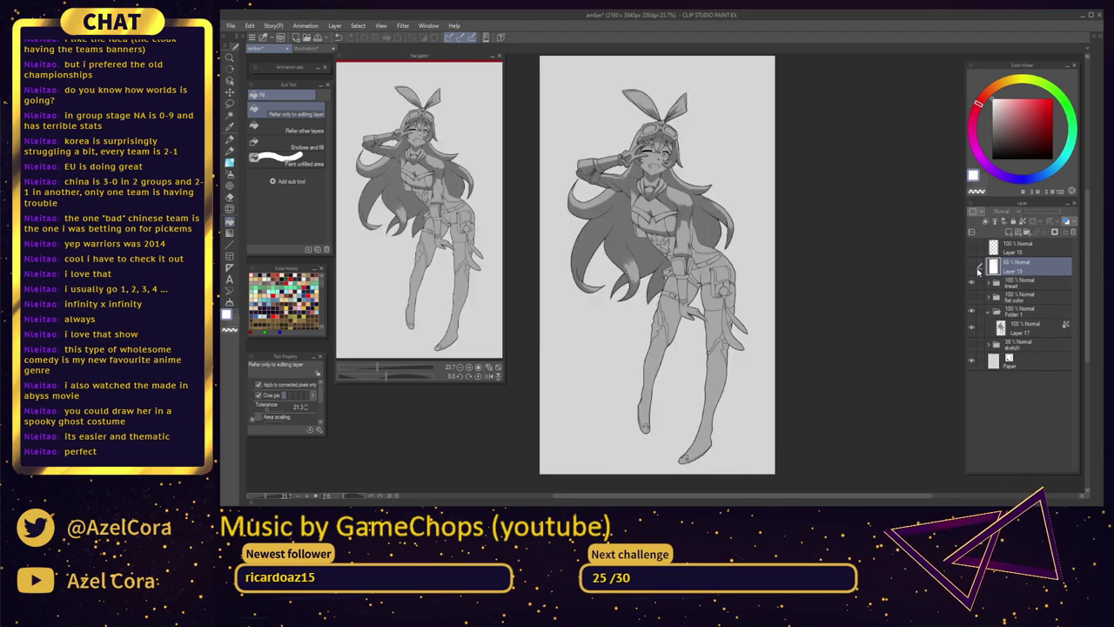
{"action": "left_click", "coordinate": [1035, 326]}
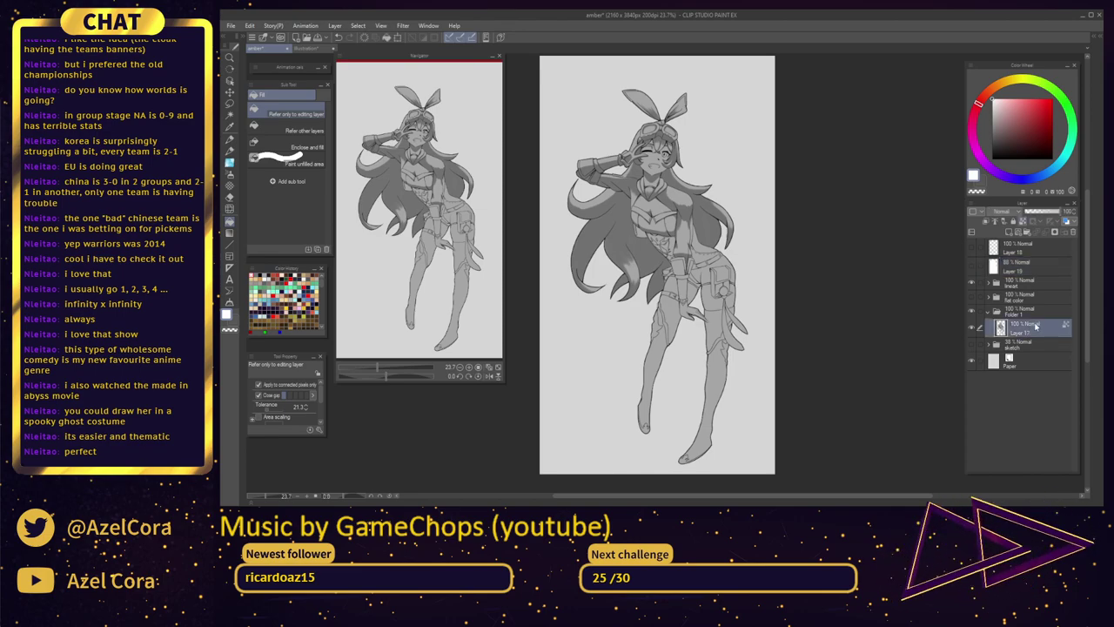
Shade the side flap of the lowered arm's cuff in dark grey with the Rough Shading brush
{"action": "scroll", "coordinate": [701, 237], "scroll_direction": "up", "scroll_amount": 5}
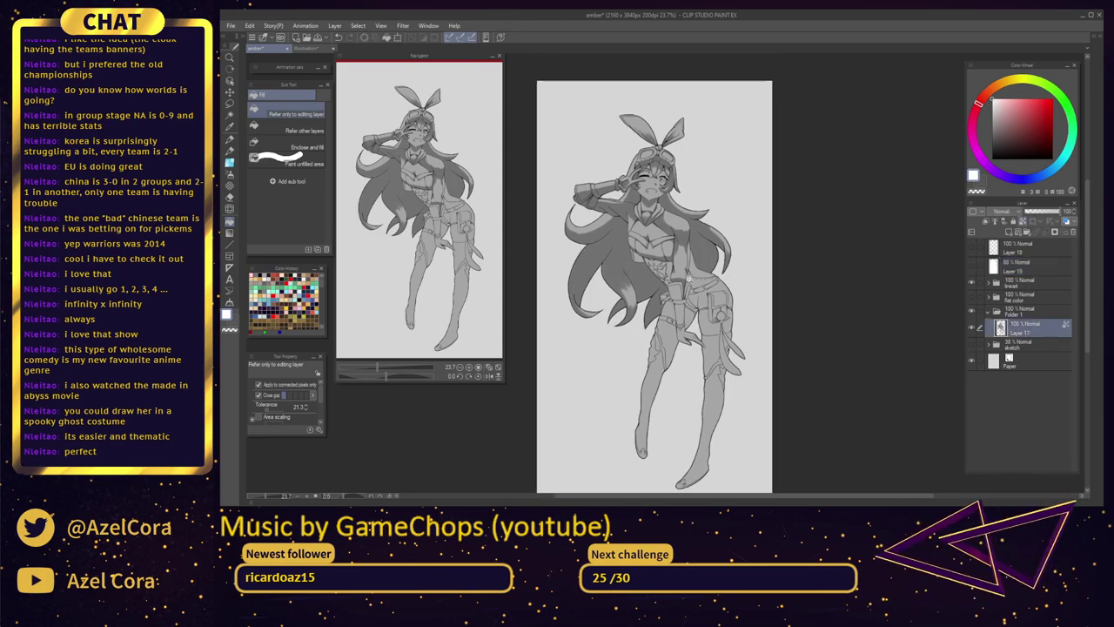
{"action": "scroll", "coordinate": [711, 309], "scroll_direction": "up", "scroll_amount": 5}
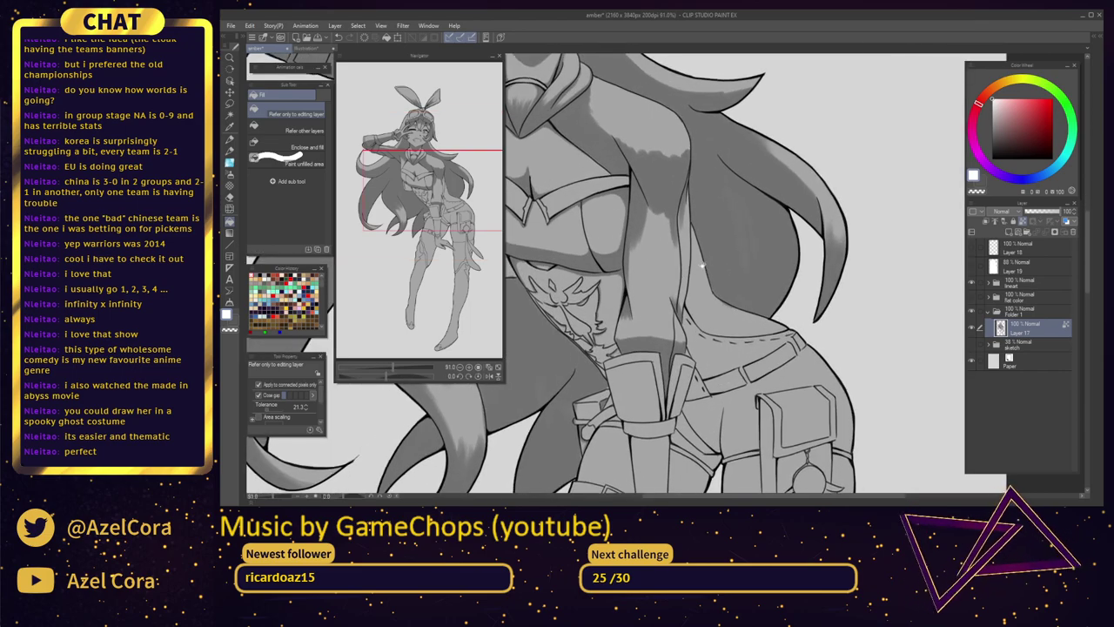
{"action": "key", "text": "p"}
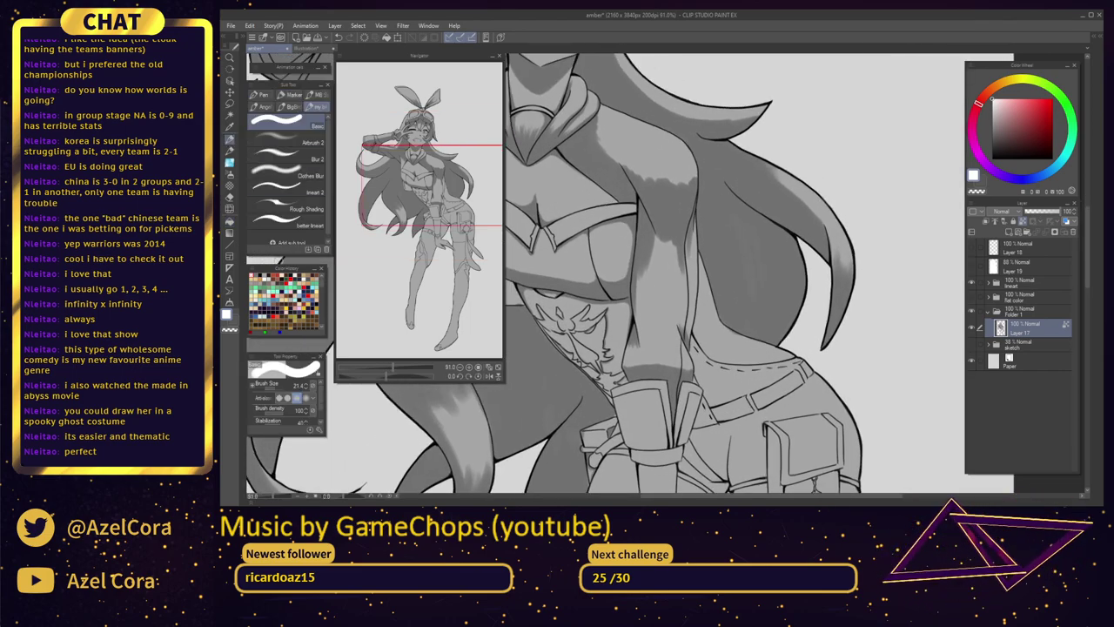
{"action": "left_click", "coordinate": [259, 272]}
{"action": "scroll", "coordinate": [671, 280], "scroll_direction": "up", "scroll_amount": 3}
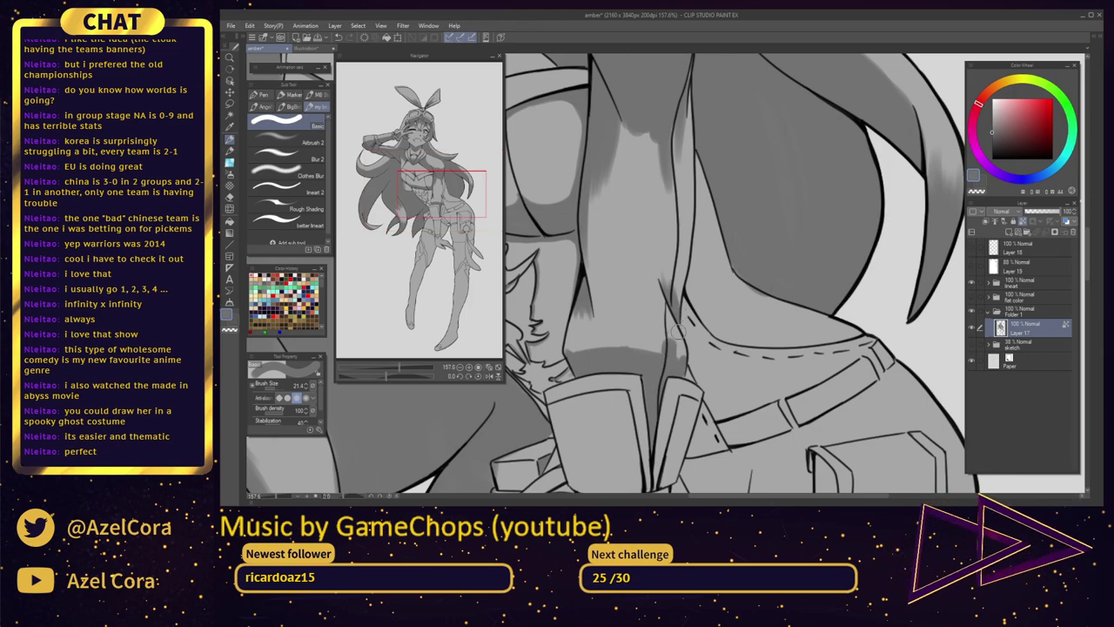
{"action": "left_click", "coordinate": [285, 209]}
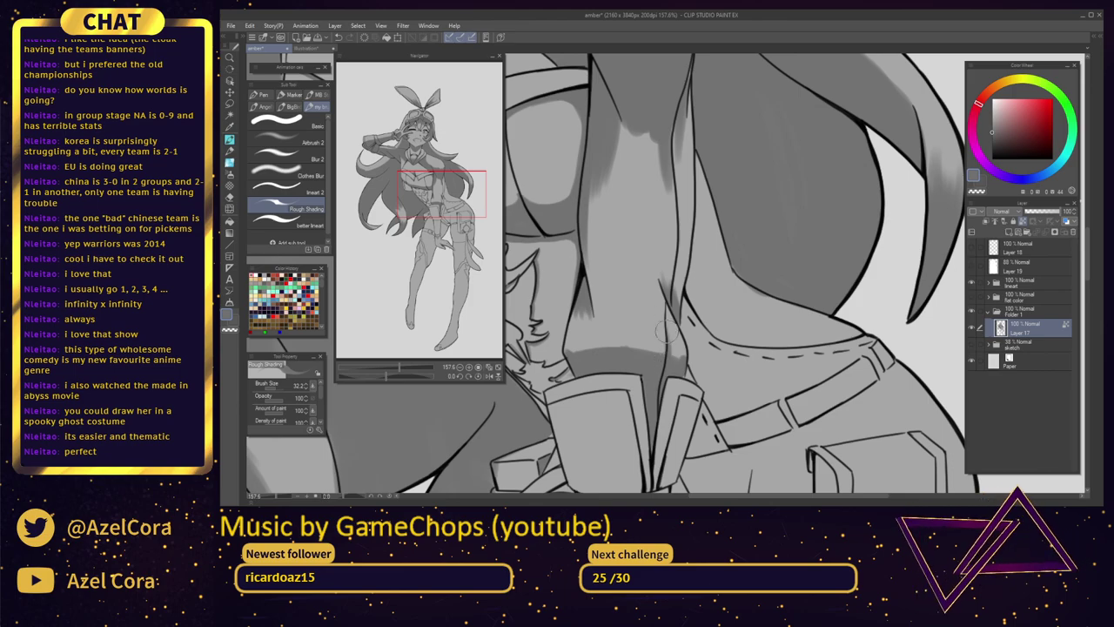
{"action": "left_click_drag", "start_coordinate": [679, 364], "coordinate": [682, 374]}
{"action": "mouse_move", "coordinate": [662, 458]}
{"action": "left_mouse_down"}
{"action": "mouse_move", "coordinate": [703, 342]}
{"action": "mouse_move", "coordinate": [707, 366]}
{"action": "mouse_move", "coordinate": [718, 352]}
{"action": "mouse_move", "coordinate": [719, 320]}
{"action": "mouse_move", "coordinate": [707, 357]}
{"action": "mouse_move", "coordinate": [700, 305]}
{"action": "mouse_move", "coordinate": [696, 361]}
{"action": "mouse_move", "coordinate": [710, 300]}
{"action": "mouse_move", "coordinate": [724, 304]}
{"action": "mouse_move", "coordinate": [719, 353]}
{"action": "mouse_move", "coordinate": [727, 326]}
{"action": "mouse_move", "coordinate": [705, 310]}
{"action": "mouse_move", "coordinate": [710, 318]}
{"action": "mouse_move", "coordinate": [726, 282]}
{"action": "left_mouse_up"}
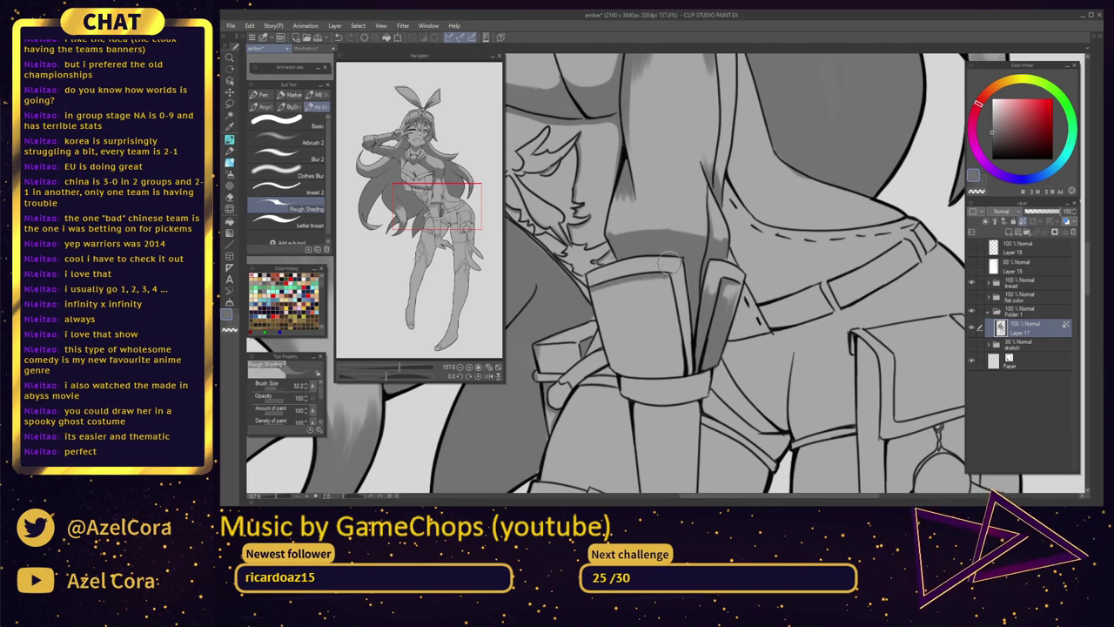
Shade the cuff's front panel along its inner border and across its face with an enlarged brush, keeping a lighter patch near the upper edge
{"action": "mouse_move", "coordinate": [668, 261]}
{"action": "left_mouse_down"}
{"action": "mouse_move", "coordinate": [651, 288]}
{"action": "mouse_move", "coordinate": [663, 280]}
{"action": "mouse_move", "coordinate": [682, 338]}
{"action": "mouse_move", "coordinate": [674, 288]}
{"action": "mouse_move", "coordinate": [689, 348]}
{"action": "mouse_move", "coordinate": [681, 286]}
{"action": "mouse_move", "coordinate": [669, 283]}
{"action": "left_mouse_up"}
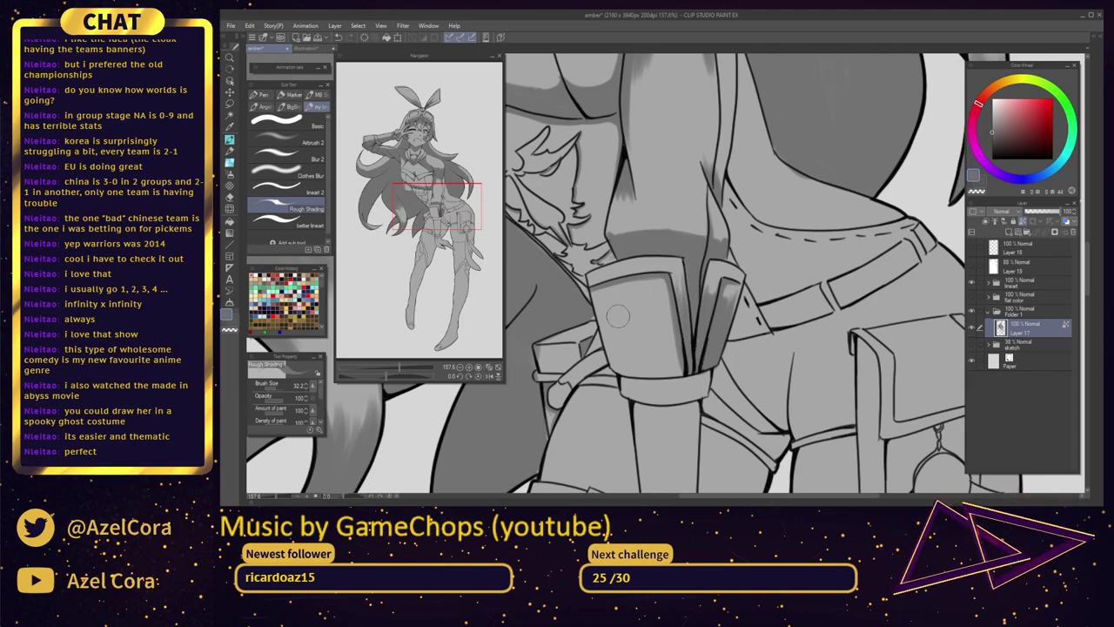
{"action": "key", "text": "bracketright"}
{"action": "key", "text": "bracketright"}
{"action": "mouse_move", "coordinate": [677, 363]}
{"action": "left_mouse_down"}
{"action": "mouse_move", "coordinate": [626, 368]}
{"action": "mouse_move", "coordinate": [661, 370]}
{"action": "mouse_move", "coordinate": [628, 366]}
{"action": "mouse_move", "coordinate": [606, 335]}
{"action": "mouse_move", "coordinate": [619, 365]}
{"action": "mouse_move", "coordinate": [605, 309]}
{"action": "mouse_move", "coordinate": [617, 362]}
{"action": "mouse_move", "coordinate": [614, 323]}
{"action": "mouse_move", "coordinate": [633, 369]}
{"action": "mouse_move", "coordinate": [626, 303]}
{"action": "mouse_move", "coordinate": [663, 358]}
{"action": "mouse_move", "coordinate": [666, 293]}
{"action": "mouse_move", "coordinate": [678, 349]}
{"action": "mouse_move", "coordinate": [665, 295]}
{"action": "mouse_move", "coordinate": [668, 322]}
{"action": "mouse_move", "coordinate": [664, 302]}
{"action": "mouse_move", "coordinate": [643, 344]}
{"action": "left_mouse_up"}
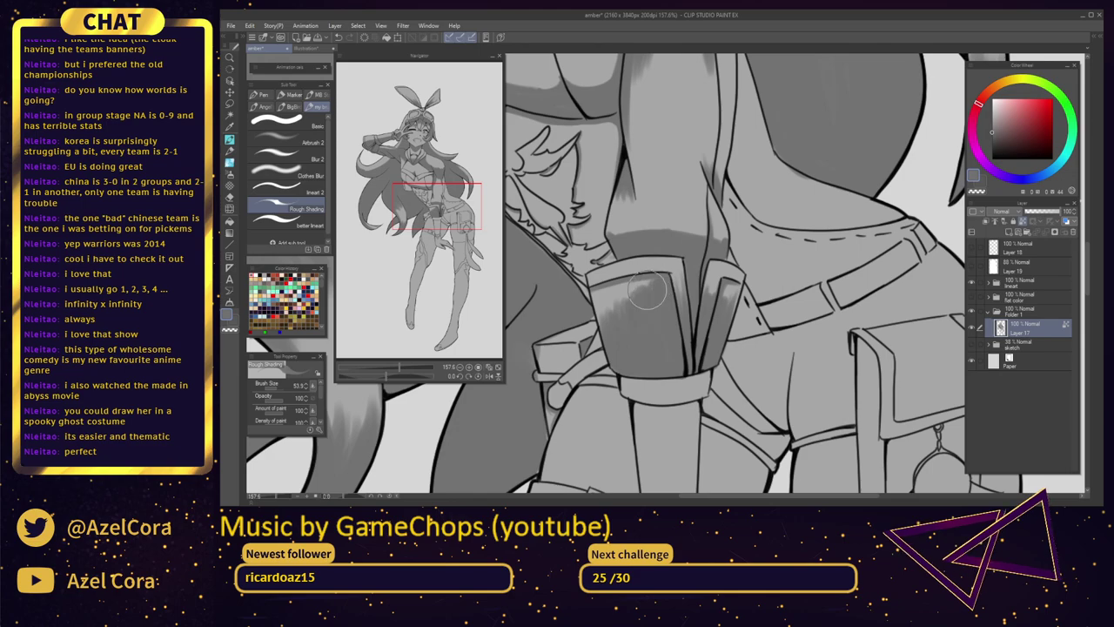
{"action": "mouse_move", "coordinate": [625, 298]}
{"action": "left_mouse_down"}
{"action": "mouse_move", "coordinate": [609, 341]}
{"action": "mouse_move", "coordinate": [599, 324]}
{"action": "mouse_move", "coordinate": [613, 346]}
{"action": "mouse_move", "coordinate": [598, 299]}
{"action": "mouse_move", "coordinate": [611, 310]}
{"action": "left_mouse_up"}
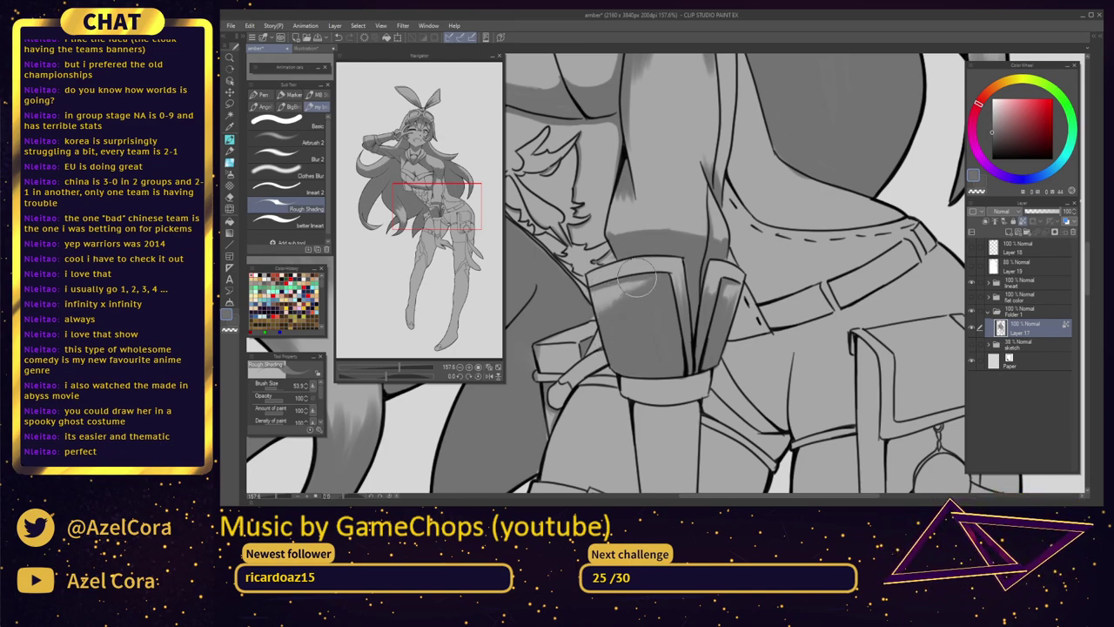
Paint a shadow along the upper edge of the band below the cuff with the brush at size 25.6
{"action": "mouse_move", "coordinate": [680, 418]}
{"action": "left_mouse_down"}
{"action": "mouse_move", "coordinate": [682, 433]}
{"action": "mouse_move", "coordinate": [695, 288]}
{"action": "mouse_move", "coordinate": [687, 271]}
{"action": "mouse_move", "coordinate": [665, 267]}
{"action": "left_mouse_up"}
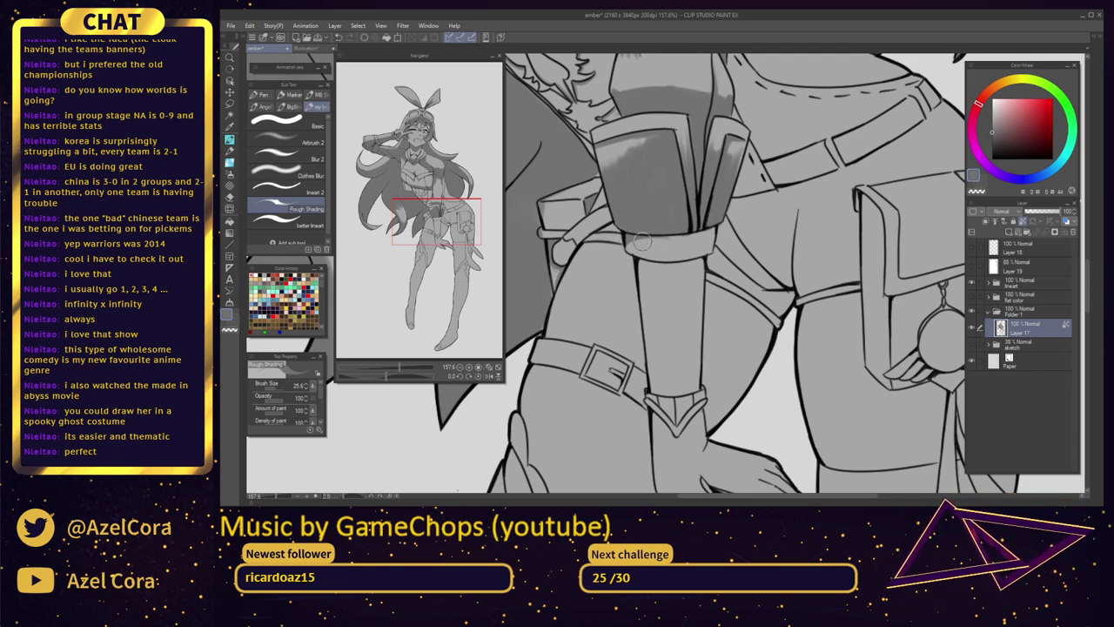
{"action": "left_click_drag", "start_coordinate": [629, 240], "coordinate": [707, 227]}
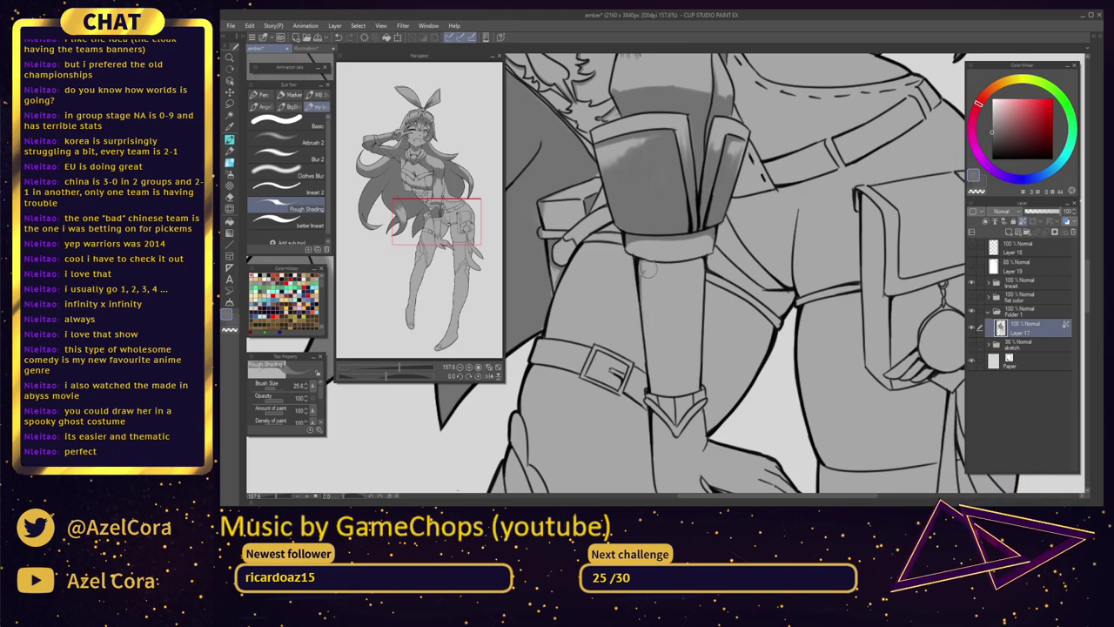
Paint a dark grey shadow on the forearm just below the sleeve cuff and under the pointed wrist band
{"action": "left_click_drag", "start_coordinate": [642, 275], "coordinate": [698, 270]}
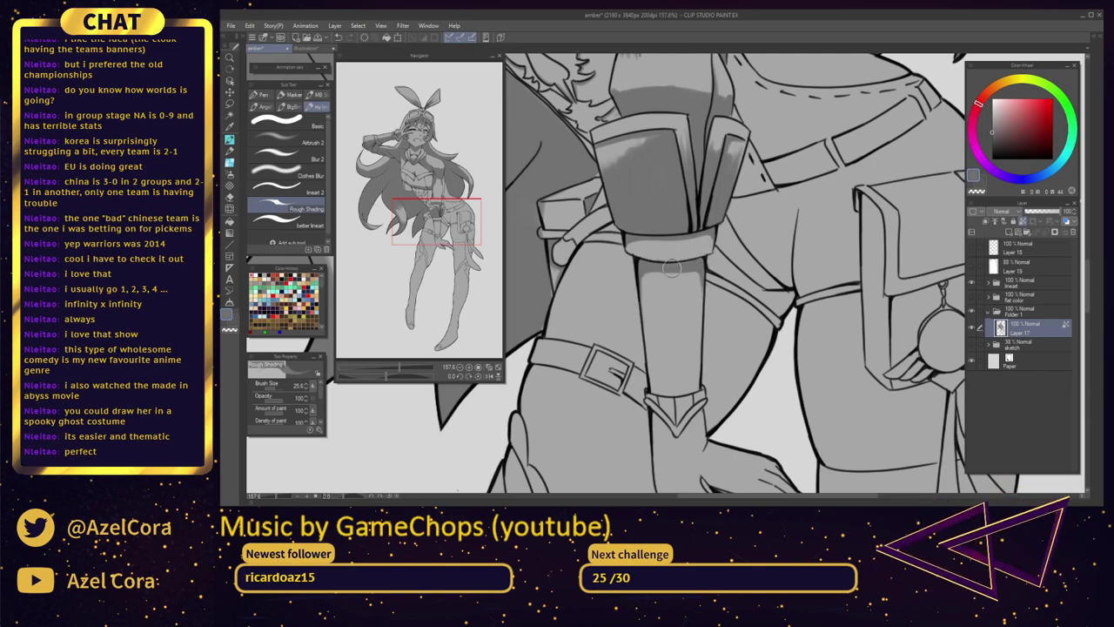
{"action": "scroll", "coordinate": [705, 263], "scroll_direction": "down", "scroll_amount": 5}
{"action": "scroll", "coordinate": [712, 307], "scroll_direction": "up", "scroll_amount": 6}
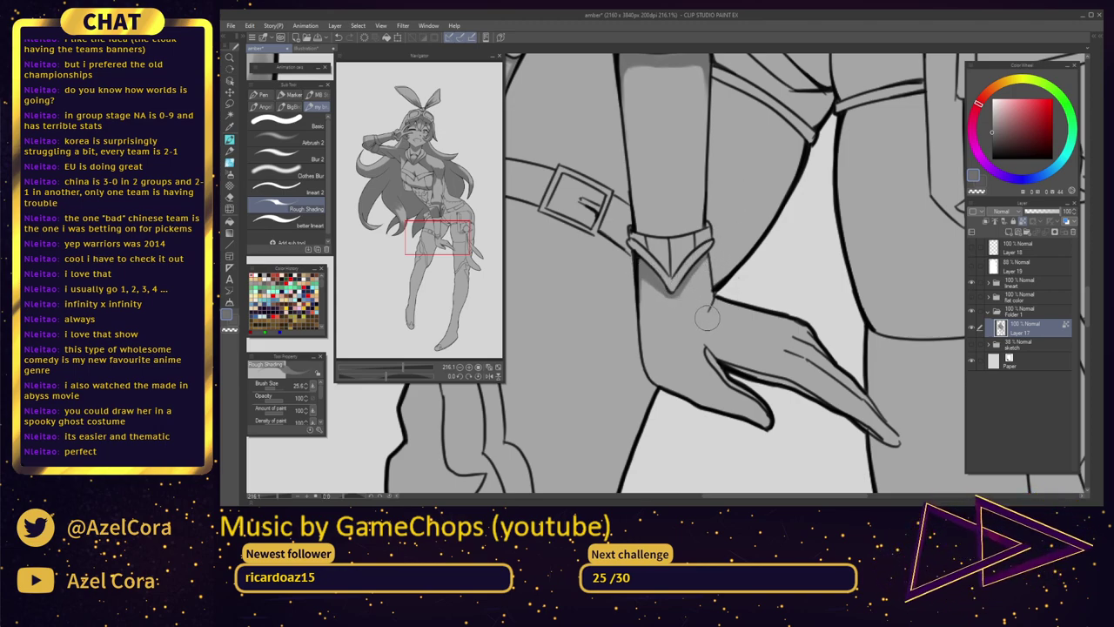
Shade the lowered hand along its outer edge, thumb and fingers, undoing a stray stroke
{"action": "left_click_drag", "start_coordinate": [720, 326], "coordinate": [708, 269]}
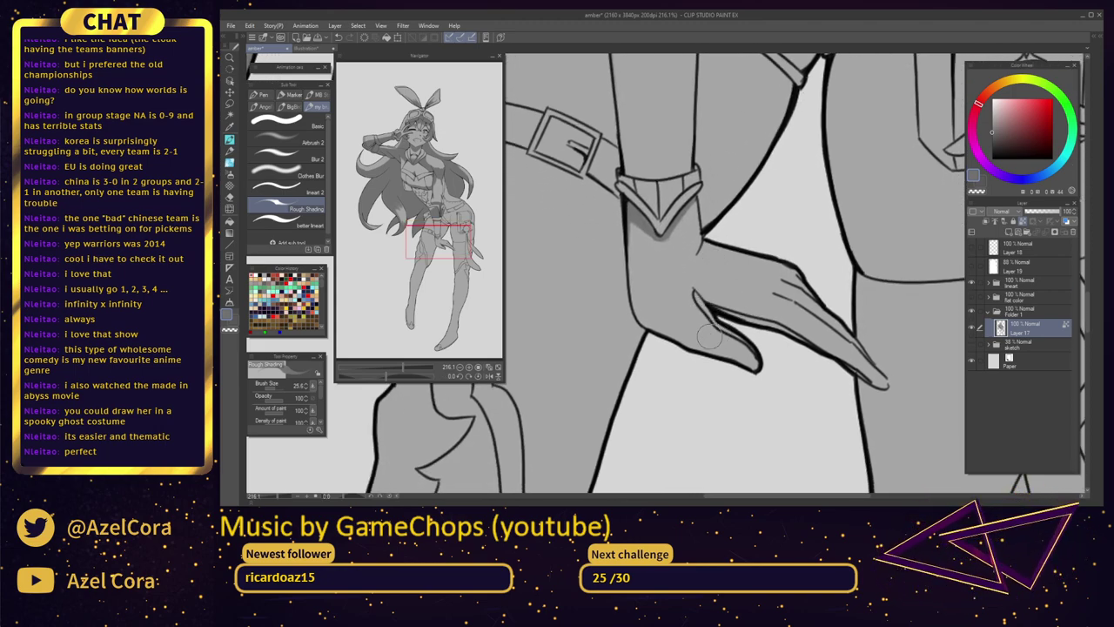
{"action": "mouse_move", "coordinate": [634, 277]}
{"action": "left_mouse_down"}
{"action": "mouse_move", "coordinate": [686, 331]}
{"action": "mouse_move", "coordinate": [675, 327]}
{"action": "mouse_move", "coordinate": [755, 365]}
{"action": "left_mouse_up"}
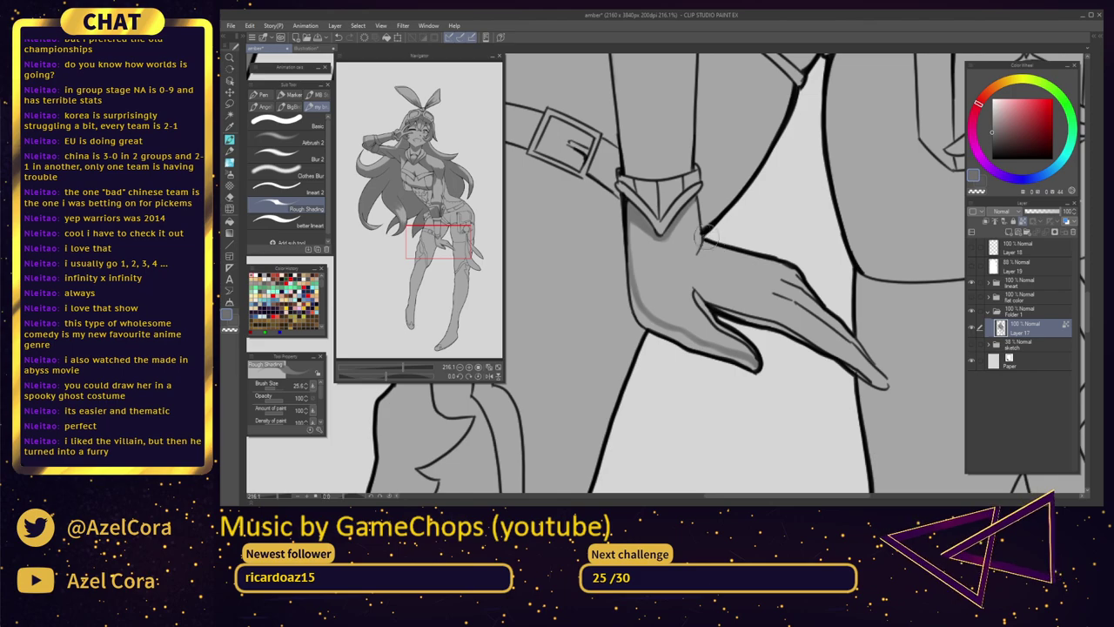
{"action": "mouse_move", "coordinate": [640, 324]}
{"action": "left_mouse_down"}
{"action": "mouse_move", "coordinate": [630, 296]}
{"action": "mouse_move", "coordinate": [663, 331]}
{"action": "mouse_move", "coordinate": [674, 331]}
{"action": "left_mouse_up"}
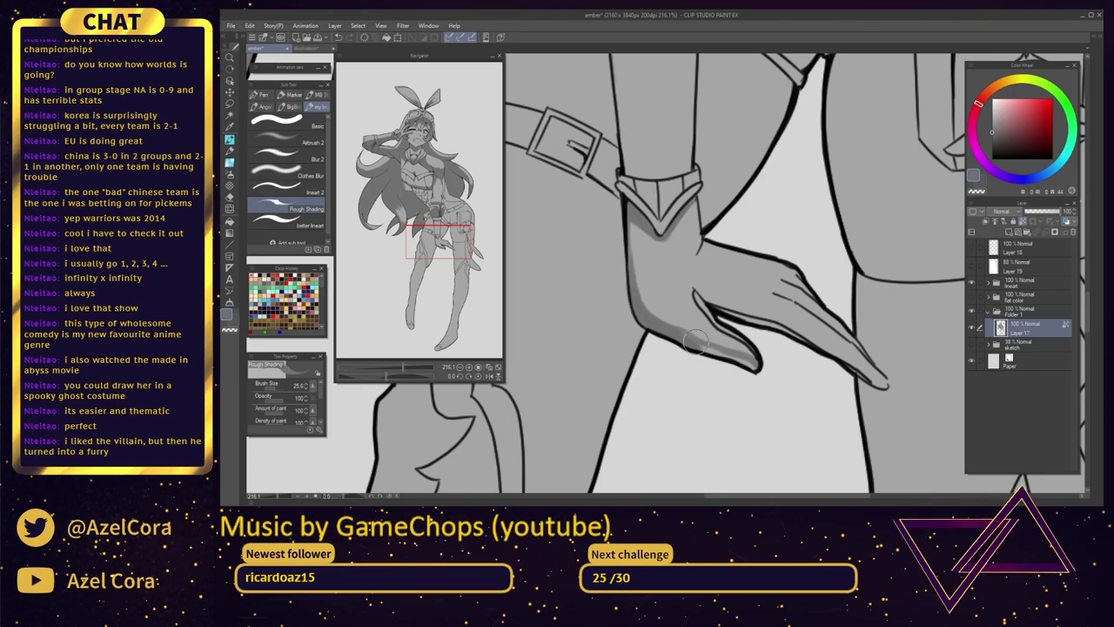
{"action": "left_click_drag", "start_coordinate": [685, 338], "coordinate": [750, 366]}
{"action": "mouse_move", "coordinate": [726, 313]}
{"action": "left_mouse_down"}
{"action": "mouse_move", "coordinate": [770, 324]}
{"action": "mouse_move", "coordinate": [710, 297]}
{"action": "mouse_move", "coordinate": [779, 323]}
{"action": "mouse_move", "coordinate": [707, 299]}
{"action": "mouse_move", "coordinate": [838, 360]}
{"action": "mouse_move", "coordinate": [797, 332]}
{"action": "mouse_move", "coordinate": [881, 383]}
{"action": "left_mouse_up"}
{"action": "key", "text": "ctrl+z"}
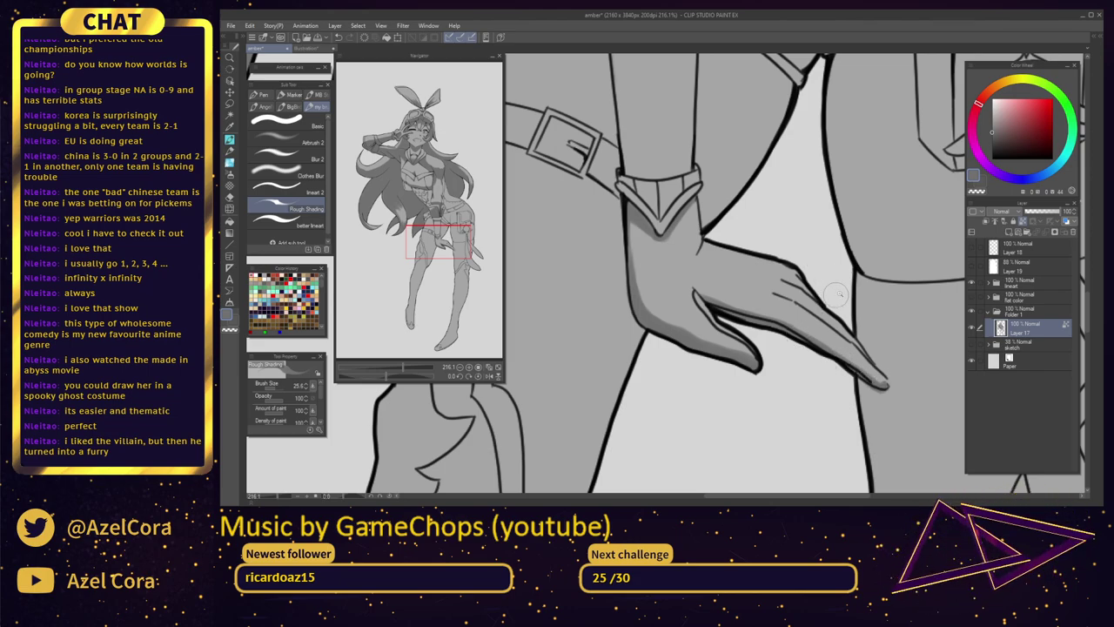
{"action": "left_click_drag", "start_coordinate": [838, 303], "coordinate": [790, 334]}
{"action": "scroll", "coordinate": [790, 335], "scroll_direction": "up", "scroll_amount": 4}
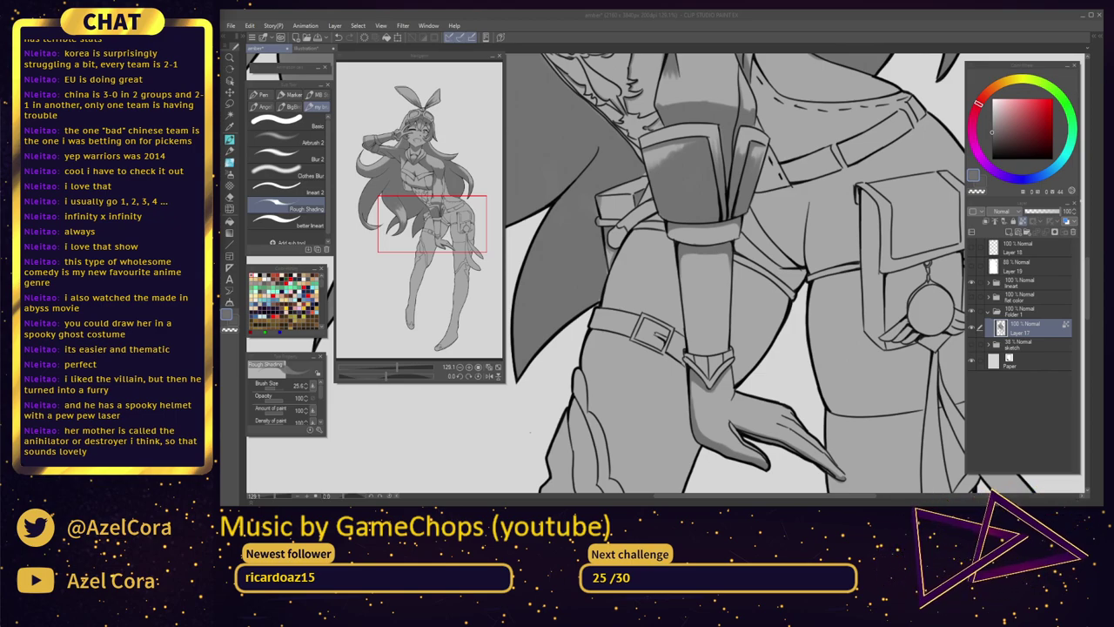
{"action": "left_click", "coordinate": [723, 349]}
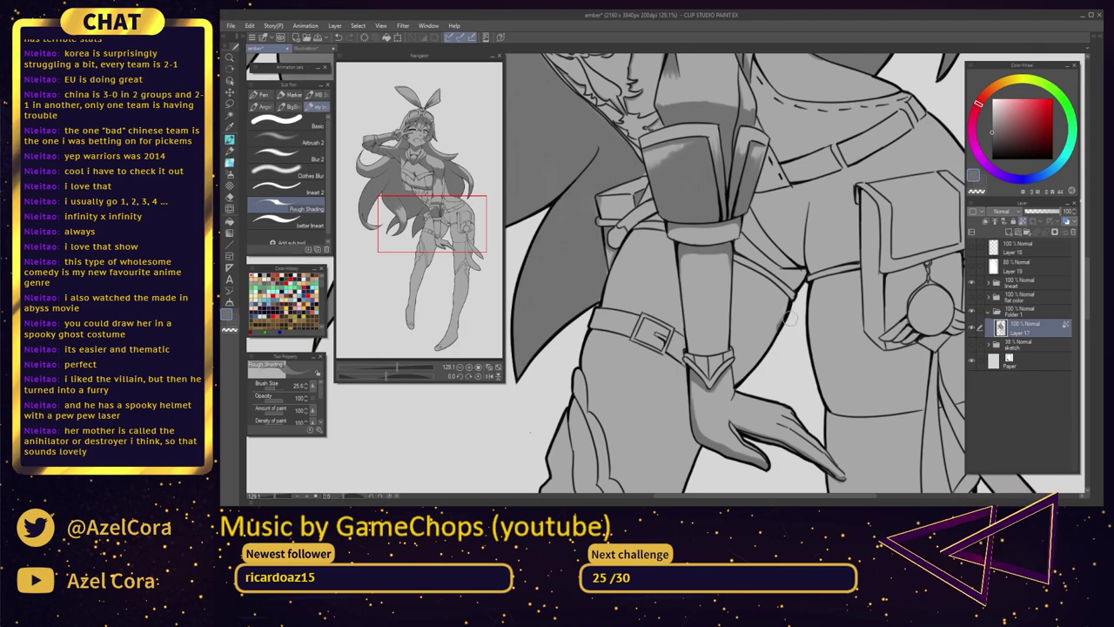
Fill the inner thigh behind the forearm with dark rough shading, from the shorts' hem down to the wrist
{"action": "scroll", "coordinate": [789, 317], "scroll_direction": "up", "scroll_amount": 4}
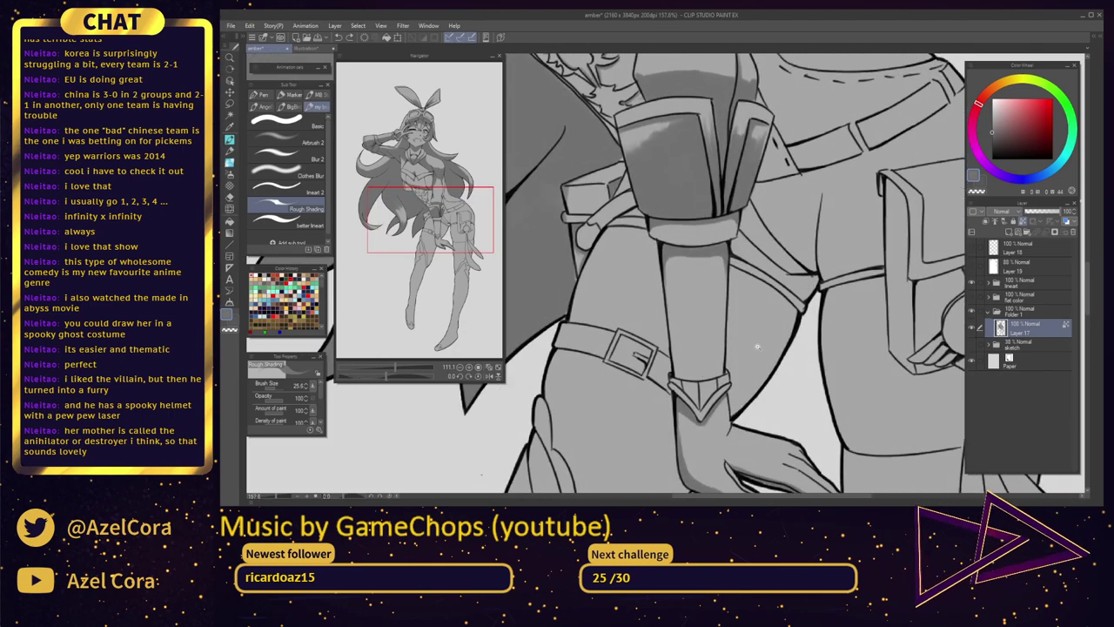
{"action": "mouse_move", "coordinate": [757, 346]}
{"action": "left_mouse_down"}
{"action": "mouse_move", "coordinate": [789, 319]}
{"action": "mouse_move", "coordinate": [819, 321]}
{"action": "left_mouse_up"}
{"action": "left_click_drag", "start_coordinate": [667, 229], "coordinate": [692, 225]}
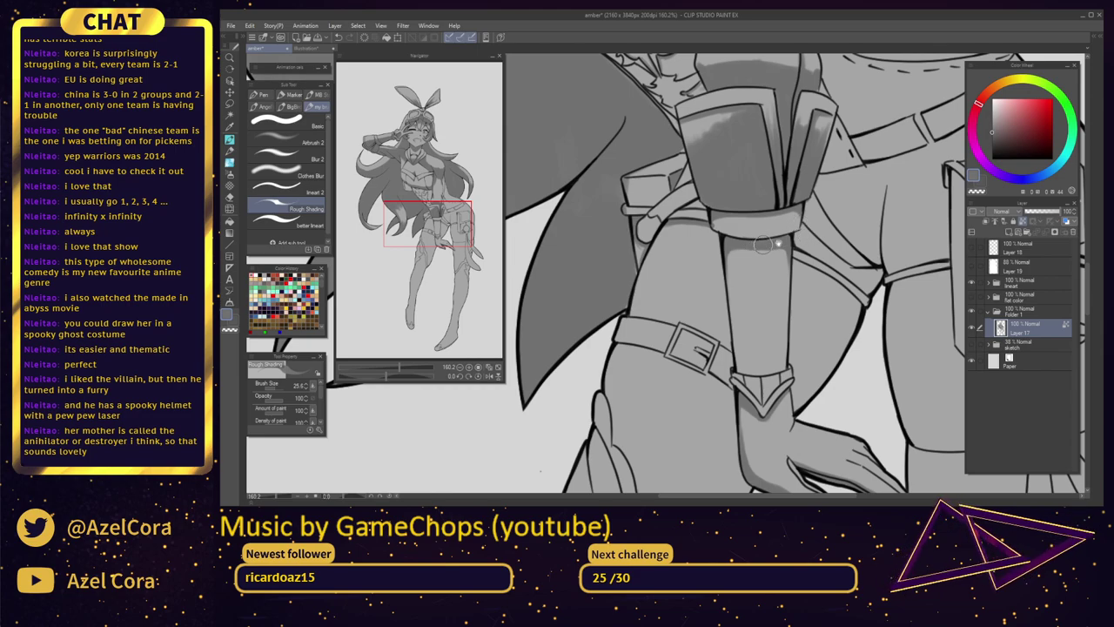
{"action": "mouse_move", "coordinate": [779, 244]}
{"action": "left_mouse_down"}
{"action": "mouse_move", "coordinate": [746, 213]}
{"action": "mouse_move", "coordinate": [803, 258]}
{"action": "left_mouse_up"}
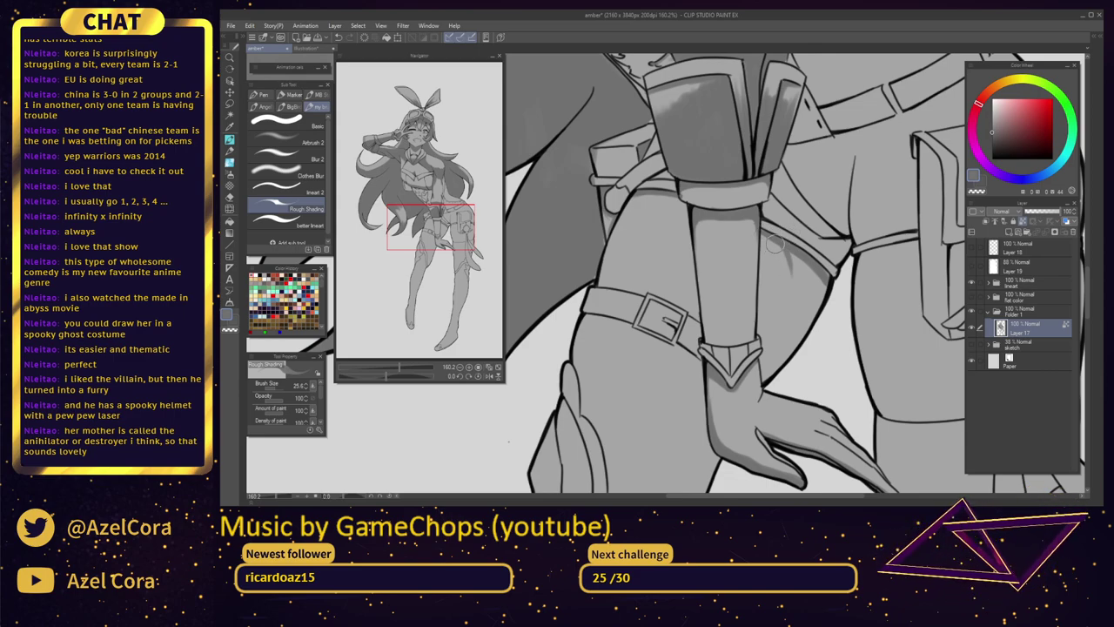
{"action": "mouse_move", "coordinate": [773, 244]}
{"action": "left_mouse_down"}
{"action": "mouse_move", "coordinate": [788, 261]}
{"action": "mouse_move", "coordinate": [779, 239]}
{"action": "mouse_move", "coordinate": [767, 355]}
{"action": "left_mouse_up"}
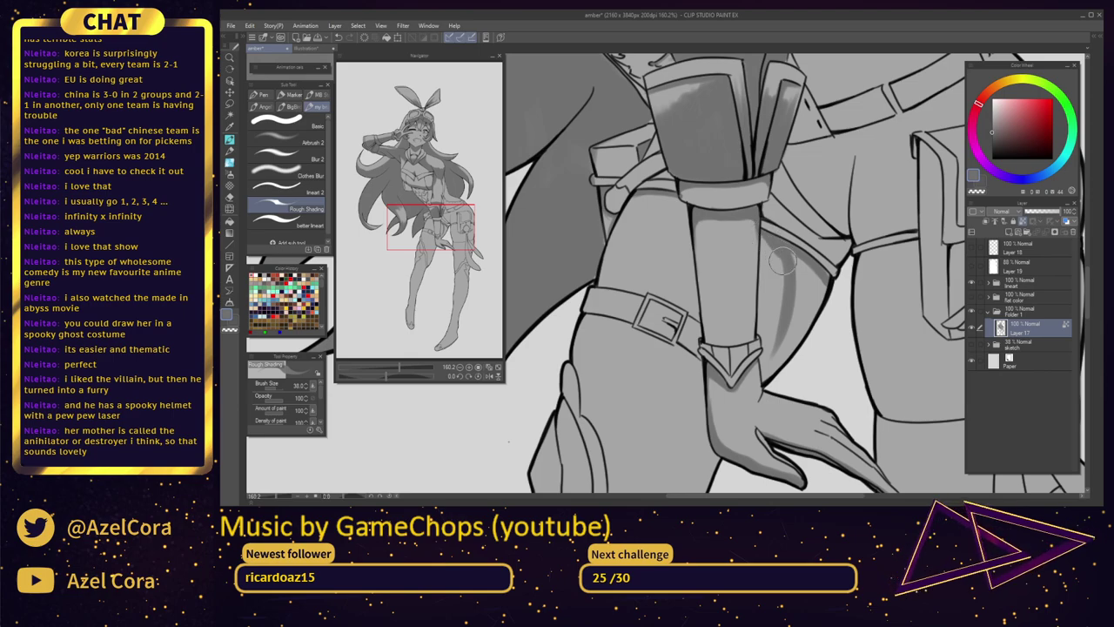
{"action": "mouse_move", "coordinate": [782, 259]}
{"action": "left_mouse_down"}
{"action": "mouse_move", "coordinate": [769, 376]}
{"action": "mouse_move", "coordinate": [785, 316]}
{"action": "mouse_move", "coordinate": [789, 352]}
{"action": "mouse_move", "coordinate": [811, 334]}
{"action": "mouse_move", "coordinate": [812, 295]}
{"action": "mouse_move", "coordinate": [801, 285]}
{"action": "mouse_move", "coordinate": [814, 270]}
{"action": "mouse_move", "coordinate": [789, 284]}
{"action": "mouse_move", "coordinate": [818, 287]}
{"action": "mouse_move", "coordinate": [821, 239]}
{"action": "mouse_move", "coordinate": [843, 257]}
{"action": "mouse_move", "coordinate": [827, 261]}
{"action": "mouse_move", "coordinate": [828, 296]}
{"action": "left_mouse_up"}
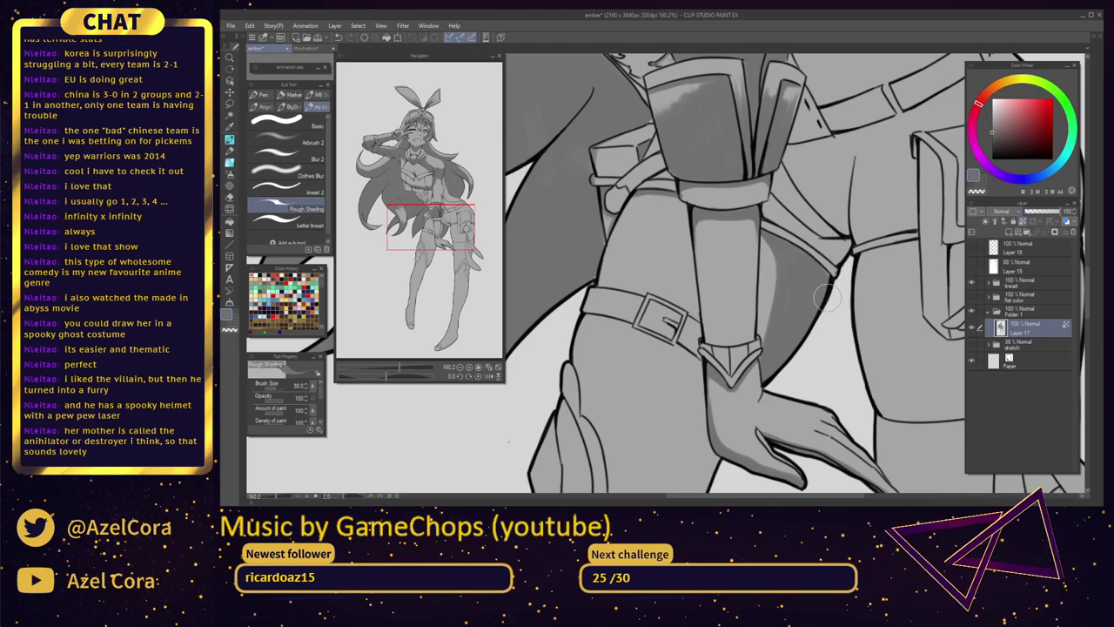
Shade the shorts below the belt in dark grey, extending the shadow across the hip above the large pouch
{"action": "scroll", "coordinate": [827, 297], "scroll_direction": "up", "scroll_amount": 3}
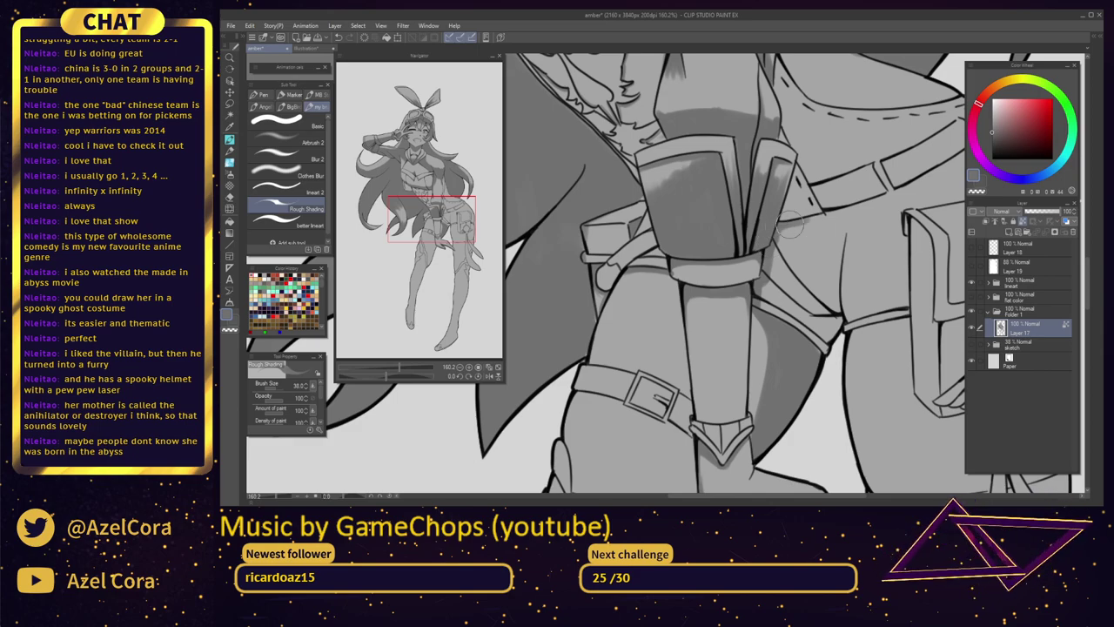
{"action": "left_click_drag", "start_coordinate": [832, 215], "coordinate": [898, 199]}
{"action": "mouse_move", "coordinate": [898, 199]}
{"action": "left_mouse_down"}
{"action": "mouse_move", "coordinate": [802, 242]}
{"action": "mouse_move", "coordinate": [874, 207]}
{"action": "left_mouse_up"}
{"action": "mouse_move", "coordinate": [809, 237]}
{"action": "left_mouse_down"}
{"action": "mouse_move", "coordinate": [798, 209]}
{"action": "mouse_move", "coordinate": [834, 241]}
{"action": "mouse_move", "coordinate": [739, 255]}
{"action": "mouse_move", "coordinate": [748, 357]}
{"action": "mouse_move", "coordinate": [831, 257]}
{"action": "mouse_move", "coordinate": [820, 238]}
{"action": "mouse_move", "coordinate": [839, 273]}
{"action": "mouse_move", "coordinate": [820, 301]}
{"action": "mouse_move", "coordinate": [820, 324]}
{"action": "mouse_move", "coordinate": [758, 336]}
{"action": "mouse_move", "coordinate": [742, 362]}
{"action": "mouse_move", "coordinate": [748, 350]}
{"action": "mouse_move", "coordinate": [676, 311]}
{"action": "mouse_move", "coordinate": [676, 322]}
{"action": "mouse_move", "coordinate": [686, 294]}
{"action": "mouse_move", "coordinate": [715, 388]}
{"action": "mouse_move", "coordinate": [699, 343]}
{"action": "mouse_move", "coordinate": [692, 420]}
{"action": "left_mouse_up"}
{"action": "mouse_move", "coordinate": [712, 326]}
{"action": "left_mouse_down"}
{"action": "mouse_move", "coordinate": [697, 294]}
{"action": "mouse_move", "coordinate": [722, 352]}
{"action": "mouse_move", "coordinate": [741, 312]}
{"action": "mouse_move", "coordinate": [753, 342]}
{"action": "mouse_move", "coordinate": [755, 289]}
{"action": "mouse_move", "coordinate": [772, 269]}
{"action": "mouse_move", "coordinate": [750, 333]}
{"action": "mouse_move", "coordinate": [810, 315]}
{"action": "mouse_move", "coordinate": [747, 336]}
{"action": "mouse_move", "coordinate": [814, 314]}
{"action": "mouse_move", "coordinate": [804, 223]}
{"action": "mouse_move", "coordinate": [784, 312]}
{"action": "mouse_move", "coordinate": [812, 299]}
{"action": "mouse_move", "coordinate": [737, 292]}
{"action": "mouse_move", "coordinate": [804, 275]}
{"action": "mouse_move", "coordinate": [795, 269]}
{"action": "mouse_move", "coordinate": [717, 318]}
{"action": "mouse_move", "coordinate": [700, 315]}
{"action": "mouse_move", "coordinate": [700, 247]}
{"action": "mouse_move", "coordinate": [787, 224]}
{"action": "mouse_move", "coordinate": [734, 245]}
{"action": "mouse_move", "coordinate": [791, 235]}
{"action": "mouse_move", "coordinate": [701, 275]}
{"action": "mouse_move", "coordinate": [794, 239]}
{"action": "mouse_move", "coordinate": [691, 301]}
{"action": "mouse_move", "coordinate": [801, 249]}
{"action": "mouse_move", "coordinate": [706, 306]}
{"action": "mouse_move", "coordinate": [752, 271]}
{"action": "mouse_move", "coordinate": [705, 251]}
{"action": "left_mouse_up"}
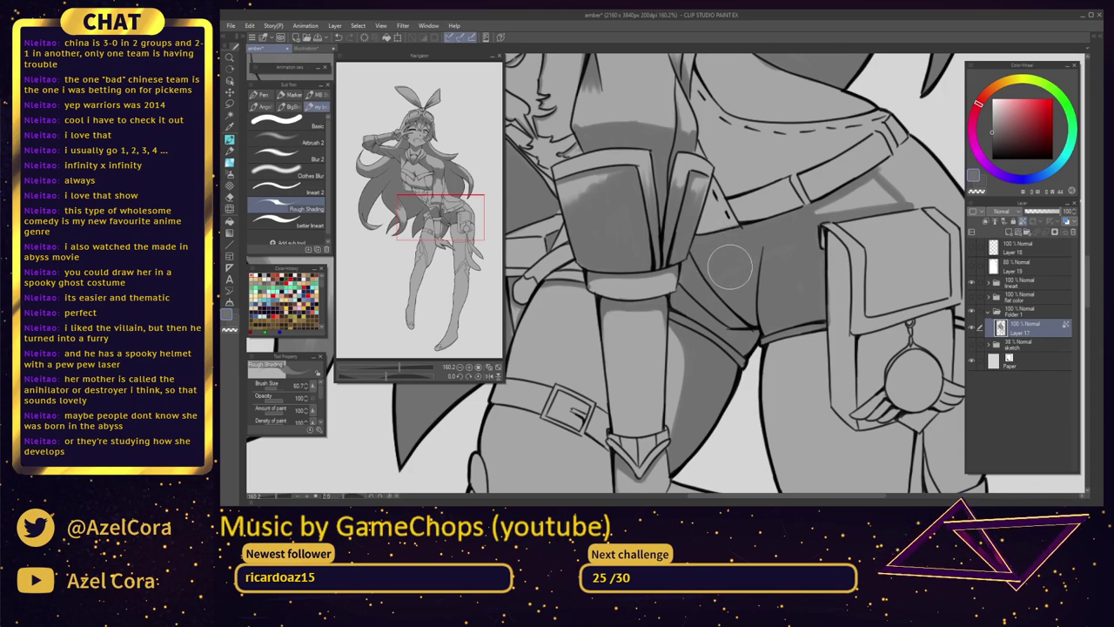
{"action": "left_click_drag", "start_coordinate": [788, 261], "coordinate": [772, 252]}
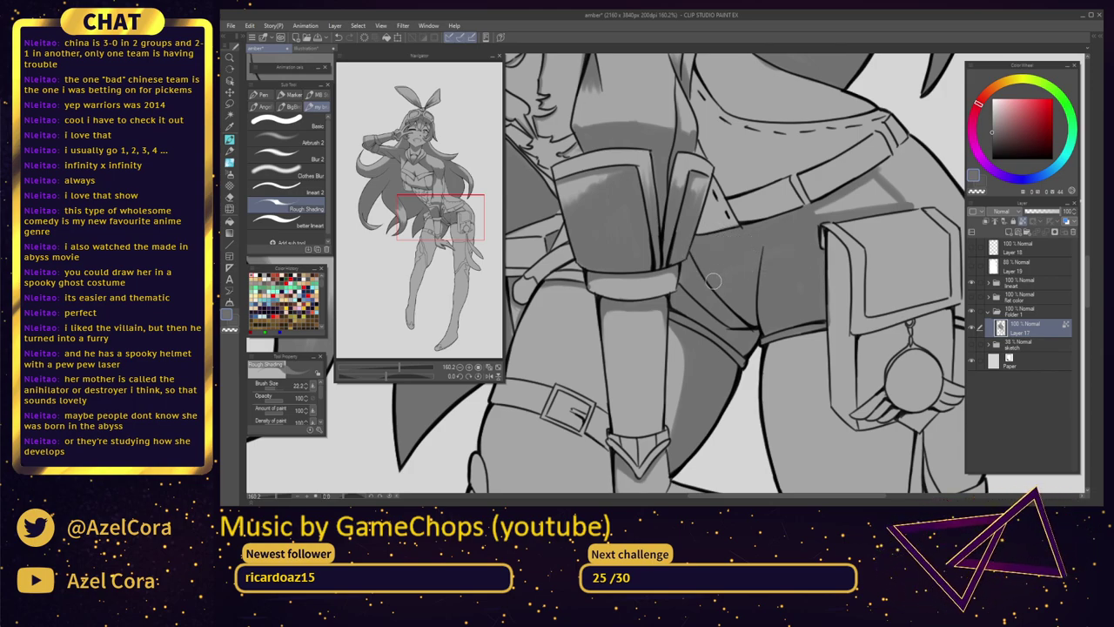
{"action": "left_click_drag", "start_coordinate": [822, 221], "coordinate": [791, 270]}
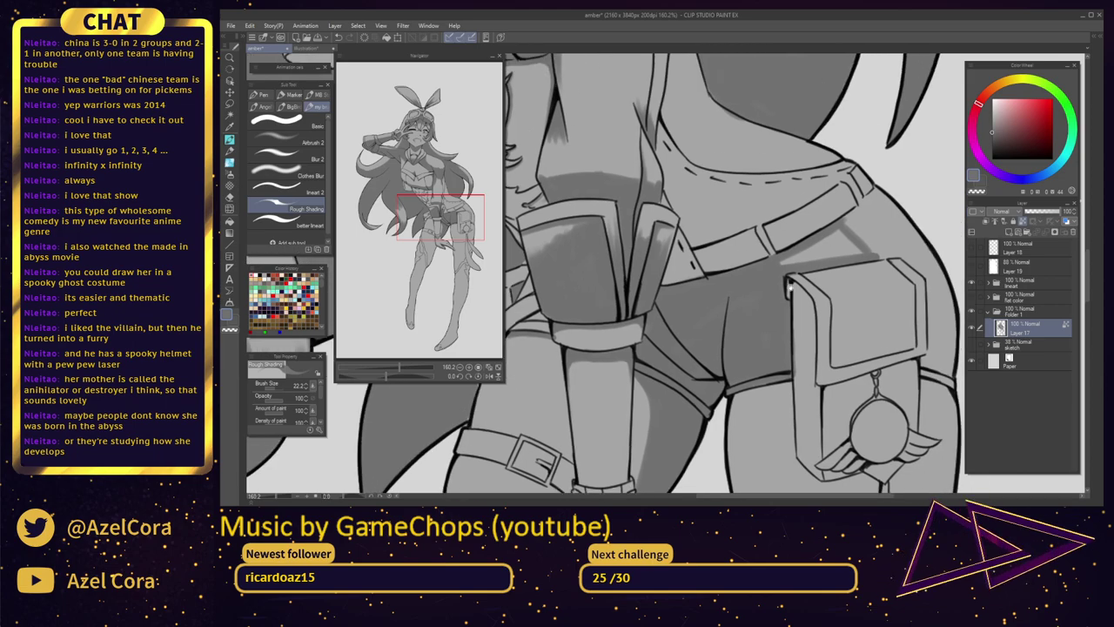
{"action": "mouse_move", "coordinate": [860, 252]}
{"action": "left_mouse_down"}
{"action": "mouse_move", "coordinate": [781, 260]}
{"action": "mouse_move", "coordinate": [835, 238]}
{"action": "mouse_move", "coordinate": [854, 251]}
{"action": "mouse_move", "coordinate": [843, 223]}
{"action": "mouse_move", "coordinate": [847, 245]}
{"action": "mouse_move", "coordinate": [876, 248]}
{"action": "mouse_move", "coordinate": [839, 231]}
{"action": "mouse_move", "coordinate": [859, 254]}
{"action": "mouse_move", "coordinate": [848, 235]}
{"action": "mouse_move", "coordinate": [887, 259]}
{"action": "mouse_move", "coordinate": [846, 218]}
{"action": "left_mouse_up"}
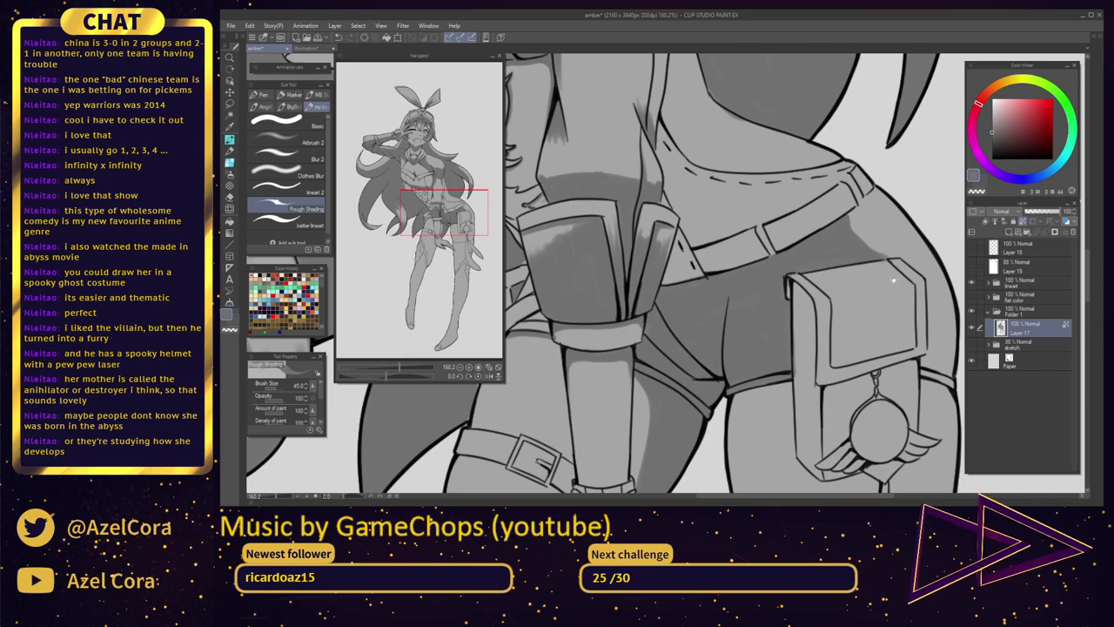
Shade the side of the large hip pouch and the area beneath its flap
{"action": "left_click_drag", "start_coordinate": [893, 289], "coordinate": [880, 250]}
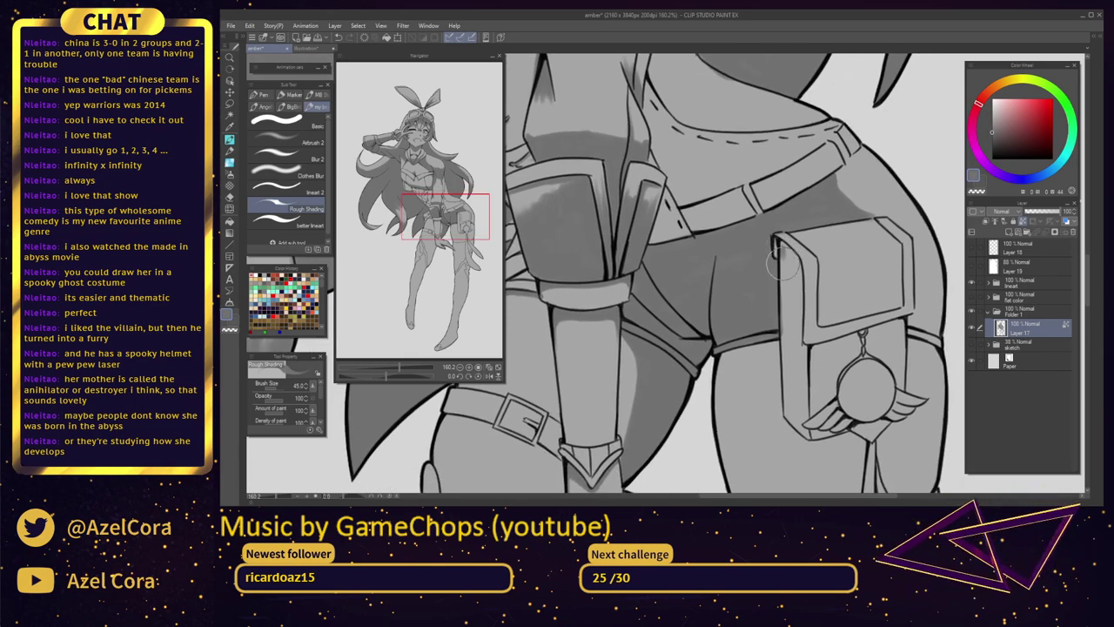
{"action": "mouse_move", "coordinate": [776, 243]}
{"action": "left_mouse_down"}
{"action": "mouse_move", "coordinate": [799, 279]}
{"action": "mouse_move", "coordinate": [793, 256]}
{"action": "mouse_move", "coordinate": [795, 319]}
{"action": "mouse_move", "coordinate": [779, 260]}
{"action": "mouse_move", "coordinate": [781, 323]}
{"action": "mouse_move", "coordinate": [789, 265]}
{"action": "mouse_move", "coordinate": [792, 338]}
{"action": "mouse_move", "coordinate": [797, 280]}
{"action": "left_mouse_up"}
{"action": "mouse_move", "coordinate": [803, 342]}
{"action": "left_mouse_down"}
{"action": "mouse_move", "coordinate": [793, 284]}
{"action": "mouse_move", "coordinate": [775, 300]}
{"action": "mouse_move", "coordinate": [782, 287]}
{"action": "left_mouse_up"}
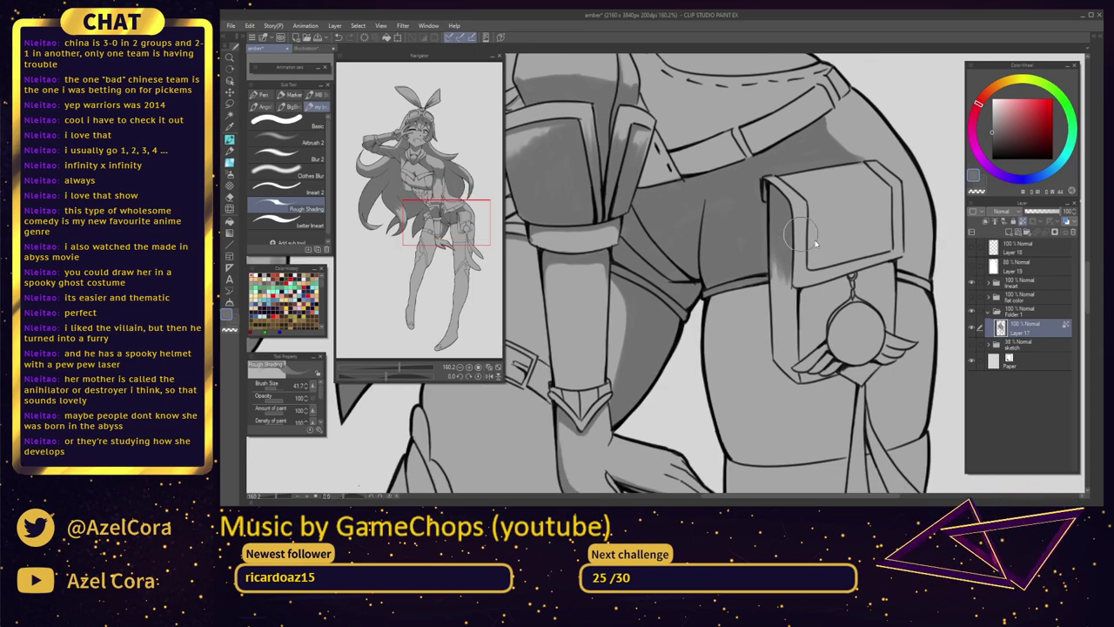
{"action": "left_click_drag", "start_coordinate": [801, 234], "coordinate": [794, 234]}
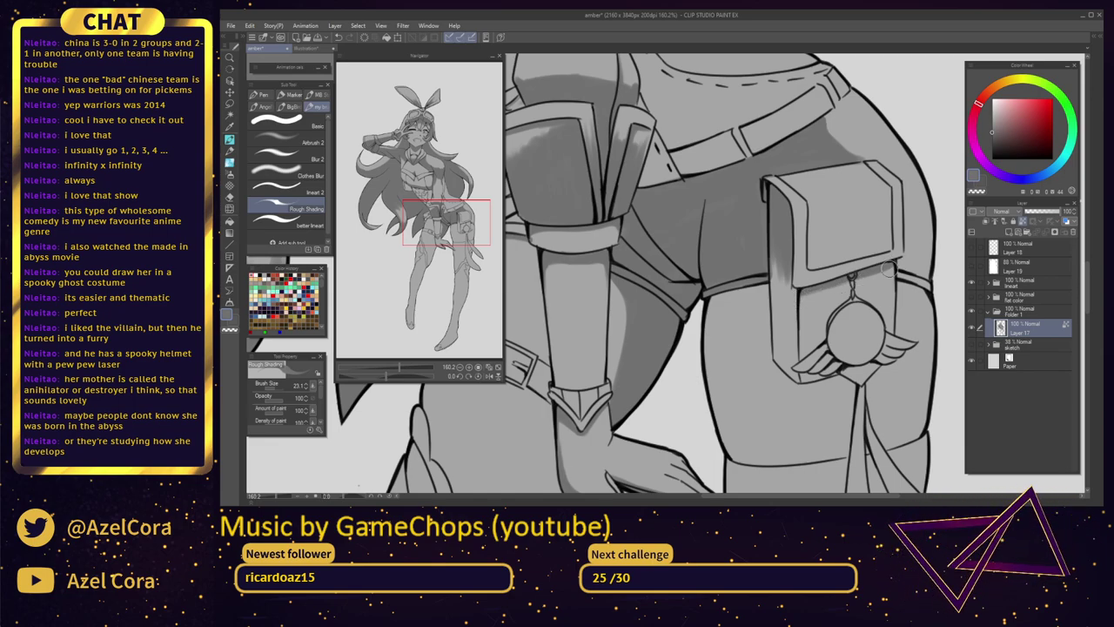
Undo the last stroke on the pouch's round pendant, repaint it darker with a light rim and shade its small wings
{"action": "scroll", "coordinate": [890, 227], "scroll_direction": "down", "scroll_amount": 3}
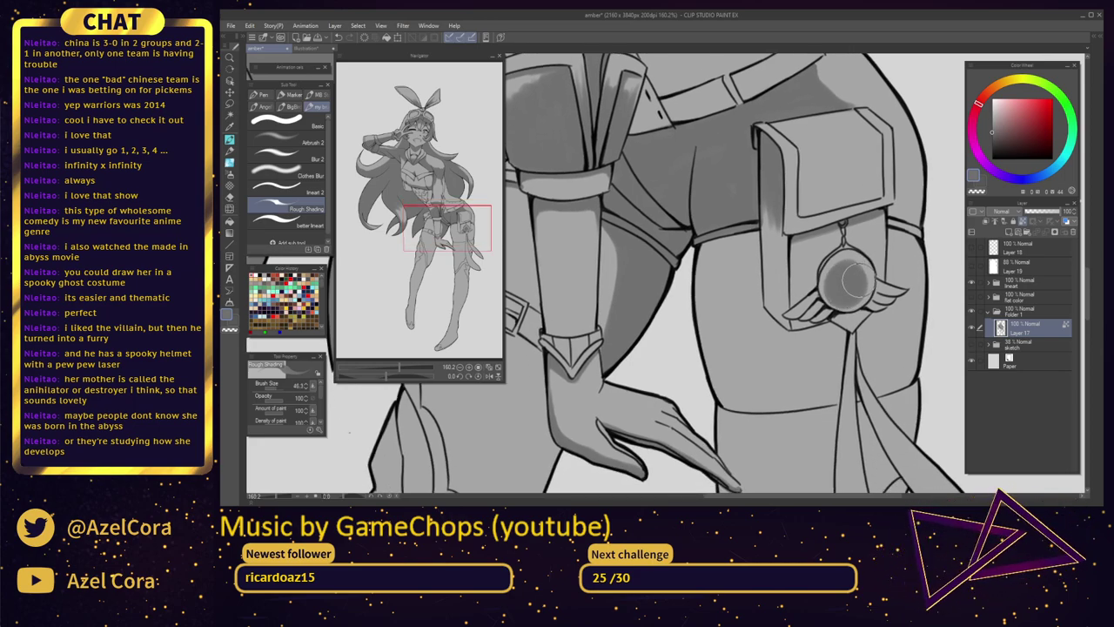
{"action": "key", "text": "ctrl+z"}
{"action": "mouse_move", "coordinate": [864, 275]}
{"action": "left_mouse_down"}
{"action": "mouse_move", "coordinate": [838, 286]}
{"action": "mouse_move", "coordinate": [843, 260]}
{"action": "mouse_move", "coordinate": [858, 283]}
{"action": "mouse_move", "coordinate": [840, 287]}
{"action": "mouse_move", "coordinate": [844, 260]}
{"action": "left_mouse_up"}
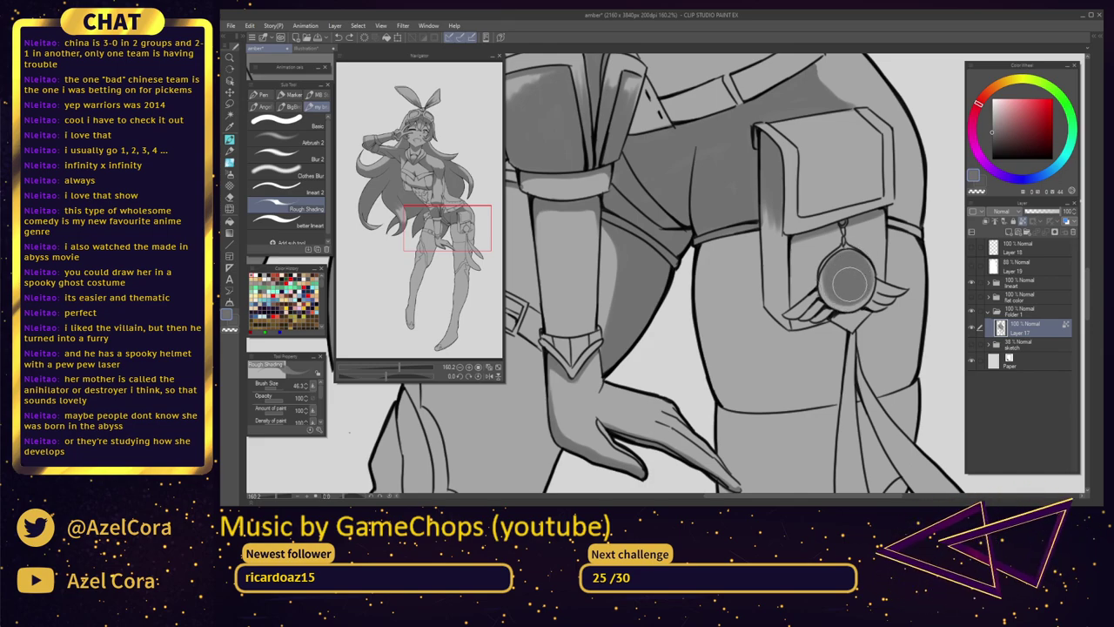
{"action": "scroll", "coordinate": [860, 314], "scroll_direction": "up", "scroll_amount": 1}
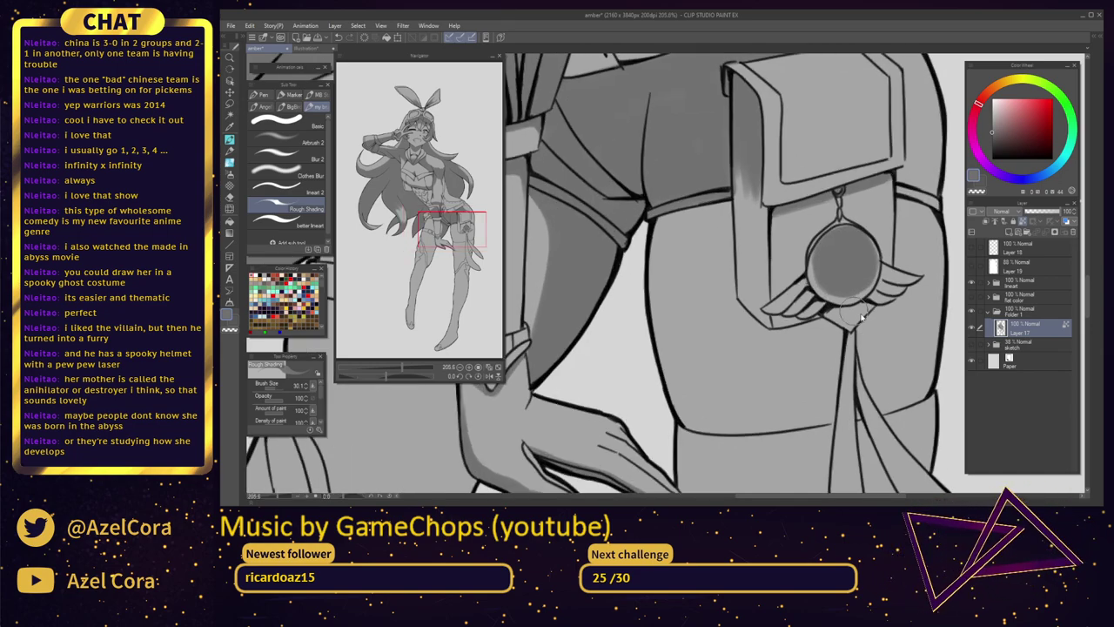
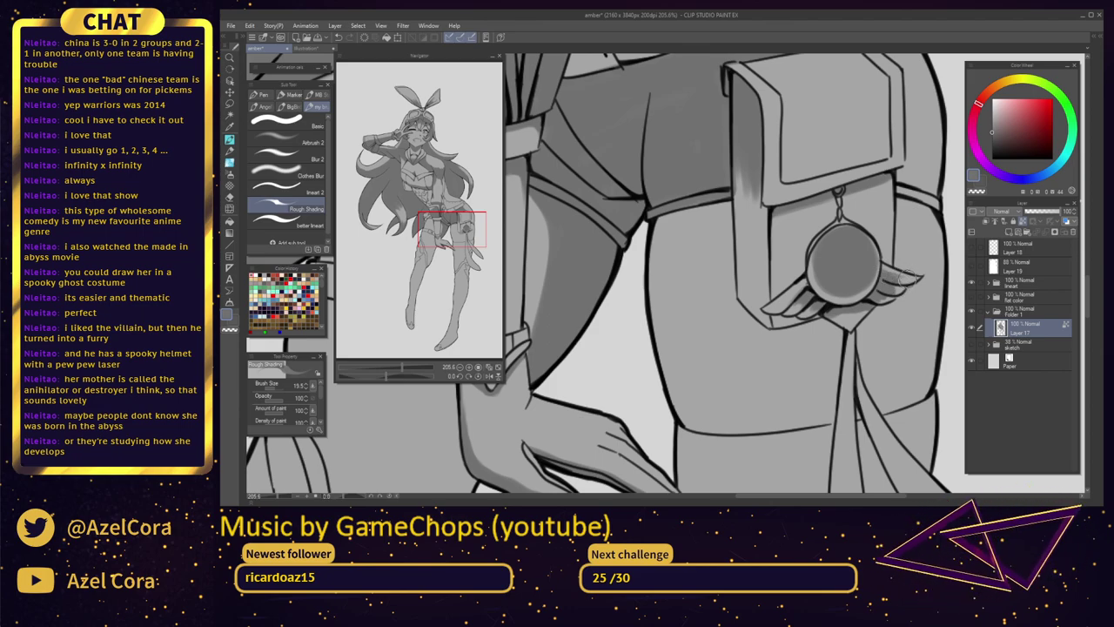
Darken the midriff around the bird emblem, from below the bust down to the waist beside the forearm
{"action": "scroll", "coordinate": [884, 277], "scroll_direction": "down", "scroll_amount": 4}
{"action": "scroll", "coordinate": [884, 284], "scroll_direction": "down", "scroll_amount": 4}
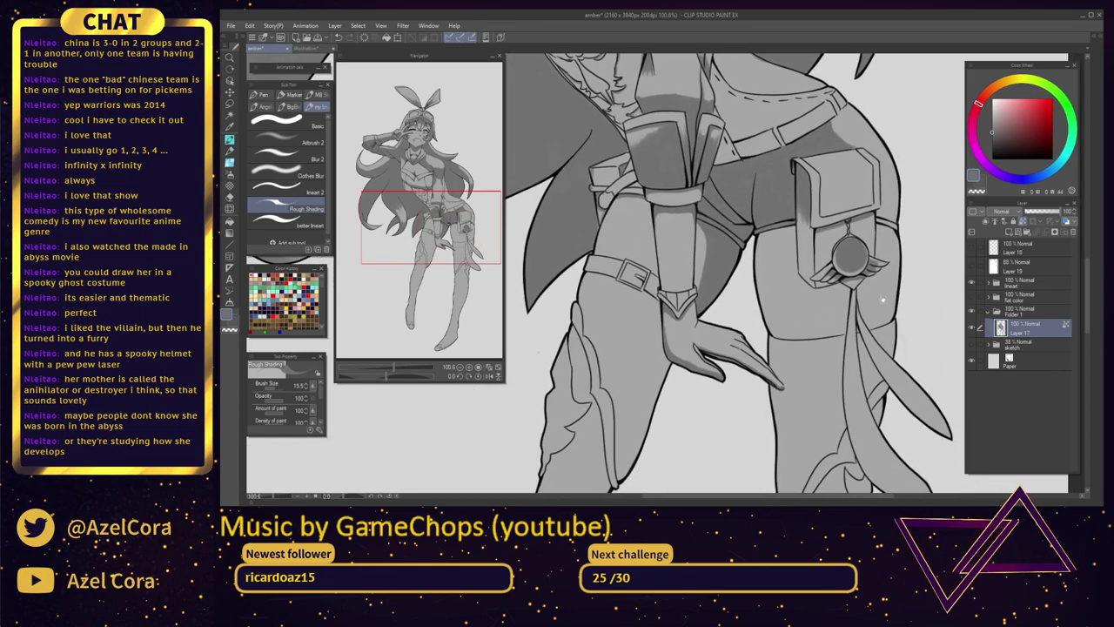
{"action": "scroll", "coordinate": [850, 320], "scroll_direction": "down", "scroll_amount": 2}
{"action": "scroll", "coordinate": [852, 296], "scroll_direction": "up", "scroll_amount": 5}
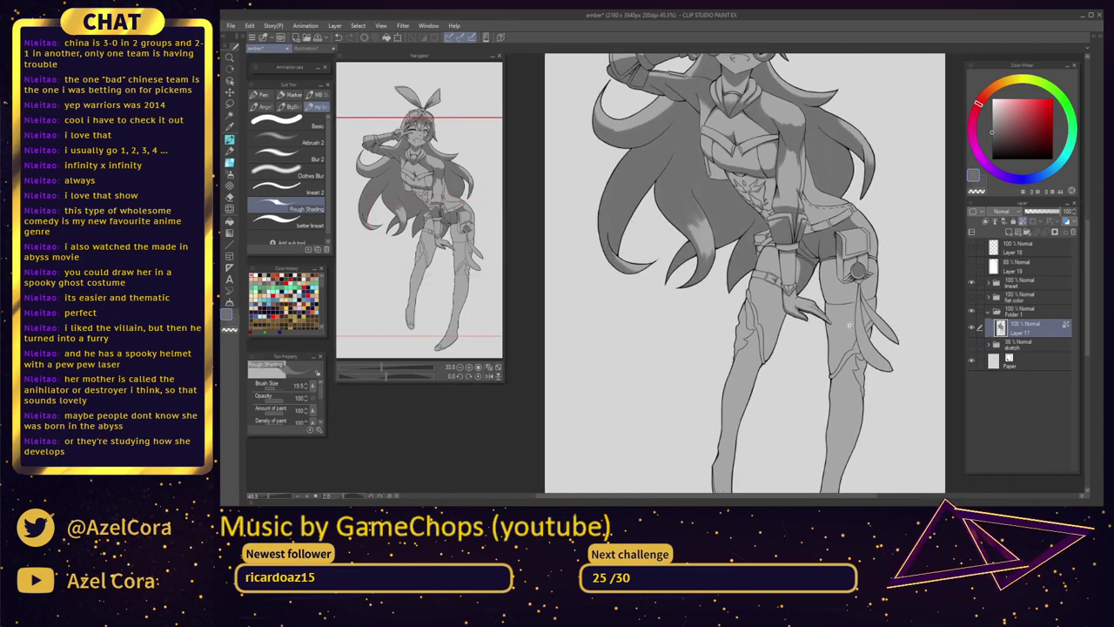
{"action": "left_click_drag", "start_coordinate": [852, 280], "coordinate": [869, 397]}
{"action": "left_click_drag", "start_coordinate": [855, 305], "coordinate": [906, 401]}
{"action": "scroll", "coordinate": [751, 308], "scroll_direction": "up", "scroll_amount": 2}
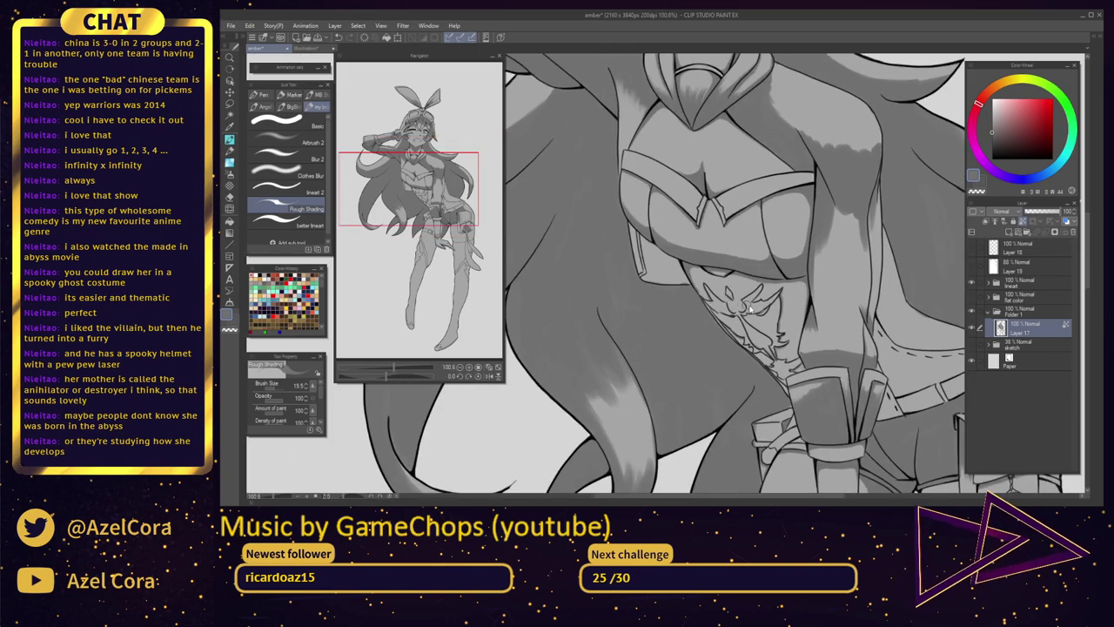
{"action": "left_click_drag", "start_coordinate": [758, 307], "coordinate": [762, 310]}
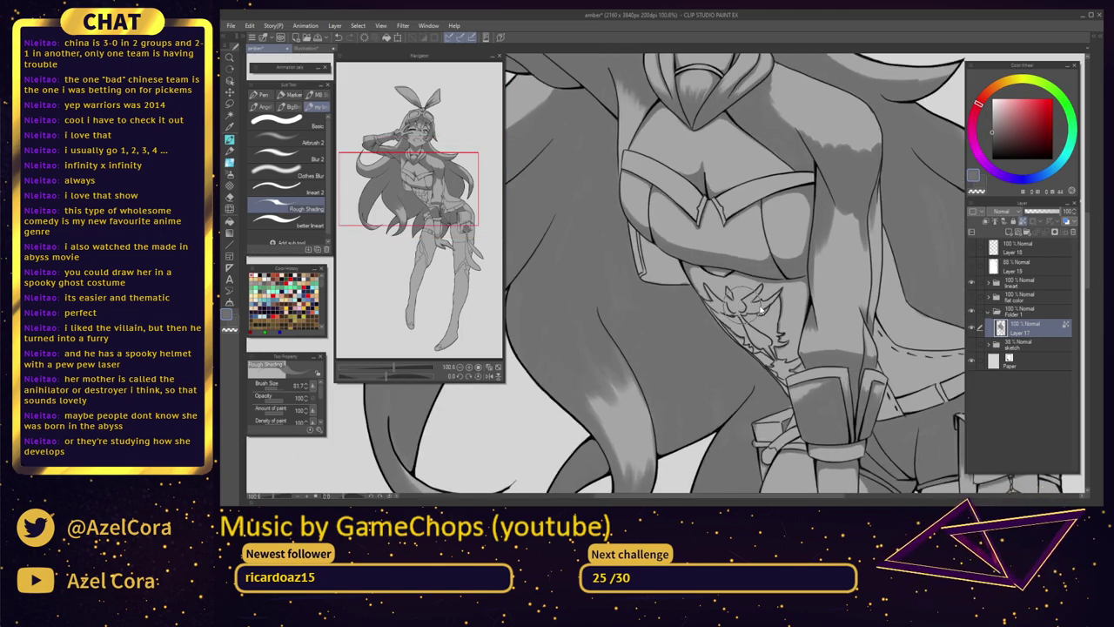
{"action": "left_click_drag", "start_coordinate": [693, 268], "coordinate": [712, 306]}
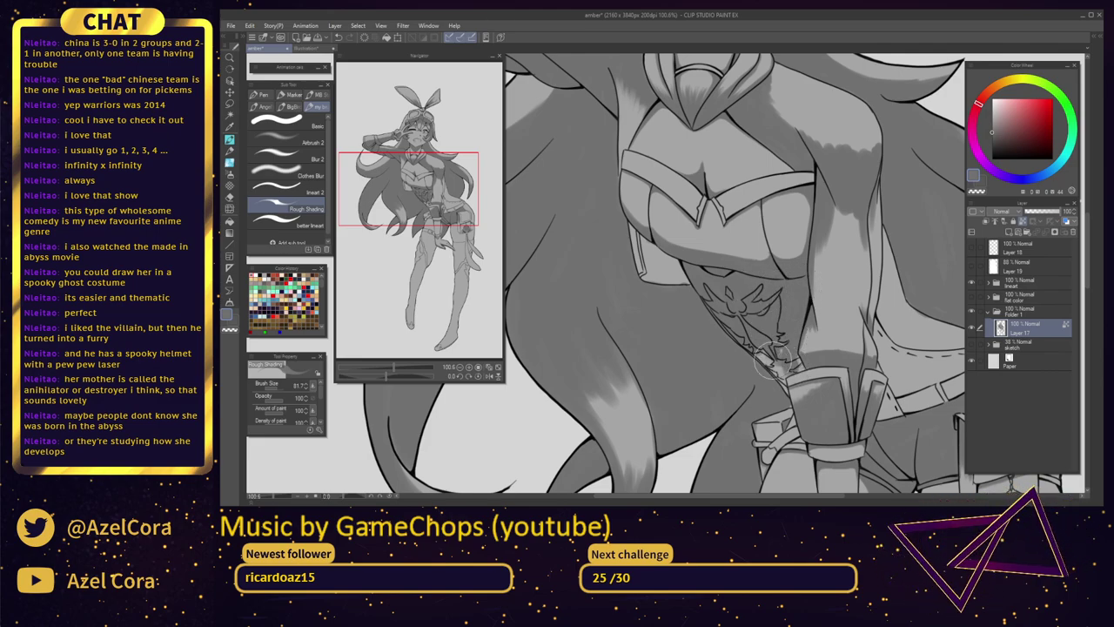
{"action": "mouse_move", "coordinate": [777, 338]}
{"action": "left_mouse_down"}
{"action": "mouse_move", "coordinate": [766, 339]}
{"action": "mouse_move", "coordinate": [781, 322]}
{"action": "left_mouse_up"}
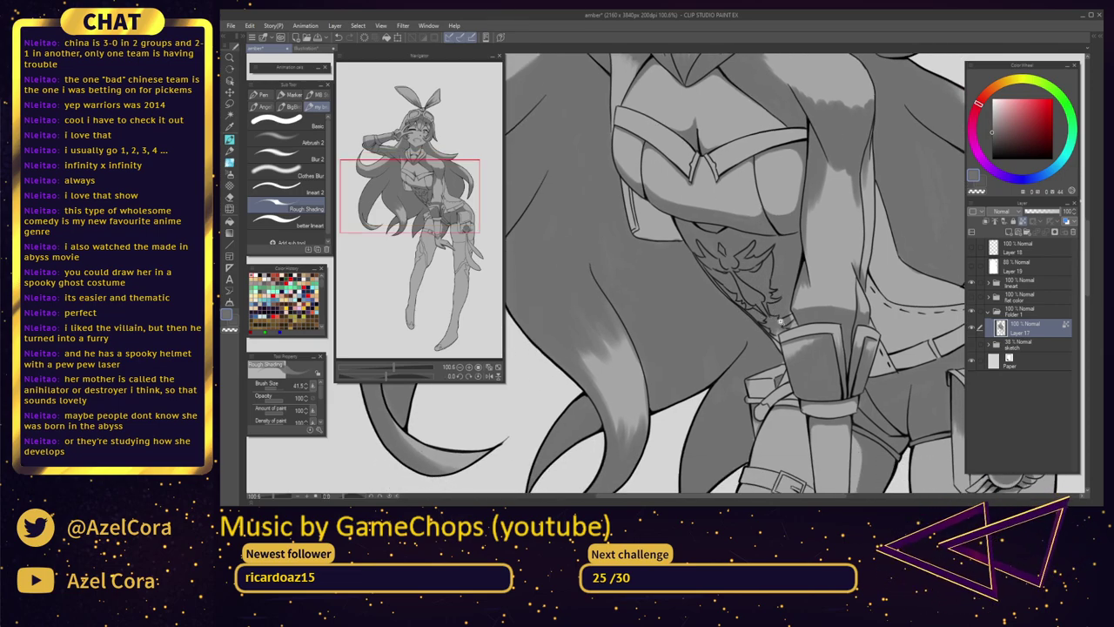
{"action": "scroll", "coordinate": [780, 323], "scroll_direction": "up", "scroll_amount": 2}
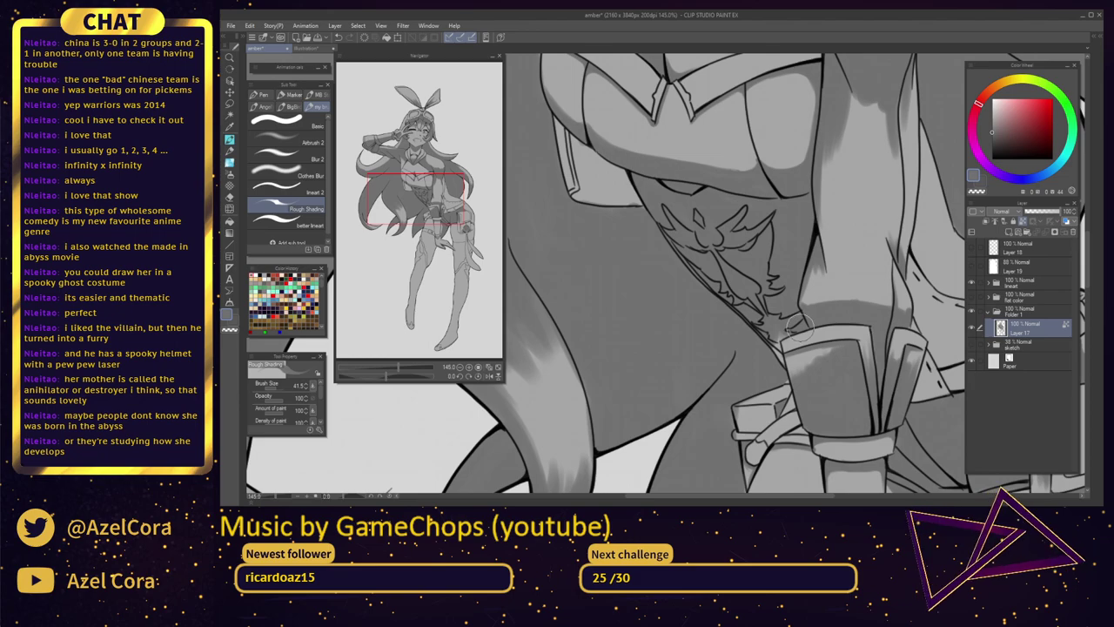
{"action": "scroll", "coordinate": [775, 338], "scroll_direction": "down", "scroll_amount": 3}
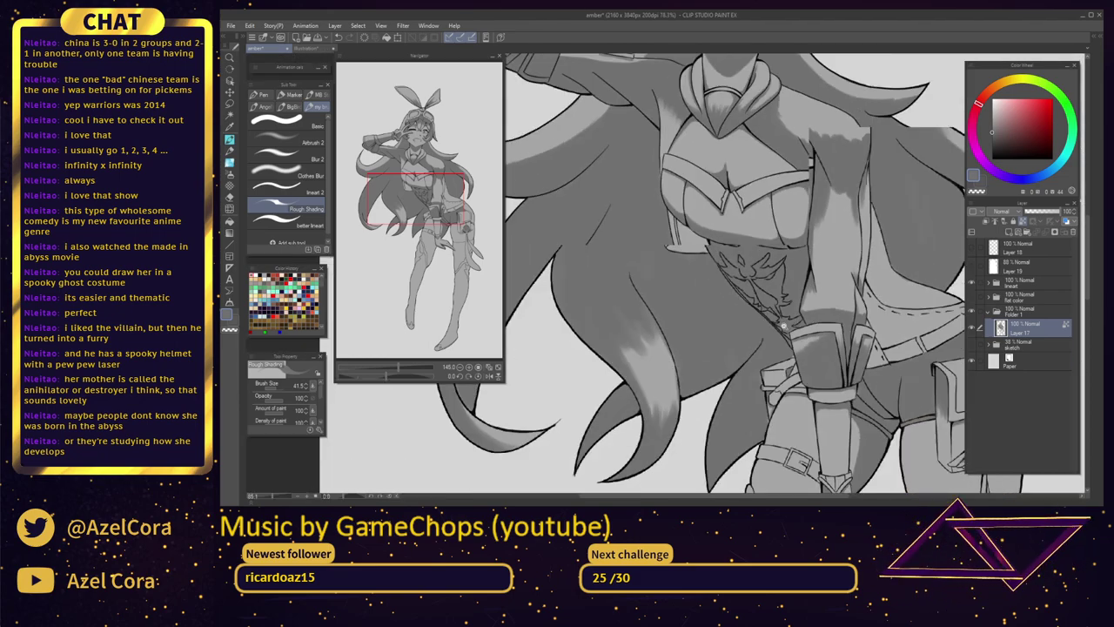
Reduce the brush to about 30 and shade the waist edge and small belt pouch tucked behind the forearm cuff
{"action": "scroll", "coordinate": [808, 335], "scroll_direction": "up", "scroll_amount": 5}
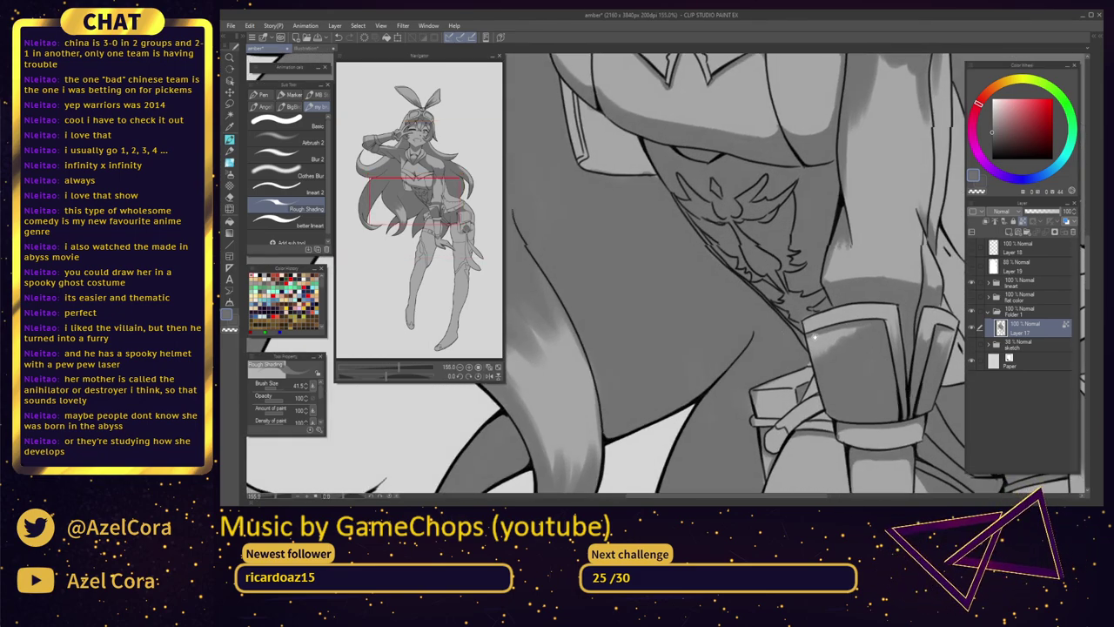
{"action": "key", "text": "["}
{"action": "key", "text": "["}
{"action": "key", "text": "["}
{"action": "mouse_move", "coordinate": [844, 305]}
{"action": "left_mouse_down"}
{"action": "mouse_move", "coordinate": [806, 308]}
{"action": "mouse_move", "coordinate": [819, 297]}
{"action": "mouse_move", "coordinate": [817, 341]}
{"action": "mouse_move", "coordinate": [828, 314]}
{"action": "mouse_move", "coordinate": [819, 319]}
{"action": "mouse_move", "coordinate": [852, 296]}
{"action": "mouse_move", "coordinate": [791, 330]}
{"action": "mouse_move", "coordinate": [830, 302]}
{"action": "mouse_move", "coordinate": [791, 317]}
{"action": "mouse_move", "coordinate": [821, 297]}
{"action": "left_mouse_up"}
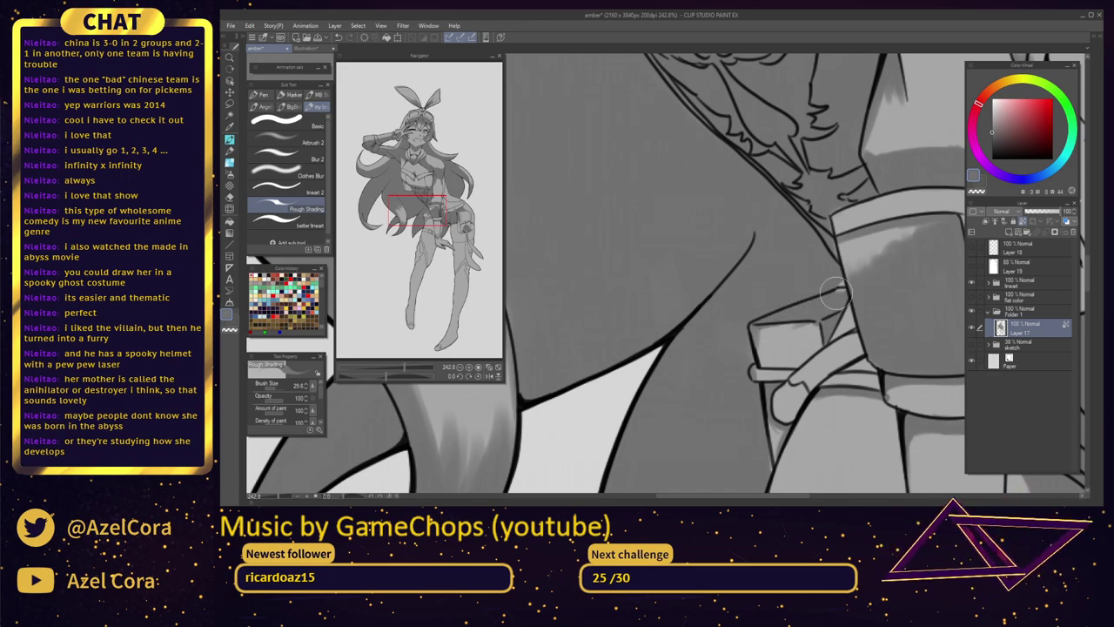
{"action": "scroll", "coordinate": [788, 340], "scroll_direction": "down", "scroll_amount": 5}
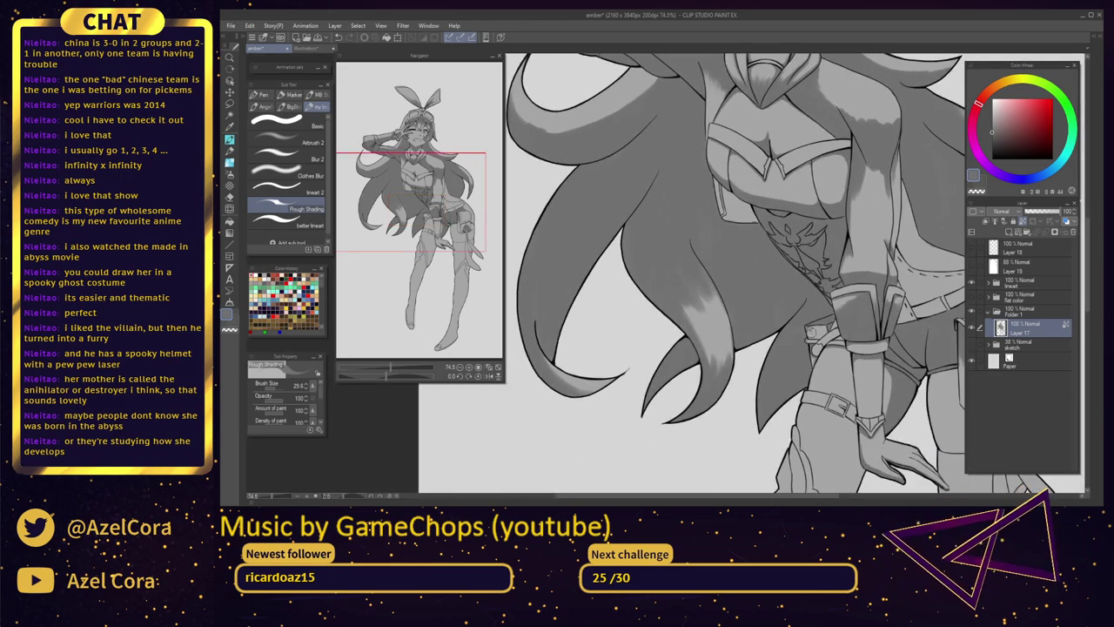
{"action": "scroll", "coordinate": [815, 331], "scroll_direction": "up", "scroll_amount": 4}
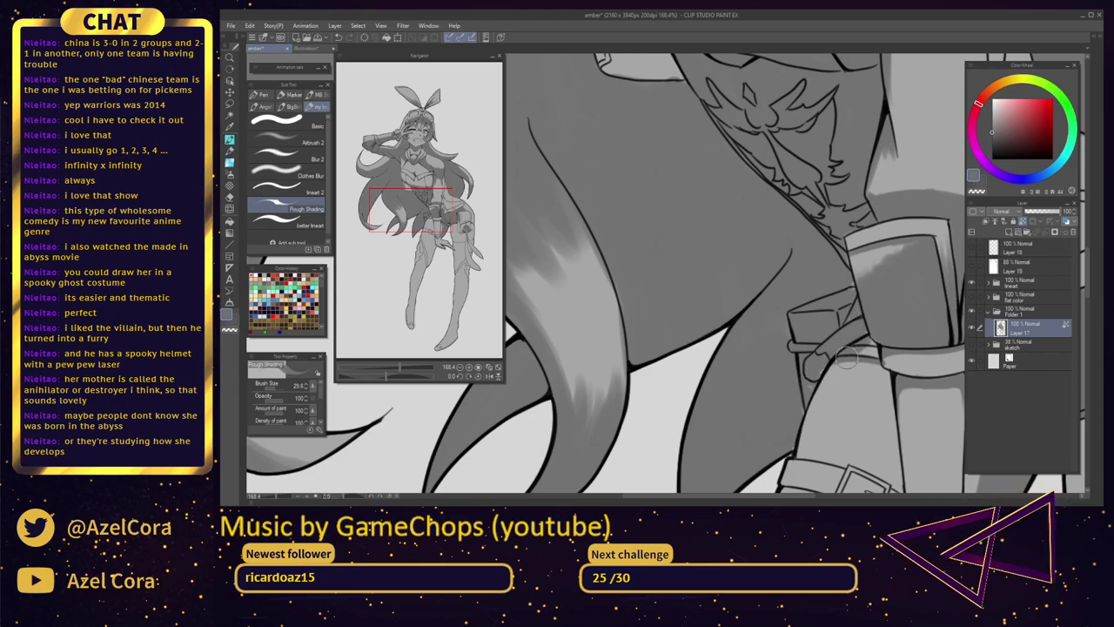
Undo the last stroke and shade the jacket's lower hem beside the forearm, from the arm toward the stitched edge above the belt
{"action": "scroll", "coordinate": [871, 357], "scroll_direction": "down", "scroll_amount": 5}
{"action": "scroll", "coordinate": [863, 380], "scroll_direction": "down", "scroll_amount": 1}
{"action": "left_click_drag", "start_coordinate": [956, 333], "coordinate": [887, 297]}
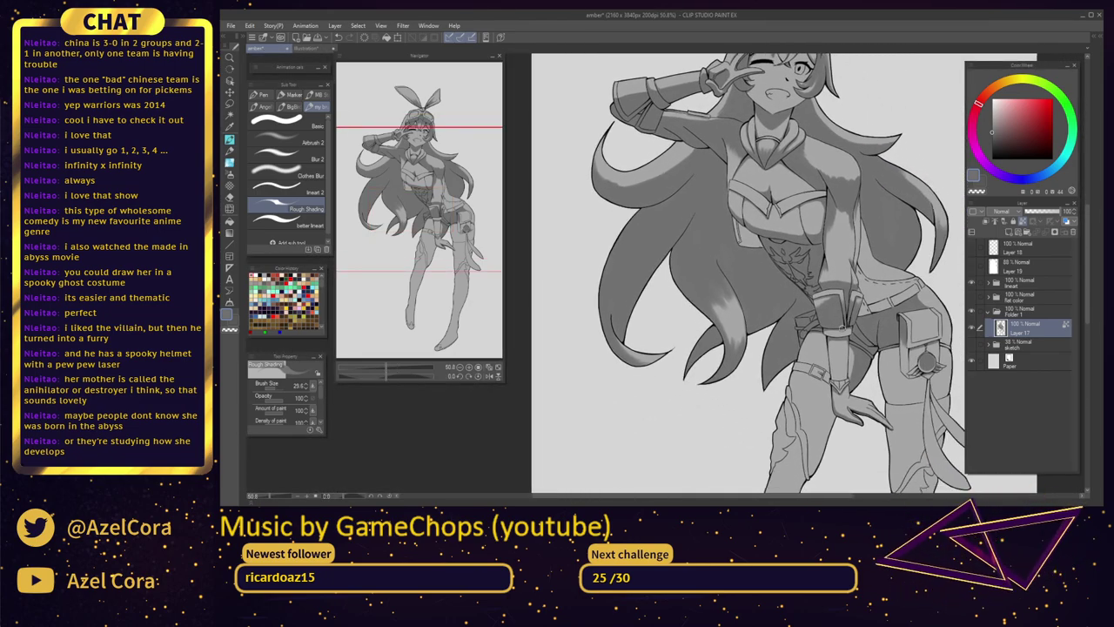
{"action": "scroll", "coordinate": [841, 358], "scroll_direction": "up", "scroll_amount": 3}
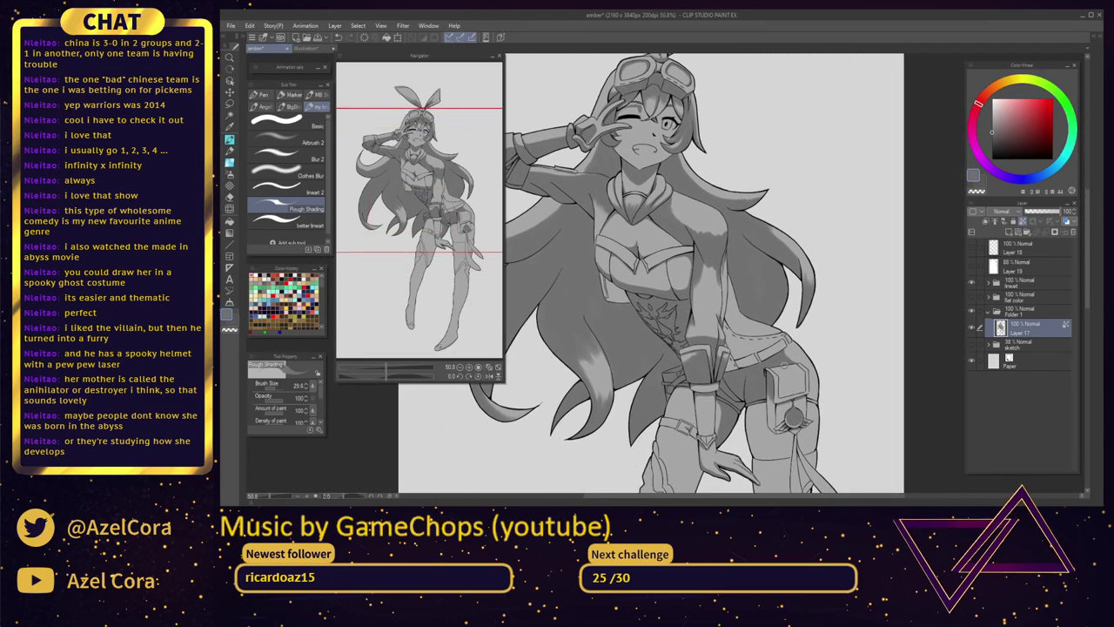
{"action": "scroll", "coordinate": [728, 374], "scroll_direction": "up", "scroll_amount": 3}
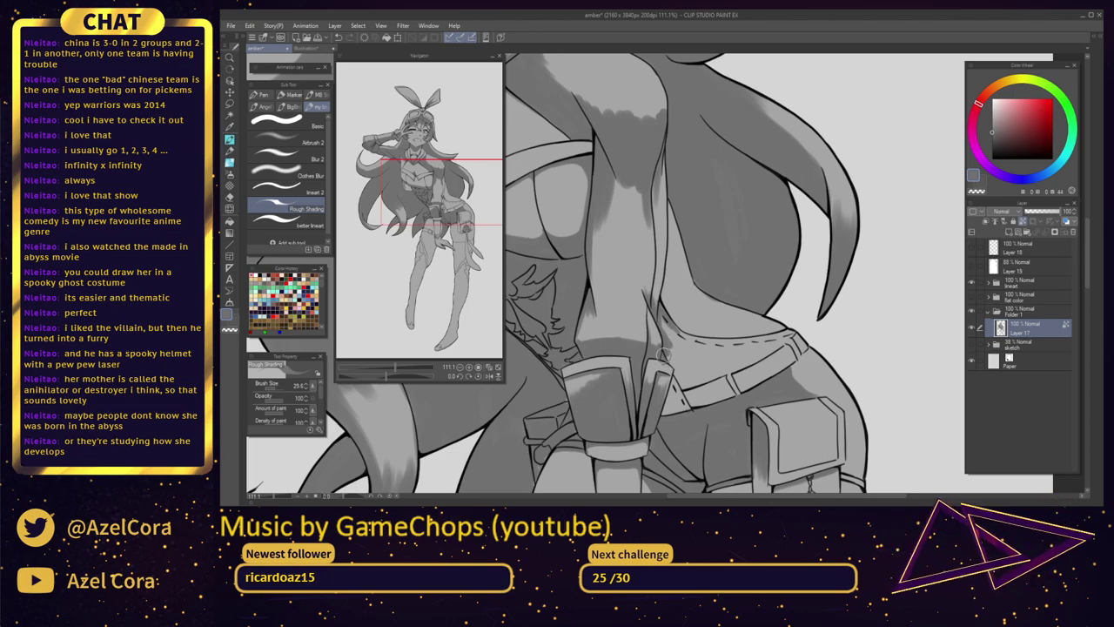
{"action": "key", "text": "ctrl+z"}
{"action": "mouse_move", "coordinate": [663, 357]}
{"action": "left_mouse_down"}
{"action": "mouse_move", "coordinate": [660, 320]}
{"action": "mouse_move", "coordinate": [680, 407]}
{"action": "mouse_move", "coordinate": [673, 380]}
{"action": "mouse_move", "coordinate": [702, 397]}
{"action": "mouse_move", "coordinate": [689, 399]}
{"action": "mouse_move", "coordinate": [737, 382]}
{"action": "mouse_move", "coordinate": [700, 401]}
{"action": "mouse_move", "coordinate": [788, 348]}
{"action": "left_mouse_up"}
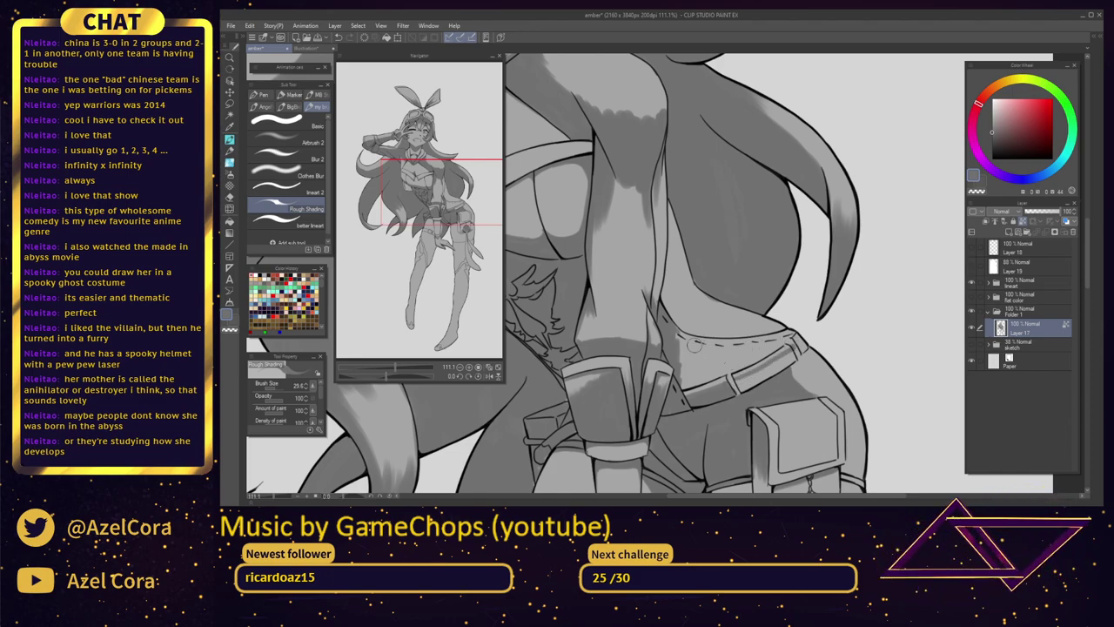
{"action": "mouse_move", "coordinate": [679, 334]}
{"action": "left_mouse_down"}
{"action": "mouse_move", "coordinate": [736, 337]}
{"action": "mouse_move", "coordinate": [673, 332]}
{"action": "mouse_move", "coordinate": [761, 356]}
{"action": "mouse_move", "coordinate": [732, 339]}
{"action": "mouse_move", "coordinate": [760, 358]}
{"action": "mouse_move", "coordinate": [738, 363]}
{"action": "mouse_move", "coordinate": [770, 353]}
{"action": "mouse_move", "coordinate": [702, 381]}
{"action": "left_mouse_up"}
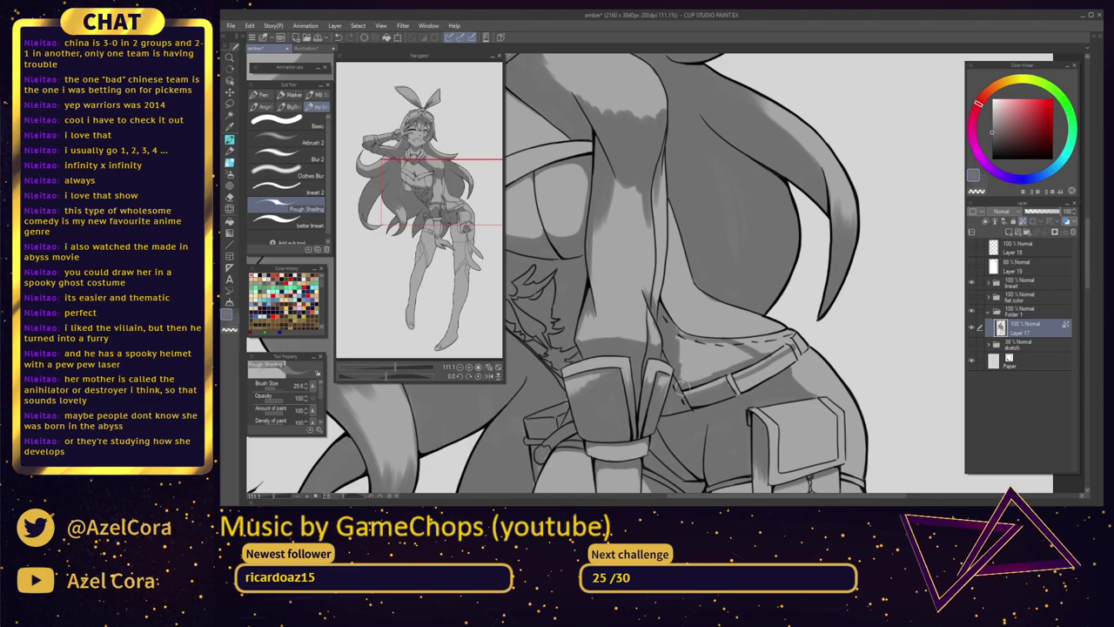
Enlarge the brush to about 43 and fill the remaining light area between the hem's stitching and the belt with dark grey
{"action": "key", "text": "bracketright"}
{"action": "key", "text": "bracketright"}
{"action": "key", "text": "bracketright"}
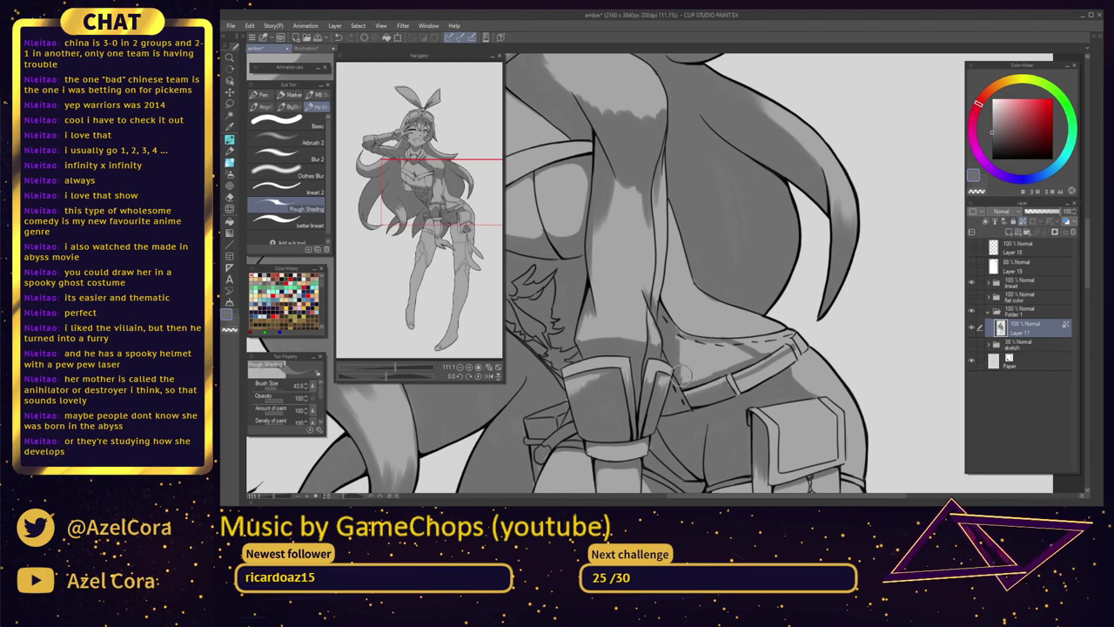
{"action": "mouse_move", "coordinate": [681, 375]}
{"action": "left_mouse_down"}
{"action": "mouse_move", "coordinate": [749, 355]}
{"action": "mouse_move", "coordinate": [662, 337]}
{"action": "mouse_move", "coordinate": [697, 347]}
{"action": "mouse_move", "coordinate": [684, 349]}
{"action": "mouse_move", "coordinate": [684, 378]}
{"action": "mouse_move", "coordinate": [743, 355]}
{"action": "mouse_move", "coordinate": [681, 336]}
{"action": "mouse_move", "coordinate": [720, 343]}
{"action": "left_mouse_up"}
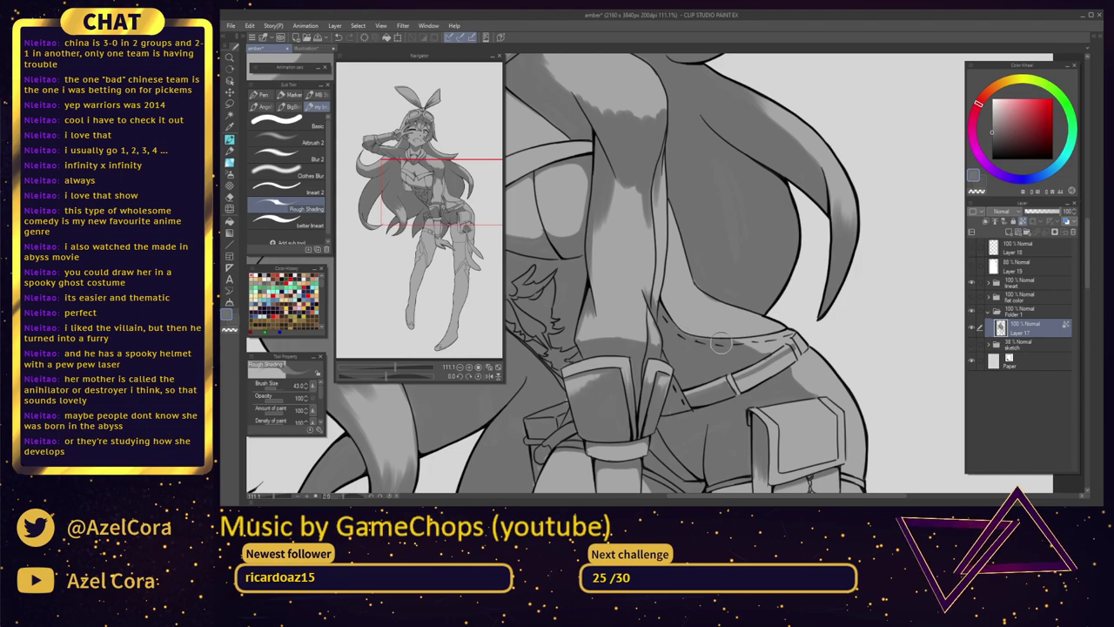
Shade the belt in dark grey from its buckle loop to its far end at the hip, varying the brush size
{"action": "left_click_drag", "start_coordinate": [749, 389], "coordinate": [743, 389]}
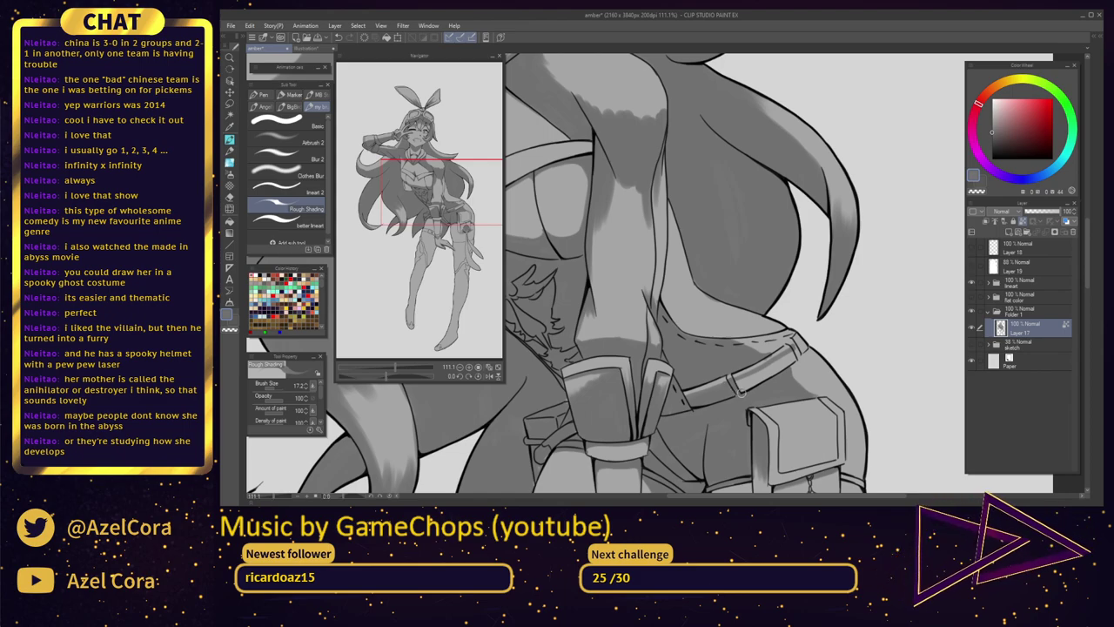
{"action": "key", "text": "bracketright"}
{"action": "key", "text": "bracketright"}
{"action": "key", "text": "bracketright"}
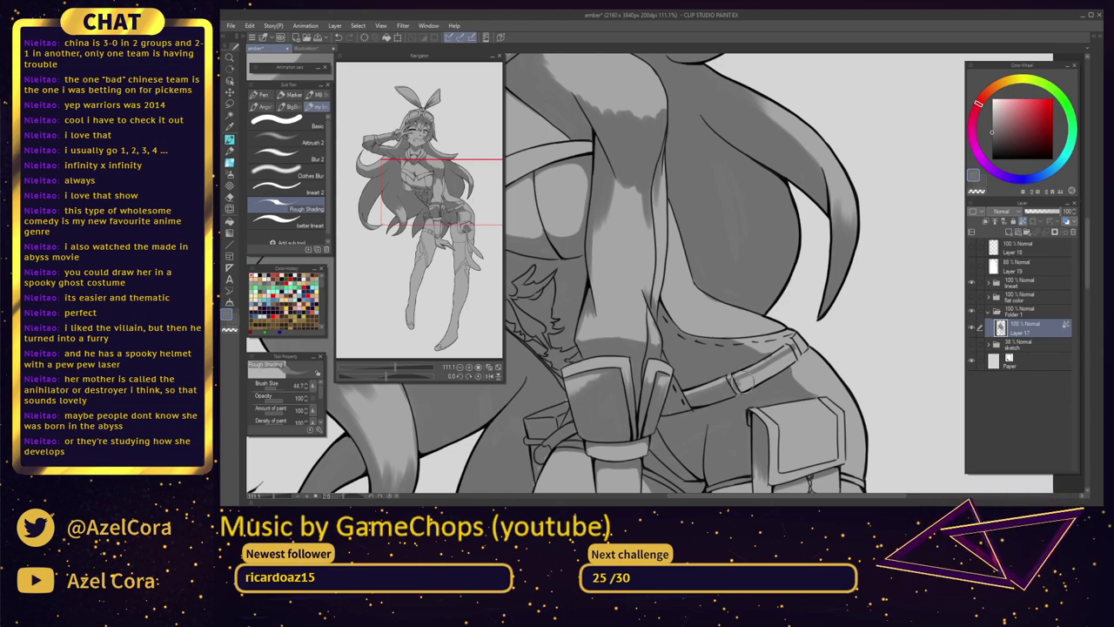
{"action": "key", "text": "bracketleft"}
{"action": "key", "text": "bracketleft"}
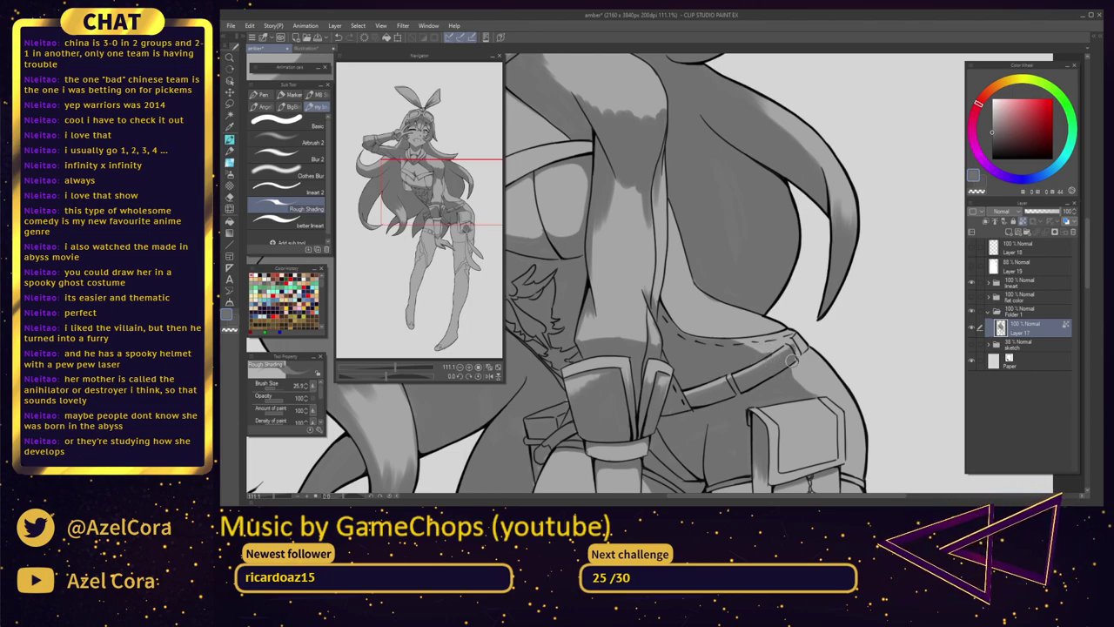
Sample a lighter grey for the Rough Shading brush and refine the hip shading just below the belt's end
{"action": "key", "text": "e"}
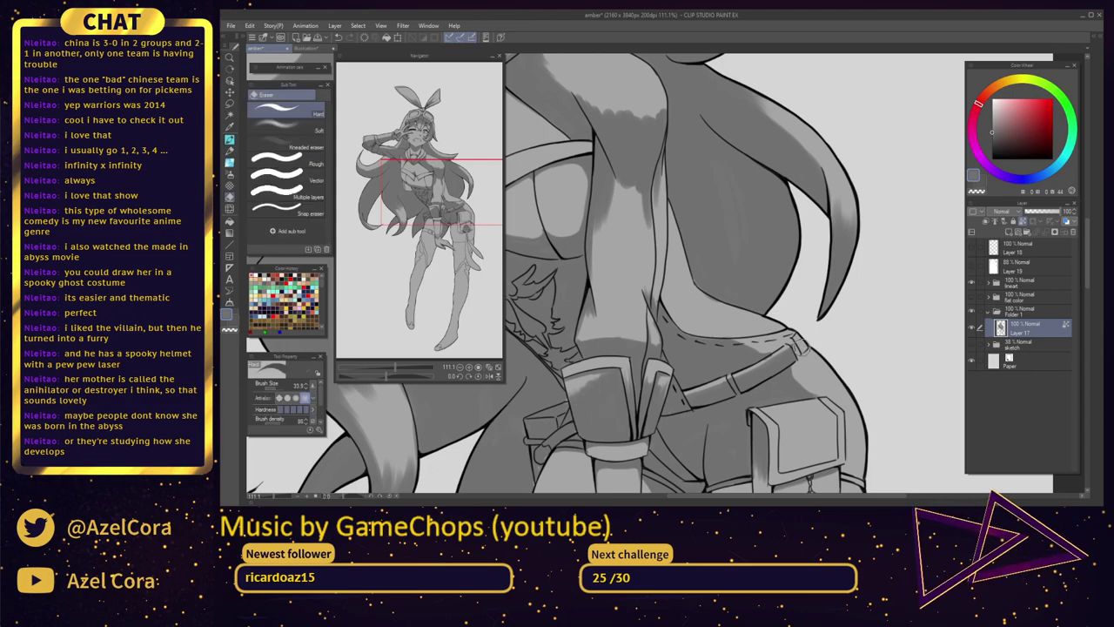
{"action": "key", "text": "i"}
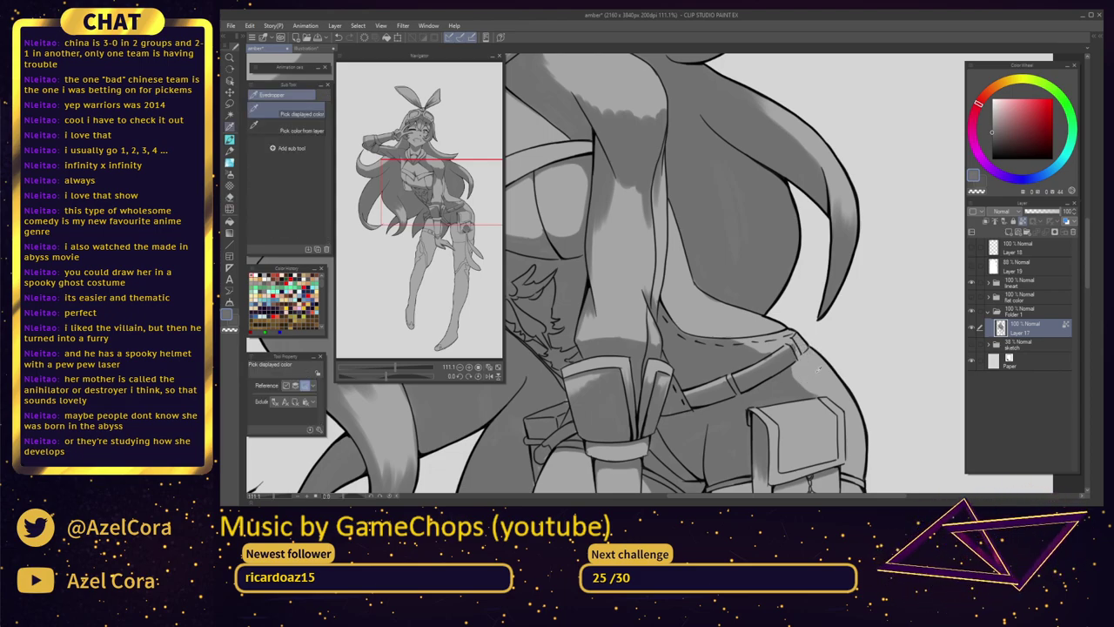
{"action": "left_click", "coordinate": [229, 140]}
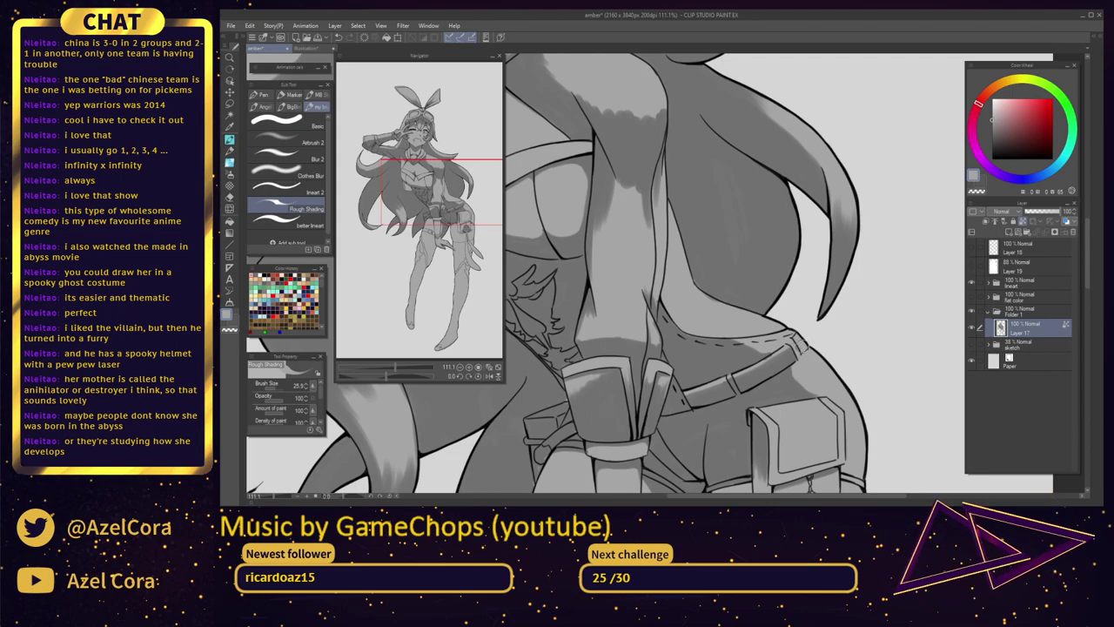
{"action": "scroll", "coordinate": [803, 348], "scroll_direction": "down", "scroll_amount": 6}
{"action": "left_click_drag", "start_coordinate": [834, 421], "coordinate": [804, 322]}
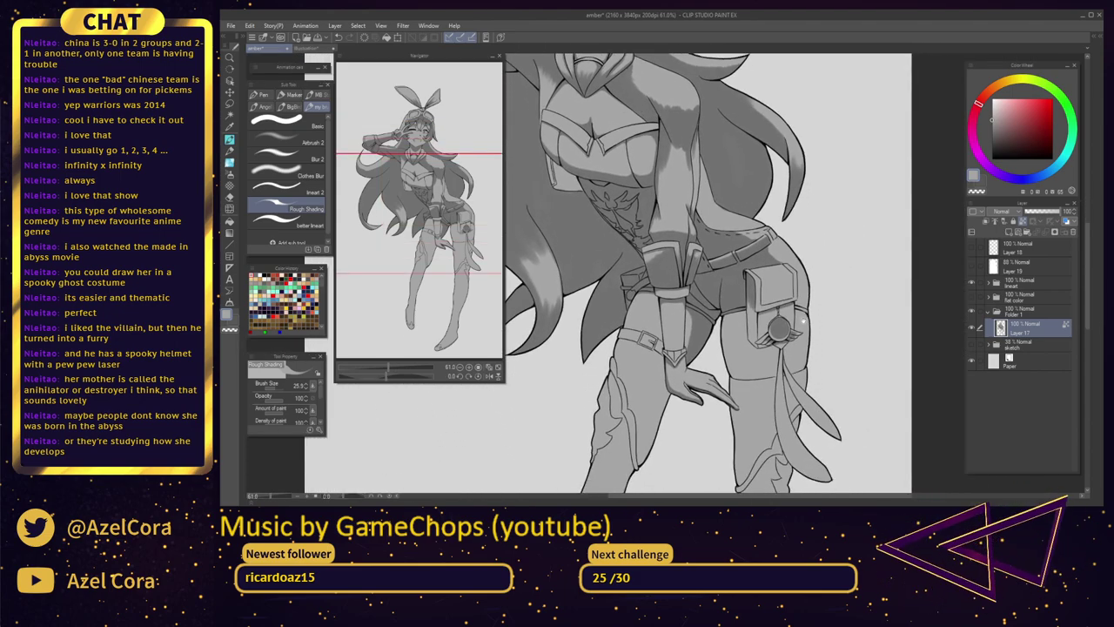
{"action": "scroll", "coordinate": [803, 322], "scroll_direction": "up", "scroll_amount": 4}
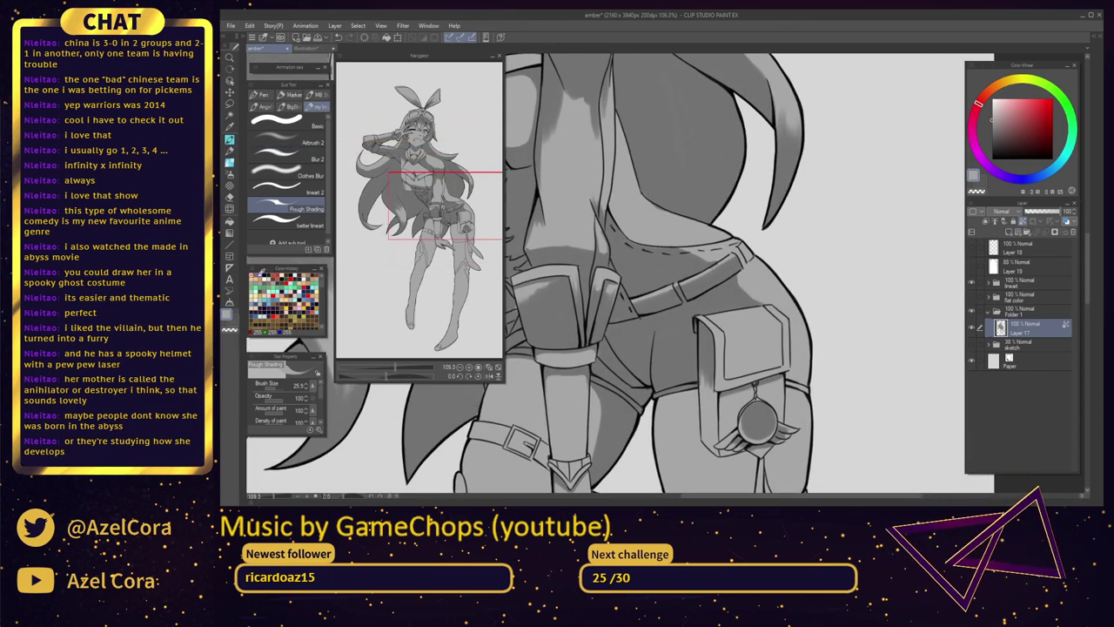
{"action": "mouse_move", "coordinate": [738, 275]}
{"action": "left_mouse_down"}
{"action": "mouse_move", "coordinate": [775, 301]}
{"action": "mouse_move", "coordinate": [756, 277]}
{"action": "mouse_move", "coordinate": [775, 303]}
{"action": "mouse_move", "coordinate": [743, 279]}
{"action": "mouse_move", "coordinate": [754, 298]}
{"action": "left_mouse_up"}
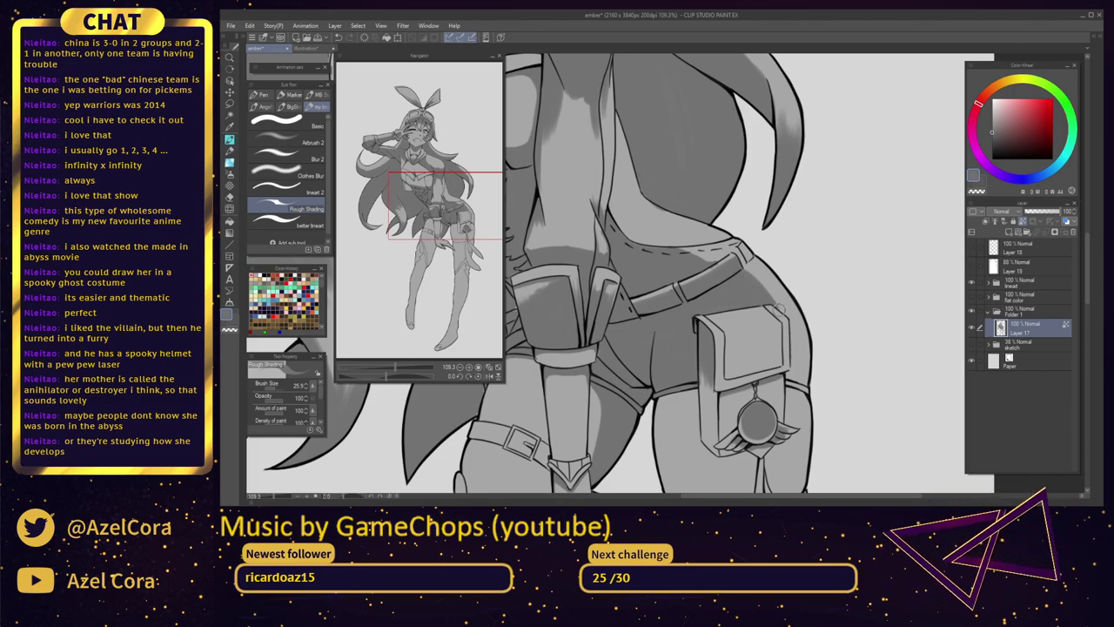
Darken the shorts beside the large pouch, enlarge the brush to about 40 and shade the thigh's outer edge below them
{"action": "left_click_drag", "start_coordinate": [771, 279], "coordinate": [781, 171]}
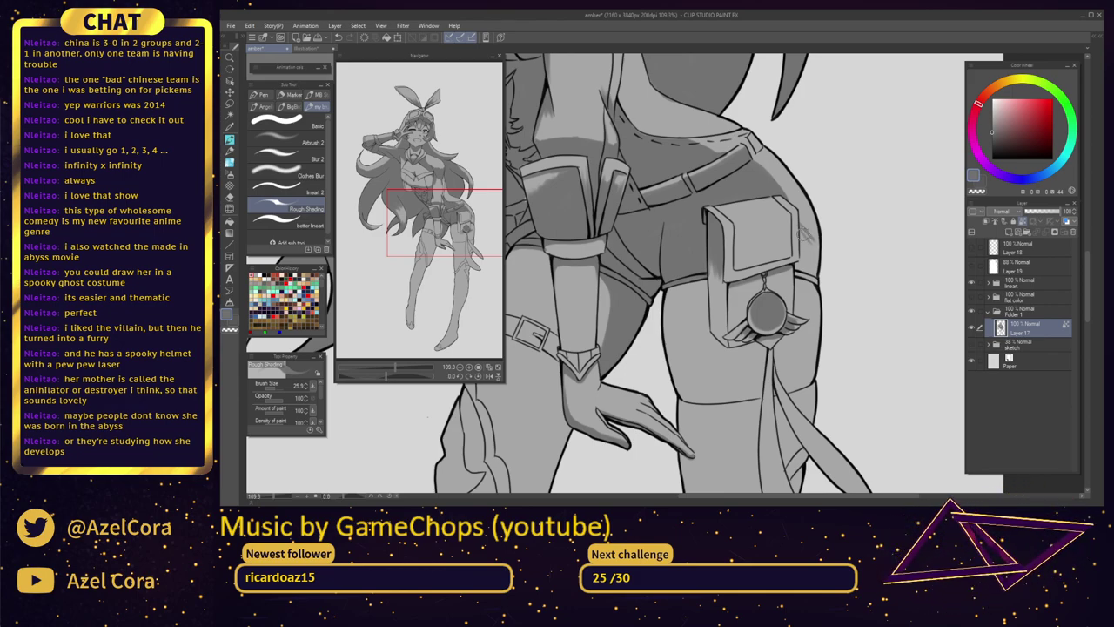
{"action": "mouse_move", "coordinate": [801, 234]}
{"action": "left_mouse_down"}
{"action": "mouse_move", "coordinate": [805, 260]}
{"action": "mouse_move", "coordinate": [814, 242]}
{"action": "mouse_move", "coordinate": [814, 276]}
{"action": "mouse_move", "coordinate": [815, 241]}
{"action": "left_mouse_up"}
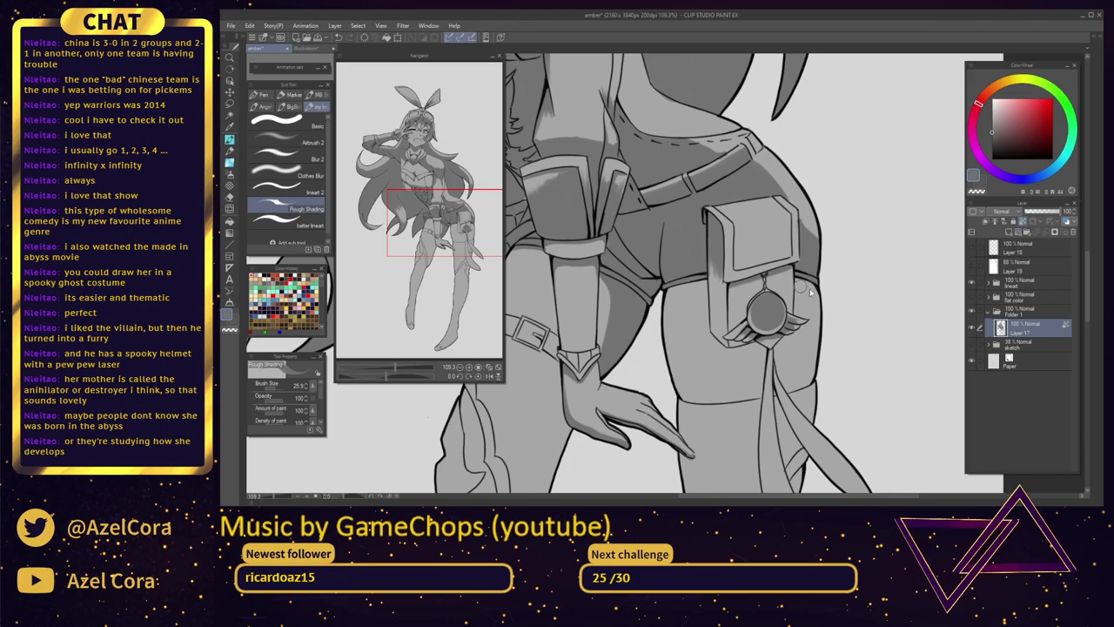
{"action": "key", "text": "]"}
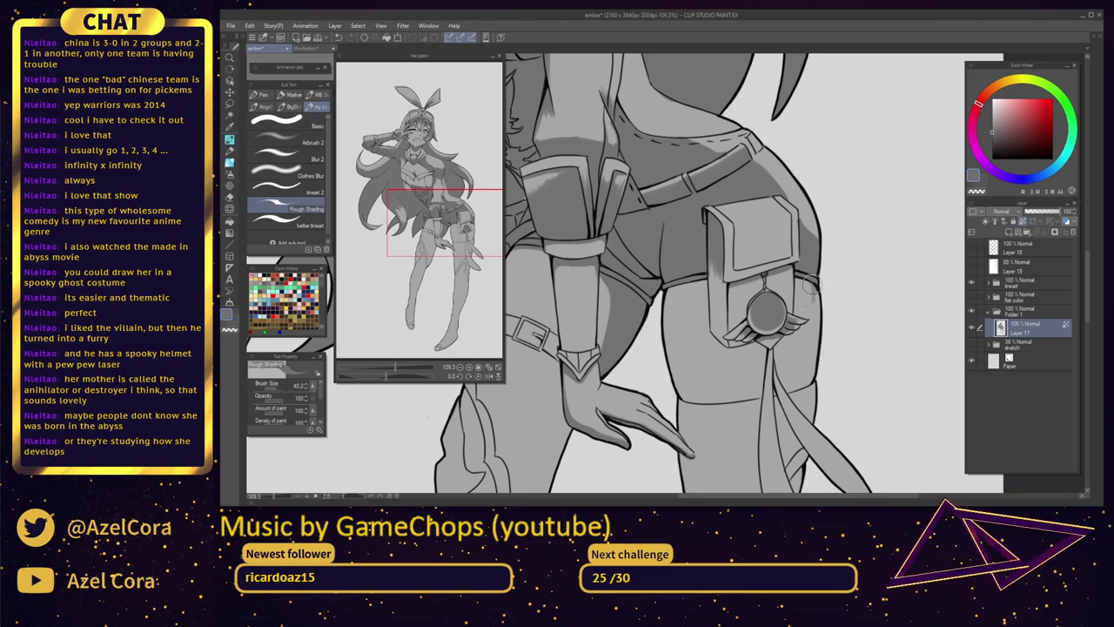
{"action": "left_click_drag", "start_coordinate": [807, 319], "coordinate": [799, 388]}
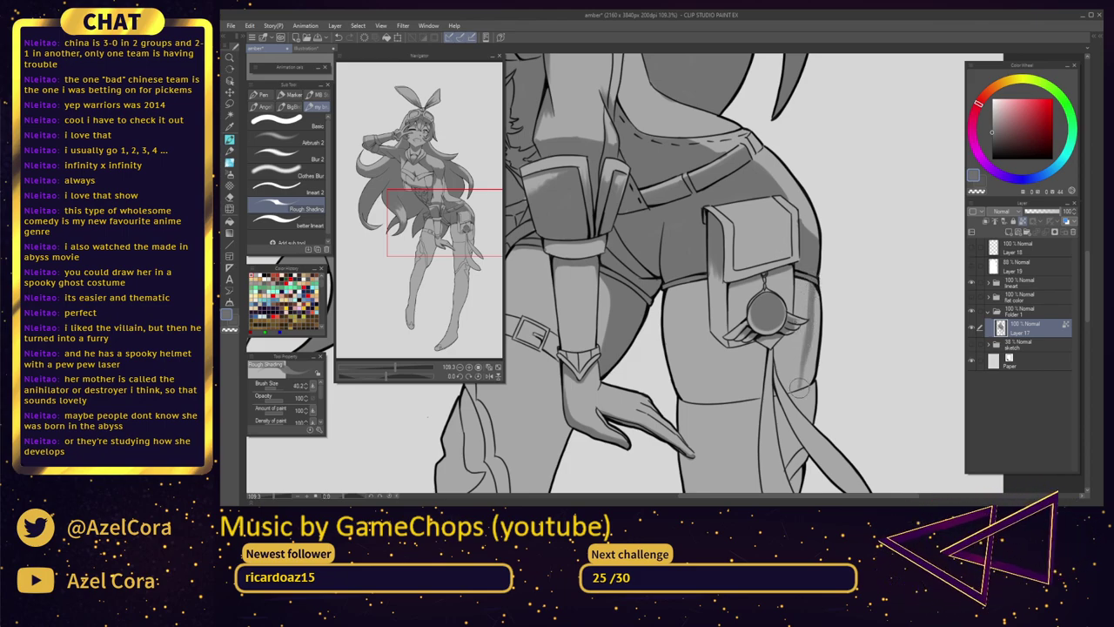
{"action": "left_click_drag", "start_coordinate": [804, 343], "coordinate": [799, 388]}
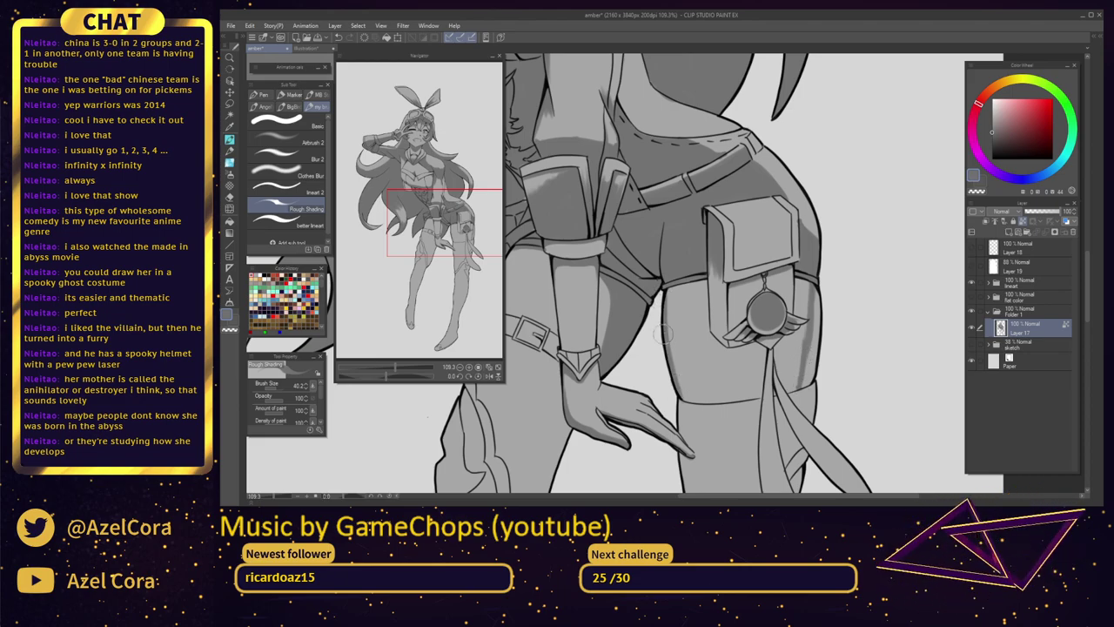
Paint the large pouch's cast shadow on the thigh, along its side and beneath the winged pendant
{"action": "scroll", "coordinate": [793, 306], "scroll_direction": "down", "scroll_amount": 4}
{"action": "scroll", "coordinate": [777, 306], "scroll_direction": "down", "scroll_amount": 5}
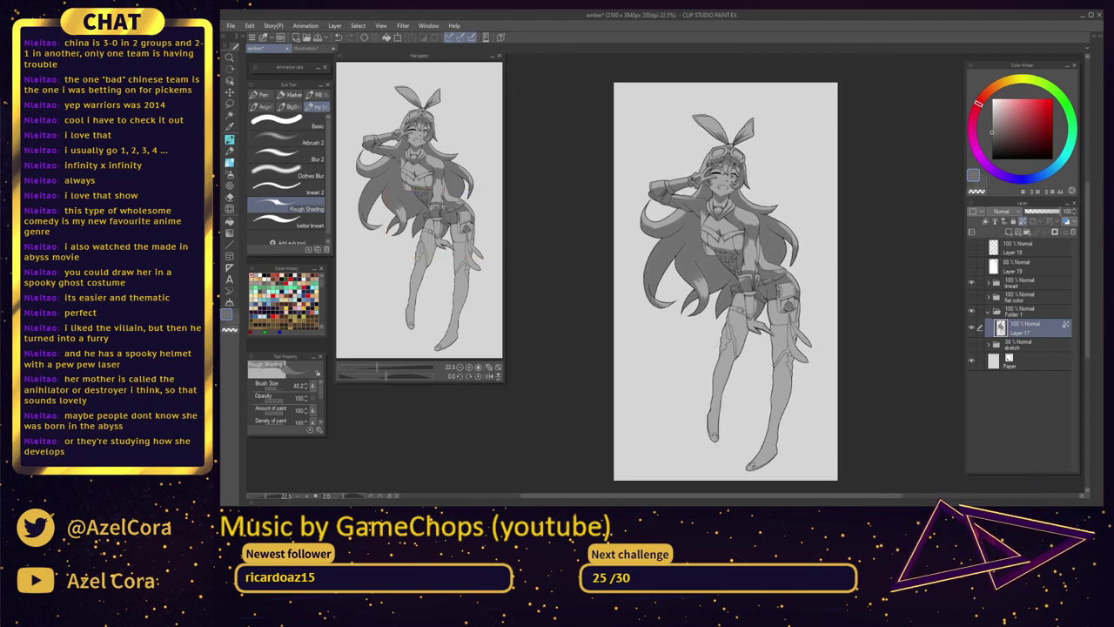
{"action": "scroll", "coordinate": [788, 311], "scroll_direction": "up", "scroll_amount": 6}
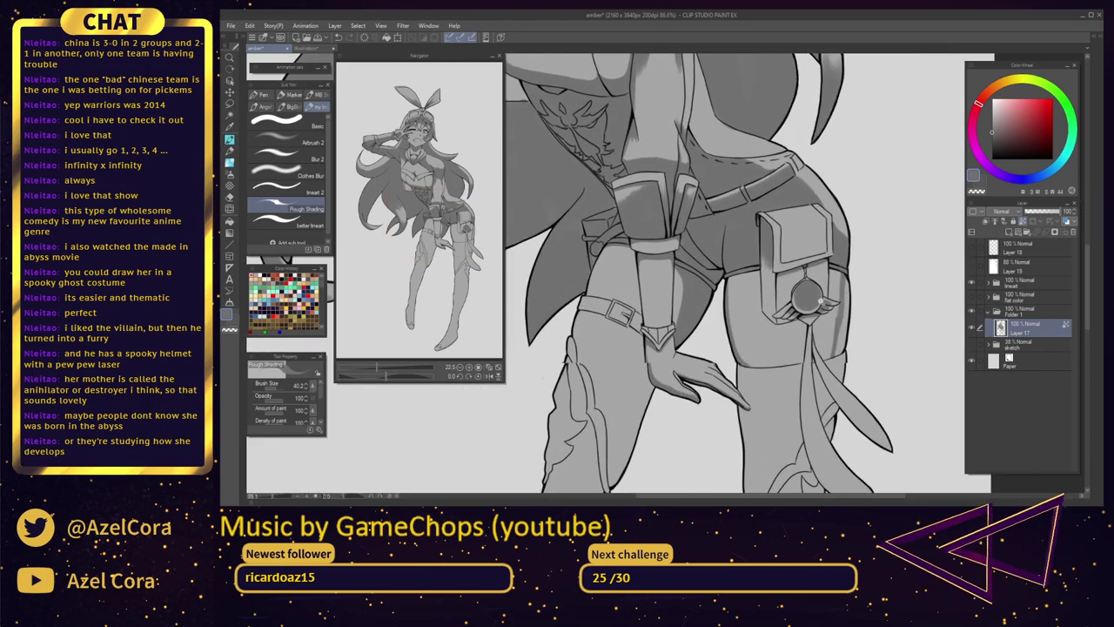
{"action": "scroll", "coordinate": [823, 299], "scroll_direction": "up", "scroll_amount": 1}
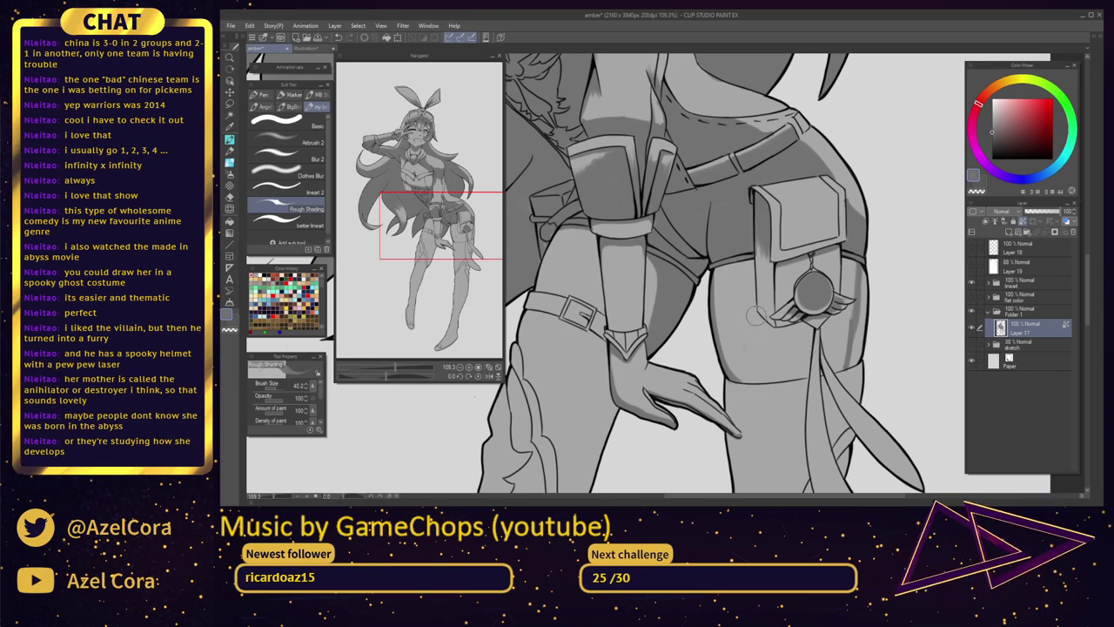
{"action": "mouse_move", "coordinate": [755, 320]}
{"action": "left_mouse_down"}
{"action": "mouse_move", "coordinate": [773, 342]}
{"action": "mouse_move", "coordinate": [832, 328]}
{"action": "left_mouse_up"}
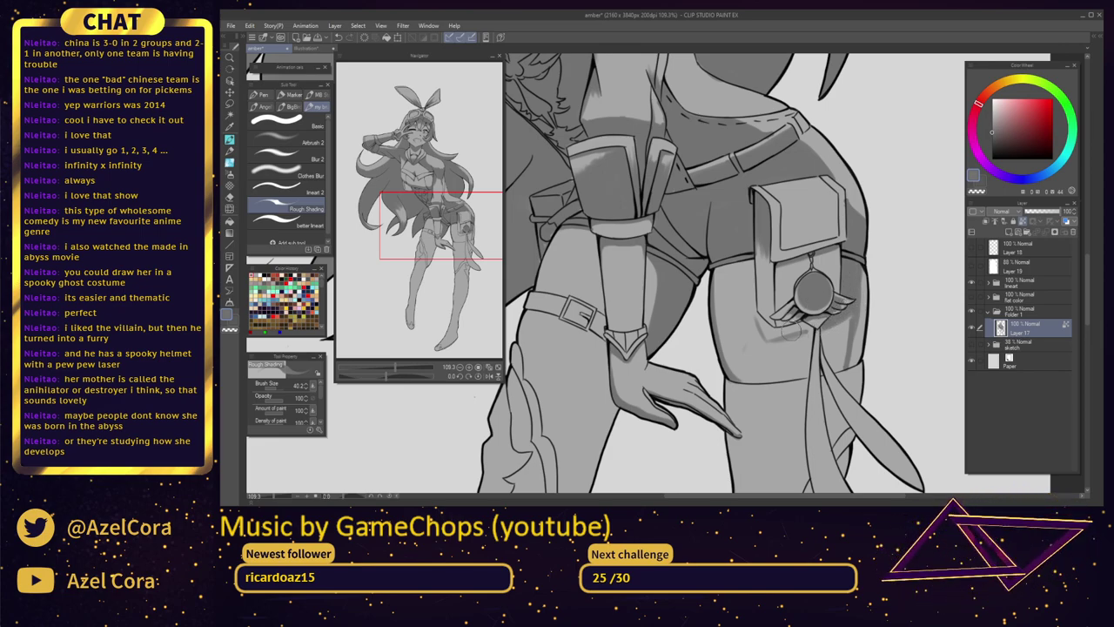
{"action": "mouse_move", "coordinate": [808, 324]}
{"action": "left_mouse_down"}
{"action": "mouse_move", "coordinate": [772, 333]}
{"action": "mouse_move", "coordinate": [758, 317]}
{"action": "mouse_move", "coordinate": [793, 333]}
{"action": "mouse_move", "coordinate": [775, 340]}
{"action": "mouse_move", "coordinate": [803, 330]}
{"action": "mouse_move", "coordinate": [775, 334]}
{"action": "mouse_move", "coordinate": [790, 297]}
{"action": "mouse_move", "coordinate": [784, 259]}
{"action": "mouse_move", "coordinate": [753, 315]}
{"action": "mouse_move", "coordinate": [720, 312]}
{"action": "mouse_move", "coordinate": [757, 298]}
{"action": "mouse_move", "coordinate": [727, 278]}
{"action": "mouse_move", "coordinate": [754, 314]}
{"action": "mouse_move", "coordinate": [713, 296]}
{"action": "mouse_move", "coordinate": [725, 307]}
{"action": "mouse_move", "coordinate": [735, 294]}
{"action": "mouse_move", "coordinate": [715, 269]}
{"action": "mouse_move", "coordinate": [734, 308]}
{"action": "mouse_move", "coordinate": [747, 256]}
{"action": "mouse_move", "coordinate": [749, 309]}
{"action": "mouse_move", "coordinate": [760, 263]}
{"action": "left_mouse_up"}
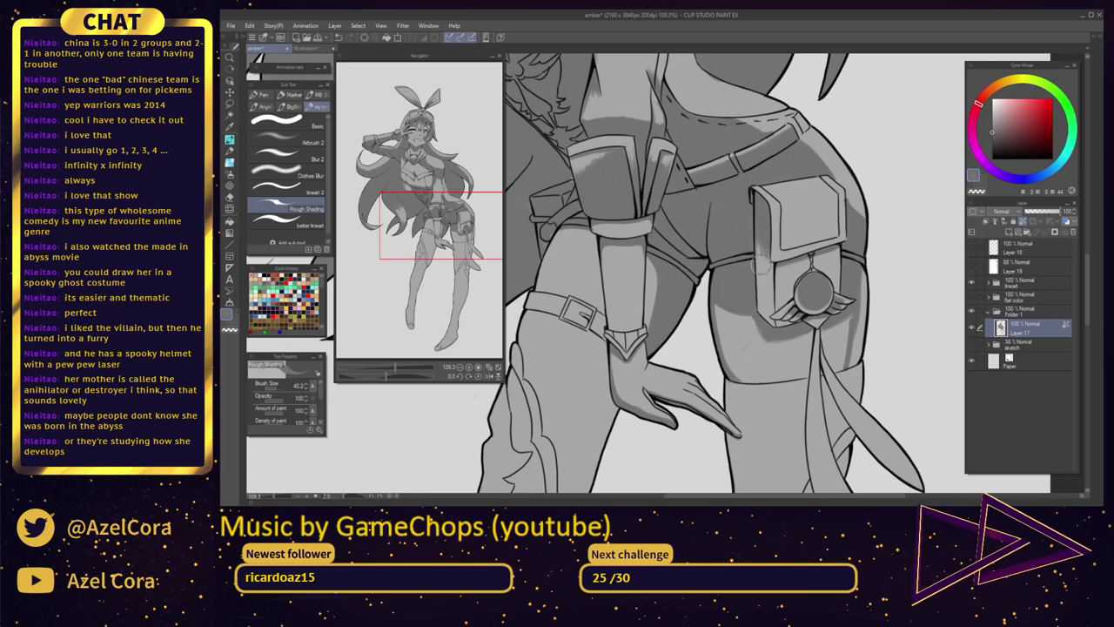
Sample the thigh's lighter grey and use it to clean up the shadow along the inner thigh
{"action": "left_click", "coordinate": [743, 344], "text": "alt"}
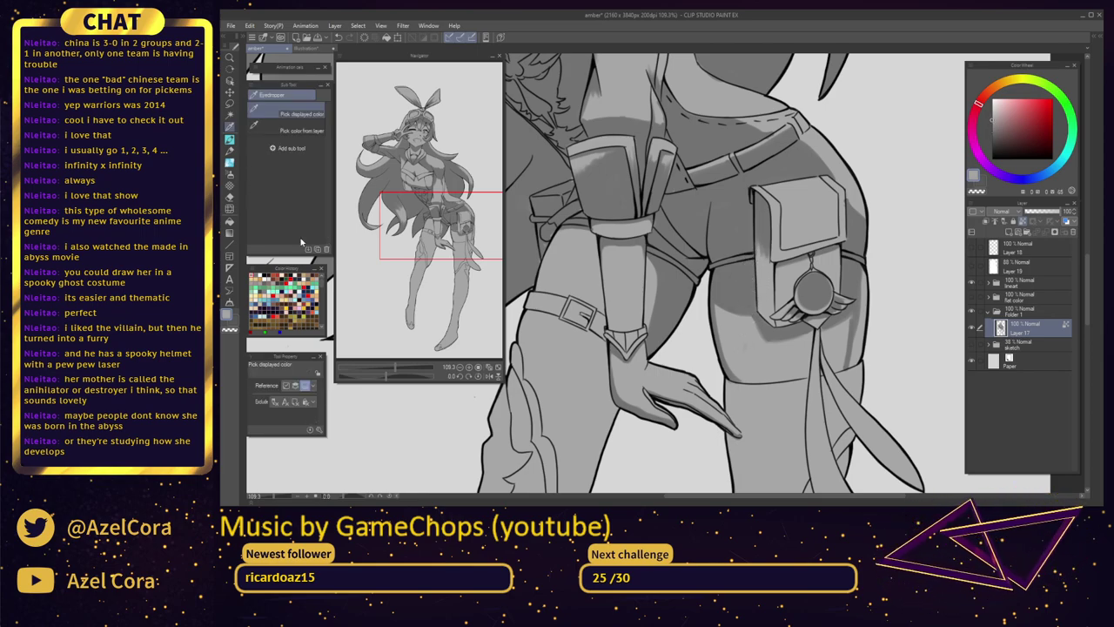
{"action": "key", "text": "b"}
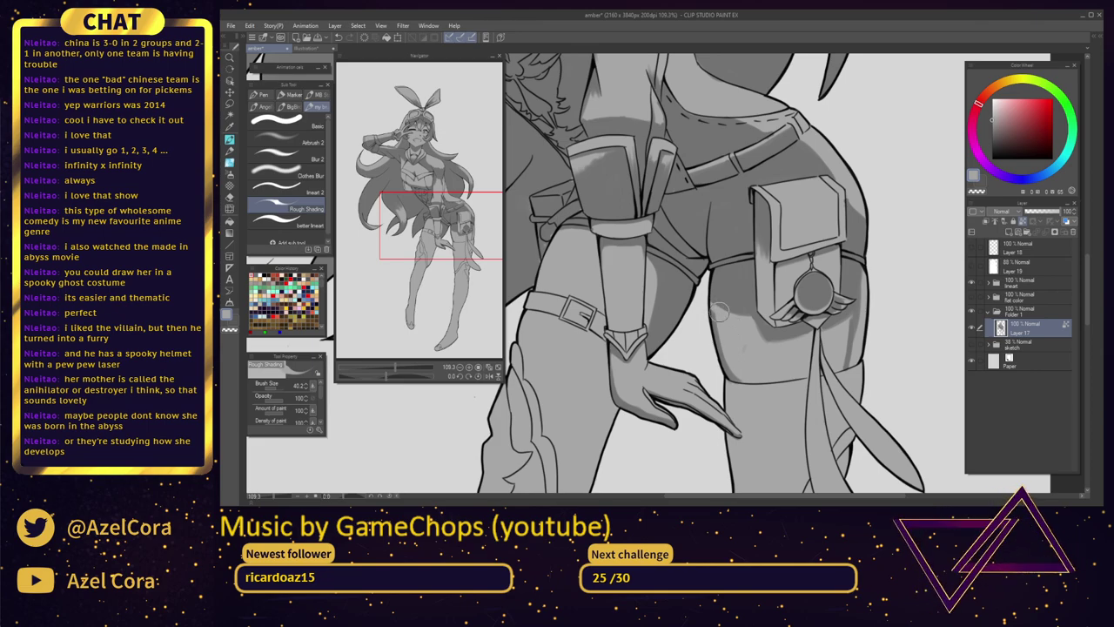
{"action": "mouse_move", "coordinate": [713, 326]}
{"action": "left_mouse_down"}
{"action": "mouse_move", "coordinate": [716, 353]}
{"action": "mouse_move", "coordinate": [735, 375]}
{"action": "left_mouse_up"}
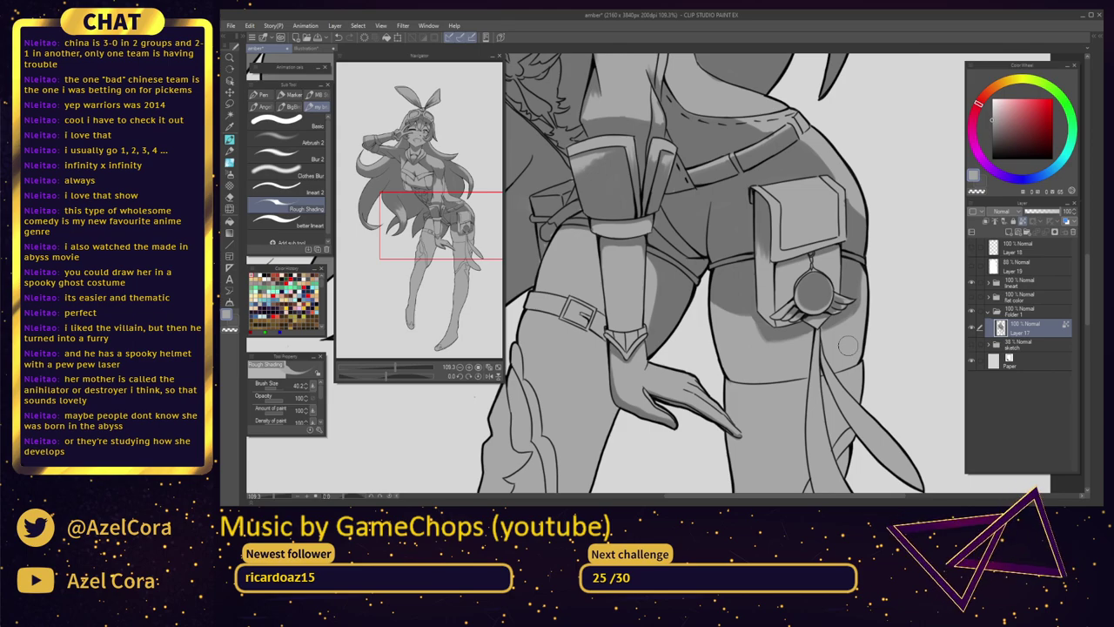
Show the flat color folder over the greyscale shading and try the Color blending mode on Layer 17
{"action": "left_click", "coordinate": [973, 299]}
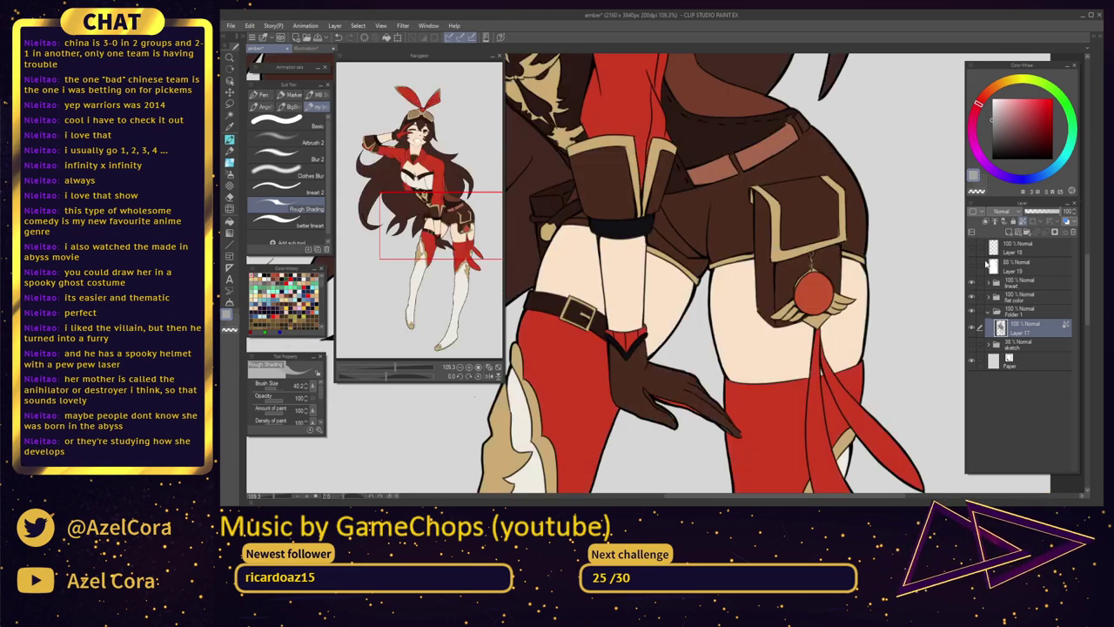
{"action": "left_click", "coordinate": [1001, 211]}
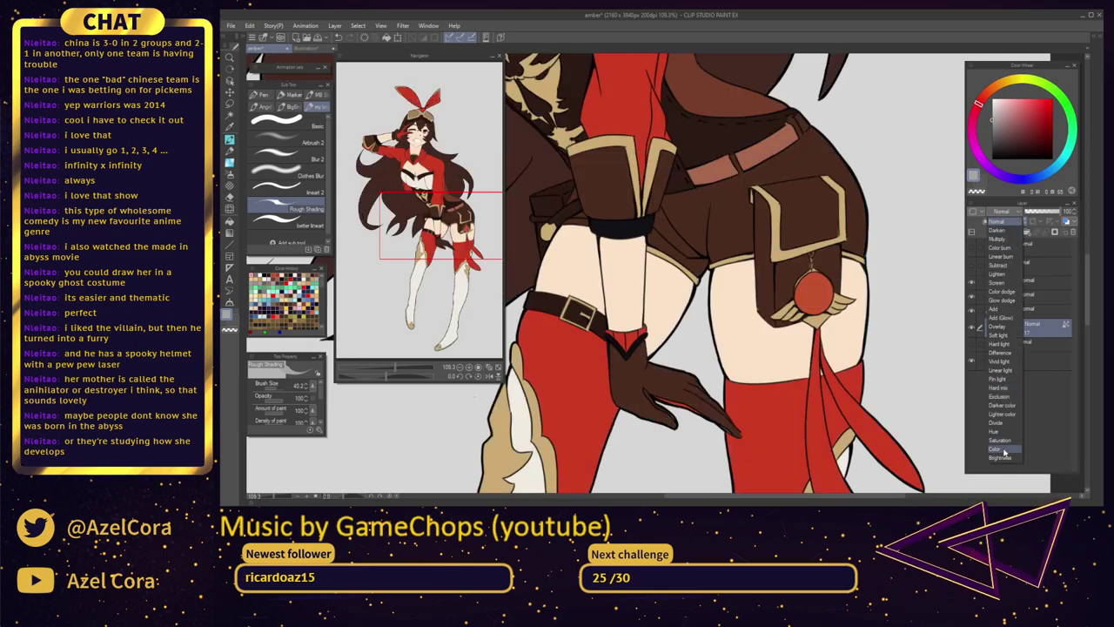
{"action": "left_click", "coordinate": [1004, 452]}
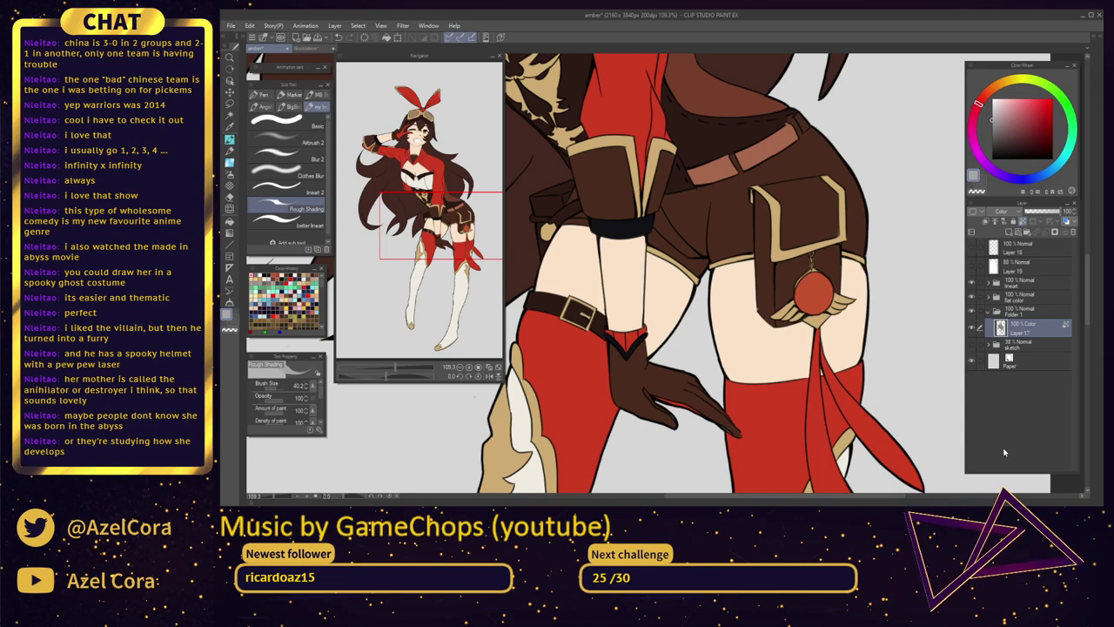
Try the Color blending mode at 100% opacity on the flat color folder and check the whole figure
{"action": "left_click", "coordinate": [1034, 299]}
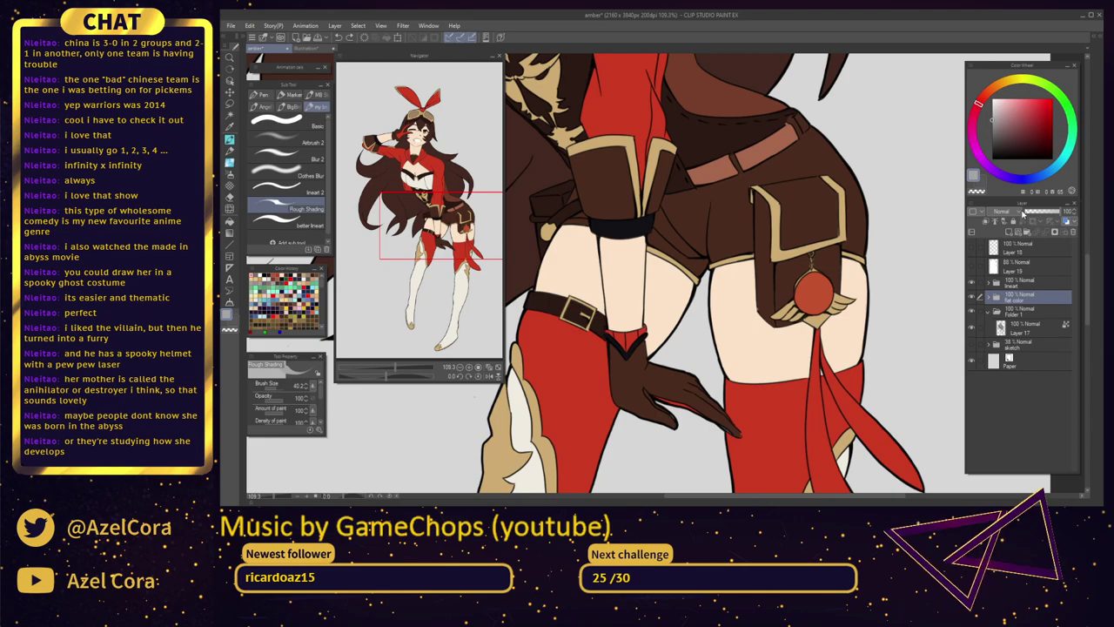
{"action": "left_click", "coordinate": [1024, 212]}
{"action": "left_click_drag", "start_coordinate": [1028, 214], "coordinate": [1078, 218]}
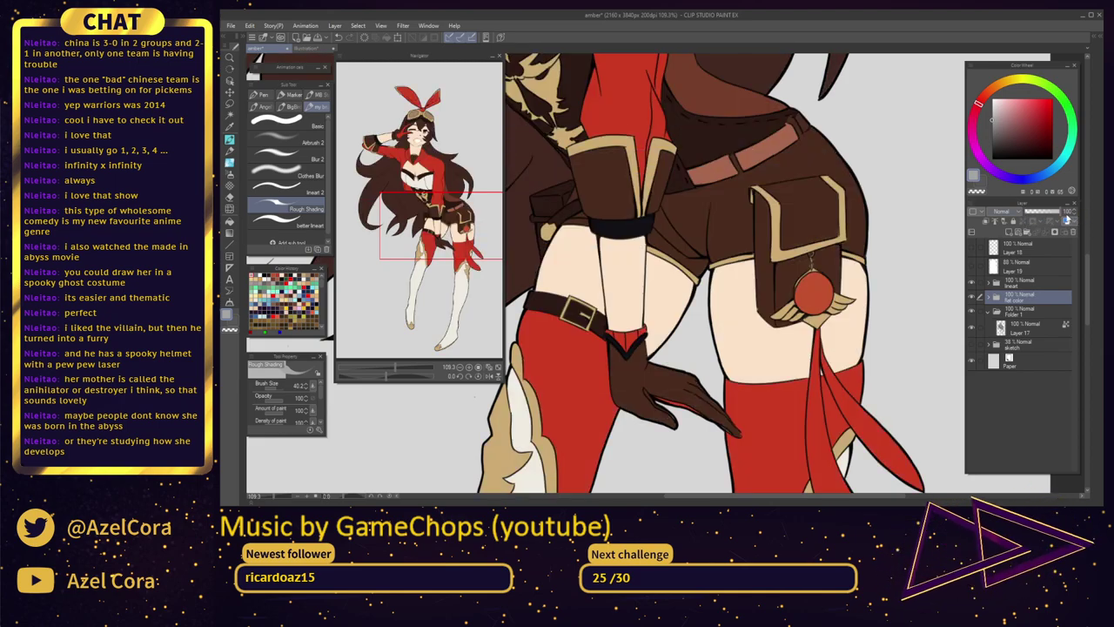
{"action": "left_click", "coordinate": [1001, 211]}
{"action": "left_click", "coordinate": [991, 452]}
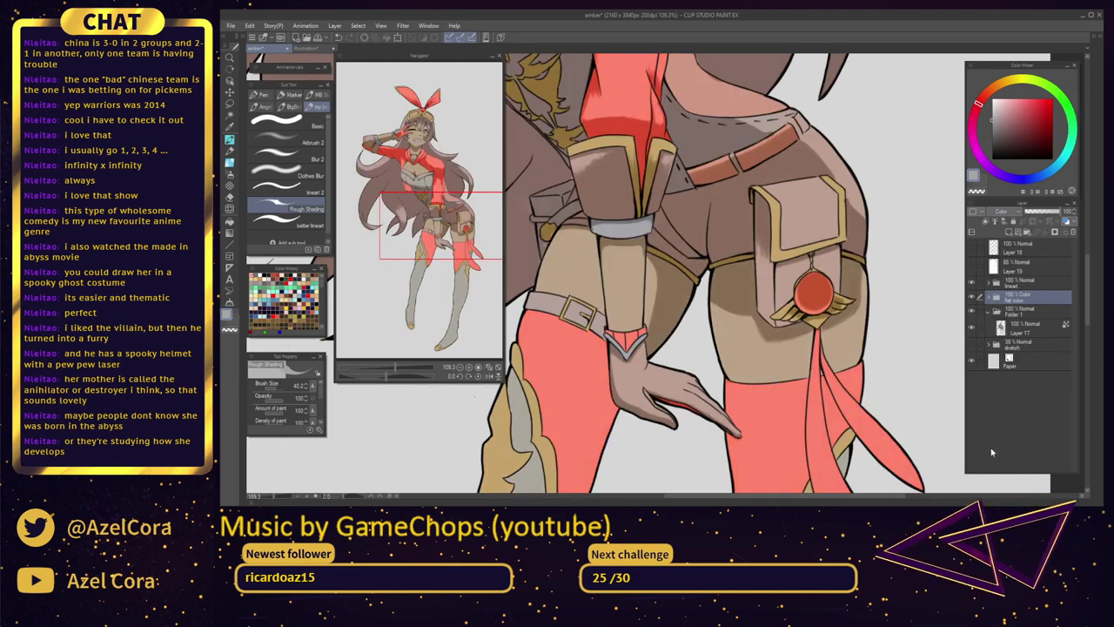
{"action": "scroll", "coordinate": [840, 313], "scroll_direction": "down", "scroll_amount": 7}
{"action": "left_click_drag", "start_coordinate": [848, 285], "coordinate": [832, 299]}
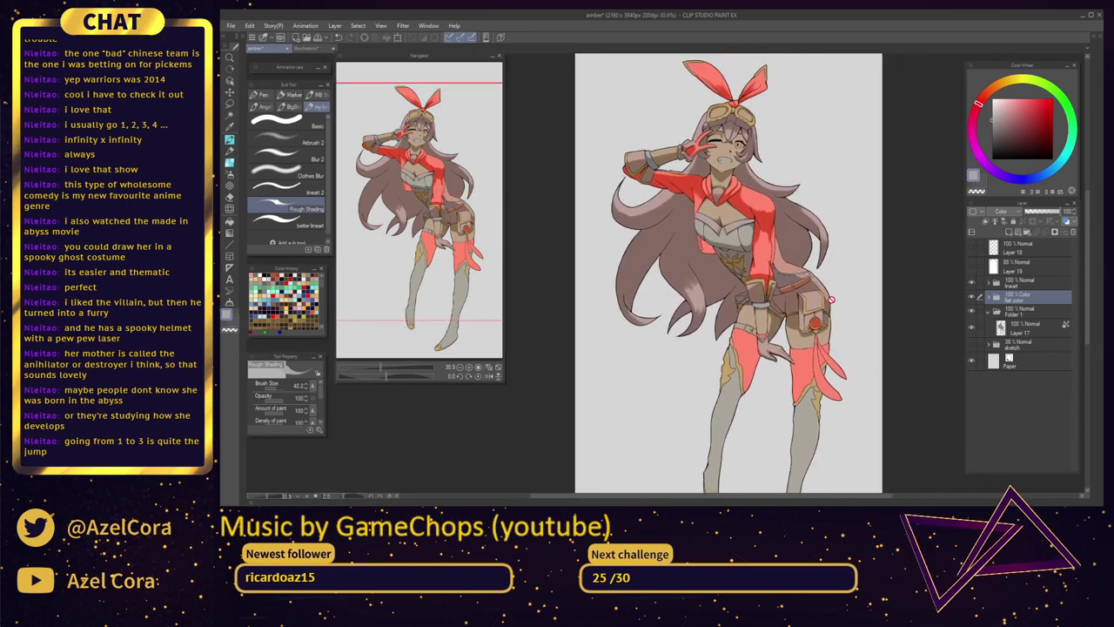
Try the Hue and Multiply blending modes on the flat color folder, testing Multiply at 65% opacity before restoring 100%
{"action": "left_click", "coordinate": [1009, 214]}
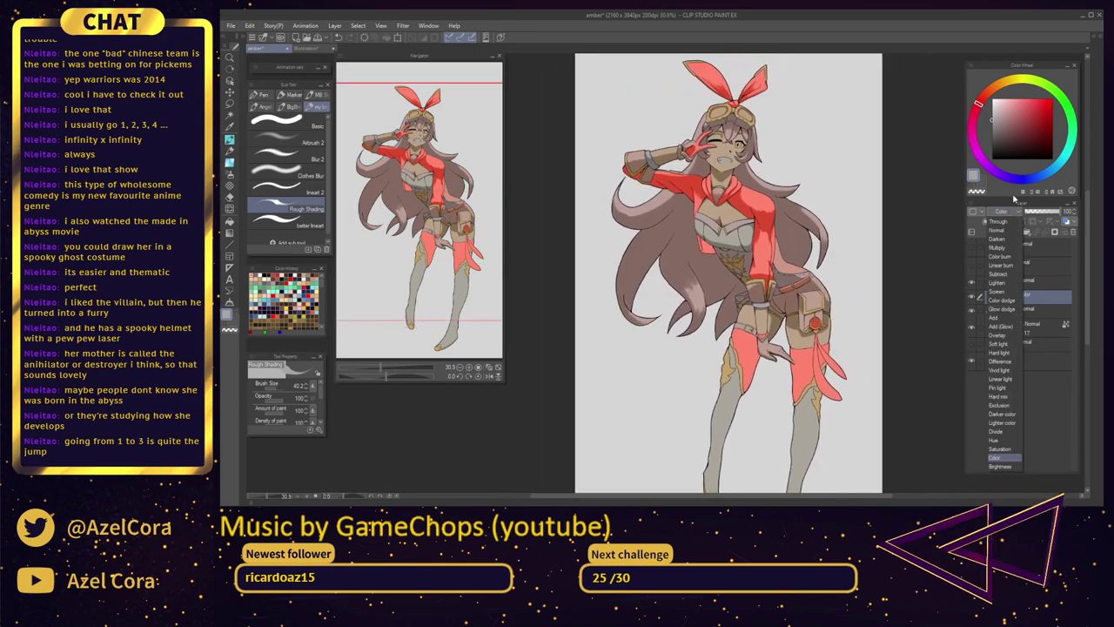
{"action": "left_click", "coordinate": [1004, 445]}
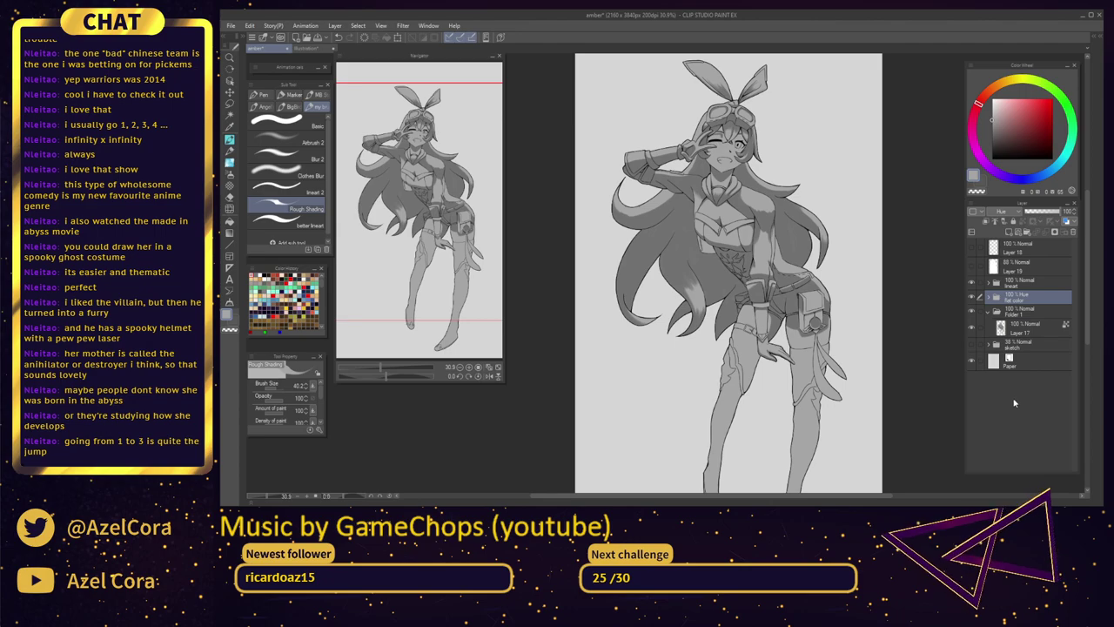
{"action": "left_click", "coordinate": [1003, 211]}
{"action": "left_click", "coordinate": [1004, 252]}
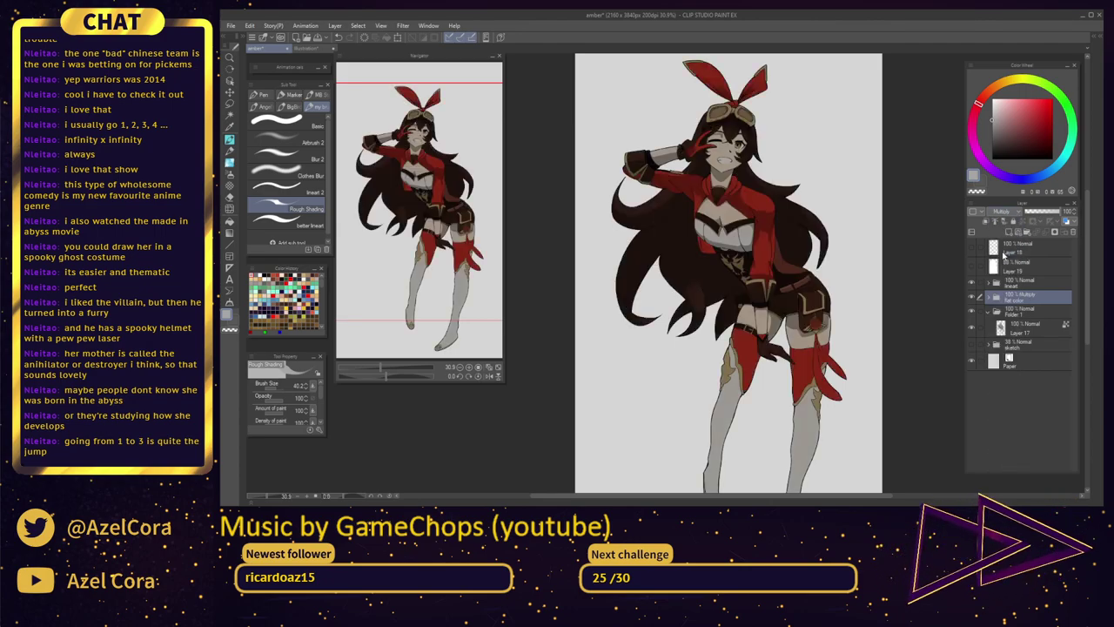
{"action": "left_click", "coordinate": [1049, 212]}
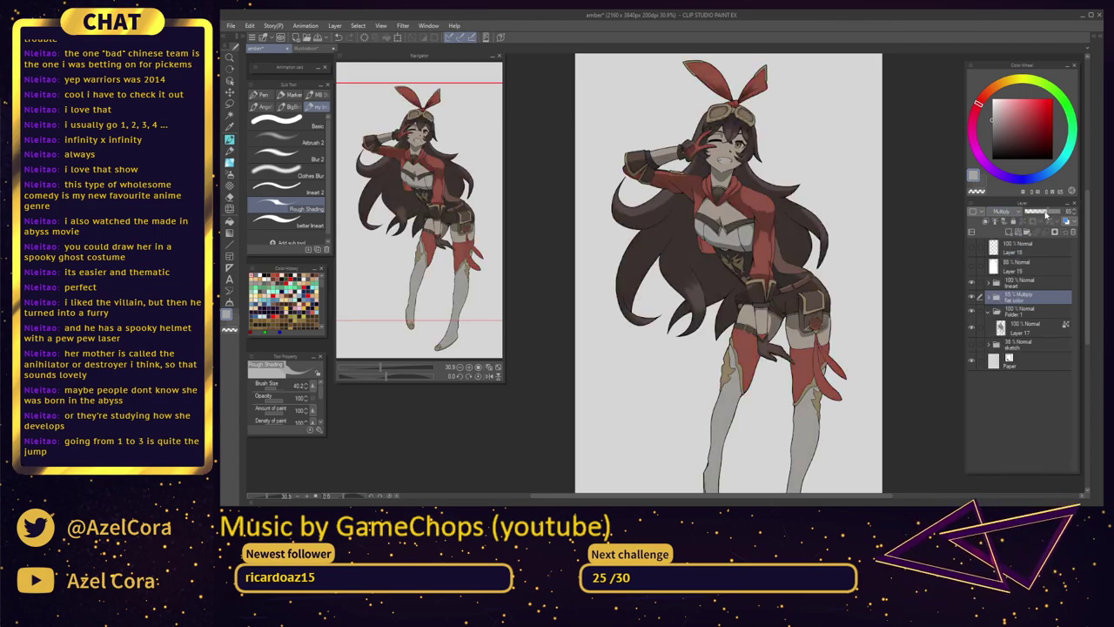
{"action": "left_click", "coordinate": [1067, 214]}
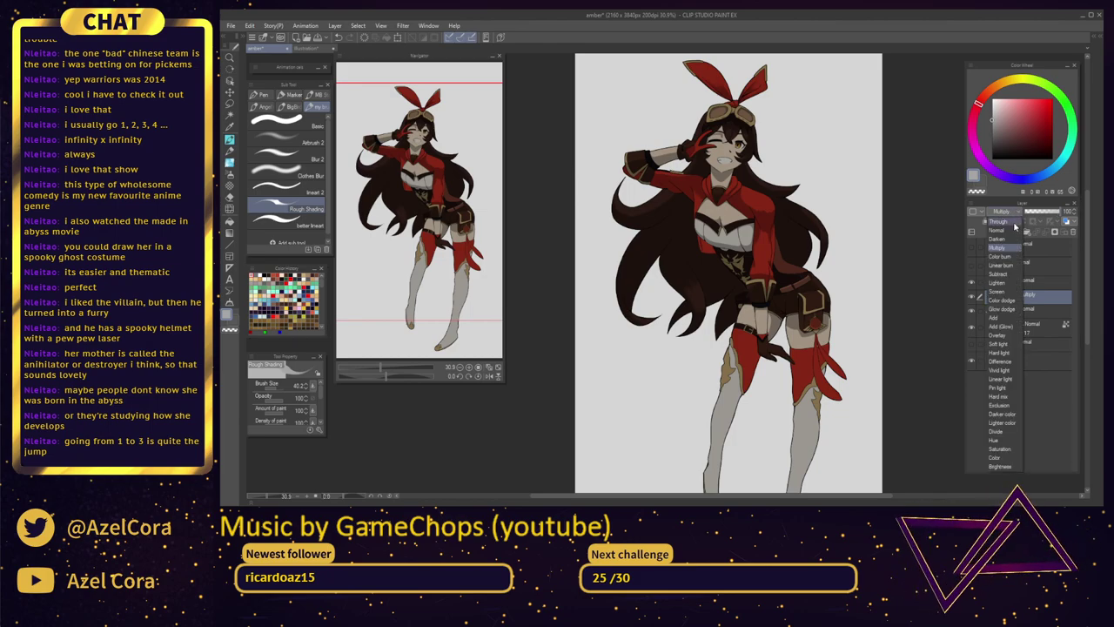
Try the Darken and Through blending modes on the flat color folder and return it to Normal
{"action": "left_click", "coordinate": [1009, 241]}
{"action": "left_click", "coordinate": [1014, 213]}
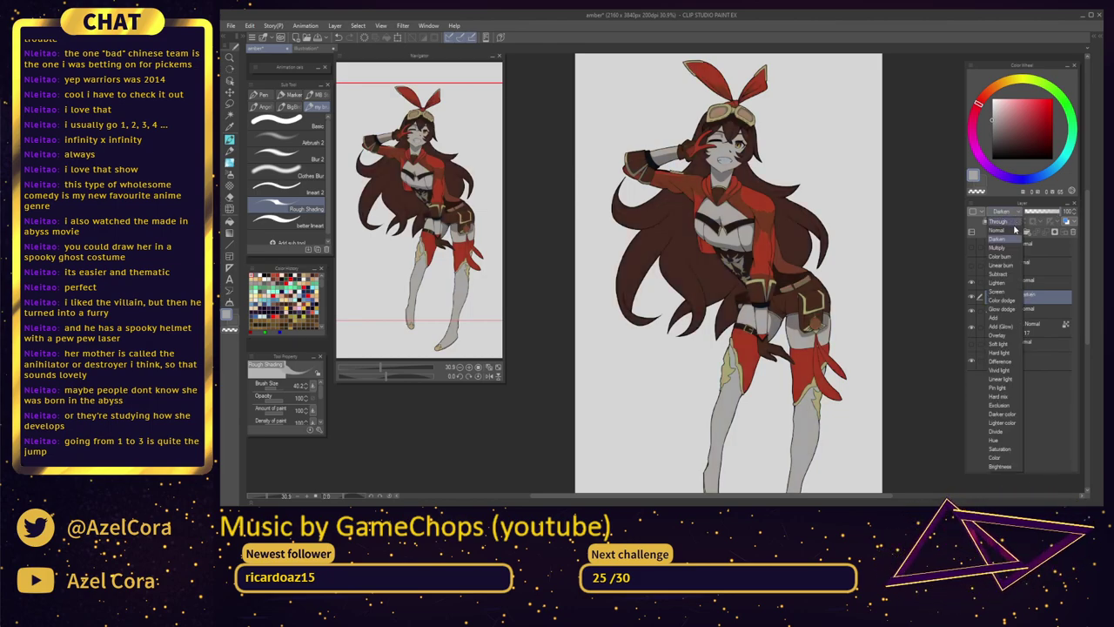
{"action": "left_click", "coordinate": [1013, 223]}
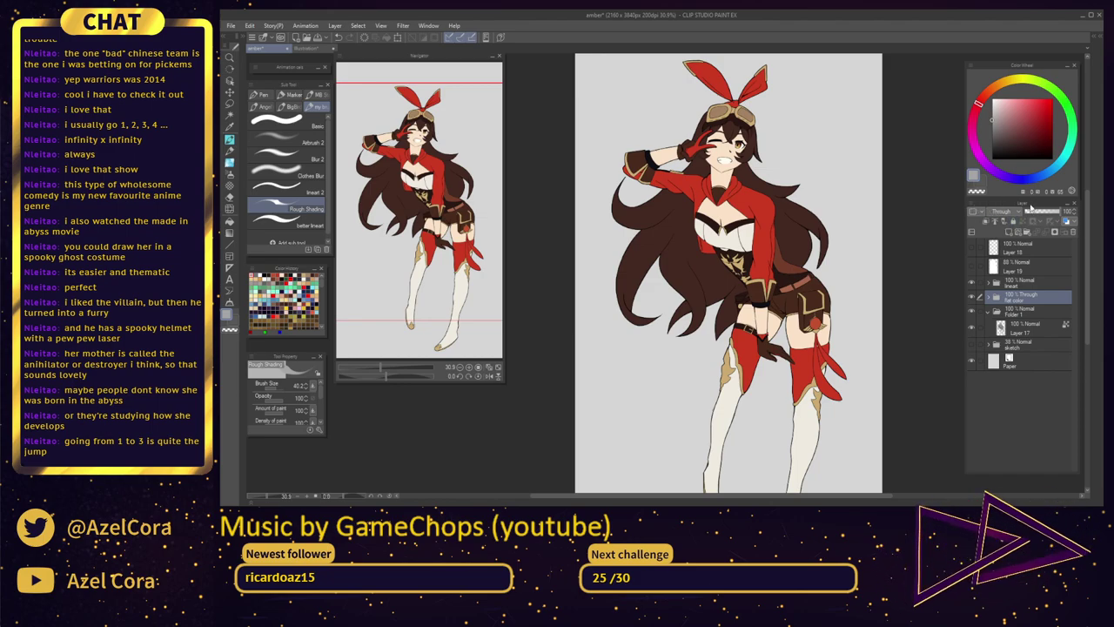
{"action": "left_click_drag", "start_coordinate": [1042, 217], "coordinate": [1060, 218]}
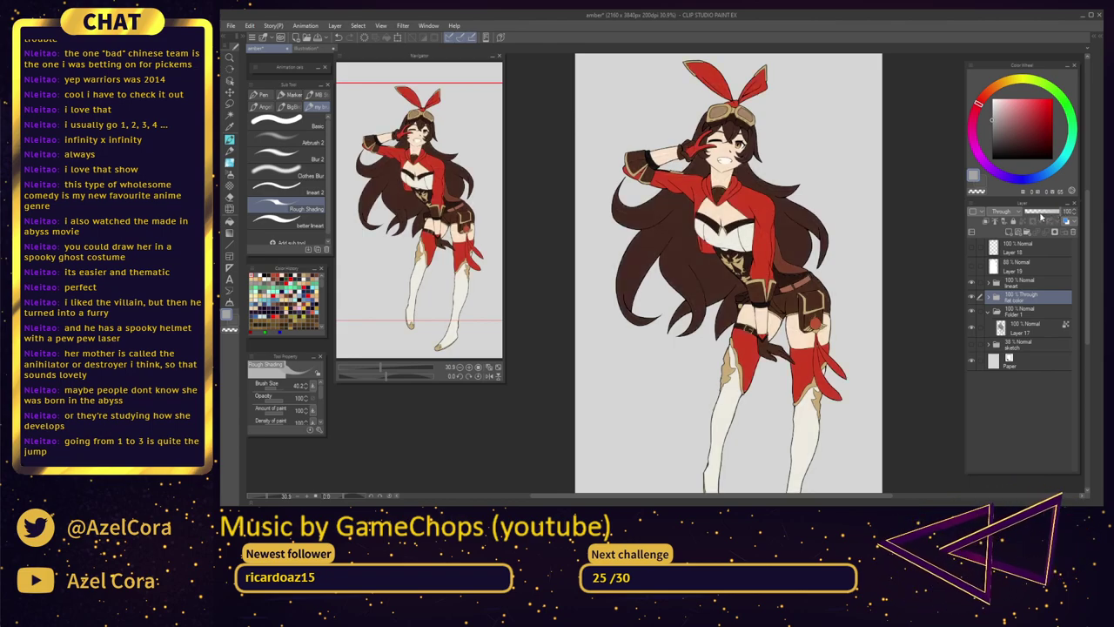
{"action": "left_click", "coordinate": [1017, 217]}
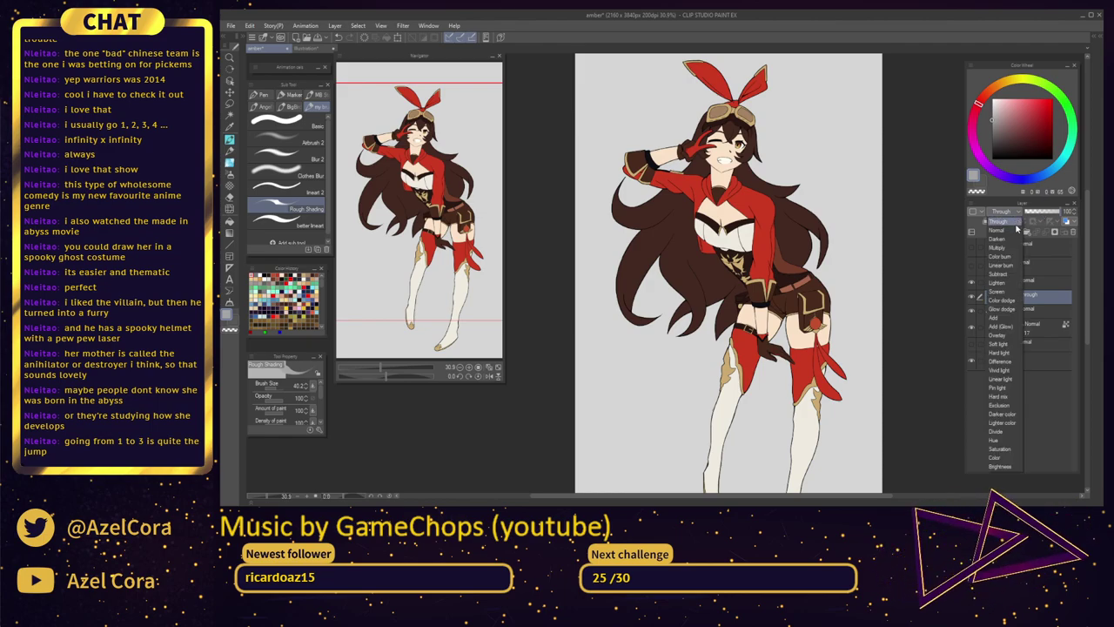
{"action": "left_click", "coordinate": [1024, 235]}
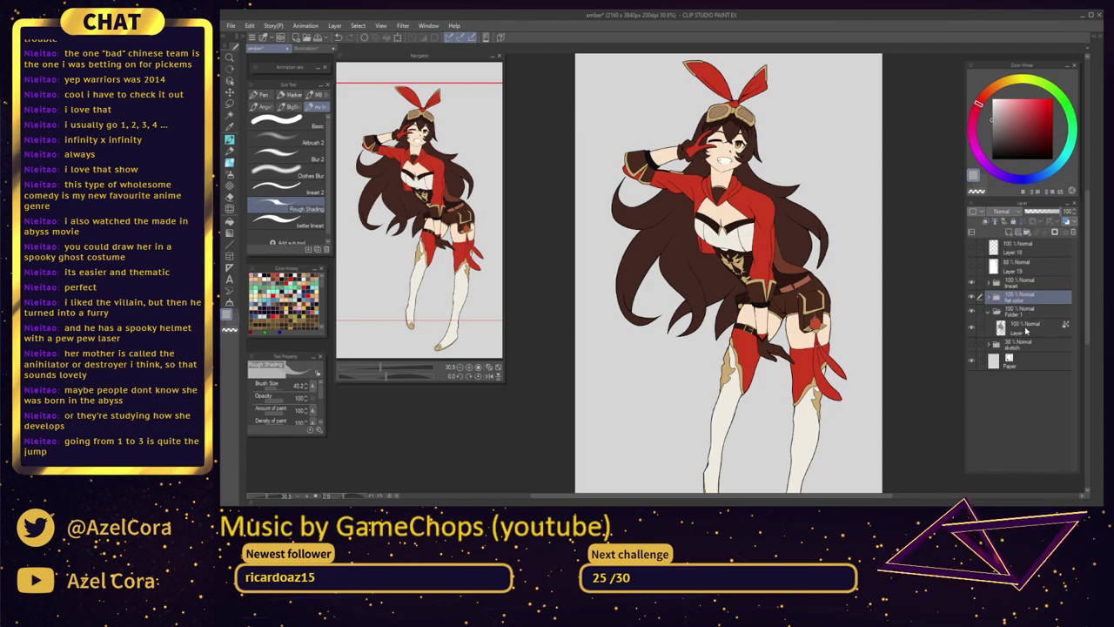
Move the collapsed Folder 1 above the flat color folder and set its blending mode to Multiply at 100% opacity
{"action": "left_click", "coordinate": [989, 312]}
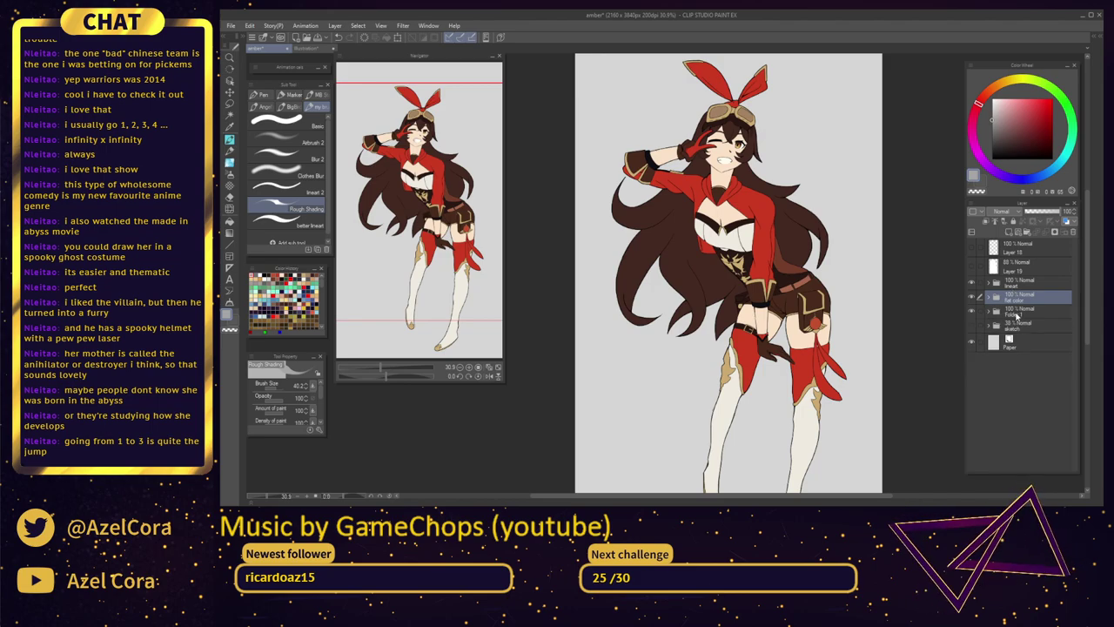
{"action": "left_click_drag", "start_coordinate": [1018, 311], "coordinate": [1020, 292]}
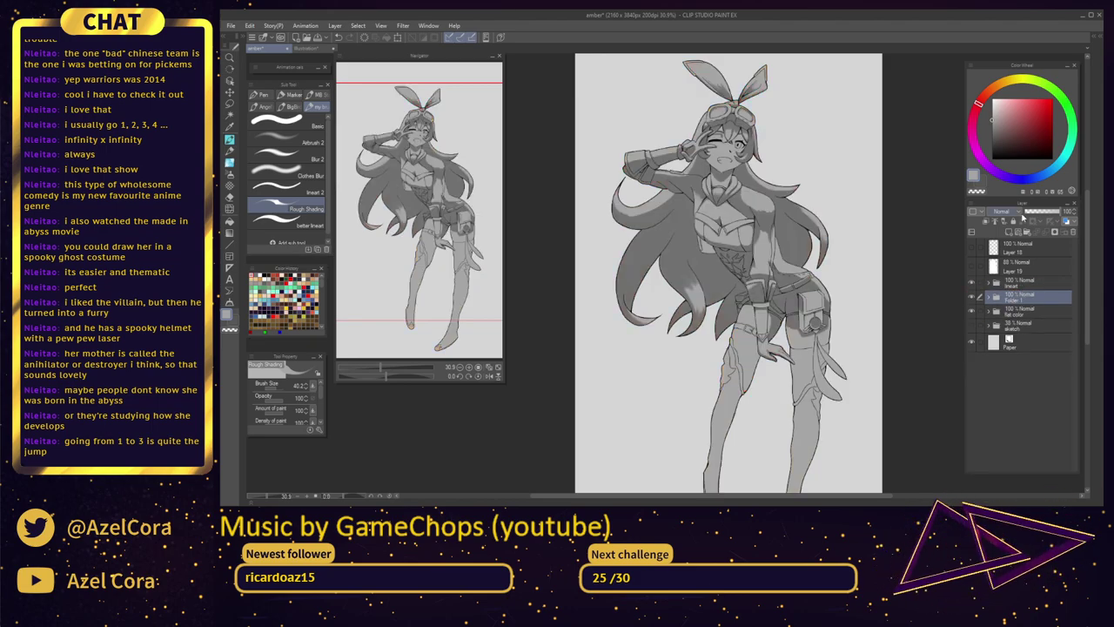
{"action": "left_click", "coordinate": [1021, 216]}
{"action": "left_click", "coordinate": [1014, 252]}
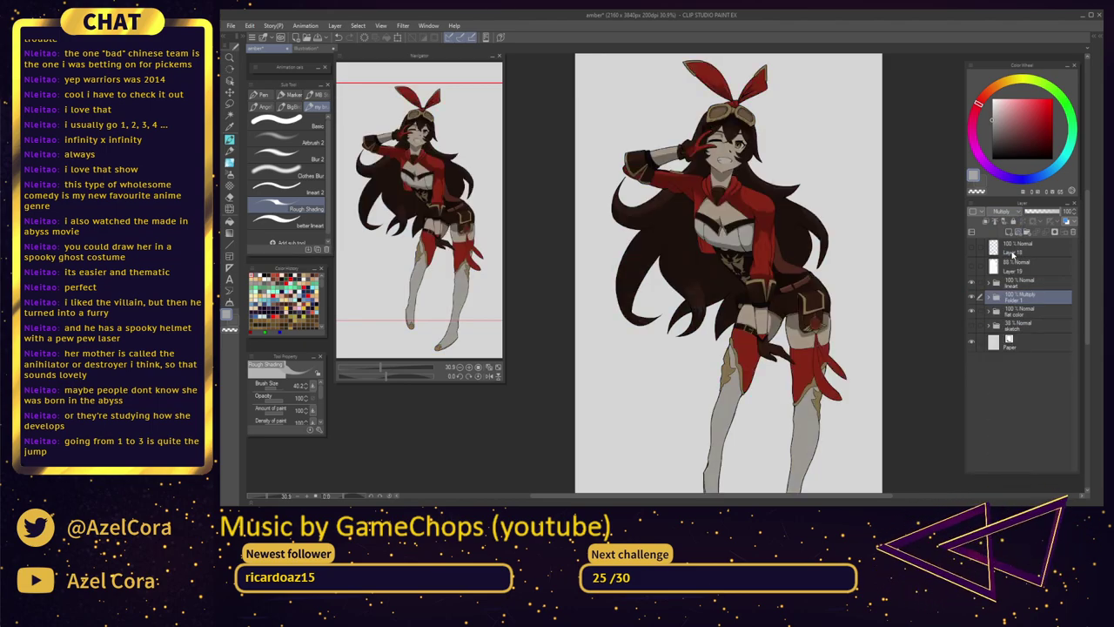
{"action": "mouse_move", "coordinate": [1057, 213]}
{"action": "left_mouse_down"}
{"action": "mouse_move", "coordinate": [1042, 217]}
{"action": "mouse_move", "coordinate": [1074, 214]}
{"action": "left_mouse_up"}
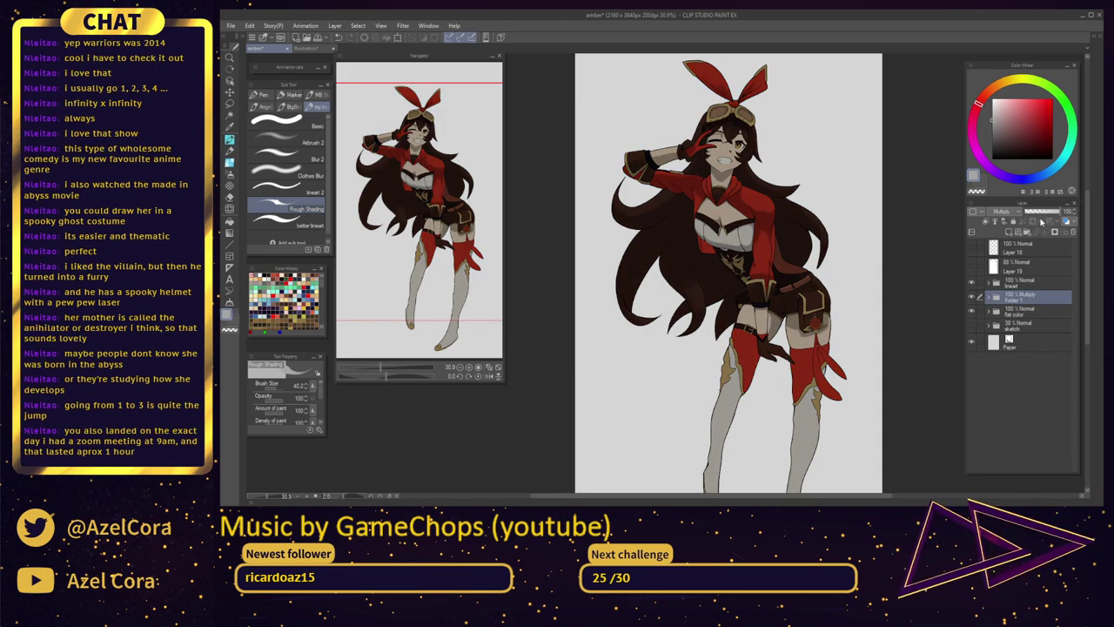
Move Folder 1 back below the flat color folder, hide the flat colors and select Layer 17 inside Folder 1
{"action": "left_click_drag", "start_coordinate": [1023, 300], "coordinate": [1019, 310]}
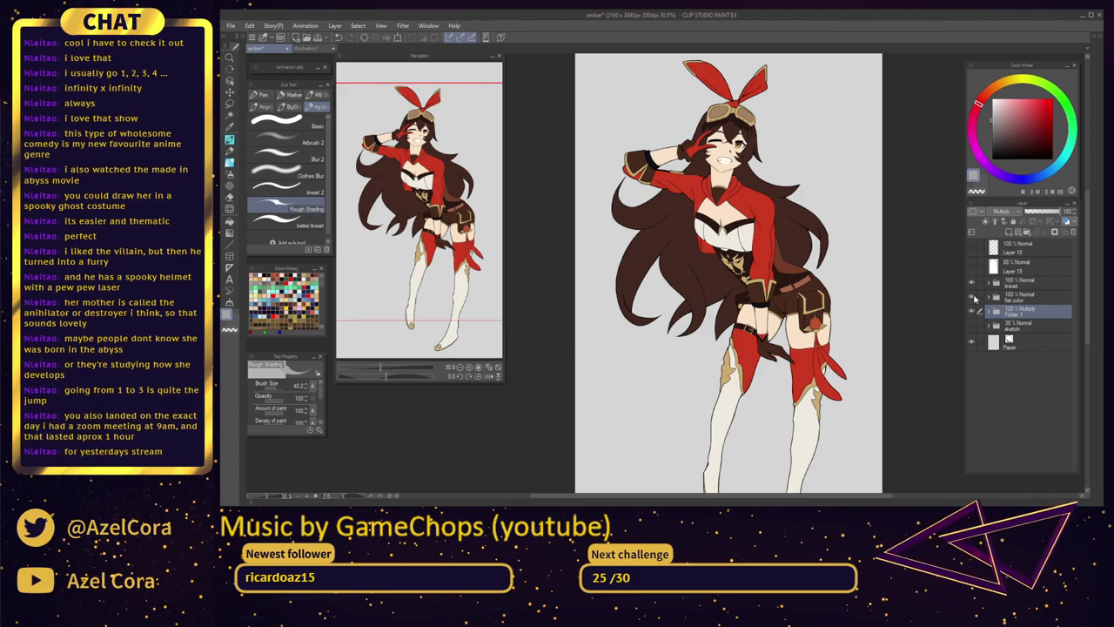
{"action": "left_click", "coordinate": [974, 299]}
{"action": "left_click", "coordinate": [973, 299]}
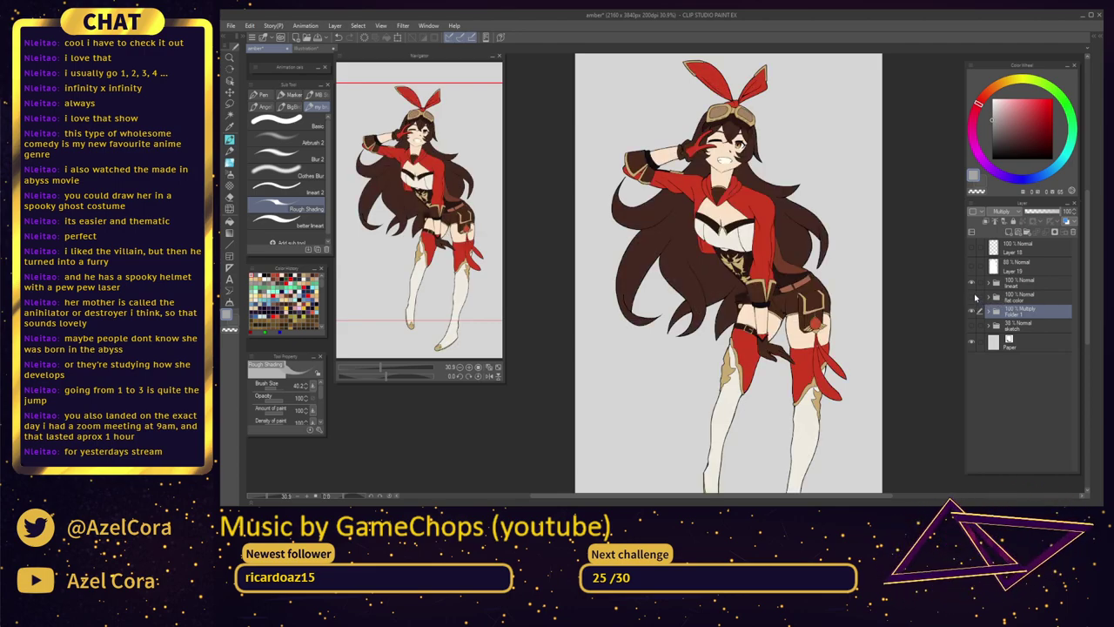
{"action": "left_click", "coordinate": [975, 297]}
{"action": "left_click", "coordinate": [988, 310]}
{"action": "left_click", "coordinate": [1017, 331]}
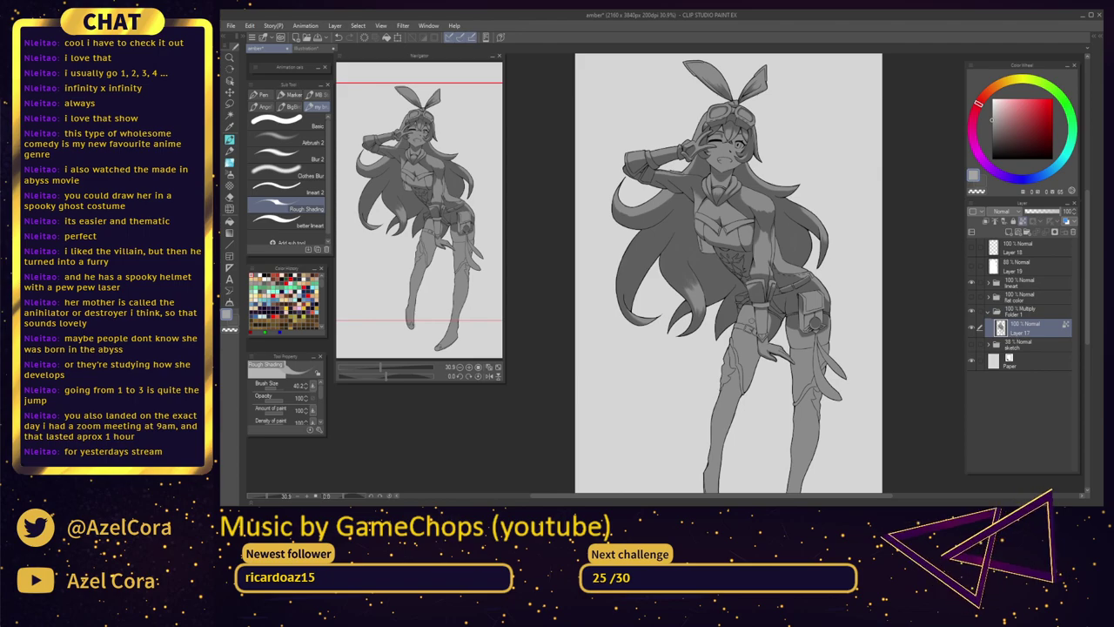
Choose a darker grey and shade the stocking beneath the pouch along its inner edge, beside the ribbon tails and above the knee trim
{"action": "scroll", "coordinate": [738, 341], "scroll_direction": "up", "scroll_amount": 4}
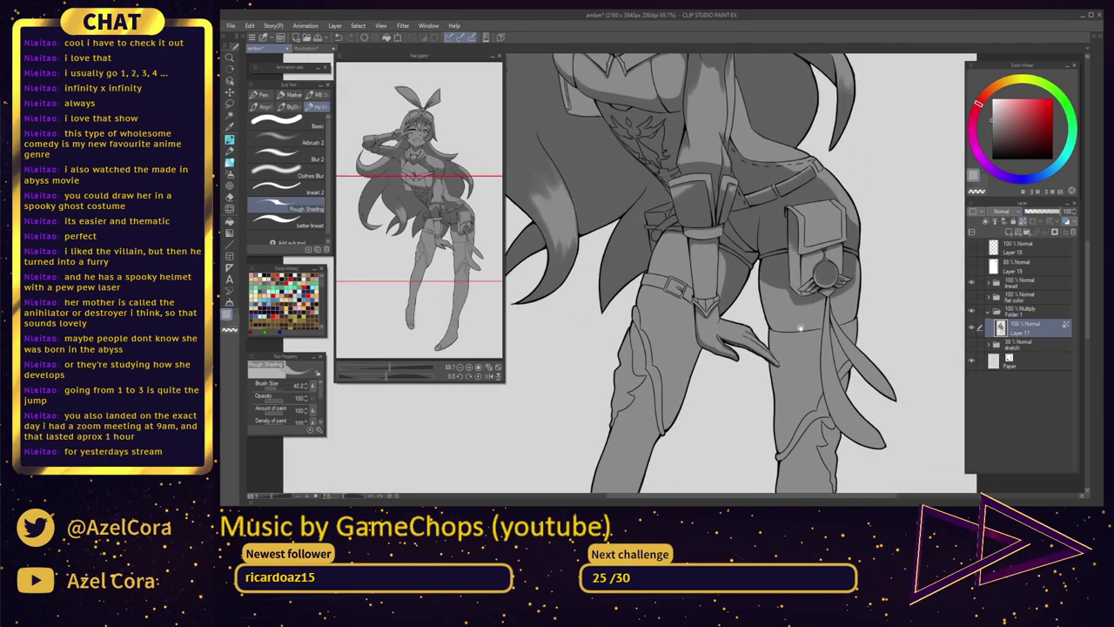
{"action": "scroll", "coordinate": [792, 321], "scroll_direction": "up", "scroll_amount": 1}
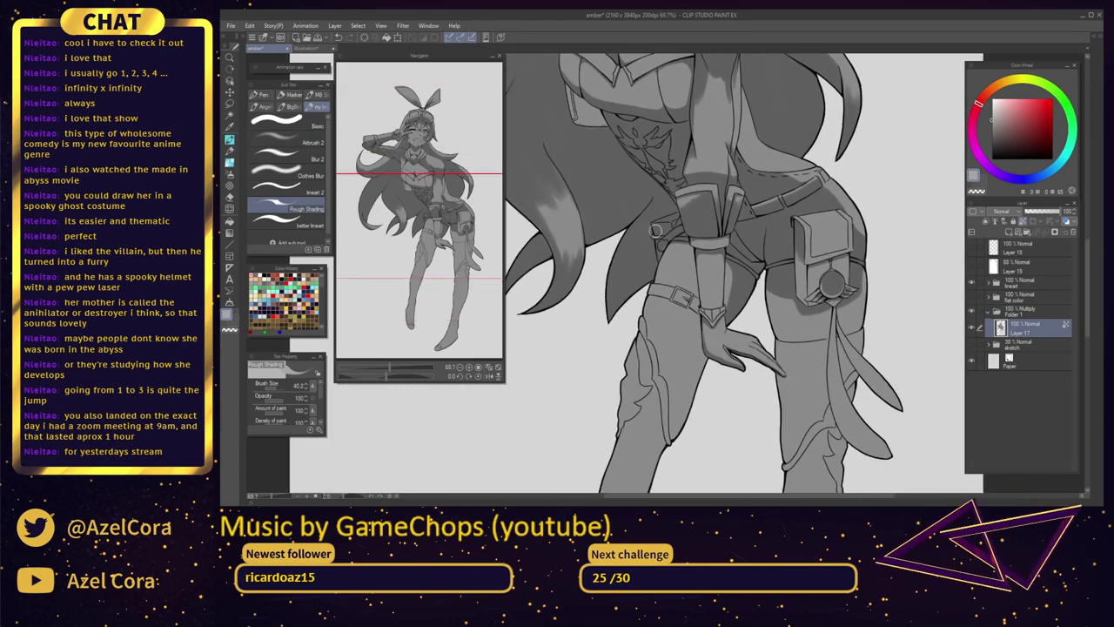
{"action": "scroll", "coordinate": [829, 346], "scroll_direction": "up", "scroll_amount": 3}
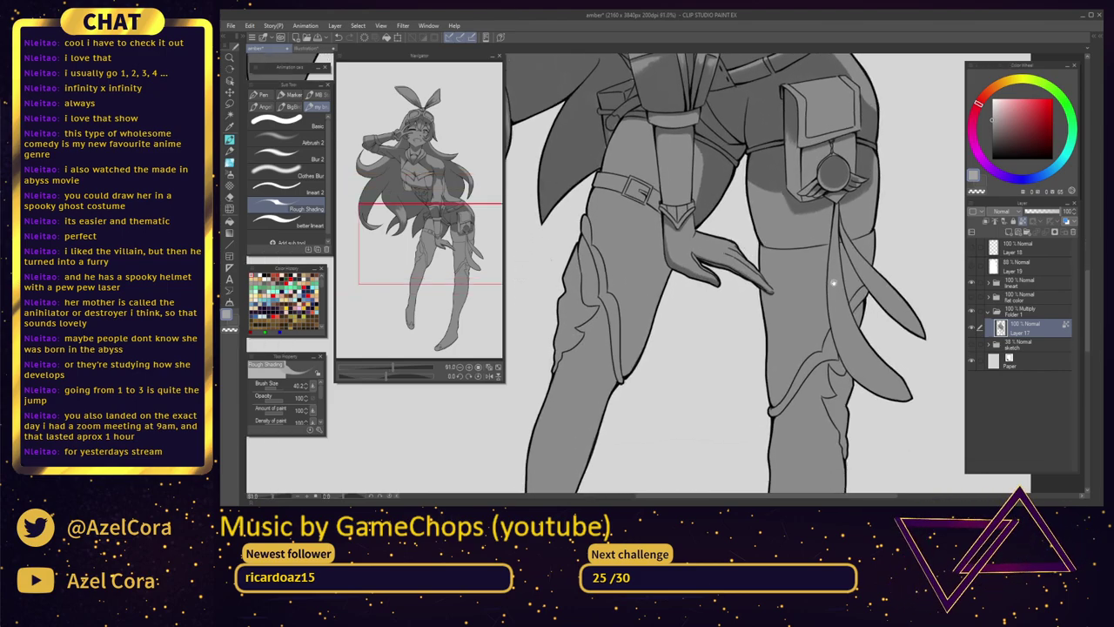
{"action": "scroll", "coordinate": [811, 316], "scroll_direction": "up", "scroll_amount": 2}
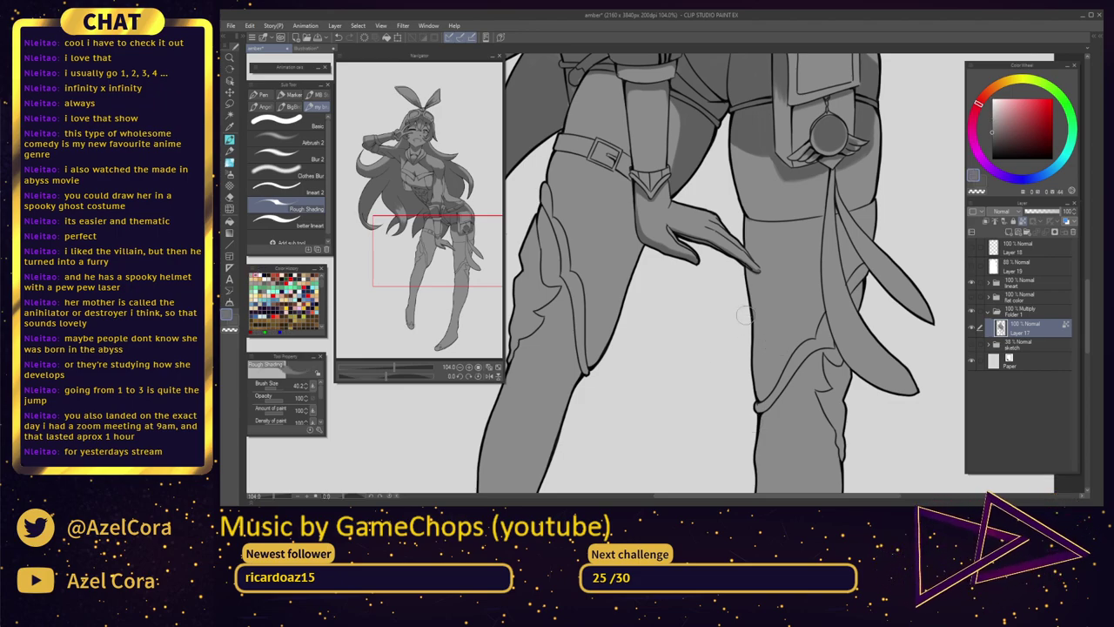
{"action": "left_click_drag", "start_coordinate": [748, 293], "coordinate": [763, 376]}
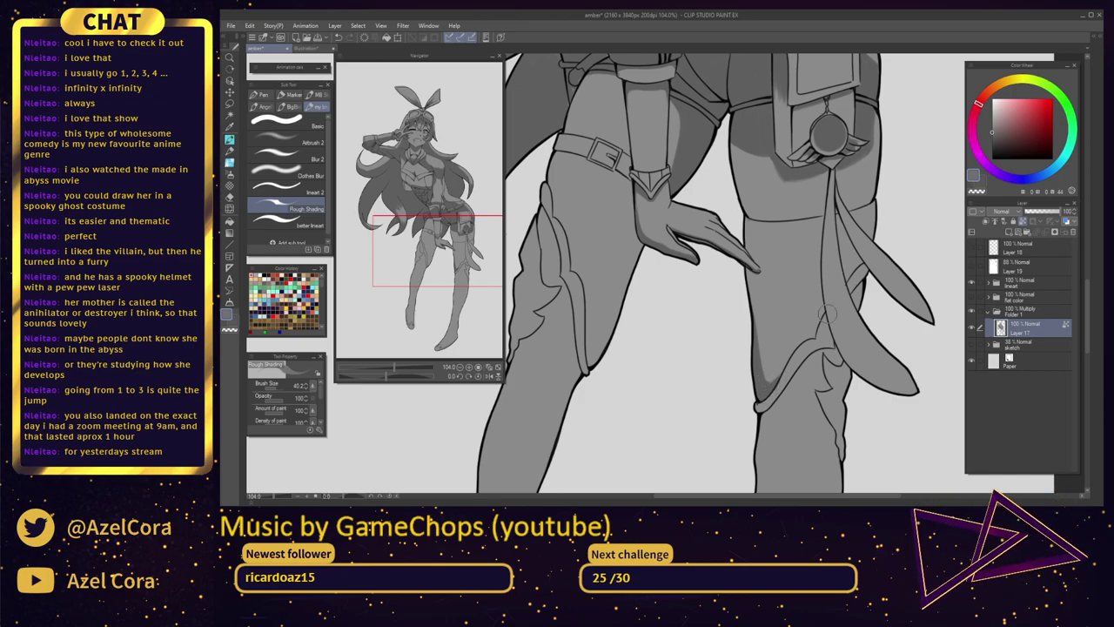
{"action": "left_click_drag", "start_coordinate": [830, 305], "coordinate": [825, 336]}
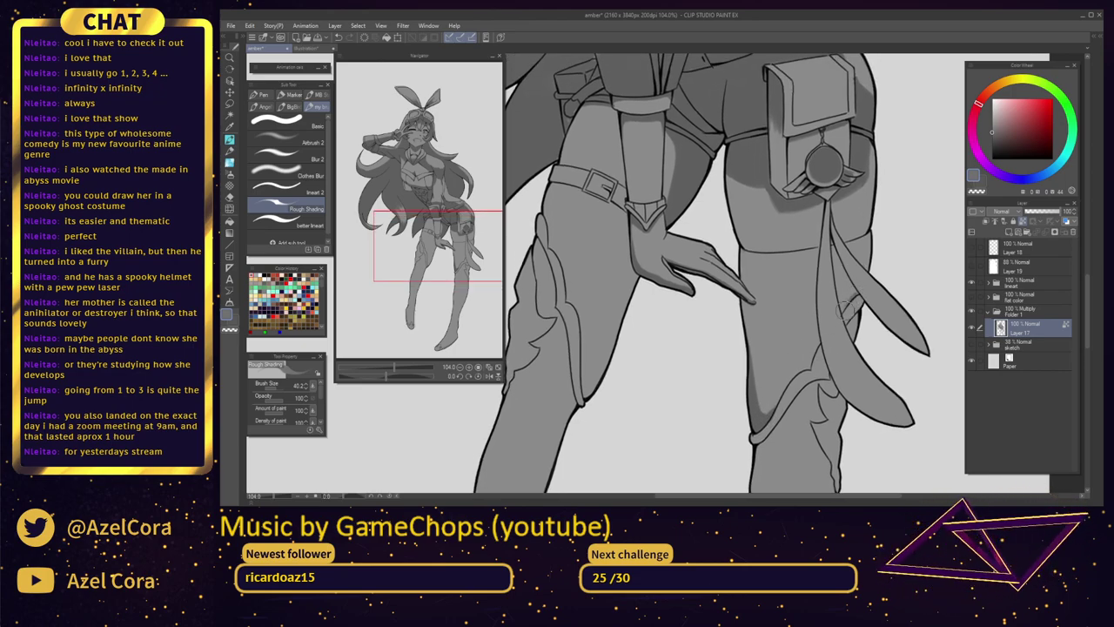
{"action": "mouse_move", "coordinate": [857, 295]}
{"action": "left_mouse_down"}
{"action": "mouse_move", "coordinate": [839, 314]}
{"action": "mouse_move", "coordinate": [849, 307]}
{"action": "left_mouse_up"}
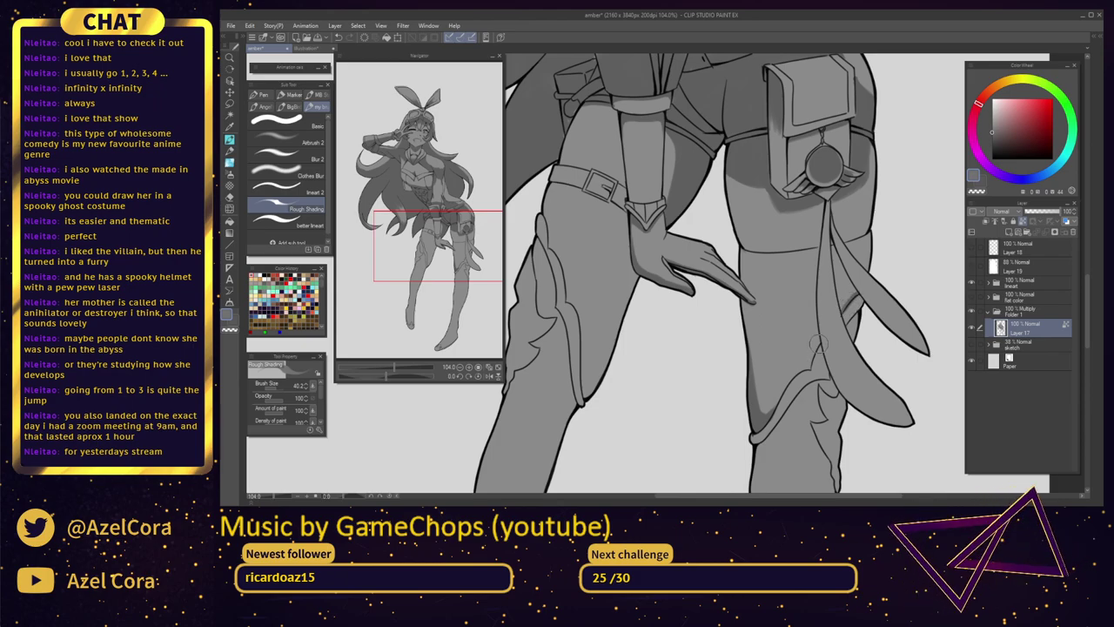
{"action": "left_click_drag", "start_coordinate": [820, 343], "coordinate": [775, 407]}
{"action": "left_click_drag", "start_coordinate": [796, 364], "coordinate": [800, 430]}
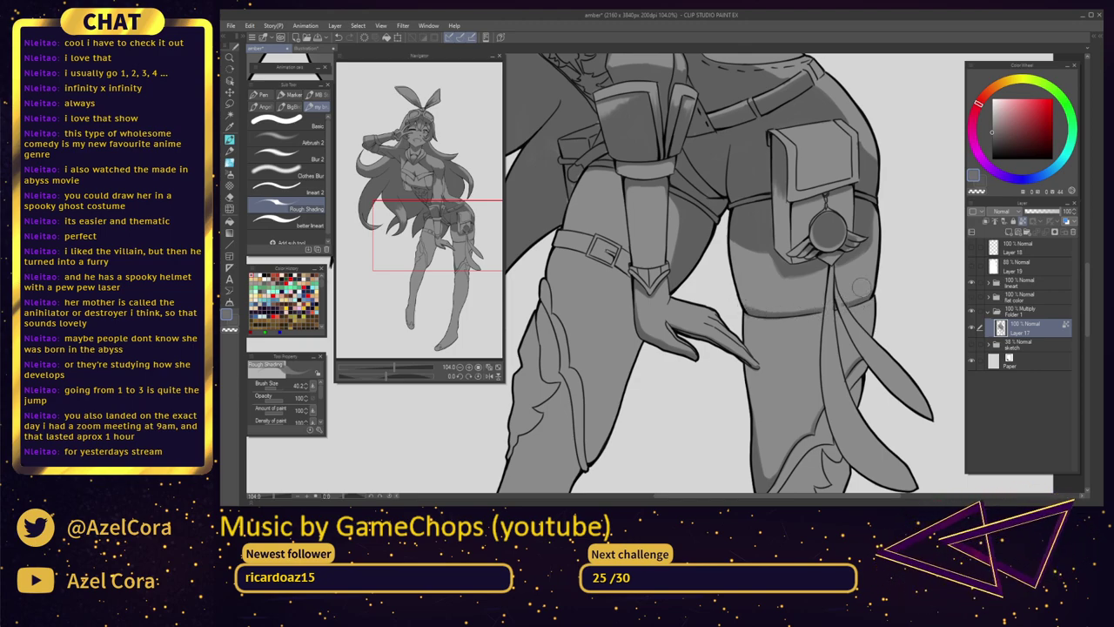
Shade the stocking's upper hem, the ribbon tails where they hang from the pendant, and the ornate knee trim below them
{"action": "left_click_drag", "start_coordinate": [860, 287], "coordinate": [749, 158]}
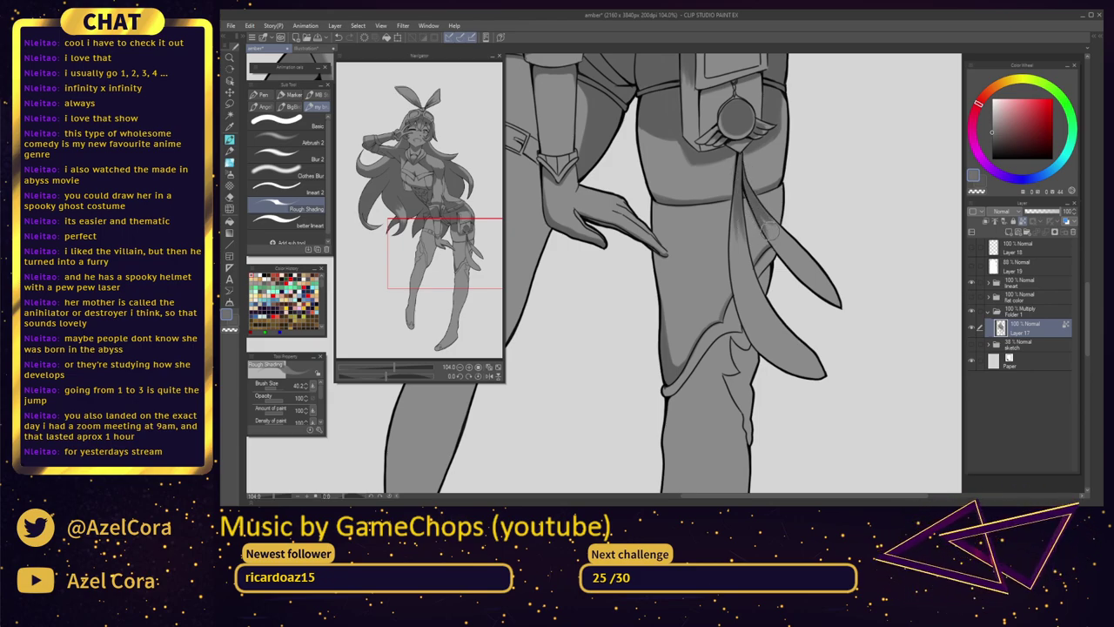
{"action": "scroll", "coordinate": [766, 202], "scroll_direction": "down", "scroll_amount": 5}
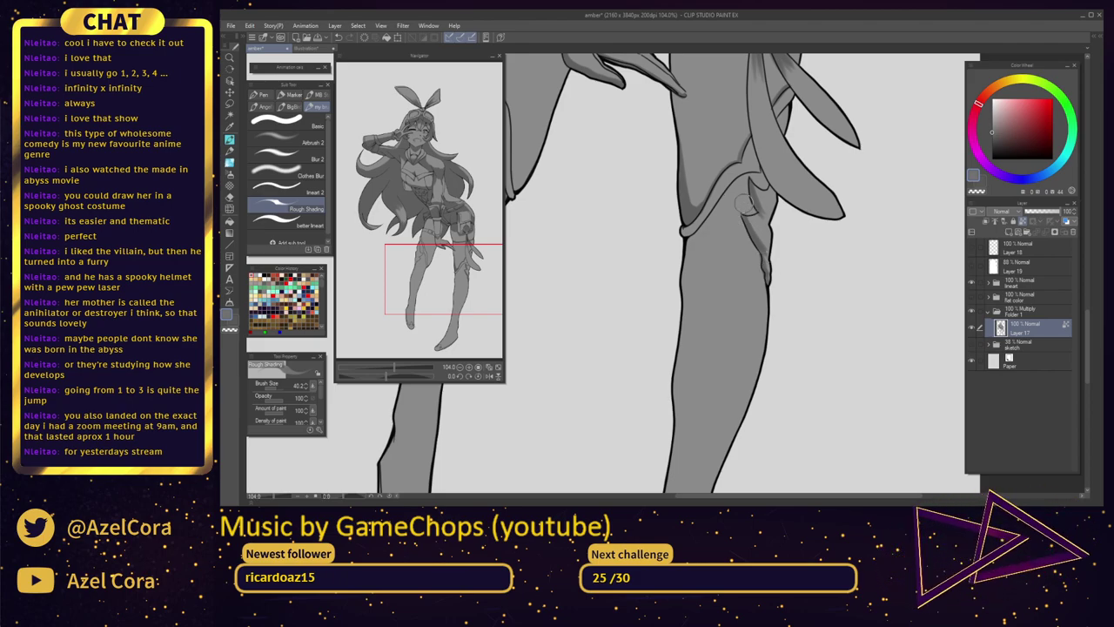
{"action": "left_click_drag", "start_coordinate": [763, 266], "coordinate": [785, 158]}
{"action": "scroll", "coordinate": [787, 212], "scroll_direction": "down", "scroll_amount": 1}
{"action": "left_click_drag", "start_coordinate": [788, 212], "coordinate": [786, 196]}
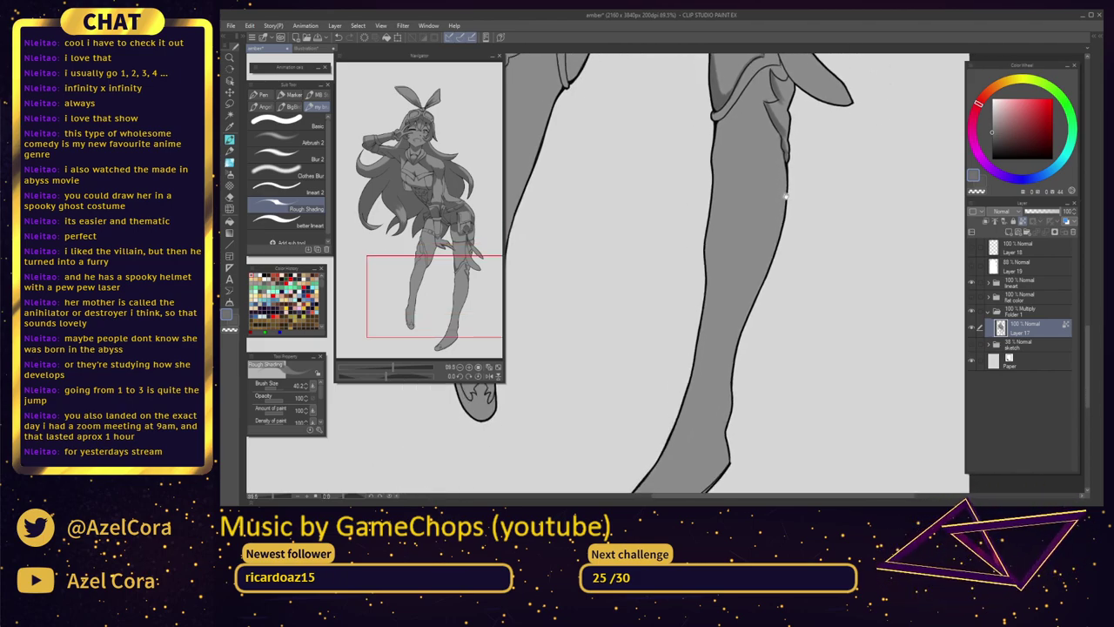
Add dark grey shading to the ornate knee trim where it meets the ribbon tail
{"action": "scroll", "coordinate": [786, 196], "scroll_direction": "down", "scroll_amount": 2}
{"action": "scroll", "coordinate": [788, 207], "scroll_direction": "down", "scroll_amount": 2}
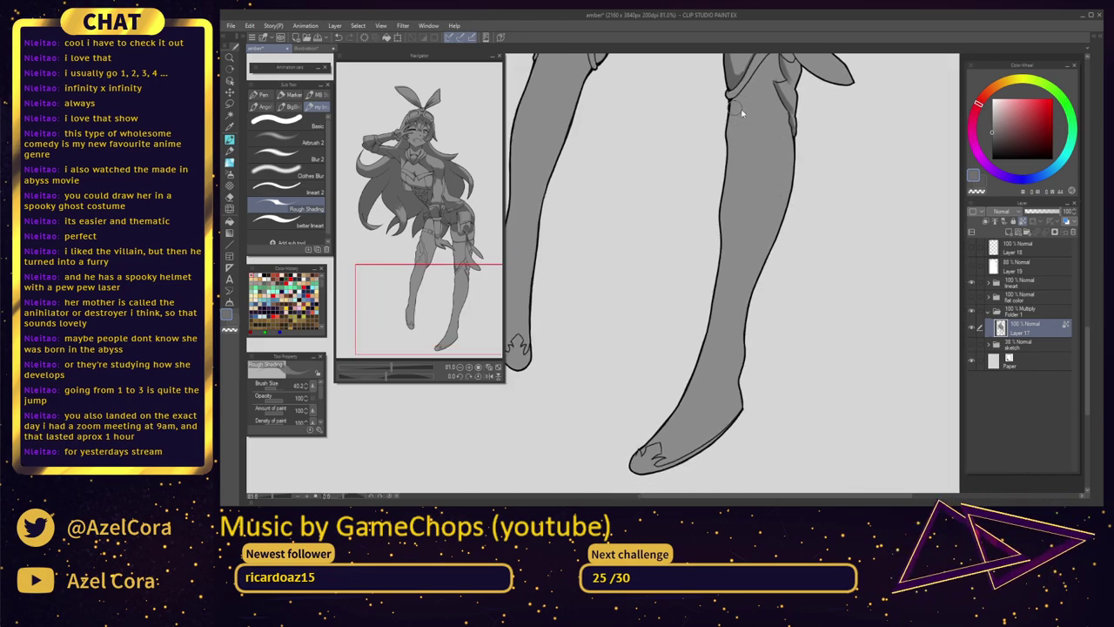
{"action": "scroll", "coordinate": [752, 108], "scroll_direction": "up", "scroll_amount": 3}
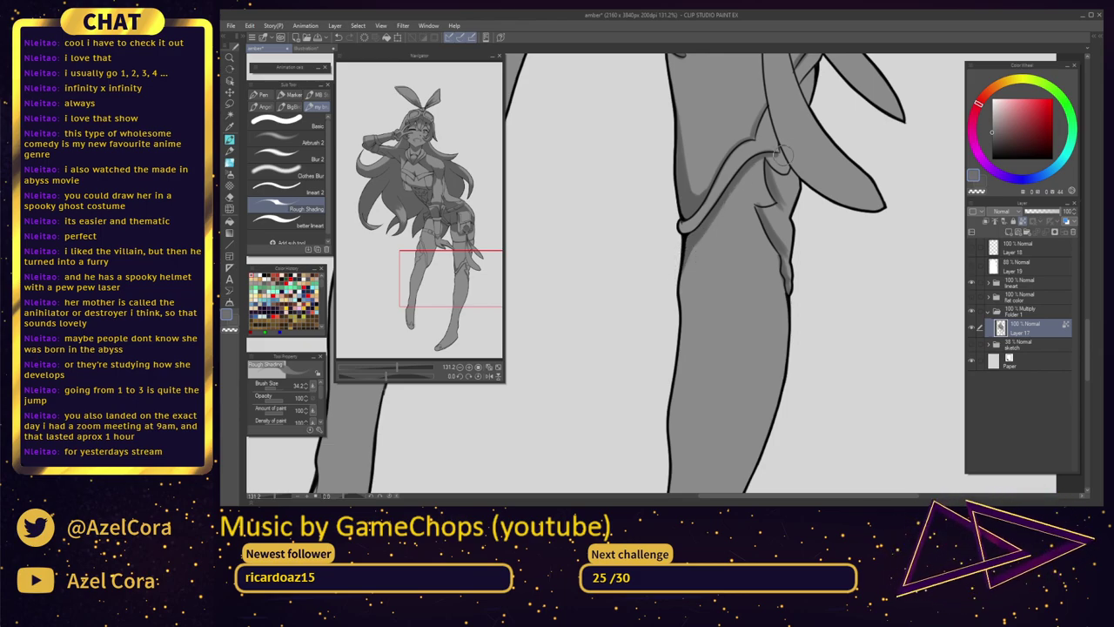
{"action": "mouse_move", "coordinate": [772, 214]}
{"action": "left_mouse_down"}
{"action": "mouse_move", "coordinate": [754, 235]}
{"action": "mouse_move", "coordinate": [733, 183]}
{"action": "mouse_move", "coordinate": [762, 196]}
{"action": "left_mouse_up"}
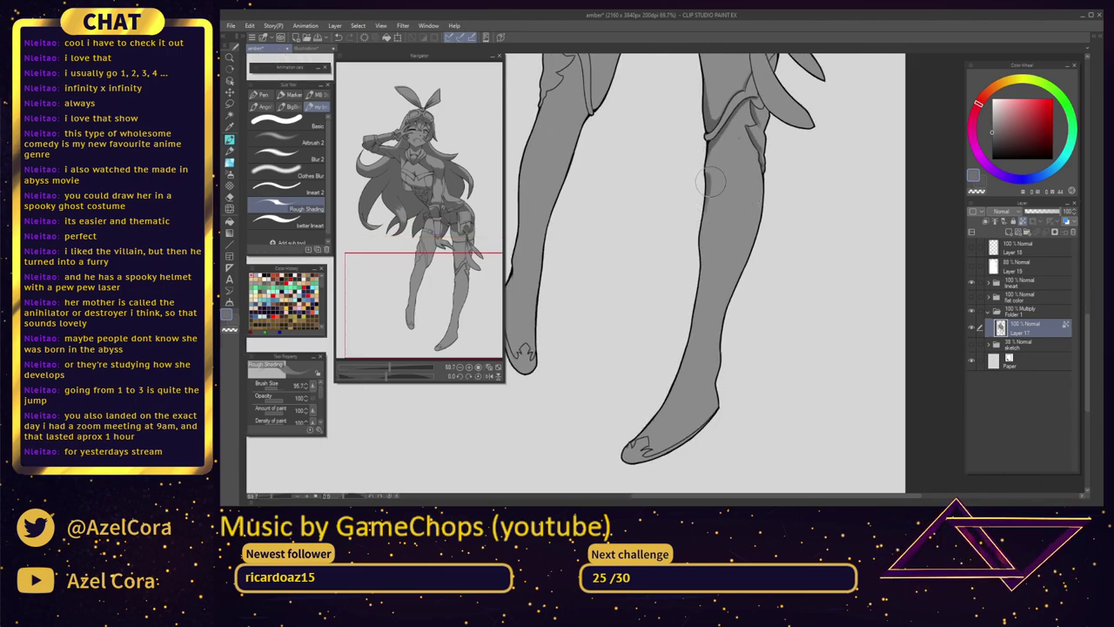
Shade the inner edge of the same lower leg from below the knee trim down to the ankle, undoing stray strokes
{"action": "left_click_drag", "start_coordinate": [709, 216], "coordinate": [713, 224]}
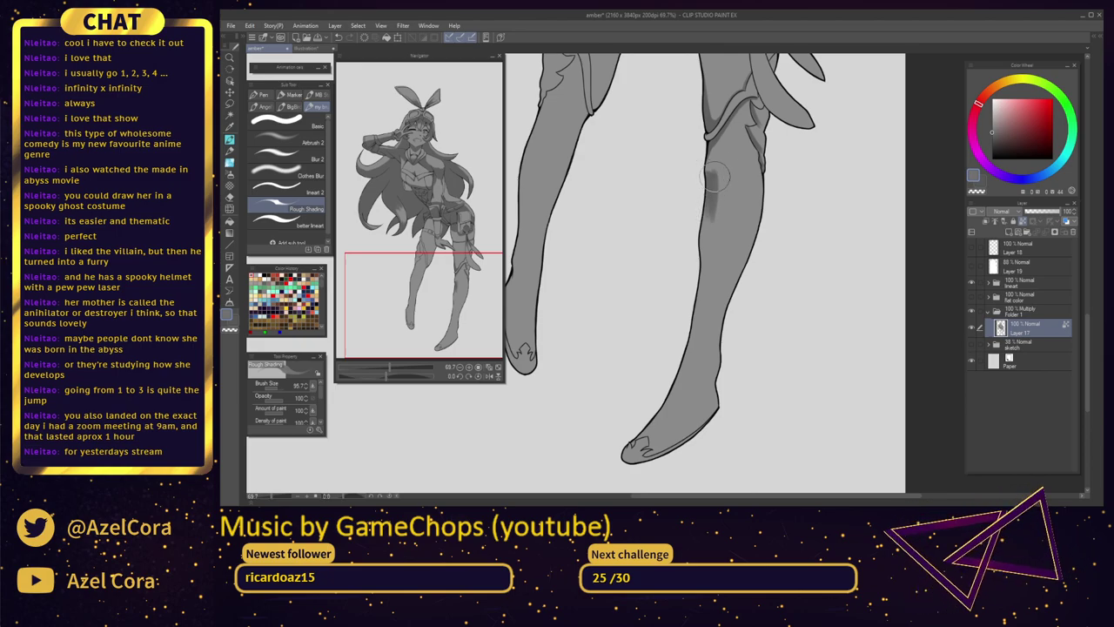
{"action": "key", "text": "ctrl+z"}
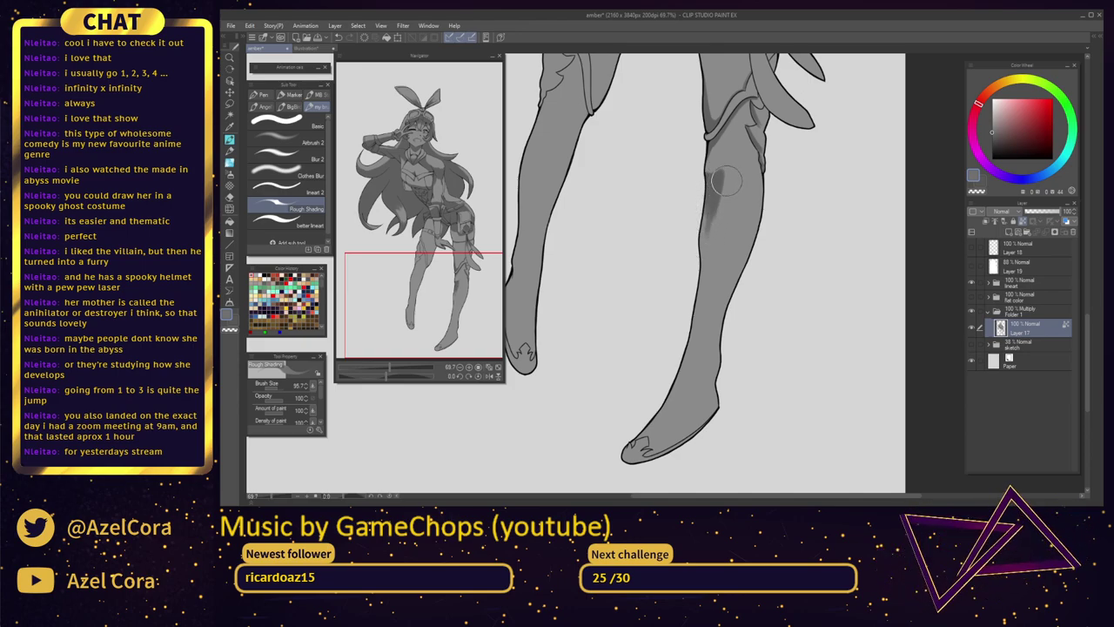
{"action": "left_click_drag", "start_coordinate": [716, 181], "coordinate": [700, 271]}
{"action": "left_click_drag", "start_coordinate": [713, 198], "coordinate": [696, 298]}
{"action": "left_click_drag", "start_coordinate": [711, 228], "coordinate": [688, 357]}
{"action": "key", "text": "ctrl+z"}
{"action": "mouse_move", "coordinate": [705, 255]}
{"action": "left_mouse_down"}
{"action": "mouse_move", "coordinate": [709, 227]}
{"action": "mouse_move", "coordinate": [682, 357]}
{"action": "mouse_move", "coordinate": [701, 276]}
{"action": "mouse_move", "coordinate": [698, 312]}
{"action": "mouse_move", "coordinate": [676, 364]}
{"action": "mouse_move", "coordinate": [707, 255]}
{"action": "left_mouse_up"}
Enlarge the brush to about 140 and broaden the lower leg's shadow from below the knee down the shin
{"action": "key", "text": "bracketright"}
{"action": "key", "text": "bracketright"}
{"action": "key", "text": "bracketright"}
{"action": "key", "text": "bracketright"}
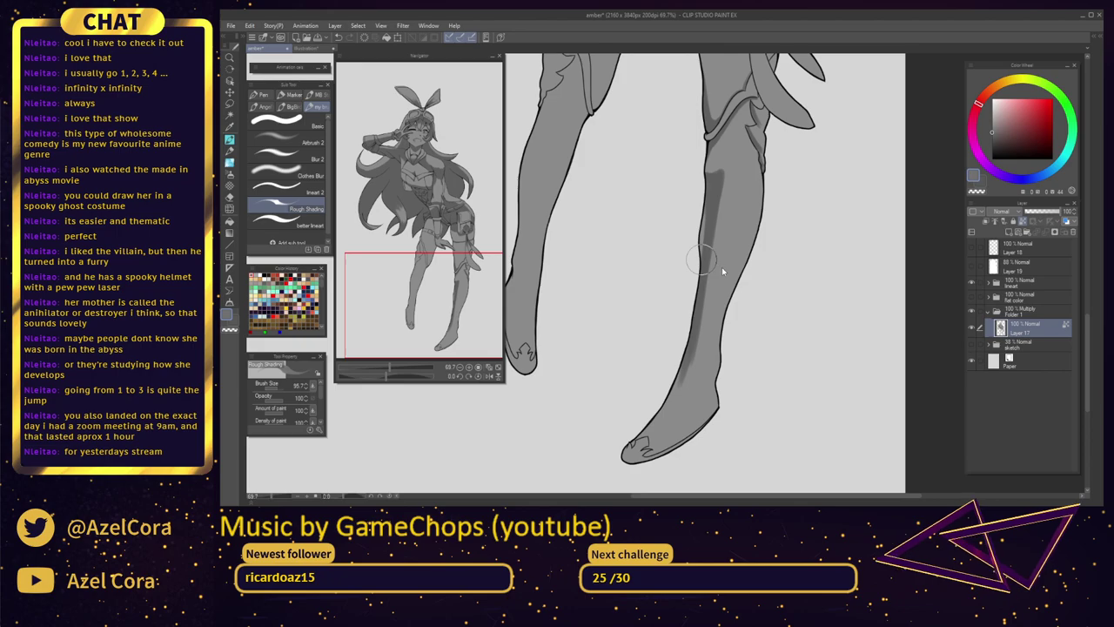
{"action": "left_click_drag", "start_coordinate": [725, 178], "coordinate": [711, 318]}
{"action": "left_click_drag", "start_coordinate": [718, 222], "coordinate": [708, 280]}
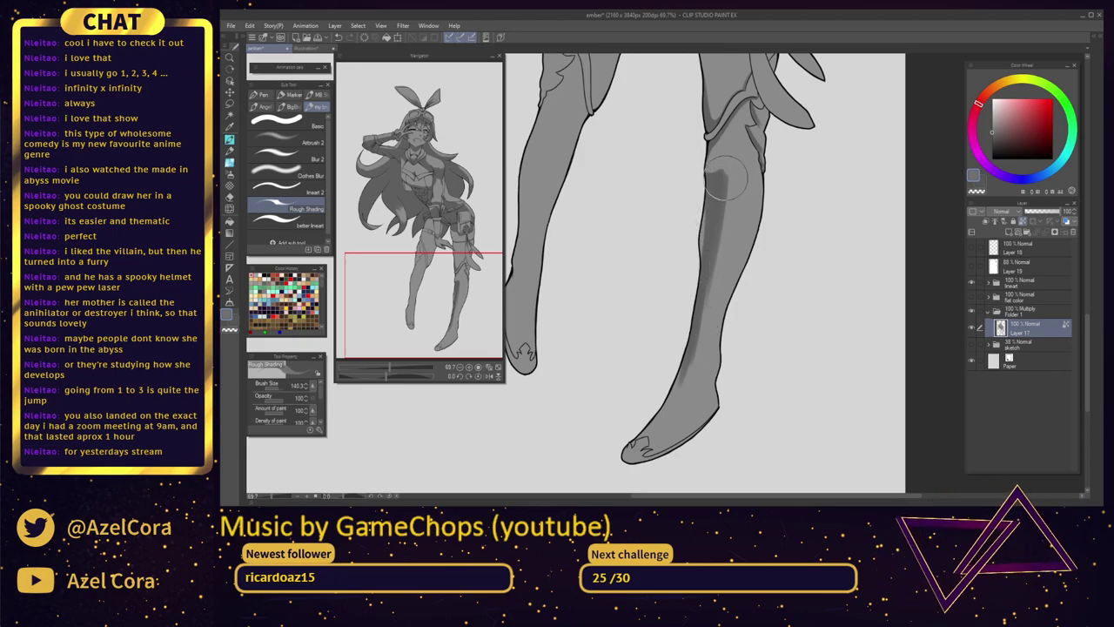
{"action": "left_click_drag", "start_coordinate": [728, 177], "coordinate": [700, 322]}
{"action": "mouse_move", "coordinate": [725, 177]}
{"action": "left_mouse_down"}
{"action": "mouse_move", "coordinate": [710, 278]}
{"action": "mouse_move", "coordinate": [730, 209]}
{"action": "mouse_move", "coordinate": [689, 333]}
{"action": "mouse_move", "coordinate": [730, 173]}
{"action": "mouse_move", "coordinate": [693, 380]}
{"action": "mouse_move", "coordinate": [709, 331]}
{"action": "mouse_move", "coordinate": [711, 313]}
{"action": "mouse_move", "coordinate": [659, 420]}
{"action": "mouse_move", "coordinate": [689, 359]}
{"action": "mouse_move", "coordinate": [723, 336]}
{"action": "mouse_move", "coordinate": [703, 364]}
{"action": "mouse_move", "coordinate": [702, 328]}
{"action": "mouse_move", "coordinate": [675, 397]}
{"action": "mouse_move", "coordinate": [715, 281]}
{"action": "mouse_move", "coordinate": [690, 375]}
{"action": "mouse_move", "coordinate": [758, 351]}
{"action": "mouse_move", "coordinate": [760, 291]}
{"action": "left_mouse_up"}
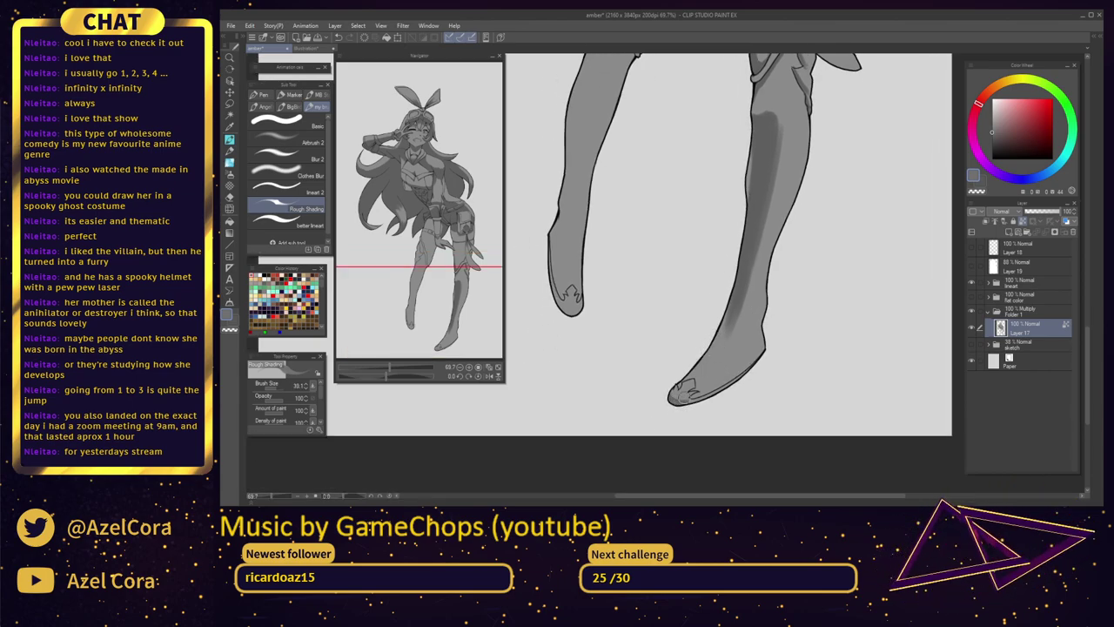
Shade the same leg's foot along the sole and up the back of the heel with a smaller brush
{"action": "left_click_drag", "start_coordinate": [717, 388], "coordinate": [751, 367]}
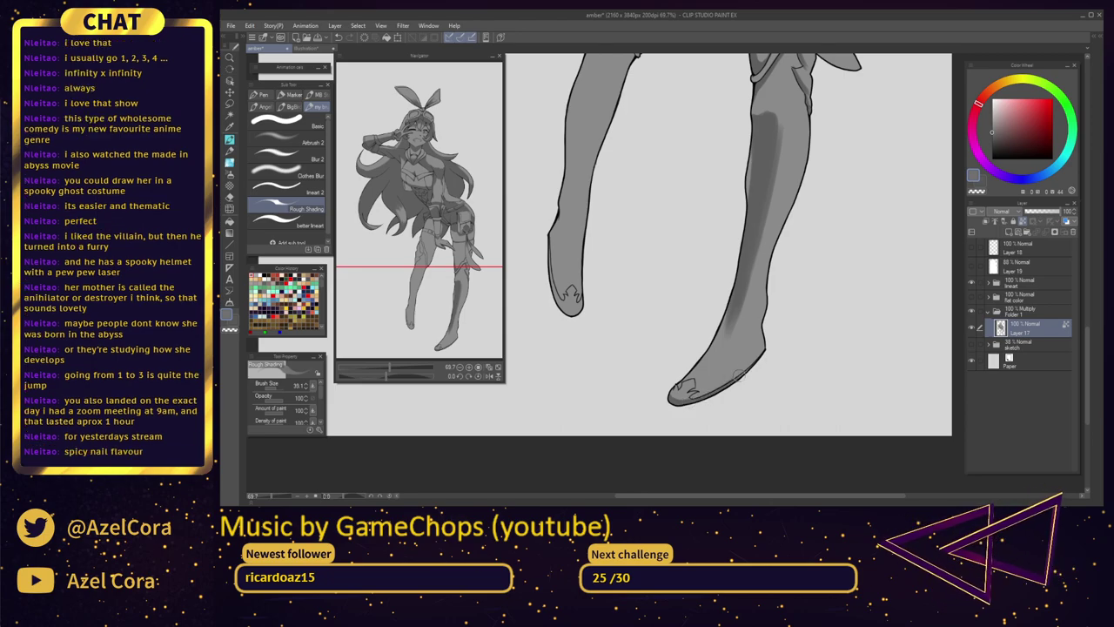
{"action": "mouse_move", "coordinate": [676, 399]}
{"action": "left_mouse_down"}
{"action": "mouse_move", "coordinate": [743, 371]}
{"action": "mouse_move", "coordinate": [721, 388]}
{"action": "left_mouse_up"}
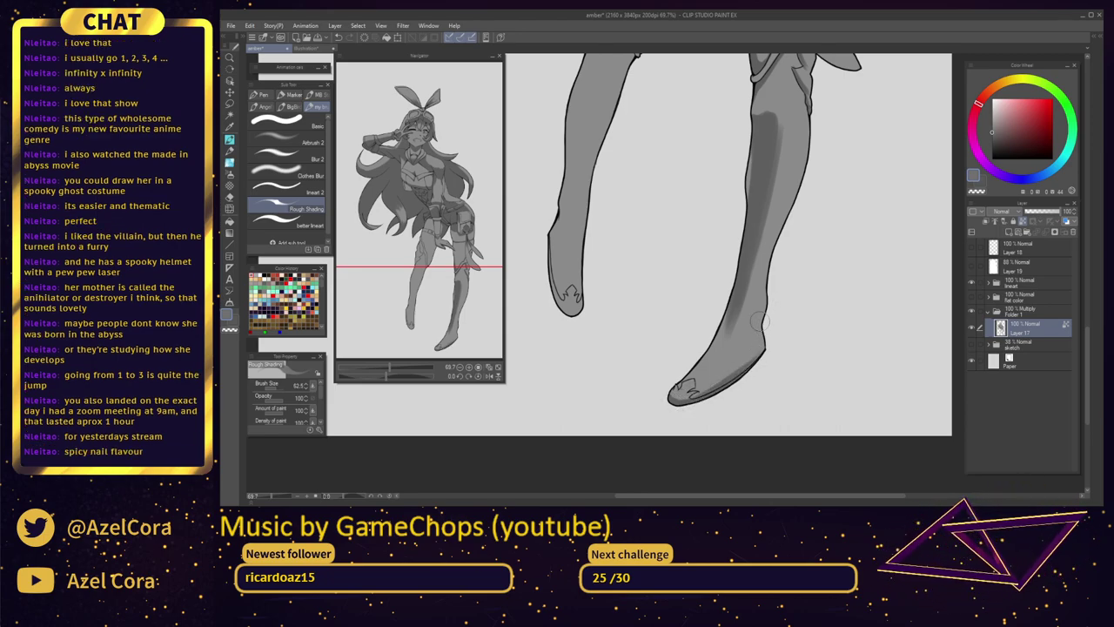
{"action": "left_click_drag", "start_coordinate": [765, 306], "coordinate": [753, 335]}
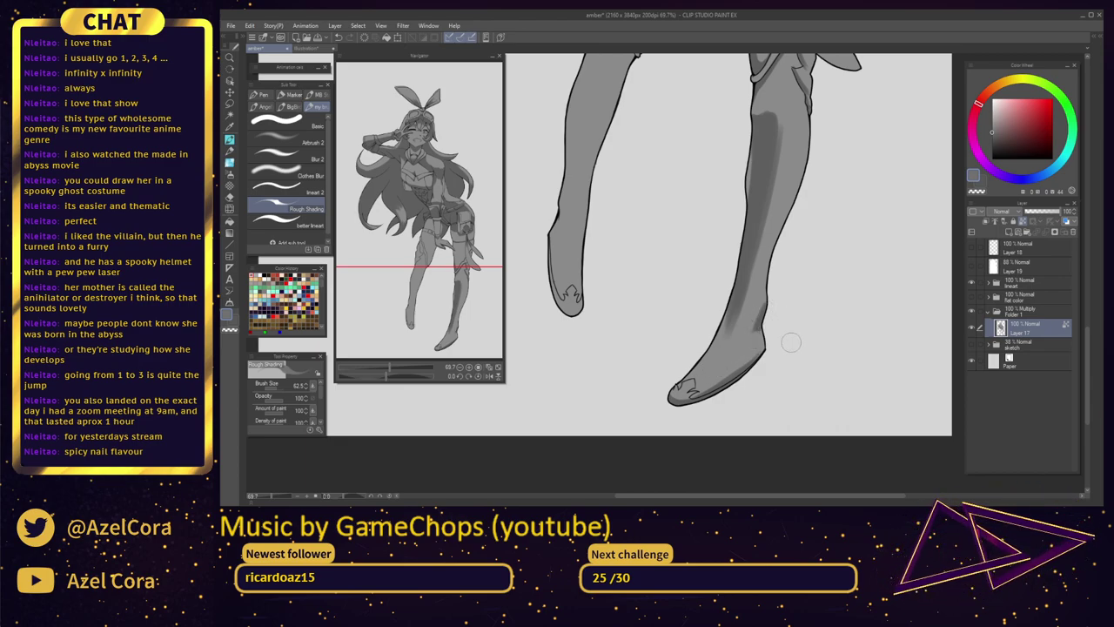
{"action": "scroll", "coordinate": [791, 342], "scroll_direction": "down", "scroll_amount": 10}
{"action": "left_click_drag", "start_coordinate": [789, 312], "coordinate": [714, 413]}
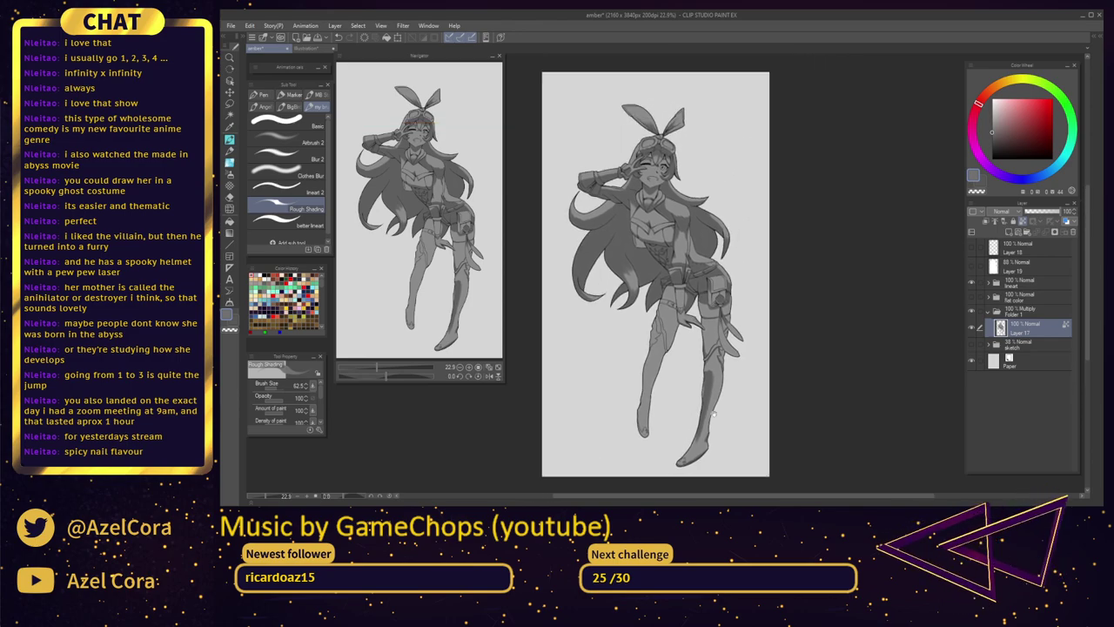
Shade the other leg's thigh beneath the buckled strap, following the strap's lower edge to the wrist guard
{"action": "scroll", "coordinate": [714, 415], "scroll_direction": "up", "scroll_amount": 3}
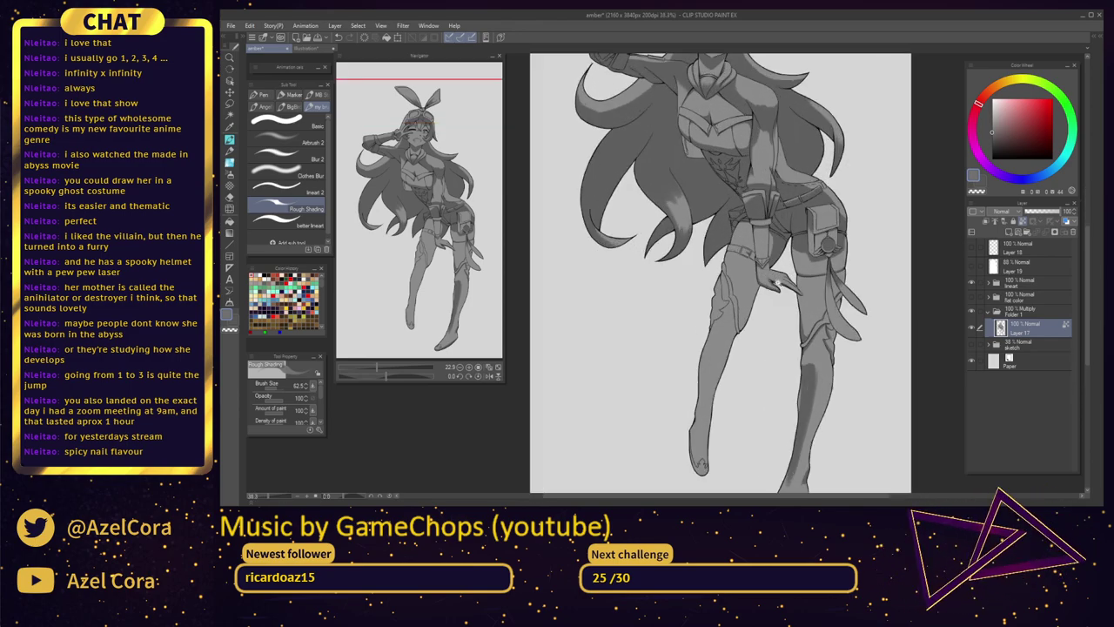
{"action": "scroll", "coordinate": [712, 281], "scroll_direction": "up", "scroll_amount": 5}
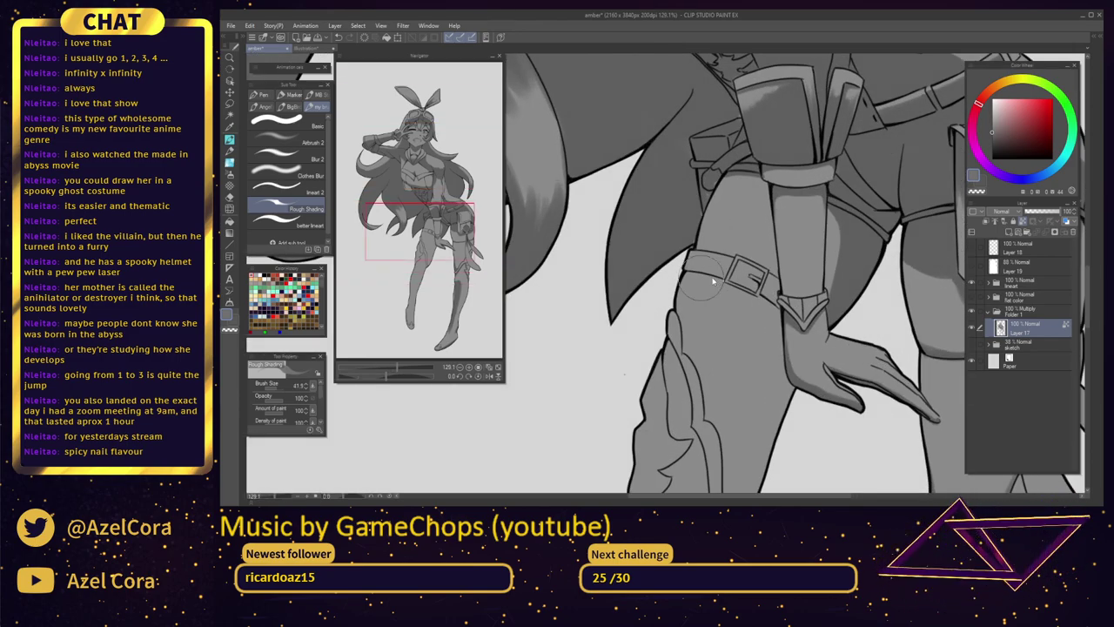
{"action": "left_click_drag", "start_coordinate": [713, 281], "coordinate": [701, 278]}
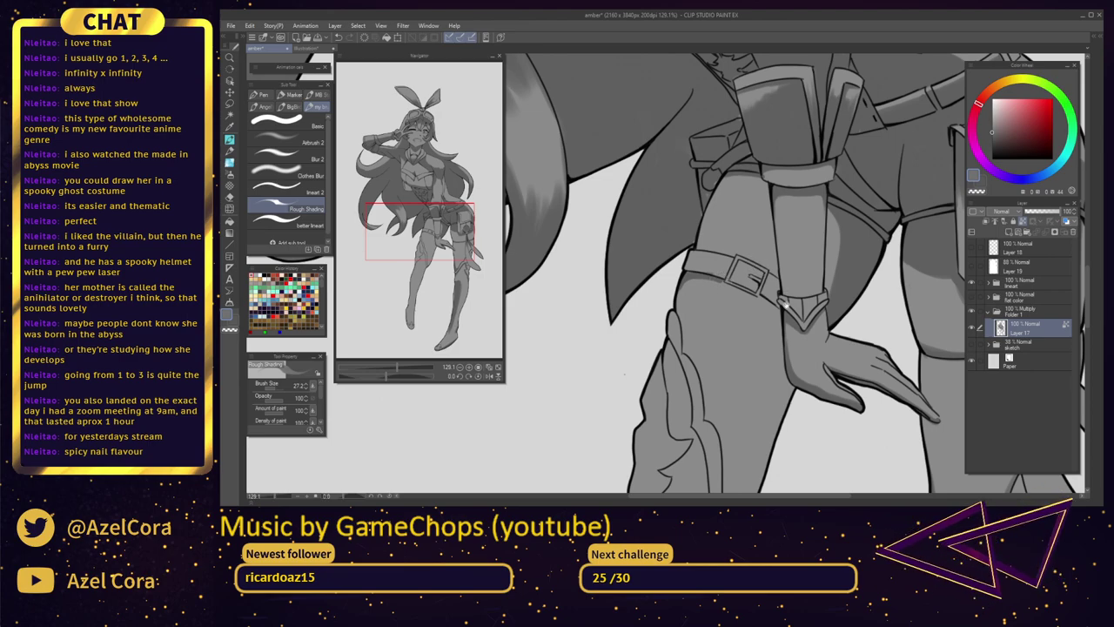
{"action": "left_click_drag", "start_coordinate": [787, 304], "coordinate": [748, 280]}
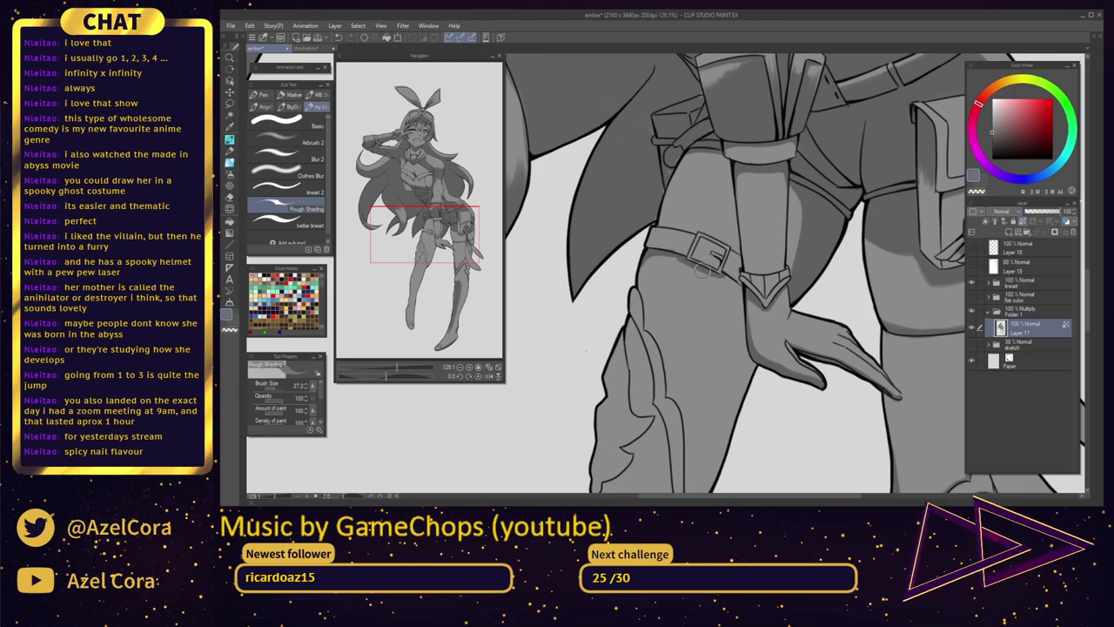
{"action": "left_click_drag", "start_coordinate": [698, 255], "coordinate": [650, 194]}
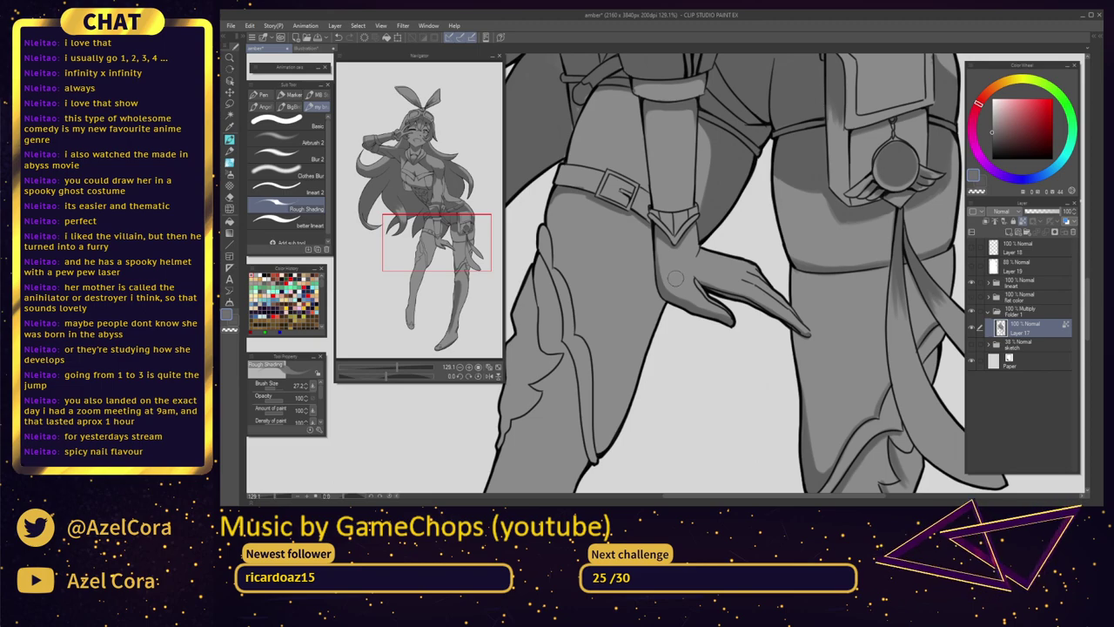
Shade the inner edge of that thigh from behind the hand down to the knee with the brush at about 55
{"action": "left_click_drag", "start_coordinate": [689, 271], "coordinate": [821, 294]}
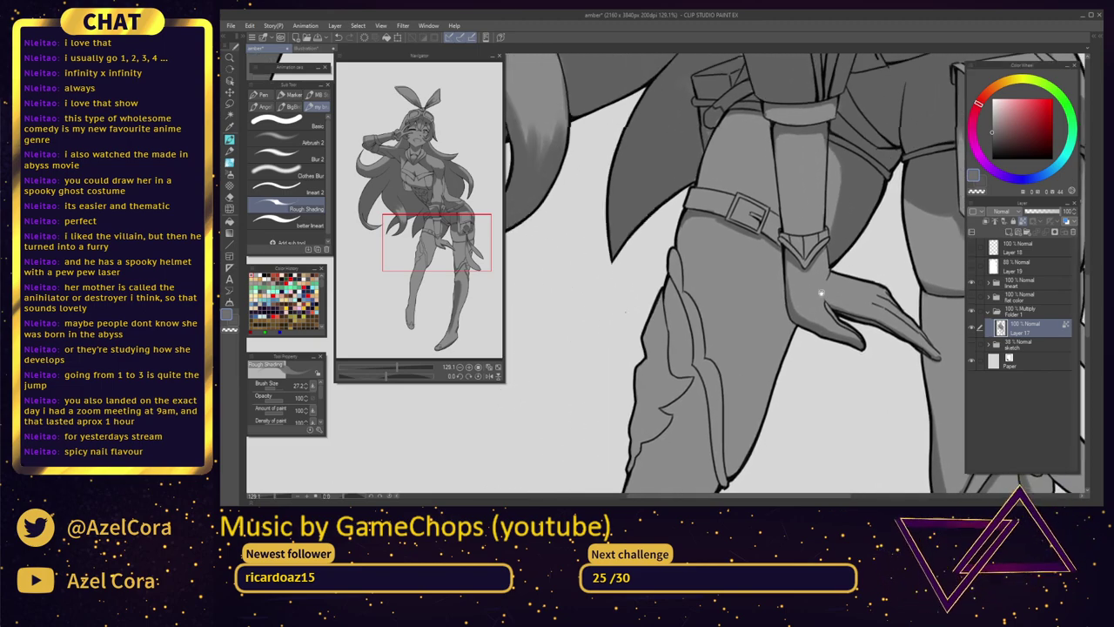
{"action": "scroll", "coordinate": [760, 214], "scroll_direction": "up", "scroll_amount": 3}
{"action": "mouse_move", "coordinate": [754, 207]}
{"action": "left_mouse_down"}
{"action": "mouse_move", "coordinate": [770, 214]}
{"action": "mouse_move", "coordinate": [764, 223]}
{"action": "mouse_move", "coordinate": [796, 126]}
{"action": "left_mouse_up"}
{"action": "left_click_drag", "start_coordinate": [808, 243], "coordinate": [843, 233]}
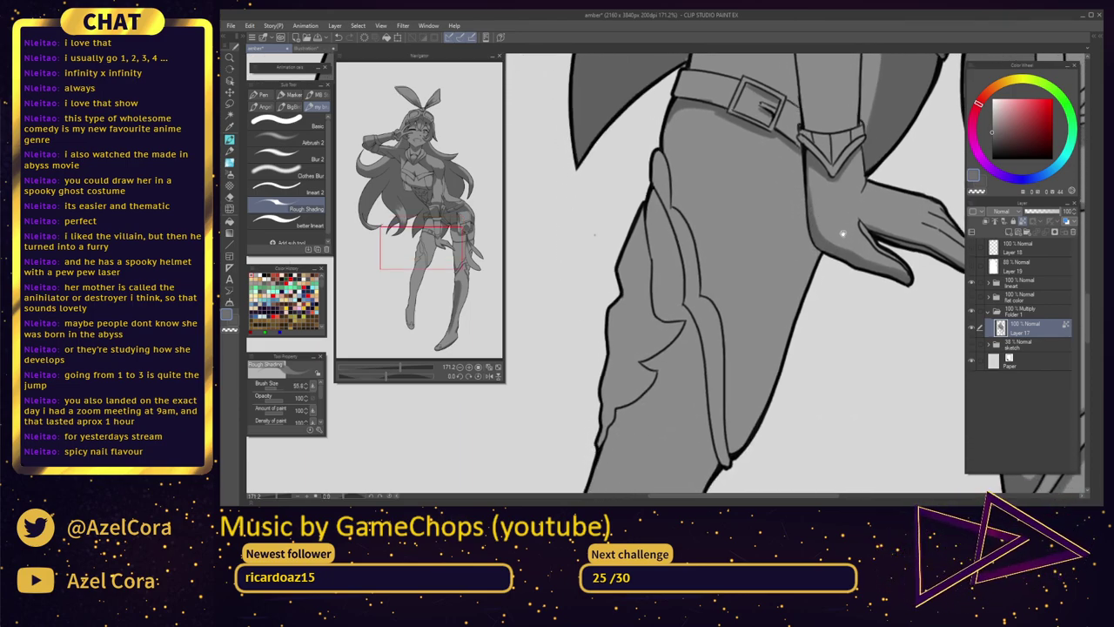
{"action": "scroll", "coordinate": [843, 234], "scroll_direction": "down", "scroll_amount": 1}
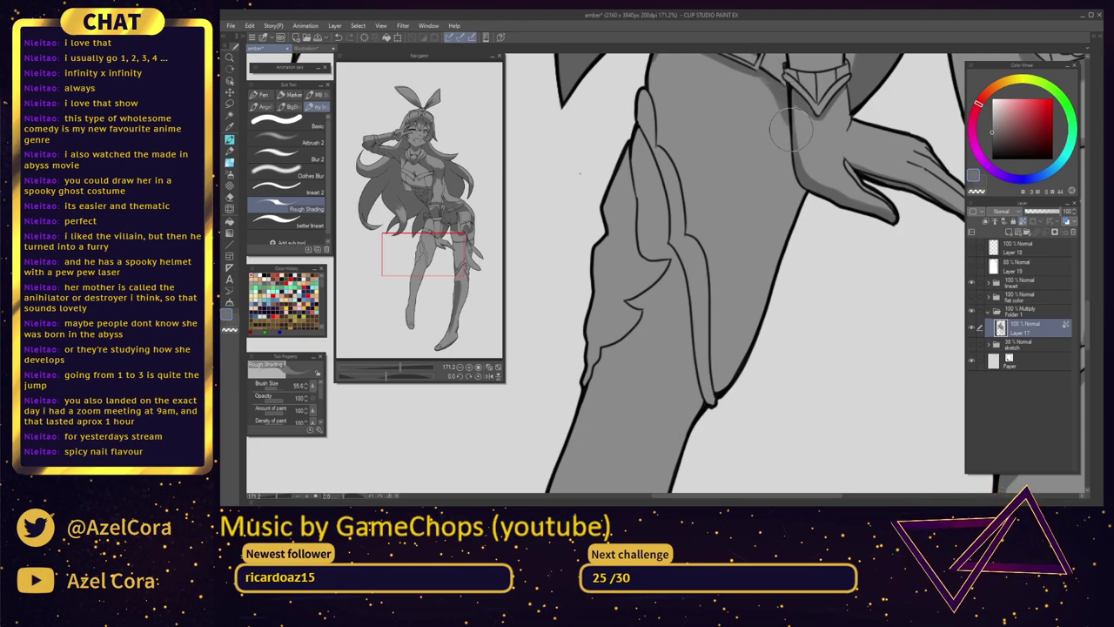
{"action": "left_click_drag", "start_coordinate": [780, 91], "coordinate": [793, 141]}
{"action": "mouse_move", "coordinate": [783, 94]}
{"action": "left_mouse_down"}
{"action": "mouse_move", "coordinate": [796, 195]}
{"action": "mouse_move", "coordinate": [787, 197]}
{"action": "mouse_move", "coordinate": [793, 176]}
{"action": "mouse_move", "coordinate": [787, 224]}
{"action": "mouse_move", "coordinate": [802, 185]}
{"action": "mouse_move", "coordinate": [776, 250]}
{"action": "mouse_move", "coordinate": [794, 178]}
{"action": "mouse_move", "coordinate": [763, 309]}
{"action": "mouse_move", "coordinate": [723, 391]}
{"action": "left_mouse_up"}
{"action": "left_click_drag", "start_coordinate": [779, 249], "coordinate": [763, 341]}
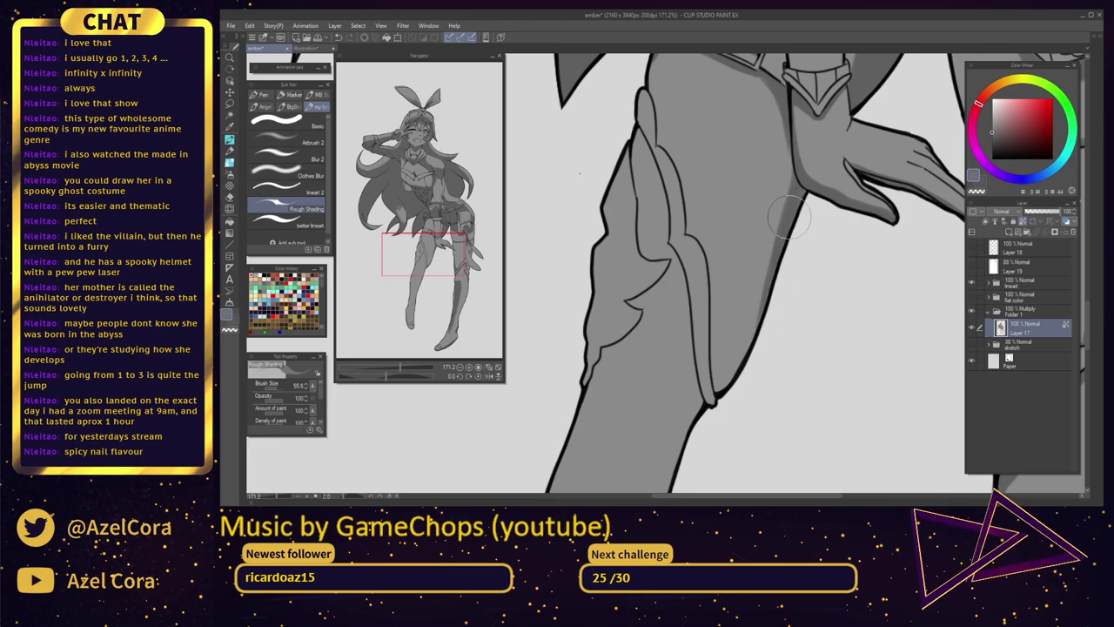
Shade alongside the long band of this leg's ornate knee trim and around its lower tip
{"action": "scroll", "coordinate": [867, 202], "scroll_direction": "down", "scroll_amount": 10}
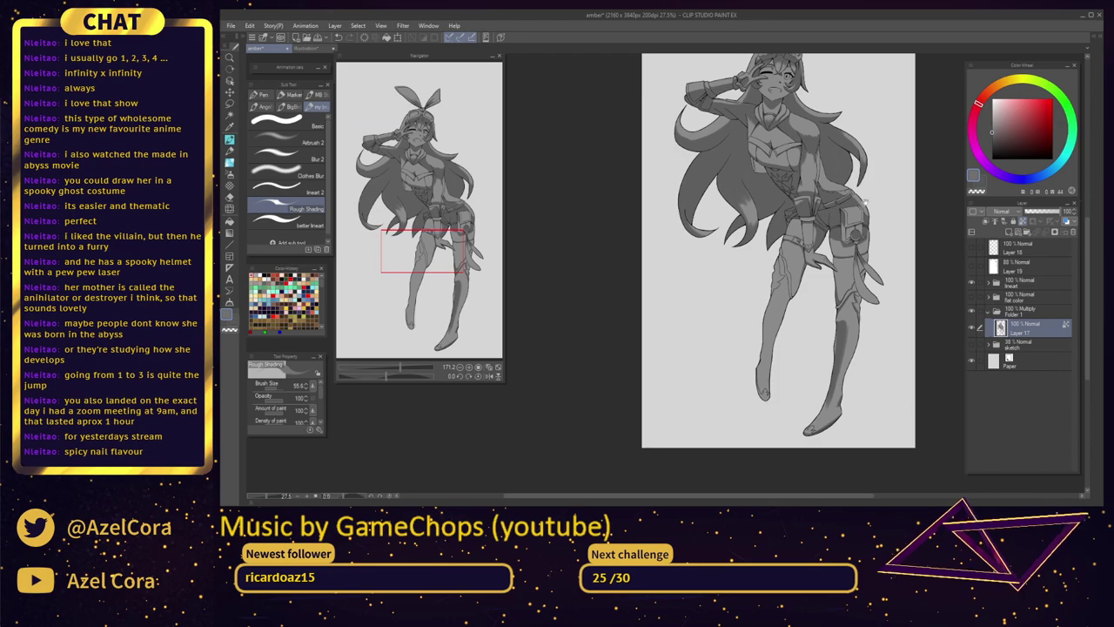
{"action": "left_click_drag", "start_coordinate": [864, 237], "coordinate": [853, 243]}
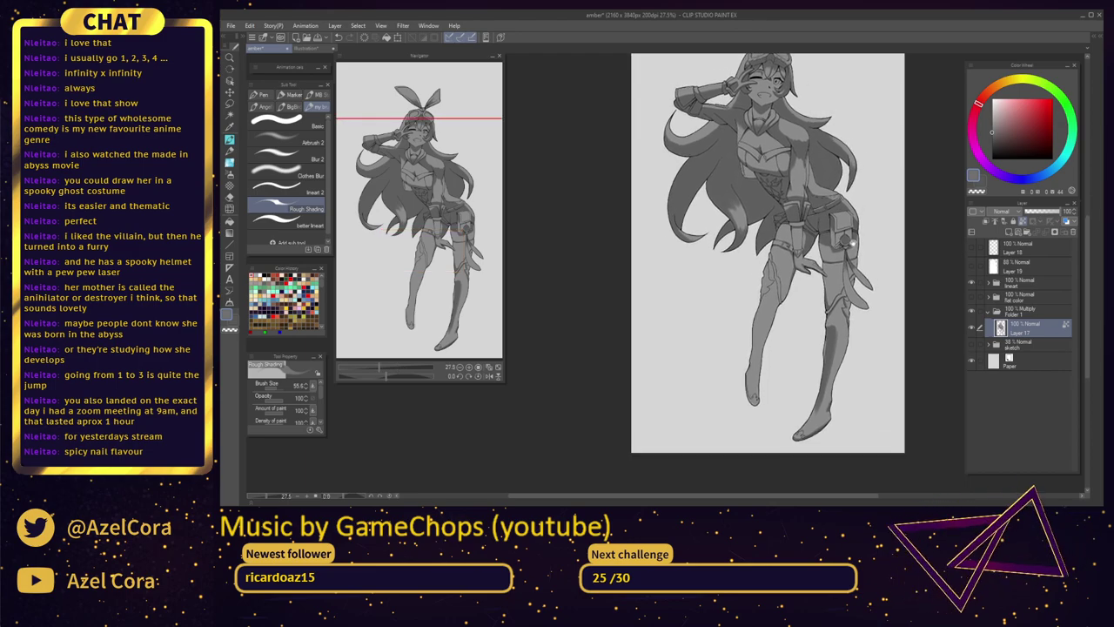
{"action": "scroll", "coordinate": [850, 242], "scroll_direction": "up", "scroll_amount": 7}
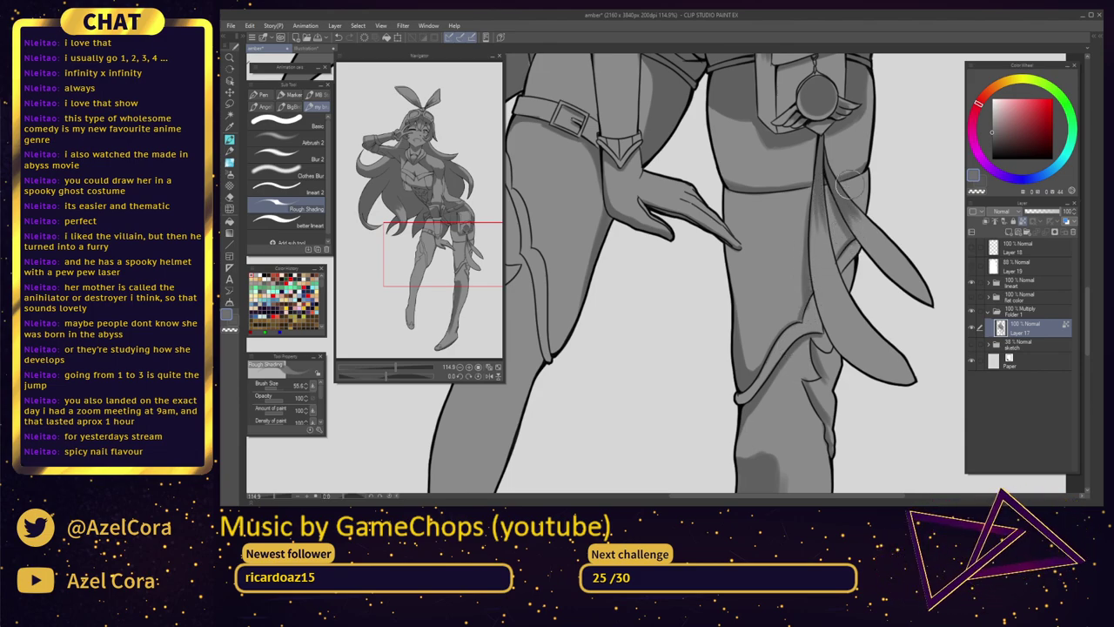
{"action": "left_click_drag", "start_coordinate": [770, 255], "coordinate": [814, 215]}
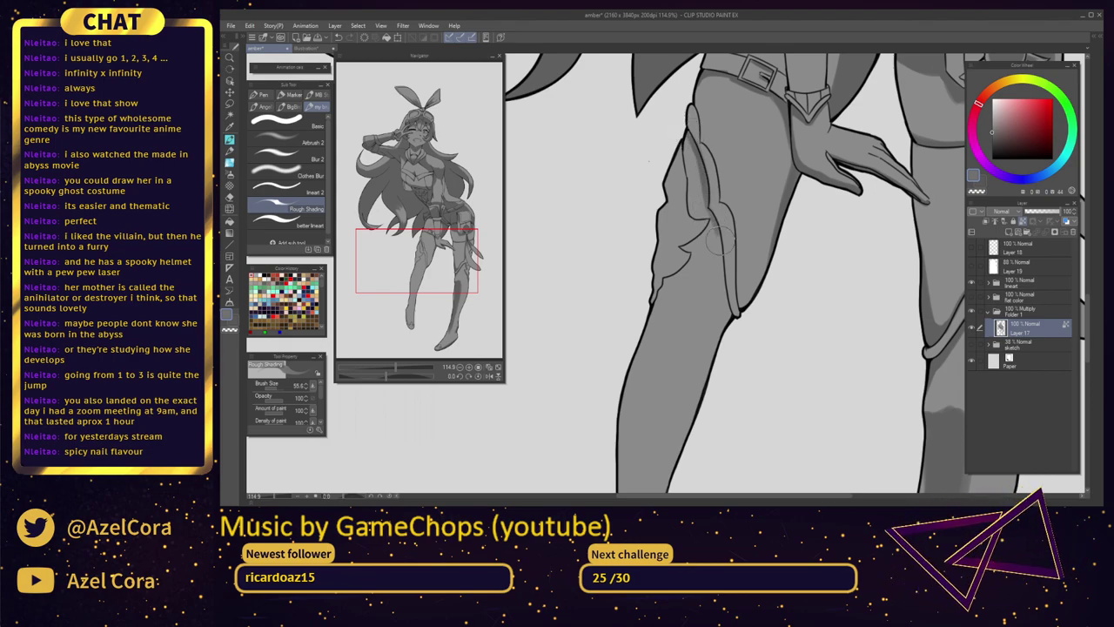
{"action": "mouse_move", "coordinate": [719, 229]}
{"action": "left_mouse_down"}
{"action": "mouse_move", "coordinate": [736, 325]}
{"action": "mouse_move", "coordinate": [747, 207]}
{"action": "left_mouse_up"}
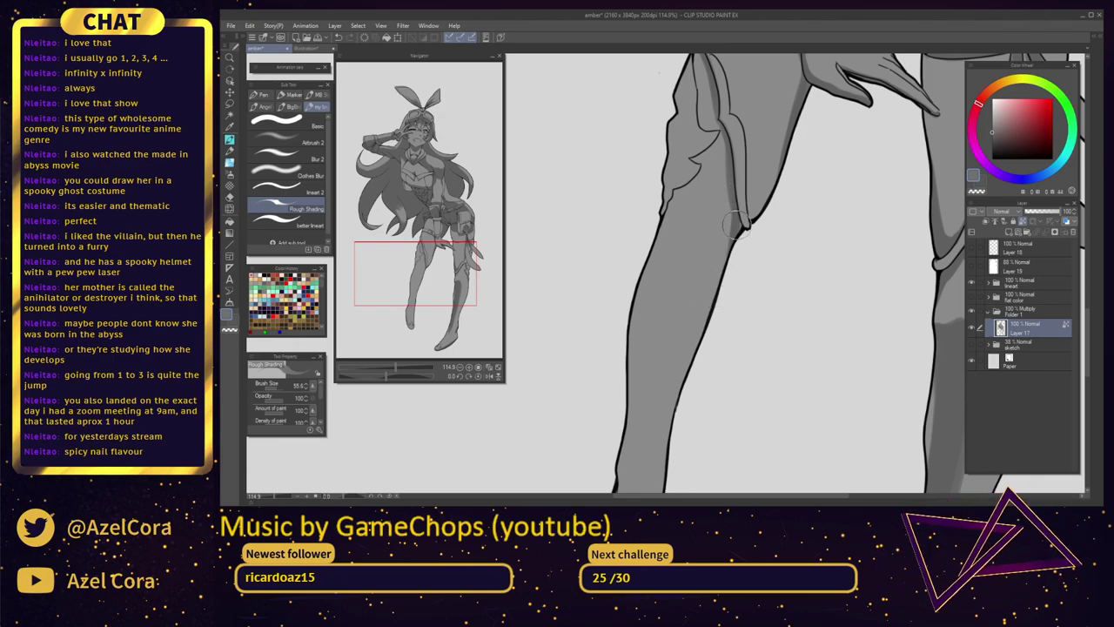
{"action": "mouse_move", "coordinate": [739, 205]}
{"action": "left_mouse_down"}
{"action": "mouse_move", "coordinate": [749, 316]}
{"action": "mouse_move", "coordinate": [785, 291]}
{"action": "left_mouse_up"}
Shade the jagged outer flap of the same knee trim, darkening its folds and pointed edges
{"action": "scroll", "coordinate": [747, 217], "scroll_direction": "up", "scroll_amount": 1}
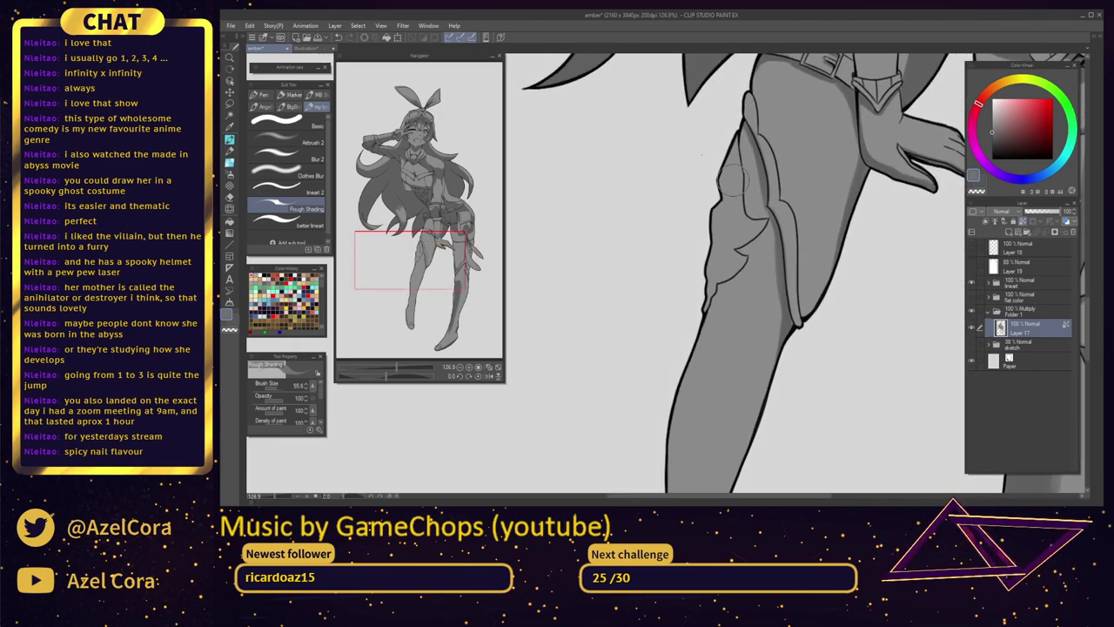
{"action": "left_click_drag", "start_coordinate": [723, 174], "coordinate": [721, 184]}
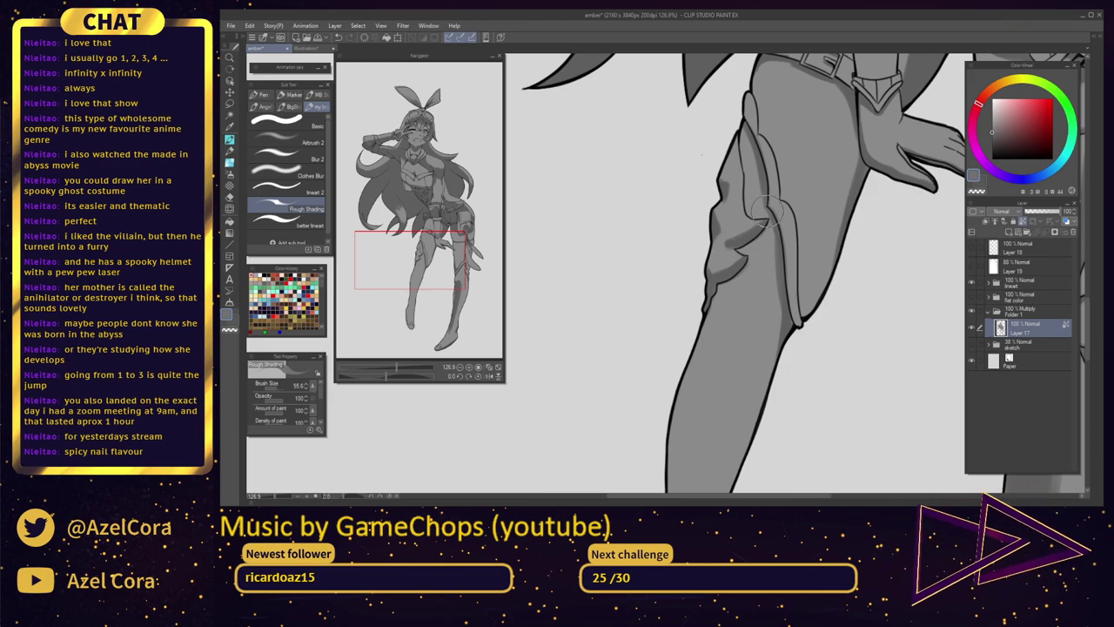
{"action": "scroll", "coordinate": [766, 213], "scroll_direction": "down", "scroll_amount": 3}
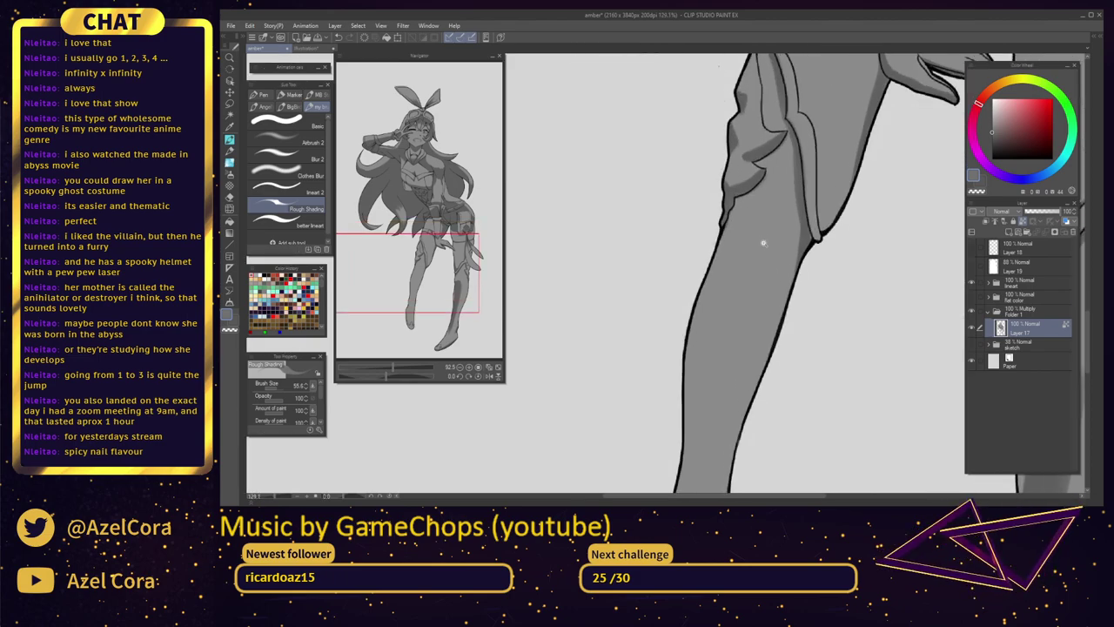
{"action": "scroll", "coordinate": [763, 243], "scroll_direction": "up", "scroll_amount": 1}
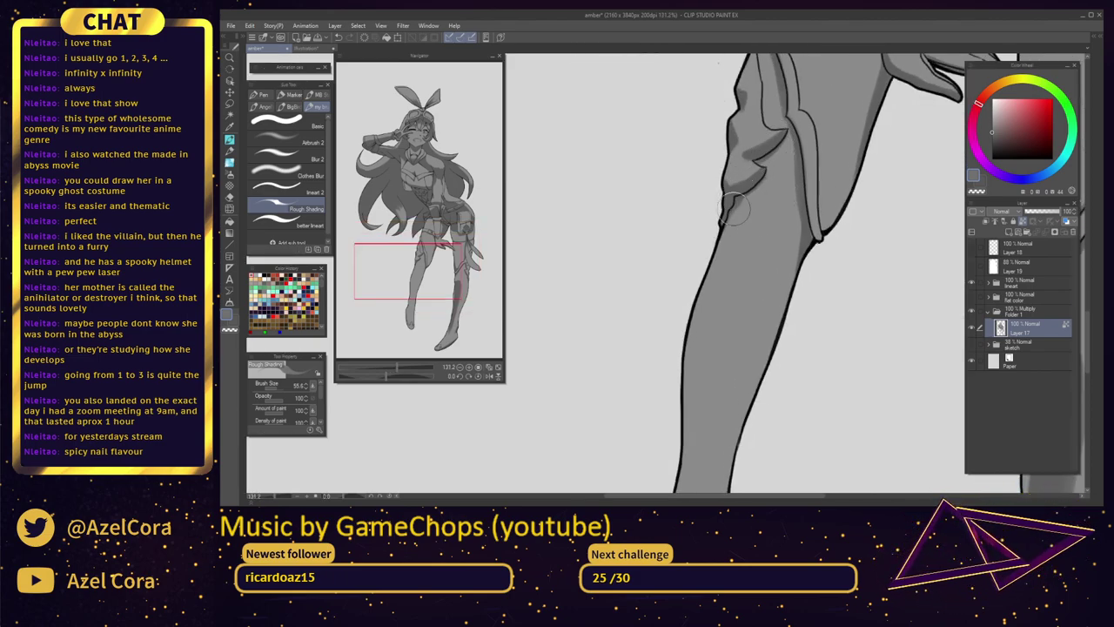
Enlarge the brush to about 96 and shade this lower leg from below the knee along the inner calf
{"action": "left_click_drag", "start_coordinate": [729, 298], "coordinate": [762, 100]}
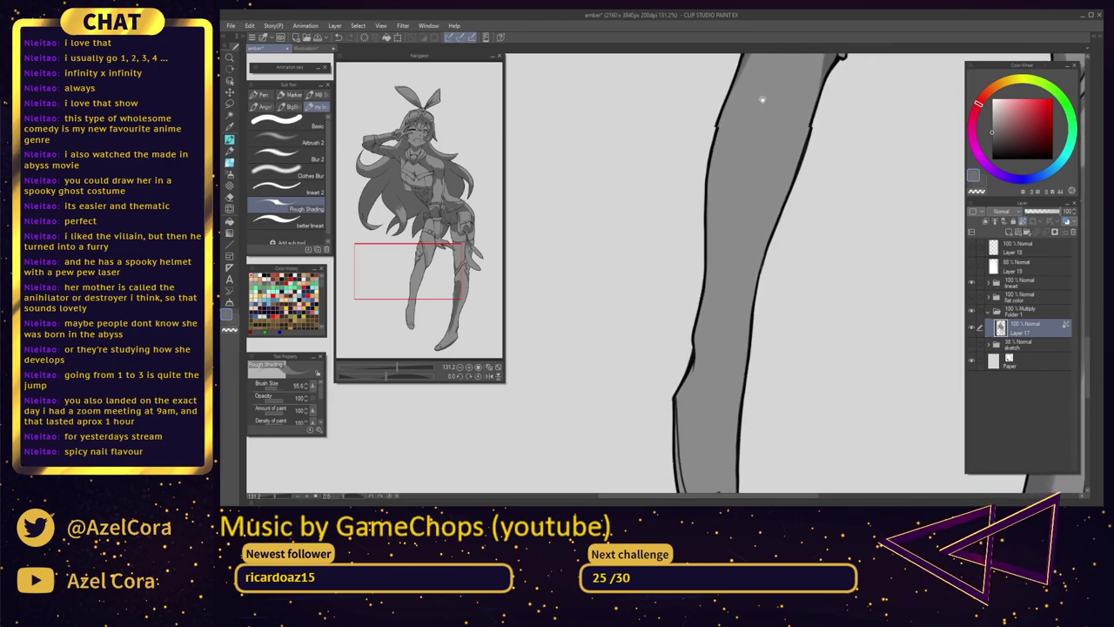
{"action": "scroll", "coordinate": [741, 157], "scroll_direction": "down", "scroll_amount": 3}
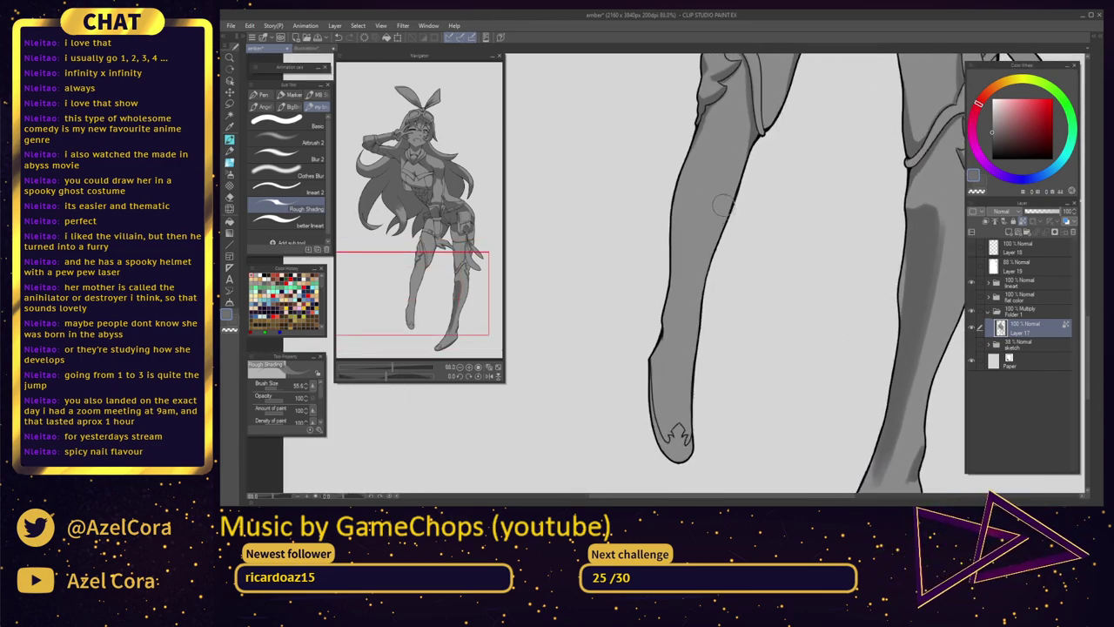
{"action": "key", "text": "bracketright"}
{"action": "key", "text": "bracketright"}
{"action": "key", "text": "bracketright"}
{"action": "key", "text": "bracketright"}
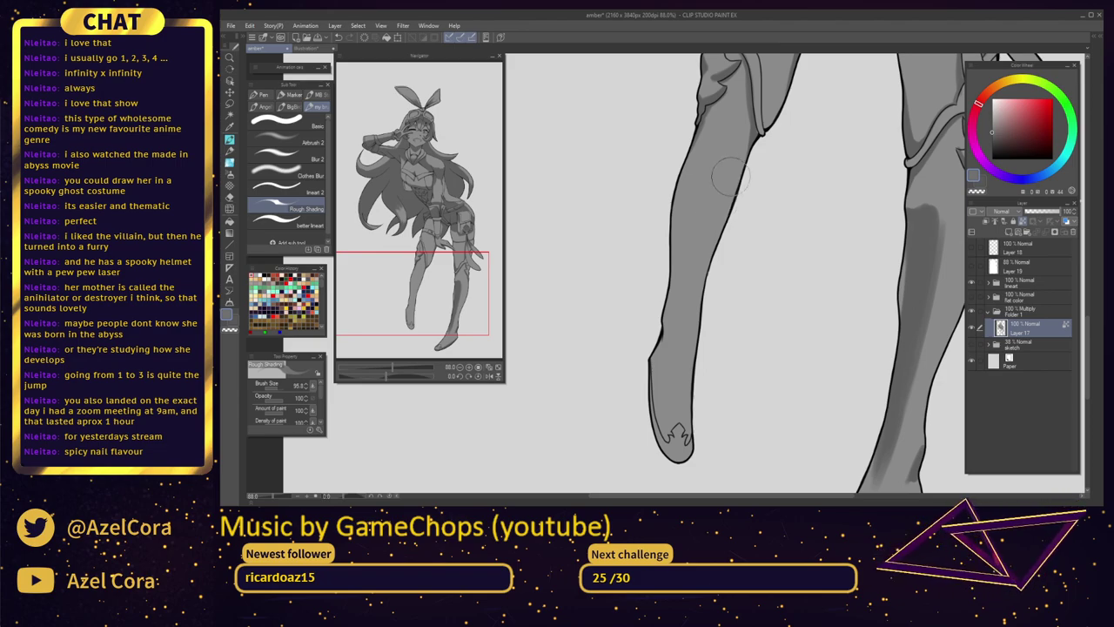
{"action": "mouse_move", "coordinate": [733, 173]}
{"action": "left_mouse_down"}
{"action": "mouse_move", "coordinate": [704, 233]}
{"action": "mouse_move", "coordinate": [732, 169]}
{"action": "mouse_move", "coordinate": [704, 252]}
{"action": "mouse_move", "coordinate": [741, 165]}
{"action": "mouse_move", "coordinate": [710, 236]}
{"action": "mouse_move", "coordinate": [726, 183]}
{"action": "mouse_move", "coordinate": [695, 334]}
{"action": "mouse_move", "coordinate": [704, 259]}
{"action": "mouse_move", "coordinate": [743, 164]}
{"action": "mouse_move", "coordinate": [701, 263]}
{"action": "left_mouse_up"}
Shade the same leg's ankle, heel and the outer edge of the foot down to the toe
{"action": "mouse_move", "coordinate": [663, 313]}
{"action": "left_mouse_down"}
{"action": "mouse_move", "coordinate": [647, 404]}
{"action": "mouse_move", "coordinate": [652, 365]}
{"action": "mouse_move", "coordinate": [659, 434]}
{"action": "left_mouse_up"}
{"action": "mouse_move", "coordinate": [651, 391]}
{"action": "left_mouse_down"}
{"action": "mouse_move", "coordinate": [680, 452]}
{"action": "mouse_move", "coordinate": [660, 430]}
{"action": "mouse_move", "coordinate": [679, 453]}
{"action": "left_mouse_up"}
{"action": "left_click_drag", "start_coordinate": [749, 323], "coordinate": [726, 318]}
{"action": "mouse_move", "coordinate": [726, 318]}
{"action": "left_mouse_down"}
{"action": "mouse_move", "coordinate": [756, 323]}
{"action": "mouse_move", "coordinate": [735, 345]}
{"action": "mouse_move", "coordinate": [721, 417]}
{"action": "left_mouse_up"}
{"action": "scroll", "coordinate": [746, 334], "scroll_direction": "up", "scroll_amount": 5}
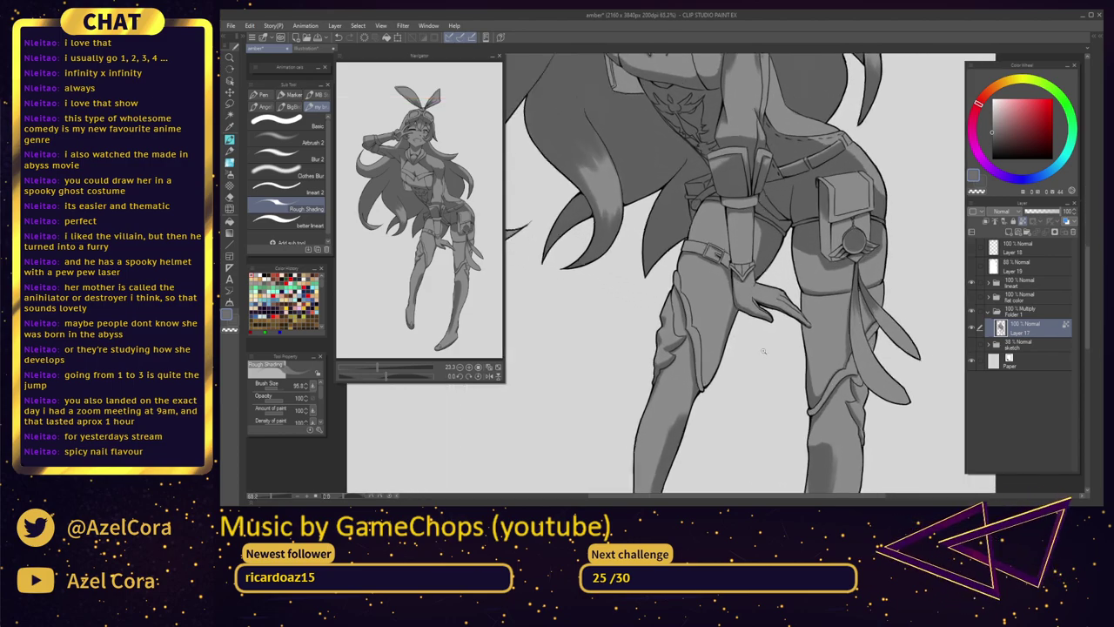
{"action": "scroll", "coordinate": [746, 333], "scroll_direction": "up", "scroll_amount": 1}
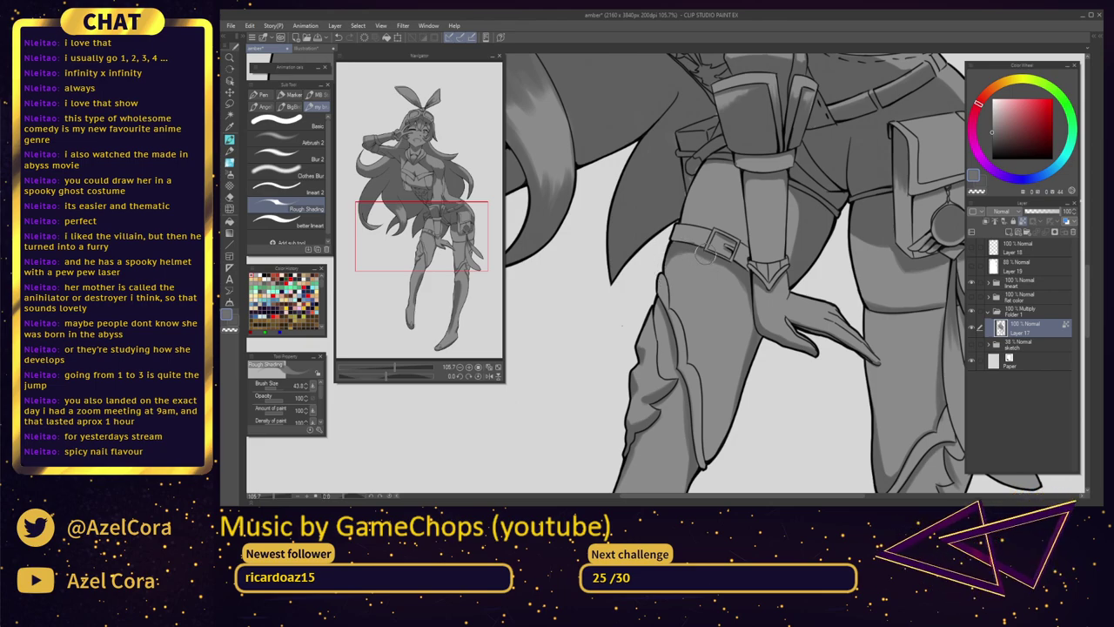
Examine the rough shading from the thigh and glove up through the torso and hair, and across the whole figure
{"action": "scroll", "coordinate": [705, 235], "scroll_direction": "up", "scroll_amount": 3}
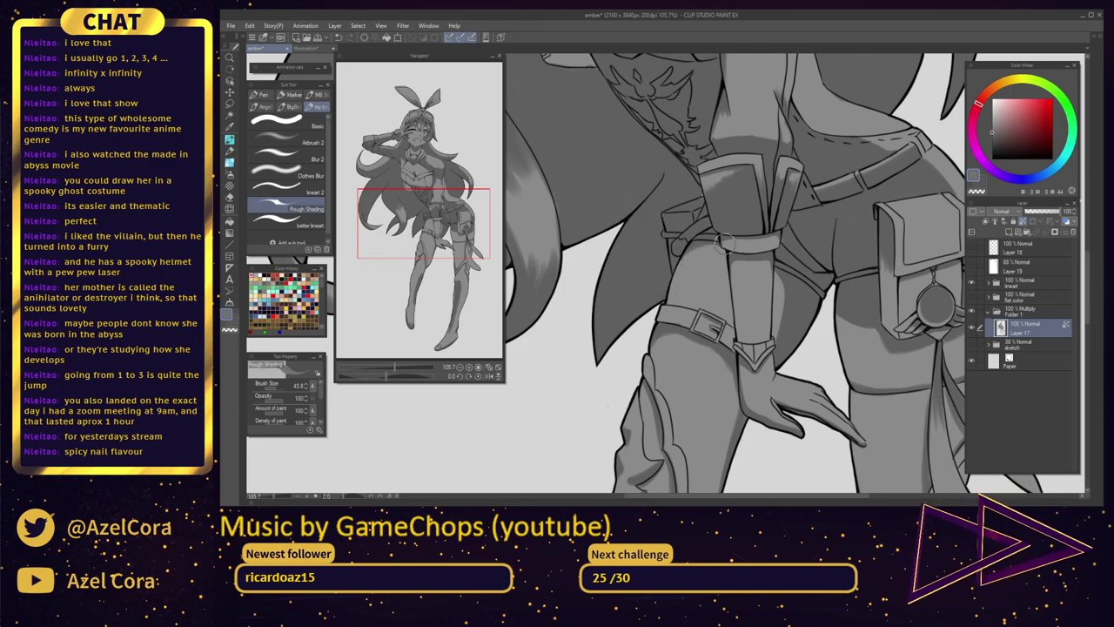
{"action": "scroll", "coordinate": [740, 248], "scroll_direction": "down", "scroll_amount": 4}
{"action": "left_click_drag", "start_coordinate": [744, 248], "coordinate": [742, 266]}
{"action": "mouse_move", "coordinate": [666, 240]}
{"action": "left_mouse_down"}
{"action": "mouse_move", "coordinate": [683, 285]}
{"action": "mouse_move", "coordinate": [671, 294]}
{"action": "mouse_move", "coordinate": [693, 332]}
{"action": "left_mouse_up"}
{"action": "scroll", "coordinate": [684, 286], "scroll_direction": "up", "scroll_amount": 5}
{"action": "left_click_drag", "start_coordinate": [664, 286], "coordinate": [716, 343]}
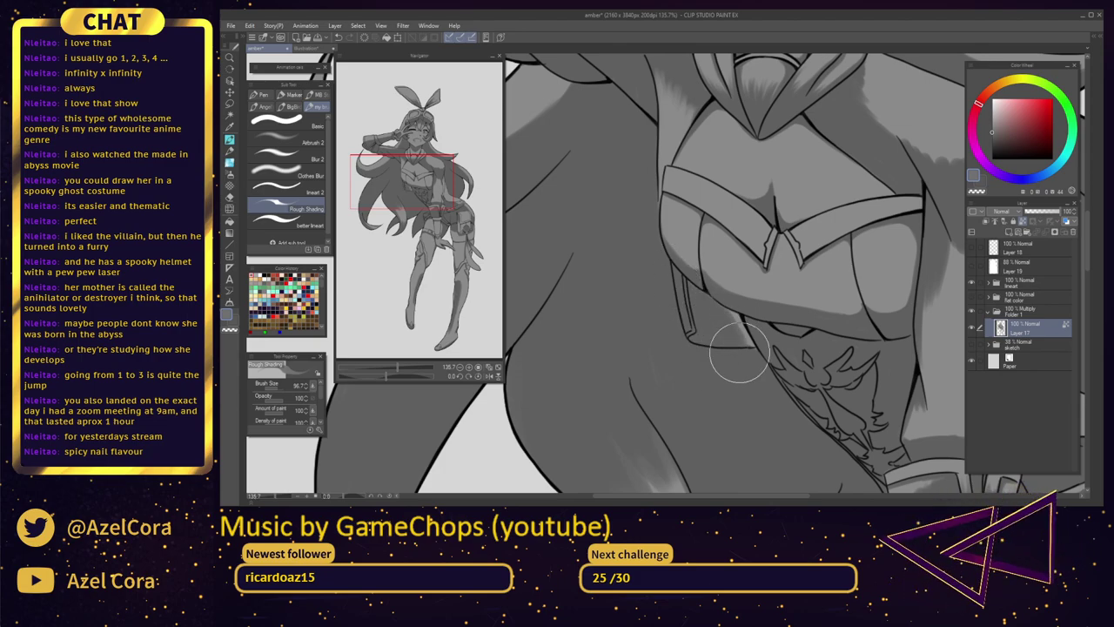
{"action": "scroll", "coordinate": [724, 282], "scroll_direction": "down", "scroll_amount": 2}
{"action": "scroll", "coordinate": [725, 282], "scroll_direction": "down", "scroll_amount": 1}
{"action": "left_click_drag", "start_coordinate": [725, 282], "coordinate": [684, 319]}
{"action": "left_click_drag", "start_coordinate": [905, 305], "coordinate": [860, 224]}
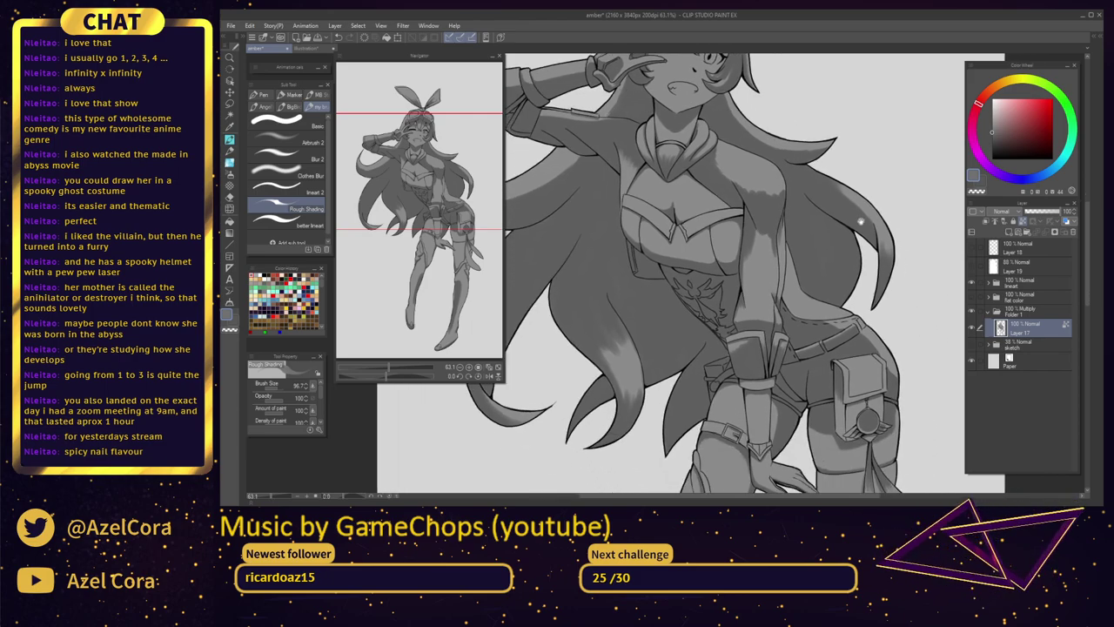
{"action": "left_click_drag", "start_coordinate": [871, 268], "coordinate": [837, 211]}
{"action": "scroll", "coordinate": [836, 211], "scroll_direction": "down", "scroll_amount": 2}
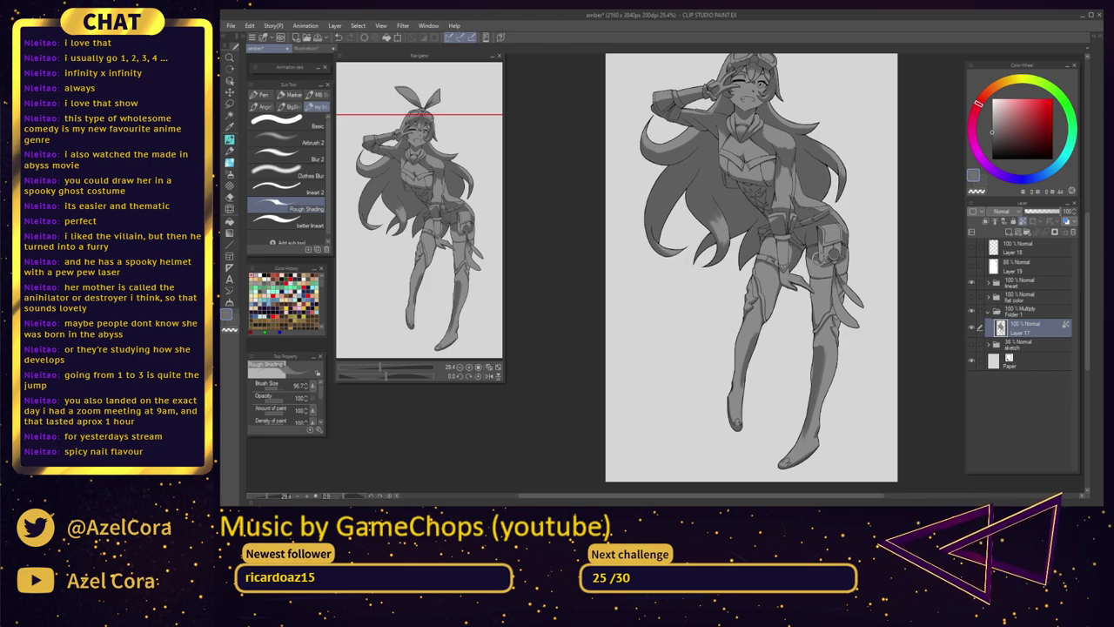
{"action": "left_click_drag", "start_coordinate": [839, 189], "coordinate": [841, 214]}
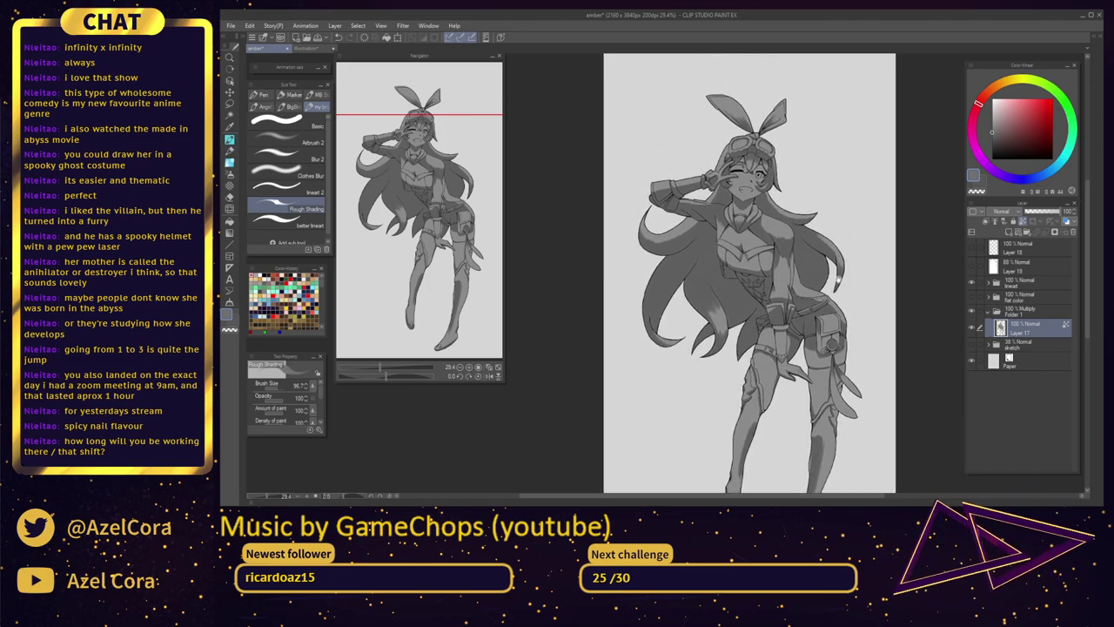
Try a shading stroke on the face beside the corner of the mouth with a brush of about 34, and undo it
{"action": "left_click_drag", "start_coordinate": [758, 195], "coordinate": [799, 281]}
{"action": "scroll", "coordinate": [798, 280], "scroll_direction": "up", "scroll_amount": 3}
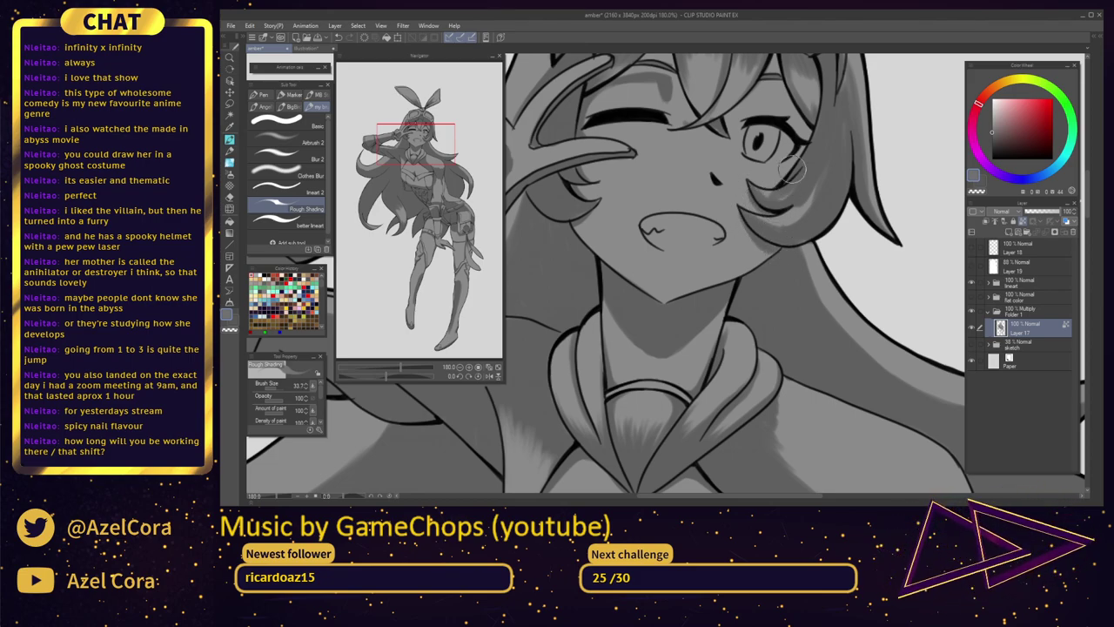
{"action": "left_click_drag", "start_coordinate": [802, 183], "coordinate": [815, 286]}
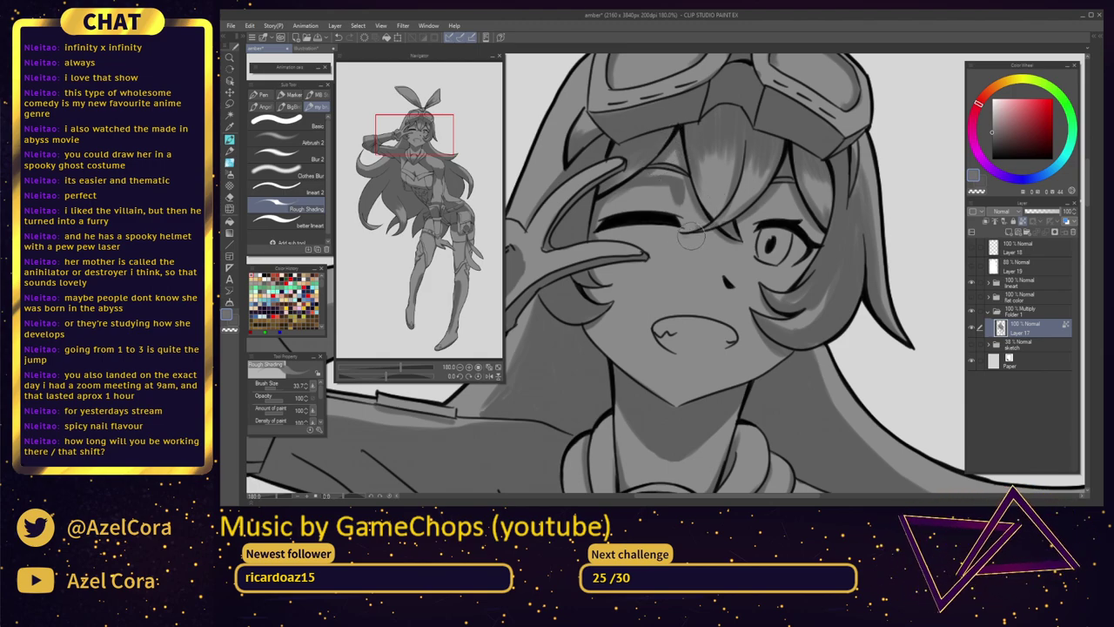
{"action": "scroll", "coordinate": [709, 217], "scroll_direction": "up", "scroll_amount": 1}
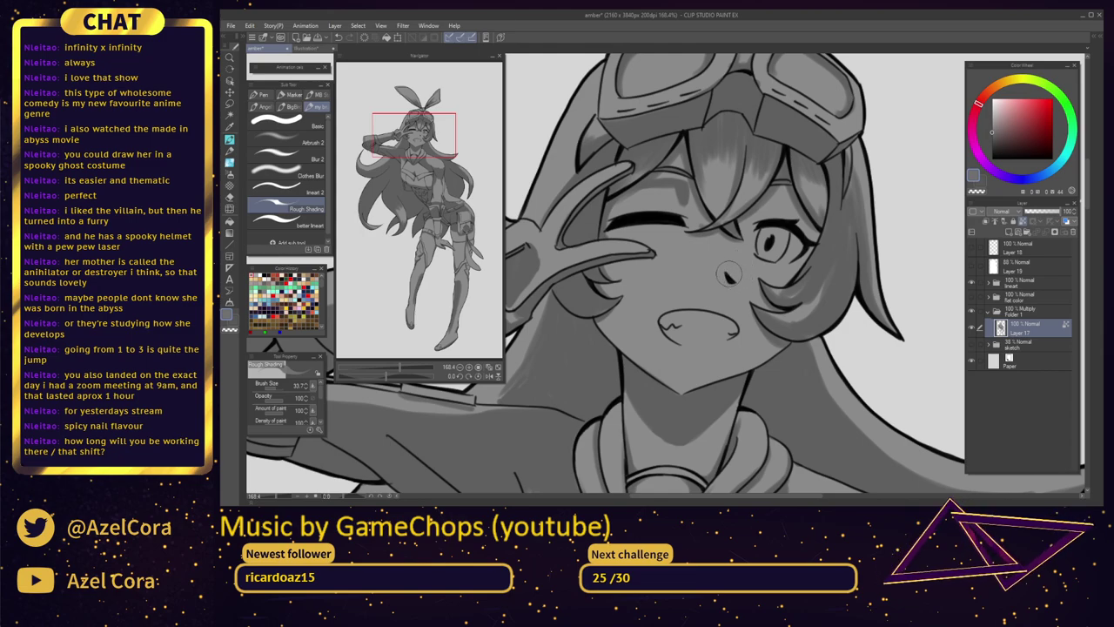
{"action": "scroll", "coordinate": [754, 288], "scroll_direction": "down", "scroll_amount": 1}
{"action": "scroll", "coordinate": [758, 280], "scroll_direction": "down", "scroll_amount": 3}
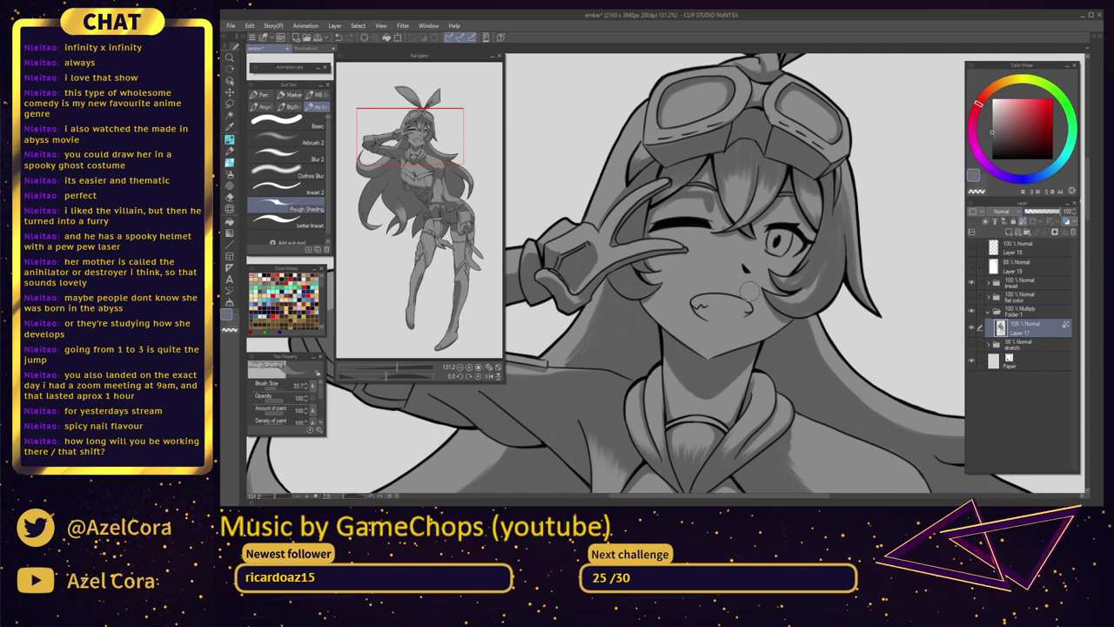
{"action": "mouse_move", "coordinate": [748, 289]}
{"action": "left_mouse_down"}
{"action": "mouse_move", "coordinate": [755, 307]}
{"action": "mouse_move", "coordinate": [745, 310]}
{"action": "left_mouse_up"}
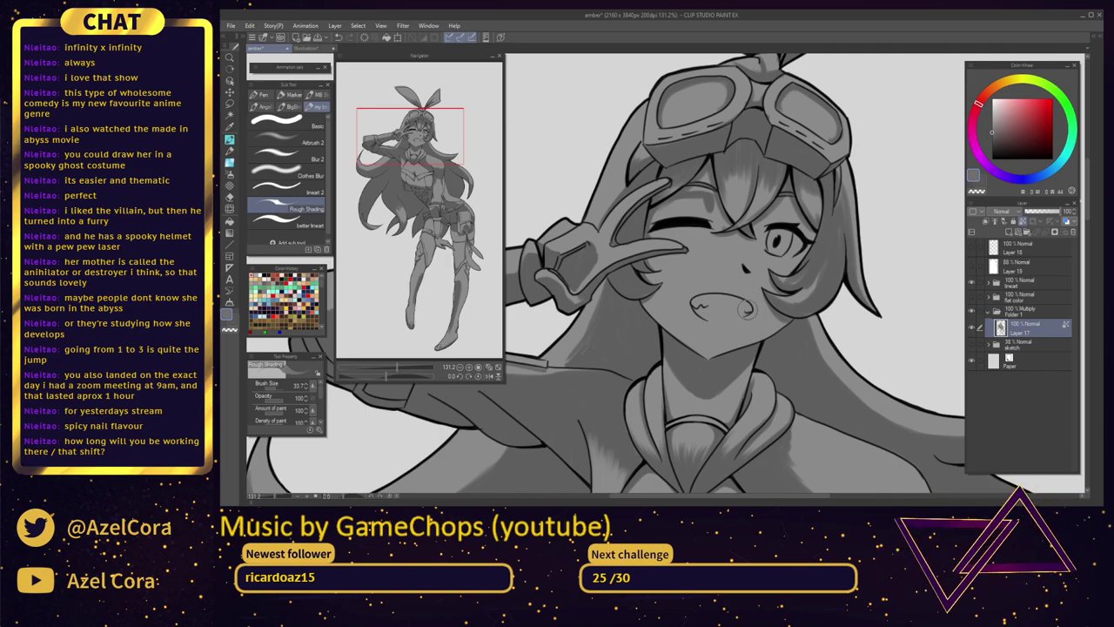
{"action": "key", "text": "ctrl+z"}
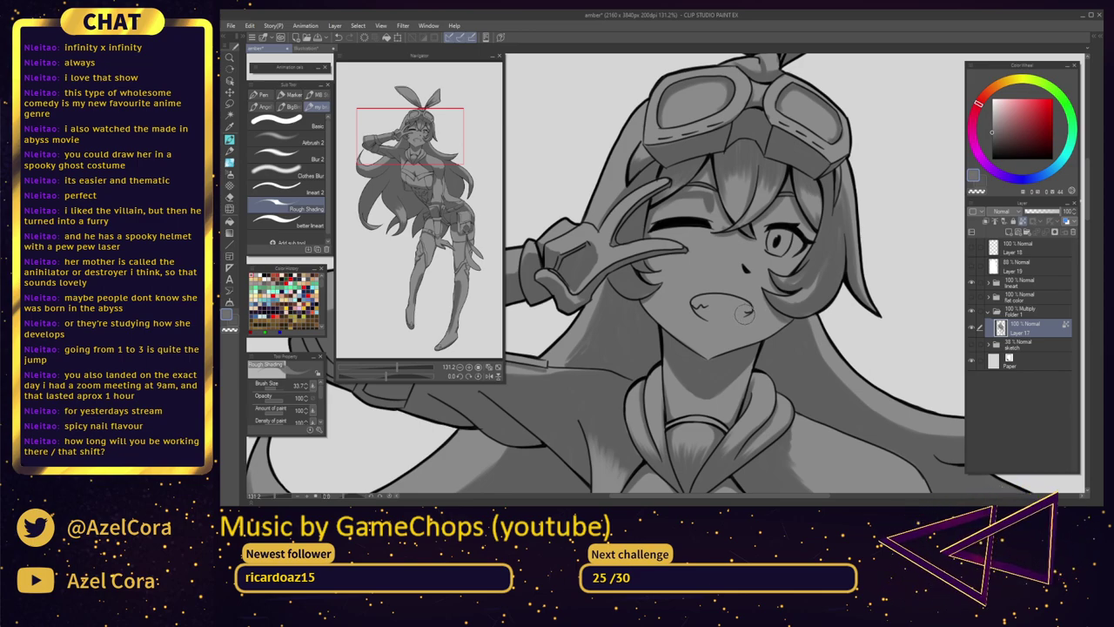
{"action": "key", "text": "ctrl+z"}
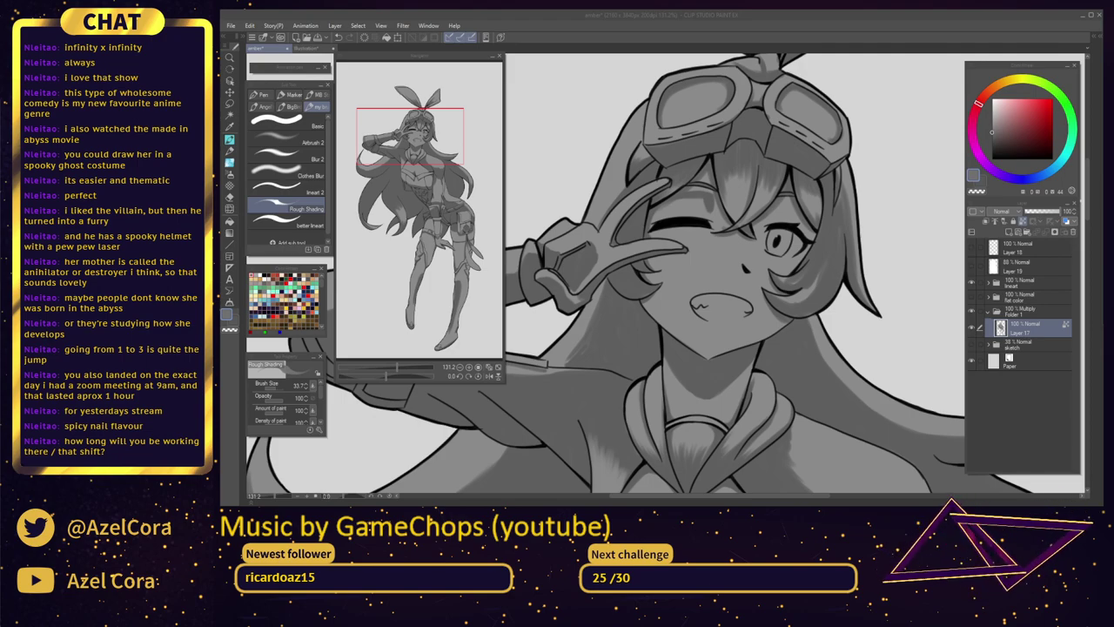
Enlarge the brush to about 79 and shade the lowered arm's shoulder from beside the hooded collar toward the sleeve
{"action": "left_click", "coordinate": [845, 329]}
{"action": "left_click_drag", "start_coordinate": [862, 325], "coordinate": [854, 333]}
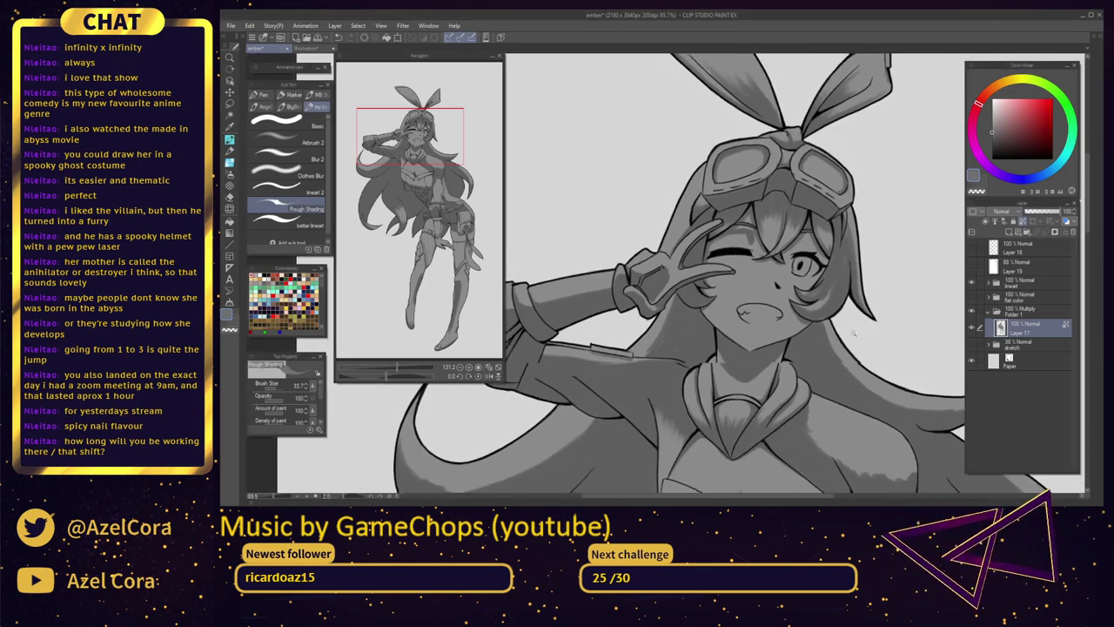
{"action": "scroll", "coordinate": [853, 333], "scroll_direction": "down", "scroll_amount": 3}
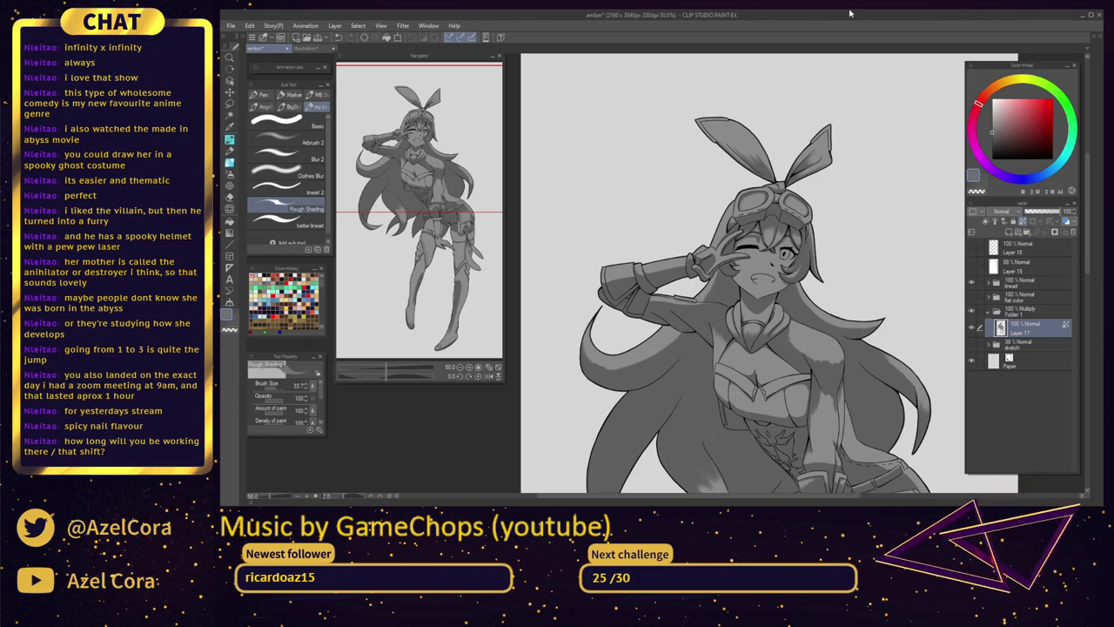
{"action": "scroll", "coordinate": [878, 283], "scroll_direction": "down", "scroll_amount": 2}
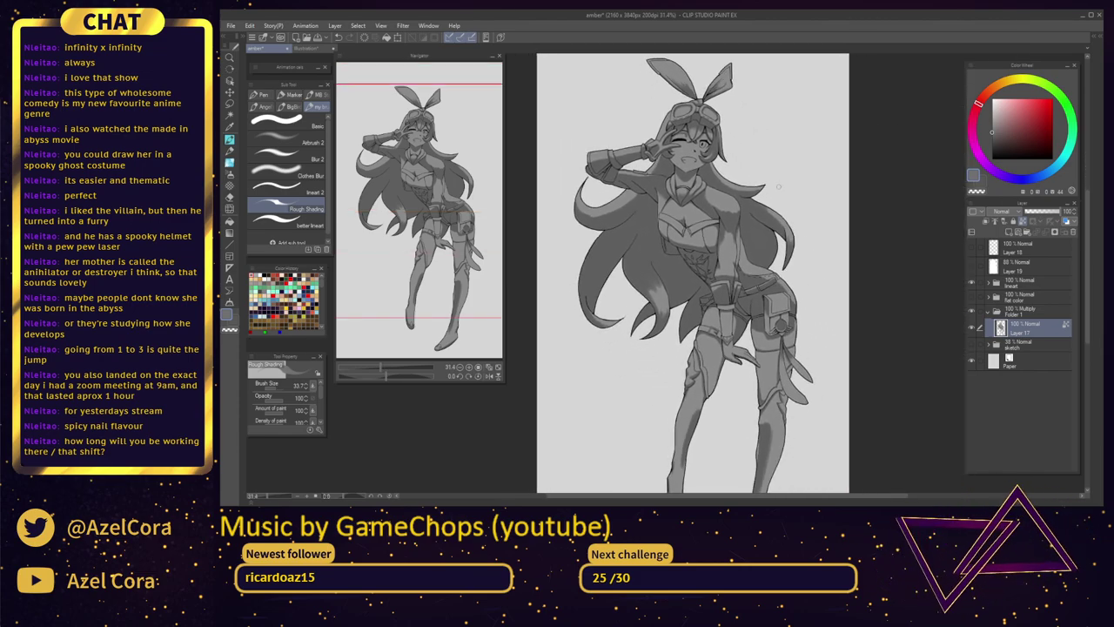
{"action": "scroll", "coordinate": [778, 275], "scroll_direction": "down", "scroll_amount": 2}
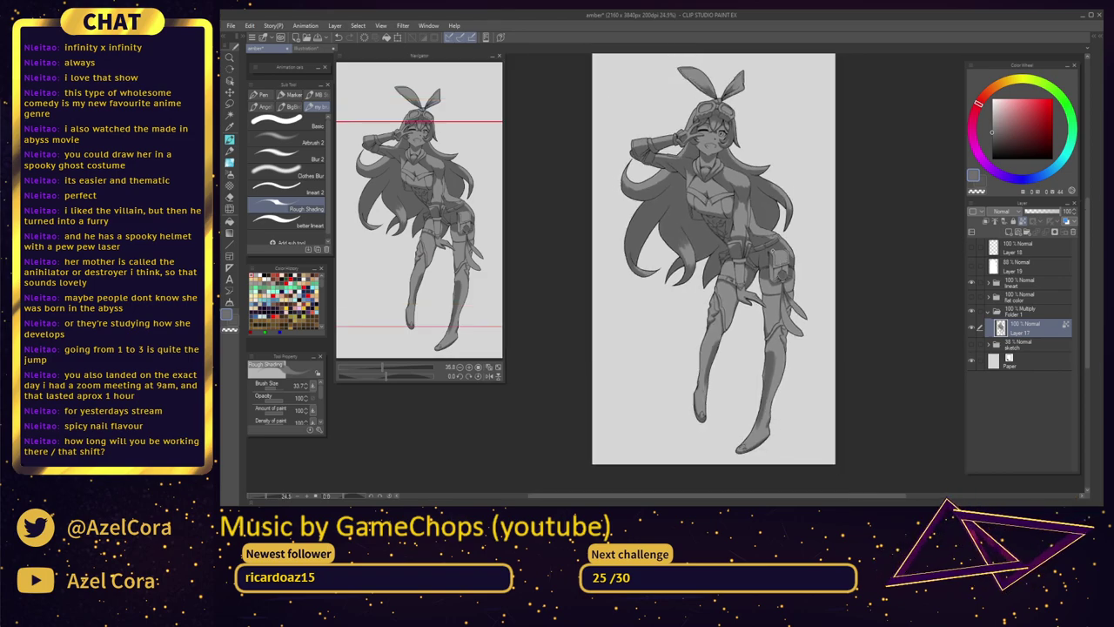
{"action": "left_click_drag", "start_coordinate": [767, 222], "coordinate": [766, 311]}
{"action": "scroll", "coordinate": [757, 292], "scroll_direction": "up", "scroll_amount": 5}
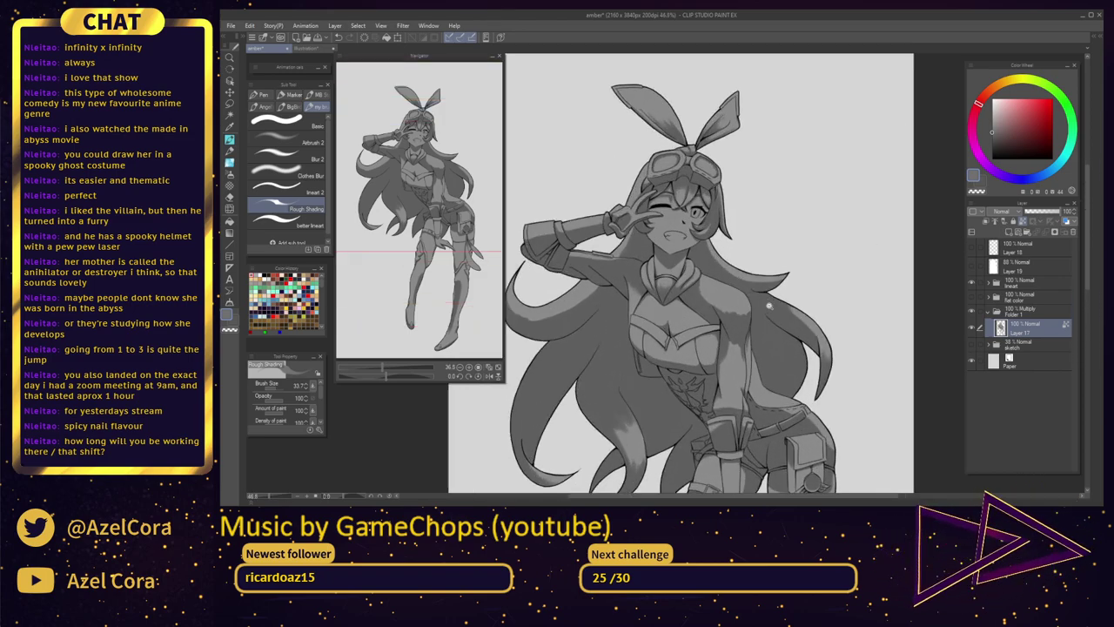
{"action": "scroll", "coordinate": [683, 282], "scroll_direction": "up", "scroll_amount": 2}
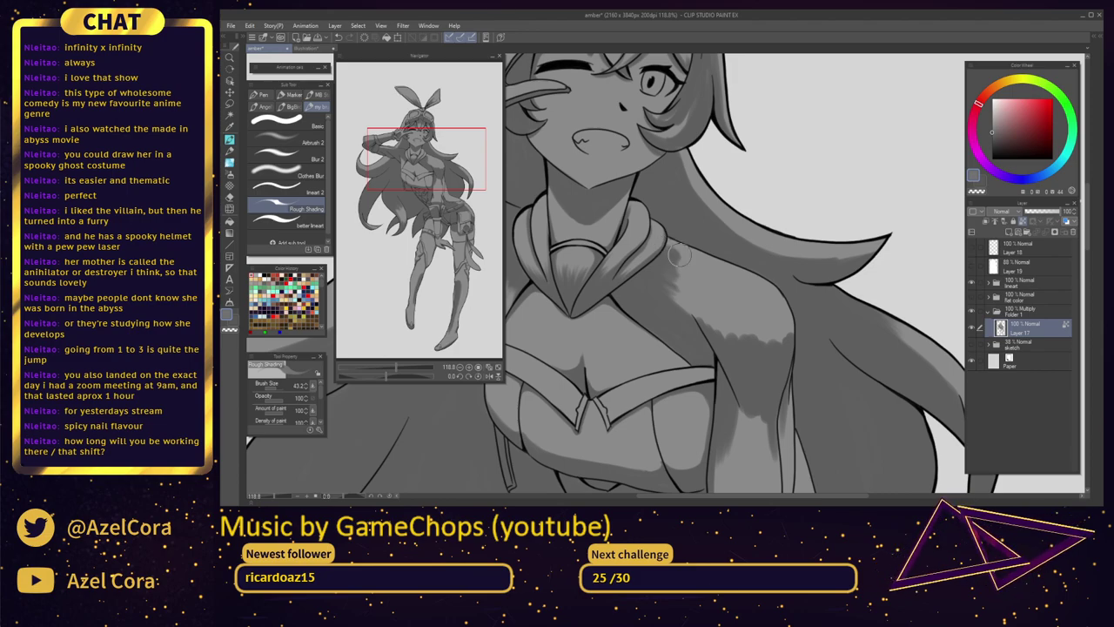
{"action": "mouse_move", "coordinate": [675, 256]}
{"action": "left_mouse_down"}
{"action": "mouse_move", "coordinate": [664, 294]}
{"action": "mouse_move", "coordinate": [705, 318]}
{"action": "left_mouse_up"}
{"action": "left_click_drag", "start_coordinate": [658, 285], "coordinate": [713, 324]}
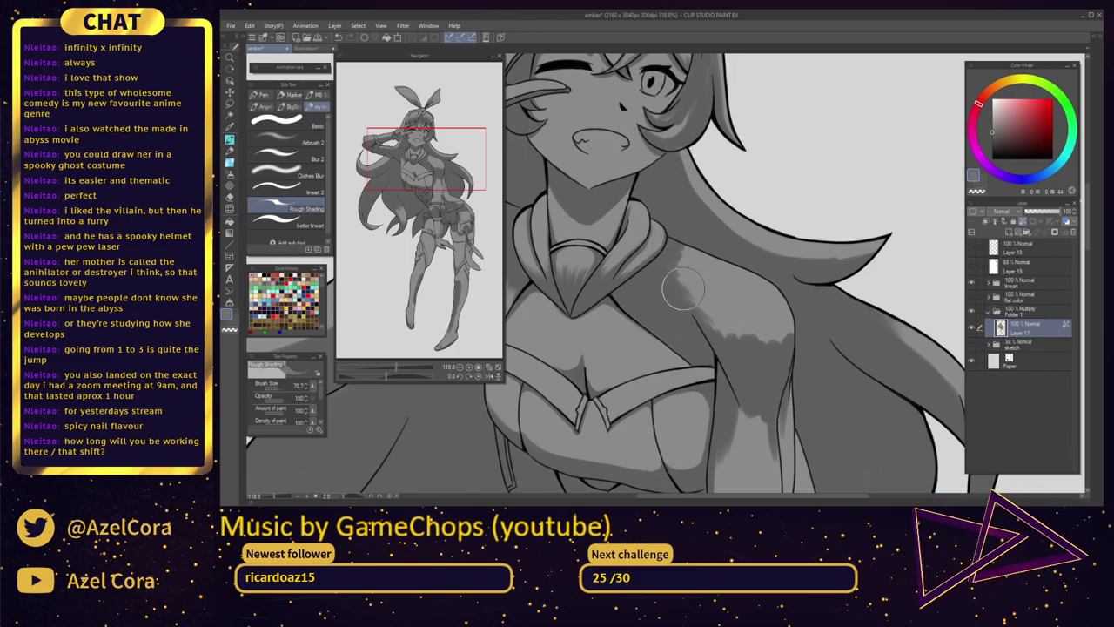
{"action": "mouse_move", "coordinate": [688, 276]}
{"action": "left_mouse_down"}
{"action": "mouse_move", "coordinate": [675, 243]}
{"action": "mouse_move", "coordinate": [692, 248]}
{"action": "mouse_move", "coordinate": [706, 292]}
{"action": "mouse_move", "coordinate": [679, 289]}
{"action": "mouse_move", "coordinate": [728, 344]}
{"action": "mouse_move", "coordinate": [687, 295]}
{"action": "mouse_move", "coordinate": [699, 301]}
{"action": "mouse_move", "coordinate": [693, 282]}
{"action": "mouse_move", "coordinate": [731, 285]}
{"action": "mouse_move", "coordinate": [731, 334]}
{"action": "left_mouse_up"}
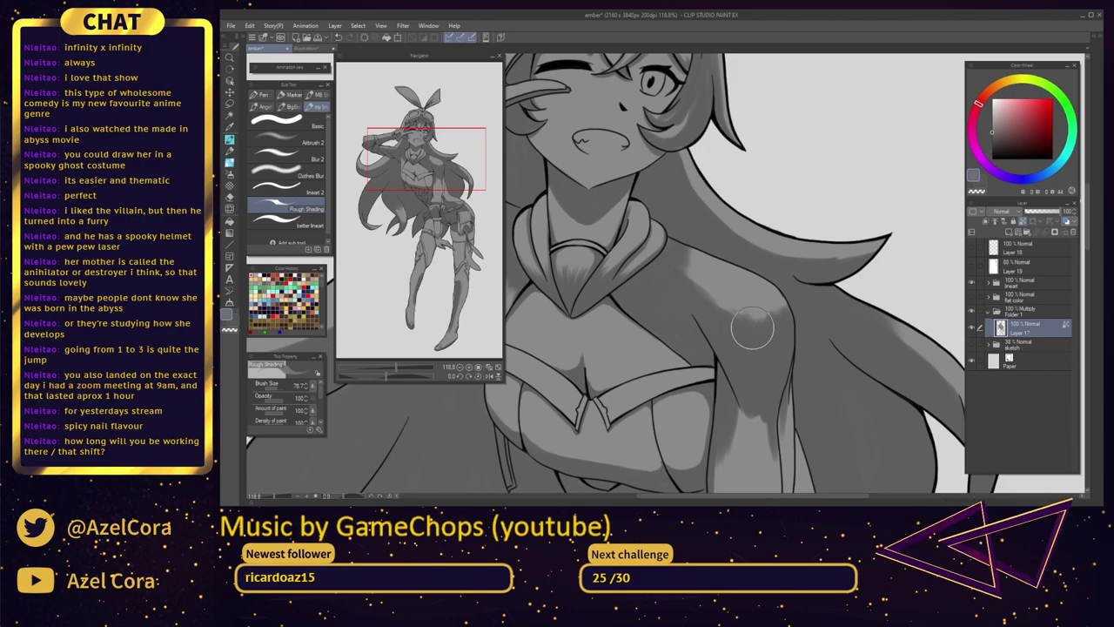
Reduce the brush to about 59 and shade the lowered arm's sleeve around the elbow and along its inner edge
{"action": "scroll", "coordinate": [770, 299], "scroll_direction": "down", "scroll_amount": 5}
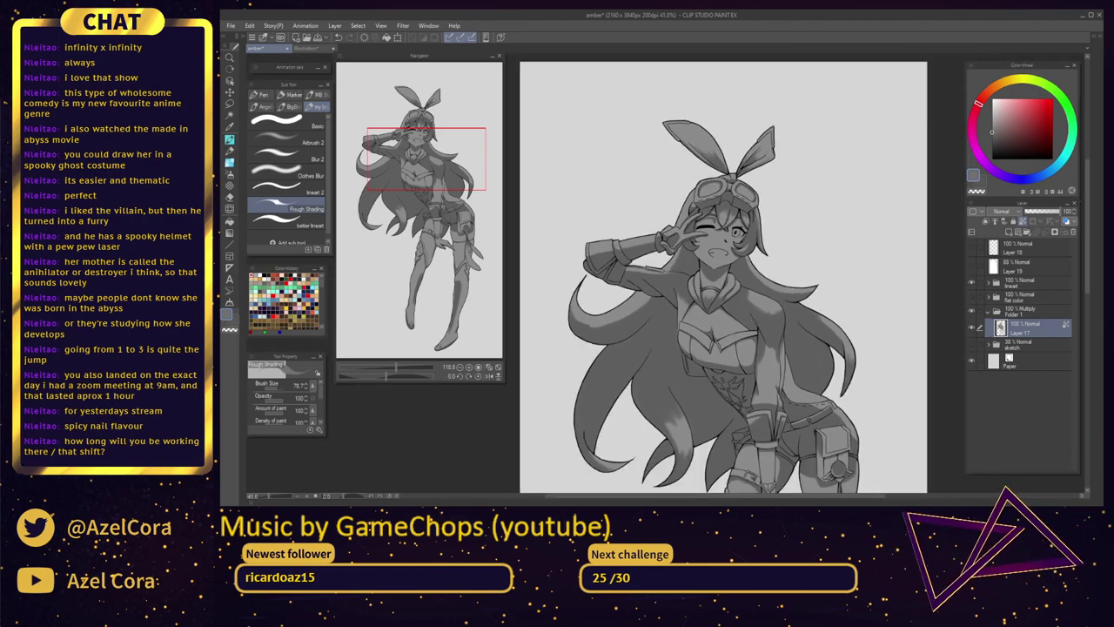
{"action": "left_click_drag", "start_coordinate": [771, 299], "coordinate": [753, 216]}
{"action": "scroll", "coordinate": [784, 257], "scroll_direction": "down", "scroll_amount": 4}
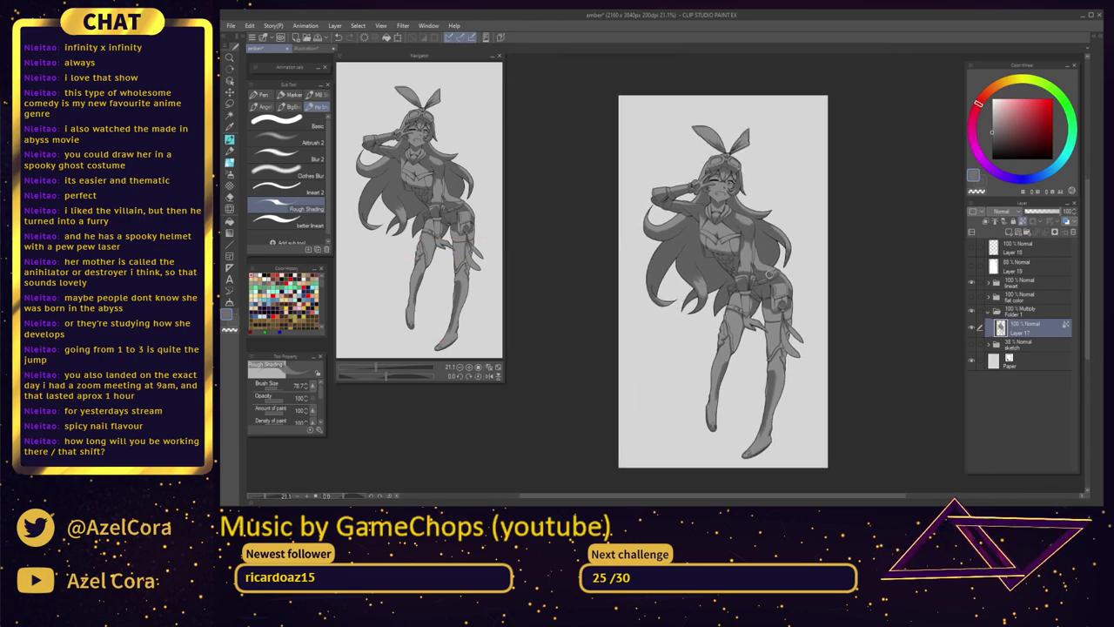
{"action": "scroll", "coordinate": [770, 275], "scroll_direction": "up", "scroll_amount": 2}
{"action": "scroll", "coordinate": [782, 280], "scroll_direction": "down", "scroll_amount": 1}
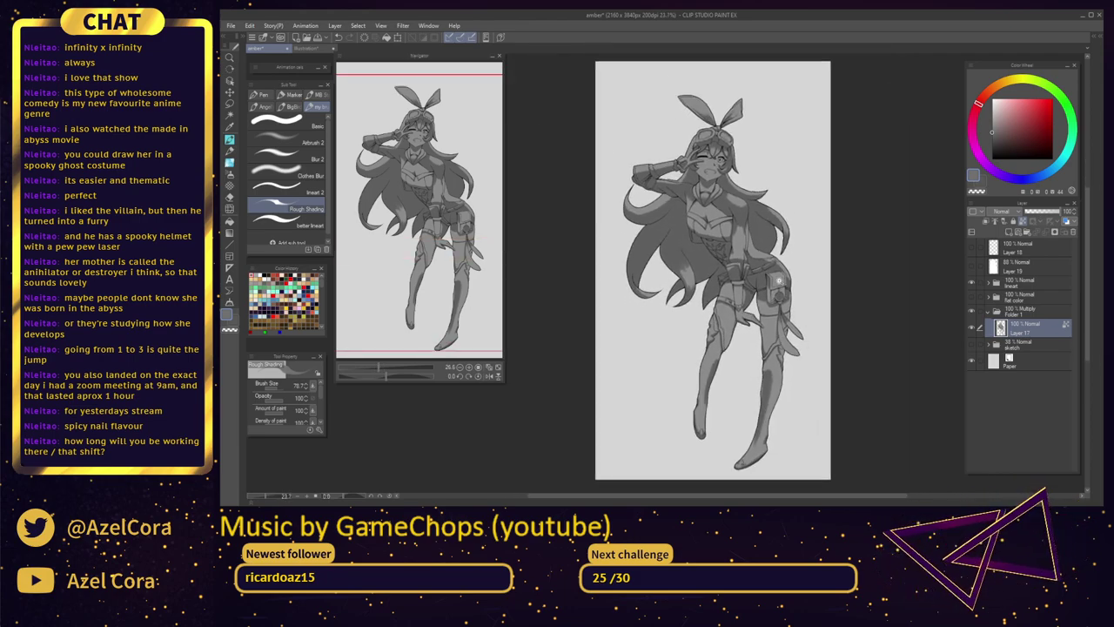
{"action": "scroll", "coordinate": [744, 254], "scroll_direction": "up", "scroll_amount": 3}
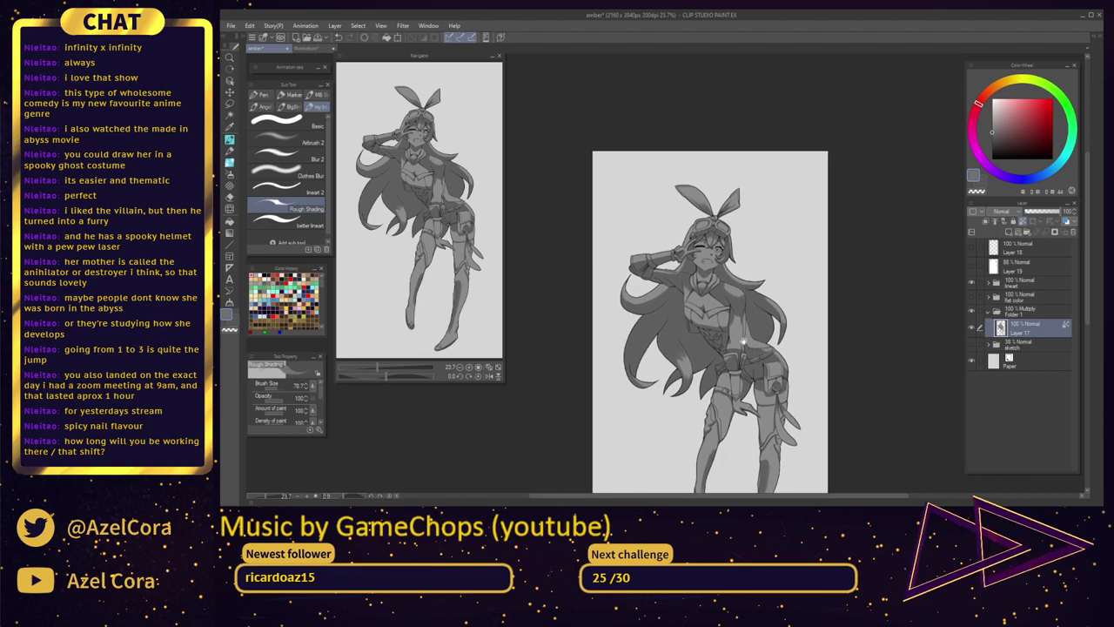
{"action": "scroll", "coordinate": [758, 303], "scroll_direction": "up", "scroll_amount": 7}
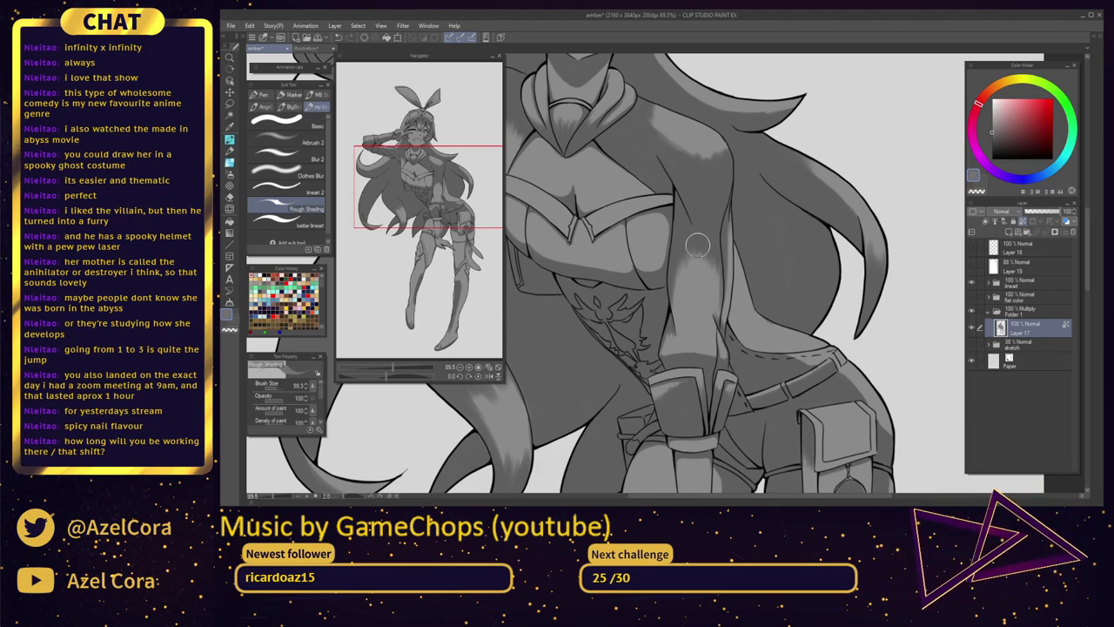
{"action": "left_click_drag", "start_coordinate": [697, 244], "coordinate": [668, 298]}
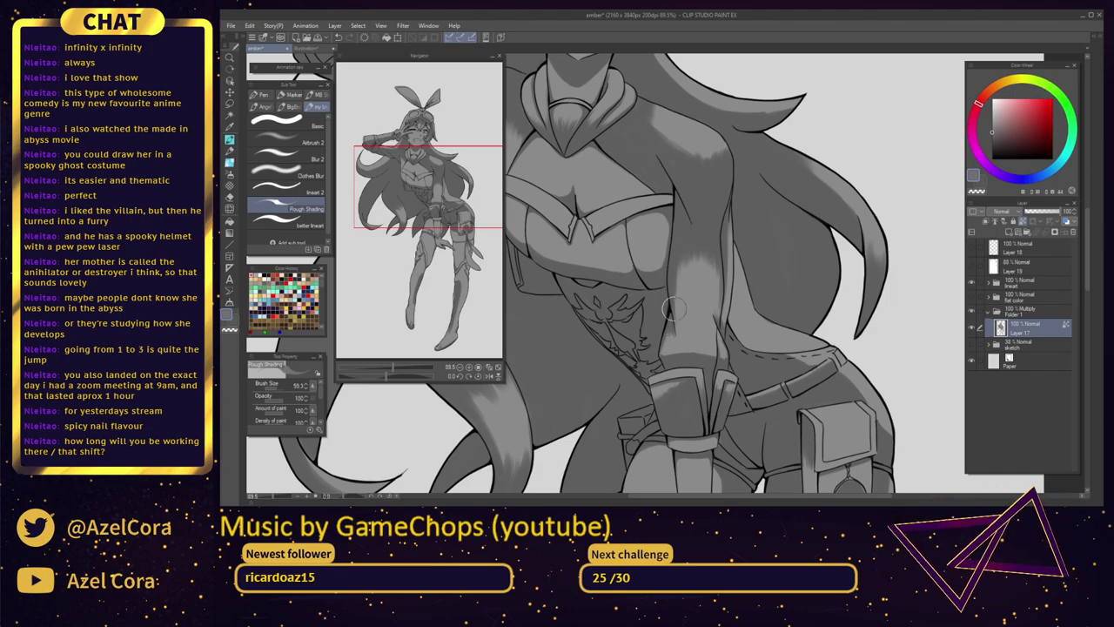
{"action": "mouse_move", "coordinate": [676, 256]}
{"action": "left_mouse_down"}
{"action": "mouse_move", "coordinate": [681, 282]}
{"action": "mouse_move", "coordinate": [684, 260]}
{"action": "left_mouse_up"}
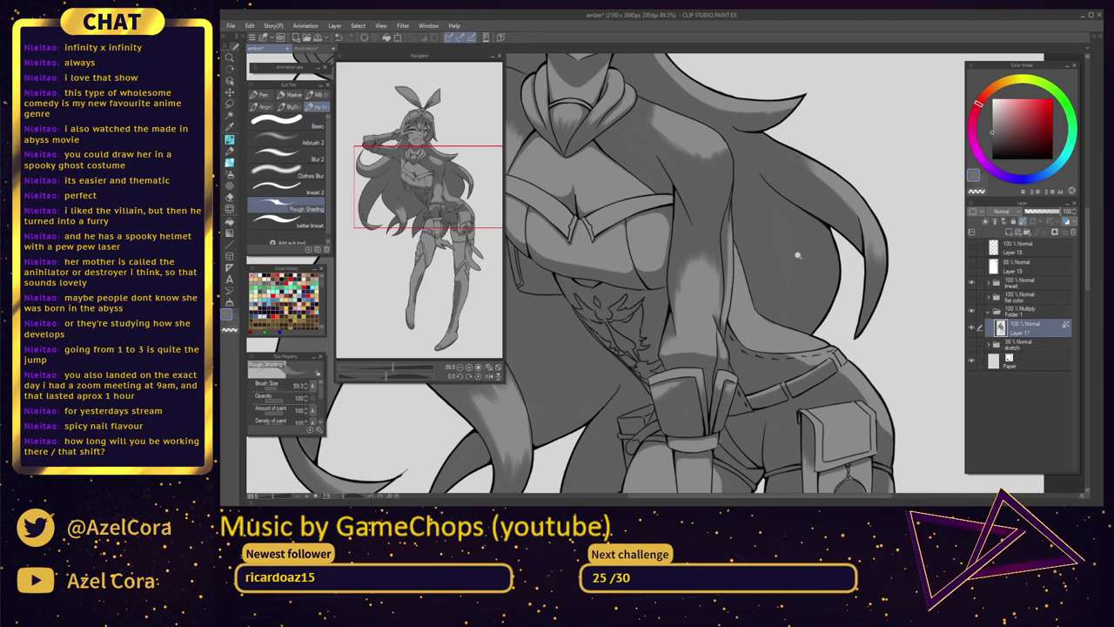
Add a new layer above the shading layer in the Multiply folder and clip it to the layer below
{"action": "scroll", "coordinate": [783, 248], "scroll_direction": "down", "scroll_amount": 3}
{"action": "scroll", "coordinate": [781, 258], "scroll_direction": "down", "scroll_amount": 4}
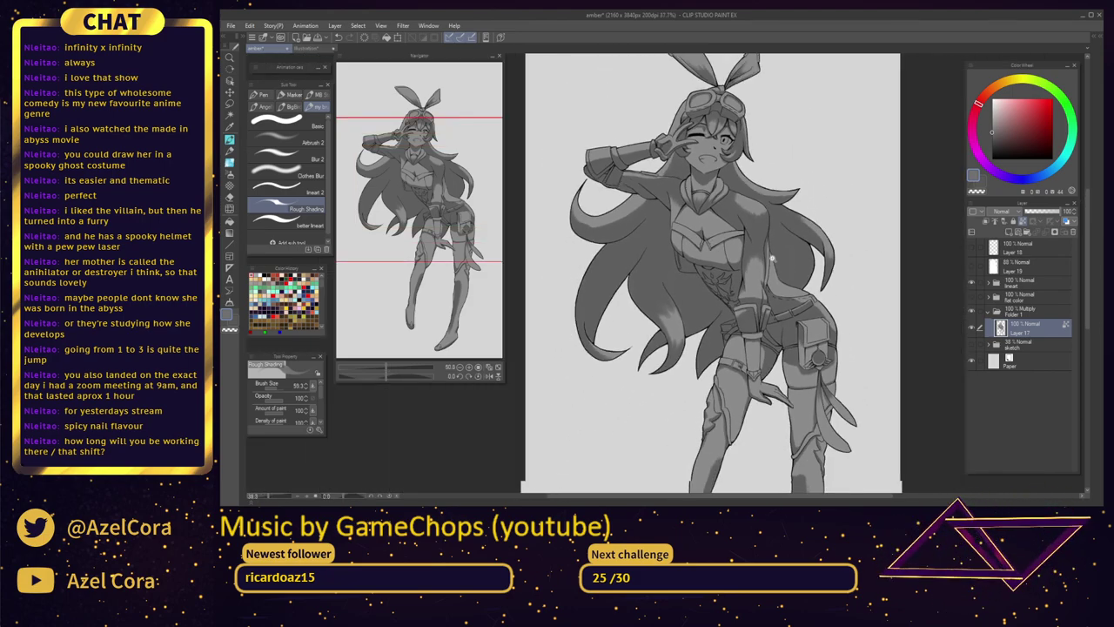
{"action": "left_click", "coordinate": [1009, 233]}
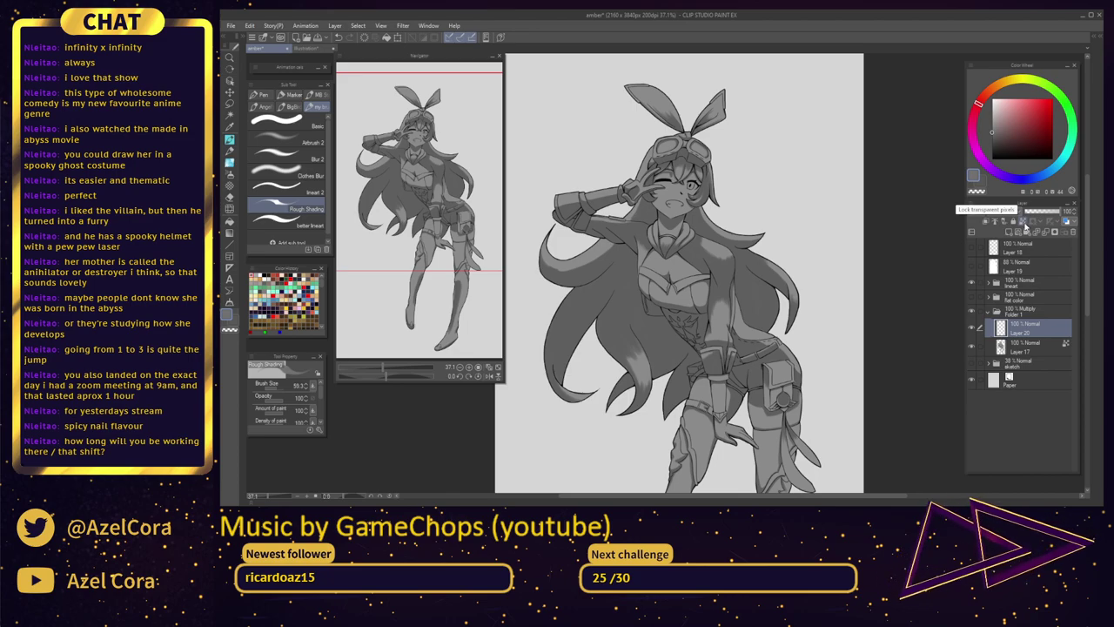
{"action": "left_click", "coordinate": [995, 223]}
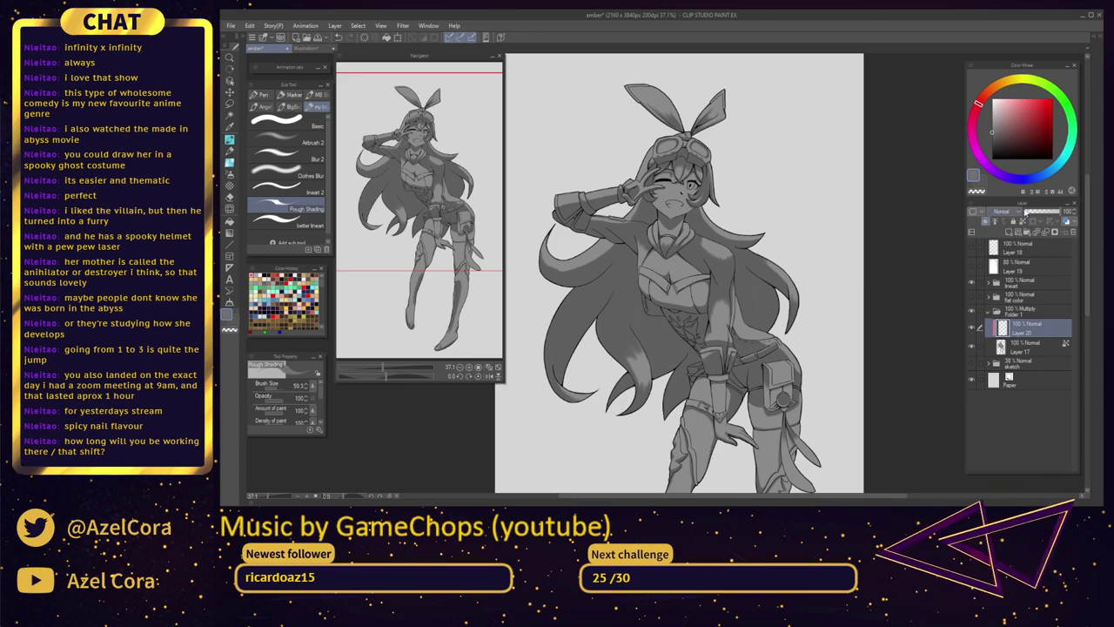
{"action": "left_click_drag", "start_coordinate": [741, 288], "coordinate": [754, 321]}
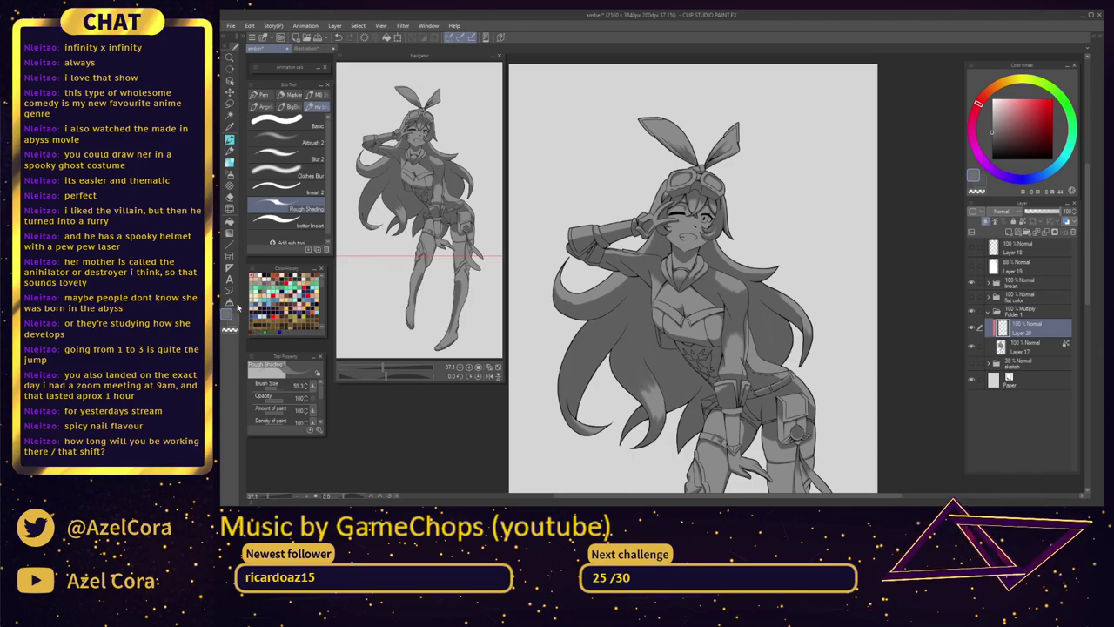
Choose the darker gray #505050 as the drawing color and reduce the brush size to 24 for the face
{"action": "left_click", "coordinate": [227, 319]}
{"action": "left_click_drag", "start_coordinate": [529, 148], "coordinate": [528, 154]}
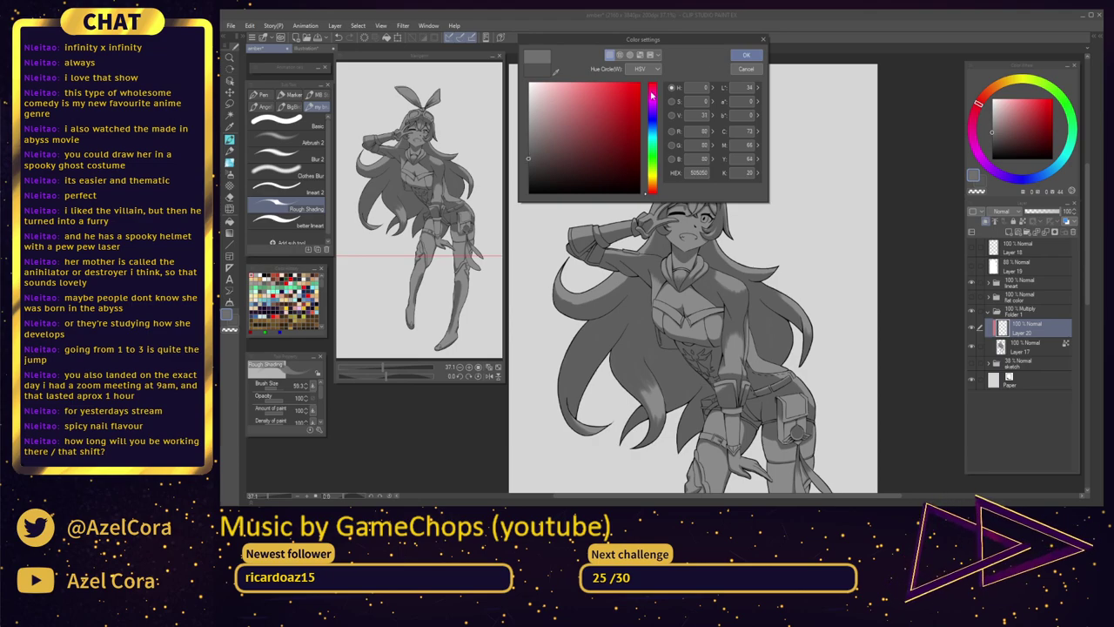
{"action": "left_click", "coordinate": [746, 55]}
{"action": "scroll", "coordinate": [667, 216], "scroll_direction": "up", "scroll_amount": 2}
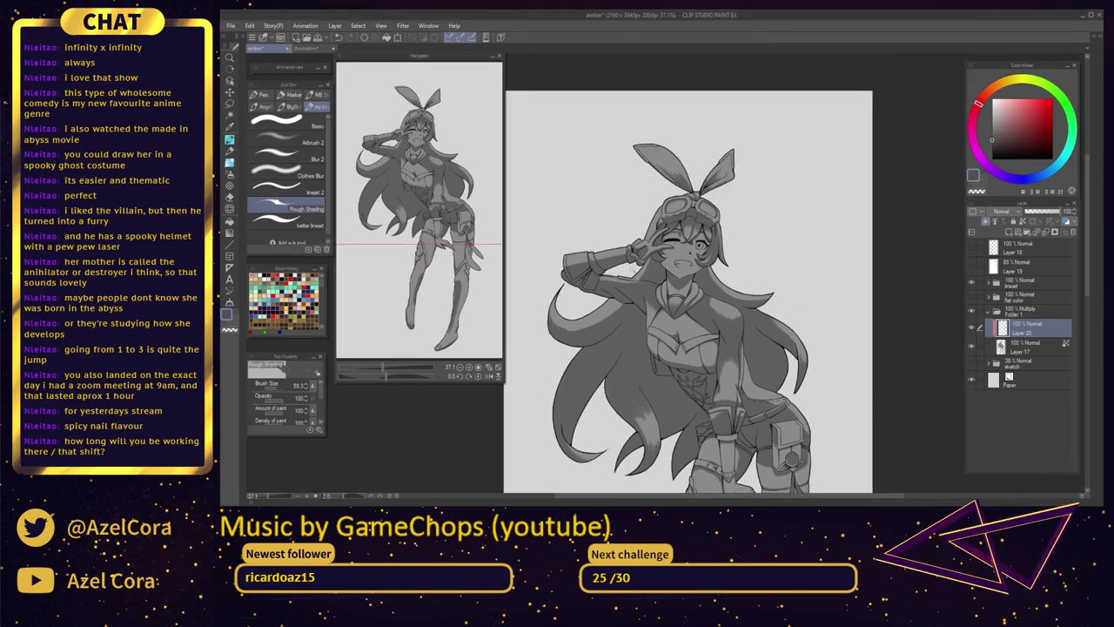
{"action": "scroll", "coordinate": [632, 270], "scroll_direction": "up", "scroll_amount": 3}
{"action": "scroll", "coordinate": [701, 236], "scroll_direction": "up", "scroll_amount": 4}
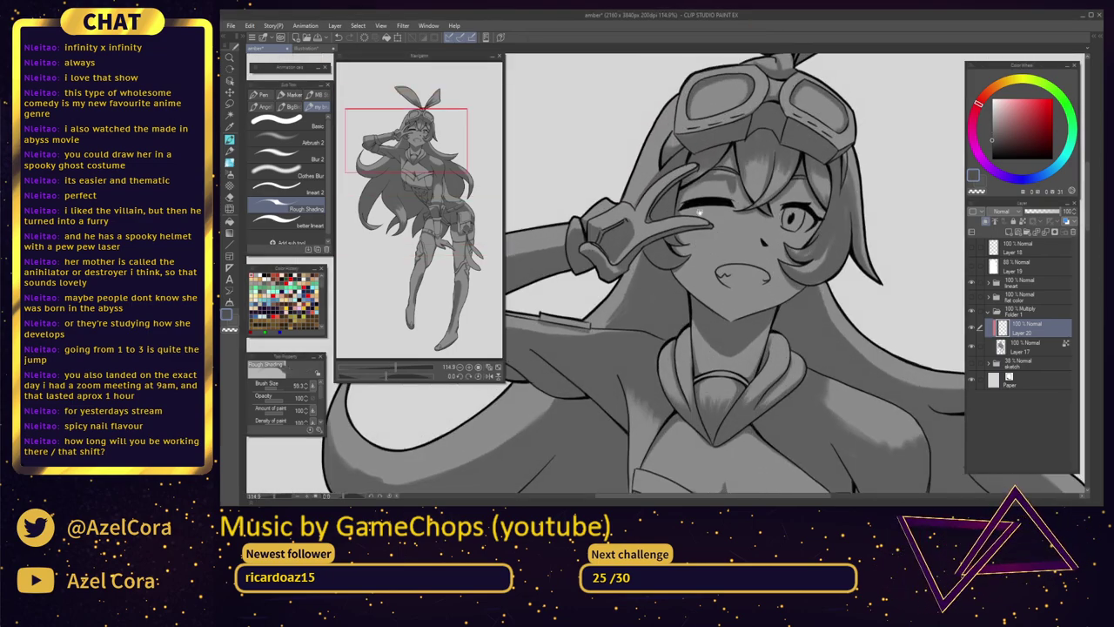
{"action": "left_click_drag", "start_coordinate": [678, 212], "coordinate": [654, 219], "text": "ctrl+alt"}
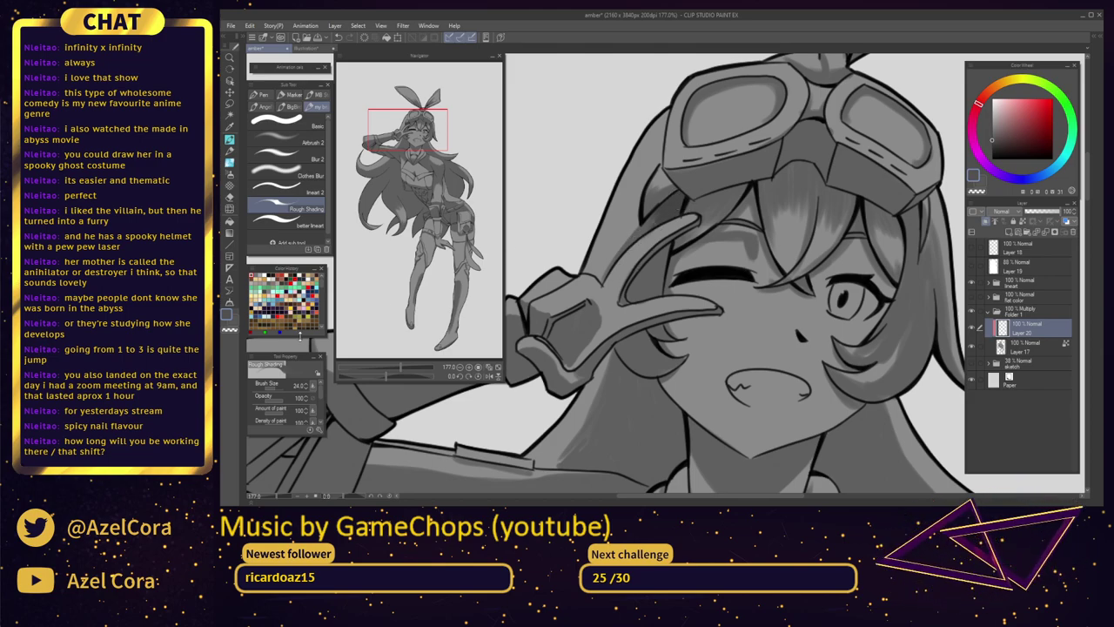
Choose a darker gray with brightness 24, enlarge the brush to 35.4 and shade the hair between the raised peace-sign fingers
{"action": "left_click", "coordinate": [227, 316]}
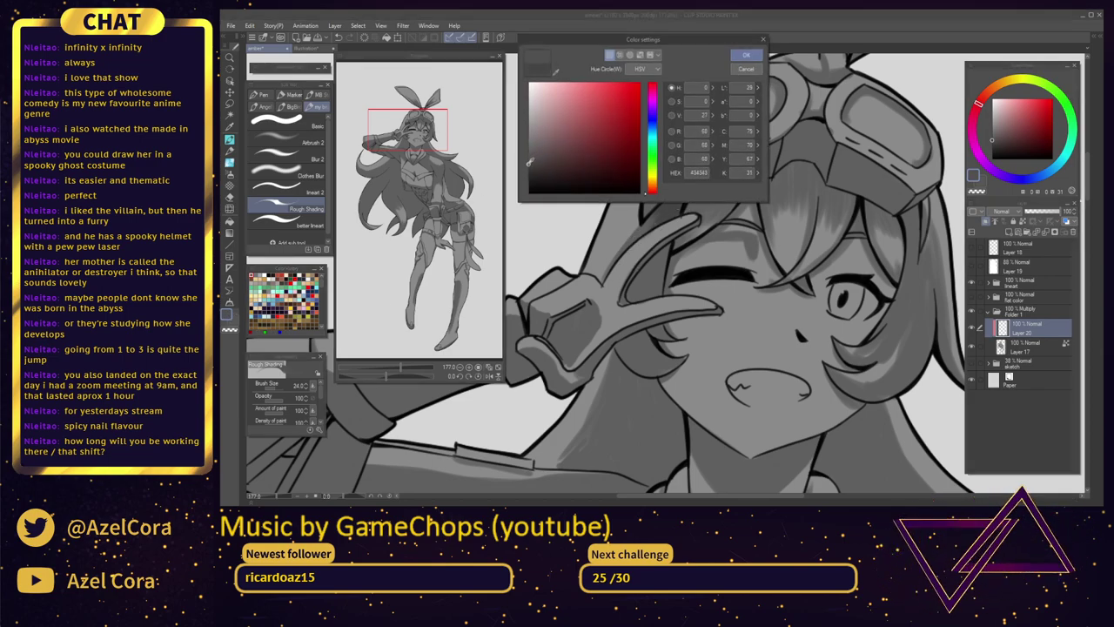
{"action": "left_click", "coordinate": [746, 55]}
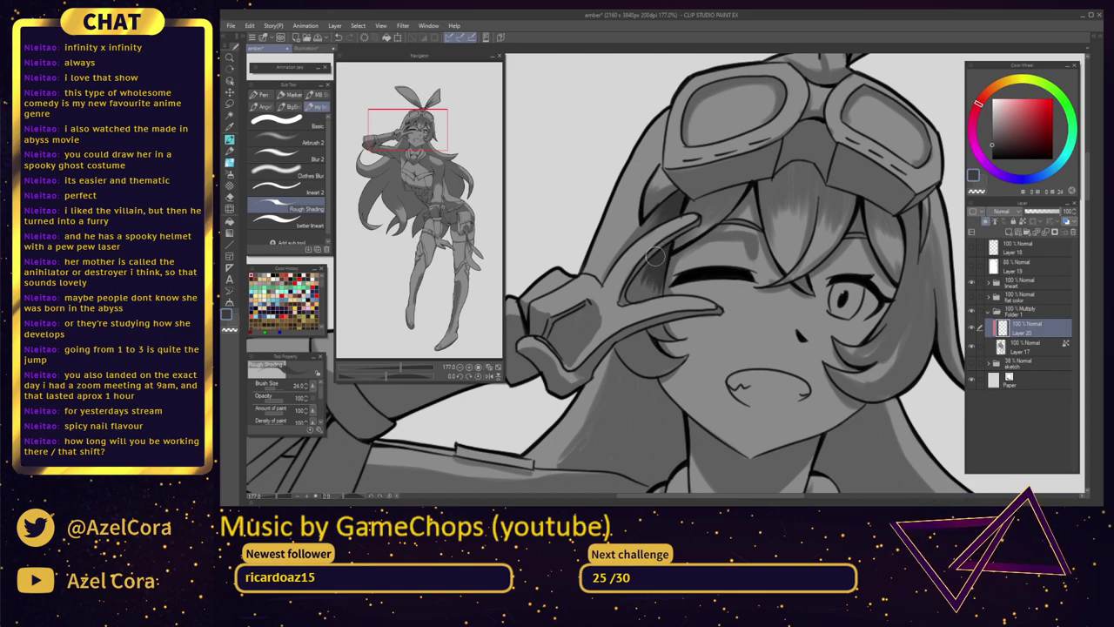
{"action": "key", "text": "bracketright"}
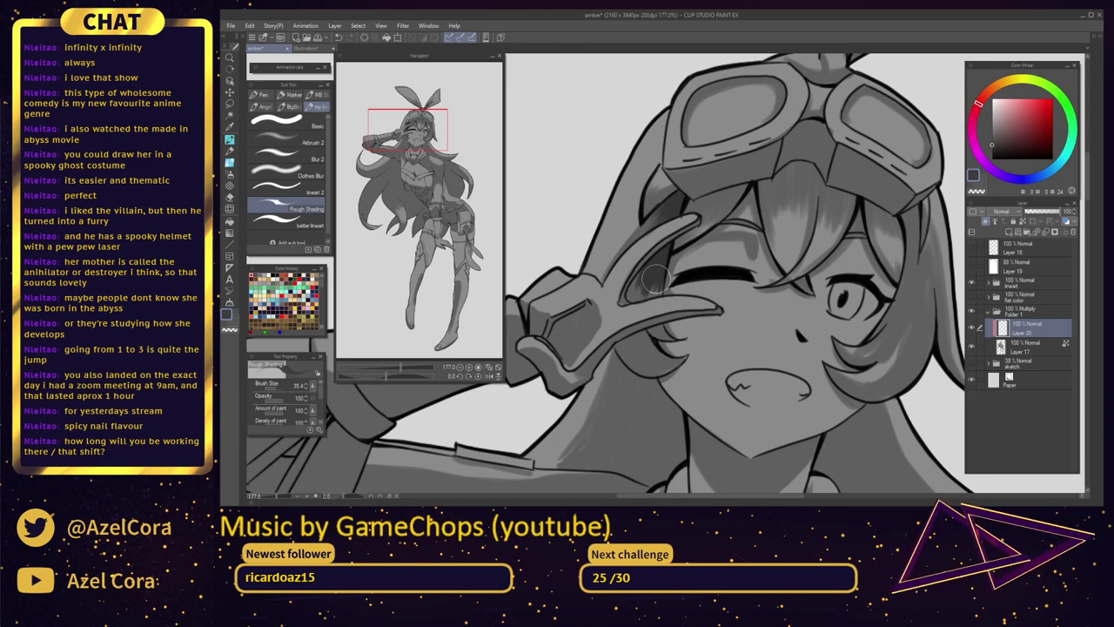
{"action": "left_click_drag", "start_coordinate": [661, 280], "coordinate": [674, 292]}
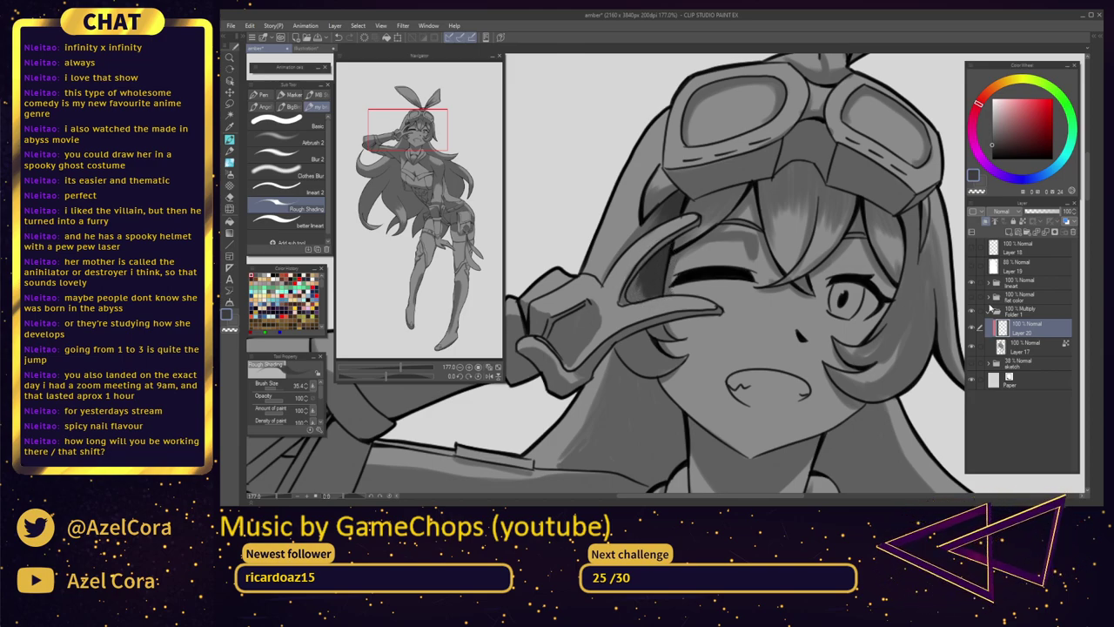
Shade the hair behind the neck, from below the raised hand down to the shoulder
{"action": "left_click_drag", "start_coordinate": [747, 340], "coordinate": [762, 317]}
{"action": "mouse_move", "coordinate": [667, 309]}
{"action": "left_mouse_down"}
{"action": "mouse_move", "coordinate": [687, 314]}
{"action": "mouse_move", "coordinate": [658, 315]}
{"action": "mouse_move", "coordinate": [667, 318]}
{"action": "mouse_move", "coordinate": [659, 349]}
{"action": "mouse_move", "coordinate": [700, 338]}
{"action": "mouse_move", "coordinate": [667, 345]}
{"action": "mouse_move", "coordinate": [732, 235]}
{"action": "left_mouse_up"}
{"action": "mouse_move", "coordinate": [705, 283]}
{"action": "left_mouse_down"}
{"action": "mouse_move", "coordinate": [719, 328]}
{"action": "mouse_move", "coordinate": [710, 296]}
{"action": "left_mouse_up"}
{"action": "mouse_move", "coordinate": [687, 260]}
{"action": "left_mouse_down"}
{"action": "mouse_move", "coordinate": [705, 281]}
{"action": "mouse_move", "coordinate": [684, 251]}
{"action": "mouse_move", "coordinate": [712, 285]}
{"action": "mouse_move", "coordinate": [682, 253]}
{"action": "mouse_move", "coordinate": [695, 286]}
{"action": "mouse_move", "coordinate": [681, 258]}
{"action": "mouse_move", "coordinate": [667, 325]}
{"action": "left_mouse_up"}
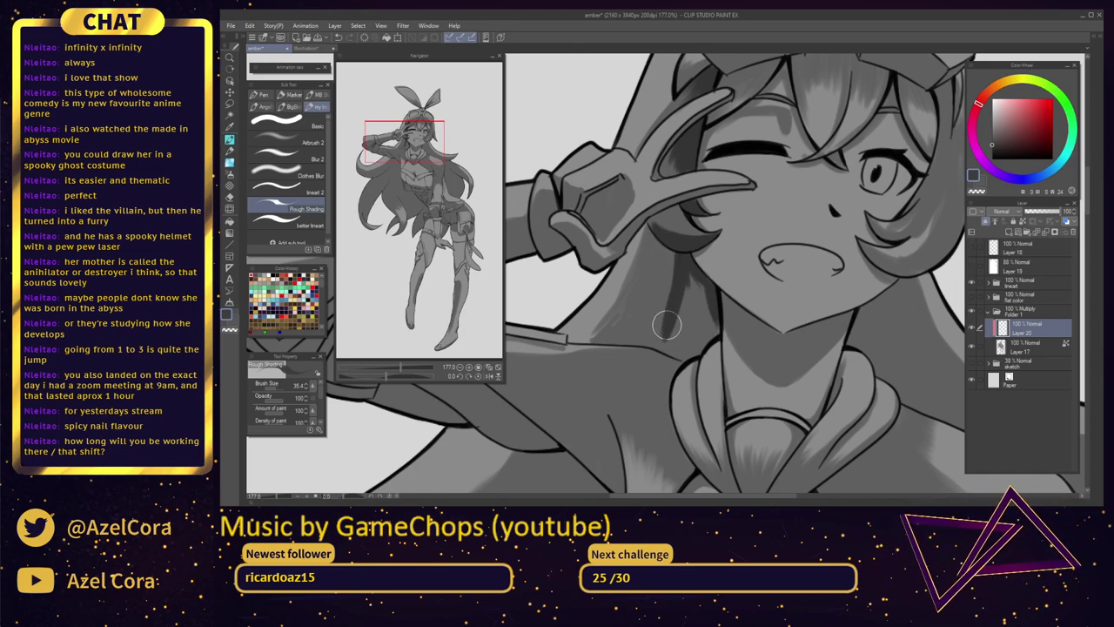
{"action": "mouse_move", "coordinate": [696, 273]}
{"action": "left_mouse_down"}
{"action": "mouse_move", "coordinate": [682, 335]}
{"action": "mouse_move", "coordinate": [701, 311]}
{"action": "mouse_move", "coordinate": [701, 342]}
{"action": "mouse_move", "coordinate": [717, 331]}
{"action": "mouse_move", "coordinate": [685, 358]}
{"action": "mouse_move", "coordinate": [663, 344]}
{"action": "mouse_move", "coordinate": [686, 345]}
{"action": "mouse_move", "coordinate": [694, 332]}
{"action": "mouse_move", "coordinate": [663, 336]}
{"action": "left_mouse_up"}
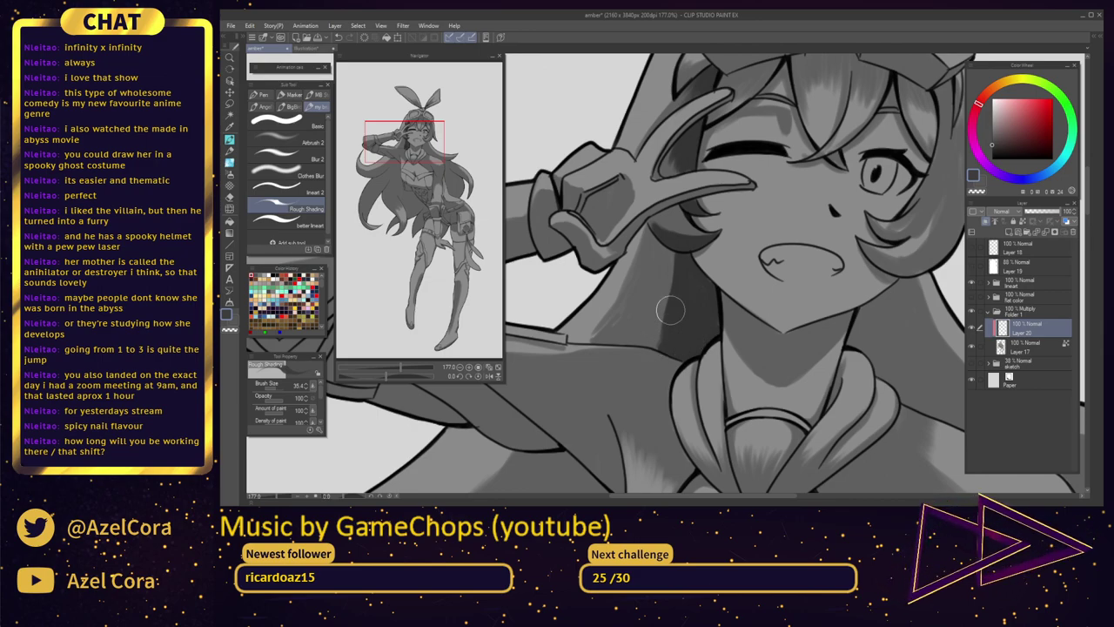
{"action": "left_click_drag", "start_coordinate": [673, 262], "coordinate": [657, 338]}
{"action": "mouse_move", "coordinate": [675, 246]}
{"action": "left_mouse_down"}
{"action": "mouse_move", "coordinate": [646, 345]}
{"action": "mouse_move", "coordinate": [652, 322]}
{"action": "left_mouse_up"}
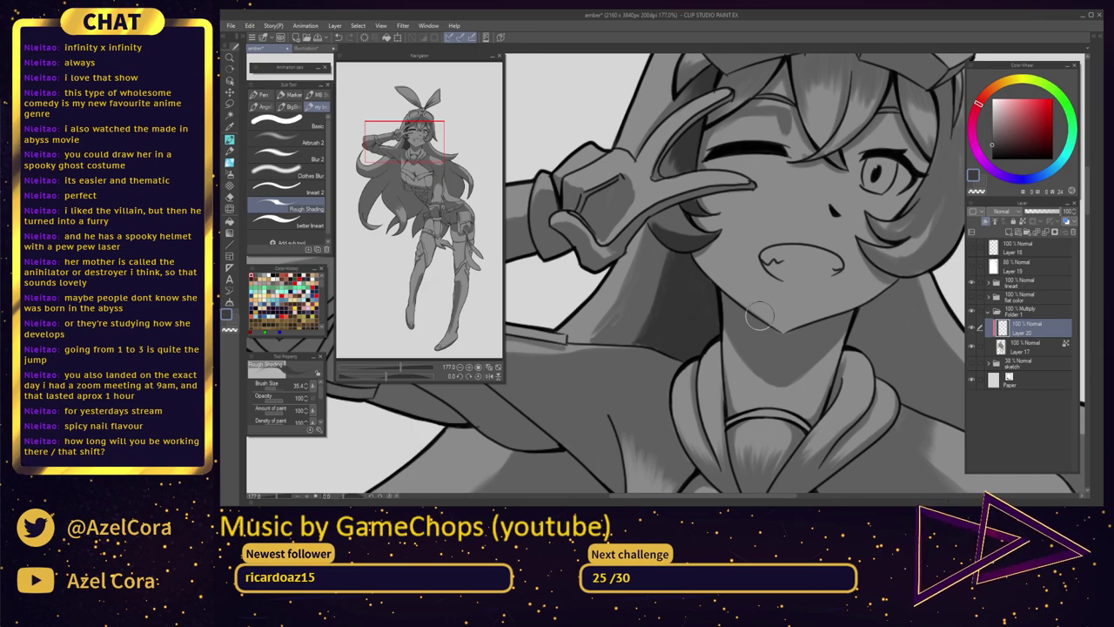
Shade the lower edge of the curled hair lock beneath the raised arm, out to its outer curve
{"action": "scroll", "coordinate": [758, 317], "scroll_direction": "down", "scroll_amount": 7}
{"action": "scroll", "coordinate": [800, 298], "scroll_direction": "up", "scroll_amount": 4}
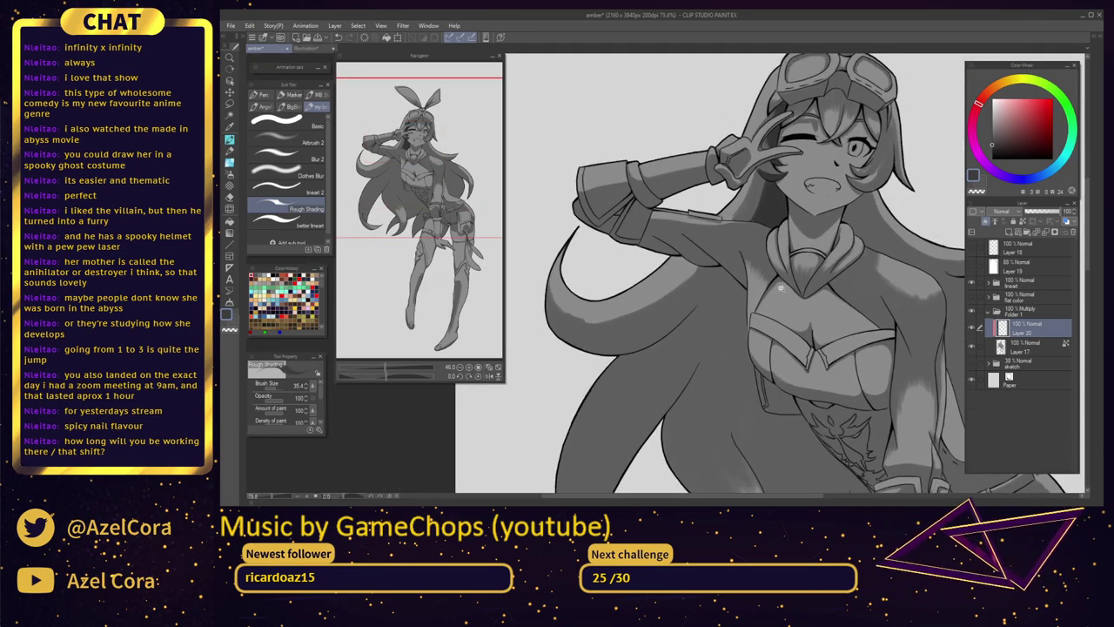
{"action": "scroll", "coordinate": [600, 280], "scroll_direction": "up", "scroll_amount": 1}
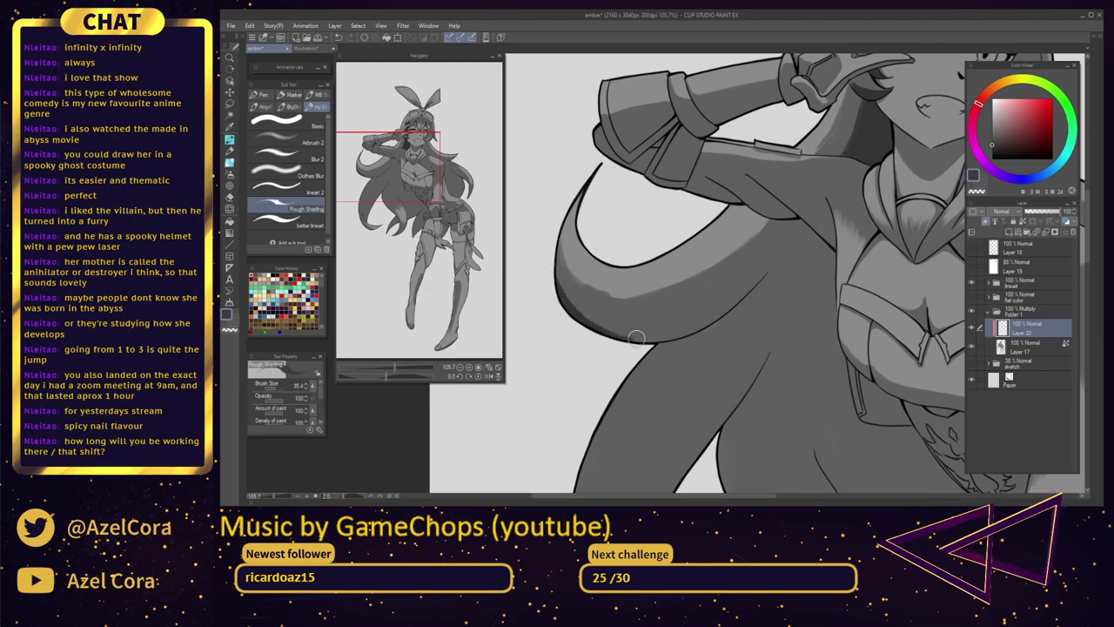
{"action": "mouse_move", "coordinate": [631, 331]}
{"action": "left_mouse_down"}
{"action": "mouse_move", "coordinate": [604, 325]}
{"action": "mouse_move", "coordinate": [722, 297]}
{"action": "mouse_move", "coordinate": [627, 322]}
{"action": "mouse_move", "coordinate": [689, 308]}
{"action": "mouse_move", "coordinate": [734, 286]}
{"action": "mouse_move", "coordinate": [640, 324]}
{"action": "mouse_move", "coordinate": [771, 261]}
{"action": "mouse_move", "coordinate": [696, 314]}
{"action": "mouse_move", "coordinate": [742, 294]}
{"action": "mouse_move", "coordinate": [727, 307]}
{"action": "mouse_move", "coordinate": [624, 334]}
{"action": "mouse_move", "coordinate": [696, 318]}
{"action": "mouse_move", "coordinate": [625, 330]}
{"action": "mouse_move", "coordinate": [695, 318]}
{"action": "mouse_move", "coordinate": [639, 342]}
{"action": "mouse_move", "coordinate": [720, 311]}
{"action": "left_mouse_up"}
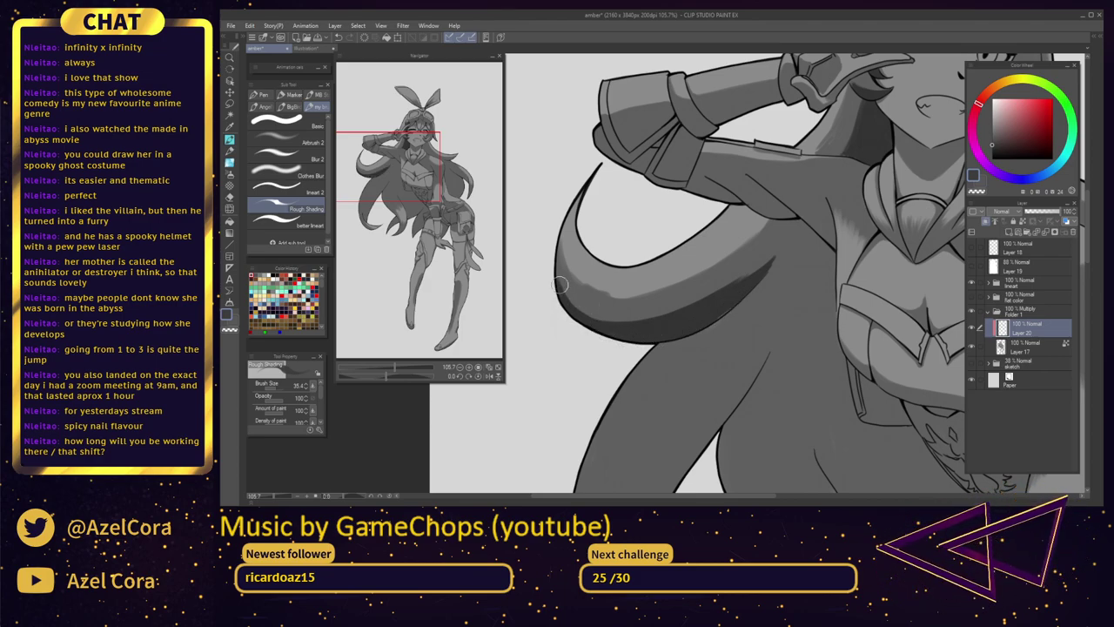
{"action": "left_click_drag", "start_coordinate": [562, 285], "coordinate": [607, 327]}
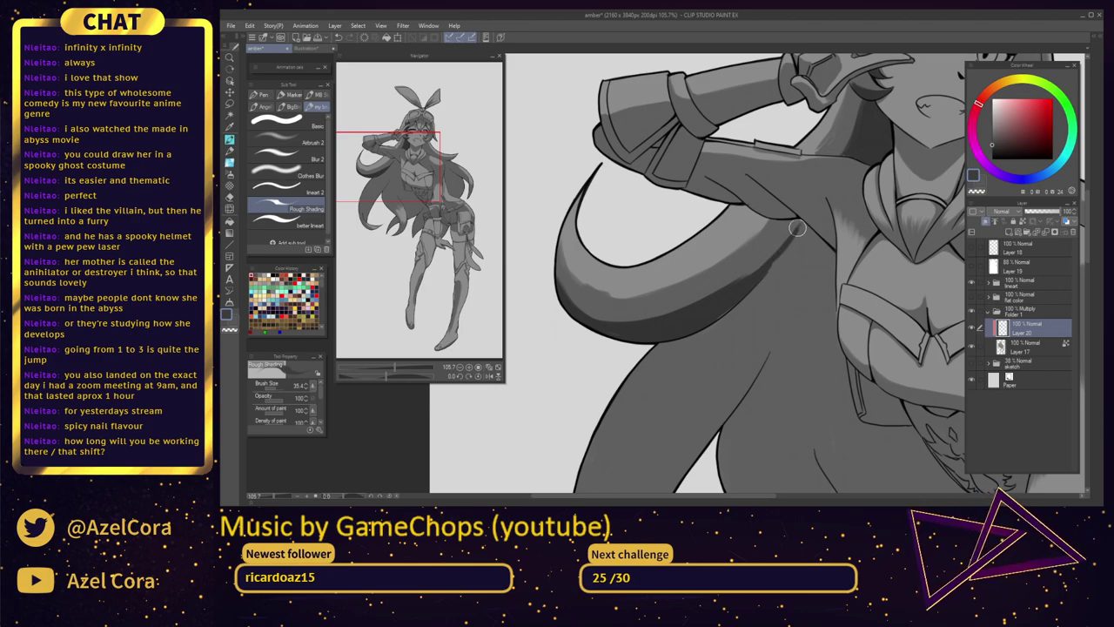
Shade the hair under the raised arm's armpit and the dark garment flap beside the chest
{"action": "left_click_drag", "start_coordinate": [833, 299], "coordinate": [743, 254]}
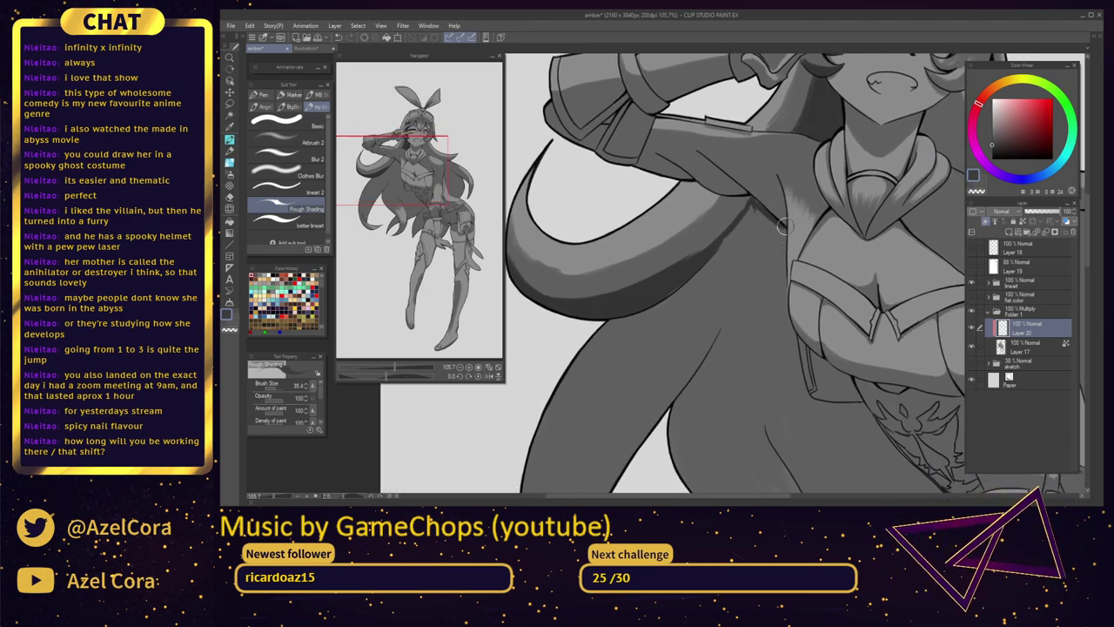
{"action": "mouse_move", "coordinate": [784, 281]}
{"action": "left_mouse_down"}
{"action": "mouse_move", "coordinate": [795, 338]}
{"action": "mouse_move", "coordinate": [776, 275]}
{"action": "mouse_move", "coordinate": [640, 223]}
{"action": "left_mouse_up"}
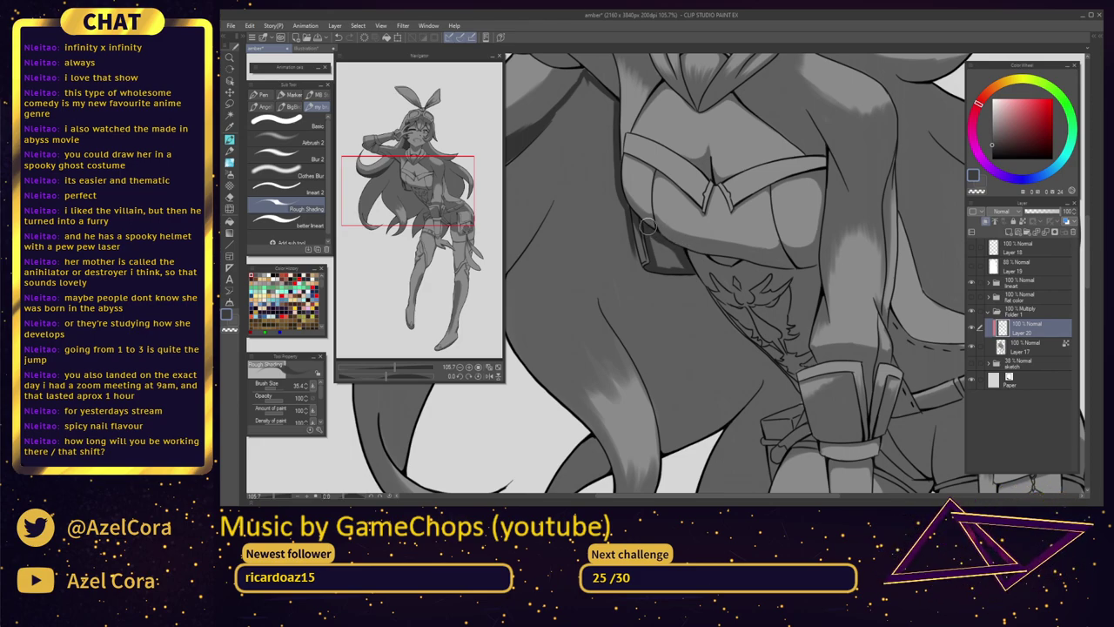
{"action": "mouse_move", "coordinate": [648, 225]}
{"action": "left_mouse_down"}
{"action": "mouse_move", "coordinate": [664, 270]}
{"action": "mouse_move", "coordinate": [656, 261]}
{"action": "mouse_move", "coordinate": [652, 237]}
{"action": "mouse_move", "coordinate": [681, 269]}
{"action": "left_mouse_up"}
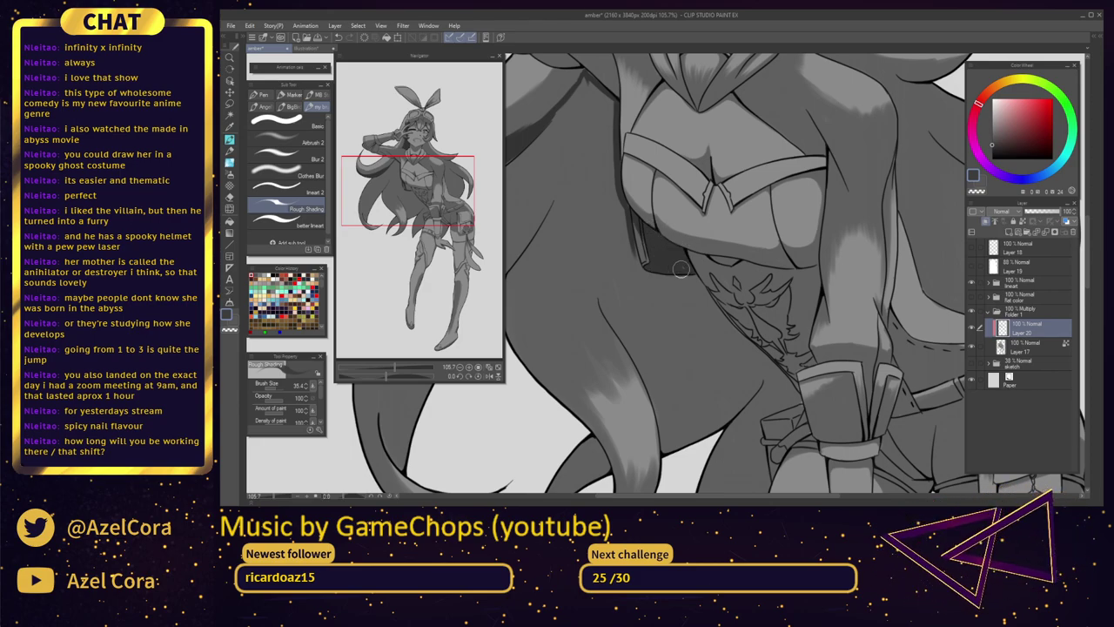
Shade the inner edge of the long outermost hair lock just above its curled tip
{"action": "left_click_drag", "start_coordinate": [667, 216], "coordinate": [841, 149]}
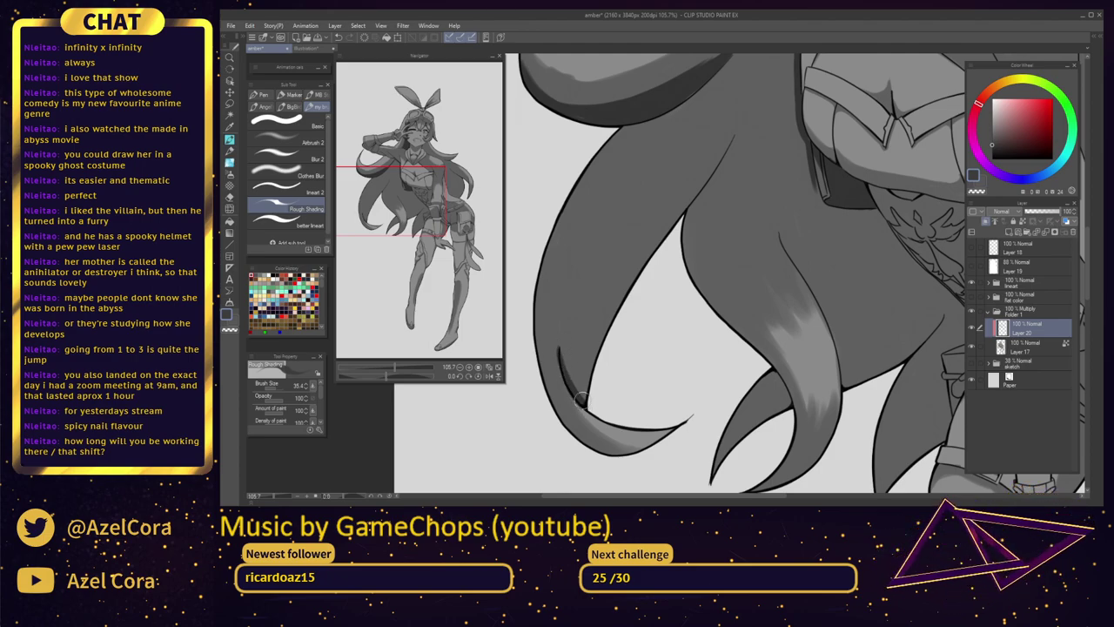
{"action": "mouse_move", "coordinate": [582, 401]}
{"action": "left_mouse_down"}
{"action": "mouse_move", "coordinate": [561, 340]}
{"action": "mouse_move", "coordinate": [585, 403]}
{"action": "mouse_move", "coordinate": [567, 317]}
{"action": "left_mouse_up"}
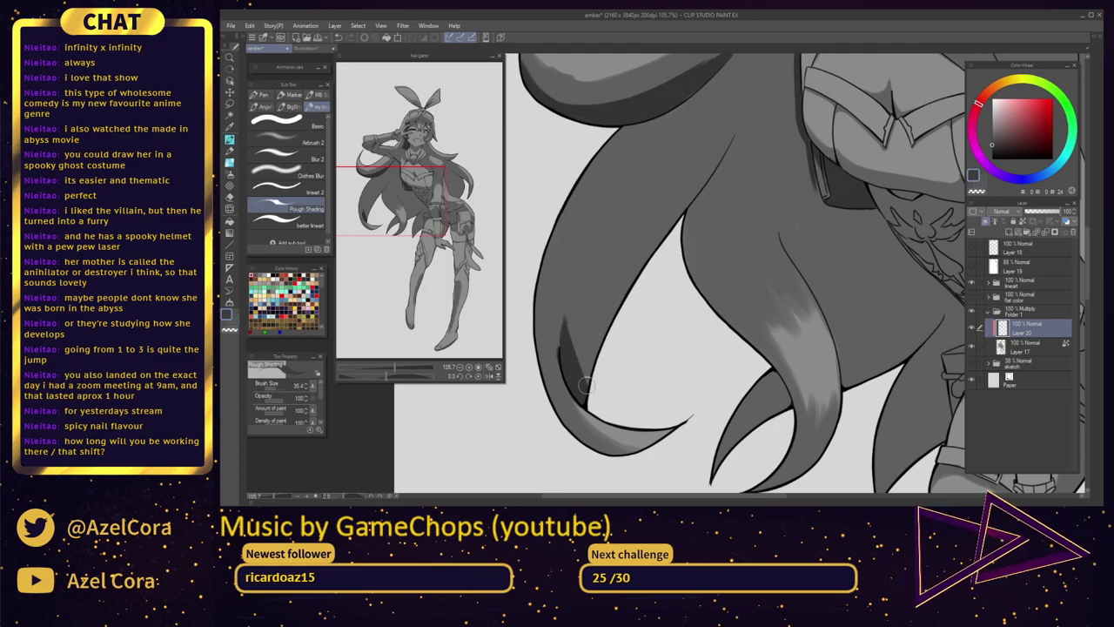
{"action": "left_click_drag", "start_coordinate": [587, 385], "coordinate": [569, 297]}
{"action": "mouse_move", "coordinate": [590, 360]}
{"action": "left_mouse_down"}
{"action": "mouse_move", "coordinate": [568, 288]}
{"action": "mouse_move", "coordinate": [577, 303]}
{"action": "left_mouse_up"}
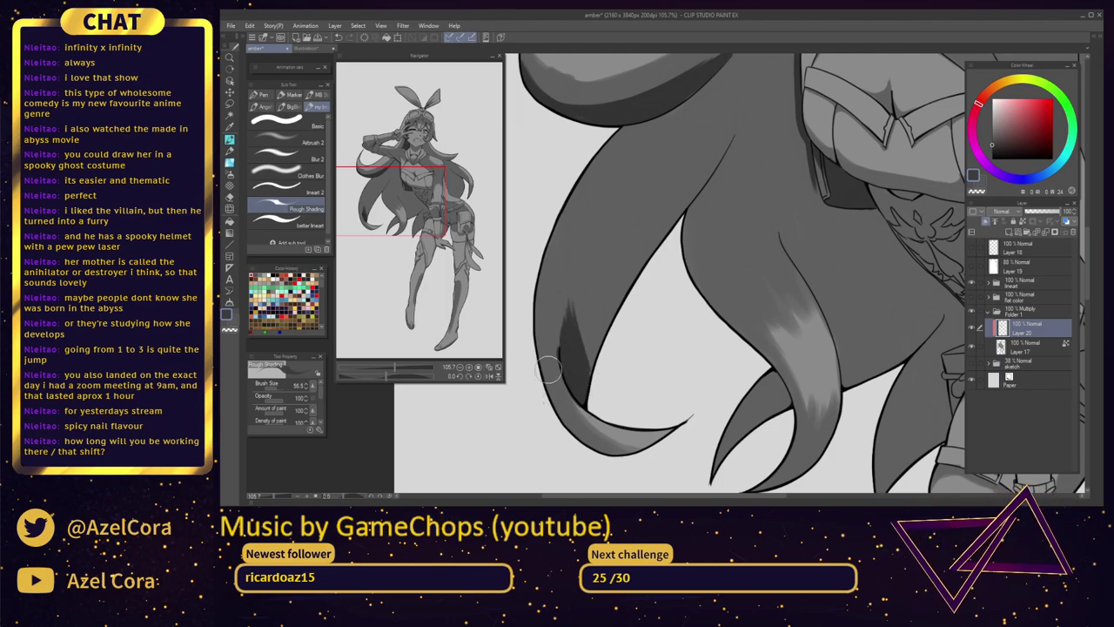
Enlarge the brush to about 56 and shade the outer edge of the long hair lock from its tip up to the curl
{"action": "left_click_drag", "start_coordinate": [548, 370], "coordinate": [575, 431]}
{"action": "mouse_move", "coordinate": [550, 389]}
{"action": "left_mouse_down"}
{"action": "mouse_move", "coordinate": [590, 442]}
{"action": "mouse_move", "coordinate": [565, 420]}
{"action": "mouse_move", "coordinate": [606, 446]}
{"action": "mouse_move", "coordinate": [587, 445]}
{"action": "mouse_move", "coordinate": [615, 454]}
{"action": "left_mouse_up"}
{"action": "left_click_drag", "start_coordinate": [540, 302], "coordinate": [552, 376]}
{"action": "mouse_move", "coordinate": [540, 332]}
{"action": "left_mouse_down"}
{"action": "mouse_move", "coordinate": [554, 280]}
{"action": "mouse_move", "coordinate": [543, 349]}
{"action": "mouse_move", "coordinate": [599, 181]}
{"action": "mouse_move", "coordinate": [544, 317]}
{"action": "mouse_move", "coordinate": [571, 211]}
{"action": "left_mouse_up"}
{"action": "mouse_move", "coordinate": [540, 298]}
{"action": "left_mouse_down"}
{"action": "mouse_move", "coordinate": [583, 182]}
{"action": "mouse_move", "coordinate": [556, 231]}
{"action": "mouse_move", "coordinate": [663, 104]}
{"action": "mouse_move", "coordinate": [558, 246]}
{"action": "mouse_move", "coordinate": [655, 116]}
{"action": "left_mouse_up"}
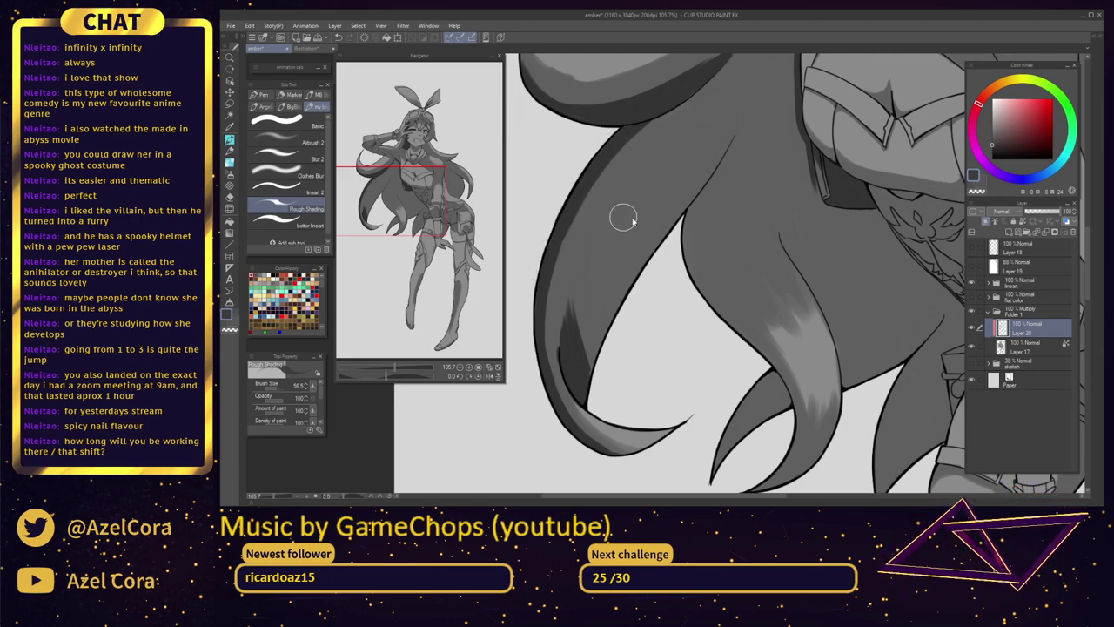
Fill the long lock's middle and upper part with dark shading using a brush up to about 92, undoing the last stroke on the curl
{"action": "mouse_move", "coordinate": [623, 218]}
{"action": "left_mouse_down"}
{"action": "mouse_move", "coordinate": [570, 361]}
{"action": "mouse_move", "coordinate": [604, 232]}
{"action": "mouse_move", "coordinate": [577, 357]}
{"action": "mouse_move", "coordinate": [590, 266]}
{"action": "mouse_move", "coordinate": [568, 342]}
{"action": "mouse_move", "coordinate": [585, 314]}
{"action": "mouse_move", "coordinate": [576, 370]}
{"action": "mouse_move", "coordinate": [599, 311]}
{"action": "mouse_move", "coordinate": [582, 358]}
{"action": "mouse_move", "coordinate": [583, 381]}
{"action": "mouse_move", "coordinate": [599, 316]}
{"action": "mouse_move", "coordinate": [586, 389]}
{"action": "mouse_move", "coordinate": [642, 272]}
{"action": "mouse_move", "coordinate": [586, 377]}
{"action": "mouse_move", "coordinate": [633, 270]}
{"action": "mouse_move", "coordinate": [559, 387]}
{"action": "mouse_move", "coordinate": [547, 299]}
{"action": "mouse_move", "coordinate": [554, 390]}
{"action": "mouse_move", "coordinate": [559, 296]}
{"action": "mouse_move", "coordinate": [553, 403]}
{"action": "mouse_move", "coordinate": [551, 380]}
{"action": "mouse_move", "coordinate": [632, 165]}
{"action": "mouse_move", "coordinate": [546, 333]}
{"action": "mouse_move", "coordinate": [599, 192]}
{"action": "mouse_move", "coordinate": [552, 279]}
{"action": "mouse_move", "coordinate": [701, 102]}
{"action": "left_mouse_up"}
{"action": "left_click_drag", "start_coordinate": [659, 174], "coordinate": [610, 242]}
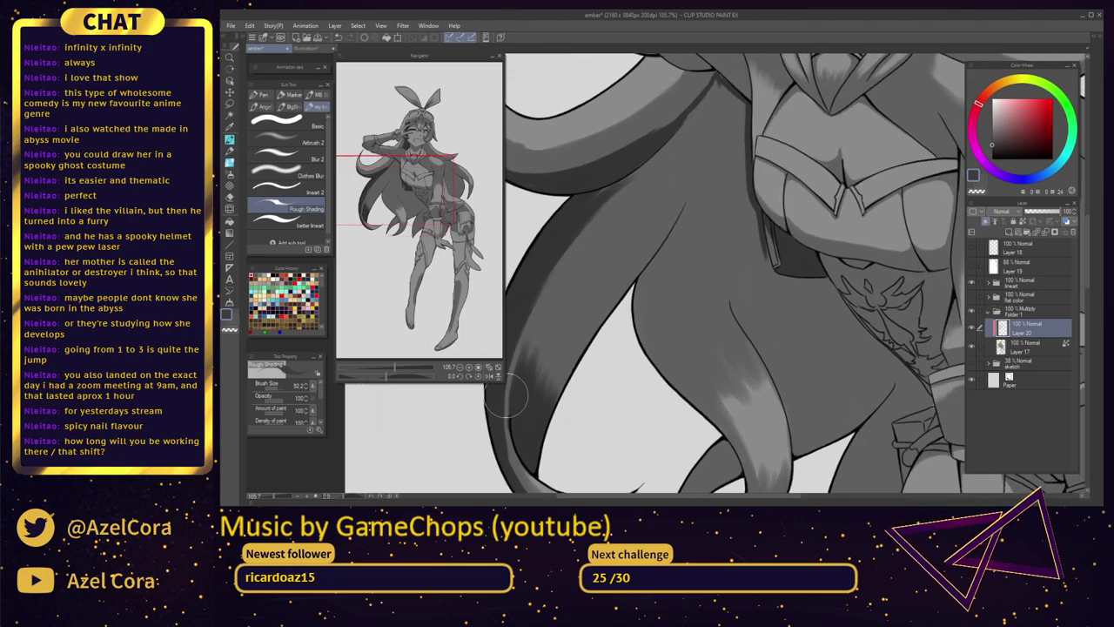
{"action": "mouse_move", "coordinate": [505, 396]}
{"action": "left_mouse_down"}
{"action": "mouse_move", "coordinate": [580, 247]}
{"action": "mouse_move", "coordinate": [506, 390]}
{"action": "mouse_move", "coordinate": [544, 287]}
{"action": "mouse_move", "coordinate": [611, 209]}
{"action": "mouse_move", "coordinate": [534, 300]}
{"action": "mouse_move", "coordinate": [670, 146]}
{"action": "mouse_move", "coordinate": [558, 244]}
{"action": "mouse_move", "coordinate": [707, 98]}
{"action": "mouse_move", "coordinate": [671, 142]}
{"action": "mouse_move", "coordinate": [714, 82]}
{"action": "mouse_move", "coordinate": [700, 119]}
{"action": "mouse_move", "coordinate": [724, 92]}
{"action": "mouse_move", "coordinate": [697, 130]}
{"action": "mouse_move", "coordinate": [730, 95]}
{"action": "mouse_move", "coordinate": [695, 148]}
{"action": "mouse_move", "coordinate": [740, 105]}
{"action": "mouse_move", "coordinate": [658, 210]}
{"action": "mouse_move", "coordinate": [742, 114]}
{"action": "mouse_move", "coordinate": [630, 265]}
{"action": "mouse_move", "coordinate": [738, 135]}
{"action": "mouse_move", "coordinate": [697, 164]}
{"action": "mouse_move", "coordinate": [736, 108]}
{"action": "mouse_move", "coordinate": [720, 78]}
{"action": "mouse_move", "coordinate": [737, 84]}
{"action": "mouse_move", "coordinate": [721, 82]}
{"action": "mouse_move", "coordinate": [669, 188]}
{"action": "mouse_move", "coordinate": [687, 170]}
{"action": "mouse_move", "coordinate": [620, 270]}
{"action": "mouse_move", "coordinate": [682, 196]}
{"action": "mouse_move", "coordinate": [597, 312]}
{"action": "mouse_move", "coordinate": [677, 211]}
{"action": "mouse_move", "coordinate": [583, 327]}
{"action": "mouse_move", "coordinate": [674, 216]}
{"action": "mouse_move", "coordinate": [596, 297]}
{"action": "mouse_move", "coordinate": [683, 189]}
{"action": "mouse_move", "coordinate": [571, 322]}
{"action": "mouse_move", "coordinate": [692, 151]}
{"action": "mouse_move", "coordinate": [581, 295]}
{"action": "mouse_move", "coordinate": [654, 180]}
{"action": "mouse_move", "coordinate": [615, 242]}
{"action": "mouse_move", "coordinate": [695, 136]}
{"action": "mouse_move", "coordinate": [584, 259]}
{"action": "mouse_move", "coordinate": [695, 130]}
{"action": "mouse_move", "coordinate": [544, 322]}
{"action": "mouse_move", "coordinate": [597, 235]}
{"action": "mouse_move", "coordinate": [545, 301]}
{"action": "mouse_move", "coordinate": [593, 259]}
{"action": "mouse_move", "coordinate": [544, 336]}
{"action": "mouse_move", "coordinate": [602, 260]}
{"action": "mouse_move", "coordinate": [550, 346]}
{"action": "mouse_move", "coordinate": [625, 250]}
{"action": "mouse_move", "coordinate": [571, 329]}
{"action": "mouse_move", "coordinate": [619, 267]}
{"action": "mouse_move", "coordinate": [615, 291]}
{"action": "mouse_move", "coordinate": [625, 249]}
{"action": "mouse_move", "coordinate": [620, 267]}
{"action": "mouse_move", "coordinate": [633, 271]}
{"action": "mouse_move", "coordinate": [655, 253]}
{"action": "mouse_move", "coordinate": [747, 338]}
{"action": "mouse_move", "coordinate": [753, 386]}
{"action": "left_mouse_up"}
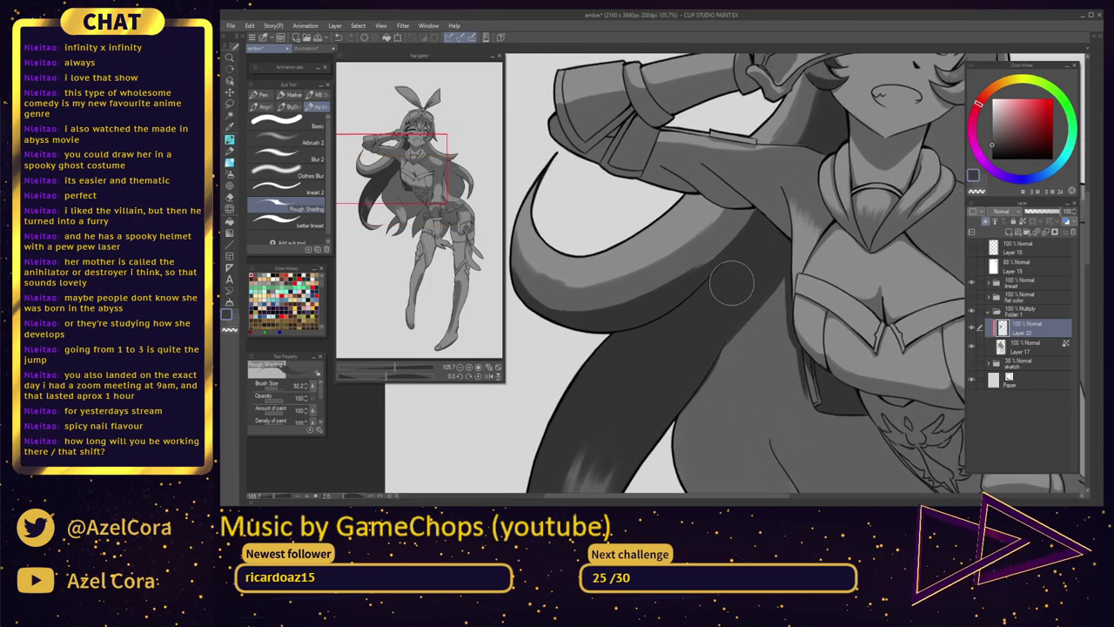
{"action": "left_click_drag", "start_coordinate": [732, 283], "coordinate": [720, 280]}
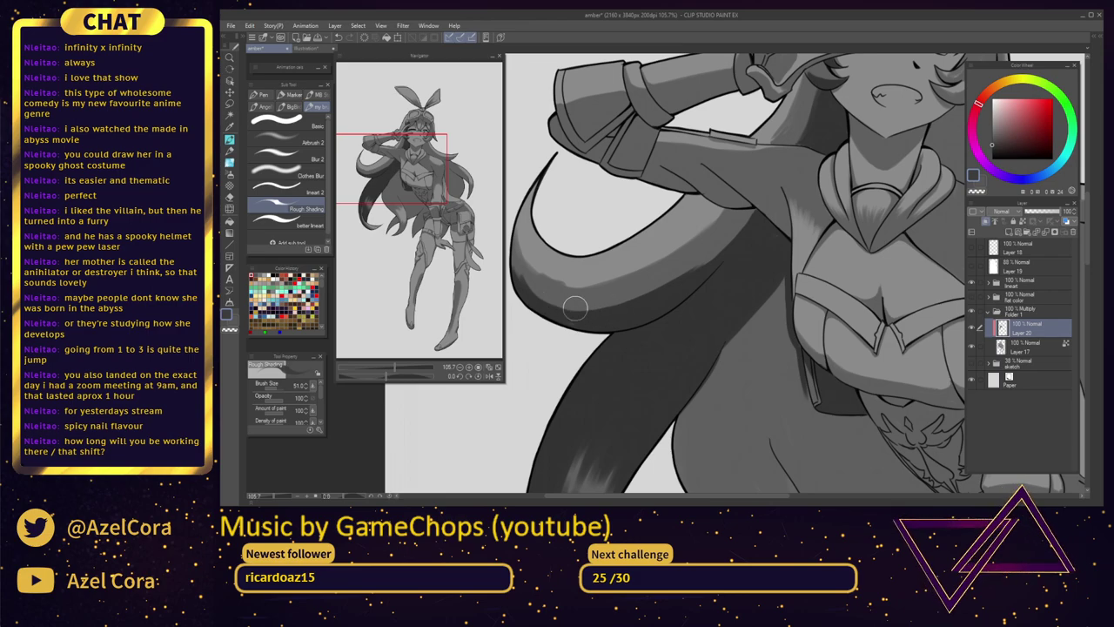
{"action": "left_click_drag", "start_coordinate": [521, 277], "coordinate": [627, 292]}
{"action": "key", "text": "ctrl+z"}
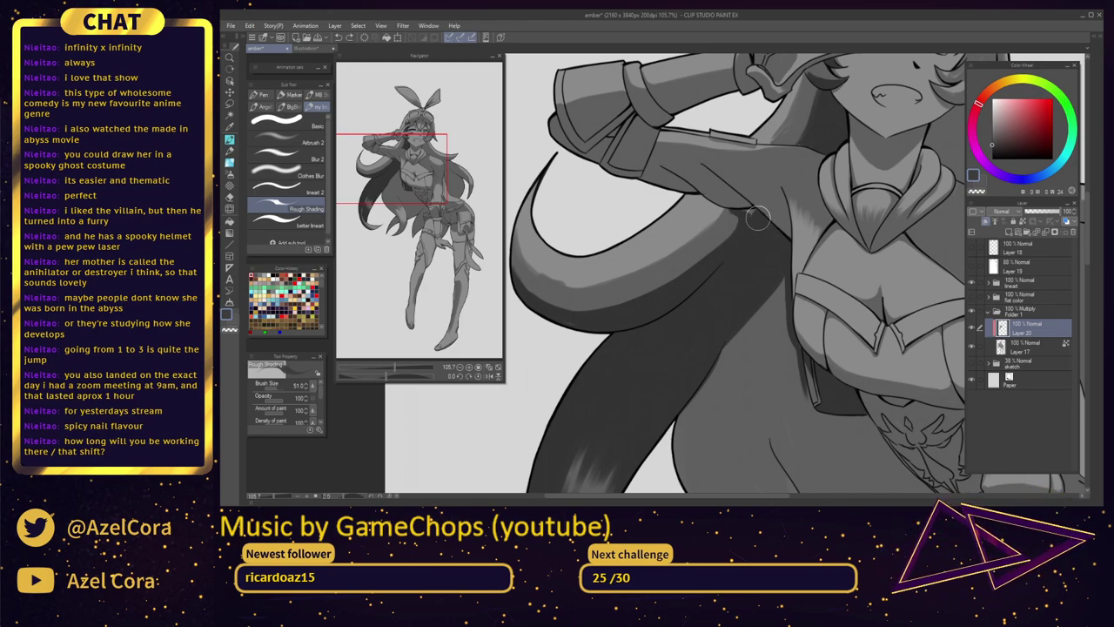
Set the brush to about 84 and shade the hair beside the torso, following the inner edge of the wavy central lock
{"action": "mouse_move", "coordinate": [785, 364]}
{"action": "left_mouse_down"}
{"action": "mouse_move", "coordinate": [772, 278]}
{"action": "mouse_move", "coordinate": [699, 142]}
{"action": "mouse_move", "coordinate": [706, 227]}
{"action": "left_mouse_up"}
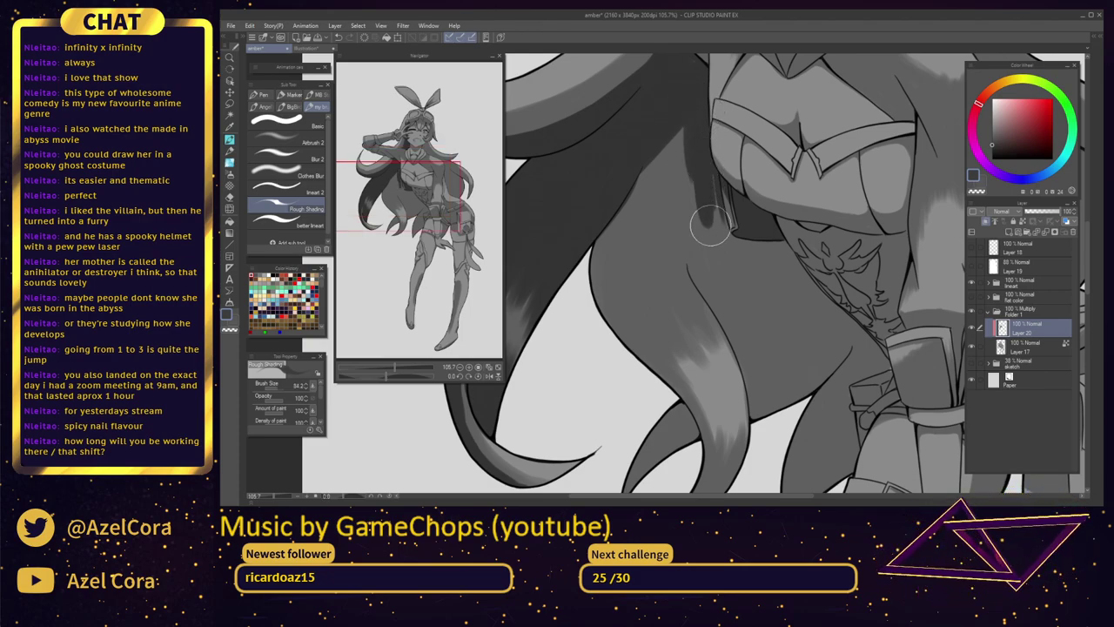
{"action": "left_click_drag", "start_coordinate": [709, 179], "coordinate": [728, 254]}
{"action": "left_click_drag", "start_coordinate": [712, 198], "coordinate": [729, 291]}
{"action": "left_click_drag", "start_coordinate": [703, 228], "coordinate": [721, 307]}
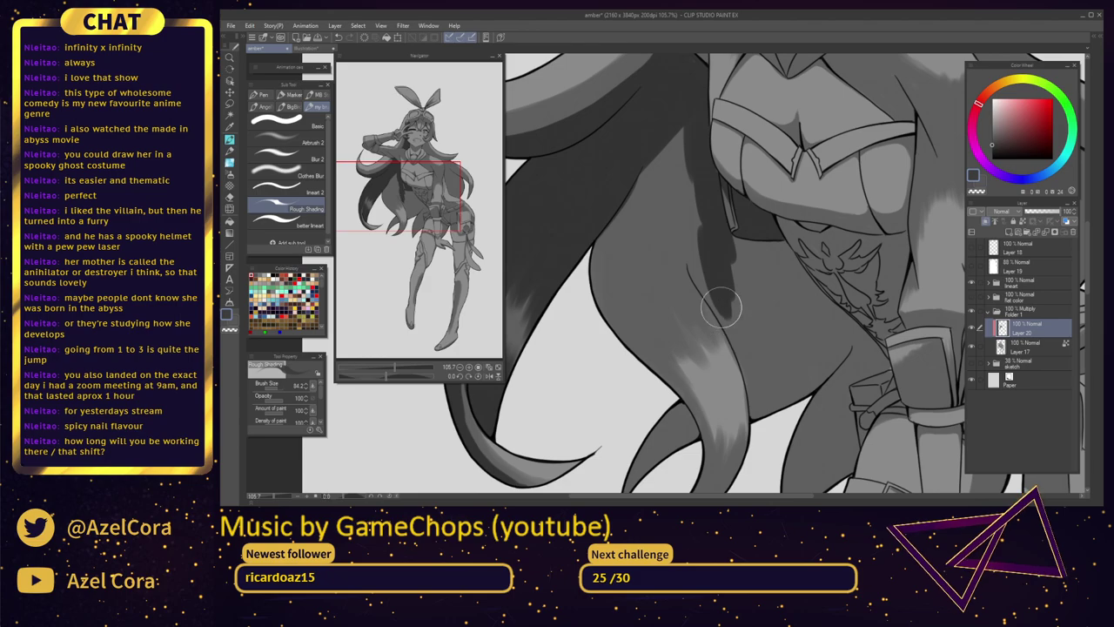
{"action": "mouse_move", "coordinate": [690, 257]}
{"action": "left_mouse_down"}
{"action": "mouse_move", "coordinate": [734, 327]}
{"action": "mouse_move", "coordinate": [808, 261]}
{"action": "mouse_move", "coordinate": [811, 195]}
{"action": "mouse_move", "coordinate": [801, 212]}
{"action": "mouse_move", "coordinate": [758, 210]}
{"action": "mouse_move", "coordinate": [719, 261]}
{"action": "mouse_move", "coordinate": [730, 283]}
{"action": "mouse_move", "coordinate": [716, 258]}
{"action": "mouse_move", "coordinate": [738, 297]}
{"action": "mouse_move", "coordinate": [711, 257]}
{"action": "mouse_move", "coordinate": [751, 344]}
{"action": "mouse_move", "coordinate": [733, 273]}
{"action": "mouse_move", "coordinate": [705, 240]}
{"action": "mouse_move", "coordinate": [752, 362]}
{"action": "left_mouse_up"}
{"action": "left_click_drag", "start_coordinate": [738, 305], "coordinate": [754, 357]}
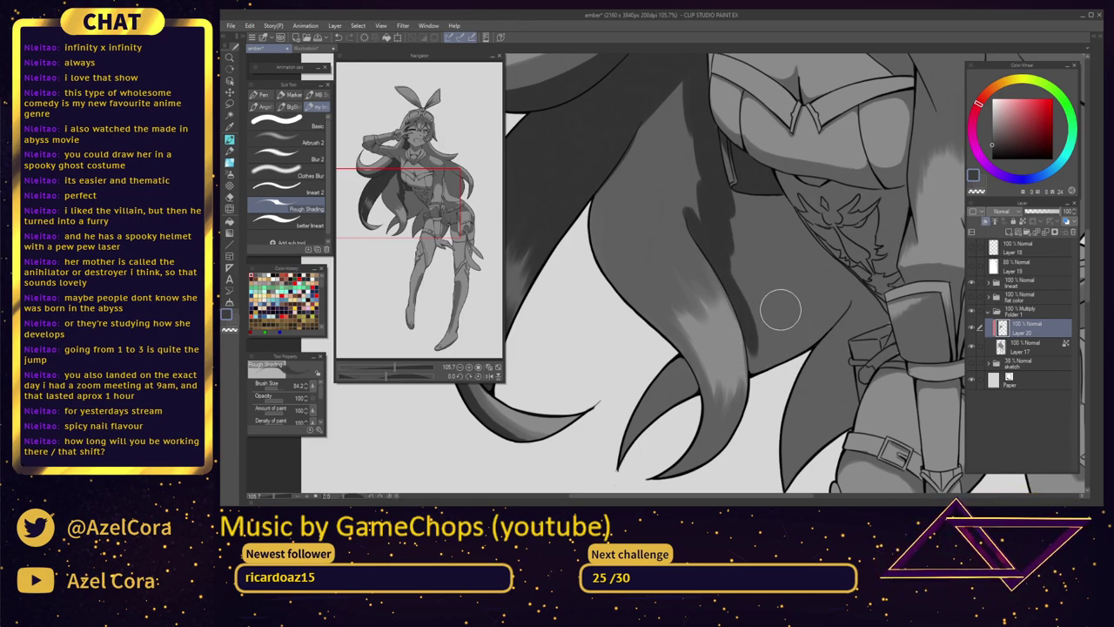
Extend the dark shading across the hair behind the waist, from the central lock to the lowered arm's cuff
{"action": "mouse_move", "coordinate": [721, 241]}
{"action": "left_mouse_down"}
{"action": "mouse_move", "coordinate": [764, 333]}
{"action": "mouse_move", "coordinate": [777, 331]}
{"action": "left_mouse_up"}
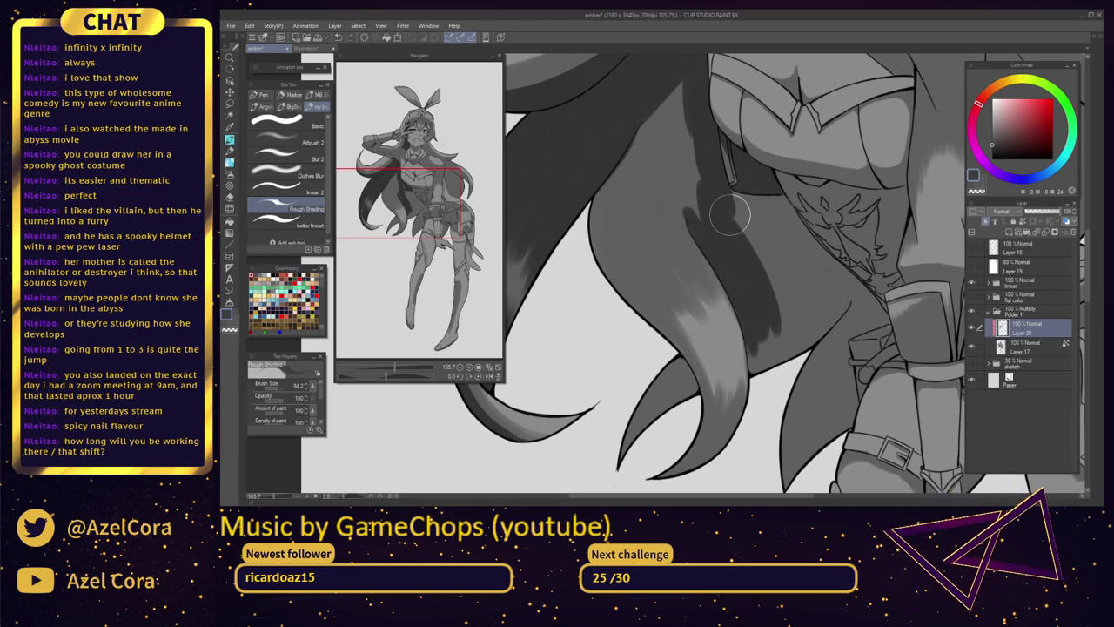
{"action": "mouse_move", "coordinate": [730, 215]}
{"action": "left_mouse_down"}
{"action": "mouse_move", "coordinate": [789, 338]}
{"action": "mouse_move", "coordinate": [746, 217]}
{"action": "mouse_move", "coordinate": [800, 327]}
{"action": "mouse_move", "coordinate": [751, 209]}
{"action": "mouse_move", "coordinate": [816, 327]}
{"action": "left_mouse_up"}
{"action": "left_click_drag", "start_coordinate": [772, 221], "coordinate": [808, 305]}
{"action": "left_click_drag", "start_coordinate": [791, 228], "coordinate": [821, 294]}
{"action": "left_click_drag", "start_coordinate": [798, 231], "coordinate": [838, 291]}
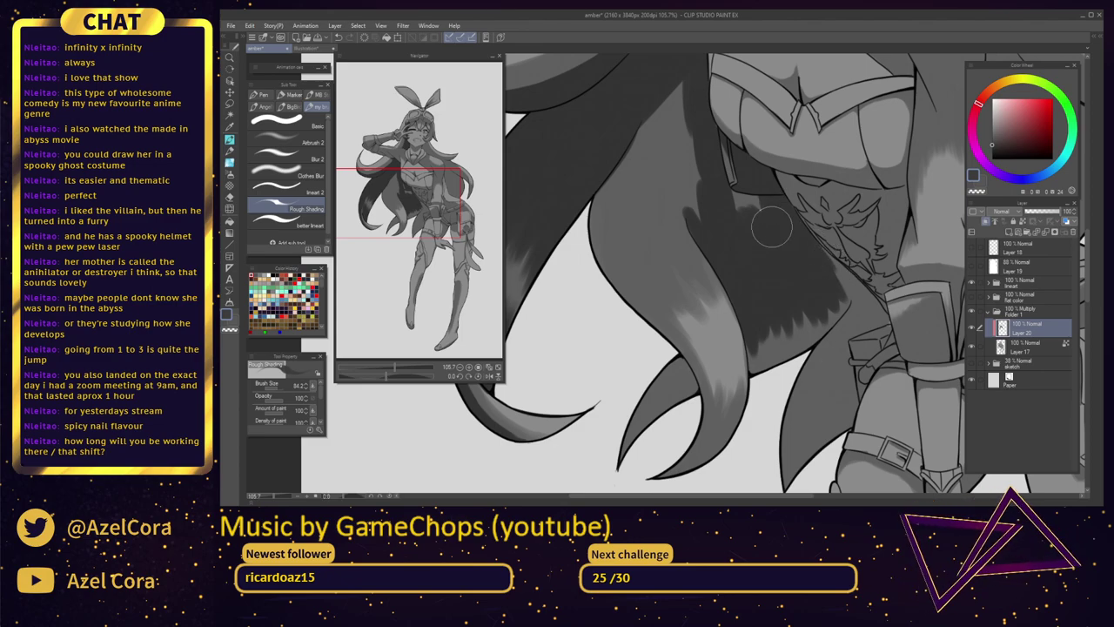
{"action": "left_click_drag", "start_coordinate": [753, 213], "coordinate": [734, 199]}
Shade the short hair strand hanging behind the hip, and reduce the brush to about 59 to shade the small pouch beside the cuff
{"action": "left_click_drag", "start_coordinate": [813, 263], "coordinate": [720, 192]}
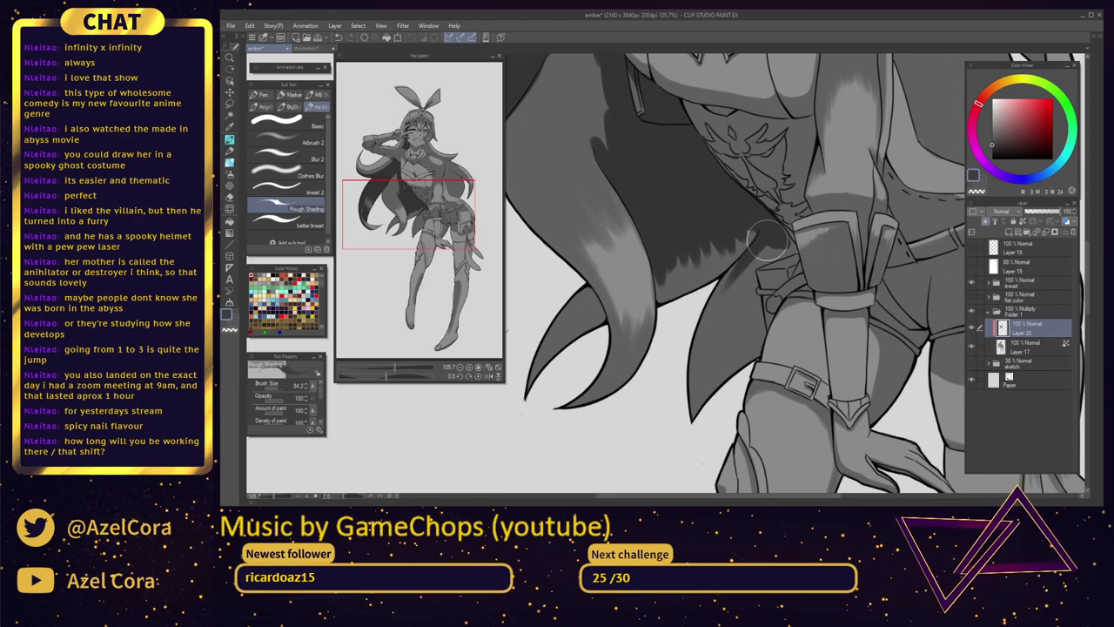
{"action": "left_click_drag", "start_coordinate": [767, 240], "coordinate": [714, 329]}
{"action": "left_click_drag", "start_coordinate": [771, 247], "coordinate": [729, 325]}
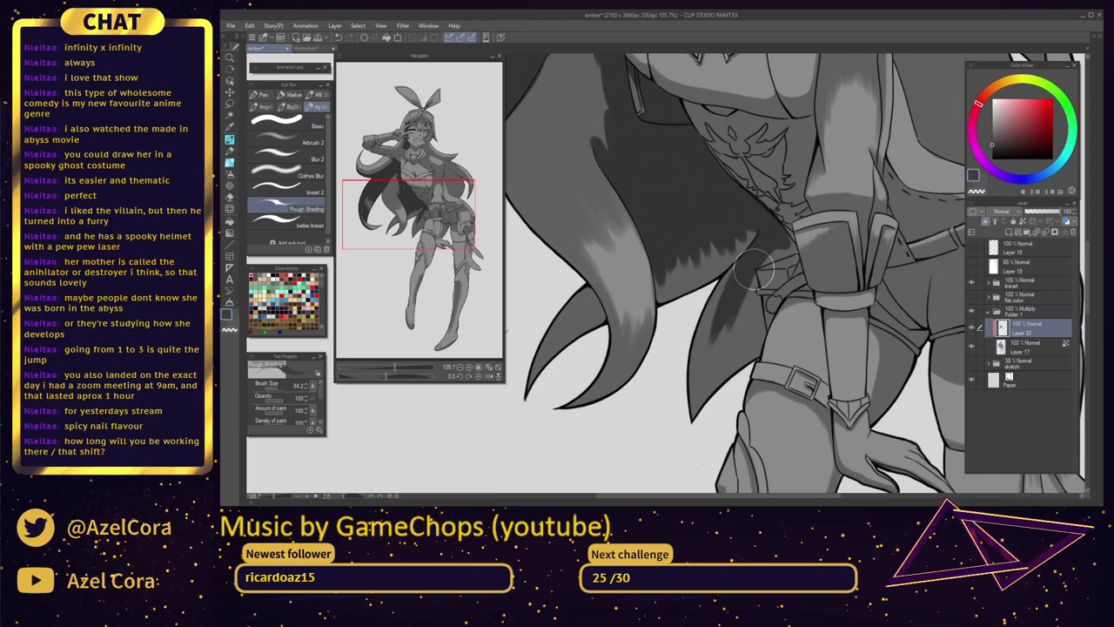
{"action": "mouse_move", "coordinate": [754, 270]}
{"action": "left_mouse_down"}
{"action": "mouse_move", "coordinate": [746, 328]}
{"action": "mouse_move", "coordinate": [754, 267]}
{"action": "mouse_move", "coordinate": [758, 333]}
{"action": "mouse_move", "coordinate": [736, 272]}
{"action": "mouse_move", "coordinate": [755, 332]}
{"action": "mouse_move", "coordinate": [762, 323]}
{"action": "mouse_move", "coordinate": [758, 342]}
{"action": "mouse_move", "coordinate": [740, 330]}
{"action": "mouse_move", "coordinate": [742, 296]}
{"action": "mouse_move", "coordinate": [722, 375]}
{"action": "mouse_move", "coordinate": [732, 303]}
{"action": "mouse_move", "coordinate": [740, 341]}
{"action": "left_mouse_up"}
{"action": "mouse_move", "coordinate": [774, 249]}
{"action": "left_mouse_down"}
{"action": "mouse_move", "coordinate": [762, 263]}
{"action": "mouse_move", "coordinate": [793, 248]}
{"action": "mouse_move", "coordinate": [768, 253]}
{"action": "left_mouse_up"}
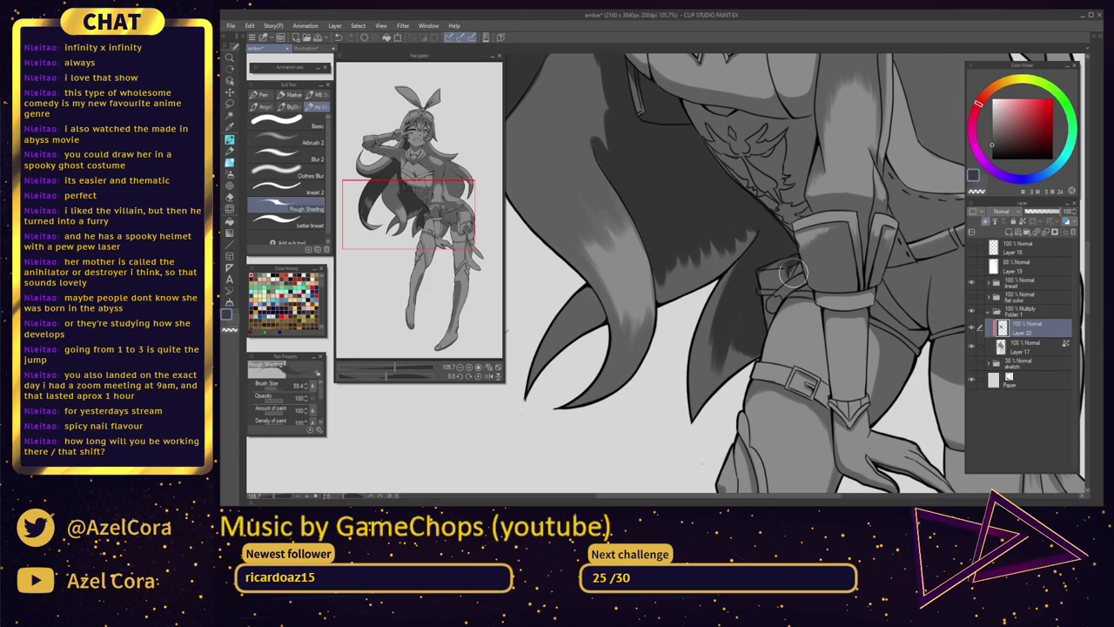
{"action": "mouse_move", "coordinate": [788, 289]}
{"action": "left_mouse_down"}
{"action": "mouse_move", "coordinate": [798, 294]}
{"action": "mouse_move", "coordinate": [791, 268]}
{"action": "left_mouse_up"}
Shade the inner thigh between the lowered forearm and the shorts' hem, redoing the first stroke with the brush at about 56
{"action": "left_click_drag", "start_coordinate": [845, 304], "coordinate": [822, 267]}
{"action": "scroll", "coordinate": [822, 266], "scroll_direction": "up", "scroll_amount": 4}
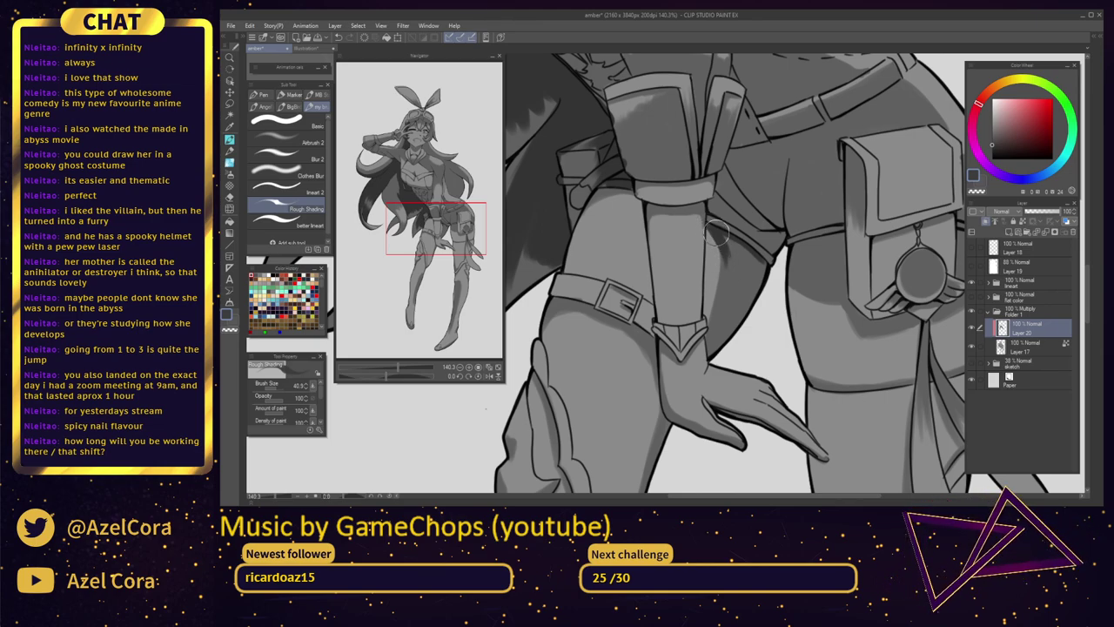
{"action": "left_click_drag", "start_coordinate": [716, 232], "coordinate": [715, 320]}
{"action": "key", "text": "ctrl+z"}
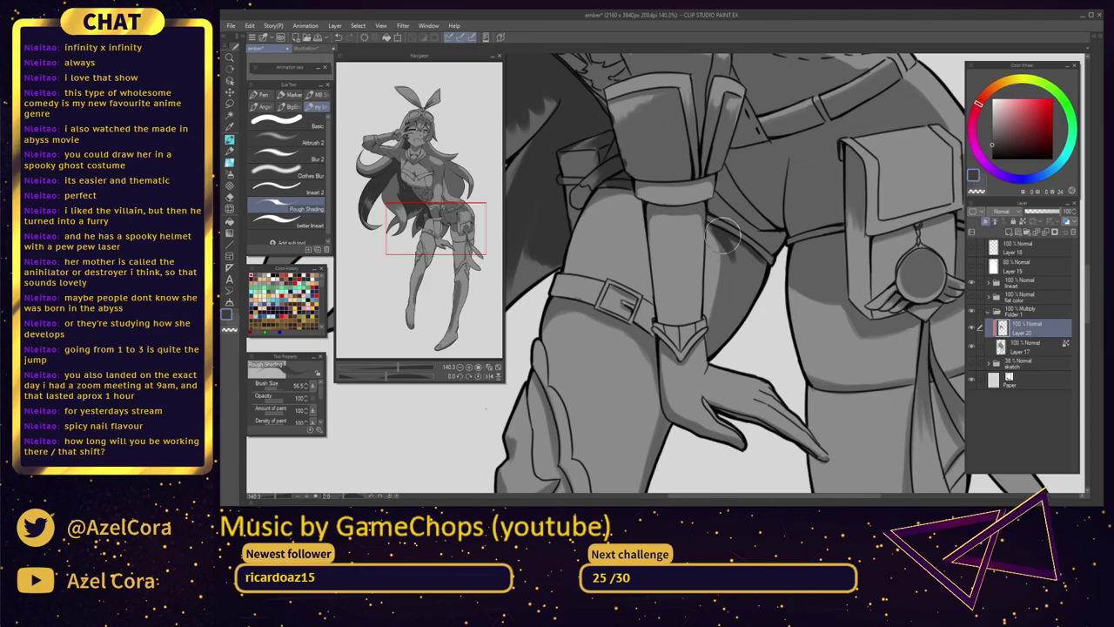
{"action": "mouse_move", "coordinate": [727, 257]}
{"action": "left_mouse_down"}
{"action": "mouse_move", "coordinate": [717, 295]}
{"action": "mouse_move", "coordinate": [730, 245]}
{"action": "mouse_move", "coordinate": [716, 330]}
{"action": "left_mouse_up"}
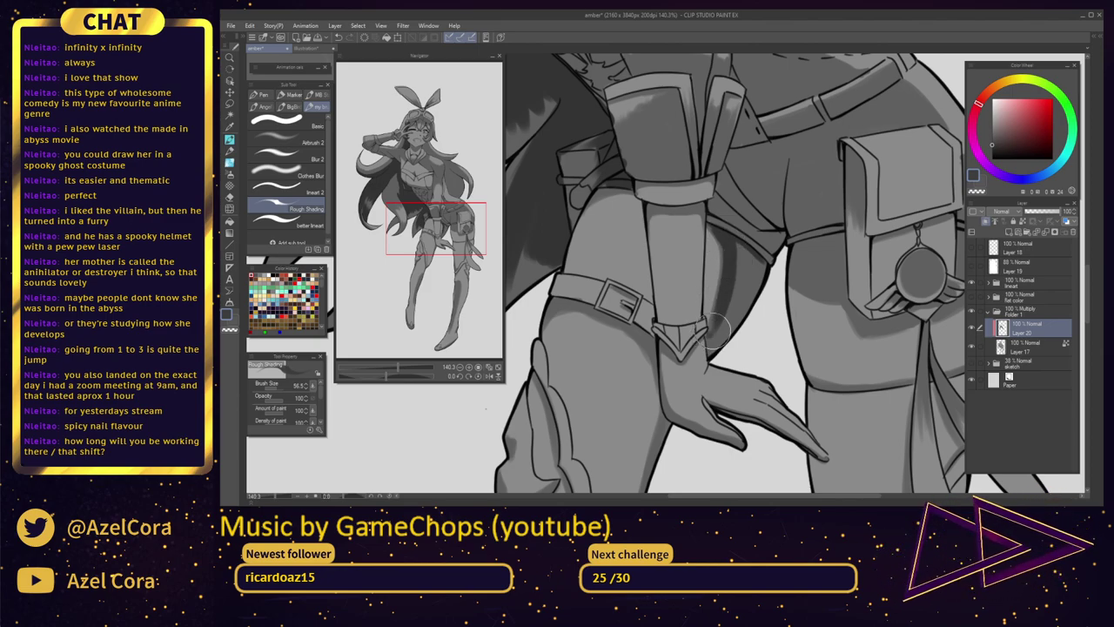
{"action": "mouse_move", "coordinate": [740, 244]}
{"action": "left_mouse_down"}
{"action": "mouse_move", "coordinate": [695, 357]}
{"action": "mouse_move", "coordinate": [748, 273]}
{"action": "mouse_move", "coordinate": [748, 251]}
{"action": "mouse_move", "coordinate": [717, 331]}
{"action": "mouse_move", "coordinate": [756, 271]}
{"action": "mouse_move", "coordinate": [713, 332]}
{"action": "mouse_move", "coordinate": [704, 246]}
{"action": "mouse_move", "coordinate": [764, 276]}
{"action": "mouse_move", "coordinate": [720, 313]}
{"action": "mouse_move", "coordinate": [725, 322]}
{"action": "mouse_move", "coordinate": [762, 283]}
{"action": "mouse_move", "coordinate": [761, 260]}
{"action": "mouse_move", "coordinate": [753, 270]}
{"action": "mouse_move", "coordinate": [717, 260]}
{"action": "mouse_move", "coordinate": [706, 232]}
{"action": "mouse_move", "coordinate": [719, 244]}
{"action": "mouse_move", "coordinate": [698, 330]}
{"action": "left_mouse_up"}
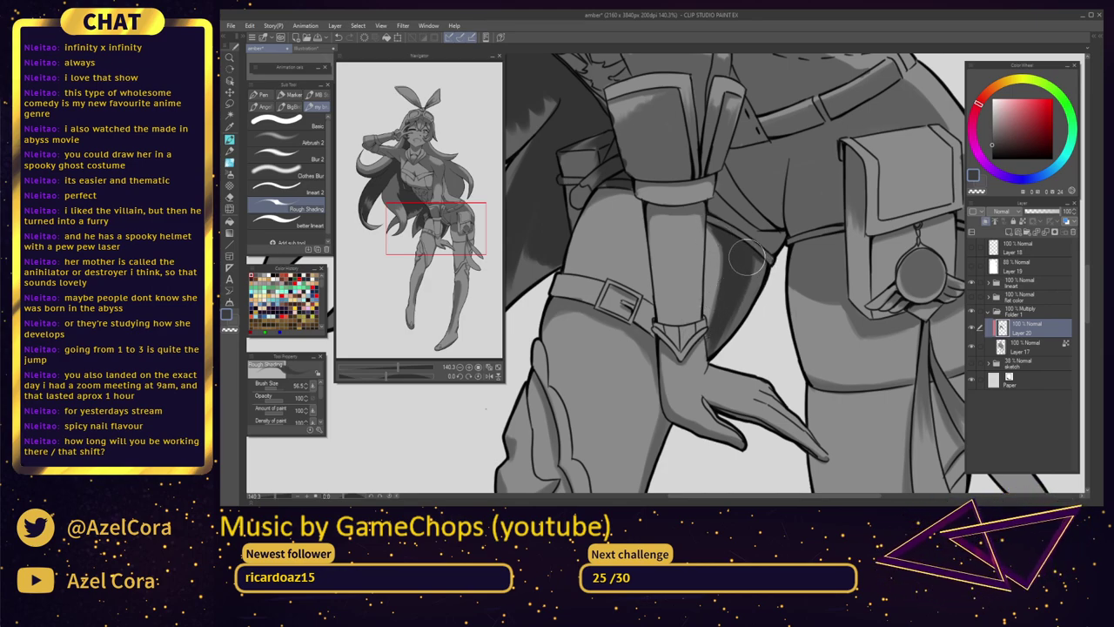
{"action": "mouse_move", "coordinate": [751, 256]}
{"action": "left_mouse_down"}
{"action": "mouse_move", "coordinate": [735, 321]}
{"action": "mouse_move", "coordinate": [747, 293]}
{"action": "left_mouse_up"}
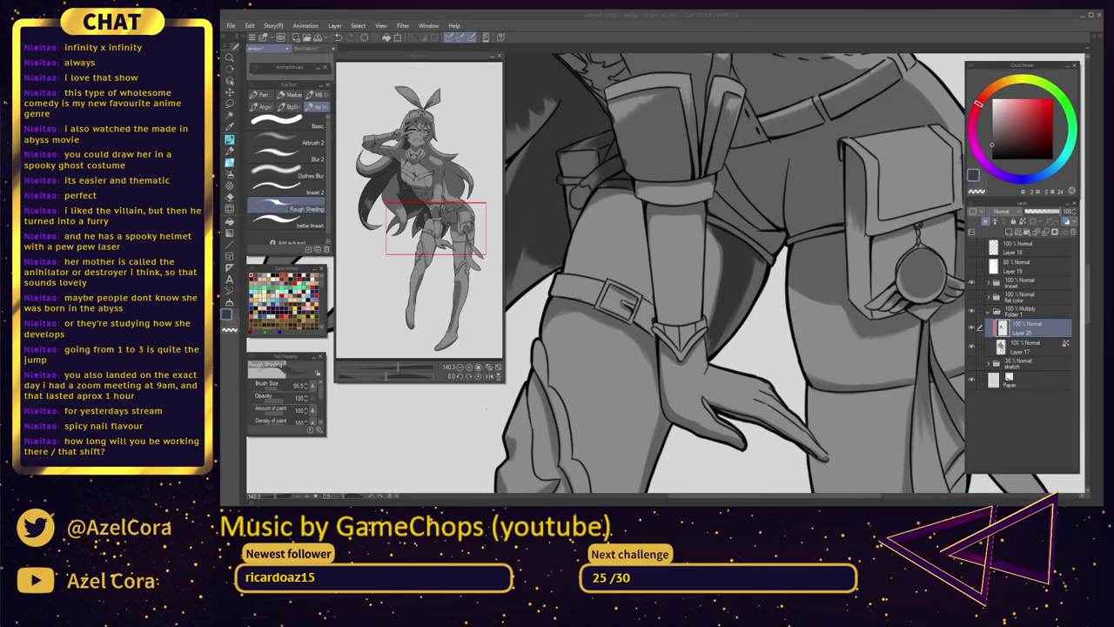
Sample the grey under the shorts' hem and shade the inner thigh between the hem and the lowered forearm
{"action": "left_click", "coordinate": [754, 244], "text": "alt"}
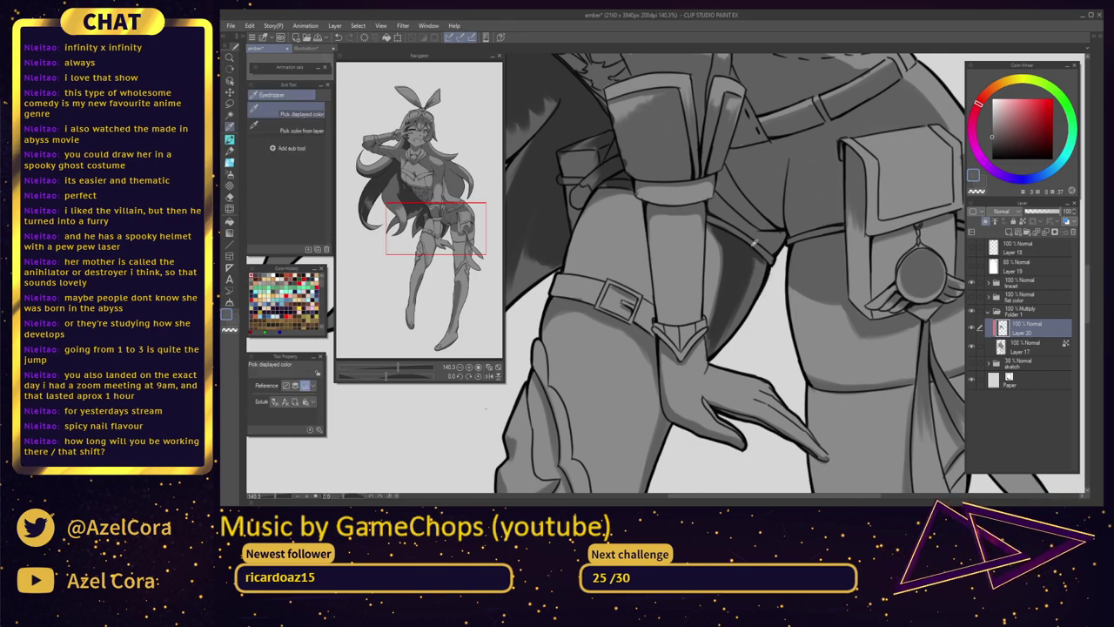
{"action": "left_click", "coordinate": [231, 140]}
{"action": "left_click_drag", "start_coordinate": [752, 266], "coordinate": [725, 326]}
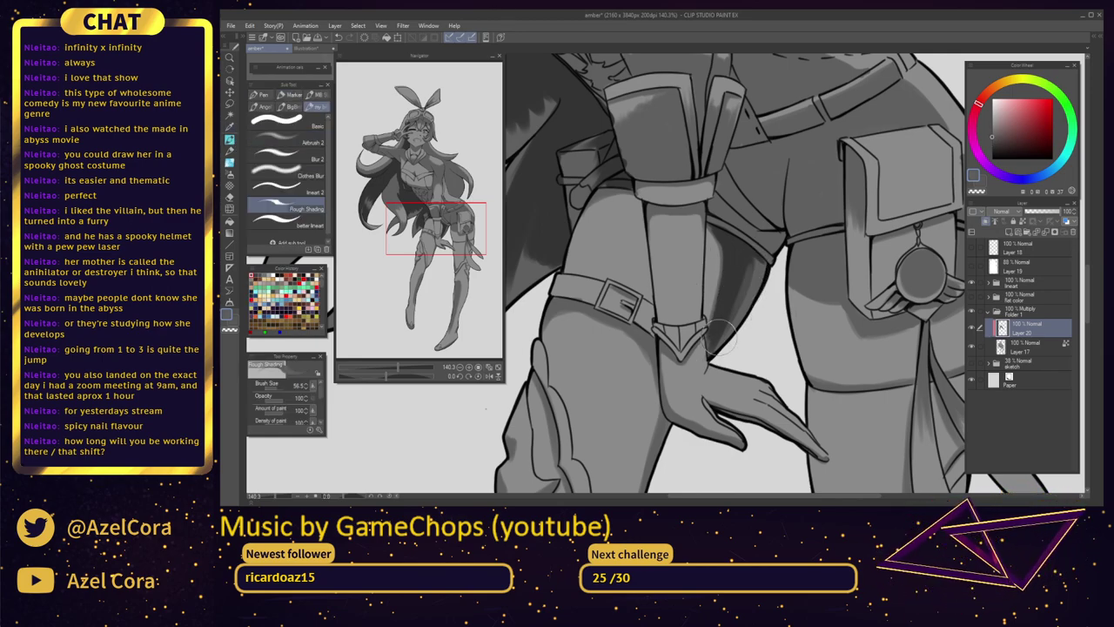
{"action": "mouse_move", "coordinate": [754, 270]}
{"action": "left_mouse_down"}
{"action": "mouse_move", "coordinate": [713, 353]}
{"action": "mouse_move", "coordinate": [723, 327]}
{"action": "left_mouse_up"}
{"action": "mouse_move", "coordinate": [739, 268]}
{"action": "left_mouse_down"}
{"action": "mouse_move", "coordinate": [716, 328]}
{"action": "mouse_move", "coordinate": [746, 303]}
{"action": "mouse_move", "coordinate": [737, 311]}
{"action": "left_mouse_up"}
{"action": "key", "text": "alt"}
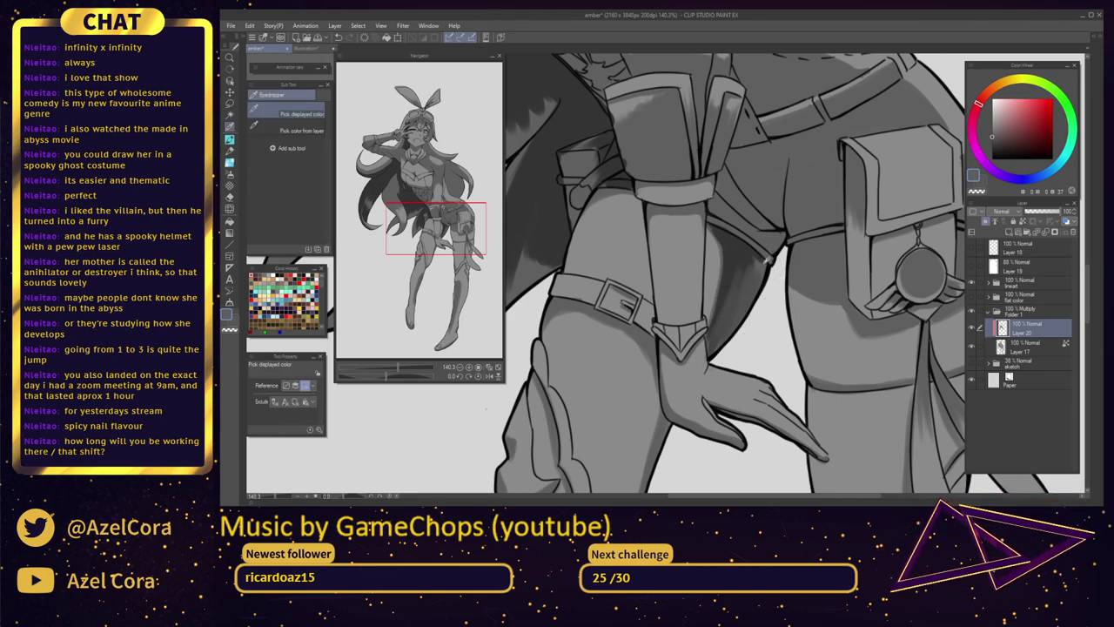
{"action": "left_click", "coordinate": [231, 140]}
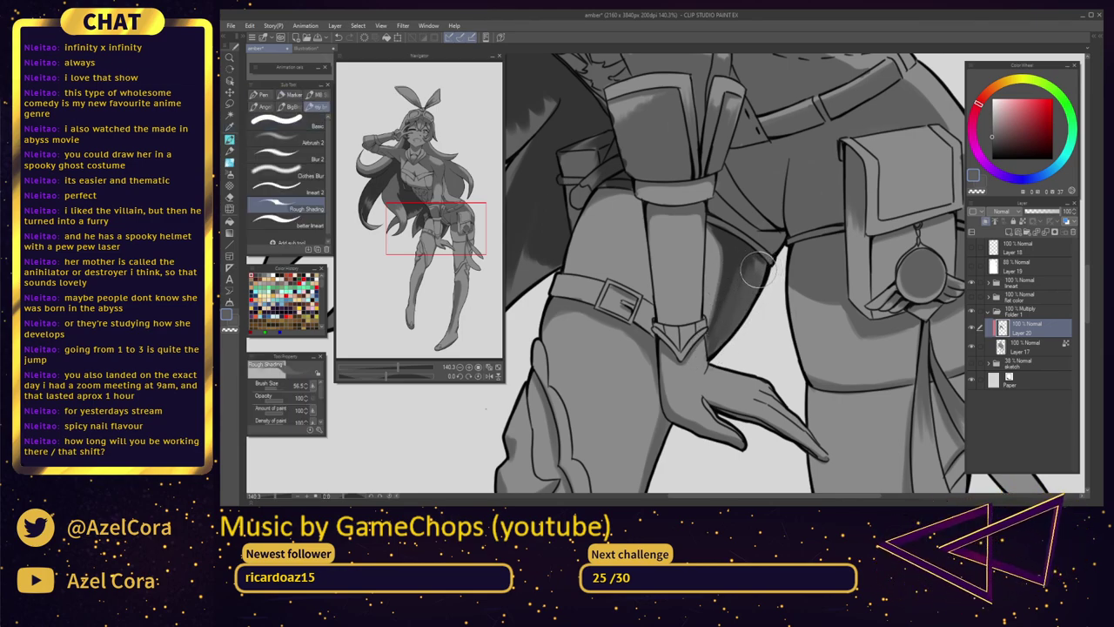
{"action": "left_click_drag", "start_coordinate": [759, 268], "coordinate": [726, 343]}
{"action": "left_click_drag", "start_coordinate": [752, 273], "coordinate": [722, 358]}
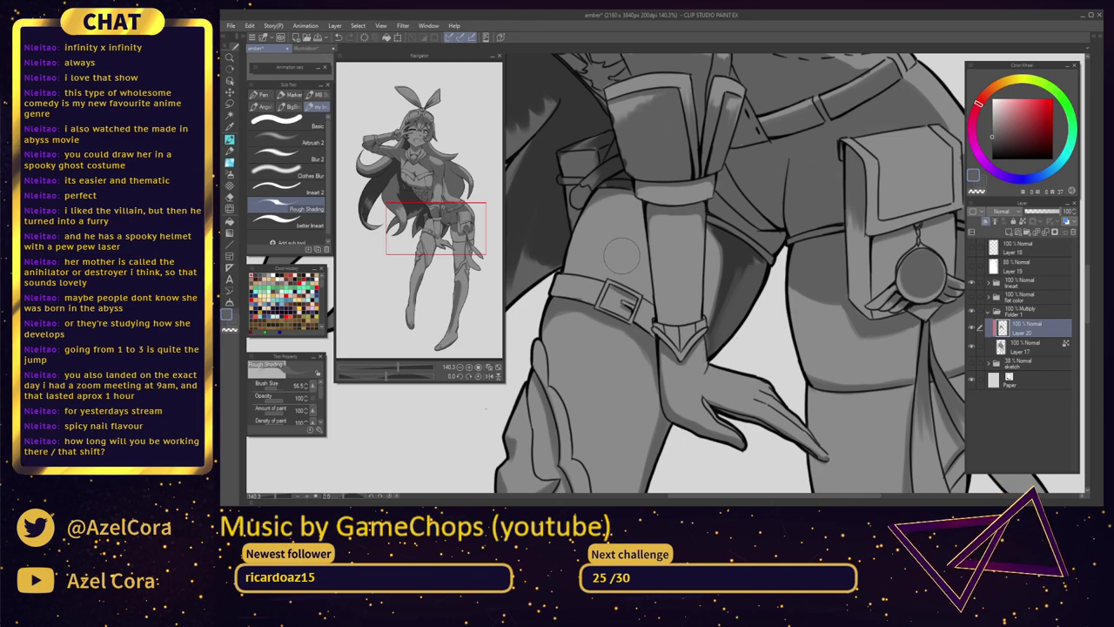
Resample a darker grey beside the forearm and deepen the shadow along the inner thigh's outer edge
{"action": "key", "text": "i"}
{"action": "left_click", "coordinate": [230, 140]}
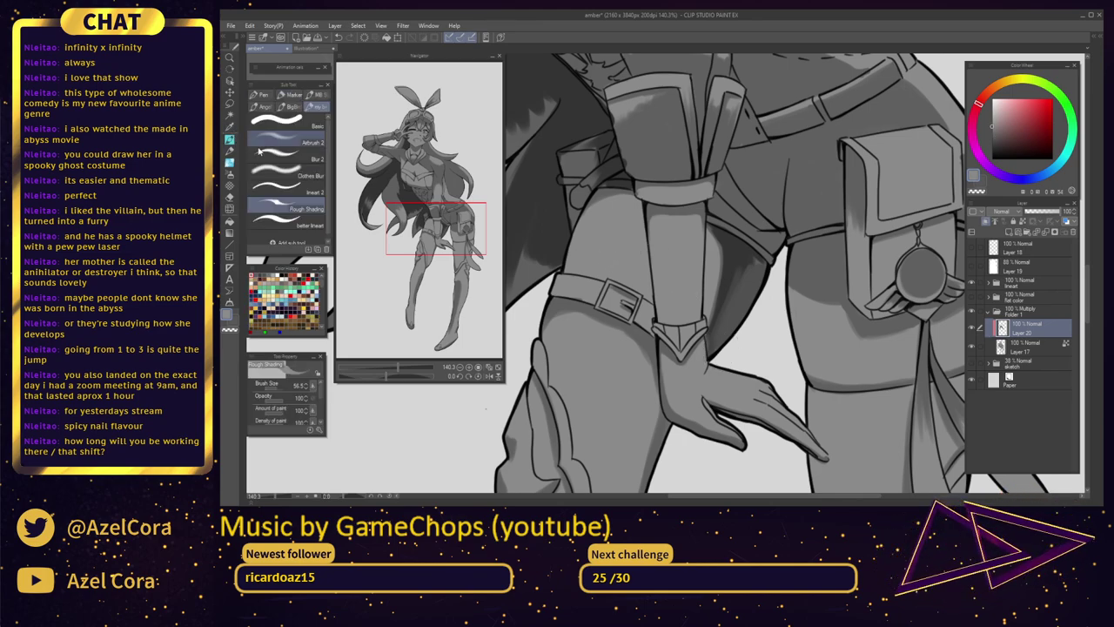
{"action": "key", "text": "i"}
{"action": "key", "text": "b"}
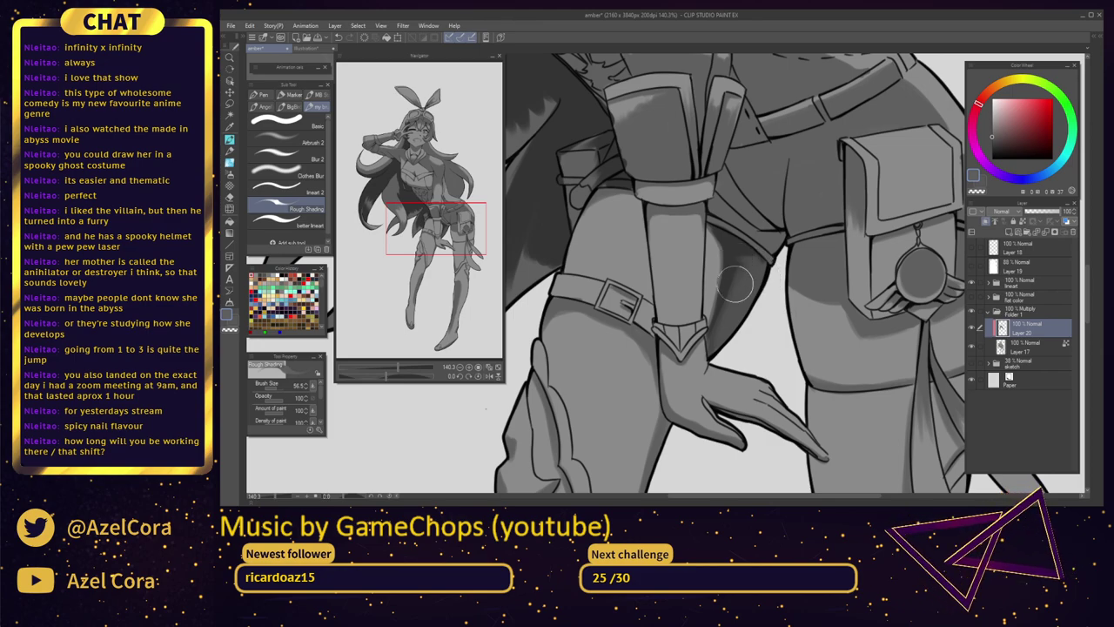
{"action": "key", "text": "i"}
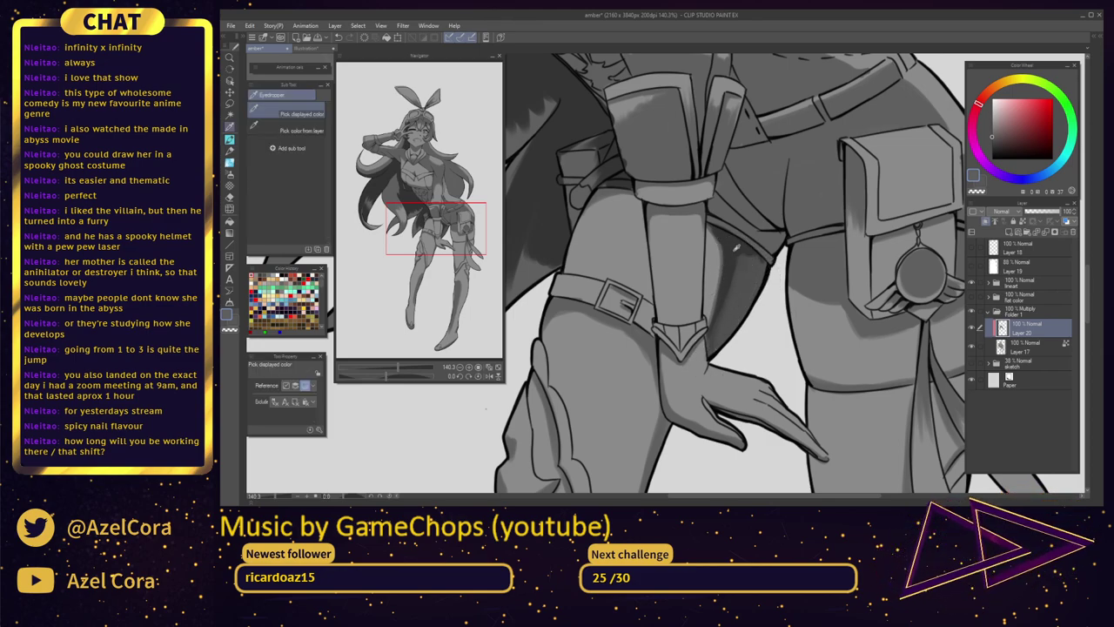
{"action": "left_click", "coordinate": [721, 224]}
{"action": "key", "text": "b"}
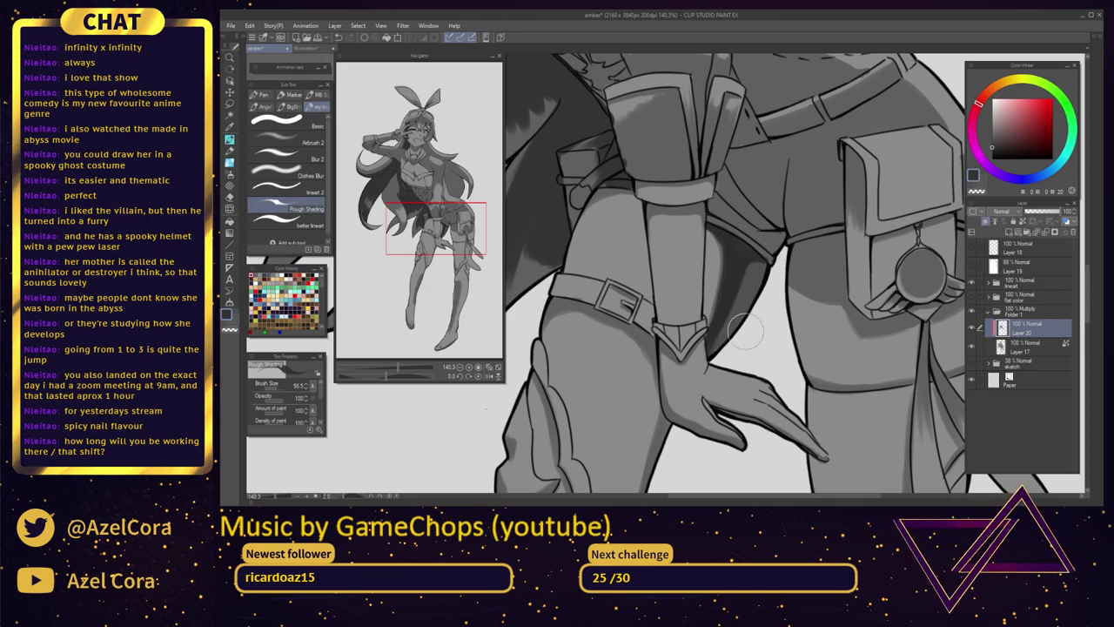
{"action": "left_click_drag", "start_coordinate": [763, 269], "coordinate": [730, 341]}
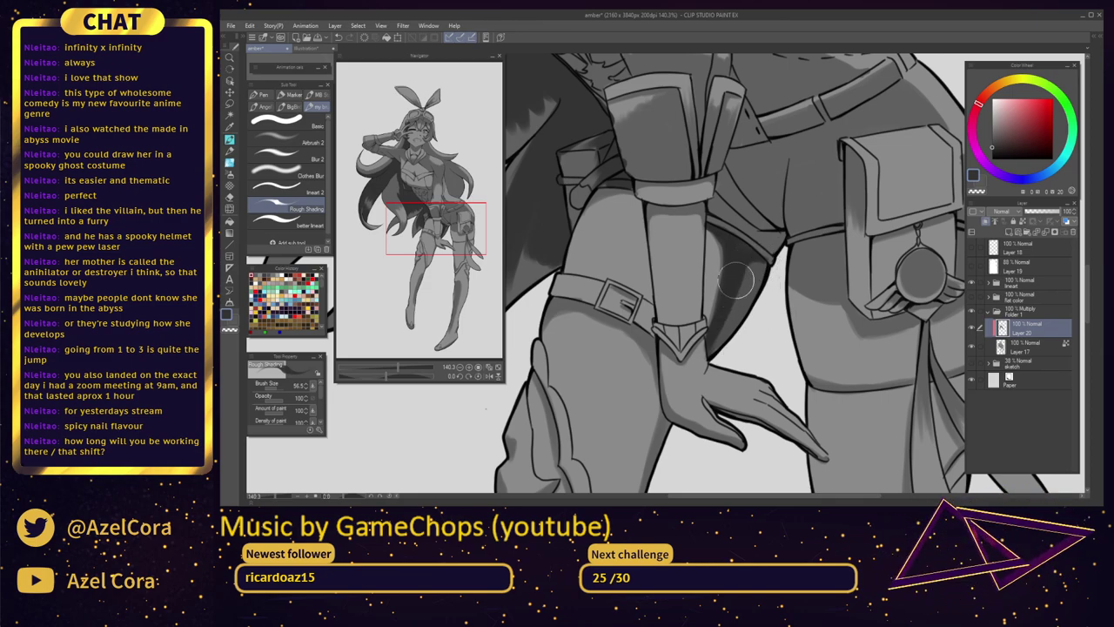
Reduce the brush to about 22 and shade the thigh's inner edge below the lowered hand
{"action": "scroll", "coordinate": [768, 281], "scroll_direction": "down", "scroll_amount": 9}
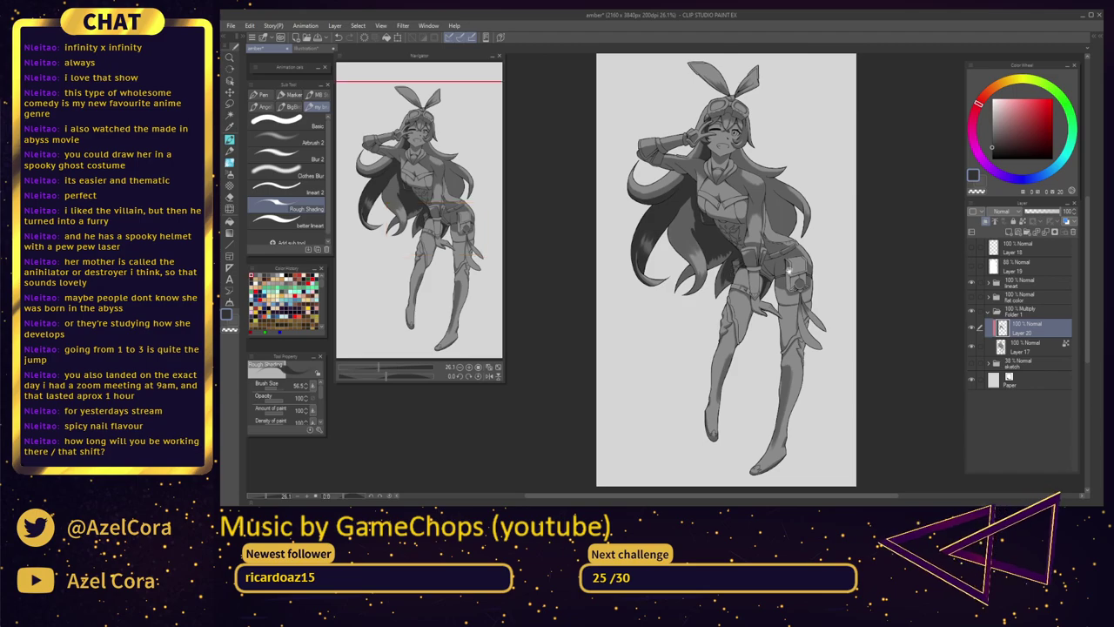
{"action": "left_click_drag", "start_coordinate": [768, 281], "coordinate": [761, 255]}
{"action": "scroll", "coordinate": [773, 288], "scroll_direction": "up", "scroll_amount": 8}
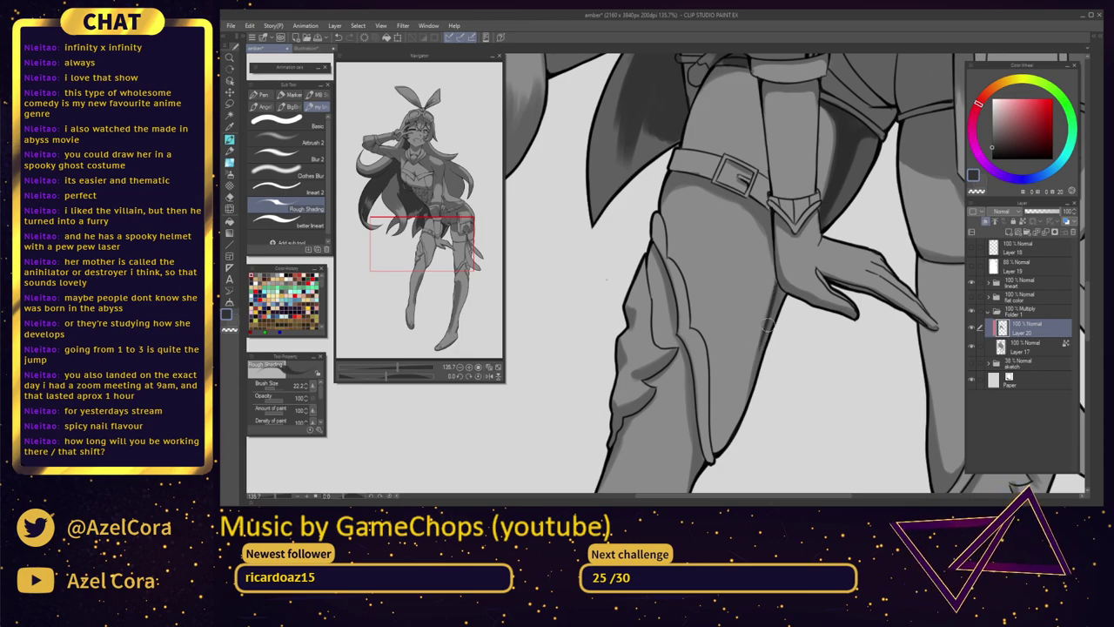
{"action": "left_click_drag", "start_coordinate": [770, 321], "coordinate": [748, 400]}
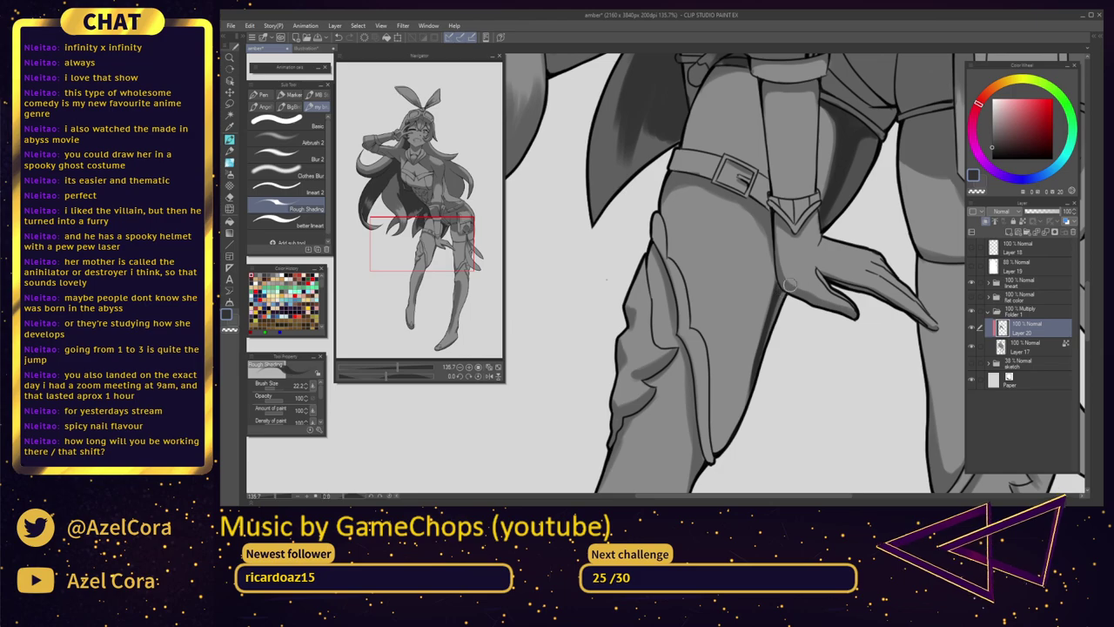
Shade along the inner edge of the boot's pointed knee flap, from its tip down to behind the knee
{"action": "scroll", "coordinate": [782, 261], "scroll_direction": "up", "scroll_amount": 3}
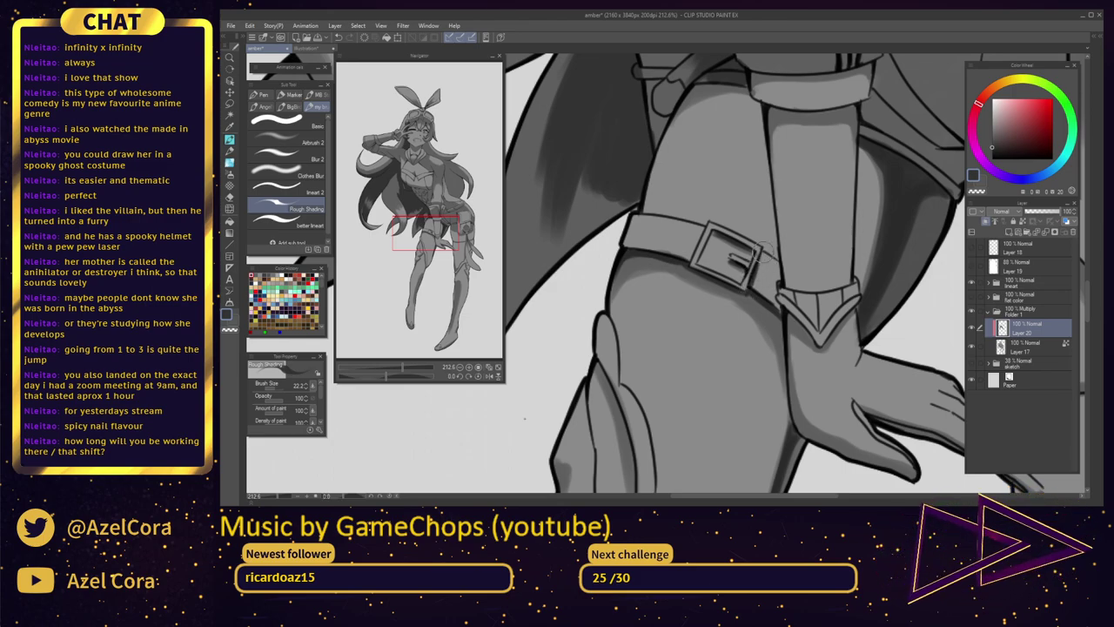
{"action": "left_click_drag", "start_coordinate": [621, 413], "coordinate": [667, 232]}
{"action": "left_click_drag", "start_coordinate": [643, 186], "coordinate": [670, 258]}
{"action": "left_click_drag", "start_coordinate": [654, 212], "coordinate": [680, 317]}
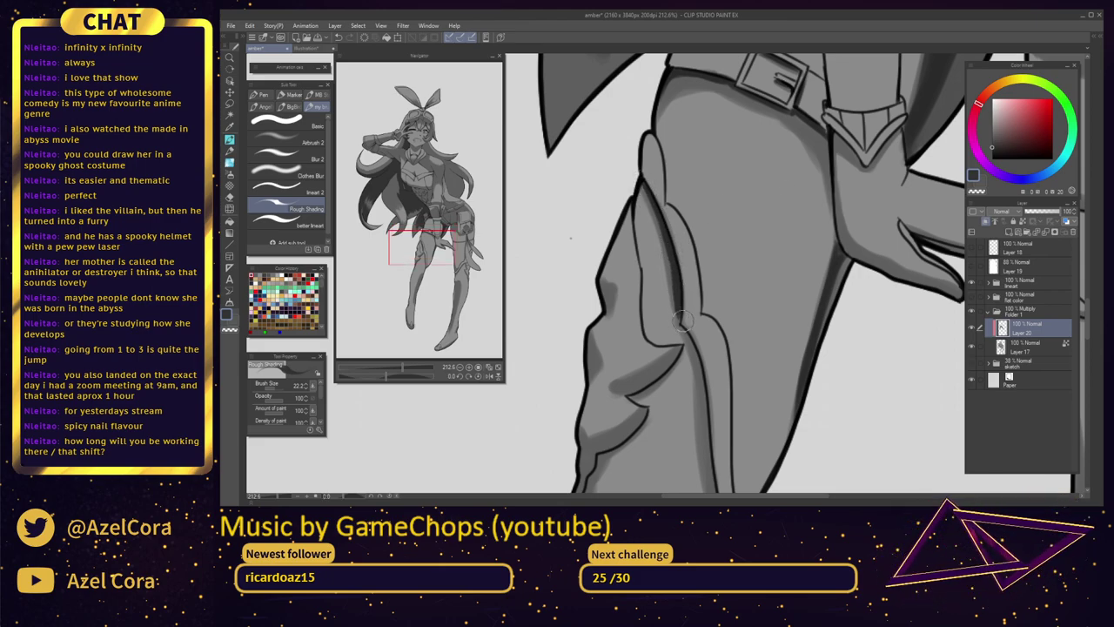
{"action": "scroll", "coordinate": [678, 261], "scroll_direction": "down", "scroll_amount": 3}
{"action": "mouse_move", "coordinate": [675, 181]}
{"action": "left_mouse_down"}
{"action": "mouse_move", "coordinate": [708, 355]}
{"action": "mouse_move", "coordinate": [693, 308]}
{"action": "mouse_move", "coordinate": [703, 371]}
{"action": "left_mouse_up"}
{"action": "left_click_drag", "start_coordinate": [699, 331], "coordinate": [698, 380]}
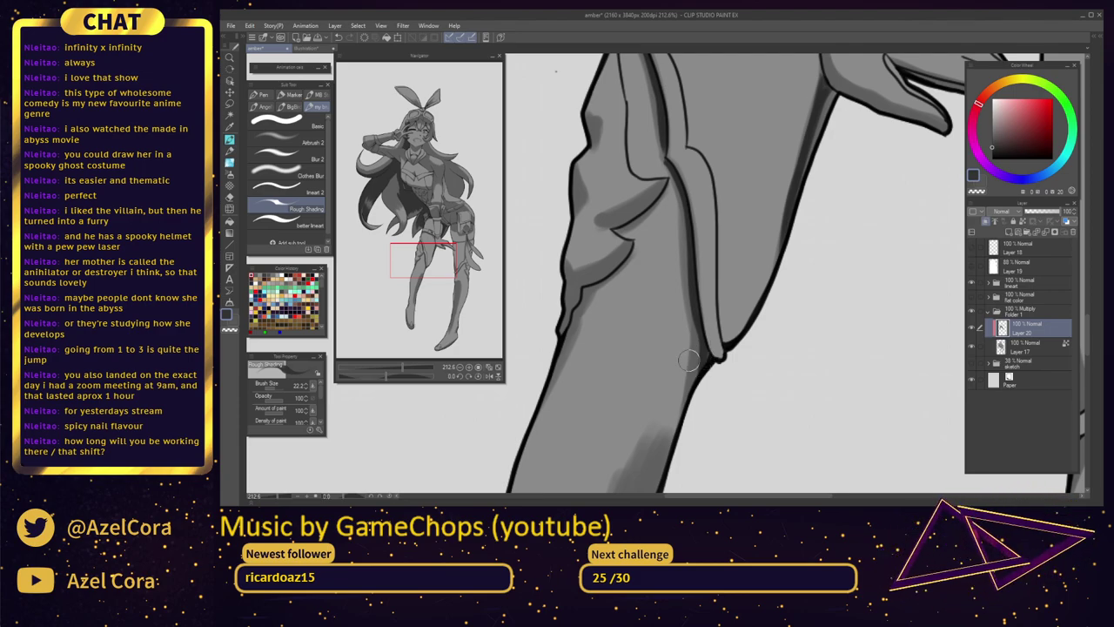
Darken the undersides of the folds on the boot's front edge below the knee flap
{"action": "mouse_move", "coordinate": [620, 214]}
{"action": "left_mouse_down"}
{"action": "mouse_move", "coordinate": [609, 225]}
{"action": "mouse_move", "coordinate": [669, 178]}
{"action": "left_mouse_up"}
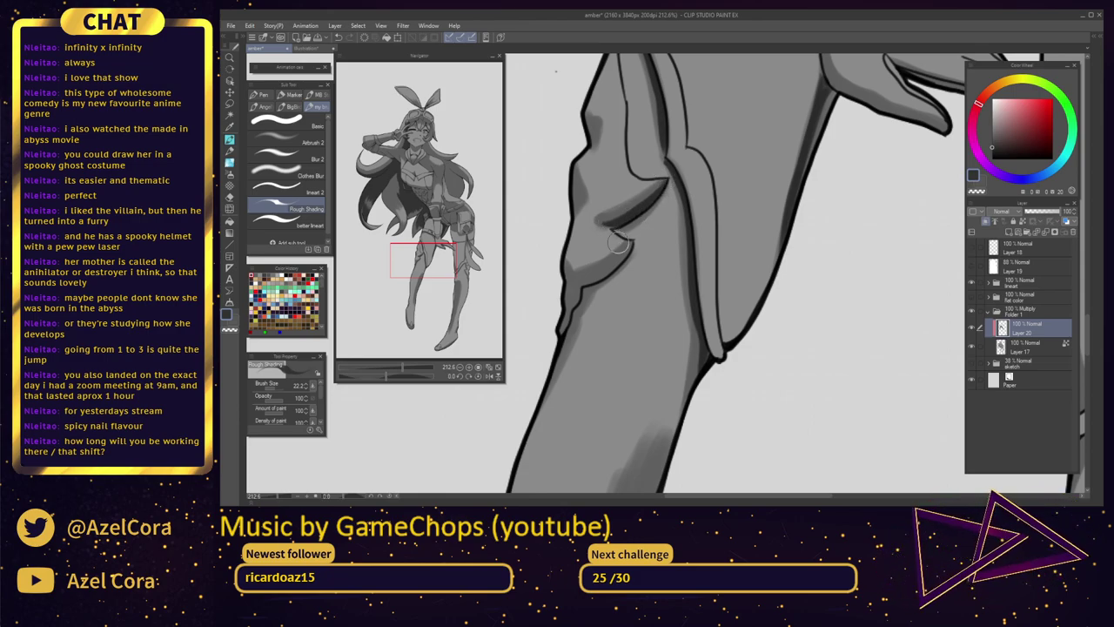
{"action": "mouse_move", "coordinate": [619, 243]}
{"action": "left_mouse_down"}
{"action": "mouse_move", "coordinate": [698, 194]}
{"action": "mouse_move", "coordinate": [659, 235]}
{"action": "left_mouse_up"}
{"action": "mouse_move", "coordinate": [694, 196]}
{"action": "left_mouse_down"}
{"action": "mouse_move", "coordinate": [655, 229]}
{"action": "mouse_move", "coordinate": [634, 275]}
{"action": "mouse_move", "coordinate": [642, 232]}
{"action": "mouse_move", "coordinate": [628, 205]}
{"action": "left_mouse_up"}
{"action": "mouse_move", "coordinate": [643, 157]}
{"action": "left_mouse_down"}
{"action": "mouse_move", "coordinate": [661, 127]}
{"action": "mouse_move", "coordinate": [668, 180]}
{"action": "left_mouse_up"}
{"action": "left_click_drag", "start_coordinate": [665, 137], "coordinate": [671, 148]}
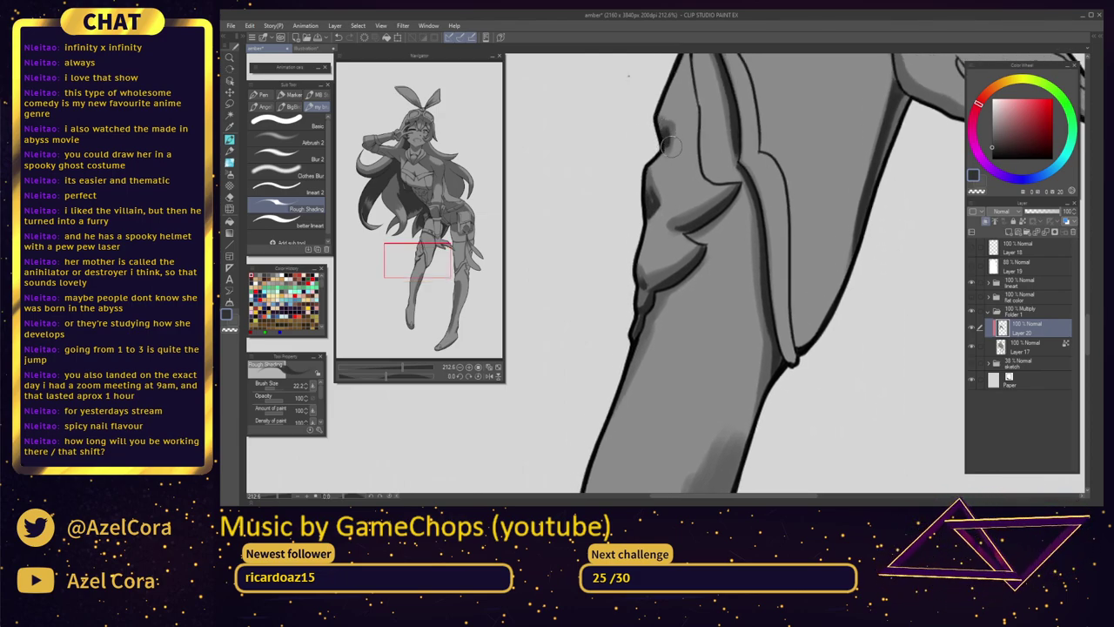
Enlarge the Rough Shading brush to about 70 for the lower leg
{"action": "left_click_drag", "start_coordinate": [717, 238], "coordinate": [724, 165]}
{"action": "left_click_drag", "start_coordinate": [709, 345], "coordinate": [709, 188]}
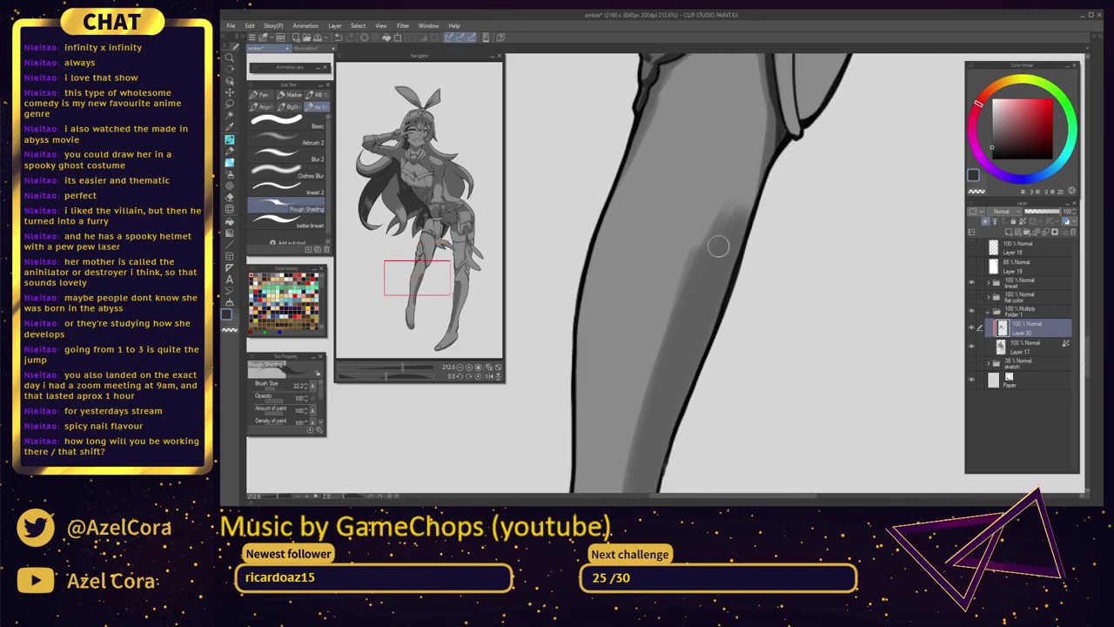
{"action": "left_click_drag", "start_coordinate": [728, 305], "coordinate": [709, 299], "text": "ctrl"}
{"action": "scroll", "coordinate": [709, 299], "scroll_direction": "down", "scroll_amount": 4}
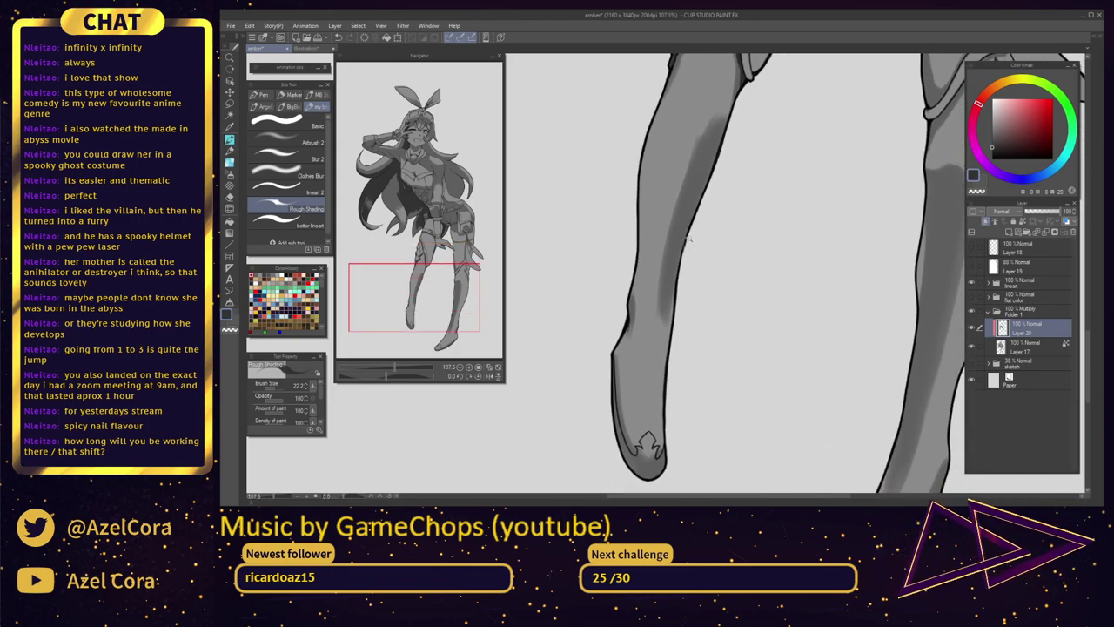
{"action": "key", "text": "]"}
{"action": "key", "text": "]"}
{"action": "key", "text": "]"}
{"action": "left_click_drag", "start_coordinate": [698, 144], "coordinate": [689, 151]}
{"action": "key", "text": "]"}
{"action": "key", "text": "]"}
Shade a soft dark streak down the calf toward the ankle, undoing and redoing the first strokes
{"action": "left_click_drag", "start_coordinate": [705, 113], "coordinate": [670, 244]}
{"action": "mouse_move", "coordinate": [707, 111]}
{"action": "left_mouse_down"}
{"action": "mouse_move", "coordinate": [671, 212]}
{"action": "mouse_move", "coordinate": [658, 340]}
{"action": "left_mouse_up"}
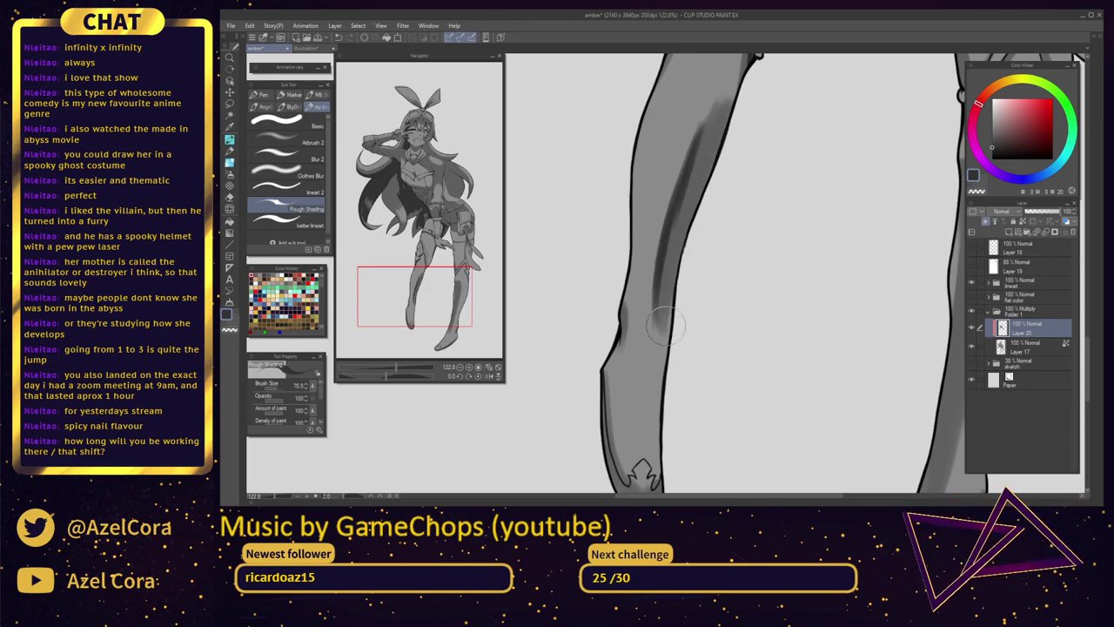
{"action": "key", "text": "x"}
{"action": "key", "text": "ctrl+z"}
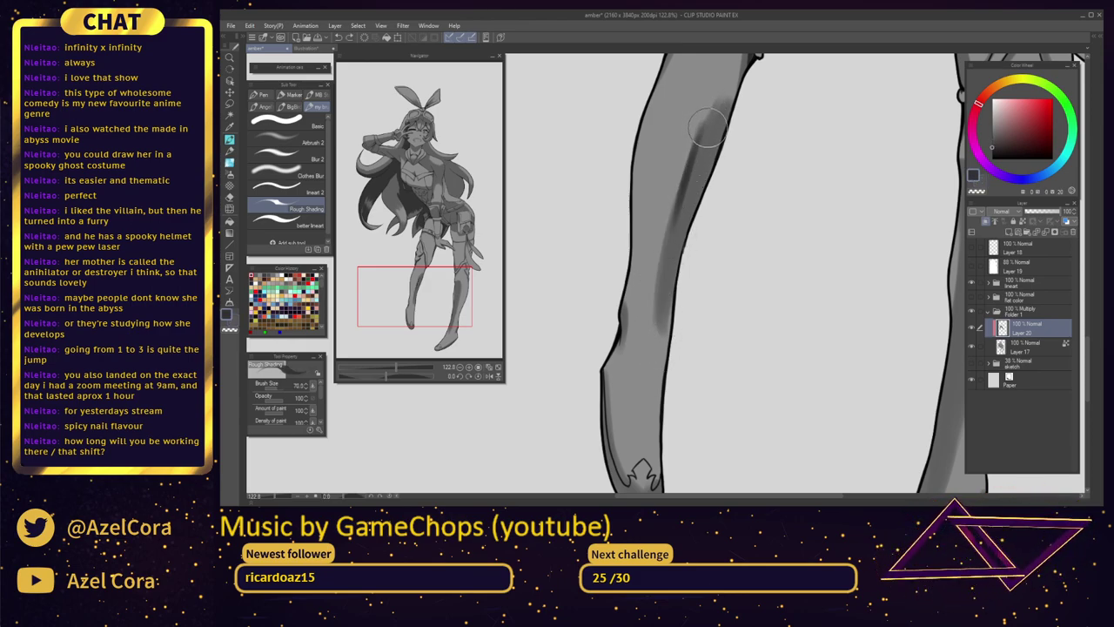
{"action": "key", "text": "ctrl+z"}
{"action": "left_click_drag", "start_coordinate": [716, 113], "coordinate": [655, 332]}
{"action": "left_click_drag", "start_coordinate": [713, 111], "coordinate": [642, 371]}
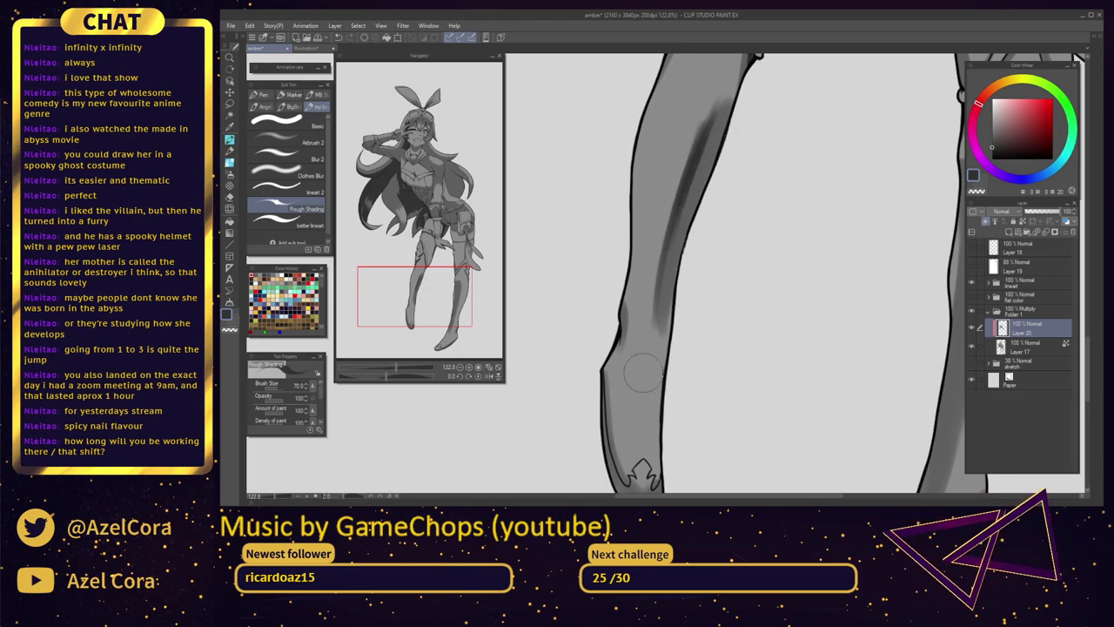
Shade the notch at the ankle and the tip of the foot with a smaller brush, undoing unwanted strokes
{"action": "left_click_drag", "start_coordinate": [696, 290], "coordinate": [722, 174]}
{"action": "mouse_move", "coordinate": [649, 223]}
{"action": "left_mouse_down"}
{"action": "mouse_move", "coordinate": [649, 190]}
{"action": "mouse_move", "coordinate": [653, 253]}
{"action": "left_mouse_up"}
{"action": "key", "text": "ctrl+z"}
{"action": "left_click_drag", "start_coordinate": [648, 190], "coordinate": [649, 229]}
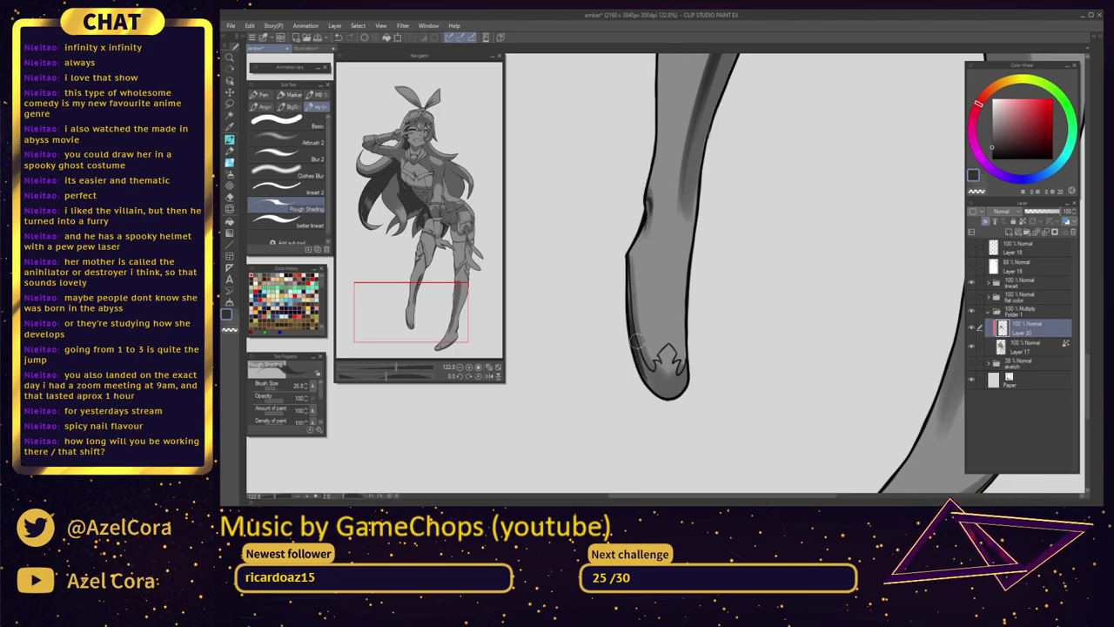
{"action": "mouse_move", "coordinate": [664, 374]}
{"action": "left_mouse_down"}
{"action": "mouse_move", "coordinate": [683, 376]}
{"action": "mouse_move", "coordinate": [665, 381]}
{"action": "mouse_move", "coordinate": [671, 391]}
{"action": "mouse_move", "coordinate": [677, 383]}
{"action": "left_mouse_up"}
{"action": "key", "text": "ctrl+z"}
Enlarge the brush to about 141 and shade the dark hair area beside the waist
{"action": "scroll", "coordinate": [692, 350], "scroll_direction": "down", "scroll_amount": 6}
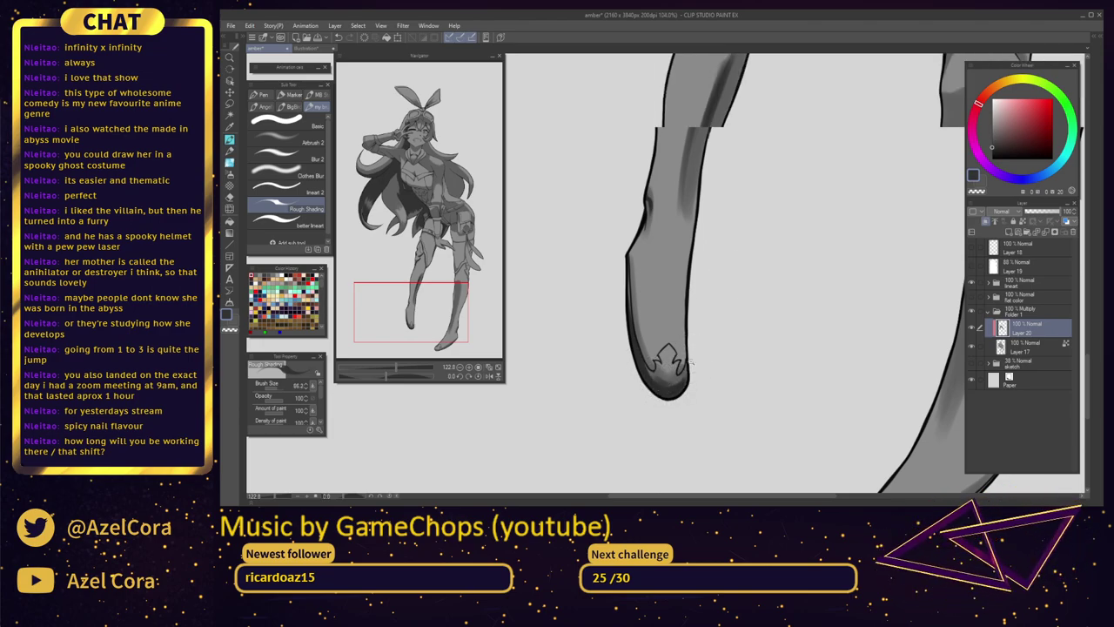
{"action": "left_click_drag", "start_coordinate": [774, 277], "coordinate": [756, 403]}
{"action": "scroll", "coordinate": [755, 403], "scroll_direction": "up", "scroll_amount": 4}
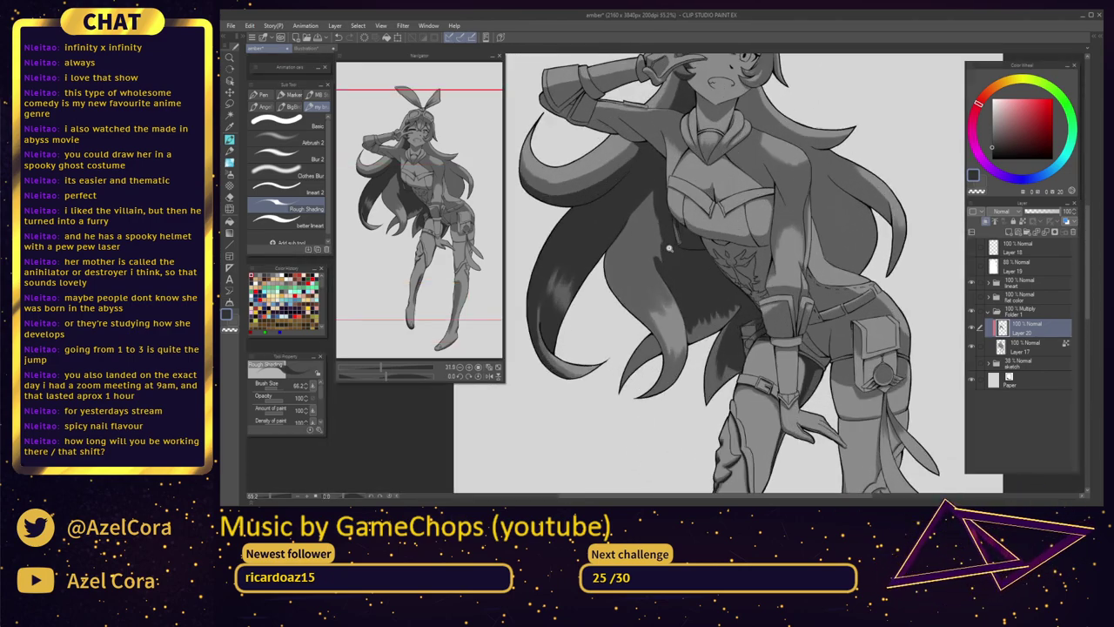
{"action": "mouse_move", "coordinate": [675, 157]}
{"action": "left_mouse_down"}
{"action": "mouse_move", "coordinate": [681, 184]}
{"action": "mouse_move", "coordinate": [681, 107]}
{"action": "mouse_move", "coordinate": [700, 222]}
{"action": "mouse_move", "coordinate": [687, 139]}
{"action": "mouse_move", "coordinate": [727, 246]}
{"action": "left_mouse_up"}
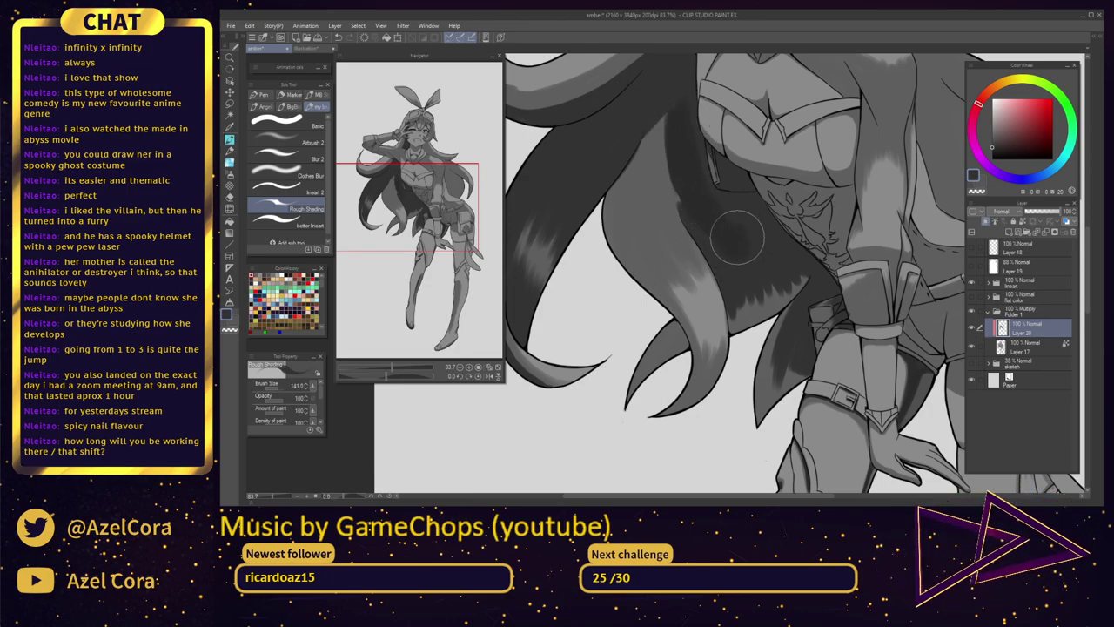
Change Folder 1's blending mode to Normal and reselect Layer 20 for painting
{"action": "key", "text": "i"}
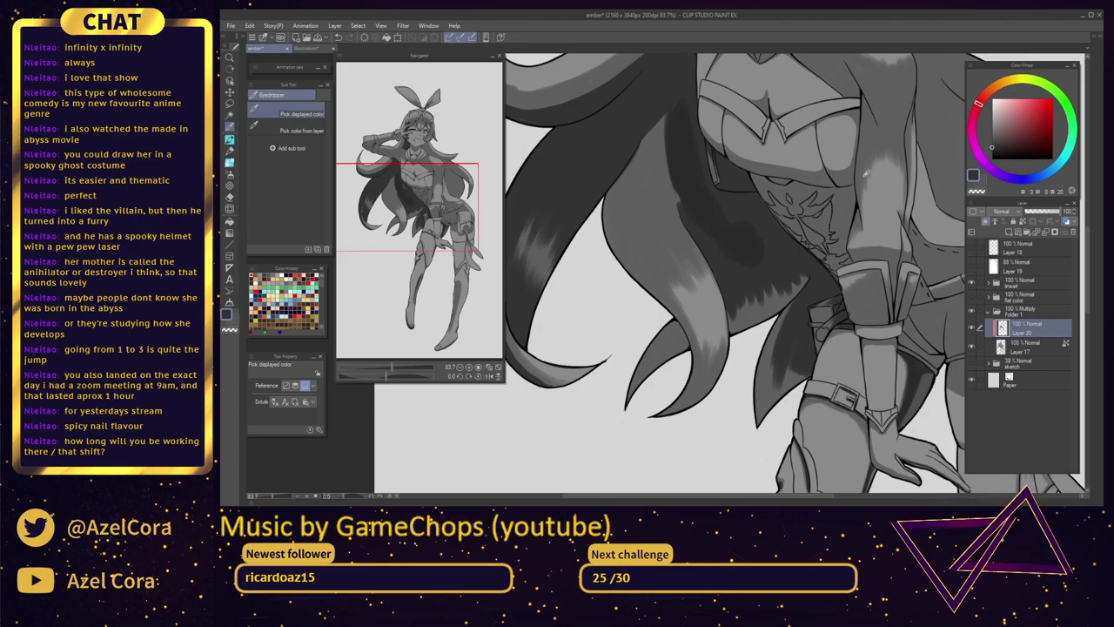
{"action": "left_click", "coordinate": [1029, 310]}
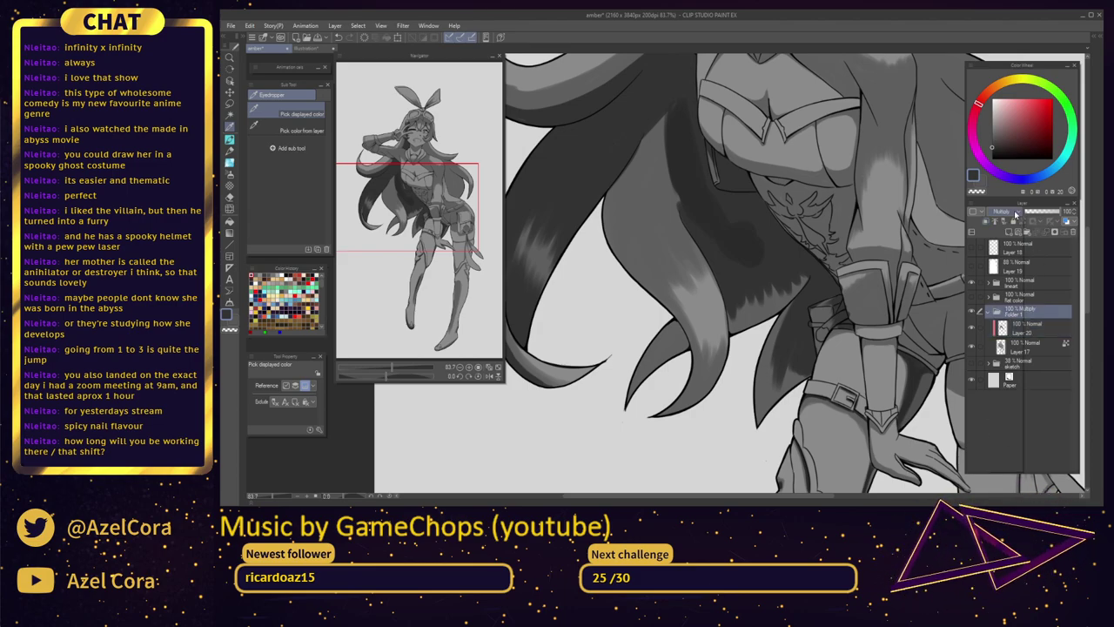
{"action": "left_click", "coordinate": [1009, 213]}
{"action": "left_click", "coordinate": [1015, 231]}
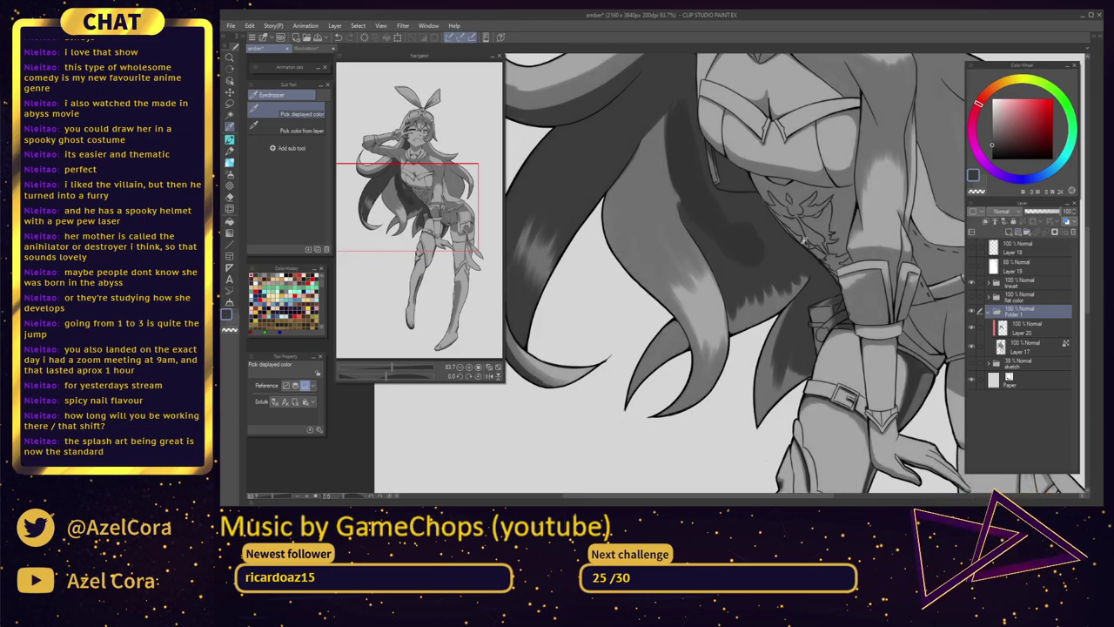
{"action": "left_click", "coordinate": [1029, 328]}
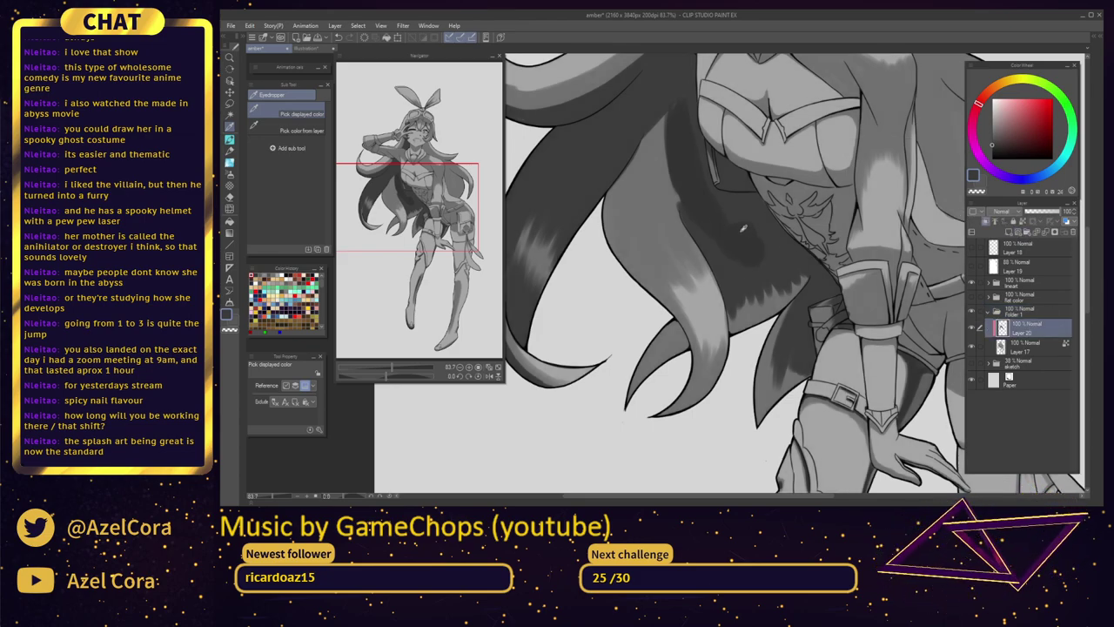
Return to the Rough Shading brush and darken the large hair mass behind the waist with broad strokes at size 141
{"action": "left_click", "coordinate": [230, 141]}
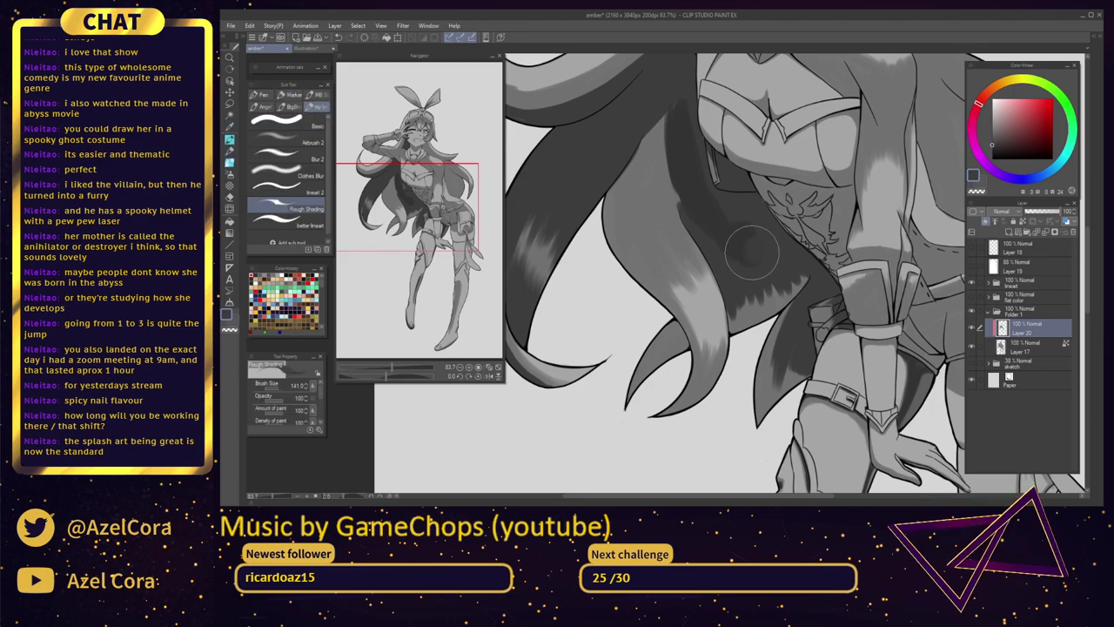
{"action": "left_click_drag", "start_coordinate": [768, 233], "coordinate": [749, 258]}
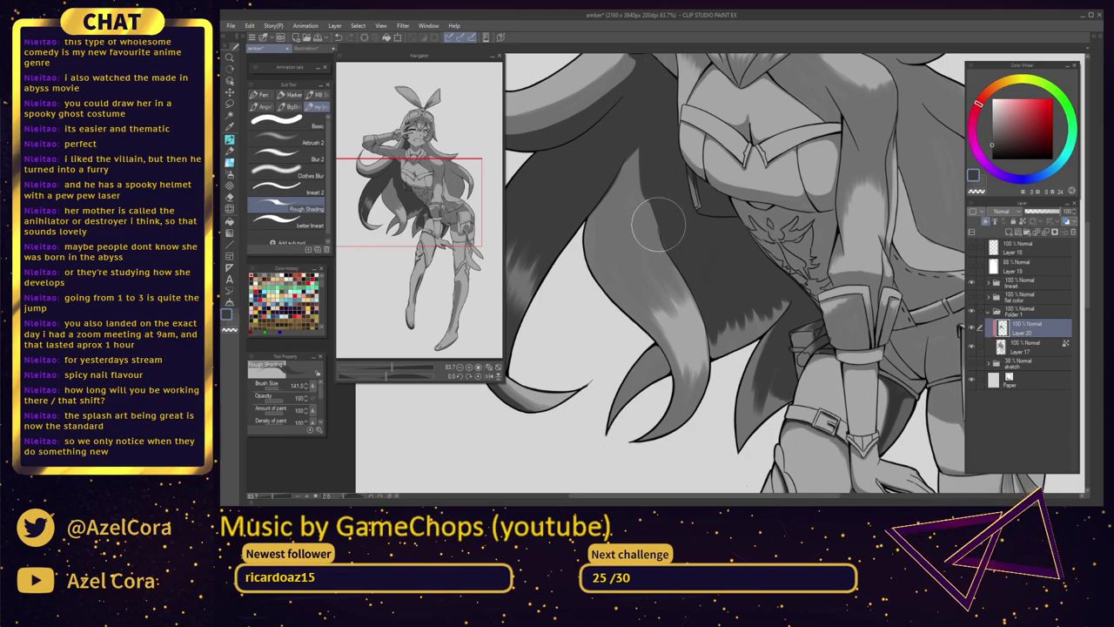
{"action": "left_click_drag", "start_coordinate": [633, 152], "coordinate": [611, 225]}
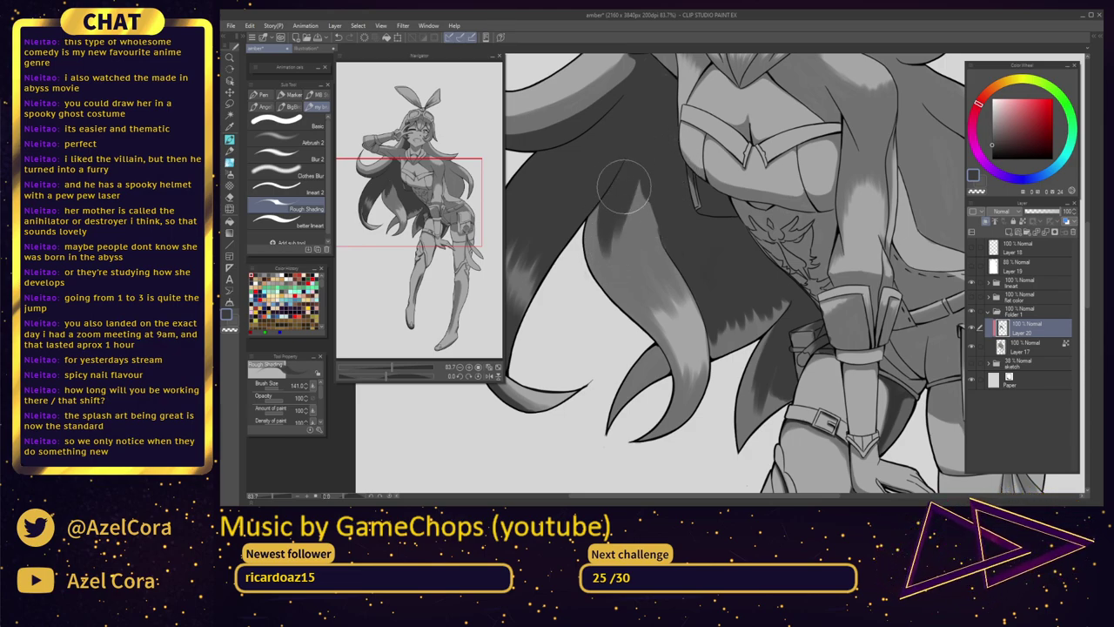
{"action": "mouse_move", "coordinate": [624, 187]}
{"action": "left_mouse_down"}
{"action": "mouse_move", "coordinate": [594, 229]}
{"action": "mouse_move", "coordinate": [603, 213]}
{"action": "mouse_move", "coordinate": [600, 273]}
{"action": "mouse_move", "coordinate": [604, 254]}
{"action": "mouse_move", "coordinate": [629, 301]}
{"action": "mouse_move", "coordinate": [606, 203]}
{"action": "mouse_move", "coordinate": [632, 289]}
{"action": "mouse_move", "coordinate": [615, 191]}
{"action": "mouse_move", "coordinate": [637, 266]}
{"action": "mouse_move", "coordinate": [625, 186]}
{"action": "mouse_move", "coordinate": [647, 252]}
{"action": "mouse_move", "coordinate": [629, 181]}
{"action": "mouse_move", "coordinate": [651, 254]}
{"action": "mouse_move", "coordinate": [638, 162]}
{"action": "mouse_move", "coordinate": [683, 259]}
{"action": "mouse_move", "coordinate": [650, 203]}
{"action": "mouse_move", "coordinate": [635, 228]}
{"action": "mouse_move", "coordinate": [663, 274]}
{"action": "mouse_move", "coordinate": [637, 216]}
{"action": "mouse_move", "coordinate": [672, 261]}
{"action": "mouse_move", "coordinate": [653, 223]}
{"action": "mouse_move", "coordinate": [672, 264]}
{"action": "mouse_move", "coordinate": [619, 241]}
{"action": "mouse_move", "coordinate": [655, 291]}
{"action": "mouse_move", "coordinate": [617, 239]}
{"action": "mouse_move", "coordinate": [647, 310]}
{"action": "mouse_move", "coordinate": [604, 261]}
{"action": "mouse_move", "coordinate": [644, 326]}
{"action": "mouse_move", "coordinate": [616, 276]}
{"action": "mouse_move", "coordinate": [646, 322]}
{"action": "mouse_move", "coordinate": [623, 258]}
{"action": "mouse_move", "coordinate": [647, 287]}
{"action": "mouse_move", "coordinate": [654, 230]}
{"action": "mouse_move", "coordinate": [670, 255]}
{"action": "left_mouse_up"}
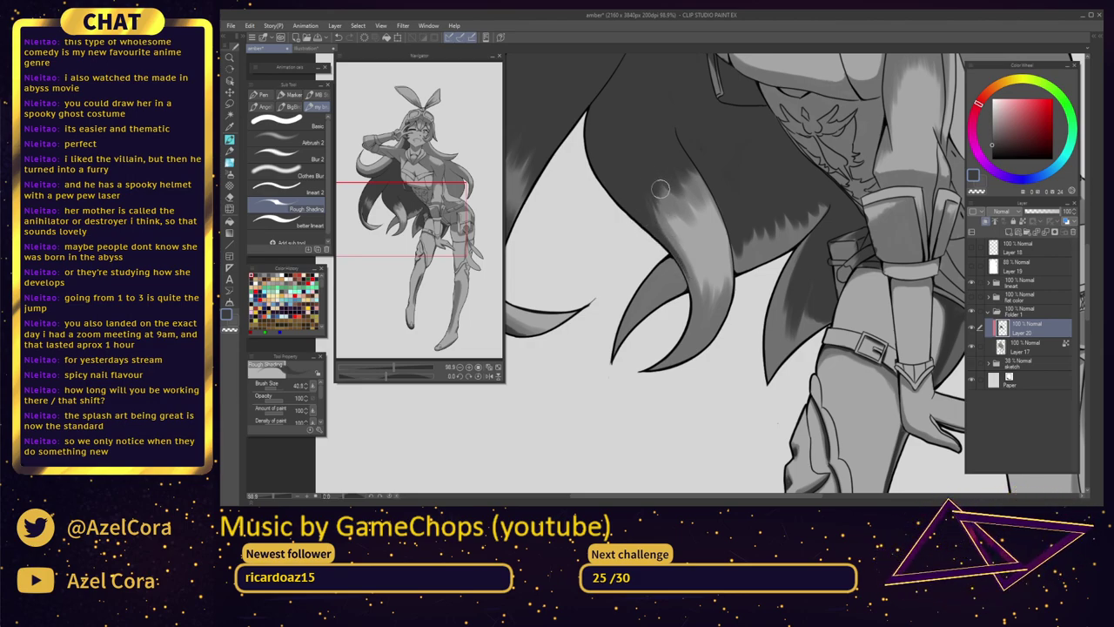
Shade the upper edge and curled tip of the long hair lock with a smaller brush, leaving a light band in its middle
{"action": "left_click_drag", "start_coordinate": [669, 196], "coordinate": [675, 203], "text": "ctrl+alt"}
{"action": "mouse_move", "coordinate": [653, 164]}
{"action": "left_mouse_down"}
{"action": "mouse_move", "coordinate": [680, 194]}
{"action": "mouse_move", "coordinate": [659, 193]}
{"action": "left_mouse_up"}
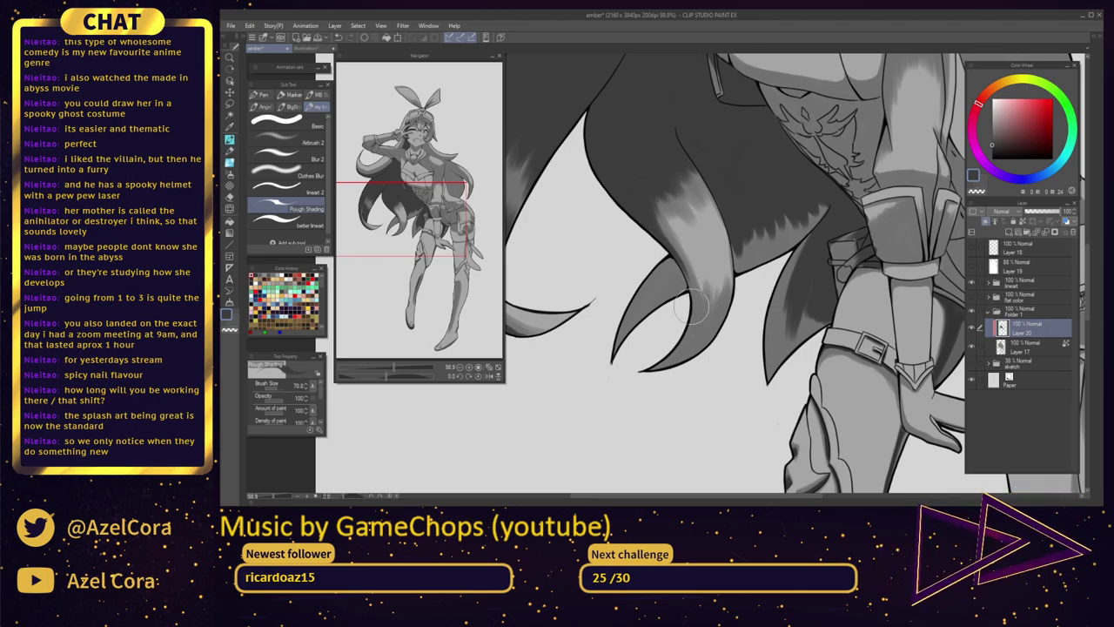
{"action": "mouse_move", "coordinate": [649, 372]}
{"action": "left_mouse_down"}
{"action": "mouse_move", "coordinate": [698, 348]}
{"action": "mouse_move", "coordinate": [654, 370]}
{"action": "mouse_move", "coordinate": [697, 322]}
{"action": "mouse_move", "coordinate": [658, 369]}
{"action": "mouse_move", "coordinate": [687, 307]}
{"action": "left_mouse_up"}
{"action": "mouse_move", "coordinate": [683, 352]}
{"action": "left_mouse_down"}
{"action": "mouse_move", "coordinate": [689, 321]}
{"action": "mouse_move", "coordinate": [700, 325]}
{"action": "mouse_move", "coordinate": [689, 354]}
{"action": "mouse_move", "coordinate": [704, 311]}
{"action": "mouse_move", "coordinate": [708, 344]}
{"action": "mouse_move", "coordinate": [731, 292]}
{"action": "left_mouse_up"}
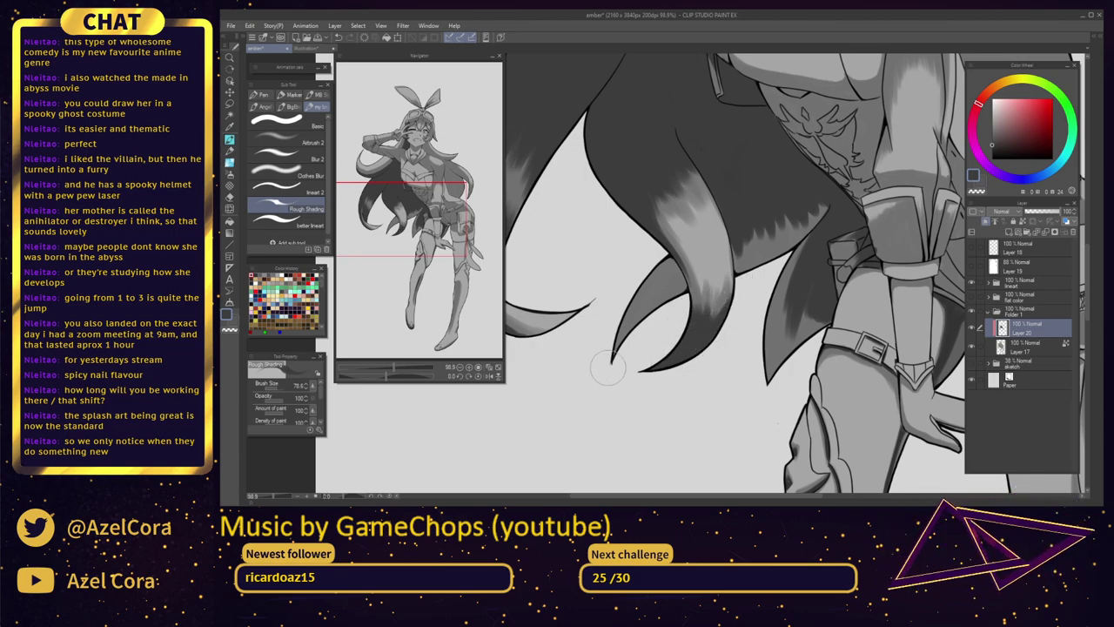
Darken the small curled hair tip behind the lock, sampling a nearby grey and returning to the darker shade
{"action": "left_click", "coordinate": [665, 277], "text": "alt"}
{"action": "mouse_move", "coordinate": [672, 264]}
{"action": "left_mouse_down"}
{"action": "mouse_move", "coordinate": [657, 270]}
{"action": "mouse_move", "coordinate": [677, 261]}
{"action": "mouse_move", "coordinate": [663, 326]}
{"action": "left_mouse_up"}
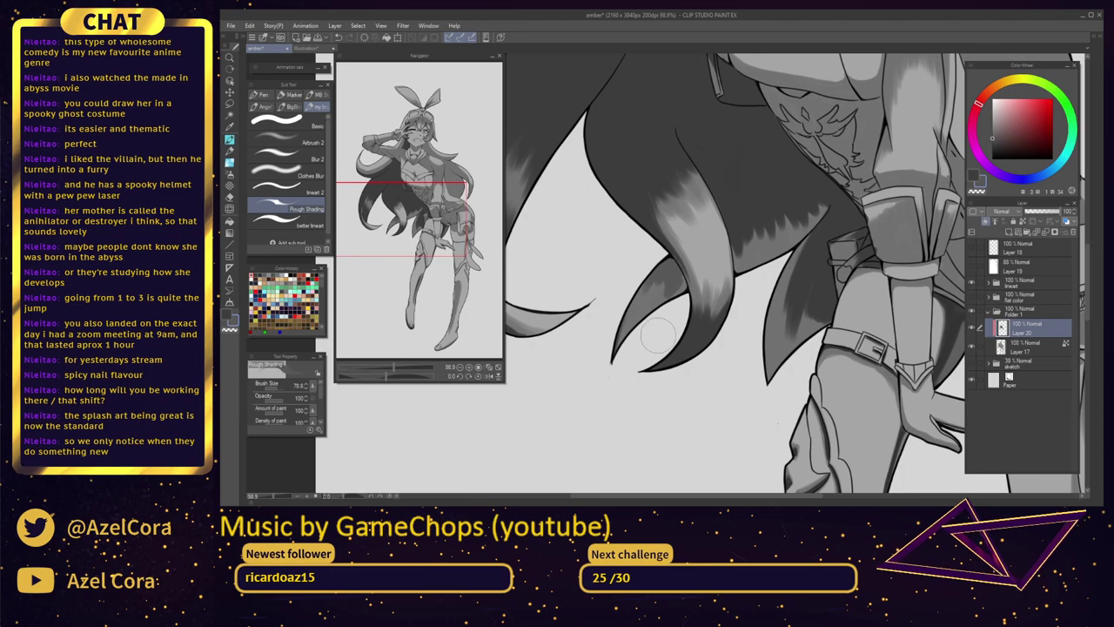
{"action": "key", "text": "x"}
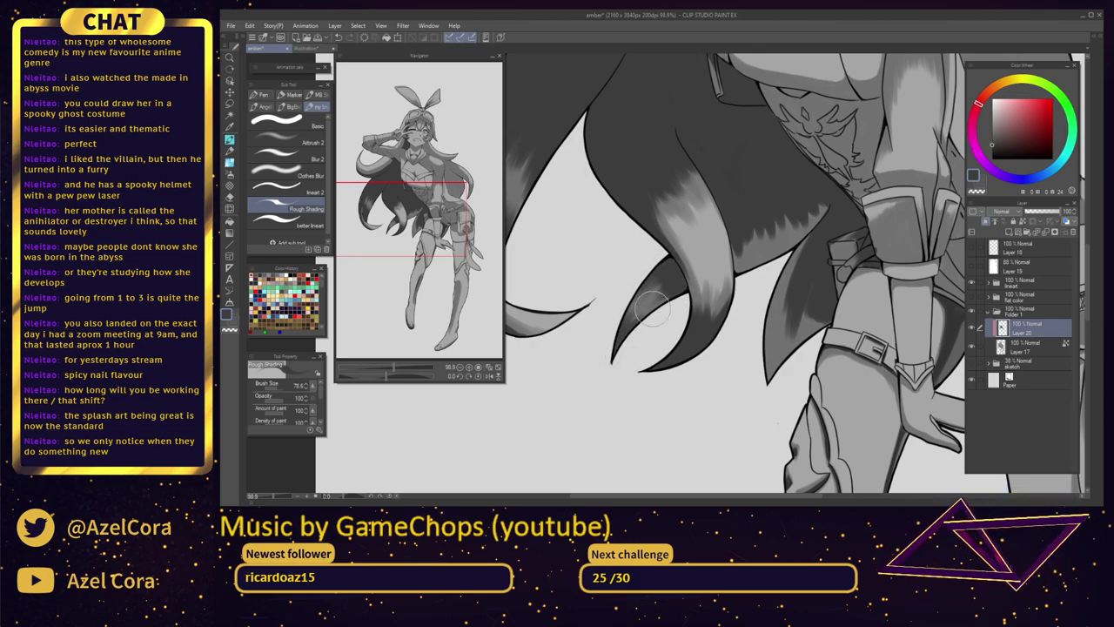
Shade the small corner where the top's side seam meets its lower hem, undoing an unwanted stroke
{"action": "scroll", "coordinate": [654, 312], "scroll_direction": "down", "scroll_amount": 5}
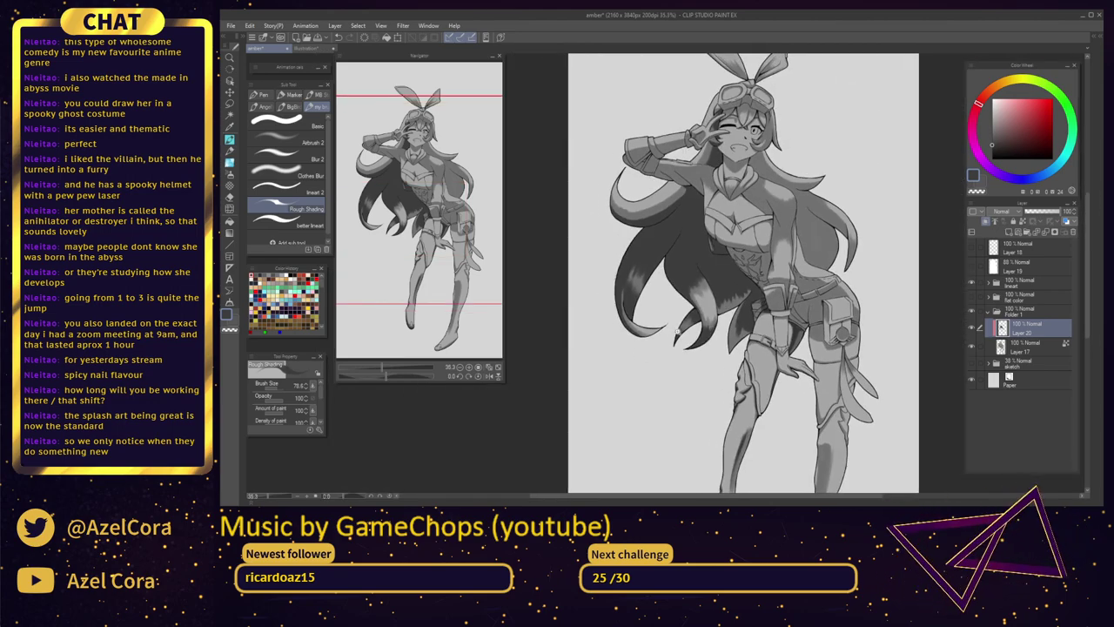
{"action": "scroll", "coordinate": [677, 332], "scroll_direction": "up", "scroll_amount": 2}
{"action": "mouse_move", "coordinate": [778, 253]}
{"action": "left_mouse_down"}
{"action": "mouse_move", "coordinate": [738, 310]}
{"action": "mouse_move", "coordinate": [728, 306]}
{"action": "left_mouse_up"}
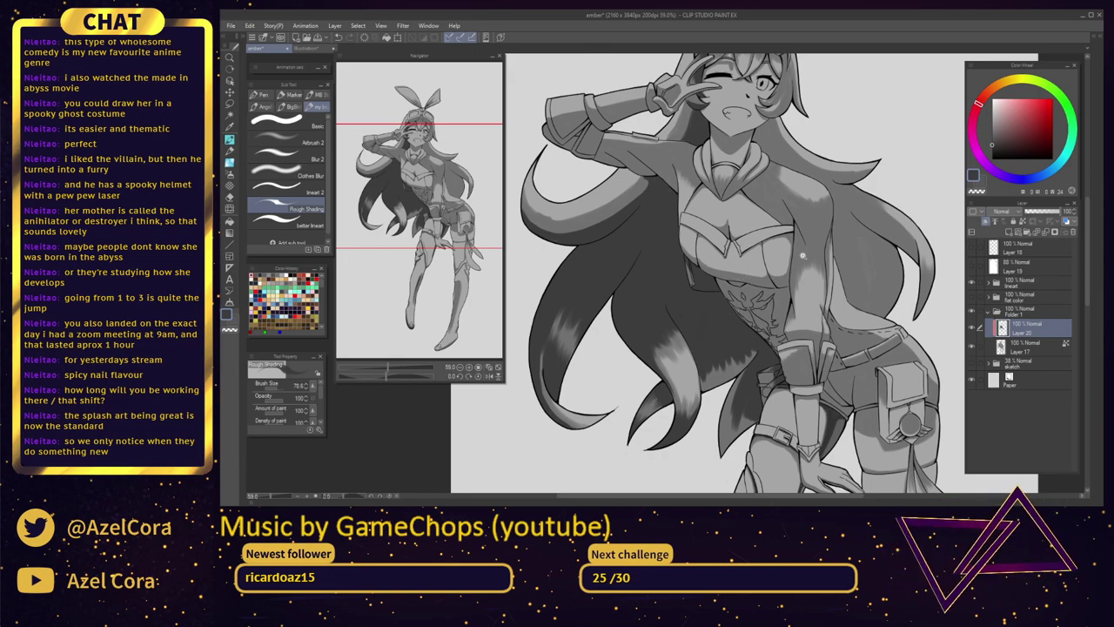
{"action": "scroll", "coordinate": [790, 250], "scroll_direction": "down", "scroll_amount": 2}
{"action": "scroll", "coordinate": [790, 251], "scroll_direction": "up", "scroll_amount": 8}
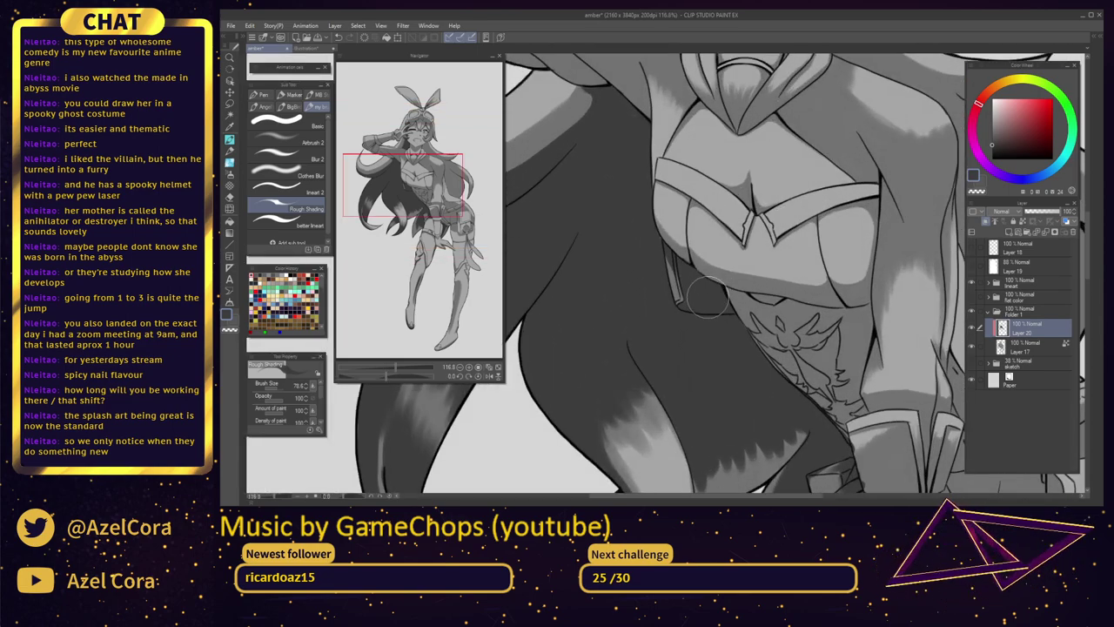
{"action": "scroll", "coordinate": [818, 292], "scroll_direction": "up", "scroll_amount": 3}
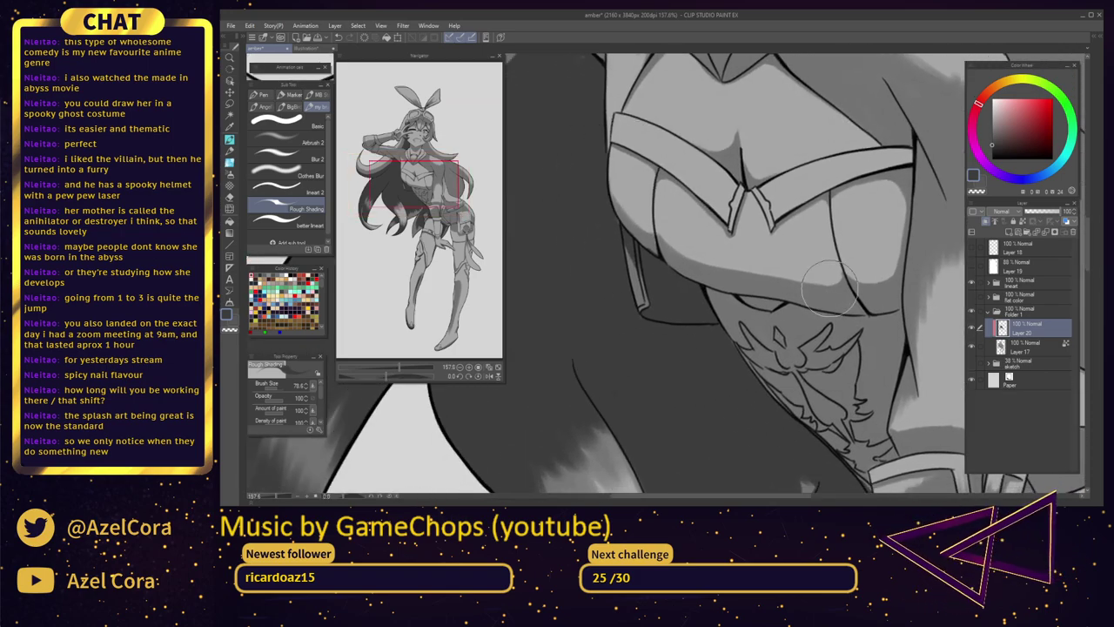
{"action": "mouse_move", "coordinate": [818, 290]}
{"action": "left_mouse_down"}
{"action": "mouse_move", "coordinate": [850, 275]}
{"action": "mouse_move", "coordinate": [859, 306]}
{"action": "left_mouse_up"}
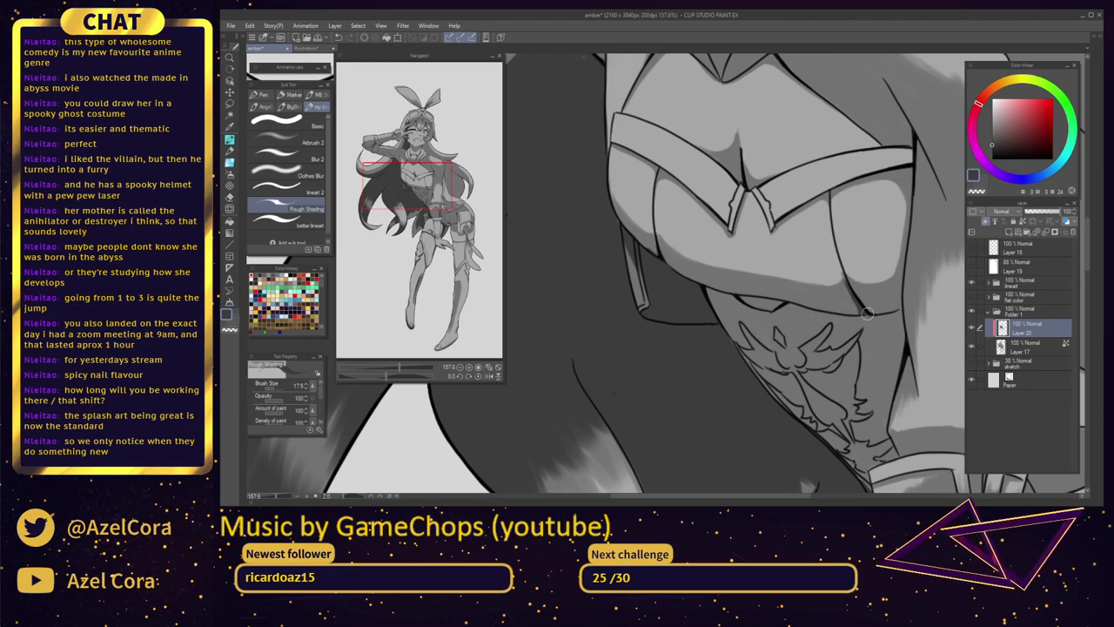
{"action": "left_click_drag", "start_coordinate": [856, 265], "coordinate": [866, 257]}
{"action": "left_click_drag", "start_coordinate": [848, 298], "coordinate": [850, 312]}
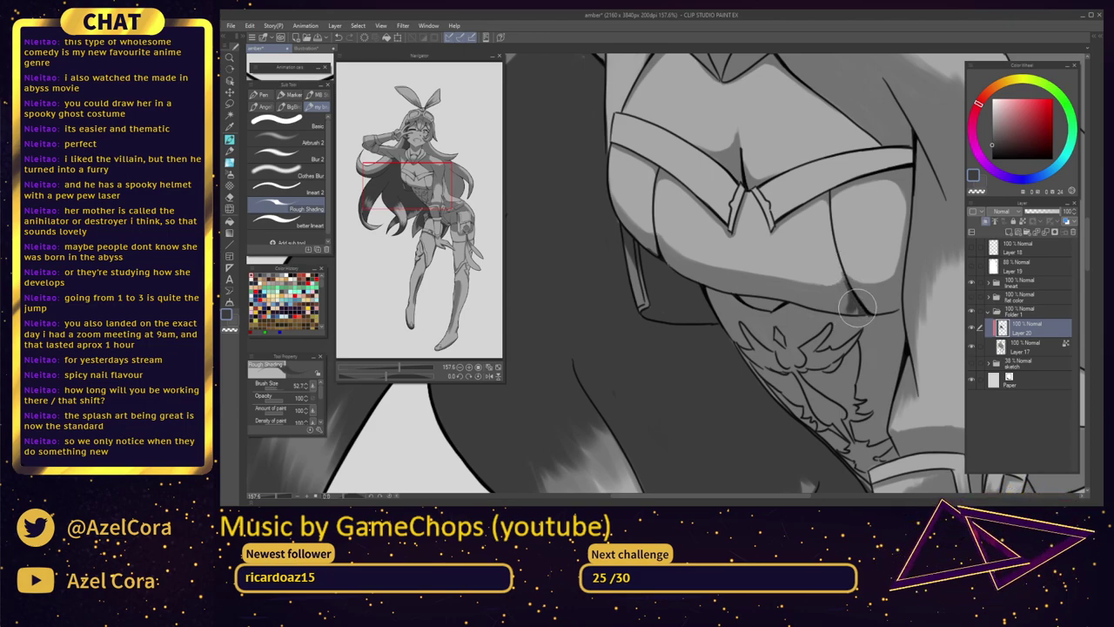
{"action": "key", "text": "ctrl+z"}
{"action": "left_click_drag", "start_coordinate": [859, 274], "coordinate": [850, 284]}
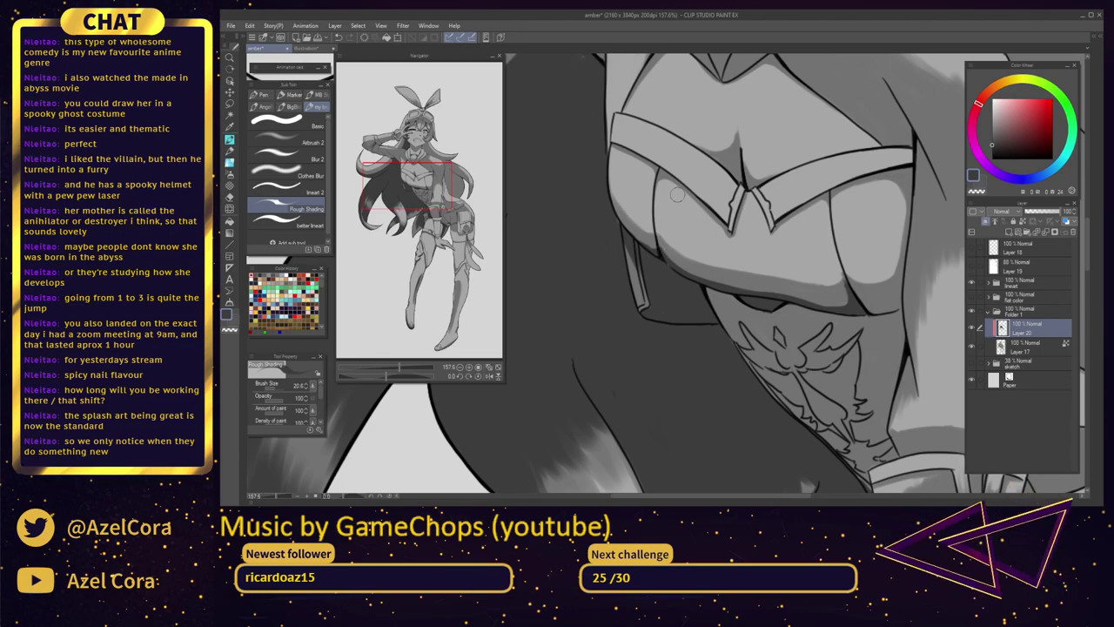
Shade a dark band along the underside of the top and around its other side seam
{"action": "key", "text": "]"}
{"action": "key", "text": "]"}
{"action": "left_click_drag", "start_coordinate": [813, 317], "coordinate": [696, 215]}
Enlarge the brush to about 51 and shade the upper abdomen below the top, refining around the emblem with a smaller size
{"action": "key", "text": "]"}
{"action": "key", "text": "]"}
{"action": "key", "text": "]"}
{"action": "left_click_drag", "start_coordinate": [589, 188], "coordinate": [632, 218]}
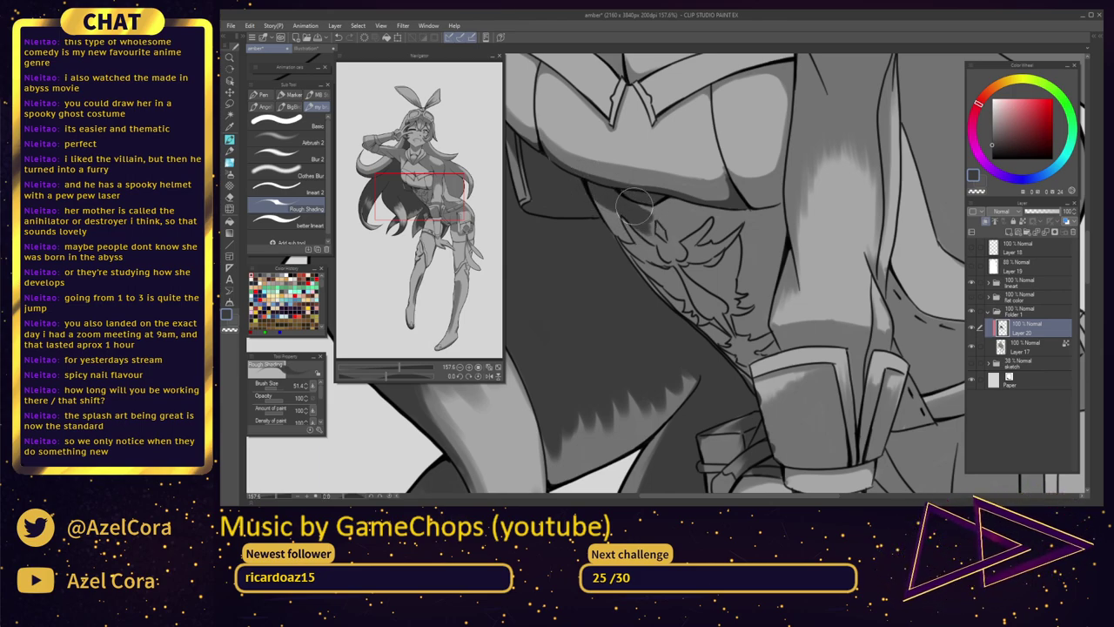
{"action": "mouse_move", "coordinate": [659, 242]}
{"action": "left_mouse_down"}
{"action": "mouse_move", "coordinate": [651, 215]}
{"action": "mouse_move", "coordinate": [667, 207]}
{"action": "mouse_move", "coordinate": [653, 205]}
{"action": "mouse_move", "coordinate": [697, 211]}
{"action": "mouse_move", "coordinate": [687, 229]}
{"action": "mouse_move", "coordinate": [717, 206]}
{"action": "mouse_move", "coordinate": [684, 229]}
{"action": "mouse_move", "coordinate": [696, 216]}
{"action": "mouse_move", "coordinate": [687, 205]}
{"action": "mouse_move", "coordinate": [643, 215]}
{"action": "left_mouse_up"}
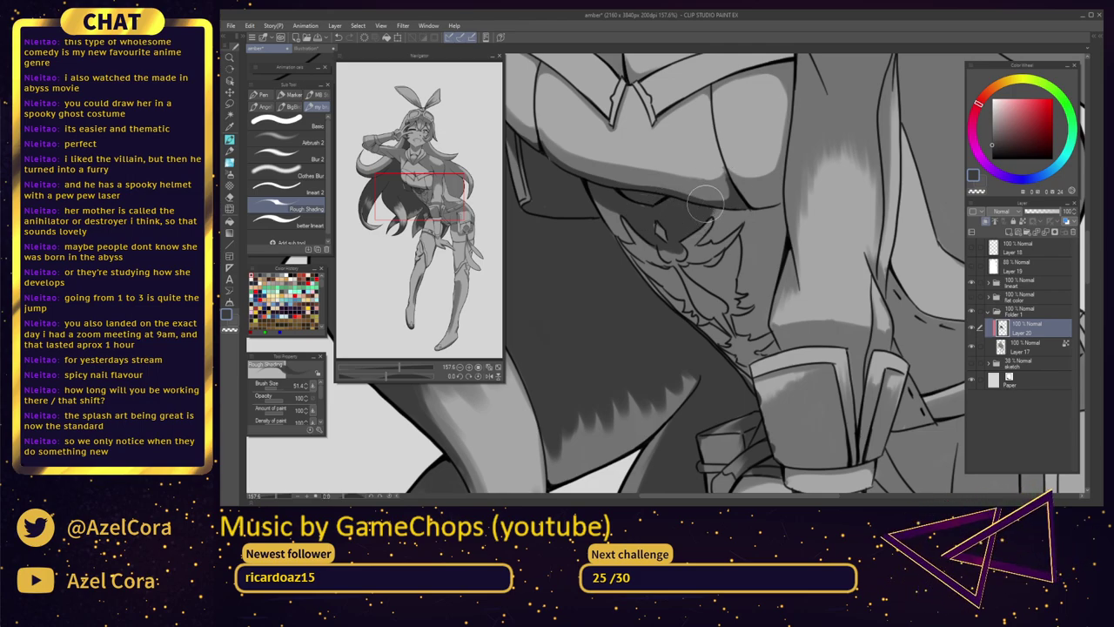
{"action": "mouse_move", "coordinate": [705, 203]}
{"action": "left_mouse_down"}
{"action": "mouse_move", "coordinate": [715, 233]}
{"action": "mouse_move", "coordinate": [701, 208]}
{"action": "left_mouse_up"}
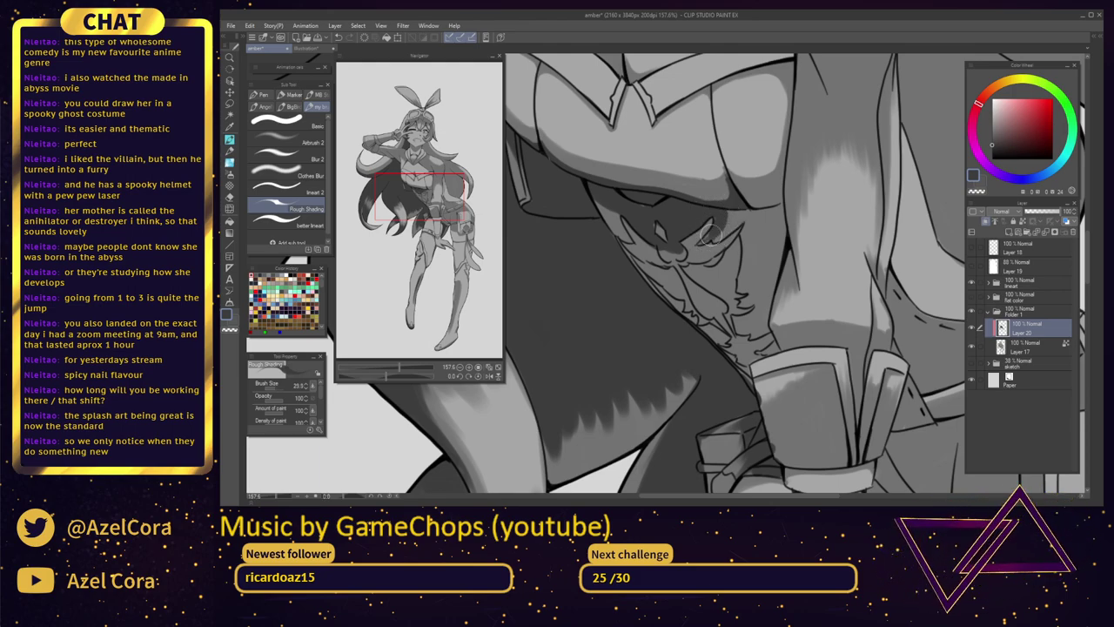
{"action": "mouse_move", "coordinate": [716, 241]}
{"action": "left_mouse_down"}
{"action": "mouse_move", "coordinate": [740, 209]}
{"action": "mouse_move", "coordinate": [783, 205]}
{"action": "mouse_move", "coordinate": [749, 222]}
{"action": "mouse_move", "coordinate": [746, 234]}
{"action": "mouse_move", "coordinate": [759, 235]}
{"action": "mouse_move", "coordinate": [781, 211]}
{"action": "mouse_move", "coordinate": [746, 240]}
{"action": "mouse_move", "coordinate": [781, 213]}
{"action": "left_mouse_up"}
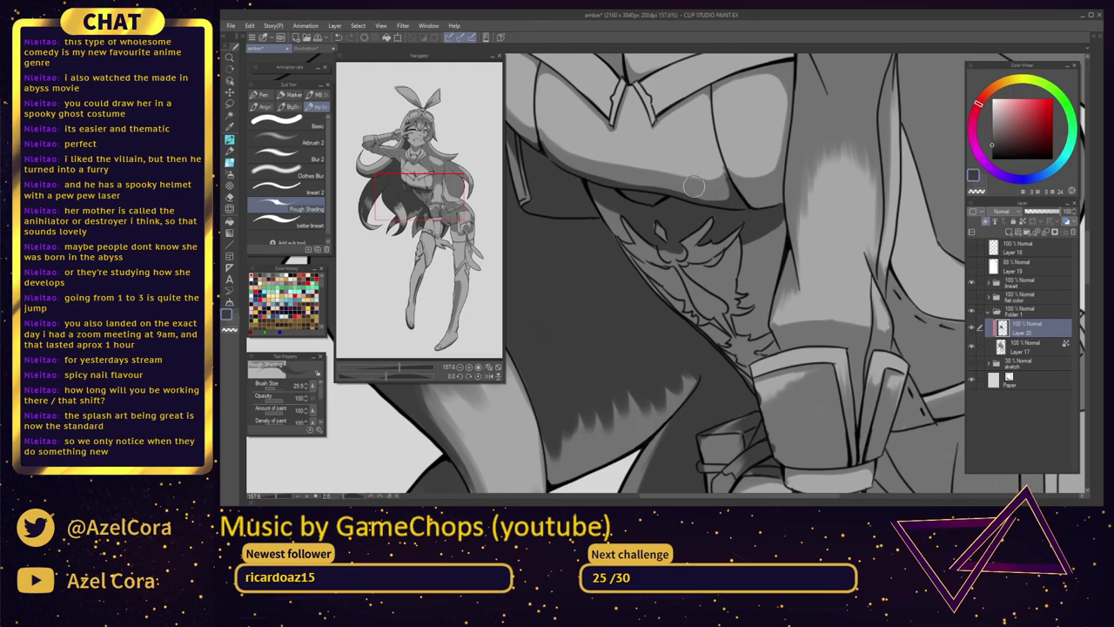
Choose the Polyline selection tool, then collapse and select Folder 1
{"action": "scroll", "coordinate": [709, 238], "scroll_direction": "down", "scroll_amount": 5}
{"action": "left_click_drag", "start_coordinate": [650, 225], "coordinate": [788, 229]}
{"action": "scroll", "coordinate": [788, 230], "scroll_direction": "up", "scroll_amount": 3}
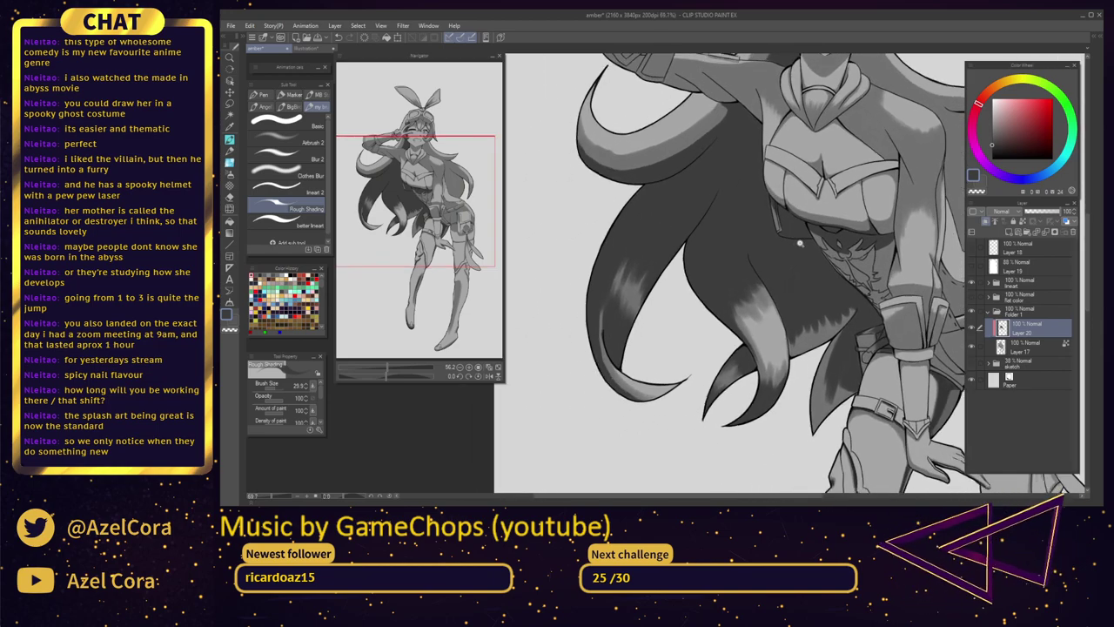
{"action": "scroll", "coordinate": [807, 245], "scroll_direction": "down", "scroll_amount": 2}
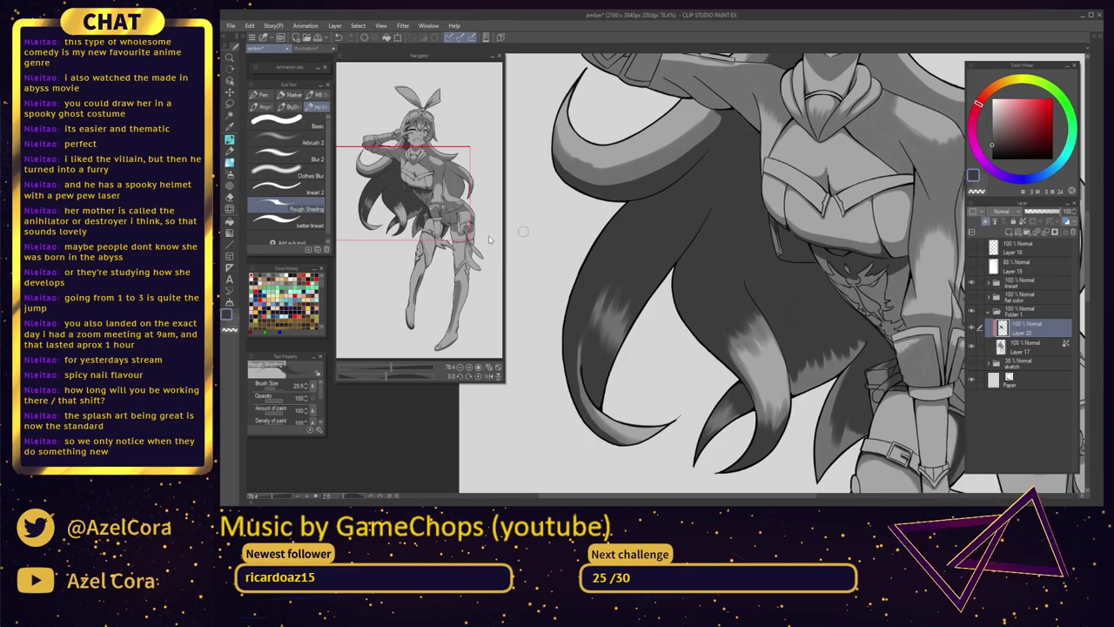
{"action": "left_click", "coordinate": [229, 103]}
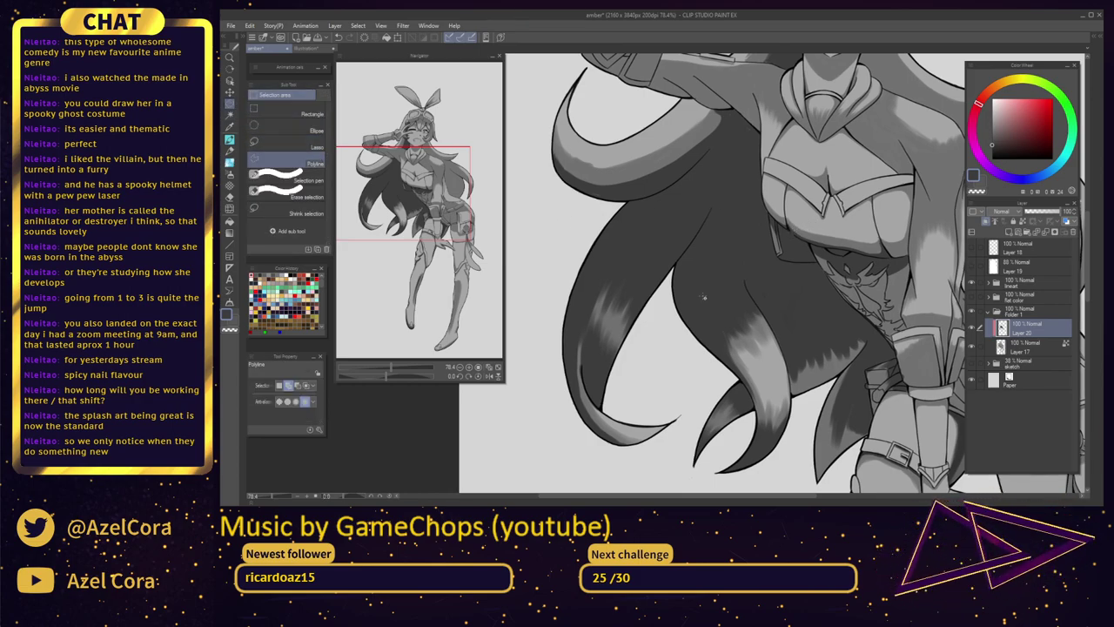
{"action": "left_click_drag", "start_coordinate": [886, 330], "coordinate": [748, 141]}
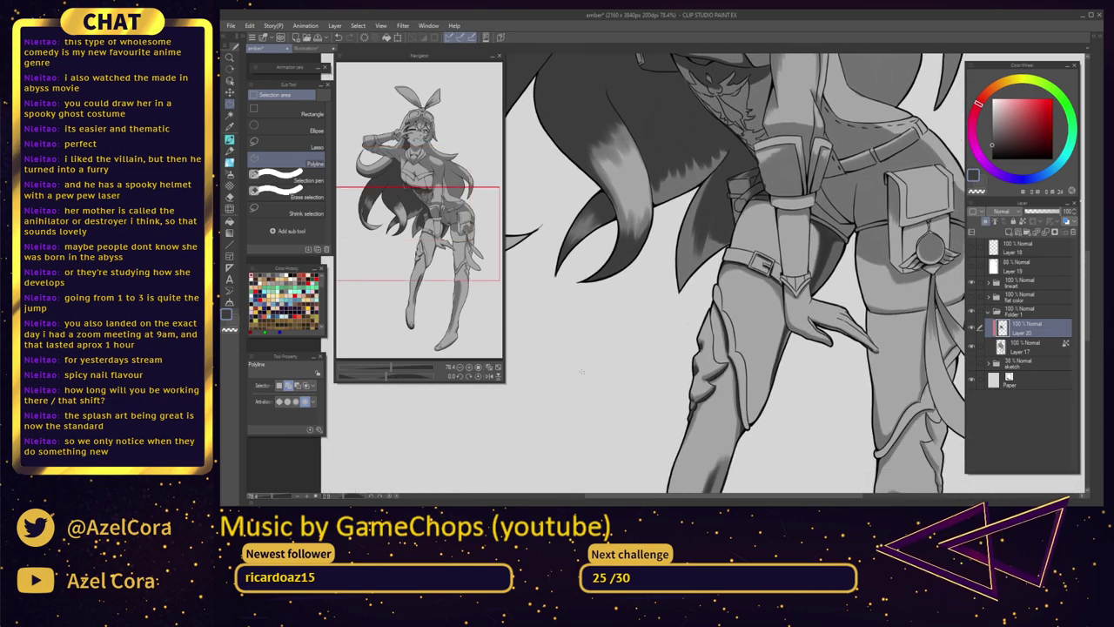
{"action": "scroll", "coordinate": [586, 374], "scroll_direction": "up", "scroll_amount": 2}
{"action": "left_click", "coordinate": [992, 312]}
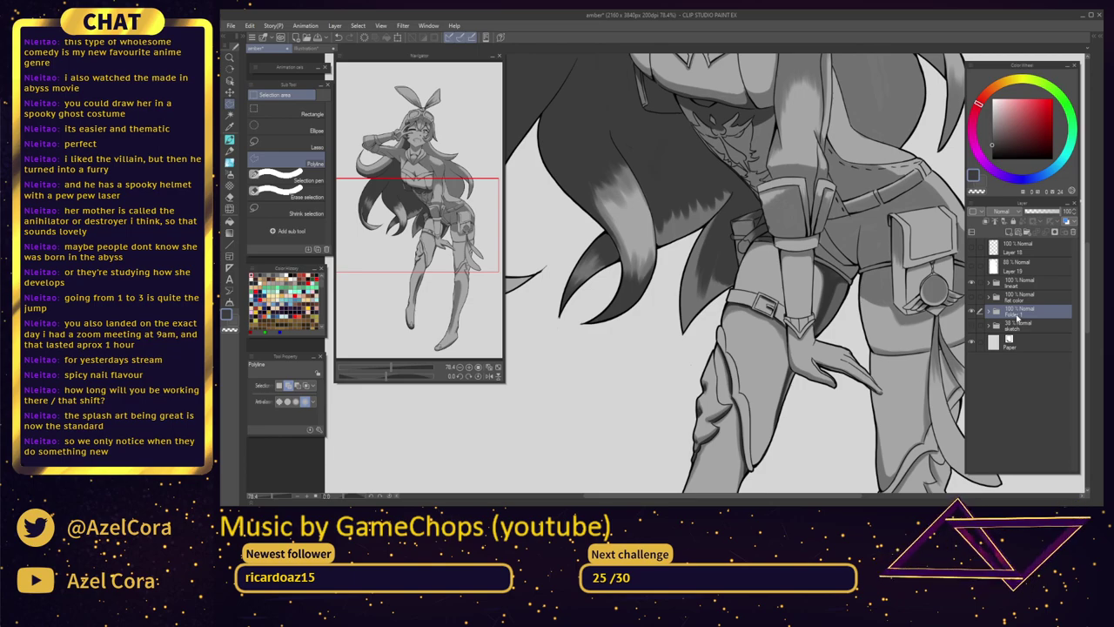
Outline the hair tip beside the thigh belt and the curled lock tips with the polyline selection
{"action": "scroll", "coordinate": [707, 279], "scroll_direction": "up", "scroll_amount": 3}
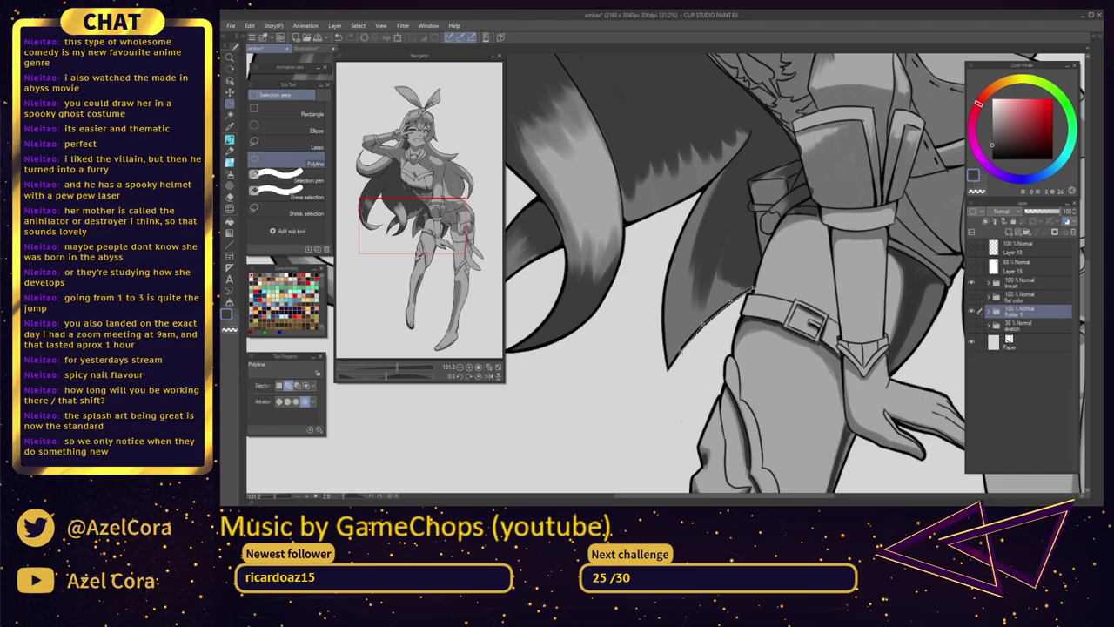
{"action": "left_click", "coordinate": [669, 370]}
{"action": "left_click_drag", "start_coordinate": [664, 321], "coordinate": [701, 202]}
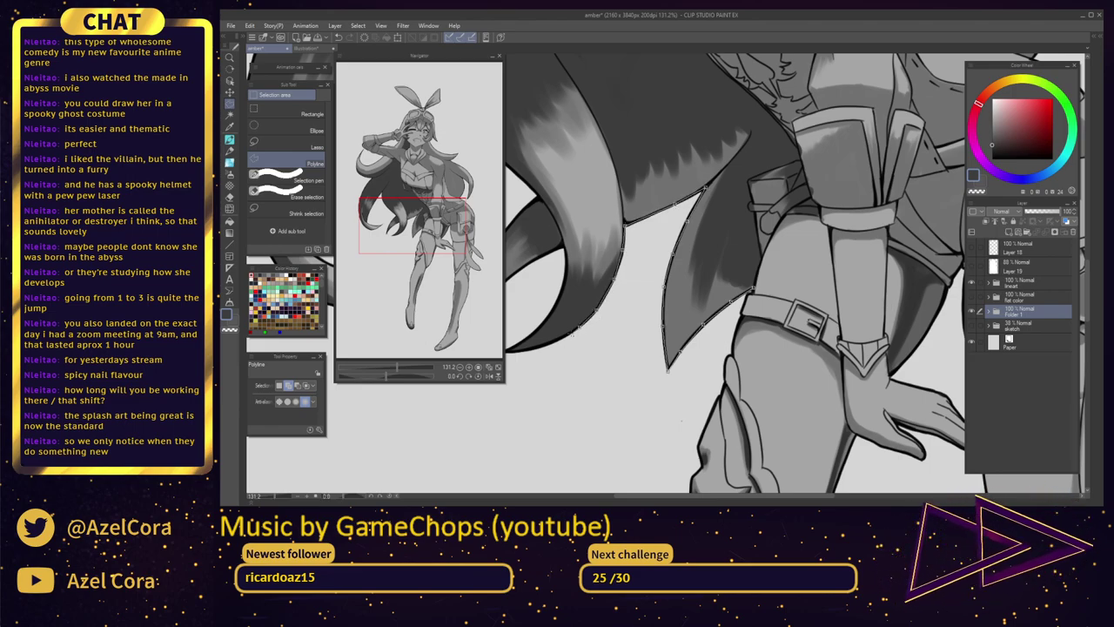
{"action": "left_click_drag", "start_coordinate": [526, 350], "coordinate": [657, 337]}
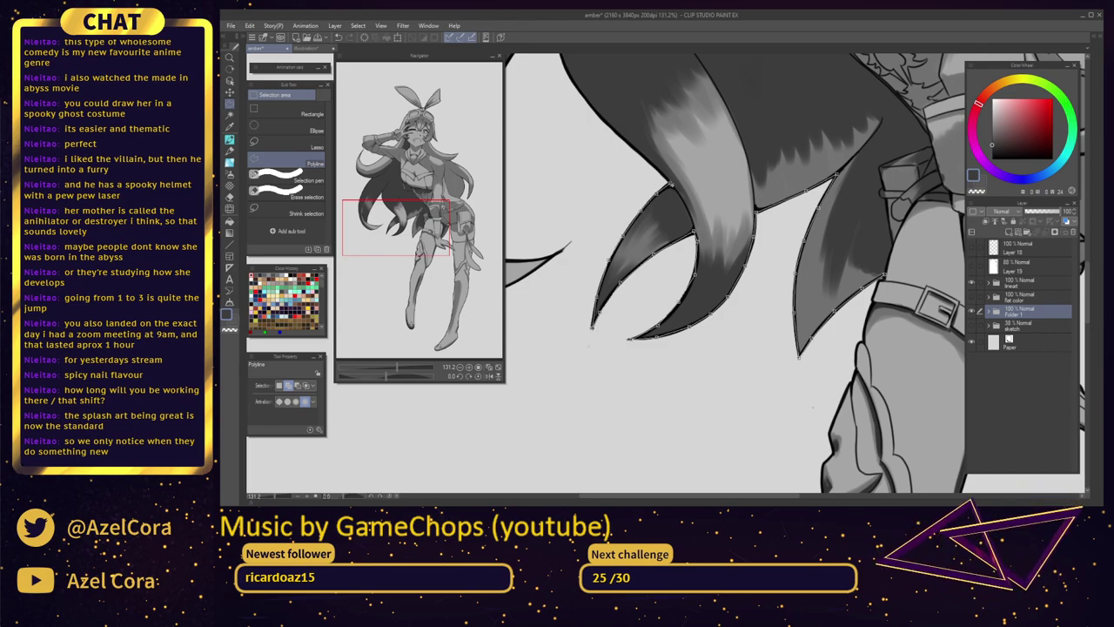
Continue the polyline selection up the outer edge of the middle hair lock to the gap's peak
{"action": "left_click_drag", "start_coordinate": [615, 182], "coordinate": [752, 284]}
{"action": "left_click", "coordinate": [774, 254]}
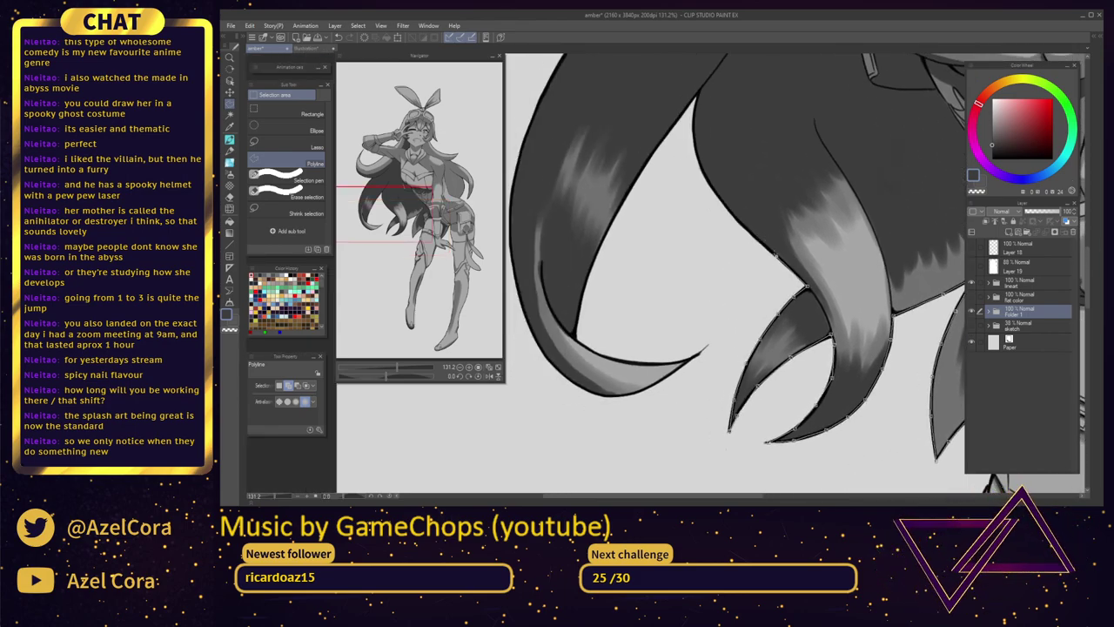
{"action": "left_click", "coordinate": [722, 200]}
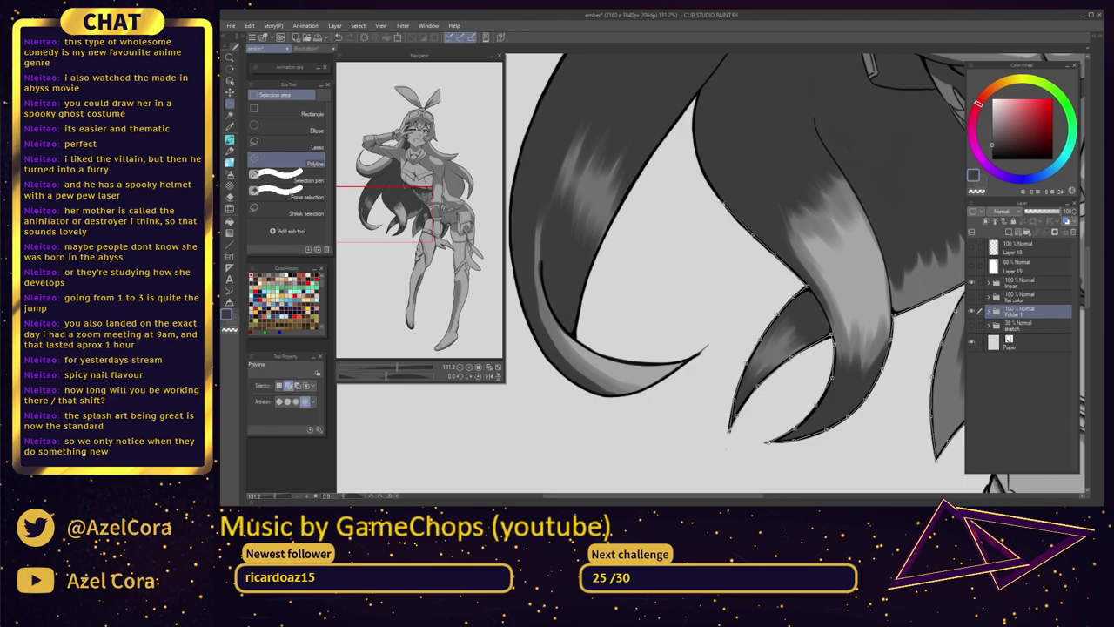
{"action": "left_click", "coordinate": [705, 173]}
{"action": "left_click", "coordinate": [695, 145]}
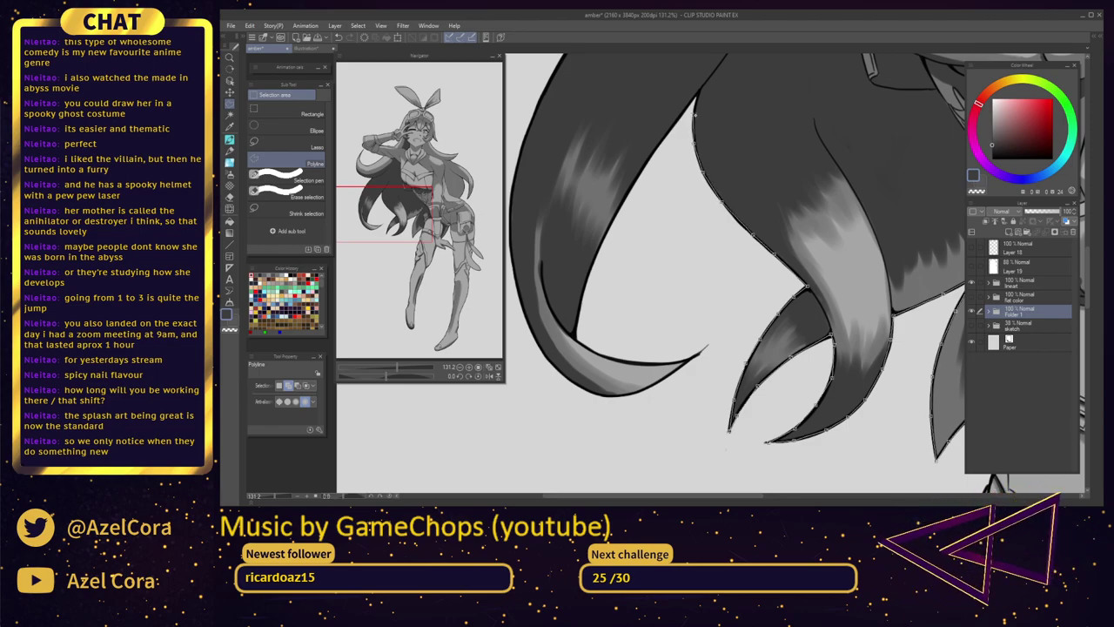
{"action": "left_click", "coordinate": [699, 90]}
Continue the polyline selection around the outermost hair lock, down its inner edge, around the tip and up to the upper curl
{"action": "left_click", "coordinate": [652, 156]}
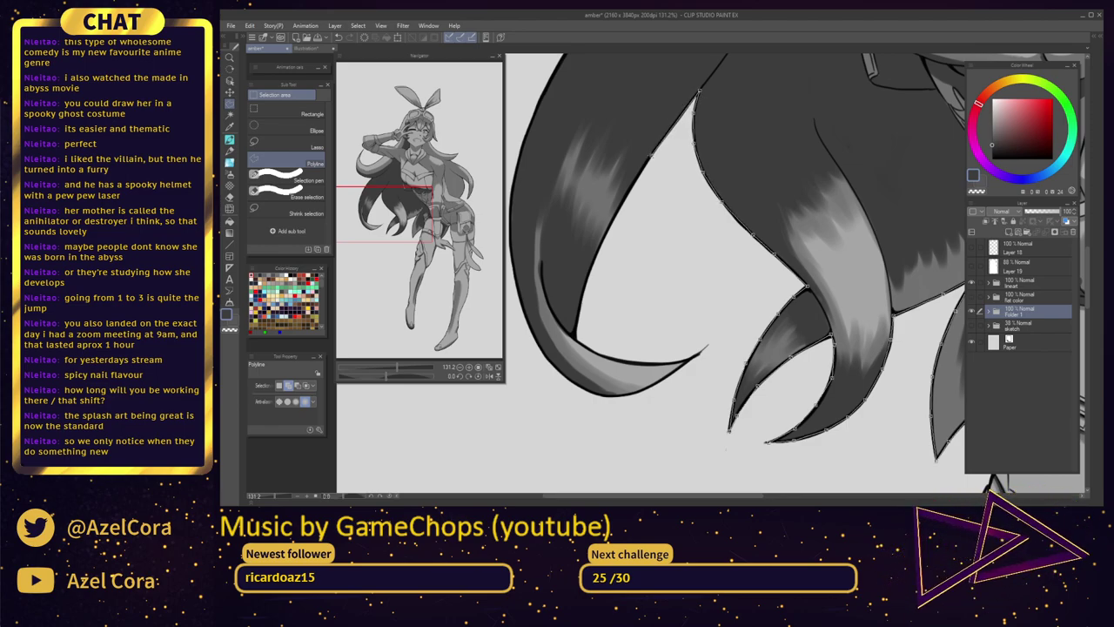
{"action": "left_click", "coordinate": [617, 213]}
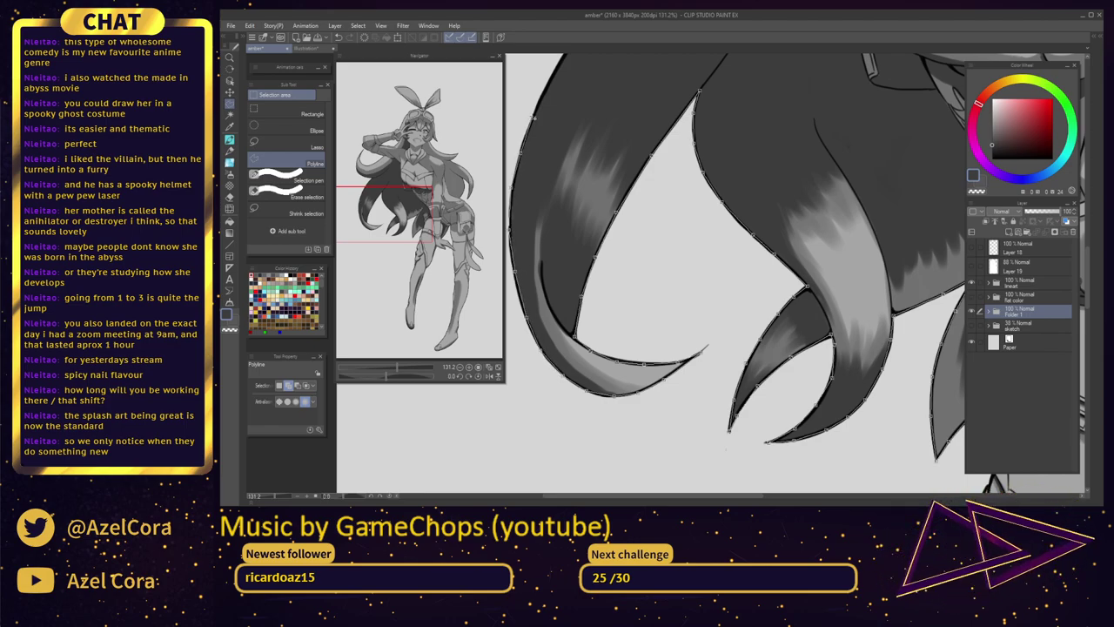
{"action": "left_click_drag", "start_coordinate": [535, 115], "coordinate": [541, 340]}
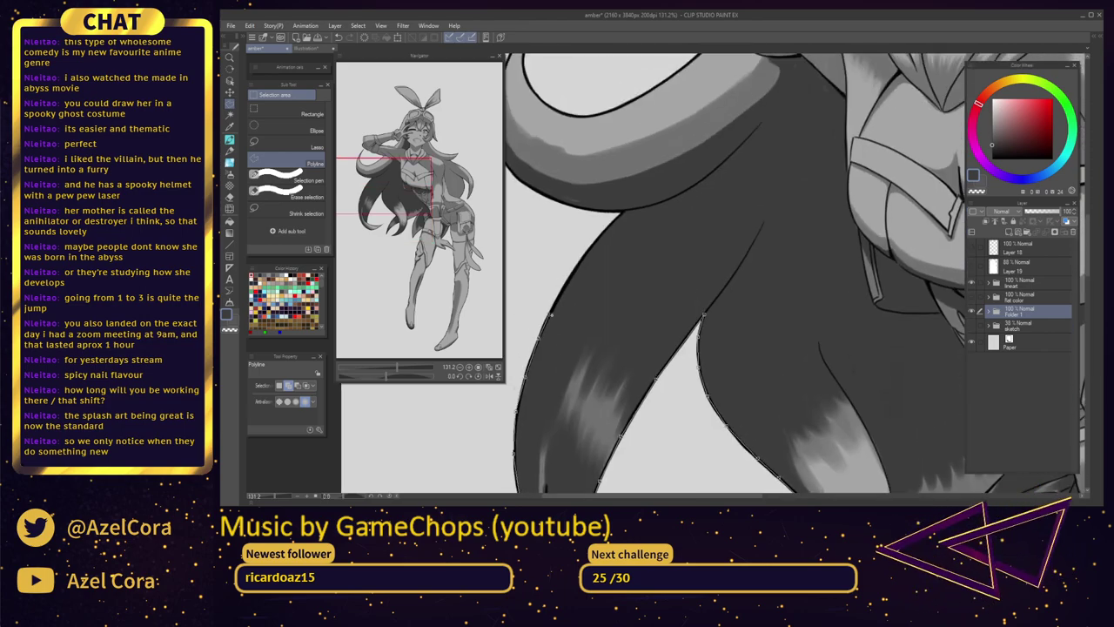
{"action": "left_click", "coordinate": [585, 258]}
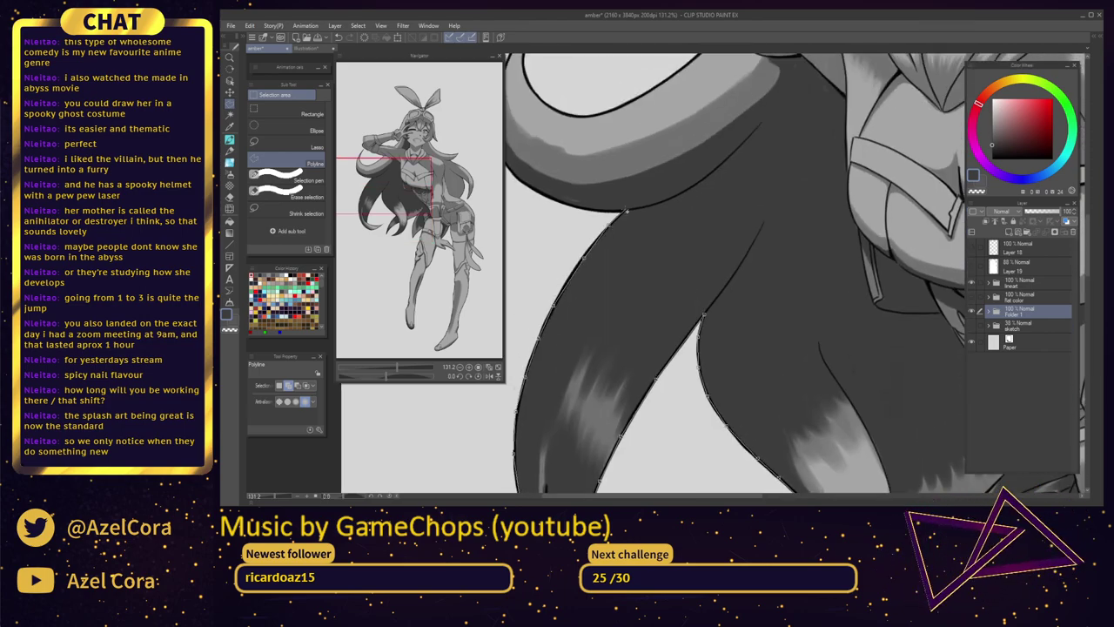
Carry the polyline selection across the upper hair, along the torso and past the hand, closing it above the thigh belt
{"action": "scroll", "coordinate": [794, 277], "scroll_direction": "down", "scroll_amount": 5}
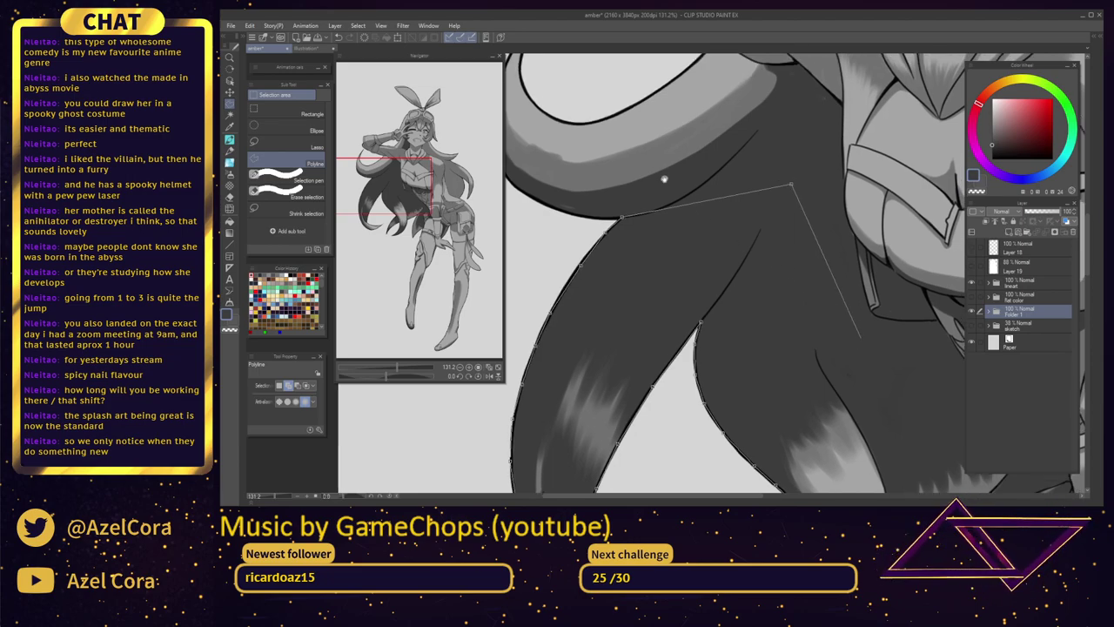
{"action": "left_click", "coordinate": [669, 148]}
{"action": "left_click", "coordinate": [740, 172]}
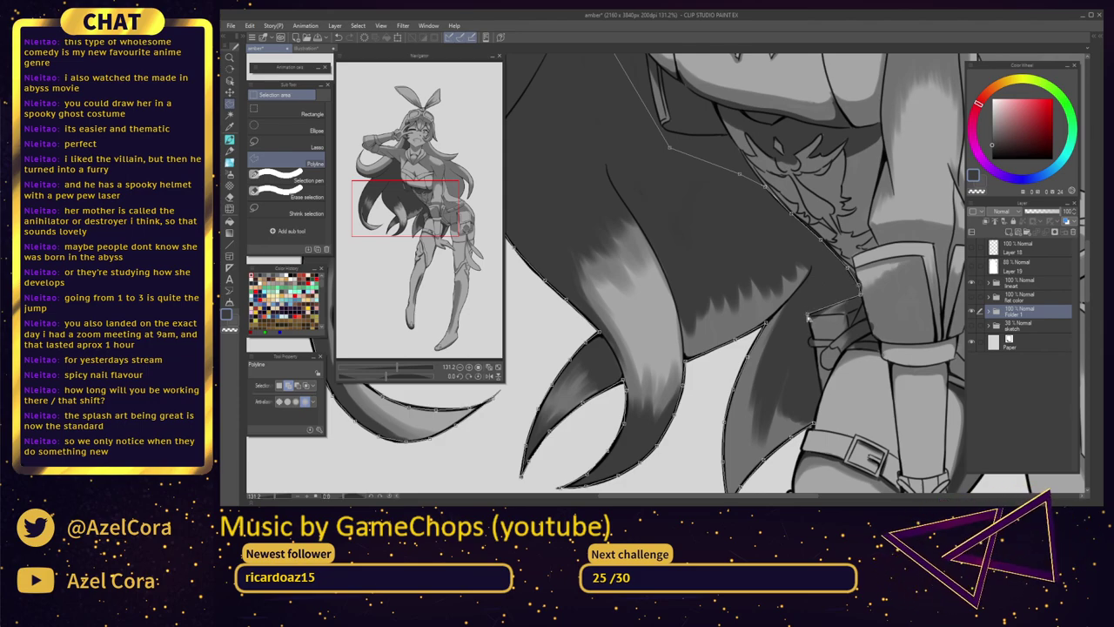
{"action": "scroll", "coordinate": [808, 344], "scroll_direction": "up", "scroll_amount": 5}
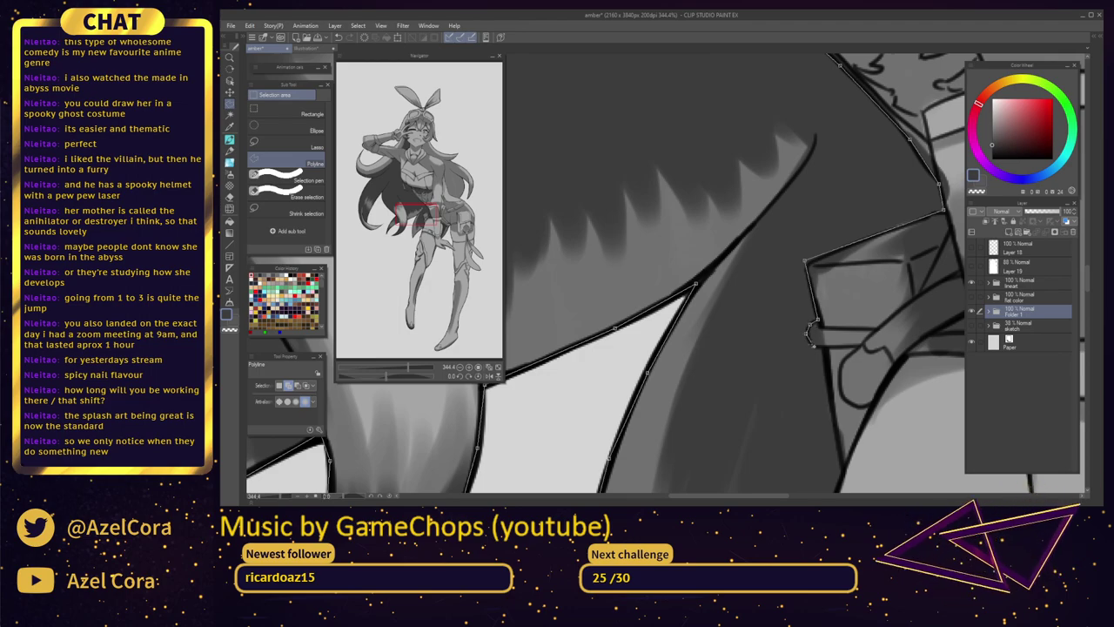
{"action": "scroll", "coordinate": [832, 352], "scroll_direction": "down", "scroll_amount": 2}
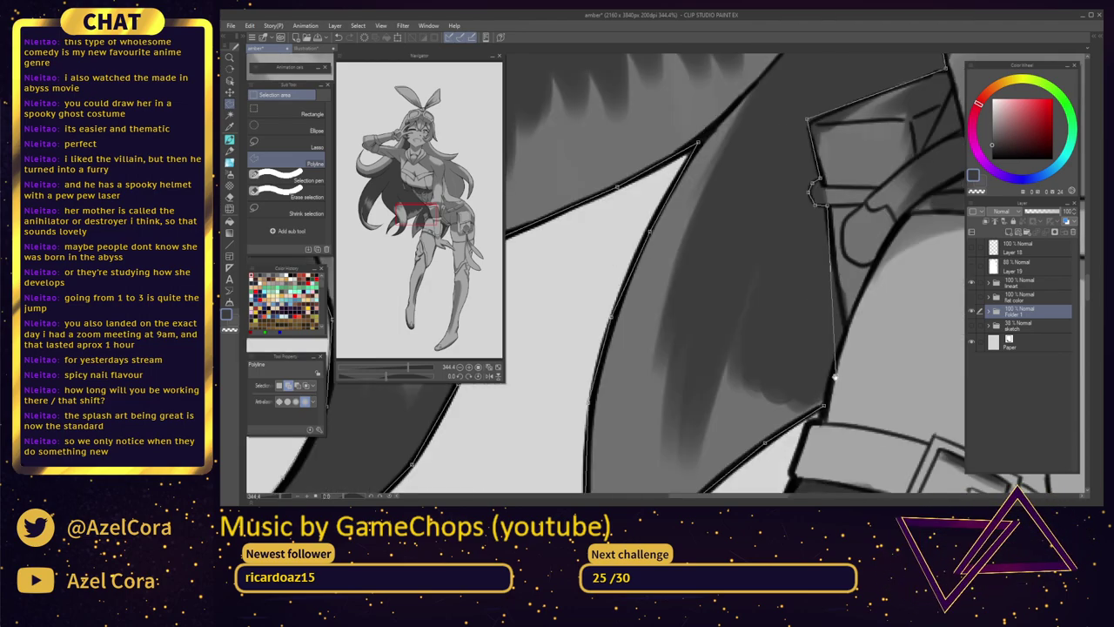
{"action": "scroll", "coordinate": [835, 374], "scroll_direction": "down", "scroll_amount": 2}
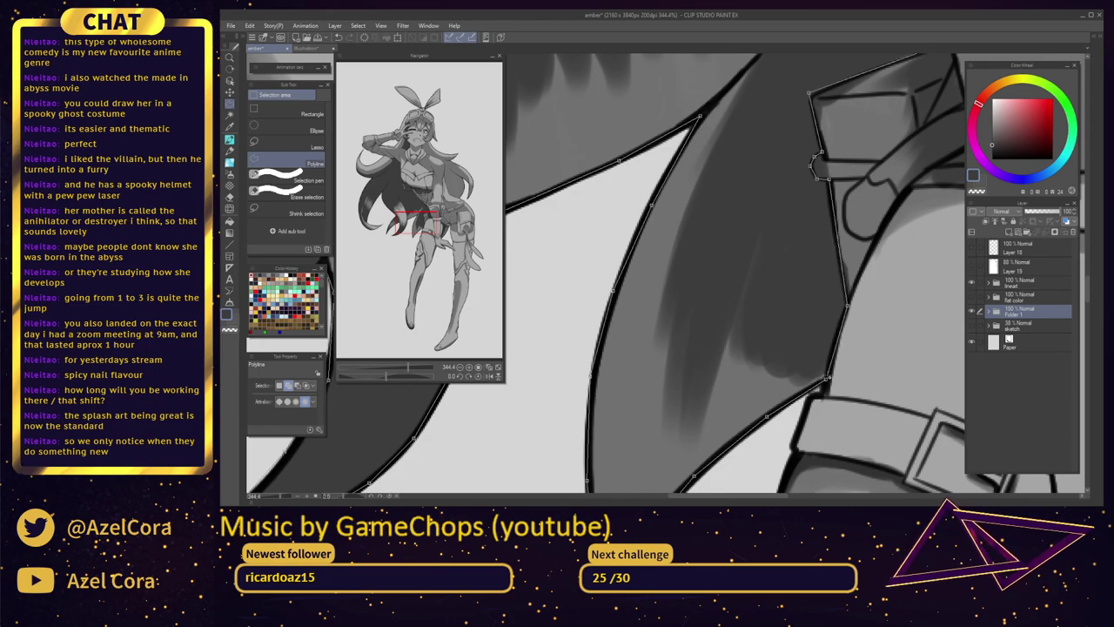
{"action": "left_click", "coordinate": [827, 377]}
{"action": "scroll", "coordinate": [839, 361], "scroll_direction": "down", "scroll_amount": 8}
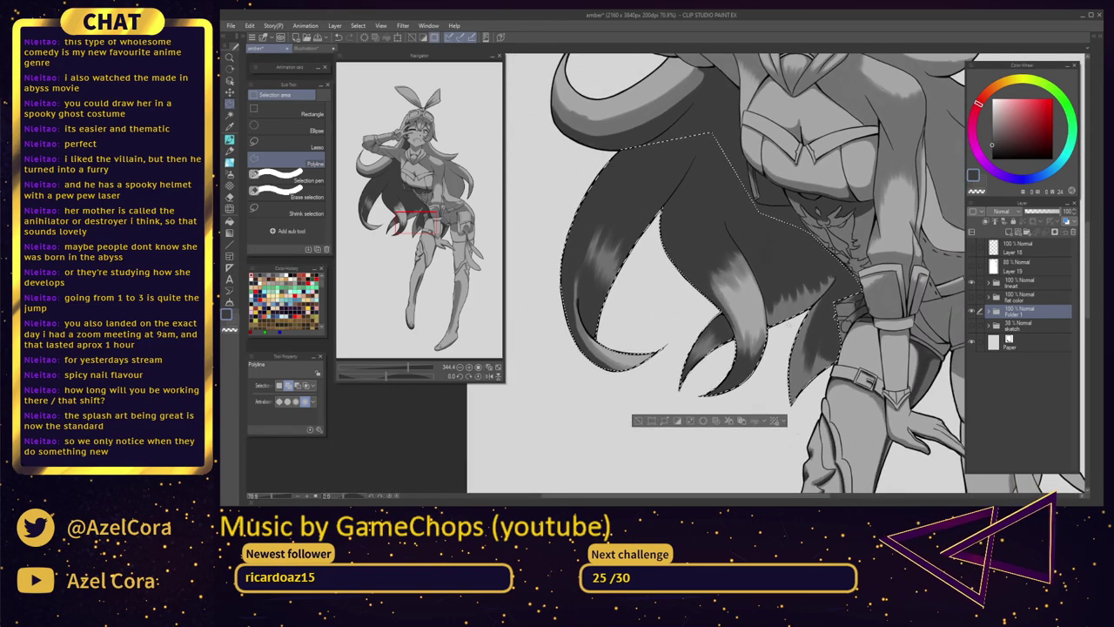
{"action": "scroll", "coordinate": [700, 219], "scroll_direction": "up", "scroll_amount": 1}
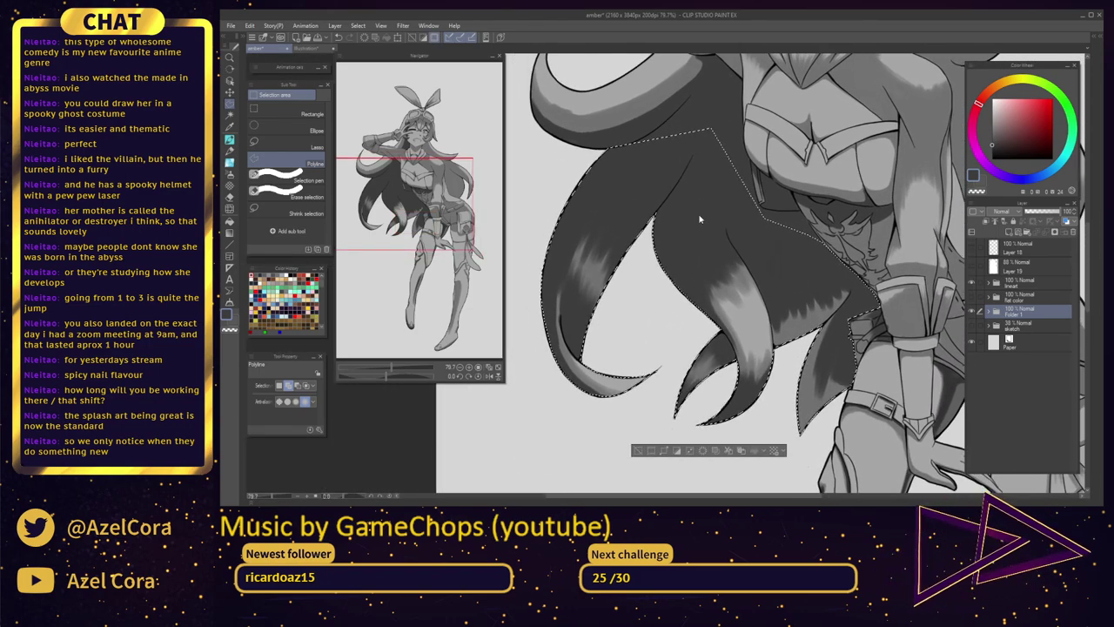
{"action": "left_click", "coordinate": [404, 25]}
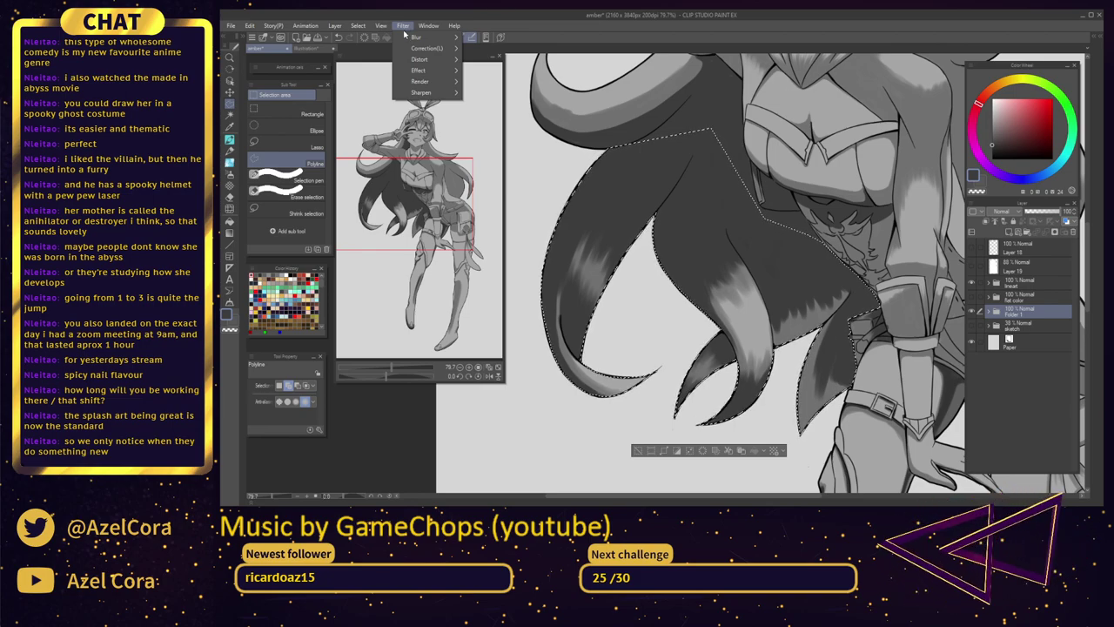
{"action": "mouse_move", "coordinate": [340, 29]}
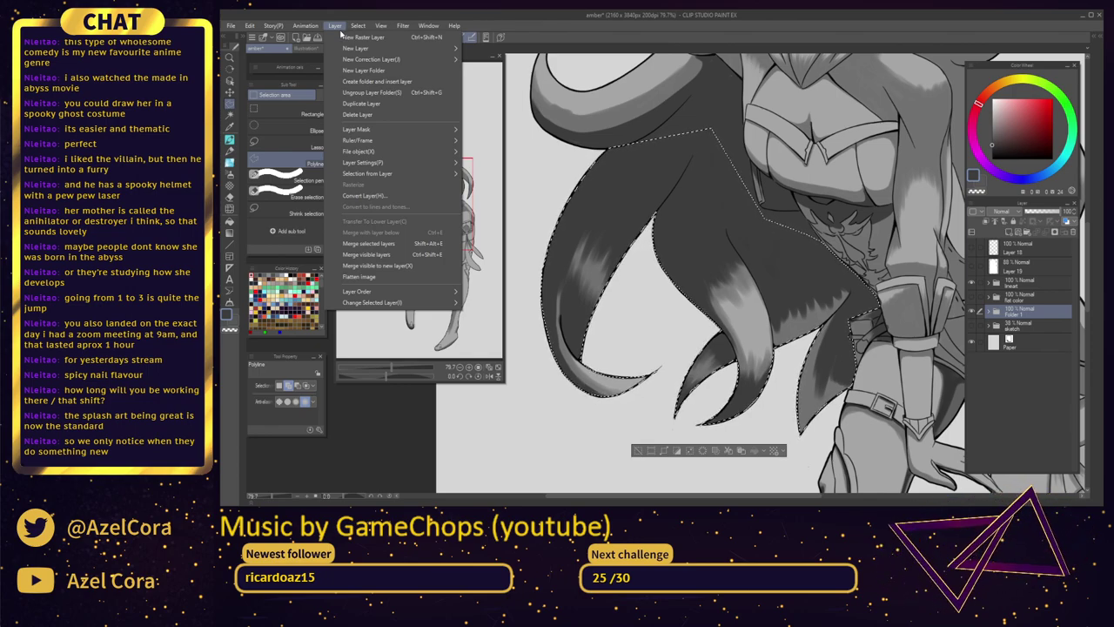
{"action": "mouse_move", "coordinate": [363, 61]}
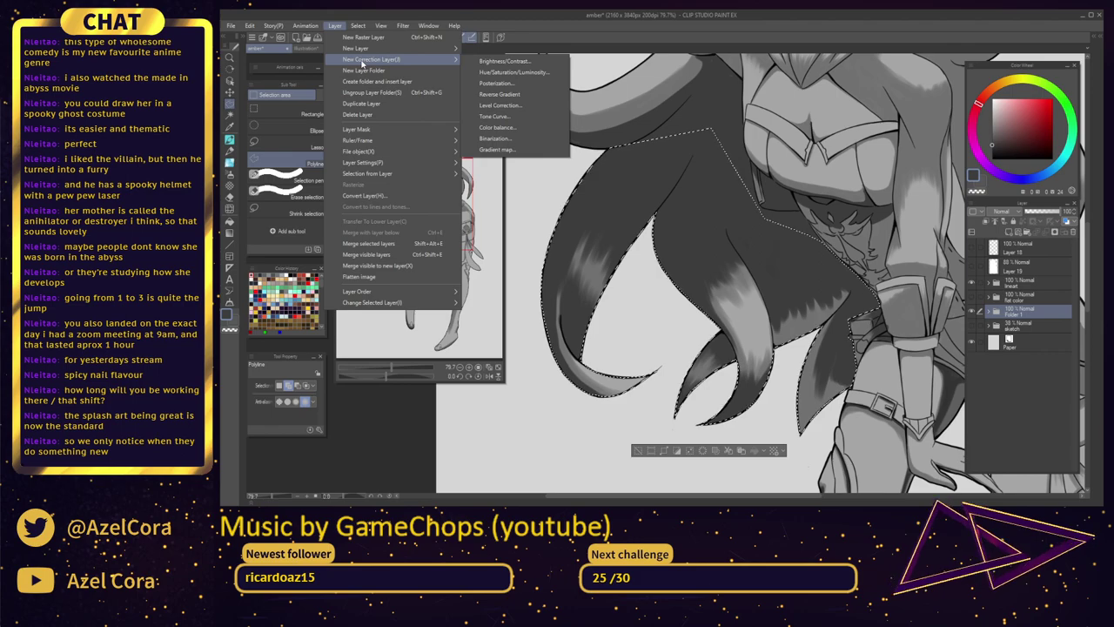
{"action": "left_click", "coordinate": [497, 150]}
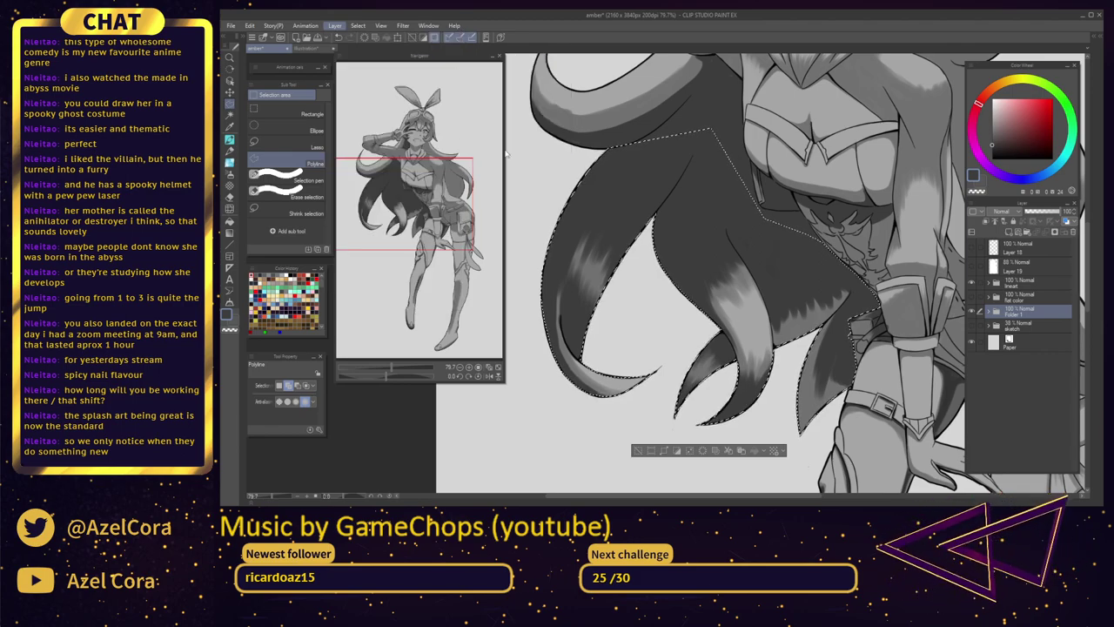
{"action": "left_click_drag", "start_coordinate": [679, 156], "coordinate": [397, 61]}
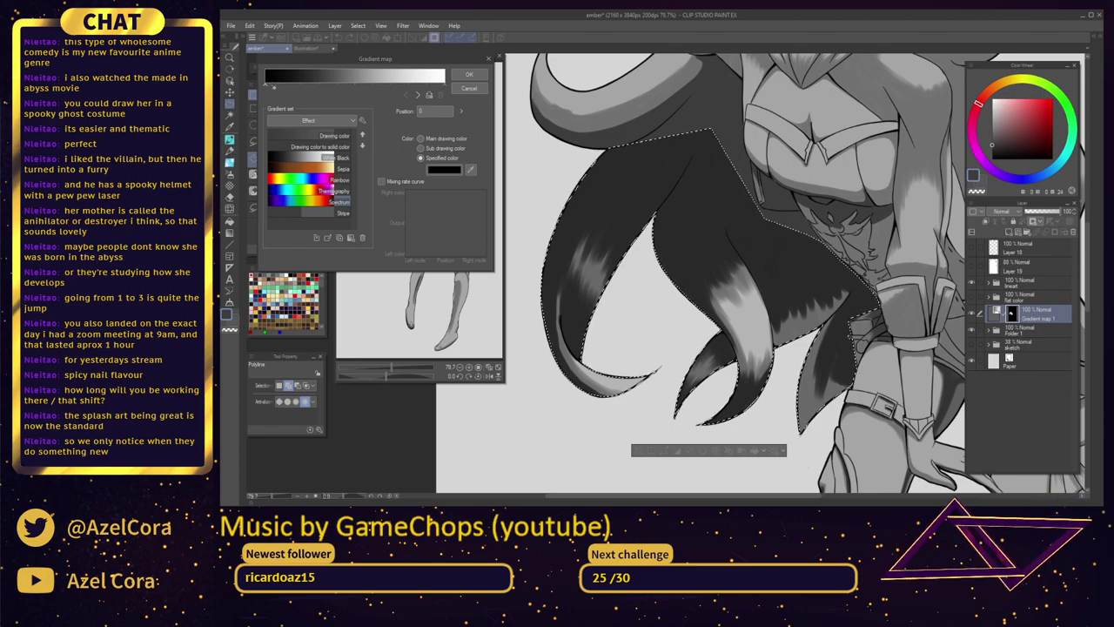
{"action": "mouse_move", "coordinate": [266, 85]}
{"action": "left_mouse_down"}
{"action": "mouse_move", "coordinate": [364, 83]}
{"action": "mouse_move", "coordinate": [266, 83]}
{"action": "left_mouse_up"}
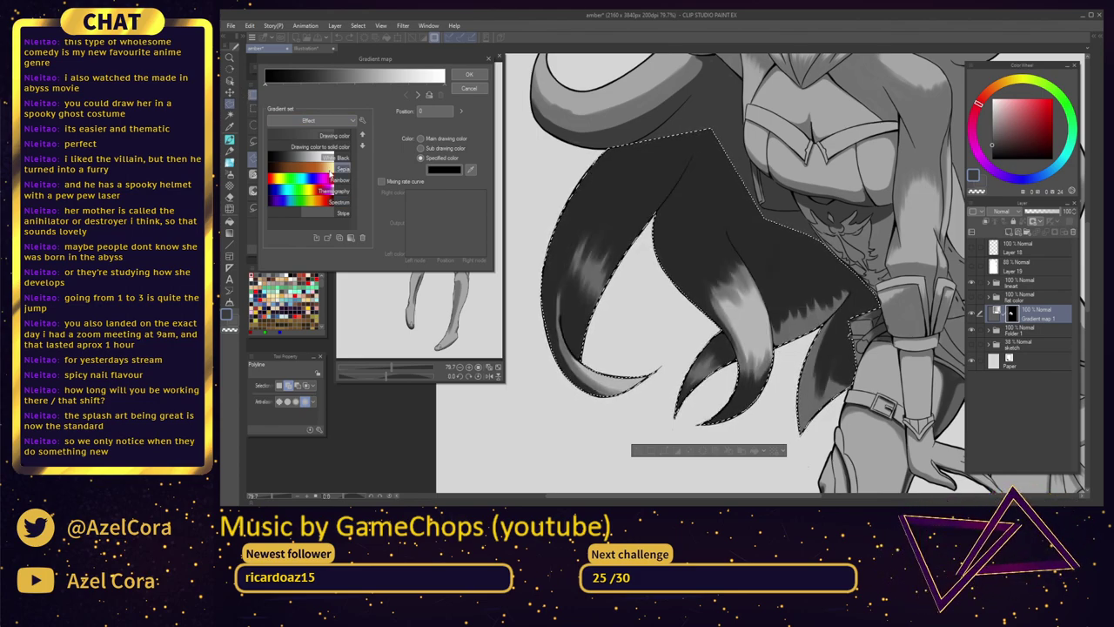
{"action": "left_click", "coordinate": [346, 123]}
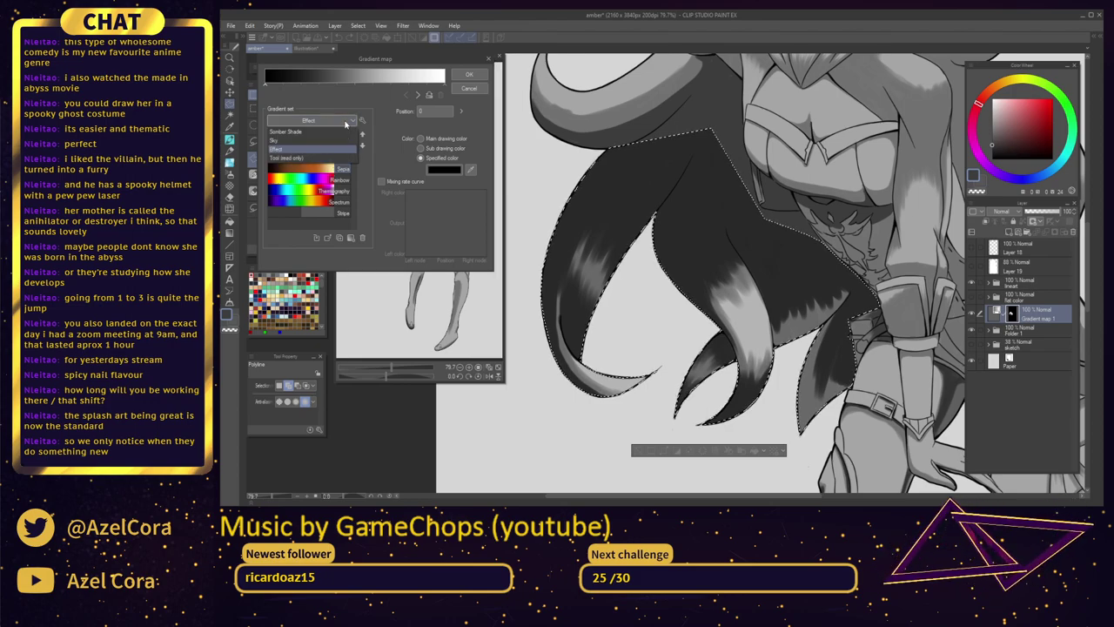
{"action": "left_click", "coordinate": [292, 157]}
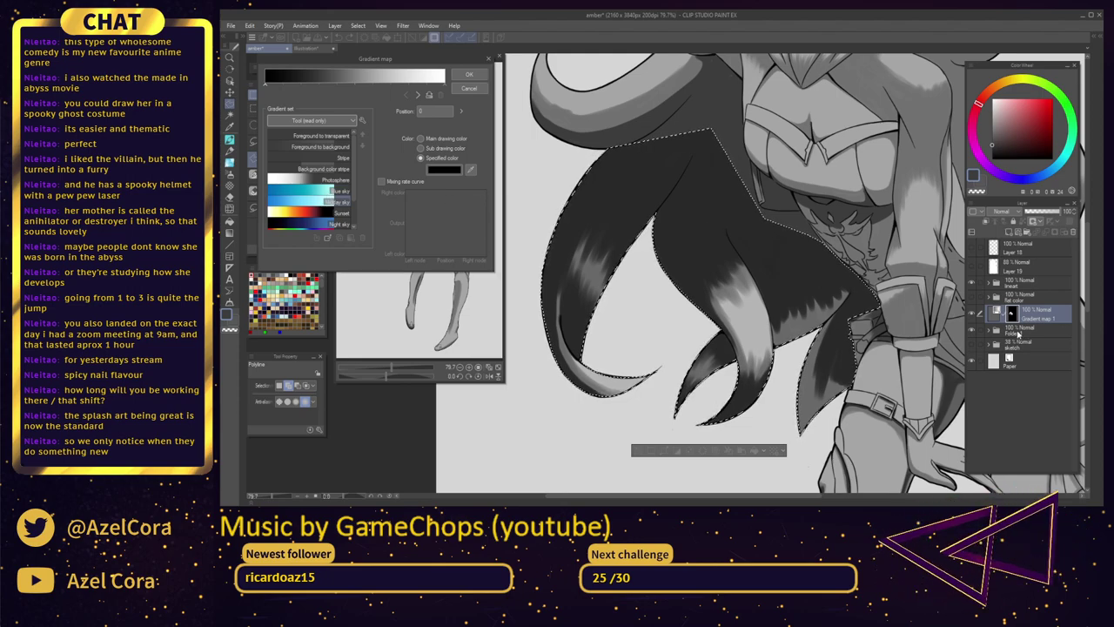
{"action": "left_click", "coordinate": [467, 91]}
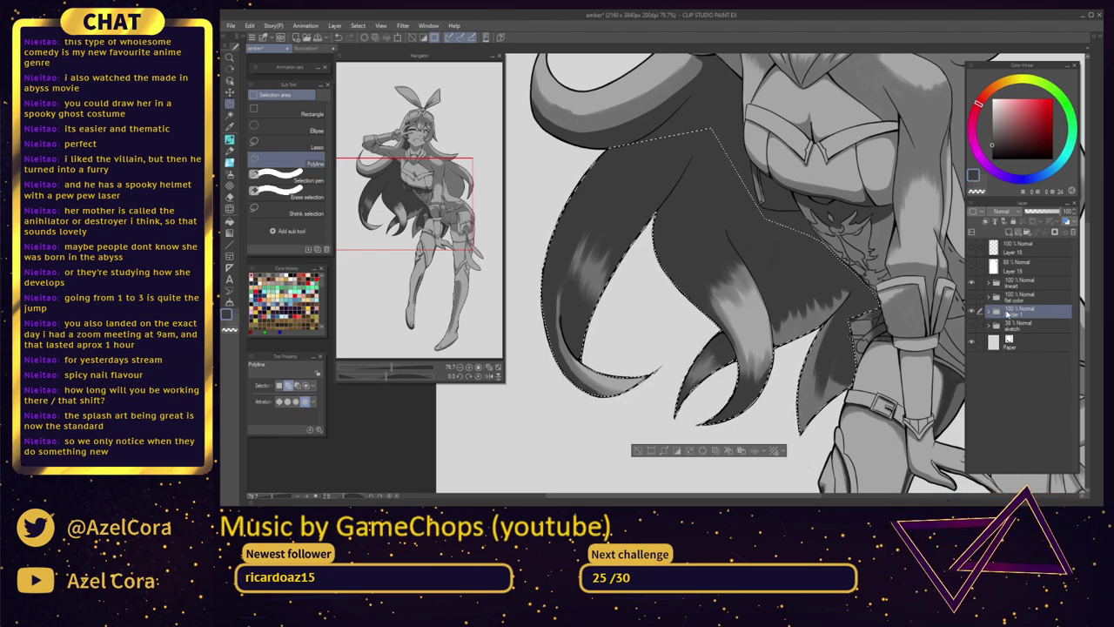
Duplicate Folder 1 and merge Layer 20 Copy into Layer 17 Copy inside the duplicate
{"action": "key", "text": "ctrl+v"}
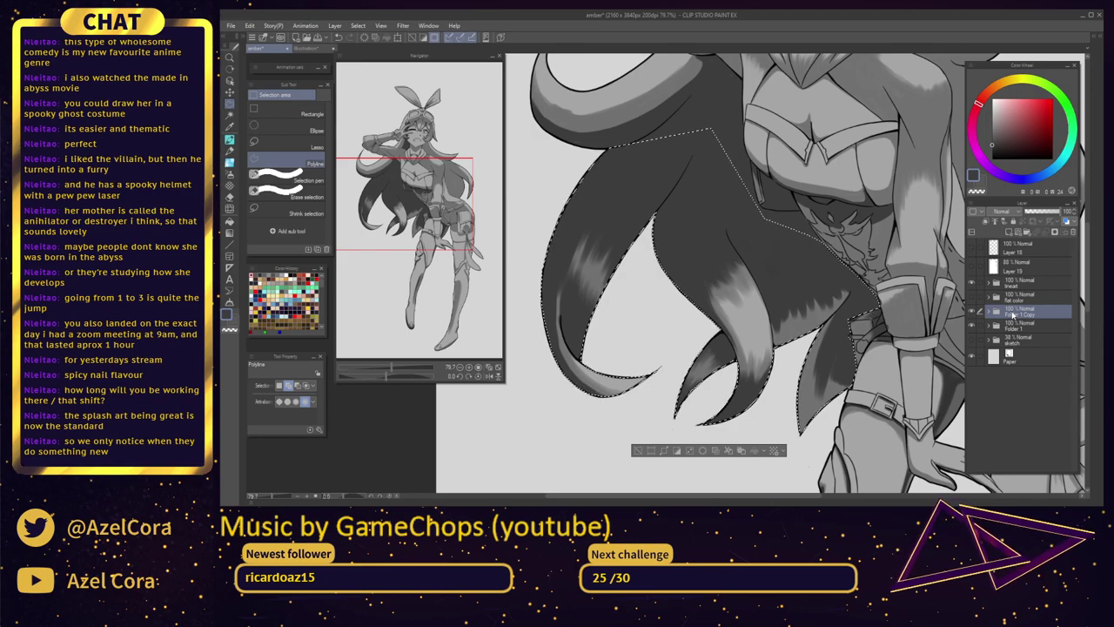
{"action": "left_click", "coordinate": [990, 311]}
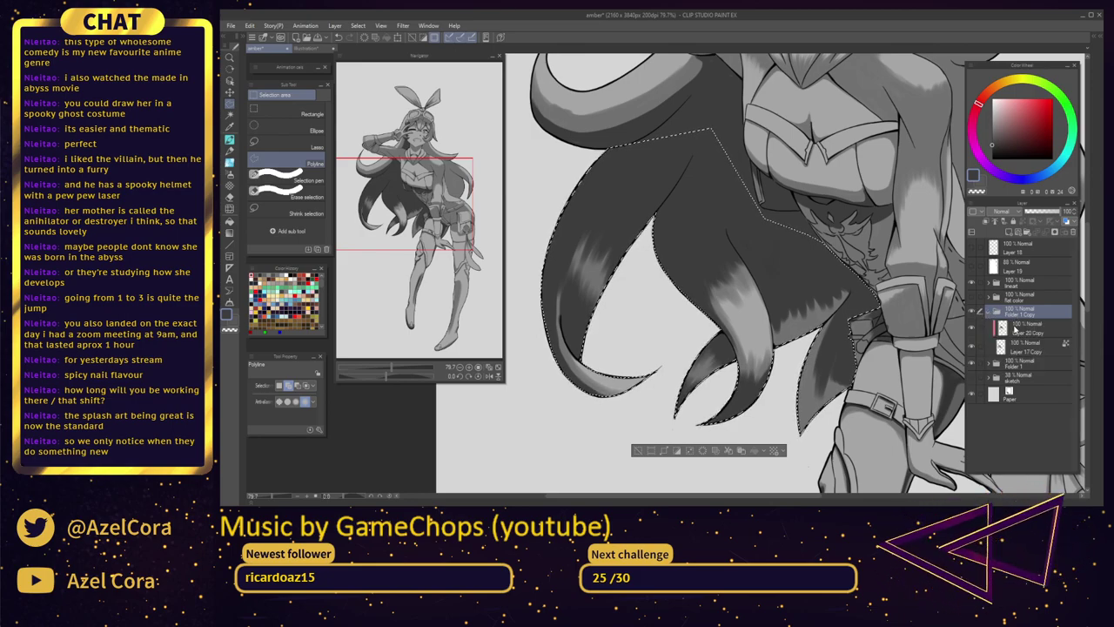
{"action": "left_click", "coordinate": [1031, 327]}
{"action": "left_click", "coordinate": [1055, 233]}
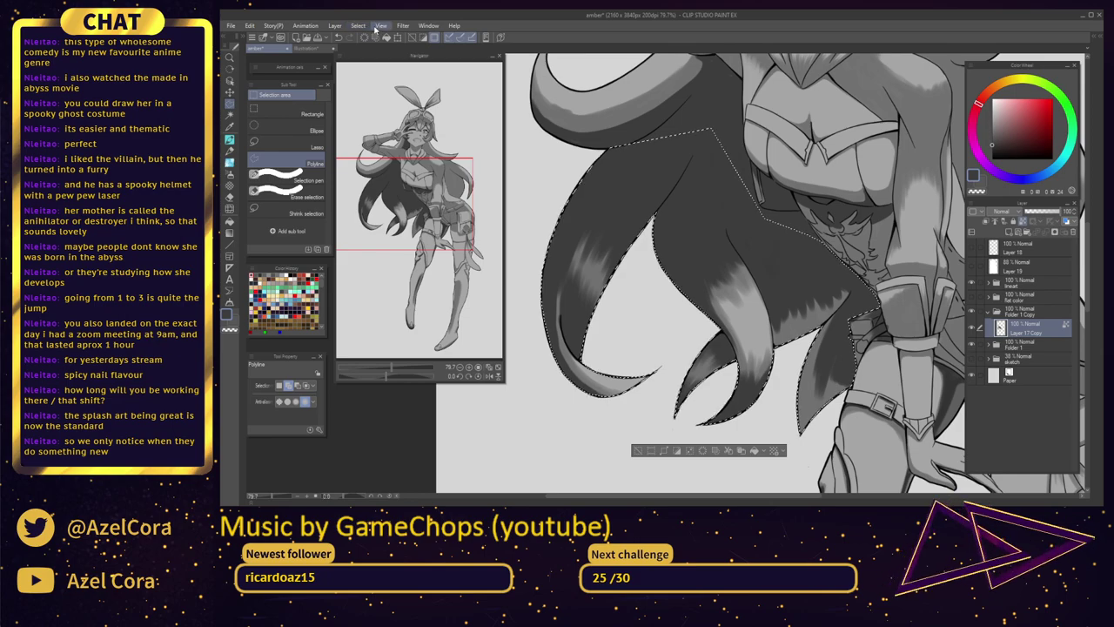
{"action": "left_click", "coordinate": [406, 26]}
{"action": "mouse_move", "coordinate": [290, 31]}
{"action": "mouse_move", "coordinate": [335, 26]}
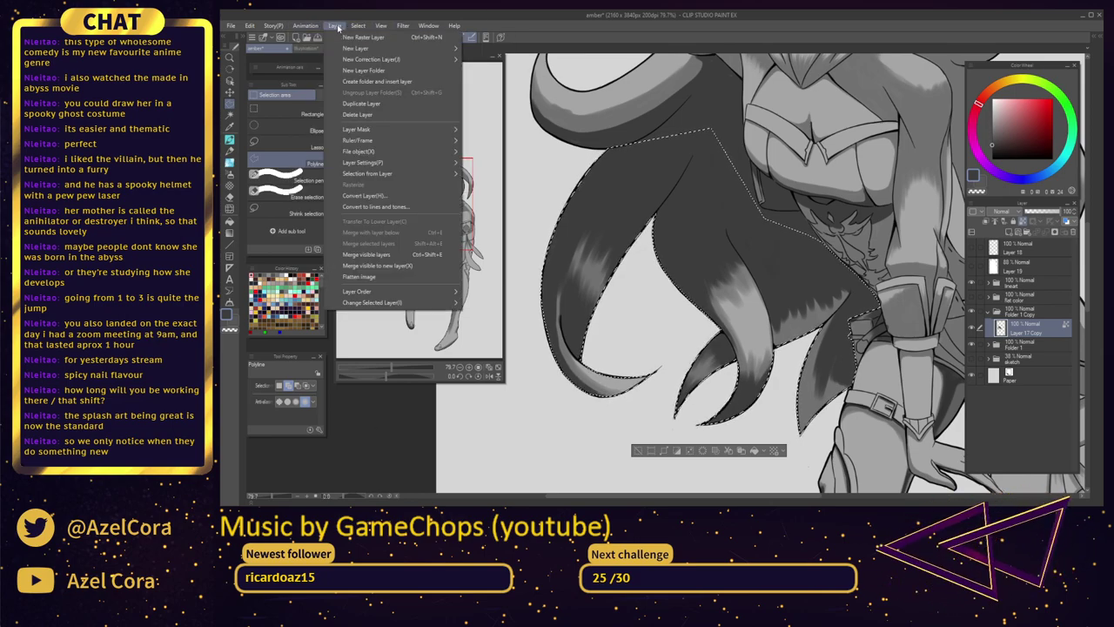
{"action": "mouse_move", "coordinate": [365, 59]}
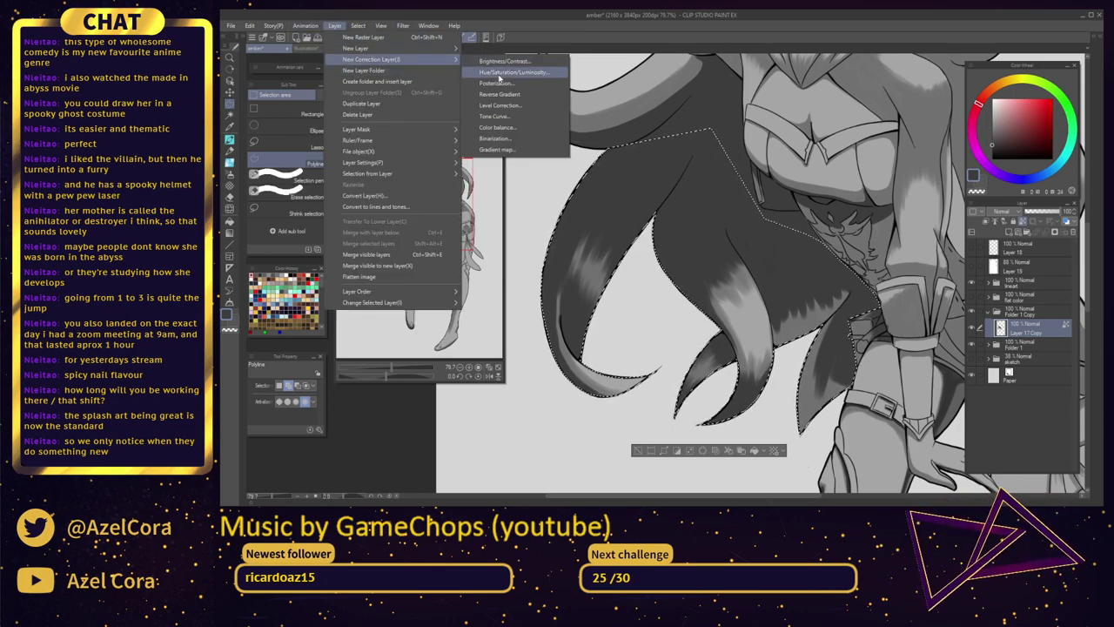
{"action": "left_click", "coordinate": [505, 147]}
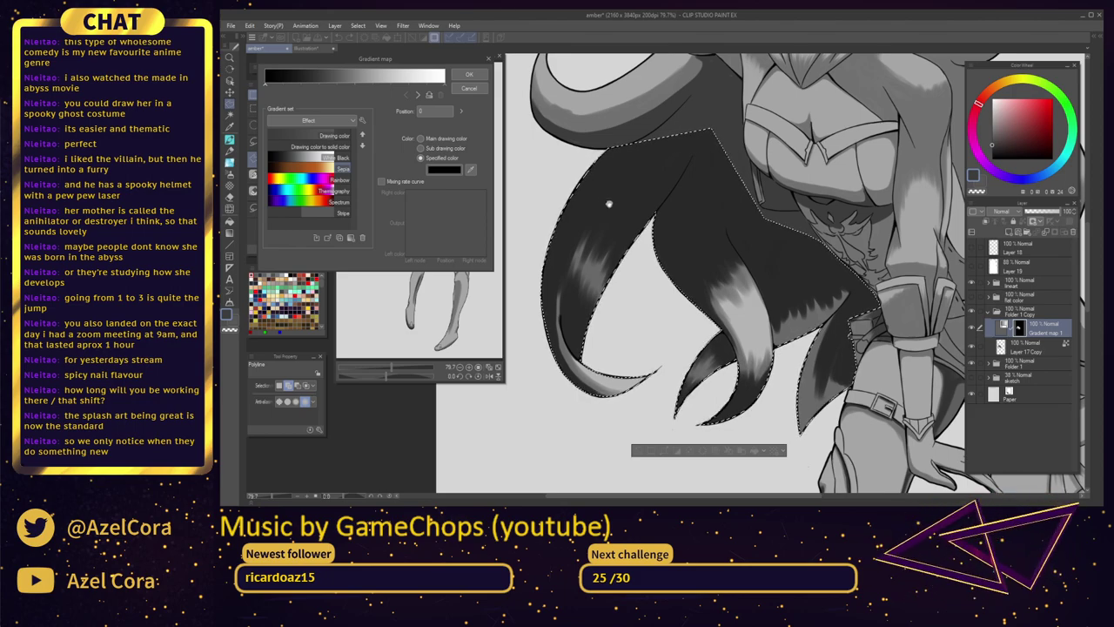
{"action": "key", "text": "Escape"}
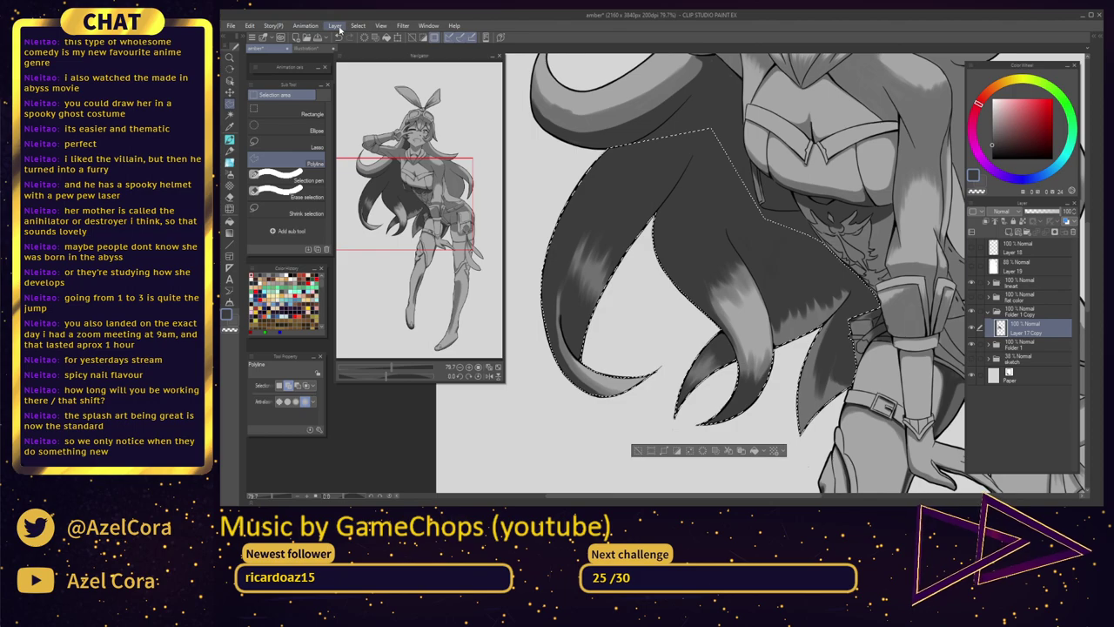
{"action": "left_click", "coordinate": [338, 27]}
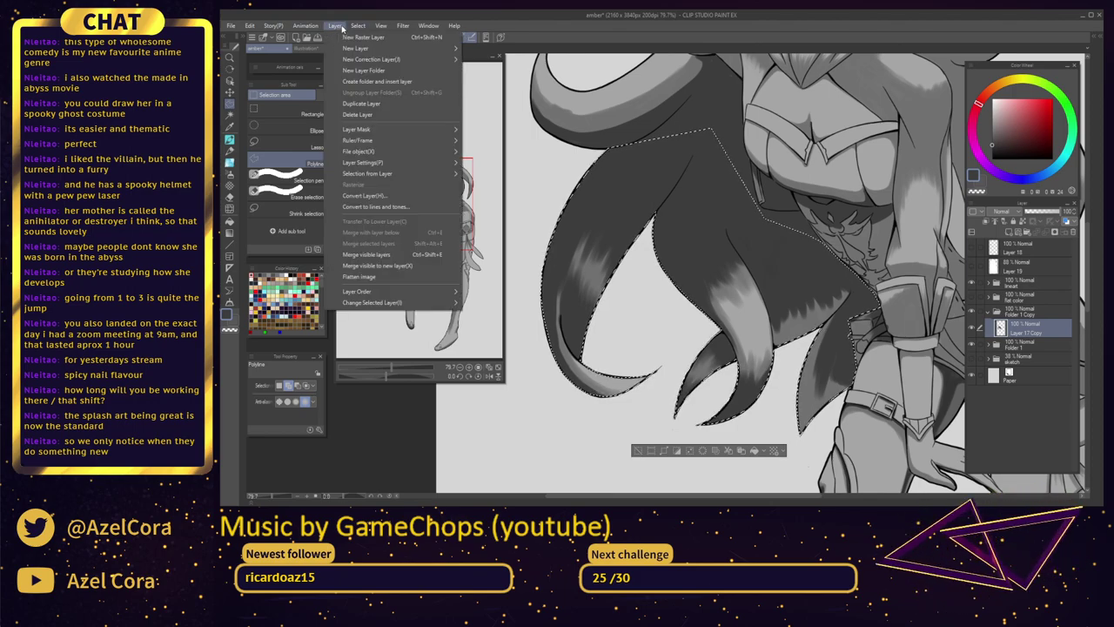
{"action": "mouse_move", "coordinate": [369, 63]}
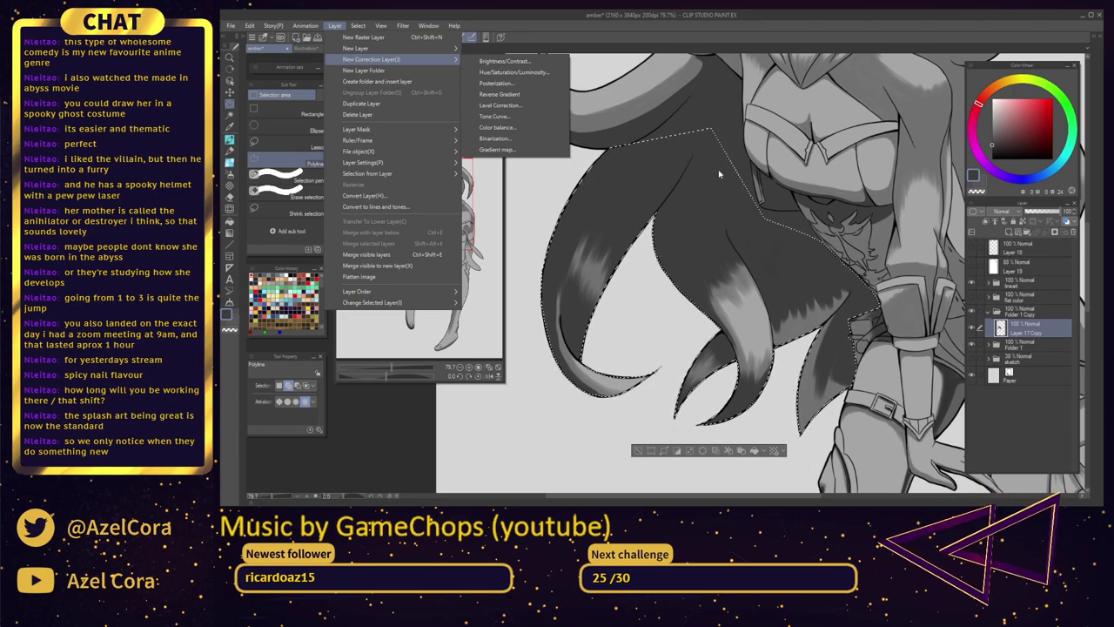
{"action": "left_click", "coordinate": [1058, 338]}
Add a layer mask to Layer 17 Copy that masks the selected hair area
{"action": "right_click", "coordinate": [1037, 332]}
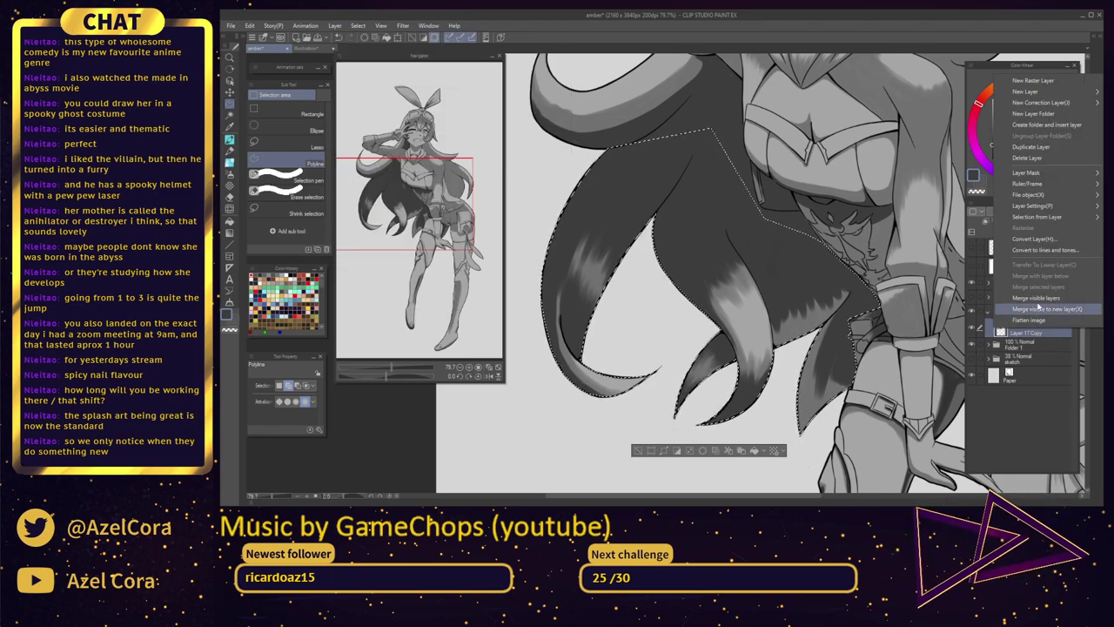
{"action": "mouse_move", "coordinate": [1035, 209]}
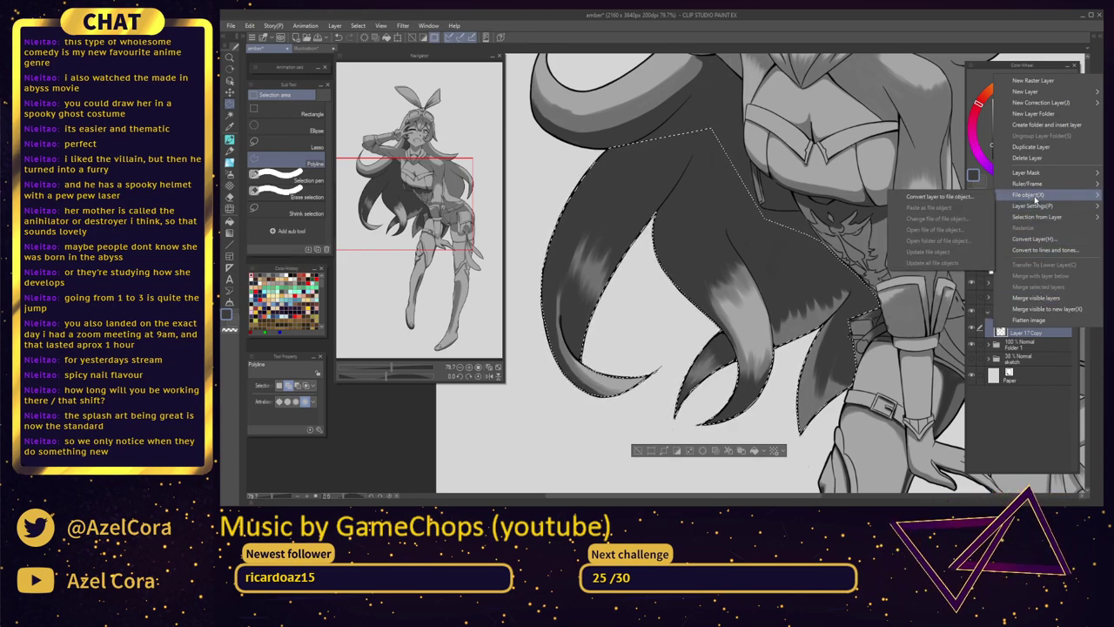
{"action": "mouse_move", "coordinate": [1035, 173]}
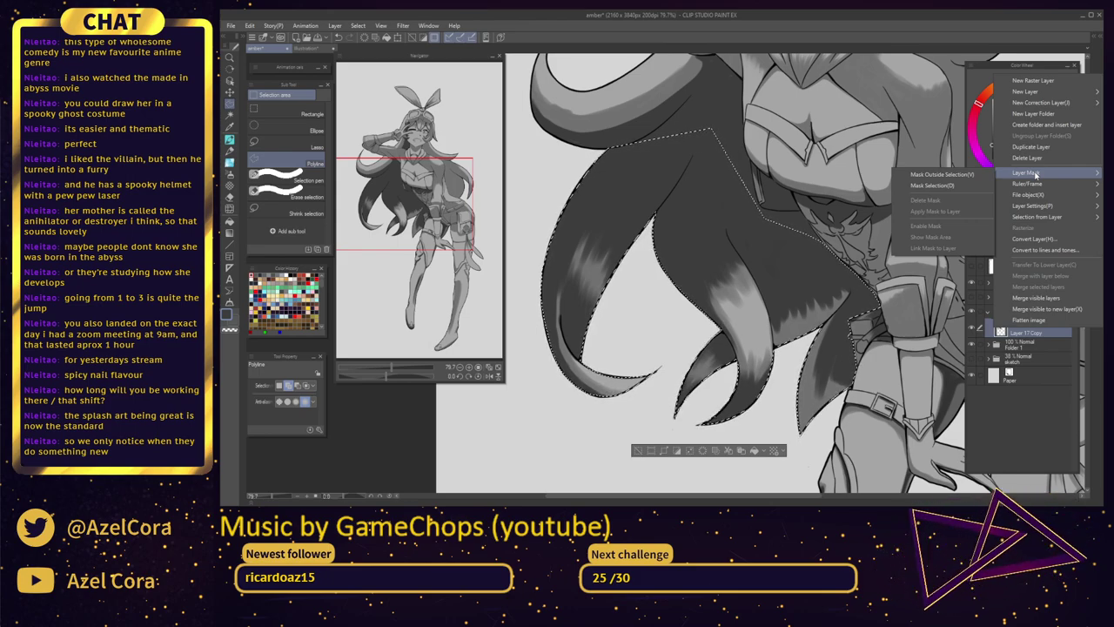
{"action": "left_click", "coordinate": [933, 186]}
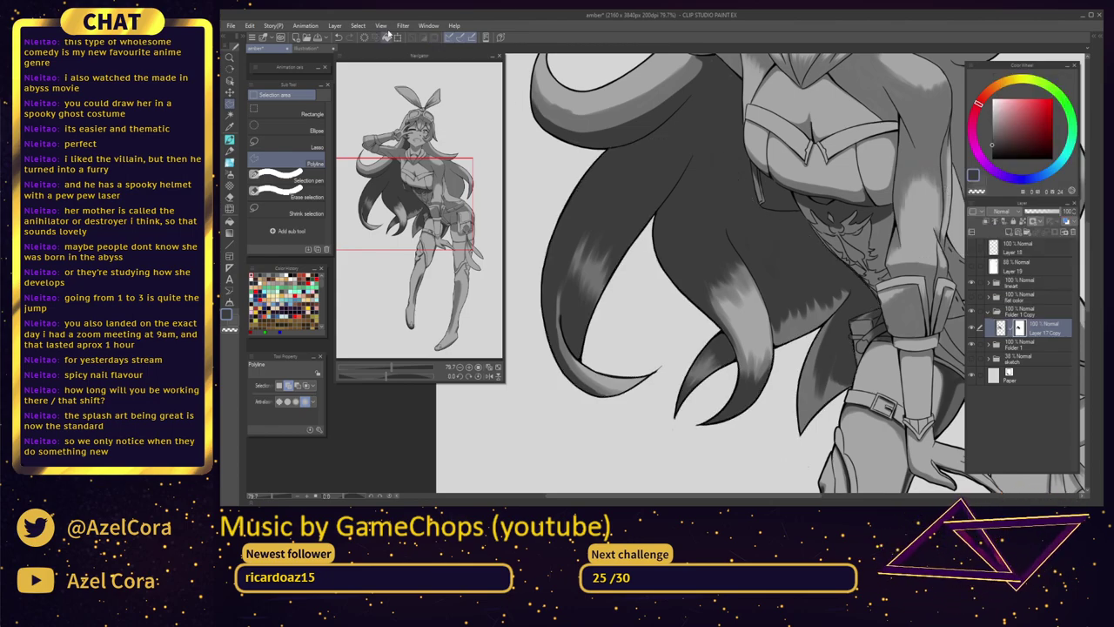
{"action": "left_click", "coordinate": [336, 26]}
{"action": "mouse_move", "coordinate": [358, 174]}
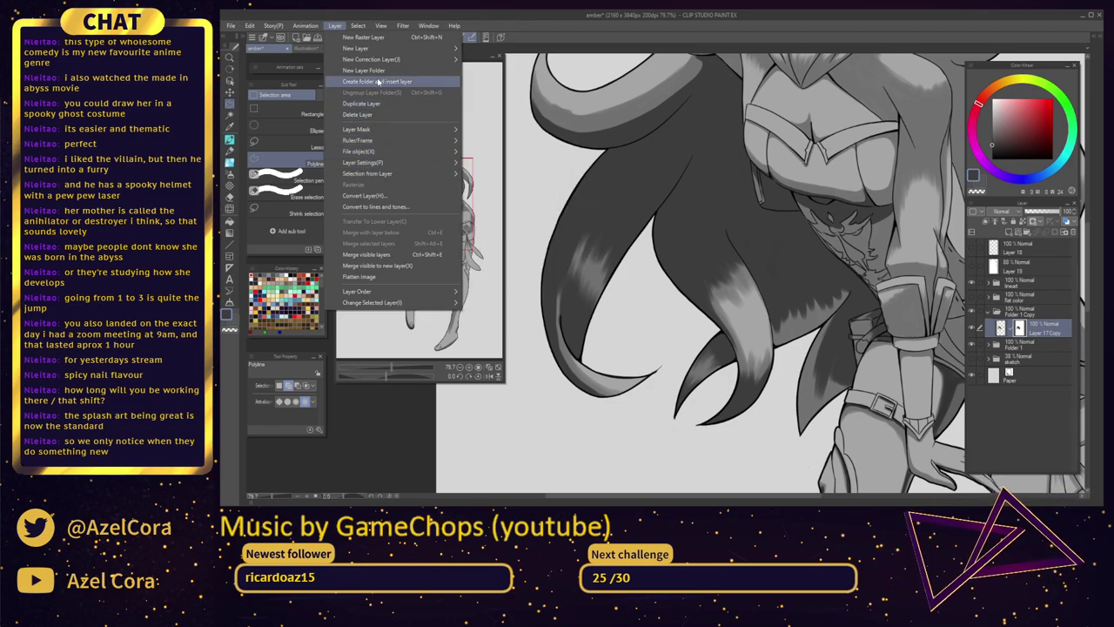
{"action": "mouse_move", "coordinate": [391, 52]}
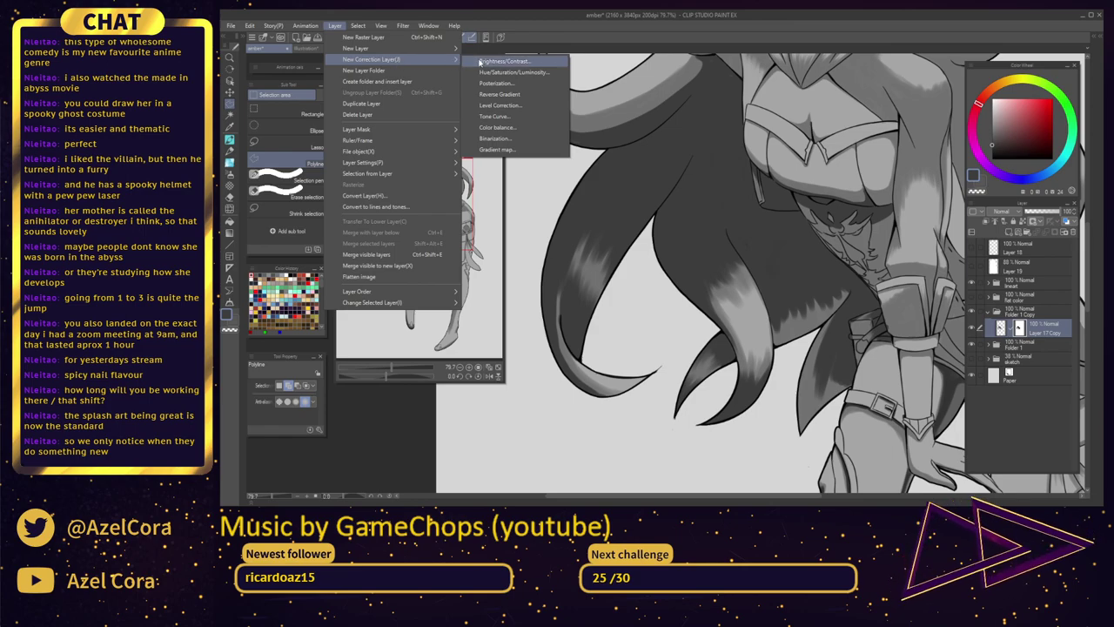
{"action": "left_click", "coordinate": [503, 150]}
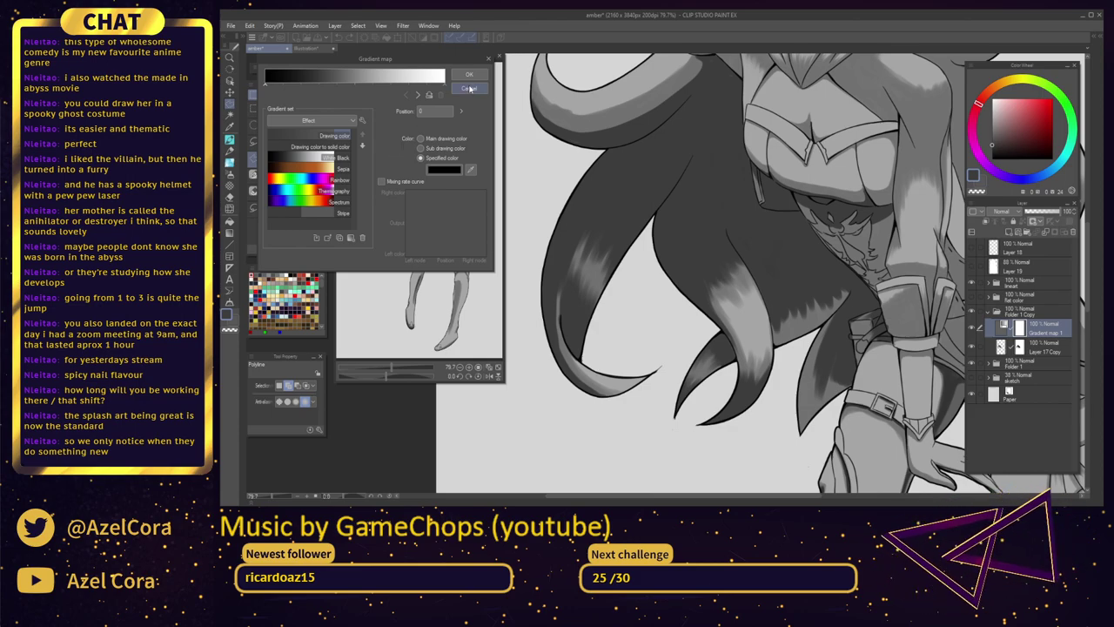
{"action": "left_click", "coordinate": [469, 90]}
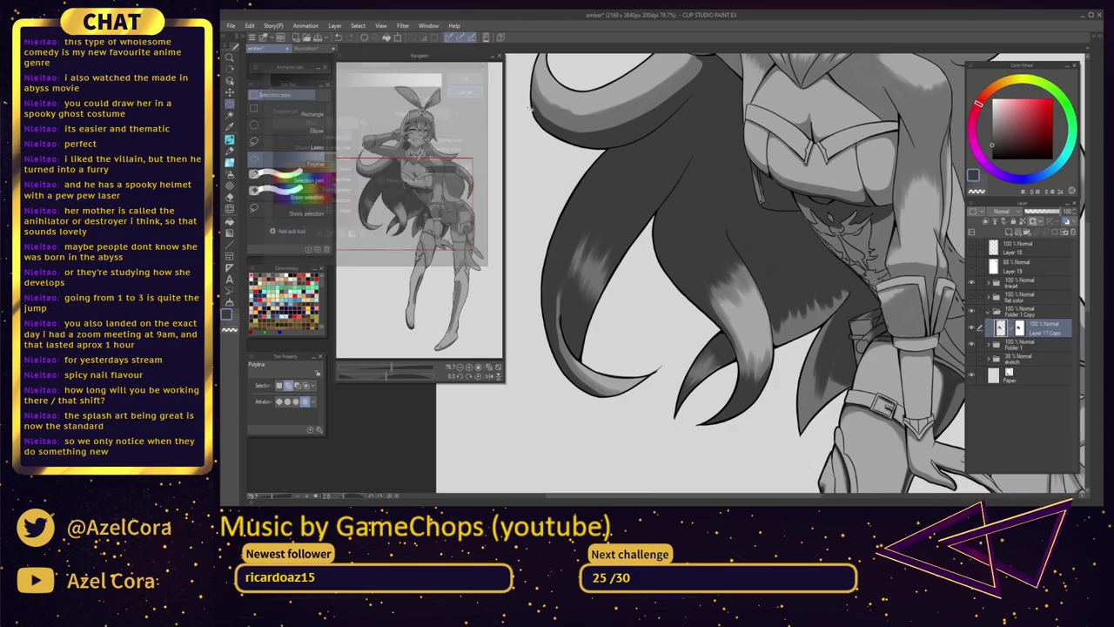
Load the mask of Layer 17 Copy as a selection of the lower hair and add a gradient map correction layer for it
{"action": "left_click", "coordinate": [1023, 336], "text": "ctrl"}
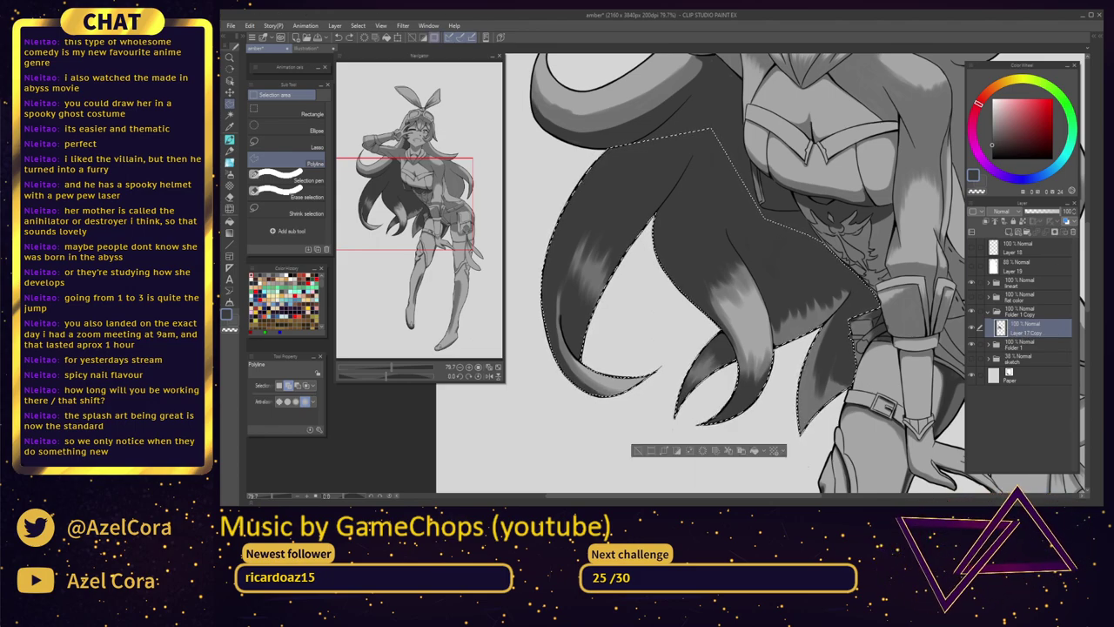
{"action": "key", "text": "alt+Tab"}
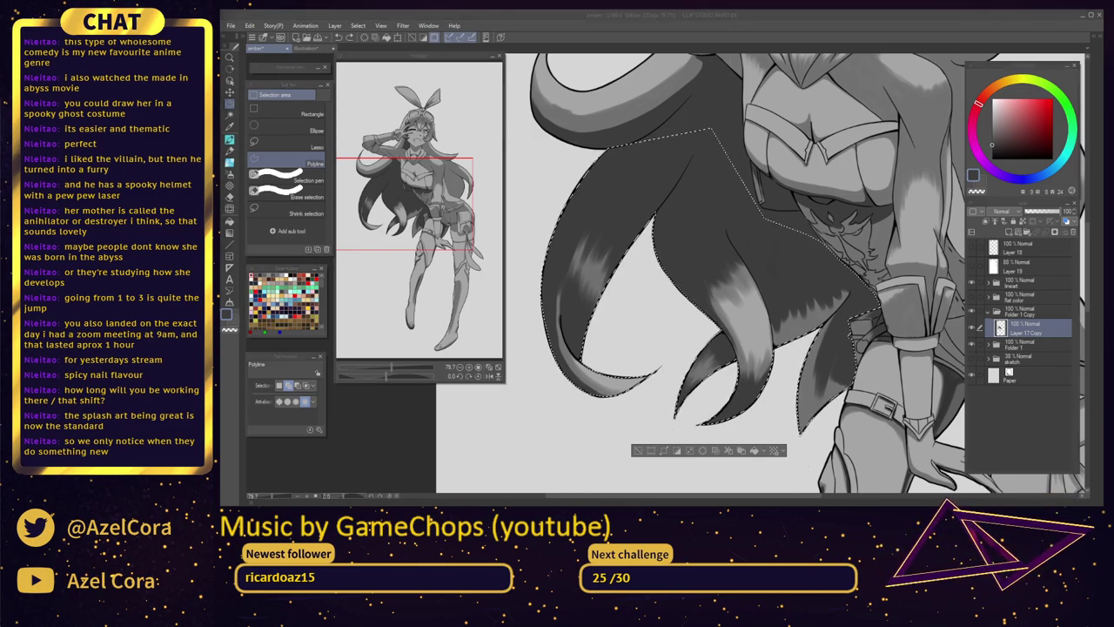
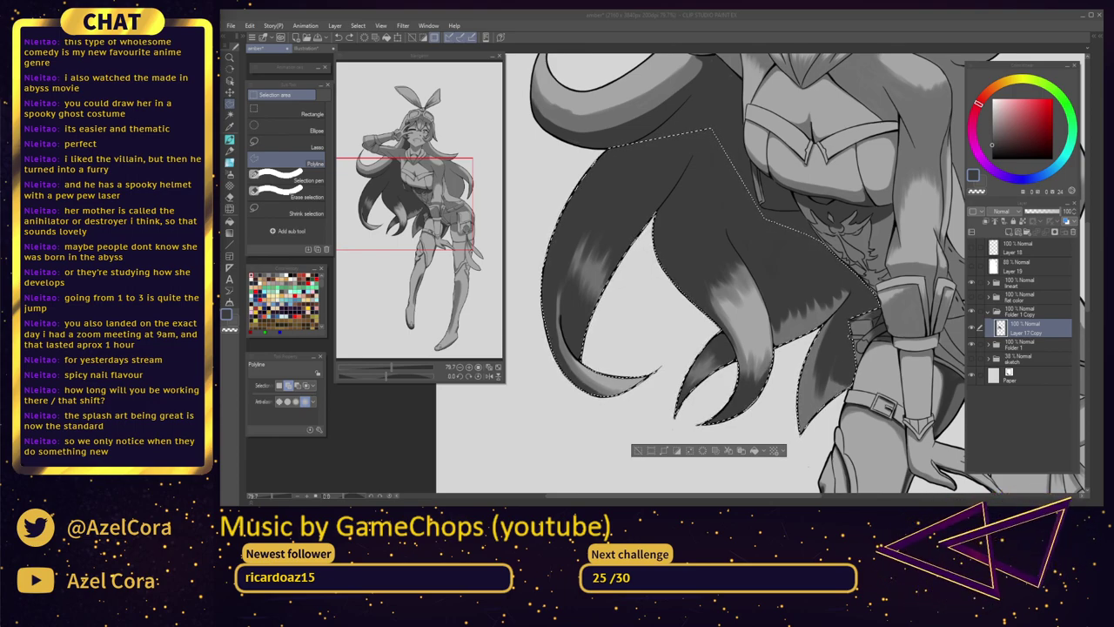
{"action": "key", "text": "alt+Tab"}
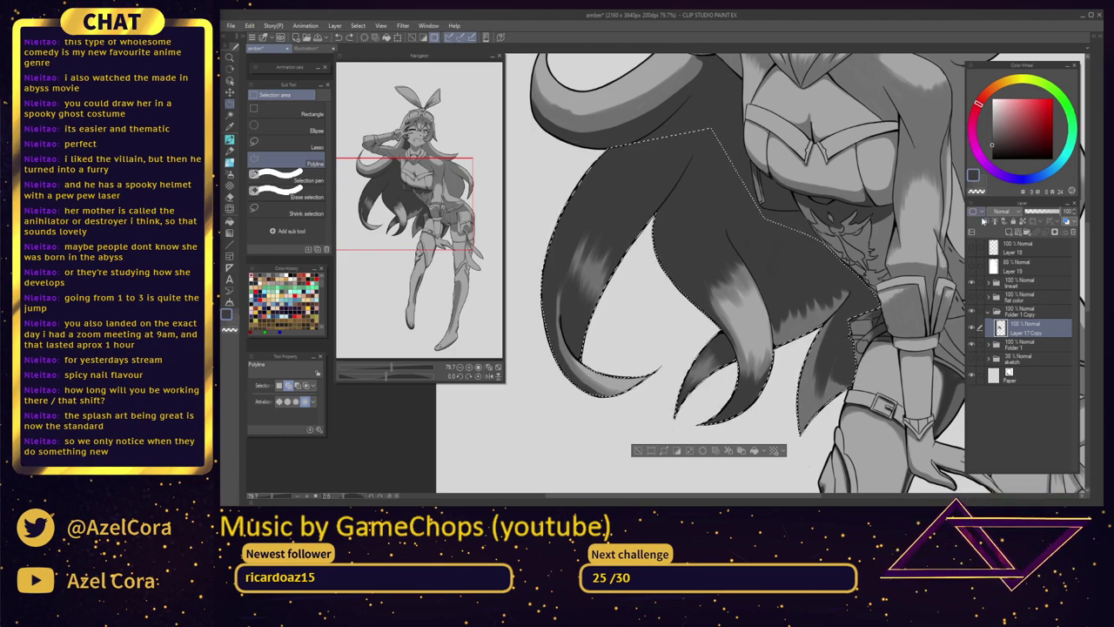
{"action": "left_click", "coordinate": [975, 207]}
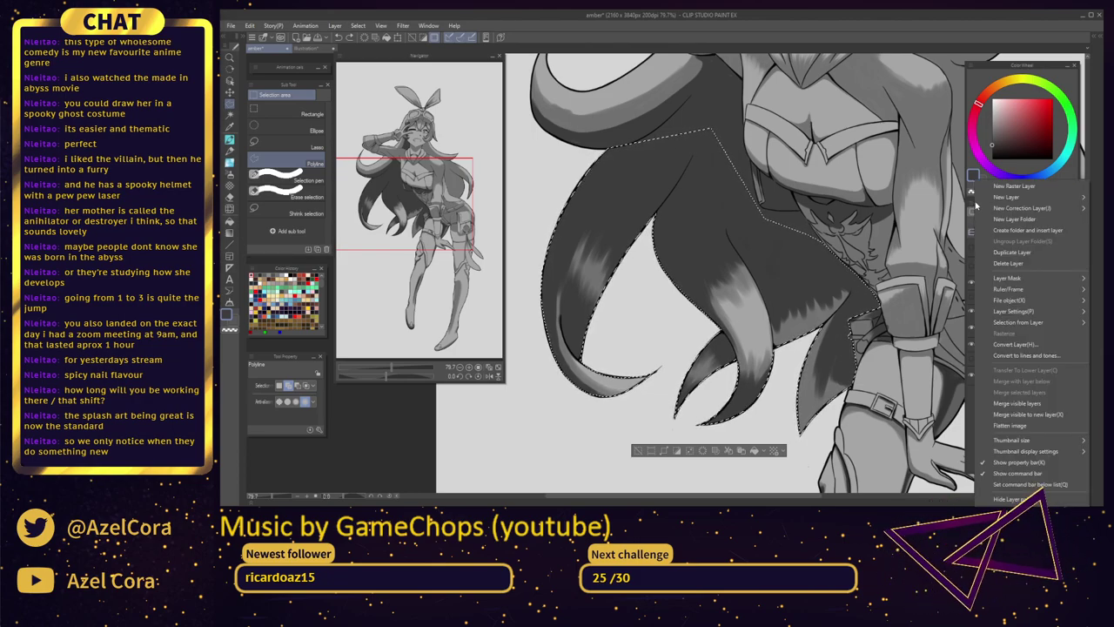
{"action": "mouse_move", "coordinate": [1064, 211]}
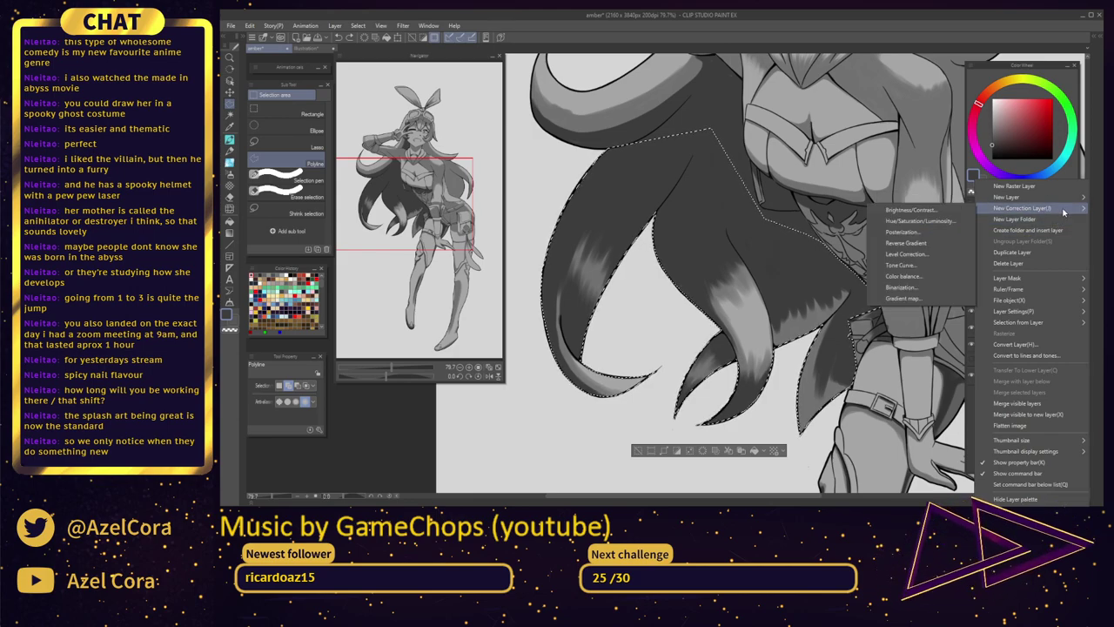
{"action": "left_click", "coordinate": [921, 300]}
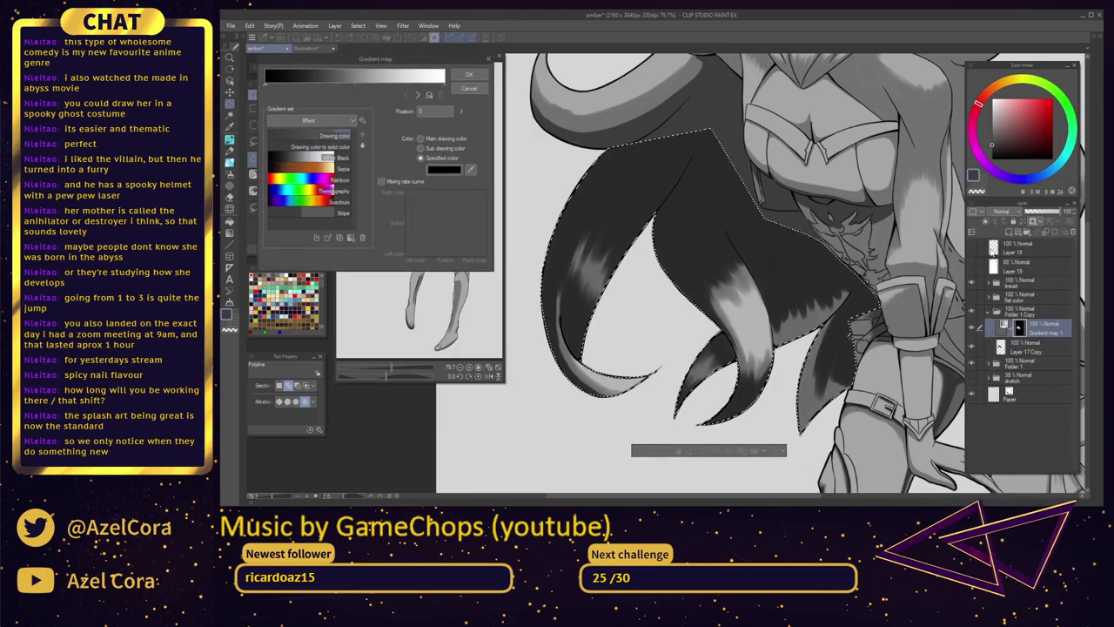
Try a darker mixing rate curve and the Rainbow, Thermography and Sepia gradients on the selected hair
{"action": "left_click", "coordinate": [381, 182]}
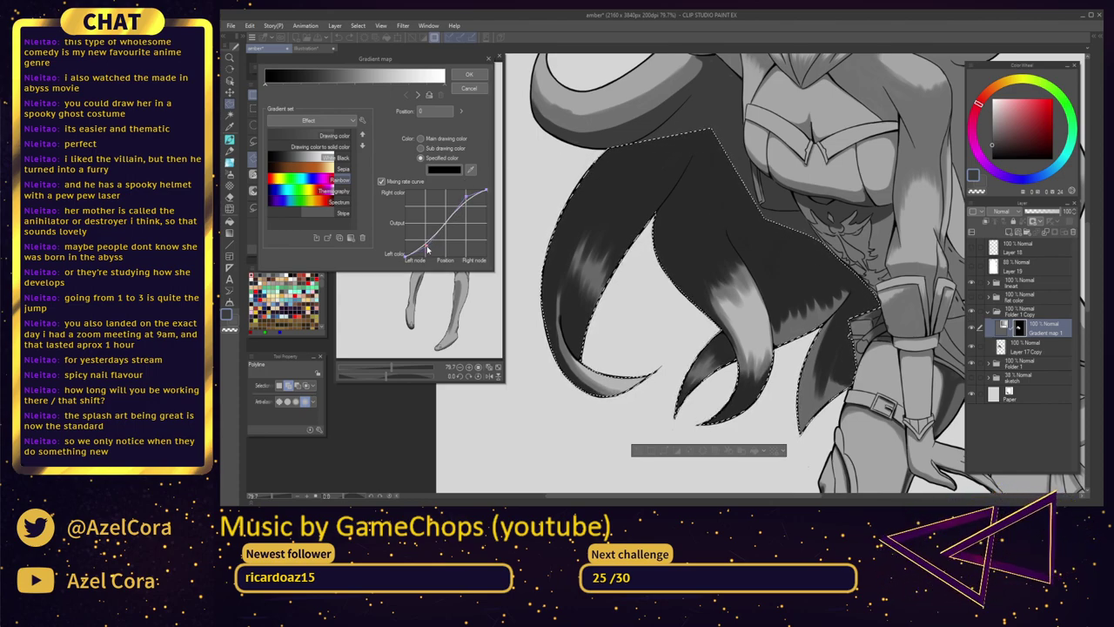
{"action": "mouse_move", "coordinate": [427, 250]}
{"action": "left_mouse_down"}
{"action": "mouse_move", "coordinate": [438, 261]}
{"action": "mouse_move", "coordinate": [426, 248]}
{"action": "left_mouse_up"}
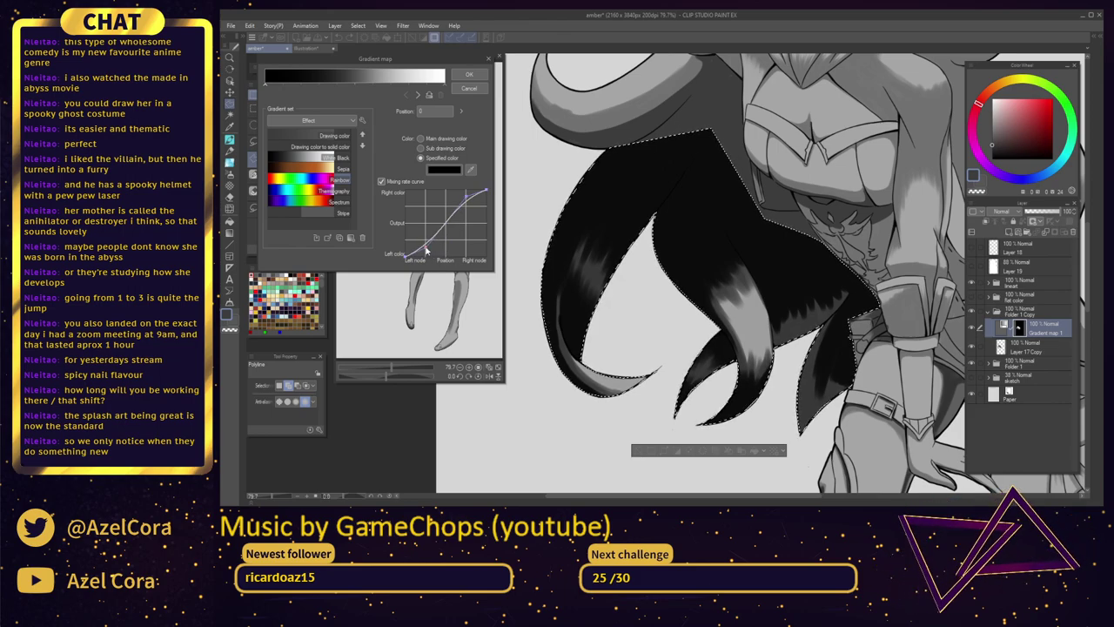
{"action": "left_click", "coordinate": [336, 180]}
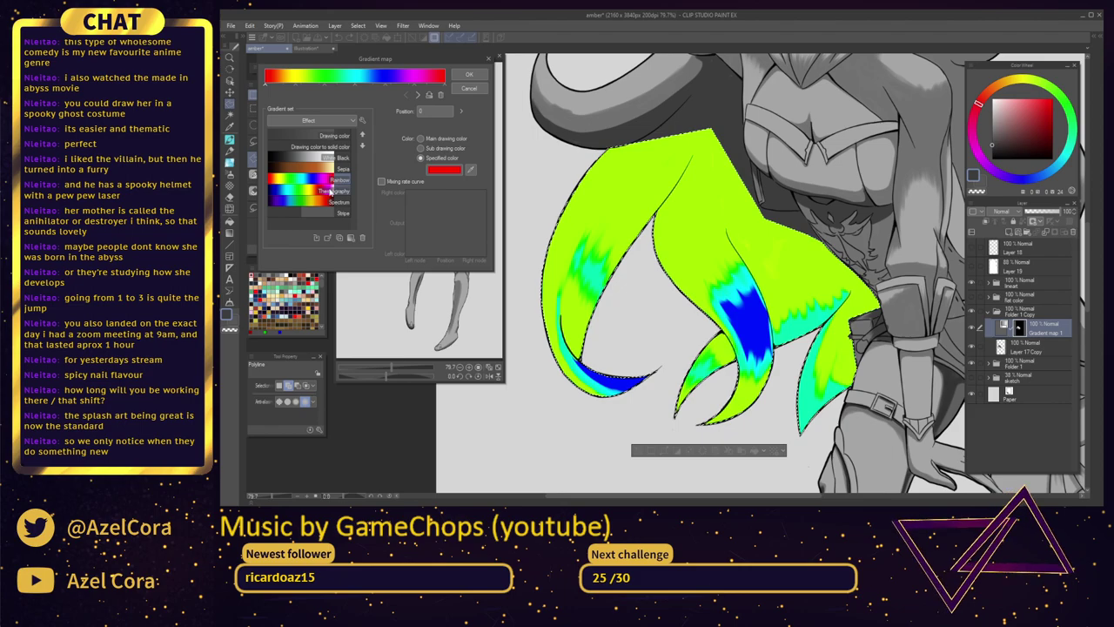
{"action": "left_click", "coordinate": [332, 192]}
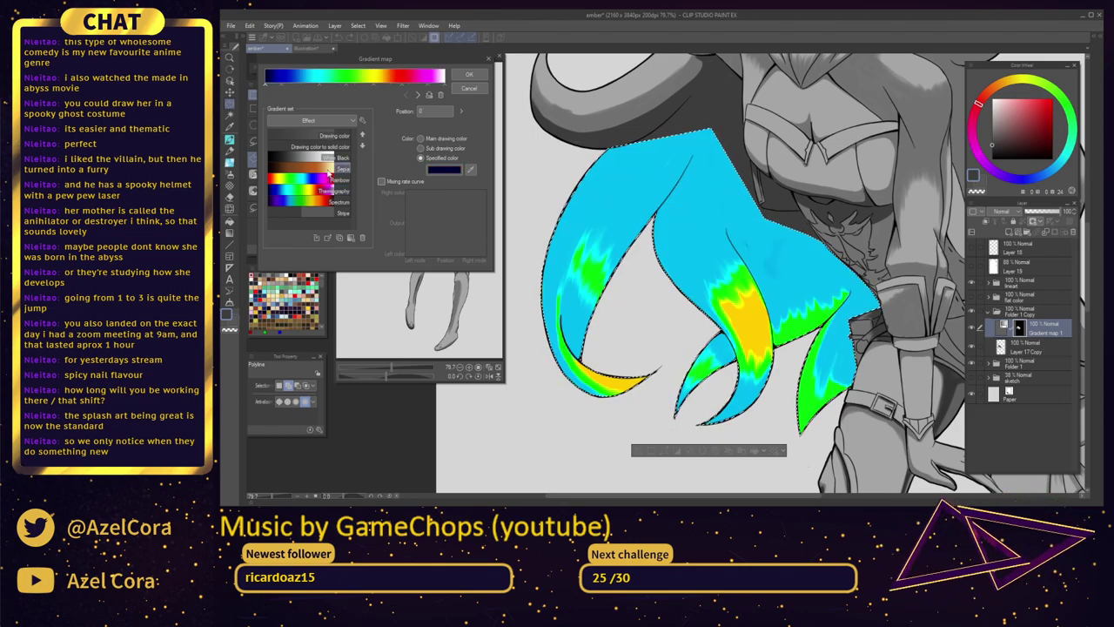
{"action": "left_click", "coordinate": [329, 170]}
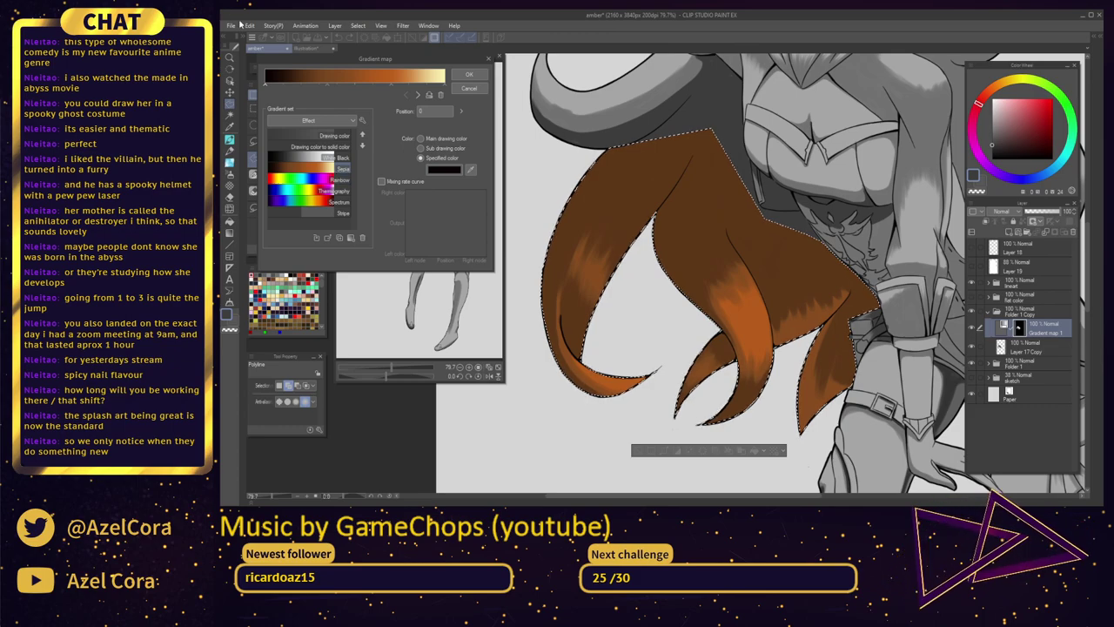
Try the yellow and peach gradients of the Somber Shade set on the hair
{"action": "left_click", "coordinate": [311, 121]}
{"action": "left_click", "coordinate": [313, 129]}
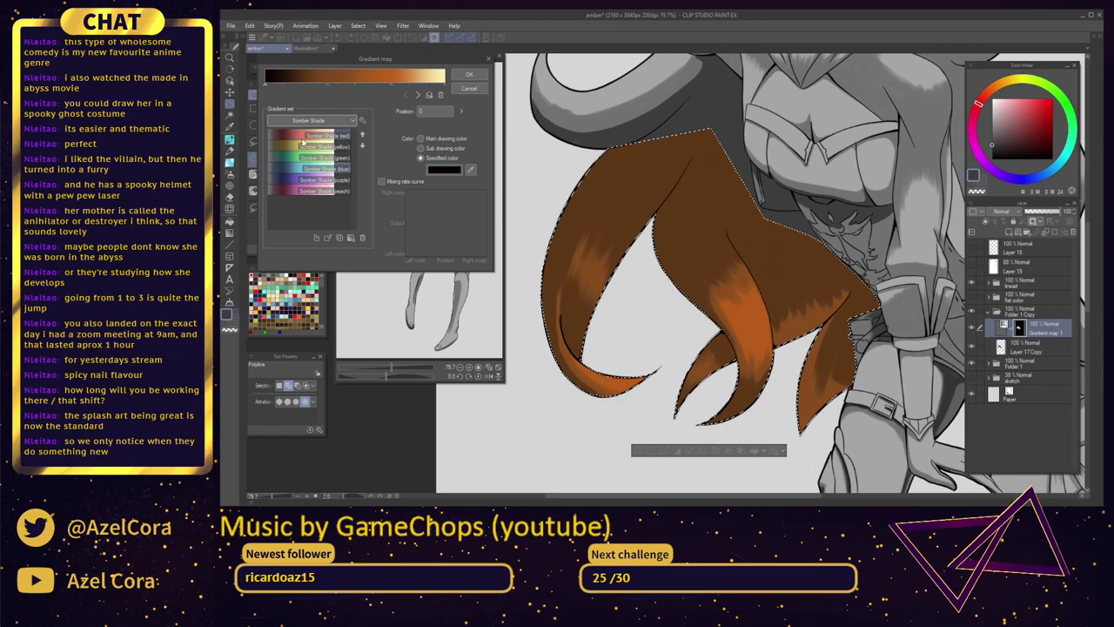
{"action": "left_click", "coordinate": [305, 146]}
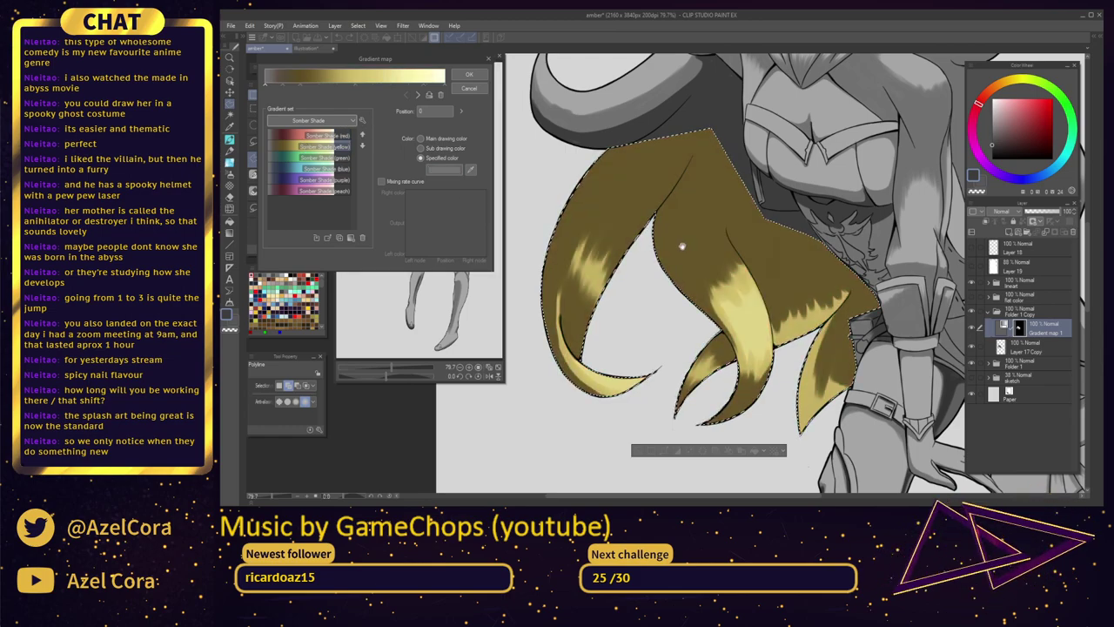
{"action": "scroll", "coordinate": [682, 244], "scroll_direction": "down", "scroll_amount": 1}
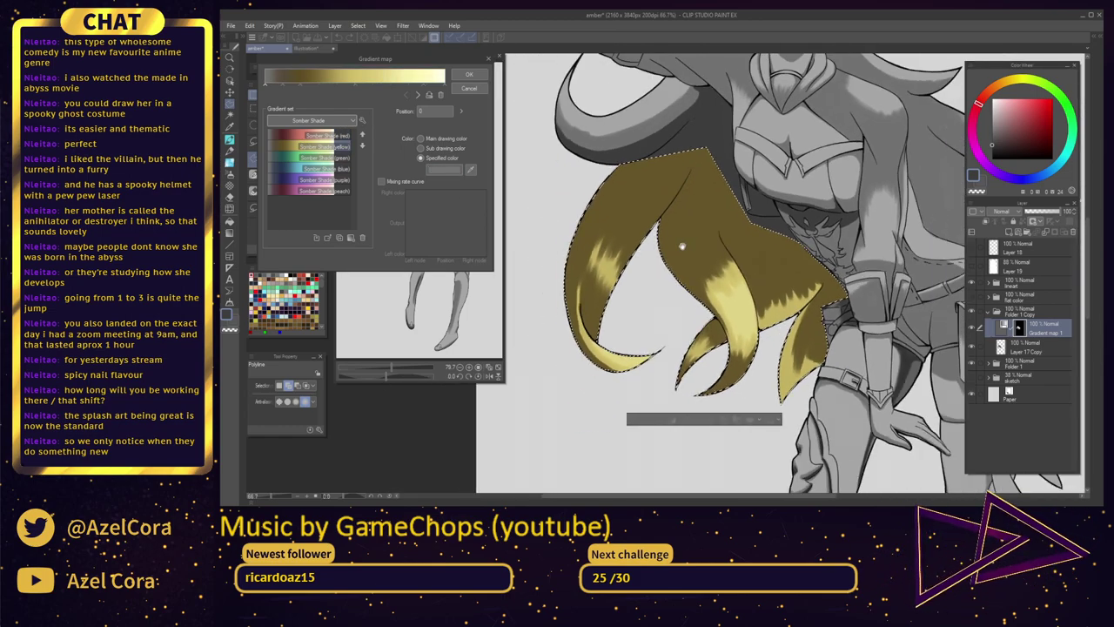
{"action": "left_click", "coordinate": [313, 192]}
Try the Sunset (dark) and Sunset gradients of the Sky set on the hair
{"action": "left_click", "coordinate": [294, 120]}
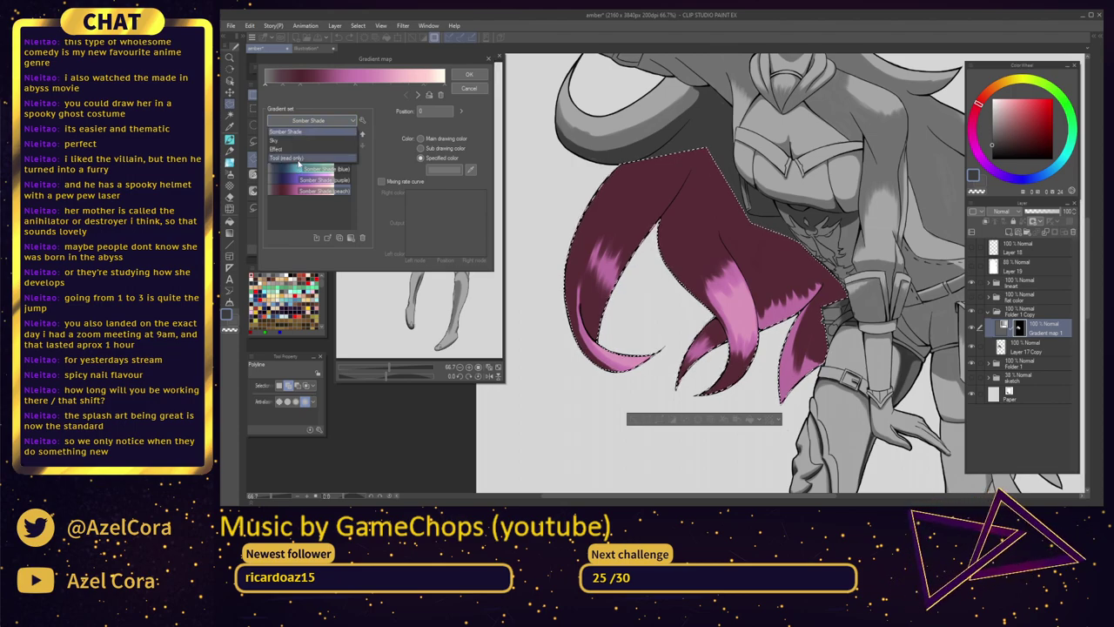
{"action": "left_click", "coordinate": [296, 141]}
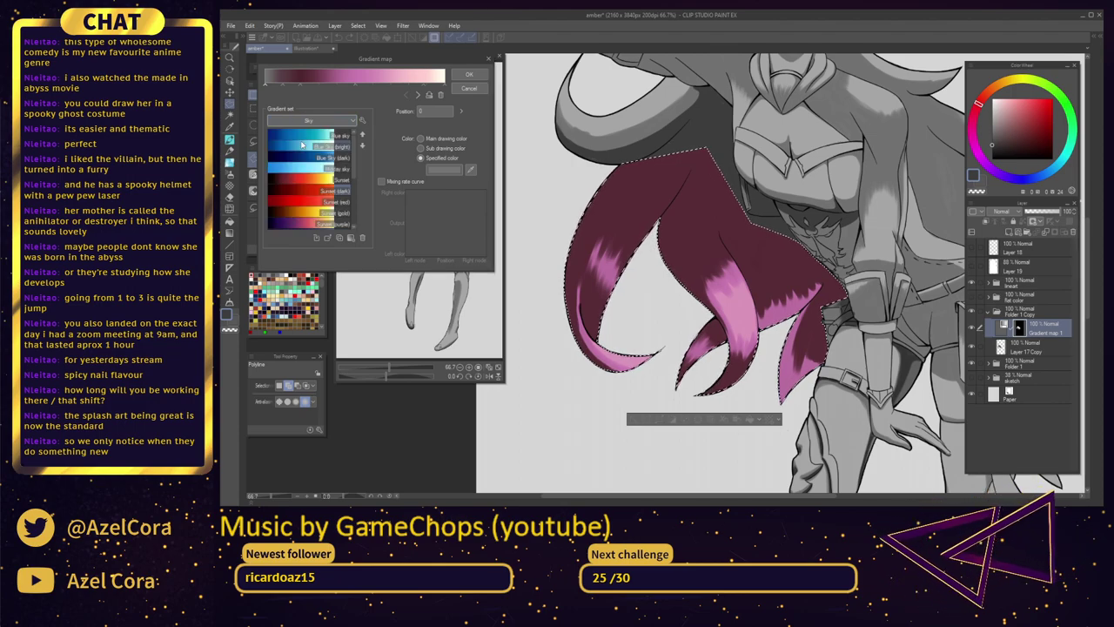
{"action": "left_click", "coordinate": [318, 191]}
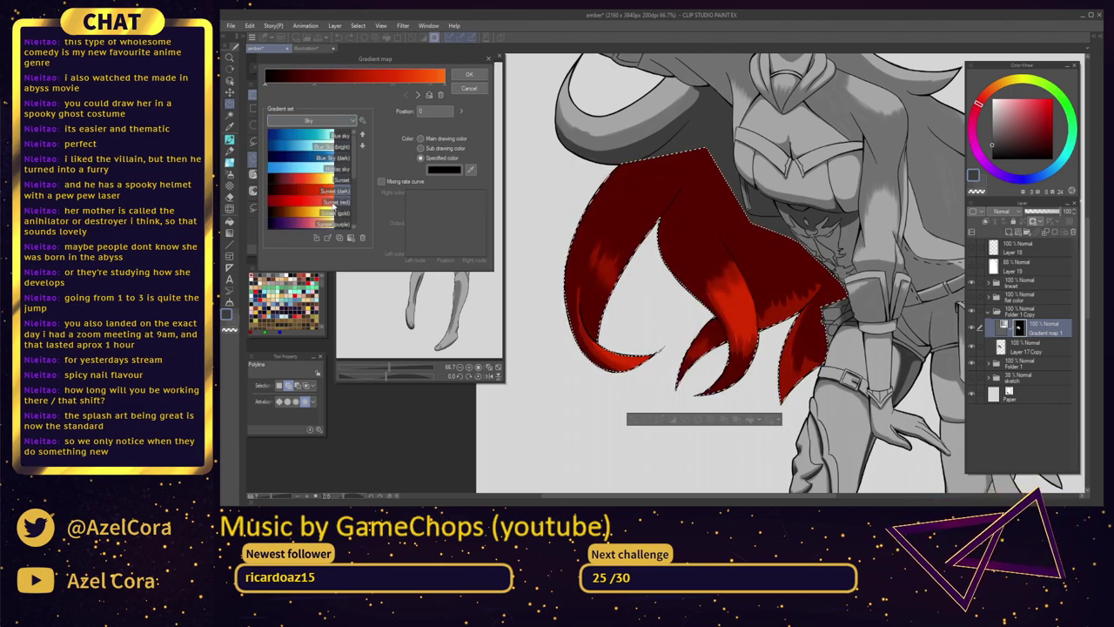
{"action": "scroll", "coordinate": [333, 203], "scroll_direction": "down", "scroll_amount": 1}
{"action": "left_click", "coordinate": [327, 162]}
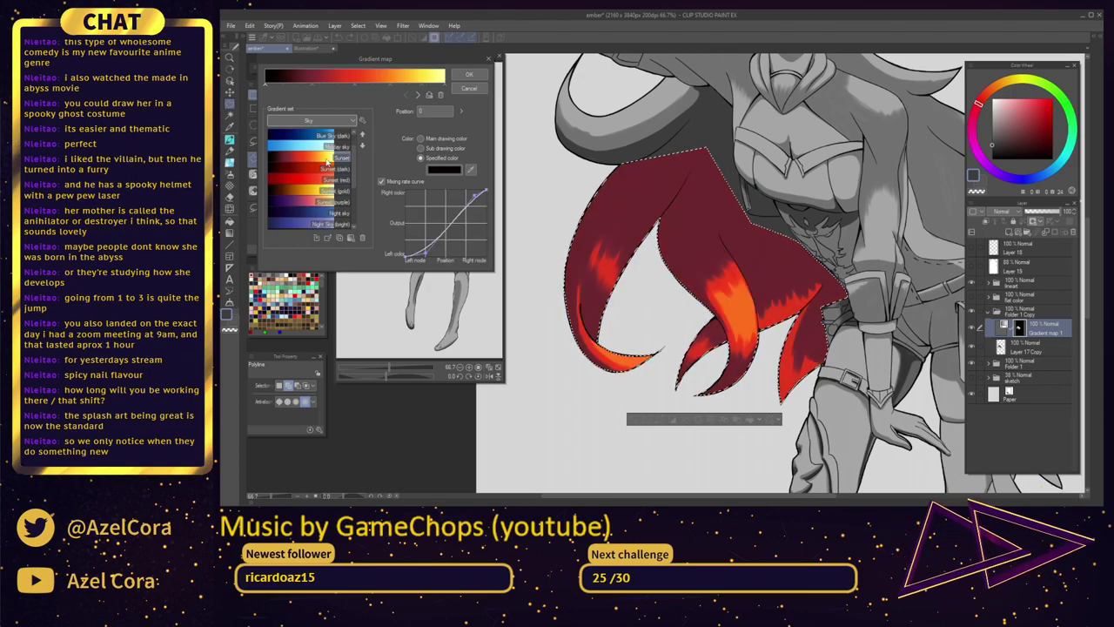
{"action": "scroll", "coordinate": [327, 162], "scroll_direction": "down", "scroll_amount": 3}
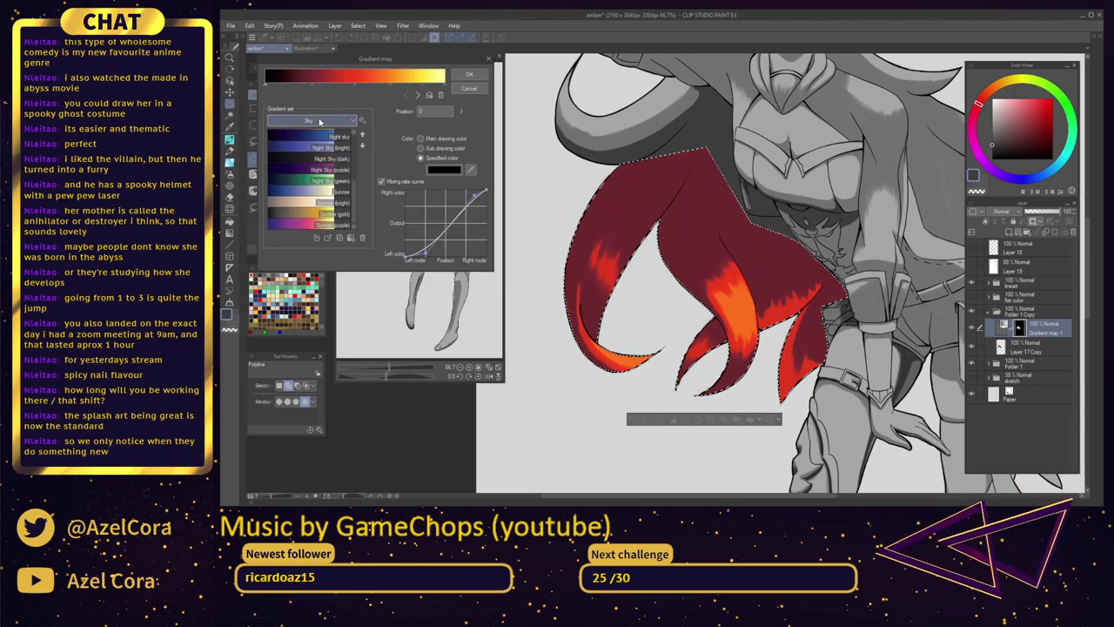
Apply the Sepia gradient of the Effect set to the hair and bend its mixing rate curve to darken the shadow tones
{"action": "left_click", "coordinate": [320, 121]}
{"action": "left_click", "coordinate": [318, 159]}
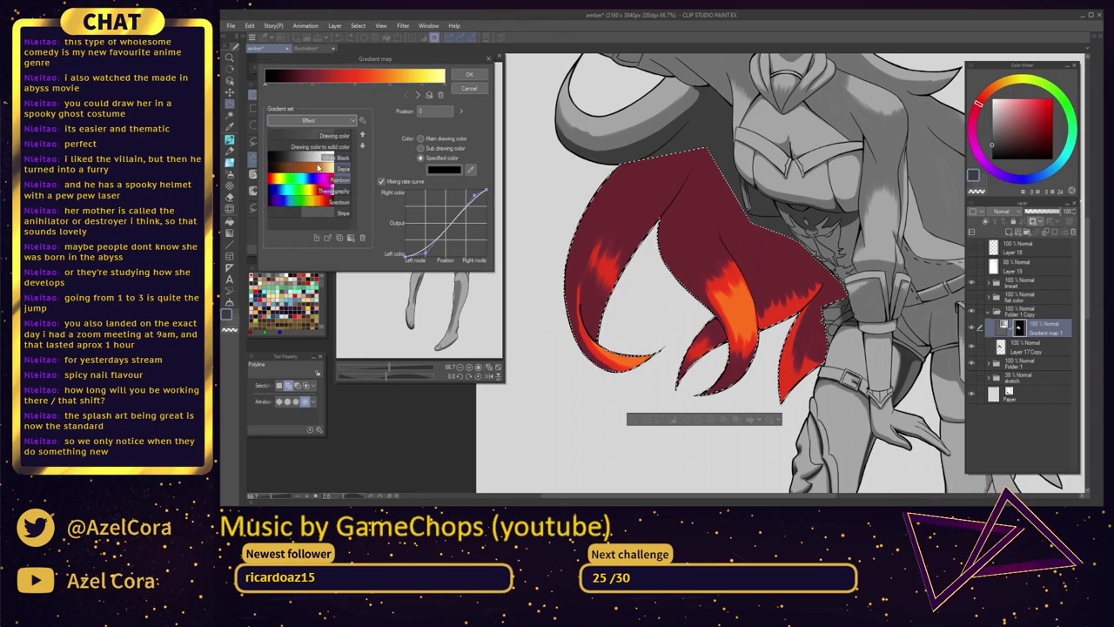
{"action": "left_click", "coordinate": [319, 168]}
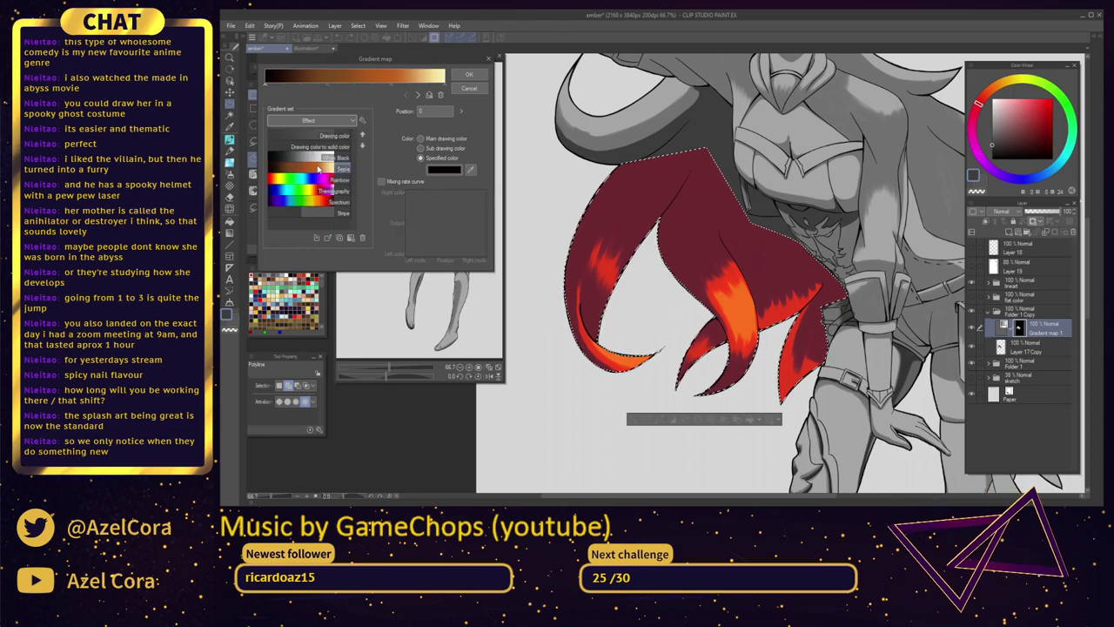
{"action": "left_click", "coordinate": [386, 182]}
{"action": "left_click_drag", "start_coordinate": [426, 243], "coordinate": [472, 209]}
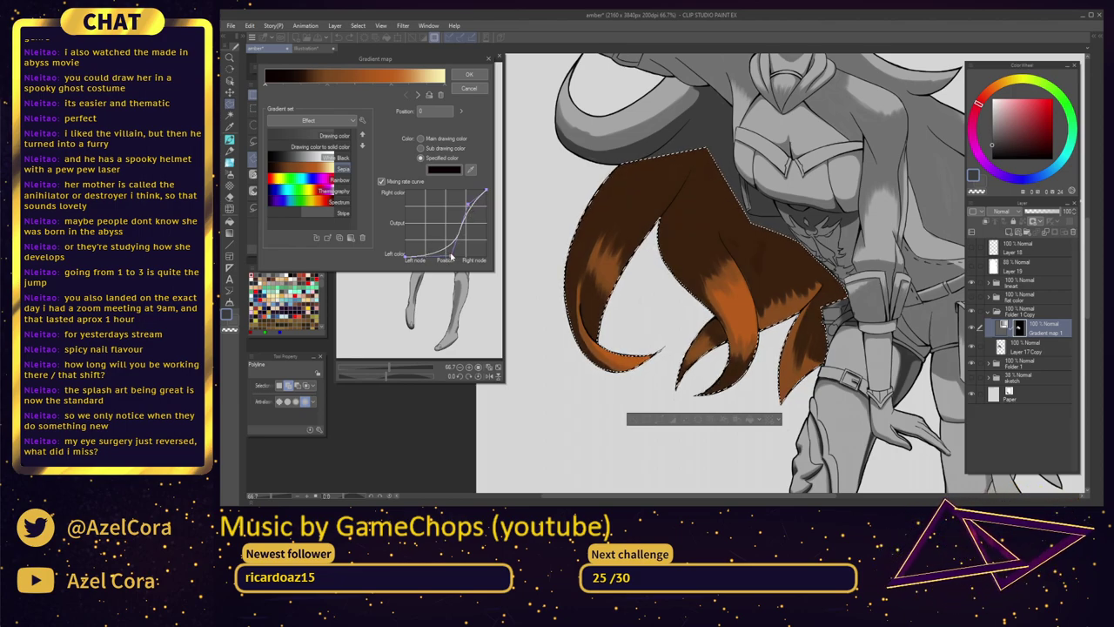
{"action": "left_click_drag", "start_coordinate": [450, 255], "coordinate": [460, 232]}
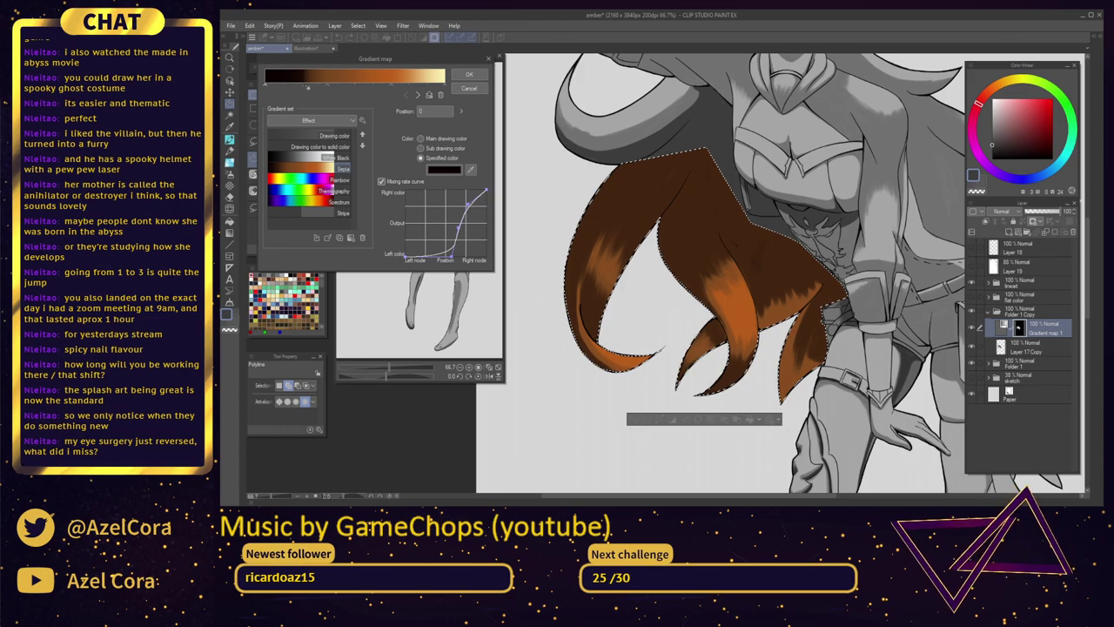
Recolor the gradient node at about position 35 to a darker, less saturated brown
{"action": "mouse_move", "coordinate": [329, 90]}
{"action": "left_mouse_down"}
{"action": "mouse_move", "coordinate": [319, 87]}
{"action": "mouse_move", "coordinate": [329, 87]}
{"action": "left_mouse_up"}
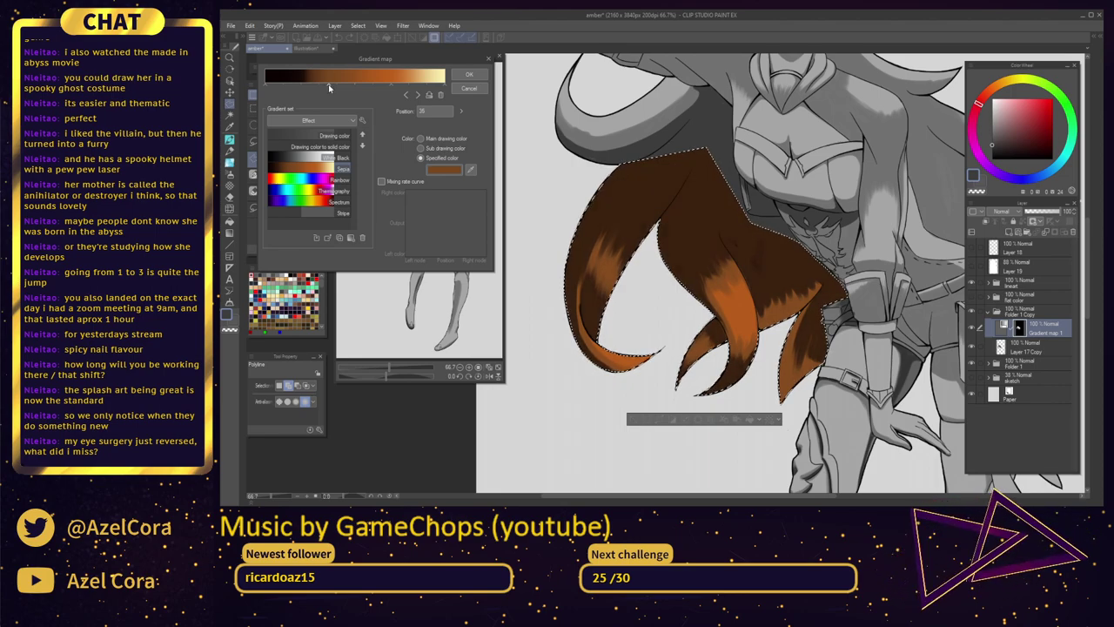
{"action": "left_click", "coordinate": [445, 169]}
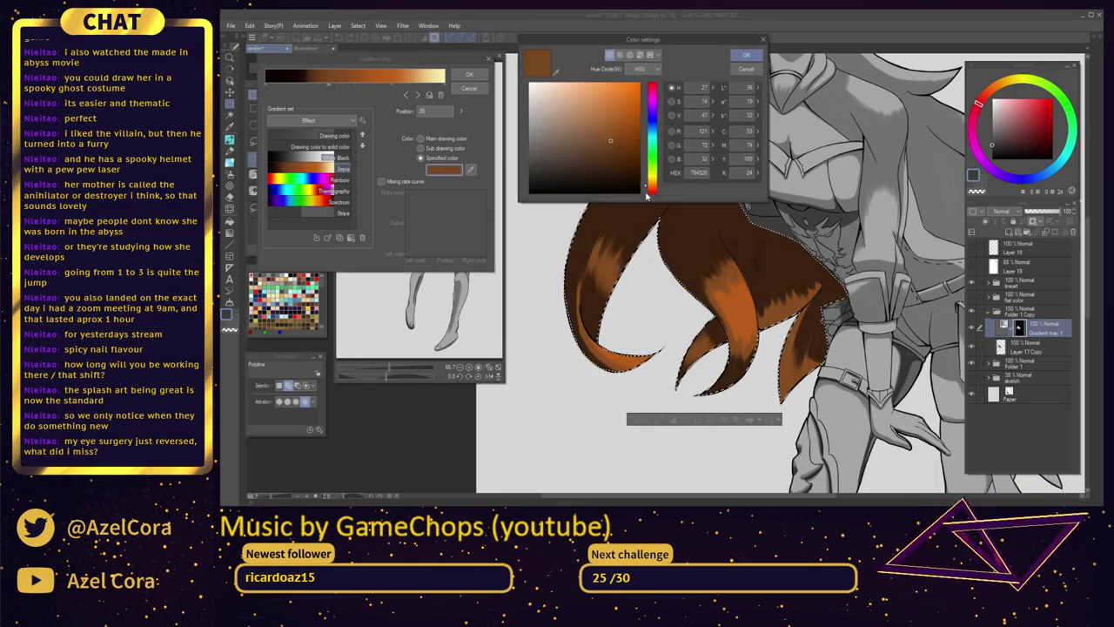
{"action": "left_click_drag", "start_coordinate": [646, 186], "coordinate": [646, 186]}
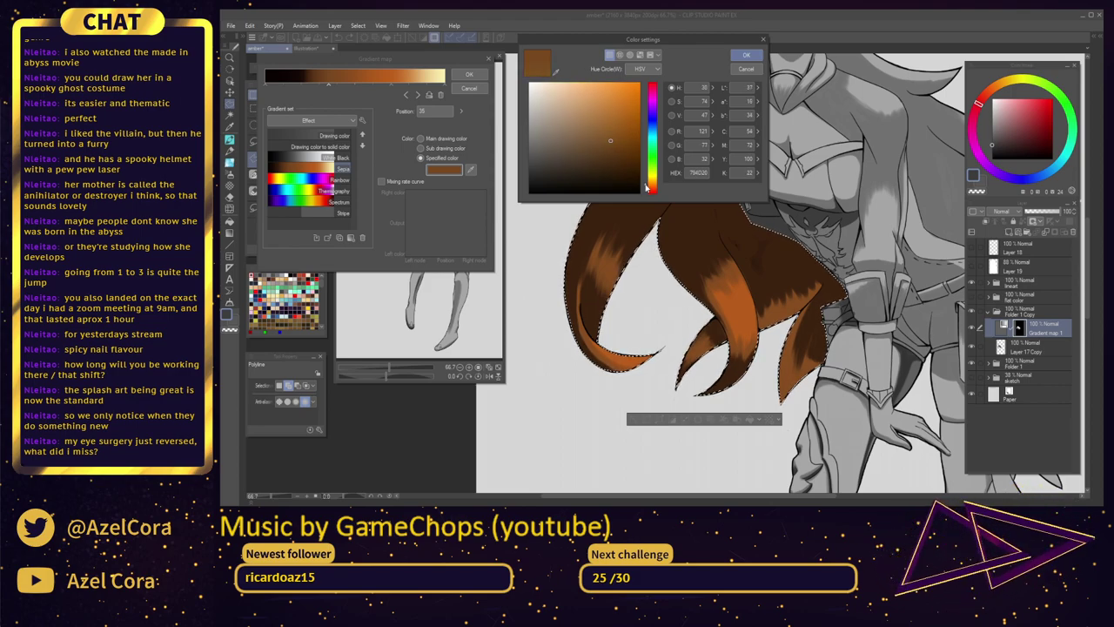
{"action": "left_click_drag", "start_coordinate": [608, 139], "coordinate": [572, 152]}
{"action": "left_click", "coordinate": [741, 54]}
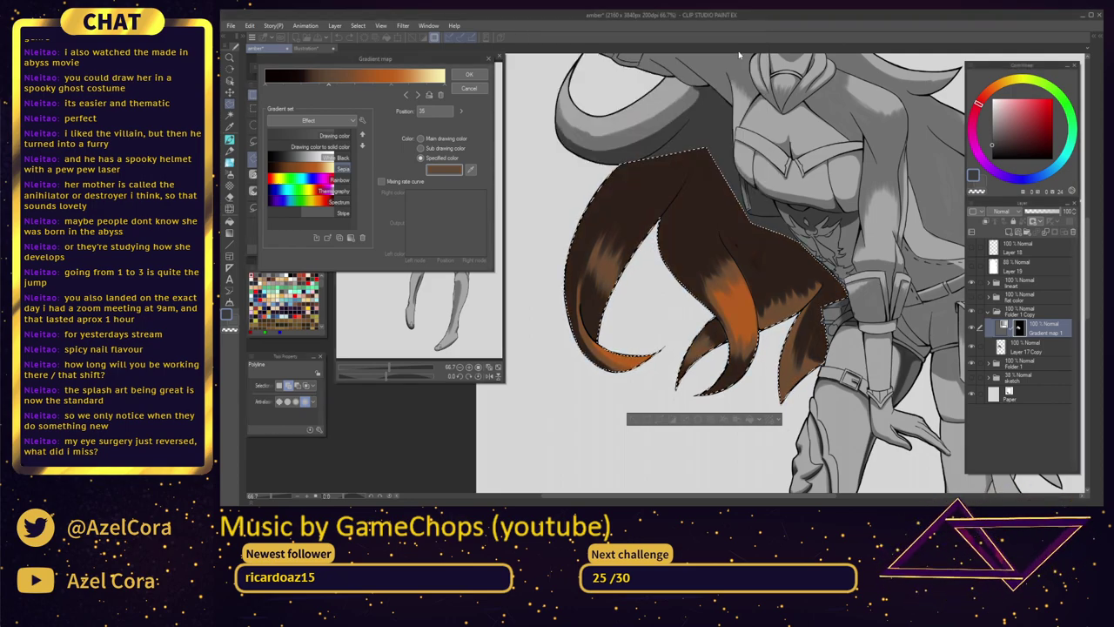
Recolor the gradient's orange node at position 70 to a greyish brown sampled from the gradient bar, adjusted to about H 30, S 28, V 47
{"action": "left_click", "coordinate": [393, 84]}
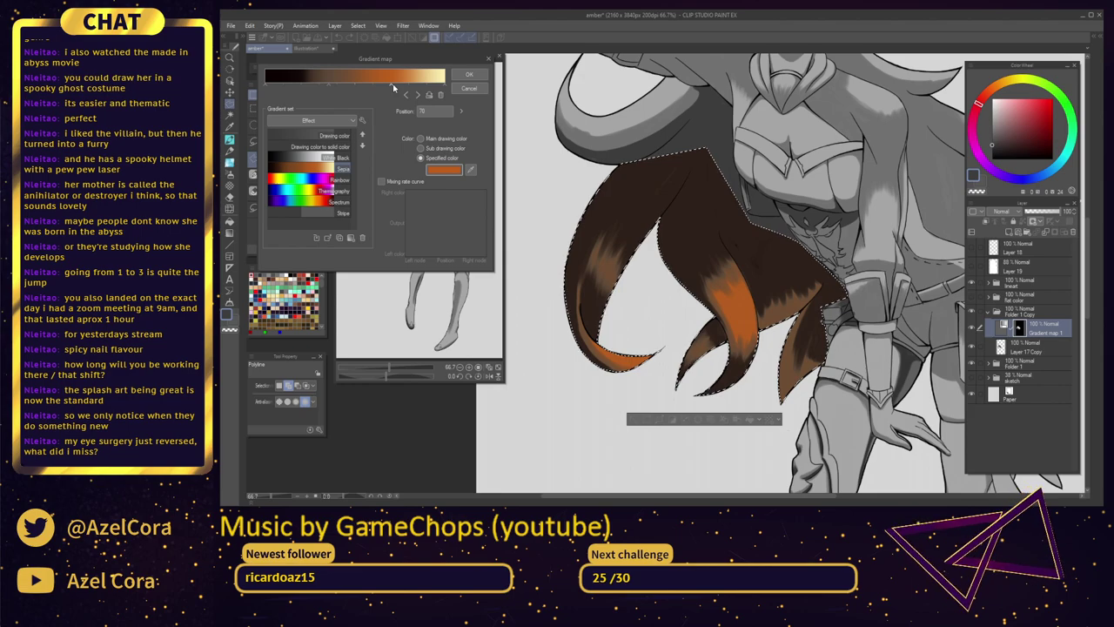
{"action": "left_click", "coordinate": [446, 174]}
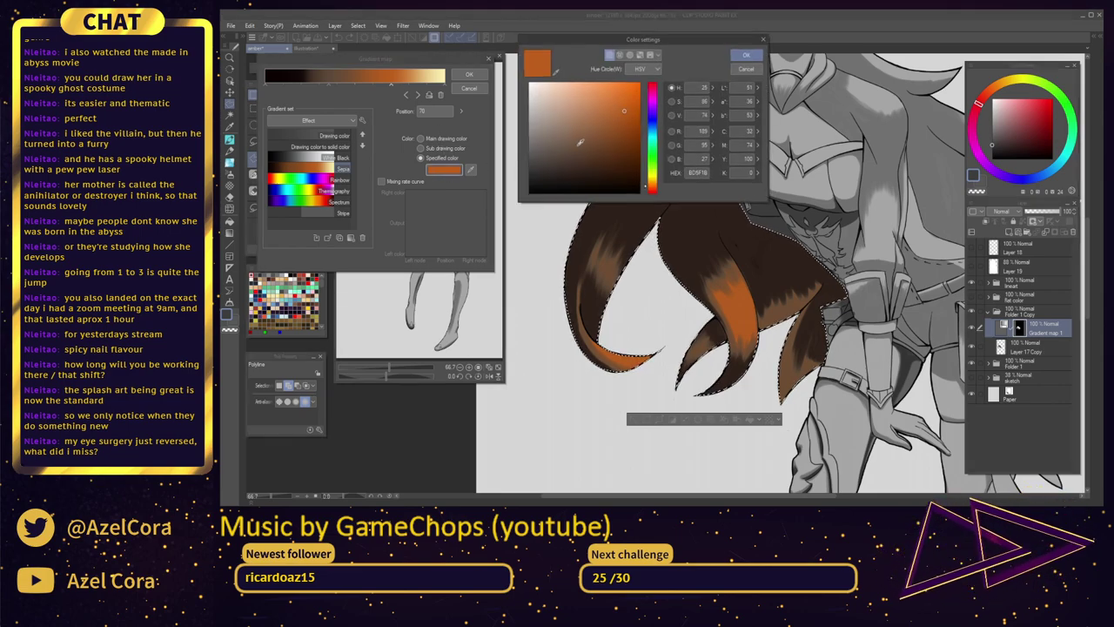
{"action": "left_click", "coordinate": [557, 72]}
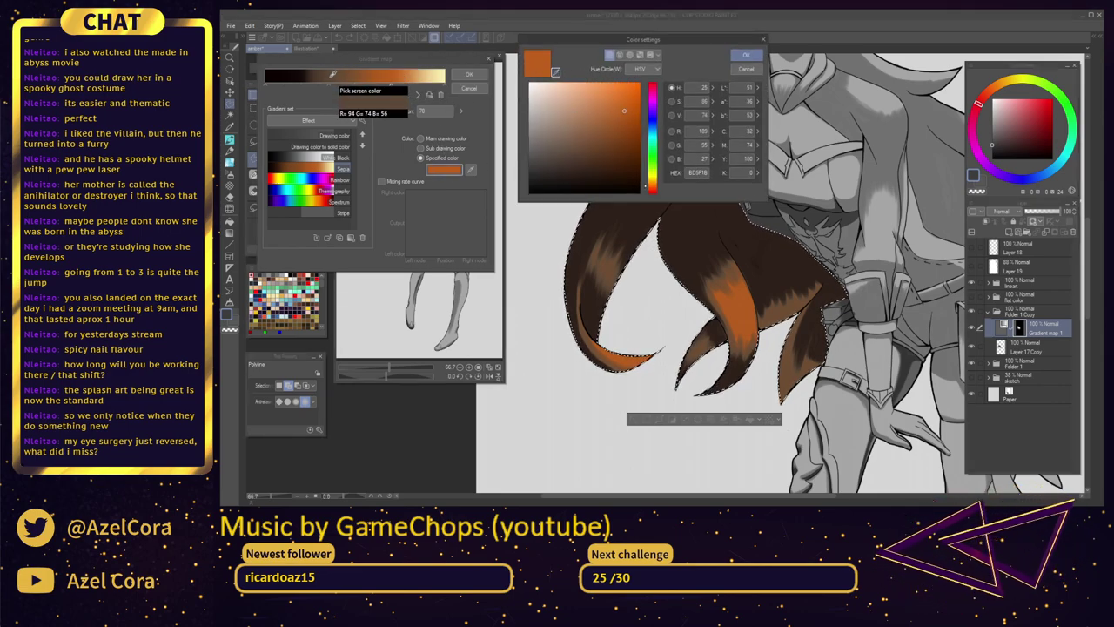
{"action": "left_click", "coordinate": [333, 75]}
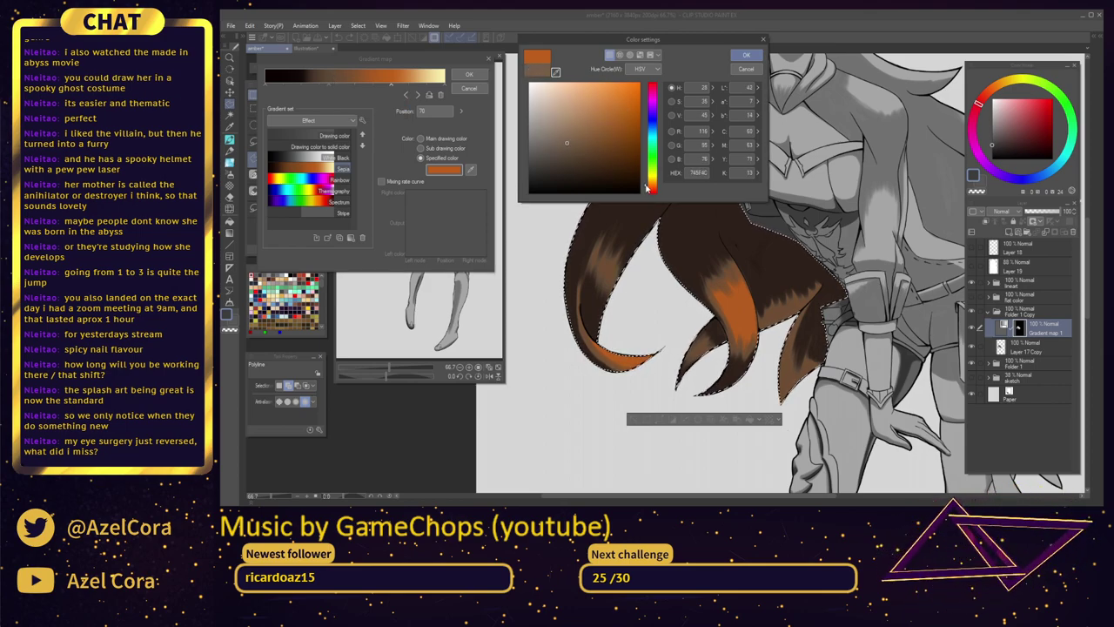
{"action": "left_click_drag", "start_coordinate": [646, 188], "coordinate": [647, 187]}
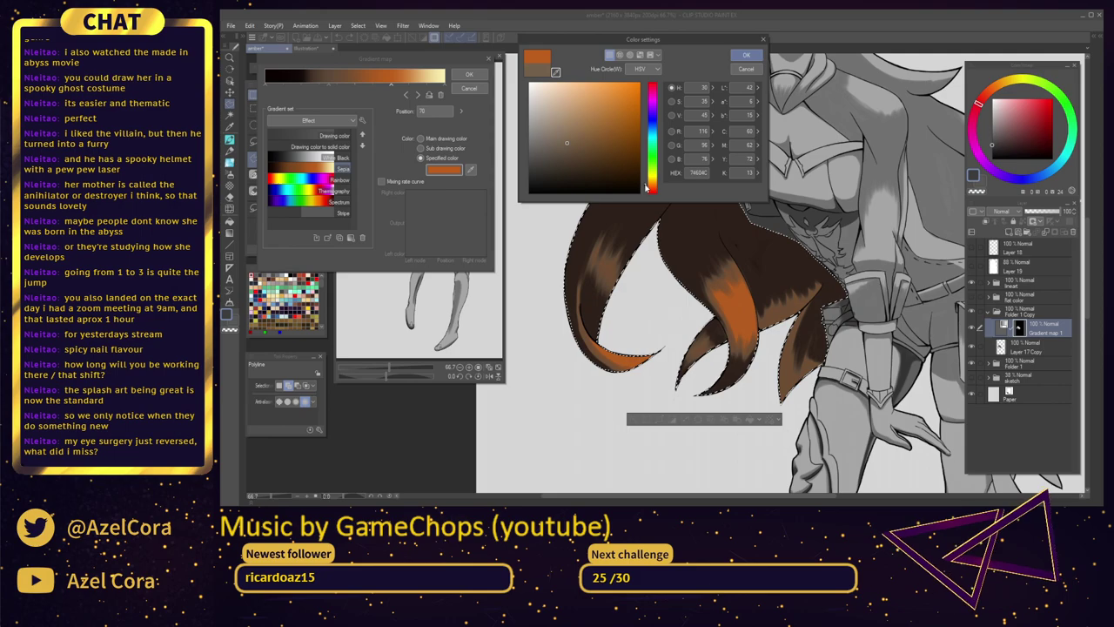
{"action": "left_click_drag", "start_coordinate": [577, 136], "coordinate": [561, 139]}
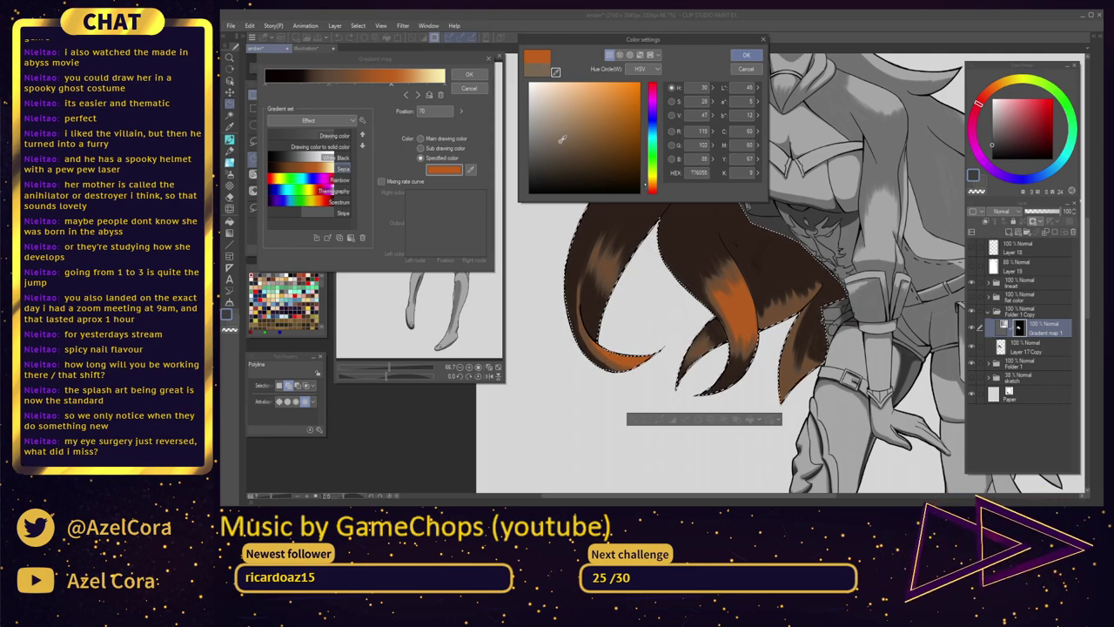
{"action": "left_click", "coordinate": [744, 56]}
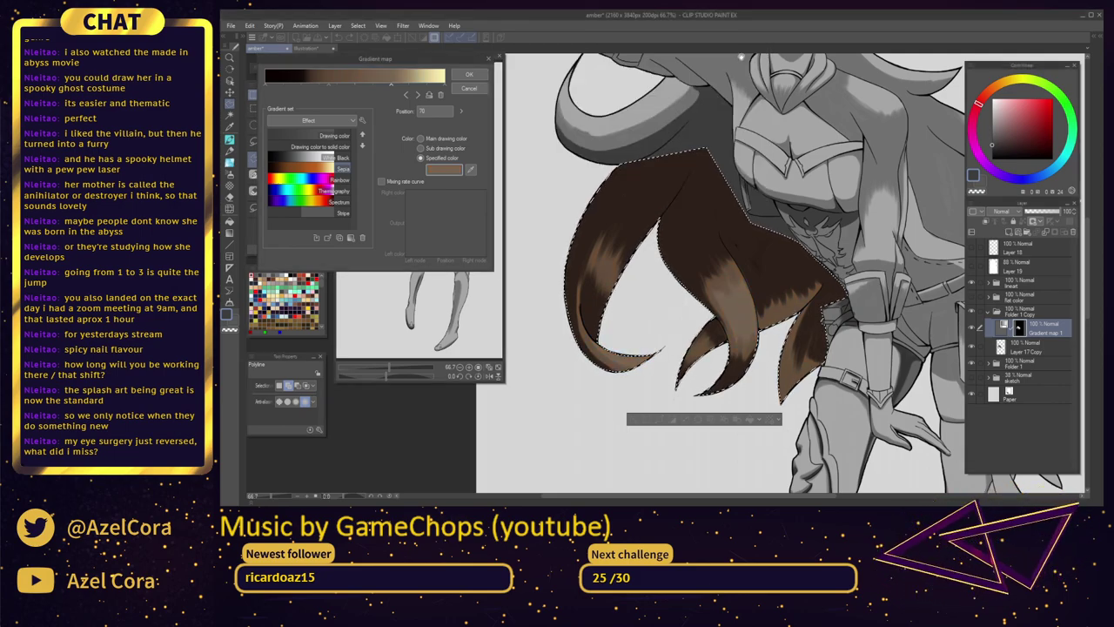
Shift the gradient node at position 70 to a redder hue of about H 21 and apply the gradient map
{"action": "left_click", "coordinate": [453, 172]}
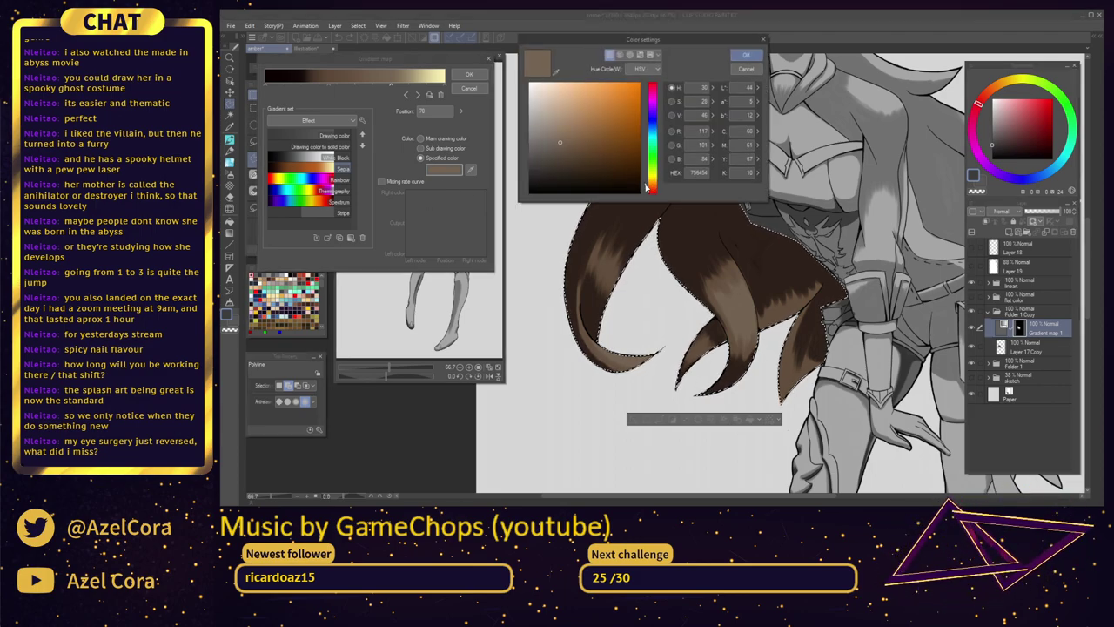
{"action": "left_click_drag", "start_coordinate": [646, 187], "coordinate": [646, 190]}
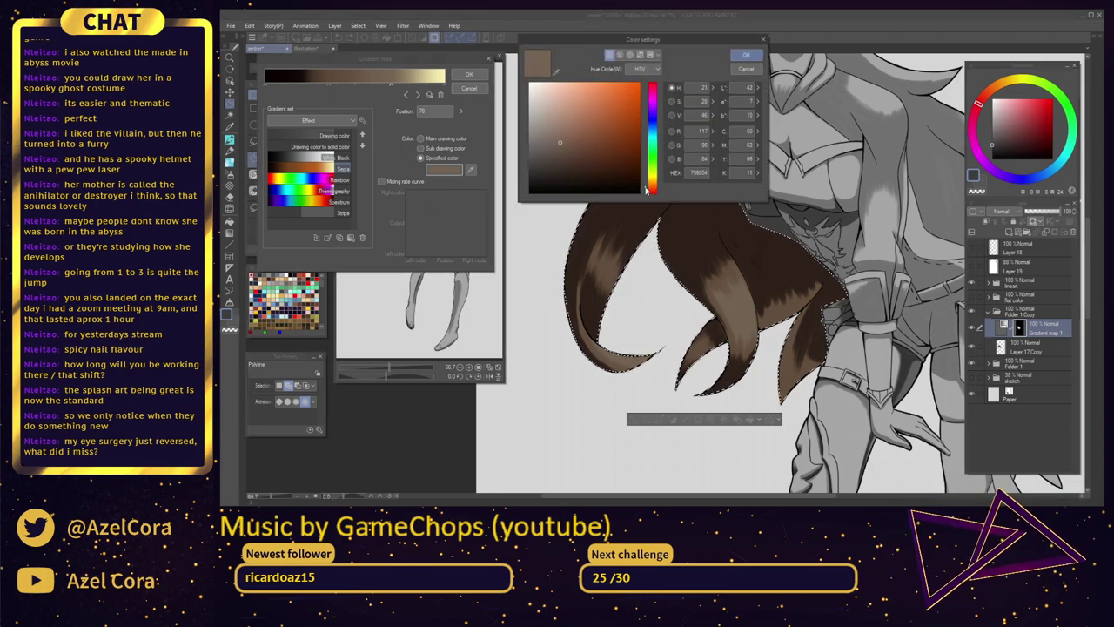
{"action": "left_click", "coordinate": [748, 56]}
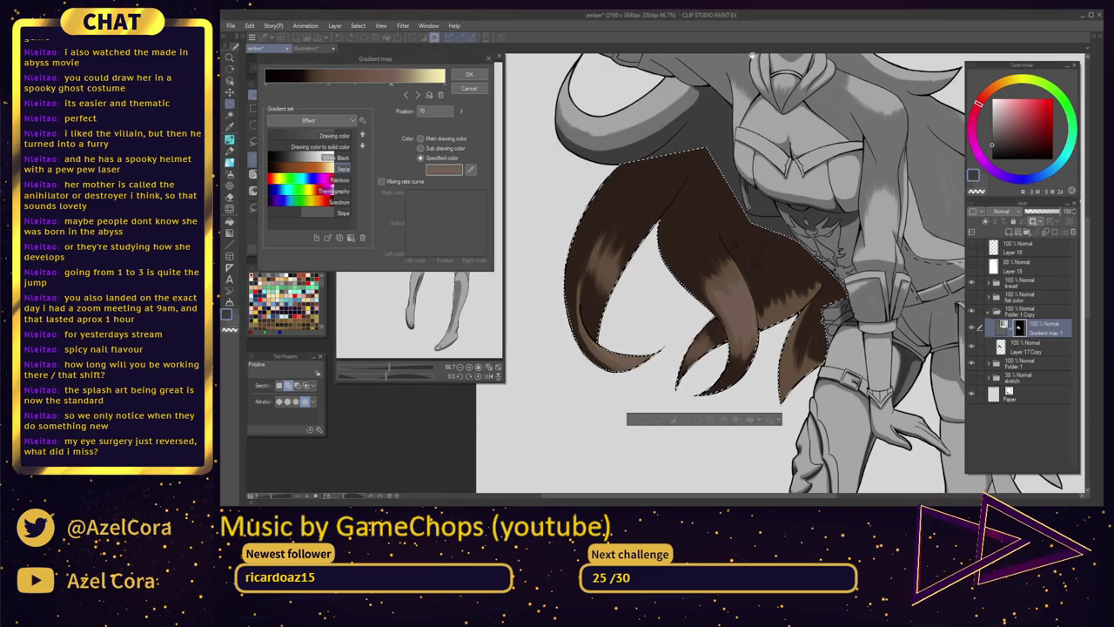
{"action": "scroll", "coordinate": [675, 244], "scroll_direction": "down", "scroll_amount": 3}
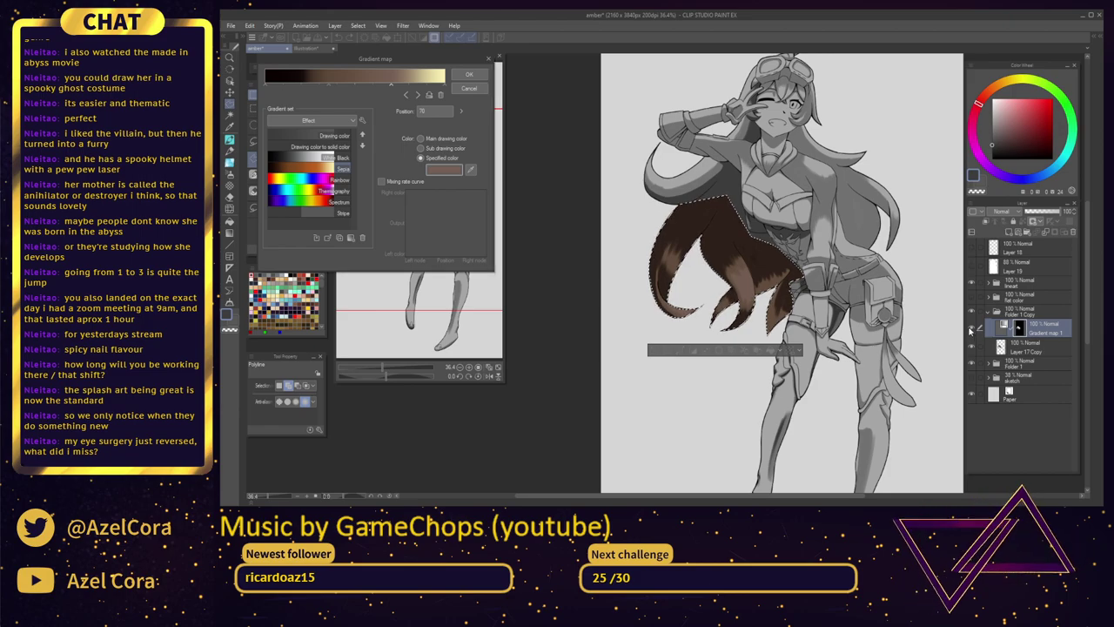
{"action": "left_click", "coordinate": [472, 78]}
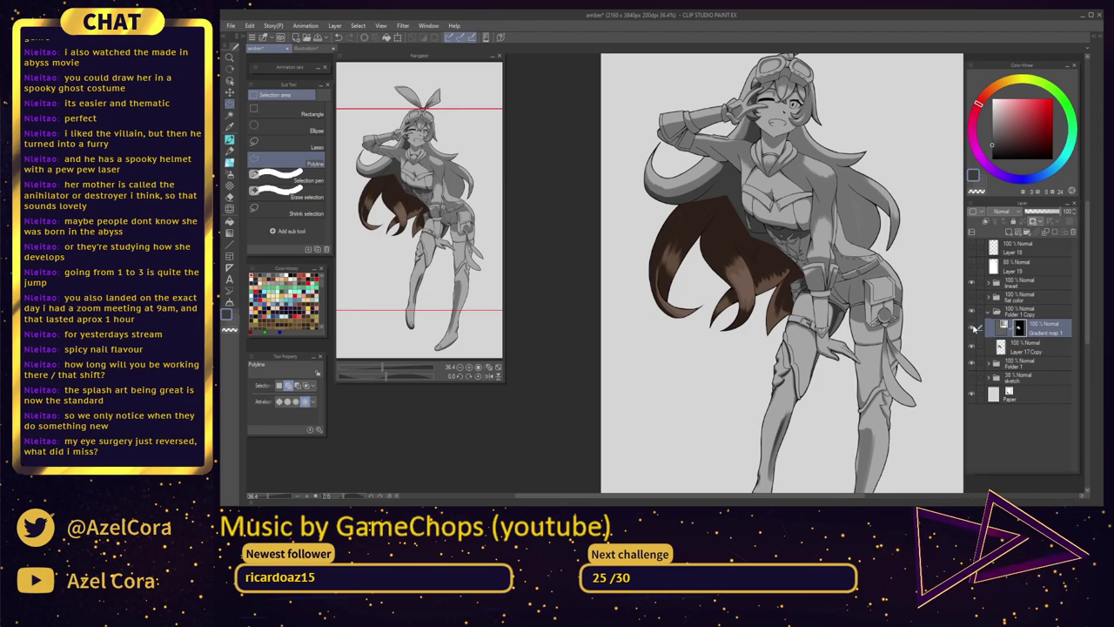
Toggle the Gradient map 1 layer's visibility to compare the hair with and without the brown tones, leaving the layer hidden
{"action": "left_click", "coordinate": [973, 327]}
{"action": "left_click", "coordinate": [973, 327]}
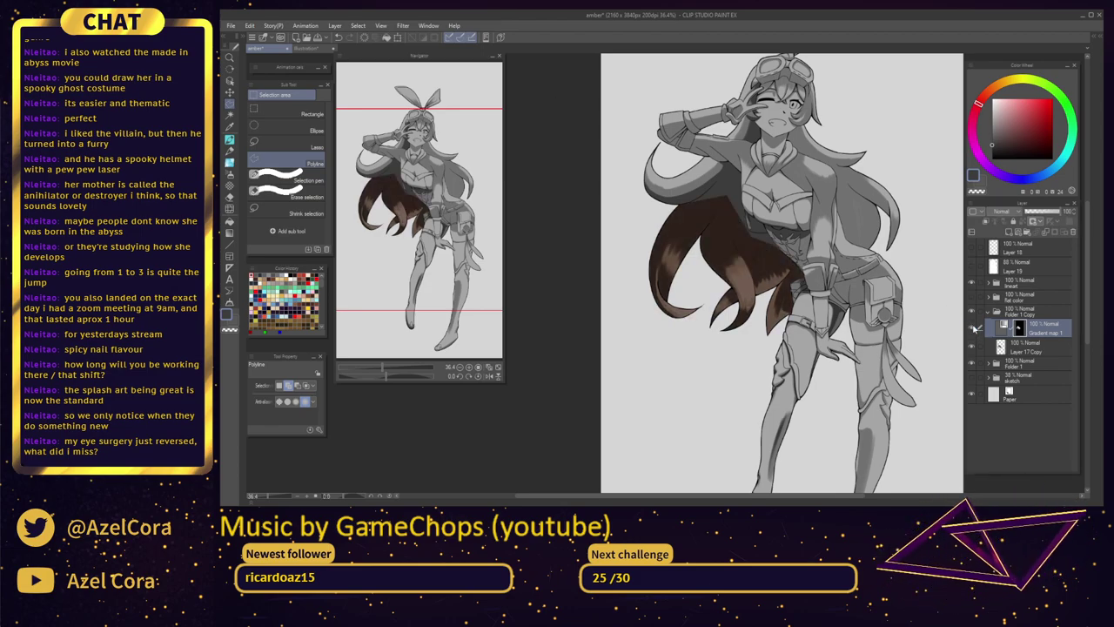
{"action": "left_click", "coordinate": [973, 327]}
{"action": "left_click", "coordinate": [973, 327]}
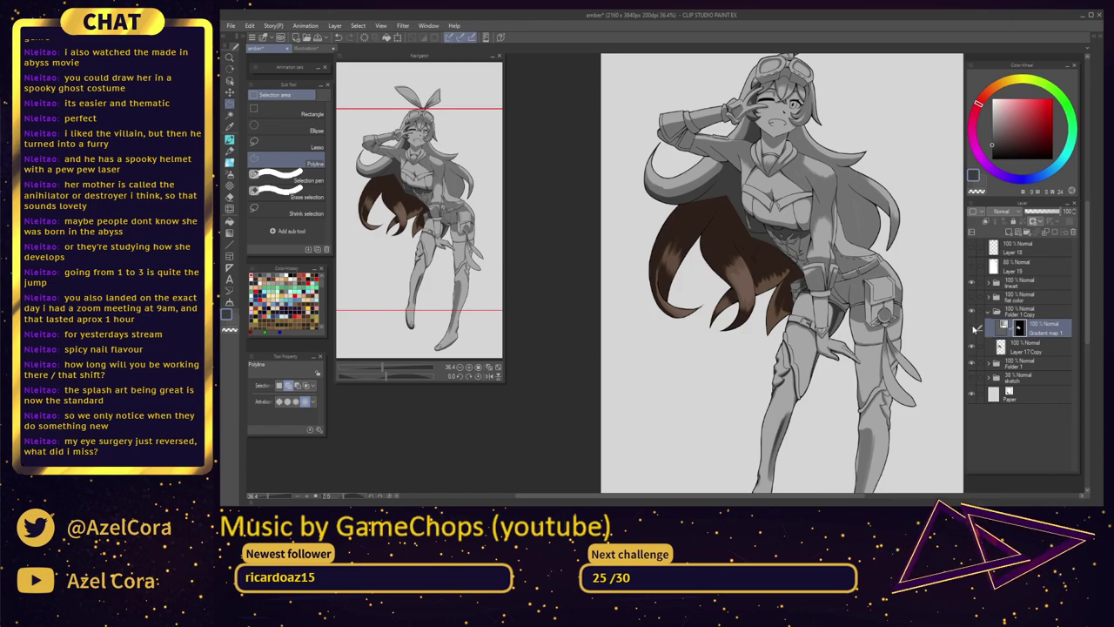
{"action": "left_click", "coordinate": [973, 328]}
{"action": "left_click", "coordinate": [973, 327]}
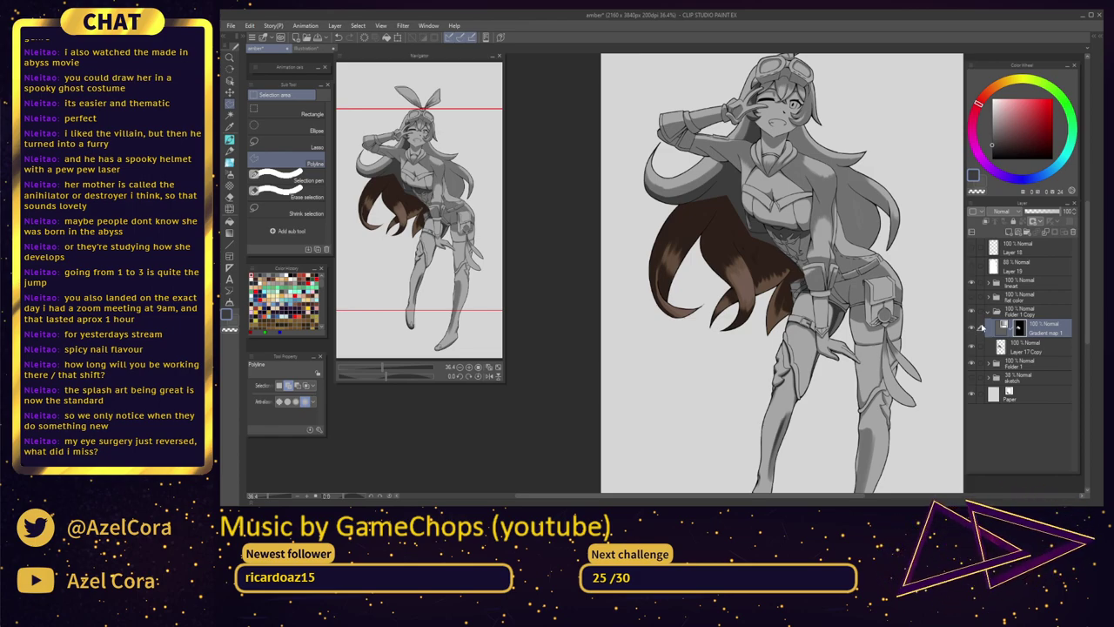
{"action": "left_click", "coordinate": [973, 327]}
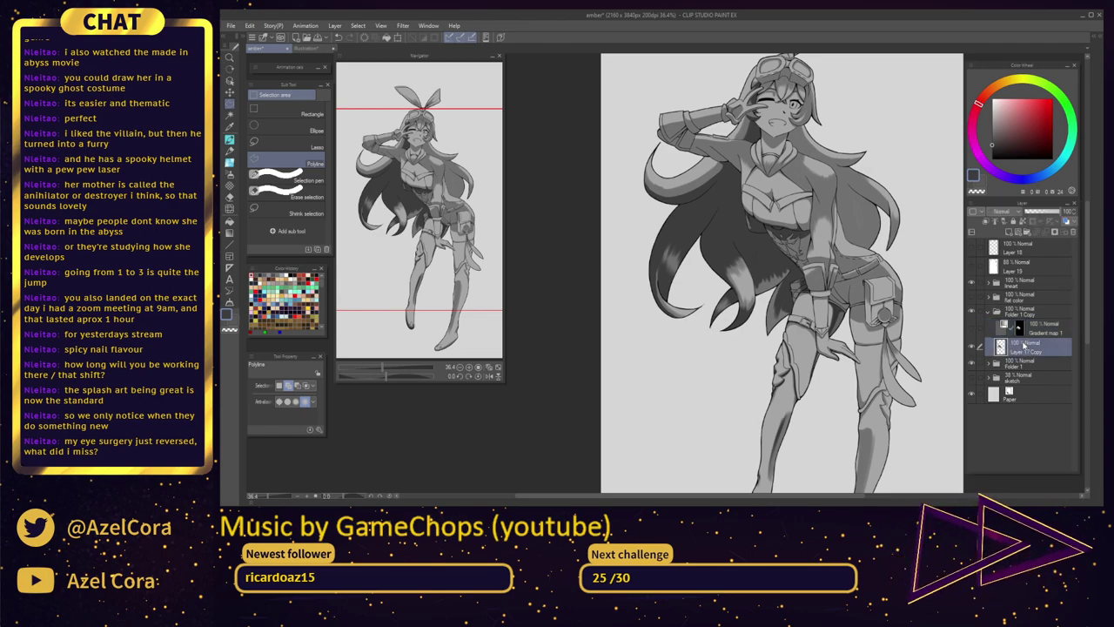
Delete the gradient map layer's mask and switch to the Rough Shading brush
{"action": "left_click", "coordinate": [1074, 233]}
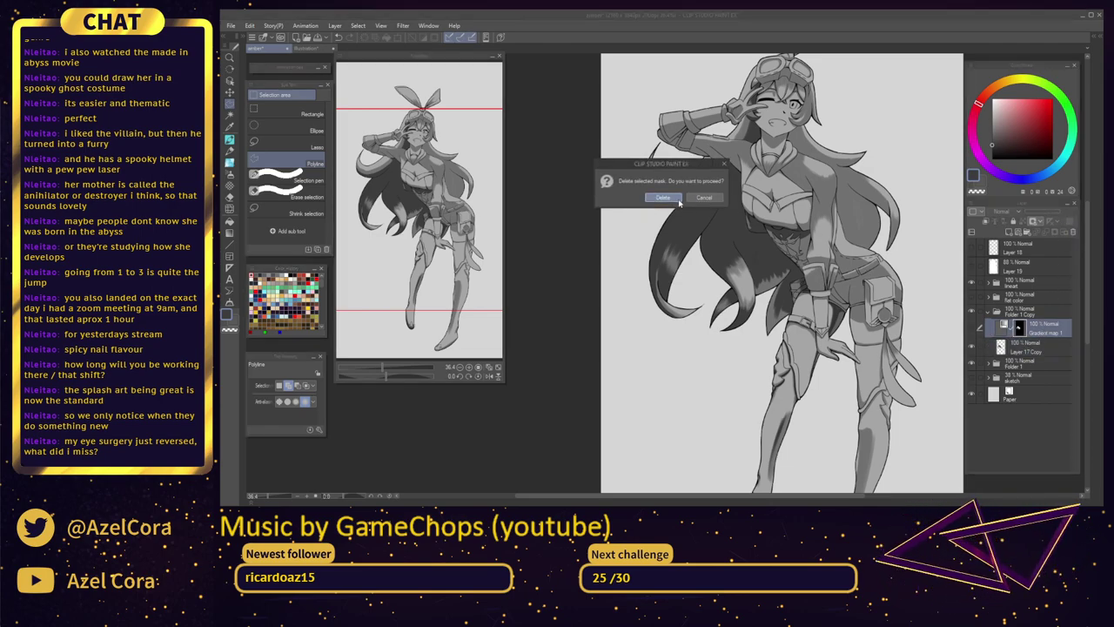
{"action": "left_click_drag", "start_coordinate": [864, 383], "coordinate": [751, 362]}
{"action": "scroll", "coordinate": [751, 360], "scroll_direction": "up", "scroll_amount": 2}
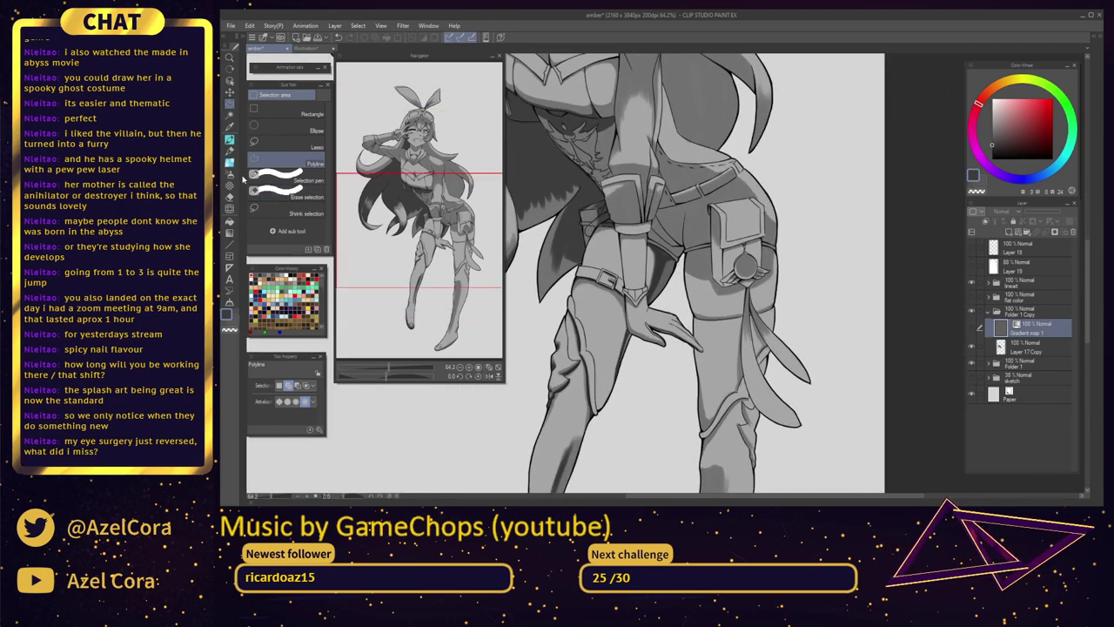
{"action": "left_click", "coordinate": [231, 145]}
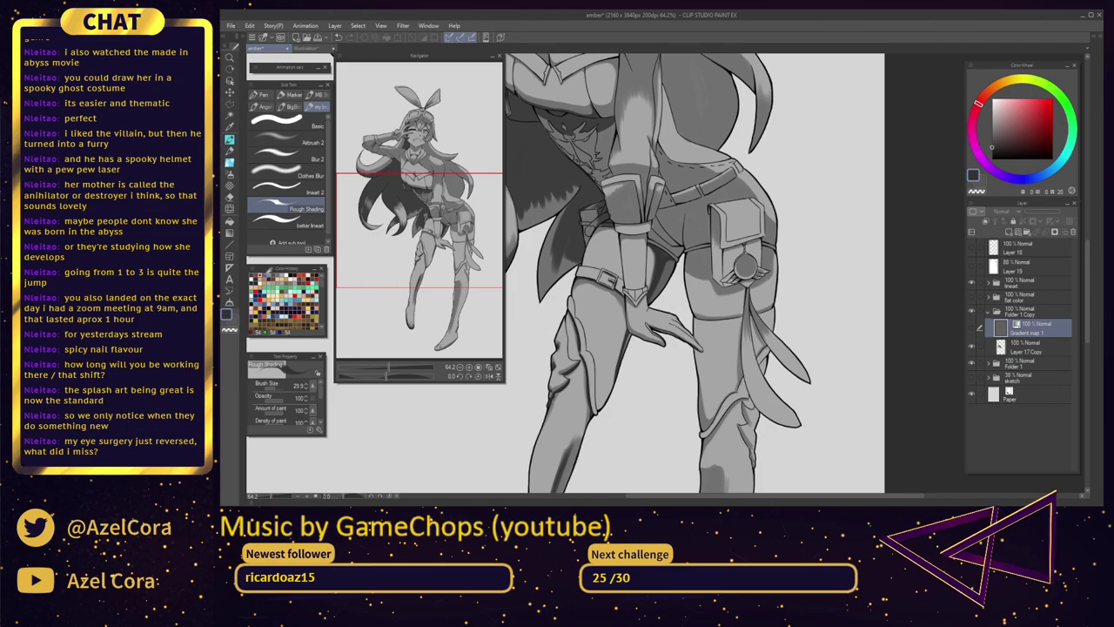
{"action": "left_click_drag", "start_coordinate": [694, 346], "coordinate": [728, 318]}
{"action": "left_click", "coordinate": [253, 275]}
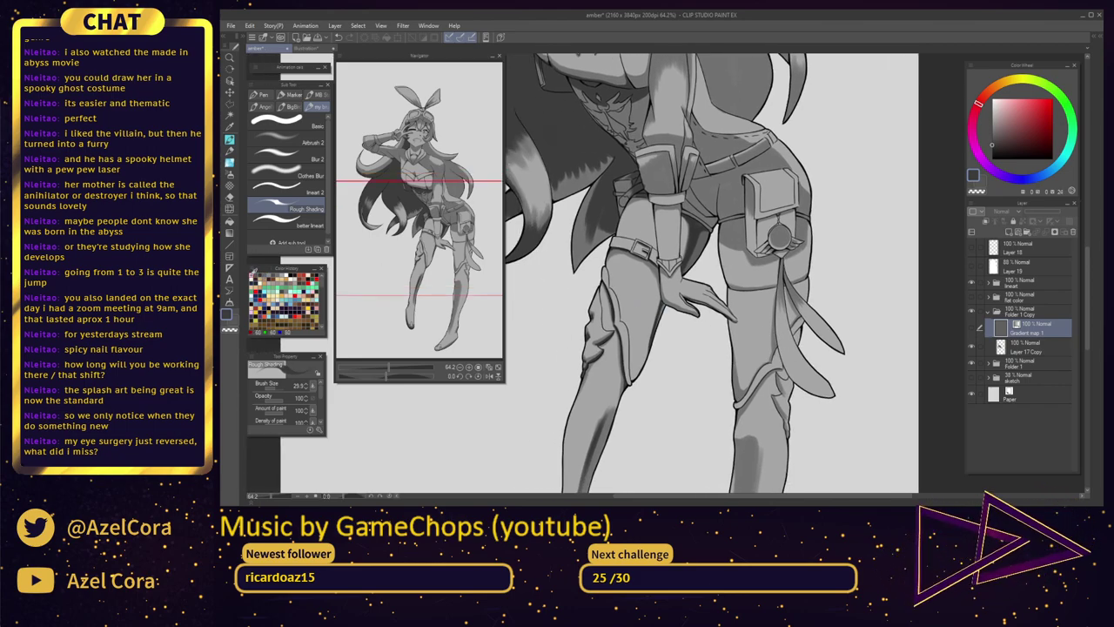
{"action": "left_click_drag", "start_coordinate": [601, 202], "coordinate": [629, 255]}
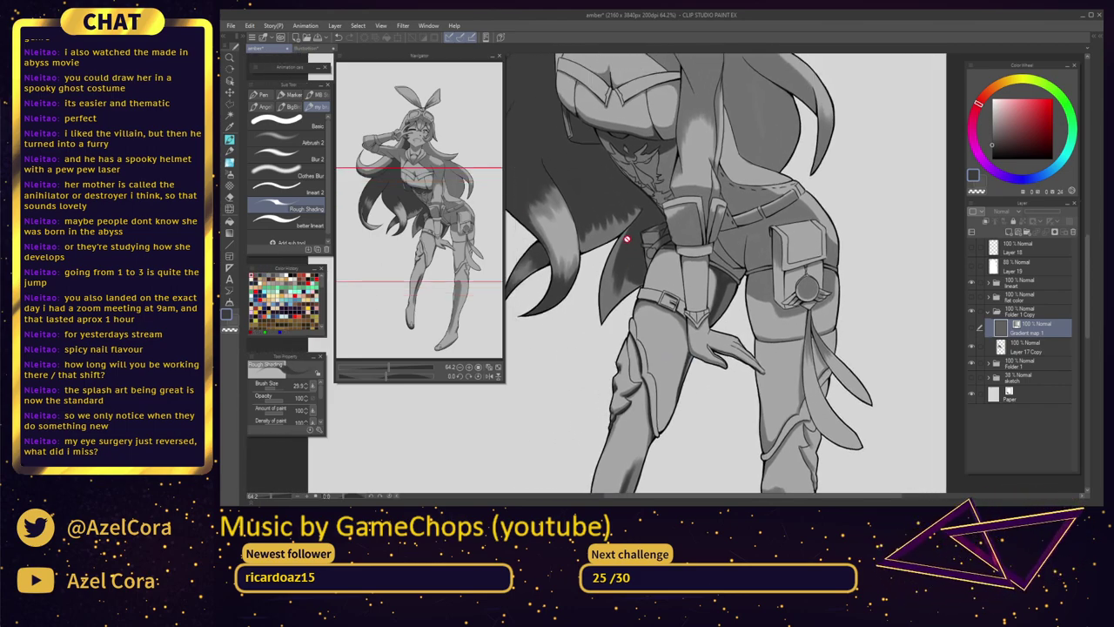
Delete the Gradient map 1 correction layer from the Folder 1 Copy folder
{"action": "left_click", "coordinate": [1025, 345]}
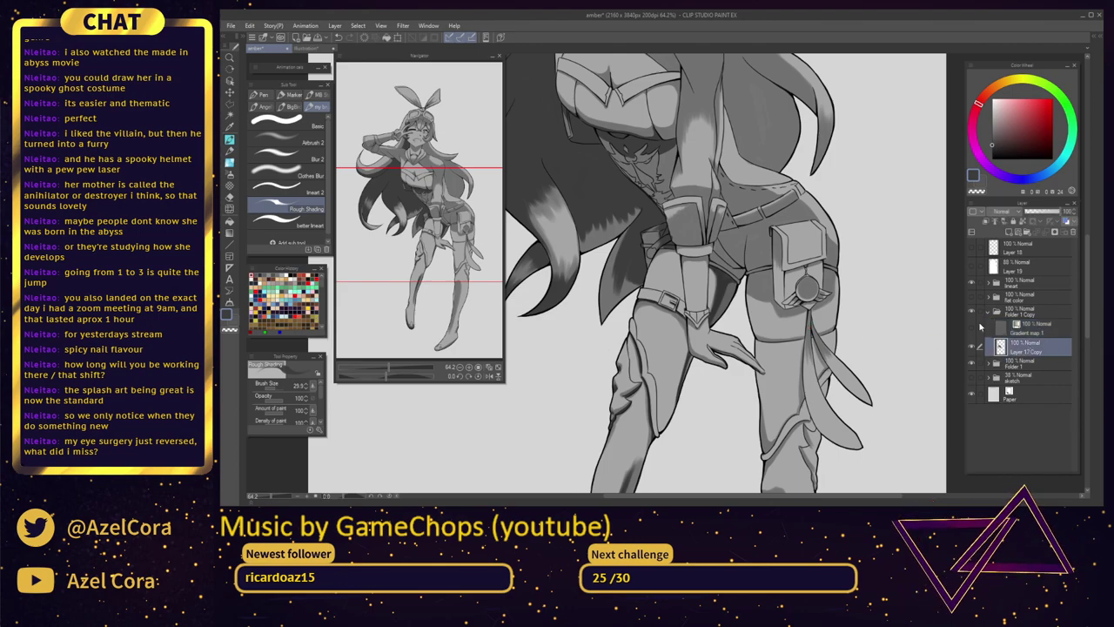
{"action": "left_click", "coordinate": [1044, 329]}
{"action": "left_click", "coordinate": [1070, 231]}
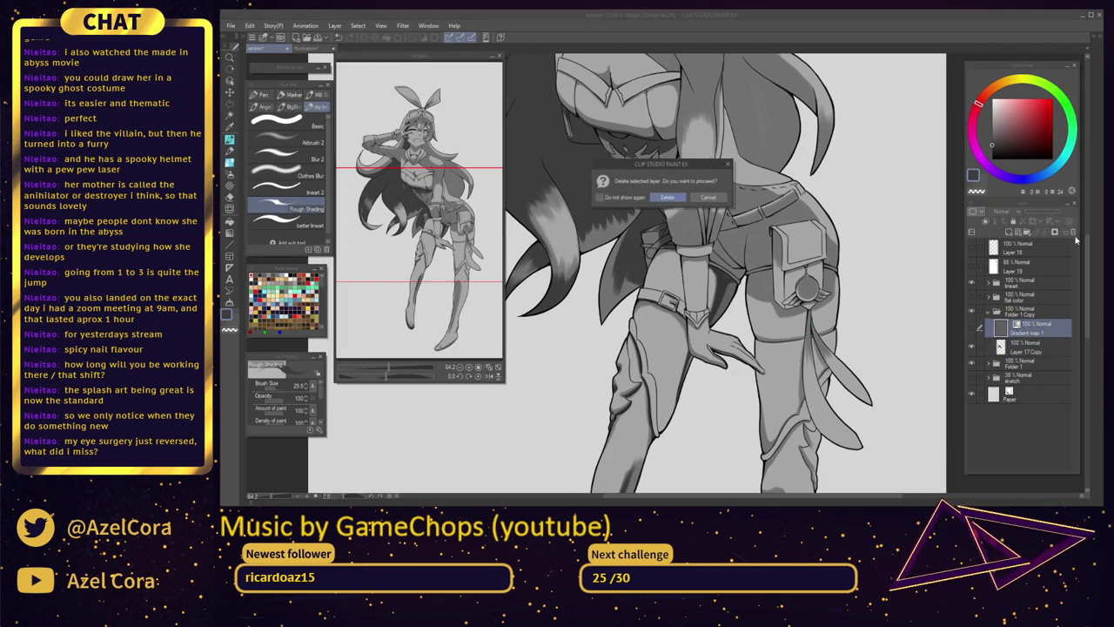
{"action": "left_click", "coordinate": [669, 199]}
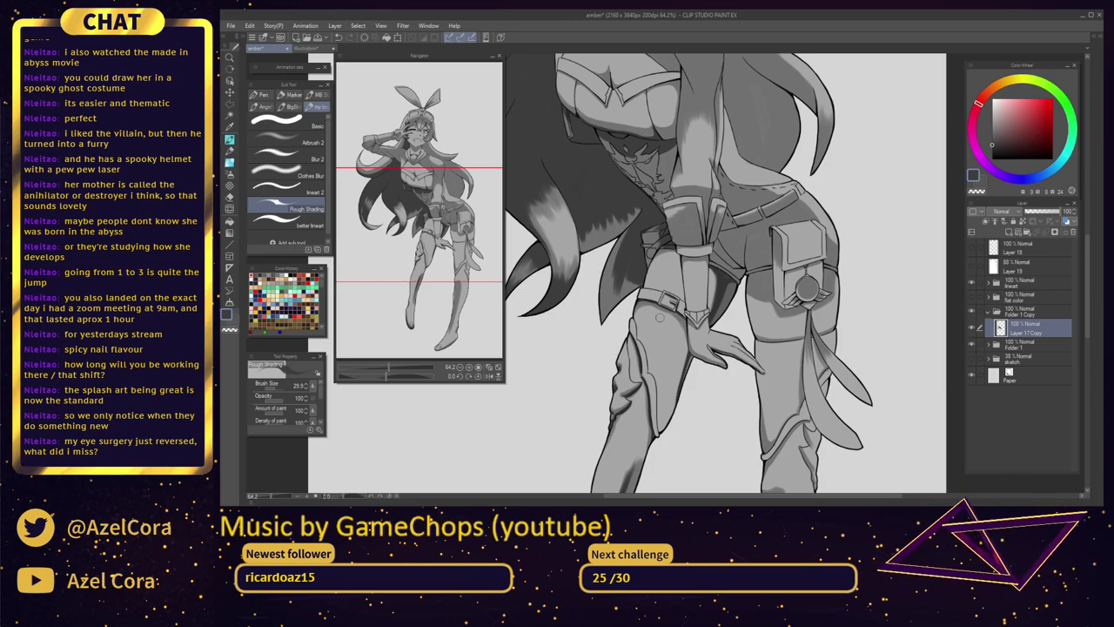
Select Layer 20 in Folder 1 and paint dark shading on the inner thigh behind the character's lowered forearm
{"action": "left_click", "coordinate": [1005, 347]}
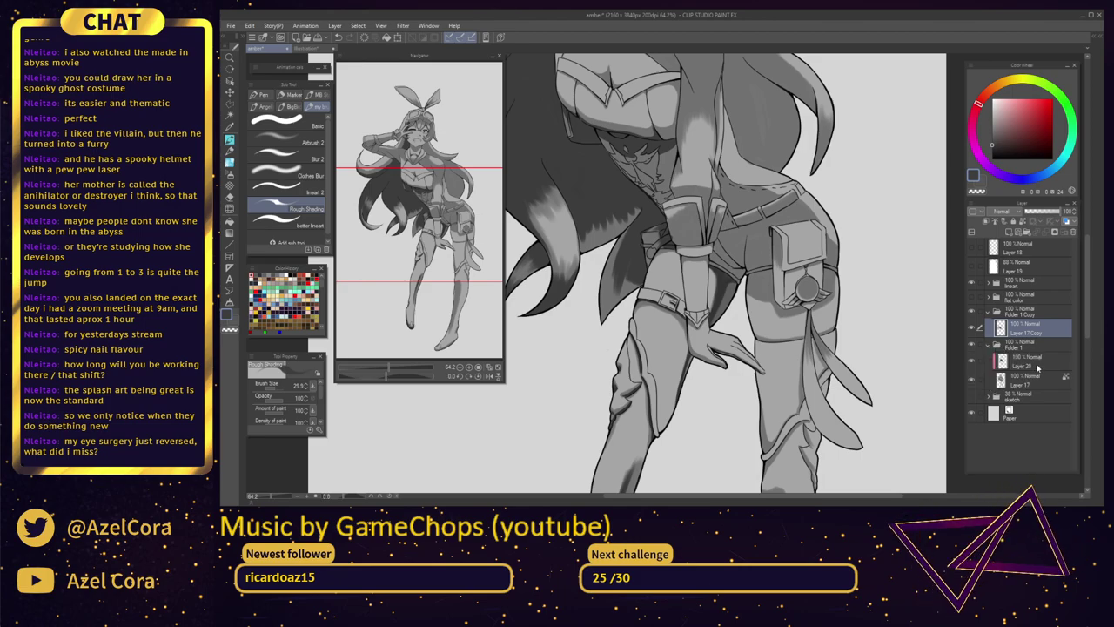
{"action": "left_click", "coordinate": [1037, 367]}
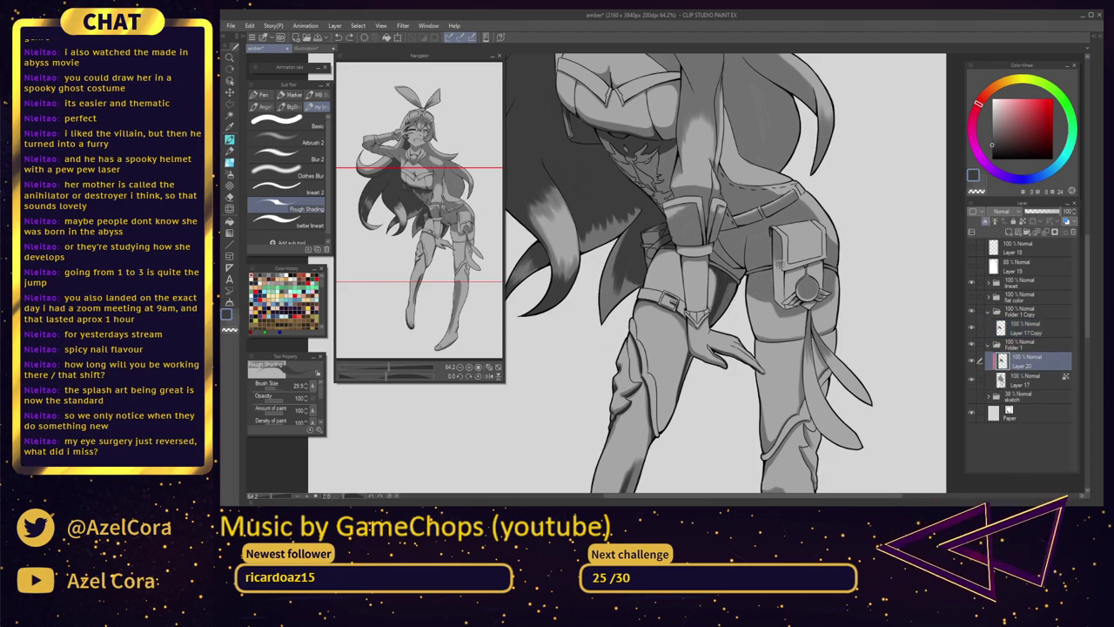
{"action": "left_click_drag", "start_coordinate": [831, 283], "coordinate": [819, 303]}
{"action": "left_click_drag", "start_coordinate": [709, 306], "coordinate": [721, 309]}
{"action": "scroll", "coordinate": [721, 309], "scroll_direction": "up", "scroll_amount": 2}
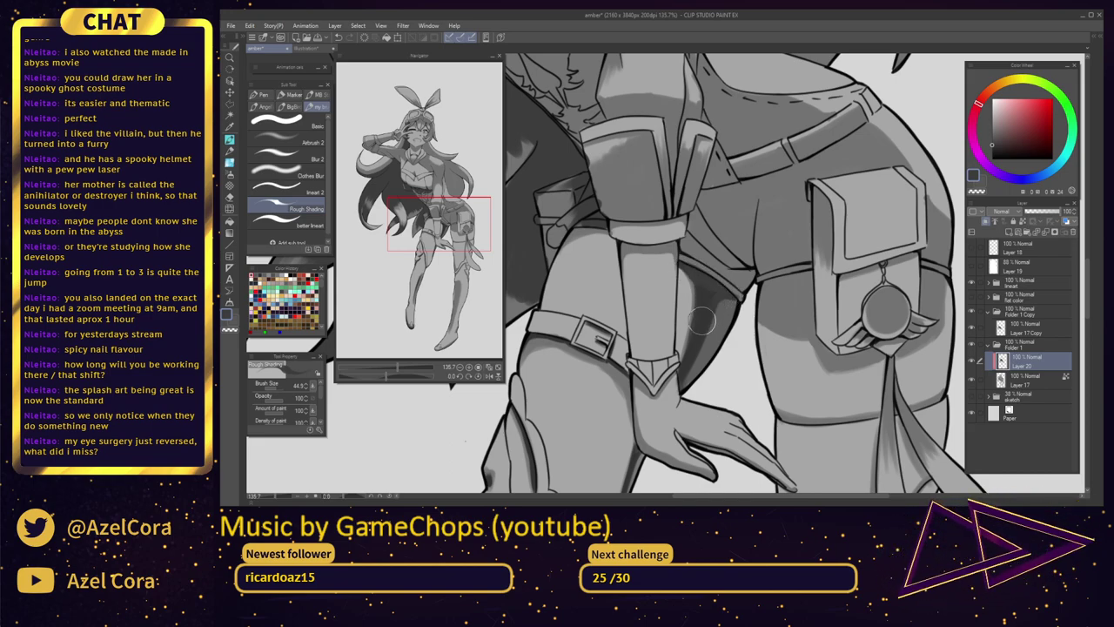
{"action": "mouse_move", "coordinate": [712, 313]}
{"action": "left_mouse_down"}
{"action": "mouse_move", "coordinate": [692, 364]}
{"action": "mouse_move", "coordinate": [715, 298]}
{"action": "mouse_move", "coordinate": [700, 323]}
{"action": "left_mouse_up"}
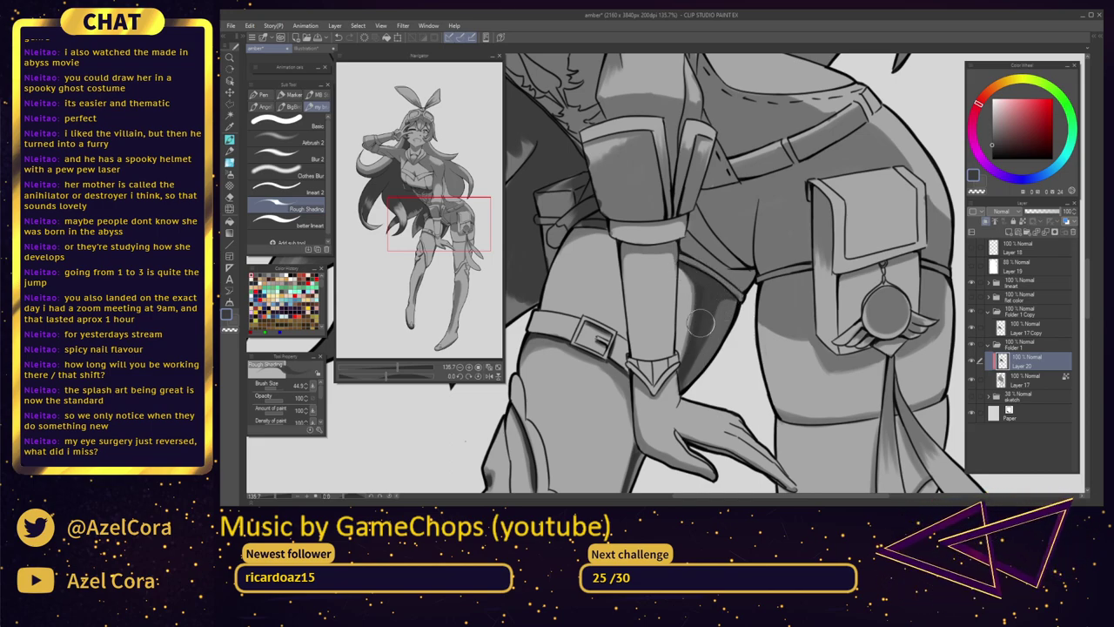
{"action": "left_click_drag", "start_coordinate": [699, 285], "coordinate": [695, 341]}
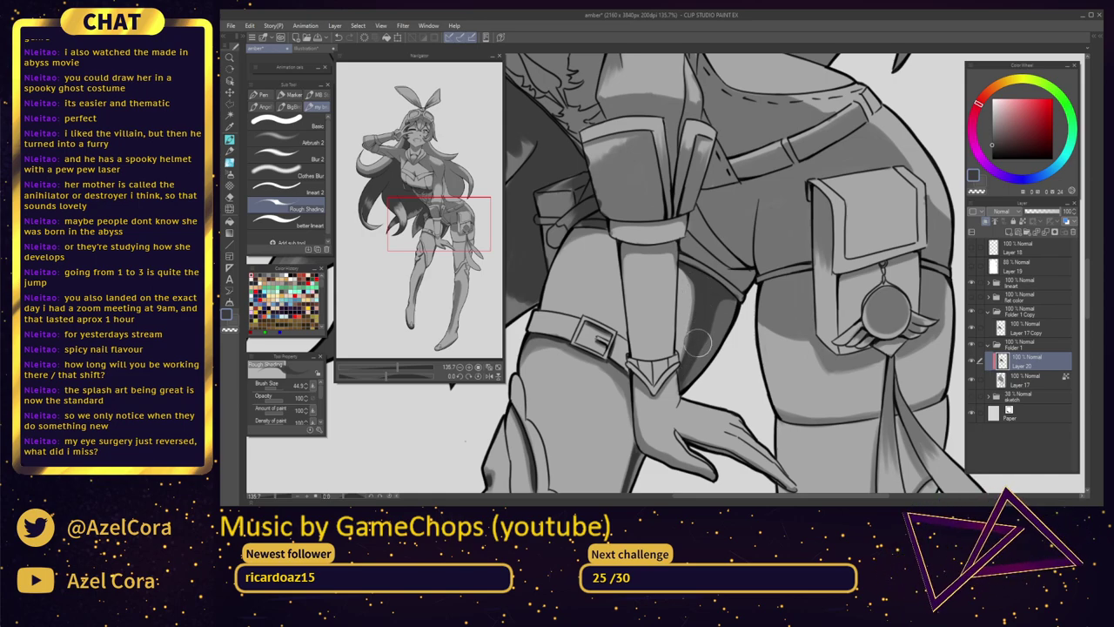
Shade the lower edge of the lowered hand and its thumb with a smaller brush, undoing the unwanted strokes
{"action": "left_click_drag", "start_coordinate": [802, 358], "coordinate": [853, 294]}
{"action": "left_click_drag", "start_coordinate": [709, 365], "coordinate": [745, 362]}
{"action": "scroll", "coordinate": [744, 359], "scroll_direction": "up", "scroll_amount": 1}
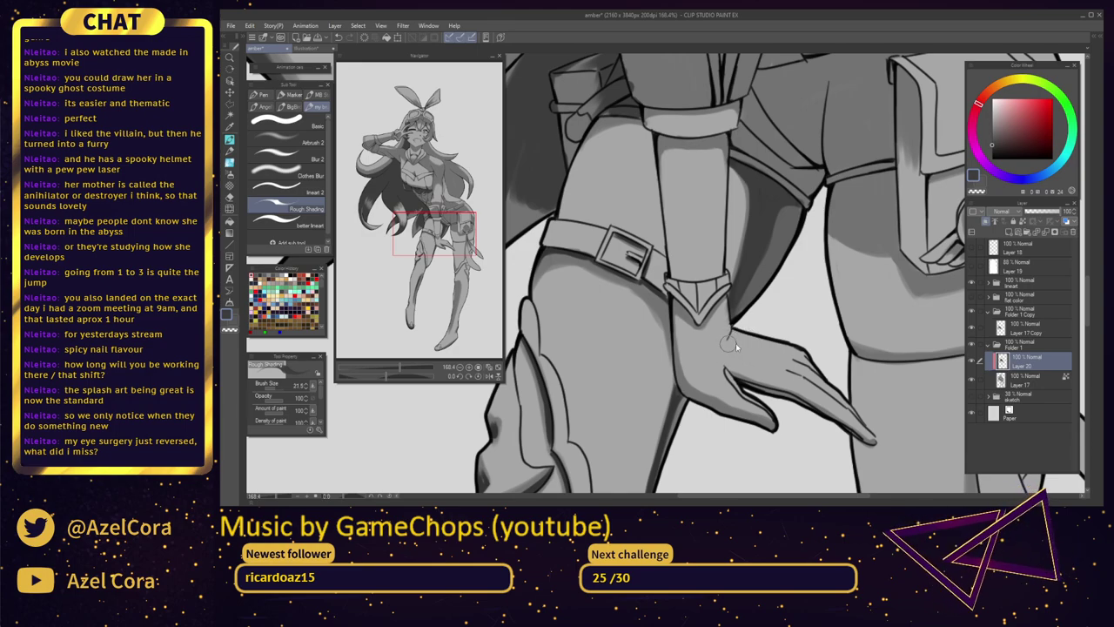
{"action": "key", "text": "bracketleft"}
{"action": "left_click_drag", "start_coordinate": [672, 301], "coordinate": [683, 311]}
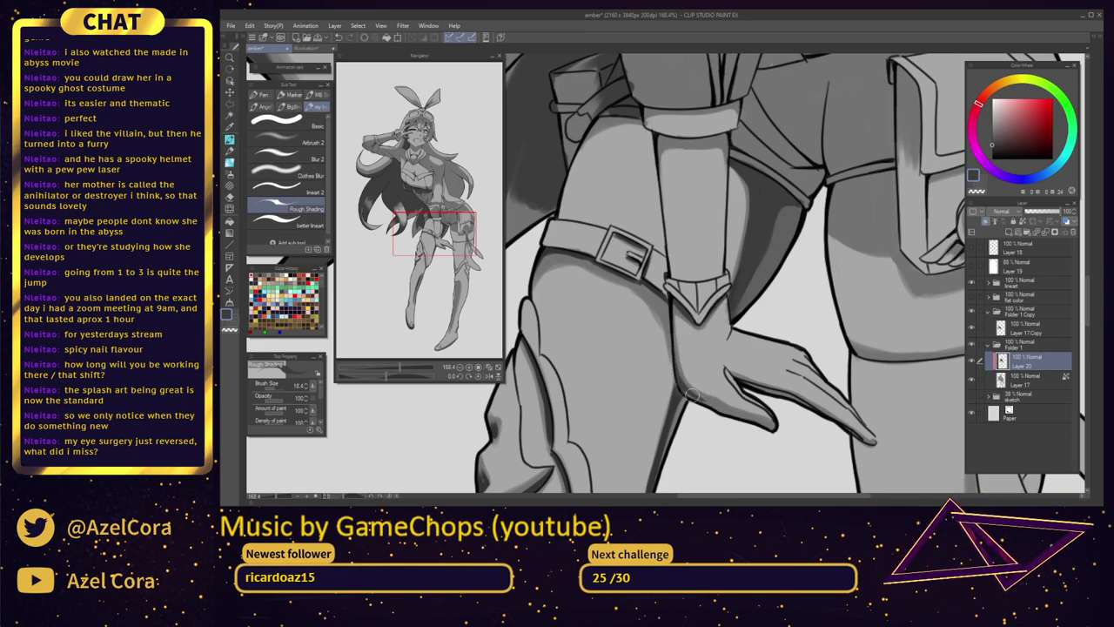
{"action": "left_click_drag", "start_coordinate": [740, 415], "coordinate": [773, 428]}
{"action": "key", "text": "ctrl+z"}
{"action": "key", "text": "ctrl+z"}
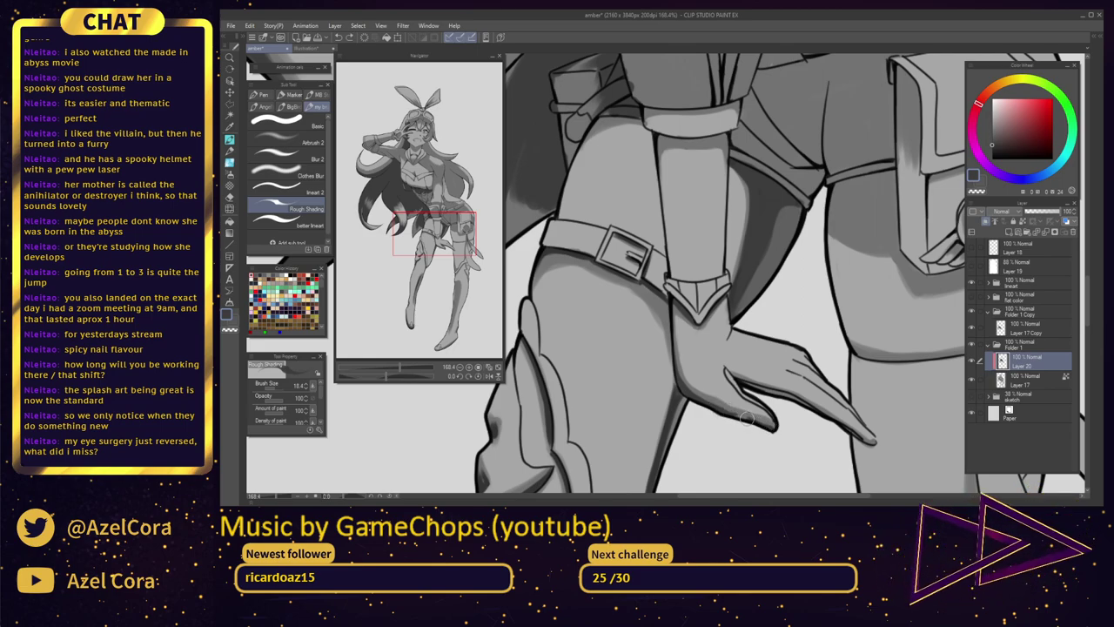
Shade along the lower edge of the thigh beneath the hip pouch, undoing the unwanted strokes
{"action": "mouse_move", "coordinate": [945, 418]}
{"action": "left_mouse_down"}
{"action": "mouse_move", "coordinate": [865, 352]}
{"action": "mouse_move", "coordinate": [779, 323]}
{"action": "mouse_move", "coordinate": [785, 394]}
{"action": "left_mouse_up"}
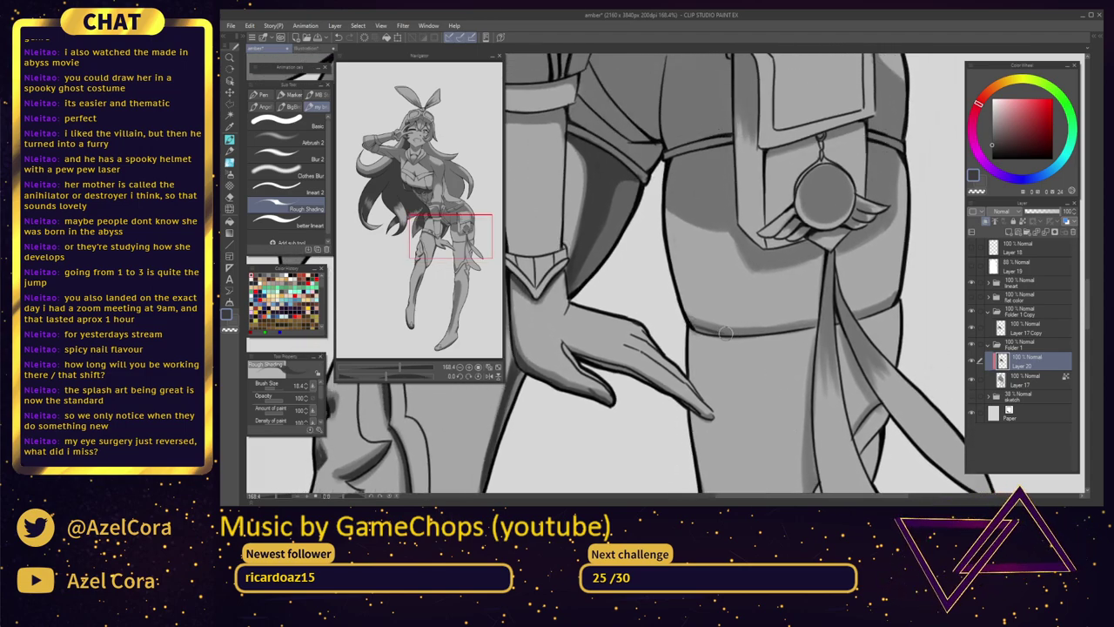
{"action": "left_click_drag", "start_coordinate": [726, 333], "coordinate": [775, 331]}
{"action": "key", "text": "ctrl+z"}
{"action": "mouse_move", "coordinate": [691, 327]}
{"action": "left_mouse_down"}
{"action": "mouse_move", "coordinate": [778, 330]}
{"action": "mouse_move", "coordinate": [740, 335]}
{"action": "left_mouse_up"}
{"action": "key", "text": "ctrl+z"}
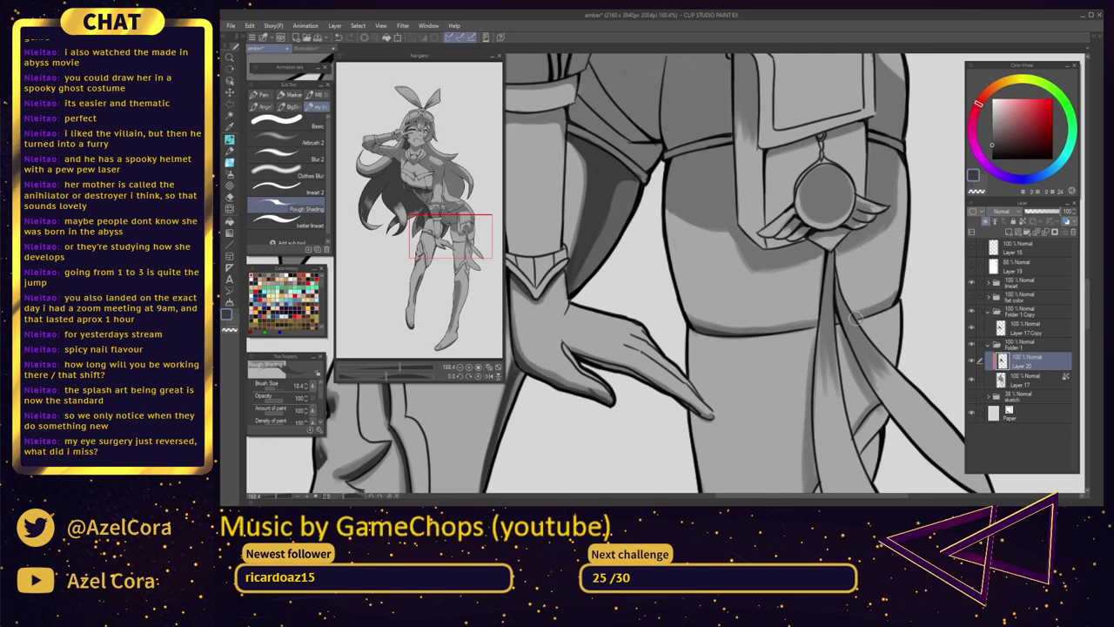
{"action": "left_click_drag", "start_coordinate": [855, 319], "coordinate": [901, 306]}
Shade the upper thigh under the shorts' hem beside the hip pouch with brush size 29.2, undoing the unwanted strokes
{"action": "left_click_drag", "start_coordinate": [889, 254], "coordinate": [888, 351]}
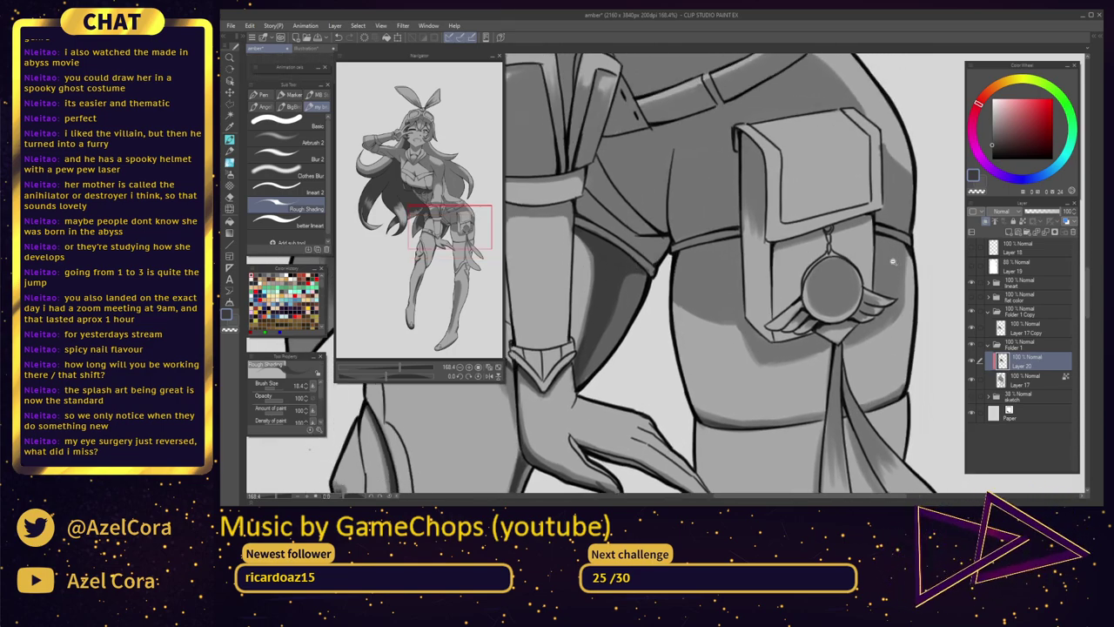
{"action": "scroll", "coordinate": [889, 244], "scroll_direction": "up", "scroll_amount": 1}
{"action": "key", "text": "]"}
{"action": "mouse_move", "coordinate": [874, 236]}
{"action": "left_mouse_down"}
{"action": "mouse_move", "coordinate": [910, 243]}
{"action": "mouse_move", "coordinate": [874, 252]}
{"action": "mouse_move", "coordinate": [881, 239]}
{"action": "mouse_move", "coordinate": [899, 240]}
{"action": "left_mouse_up"}
{"action": "key", "text": "ctrl+z"}
{"action": "key", "text": "ctrl+z"}
{"action": "key", "text": "ctrl+z"}
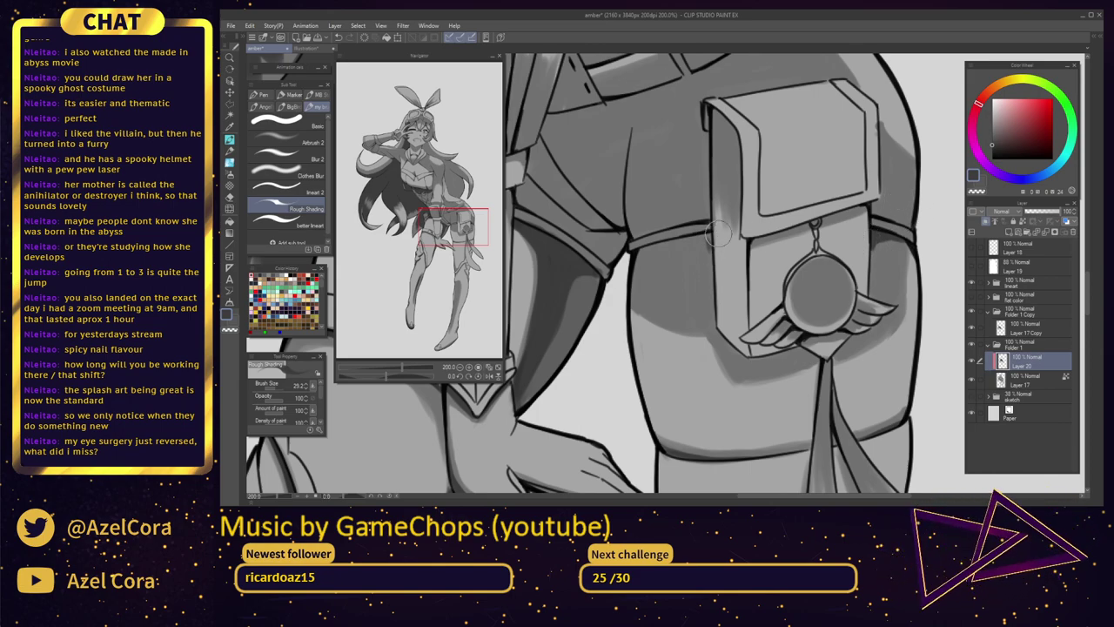
{"action": "left_click_drag", "start_coordinate": [707, 242], "coordinate": [715, 312]}
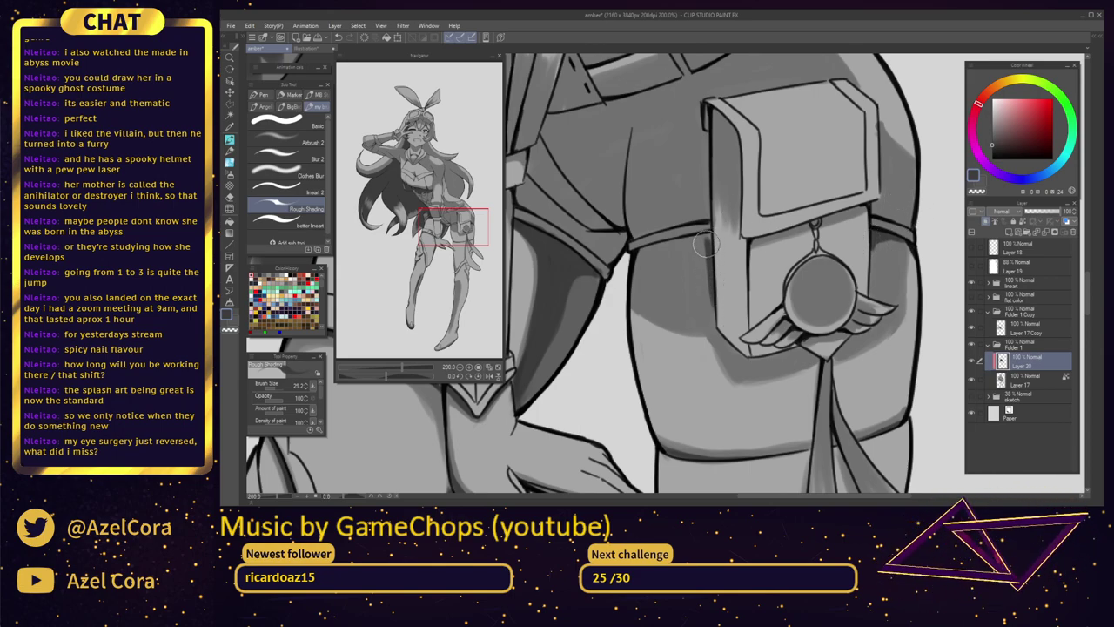
{"action": "mouse_move", "coordinate": [633, 264]}
{"action": "left_mouse_down"}
{"action": "mouse_move", "coordinate": [692, 239]}
{"action": "mouse_move", "coordinate": [672, 244]}
{"action": "mouse_move", "coordinate": [710, 245]}
{"action": "mouse_move", "coordinate": [706, 256]}
{"action": "mouse_move", "coordinate": [695, 244]}
{"action": "mouse_move", "coordinate": [608, 268]}
{"action": "mouse_move", "coordinate": [658, 262]}
{"action": "mouse_move", "coordinate": [645, 251]}
{"action": "mouse_move", "coordinate": [630, 283]}
{"action": "mouse_move", "coordinate": [641, 256]}
{"action": "mouse_move", "coordinate": [662, 255]}
{"action": "mouse_move", "coordinate": [632, 271]}
{"action": "mouse_move", "coordinate": [700, 247]}
{"action": "mouse_move", "coordinate": [653, 263]}
{"action": "mouse_move", "coordinate": [657, 253]}
{"action": "mouse_move", "coordinate": [708, 256]}
{"action": "left_mouse_up"}
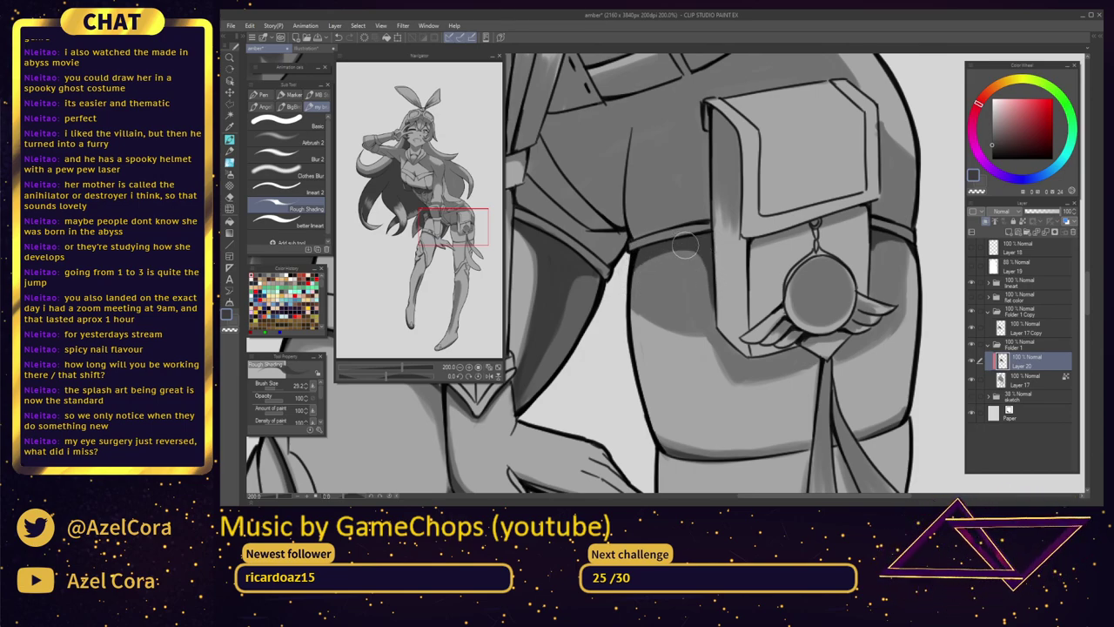
{"action": "mouse_move", "coordinate": [710, 261]}
{"action": "left_mouse_down"}
{"action": "mouse_move", "coordinate": [707, 305]}
{"action": "mouse_move", "coordinate": [711, 288]}
{"action": "left_mouse_up"}
Shade the side of the hip pouch under its flap and the strip along the flap's lower edge
{"action": "scroll", "coordinate": [799, 224], "scroll_direction": "up", "scroll_amount": 3}
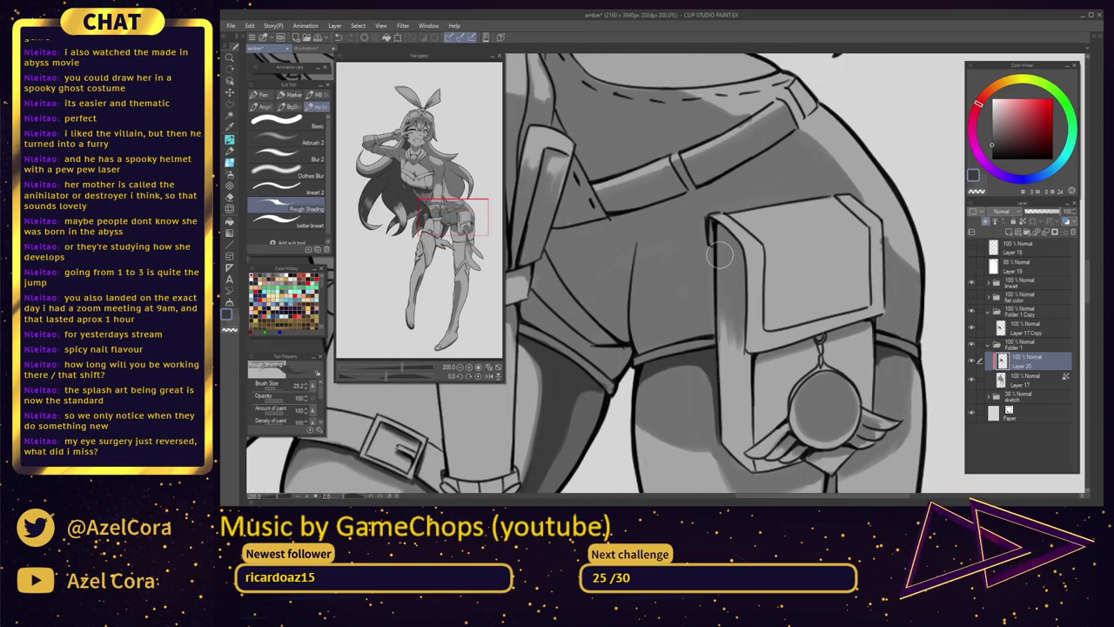
{"action": "mouse_move", "coordinate": [722, 246]}
{"action": "left_mouse_down"}
{"action": "mouse_move", "coordinate": [729, 289]}
{"action": "mouse_move", "coordinate": [730, 244]}
{"action": "mouse_move", "coordinate": [731, 283]}
{"action": "mouse_move", "coordinate": [734, 267]}
{"action": "mouse_move", "coordinate": [719, 229]}
{"action": "mouse_move", "coordinate": [720, 259]}
{"action": "mouse_move", "coordinate": [720, 227]}
{"action": "mouse_move", "coordinate": [729, 275]}
{"action": "mouse_move", "coordinate": [730, 239]}
{"action": "mouse_move", "coordinate": [734, 274]}
{"action": "mouse_move", "coordinate": [738, 246]}
{"action": "mouse_move", "coordinate": [741, 288]}
{"action": "mouse_move", "coordinate": [739, 248]}
{"action": "mouse_move", "coordinate": [744, 316]}
{"action": "mouse_move", "coordinate": [752, 227]}
{"action": "left_mouse_up"}
{"action": "left_click_drag", "start_coordinate": [791, 354], "coordinate": [787, 356]}
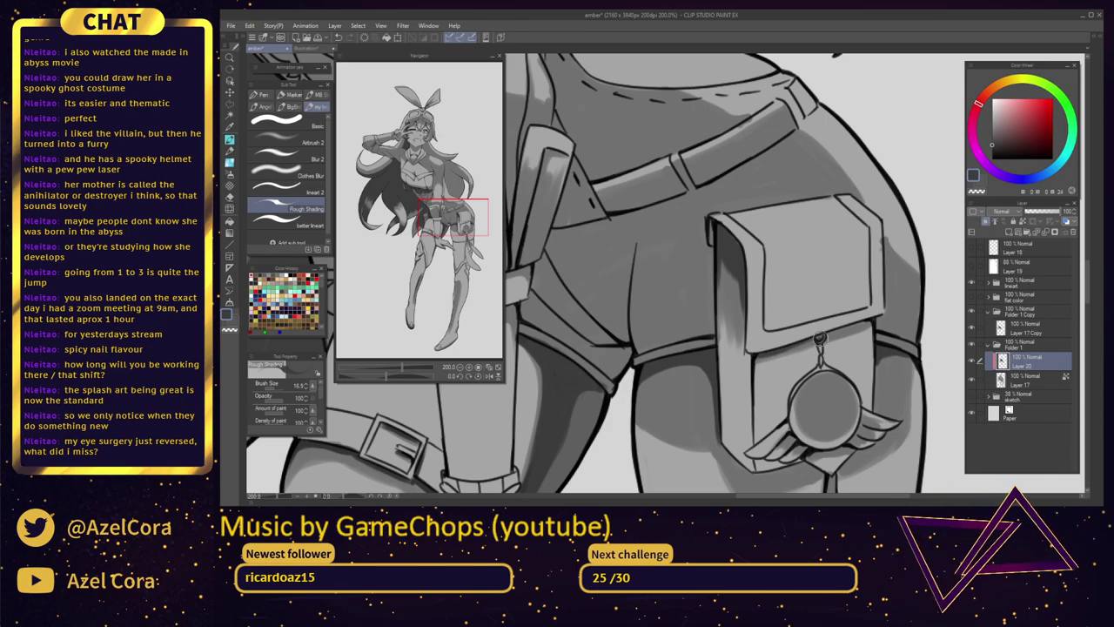
{"action": "left_click_drag", "start_coordinate": [826, 336], "coordinate": [872, 322]}
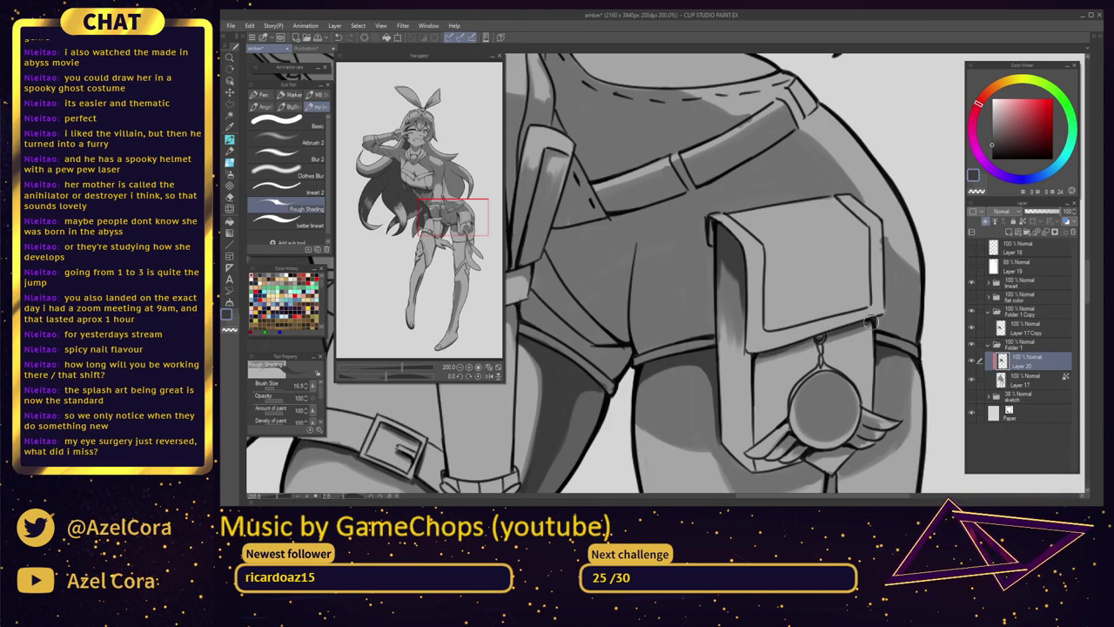
{"action": "mouse_move", "coordinate": [733, 288]}
{"action": "left_mouse_down"}
{"action": "mouse_move", "coordinate": [780, 318]}
{"action": "mouse_move", "coordinate": [845, 320]}
{"action": "left_mouse_up"}
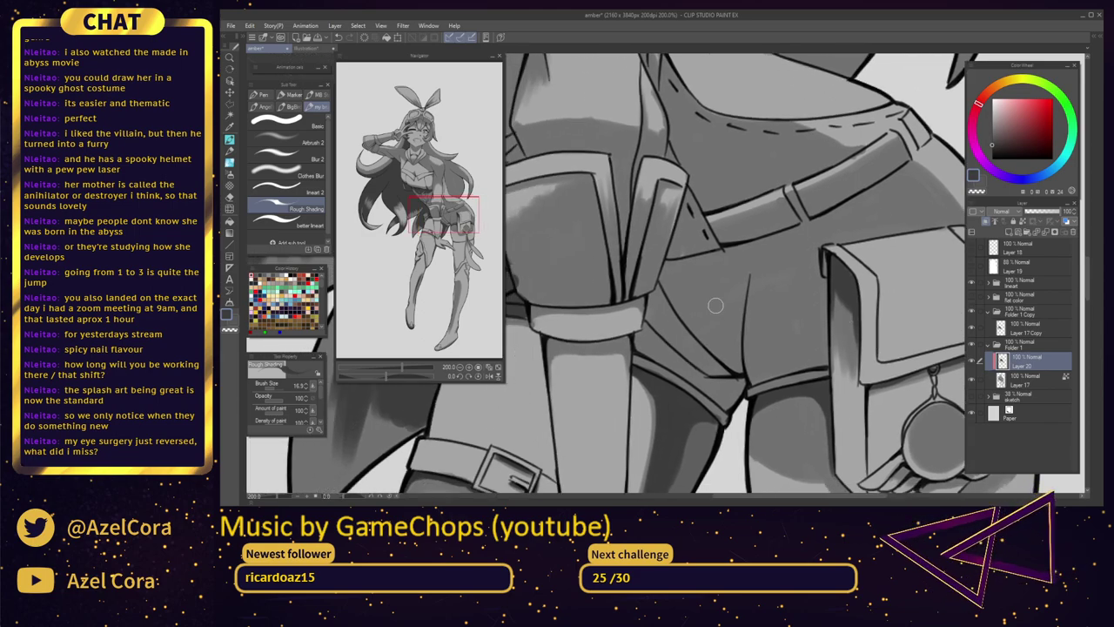
Shade the shorts from the crotch folds across to the hip pouch with brush size 37.9
{"action": "left_click_drag", "start_coordinate": [716, 306], "coordinate": [728, 306]}
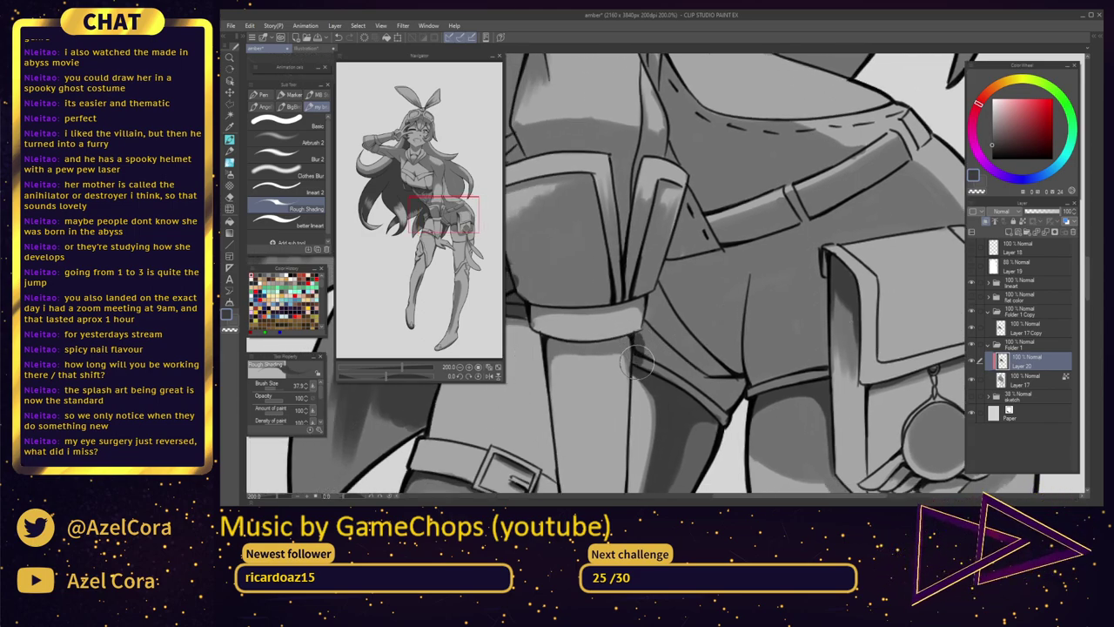
{"action": "mouse_move", "coordinate": [638, 340]}
{"action": "left_mouse_down"}
{"action": "mouse_move", "coordinate": [698, 394]}
{"action": "mouse_move", "coordinate": [716, 379]}
{"action": "mouse_move", "coordinate": [710, 413]}
{"action": "mouse_move", "coordinate": [721, 426]}
{"action": "mouse_move", "coordinate": [711, 407]}
{"action": "mouse_move", "coordinate": [739, 368]}
{"action": "mouse_move", "coordinate": [719, 372]}
{"action": "mouse_move", "coordinate": [730, 311]}
{"action": "mouse_move", "coordinate": [736, 346]}
{"action": "mouse_move", "coordinate": [744, 283]}
{"action": "mouse_move", "coordinate": [739, 370]}
{"action": "left_mouse_up"}
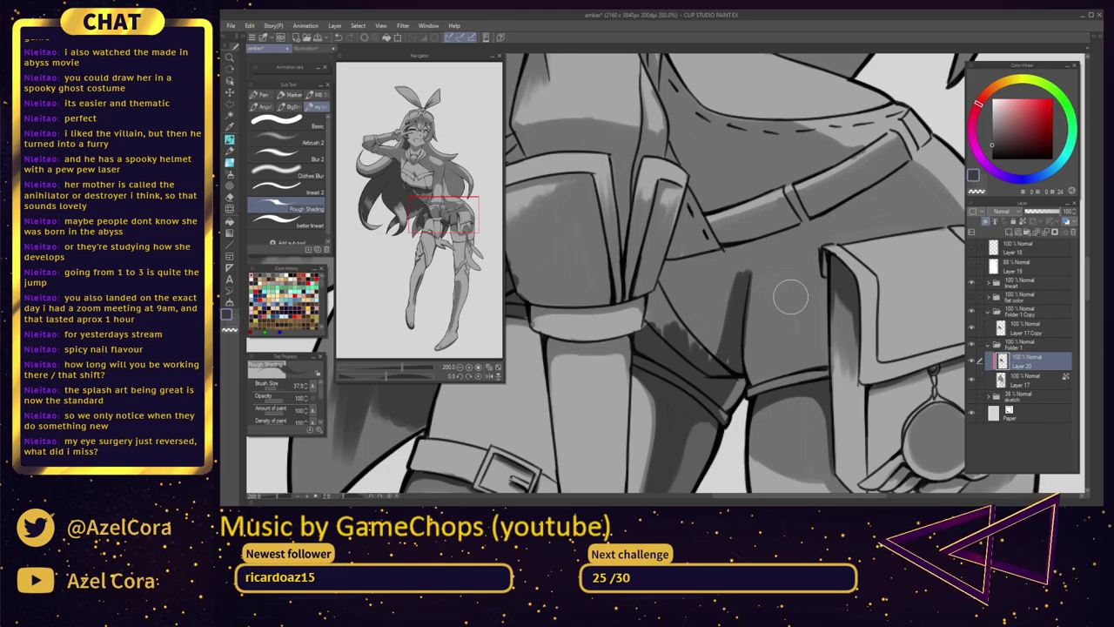
{"action": "mouse_move", "coordinate": [818, 372]}
{"action": "left_mouse_down"}
{"action": "mouse_move", "coordinate": [819, 250]}
{"action": "mouse_move", "coordinate": [824, 375]}
{"action": "mouse_move", "coordinate": [816, 302]}
{"action": "left_mouse_up"}
{"action": "mouse_move", "coordinate": [816, 363]}
{"action": "left_mouse_down"}
{"action": "mouse_move", "coordinate": [757, 379]}
{"action": "mouse_move", "coordinate": [749, 317]}
{"action": "mouse_move", "coordinate": [758, 365]}
{"action": "mouse_move", "coordinate": [784, 277]}
{"action": "mouse_move", "coordinate": [812, 252]}
{"action": "mouse_move", "coordinate": [814, 353]}
{"action": "mouse_move", "coordinate": [819, 318]}
{"action": "mouse_move", "coordinate": [801, 255]}
{"action": "mouse_move", "coordinate": [827, 233]}
{"action": "mouse_move", "coordinate": [773, 253]}
{"action": "mouse_move", "coordinate": [808, 227]}
{"action": "mouse_move", "coordinate": [743, 249]}
{"action": "mouse_move", "coordinate": [781, 242]}
{"action": "mouse_move", "coordinate": [729, 295]}
{"action": "mouse_move", "coordinate": [788, 274]}
{"action": "mouse_move", "coordinate": [764, 300]}
{"action": "mouse_move", "coordinate": [711, 261]}
{"action": "mouse_move", "coordinate": [669, 274]}
{"action": "mouse_move", "coordinate": [693, 258]}
{"action": "mouse_move", "coordinate": [681, 263]}
{"action": "mouse_move", "coordinate": [698, 280]}
{"action": "mouse_move", "coordinate": [668, 274]}
{"action": "mouse_move", "coordinate": [664, 285]}
{"action": "mouse_move", "coordinate": [665, 269]}
{"action": "mouse_move", "coordinate": [650, 337]}
{"action": "mouse_move", "coordinate": [672, 337]}
{"action": "mouse_move", "coordinate": [726, 300]}
{"action": "mouse_move", "coordinate": [739, 342]}
{"action": "mouse_move", "coordinate": [727, 374]}
{"action": "mouse_move", "coordinate": [726, 305]}
{"action": "mouse_move", "coordinate": [715, 296]}
{"action": "mouse_move", "coordinate": [690, 319]}
{"action": "mouse_move", "coordinate": [742, 273]}
{"action": "mouse_move", "coordinate": [691, 282]}
{"action": "mouse_move", "coordinate": [673, 271]}
{"action": "mouse_move", "coordinate": [764, 245]}
{"action": "mouse_move", "coordinate": [718, 270]}
{"action": "mouse_move", "coordinate": [786, 255]}
{"action": "mouse_move", "coordinate": [778, 287]}
{"action": "mouse_move", "coordinate": [755, 311]}
{"action": "left_mouse_up"}
{"action": "mouse_move", "coordinate": [819, 259]}
{"action": "left_mouse_down"}
{"action": "mouse_move", "coordinate": [777, 311]}
{"action": "mouse_move", "coordinate": [751, 320]}
{"action": "mouse_move", "coordinate": [713, 300]}
{"action": "mouse_move", "coordinate": [761, 273]}
{"action": "mouse_move", "coordinate": [765, 305]}
{"action": "mouse_move", "coordinate": [763, 287]}
{"action": "mouse_move", "coordinate": [774, 300]}
{"action": "mouse_move", "coordinate": [804, 298]}
{"action": "mouse_move", "coordinate": [749, 305]}
{"action": "mouse_move", "coordinate": [754, 287]}
{"action": "mouse_move", "coordinate": [725, 323]}
{"action": "mouse_move", "coordinate": [814, 381]}
{"action": "left_mouse_up"}
Shade the inner edges of the lowered arm's cuff where its front and side panels meet, with brush size 25.4
{"action": "key", "text": "bracketleft"}
{"action": "key", "text": "bracketleft"}
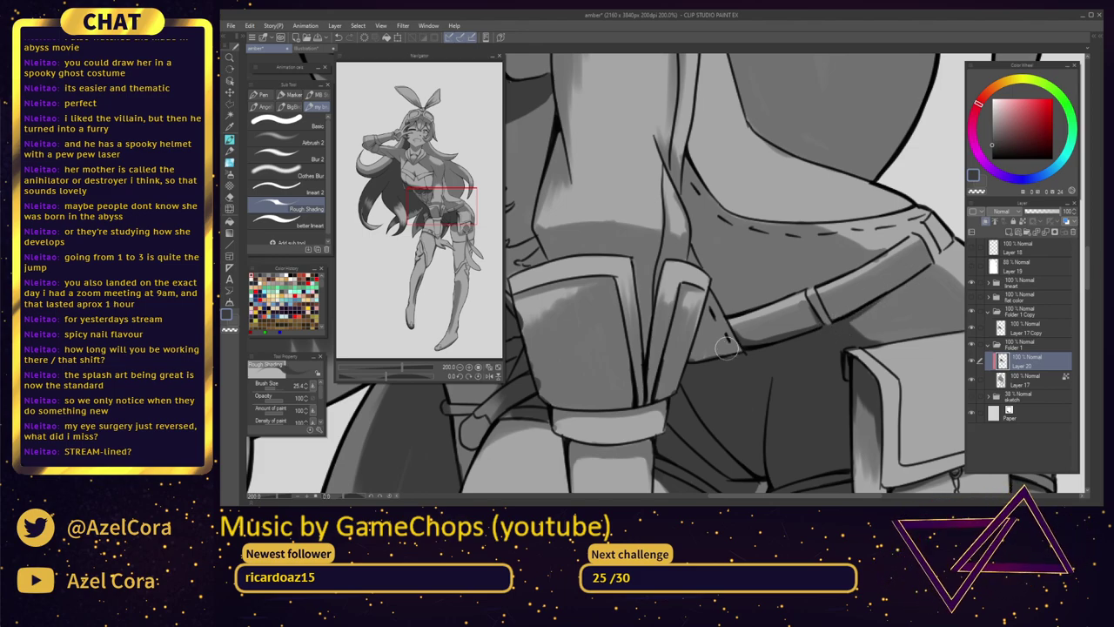
{"action": "mouse_move", "coordinate": [702, 319]}
{"action": "left_mouse_down"}
{"action": "mouse_move", "coordinate": [698, 362]}
{"action": "mouse_move", "coordinate": [733, 351]}
{"action": "mouse_move", "coordinate": [718, 316]}
{"action": "mouse_move", "coordinate": [740, 357]}
{"action": "mouse_move", "coordinate": [713, 294]}
{"action": "mouse_move", "coordinate": [744, 357]}
{"action": "mouse_move", "coordinate": [710, 273]}
{"action": "mouse_move", "coordinate": [692, 253]}
{"action": "mouse_move", "coordinate": [716, 266]}
{"action": "left_mouse_up"}
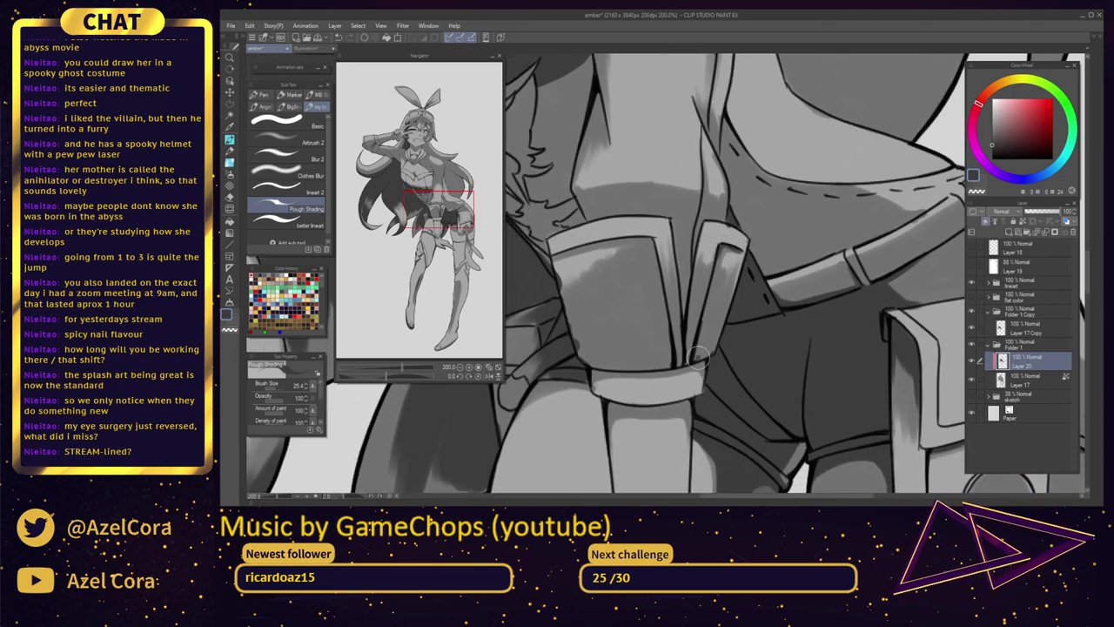
{"action": "mouse_move", "coordinate": [700, 358]}
{"action": "left_mouse_down"}
{"action": "mouse_move", "coordinate": [709, 293]}
{"action": "mouse_move", "coordinate": [687, 359]}
{"action": "mouse_move", "coordinate": [698, 299]}
{"action": "left_mouse_up"}
{"action": "left_click_drag", "start_coordinate": [671, 368], "coordinate": [660, 279]}
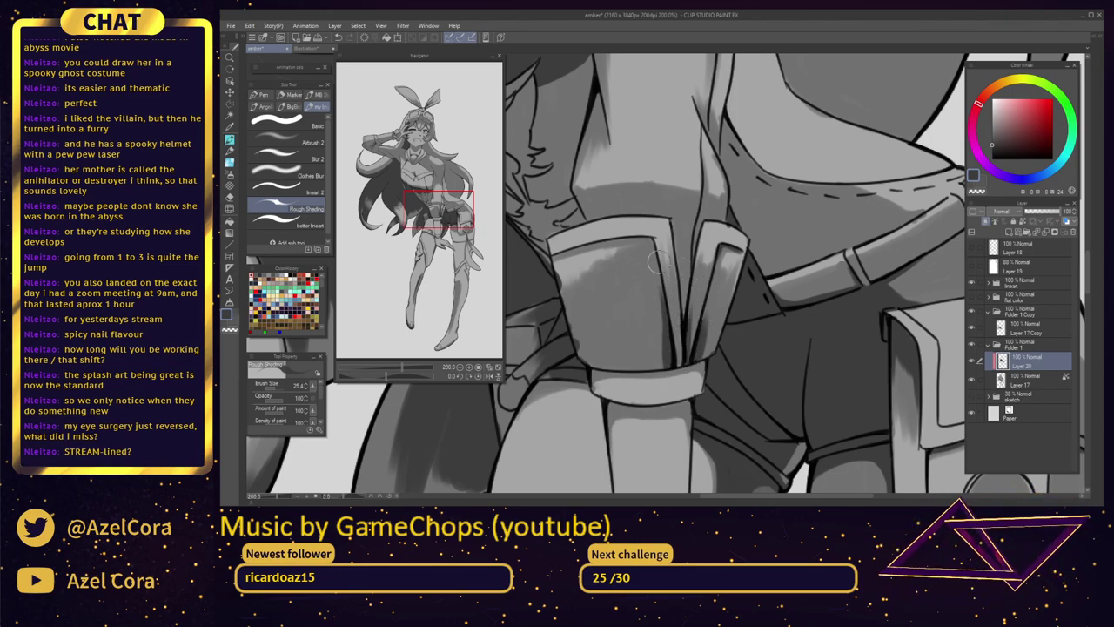
Shade the cuff's front panel along its lower edge and beneath the upper trim, undoing the unwanted strokes
{"action": "mouse_move", "coordinate": [573, 301]}
{"action": "left_mouse_down"}
{"action": "mouse_move", "coordinate": [562, 270]}
{"action": "mouse_move", "coordinate": [587, 361]}
{"action": "mouse_move", "coordinate": [577, 337]}
{"action": "mouse_move", "coordinate": [581, 352]}
{"action": "mouse_move", "coordinate": [603, 369]}
{"action": "mouse_move", "coordinate": [575, 306]}
{"action": "left_mouse_up"}
{"action": "key", "text": "ctrl+z"}
{"action": "mouse_move", "coordinate": [605, 365]}
{"action": "left_mouse_down"}
{"action": "mouse_move", "coordinate": [594, 314]}
{"action": "mouse_move", "coordinate": [613, 369]}
{"action": "mouse_move", "coordinate": [610, 305]}
{"action": "mouse_move", "coordinate": [625, 371]}
{"action": "mouse_move", "coordinate": [623, 311]}
{"action": "mouse_move", "coordinate": [632, 369]}
{"action": "mouse_move", "coordinate": [628, 309]}
{"action": "mouse_move", "coordinate": [643, 360]}
{"action": "mouse_move", "coordinate": [621, 301]}
{"action": "mouse_move", "coordinate": [635, 368]}
{"action": "mouse_move", "coordinate": [637, 310]}
{"action": "mouse_move", "coordinate": [650, 365]}
{"action": "mouse_move", "coordinate": [644, 297]}
{"action": "mouse_move", "coordinate": [653, 368]}
{"action": "mouse_move", "coordinate": [660, 313]}
{"action": "mouse_move", "coordinate": [661, 361]}
{"action": "mouse_move", "coordinate": [657, 286]}
{"action": "mouse_move", "coordinate": [660, 355]}
{"action": "mouse_move", "coordinate": [646, 306]}
{"action": "mouse_move", "coordinate": [645, 367]}
{"action": "mouse_move", "coordinate": [639, 355]}
{"action": "mouse_move", "coordinate": [640, 279]}
{"action": "mouse_move", "coordinate": [632, 342]}
{"action": "mouse_move", "coordinate": [606, 353]}
{"action": "mouse_move", "coordinate": [593, 378]}
{"action": "mouse_move", "coordinate": [703, 356]}
{"action": "mouse_move", "coordinate": [650, 373]}
{"action": "mouse_move", "coordinate": [699, 365]}
{"action": "mouse_move", "coordinate": [648, 372]}
{"action": "mouse_move", "coordinate": [710, 358]}
{"action": "mouse_move", "coordinate": [681, 369]}
{"action": "mouse_move", "coordinate": [706, 361]}
{"action": "mouse_move", "coordinate": [697, 365]}
{"action": "mouse_move", "coordinate": [691, 328]}
{"action": "left_mouse_up"}
{"action": "key", "text": "ctrl+z"}
{"action": "mouse_move", "coordinate": [679, 367]}
{"action": "left_mouse_down"}
{"action": "mouse_move", "coordinate": [664, 254]}
{"action": "mouse_move", "coordinate": [682, 355]}
{"action": "mouse_move", "coordinate": [669, 294]}
{"action": "left_mouse_up"}
{"action": "left_click_drag", "start_coordinate": [677, 345], "coordinate": [676, 232]}
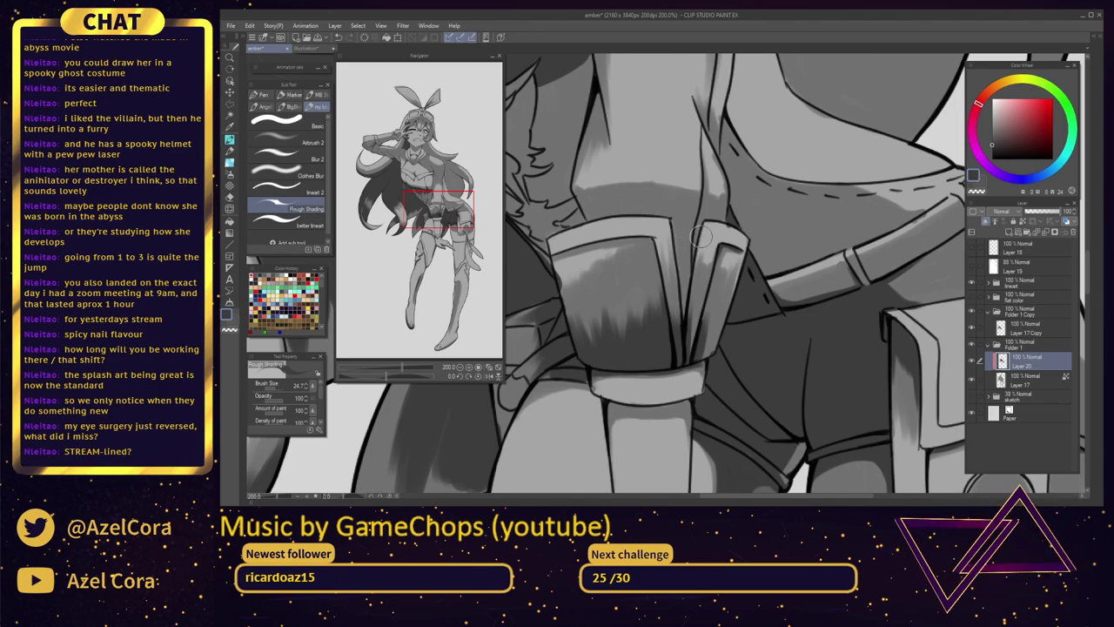
{"action": "mouse_move", "coordinate": [555, 259]}
{"action": "left_mouse_down"}
{"action": "mouse_move", "coordinate": [583, 248]}
{"action": "mouse_move", "coordinate": [552, 259]}
{"action": "mouse_move", "coordinate": [654, 259]}
{"action": "left_mouse_up"}
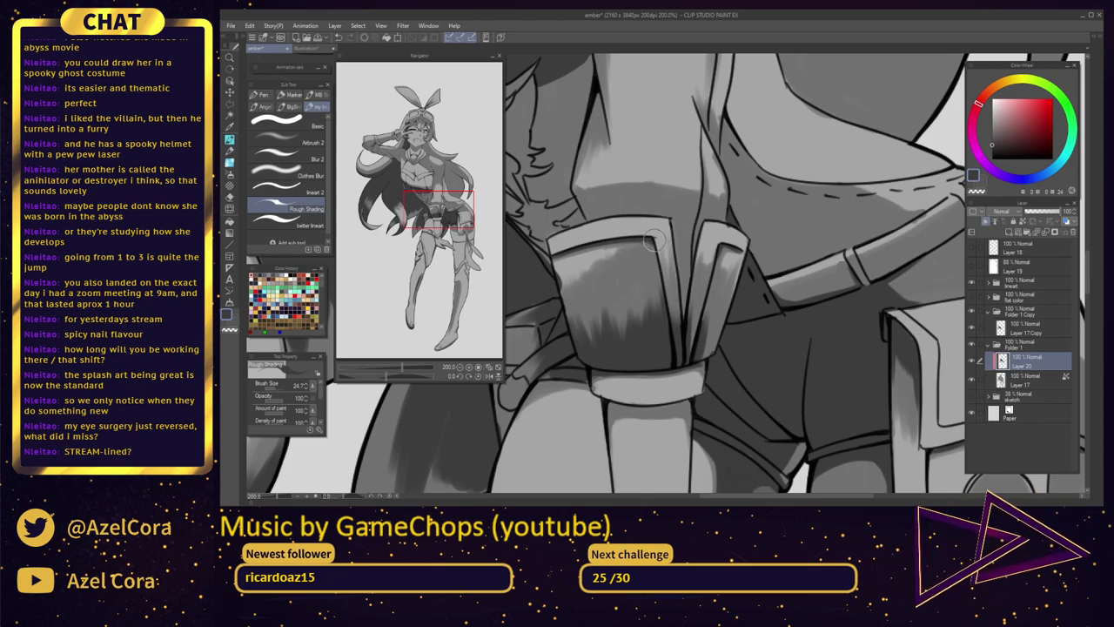
Darken the cuff's narrow side panel along its inner edge with brush size 24.7
{"action": "mouse_move", "coordinate": [699, 299]}
{"action": "left_mouse_down"}
{"action": "mouse_move", "coordinate": [700, 327]}
{"action": "mouse_move", "coordinate": [685, 306]}
{"action": "mouse_move", "coordinate": [704, 291]}
{"action": "mouse_move", "coordinate": [690, 383]}
{"action": "left_mouse_up"}
{"action": "left_click_drag", "start_coordinate": [690, 340], "coordinate": [690, 384]}
{"action": "left_click_drag", "start_coordinate": [698, 319], "coordinate": [694, 355]}
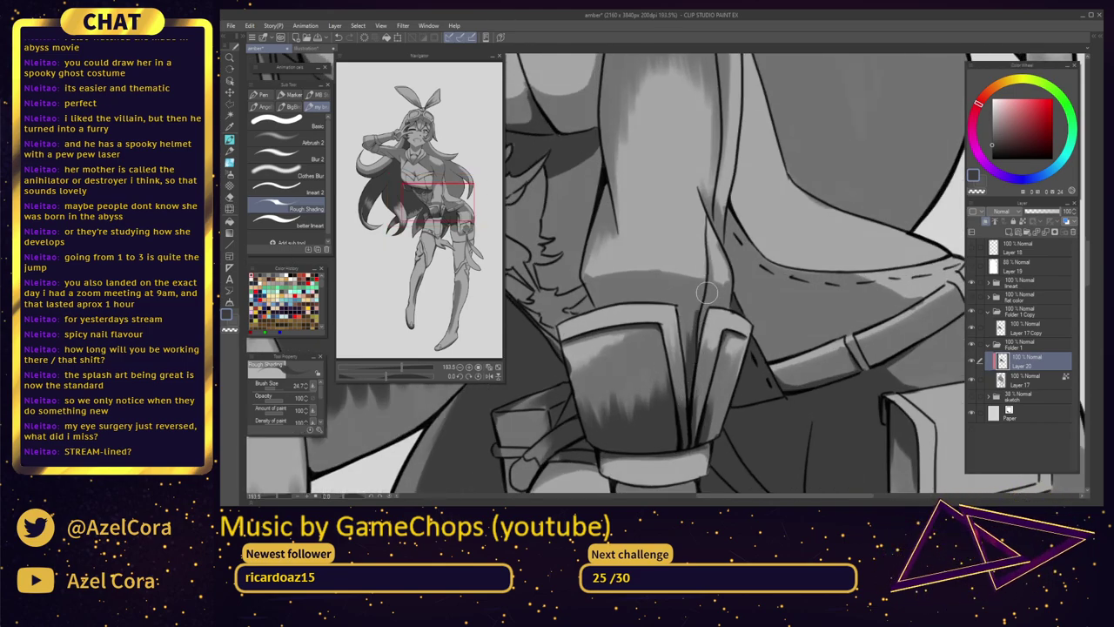
Shade the sleeve fold above the cuff and the gap between the cuff's two panels
{"action": "left_click_drag", "start_coordinate": [706, 295], "coordinate": [699, 339]}
{"action": "left_click_drag", "start_coordinate": [703, 296], "coordinate": [711, 271]}
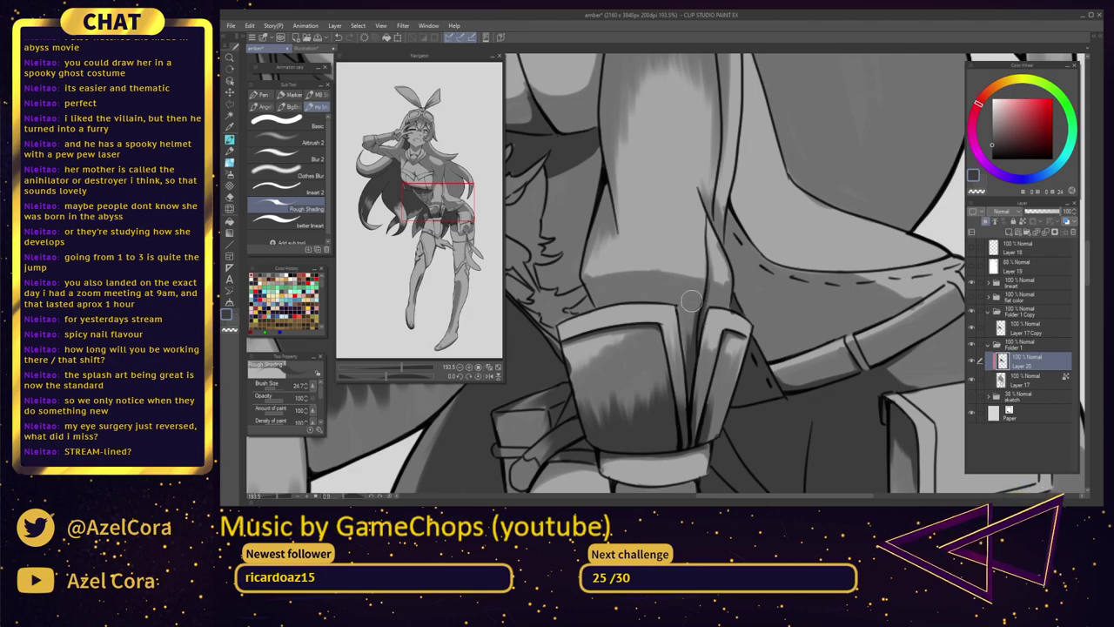
{"action": "key", "text": "]"}
{"action": "left_click_drag", "start_coordinate": [685, 329], "coordinate": [692, 367]}
{"action": "mouse_move", "coordinate": [687, 304]}
{"action": "left_mouse_down"}
{"action": "mouse_move", "coordinate": [692, 368]}
{"action": "mouse_move", "coordinate": [690, 295]}
{"action": "mouse_move", "coordinate": [696, 340]}
{"action": "mouse_move", "coordinate": [700, 324]}
{"action": "mouse_move", "coordinate": [690, 309]}
{"action": "mouse_move", "coordinate": [685, 335]}
{"action": "mouse_move", "coordinate": [686, 296]}
{"action": "mouse_move", "coordinate": [701, 338]}
{"action": "mouse_move", "coordinate": [701, 308]}
{"action": "left_mouse_up"}
{"action": "key", "text": "["}
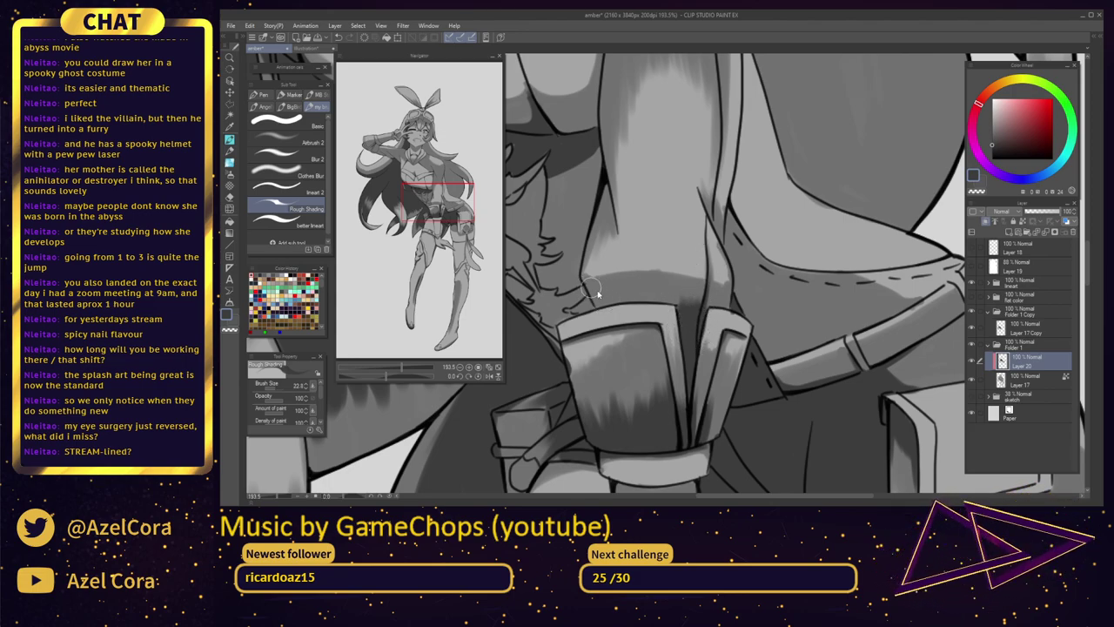
Shade the sleeve's lower edge just above the cuff, undoing the unwanted stroke
{"action": "mouse_move", "coordinate": [591, 288]}
{"action": "left_mouse_down"}
{"action": "mouse_move", "coordinate": [598, 308]}
{"action": "mouse_move", "coordinate": [612, 277]}
{"action": "mouse_move", "coordinate": [657, 298]}
{"action": "mouse_move", "coordinate": [579, 329]}
{"action": "left_mouse_up"}
{"action": "key", "text": "ctrl+z"}
{"action": "mouse_move", "coordinate": [607, 290]}
{"action": "left_mouse_down"}
{"action": "mouse_move", "coordinate": [693, 302]}
{"action": "mouse_move", "coordinate": [611, 294]}
{"action": "mouse_move", "coordinate": [672, 292]}
{"action": "mouse_move", "coordinate": [606, 298]}
{"action": "mouse_move", "coordinate": [703, 299]}
{"action": "mouse_move", "coordinate": [663, 299]}
{"action": "mouse_move", "coordinate": [693, 304]}
{"action": "mouse_move", "coordinate": [684, 302]}
{"action": "mouse_move", "coordinate": [705, 282]}
{"action": "mouse_move", "coordinate": [709, 309]}
{"action": "mouse_move", "coordinate": [709, 292]}
{"action": "mouse_move", "coordinate": [735, 310]}
{"action": "left_mouse_up"}
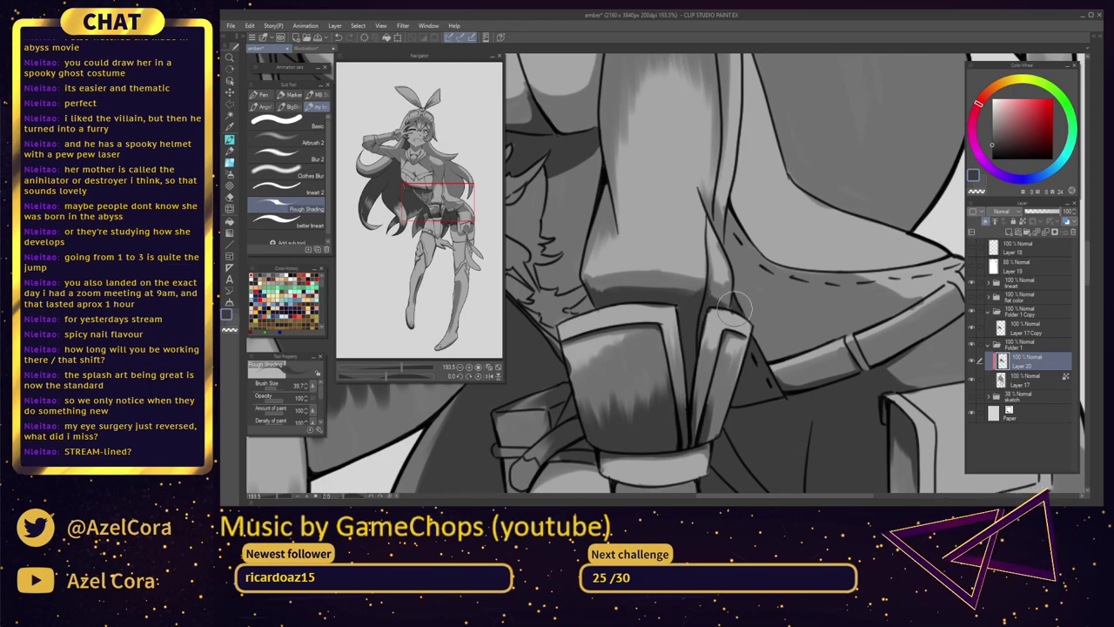
Shade the sleeve fold beneath the armpit and undo the dark stroke on the end of the top's band
{"action": "scroll", "coordinate": [740, 266], "scroll_direction": "down", "scroll_amount": 10}
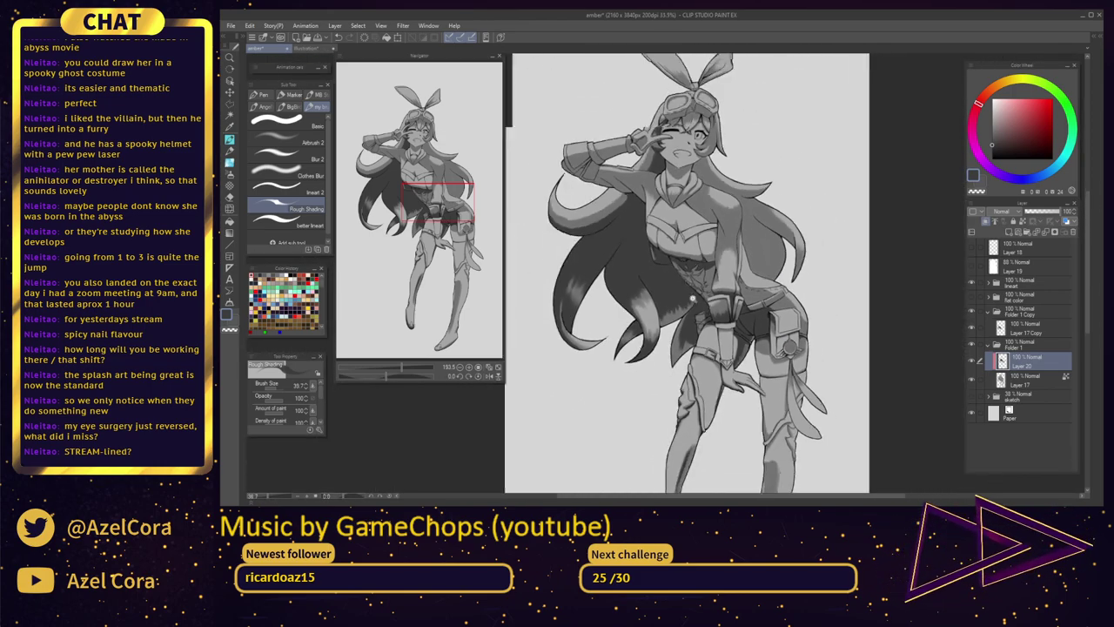
{"action": "scroll", "coordinate": [728, 389], "scroll_direction": "up", "scroll_amount": 7}
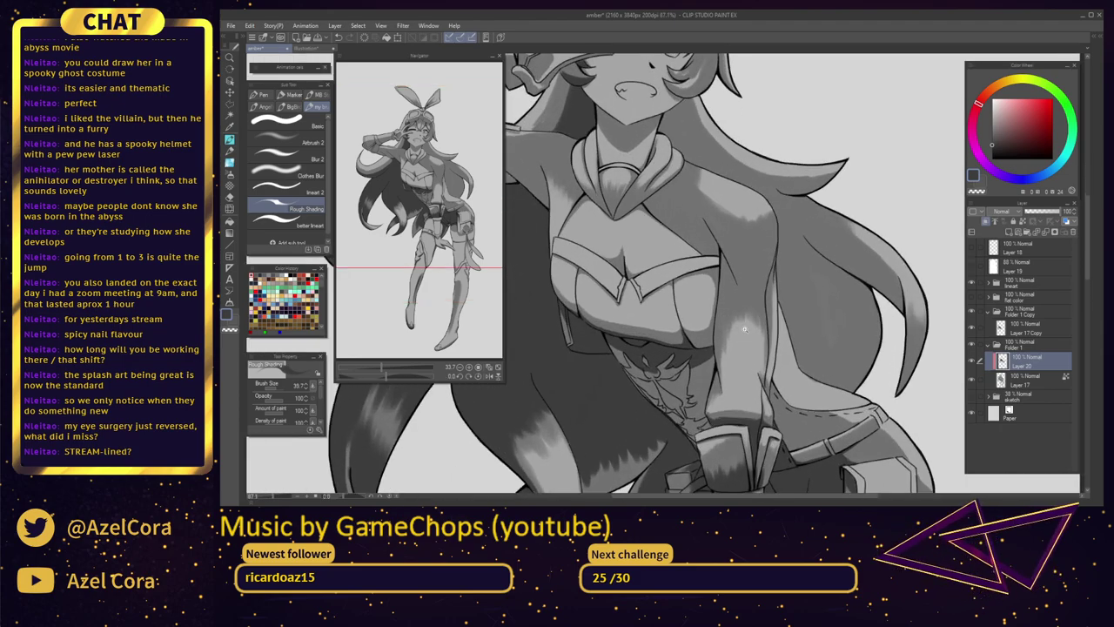
{"action": "scroll", "coordinate": [726, 391], "scroll_direction": "up", "scroll_amount": 2}
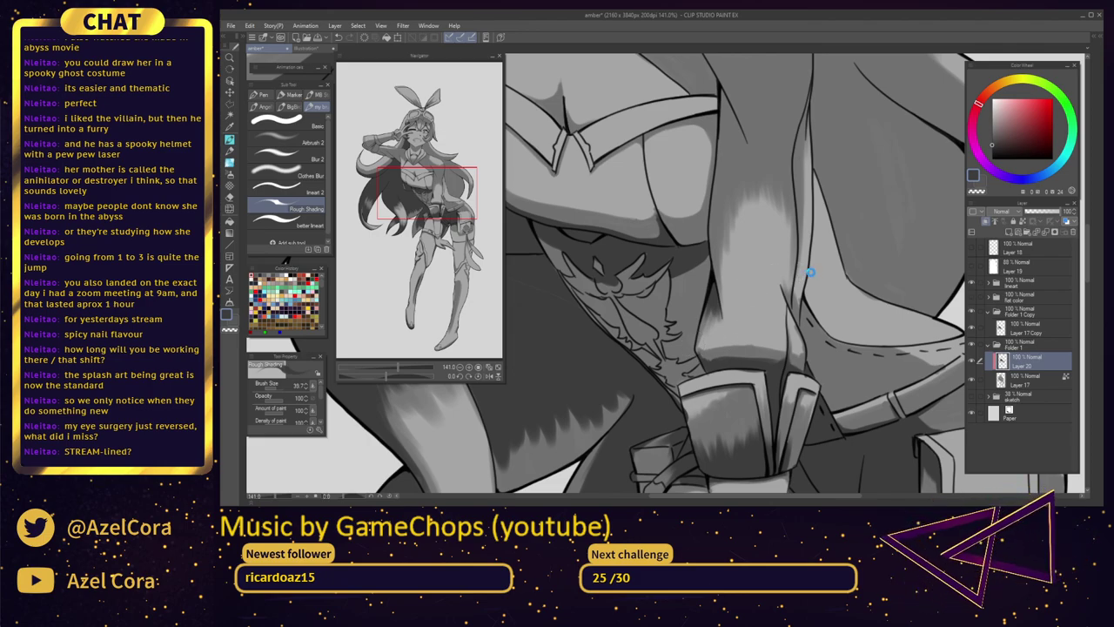
{"action": "mouse_move", "coordinate": [817, 268]}
{"action": "left_mouse_down"}
{"action": "mouse_move", "coordinate": [757, 374]}
{"action": "mouse_move", "coordinate": [786, 422]}
{"action": "left_mouse_up"}
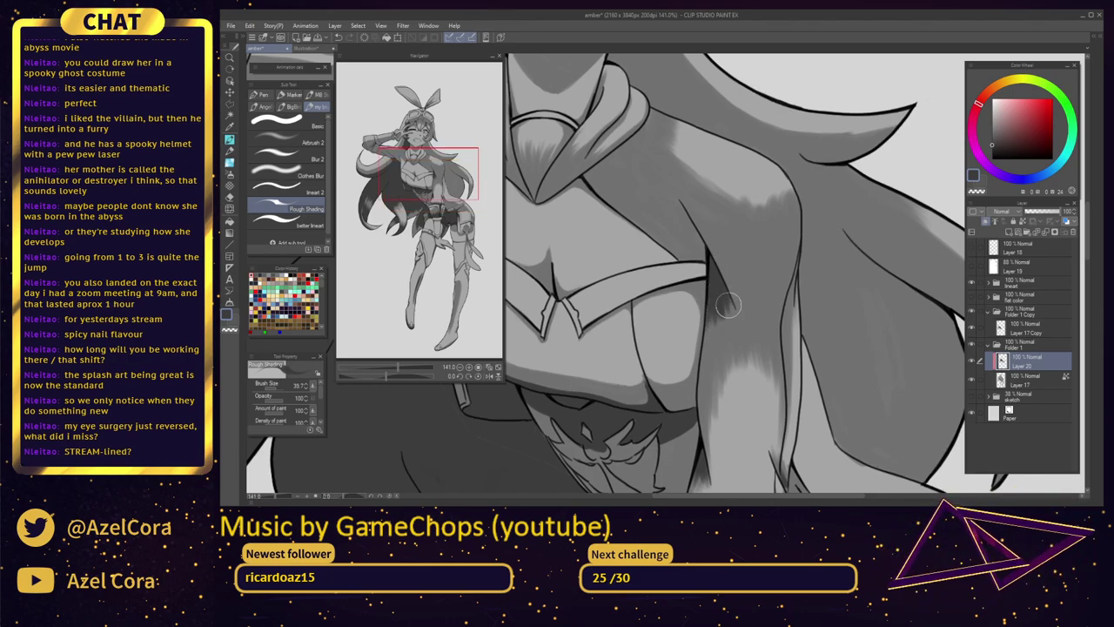
{"action": "mouse_move", "coordinate": [713, 303]}
{"action": "left_mouse_down"}
{"action": "mouse_move", "coordinate": [778, 275]}
{"action": "mouse_move", "coordinate": [770, 285]}
{"action": "mouse_move", "coordinate": [754, 259]}
{"action": "left_mouse_up"}
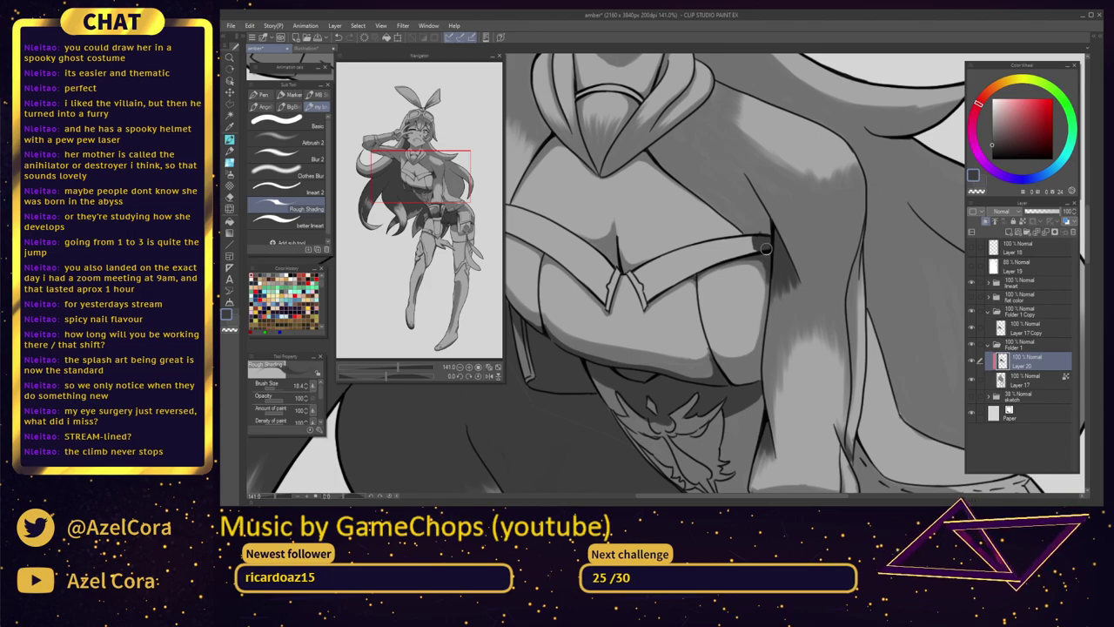
{"action": "key", "text": "ctrl+z"}
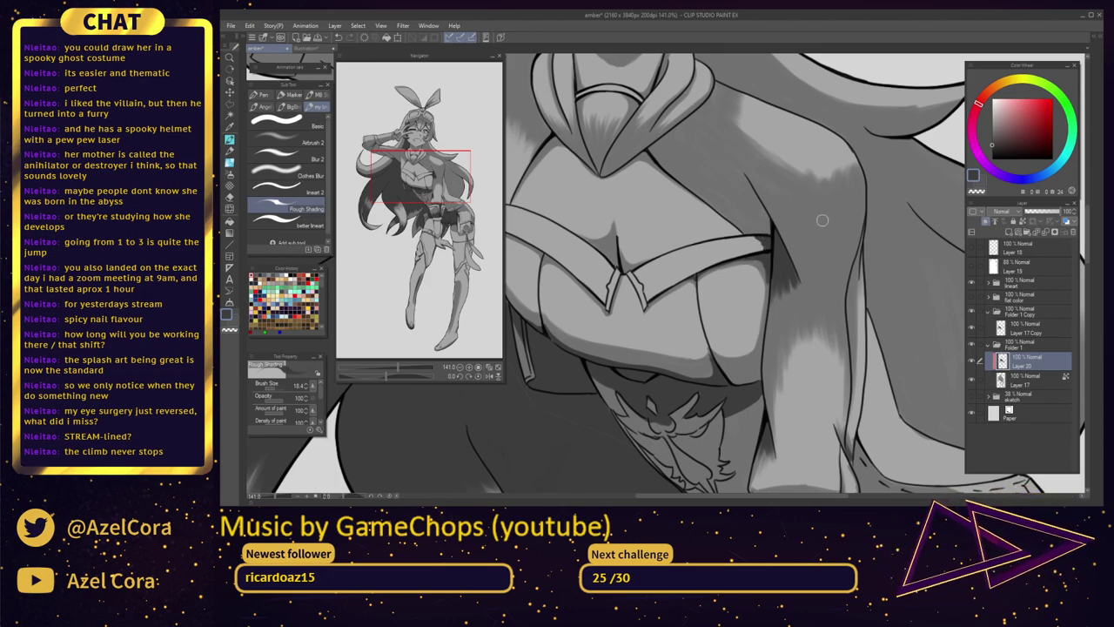
Shade the end of the top's band beside the armpit on Layer 17 with a grey sampled from the sleeve
{"action": "left_click", "coordinate": [1016, 380]}
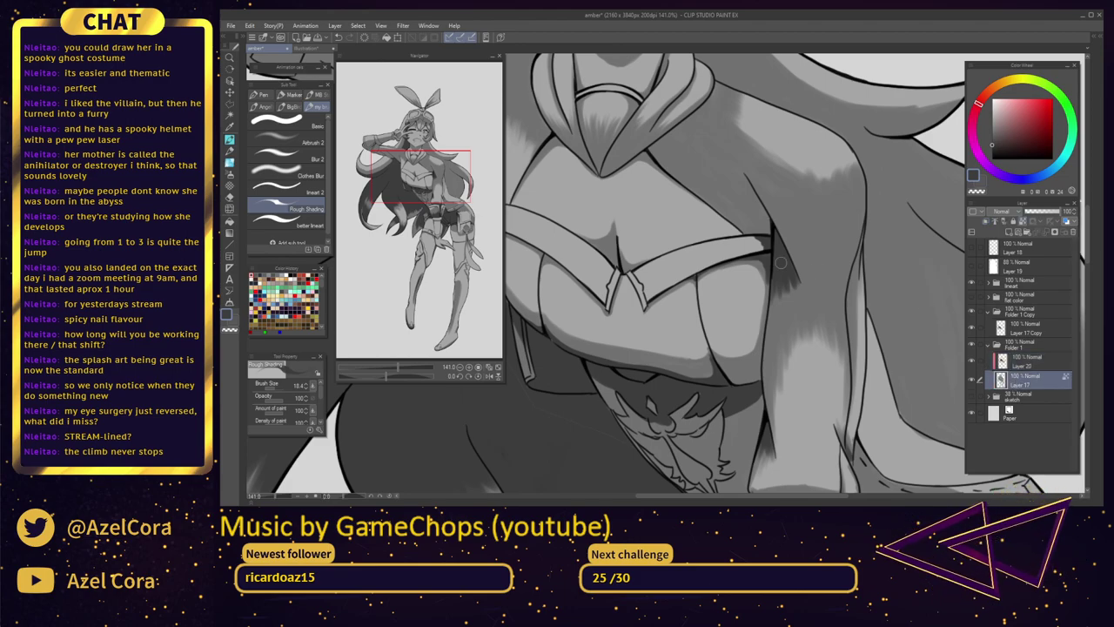
{"action": "left_click", "coordinate": [811, 221], "text": "alt"}
{"action": "key", "text": "b"}
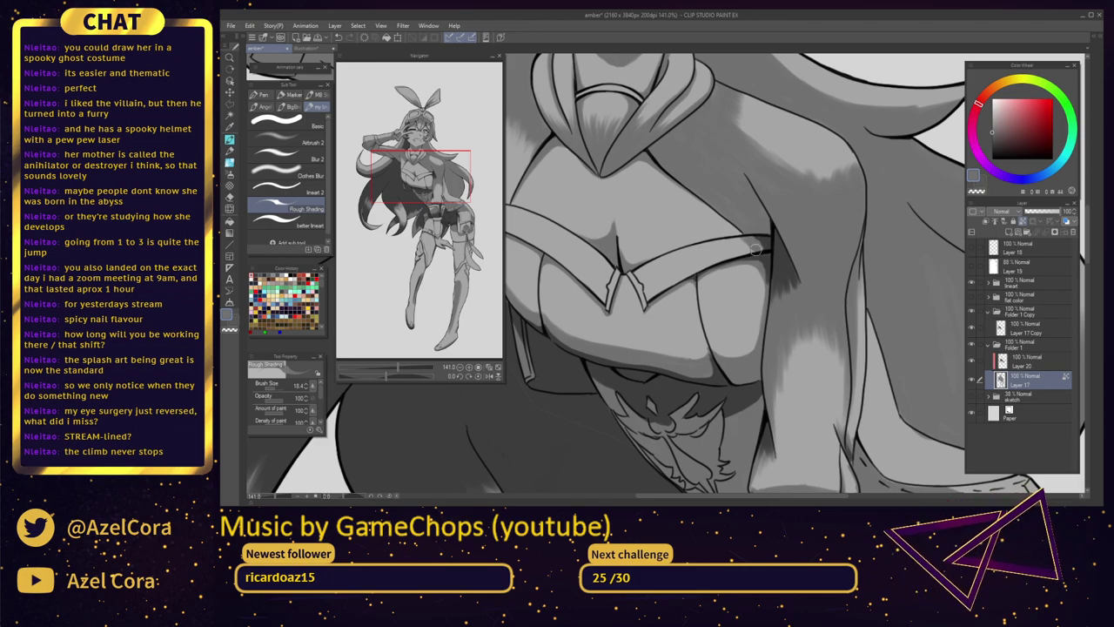
{"action": "left_click_drag", "start_coordinate": [800, 232], "coordinate": [804, 258]}
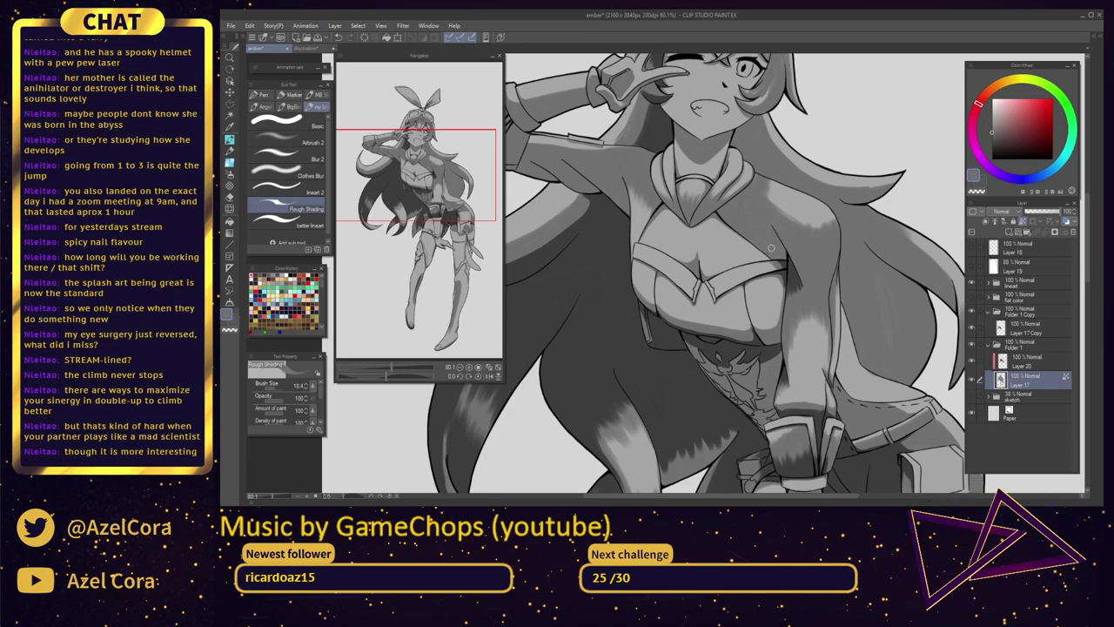
Shade the jacket's fold above the armpit and the area under the collar on Layer 20 with the darker grey
{"action": "left_click", "coordinate": [1029, 361]}
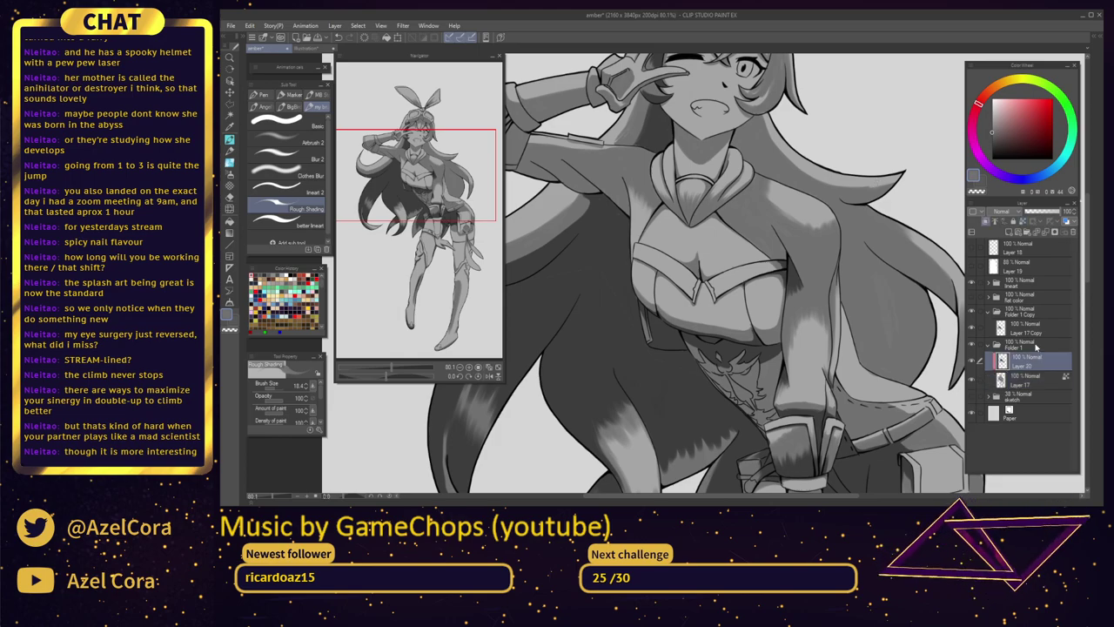
{"action": "scroll", "coordinate": [774, 255], "scroll_direction": "up", "scroll_amount": 5}
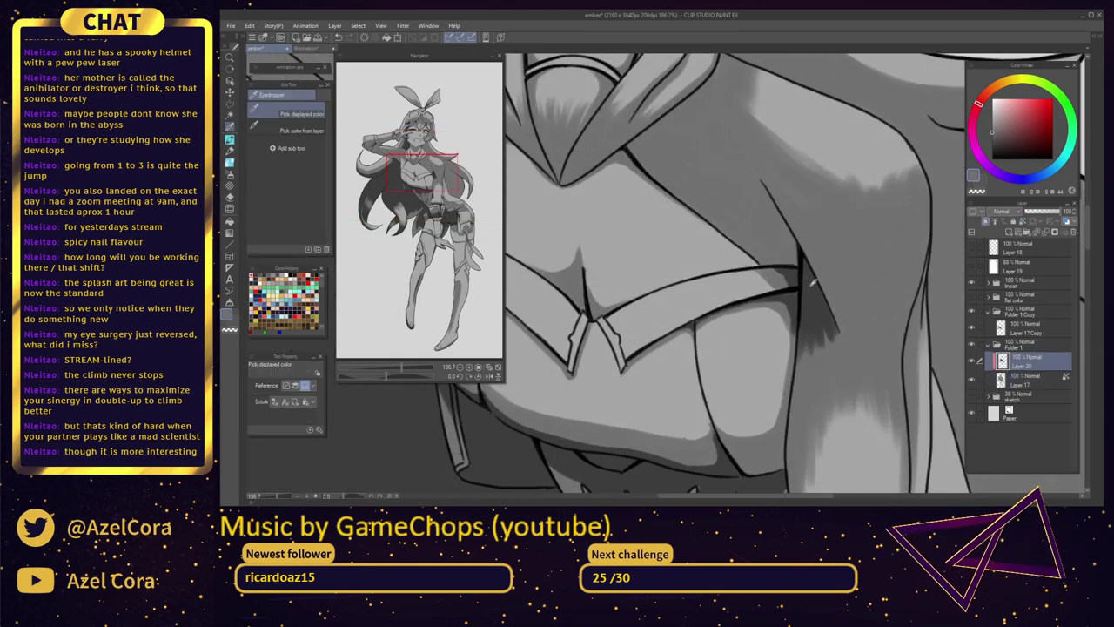
{"action": "scroll", "coordinate": [776, 245], "scroll_direction": "up", "scroll_amount": 1}
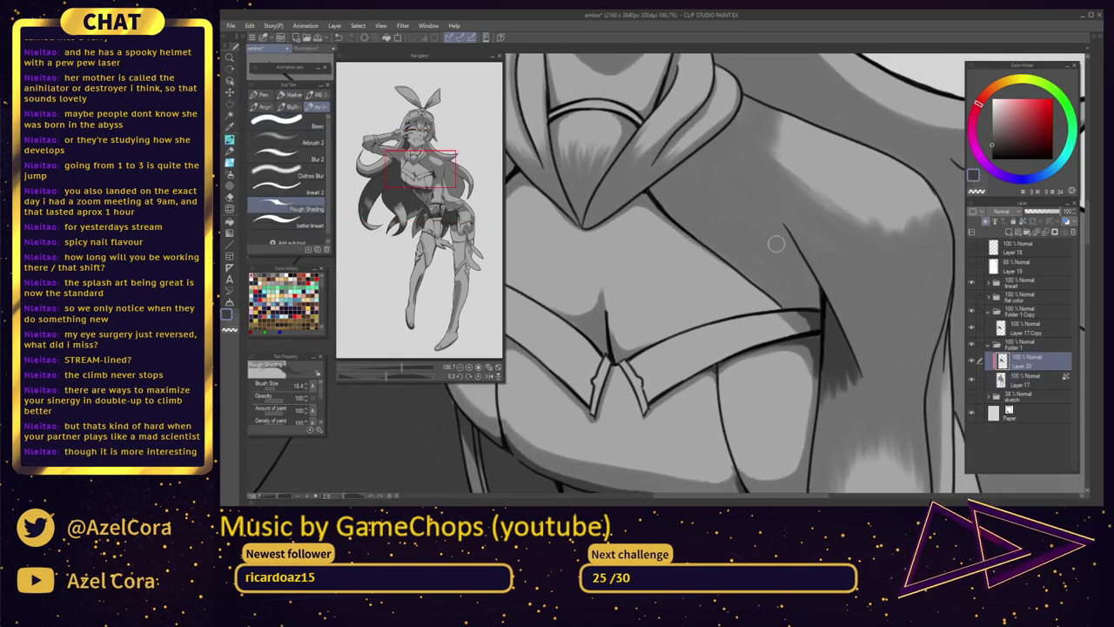
{"action": "left_click_drag", "start_coordinate": [783, 229], "coordinate": [795, 256]}
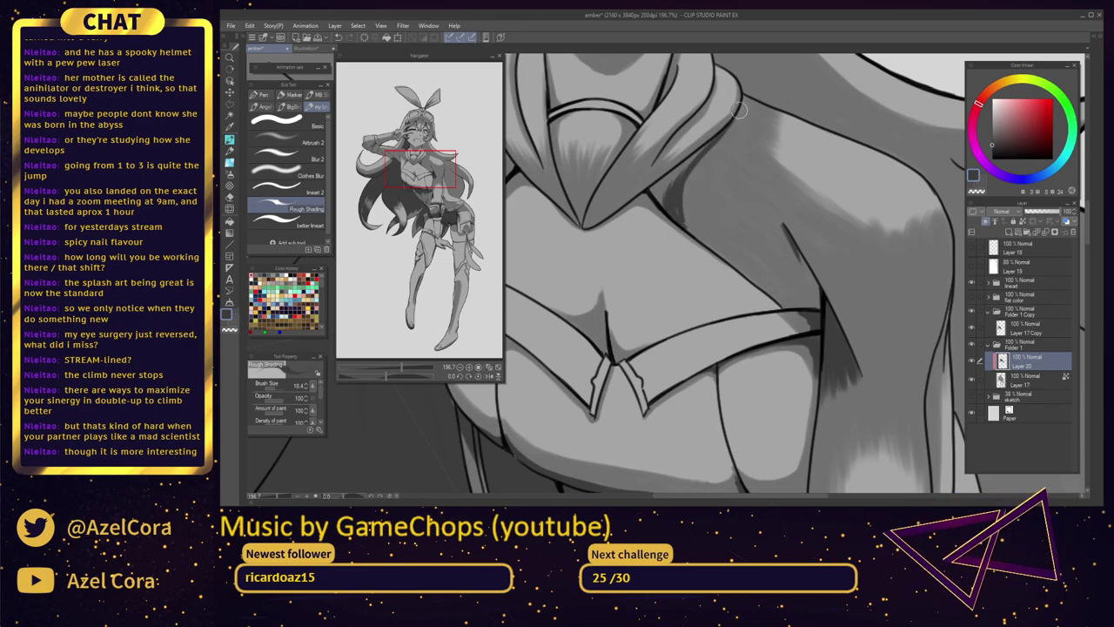
{"action": "mouse_move", "coordinate": [713, 140]}
{"action": "left_mouse_down"}
{"action": "mouse_move", "coordinate": [671, 197]}
{"action": "mouse_move", "coordinate": [687, 165]}
{"action": "mouse_move", "coordinate": [679, 215]}
{"action": "mouse_move", "coordinate": [680, 177]}
{"action": "mouse_move", "coordinate": [660, 201]}
{"action": "left_mouse_up"}
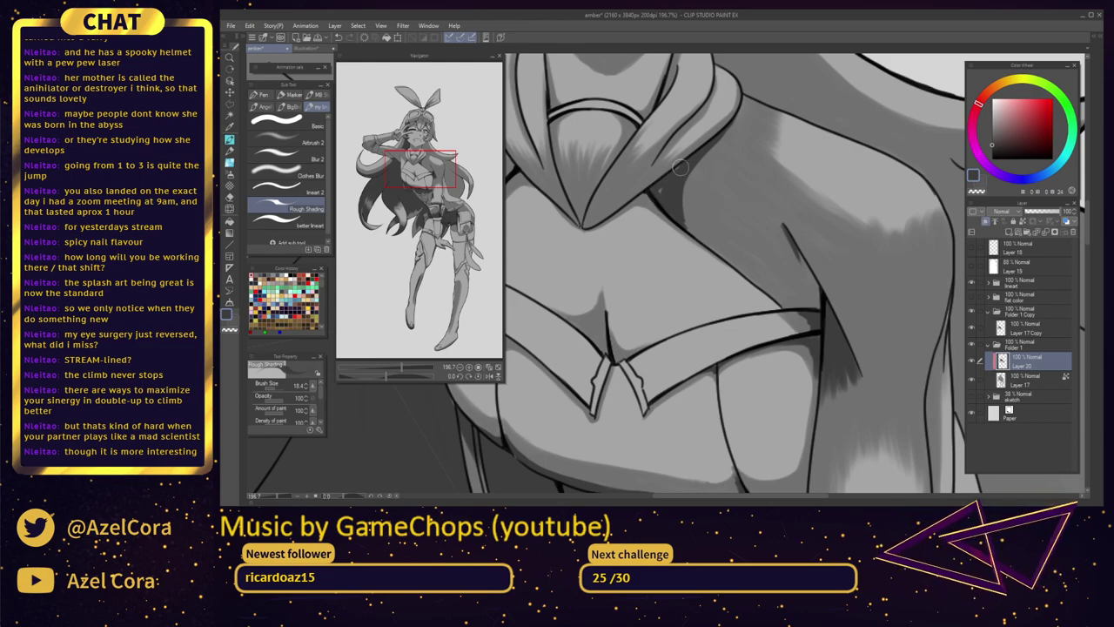
{"action": "left_click_drag", "start_coordinate": [767, 187], "coordinate": [676, 149]}
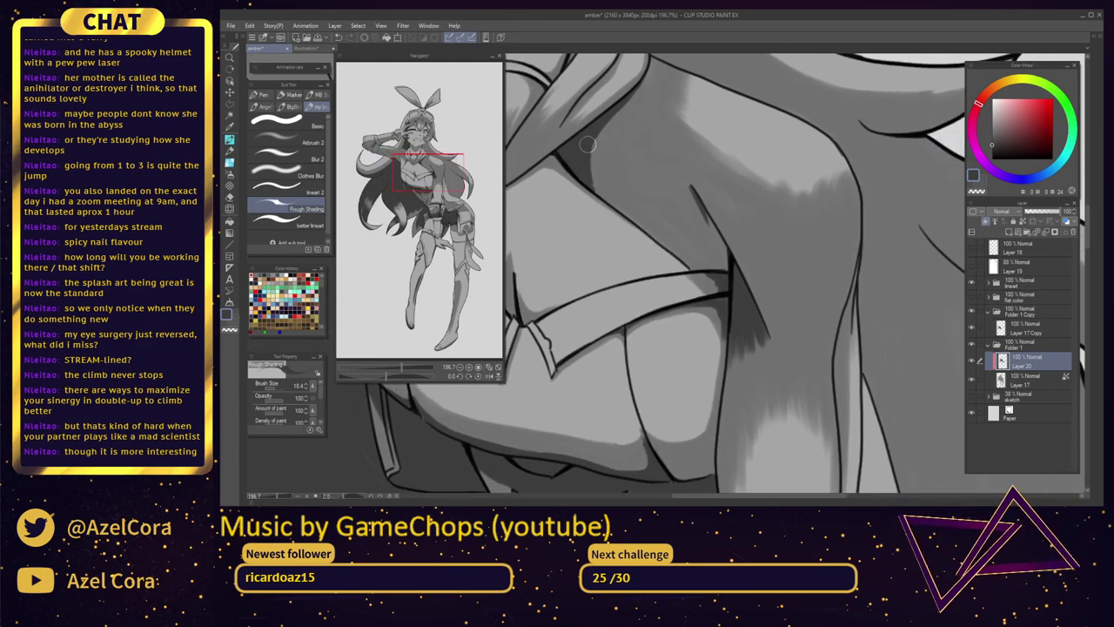
Extend the dark shading from under the collar down the jacket's front edge to the armpit fold, undoing the unwanted stroke
{"action": "left_click_drag", "start_coordinate": [591, 154], "coordinate": [635, 193]}
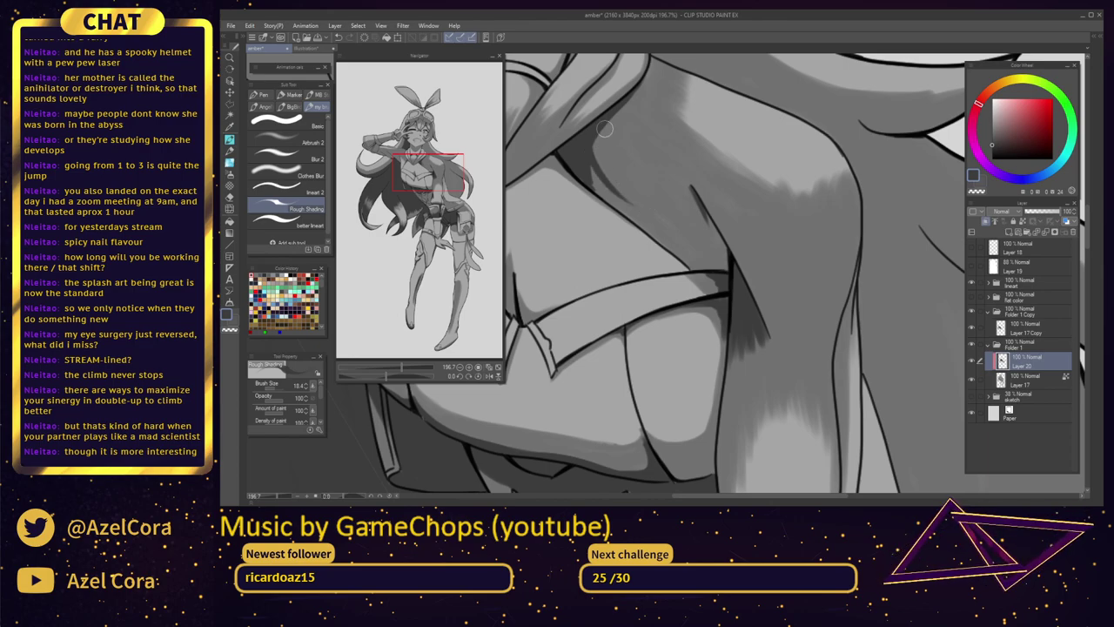
{"action": "mouse_move", "coordinate": [604, 129]}
{"action": "left_mouse_down"}
{"action": "mouse_move", "coordinate": [618, 190]}
{"action": "mouse_move", "coordinate": [596, 158]}
{"action": "mouse_move", "coordinate": [616, 113]}
{"action": "left_mouse_up"}
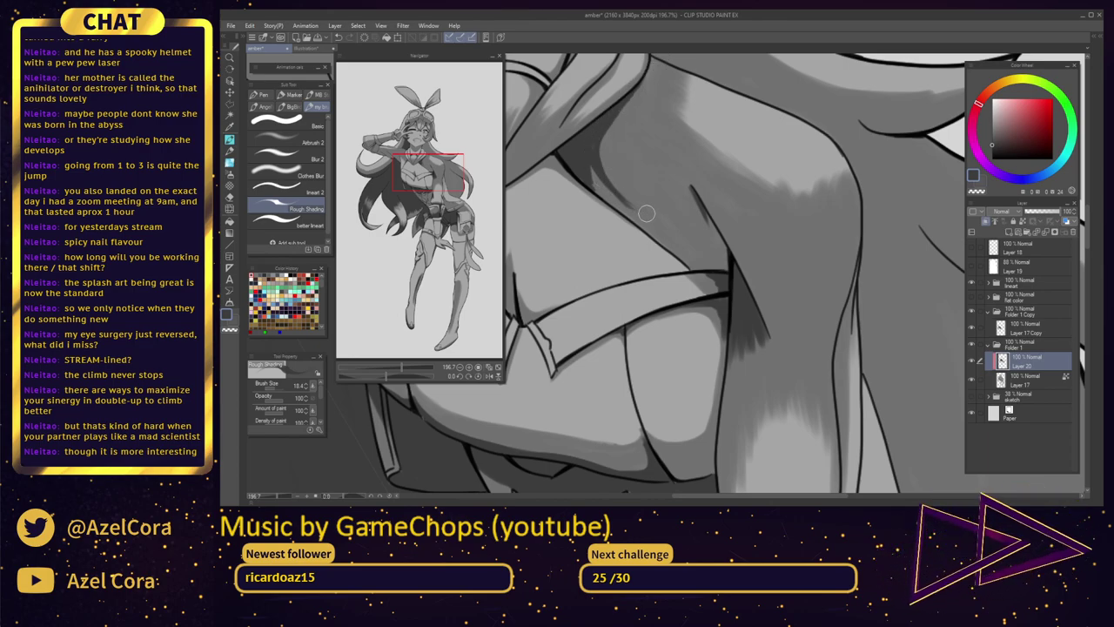
{"action": "left_click_drag", "start_coordinate": [605, 171], "coordinate": [689, 236]}
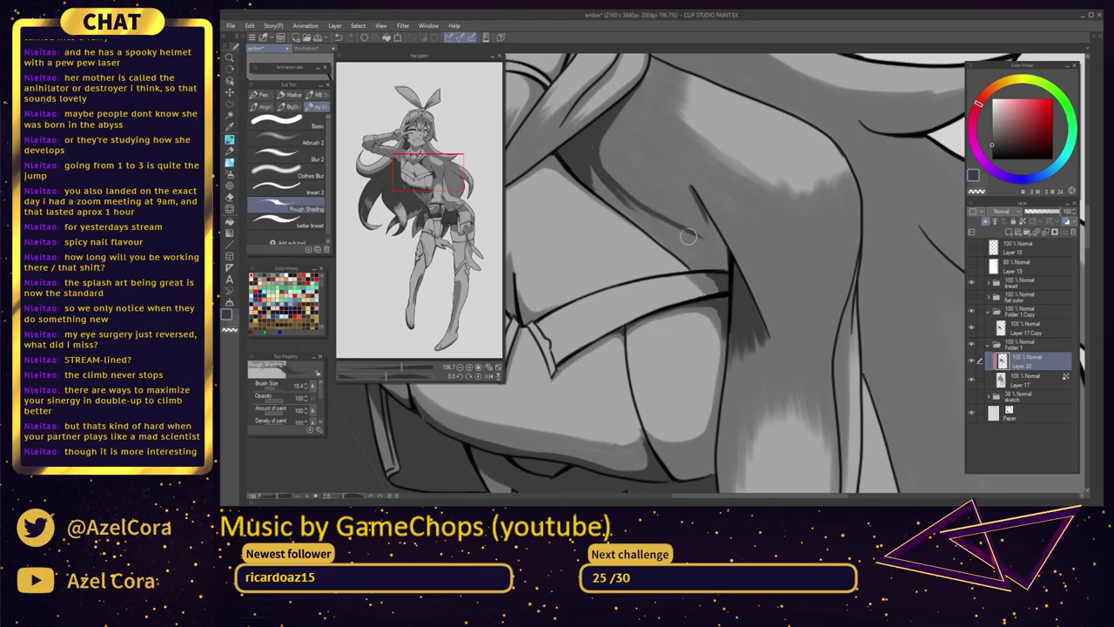
{"action": "left_click_drag", "start_coordinate": [639, 202], "coordinate": [722, 249]}
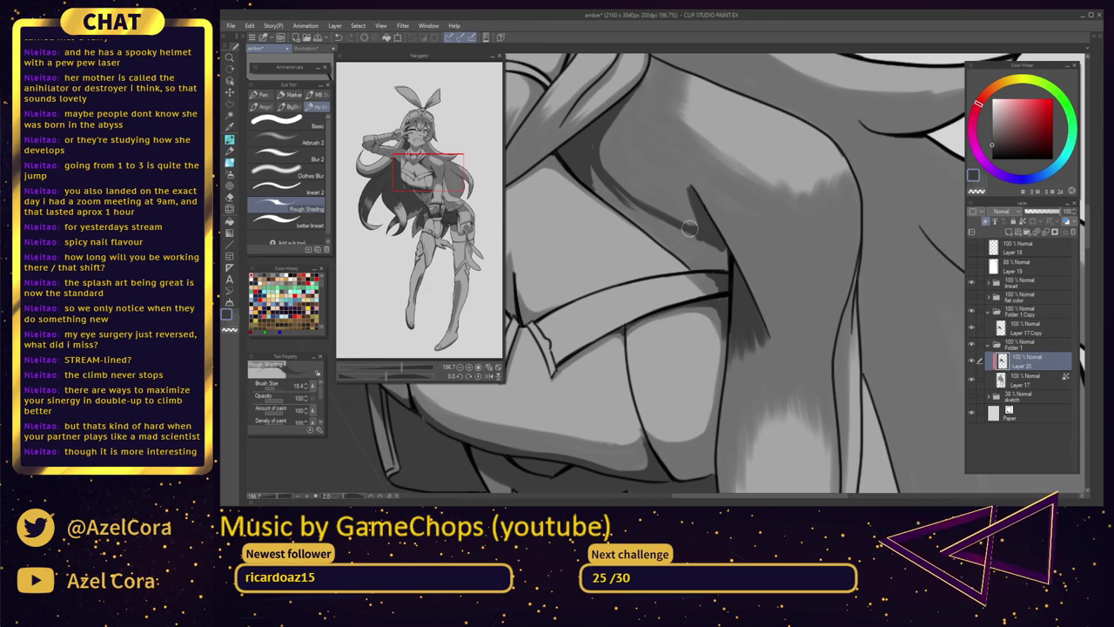
{"action": "key", "text": "ctrl+z"}
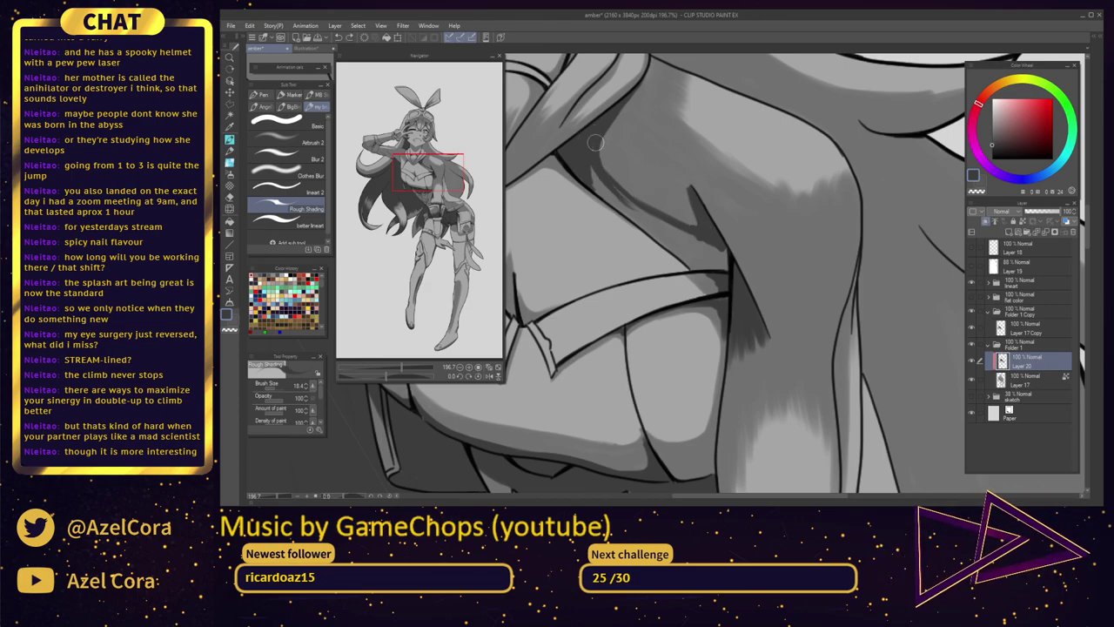
{"action": "mouse_move", "coordinate": [586, 152]}
{"action": "left_mouse_down"}
{"action": "mouse_move", "coordinate": [595, 165]}
{"action": "mouse_move", "coordinate": [590, 146]}
{"action": "left_mouse_up"}
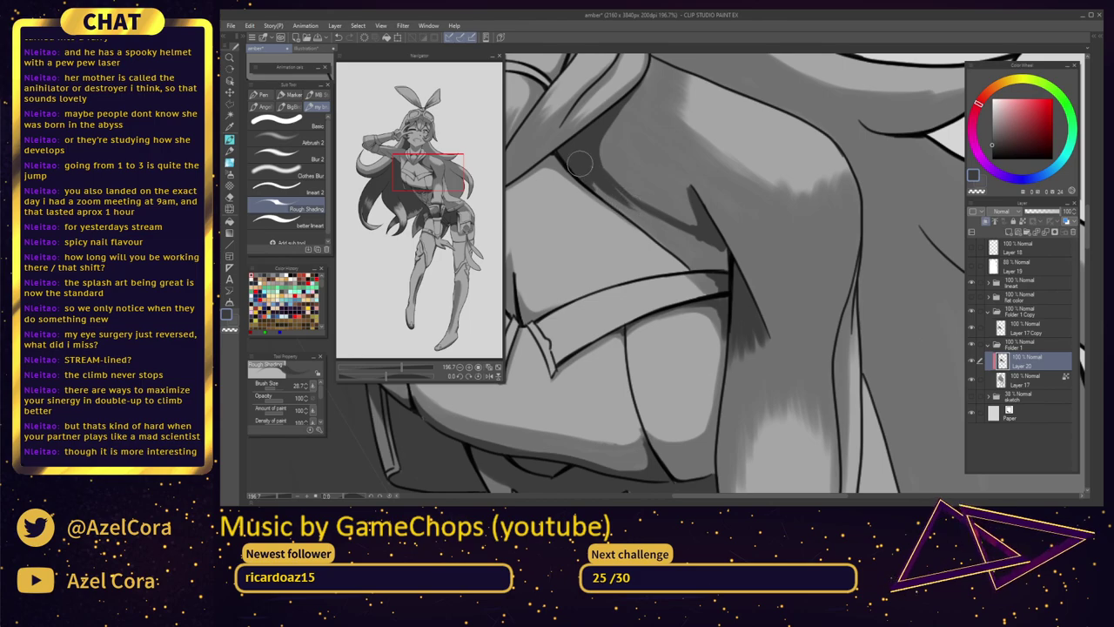
Fill in the shadow between the jacket's front edge and the armpit fold with brush size 28.7
{"action": "mouse_move", "coordinate": [583, 168]}
{"action": "left_mouse_down"}
{"action": "mouse_move", "coordinate": [632, 209]}
{"action": "mouse_move", "coordinate": [600, 191]}
{"action": "mouse_move", "coordinate": [583, 176]}
{"action": "mouse_move", "coordinate": [648, 220]}
{"action": "left_mouse_up"}
{"action": "left_click_drag", "start_coordinate": [611, 181], "coordinate": [691, 261]}
{"action": "left_click_drag", "start_coordinate": [624, 207], "coordinate": [694, 260]}
{"action": "mouse_move", "coordinate": [654, 229]}
{"action": "left_mouse_down"}
{"action": "mouse_move", "coordinate": [696, 260]}
{"action": "mouse_move", "coordinate": [711, 251]}
{"action": "mouse_move", "coordinate": [689, 232]}
{"action": "mouse_move", "coordinate": [701, 224]}
{"action": "mouse_move", "coordinate": [664, 235]}
{"action": "mouse_move", "coordinate": [705, 245]}
{"action": "mouse_move", "coordinate": [663, 223]}
{"action": "mouse_move", "coordinate": [707, 254]}
{"action": "mouse_move", "coordinate": [703, 238]}
{"action": "left_mouse_up"}
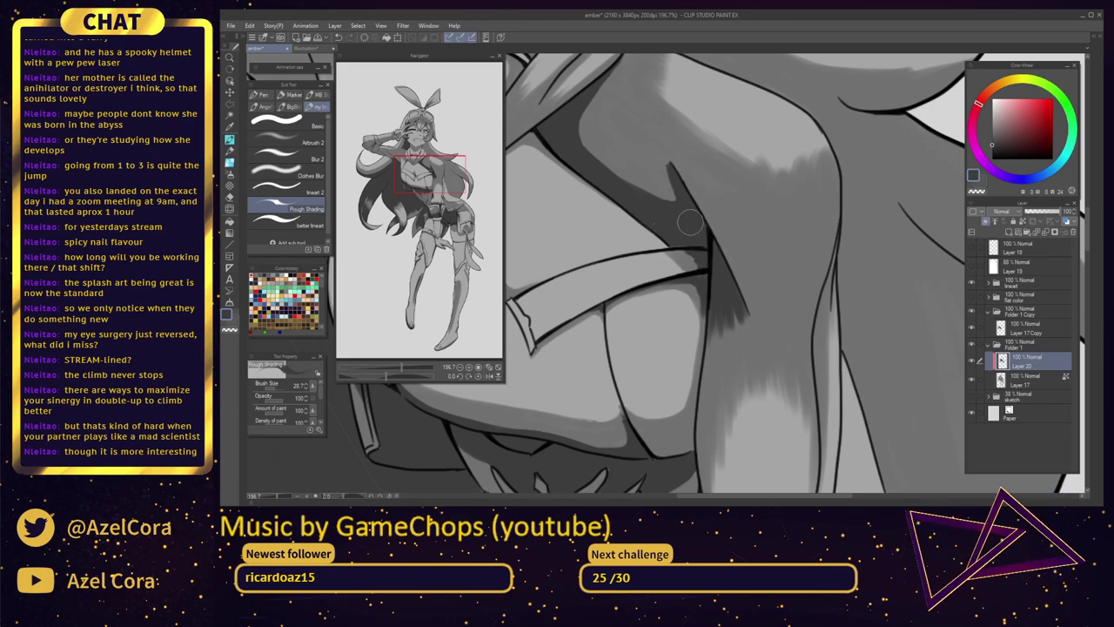
{"action": "left_click_drag", "start_coordinate": [679, 201], "coordinate": [758, 126]}
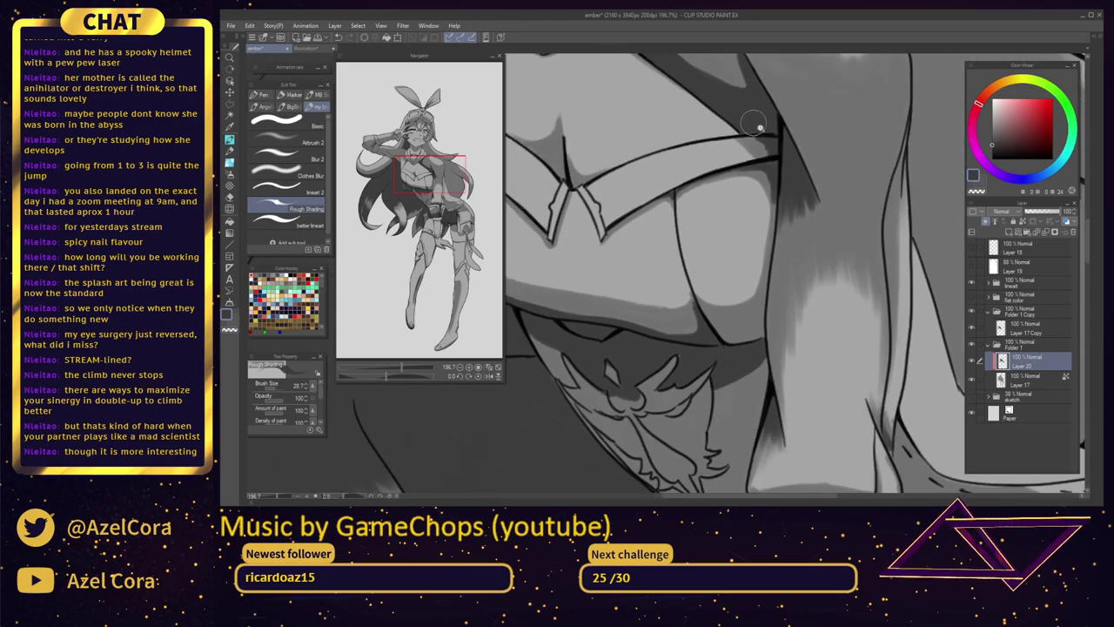
{"action": "scroll", "coordinate": [756, 125], "scroll_direction": "down", "scroll_amount": 7}
{"action": "left_click_drag", "start_coordinate": [684, 144], "coordinate": [738, 197]}
{"action": "scroll", "coordinate": [739, 198], "scroll_direction": "up", "scroll_amount": 10}
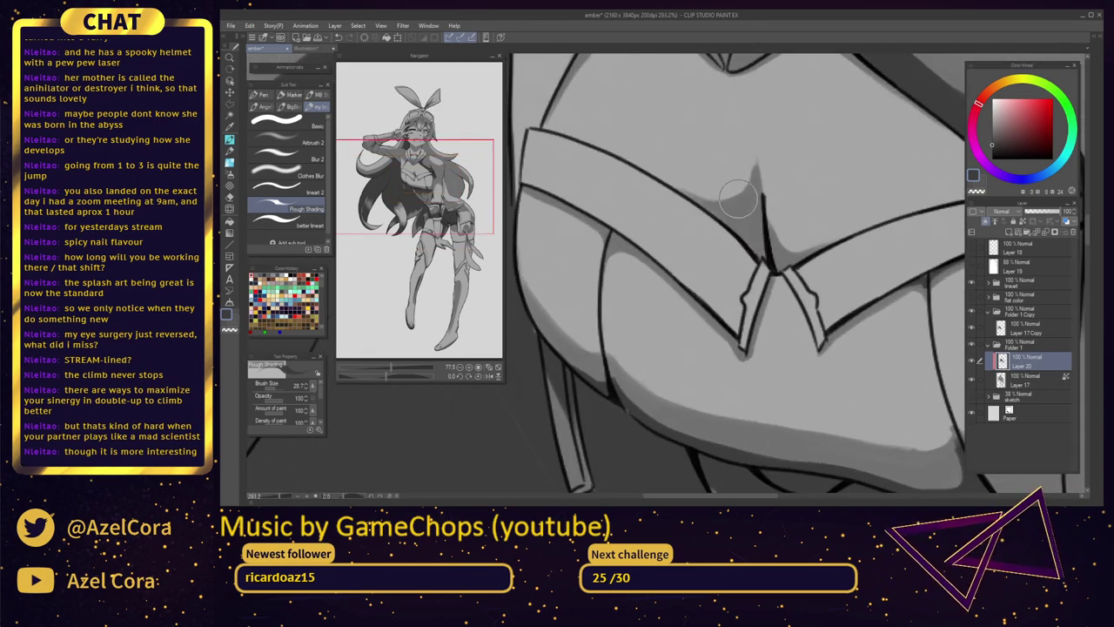
{"action": "left_click_drag", "start_coordinate": [763, 244], "coordinate": [758, 189]}
{"action": "mouse_move", "coordinate": [755, 243]}
{"action": "left_mouse_down"}
{"action": "mouse_move", "coordinate": [756, 192]}
{"action": "mouse_move", "coordinate": [732, 221]}
{"action": "left_mouse_up"}
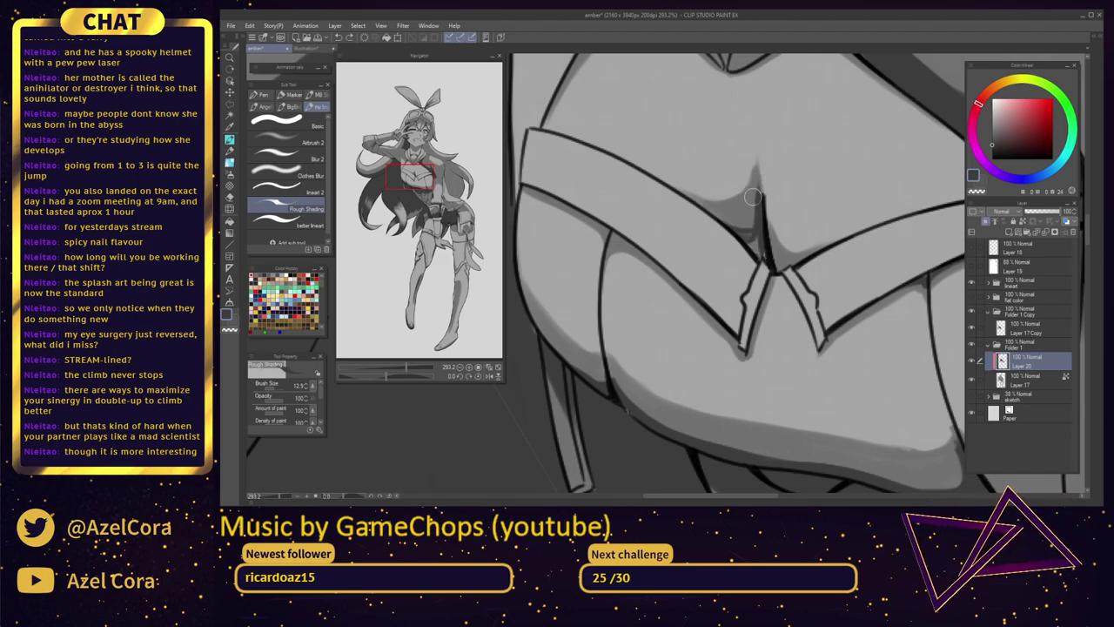
{"action": "key", "text": "ctrl+z"}
{"action": "key", "text": "ctrl+z"}
{"action": "key", "text": "ctrl+z"}
{"action": "key", "text": "ctrl+z"}
{"action": "key", "text": "ctrl+z"}
{"action": "key", "text": "ctrl+z"}
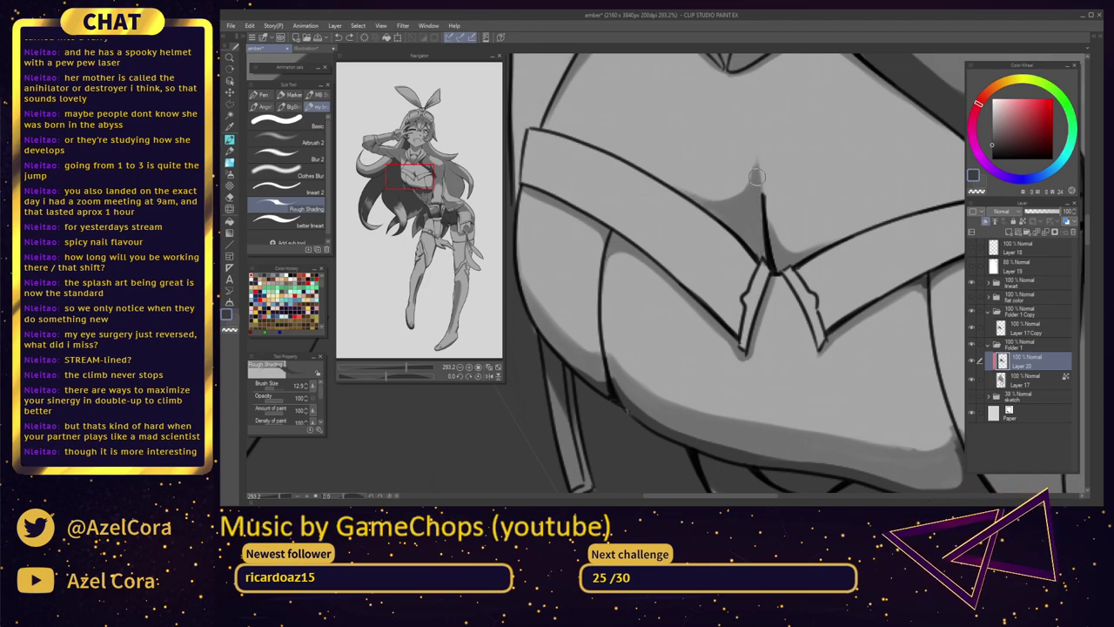
Shade the dark crease above the centre notch of the top on Layer 20 with brush size 12.9
{"action": "left_click_drag", "start_coordinate": [754, 177], "coordinate": [768, 266]}
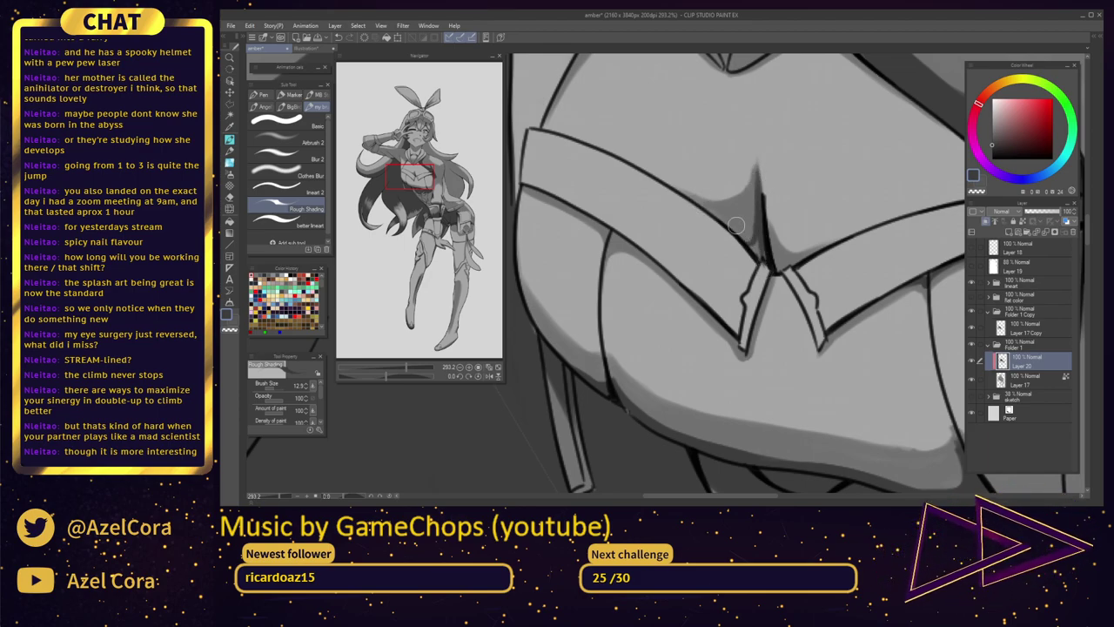
{"action": "mouse_move", "coordinate": [731, 228]}
{"action": "left_mouse_down"}
{"action": "mouse_move", "coordinate": [749, 232]}
{"action": "mouse_move", "coordinate": [740, 227]}
{"action": "mouse_move", "coordinate": [754, 217]}
{"action": "left_mouse_up"}
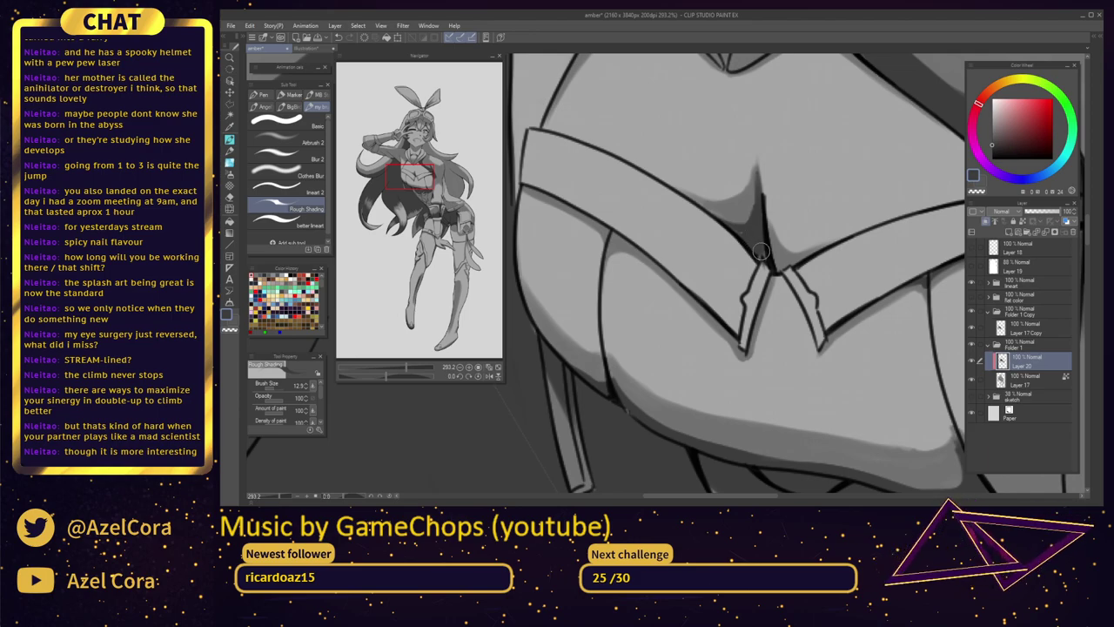
{"action": "mouse_move", "coordinate": [776, 258]}
{"action": "left_mouse_down"}
{"action": "mouse_move", "coordinate": [783, 269]}
{"action": "mouse_move", "coordinate": [830, 217]}
{"action": "mouse_move", "coordinate": [768, 263]}
{"action": "mouse_move", "coordinate": [760, 293]}
{"action": "left_mouse_up"}
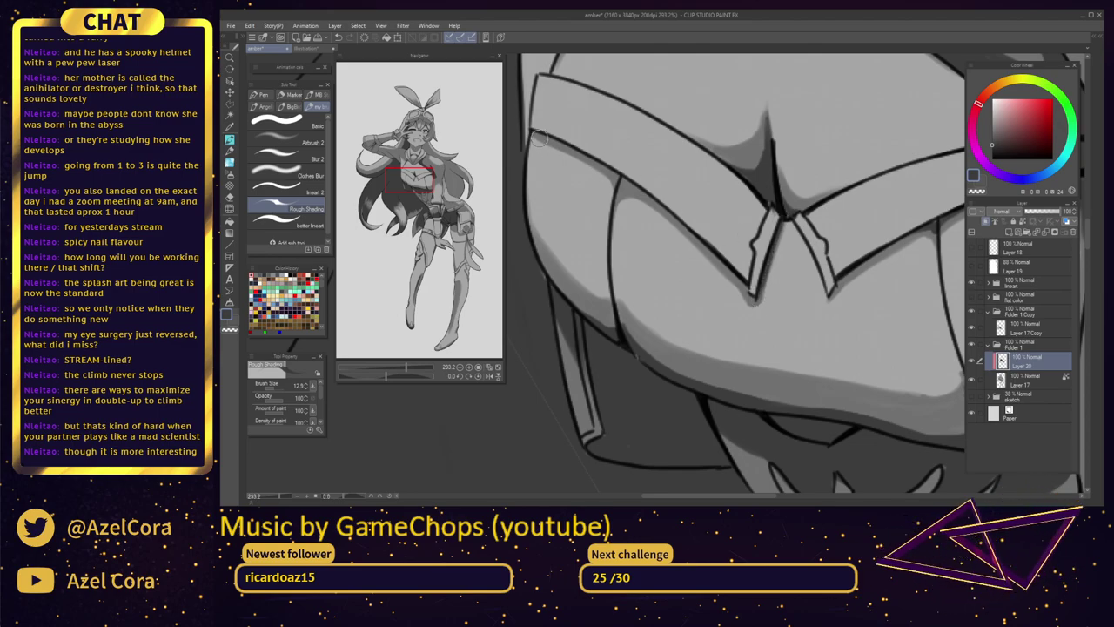
Add a thin dark shadow under the top's band down to its centre point and along the top's outer lower edge
{"action": "mouse_move", "coordinate": [539, 137]}
{"action": "left_mouse_down"}
{"action": "mouse_move", "coordinate": [594, 157]}
{"action": "mouse_move", "coordinate": [551, 141]}
{"action": "mouse_move", "coordinate": [658, 206]}
{"action": "left_mouse_up"}
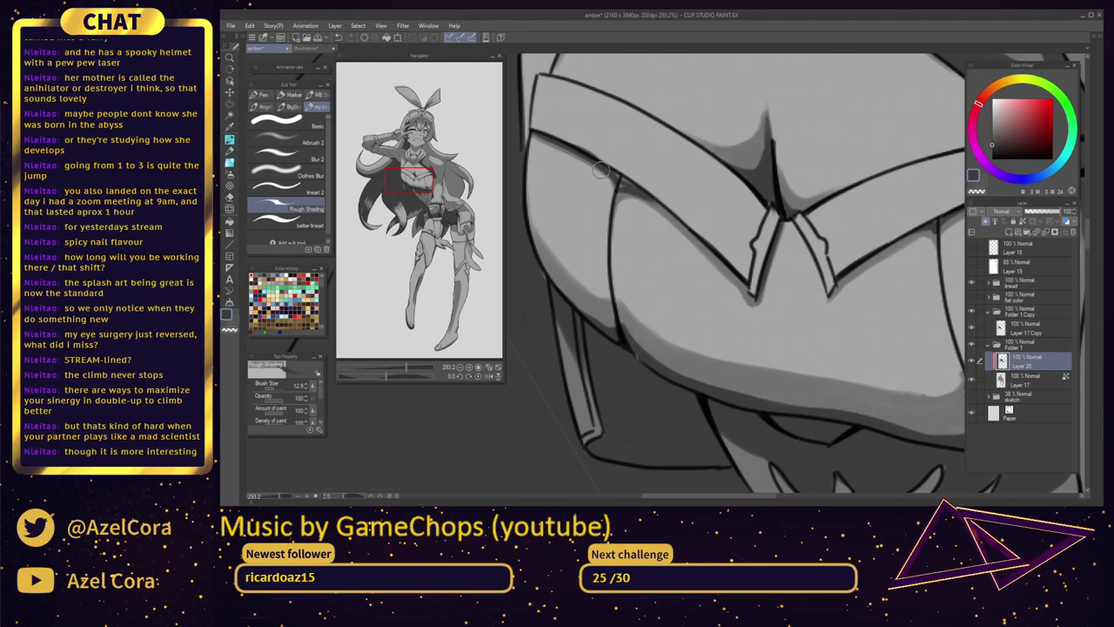
{"action": "mouse_move", "coordinate": [603, 170]}
{"action": "left_mouse_down"}
{"action": "mouse_move", "coordinate": [699, 238]}
{"action": "mouse_move", "coordinate": [655, 203]}
{"action": "mouse_move", "coordinate": [752, 298]}
{"action": "left_mouse_up"}
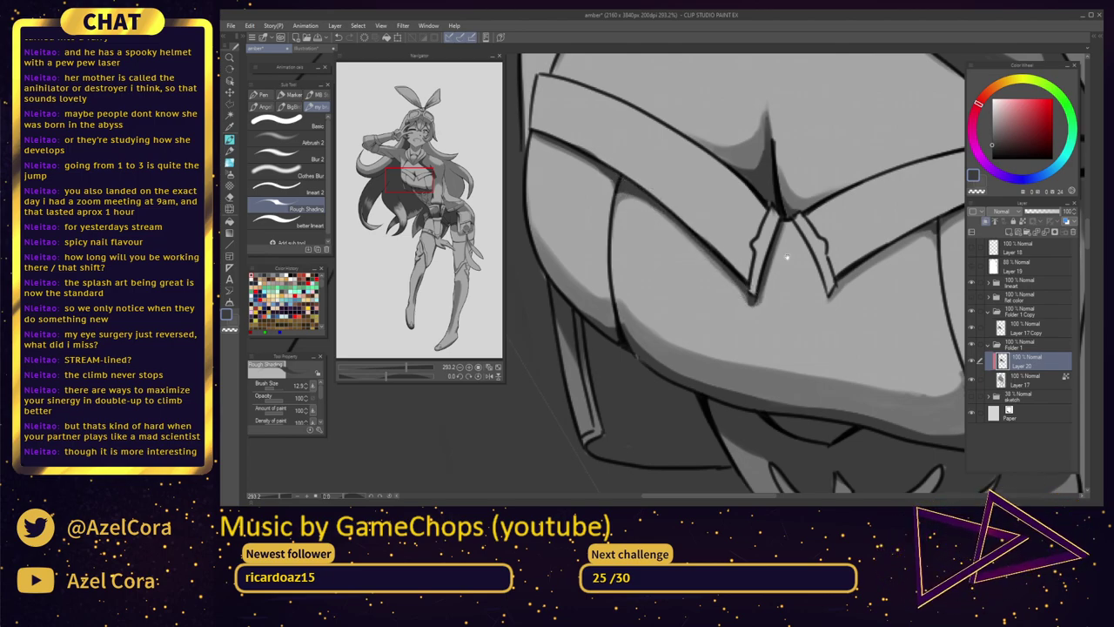
{"action": "left_click_drag", "start_coordinate": [787, 258], "coordinate": [841, 210]}
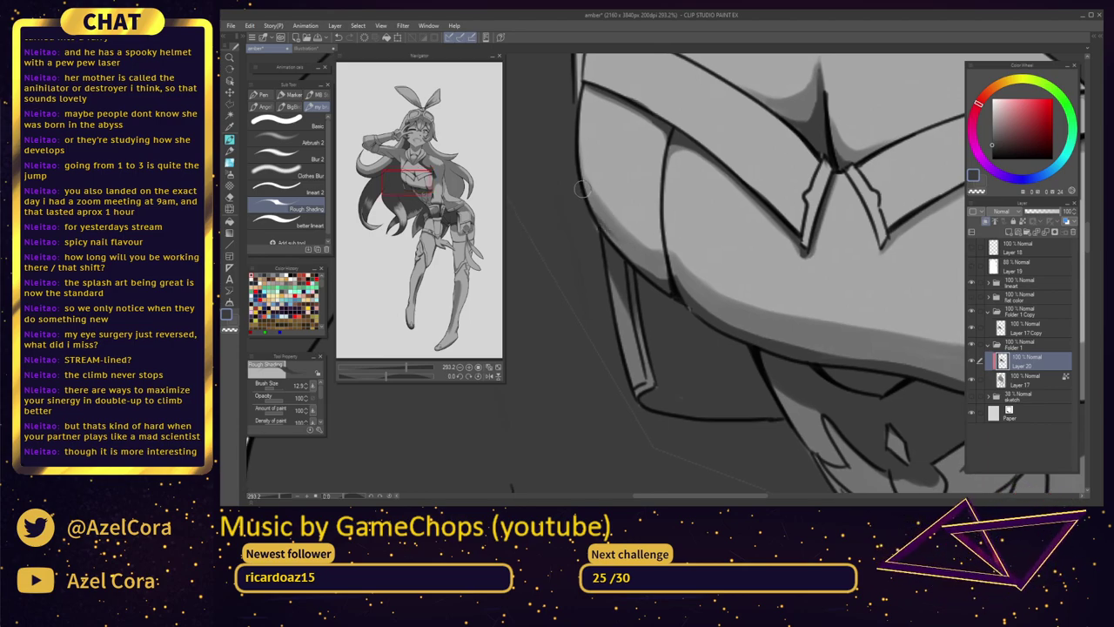
{"action": "left_click_drag", "start_coordinate": [633, 256], "coordinate": [660, 272]}
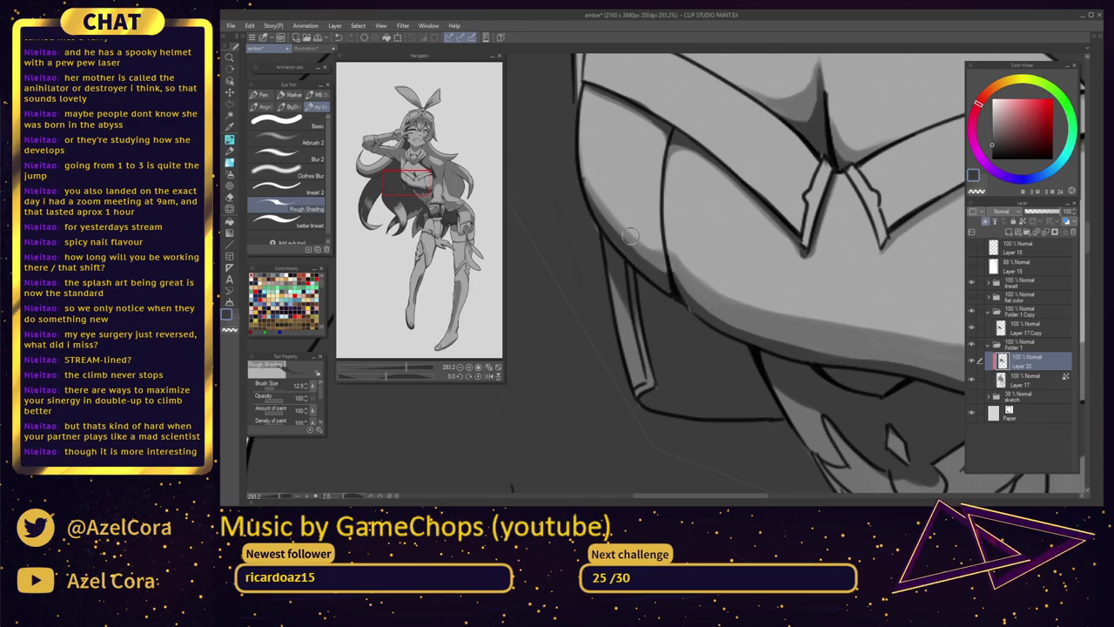
Darken the shadow on the leg just above the curved upper trim of the boot below the pouch
{"action": "scroll", "coordinate": [670, 214], "scroll_direction": "down", "scroll_amount": 10}
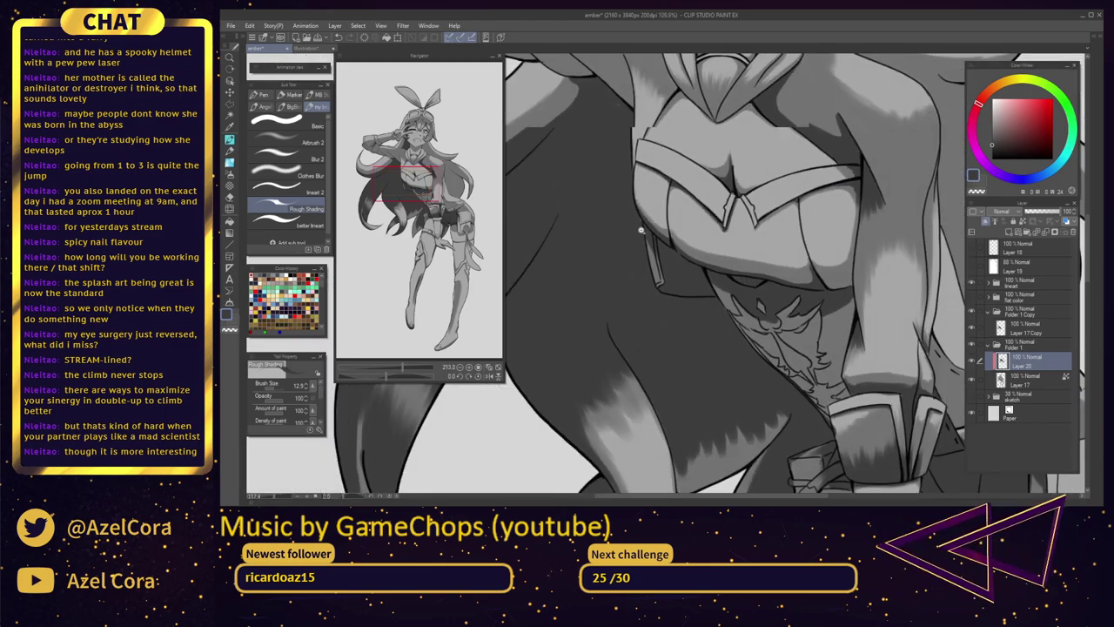
{"action": "scroll", "coordinate": [750, 134], "scroll_direction": "up", "scroll_amount": 5}
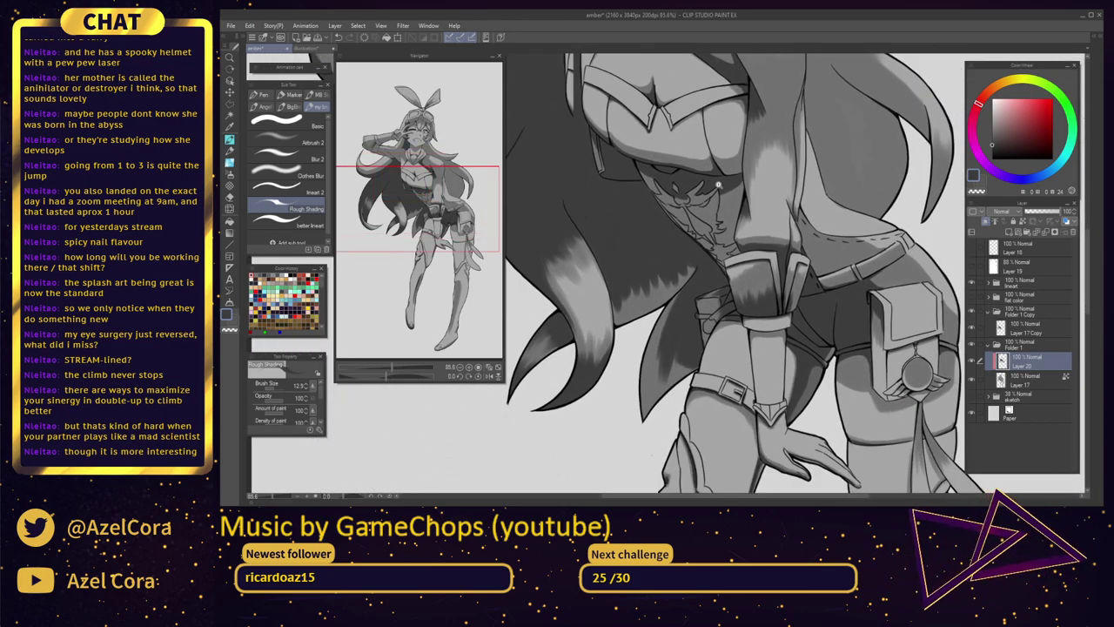
{"action": "scroll", "coordinate": [661, 209], "scroll_direction": "up", "scroll_amount": 1}
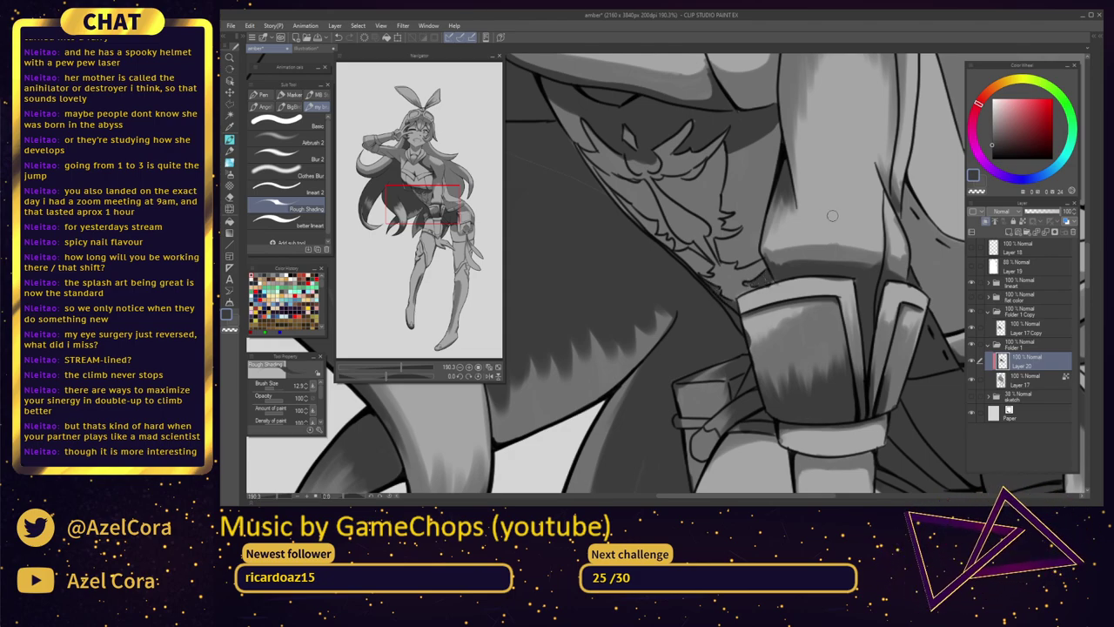
{"action": "scroll", "coordinate": [856, 274], "scroll_direction": "down", "scroll_amount": 6}
{"action": "mouse_move", "coordinate": [913, 237]}
{"action": "left_mouse_down"}
{"action": "mouse_move", "coordinate": [838, 212]}
{"action": "mouse_move", "coordinate": [805, 159]}
{"action": "mouse_move", "coordinate": [800, 97]}
{"action": "left_mouse_up"}
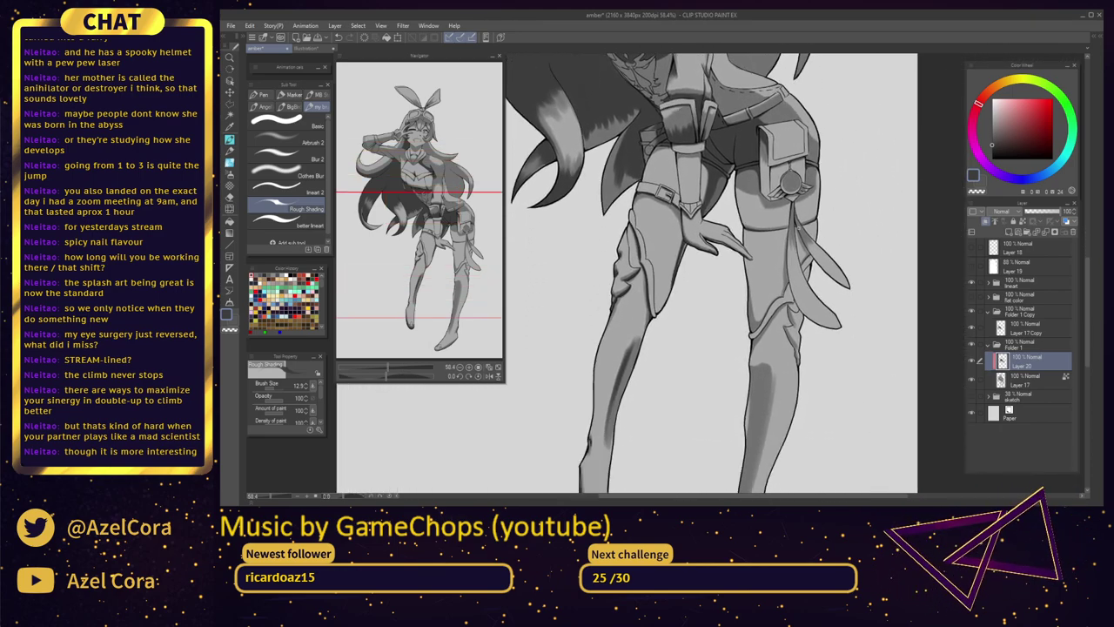
{"action": "scroll", "coordinate": [704, 279], "scroll_direction": "up", "scroll_amount": 5}
{"action": "left_click_drag", "start_coordinate": [713, 245], "coordinate": [724, 330]}
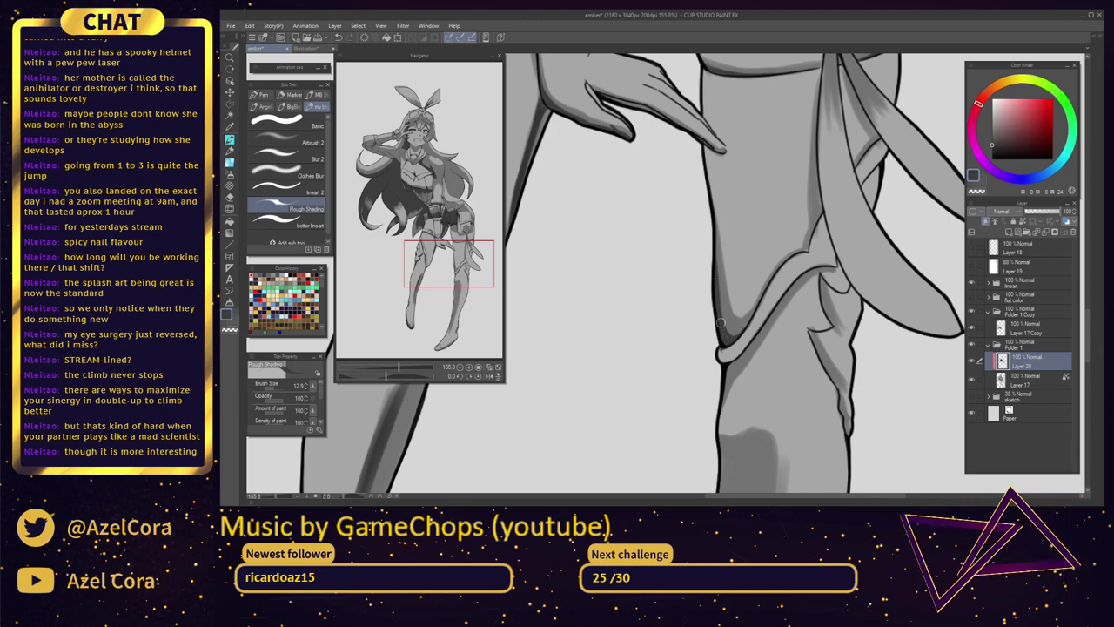
Shade the boot directly beneath its curved upper trim with brush size 21.5
{"action": "scroll", "coordinate": [761, 323], "scroll_direction": "down", "scroll_amount": 4}
{"action": "scroll", "coordinate": [775, 283], "scroll_direction": "up", "scroll_amount": 4}
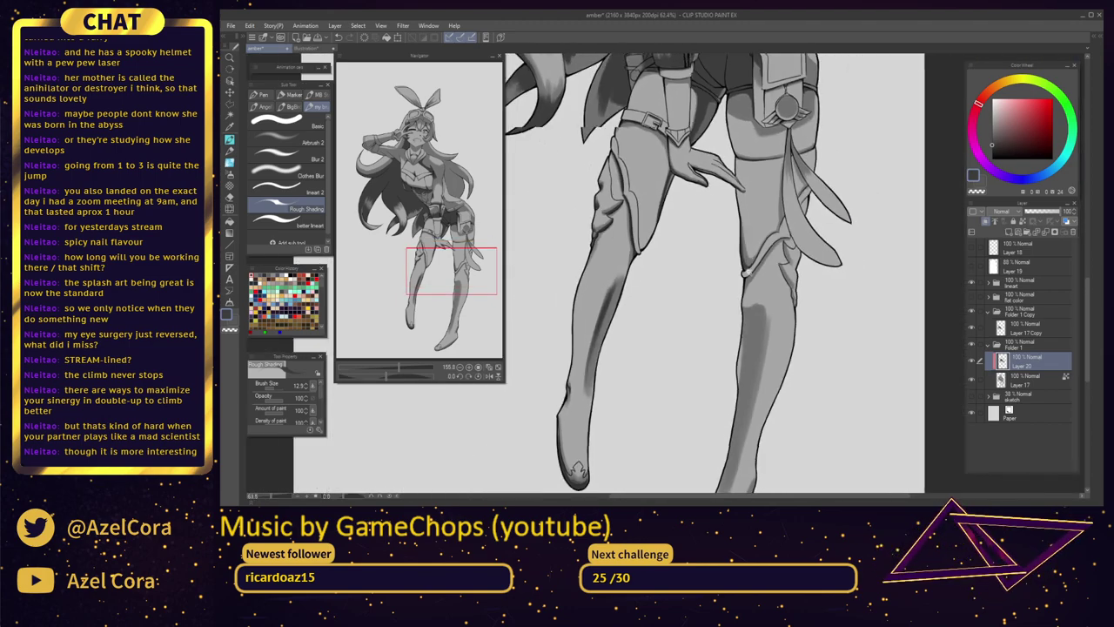
{"action": "scroll", "coordinate": [775, 284], "scroll_direction": "up", "scroll_amount": 2}
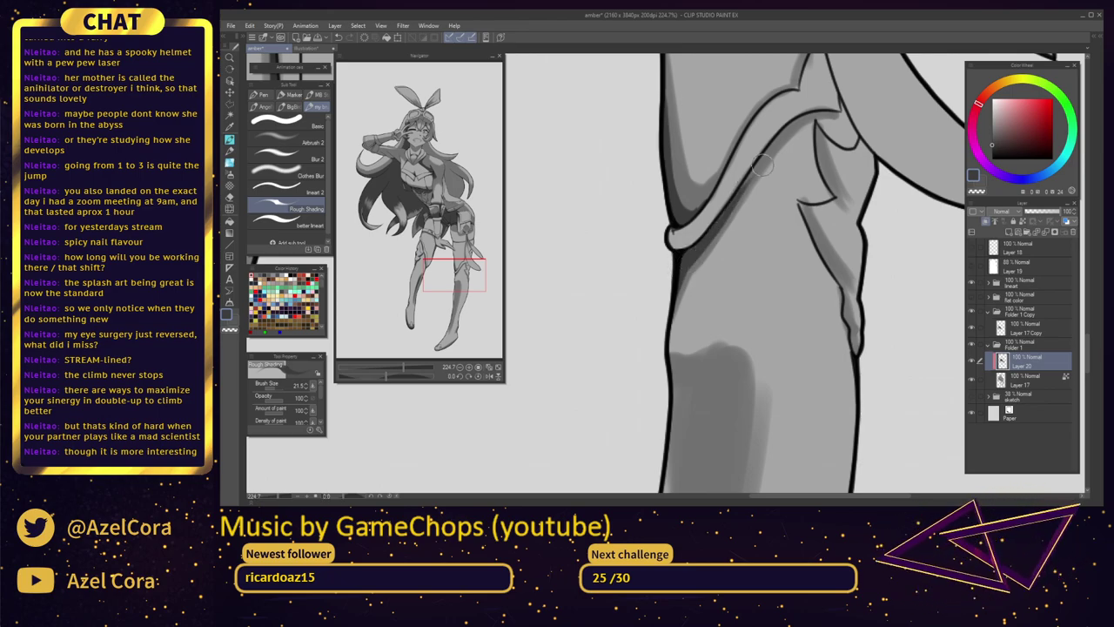
{"action": "mouse_move", "coordinate": [770, 151]}
{"action": "left_mouse_down"}
{"action": "mouse_move", "coordinate": [838, 113]}
{"action": "mouse_move", "coordinate": [720, 173]}
{"action": "mouse_move", "coordinate": [727, 209]}
{"action": "mouse_move", "coordinate": [722, 165]}
{"action": "mouse_move", "coordinate": [754, 227]}
{"action": "mouse_move", "coordinate": [735, 283]}
{"action": "mouse_move", "coordinate": [707, 231]}
{"action": "mouse_move", "coordinate": [739, 288]}
{"action": "mouse_move", "coordinate": [729, 276]}
{"action": "left_mouse_up"}
{"action": "scroll", "coordinate": [823, 135], "scroll_direction": "down", "scroll_amount": 3}
{"action": "scroll", "coordinate": [720, 172], "scroll_direction": "up", "scroll_amount": 1}
Darken the inner edges of the leaf-shaped ornament at the side of the boot's trim
{"action": "mouse_move", "coordinate": [760, 311]}
{"action": "left_mouse_down"}
{"action": "mouse_move", "coordinate": [740, 212]}
{"action": "mouse_move", "coordinate": [727, 228]}
{"action": "mouse_move", "coordinate": [735, 251]}
{"action": "left_mouse_up"}
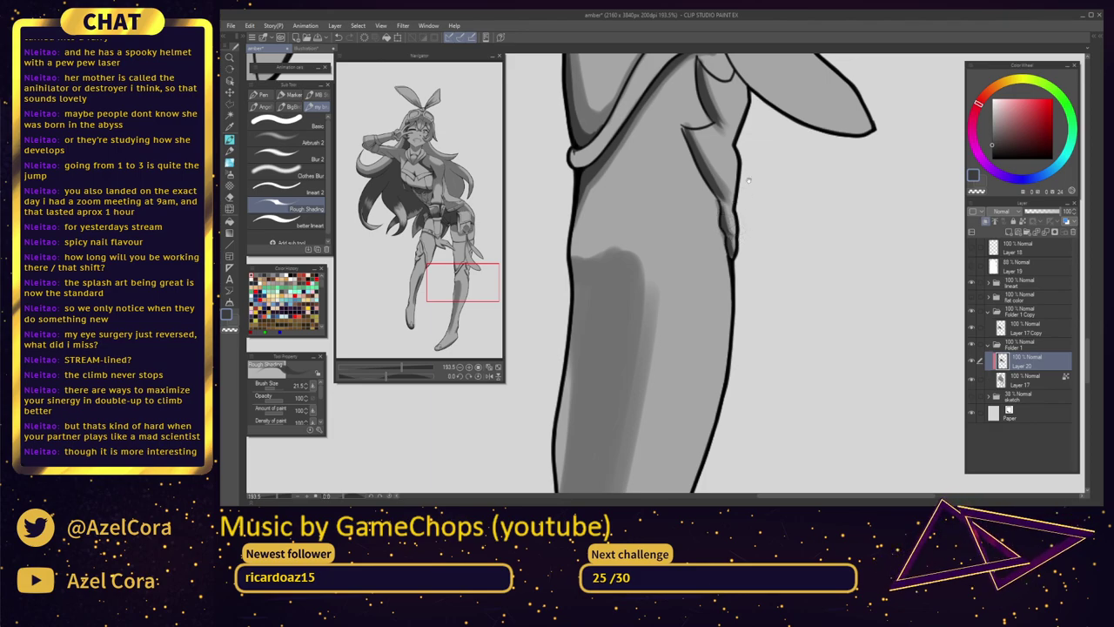
{"action": "left_click_drag", "start_coordinate": [749, 181], "coordinate": [761, 305]}
{"action": "left_click_drag", "start_coordinate": [728, 240], "coordinate": [744, 263]}
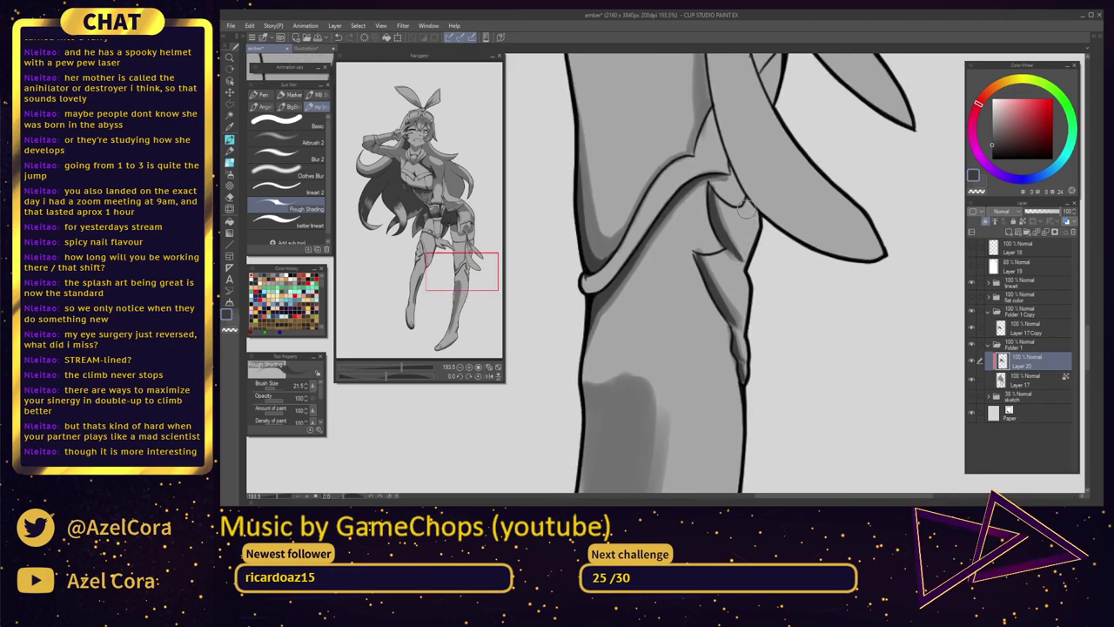
{"action": "left_click_drag", "start_coordinate": [745, 206], "coordinate": [749, 210]}
Shade the upper ends of the ribbon tails hanging from the pouch's medallion with brush size 30.1
{"action": "mouse_move", "coordinate": [782, 163]}
{"action": "left_mouse_down"}
{"action": "mouse_move", "coordinate": [757, 340]}
{"action": "mouse_move", "coordinate": [698, 439]}
{"action": "left_mouse_up"}
{"action": "mouse_move", "coordinate": [636, 130]}
{"action": "left_mouse_down"}
{"action": "mouse_move", "coordinate": [635, 232]}
{"action": "mouse_move", "coordinate": [641, 125]}
{"action": "mouse_move", "coordinate": [640, 220]}
{"action": "mouse_move", "coordinate": [643, 131]}
{"action": "mouse_move", "coordinate": [642, 214]}
{"action": "mouse_move", "coordinate": [646, 141]}
{"action": "mouse_move", "coordinate": [678, 237]}
{"action": "mouse_move", "coordinate": [653, 183]}
{"action": "left_mouse_up"}
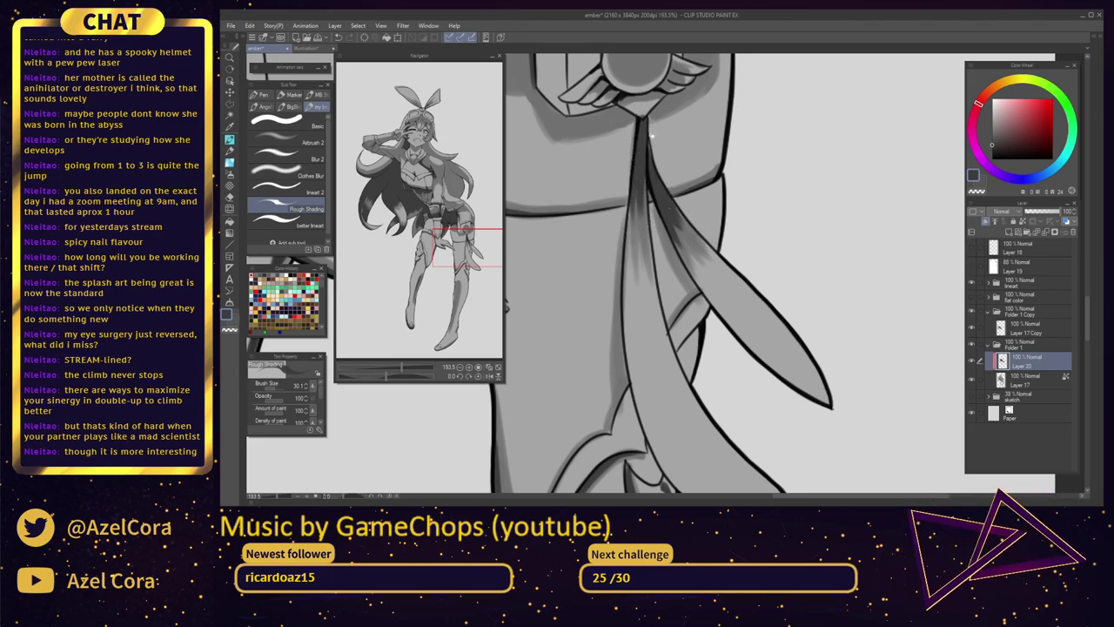
{"action": "left_click_drag", "start_coordinate": [651, 136], "coordinate": [695, 225]}
Darken the medallion's round gem with brush size 57.1 and shade its wings with brush size 14.0
{"action": "scroll", "coordinate": [688, 155], "scroll_direction": "up", "scroll_amount": 3}
{"action": "scroll", "coordinate": [686, 157], "scroll_direction": "down", "scroll_amount": 2}
{"action": "key", "text": "]"}
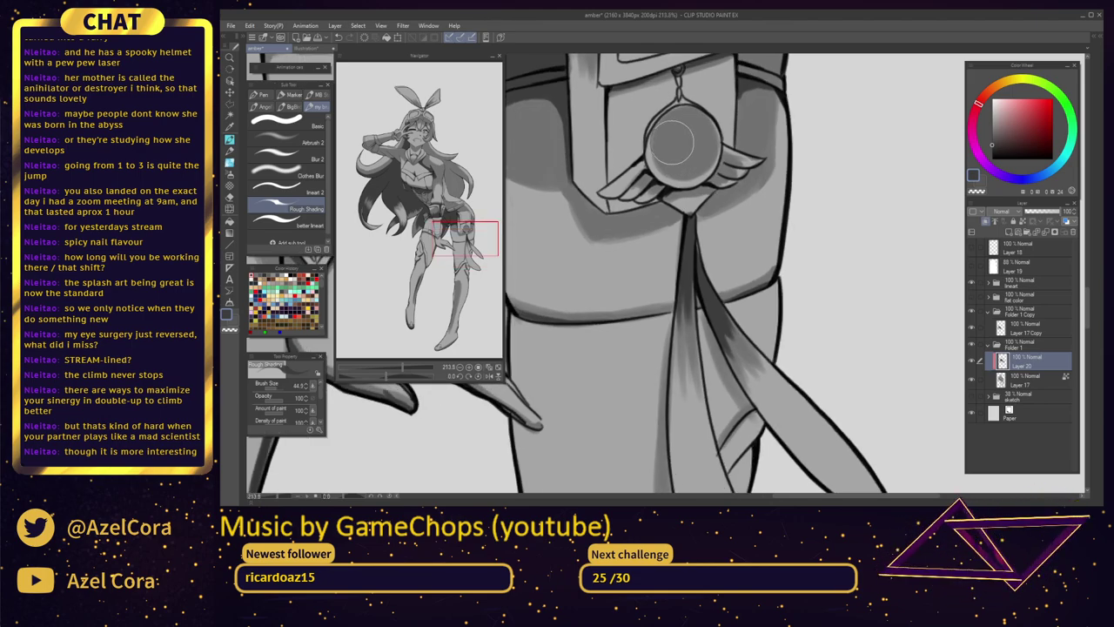
{"action": "key", "text": "]"}
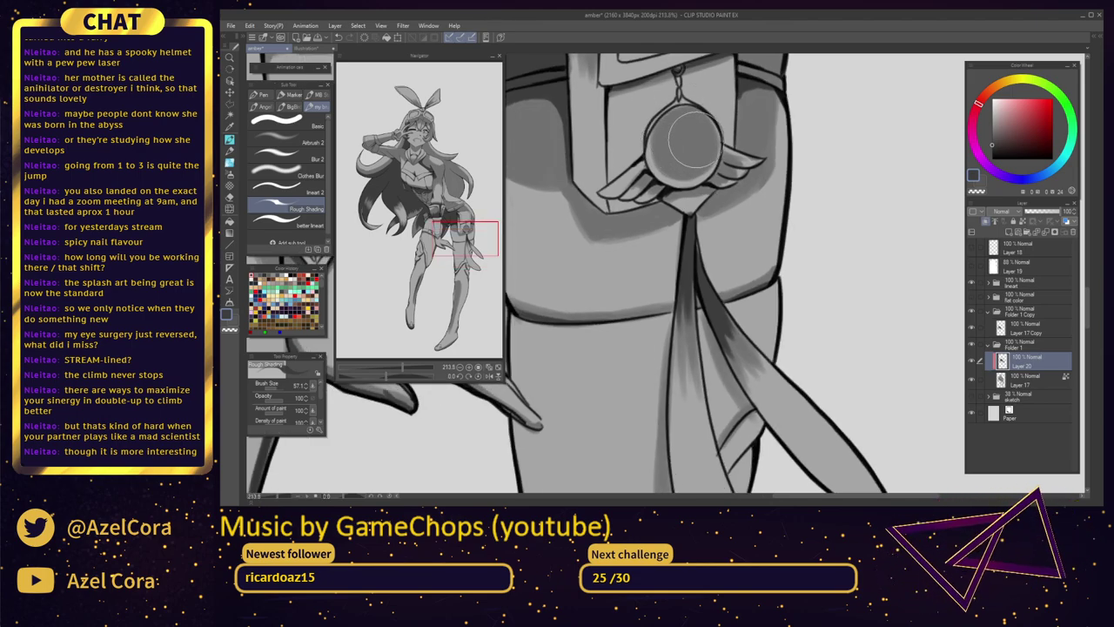
{"action": "mouse_move", "coordinate": [694, 140]}
{"action": "left_mouse_down"}
{"action": "mouse_move", "coordinate": [679, 166]}
{"action": "mouse_move", "coordinate": [673, 137]}
{"action": "mouse_move", "coordinate": [697, 126]}
{"action": "mouse_move", "coordinate": [699, 137]}
{"action": "mouse_move", "coordinate": [672, 137]}
{"action": "left_mouse_up"}
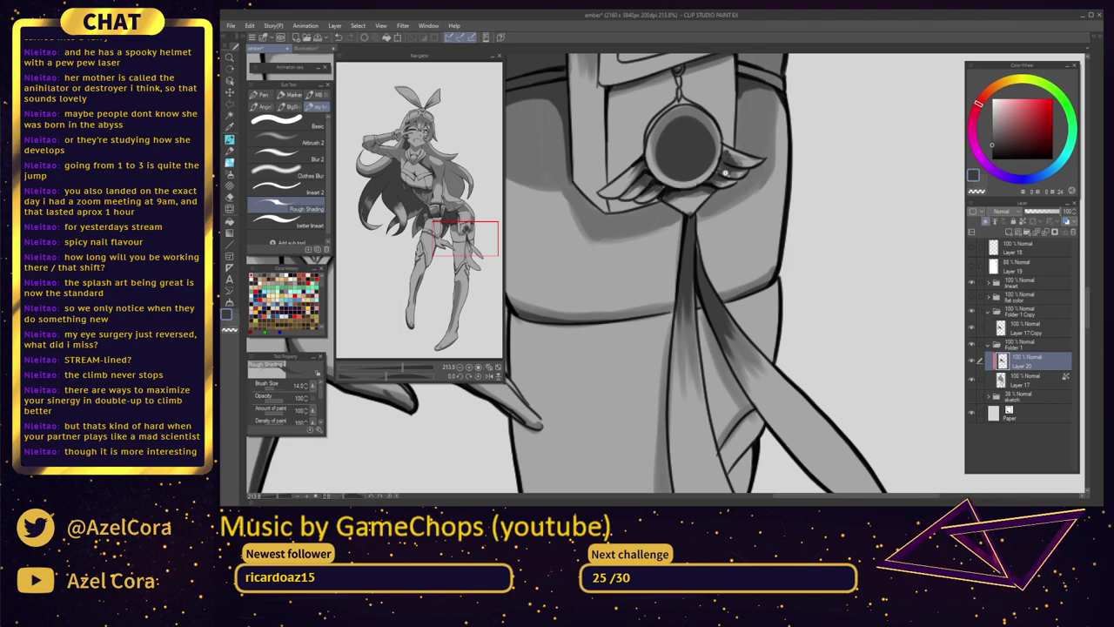
Darken the thigh shadow below the shorts' hem and around the pouch with brush size 35.6
{"action": "scroll", "coordinate": [726, 174], "scroll_direction": "down", "scroll_amount": 4}
{"action": "left_click_drag", "start_coordinate": [727, 152], "coordinate": [746, 193]}
{"action": "scroll", "coordinate": [745, 193], "scroll_direction": "up", "scroll_amount": 3}
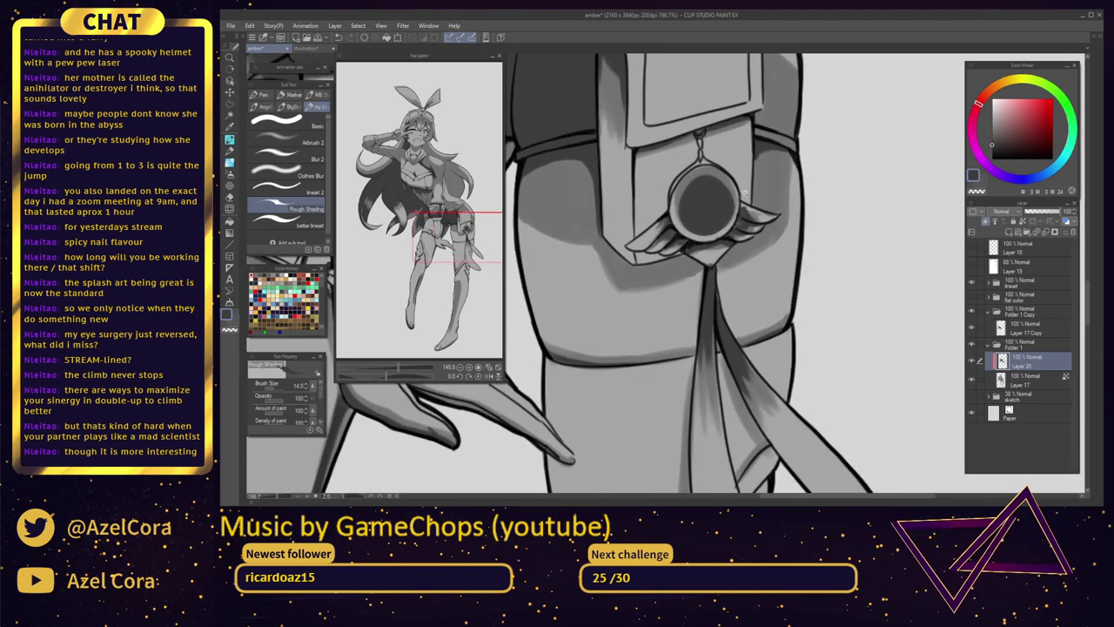
{"action": "scroll", "coordinate": [745, 191], "scroll_direction": "down", "scroll_amount": 5}
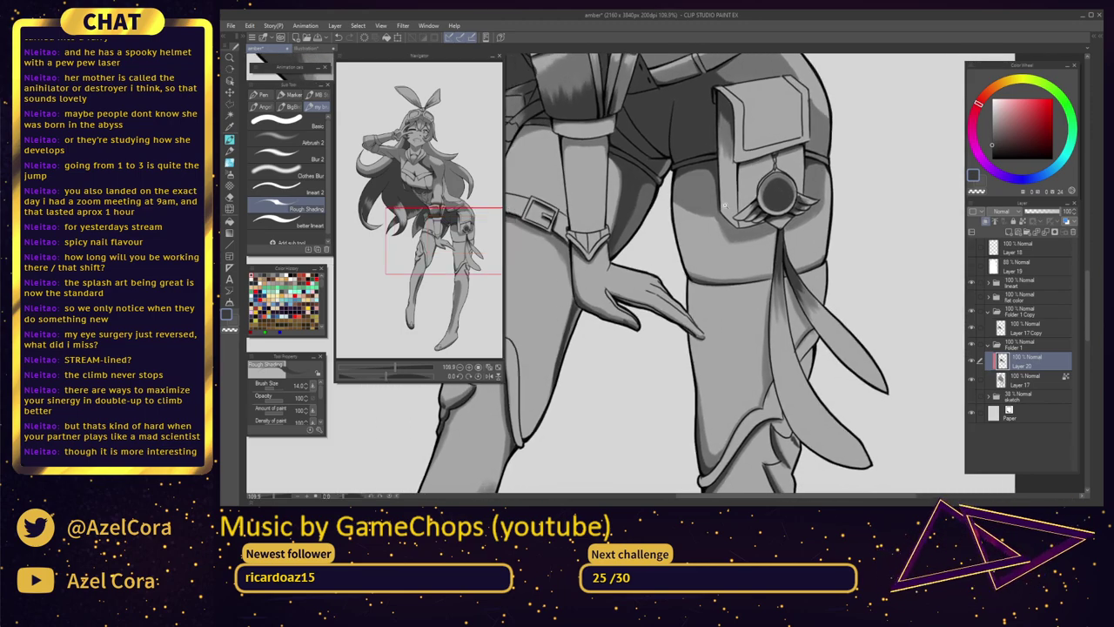
{"action": "scroll", "coordinate": [725, 205], "scroll_direction": "up", "scroll_amount": 2}
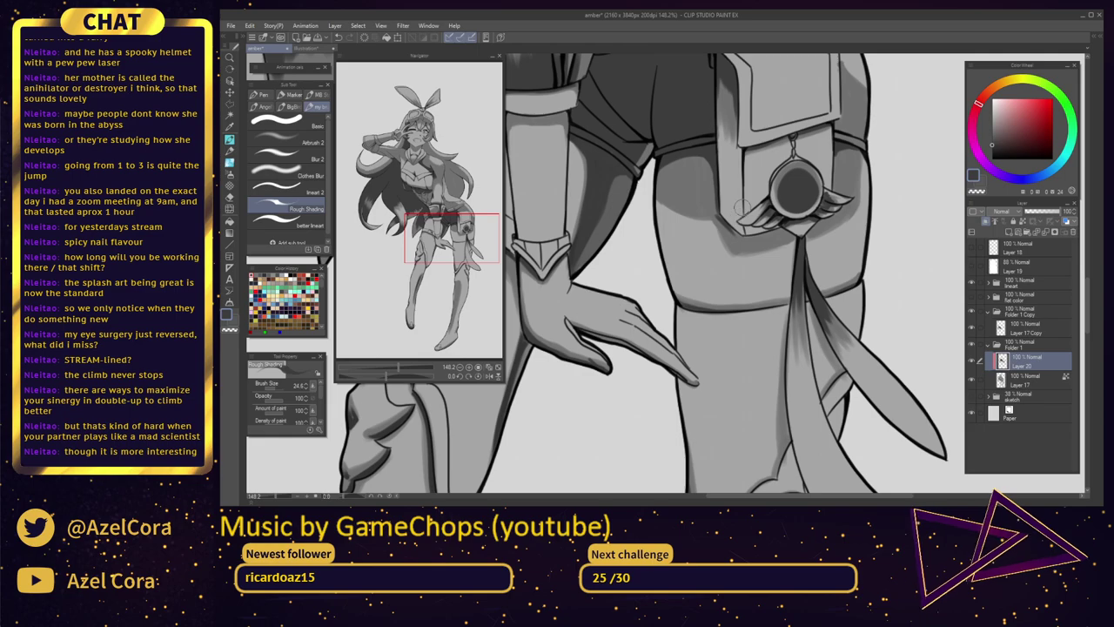
{"action": "scroll", "coordinate": [734, 225], "scroll_direction": "up", "scroll_amount": 3}
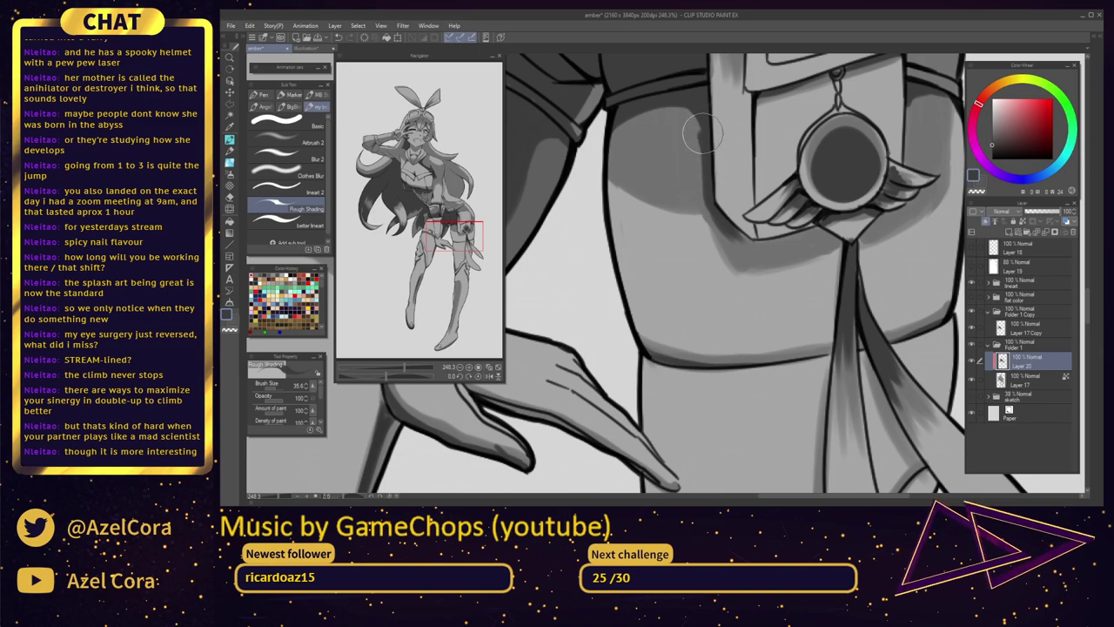
{"action": "scroll", "coordinate": [646, 208], "scroll_direction": "down", "scroll_amount": 8}
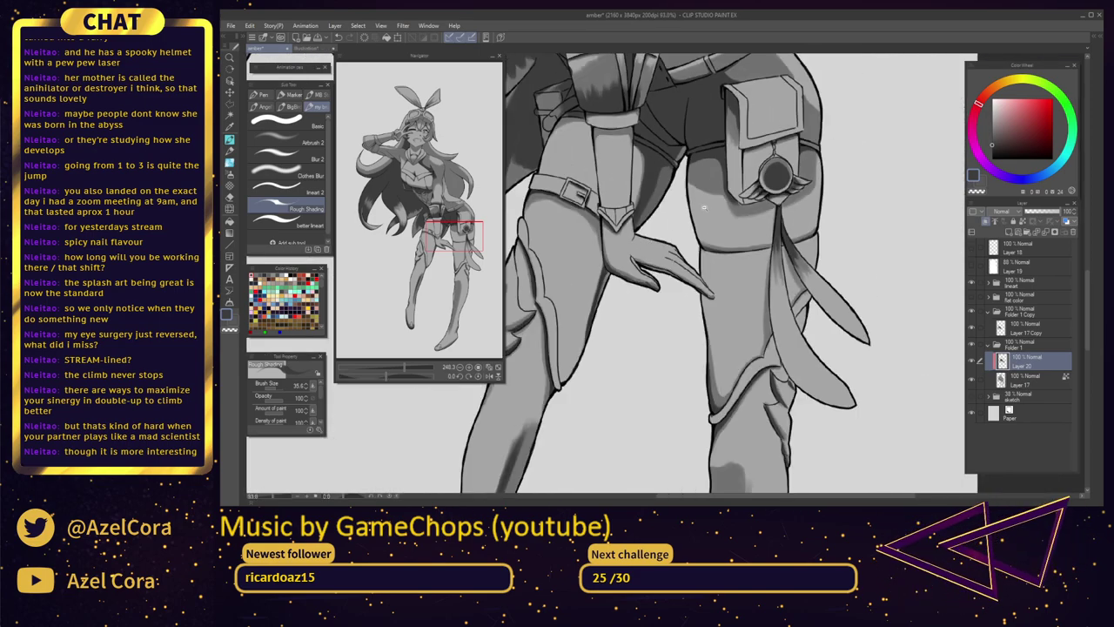
{"action": "scroll", "coordinate": [736, 179], "scroll_direction": "up", "scroll_amount": 8}
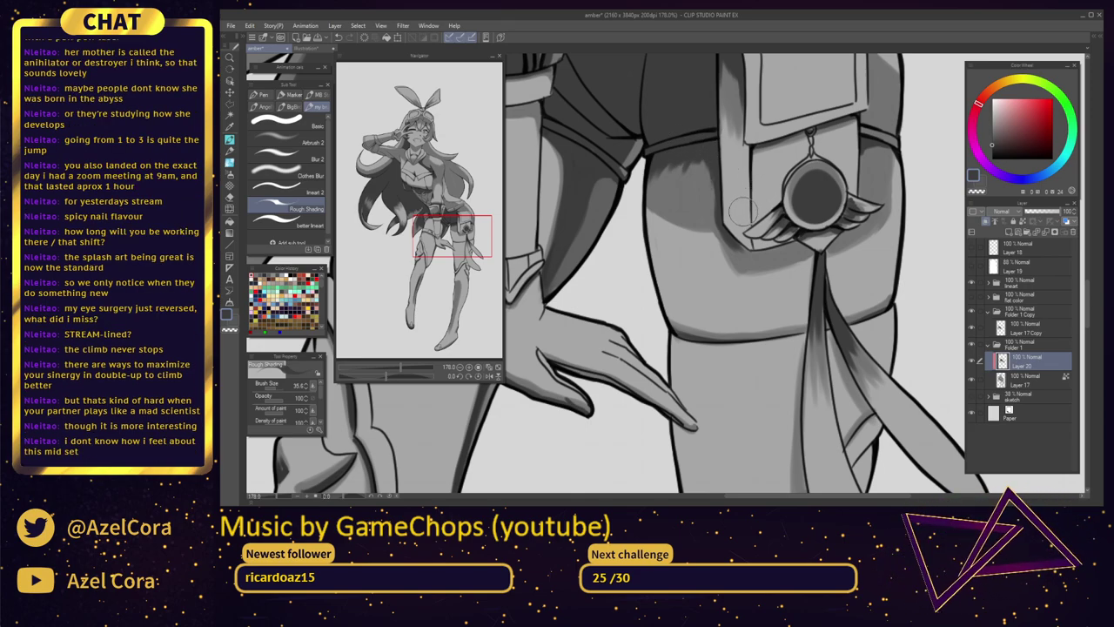
{"action": "left_click_drag", "start_coordinate": [775, 256], "coordinate": [755, 258]}
{"action": "scroll", "coordinate": [755, 257], "scroll_direction": "down", "scroll_amount": 1}
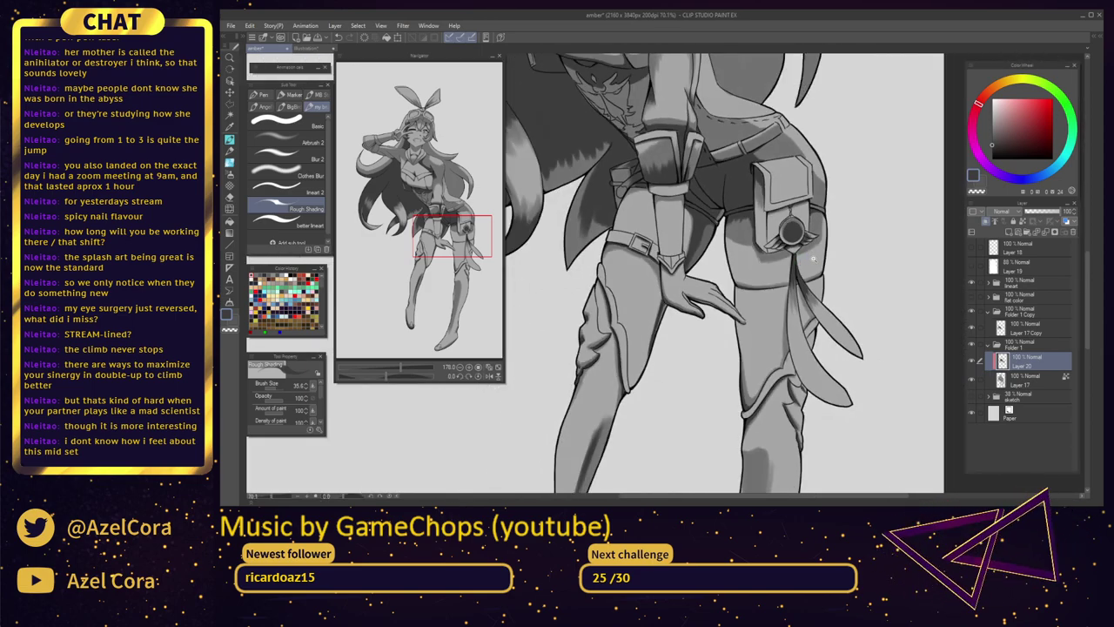
Add darker shading at the top of the boot's shin shadow and behind the heel with brush size 88.7
{"action": "scroll", "coordinate": [813, 258], "scroll_direction": "down", "scroll_amount": 8}
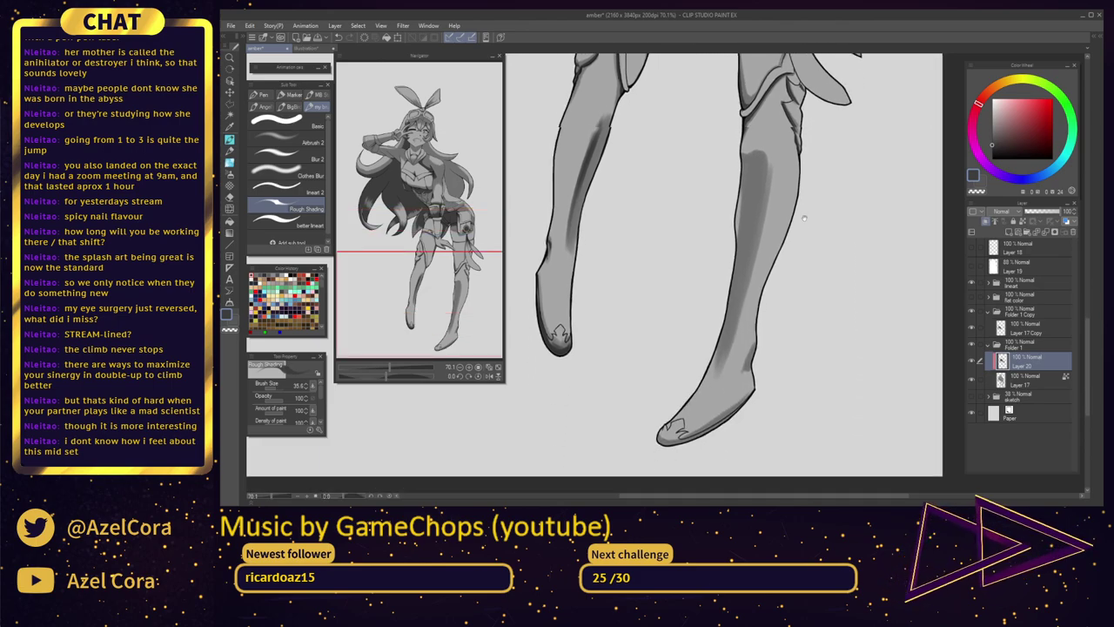
{"action": "scroll", "coordinate": [803, 218], "scroll_direction": "up", "scroll_amount": 2}
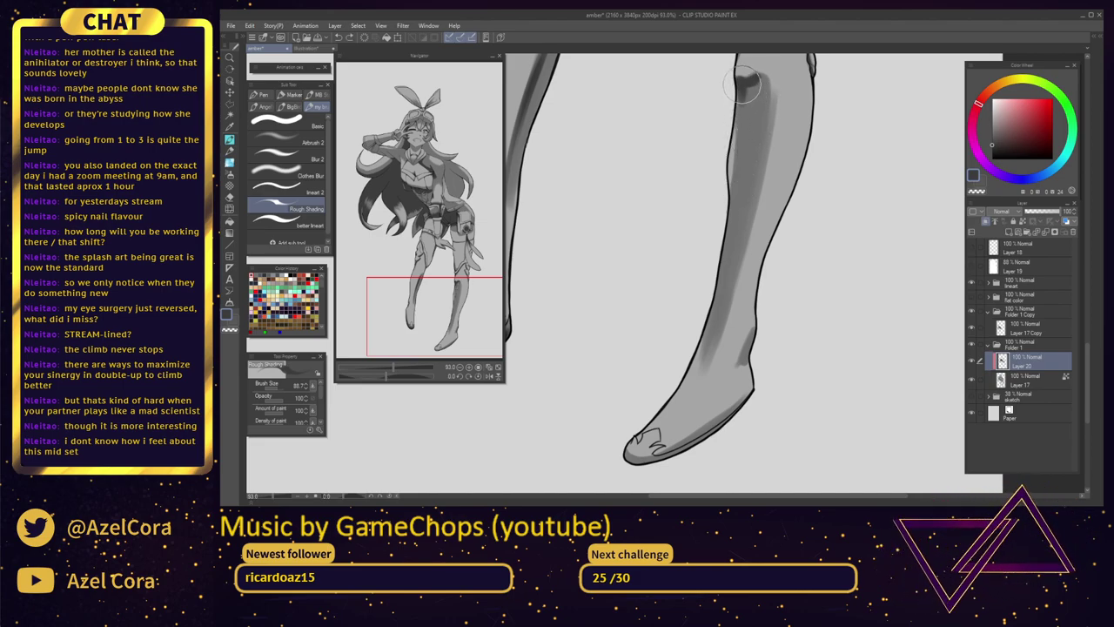
{"action": "left_click_drag", "start_coordinate": [758, 80], "coordinate": [740, 145]}
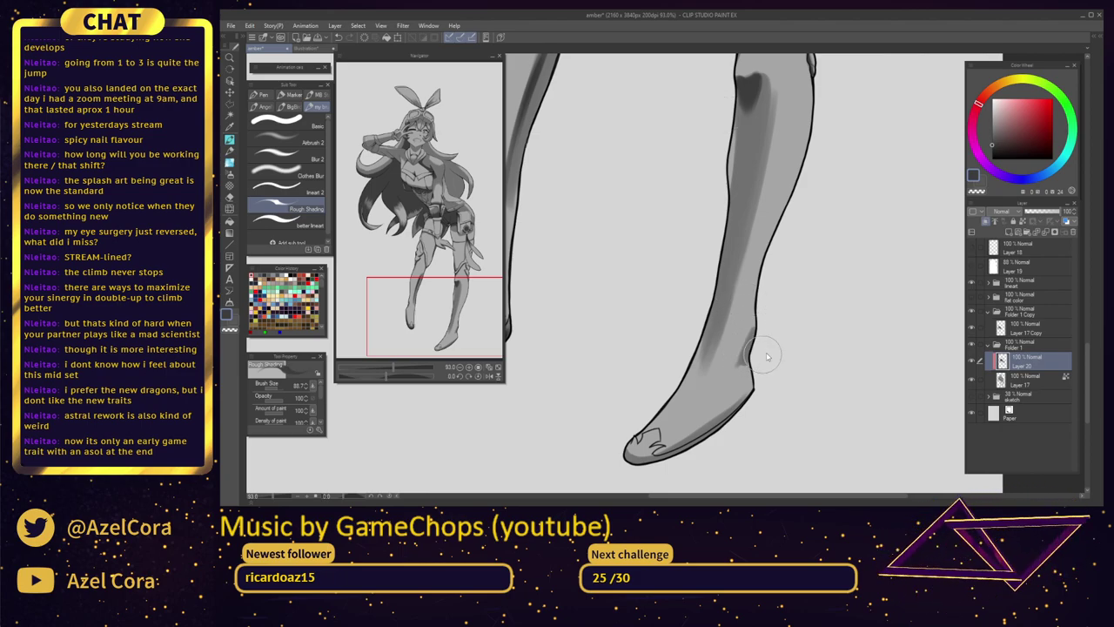
{"action": "mouse_move", "coordinate": [763, 353]}
{"action": "left_mouse_down"}
{"action": "mouse_move", "coordinate": [750, 355]}
{"action": "mouse_move", "coordinate": [755, 332]}
{"action": "mouse_move", "coordinate": [747, 353]}
{"action": "left_mouse_up"}
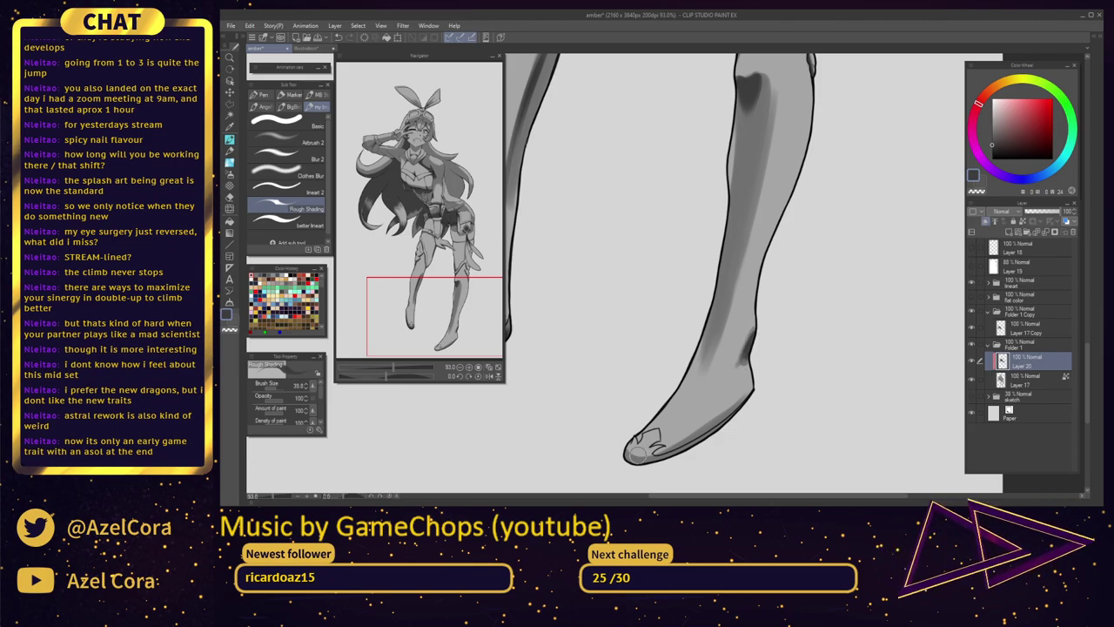
Shade along the sole of the same boot from the toe towards the heel with a smaller brush
{"action": "mouse_move", "coordinate": [629, 455]}
{"action": "left_mouse_down"}
{"action": "mouse_move", "coordinate": [676, 435]}
{"action": "mouse_move", "coordinate": [634, 457]}
{"action": "mouse_move", "coordinate": [688, 443]}
{"action": "mouse_move", "coordinate": [659, 458]}
{"action": "mouse_move", "coordinate": [734, 417]}
{"action": "left_mouse_up"}
{"action": "left_click_drag", "start_coordinate": [773, 375], "coordinate": [737, 472]}
{"action": "left_click_drag", "start_coordinate": [754, 308], "coordinate": [757, 412]}
{"action": "scroll", "coordinate": [767, 361], "scroll_direction": "up", "scroll_amount": 3}
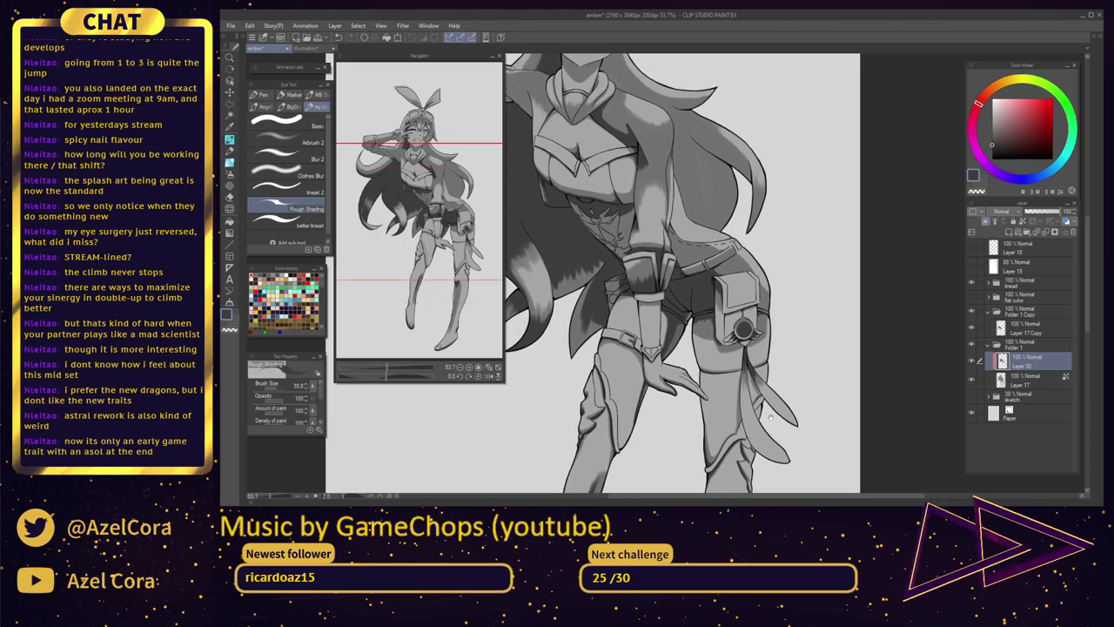
{"action": "scroll", "coordinate": [772, 375], "scroll_direction": "up", "scroll_amount": 5}
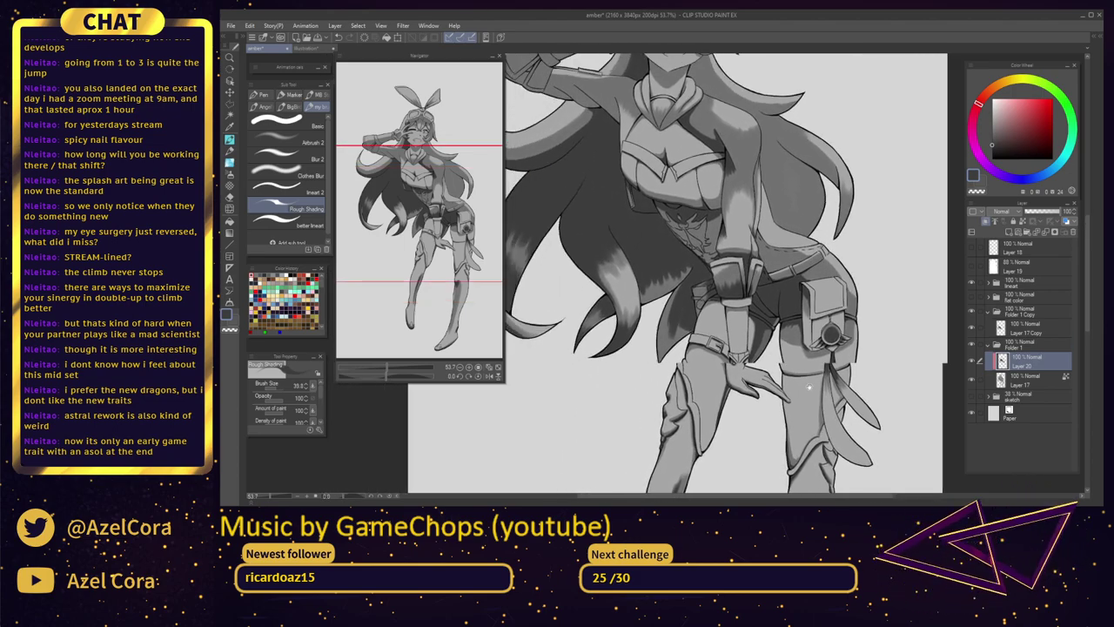
Darken the shadows around the small pouch and straps behind the hip, above the strapped thigh
{"action": "scroll", "coordinate": [746, 307], "scroll_direction": "up", "scroll_amount": 5}
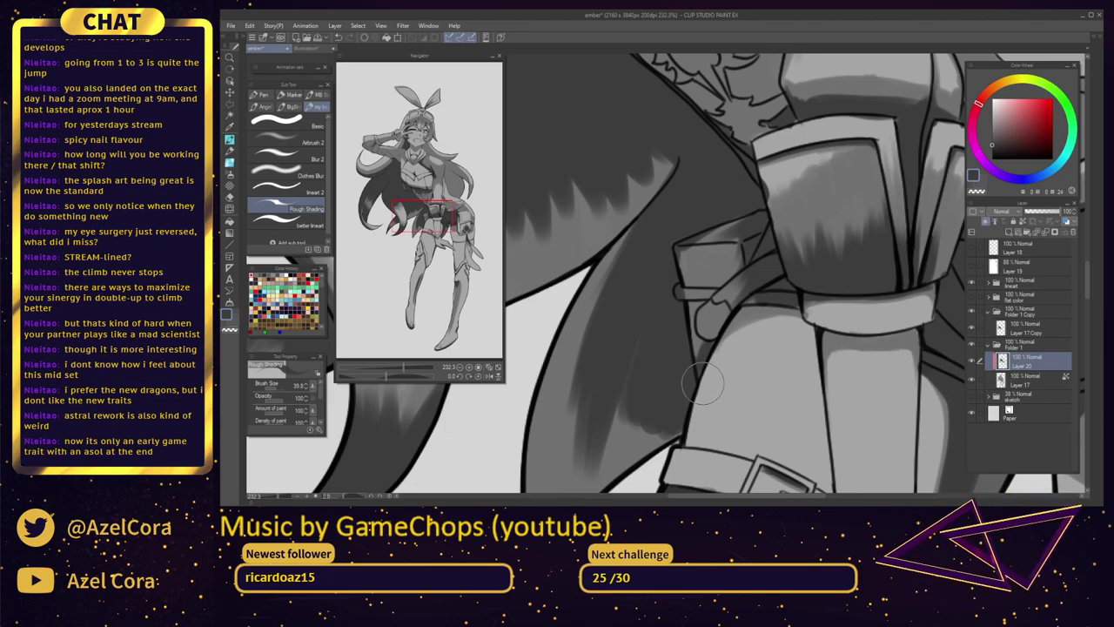
{"action": "left_click_drag", "start_coordinate": [737, 312], "coordinate": [714, 395]}
{"action": "left_click_drag", "start_coordinate": [724, 382], "coordinate": [684, 374]}
{"action": "left_click_drag", "start_coordinate": [745, 275], "coordinate": [764, 338]}
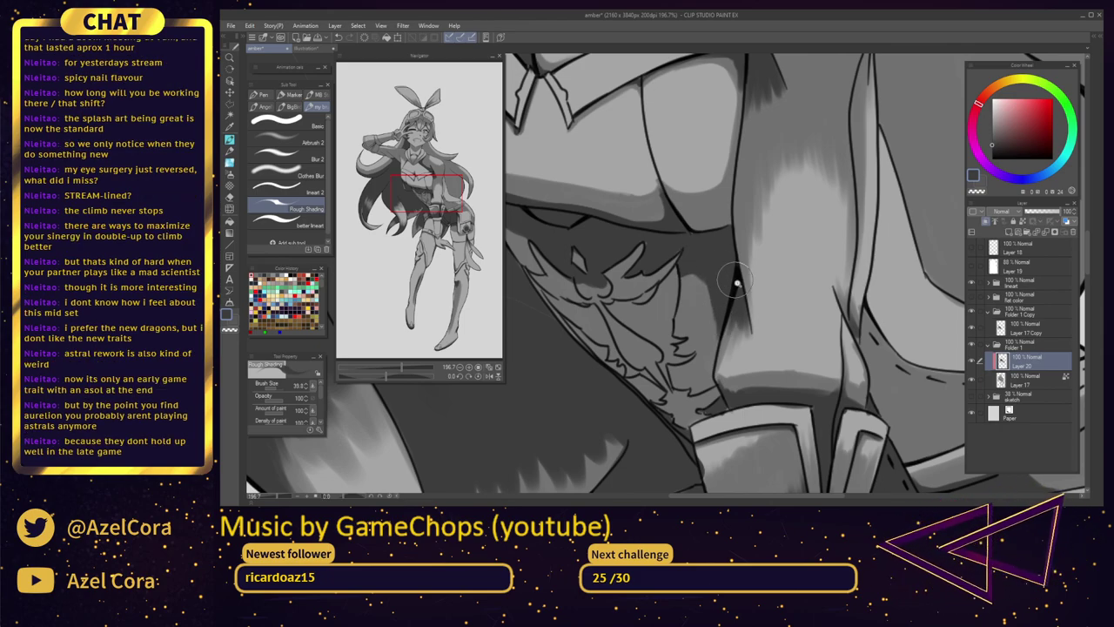
Paint a darker shadow across the neck below the chin and along both sides of the jawline
{"action": "scroll", "coordinate": [721, 300], "scroll_direction": "down", "scroll_amount": 5}
{"action": "scroll", "coordinate": [712, 297], "scroll_direction": "down", "scroll_amount": 2}
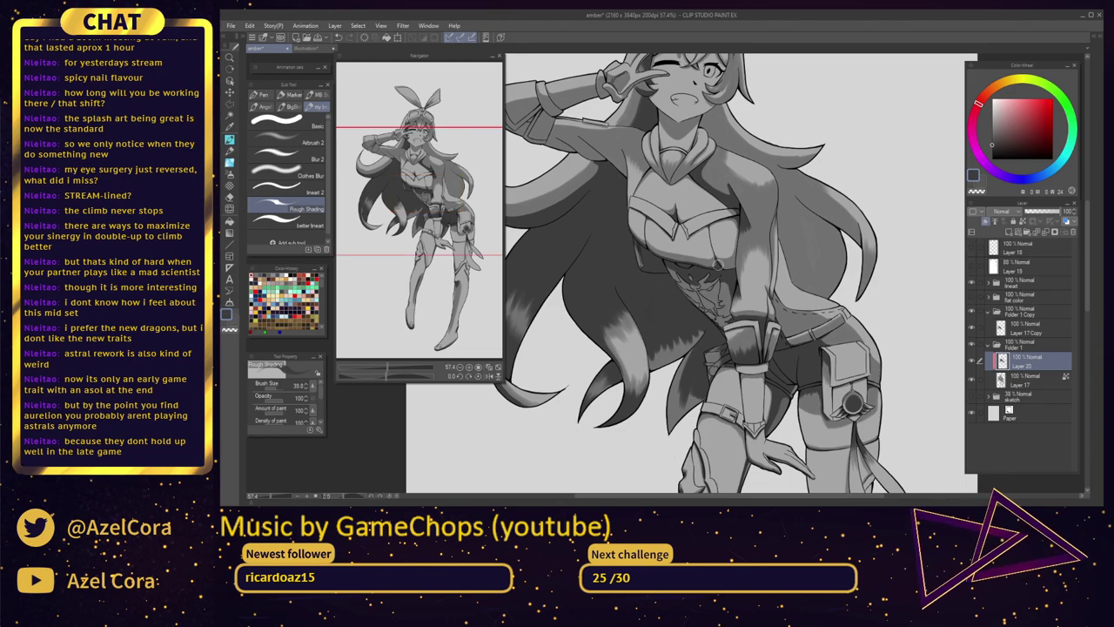
{"action": "scroll", "coordinate": [775, 238], "scroll_direction": "up", "scroll_amount": 6}
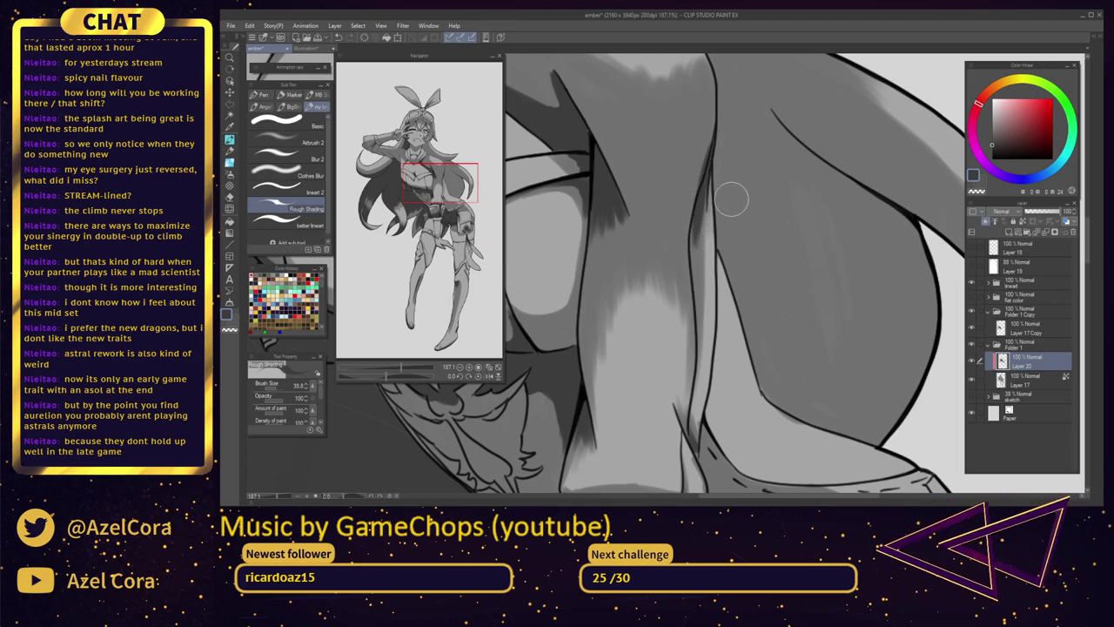
{"action": "scroll", "coordinate": [747, 232], "scroll_direction": "down", "scroll_amount": 6}
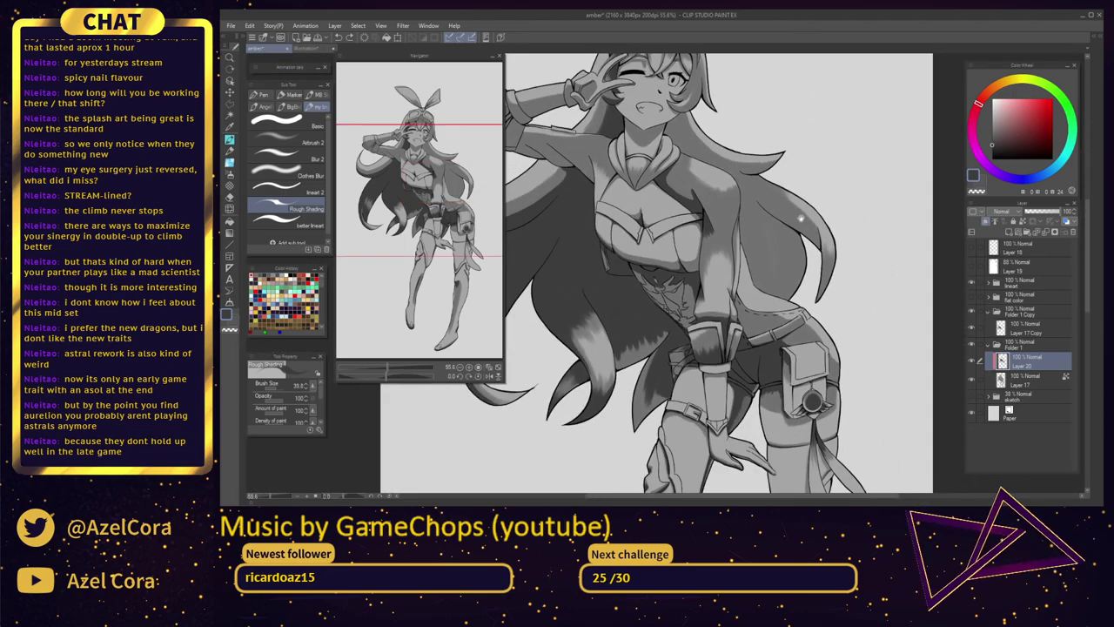
{"action": "mouse_move", "coordinate": [801, 219]}
{"action": "left_mouse_down"}
{"action": "mouse_move", "coordinate": [757, 311]}
{"action": "mouse_move", "coordinate": [861, 258]}
{"action": "mouse_move", "coordinate": [841, 237]}
{"action": "mouse_move", "coordinate": [733, 317]}
{"action": "left_mouse_up"}
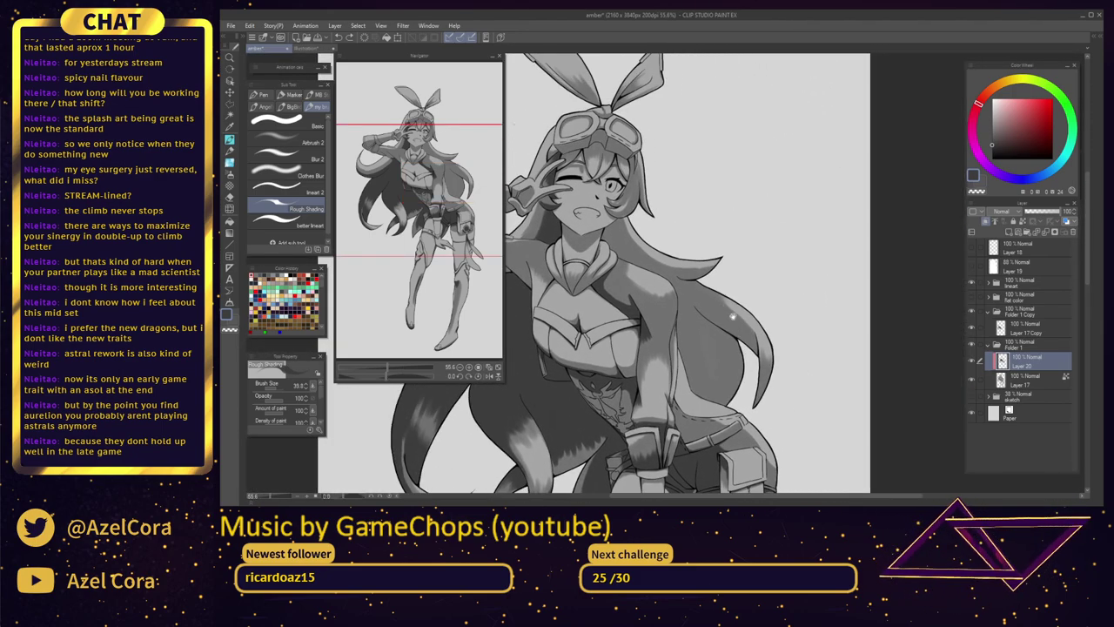
{"action": "scroll", "coordinate": [629, 238], "scroll_direction": "up", "scroll_amount": 5}
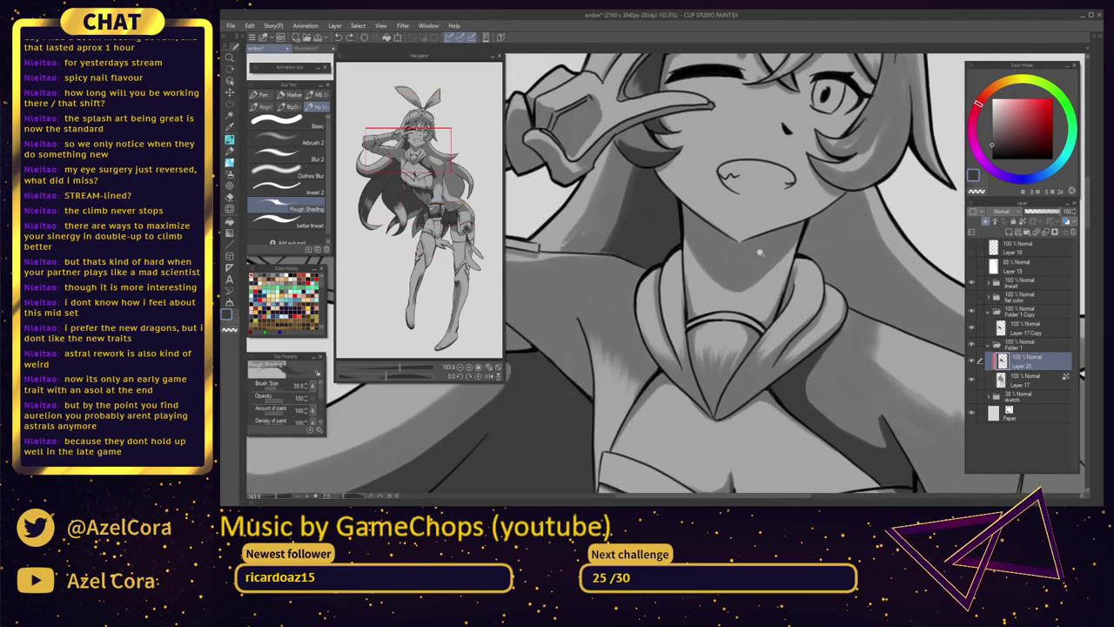
{"action": "scroll", "coordinate": [759, 253], "scroll_direction": "up", "scroll_amount": 2}
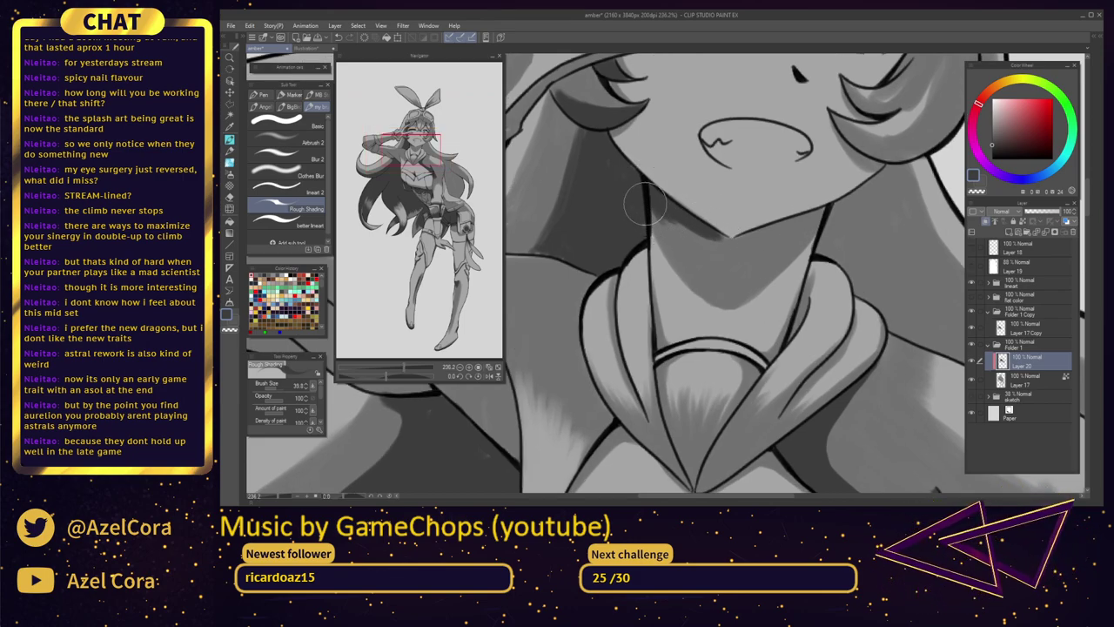
{"action": "left_click_drag", "start_coordinate": [650, 205], "coordinate": [707, 257]}
{"action": "mouse_move", "coordinate": [677, 218]}
{"action": "left_mouse_down"}
{"action": "mouse_move", "coordinate": [728, 278]}
{"action": "mouse_move", "coordinate": [693, 225]}
{"action": "mouse_move", "coordinate": [741, 265]}
{"action": "mouse_move", "coordinate": [723, 236]}
{"action": "mouse_move", "coordinate": [738, 250]}
{"action": "mouse_move", "coordinate": [754, 211]}
{"action": "mouse_move", "coordinate": [730, 246]}
{"action": "mouse_move", "coordinate": [808, 216]}
{"action": "mouse_move", "coordinate": [747, 243]}
{"action": "left_mouse_up"}
{"action": "mouse_move", "coordinate": [823, 210]}
{"action": "left_mouse_down"}
{"action": "mouse_move", "coordinate": [730, 272]}
{"action": "mouse_move", "coordinate": [766, 235]}
{"action": "mouse_move", "coordinate": [727, 272]}
{"action": "mouse_move", "coordinate": [691, 247]}
{"action": "mouse_move", "coordinate": [724, 267]}
{"action": "mouse_move", "coordinate": [811, 226]}
{"action": "mouse_move", "coordinate": [766, 253]}
{"action": "left_mouse_up"}
{"action": "left_click_drag", "start_coordinate": [821, 213], "coordinate": [738, 289]}
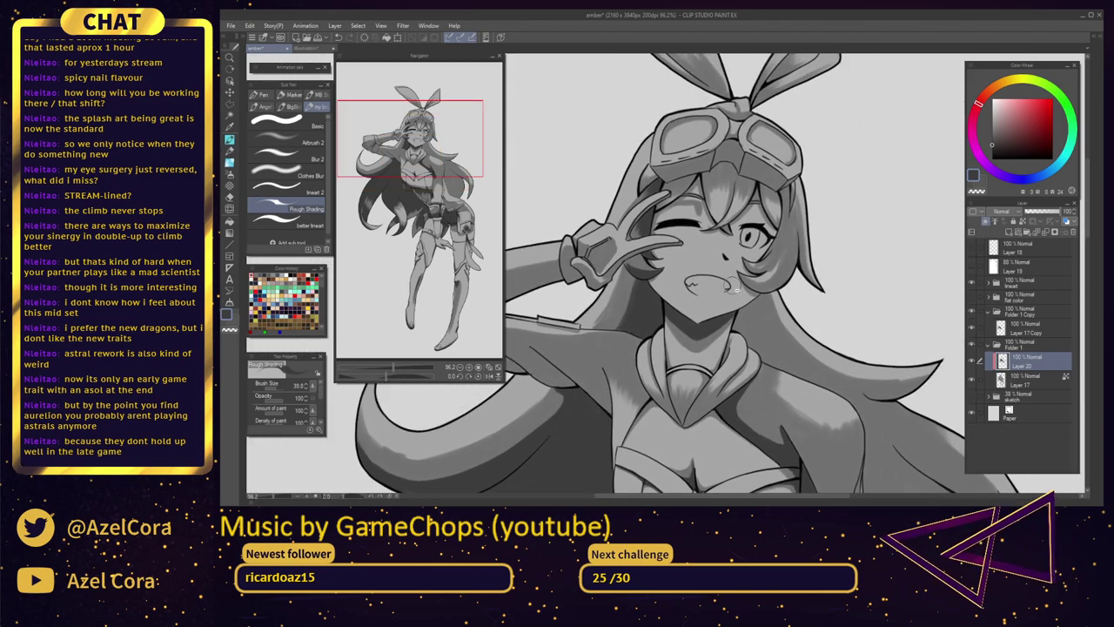
Darken the curled side lock of hair beside the open eye, leaving lighter streaks inside the curl
{"action": "scroll", "coordinate": [736, 287], "scroll_direction": "up", "scroll_amount": 5}
{"action": "scroll", "coordinate": [671, 314], "scroll_direction": "up", "scroll_amount": 2}
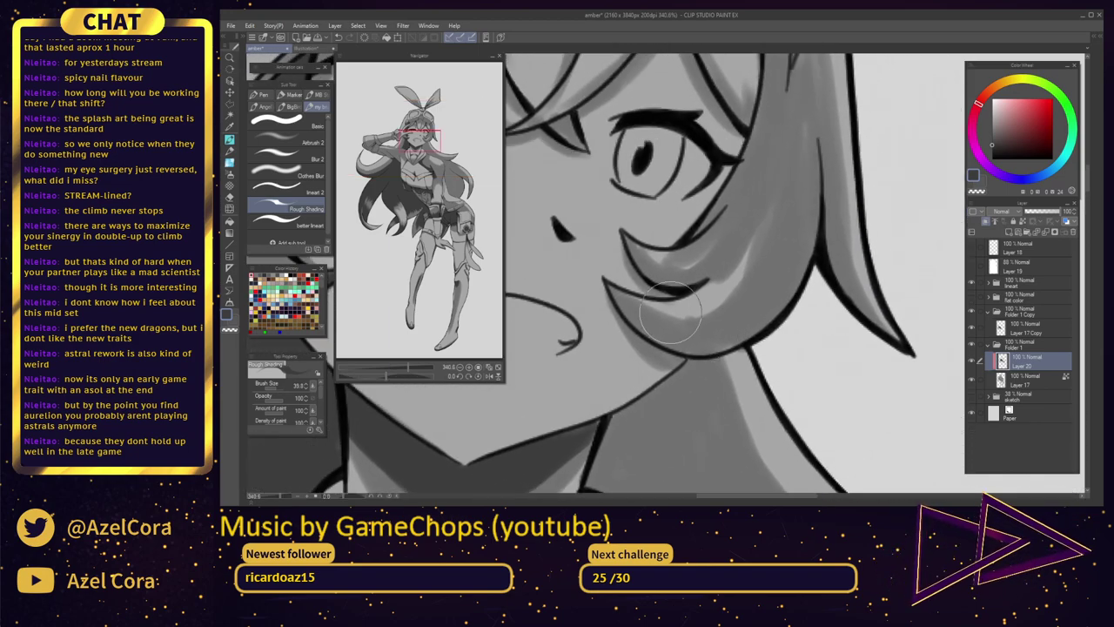
{"action": "mouse_move", "coordinate": [670, 313]}
{"action": "left_mouse_down"}
{"action": "mouse_move", "coordinate": [612, 290]}
{"action": "mouse_move", "coordinate": [691, 335]}
{"action": "mouse_move", "coordinate": [603, 283]}
{"action": "mouse_move", "coordinate": [688, 346]}
{"action": "mouse_move", "coordinate": [705, 316]}
{"action": "mouse_move", "coordinate": [646, 327]}
{"action": "mouse_move", "coordinate": [761, 302]}
{"action": "mouse_move", "coordinate": [658, 321]}
{"action": "mouse_move", "coordinate": [727, 337]}
{"action": "mouse_move", "coordinate": [725, 310]}
{"action": "mouse_move", "coordinate": [655, 325]}
{"action": "mouse_move", "coordinate": [759, 296]}
{"action": "mouse_move", "coordinate": [685, 338]}
{"action": "mouse_move", "coordinate": [715, 341]}
{"action": "mouse_move", "coordinate": [760, 260]}
{"action": "mouse_move", "coordinate": [692, 336]}
{"action": "mouse_move", "coordinate": [779, 281]}
{"action": "mouse_move", "coordinate": [704, 334]}
{"action": "mouse_move", "coordinate": [779, 222]}
{"action": "mouse_move", "coordinate": [707, 345]}
{"action": "mouse_move", "coordinate": [784, 268]}
{"action": "mouse_move", "coordinate": [736, 318]}
{"action": "mouse_move", "coordinate": [778, 303]}
{"action": "mouse_move", "coordinate": [781, 235]}
{"action": "mouse_move", "coordinate": [758, 300]}
{"action": "mouse_move", "coordinate": [803, 167]}
{"action": "mouse_move", "coordinate": [747, 226]}
{"action": "mouse_move", "coordinate": [680, 268]}
{"action": "mouse_move", "coordinate": [628, 250]}
{"action": "mouse_move", "coordinate": [670, 284]}
{"action": "mouse_move", "coordinate": [648, 249]}
{"action": "mouse_move", "coordinate": [663, 277]}
{"action": "mouse_move", "coordinate": [734, 209]}
{"action": "mouse_move", "coordinate": [680, 277]}
{"action": "mouse_move", "coordinate": [721, 223]}
{"action": "left_mouse_up"}
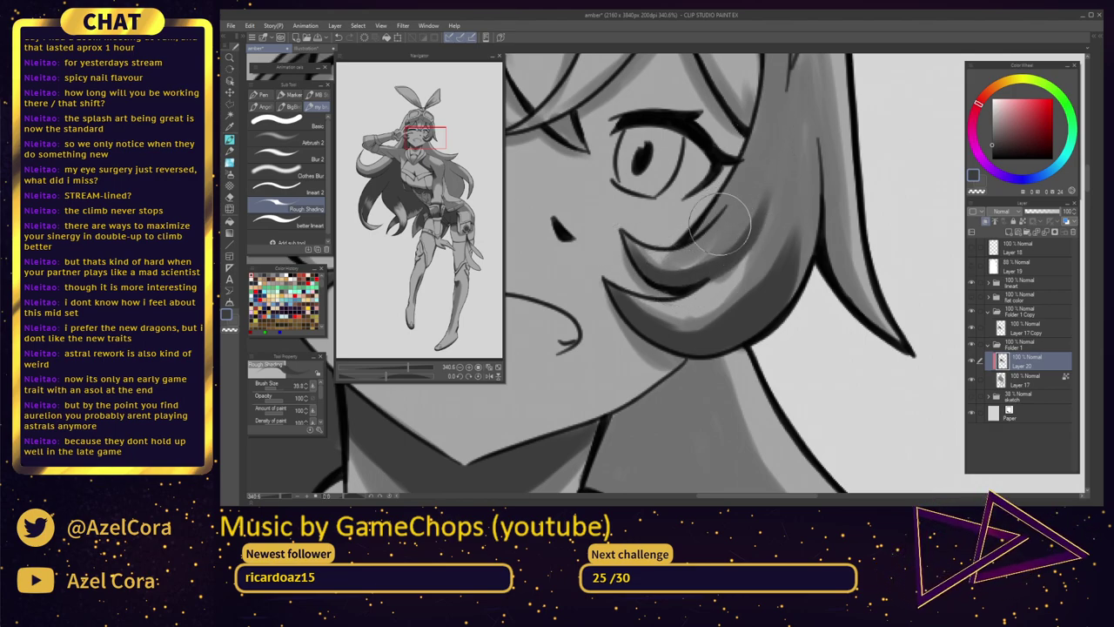
{"action": "left_click_drag", "start_coordinate": [712, 266], "coordinate": [790, 142]}
{"action": "left_click_drag", "start_coordinate": [789, 217], "coordinate": [784, 323]}
Shade the pointed outer hair lock's tip and the hair roots directly beneath the goggles' outer corner
{"action": "mouse_move", "coordinate": [749, 402]}
{"action": "left_mouse_down"}
{"action": "mouse_move", "coordinate": [789, 284]}
{"action": "mouse_move", "coordinate": [778, 328]}
{"action": "mouse_move", "coordinate": [780, 342]}
{"action": "mouse_move", "coordinate": [787, 311]}
{"action": "mouse_move", "coordinate": [793, 355]}
{"action": "mouse_move", "coordinate": [798, 259]}
{"action": "mouse_move", "coordinate": [777, 370]}
{"action": "mouse_move", "coordinate": [799, 241]}
{"action": "mouse_move", "coordinate": [823, 338]}
{"action": "mouse_move", "coordinate": [813, 307]}
{"action": "mouse_move", "coordinate": [865, 424]}
{"action": "mouse_move", "coordinate": [847, 403]}
{"action": "mouse_move", "coordinate": [804, 206]}
{"action": "mouse_move", "coordinate": [862, 421]}
{"action": "mouse_move", "coordinate": [816, 308]}
{"action": "mouse_move", "coordinate": [841, 385]}
{"action": "mouse_move", "coordinate": [886, 438]}
{"action": "left_mouse_up"}
{"action": "mouse_move", "coordinate": [844, 393]}
{"action": "left_mouse_down"}
{"action": "mouse_move", "coordinate": [809, 191]}
{"action": "mouse_move", "coordinate": [823, 290]}
{"action": "mouse_move", "coordinate": [813, 193]}
{"action": "mouse_move", "coordinate": [841, 305]}
{"action": "mouse_move", "coordinate": [822, 219]}
{"action": "left_mouse_up"}
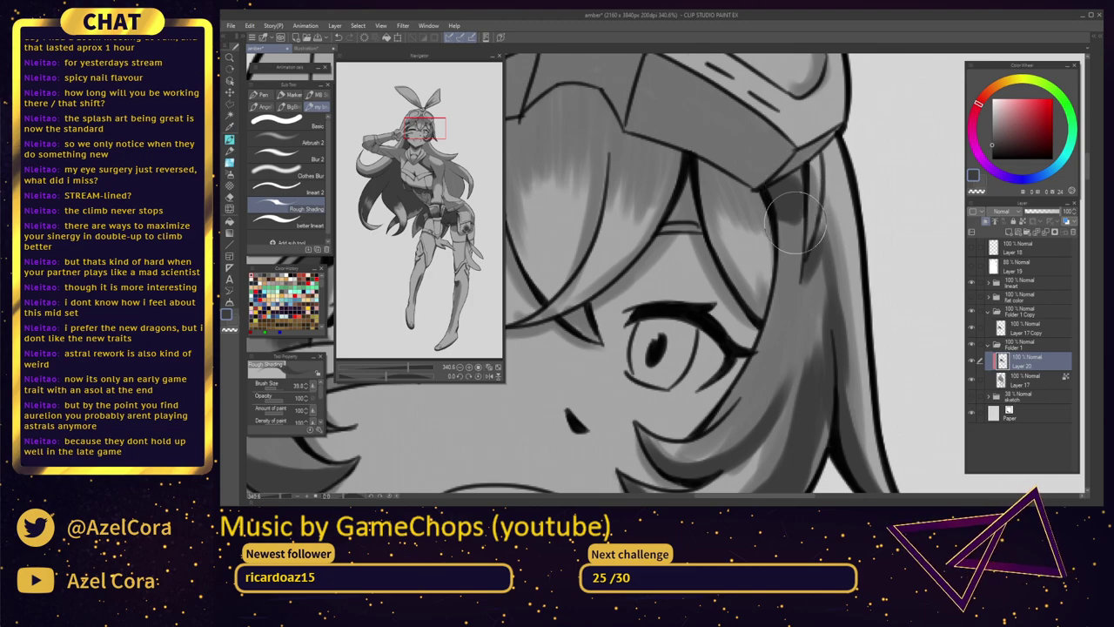
{"action": "left_click_drag", "start_coordinate": [811, 277], "coordinate": [791, 161]}
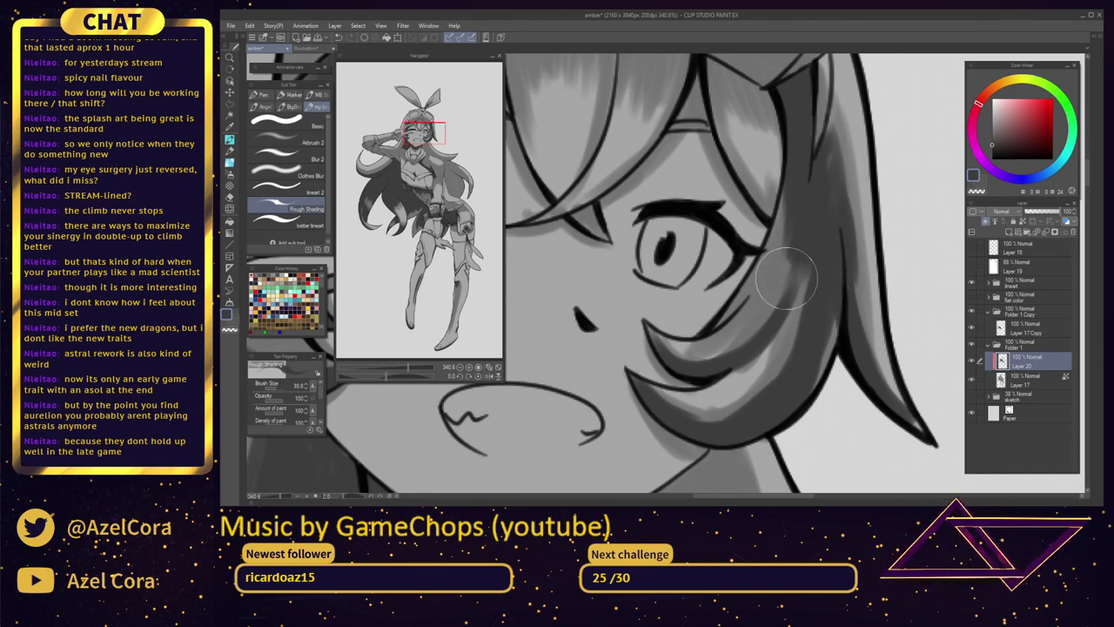
Deepen and blend the shading on the side lock next to the open eye, narrowing its light streaks
{"action": "mouse_move", "coordinate": [708, 329]}
{"action": "left_mouse_down"}
{"action": "mouse_move", "coordinate": [761, 272]}
{"action": "mouse_move", "coordinate": [777, 209]}
{"action": "left_mouse_up"}
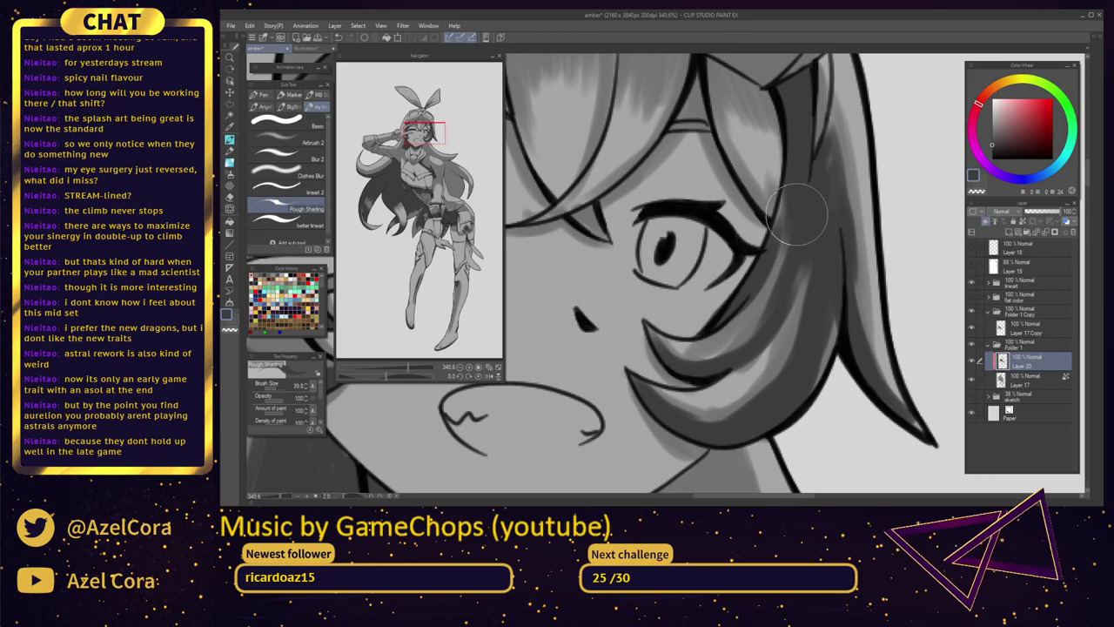
{"action": "left_click_drag", "start_coordinate": [727, 352], "coordinate": [777, 286]}
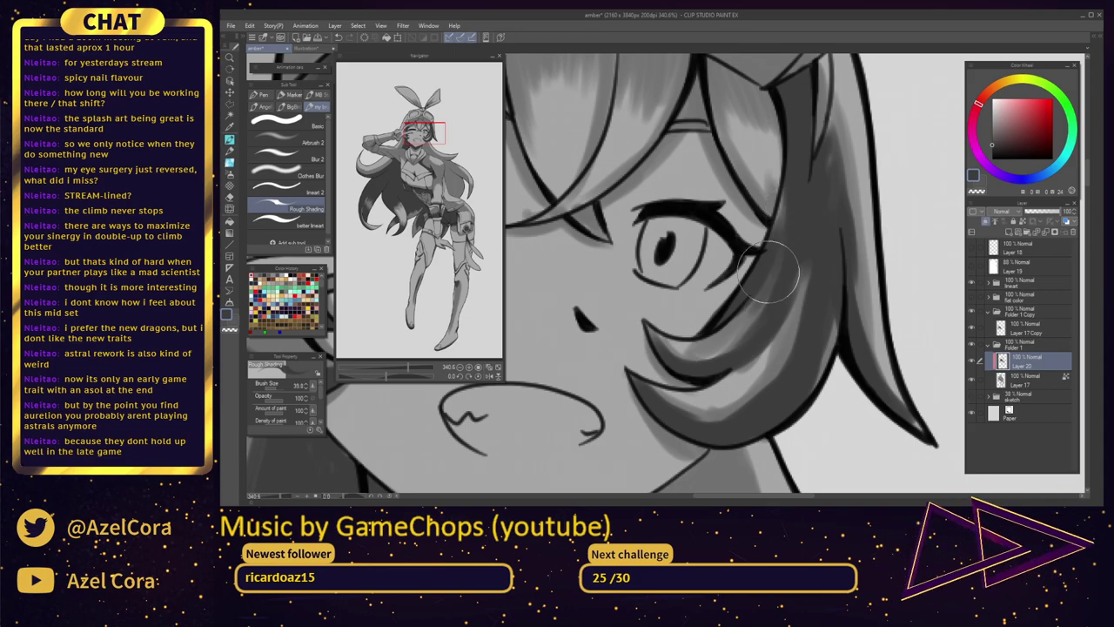
{"action": "left_click", "coordinate": [785, 341]}
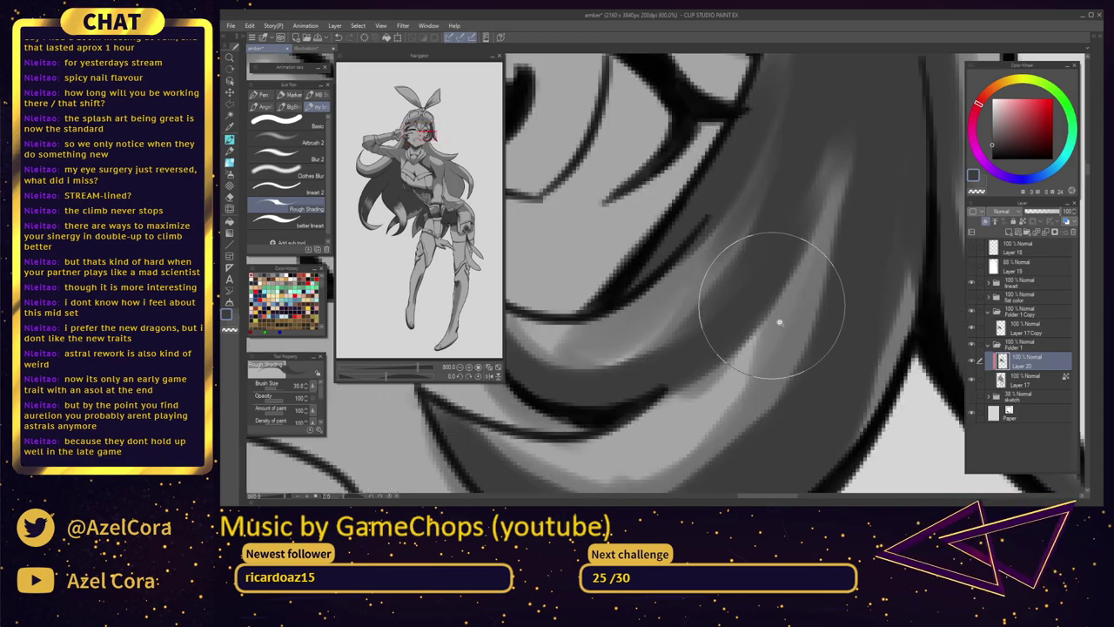
{"action": "left_click_drag", "start_coordinate": [778, 322], "coordinate": [722, 341]}
{"action": "scroll", "coordinate": [722, 342], "scroll_direction": "up", "scroll_amount": 4}
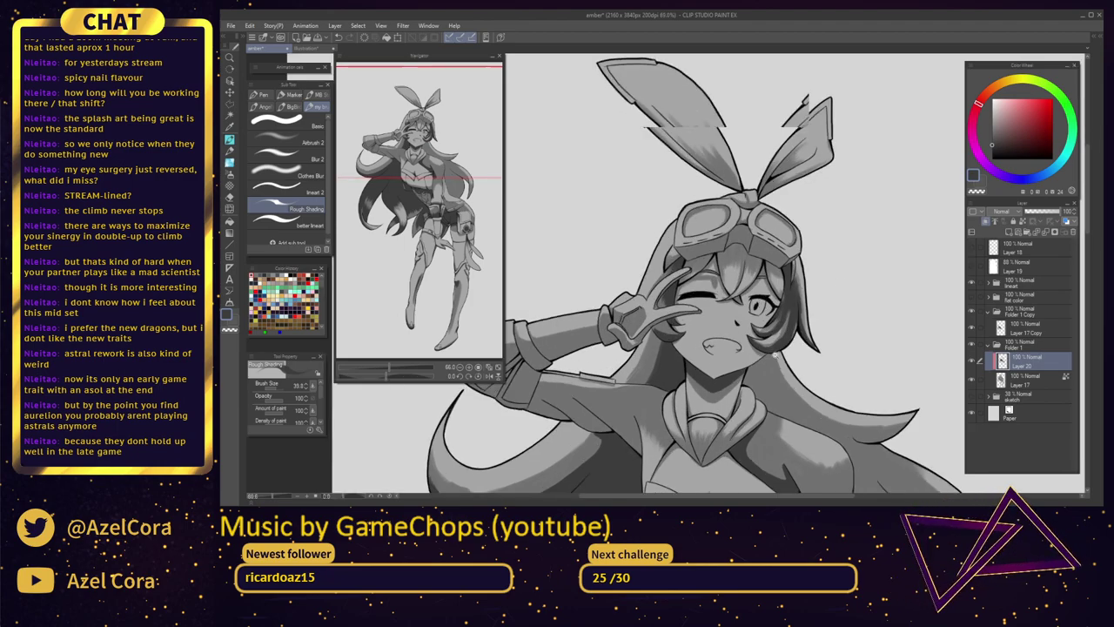
{"action": "left_click_drag", "start_coordinate": [789, 326], "coordinate": [772, 340]}
{"action": "left_click_drag", "start_coordinate": [852, 238], "coordinate": [849, 274]}
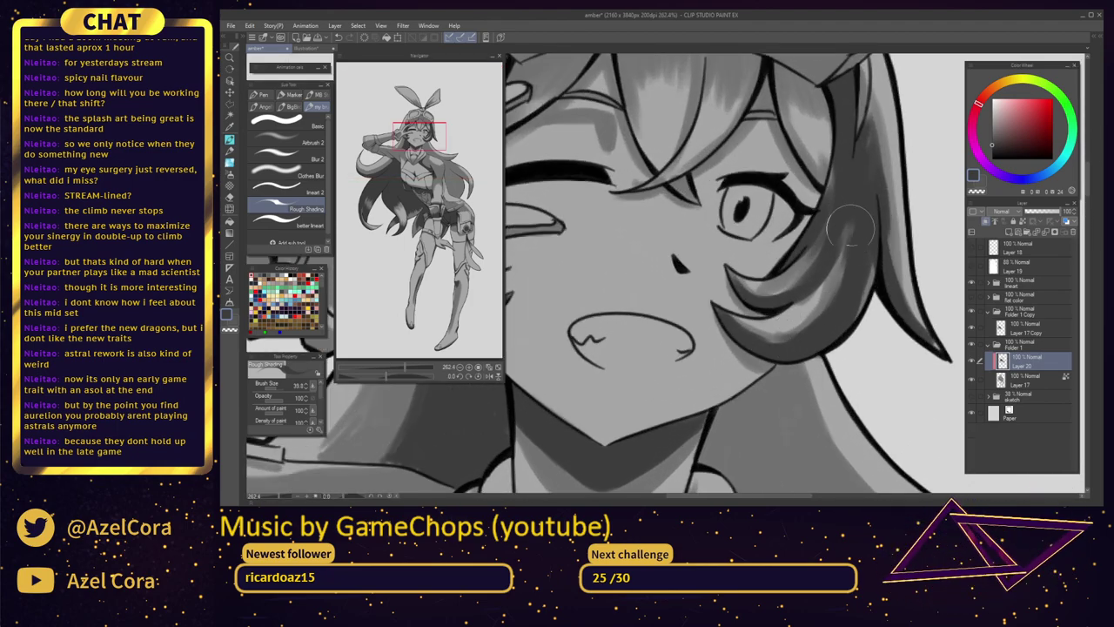
{"action": "left_click_drag", "start_coordinate": [852, 228], "coordinate": [798, 326]}
{"action": "scroll", "coordinate": [856, 279], "scroll_direction": "down", "scroll_amount": 5}
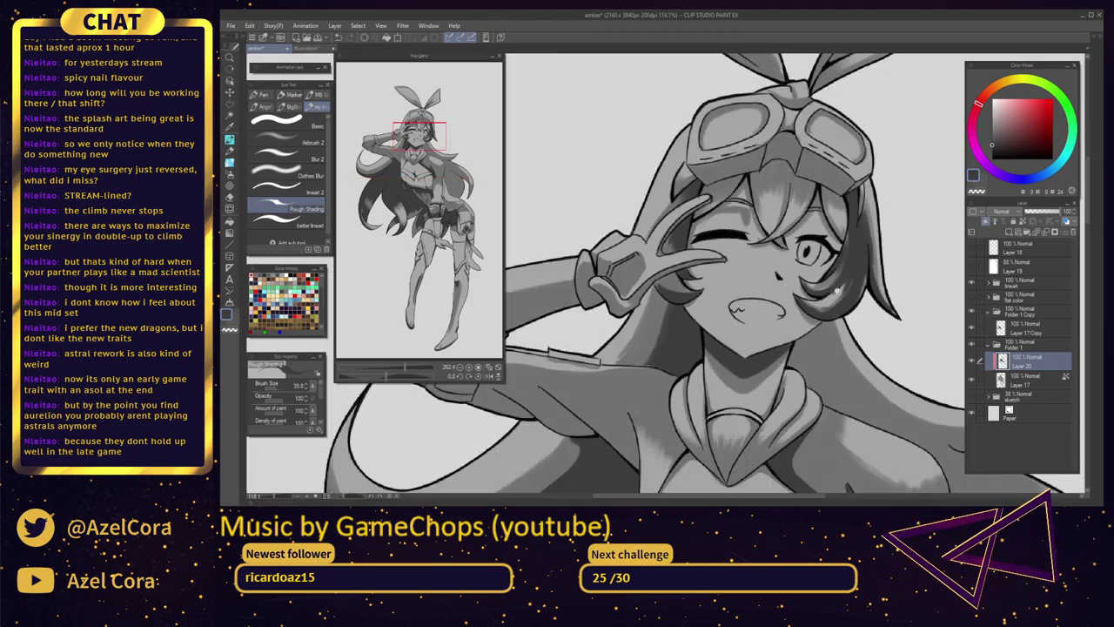
{"action": "scroll", "coordinate": [854, 286], "scroll_direction": "down", "scroll_amount": 3}
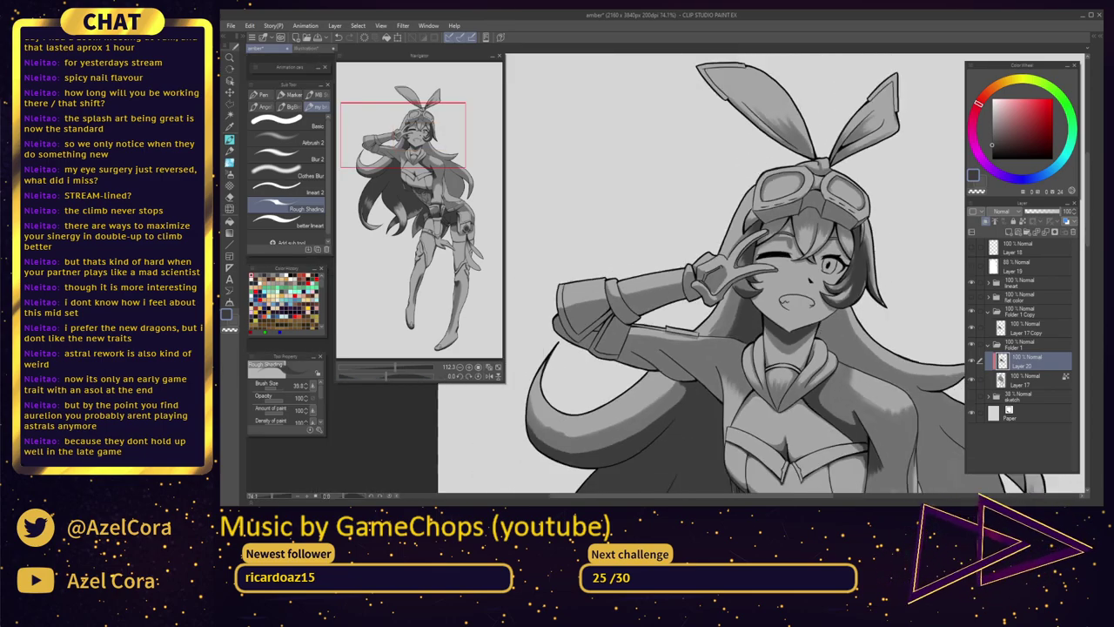
Darken the roots of the central bangs where the goggles cast their shadow
{"action": "mouse_move", "coordinate": [823, 243]}
{"action": "left_mouse_down"}
{"action": "mouse_move", "coordinate": [806, 338]}
{"action": "mouse_move", "coordinate": [775, 396]}
{"action": "mouse_move", "coordinate": [783, 379]}
{"action": "left_mouse_up"}
{"action": "scroll", "coordinate": [806, 338], "scroll_direction": "up", "scroll_amount": 4}
{"action": "scroll", "coordinate": [807, 337], "scroll_direction": "up", "scroll_amount": 6}
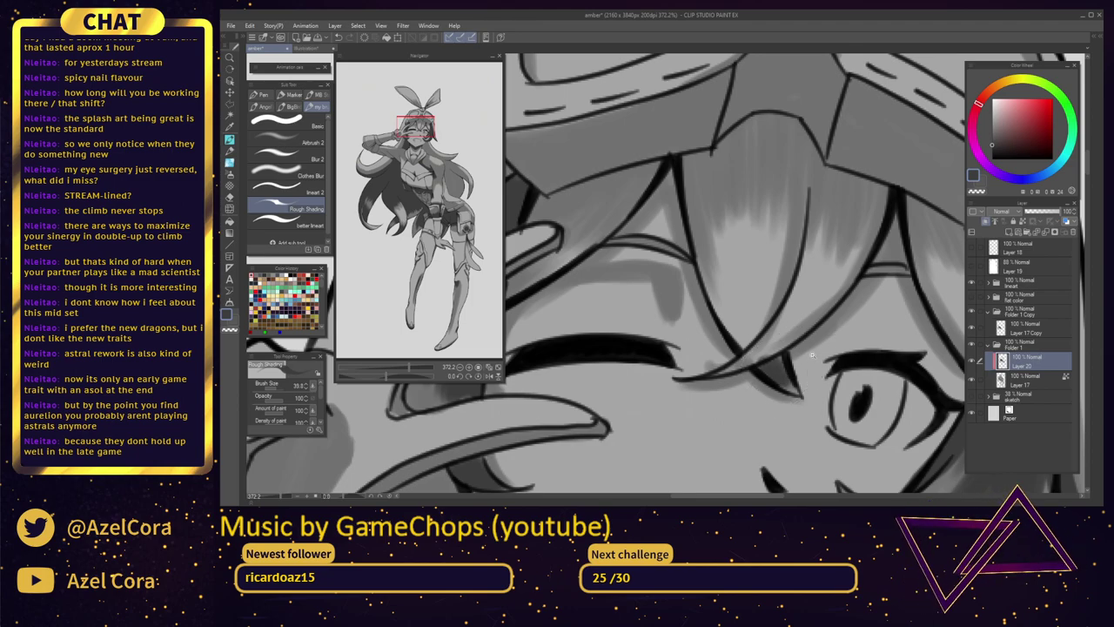
{"action": "scroll", "coordinate": [783, 379], "scroll_direction": "down", "scroll_amount": 3}
{"action": "mouse_move", "coordinate": [710, 270]}
{"action": "left_mouse_down"}
{"action": "mouse_move", "coordinate": [725, 331]}
{"action": "mouse_move", "coordinate": [713, 274]}
{"action": "mouse_move", "coordinate": [722, 302]}
{"action": "mouse_move", "coordinate": [721, 275]}
{"action": "mouse_move", "coordinate": [728, 291]}
{"action": "mouse_move", "coordinate": [746, 256]}
{"action": "mouse_move", "coordinate": [752, 288]}
{"action": "mouse_move", "coordinate": [750, 249]}
{"action": "mouse_move", "coordinate": [766, 293]}
{"action": "mouse_move", "coordinate": [772, 256]}
{"action": "mouse_move", "coordinate": [769, 304]}
{"action": "left_mouse_up"}
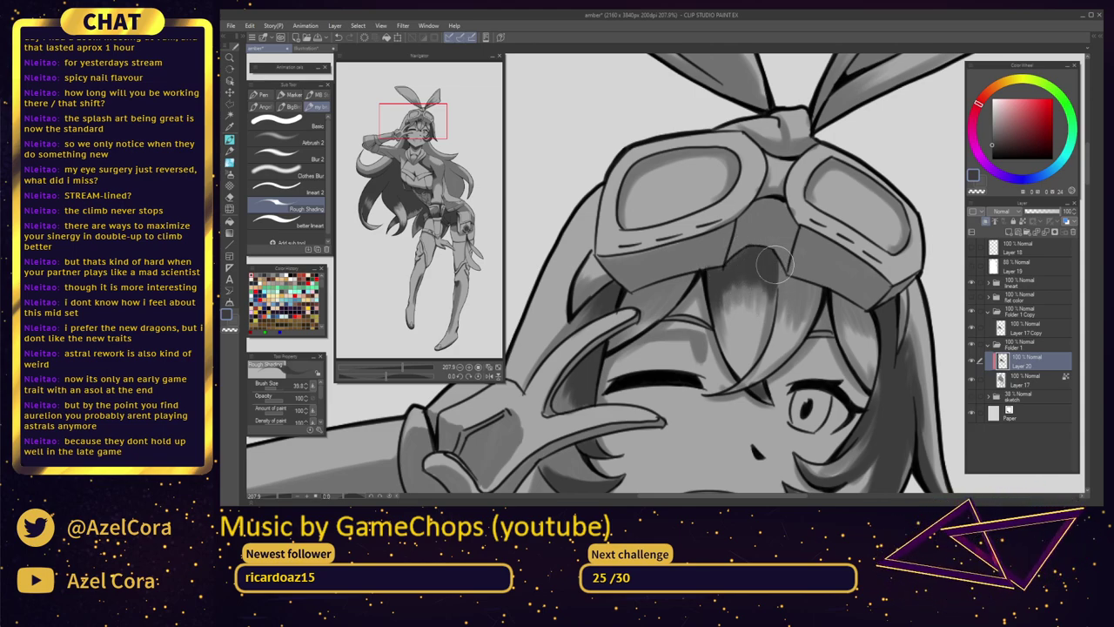
{"action": "mouse_move", "coordinate": [775, 265]}
{"action": "left_mouse_down"}
{"action": "mouse_move", "coordinate": [773, 319]}
{"action": "mouse_move", "coordinate": [781, 274]}
{"action": "mouse_move", "coordinate": [787, 306]}
{"action": "mouse_move", "coordinate": [797, 280]}
{"action": "mouse_move", "coordinate": [800, 315]}
{"action": "mouse_move", "coordinate": [808, 286]}
{"action": "mouse_move", "coordinate": [811, 317]}
{"action": "mouse_move", "coordinate": [821, 289]}
{"action": "mouse_move", "coordinate": [821, 299]}
{"action": "mouse_move", "coordinate": [790, 275]}
{"action": "mouse_move", "coordinate": [820, 288]}
{"action": "mouse_move", "coordinate": [787, 279]}
{"action": "mouse_move", "coordinate": [773, 261]}
{"action": "mouse_move", "coordinate": [782, 246]}
{"action": "mouse_move", "coordinate": [735, 341]}
{"action": "mouse_move", "coordinate": [760, 297]}
{"action": "left_mouse_up"}
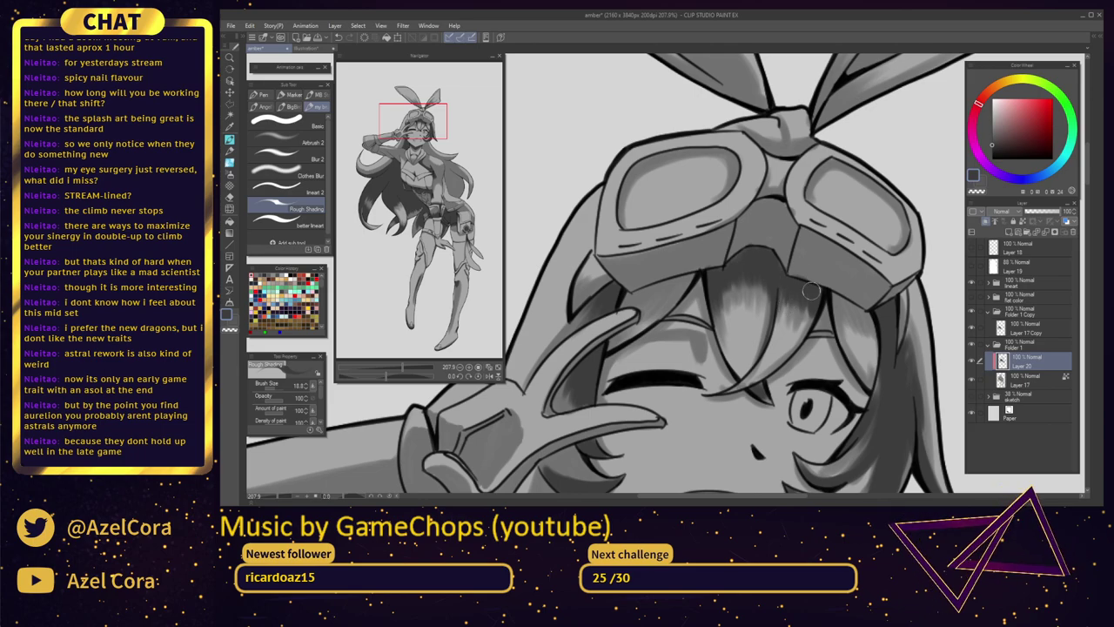
Shade the bang strands with brush size 18.8 and the hair beside the raised fingertip with brush size 34.2
{"action": "left_click_drag", "start_coordinate": [805, 336], "coordinate": [740, 385]}
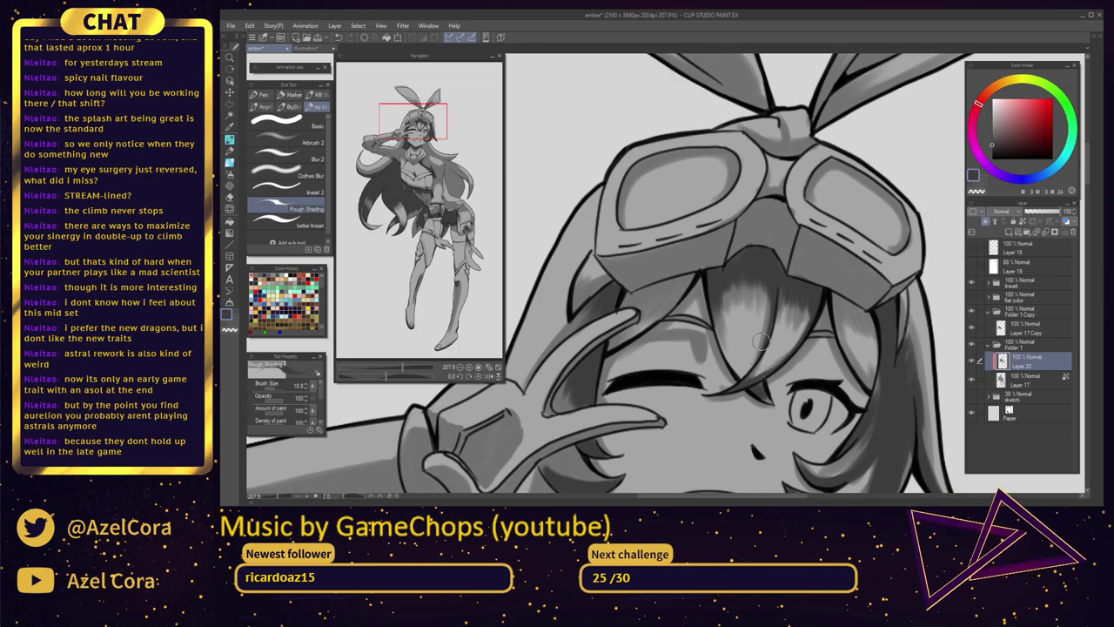
{"action": "left_click_drag", "start_coordinate": [713, 289], "coordinate": [735, 371]}
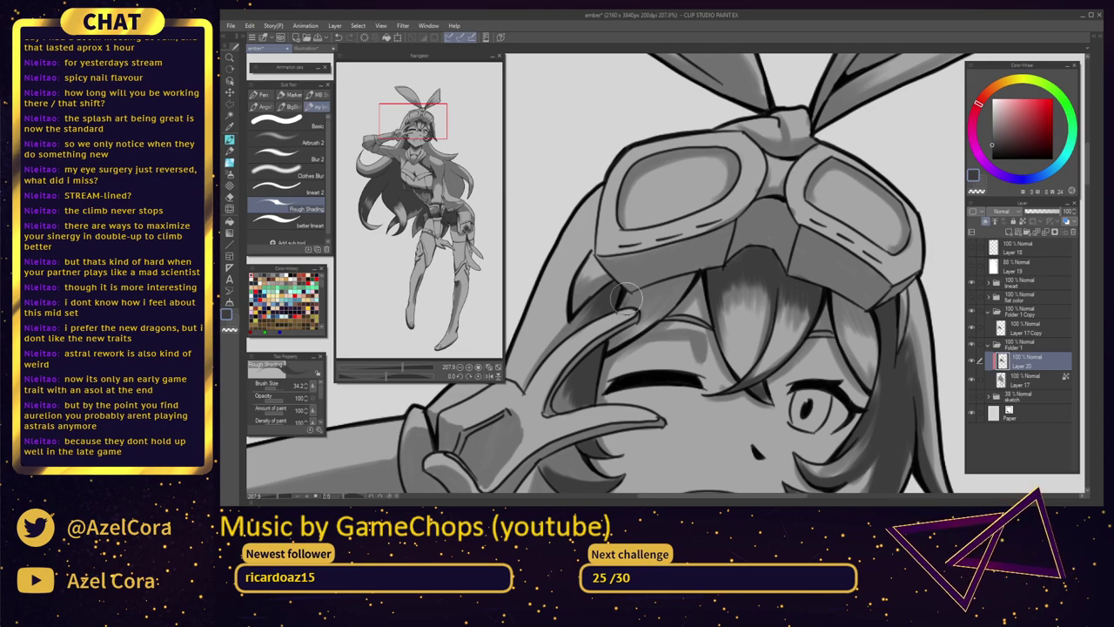
{"action": "mouse_move", "coordinate": [620, 300]}
{"action": "left_mouse_down"}
{"action": "mouse_move", "coordinate": [671, 284]}
{"action": "mouse_move", "coordinate": [636, 294]}
{"action": "mouse_move", "coordinate": [640, 307]}
{"action": "mouse_move", "coordinate": [693, 283]}
{"action": "mouse_move", "coordinate": [635, 331]}
{"action": "mouse_move", "coordinate": [668, 305]}
{"action": "left_mouse_up"}
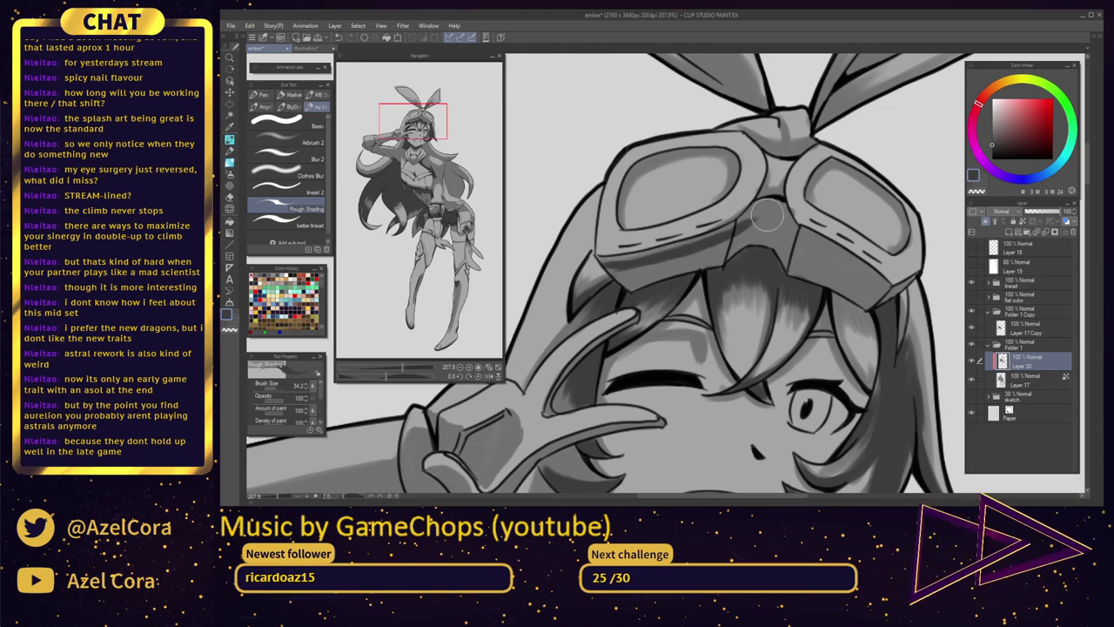
Darken the underside of the goggles from the middle bridge to the outer corners with brush size 34.2
{"action": "mouse_move", "coordinate": [744, 228]}
{"action": "left_mouse_down"}
{"action": "mouse_move", "coordinate": [781, 213]}
{"action": "mouse_move", "coordinate": [742, 228]}
{"action": "mouse_move", "coordinate": [776, 216]}
{"action": "mouse_move", "coordinate": [792, 237]}
{"action": "mouse_move", "coordinate": [788, 270]}
{"action": "mouse_move", "coordinate": [784, 220]}
{"action": "mouse_move", "coordinate": [792, 237]}
{"action": "mouse_move", "coordinate": [762, 228]}
{"action": "mouse_move", "coordinate": [773, 220]}
{"action": "mouse_move", "coordinate": [717, 259]}
{"action": "mouse_move", "coordinate": [622, 283]}
{"action": "mouse_move", "coordinate": [609, 268]}
{"action": "mouse_move", "coordinate": [650, 266]}
{"action": "mouse_move", "coordinate": [646, 280]}
{"action": "mouse_move", "coordinate": [714, 247]}
{"action": "mouse_move", "coordinate": [688, 258]}
{"action": "left_mouse_up"}
{"action": "left_click_drag", "start_coordinate": [848, 268], "coordinate": [618, 305]}
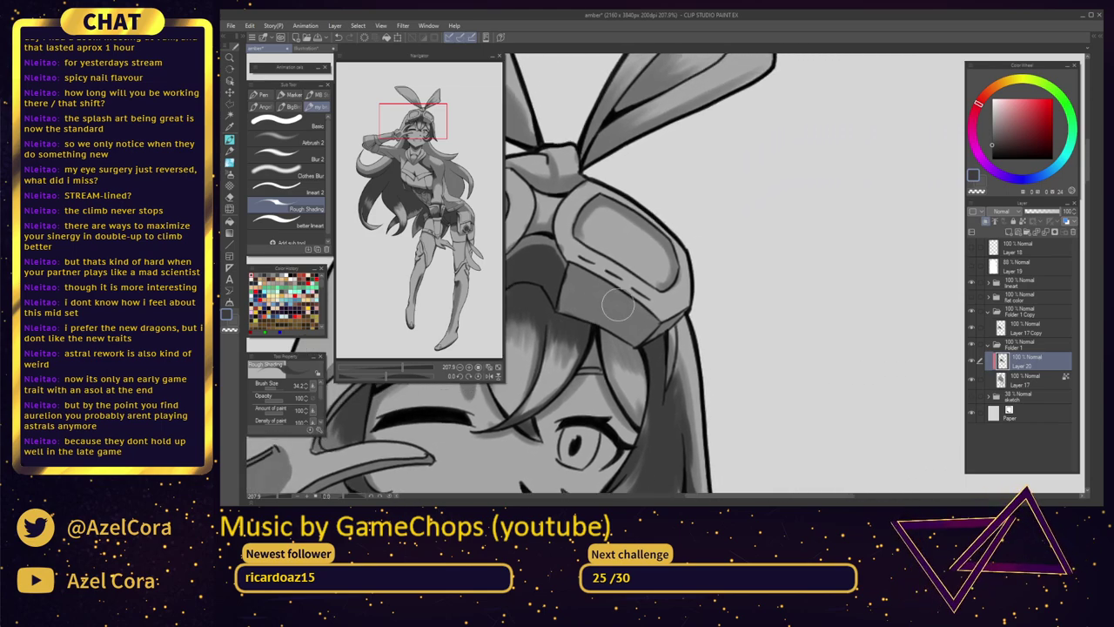
{"action": "left_click_drag", "start_coordinate": [567, 275], "coordinate": [662, 334]}
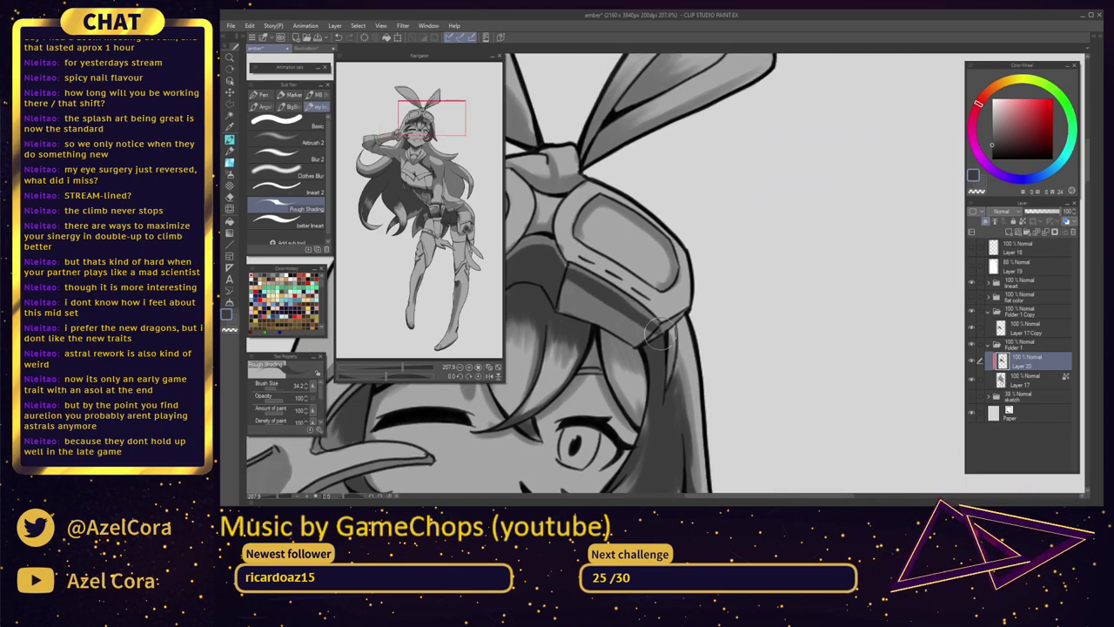
{"action": "mouse_move", "coordinate": [576, 300]}
{"action": "left_mouse_down"}
{"action": "mouse_move", "coordinate": [627, 330]}
{"action": "mouse_move", "coordinate": [554, 302]}
{"action": "mouse_move", "coordinate": [617, 327]}
{"action": "mouse_move", "coordinate": [558, 276]}
{"action": "mouse_move", "coordinate": [581, 287]}
{"action": "mouse_move", "coordinate": [558, 308]}
{"action": "mouse_move", "coordinate": [657, 336]}
{"action": "mouse_move", "coordinate": [654, 270]}
{"action": "mouse_move", "coordinate": [661, 331]}
{"action": "left_mouse_up"}
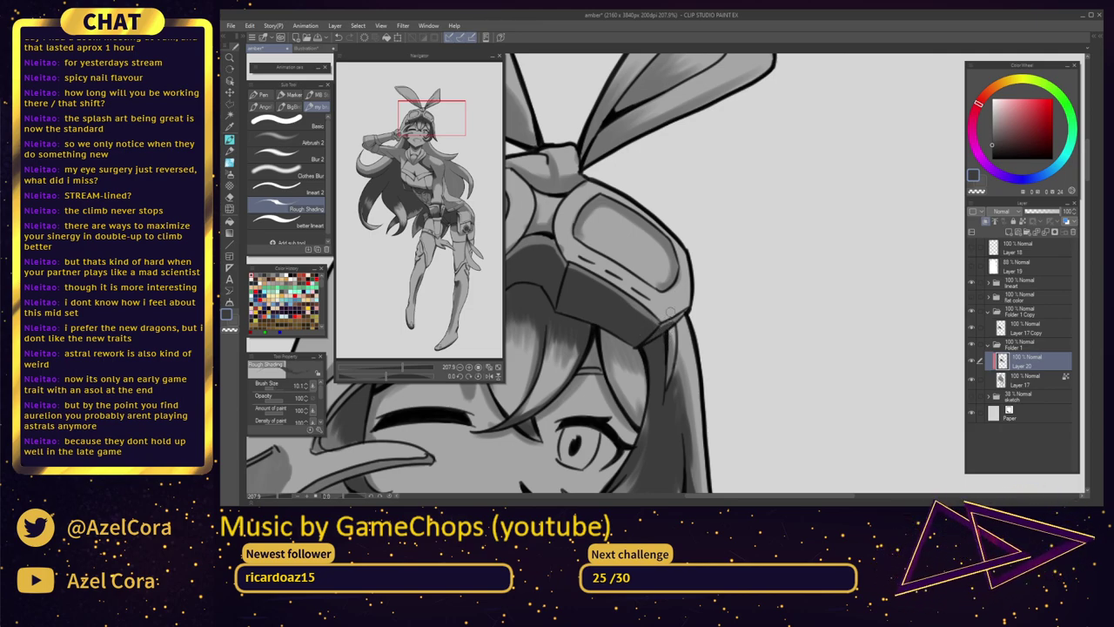
Shade the bang strands above the open eye, under the goggles' corner, with brush size 25.8
{"action": "mouse_move", "coordinate": [667, 347]}
{"action": "left_mouse_down"}
{"action": "mouse_move", "coordinate": [734, 320]}
{"action": "mouse_move", "coordinate": [725, 364]}
{"action": "left_mouse_up"}
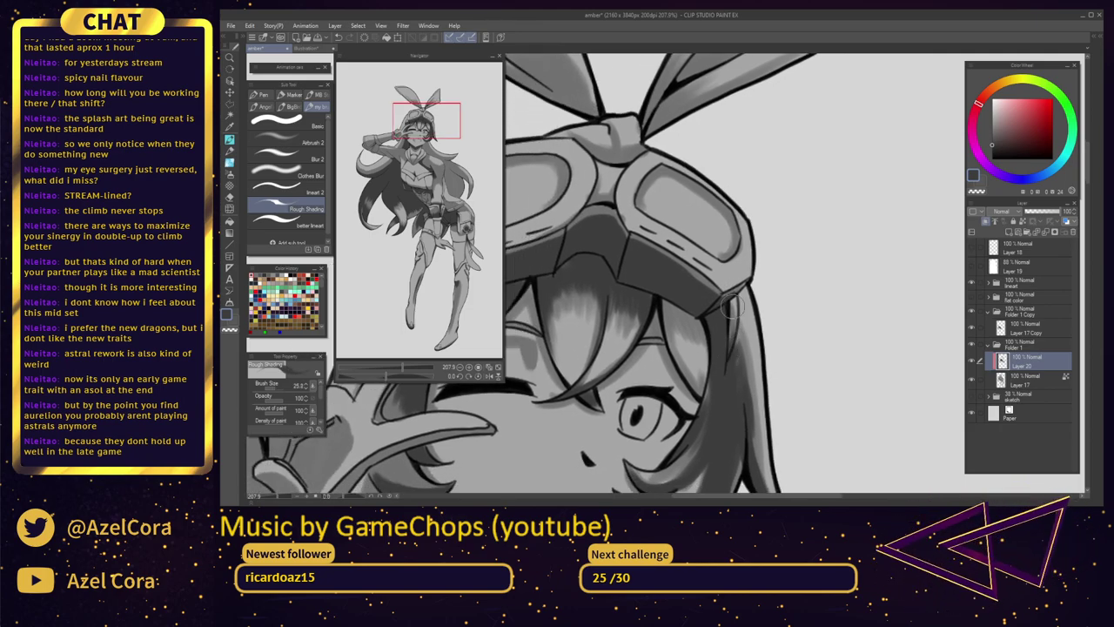
{"action": "mouse_move", "coordinate": [665, 294]}
{"action": "left_mouse_down"}
{"action": "mouse_move", "coordinate": [688, 333]}
{"action": "mouse_move", "coordinate": [681, 299]}
{"action": "mouse_move", "coordinate": [707, 349]}
{"action": "mouse_move", "coordinate": [666, 309]}
{"action": "mouse_move", "coordinate": [683, 371]}
{"action": "left_mouse_up"}
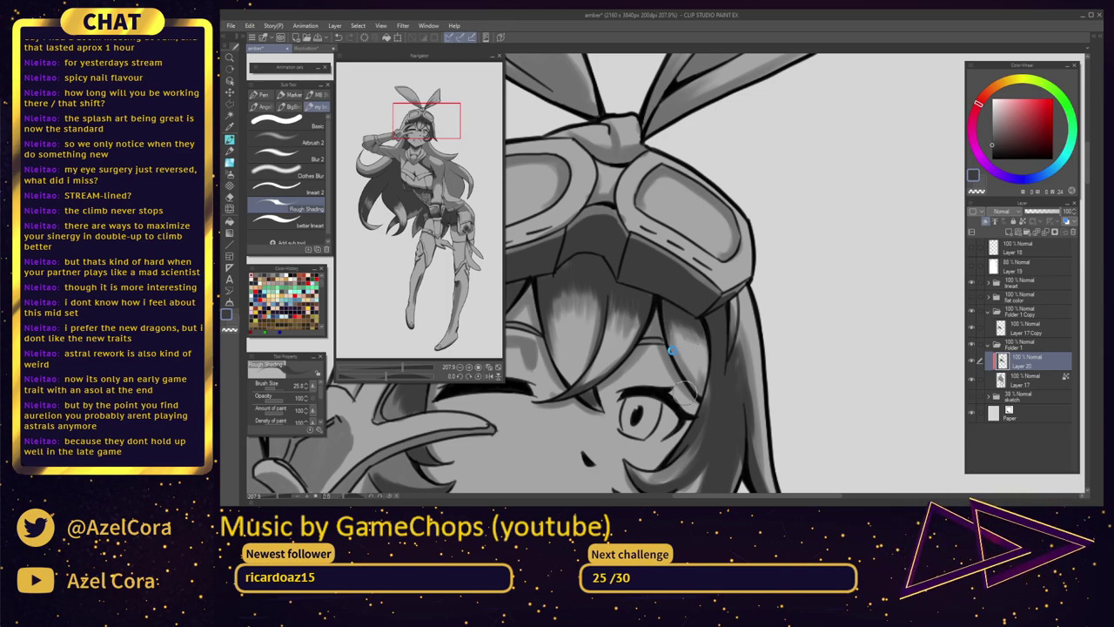
{"action": "left_click_drag", "start_coordinate": [665, 330], "coordinate": [702, 396]}
{"action": "mouse_move", "coordinate": [652, 322]}
{"action": "left_mouse_down"}
{"action": "mouse_move", "coordinate": [800, 307]}
{"action": "mouse_move", "coordinate": [816, 330]}
{"action": "left_mouse_up"}
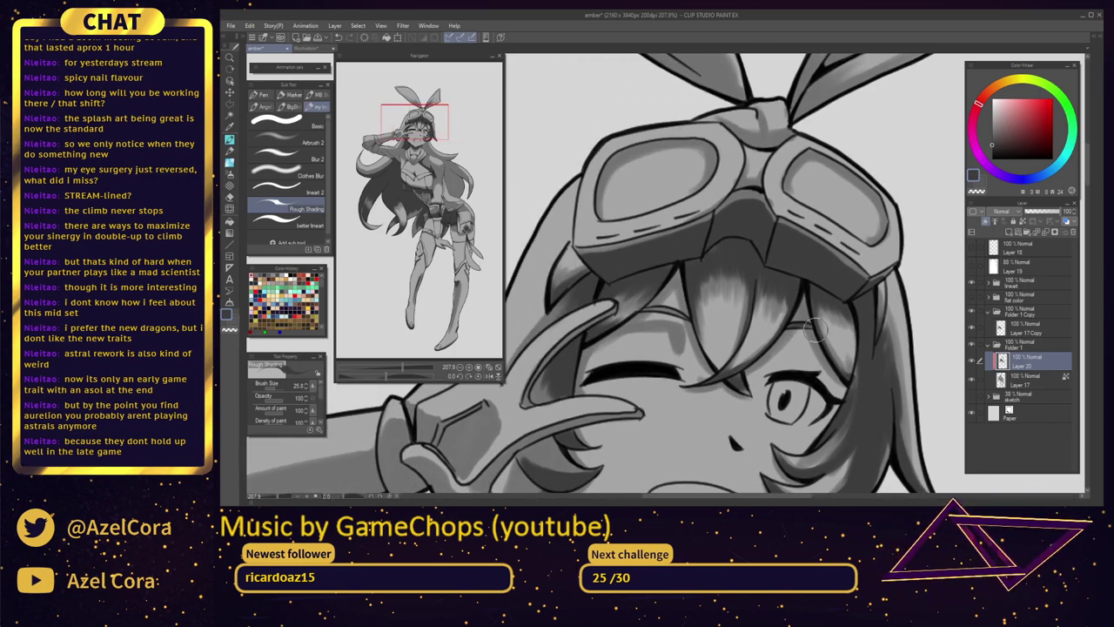
Darken the bang strand above the closed eye, between the fingertip and the central bangs
{"action": "left_click_drag", "start_coordinate": [686, 318], "coordinate": [640, 327]}
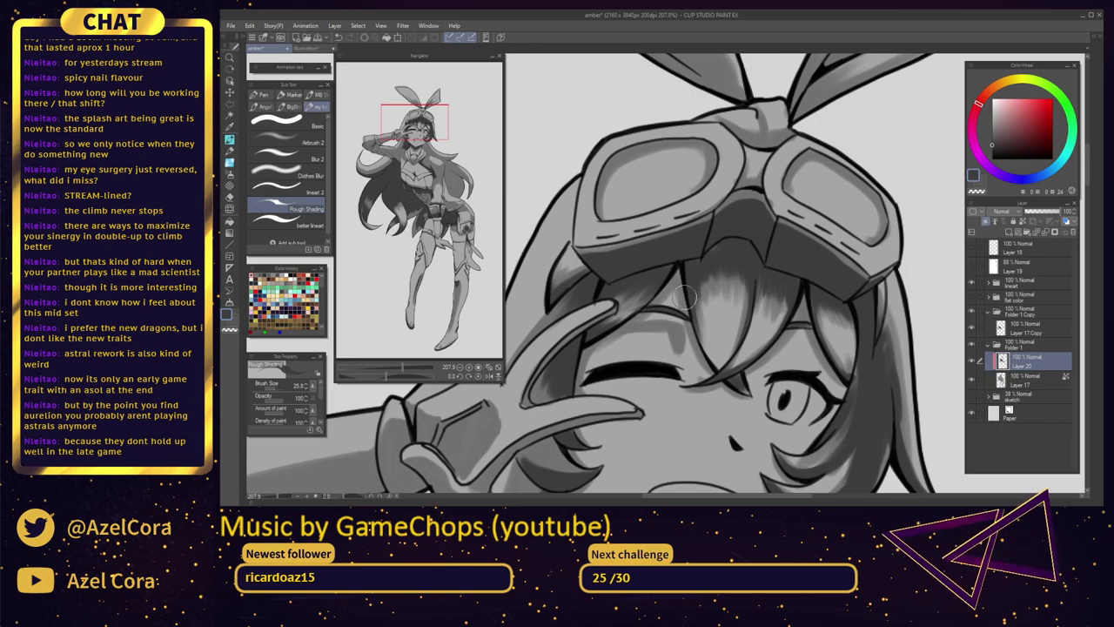
{"action": "mouse_move", "coordinate": [676, 275]}
{"action": "left_mouse_down"}
{"action": "mouse_move", "coordinate": [662, 299]}
{"action": "mouse_move", "coordinate": [681, 279]}
{"action": "mouse_move", "coordinate": [709, 361]}
{"action": "left_mouse_up"}
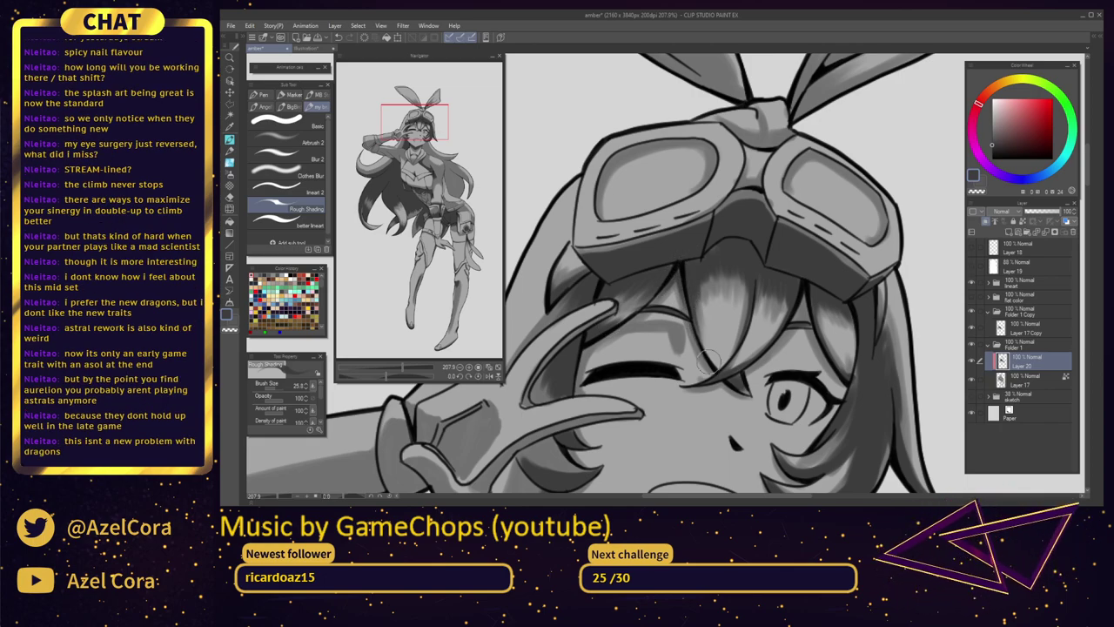
{"action": "mouse_move", "coordinate": [673, 329]}
{"action": "left_mouse_down"}
{"action": "mouse_move", "coordinate": [619, 337]}
{"action": "mouse_move", "coordinate": [672, 333]}
{"action": "mouse_move", "coordinate": [617, 332]}
{"action": "mouse_move", "coordinate": [683, 338]}
{"action": "mouse_move", "coordinate": [671, 311]}
{"action": "mouse_move", "coordinate": [606, 336]}
{"action": "mouse_move", "coordinate": [639, 339]}
{"action": "mouse_move", "coordinate": [625, 331]}
{"action": "mouse_move", "coordinate": [650, 310]}
{"action": "mouse_move", "coordinate": [586, 349]}
{"action": "left_mouse_up"}
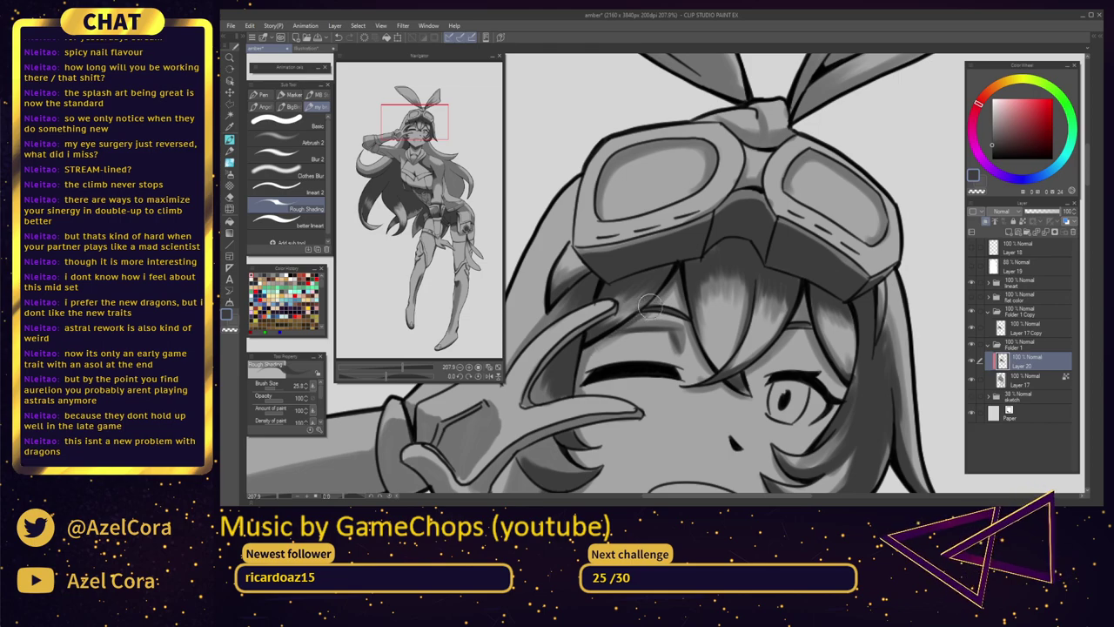
Darken the bang strands above the open eye and the tip of the central bangs with brush size 25.8
{"action": "left_click_drag", "start_coordinate": [673, 285], "coordinate": [607, 333]}
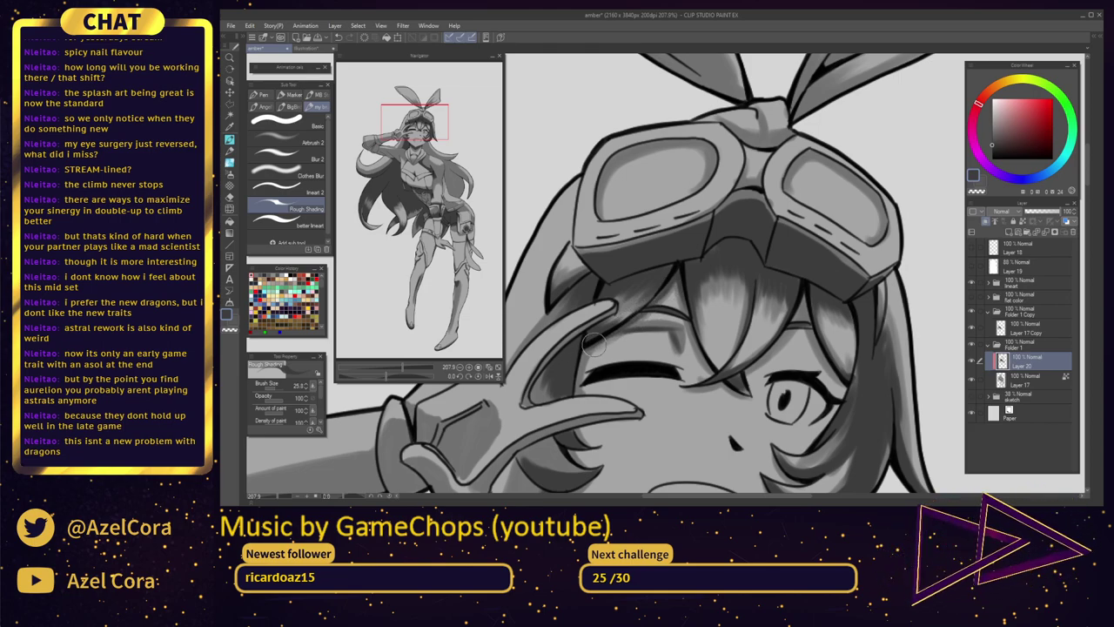
{"action": "left_click_drag", "start_coordinate": [789, 338], "coordinate": [765, 244]}
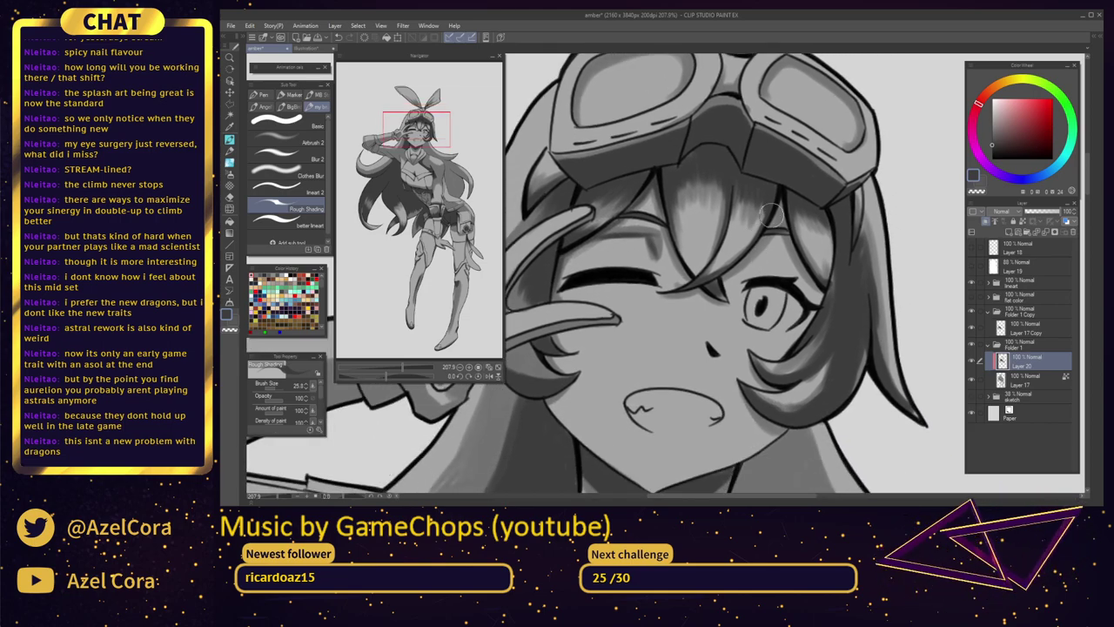
{"action": "left_click_drag", "start_coordinate": [783, 202], "coordinate": [751, 251]}
{"action": "mouse_move", "coordinate": [776, 212]}
{"action": "left_mouse_down"}
{"action": "mouse_move", "coordinate": [760, 202]}
{"action": "mouse_move", "coordinate": [827, 292]}
{"action": "left_mouse_up"}
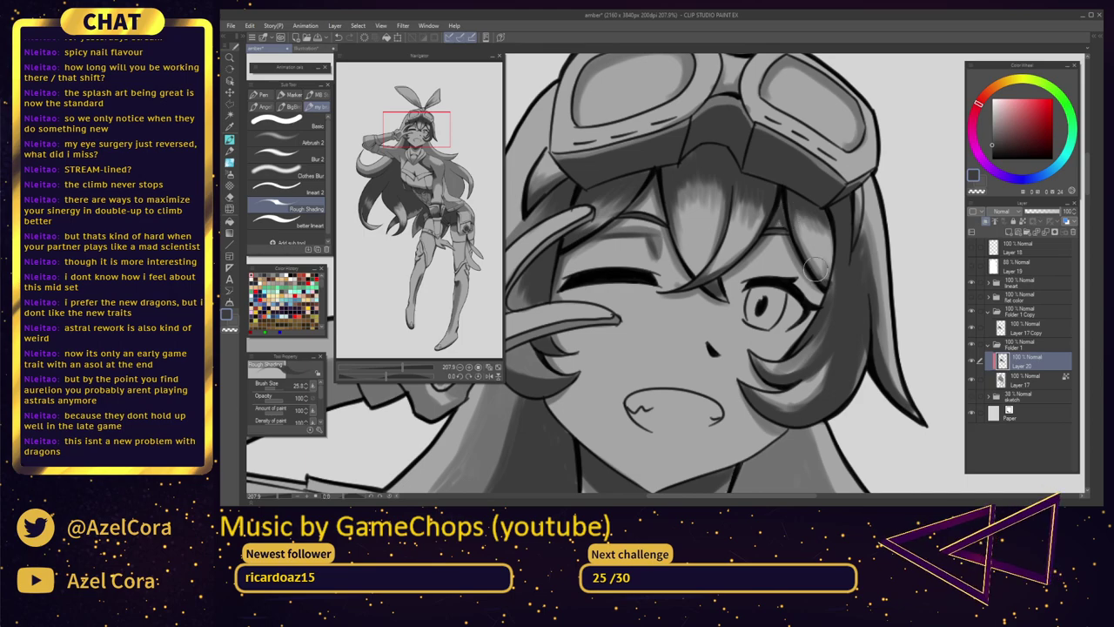
{"action": "left_click_drag", "start_coordinate": [786, 217], "coordinate": [820, 290]}
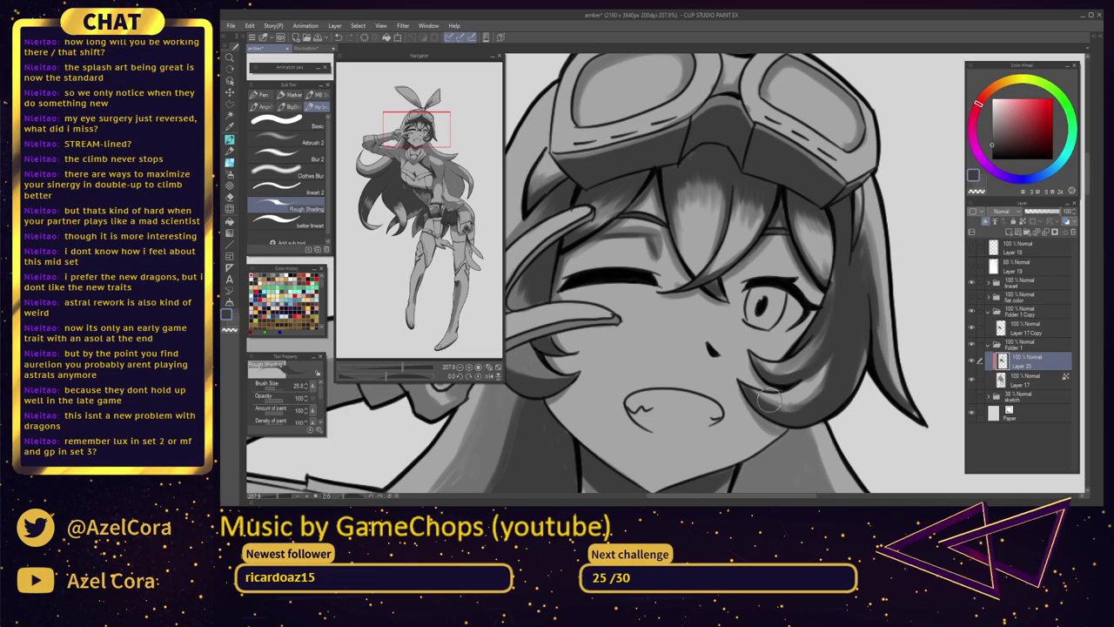
{"action": "scroll", "coordinate": [763, 293], "scroll_direction": "down", "scroll_amount": 2}
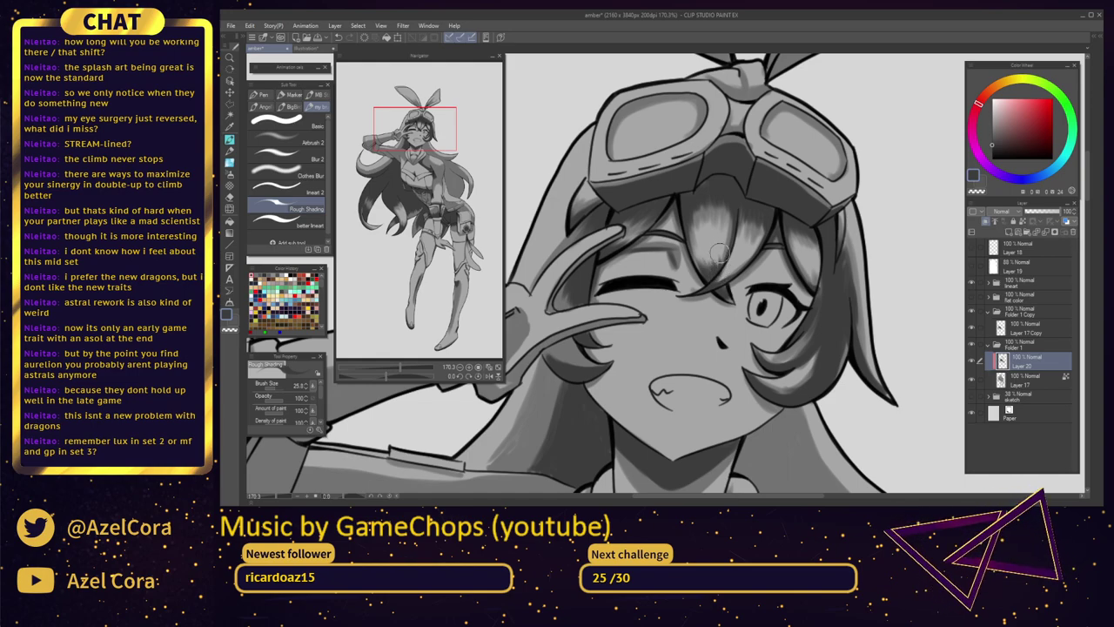
{"action": "left_click_drag", "start_coordinate": [724, 266], "coordinate": [736, 214]}
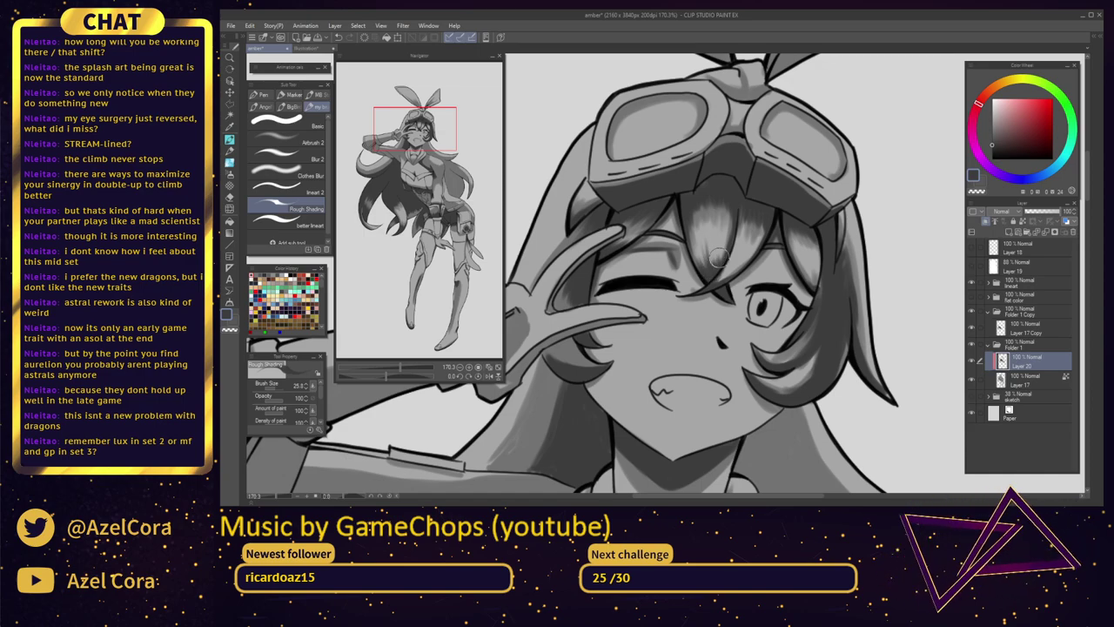
Shade the scarf folds on the raised-arm side, darkening them along their edges and toward the pointed tip with brush size 25.8
{"action": "scroll", "coordinate": [736, 242], "scroll_direction": "down", "scroll_amount": 4}
{"action": "mouse_move", "coordinate": [716, 332]}
{"action": "left_mouse_down"}
{"action": "mouse_move", "coordinate": [763, 269]}
{"action": "mouse_move", "coordinate": [732, 170]}
{"action": "mouse_move", "coordinate": [763, 189]}
{"action": "left_mouse_up"}
{"action": "scroll", "coordinate": [753, 266], "scroll_direction": "up", "scroll_amount": 5}
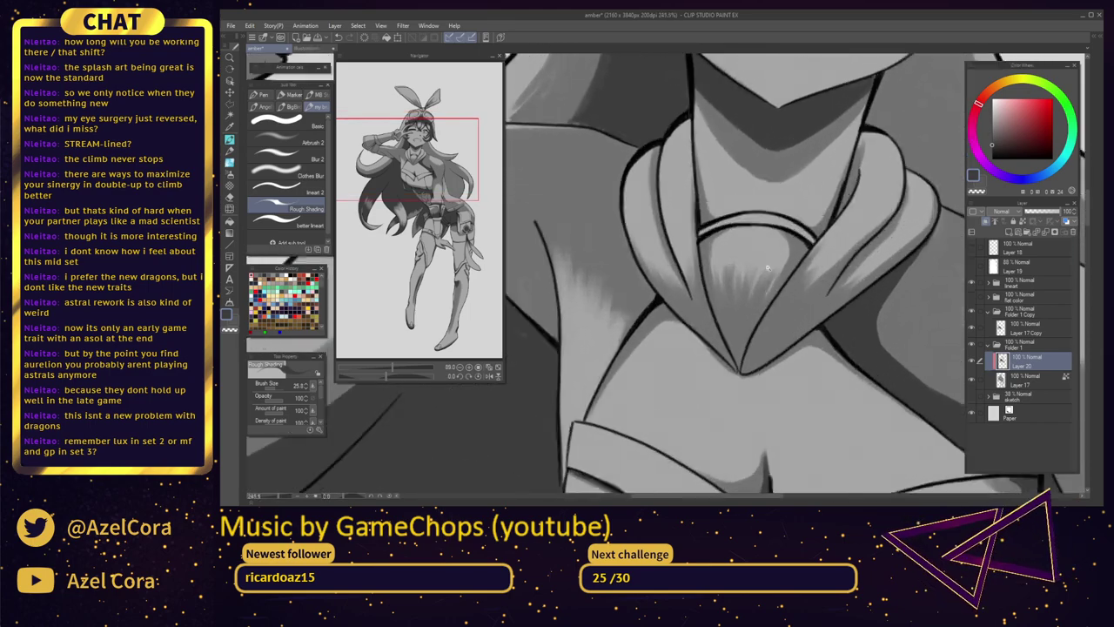
{"action": "left_click_drag", "start_coordinate": [729, 369], "coordinate": [699, 310]}
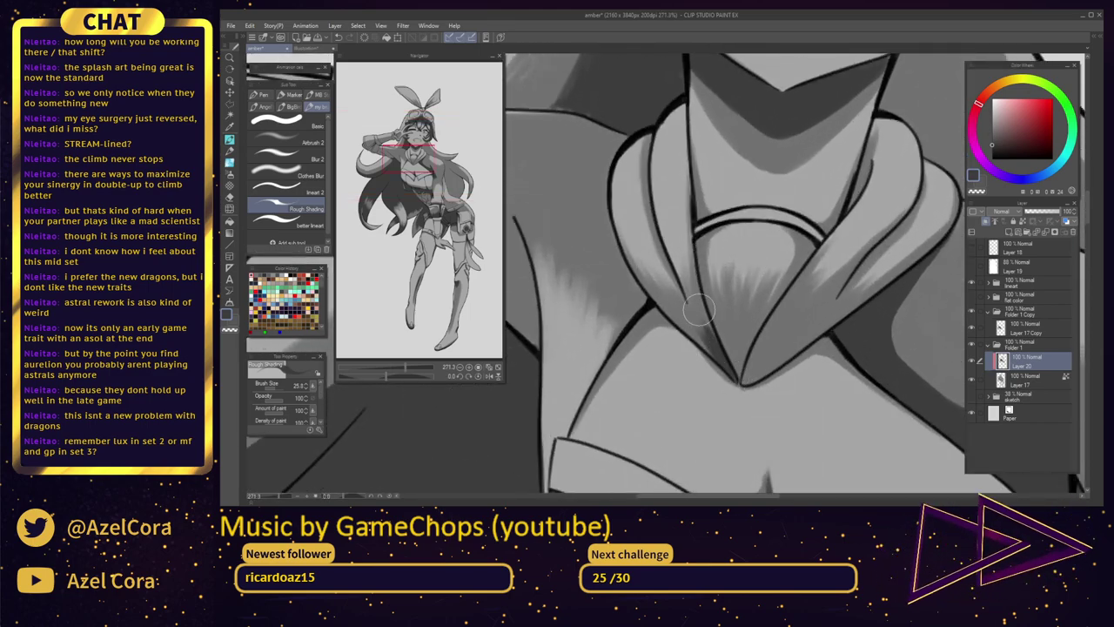
{"action": "left_click_drag", "start_coordinate": [719, 362], "coordinate": [652, 293]}
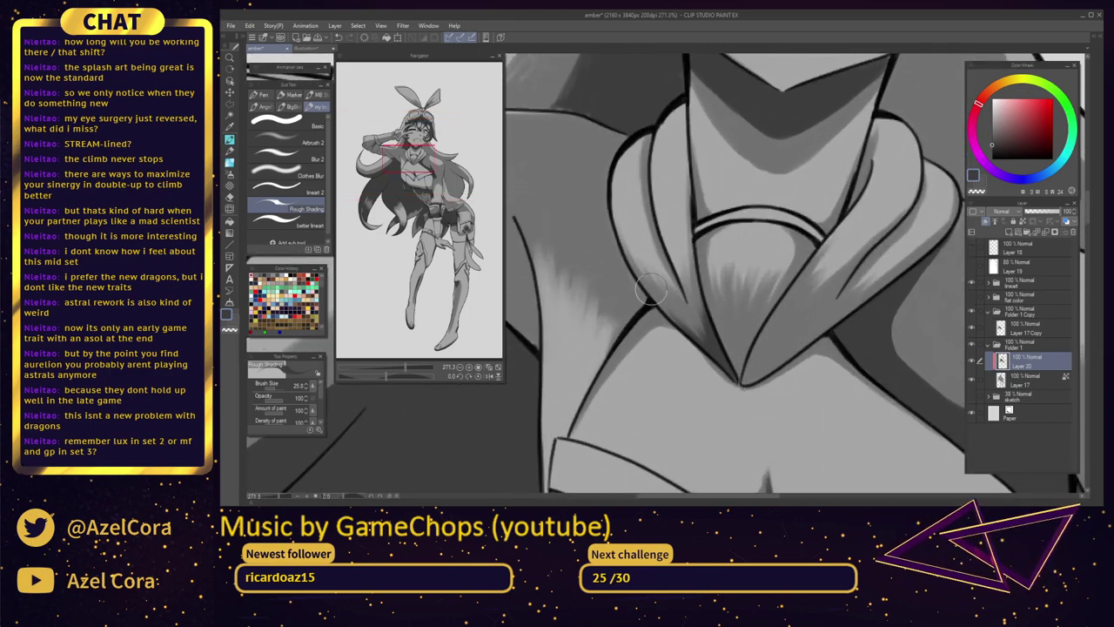
{"action": "left_click_drag", "start_coordinate": [702, 345], "coordinate": [648, 283]}
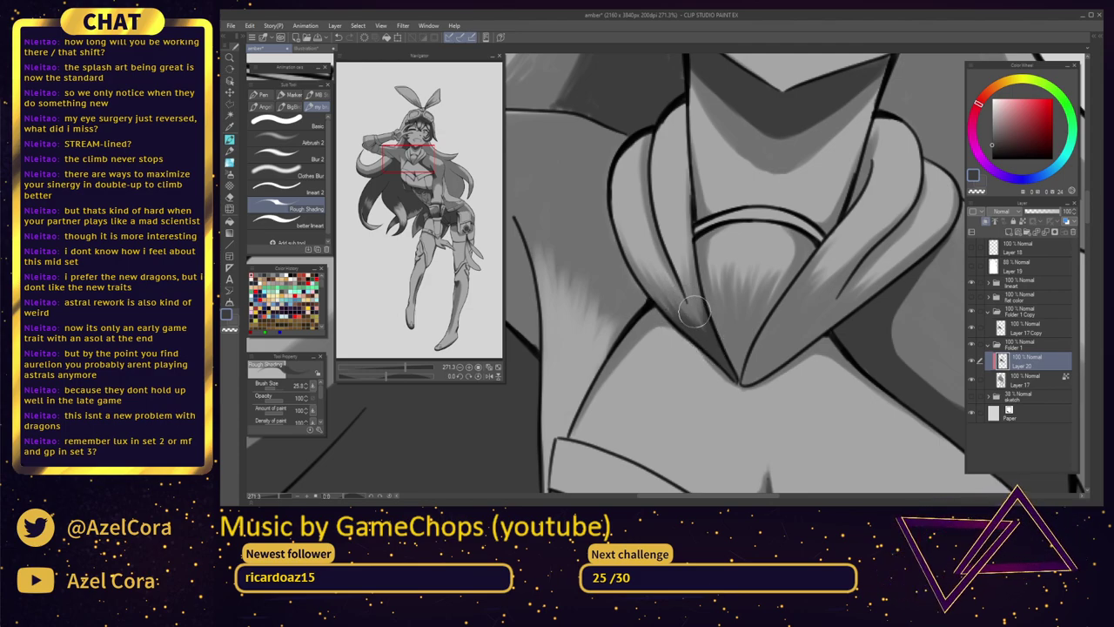
{"action": "left_click_drag", "start_coordinate": [704, 314], "coordinate": [730, 364]}
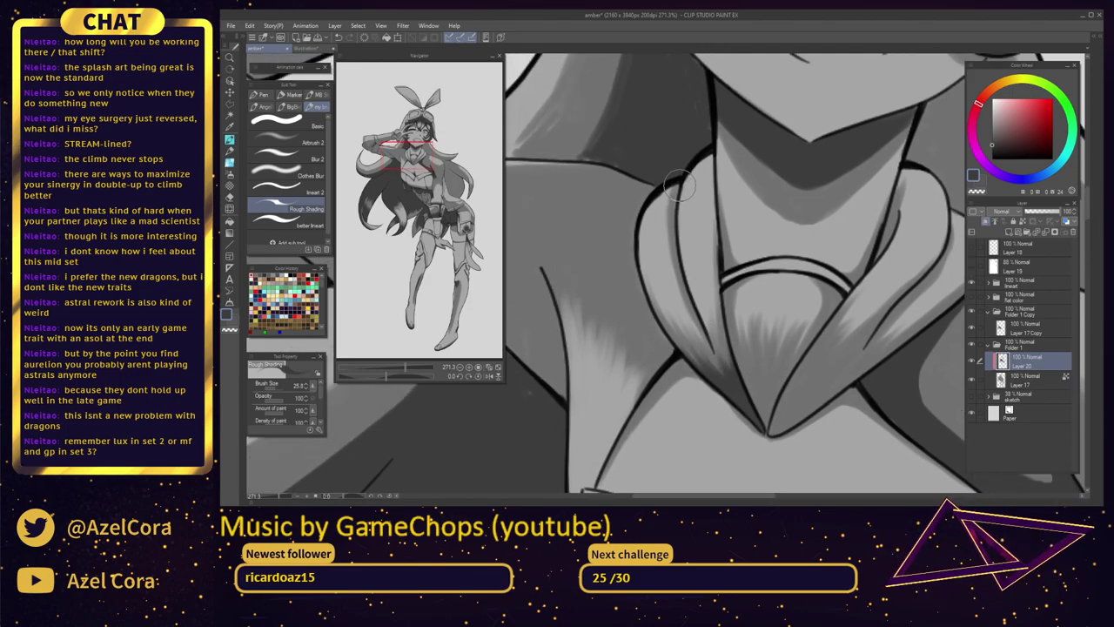
{"action": "left_click_drag", "start_coordinate": [678, 185], "coordinate": [684, 270]}
{"action": "left_click_drag", "start_coordinate": [710, 340], "coordinate": [635, 253]}
{"action": "mouse_move", "coordinate": [683, 185]}
{"action": "left_mouse_down"}
{"action": "mouse_move", "coordinate": [661, 222]}
{"action": "mouse_move", "coordinate": [687, 324]}
{"action": "left_mouse_up"}
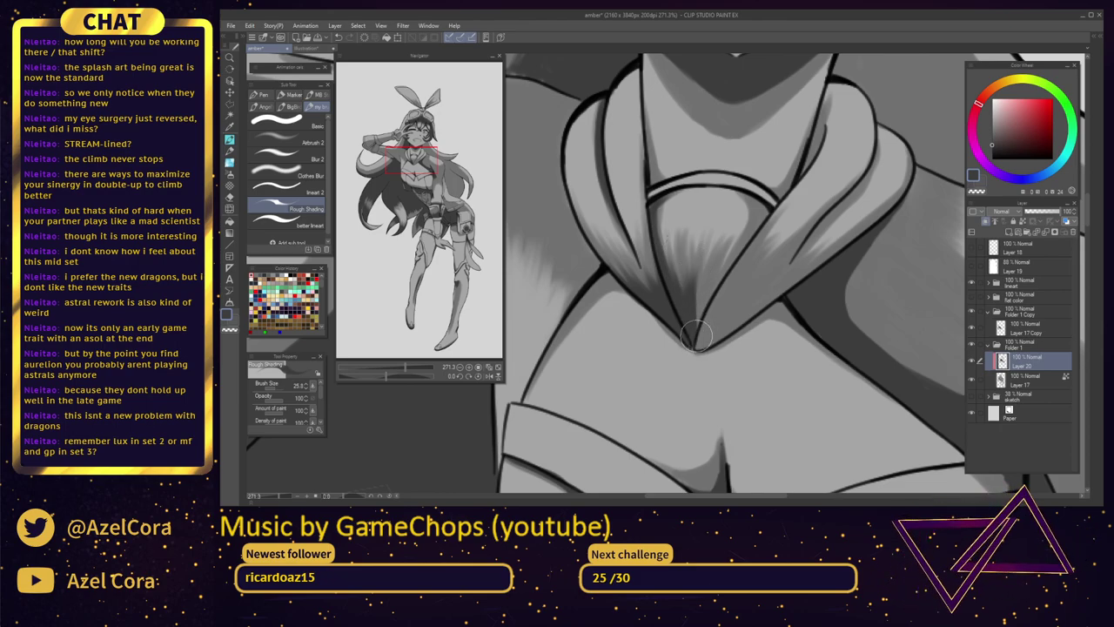
Darken the scarf's pointed tip and the overlapping folds on the open-eye side up toward the neck
{"action": "left_click_drag", "start_coordinate": [696, 334], "coordinate": [714, 263]}
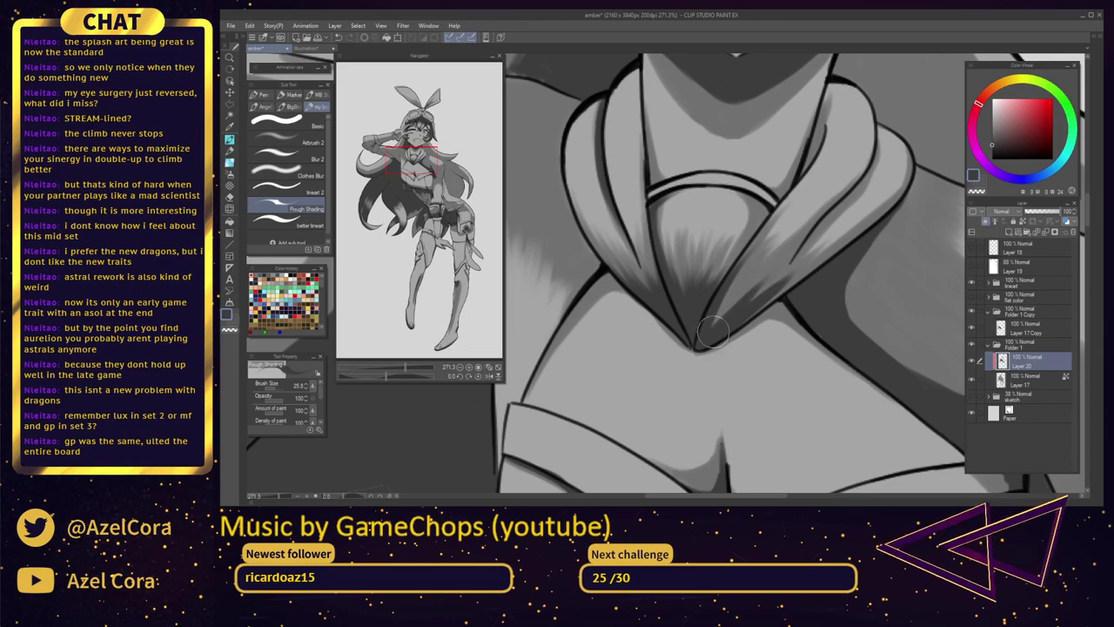
{"action": "mouse_move", "coordinate": [709, 336]}
{"action": "left_mouse_down"}
{"action": "mouse_move", "coordinate": [752, 282]}
{"action": "mouse_move", "coordinate": [709, 323]}
{"action": "mouse_move", "coordinate": [728, 283]}
{"action": "mouse_move", "coordinate": [720, 296]}
{"action": "mouse_move", "coordinate": [763, 254]}
{"action": "left_mouse_up"}
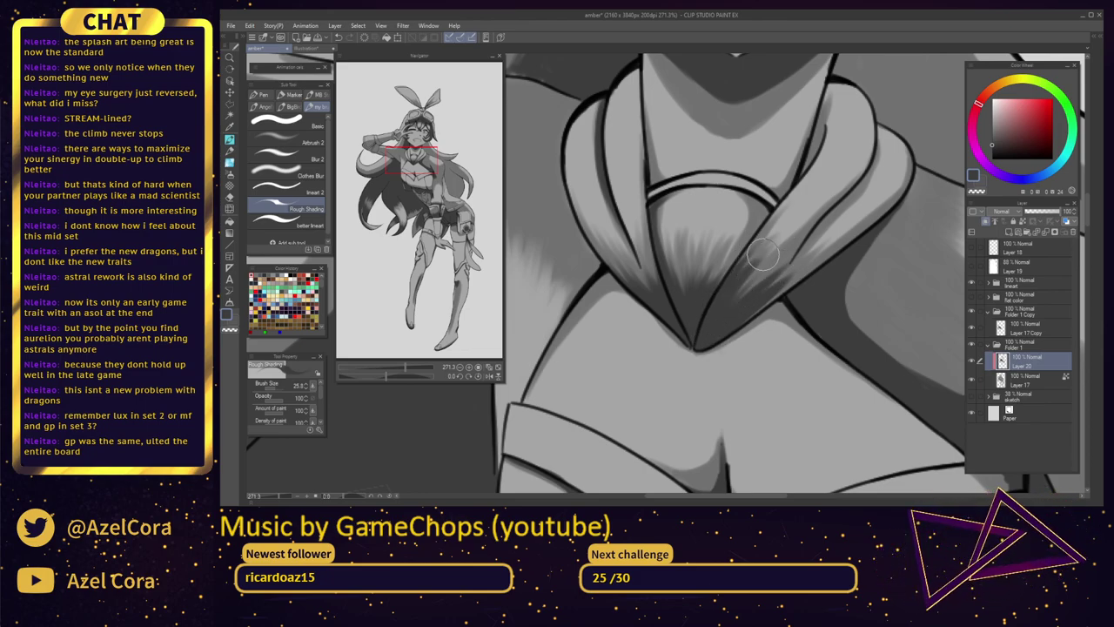
{"action": "mouse_move", "coordinate": [723, 300]}
{"action": "left_mouse_down"}
{"action": "mouse_move", "coordinate": [786, 257]}
{"action": "mouse_move", "coordinate": [728, 310]}
{"action": "mouse_move", "coordinate": [798, 254]}
{"action": "mouse_move", "coordinate": [748, 296]}
{"action": "mouse_move", "coordinate": [808, 235]}
{"action": "mouse_move", "coordinate": [816, 253]}
{"action": "mouse_move", "coordinate": [695, 414]}
{"action": "left_mouse_up"}
{"action": "left_click_drag", "start_coordinate": [664, 424], "coordinate": [733, 343]}
{"action": "left_click_drag", "start_coordinate": [690, 389], "coordinate": [773, 306]}
{"action": "mouse_move", "coordinate": [685, 317]}
{"action": "left_mouse_down"}
{"action": "mouse_move", "coordinate": [736, 291]}
{"action": "mouse_move", "coordinate": [760, 240]}
{"action": "left_mouse_up"}
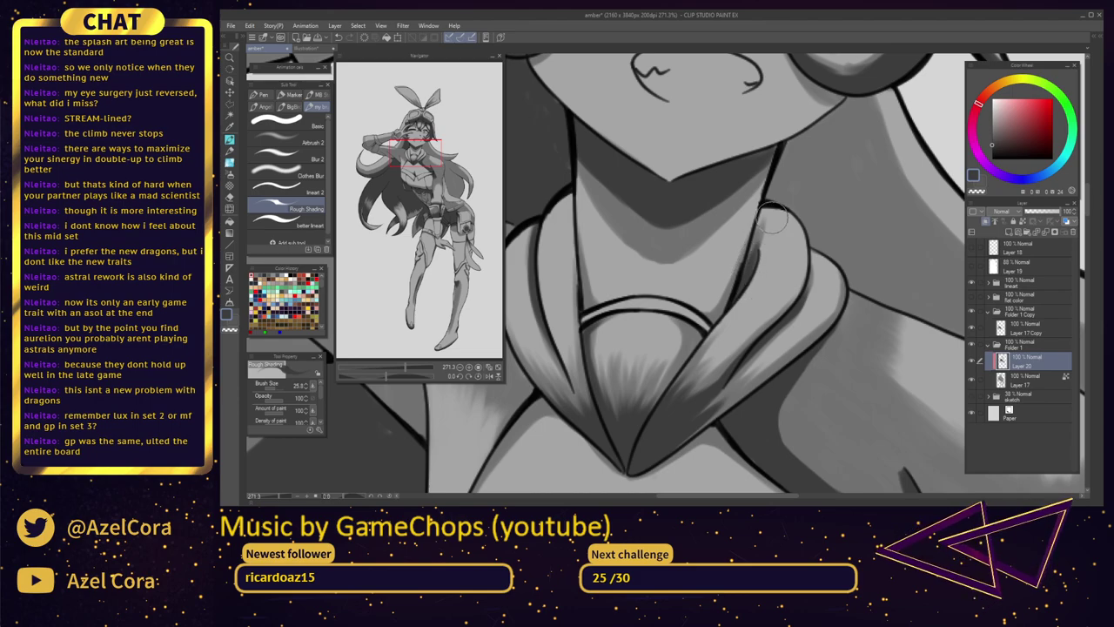
{"action": "left_click_drag", "start_coordinate": [807, 331], "coordinate": [826, 289]}
{"action": "mouse_move", "coordinate": [703, 397]}
{"action": "left_mouse_down"}
{"action": "mouse_move", "coordinate": [759, 336]}
{"action": "mouse_move", "coordinate": [709, 392]}
{"action": "mouse_move", "coordinate": [763, 344]}
{"action": "mouse_move", "coordinate": [708, 396]}
{"action": "mouse_move", "coordinate": [791, 326]}
{"action": "left_mouse_up"}
{"action": "left_click_drag", "start_coordinate": [682, 415], "coordinate": [757, 355]}
{"action": "left_click_drag", "start_coordinate": [704, 397], "coordinate": [774, 348]}
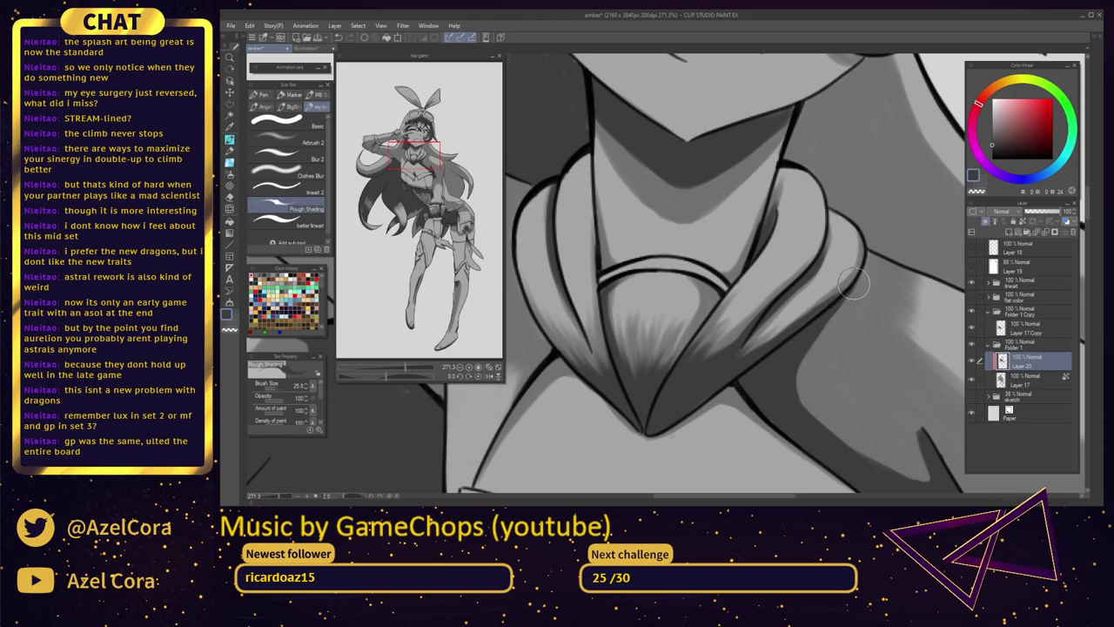
Shade the shoulder beside the scarf and the upper chest directly beneath its tip with brush size 25.8
{"action": "scroll", "coordinate": [854, 309], "scroll_direction": "down", "scroll_amount": 3}
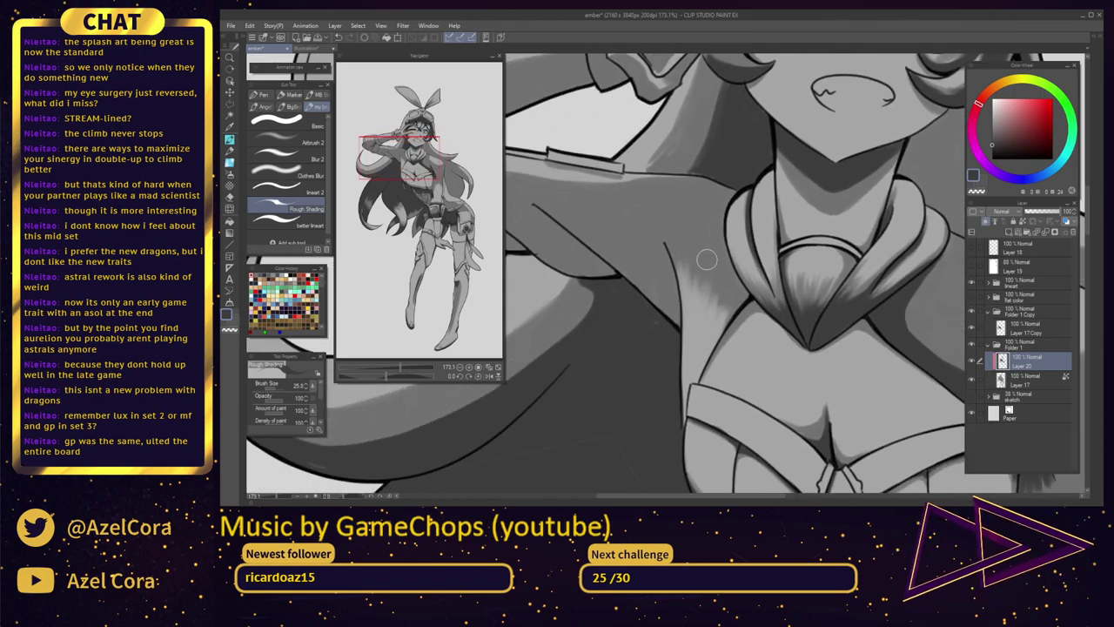
{"action": "mouse_move", "coordinate": [734, 292]}
{"action": "left_mouse_down"}
{"action": "mouse_move", "coordinate": [734, 279]}
{"action": "mouse_move", "coordinate": [741, 300]}
{"action": "mouse_move", "coordinate": [745, 291]}
{"action": "mouse_move", "coordinate": [729, 277]}
{"action": "mouse_move", "coordinate": [722, 228]}
{"action": "mouse_move", "coordinate": [724, 249]}
{"action": "mouse_move", "coordinate": [754, 210]}
{"action": "left_mouse_up"}
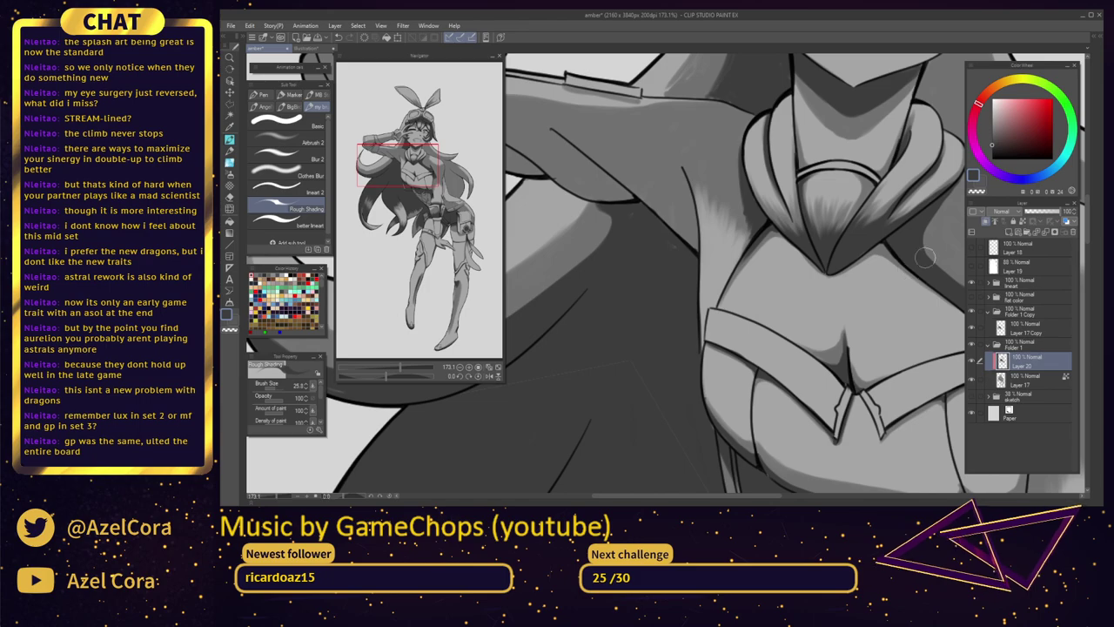
{"action": "scroll", "coordinate": [893, 263], "scroll_direction": "up", "scroll_amount": 2}
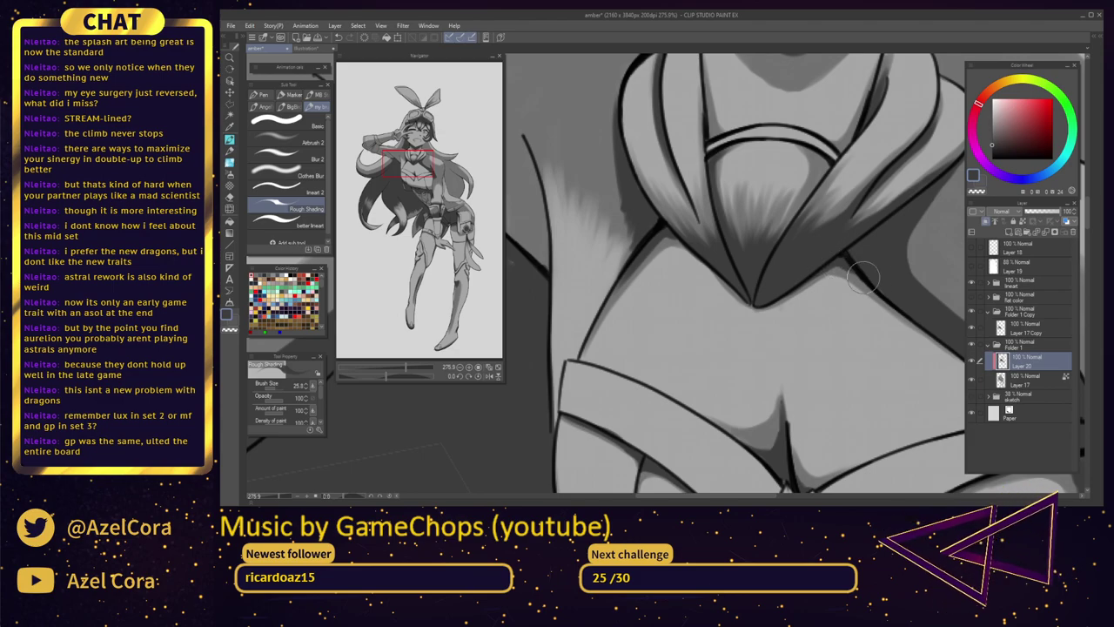
{"action": "mouse_move", "coordinate": [798, 287]}
{"action": "left_mouse_down"}
{"action": "mouse_move", "coordinate": [854, 307]}
{"action": "mouse_move", "coordinate": [820, 313]}
{"action": "mouse_move", "coordinate": [824, 336]}
{"action": "mouse_move", "coordinate": [844, 349]}
{"action": "left_mouse_up"}
{"action": "left_click_drag", "start_coordinate": [801, 318], "coordinate": [892, 353]}
Darken the underside of the raised arm's upper sleeve from the elbow cuff to the armpit
{"action": "scroll", "coordinate": [808, 306], "scroll_direction": "down", "scroll_amount": 4}
{"action": "left_click_drag", "start_coordinate": [745, 299], "coordinate": [872, 324]}
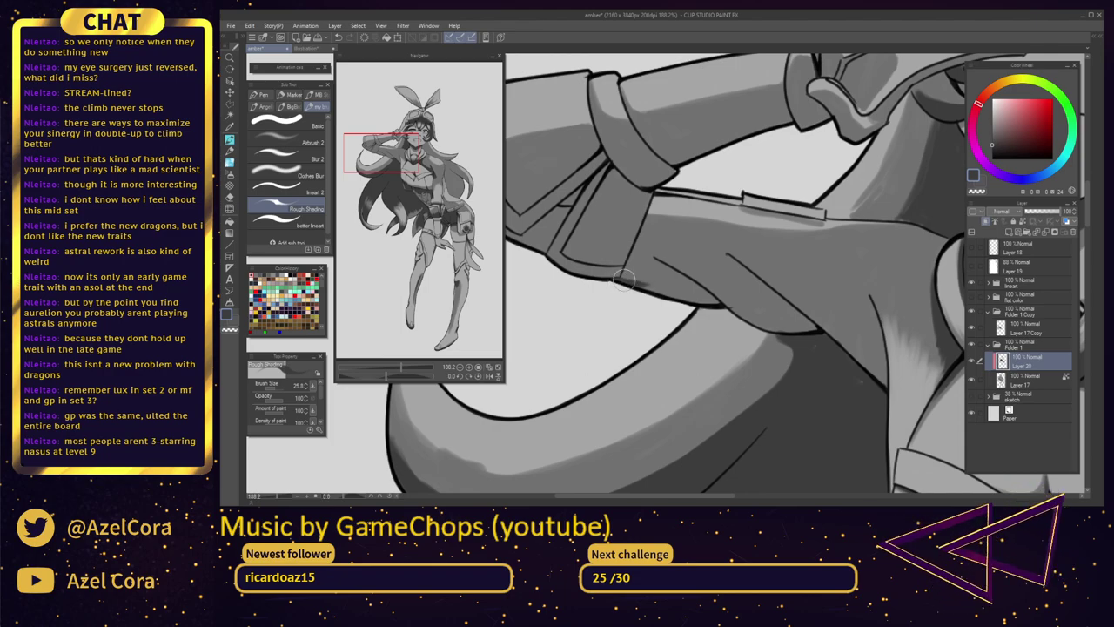
{"action": "mouse_move", "coordinate": [624, 279]}
{"action": "left_mouse_down"}
{"action": "mouse_move", "coordinate": [652, 276]}
{"action": "mouse_move", "coordinate": [625, 275]}
{"action": "mouse_move", "coordinate": [669, 290]}
{"action": "mouse_move", "coordinate": [634, 282]}
{"action": "mouse_move", "coordinate": [682, 295]}
{"action": "mouse_move", "coordinate": [639, 264]}
{"action": "mouse_move", "coordinate": [699, 290]}
{"action": "mouse_move", "coordinate": [661, 268]}
{"action": "mouse_move", "coordinate": [714, 300]}
{"action": "mouse_move", "coordinate": [687, 284]}
{"action": "mouse_move", "coordinate": [713, 301]}
{"action": "mouse_move", "coordinate": [663, 290]}
{"action": "mouse_move", "coordinate": [719, 304]}
{"action": "left_mouse_up"}
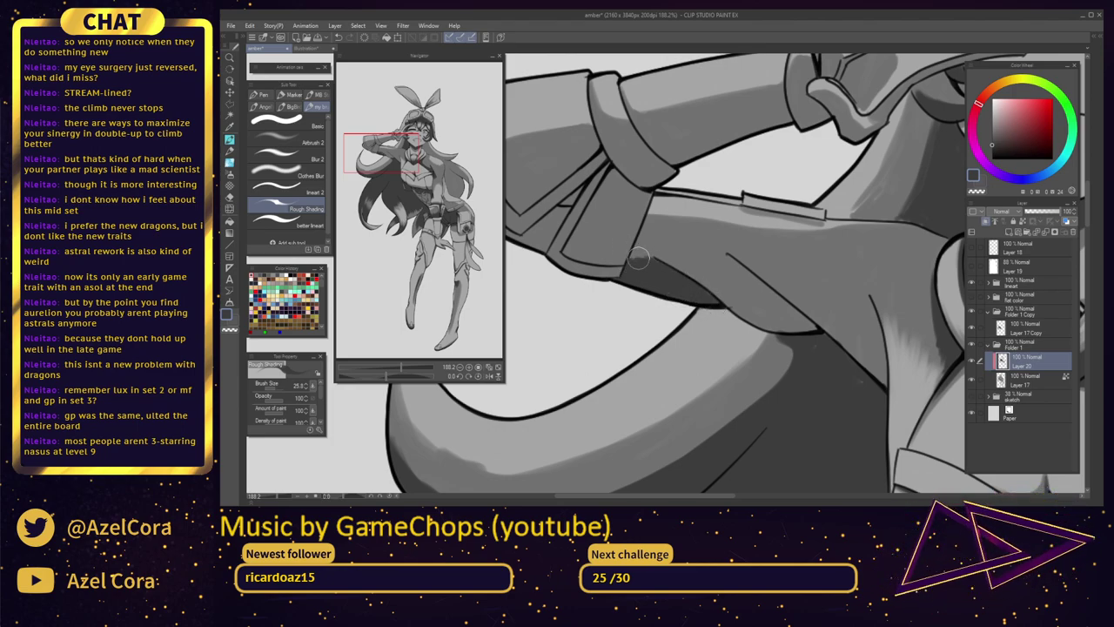
{"action": "mouse_move", "coordinate": [636, 253]}
{"action": "left_mouse_down"}
{"action": "mouse_move", "coordinate": [663, 267]}
{"action": "mouse_move", "coordinate": [662, 194]}
{"action": "mouse_move", "coordinate": [684, 251]}
{"action": "mouse_move", "coordinate": [651, 251]}
{"action": "mouse_move", "coordinate": [641, 235]}
{"action": "mouse_move", "coordinate": [695, 277]}
{"action": "mouse_move", "coordinate": [645, 236]}
{"action": "mouse_move", "coordinate": [685, 263]}
{"action": "mouse_move", "coordinate": [654, 238]}
{"action": "mouse_move", "coordinate": [750, 276]}
{"action": "mouse_move", "coordinate": [721, 258]}
{"action": "mouse_move", "coordinate": [651, 245]}
{"action": "mouse_move", "coordinate": [750, 316]}
{"action": "mouse_move", "coordinate": [717, 296]}
{"action": "mouse_move", "coordinate": [791, 331]}
{"action": "mouse_move", "coordinate": [682, 260]}
{"action": "mouse_move", "coordinate": [785, 327]}
{"action": "mouse_move", "coordinate": [718, 270]}
{"action": "mouse_move", "coordinate": [789, 315]}
{"action": "mouse_move", "coordinate": [750, 281]}
{"action": "mouse_move", "coordinate": [820, 331]}
{"action": "mouse_move", "coordinate": [778, 321]}
{"action": "left_mouse_up"}
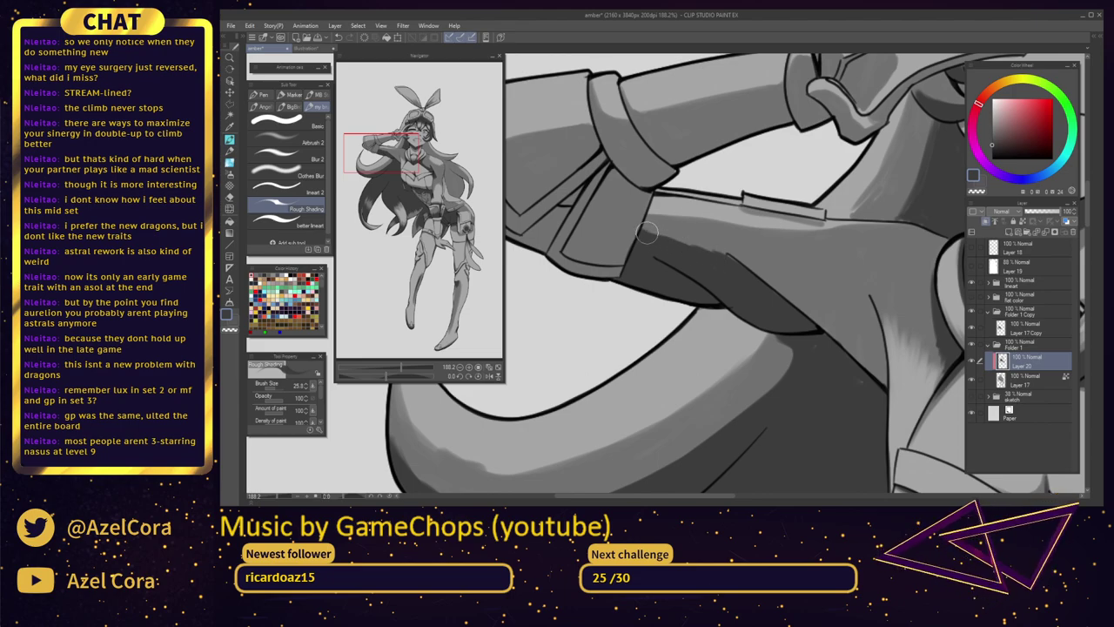
Shade the raised sleeve's lower half through to the shoulder and fill the armpit area beside the torso
{"action": "mouse_move", "coordinate": [728, 254]}
{"action": "left_mouse_down"}
{"action": "mouse_move", "coordinate": [877, 253]}
{"action": "mouse_move", "coordinate": [917, 265]}
{"action": "mouse_move", "coordinate": [875, 278]}
{"action": "mouse_move", "coordinate": [786, 261]}
{"action": "mouse_move", "coordinate": [855, 261]}
{"action": "left_mouse_up"}
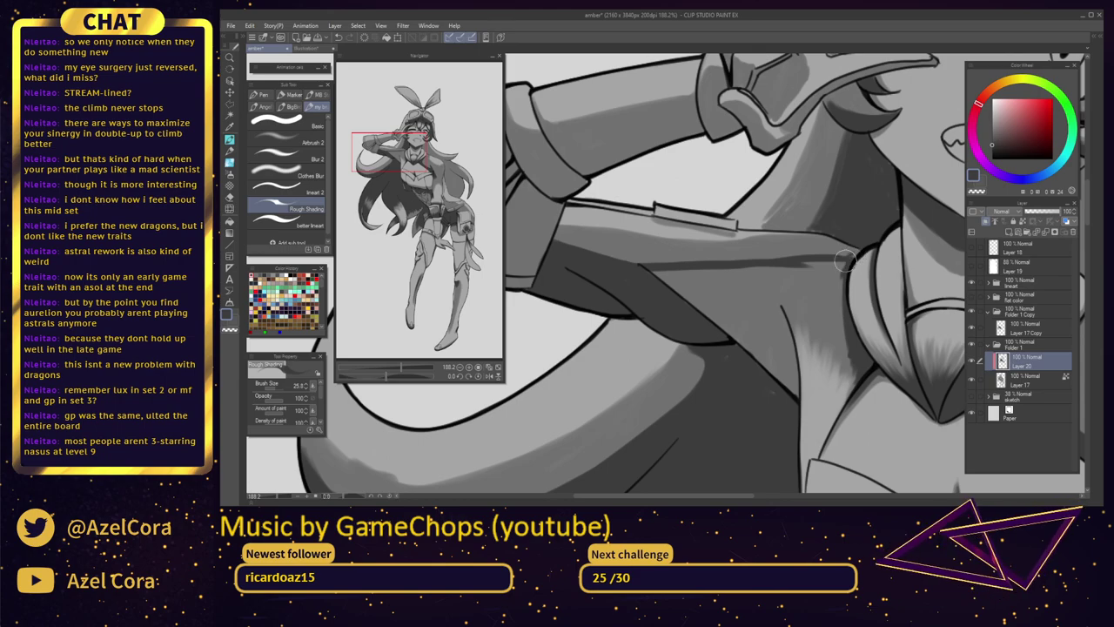
{"action": "left_click_drag", "start_coordinate": [856, 252], "coordinate": [682, 267]}
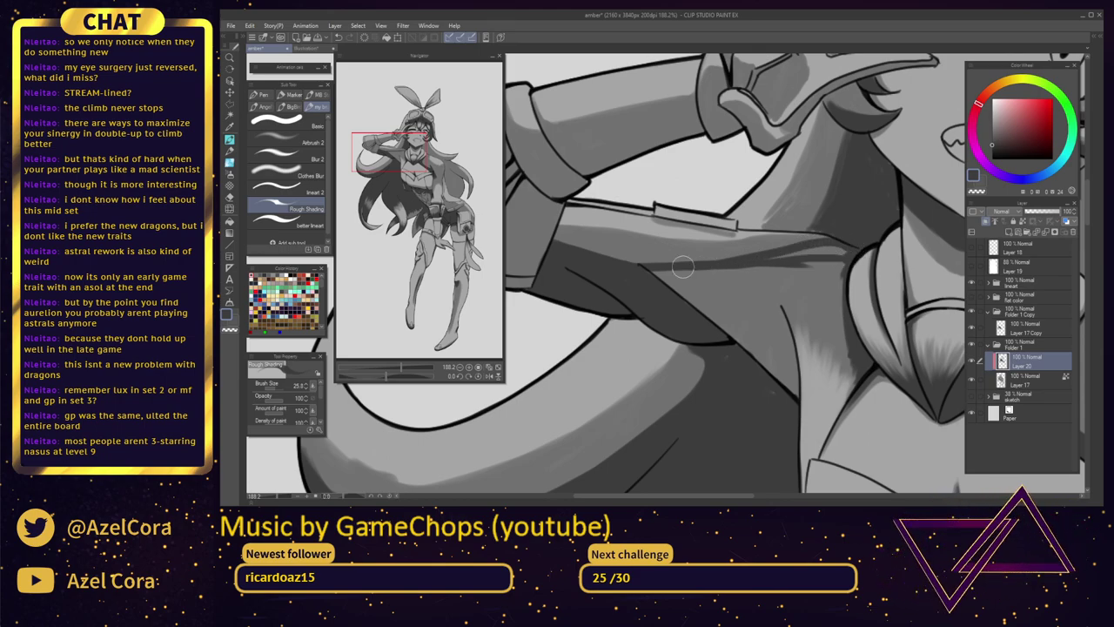
{"action": "left_click_drag", "start_coordinate": [764, 274], "coordinate": [789, 348]}
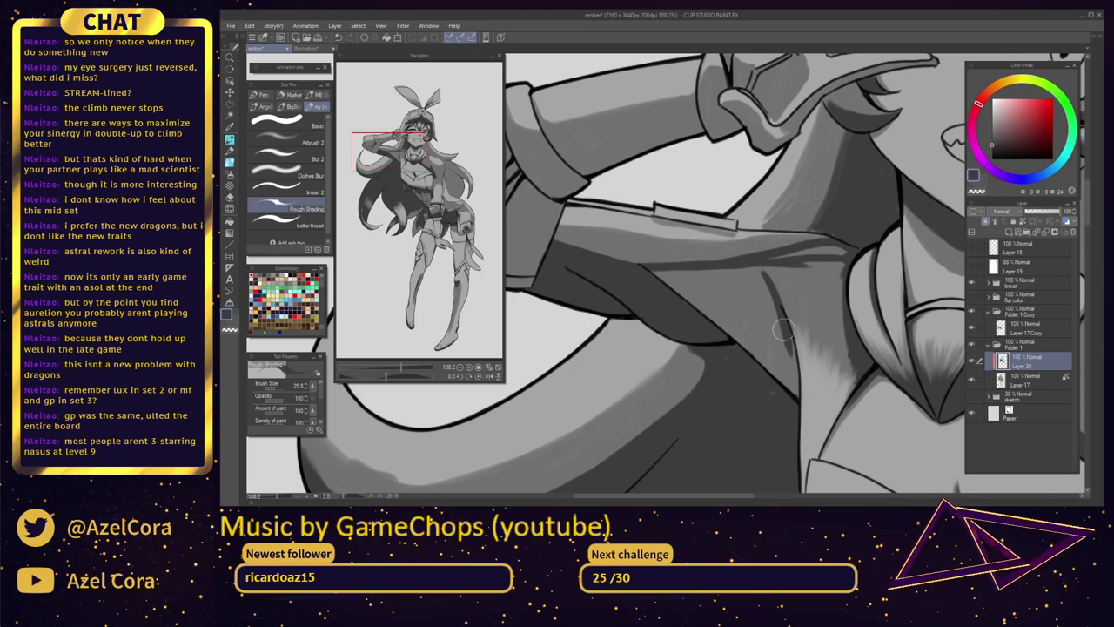
{"action": "left_click_drag", "start_coordinate": [773, 296], "coordinate": [791, 387]}
{"action": "left_click_drag", "start_coordinate": [785, 332], "coordinate": [793, 397]}
{"action": "mouse_move", "coordinate": [757, 276]}
{"action": "left_mouse_down"}
{"action": "mouse_move", "coordinate": [781, 394]}
{"action": "mouse_move", "coordinate": [749, 261]}
{"action": "mouse_move", "coordinate": [766, 361]}
{"action": "mouse_move", "coordinate": [750, 272]}
{"action": "mouse_move", "coordinate": [740, 310]}
{"action": "mouse_move", "coordinate": [739, 348]}
{"action": "left_mouse_up"}
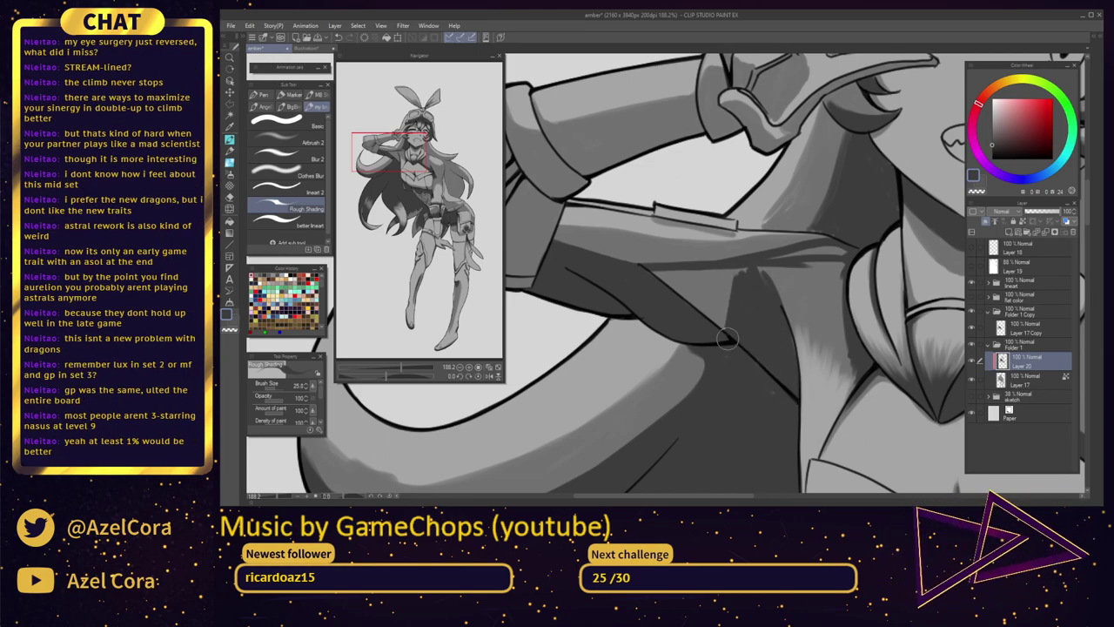
{"action": "mouse_move", "coordinate": [714, 272]}
{"action": "left_mouse_down"}
{"action": "mouse_move", "coordinate": [728, 348]}
{"action": "mouse_move", "coordinate": [712, 335]}
{"action": "left_mouse_up"}
{"action": "mouse_move", "coordinate": [679, 270]}
{"action": "left_mouse_down"}
{"action": "mouse_move", "coordinate": [703, 255]}
{"action": "mouse_move", "coordinate": [754, 257]}
{"action": "mouse_move", "coordinate": [704, 270]}
{"action": "mouse_move", "coordinate": [760, 263]}
{"action": "left_mouse_up"}
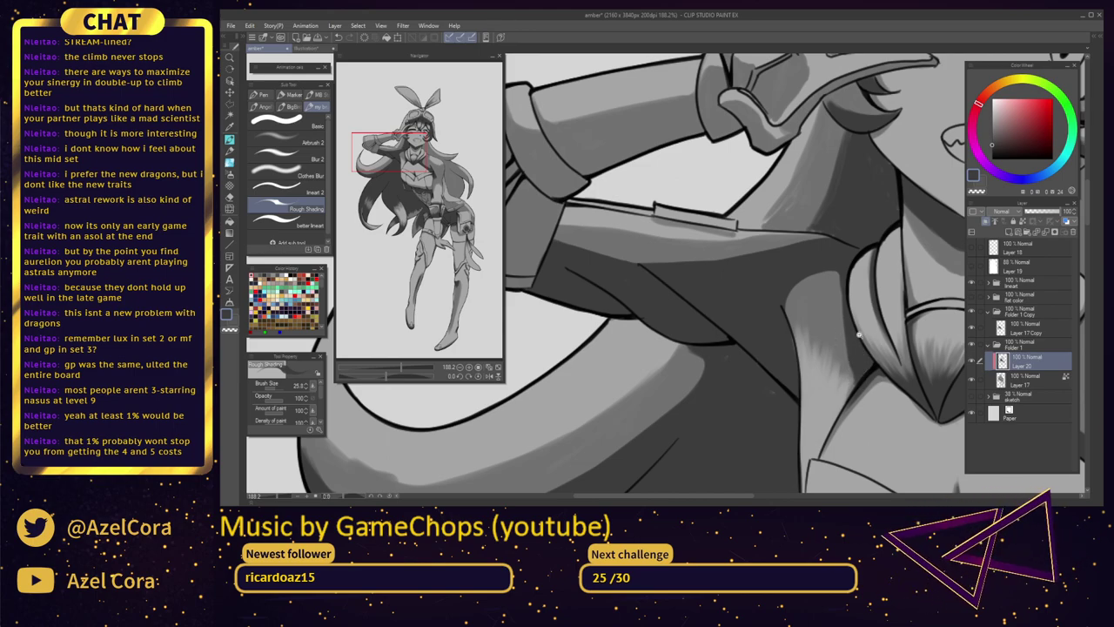
Darken the exposed elbow between the forearm cuff and the upper-arm cuff, undoing unwanted strokes
{"action": "scroll", "coordinate": [860, 334], "scroll_direction": "down", "scroll_amount": 7}
{"action": "left_click_drag", "start_coordinate": [856, 311], "coordinate": [873, 335]}
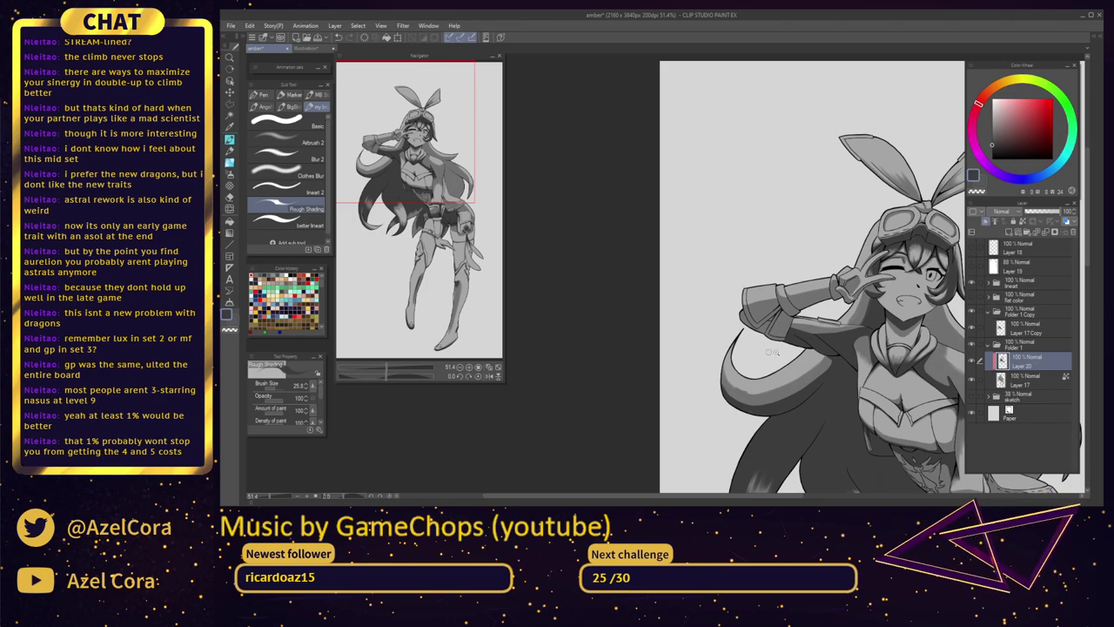
{"action": "scroll", "coordinate": [771, 351], "scroll_direction": "up", "scroll_amount": 5}
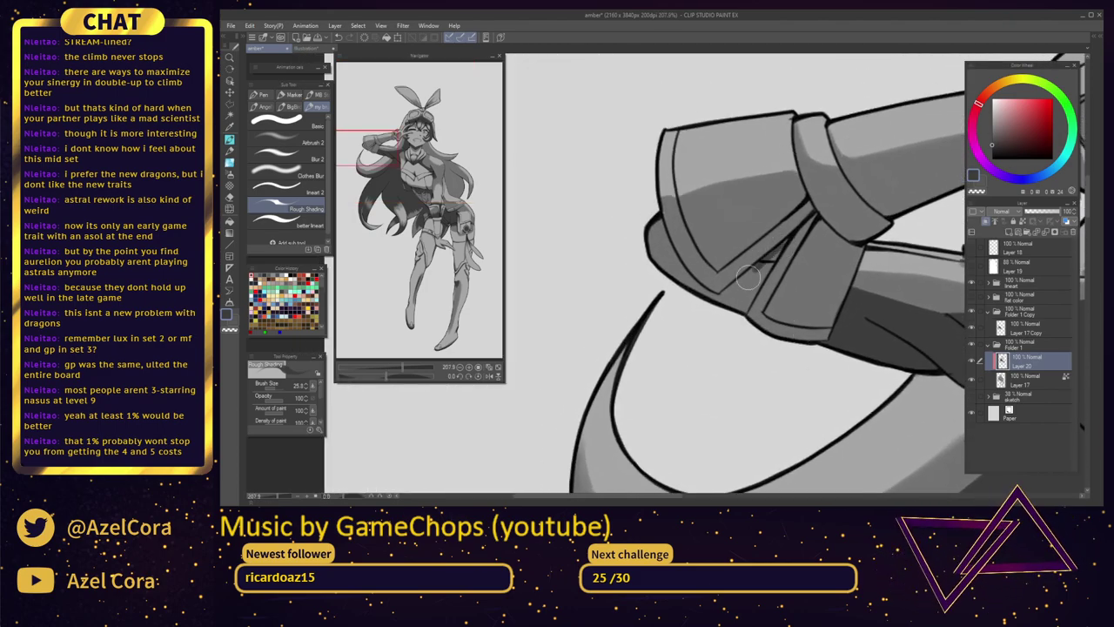
{"action": "mouse_move", "coordinate": [781, 247]}
{"action": "left_mouse_down"}
{"action": "mouse_move", "coordinate": [747, 301]}
{"action": "mouse_move", "coordinate": [745, 290]}
{"action": "mouse_move", "coordinate": [728, 295]}
{"action": "mouse_move", "coordinate": [756, 266]}
{"action": "mouse_move", "coordinate": [726, 300]}
{"action": "left_mouse_up"}
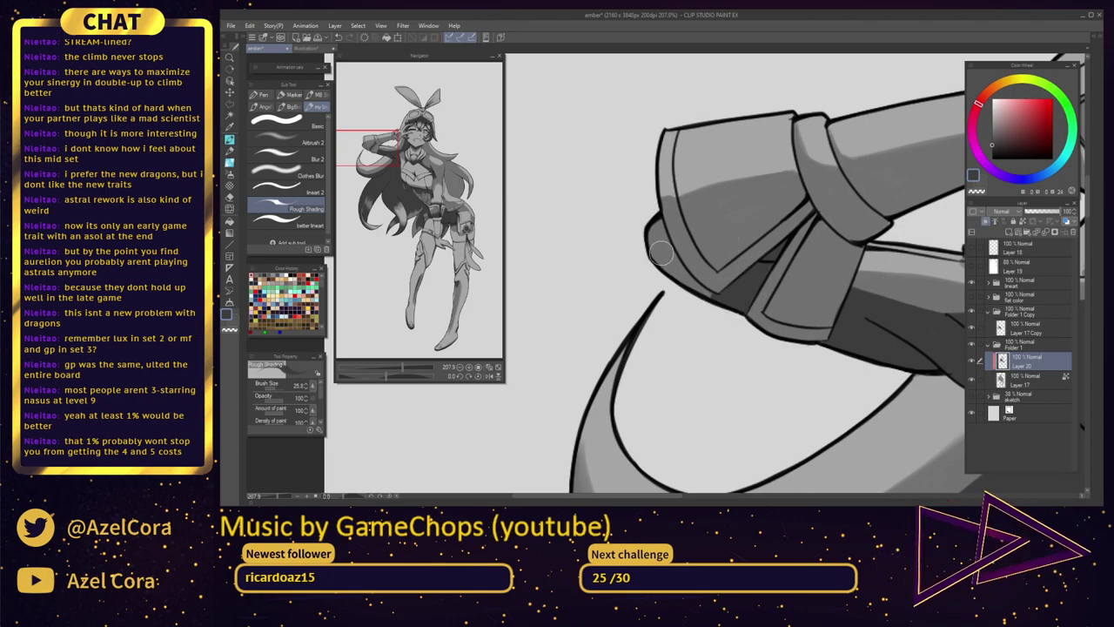
{"action": "mouse_move", "coordinate": [658, 222]}
{"action": "left_mouse_down"}
{"action": "mouse_move", "coordinate": [689, 275]}
{"action": "mouse_move", "coordinate": [659, 220]}
{"action": "mouse_move", "coordinate": [682, 256]}
{"action": "mouse_move", "coordinate": [660, 221]}
{"action": "mouse_move", "coordinate": [669, 269]}
{"action": "mouse_move", "coordinate": [659, 263]}
{"action": "mouse_move", "coordinate": [703, 291]}
{"action": "mouse_move", "coordinate": [677, 262]}
{"action": "left_mouse_up"}
{"action": "key", "text": "ctrl+z"}
{"action": "key", "text": "ctrl+z"}
{"action": "mouse_move", "coordinate": [831, 289]}
{"action": "left_mouse_down"}
{"action": "mouse_move", "coordinate": [815, 285]}
{"action": "mouse_move", "coordinate": [811, 300]}
{"action": "left_mouse_up"}
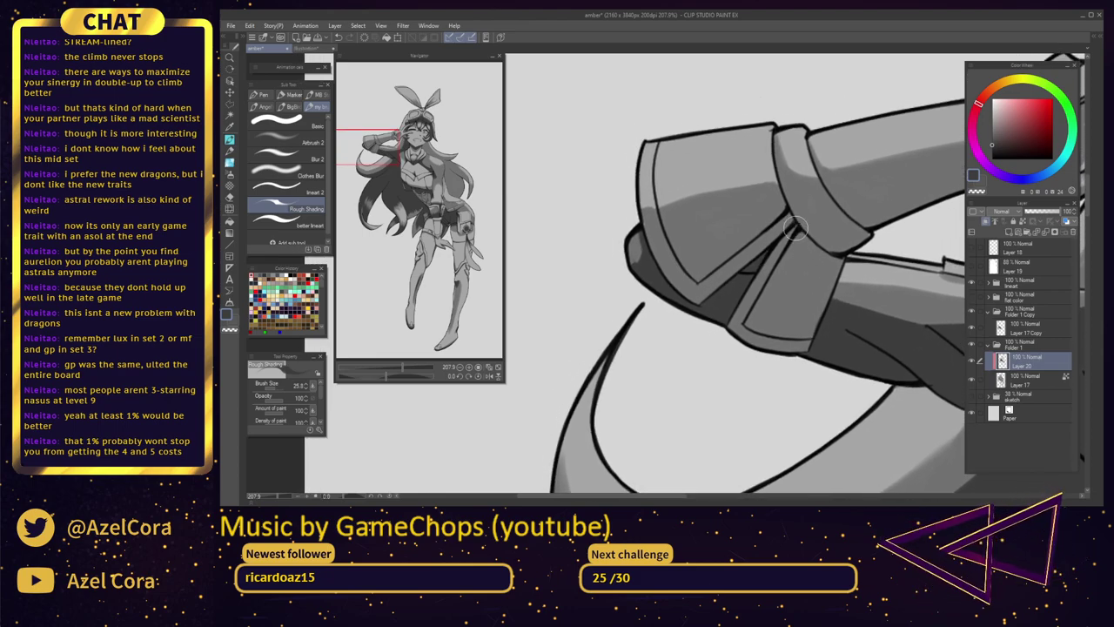
Shade the upper-arm cuff below the bent elbow, blending down from its crease with brush size 38.1
{"action": "left_click_drag", "start_coordinate": [796, 228], "coordinate": [840, 263]}
{"action": "mouse_move", "coordinate": [791, 228]}
{"action": "left_mouse_down"}
{"action": "mouse_move", "coordinate": [733, 329]}
{"action": "mouse_move", "coordinate": [800, 233]}
{"action": "mouse_move", "coordinate": [742, 319]}
{"action": "left_mouse_up"}
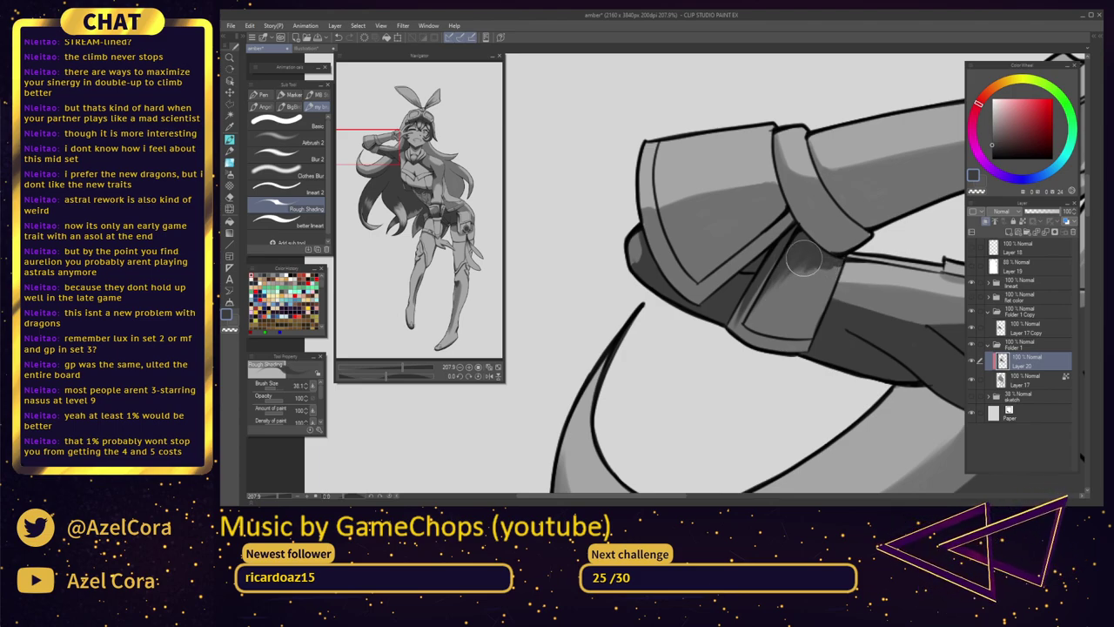
{"action": "mouse_move", "coordinate": [803, 258]}
{"action": "left_mouse_down"}
{"action": "mouse_move", "coordinate": [774, 296]}
{"action": "mouse_move", "coordinate": [819, 260]}
{"action": "mouse_move", "coordinate": [779, 314]}
{"action": "mouse_move", "coordinate": [825, 258]}
{"action": "mouse_move", "coordinate": [801, 303]}
{"action": "mouse_move", "coordinate": [838, 262]}
{"action": "mouse_move", "coordinate": [788, 301]}
{"action": "mouse_move", "coordinate": [792, 248]}
{"action": "left_mouse_up"}
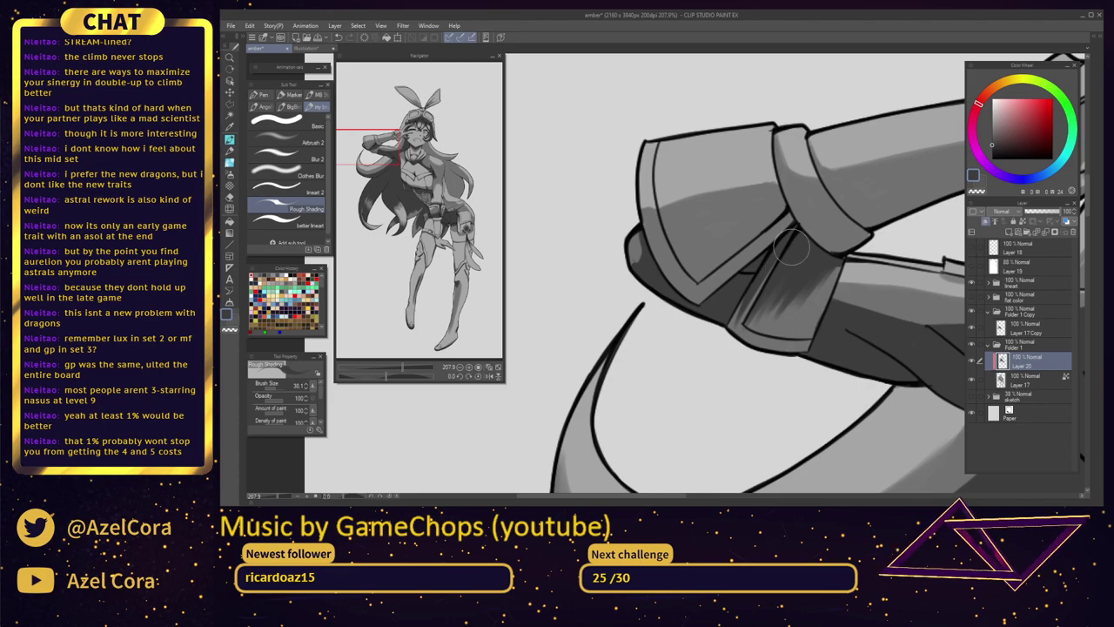
Try darkening the forearm cuff's underside, and undo it together with the streaky strokes on the upper-arm cuff
{"action": "mouse_move", "coordinate": [753, 320]}
{"action": "left_mouse_down"}
{"action": "mouse_move", "coordinate": [817, 293]}
{"action": "mouse_move", "coordinate": [837, 309]}
{"action": "left_mouse_up"}
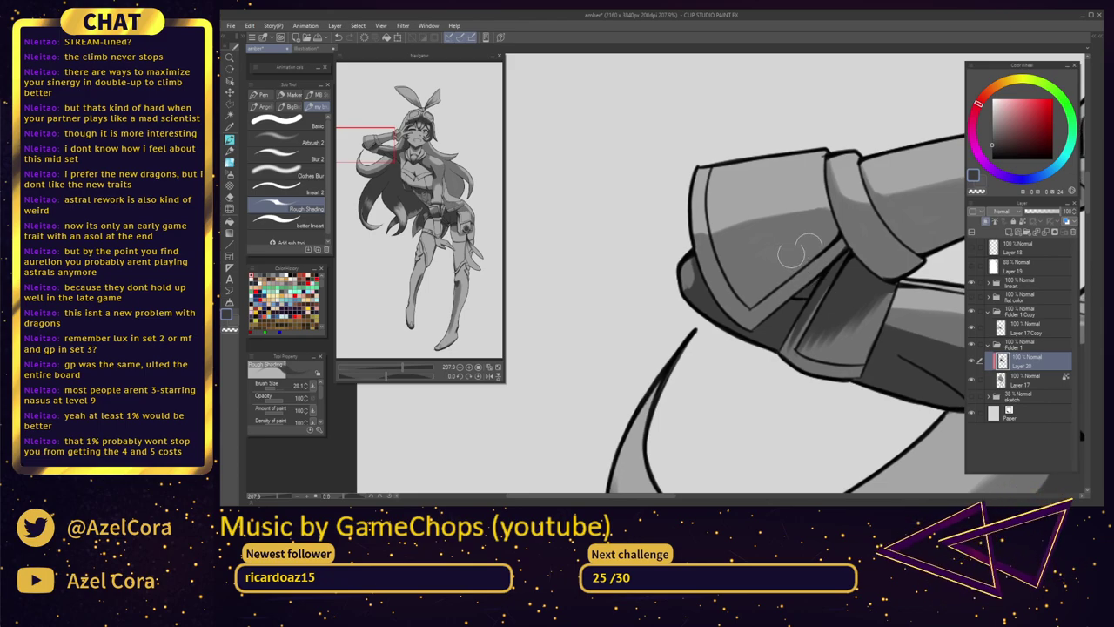
{"action": "mouse_move", "coordinate": [804, 272]}
{"action": "left_mouse_down"}
{"action": "mouse_move", "coordinate": [840, 242]}
{"action": "mouse_move", "coordinate": [744, 320]}
{"action": "left_mouse_up"}
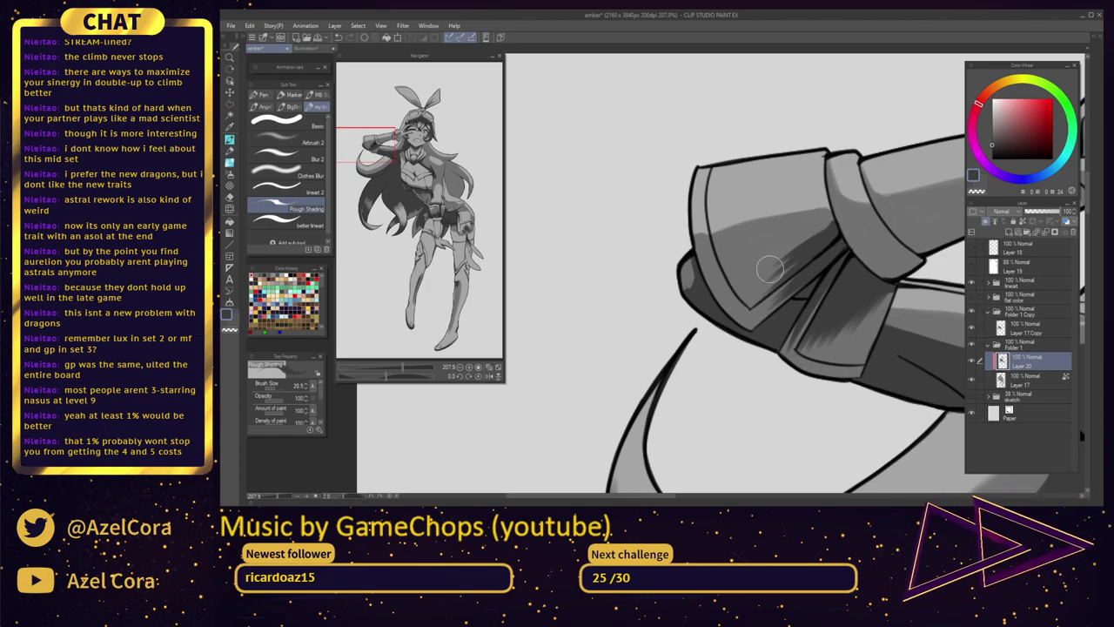
{"action": "left_click_drag", "start_coordinate": [806, 236], "coordinate": [762, 261]}
{"action": "key", "text": "ctrl+z"}
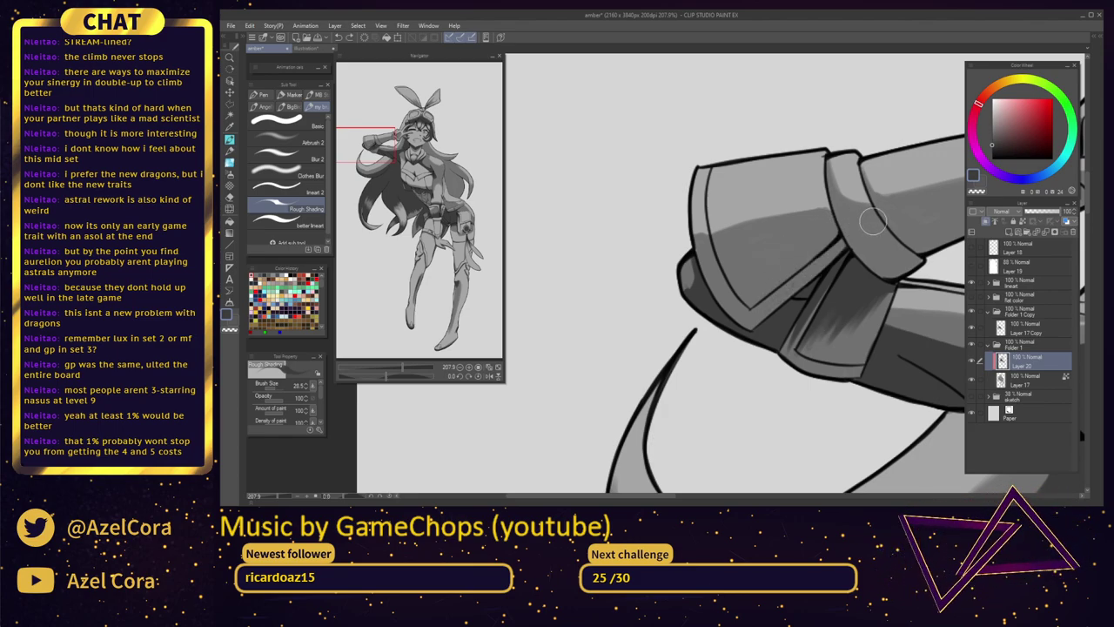
{"action": "key", "text": "ctrl+z"}
{"action": "key", "text": "ctrl+z"}
{"action": "key", "text": "ctrl+z"}
{"action": "key", "text": "ctrl+z"}
{"action": "key", "text": "ctrl+z"}
{"action": "key", "text": "ctrl+z"}
{"action": "key", "text": "ctrl+z"}
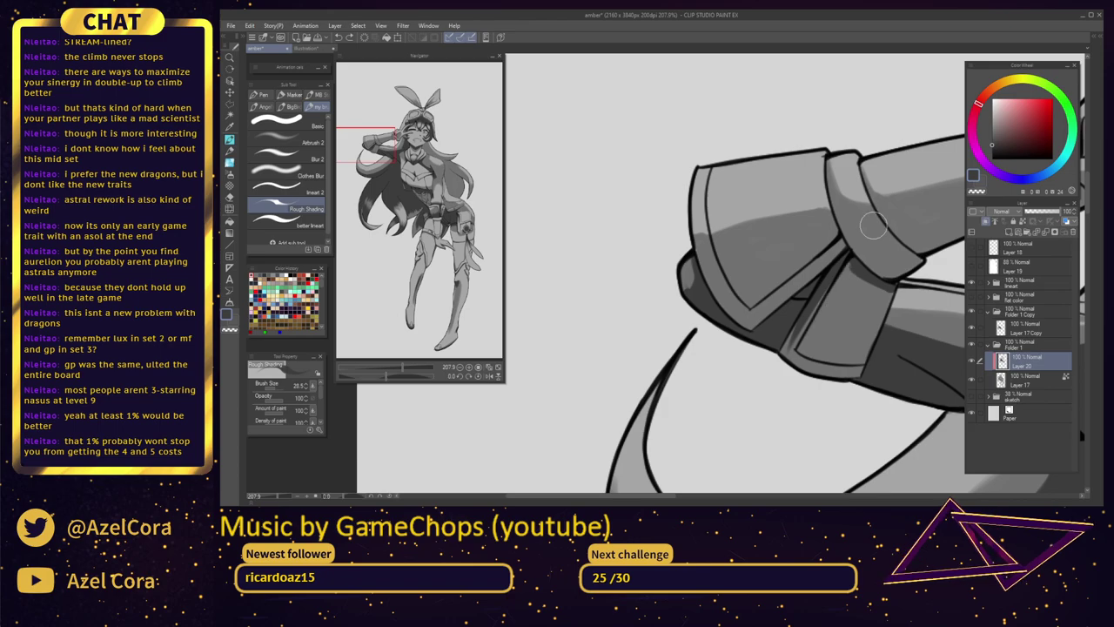
Fill the upper-arm cuff below the elbow with an even dark shadow and darken the pointed lower trim of the forearm cuff
{"action": "mouse_move", "coordinate": [789, 354]}
{"action": "left_mouse_down"}
{"action": "mouse_move", "coordinate": [839, 270]}
{"action": "mouse_move", "coordinate": [785, 357]}
{"action": "mouse_move", "coordinate": [827, 290]}
{"action": "mouse_move", "coordinate": [795, 367]}
{"action": "mouse_move", "coordinate": [831, 304]}
{"action": "mouse_move", "coordinate": [805, 369]}
{"action": "mouse_move", "coordinate": [834, 320]}
{"action": "left_mouse_up"}
{"action": "left_click_drag", "start_coordinate": [848, 310], "coordinate": [823, 378]}
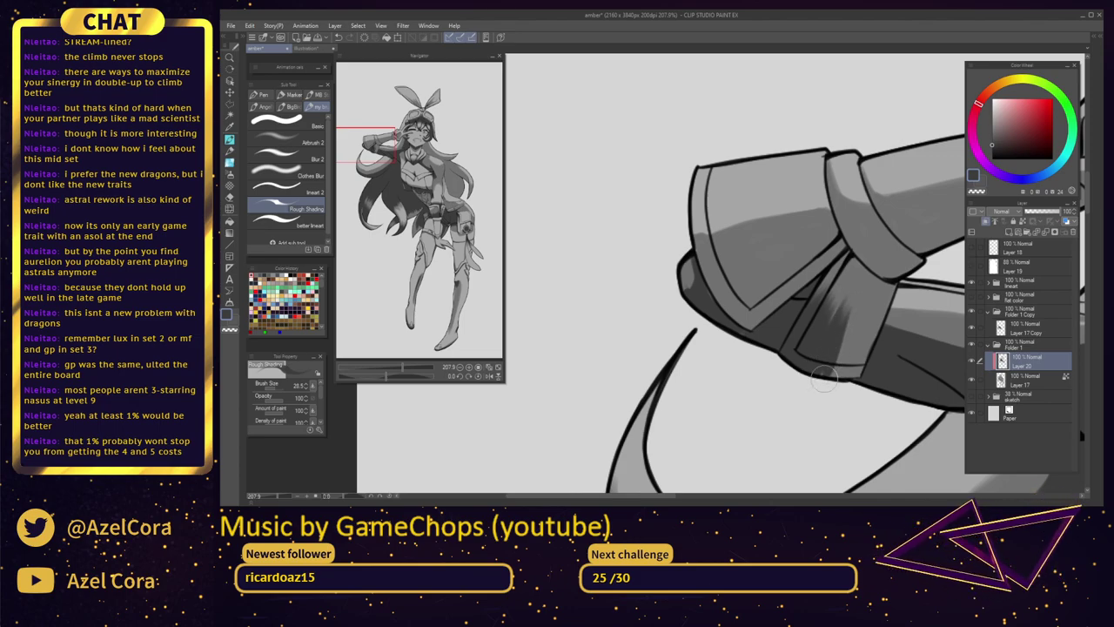
{"action": "mouse_move", "coordinate": [844, 310]}
{"action": "left_mouse_down"}
{"action": "mouse_move", "coordinate": [835, 351]}
{"action": "mouse_move", "coordinate": [862, 291]}
{"action": "mouse_move", "coordinate": [831, 378]}
{"action": "mouse_move", "coordinate": [867, 313]}
{"action": "mouse_move", "coordinate": [852, 384]}
{"action": "mouse_move", "coordinate": [880, 324]}
{"action": "mouse_move", "coordinate": [822, 299]}
{"action": "left_mouse_up"}
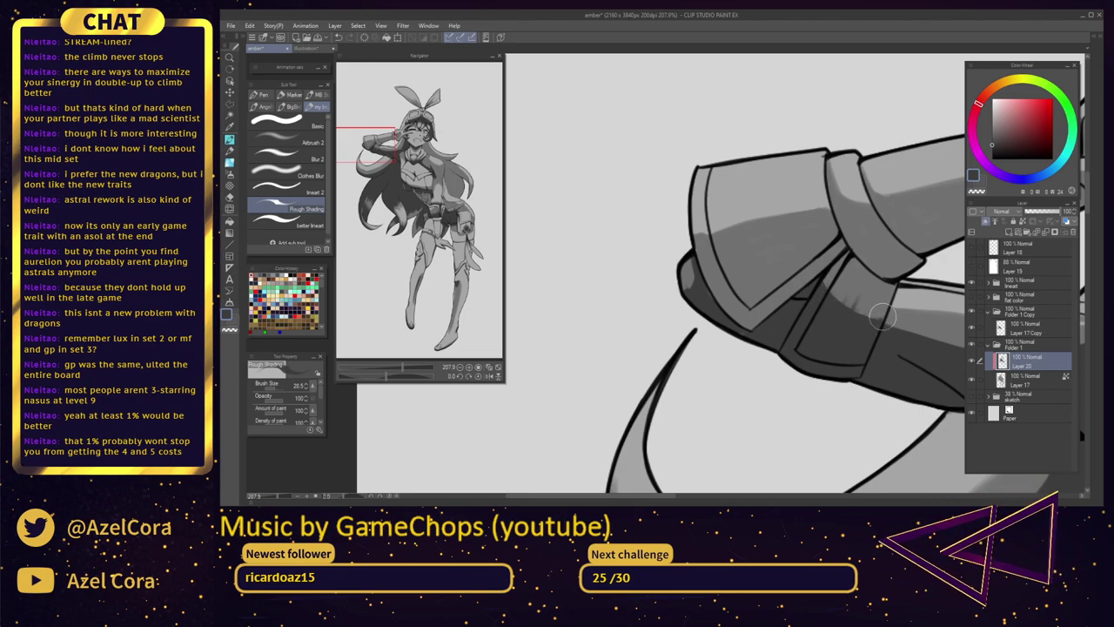
{"action": "mouse_move", "coordinate": [882, 317]}
{"action": "left_mouse_down"}
{"action": "mouse_move", "coordinate": [844, 311]}
{"action": "mouse_move", "coordinate": [816, 285]}
{"action": "mouse_move", "coordinate": [889, 318]}
{"action": "mouse_move", "coordinate": [847, 319]}
{"action": "mouse_move", "coordinate": [833, 267]}
{"action": "mouse_move", "coordinate": [825, 299]}
{"action": "left_mouse_up"}
{"action": "mouse_move", "coordinate": [847, 253]}
{"action": "left_mouse_down"}
{"action": "mouse_move", "coordinate": [828, 288]}
{"action": "mouse_move", "coordinate": [848, 254]}
{"action": "mouse_move", "coordinate": [829, 313]}
{"action": "mouse_move", "coordinate": [834, 276]}
{"action": "mouse_move", "coordinate": [842, 312]}
{"action": "left_mouse_up"}
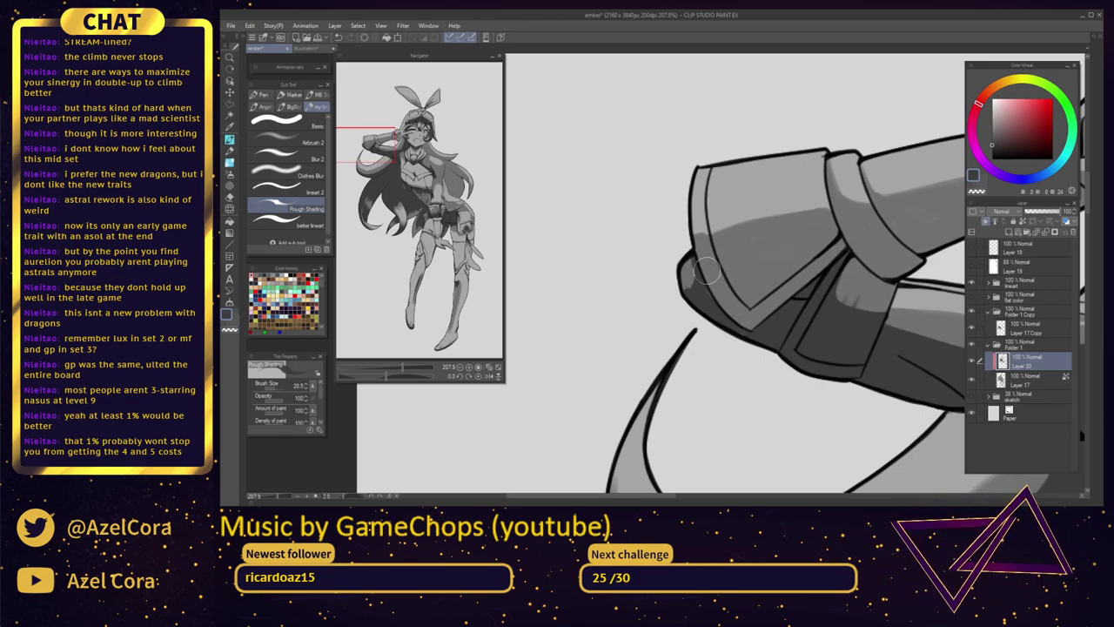
{"action": "mouse_move", "coordinate": [727, 280]}
{"action": "left_mouse_down"}
{"action": "mouse_move", "coordinate": [713, 241]}
{"action": "mouse_move", "coordinate": [763, 299]}
{"action": "mouse_move", "coordinate": [745, 292]}
{"action": "mouse_move", "coordinate": [776, 286]}
{"action": "mouse_move", "coordinate": [740, 290]}
{"action": "mouse_move", "coordinate": [776, 284]}
{"action": "mouse_move", "coordinate": [754, 296]}
{"action": "mouse_move", "coordinate": [766, 292]}
{"action": "mouse_move", "coordinate": [753, 297]}
{"action": "mouse_move", "coordinate": [844, 231]}
{"action": "mouse_move", "coordinate": [708, 275]}
{"action": "mouse_move", "coordinate": [698, 249]}
{"action": "mouse_move", "coordinate": [749, 321]}
{"action": "left_mouse_up"}
{"action": "mouse_move", "coordinate": [705, 266]}
{"action": "left_mouse_down"}
{"action": "mouse_move", "coordinate": [736, 313]}
{"action": "mouse_move", "coordinate": [704, 249]}
{"action": "mouse_move", "coordinate": [755, 324]}
{"action": "mouse_move", "coordinate": [708, 273]}
{"action": "mouse_move", "coordinate": [757, 322]}
{"action": "mouse_move", "coordinate": [731, 312]}
{"action": "mouse_move", "coordinate": [757, 295]}
{"action": "mouse_move", "coordinate": [743, 313]}
{"action": "mouse_move", "coordinate": [756, 300]}
{"action": "mouse_move", "coordinate": [740, 309]}
{"action": "mouse_move", "coordinate": [767, 303]}
{"action": "mouse_move", "coordinate": [766, 312]}
{"action": "mouse_move", "coordinate": [780, 296]}
{"action": "mouse_move", "coordinate": [756, 316]}
{"action": "mouse_move", "coordinate": [851, 243]}
{"action": "mouse_move", "coordinate": [790, 291]}
{"action": "left_mouse_up"}
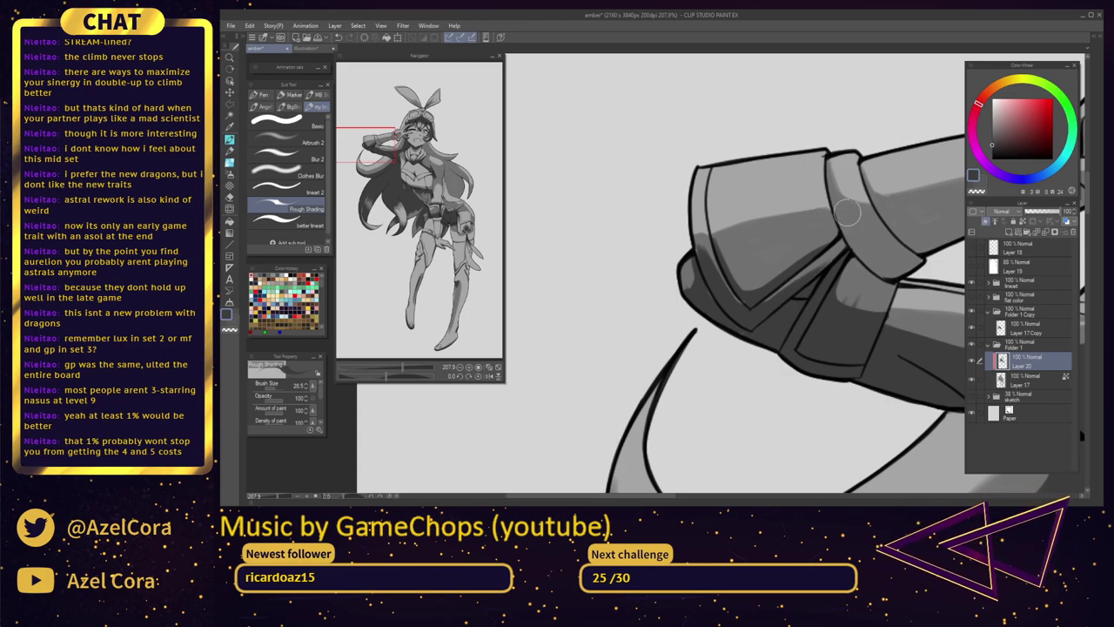
Shade the lower part of the rolled band beside the forearm cuff and the underside of the forearm
{"action": "left_click_drag", "start_coordinate": [829, 182], "coordinate": [843, 231]}
{"action": "mouse_move", "coordinate": [829, 194]}
{"action": "left_mouse_down"}
{"action": "mouse_move", "coordinate": [897, 277]}
{"action": "mouse_move", "coordinate": [879, 230]}
{"action": "mouse_move", "coordinate": [843, 201]}
{"action": "mouse_move", "coordinate": [886, 250]}
{"action": "mouse_move", "coordinate": [834, 190]}
{"action": "mouse_move", "coordinate": [879, 233]}
{"action": "mouse_move", "coordinate": [889, 261]}
{"action": "mouse_move", "coordinate": [873, 245]}
{"action": "mouse_move", "coordinate": [911, 258]}
{"action": "mouse_move", "coordinate": [869, 245]}
{"action": "mouse_move", "coordinate": [906, 258]}
{"action": "mouse_move", "coordinate": [897, 275]}
{"action": "mouse_move", "coordinate": [889, 264]}
{"action": "mouse_move", "coordinate": [923, 254]}
{"action": "left_mouse_up"}
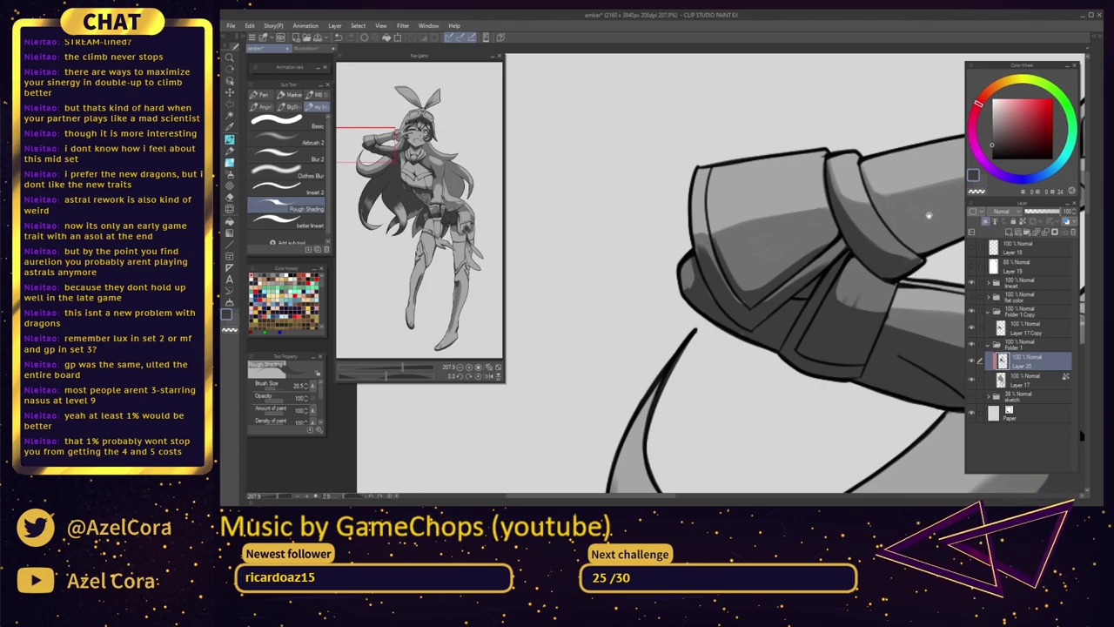
{"action": "mouse_move", "coordinate": [929, 215]}
{"action": "left_mouse_down"}
{"action": "mouse_move", "coordinate": [602, 324]}
{"action": "mouse_move", "coordinate": [646, 329]}
{"action": "mouse_move", "coordinate": [728, 307]}
{"action": "left_mouse_up"}
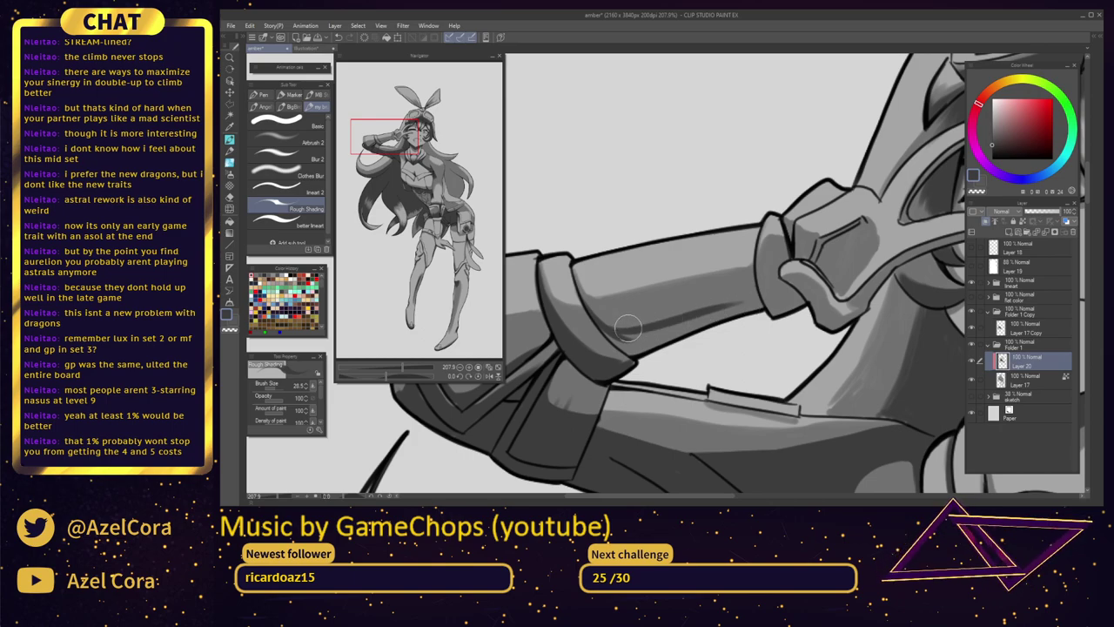
{"action": "mouse_move", "coordinate": [629, 327]}
{"action": "left_mouse_down"}
{"action": "mouse_move", "coordinate": [756, 286]}
{"action": "mouse_move", "coordinate": [695, 331]}
{"action": "mouse_move", "coordinate": [759, 304]}
{"action": "mouse_move", "coordinate": [698, 315]}
{"action": "mouse_move", "coordinate": [737, 306]}
{"action": "mouse_move", "coordinate": [623, 353]}
{"action": "mouse_move", "coordinate": [637, 350]}
{"action": "left_mouse_up"}
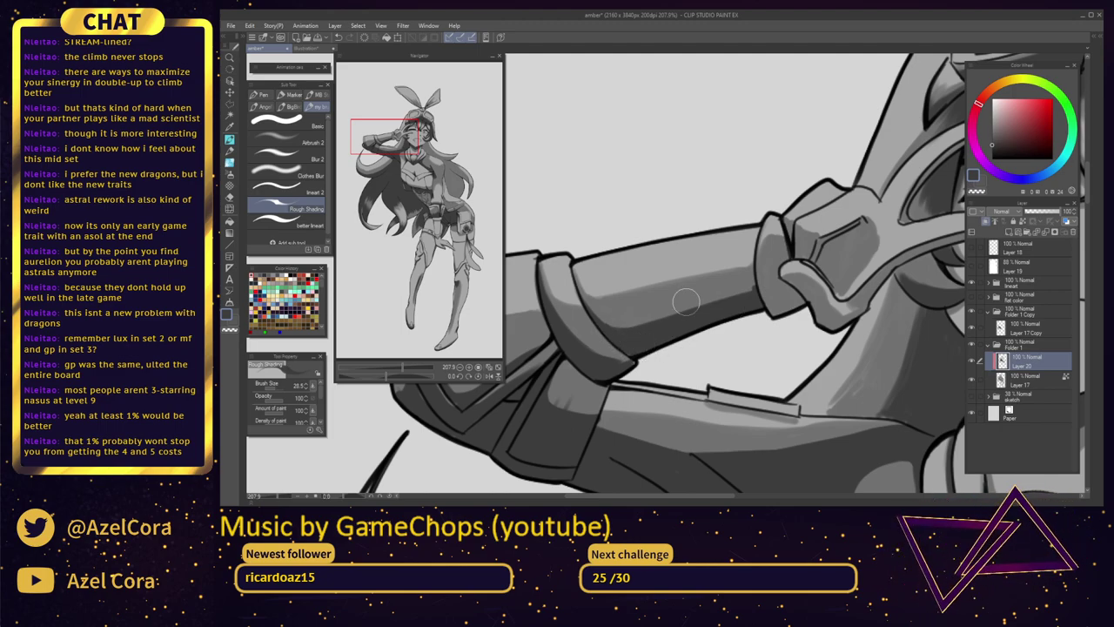
Fill the goggle lens above the winking eye with a dark shadow
{"action": "scroll", "coordinate": [740, 322], "scroll_direction": "down", "scroll_amount": 5}
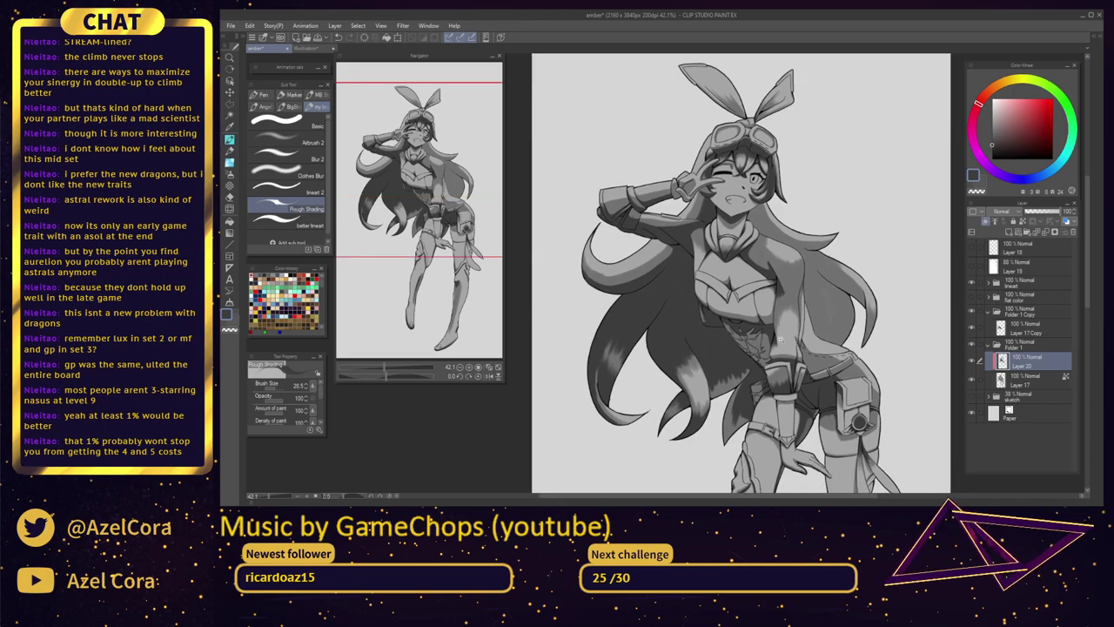
{"action": "scroll", "coordinate": [781, 340], "scroll_direction": "down", "scroll_amount": 2}
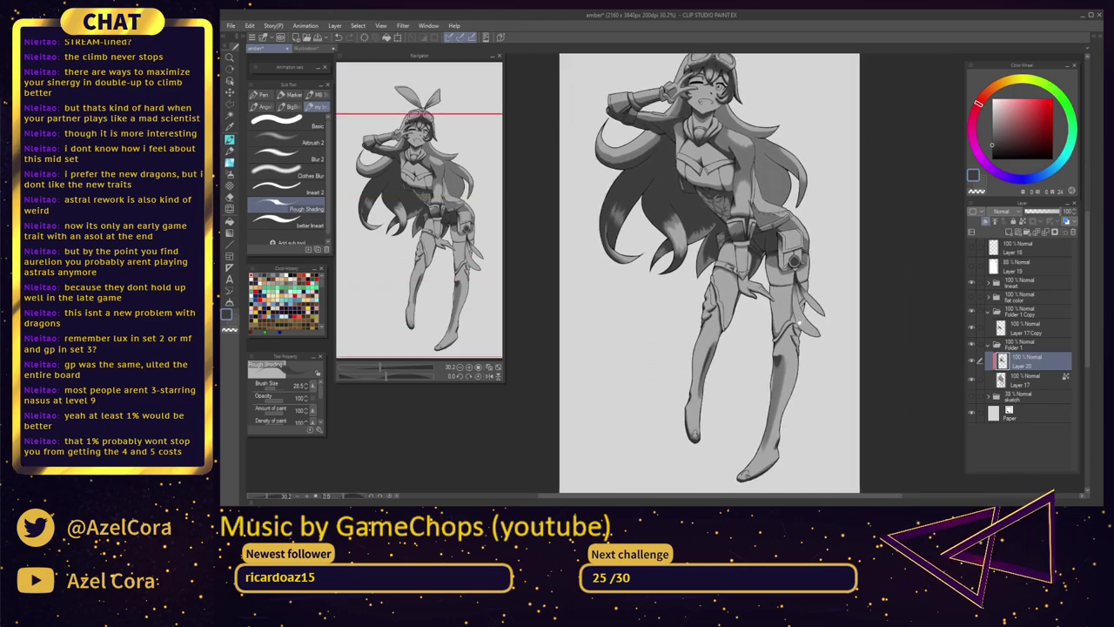
{"action": "left_click_drag", "start_coordinate": [806, 291], "coordinate": [799, 388]}
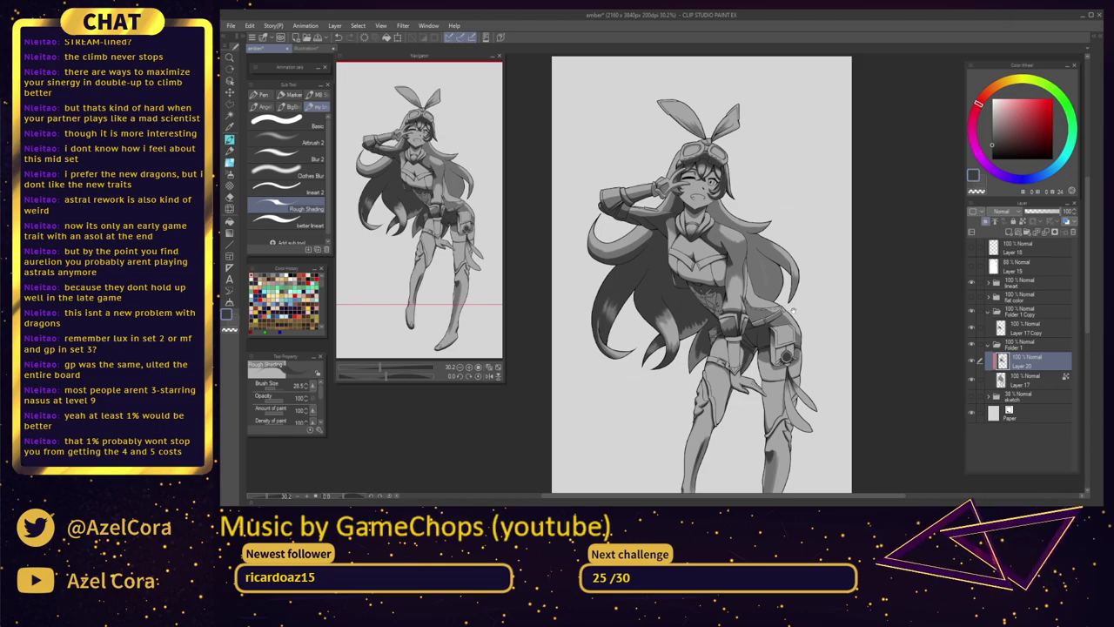
{"action": "left_click_drag", "start_coordinate": [793, 311], "coordinate": [810, 422]}
{"action": "scroll", "coordinate": [720, 311], "scroll_direction": "up", "scroll_amount": 1}
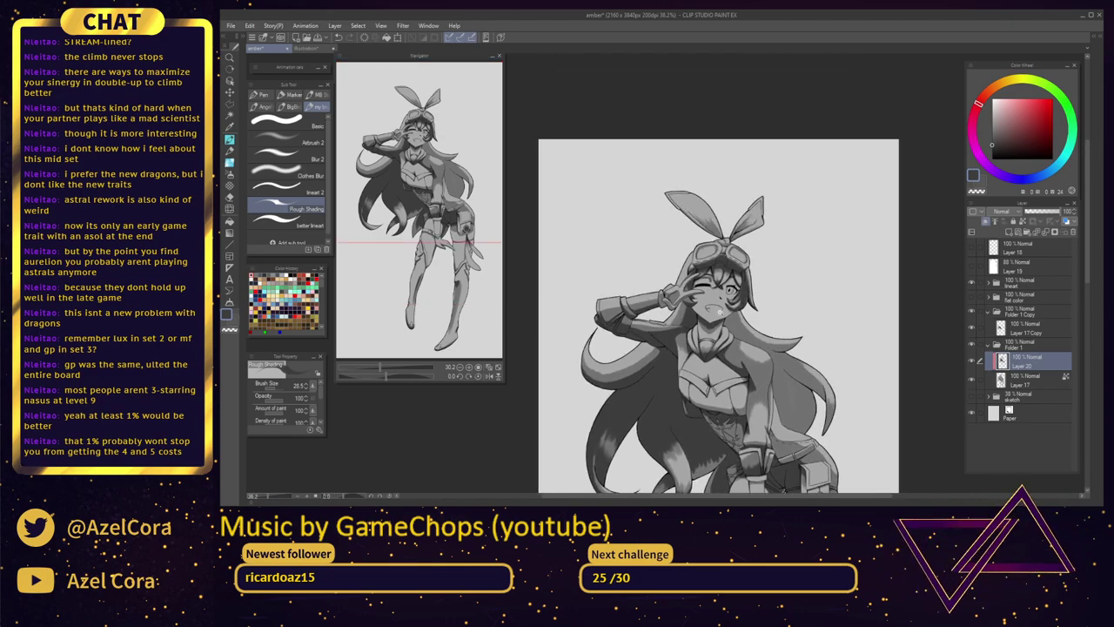
{"action": "scroll", "coordinate": [719, 289], "scroll_direction": "up", "scroll_amount": 5}
{"action": "scroll", "coordinate": [779, 374], "scroll_direction": "up", "scroll_amount": 1}
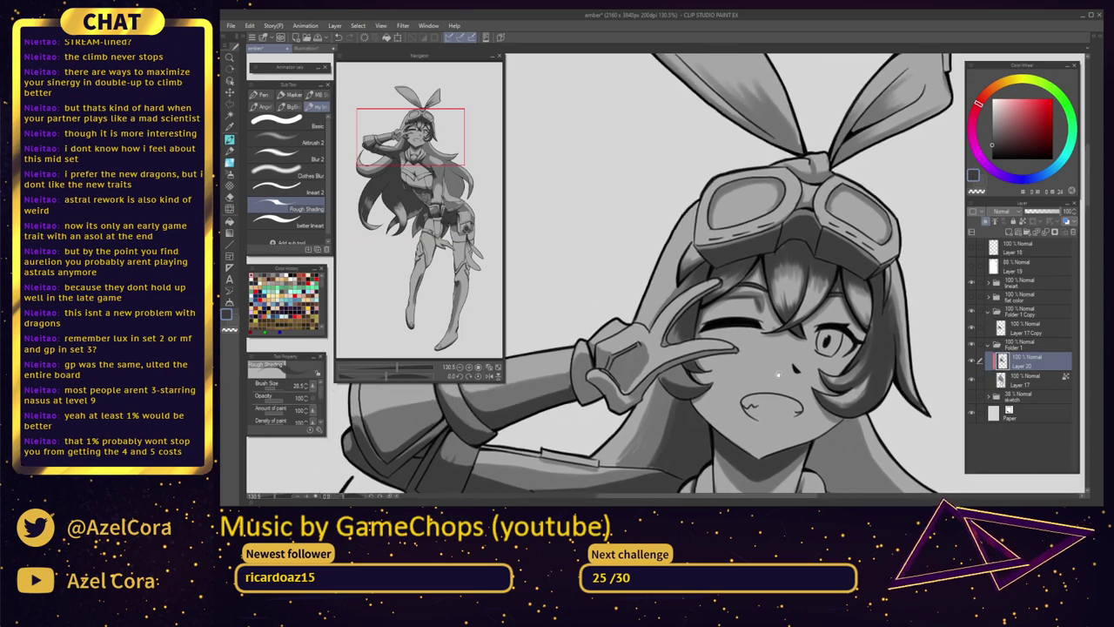
{"action": "scroll", "coordinate": [777, 374], "scroll_direction": "up", "scroll_amount": 2}
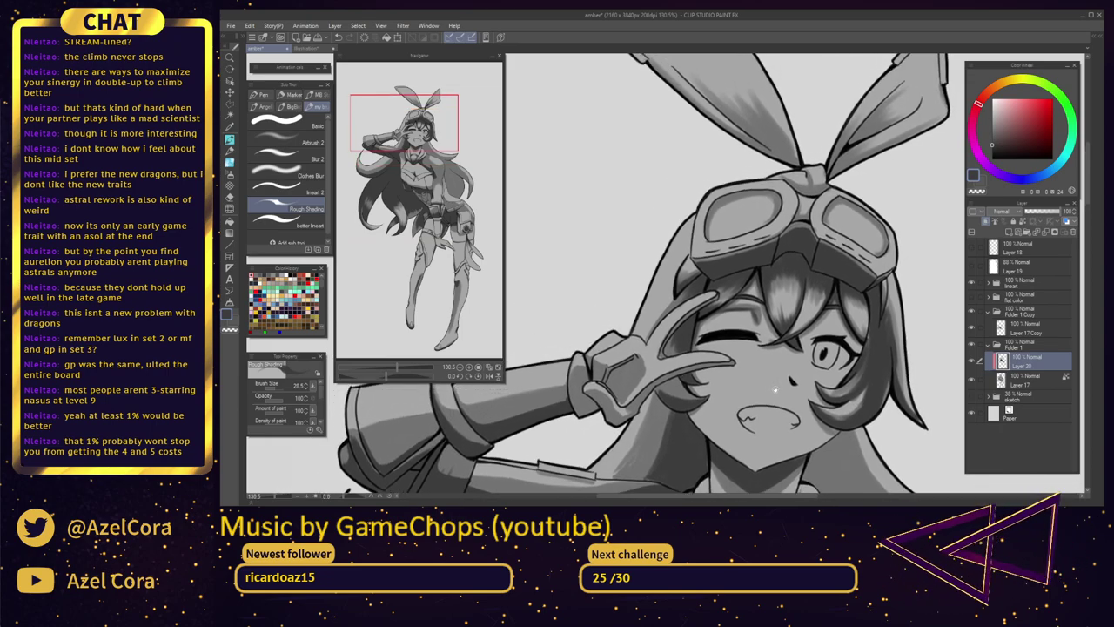
{"action": "scroll", "coordinate": [731, 235], "scroll_direction": "up", "scroll_amount": 2}
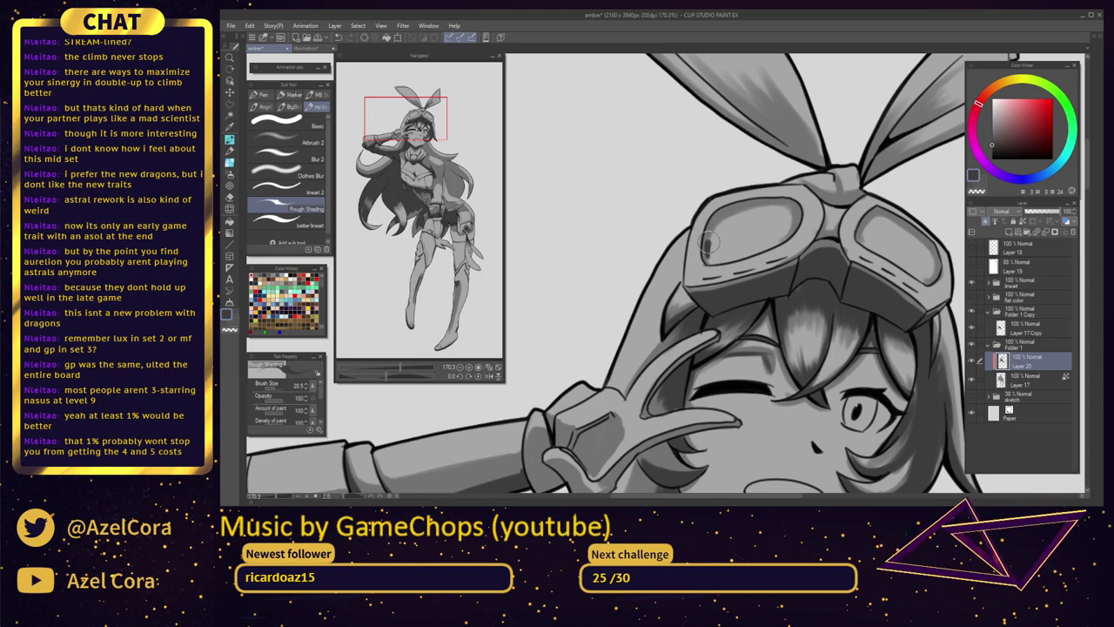
{"action": "mouse_move", "coordinate": [725, 221]}
{"action": "left_mouse_down"}
{"action": "mouse_move", "coordinate": [762, 207]}
{"action": "mouse_move", "coordinate": [790, 211]}
{"action": "mouse_move", "coordinate": [792, 223]}
{"action": "mouse_move", "coordinate": [722, 253]}
{"action": "left_mouse_up"}
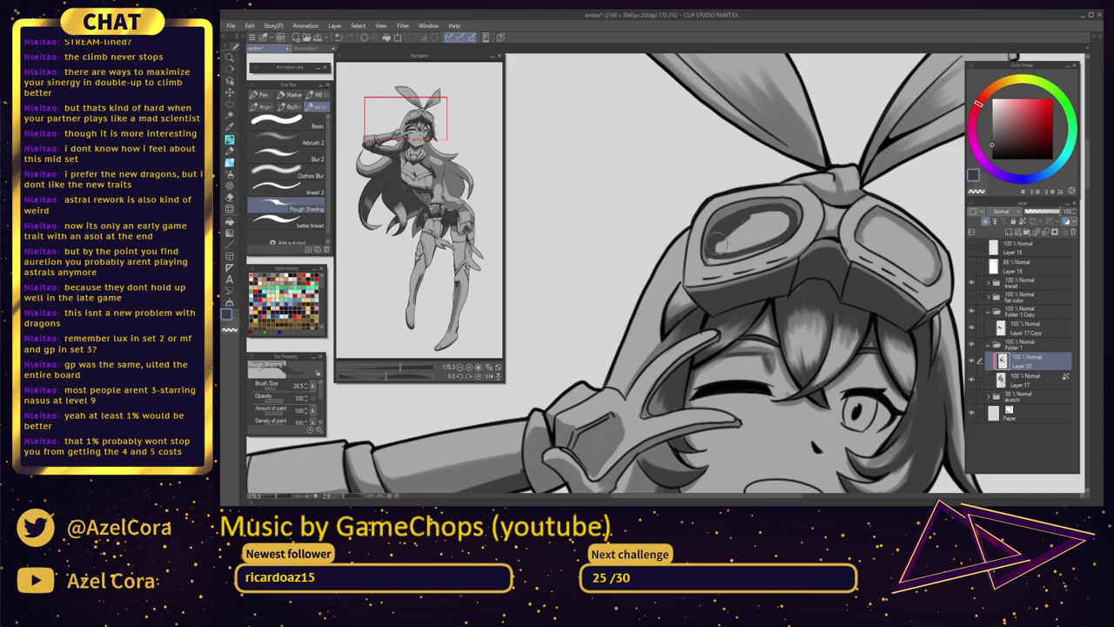
{"action": "mouse_move", "coordinate": [720, 249]}
{"action": "left_mouse_down"}
{"action": "mouse_move", "coordinate": [779, 219]}
{"action": "mouse_move", "coordinate": [771, 235]}
{"action": "left_mouse_up"}
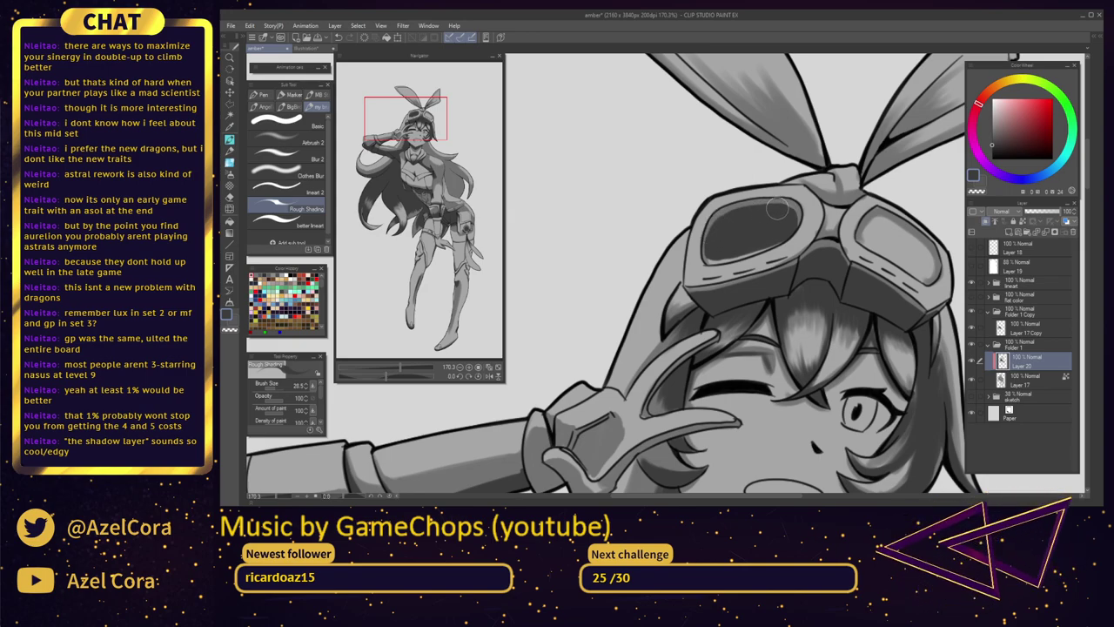
Darken the goggle lens above the open eye, working from its rim across the whole glass
{"action": "left_click_drag", "start_coordinate": [768, 223], "coordinate": [682, 235]}
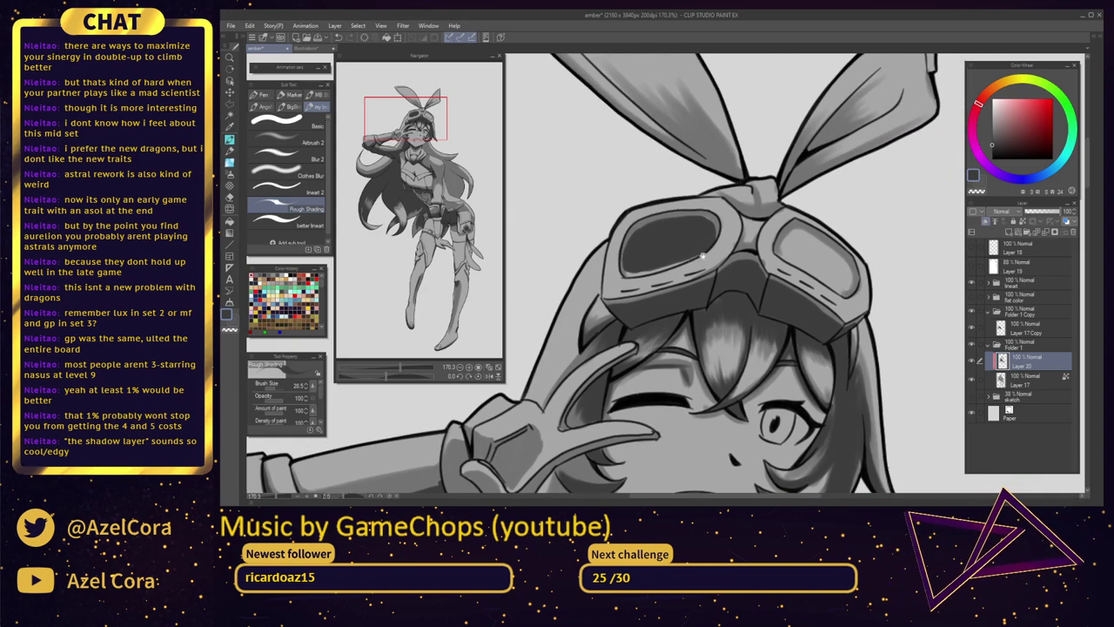
{"action": "left_click_drag", "start_coordinate": [770, 253], "coordinate": [729, 244]}
{"action": "scroll", "coordinate": [776, 260], "scroll_direction": "up", "scroll_amount": 3}
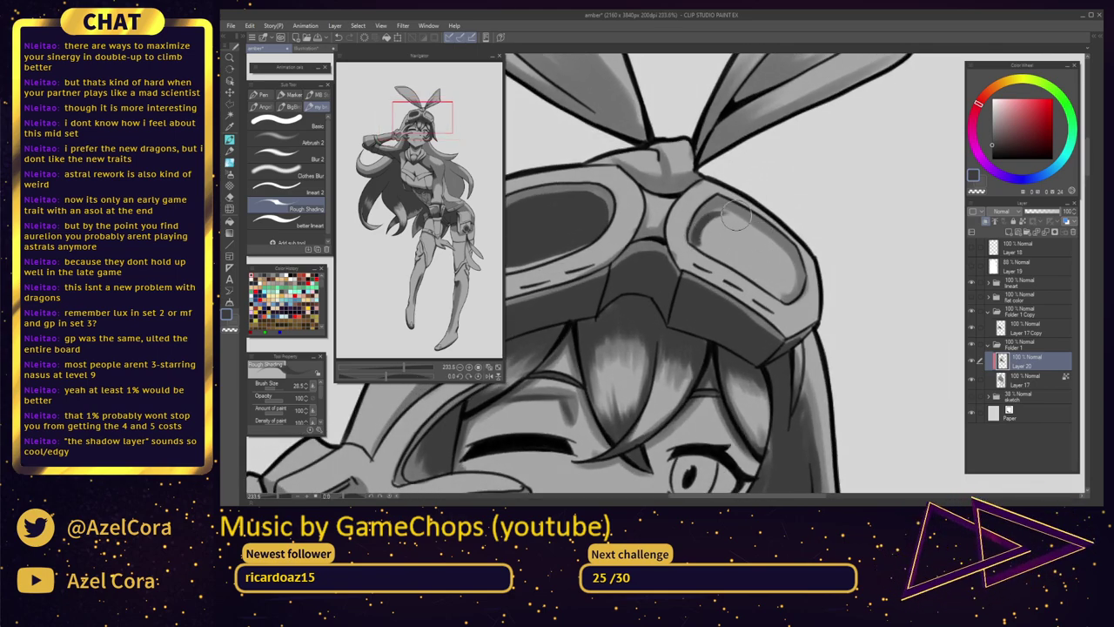
{"action": "mouse_move", "coordinate": [712, 208]}
{"action": "left_mouse_down"}
{"action": "mouse_move", "coordinate": [699, 244]}
{"action": "mouse_move", "coordinate": [735, 212]}
{"action": "mouse_move", "coordinate": [716, 216]}
{"action": "mouse_move", "coordinate": [753, 231]}
{"action": "mouse_move", "coordinate": [745, 221]}
{"action": "mouse_move", "coordinate": [788, 255]}
{"action": "mouse_move", "coordinate": [764, 235]}
{"action": "mouse_move", "coordinate": [794, 282]}
{"action": "mouse_move", "coordinate": [786, 252]}
{"action": "mouse_move", "coordinate": [794, 271]}
{"action": "mouse_move", "coordinate": [780, 295]}
{"action": "left_mouse_up"}
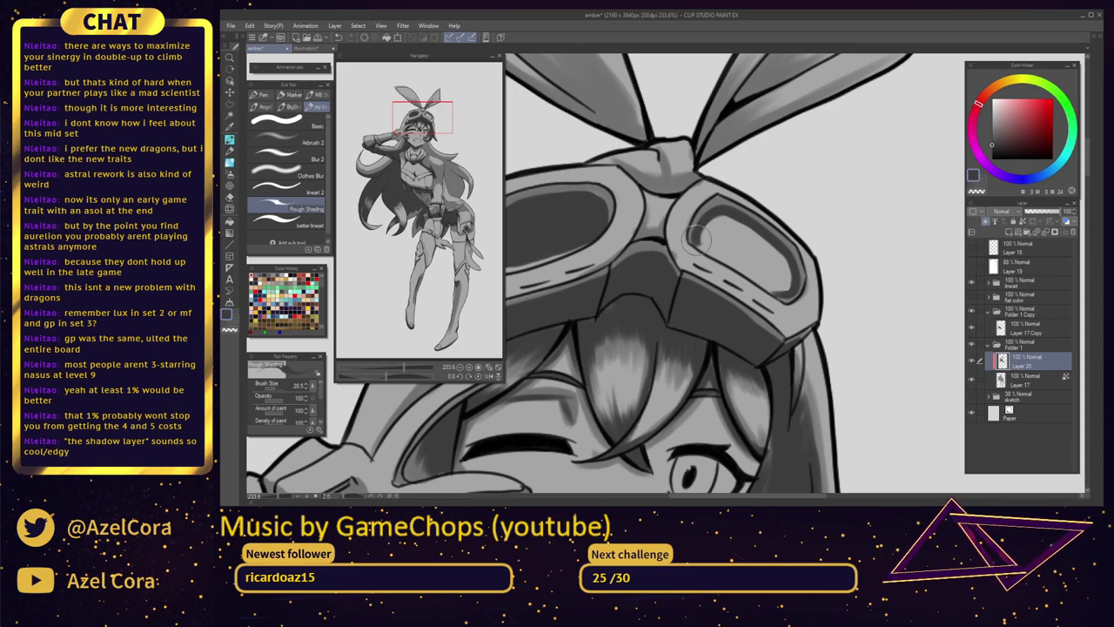
{"action": "left_click_drag", "start_coordinate": [697, 237], "coordinate": [773, 292]}
{"action": "mouse_move", "coordinate": [697, 225]}
{"action": "left_mouse_down"}
{"action": "mouse_move", "coordinate": [748, 227]}
{"action": "mouse_move", "coordinate": [781, 272]}
{"action": "left_mouse_up"}
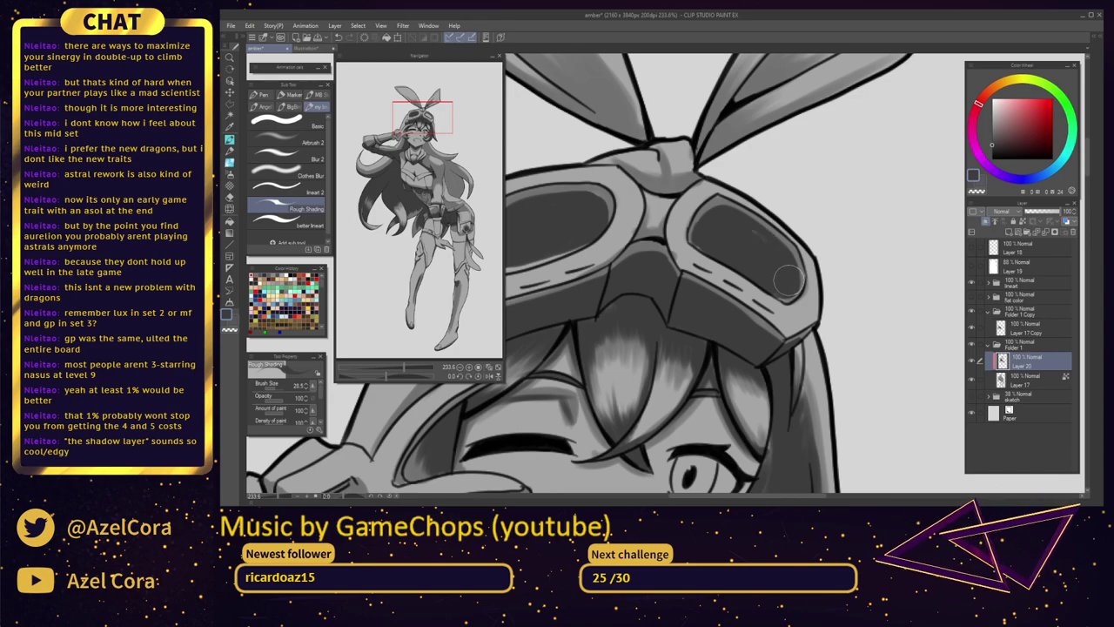
Darken the inner fold and base of the ribbon ear above the open eye, and shade the ribbon knot over the goggles
{"action": "scroll", "coordinate": [762, 238], "scroll_direction": "down", "scroll_amount": 2}
{"action": "scroll", "coordinate": [763, 239], "scroll_direction": "down", "scroll_amount": 3}
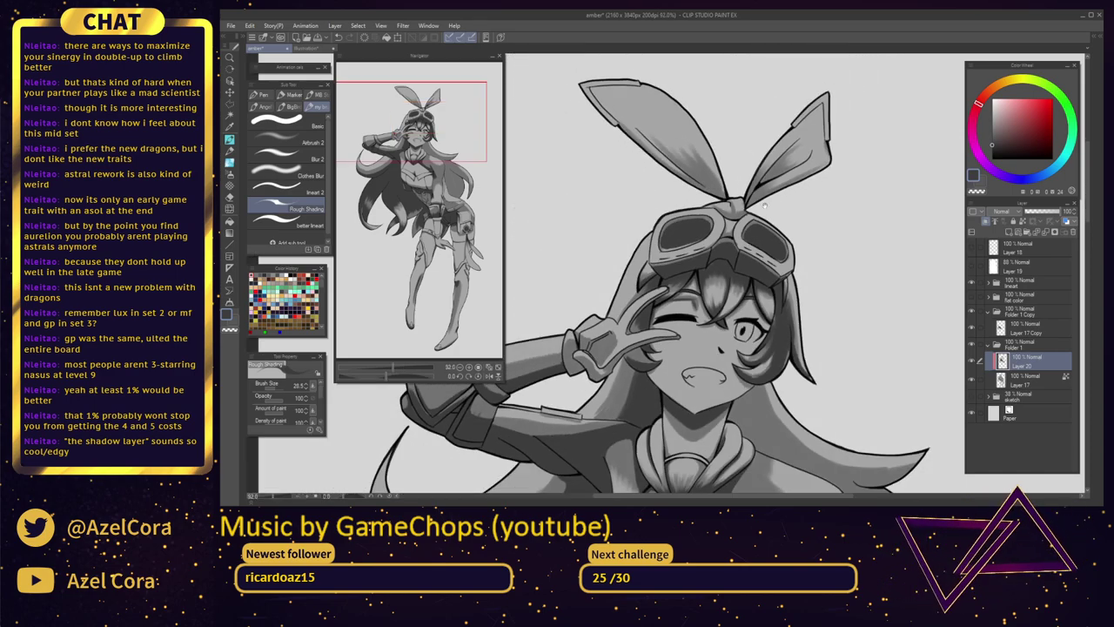
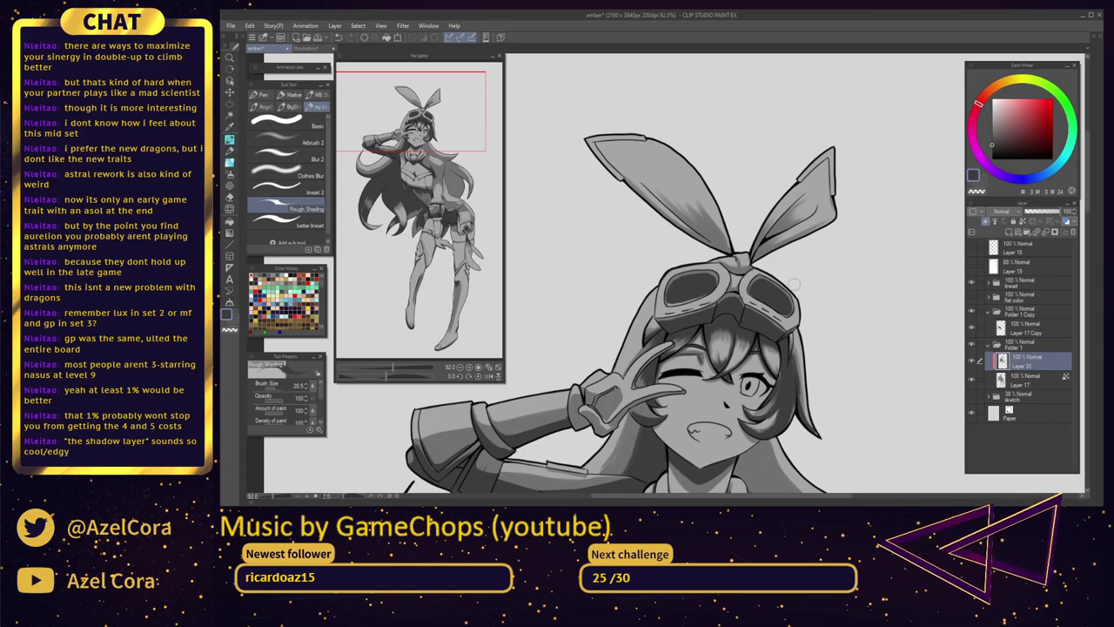
{"action": "left_click_drag", "start_coordinate": [758, 278], "coordinate": [789, 327]}
{"action": "scroll", "coordinate": [777, 304], "scroll_direction": "up", "scroll_amount": 5}
{"action": "scroll", "coordinate": [790, 328], "scroll_direction": "up", "scroll_amount": 4}
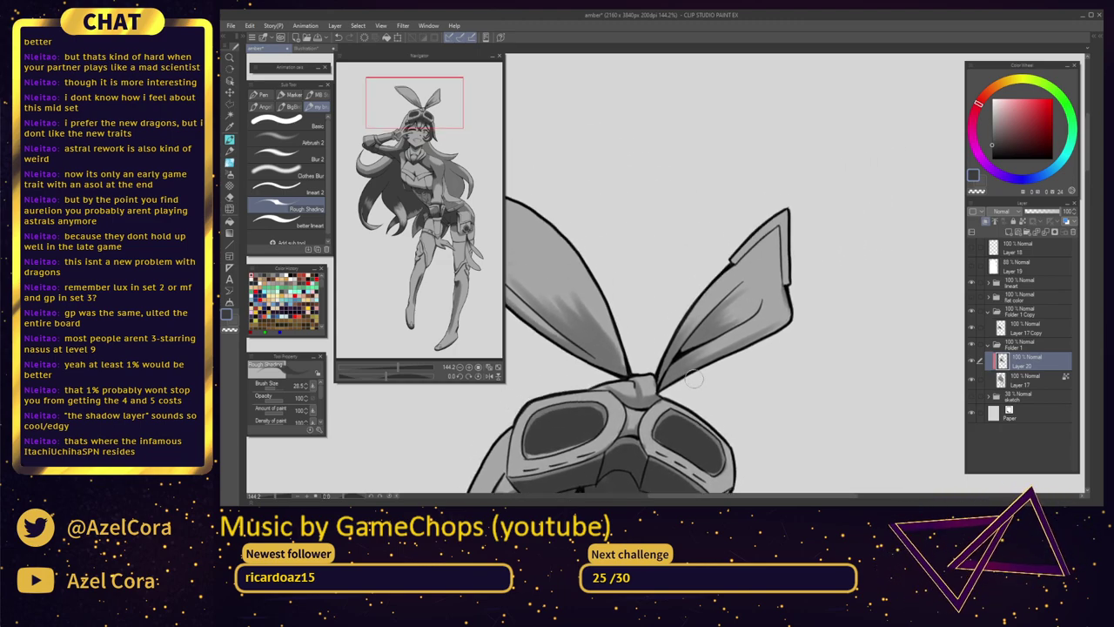
{"action": "scroll", "coordinate": [723, 370], "scroll_direction": "up", "scroll_amount": 1}
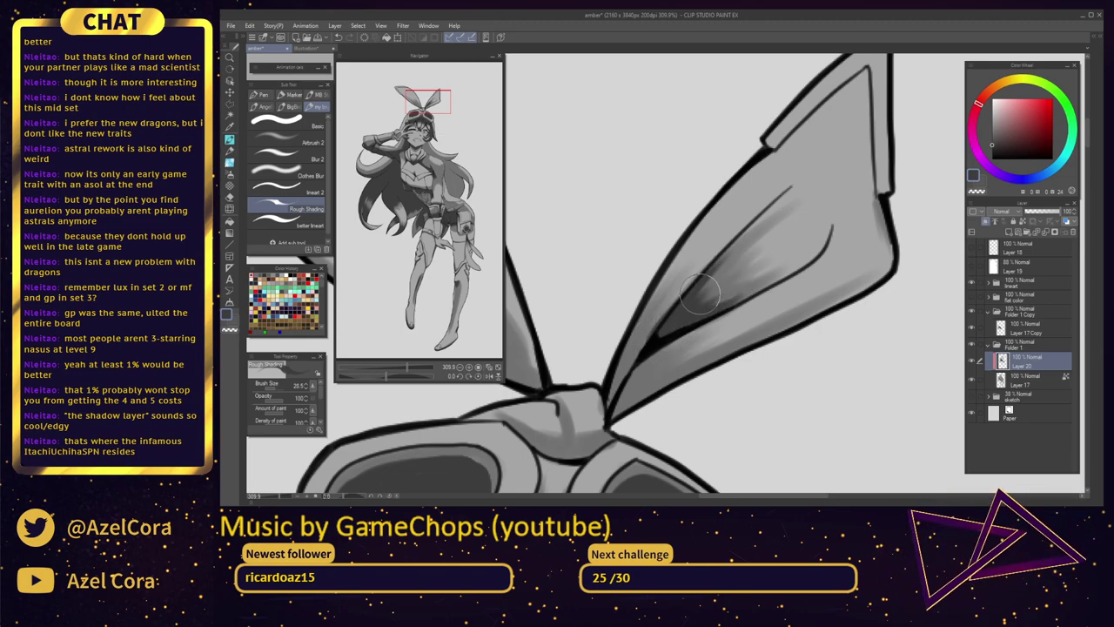
{"action": "left_click_drag", "start_coordinate": [698, 321], "coordinate": [765, 263]}
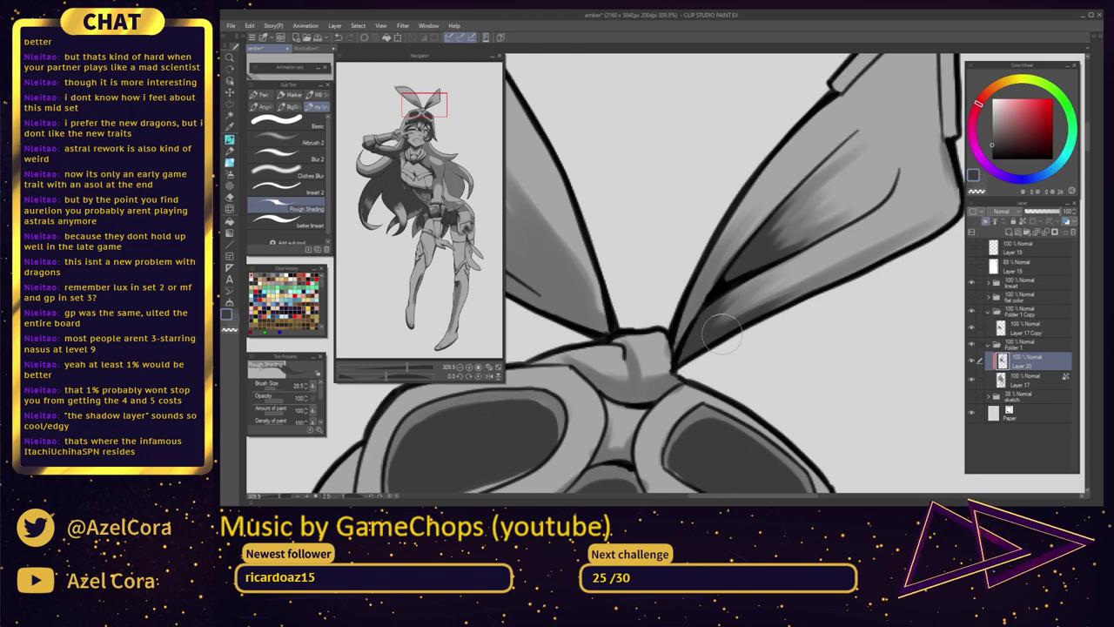
{"action": "mouse_move", "coordinate": [722, 333]}
{"action": "left_mouse_down"}
{"action": "mouse_move", "coordinate": [779, 353]}
{"action": "mouse_move", "coordinate": [844, 338]}
{"action": "mouse_move", "coordinate": [892, 346]}
{"action": "left_mouse_up"}
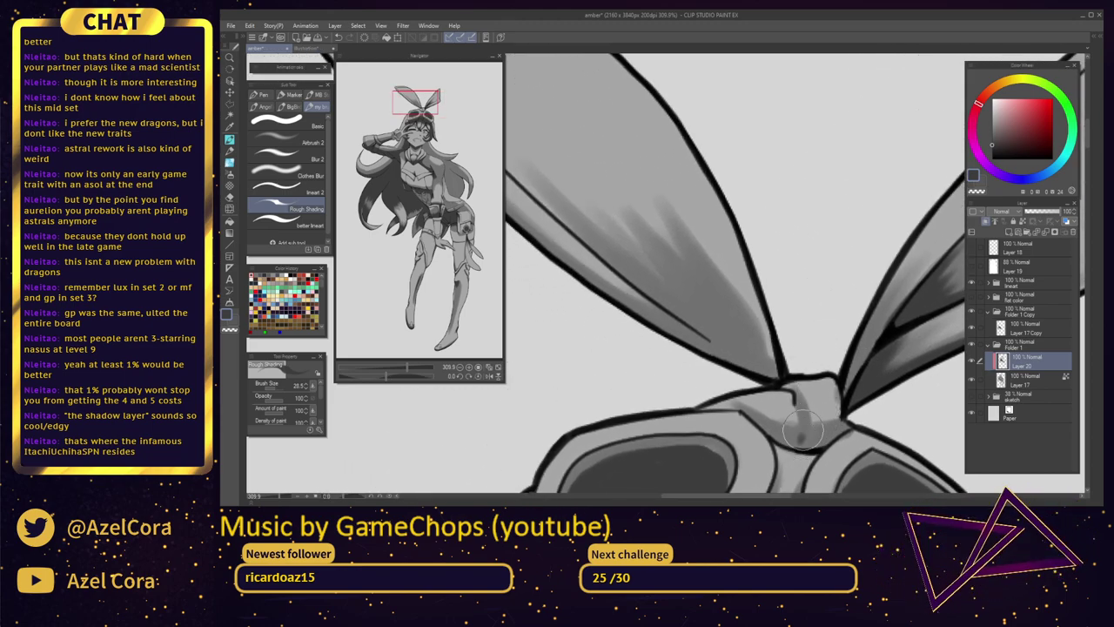
{"action": "mouse_move", "coordinate": [803, 430]}
{"action": "left_mouse_down"}
{"action": "mouse_move", "coordinate": [793, 391]}
{"action": "mouse_move", "coordinate": [800, 403]}
{"action": "mouse_move", "coordinate": [830, 362]}
{"action": "mouse_move", "coordinate": [872, 356]}
{"action": "mouse_move", "coordinate": [839, 372]}
{"action": "mouse_move", "coordinate": [773, 344]}
{"action": "mouse_move", "coordinate": [838, 378]}
{"action": "mouse_move", "coordinate": [842, 319]}
{"action": "left_mouse_up"}
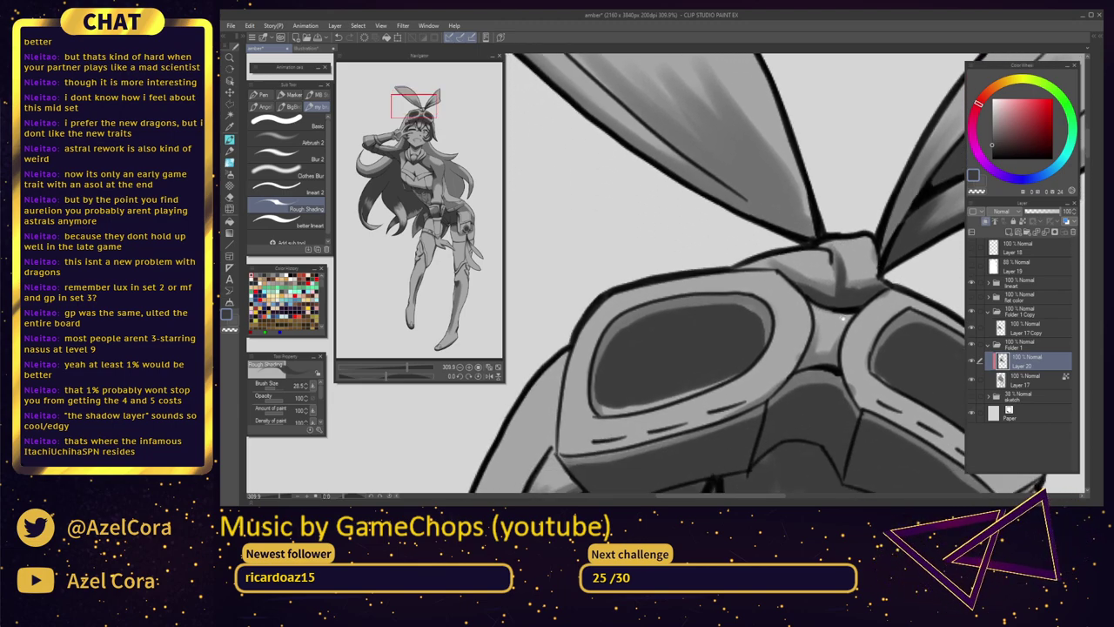
Check the existing shading from the goggles to the hip pouch, belt, jacket hem and long hair behind the arm
{"action": "left_click_drag", "start_coordinate": [822, 355], "coordinate": [791, 409]}
{"action": "mouse_move", "coordinate": [766, 340]}
{"action": "left_mouse_down"}
{"action": "mouse_move", "coordinate": [799, 355]}
{"action": "mouse_move", "coordinate": [802, 475]}
{"action": "left_mouse_up"}
{"action": "mouse_move", "coordinate": [826, 319]}
{"action": "left_mouse_down"}
{"action": "mouse_move", "coordinate": [878, 378]}
{"action": "mouse_move", "coordinate": [731, 340]}
{"action": "mouse_move", "coordinate": [801, 378]}
{"action": "mouse_move", "coordinate": [731, 348]}
{"action": "mouse_move", "coordinate": [866, 427]}
{"action": "mouse_move", "coordinate": [828, 383]}
{"action": "mouse_move", "coordinate": [866, 431]}
{"action": "mouse_move", "coordinate": [832, 414]}
{"action": "mouse_move", "coordinate": [862, 435]}
{"action": "mouse_move", "coordinate": [784, 404]}
{"action": "mouse_move", "coordinate": [731, 365]}
{"action": "mouse_move", "coordinate": [759, 386]}
{"action": "mouse_move", "coordinate": [677, 292]}
{"action": "left_mouse_up"}
{"action": "scroll", "coordinate": [861, 351], "scroll_direction": "down", "scroll_amount": 2}
{"action": "left_click_drag", "start_coordinate": [778, 328], "coordinate": [735, 335]}
{"action": "mouse_move", "coordinate": [823, 388]}
{"action": "left_mouse_down"}
{"action": "mouse_move", "coordinate": [802, 358]}
{"action": "mouse_move", "coordinate": [796, 288]}
{"action": "mouse_move", "coordinate": [777, 290]}
{"action": "left_mouse_up"}
{"action": "left_click_drag", "start_coordinate": [869, 451], "coordinate": [754, 201]}
{"action": "left_click_drag", "start_coordinate": [785, 290], "coordinate": [839, 287]}
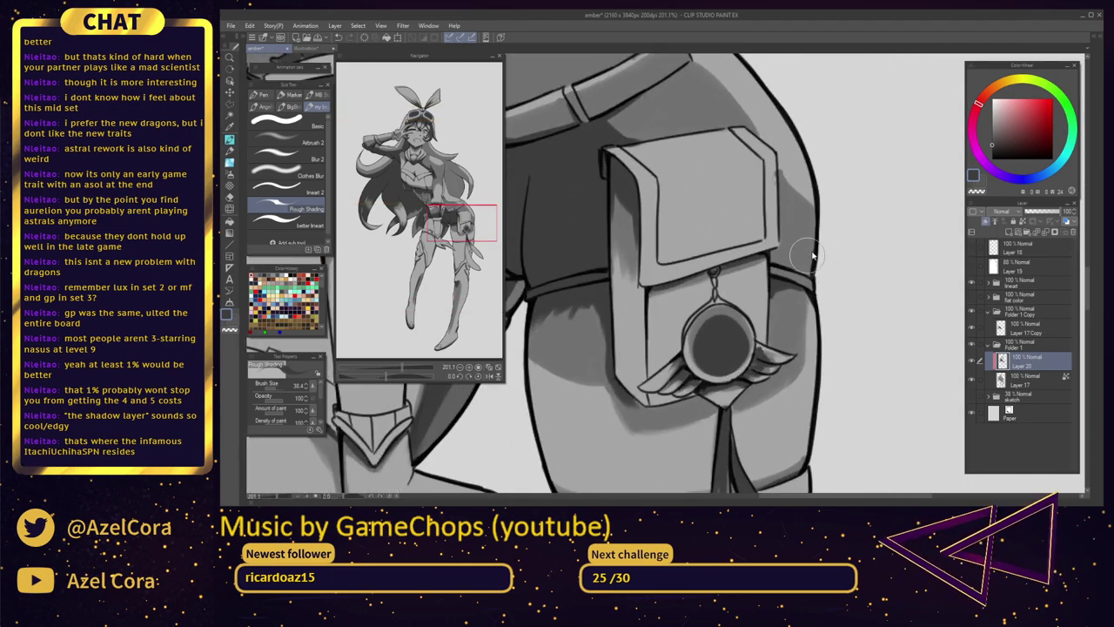
{"action": "key", "text": "bracketleft"}
{"action": "key", "text": "bracketleft"}
{"action": "key", "text": "bracketleft"}
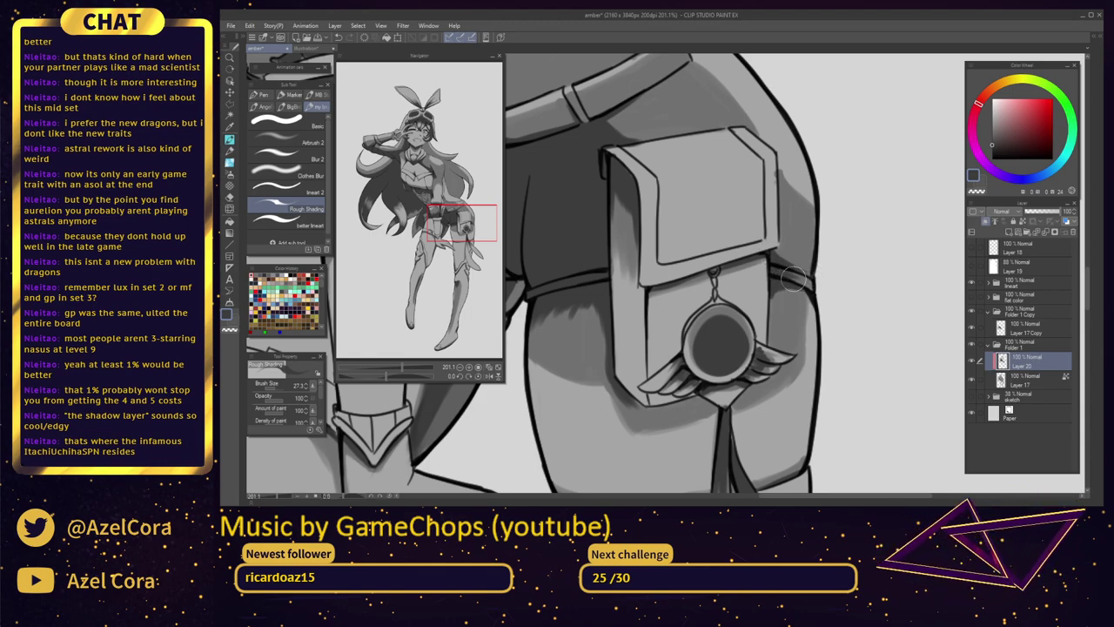
{"action": "left_click_drag", "start_coordinate": [718, 66], "coordinate": [791, 244]}
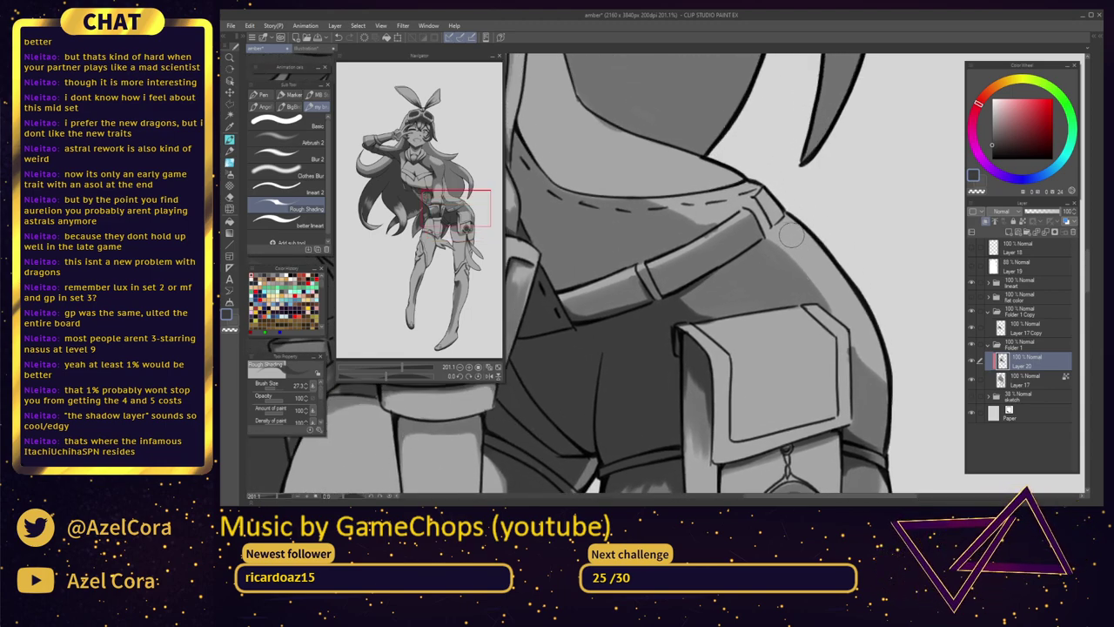
{"action": "scroll", "coordinate": [792, 234], "scroll_direction": "up", "scroll_amount": 3}
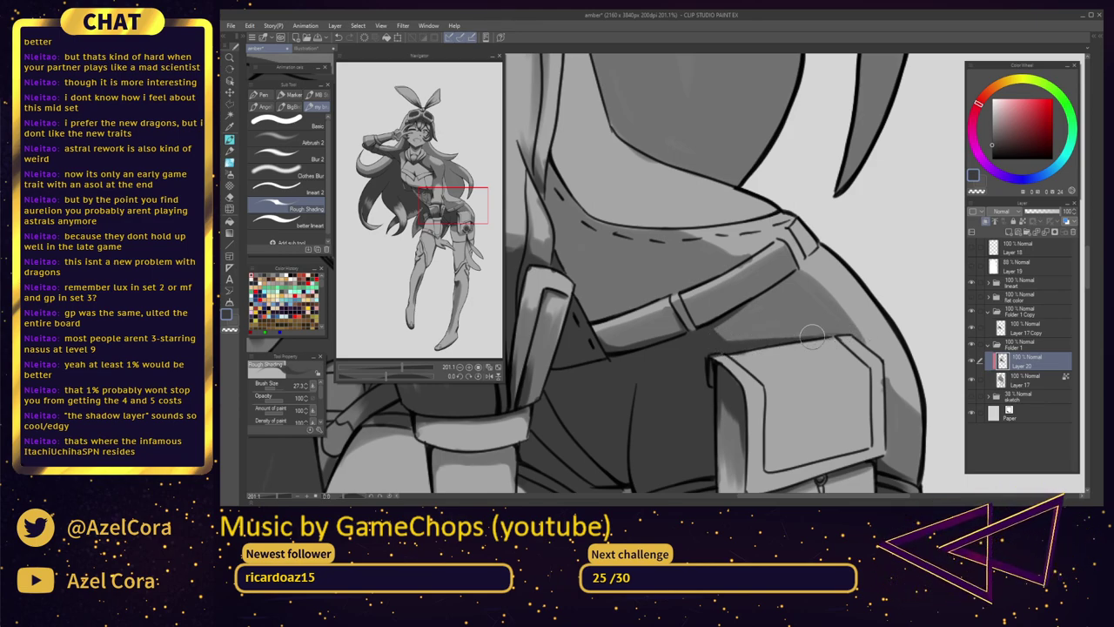
{"action": "scroll", "coordinate": [827, 276], "scroll_direction": "up", "scroll_amount": 3}
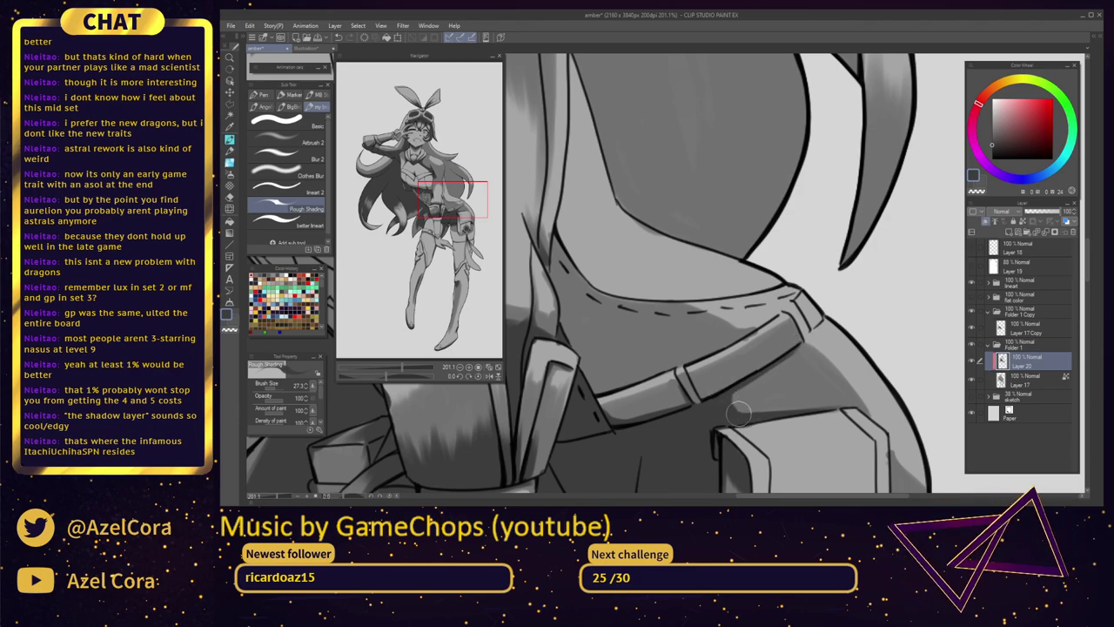
{"action": "left_click_drag", "start_coordinate": [739, 347], "coordinate": [767, 418]}
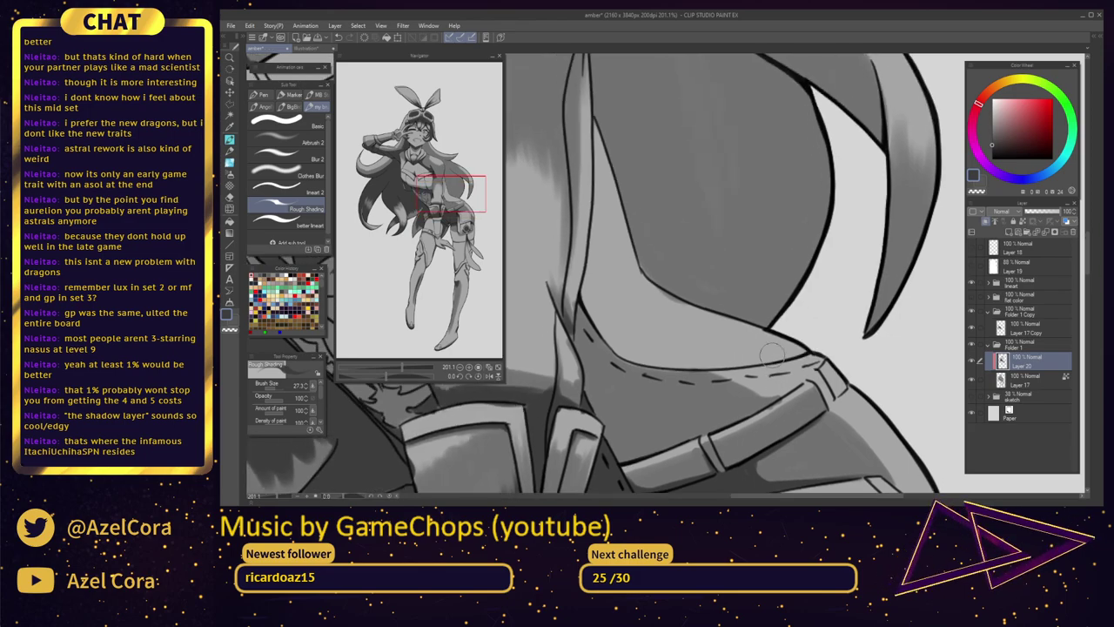
{"action": "scroll", "coordinate": [791, 285], "scroll_direction": "down", "scroll_amount": 2}
{"action": "left_click_drag", "start_coordinate": [796, 251], "coordinate": [787, 407]}
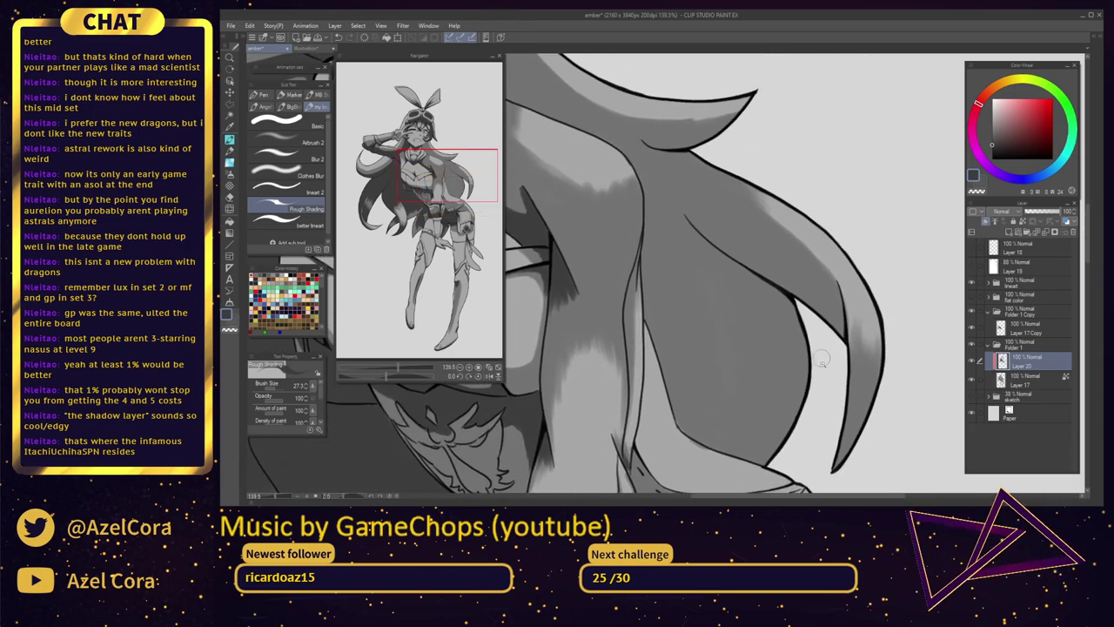
{"action": "scroll", "coordinate": [811, 355], "scroll_direction": "up", "scroll_amount": 1}
{"action": "left_click_drag", "start_coordinate": [830, 359], "coordinate": [850, 437]}
{"action": "left_click_drag", "start_coordinate": [601, 183], "coordinate": [665, 231]}
Darken the hair behind the neck, between the face-framing lock, the scarf collar and the shoulder
{"action": "scroll", "coordinate": [664, 232], "scroll_direction": "up", "scroll_amount": 2}
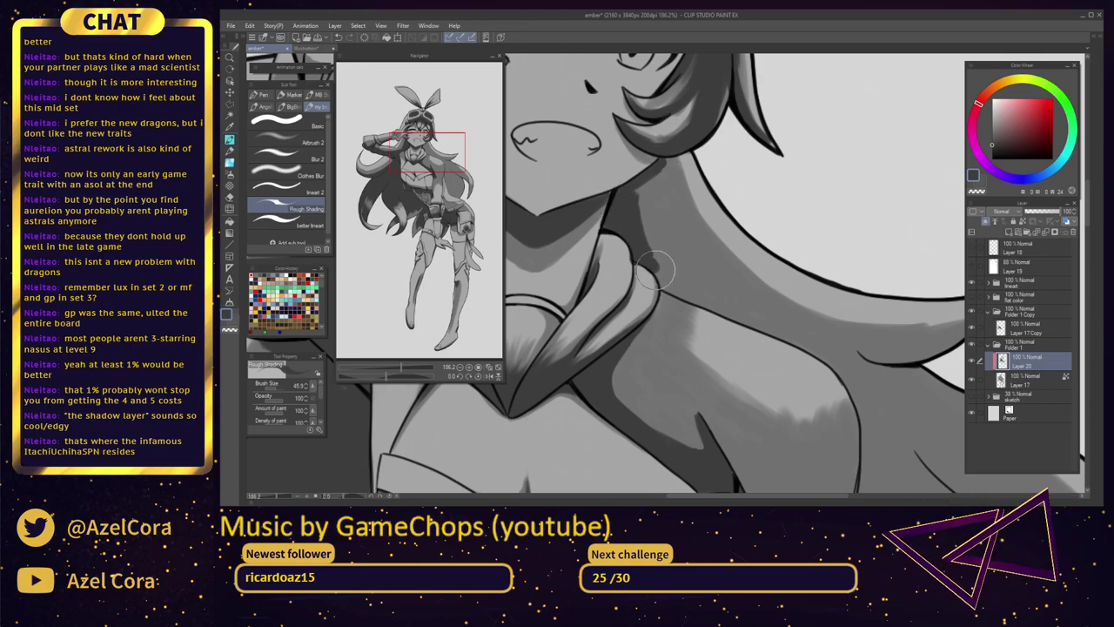
{"action": "left_click_drag", "start_coordinate": [643, 209], "coordinate": [664, 164]}
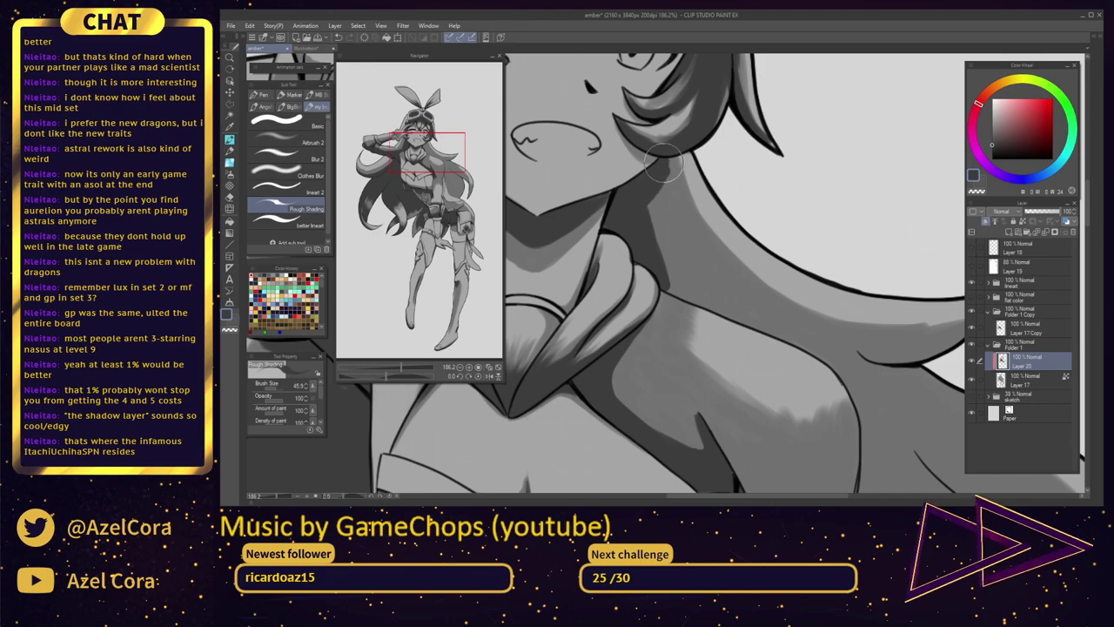
{"action": "mouse_move", "coordinate": [677, 245]}
{"action": "left_mouse_down"}
{"action": "mouse_move", "coordinate": [673, 285]}
{"action": "mouse_move", "coordinate": [698, 297]}
{"action": "mouse_move", "coordinate": [668, 286]}
{"action": "mouse_move", "coordinate": [710, 296]}
{"action": "left_mouse_up"}
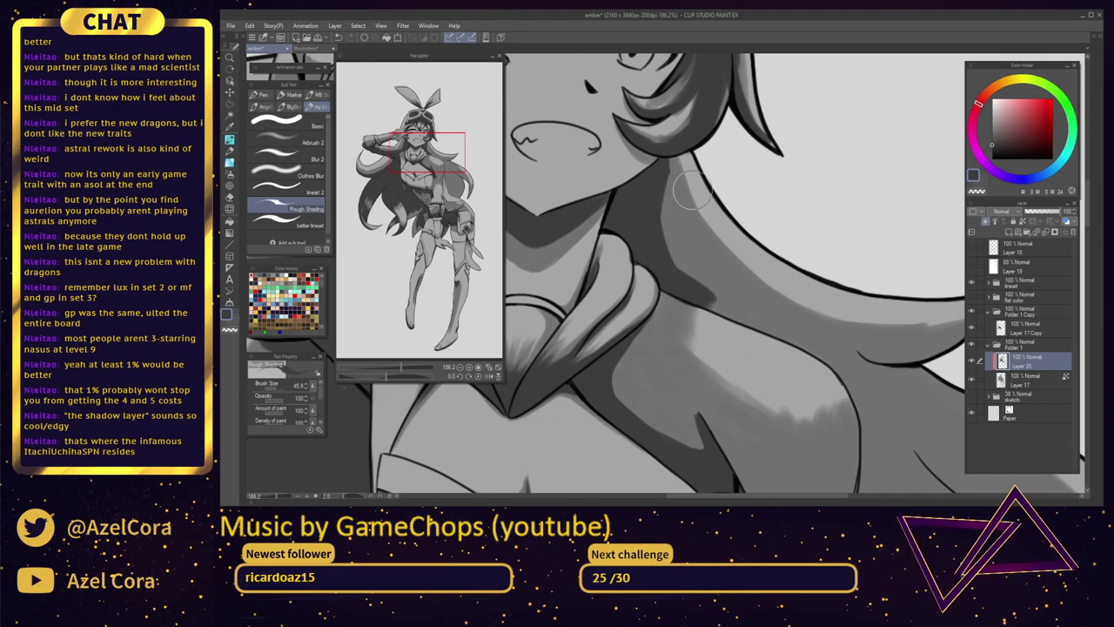
{"action": "left_click_drag", "start_coordinate": [661, 203], "coordinate": [679, 251]}
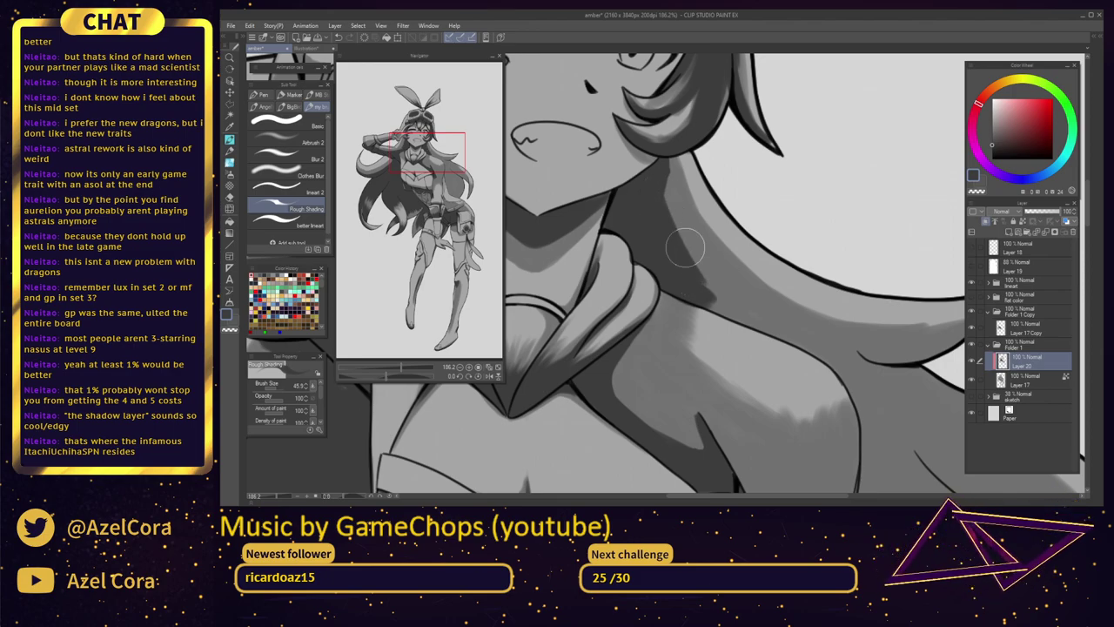
{"action": "mouse_move", "coordinate": [665, 170]}
{"action": "left_mouse_down"}
{"action": "mouse_move", "coordinate": [689, 247]}
{"action": "mouse_move", "coordinate": [668, 157]}
{"action": "mouse_move", "coordinate": [677, 214]}
{"action": "mouse_move", "coordinate": [731, 301]}
{"action": "left_mouse_up"}
{"action": "mouse_move", "coordinate": [688, 258]}
{"action": "left_mouse_down"}
{"action": "mouse_move", "coordinate": [752, 316]}
{"action": "mouse_move", "coordinate": [685, 236]}
{"action": "mouse_move", "coordinate": [663, 244]}
{"action": "left_mouse_up"}
Extend the dark shadow along the underside of the flicked-out hair strand above the shoulder, out to its tip
{"action": "mouse_move", "coordinate": [598, 180]}
{"action": "left_mouse_down"}
{"action": "mouse_move", "coordinate": [679, 248]}
{"action": "mouse_move", "coordinate": [640, 231]}
{"action": "mouse_move", "coordinate": [681, 255]}
{"action": "mouse_move", "coordinate": [646, 236]}
{"action": "mouse_move", "coordinate": [709, 265]}
{"action": "left_mouse_up"}
{"action": "mouse_move", "coordinate": [662, 238]}
{"action": "left_mouse_down"}
{"action": "mouse_move", "coordinate": [736, 280]}
{"action": "mouse_move", "coordinate": [654, 240]}
{"action": "mouse_move", "coordinate": [692, 255]}
{"action": "mouse_move", "coordinate": [710, 233]}
{"action": "mouse_move", "coordinate": [744, 258]}
{"action": "mouse_move", "coordinate": [697, 243]}
{"action": "mouse_move", "coordinate": [776, 286]}
{"action": "mouse_move", "coordinate": [797, 266]}
{"action": "mouse_move", "coordinate": [734, 259]}
{"action": "mouse_move", "coordinate": [666, 226]}
{"action": "mouse_move", "coordinate": [751, 279]}
{"action": "mouse_move", "coordinate": [757, 271]}
{"action": "mouse_move", "coordinate": [658, 230]}
{"action": "mouse_move", "coordinate": [780, 276]}
{"action": "mouse_move", "coordinate": [725, 258]}
{"action": "mouse_move", "coordinate": [744, 274]}
{"action": "mouse_move", "coordinate": [838, 244]}
{"action": "mouse_move", "coordinate": [742, 262]}
{"action": "mouse_move", "coordinate": [843, 267]}
{"action": "mouse_move", "coordinate": [786, 276]}
{"action": "mouse_move", "coordinate": [842, 252]}
{"action": "mouse_move", "coordinate": [785, 278]}
{"action": "mouse_move", "coordinate": [860, 249]}
{"action": "mouse_move", "coordinate": [804, 279]}
{"action": "mouse_move", "coordinate": [880, 233]}
{"action": "left_mouse_up"}
{"action": "left_click_drag", "start_coordinate": [836, 271], "coordinate": [868, 243]}
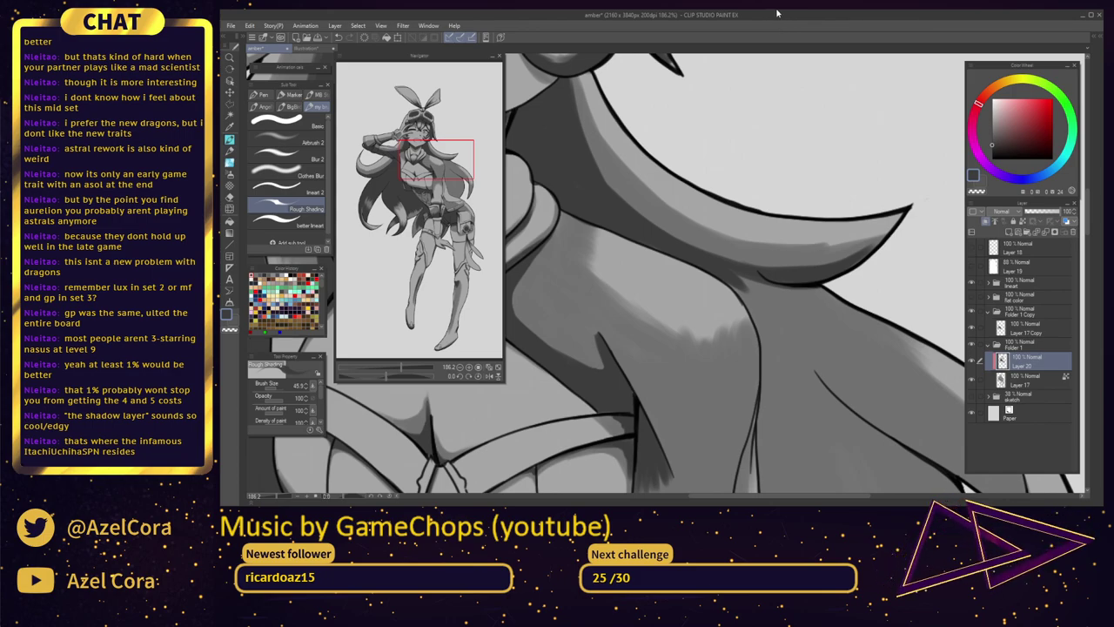
Darken the inner side of the long outer hair lock, from behind the shoulder down to the gap beside the hair mass
{"action": "left_click_drag", "start_coordinate": [849, 336], "coordinate": [736, 173]}
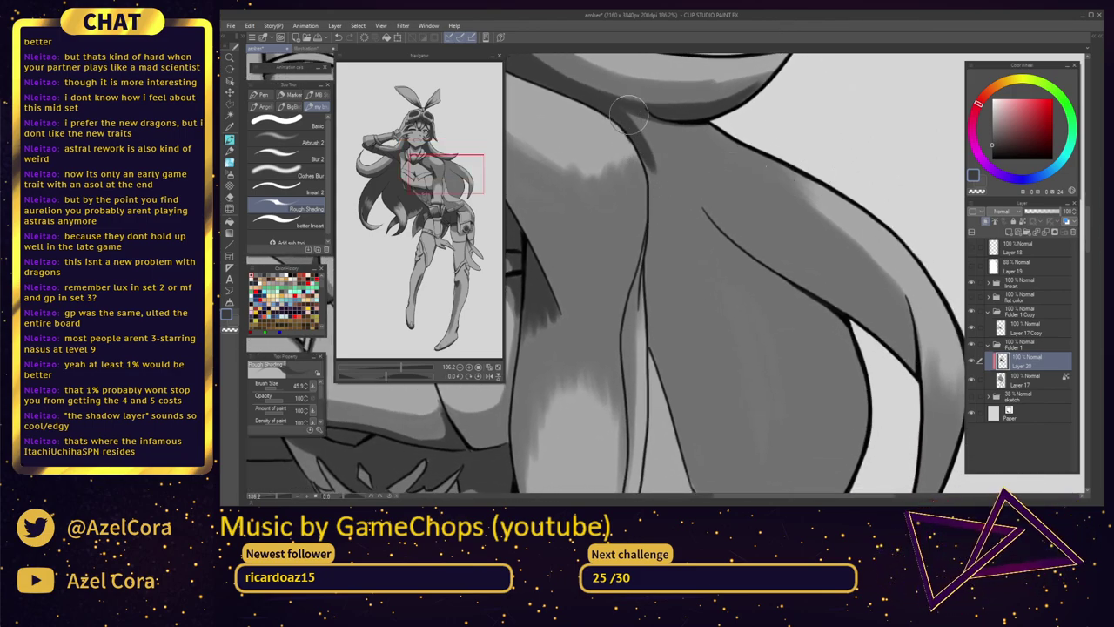
{"action": "mouse_move", "coordinate": [630, 113]}
{"action": "left_mouse_down"}
{"action": "mouse_move", "coordinate": [662, 170]}
{"action": "mouse_move", "coordinate": [634, 118]}
{"action": "mouse_move", "coordinate": [776, 254]}
{"action": "left_mouse_up"}
{"action": "left_click_drag", "start_coordinate": [791, 250], "coordinate": [668, 201]}
{"action": "left_click_drag", "start_coordinate": [566, 129], "coordinate": [662, 223]}
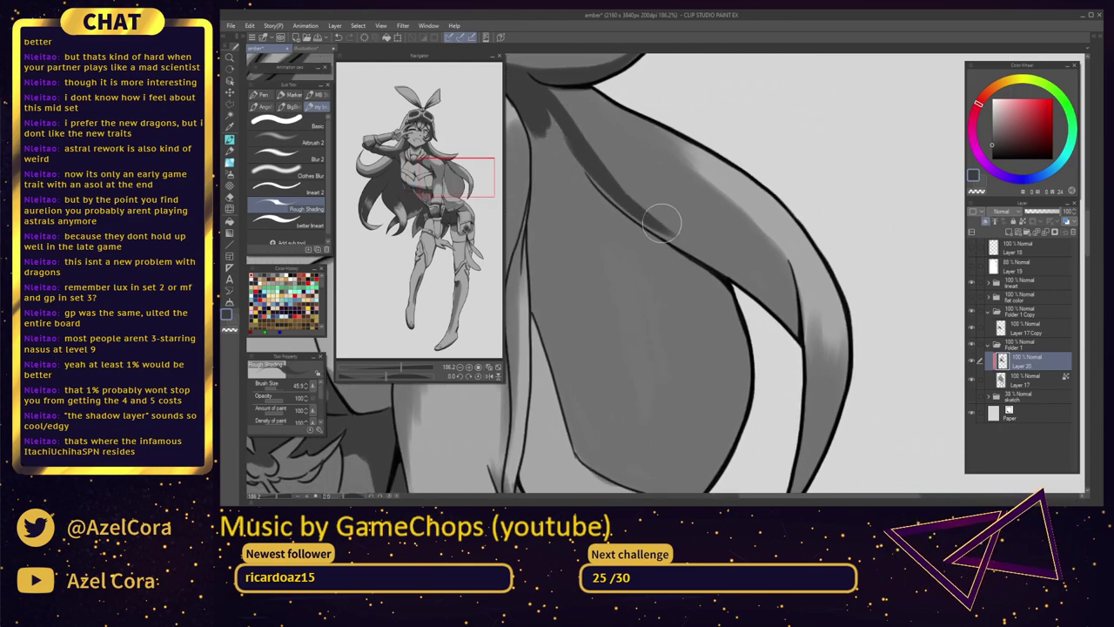
{"action": "left_click_drag", "start_coordinate": [574, 152], "coordinate": [695, 245]}
{"action": "left_click_drag", "start_coordinate": [636, 197], "coordinate": [651, 199]}
{"action": "mouse_move", "coordinate": [550, 98]}
{"action": "left_mouse_down"}
{"action": "mouse_move", "coordinate": [613, 162]}
{"action": "mouse_move", "coordinate": [550, 96]}
{"action": "mouse_move", "coordinate": [611, 138]}
{"action": "mouse_move", "coordinate": [580, 91]}
{"action": "mouse_move", "coordinate": [626, 151]}
{"action": "mouse_move", "coordinate": [605, 106]}
{"action": "mouse_move", "coordinate": [690, 201]}
{"action": "mouse_move", "coordinate": [593, 139]}
{"action": "mouse_move", "coordinate": [682, 222]}
{"action": "mouse_move", "coordinate": [596, 146]}
{"action": "mouse_move", "coordinate": [698, 250]}
{"action": "mouse_move", "coordinate": [676, 230]}
{"action": "mouse_move", "coordinate": [750, 284]}
{"action": "mouse_move", "coordinate": [647, 174]}
{"action": "mouse_move", "coordinate": [744, 252]}
{"action": "mouse_move", "coordinate": [641, 149]}
{"action": "mouse_move", "coordinate": [687, 194]}
{"action": "mouse_move", "coordinate": [630, 122]}
{"action": "mouse_move", "coordinate": [666, 164]}
{"action": "mouse_move", "coordinate": [634, 123]}
{"action": "mouse_move", "coordinate": [665, 152]}
{"action": "mouse_move", "coordinate": [643, 118]}
{"action": "mouse_move", "coordinate": [785, 333]}
{"action": "mouse_move", "coordinate": [744, 253]}
{"action": "mouse_move", "coordinate": [795, 348]}
{"action": "mouse_move", "coordinate": [758, 254]}
{"action": "mouse_move", "coordinate": [789, 321]}
{"action": "mouse_move", "coordinate": [789, 303]}
{"action": "mouse_move", "coordinate": [756, 248]}
{"action": "mouse_move", "coordinate": [790, 292]}
{"action": "mouse_move", "coordinate": [759, 236]}
{"action": "mouse_move", "coordinate": [773, 264]}
{"action": "left_mouse_up"}
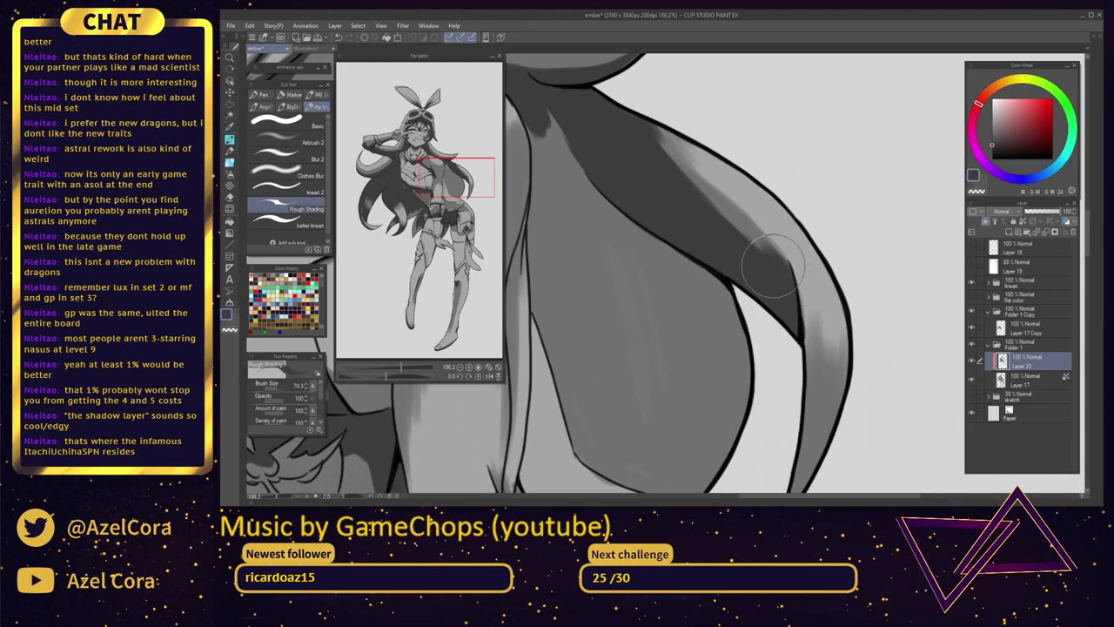
Refine the shadow edge on the outer hair lock and darken its curved lower tip
{"action": "left_click_drag", "start_coordinate": [691, 169], "coordinate": [763, 253]}
{"action": "left_click_drag", "start_coordinate": [701, 160], "coordinate": [761, 262]}
{"action": "left_click_drag", "start_coordinate": [804, 331], "coordinate": [759, 218]}
{"action": "mouse_move", "coordinate": [754, 315]}
{"action": "left_mouse_down"}
{"action": "mouse_move", "coordinate": [747, 404]}
{"action": "mouse_move", "coordinate": [758, 355]}
{"action": "mouse_move", "coordinate": [742, 405]}
{"action": "mouse_move", "coordinate": [784, 261]}
{"action": "mouse_move", "coordinate": [757, 390]}
{"action": "mouse_move", "coordinate": [800, 243]}
{"action": "mouse_move", "coordinate": [763, 382]}
{"action": "mouse_move", "coordinate": [776, 276]}
{"action": "mouse_move", "coordinate": [759, 372]}
{"action": "mouse_move", "coordinate": [763, 243]}
{"action": "mouse_move", "coordinate": [775, 310]}
{"action": "mouse_move", "coordinate": [786, 315]}
{"action": "mouse_move", "coordinate": [773, 290]}
{"action": "left_mouse_up"}
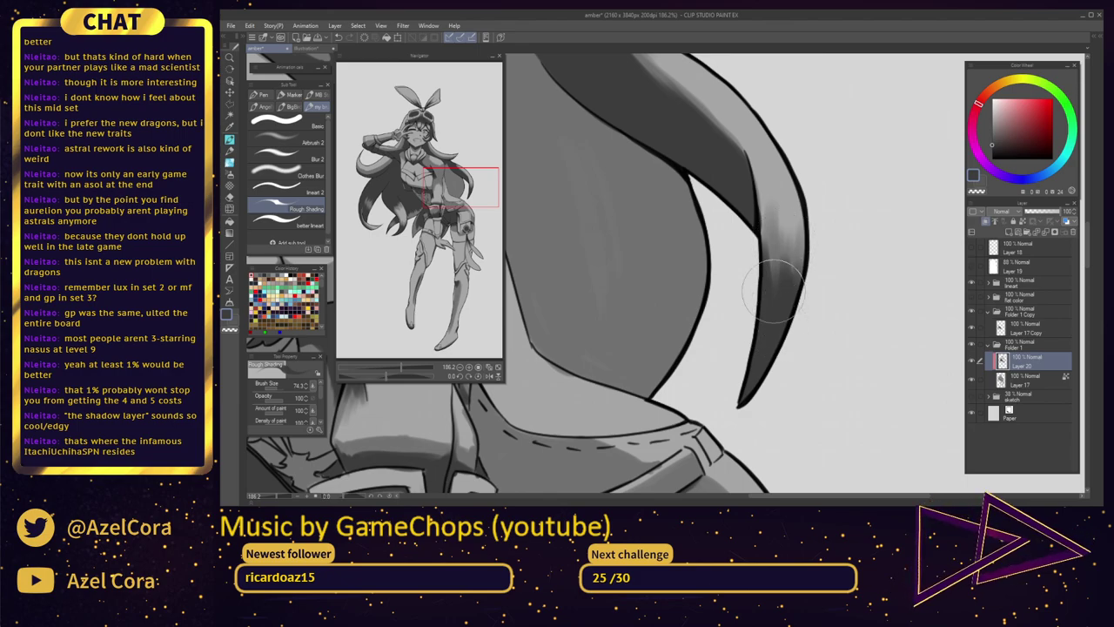
Paint streaky dark shadows across the upper part of the rounded hair mass beneath the outer lock
{"action": "left_click_drag", "start_coordinate": [666, 268], "coordinate": [824, 283]}
{"action": "left_click_drag", "start_coordinate": [706, 160], "coordinate": [701, 216]}
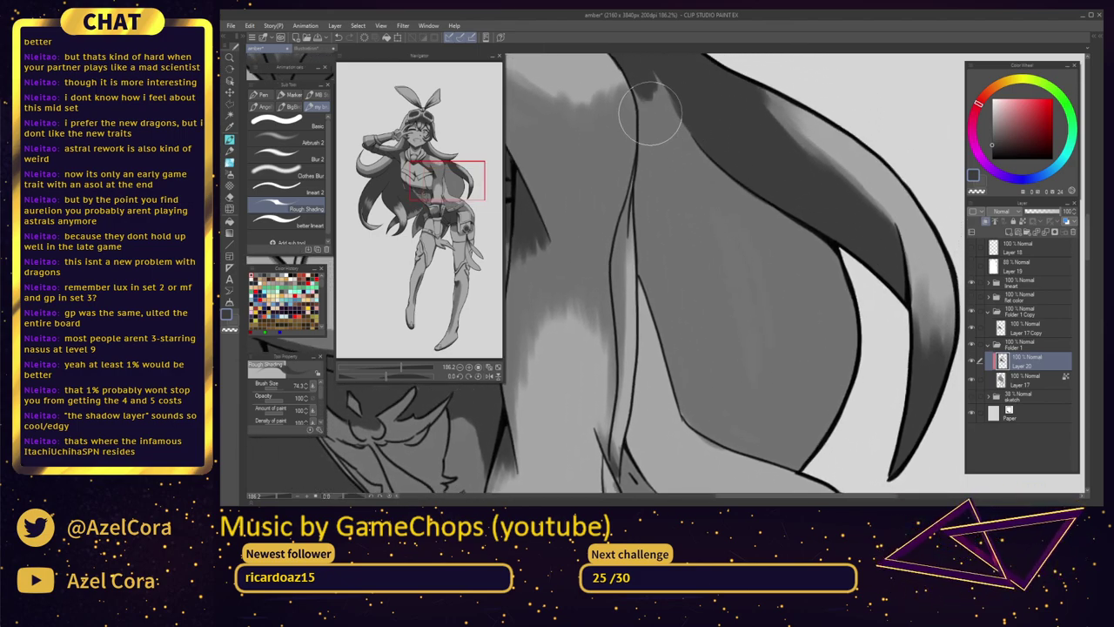
{"action": "mouse_move", "coordinate": [652, 113]}
{"action": "left_mouse_down"}
{"action": "mouse_move", "coordinate": [678, 132]}
{"action": "mouse_move", "coordinate": [715, 231]}
{"action": "mouse_move", "coordinate": [788, 357]}
{"action": "left_mouse_up"}
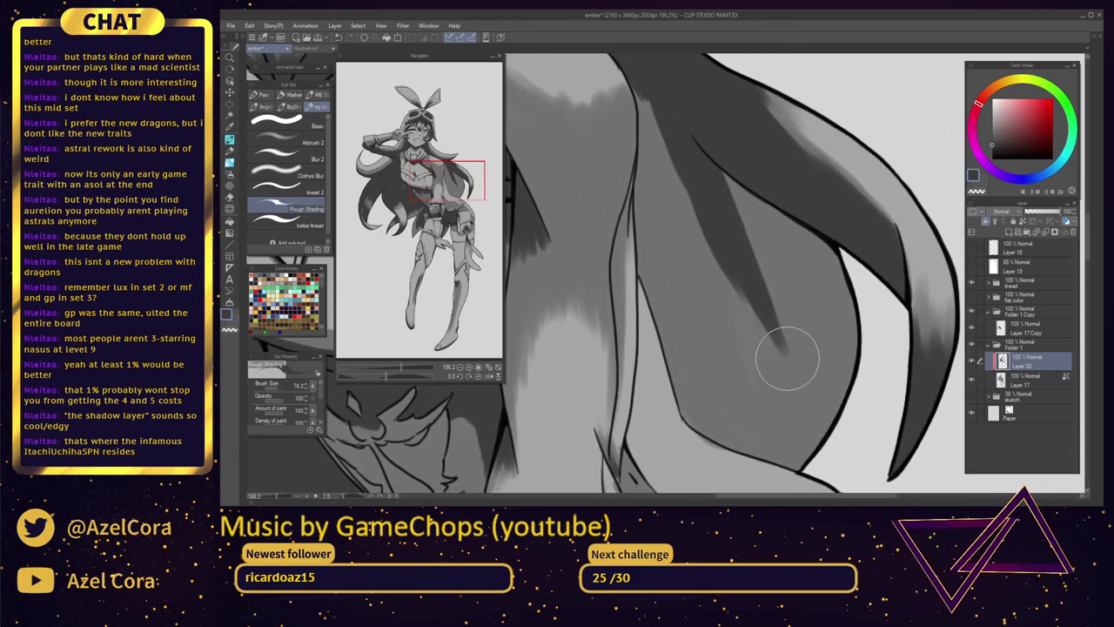
{"action": "left_click_drag", "start_coordinate": [711, 155], "coordinate": [786, 339]}
{"action": "left_click_drag", "start_coordinate": [741, 182], "coordinate": [798, 327]}
{"action": "left_click_drag", "start_coordinate": [767, 213], "coordinate": [808, 323]}
{"action": "left_click_drag", "start_coordinate": [799, 225], "coordinate": [828, 345]}
{"action": "mouse_move", "coordinate": [841, 253]}
{"action": "left_mouse_down"}
{"action": "mouse_move", "coordinate": [844, 319]}
{"action": "mouse_move", "coordinate": [824, 346]}
{"action": "left_mouse_up"}
Darken the inner edge of the rounded hair mass beside the sleeve down to the waist, and undo the last stroke
{"action": "left_click_drag", "start_coordinate": [705, 261], "coordinate": [713, 193]}
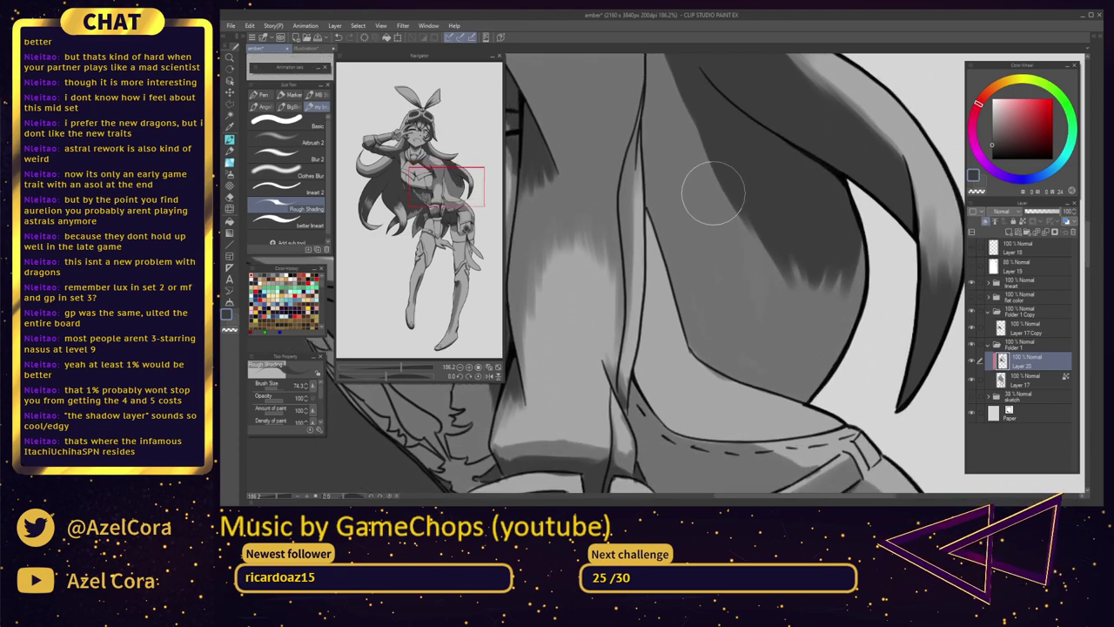
{"action": "scroll", "coordinate": [714, 193], "scroll_direction": "up", "scroll_amount": 2}
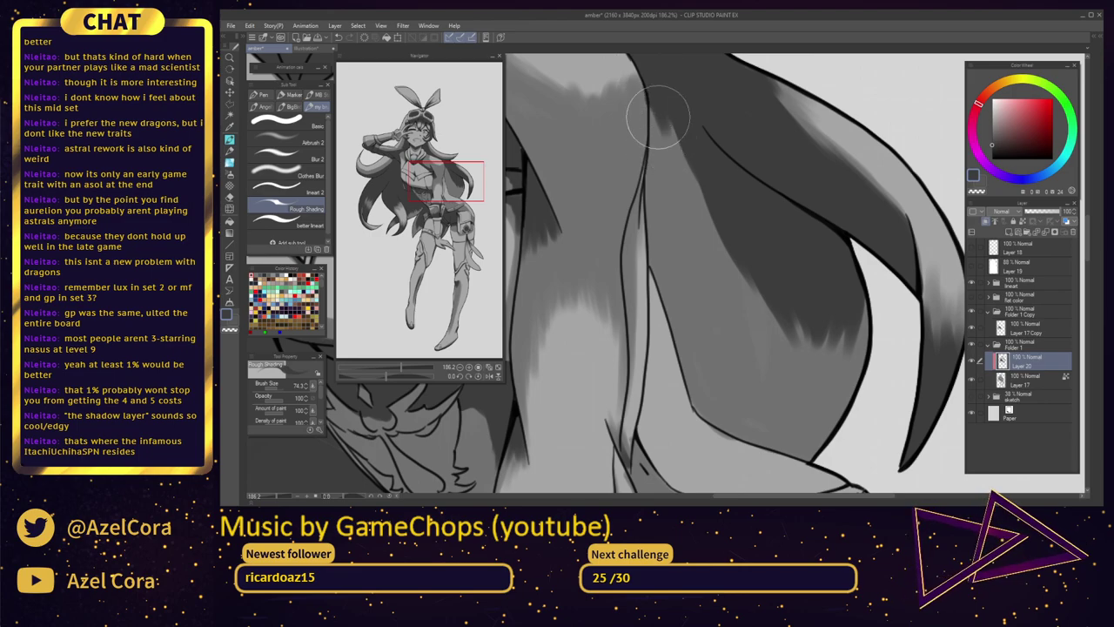
{"action": "left_click_drag", "start_coordinate": [658, 113], "coordinate": [666, 183]}
{"action": "left_click_drag", "start_coordinate": [663, 144], "coordinate": [672, 279]}
{"action": "left_click_drag", "start_coordinate": [661, 200], "coordinate": [677, 322]}
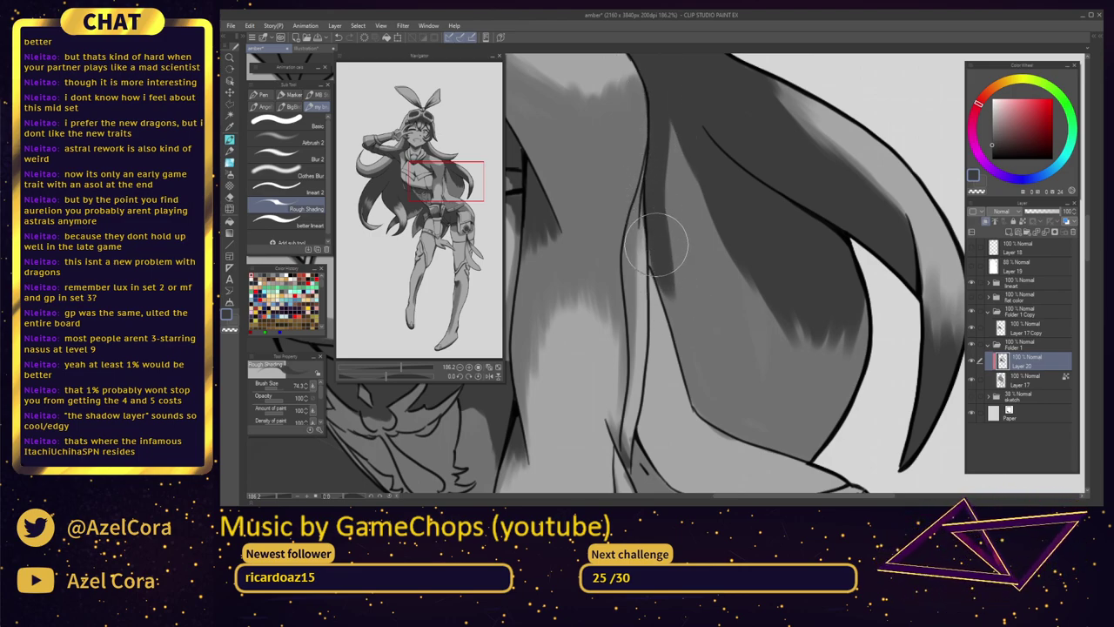
{"action": "left_click_drag", "start_coordinate": [656, 246], "coordinate": [701, 383]}
{"action": "mouse_move", "coordinate": [671, 313]}
{"action": "left_mouse_down"}
{"action": "mouse_move", "coordinate": [705, 426]}
{"action": "mouse_move", "coordinate": [707, 409]}
{"action": "left_mouse_up"}
{"action": "key", "text": "ctrl+z"}
Fill the lighter gap in the middle of the rounded hair mass with long dark strokes following the strands
{"action": "left_click_drag", "start_coordinate": [701, 316], "coordinate": [685, 319]}
{"action": "mouse_move", "coordinate": [700, 369]}
{"action": "left_mouse_down"}
{"action": "mouse_move", "coordinate": [716, 420]}
{"action": "mouse_move", "coordinate": [695, 397]}
{"action": "mouse_move", "coordinate": [721, 419]}
{"action": "mouse_move", "coordinate": [701, 408]}
{"action": "mouse_move", "coordinate": [710, 369]}
{"action": "left_mouse_up"}
{"action": "mouse_move", "coordinate": [678, 134]}
{"action": "left_mouse_down"}
{"action": "mouse_move", "coordinate": [684, 235]}
{"action": "mouse_move", "coordinate": [669, 128]}
{"action": "mouse_move", "coordinate": [711, 319]}
{"action": "left_mouse_up"}
{"action": "left_click_drag", "start_coordinate": [675, 182], "coordinate": [706, 309]}
{"action": "left_click_drag", "start_coordinate": [676, 127], "coordinate": [724, 340]}
{"action": "mouse_move", "coordinate": [699, 148]}
{"action": "left_mouse_down"}
{"action": "mouse_move", "coordinate": [747, 372]}
{"action": "mouse_move", "coordinate": [801, 335]}
{"action": "mouse_move", "coordinate": [792, 353]}
{"action": "mouse_move", "coordinate": [766, 344]}
{"action": "mouse_move", "coordinate": [796, 339]}
{"action": "mouse_move", "coordinate": [756, 256]}
{"action": "left_mouse_up"}
{"action": "left_click_drag", "start_coordinate": [676, 215], "coordinate": [706, 265]}
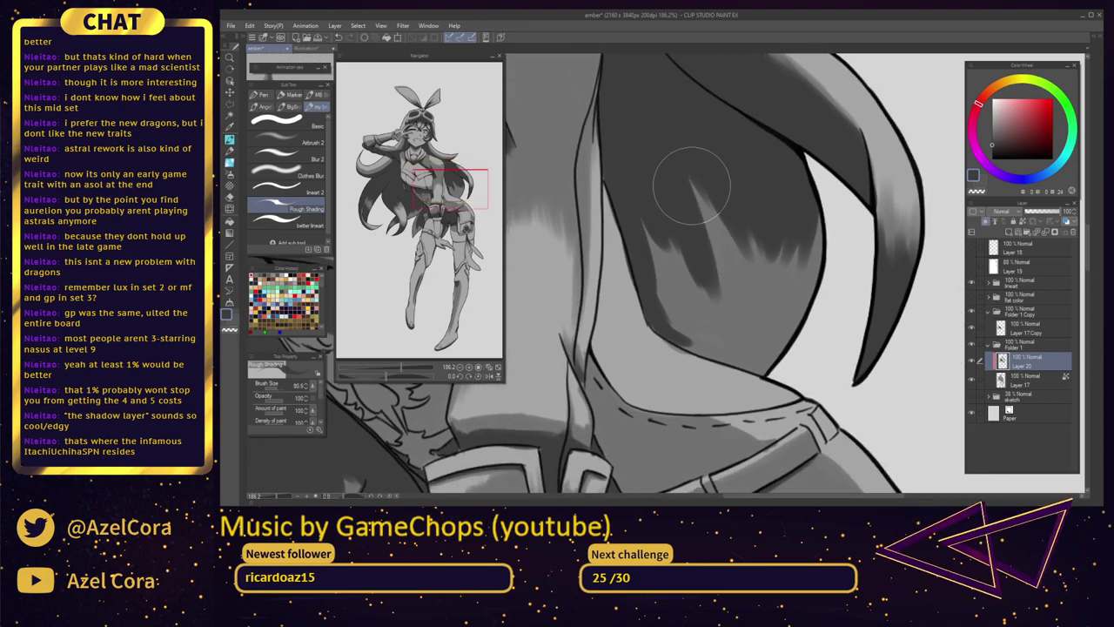
Cover the remaining light patches in the lower and outer part of the rounded hair mass with dark shadow
{"action": "mouse_move", "coordinate": [692, 185]}
{"action": "left_mouse_down"}
{"action": "mouse_move", "coordinate": [648, 209]}
{"action": "mouse_move", "coordinate": [649, 222]}
{"action": "mouse_move", "coordinate": [709, 309]}
{"action": "mouse_move", "coordinate": [659, 287]}
{"action": "mouse_move", "coordinate": [652, 240]}
{"action": "mouse_move", "coordinate": [693, 264]}
{"action": "left_mouse_up"}
{"action": "mouse_move", "coordinate": [670, 313]}
{"action": "left_mouse_down"}
{"action": "mouse_move", "coordinate": [710, 343]}
{"action": "mouse_move", "coordinate": [686, 338]}
{"action": "mouse_move", "coordinate": [731, 344]}
{"action": "left_mouse_up"}
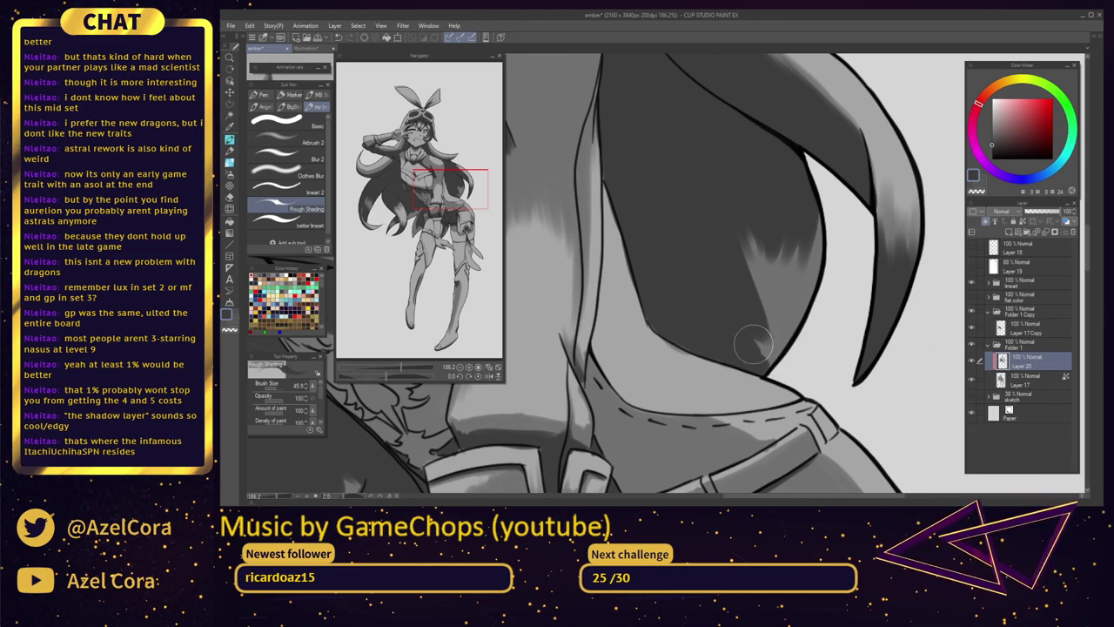
{"action": "mouse_move", "coordinate": [746, 226]}
{"action": "left_mouse_down"}
{"action": "mouse_move", "coordinate": [748, 324]}
{"action": "mouse_move", "coordinate": [777, 325]}
{"action": "left_mouse_up"}
{"action": "left_click_drag", "start_coordinate": [806, 216], "coordinate": [766, 388]}
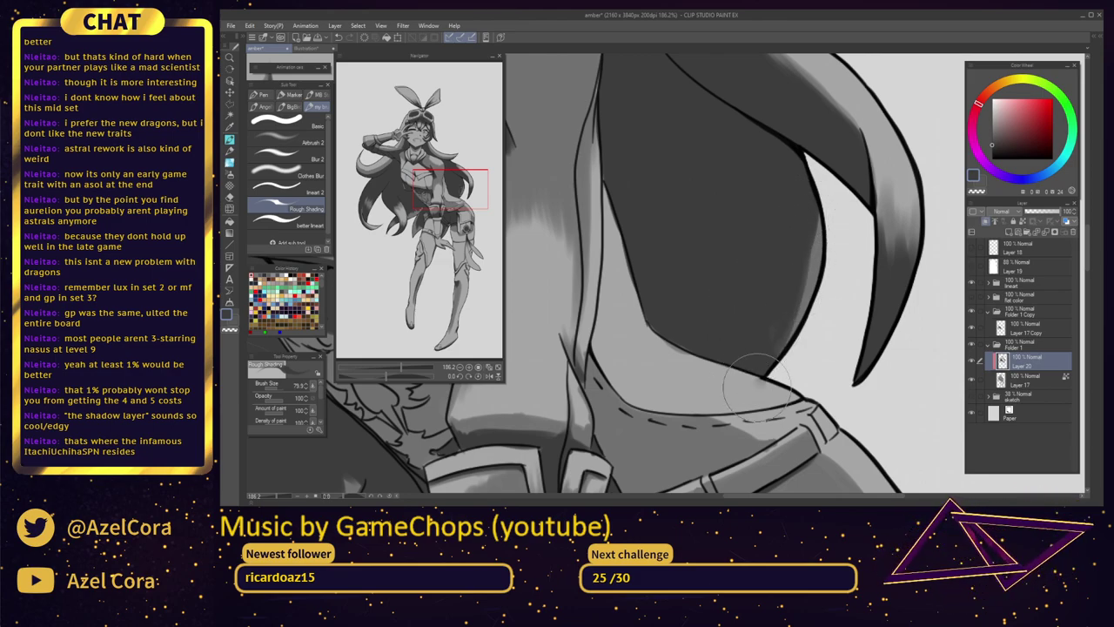
{"action": "mouse_move", "coordinate": [809, 227]}
{"action": "left_mouse_down"}
{"action": "mouse_move", "coordinate": [801, 310]}
{"action": "mouse_move", "coordinate": [801, 291]}
{"action": "mouse_move", "coordinate": [832, 307]}
{"action": "left_mouse_up"}
Review the balance of the shadows across the whole figure and its hair
{"action": "scroll", "coordinate": [832, 307], "scroll_direction": "down", "scroll_amount": 5}
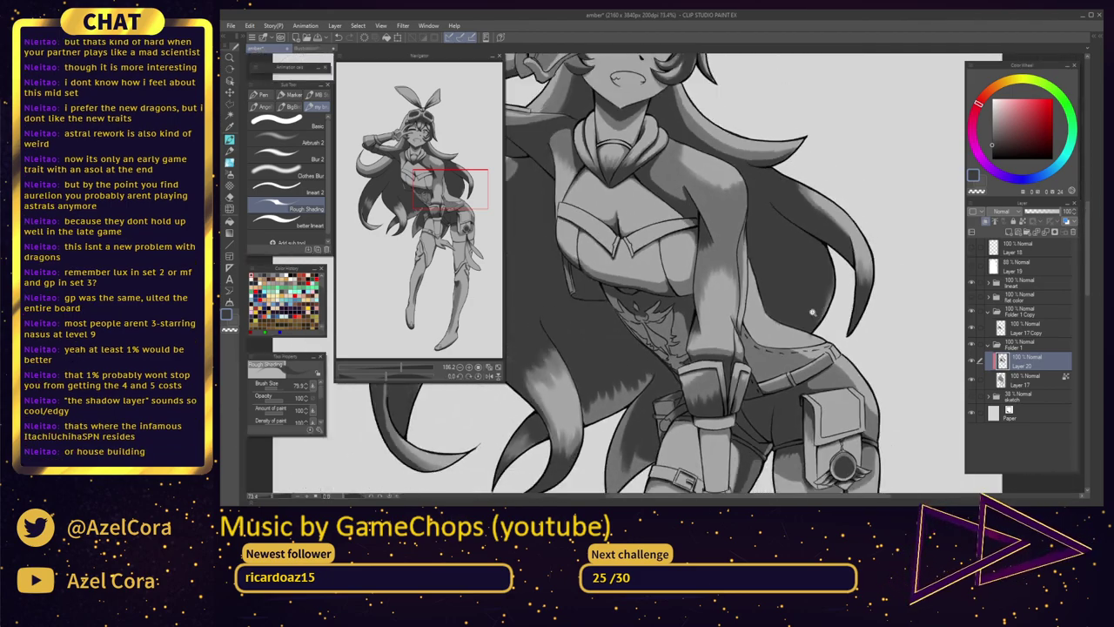
{"action": "scroll", "coordinate": [753, 308], "scroll_direction": "down", "scroll_amount": 2}
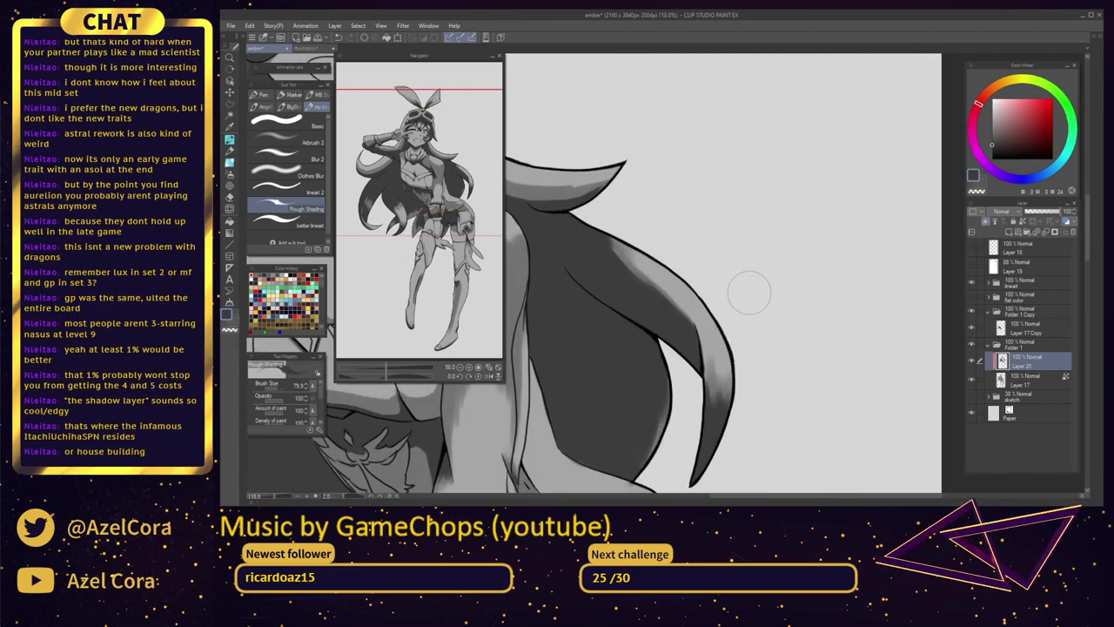
{"action": "scroll", "coordinate": [711, 340], "scroll_direction": "down", "scroll_amount": 3}
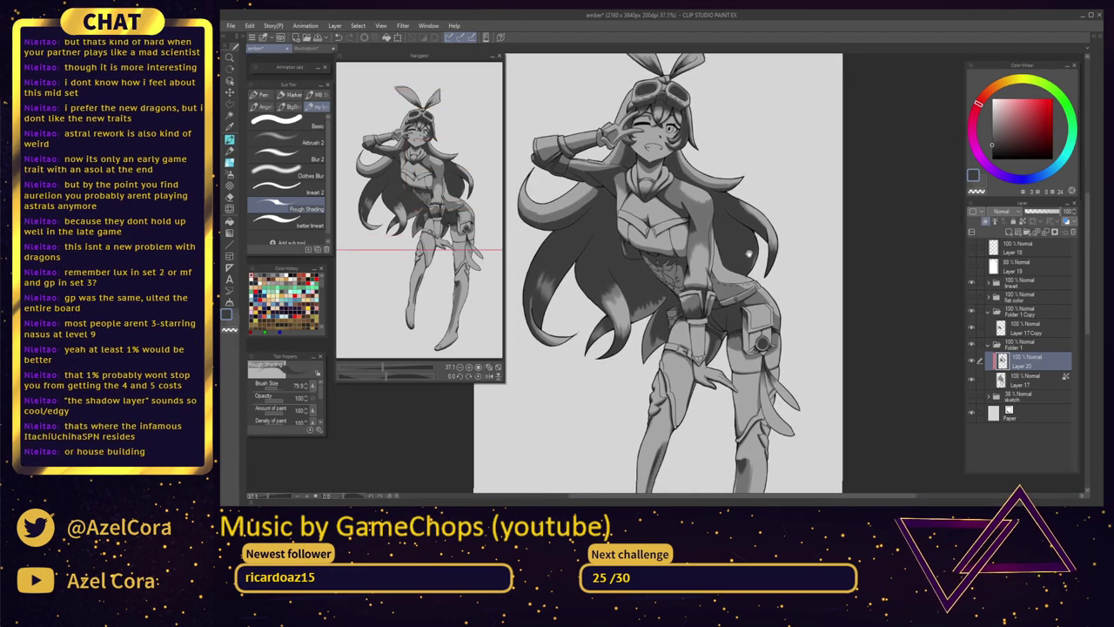
{"action": "scroll", "coordinate": [764, 294], "scroll_direction": "down", "scroll_amount": 1}
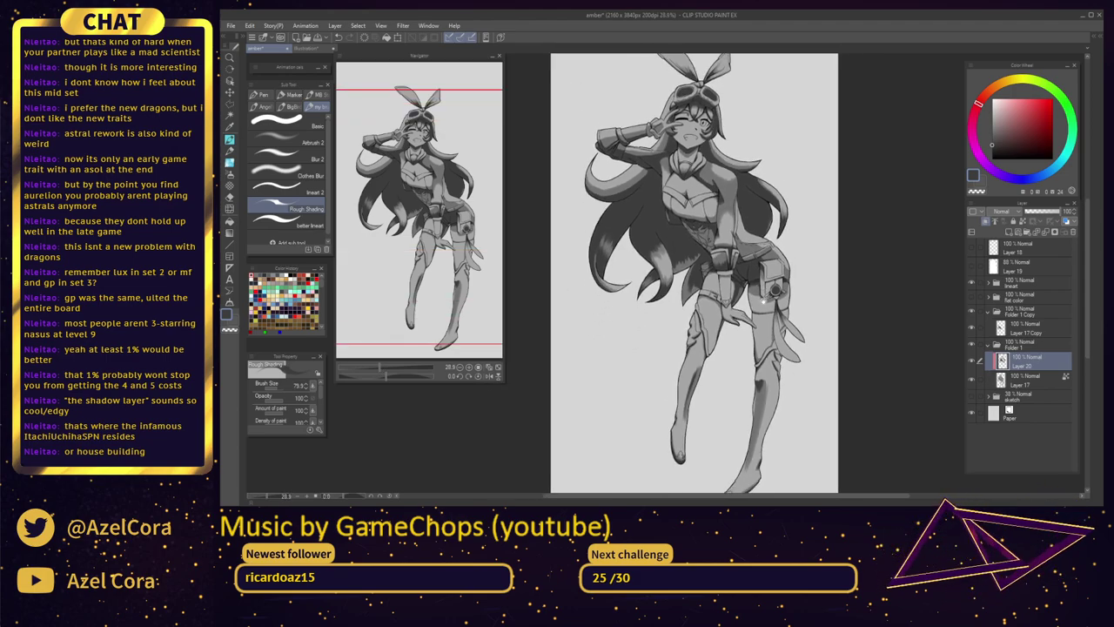
{"action": "left_click_drag", "start_coordinate": [774, 301], "coordinate": [776, 286]}
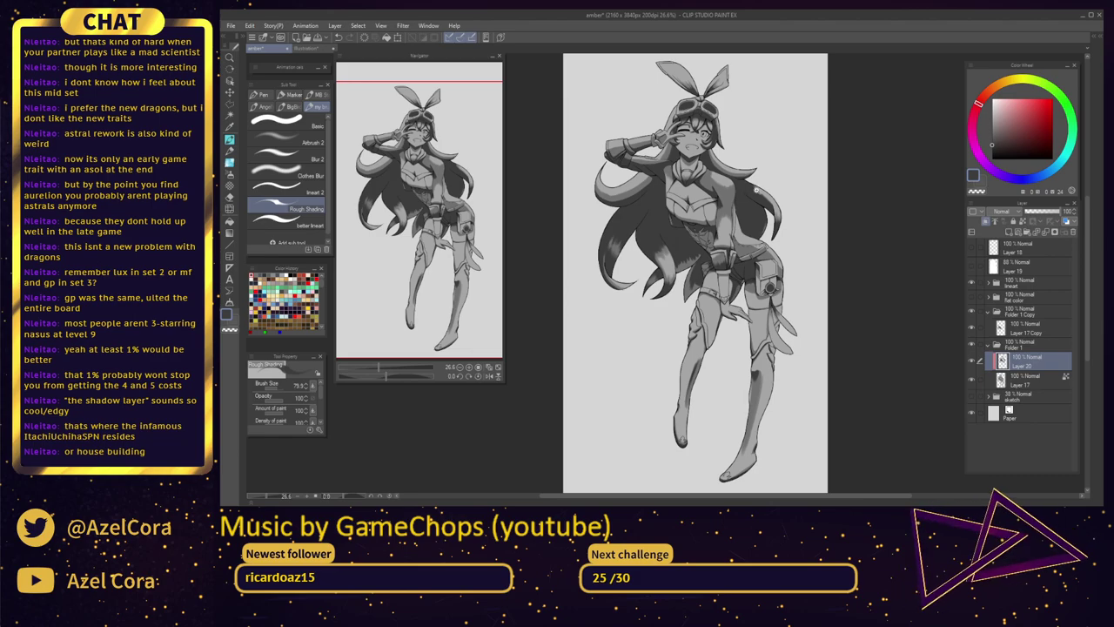
{"action": "left_click_drag", "start_coordinate": [756, 189], "coordinate": [805, 192]}
{"action": "left_click_drag", "start_coordinate": [638, 263], "coordinate": [710, 249]}
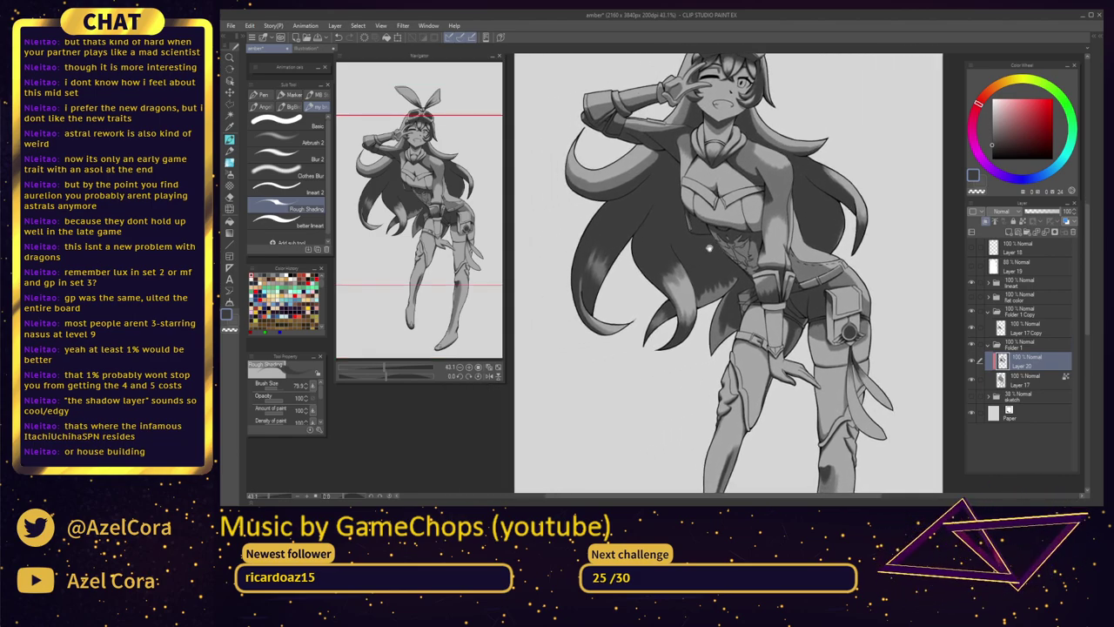
Merge the shadow layer Layer 20 down into Layer 17 and choose the Clothes Blur brush for the lower hair
{"action": "scroll", "coordinate": [709, 249], "scroll_direction": "up", "scroll_amount": 4}
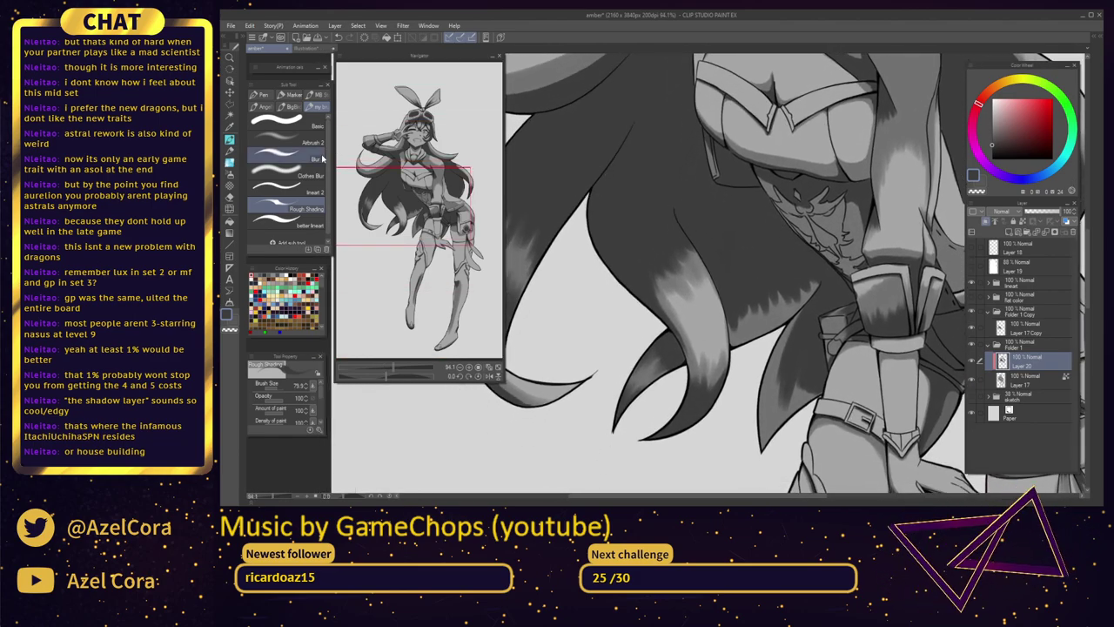
{"action": "left_click", "coordinate": [322, 158]}
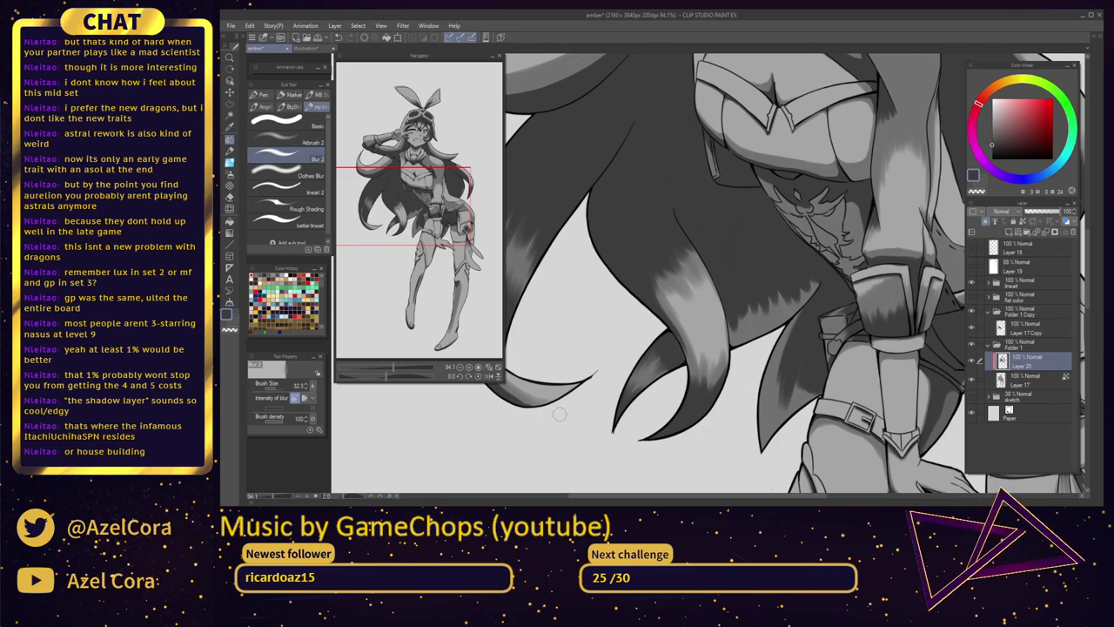
{"action": "left_click", "coordinate": [1047, 236]}
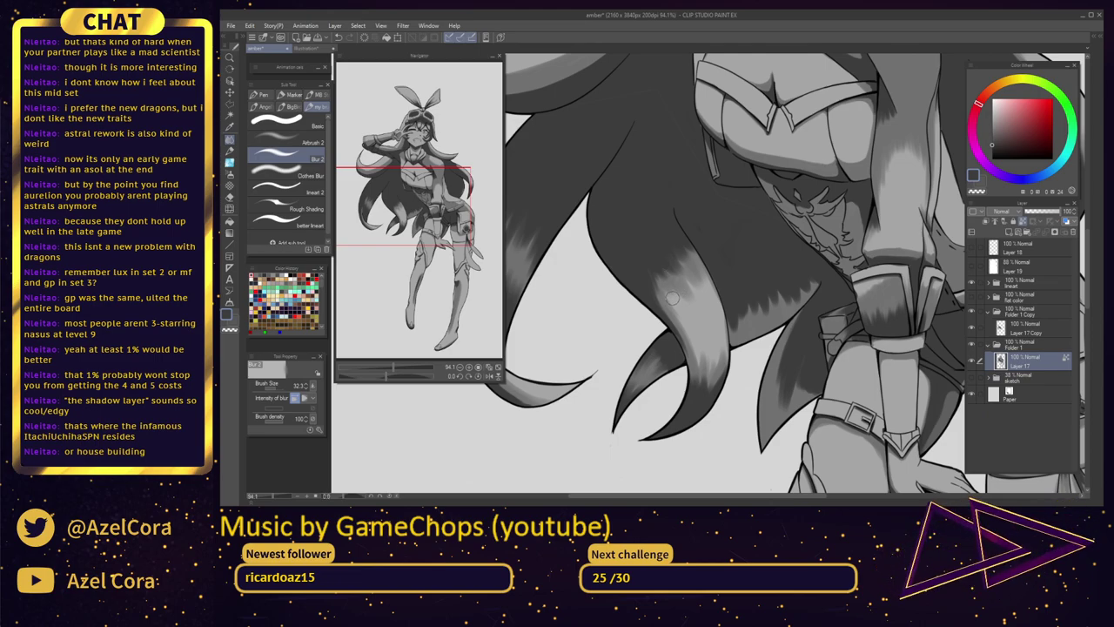
{"action": "left_click", "coordinate": [288, 175]}
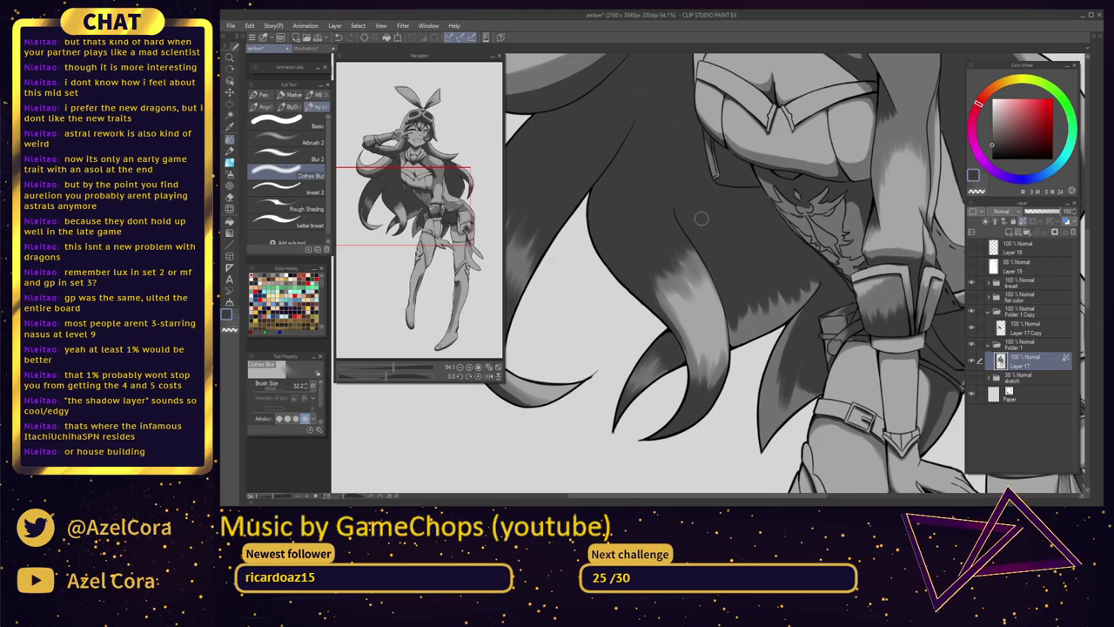
{"action": "mouse_move", "coordinate": [322, 391]}
{"action": "left_mouse_down"}
{"action": "mouse_move", "coordinate": [323, 419]}
{"action": "mouse_move", "coordinate": [319, 390]}
{"action": "left_mouse_up"}
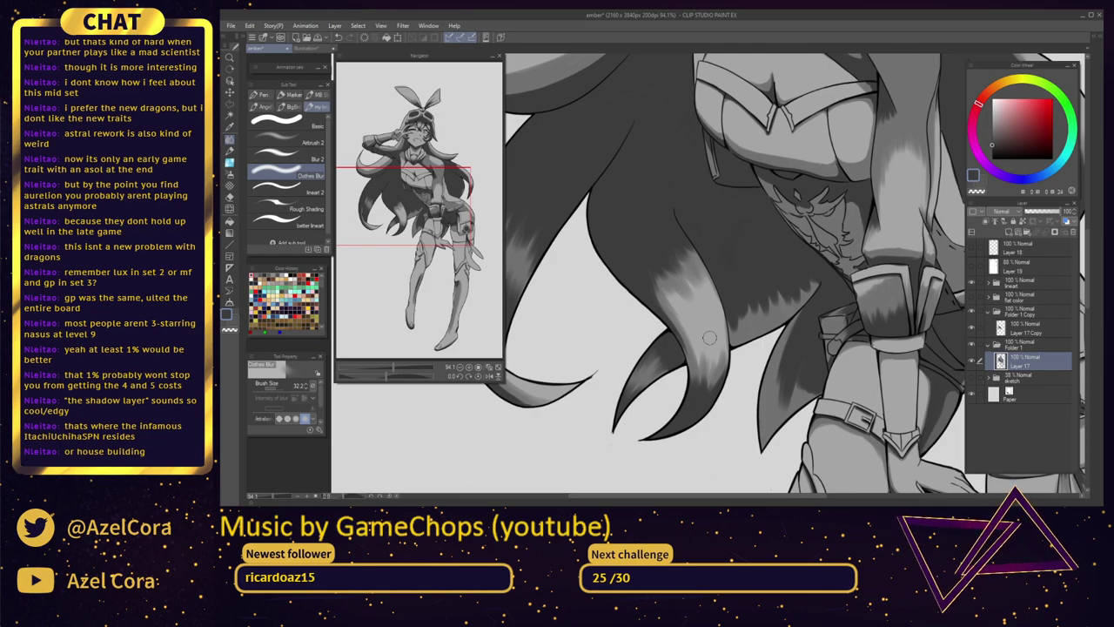
Try to soften the highlight on the central lower hair strand of Layer 17 using the Blur 2 brush
{"action": "left_click", "coordinate": [287, 158]}
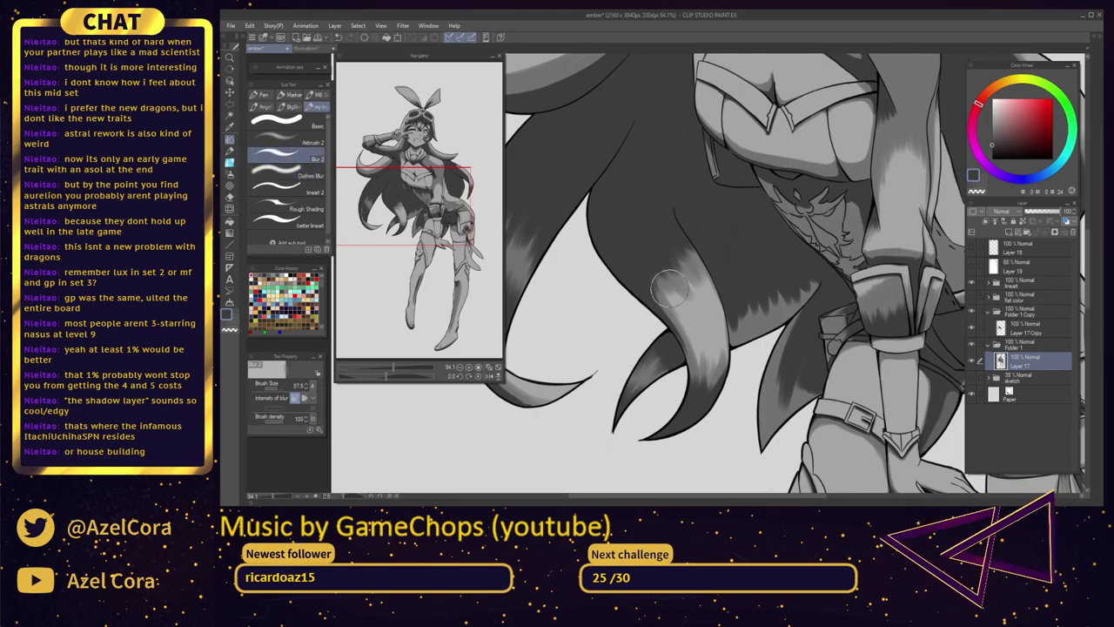
{"action": "mouse_move", "coordinate": [676, 285]}
{"action": "left_mouse_down"}
{"action": "mouse_move", "coordinate": [697, 288]}
{"action": "mouse_move", "coordinate": [704, 337]}
{"action": "left_mouse_up"}
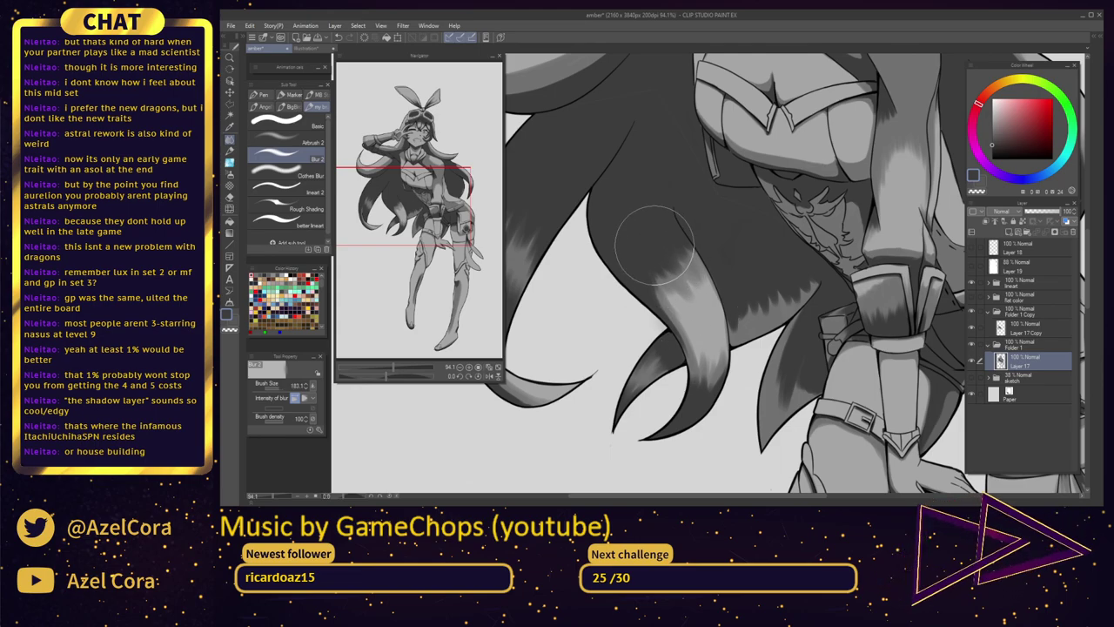
{"action": "left_click_drag", "start_coordinate": [655, 245], "coordinate": [684, 320]}
{"action": "left_click_drag", "start_coordinate": [639, 263], "coordinate": [675, 343]}
{"action": "key", "text": "ctrl+z"}
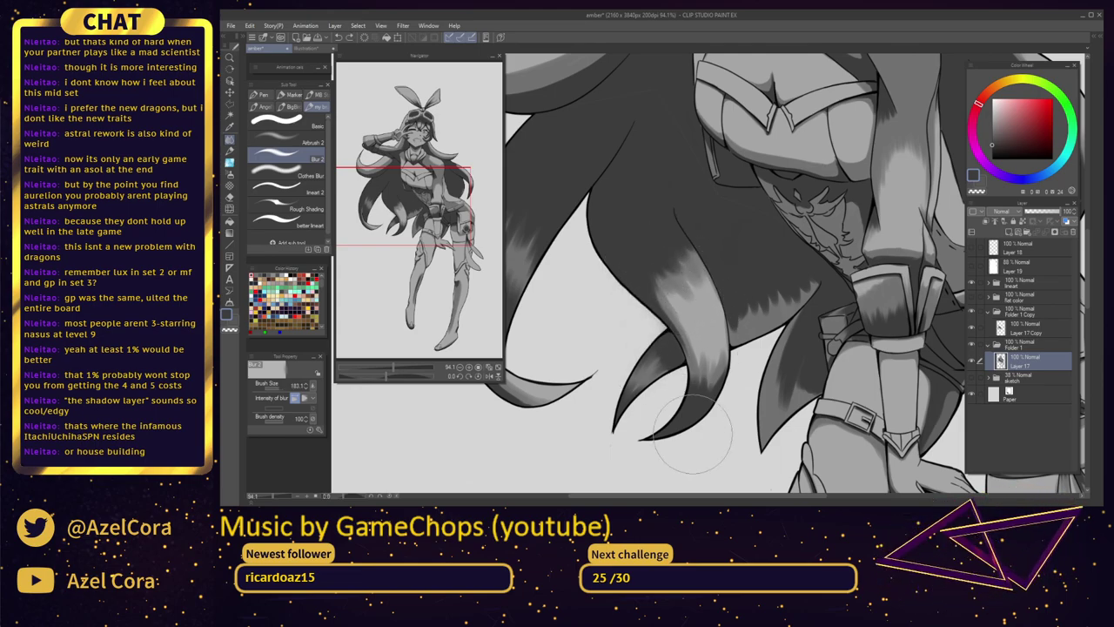
{"action": "left_click_drag", "start_coordinate": [670, 429], "coordinate": [649, 400]}
Compare the hair shading with Layer 17 Copy hidden and shown over Layer 17
{"action": "left_click", "coordinate": [1017, 330]}
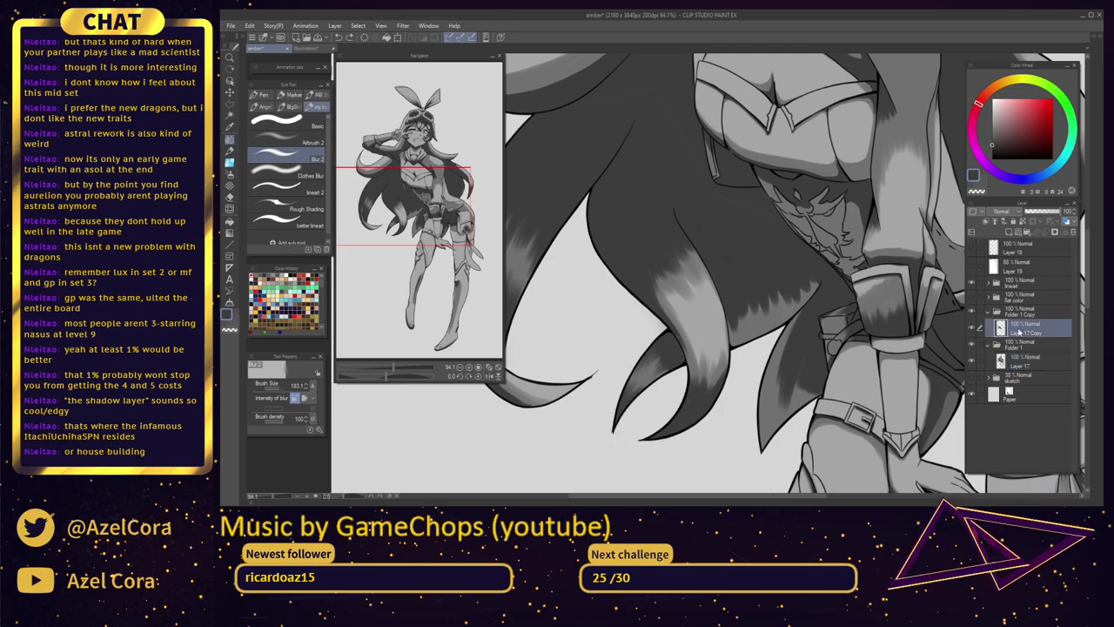
{"action": "left_click", "coordinate": [973, 331]}
{"action": "left_click", "coordinate": [973, 332]}
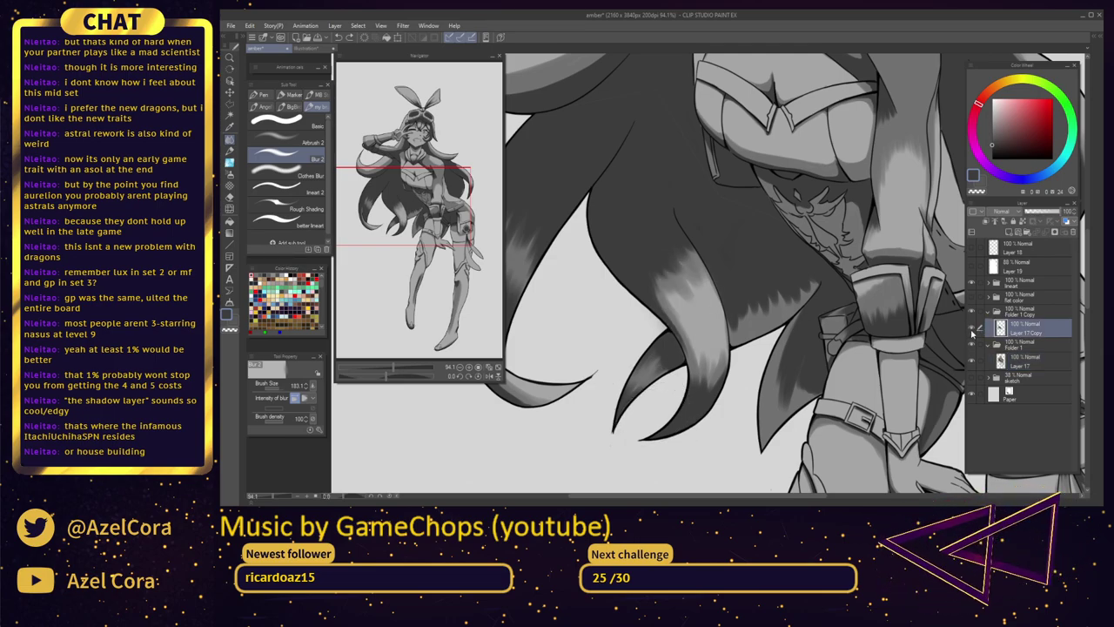
{"action": "left_click", "coordinate": [972, 333]}
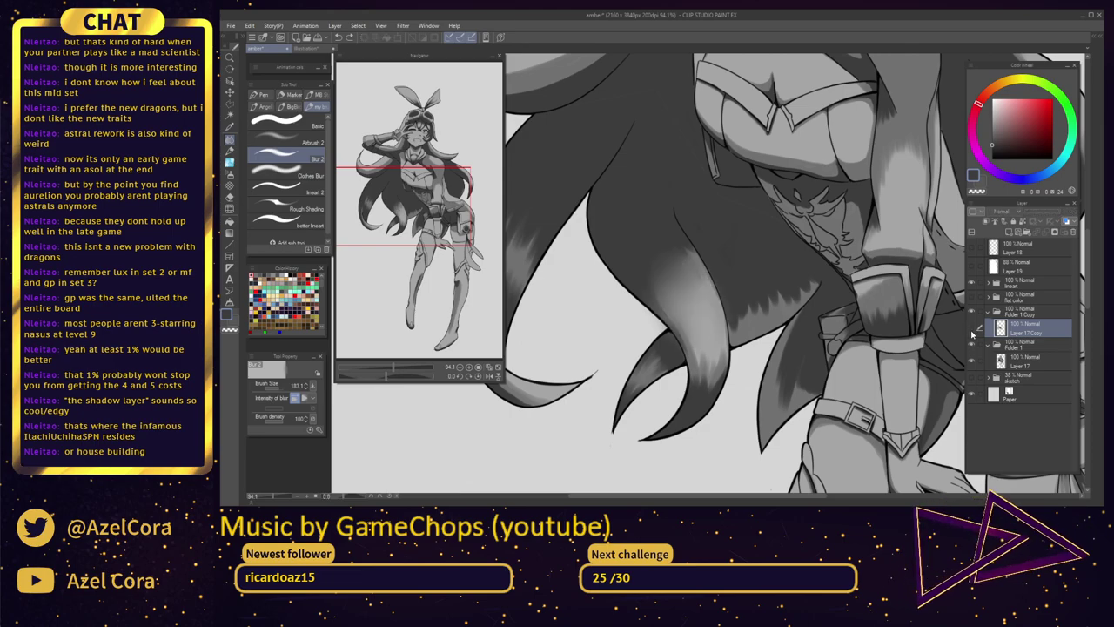
{"action": "left_click", "coordinate": [972, 333]}
{"action": "scroll", "coordinate": [949, 318], "scroll_direction": "down", "scroll_amount": 6}
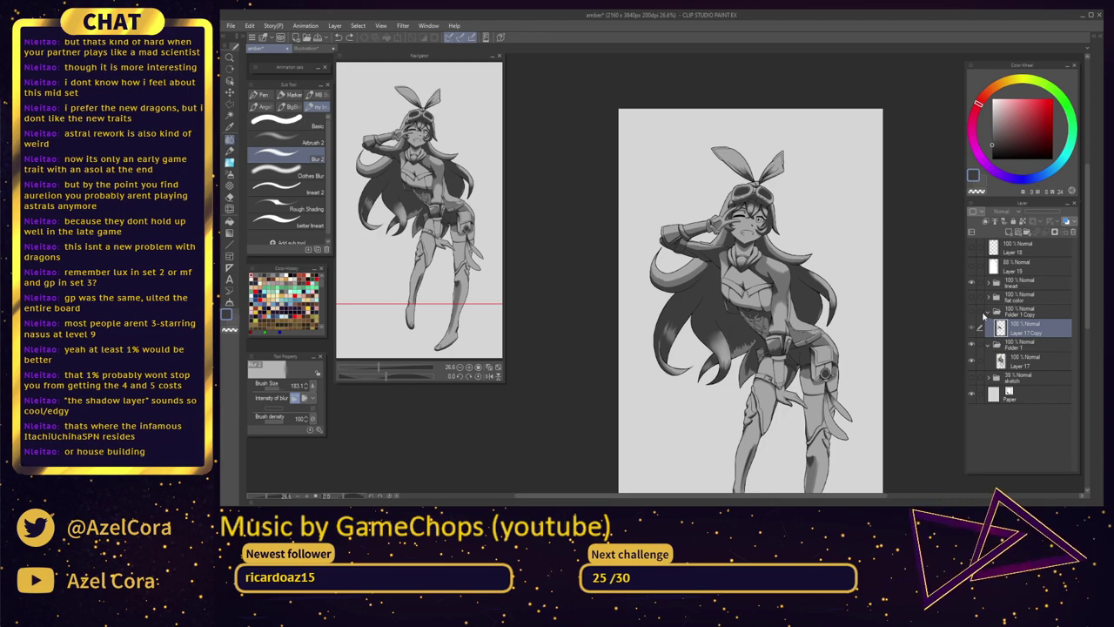
Try removing Folder 1 Copy to expose the blurred hair on Layer 17, and undo back past the blur strokes
{"action": "left_click", "coordinate": [1014, 312]}
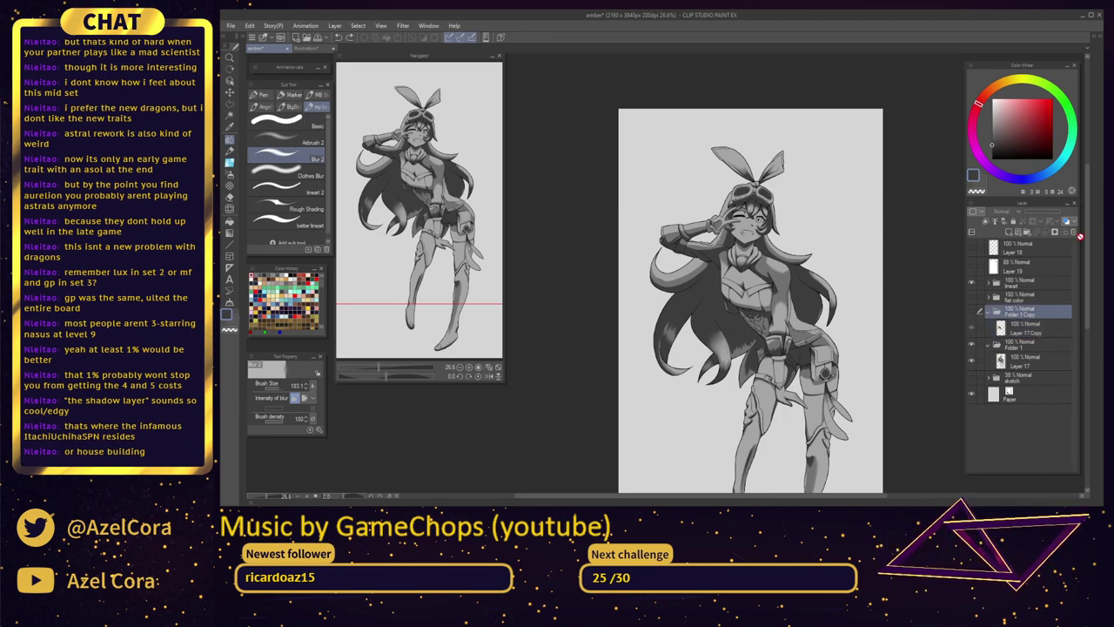
{"action": "left_click", "coordinate": [1074, 233]}
{"action": "left_click", "coordinate": [670, 198]}
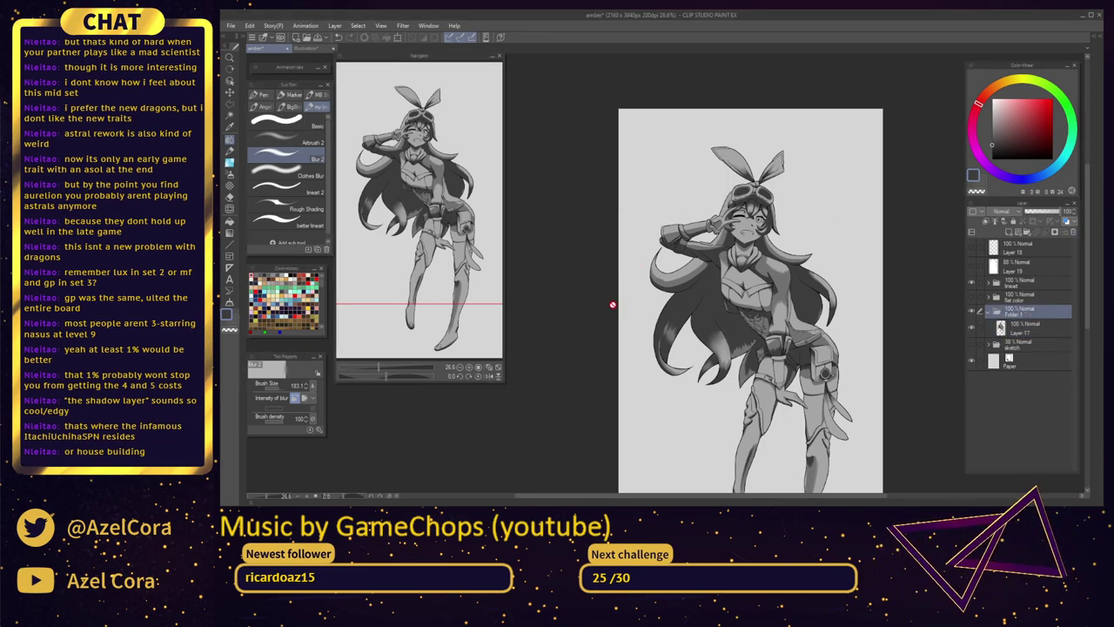
{"action": "left_click", "coordinate": [1030, 331]}
{"action": "scroll", "coordinate": [707, 337], "scroll_direction": "up", "scroll_amount": 5}
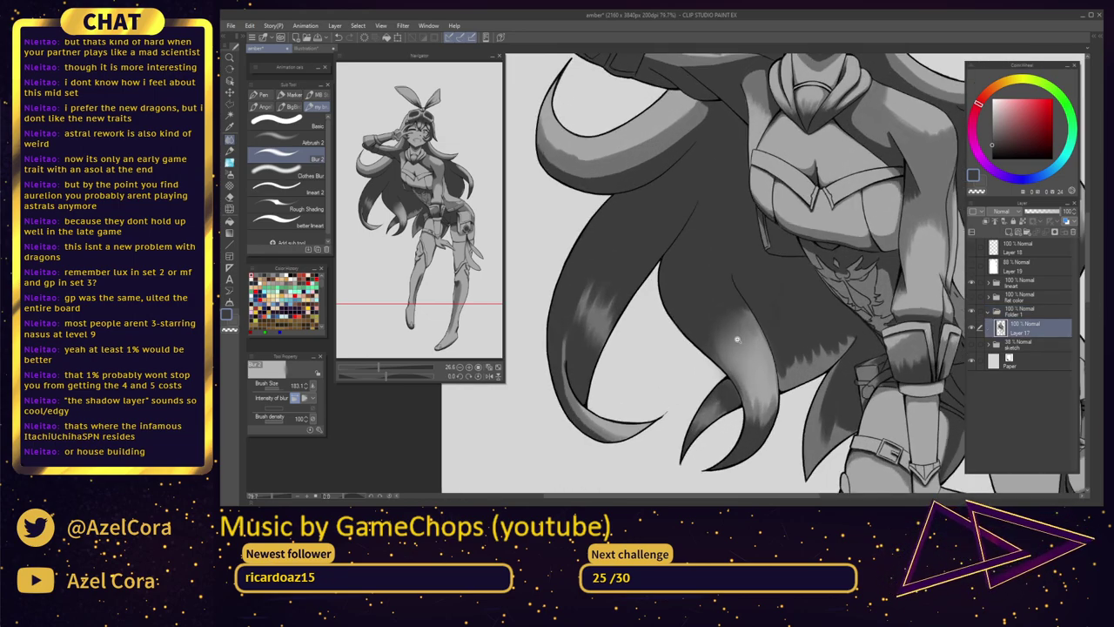
{"action": "key", "text": "ctrl+z"}
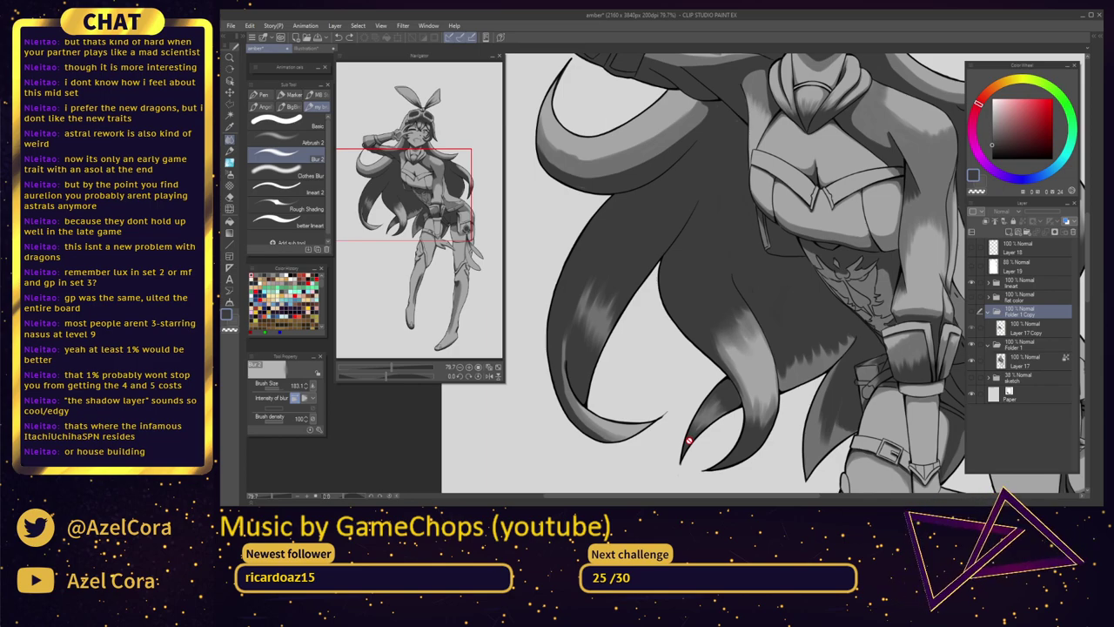
Delete Folder 1 Copy together with Layer 17 Copy, leaving Layer 17 in Folder 1 as the working layer
{"action": "left_click", "coordinate": [1036, 329]}
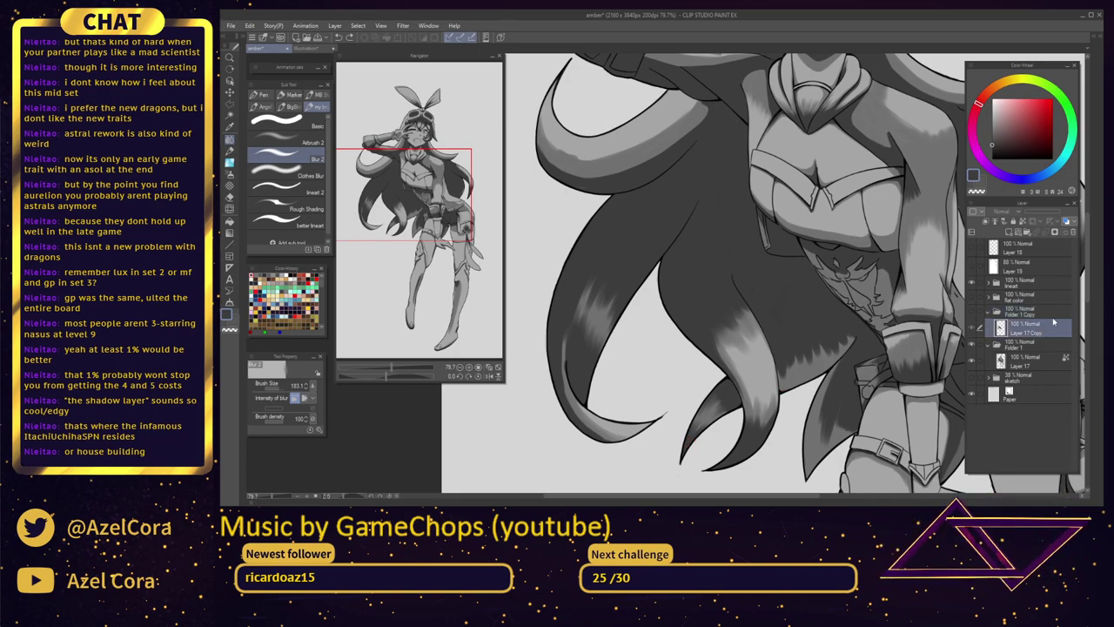
{"action": "left_click", "coordinate": [1073, 232]}
{"action": "left_click", "coordinate": [724, 200]}
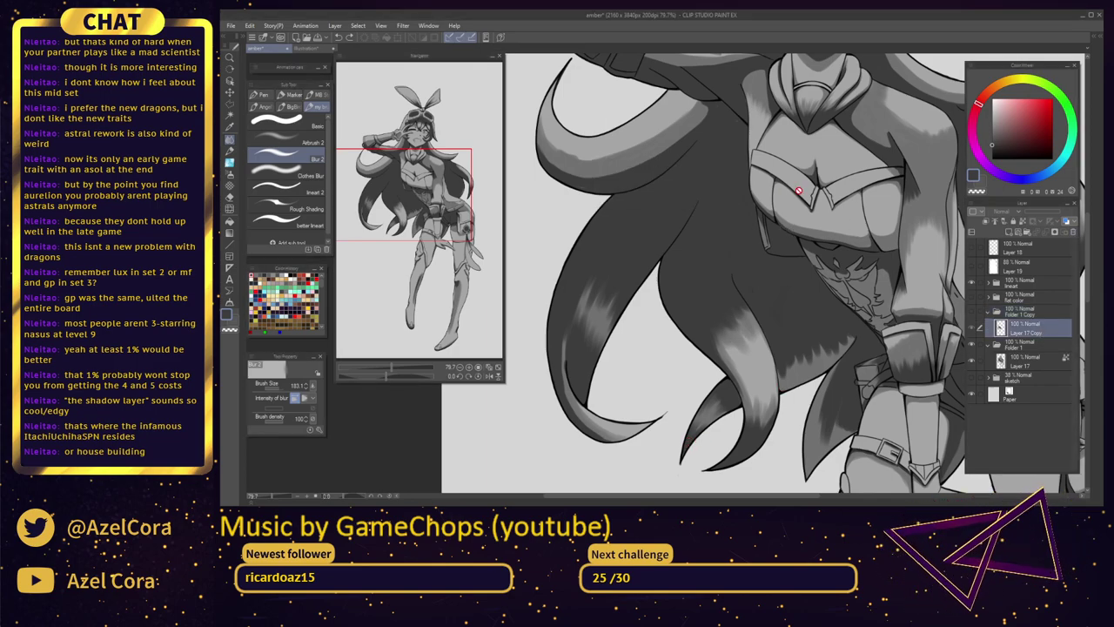
{"action": "left_click", "coordinate": [1027, 311]}
{"action": "left_click", "coordinate": [1072, 231]}
{"action": "left_click", "coordinate": [667, 198]}
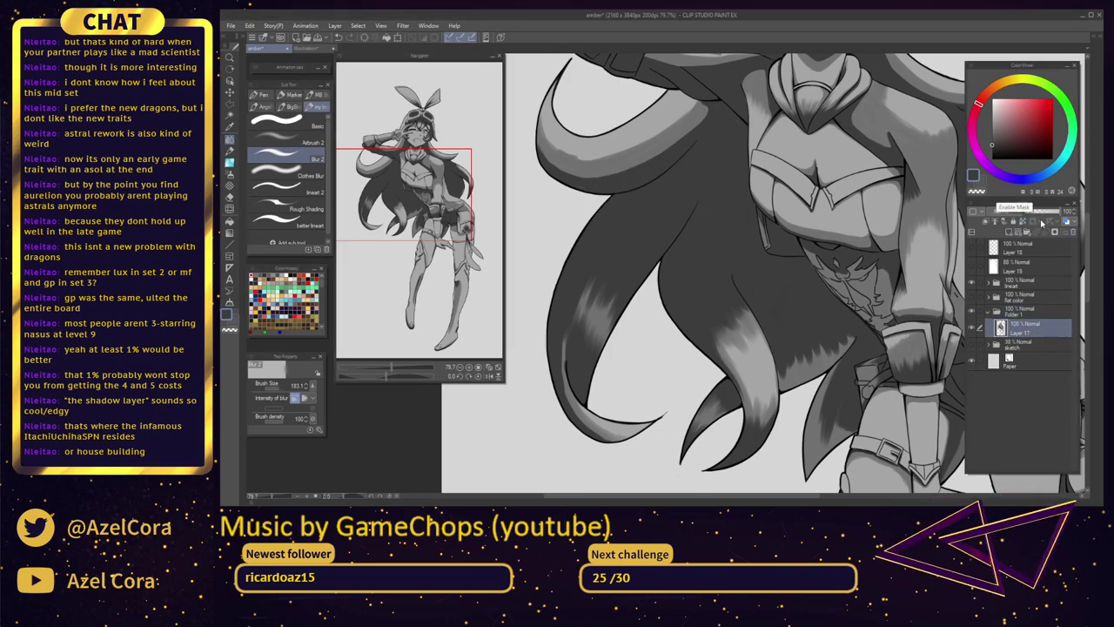
Blend the highlight on the central lower hair strand into the dark shadow with Blur 2, enlarging the brush to about 52
{"action": "mouse_move", "coordinate": [755, 352]}
{"action": "left_mouse_down"}
{"action": "mouse_move", "coordinate": [725, 313]}
{"action": "mouse_move", "coordinate": [753, 279]}
{"action": "mouse_move", "coordinate": [763, 333]}
{"action": "mouse_move", "coordinate": [733, 290]}
{"action": "left_mouse_up"}
{"action": "scroll", "coordinate": [742, 320], "scroll_direction": "up", "scroll_amount": 3}
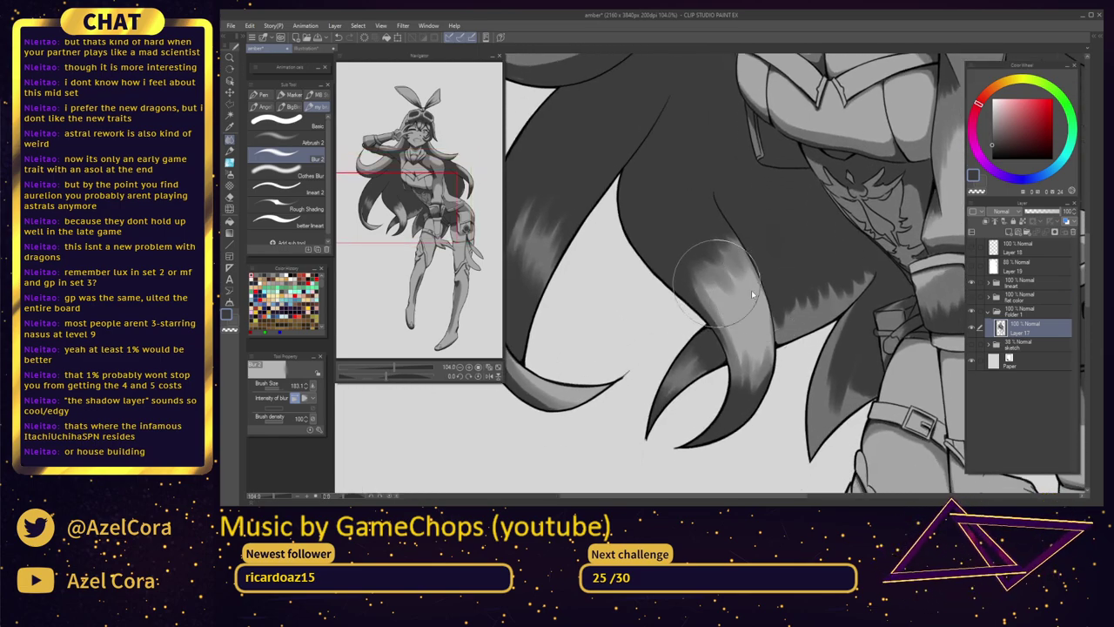
{"action": "mouse_move", "coordinate": [693, 259]}
{"action": "left_mouse_down"}
{"action": "mouse_move", "coordinate": [718, 284]}
{"action": "mouse_move", "coordinate": [728, 263]}
{"action": "mouse_move", "coordinate": [700, 263]}
{"action": "left_mouse_up"}
{"action": "mouse_move", "coordinate": [733, 299]}
{"action": "left_mouse_down"}
{"action": "mouse_move", "coordinate": [747, 319]}
{"action": "mouse_move", "coordinate": [730, 256]}
{"action": "mouse_move", "coordinate": [717, 254]}
{"action": "left_mouse_up"}
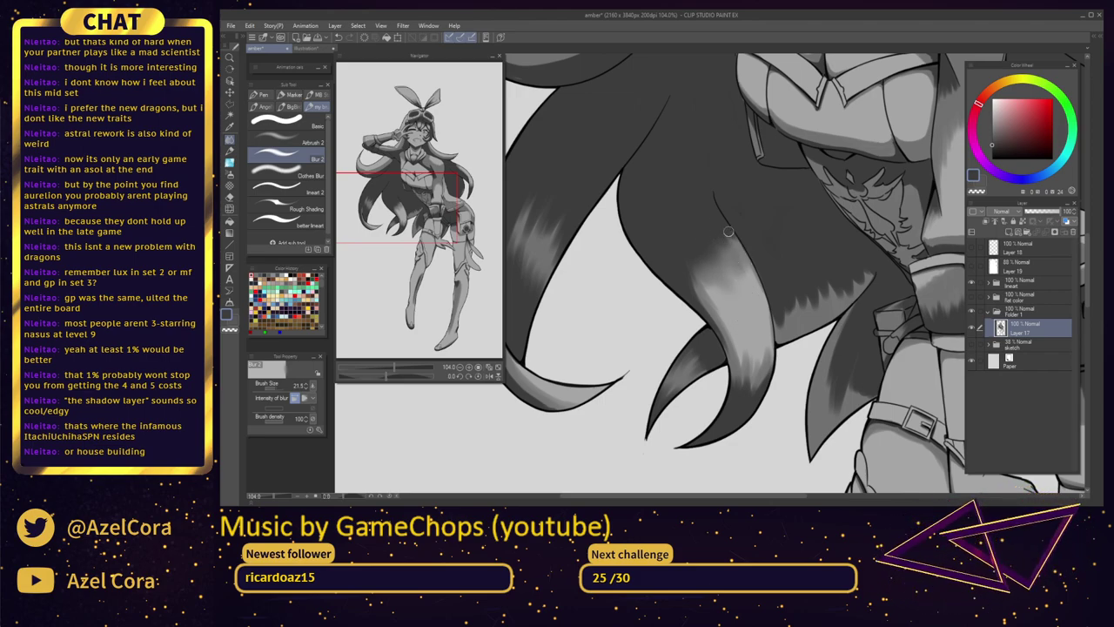
{"action": "key", "text": "bracketright"}
{"action": "key", "text": "bracketright"}
{"action": "key", "text": "bracketright"}
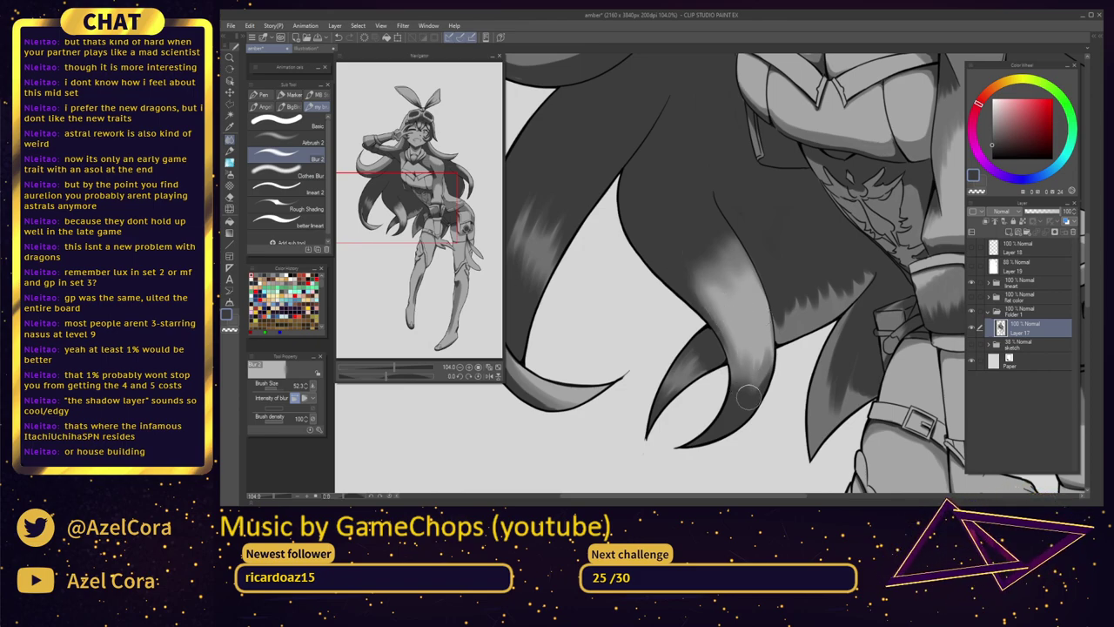
{"action": "scroll", "coordinate": [746, 353], "scroll_direction": "down", "scroll_amount": 2}
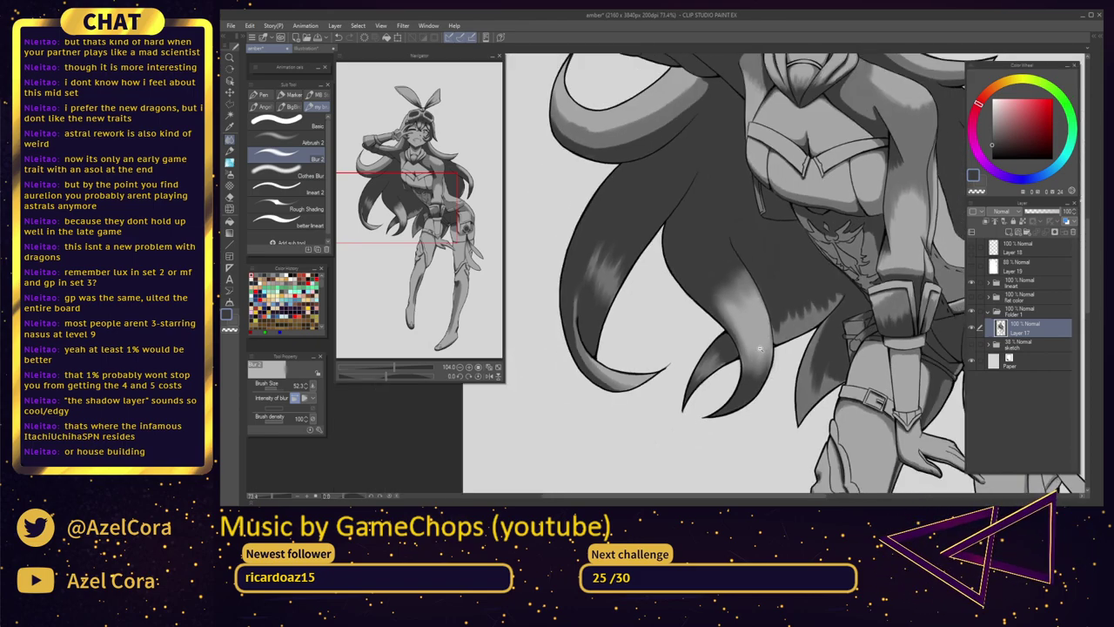
{"action": "scroll", "coordinate": [741, 324], "scroll_direction": "down", "scroll_amount": 5}
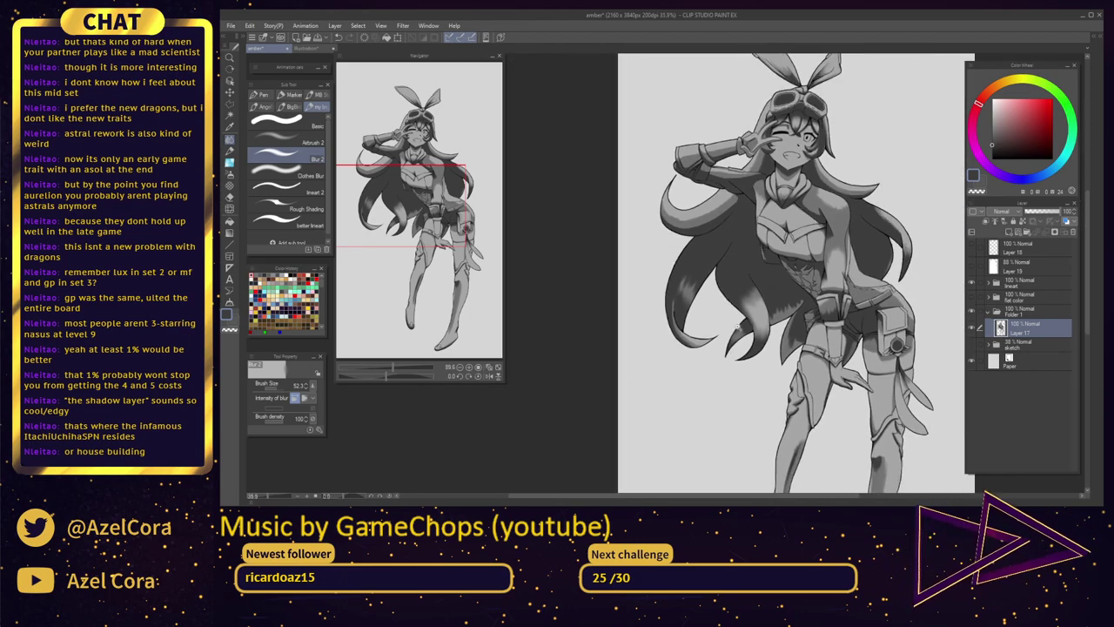
{"action": "scroll", "coordinate": [777, 297], "scroll_direction": "up", "scroll_amount": 6}
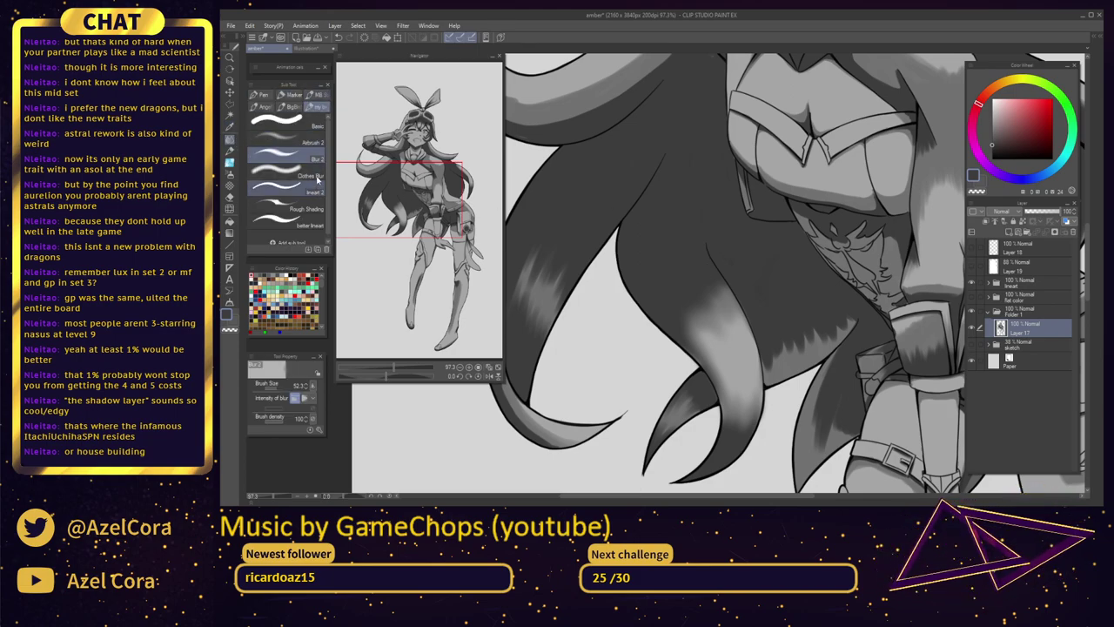
Paint thin dark Rough Shading streaks into the central hair strand's highlight with a brush size of about 35
{"action": "left_click", "coordinate": [301, 209]}
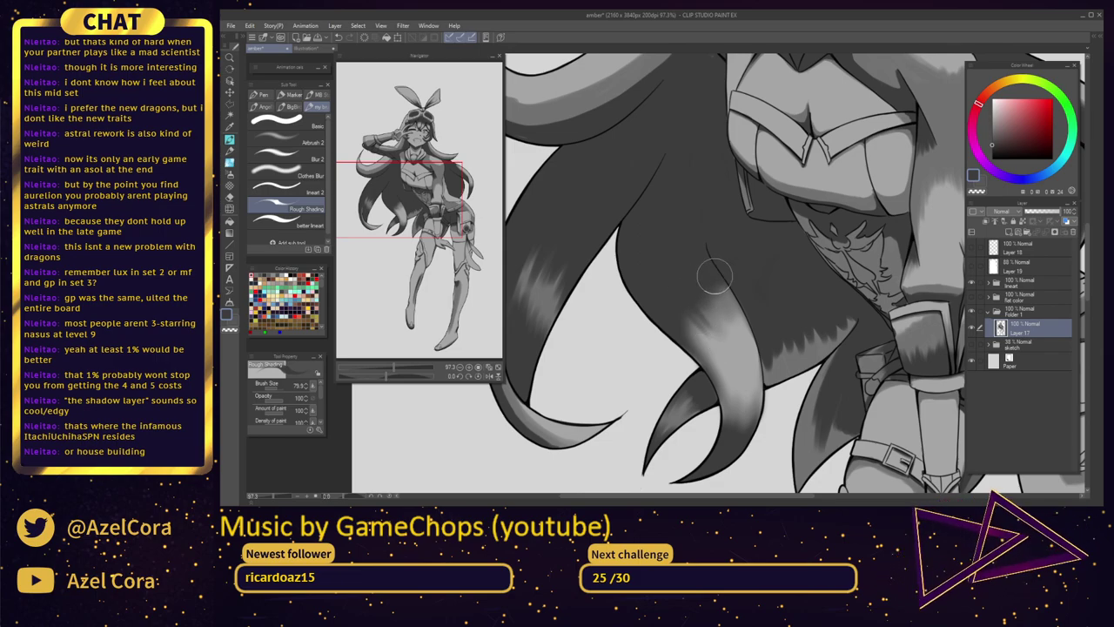
{"action": "scroll", "coordinate": [710, 270], "scroll_direction": "up", "scroll_amount": 2}
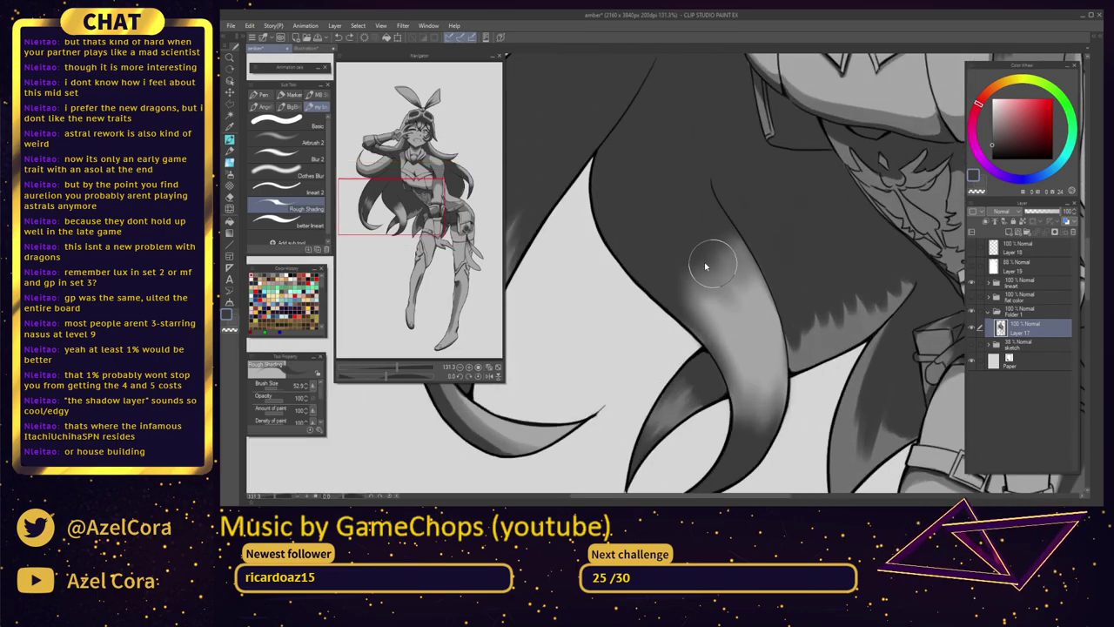
{"action": "key", "text": "bracketleft"}
{"action": "mouse_move", "coordinate": [715, 279]}
{"action": "left_mouse_down"}
{"action": "mouse_move", "coordinate": [697, 217]}
{"action": "mouse_move", "coordinate": [722, 258]}
{"action": "left_mouse_up"}
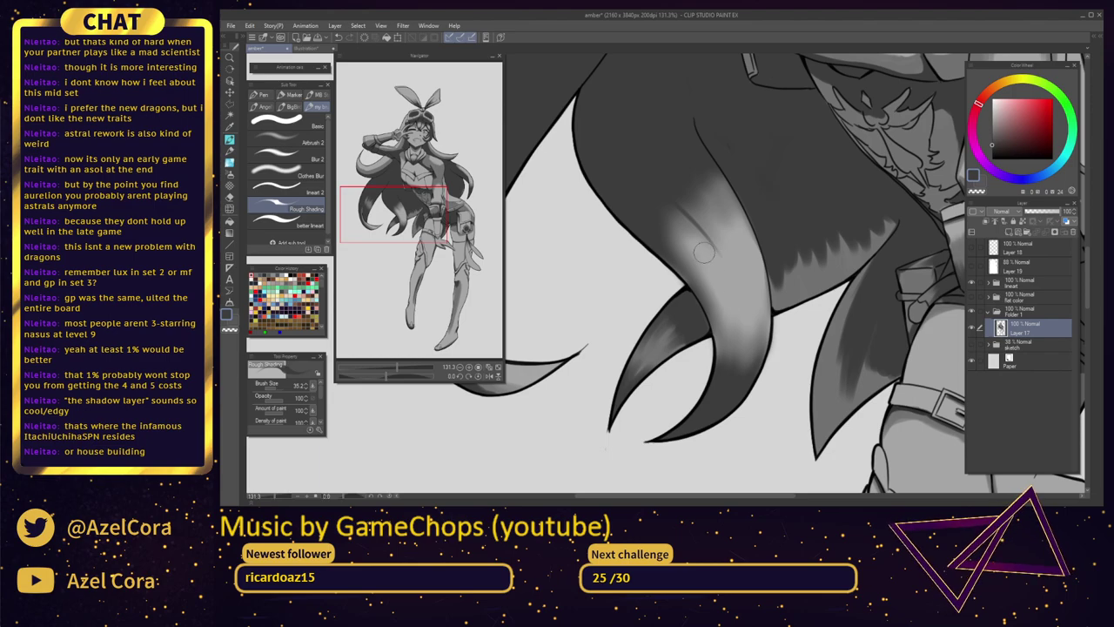
{"action": "mouse_move", "coordinate": [652, 168]}
{"action": "left_mouse_down"}
{"action": "mouse_move", "coordinate": [700, 225]}
{"action": "mouse_move", "coordinate": [650, 172]}
{"action": "mouse_move", "coordinate": [698, 223]}
{"action": "mouse_move", "coordinate": [655, 173]}
{"action": "mouse_move", "coordinate": [703, 219]}
{"action": "mouse_move", "coordinate": [670, 169]}
{"action": "mouse_move", "coordinate": [728, 233]}
{"action": "mouse_move", "coordinate": [693, 153]}
{"action": "mouse_move", "coordinate": [733, 213]}
{"action": "mouse_move", "coordinate": [671, 241]}
{"action": "left_mouse_up"}
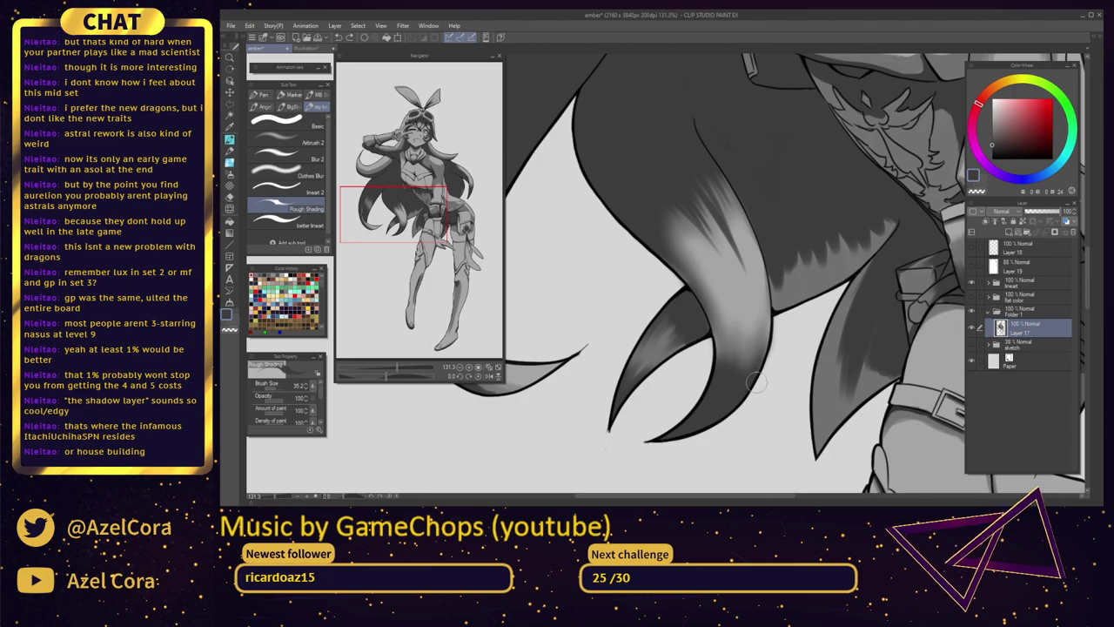
{"action": "scroll", "coordinate": [766, 365], "scroll_direction": "down", "scroll_amount": 2}
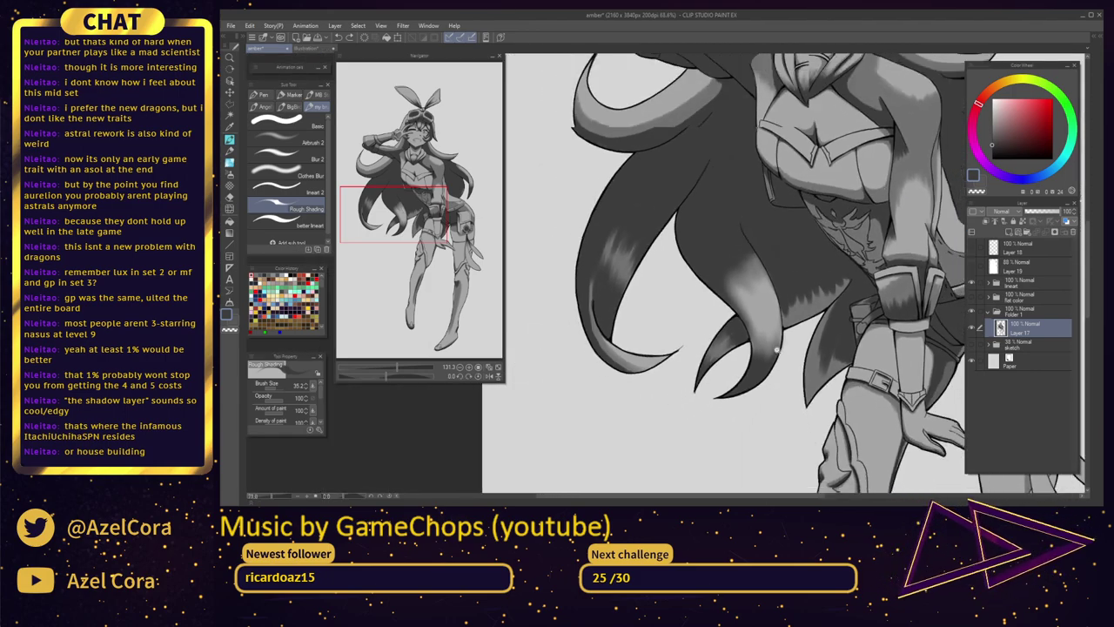
{"action": "scroll", "coordinate": [777, 356], "scroll_direction": "down", "scroll_amount": 1}
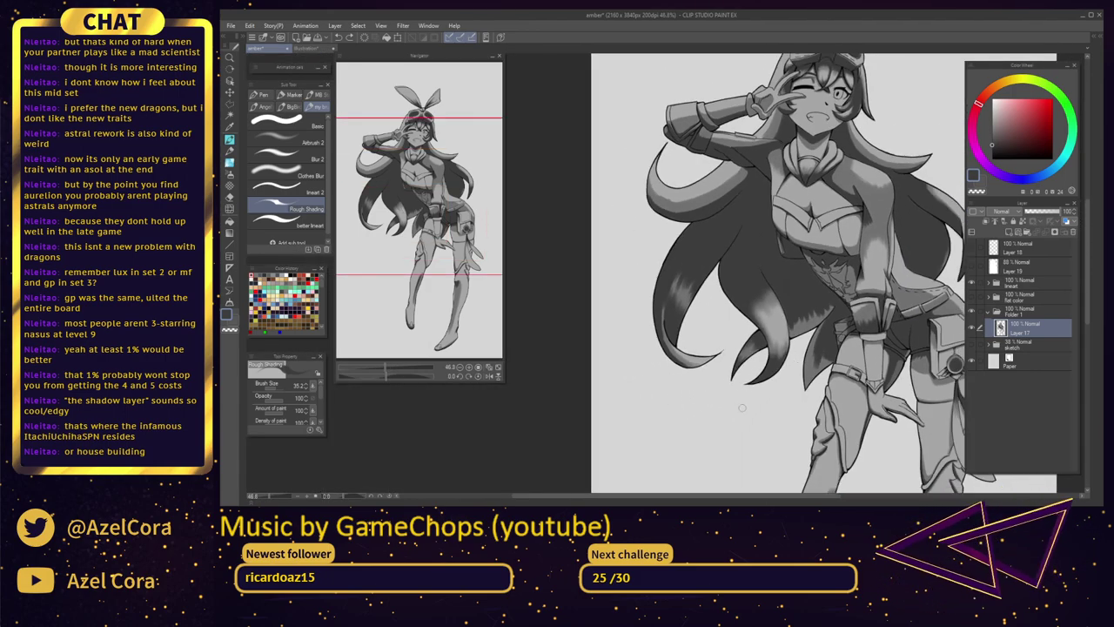
Undo the blending and streaks on the central hair strand, and delete the restored Folder 1 Copy
{"action": "key", "text": "ctrl+z"}
{"action": "key", "text": "ctrl+z"}
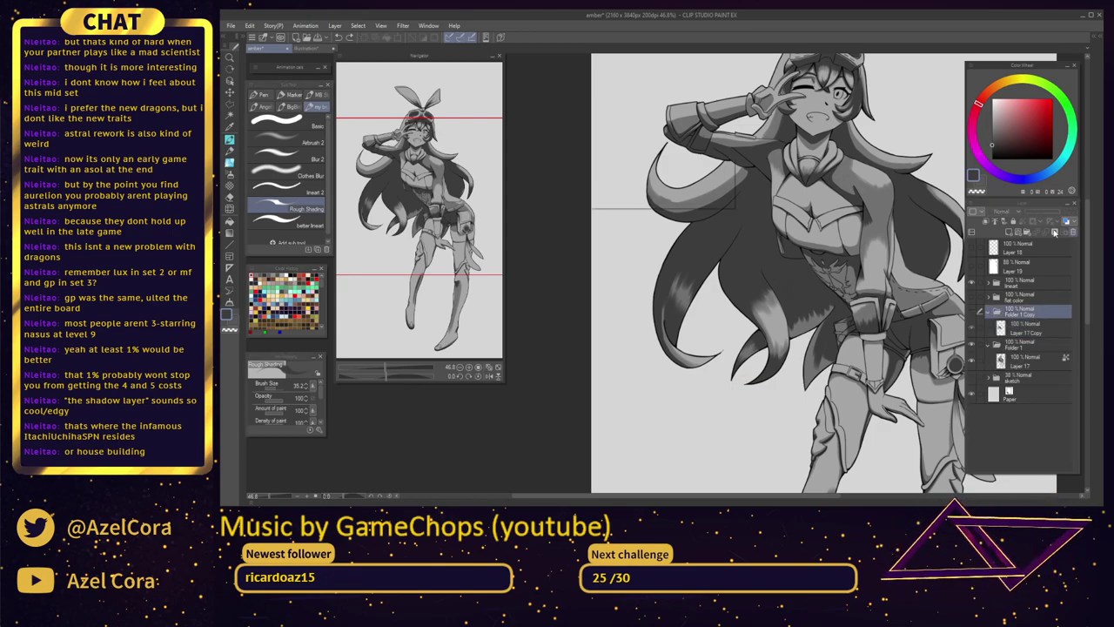
{"action": "left_click", "coordinate": [1055, 232]}
{"action": "left_click", "coordinate": [668, 201]}
{"action": "scroll", "coordinate": [784, 305], "scroll_direction": "down", "scroll_amount": 2}
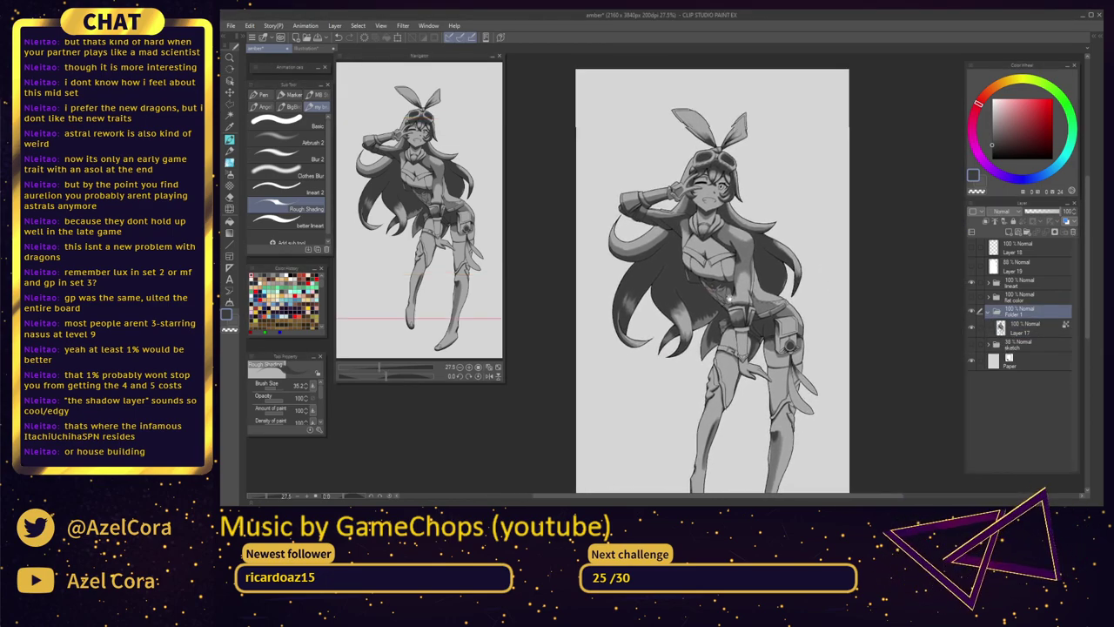
{"action": "left_click_drag", "start_coordinate": [730, 299], "coordinate": [726, 281]}
{"action": "scroll", "coordinate": [724, 282], "scroll_direction": "down", "scroll_amount": 1}
{"action": "left_click_drag", "start_coordinate": [743, 332], "coordinate": [726, 310]}
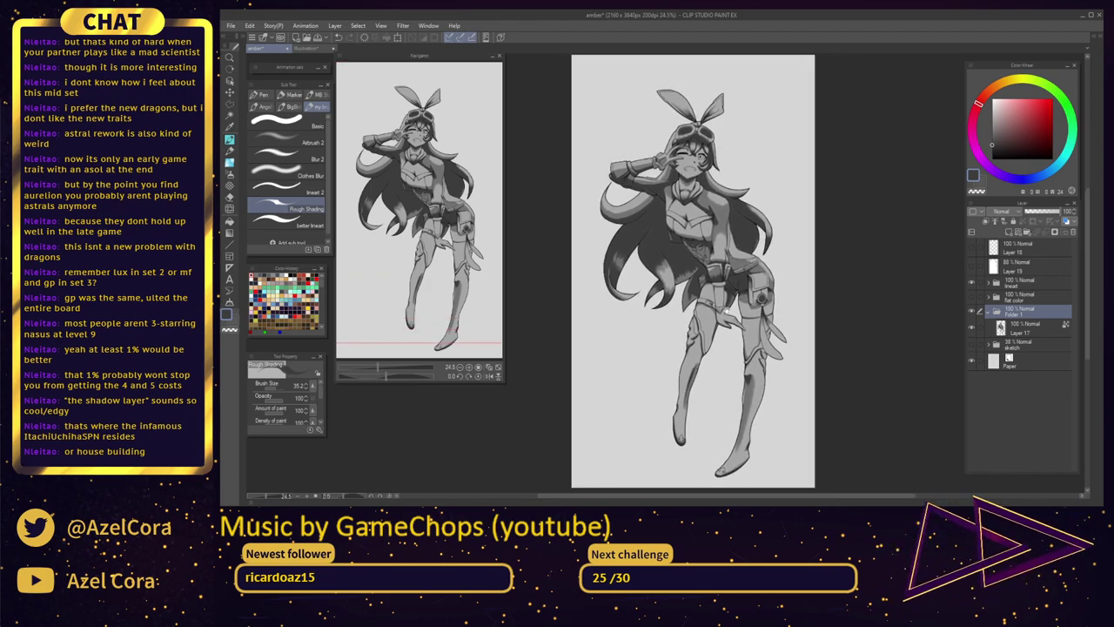